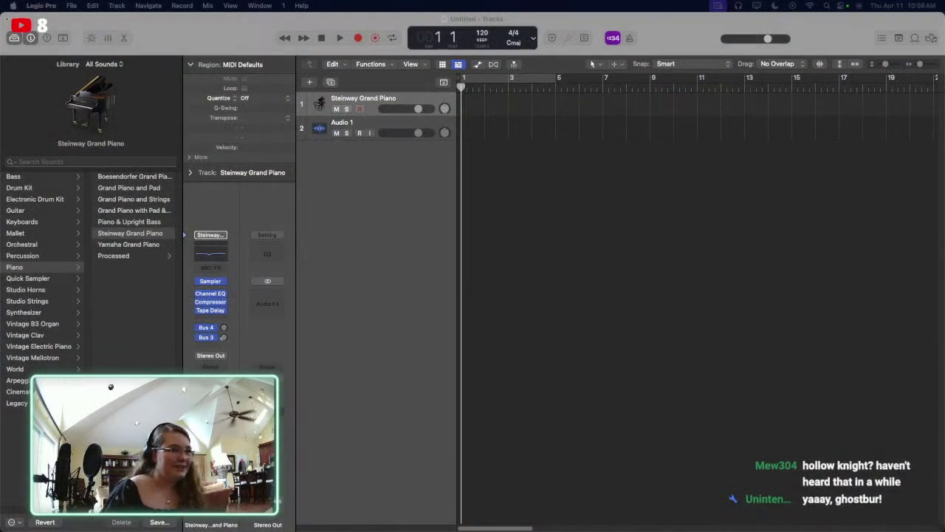
Step: Make the Tracks area follow the playhead by turning on Catch Playhead
{"action": "left_click", "coordinate": [716, 234]}
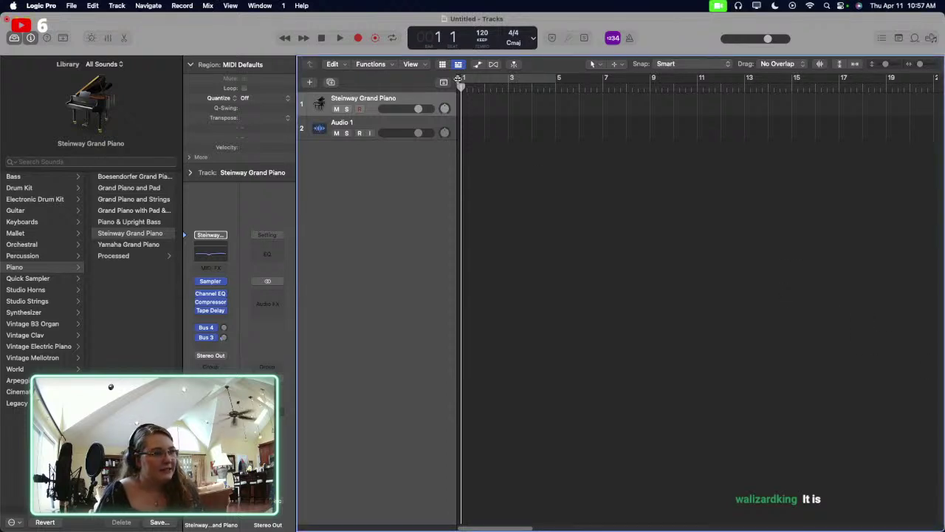
{"action": "left_click", "coordinate": [514, 64]}
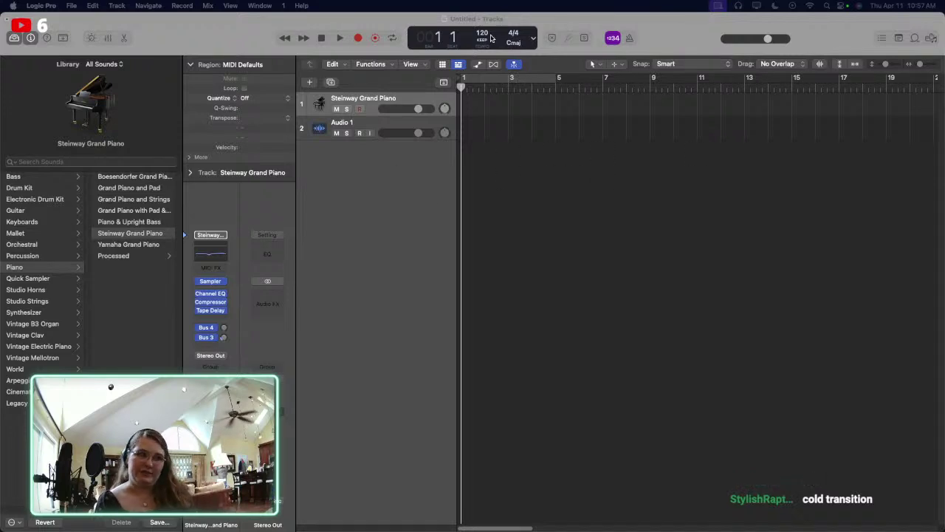
Step: Set the project's time signature to 3/4 and its key signature to C minor
{"action": "left_click", "coordinate": [513, 36]}
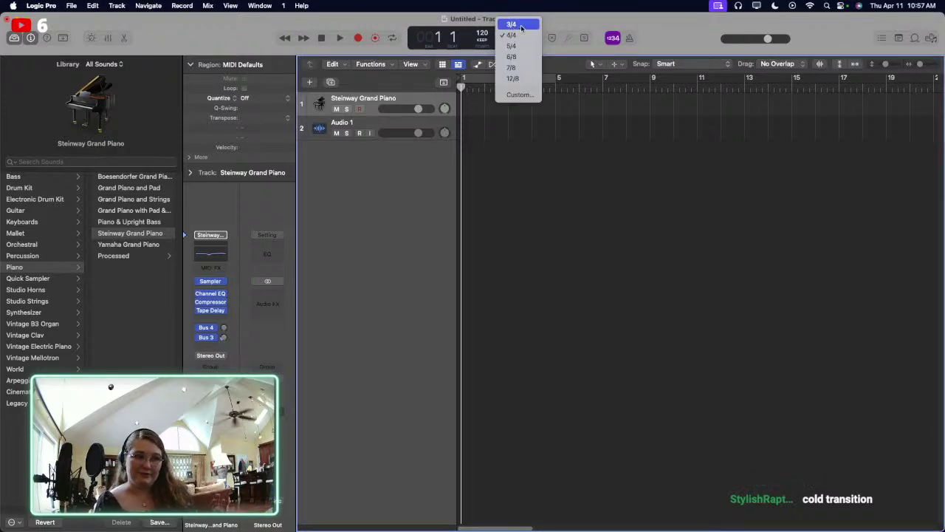
{"action": "left_click", "coordinate": [520, 27]}
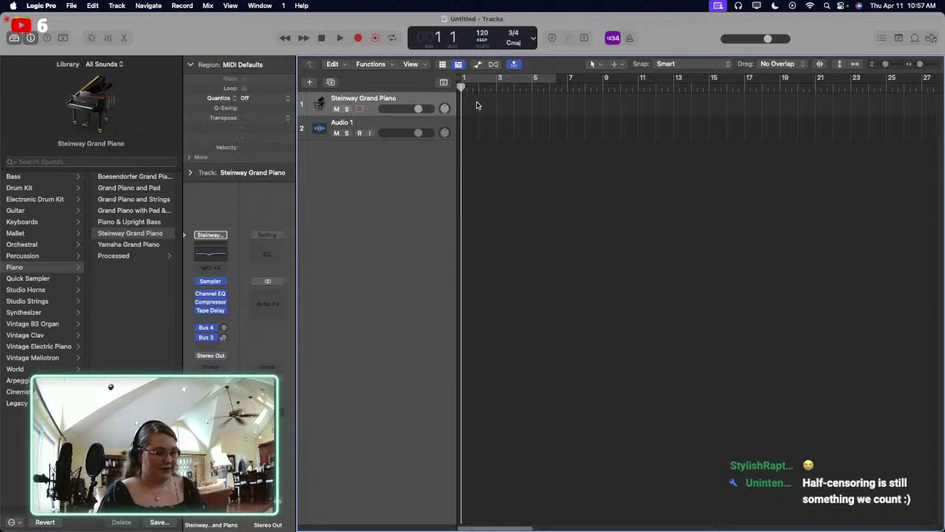
{"action": "left_click", "coordinate": [515, 43]}
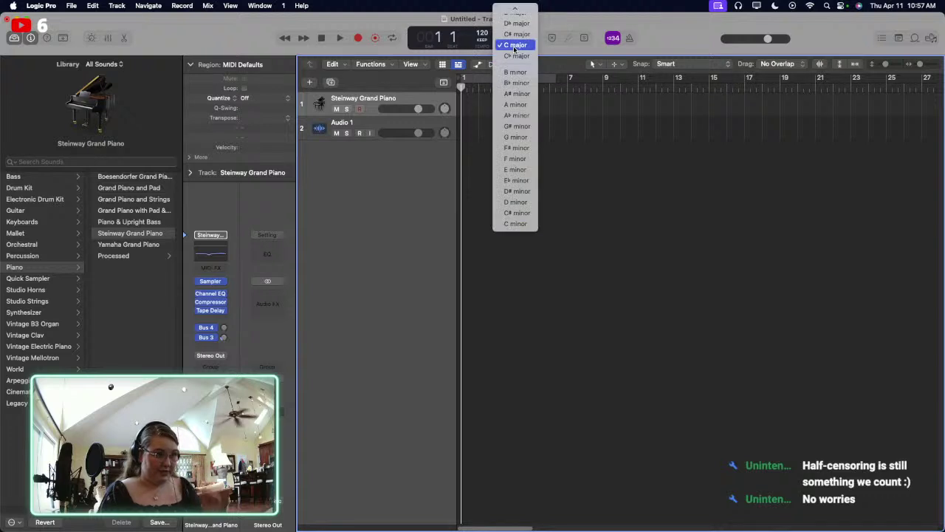
{"action": "left_click", "coordinate": [526, 223]}
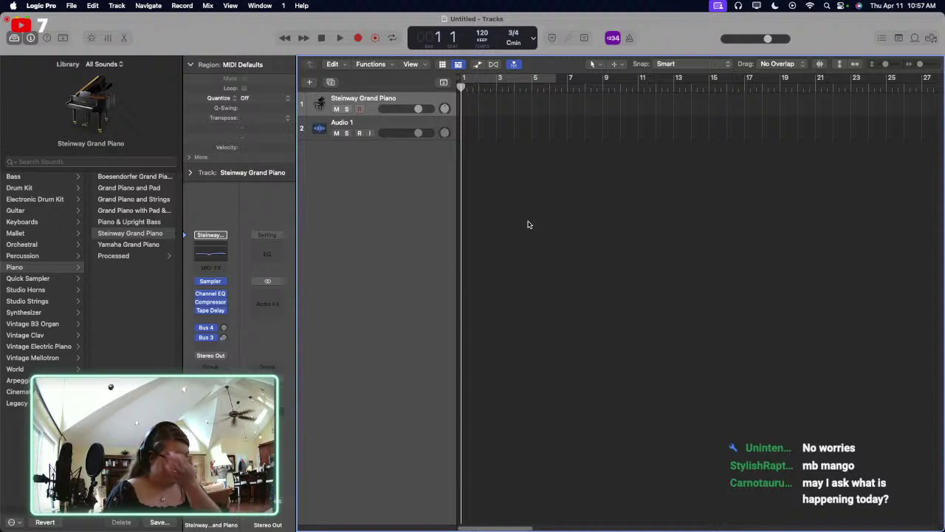
Step: Open the project notes for editing and write the heading "[Verse 1]" on the first line
{"action": "left_click", "coordinate": [899, 40]}
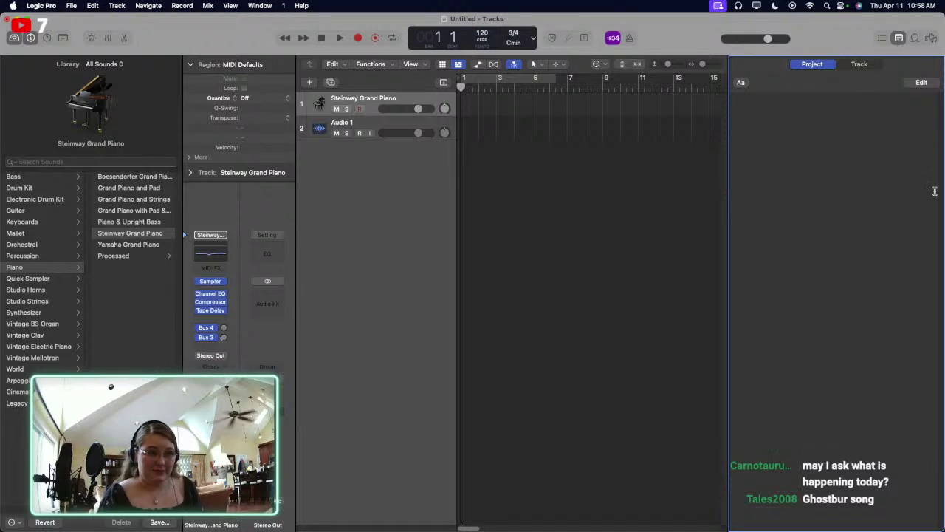
{"action": "left_click", "coordinate": [921, 82]}
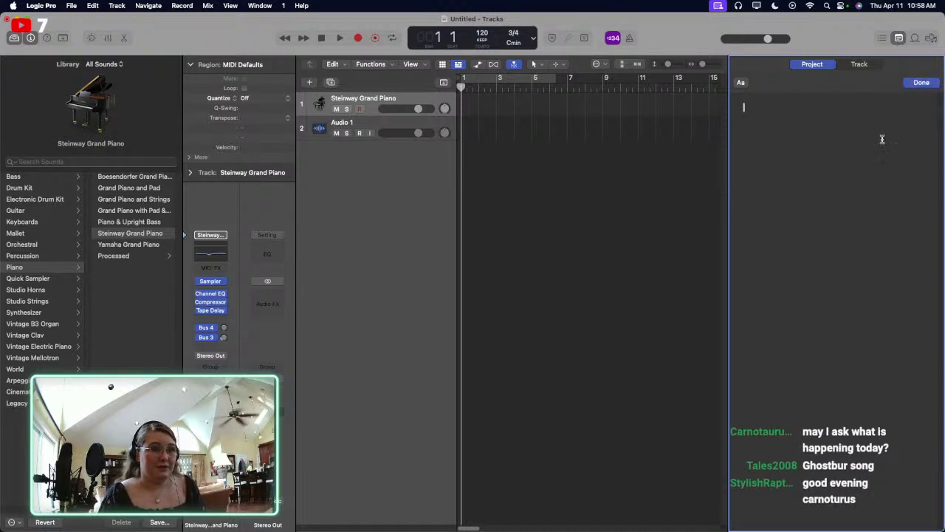
{"action": "type", "text": "Verse"}
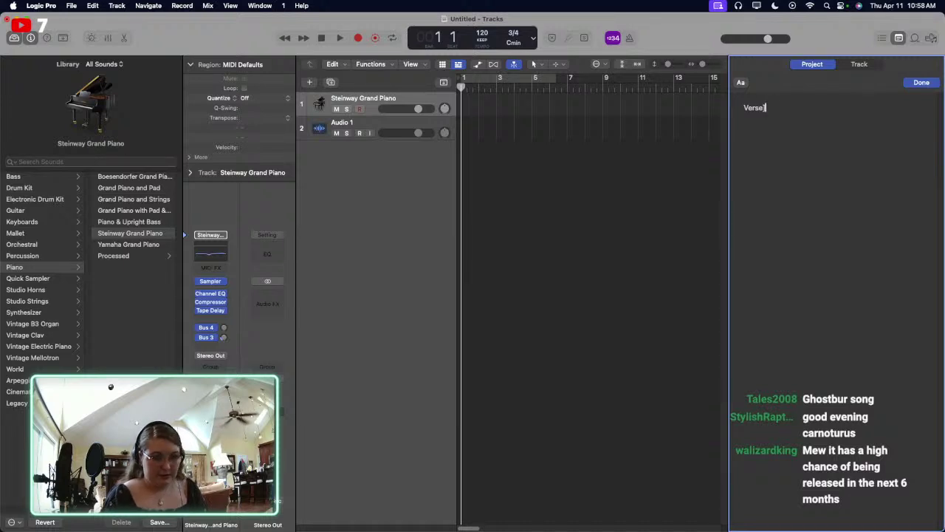
{"action": "left_click", "coordinate": [744, 108]}
{"action": "type", "text": "["}
{"action": "key", "text": "super+Right"}
{"action": "type", "text": "]"}
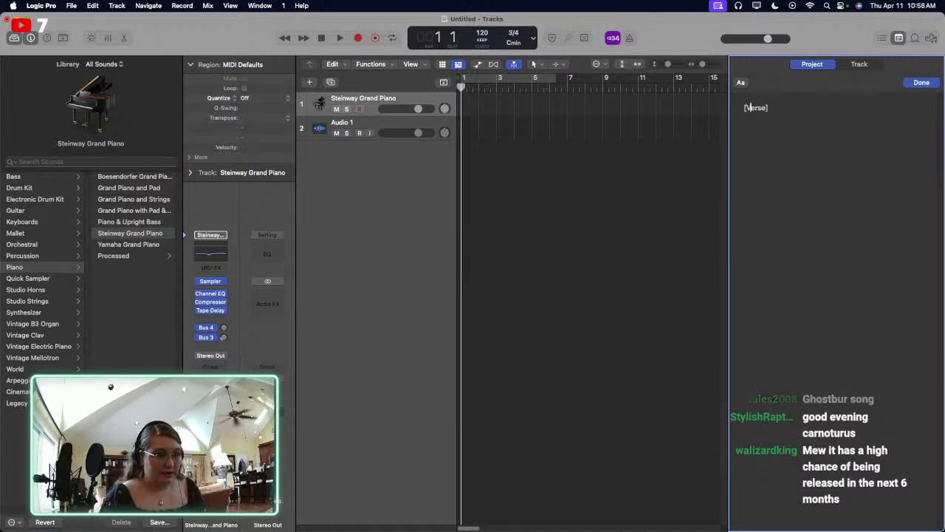
{"action": "key", "text": "Left"}
{"action": "type", "text": "1"}
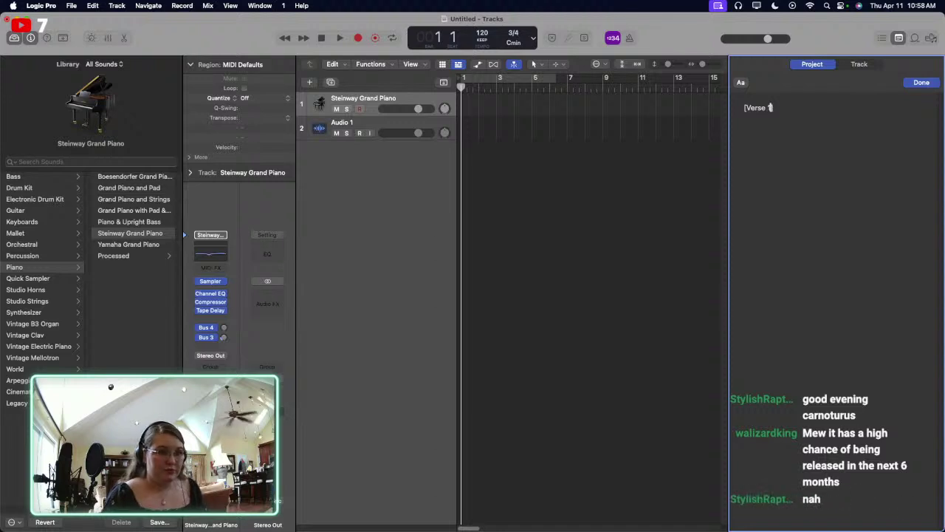
Step: Add the heading "[Verse 2]" on a new line below "[Verse 1]" in the project notes
{"action": "key", "text": "Return"}
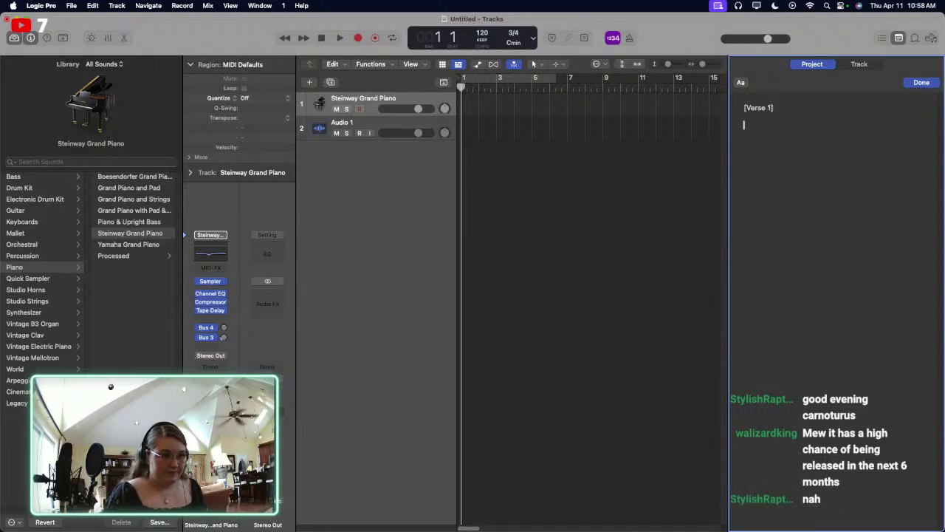
{"action": "type", "text": "Verse"}
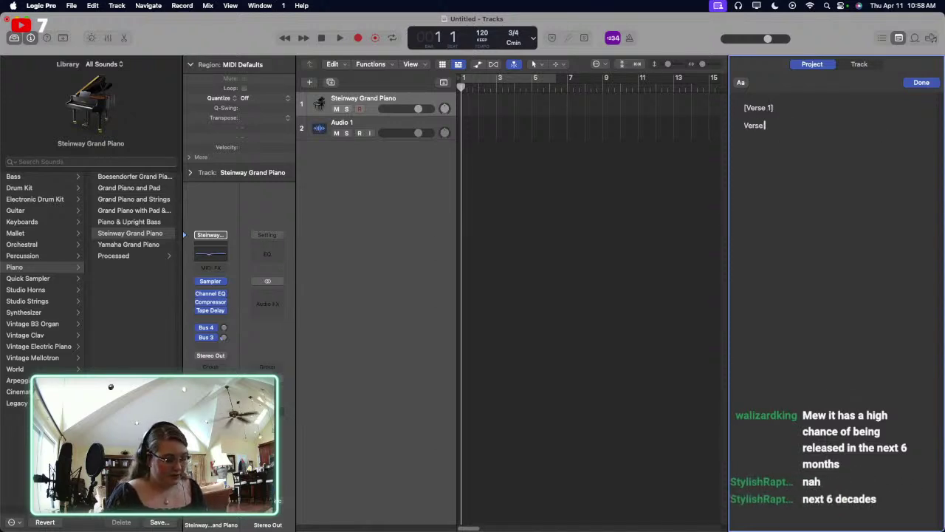
{"action": "type", "text": " 2]"}
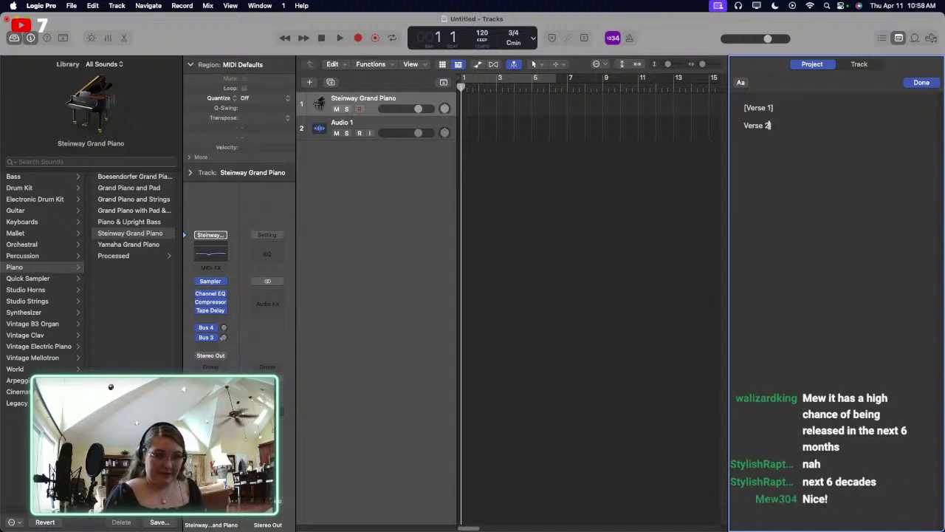
{"action": "key", "text": "Left"}
{"action": "key", "text": "Left"}
{"action": "key", "text": "Left"}
{"action": "key", "text": "Left"}
{"action": "key", "text": "Left"}
{"action": "key", "text": "Left"}
{"action": "key", "text": "Left"}
{"action": "key", "text": "Left"}
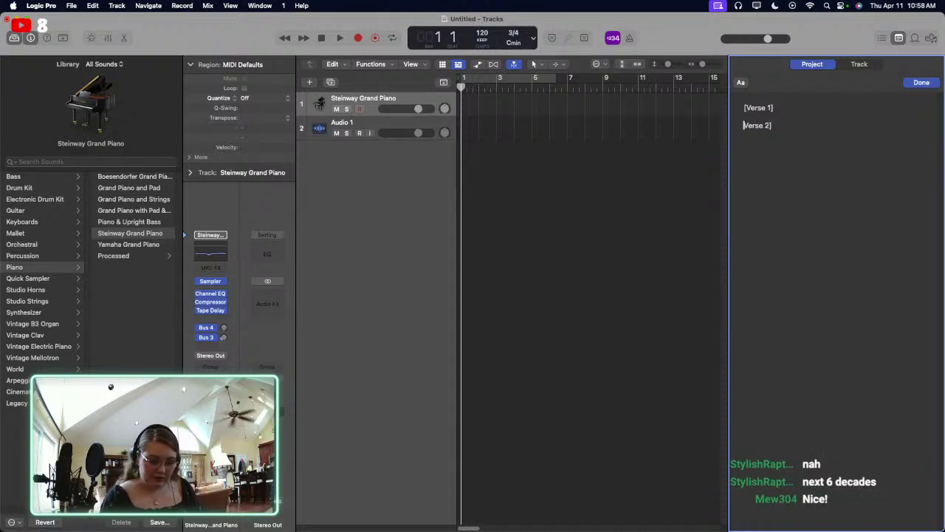
{"action": "type", "text": "["}
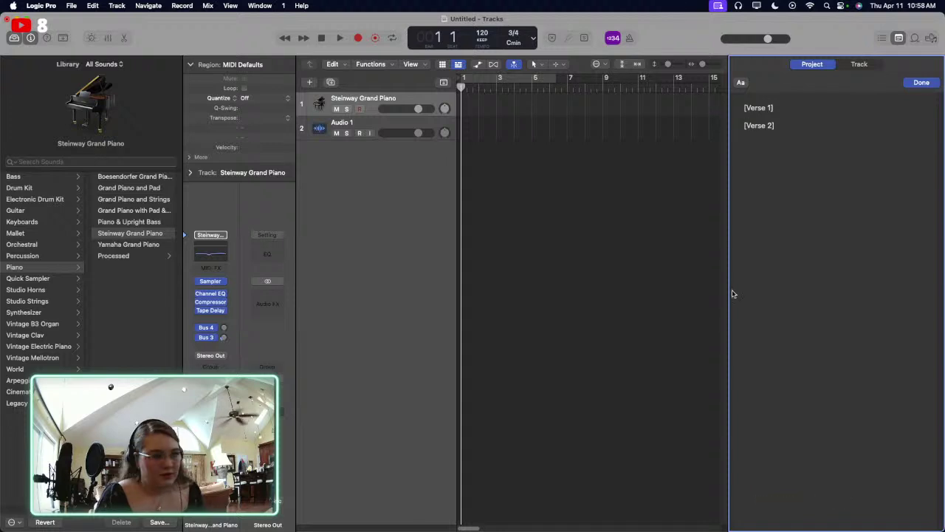
Step: Insert a "[Chorus]" heading on its own line between the two verse headings in the project notes
{"action": "left_click", "coordinate": [542, 238]}
{"action": "left_click", "coordinate": [786, 186]}
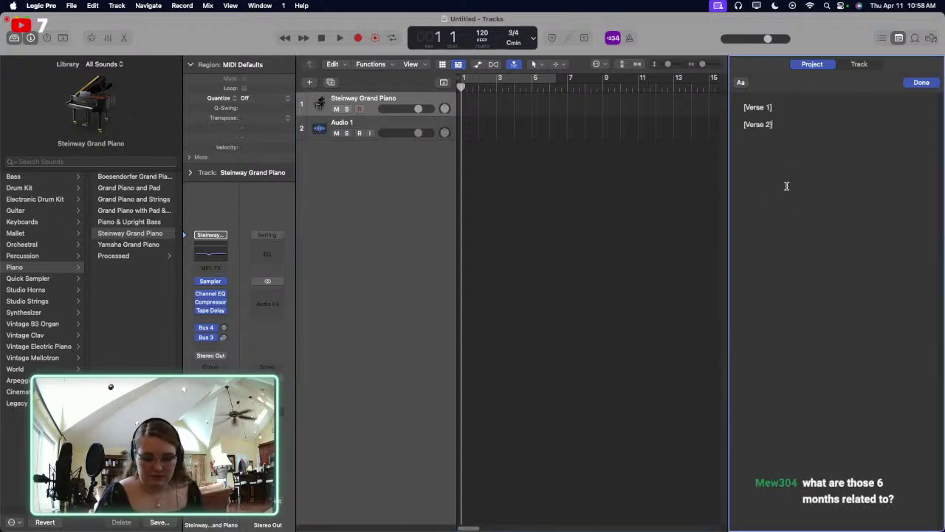
{"action": "key", "text": "Up"}
{"action": "key", "text": "Down"}
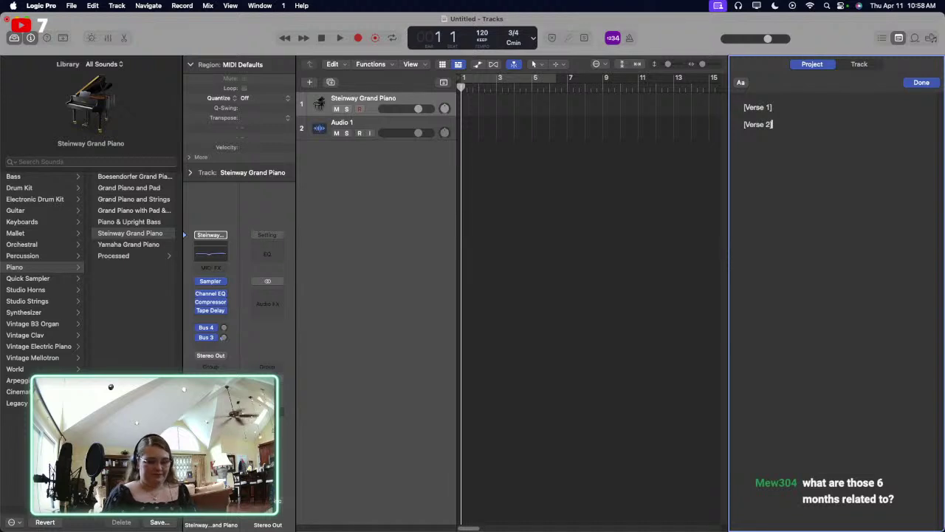
{"action": "key", "text": "Up"}
{"action": "key", "text": "Return"}
{"action": "key", "text": "Up"}
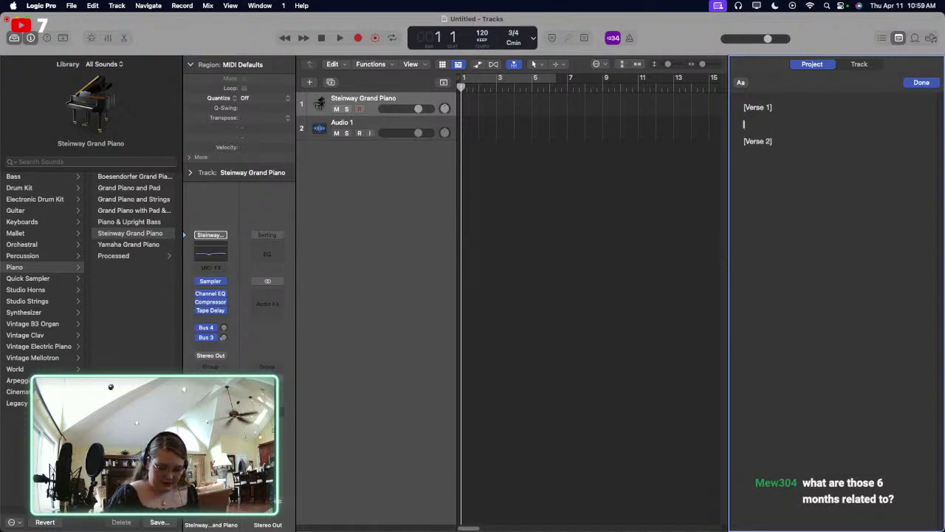
{"action": "type", "text": "[C"}
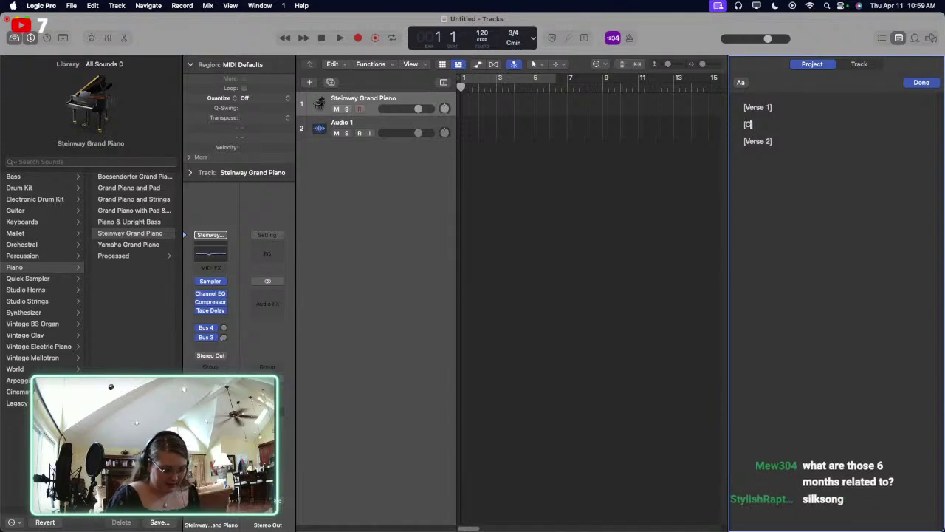
{"action": "type", "text": "horus]"}
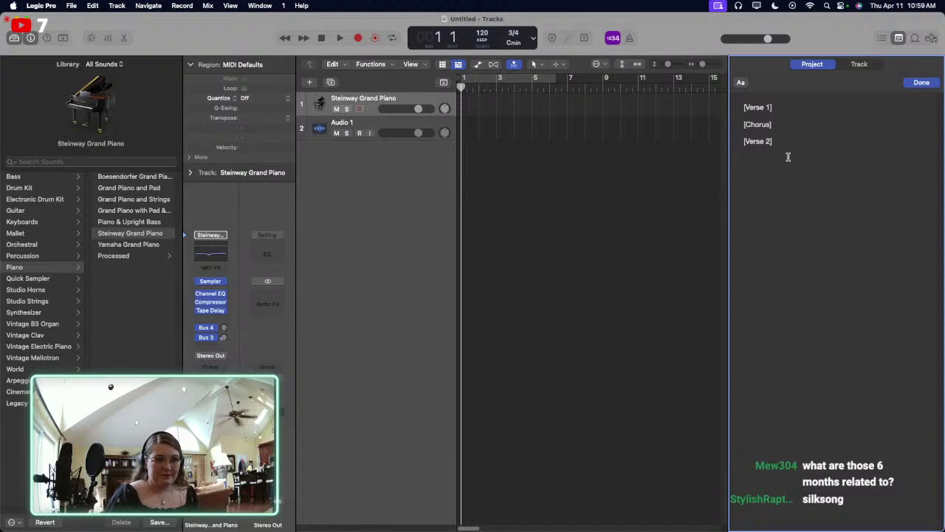
{"action": "key", "text": "Return"}
{"action": "key", "text": "Return"}
{"action": "key", "text": "Return"}
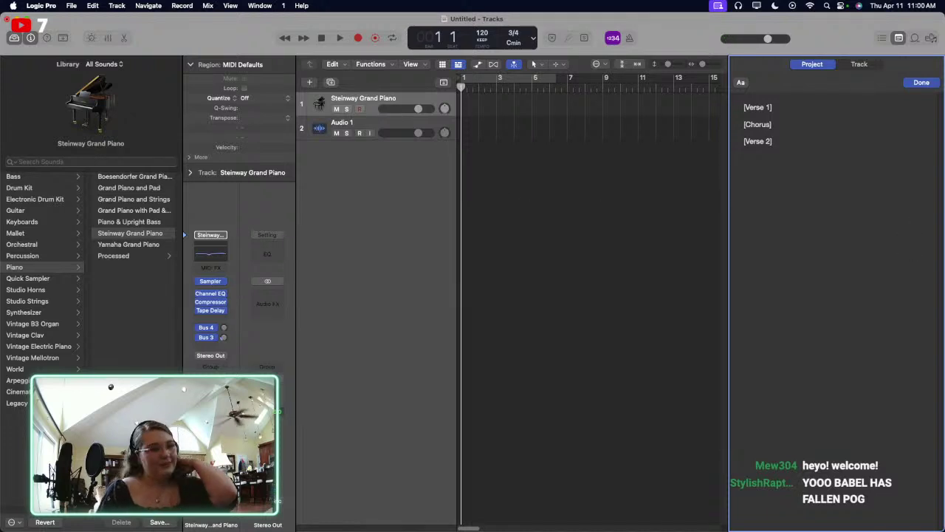
Step: Turn on the metronome click and play the empty project briefly to hear the tempo
{"action": "left_click", "coordinate": [509, 187]}
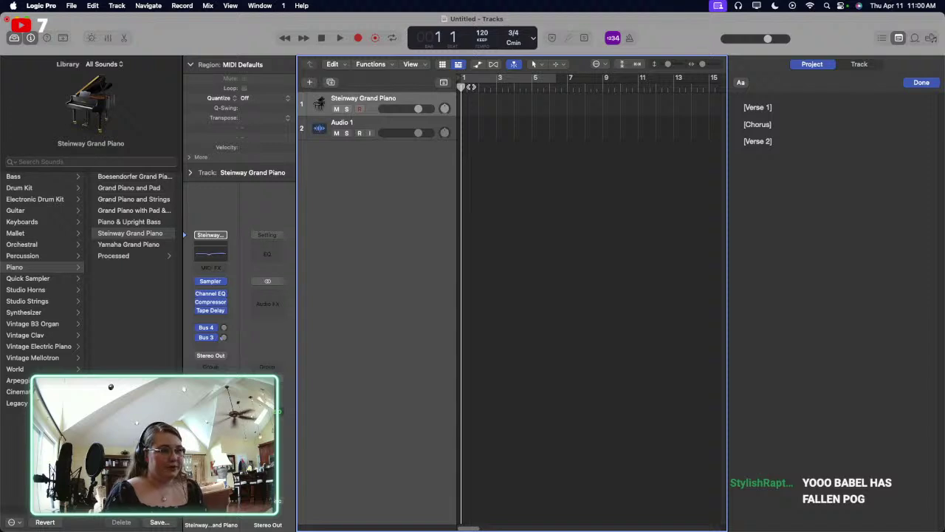
{"action": "left_click", "coordinate": [626, 37]}
{"action": "key", "text": "space"}
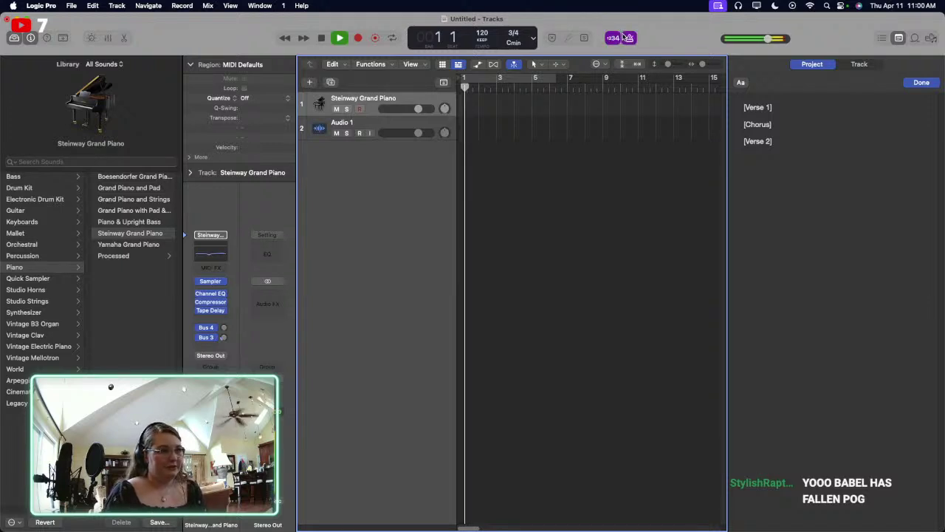
{"action": "key", "text": "space"}
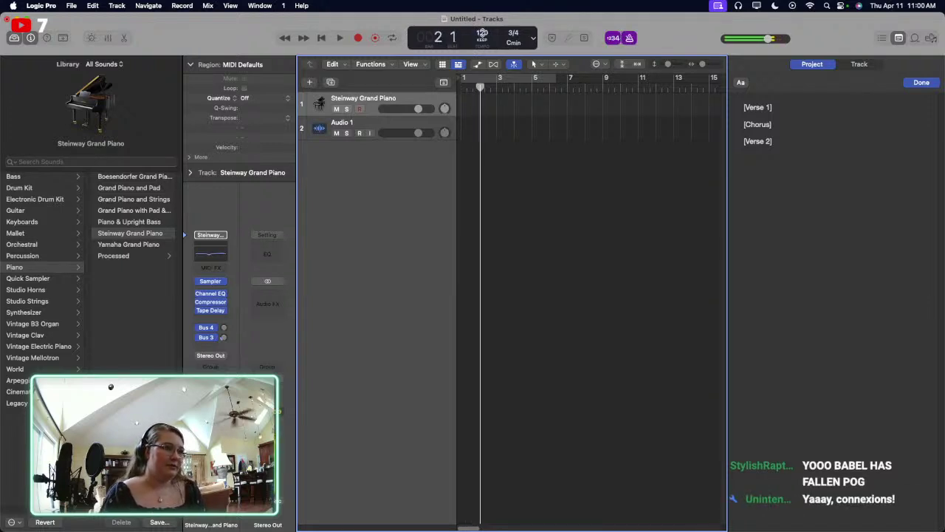
Step: Try project tempos of 130 and 135 BPM, listening to the metronome click at each one
{"action": "left_click", "coordinate": [481, 32]}
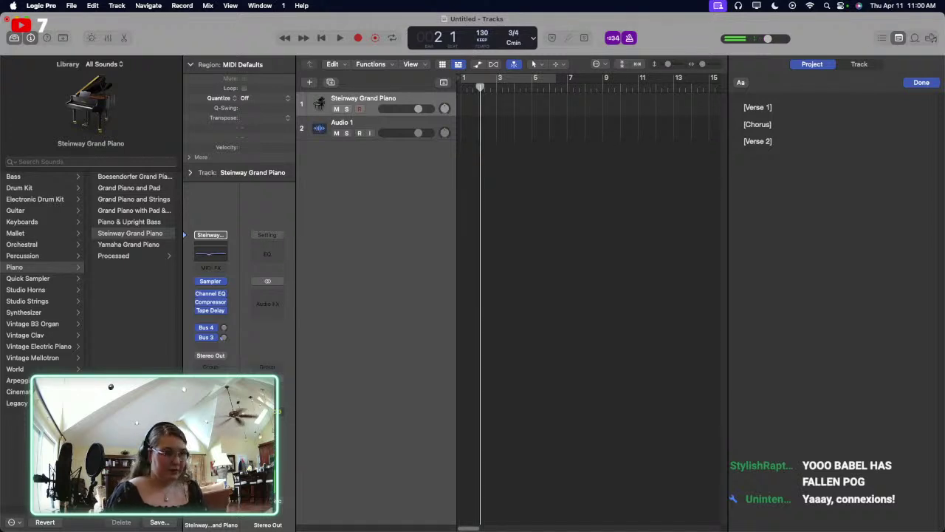
{"action": "key", "text": "space"}
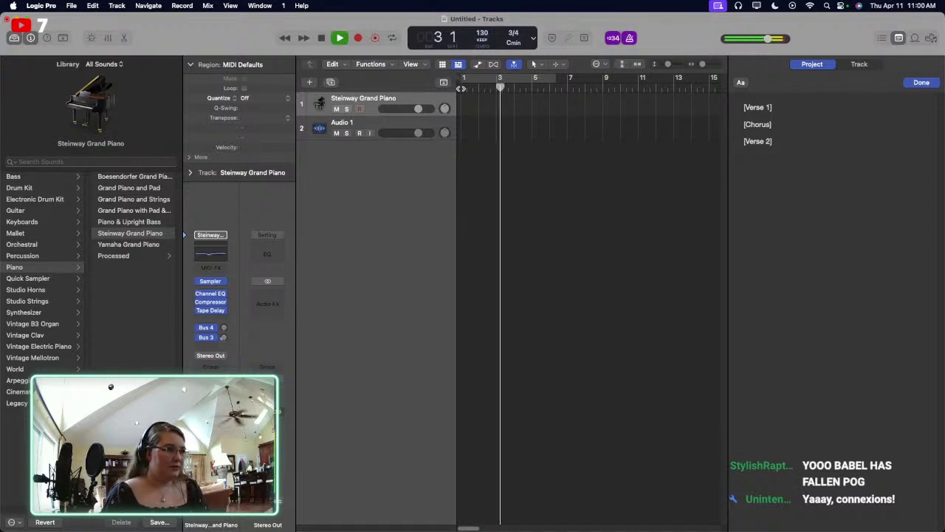
{"action": "key", "text": "space"}
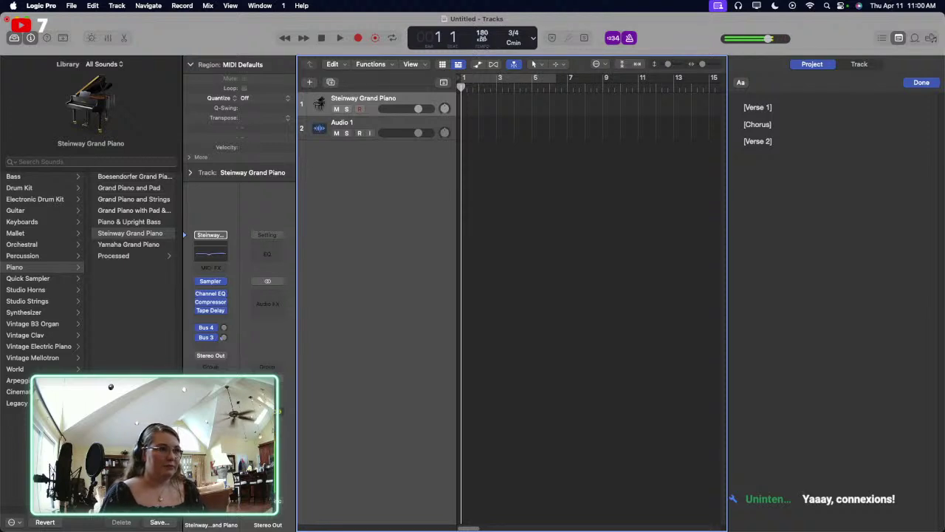
{"action": "left_click_drag", "start_coordinate": [482, 35], "coordinate": [482, 70]}
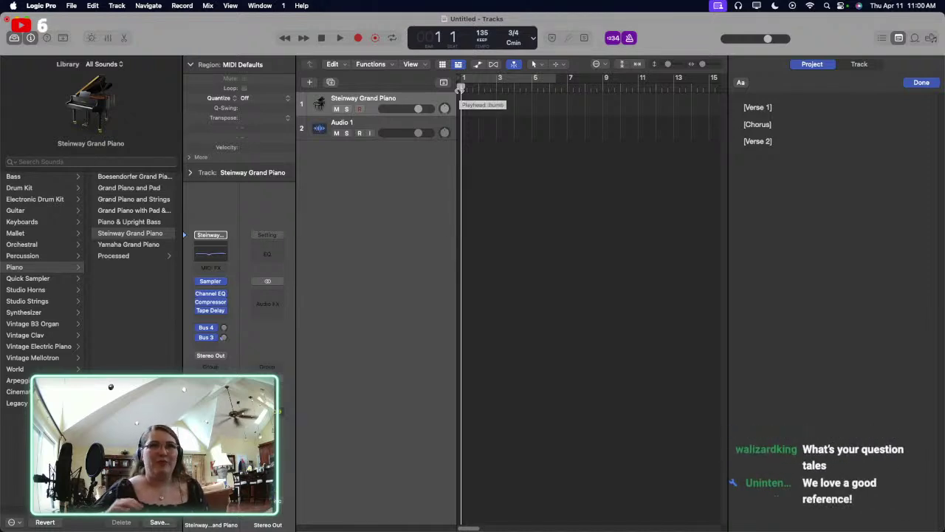
{"action": "key", "text": "space"}
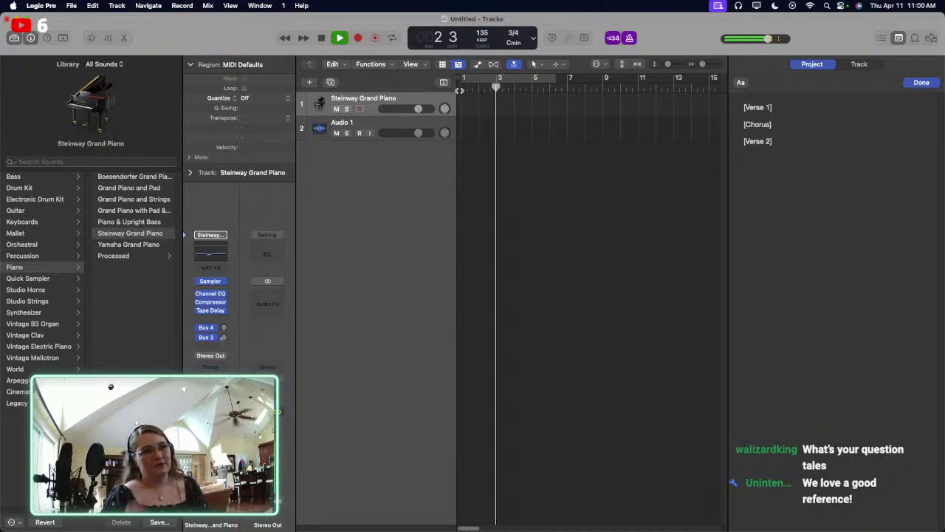
Step: Set the project tempo to 140 BPM, listen to the click, and return the playhead to bar 1
{"action": "key", "text": "space"}
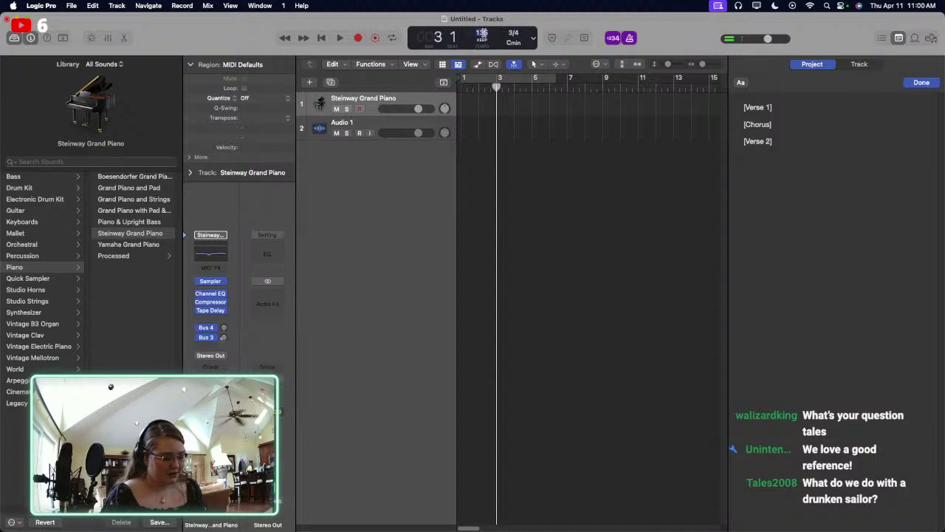
{"action": "key", "text": "space"}
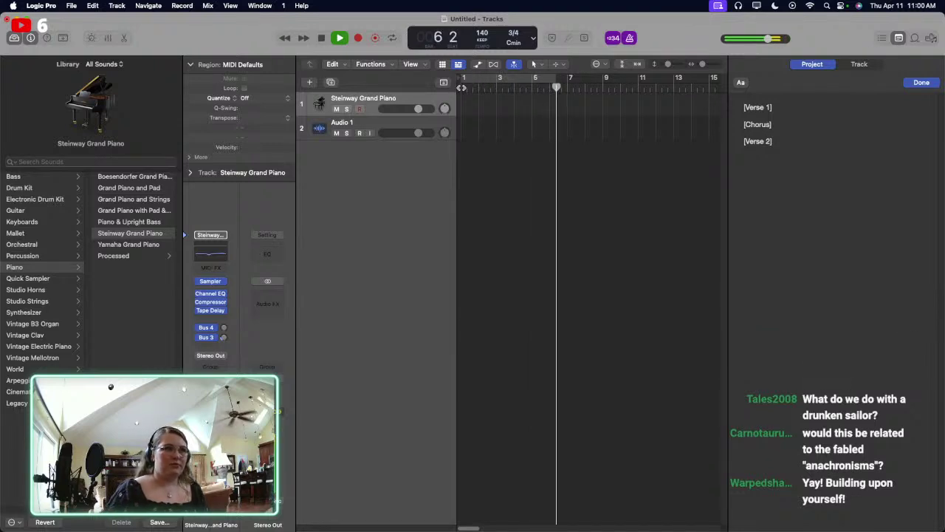
{"action": "key", "text": "space"}
{"action": "key", "text": "Return"}
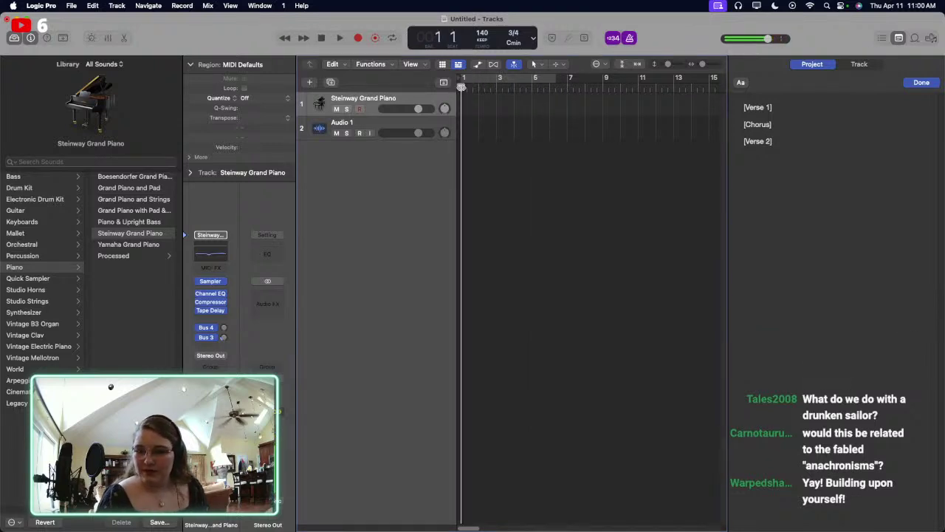
{"action": "key", "text": "Tab"}
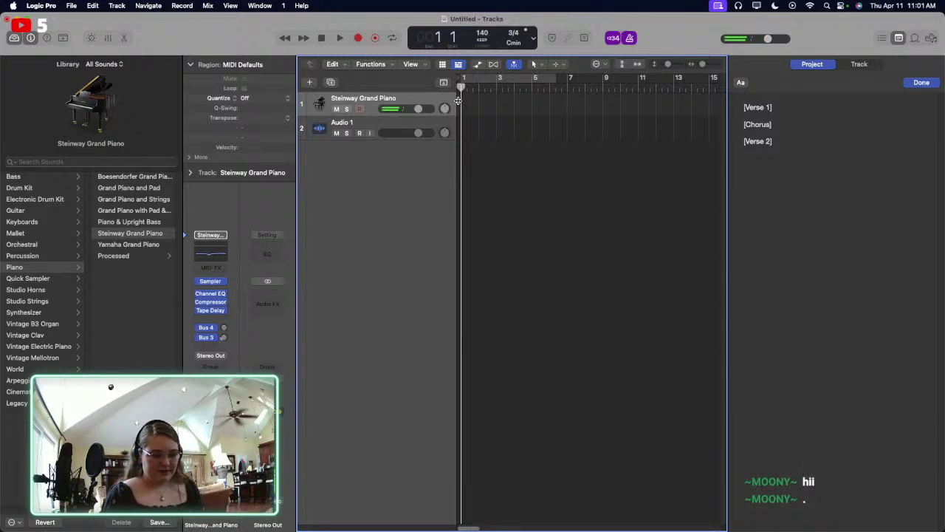
{"action": "key", "text": "XF86AudioLowerVolume"}
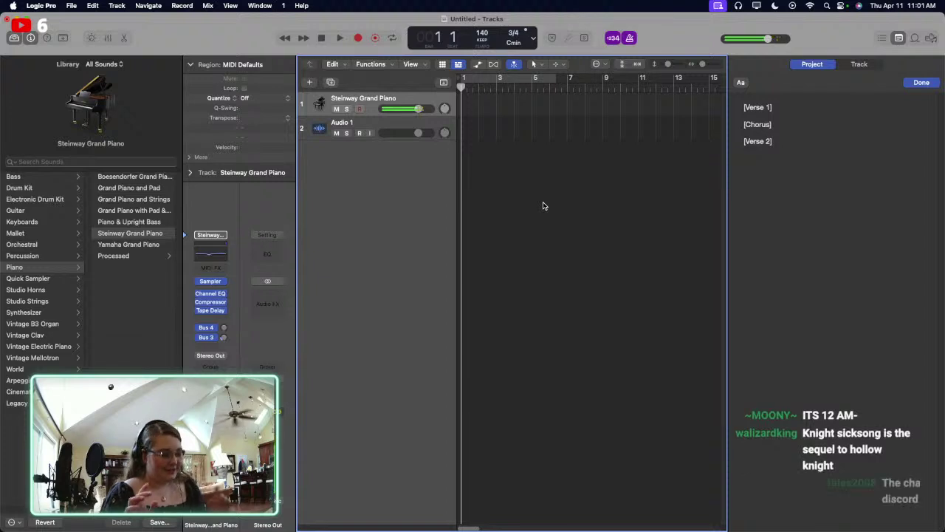
Step: Try a short piano take on the Steinway Grand Piano track at 140 BPM, and delete the recording
{"action": "key", "text": "r"}
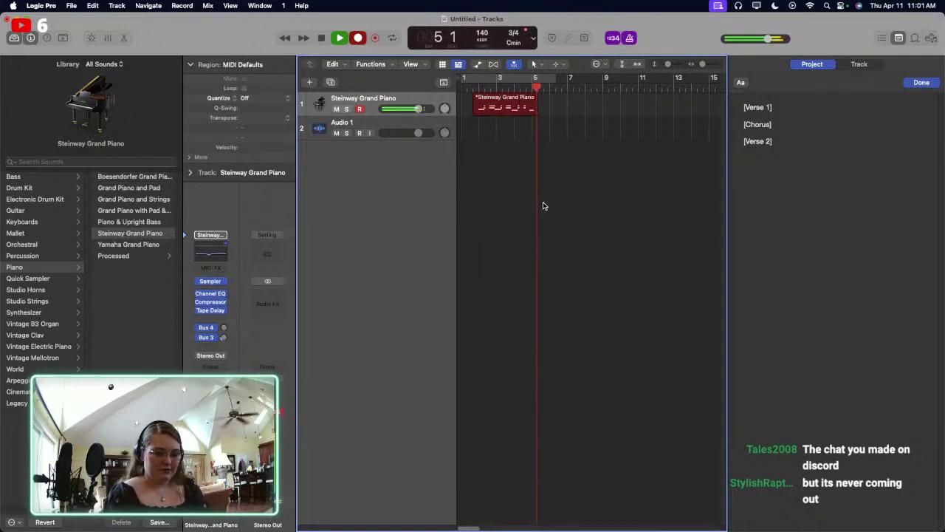
{"action": "key", "text": "space"}
{"action": "key", "text": "Delete"}
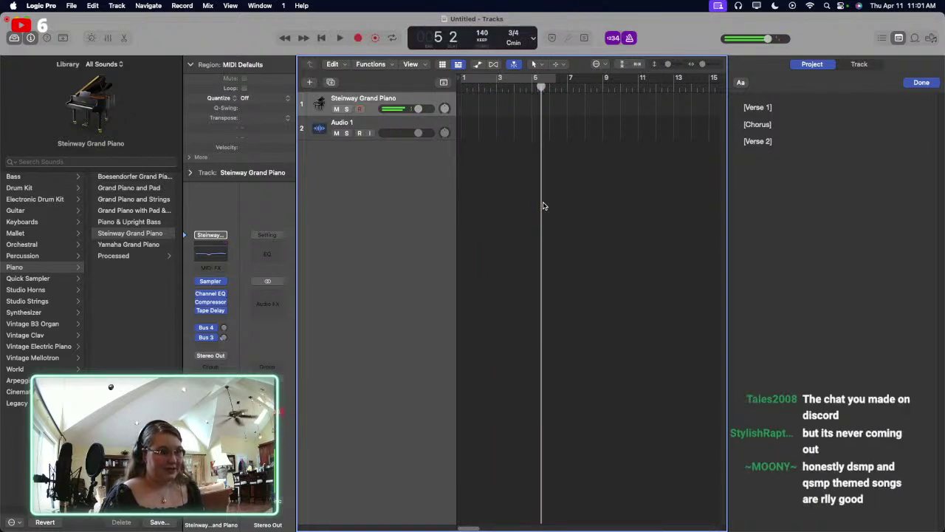
Step: Set the project tempo to 150 BPM and listen briefly to the metronome click
{"action": "left_click", "coordinate": [481, 33]}
{"action": "type", "text": "150"}
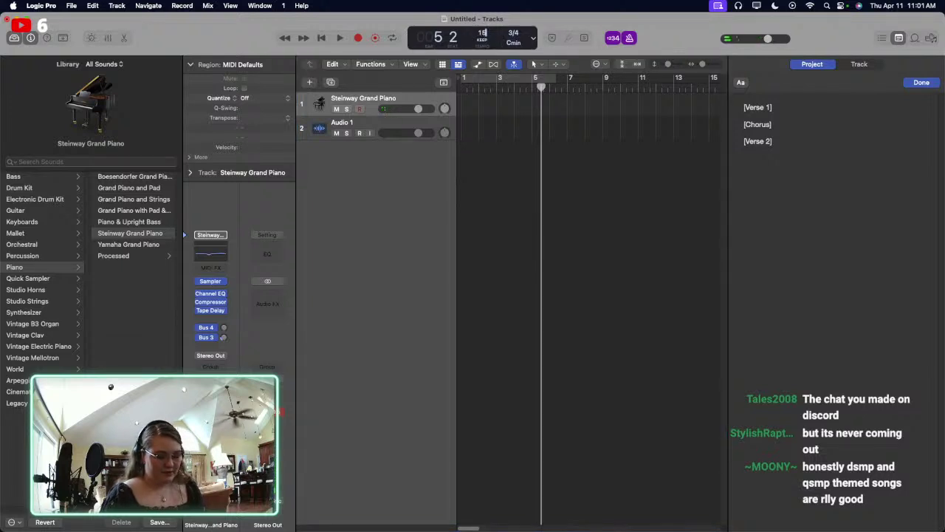
{"action": "key", "text": "Return"}
{"action": "key", "text": "space"}
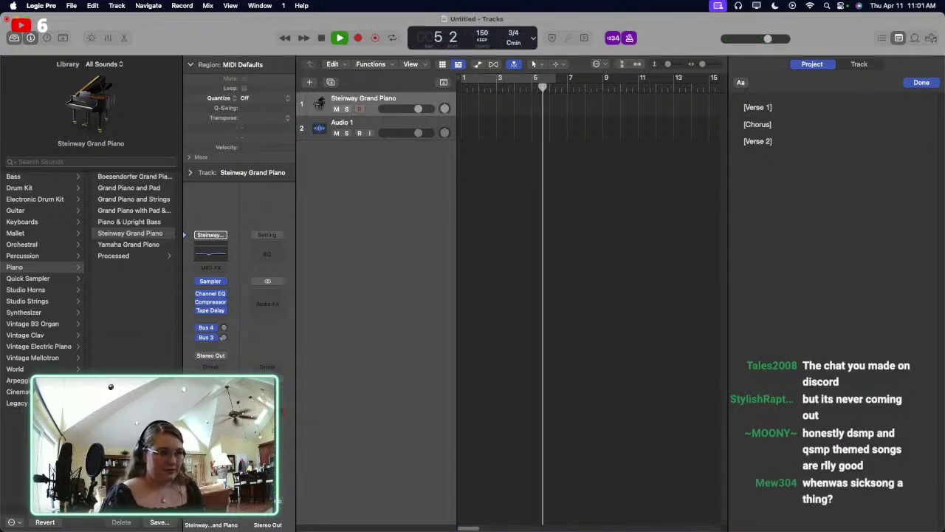
{"action": "key", "text": "space"}
Step: Try a piano take from bar 1 to about bar 11 at 150 BPM, and delete the recorded region
{"action": "left_click", "coordinate": [461, 87]}
{"action": "key", "text": "r"}
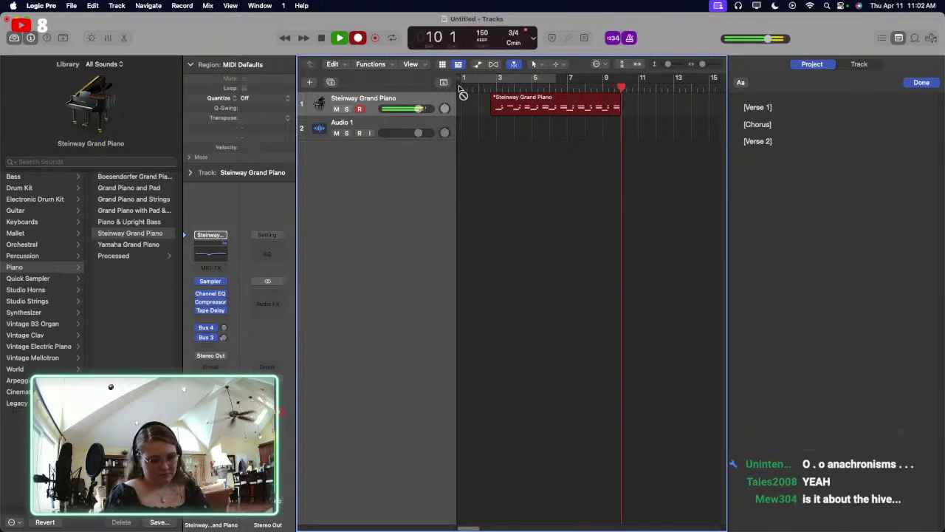
{"action": "key", "text": "space"}
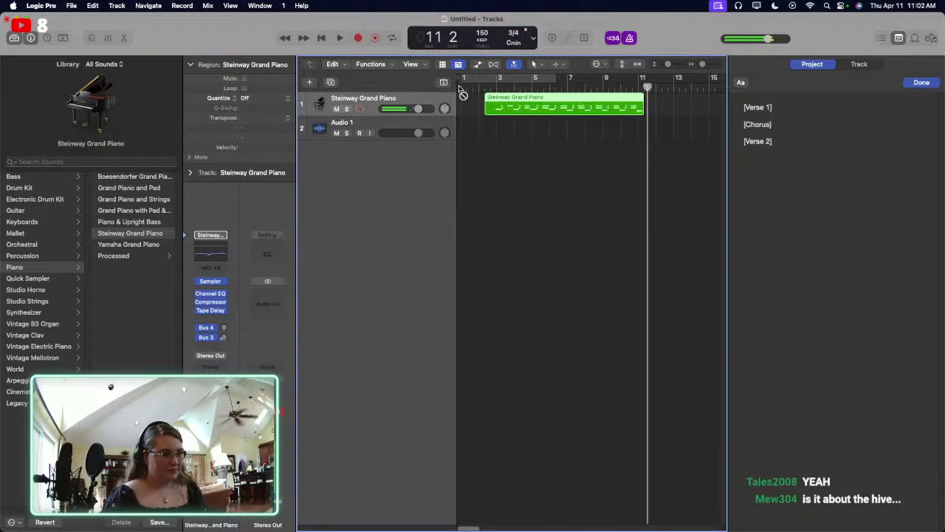
{"action": "key", "text": "Delete"}
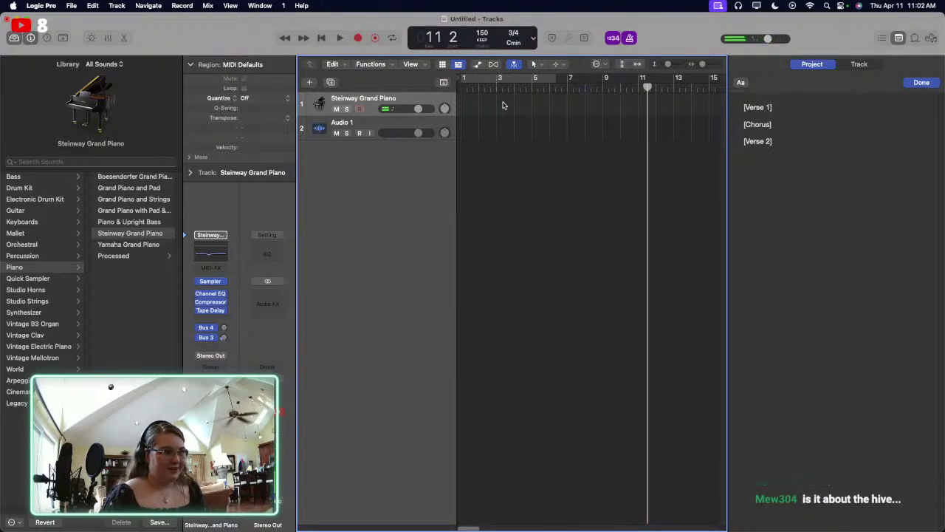
Step: Record a new take on the Steinway Grand Piano track from bar 1 to about bar 10
{"action": "key", "text": "Return"}
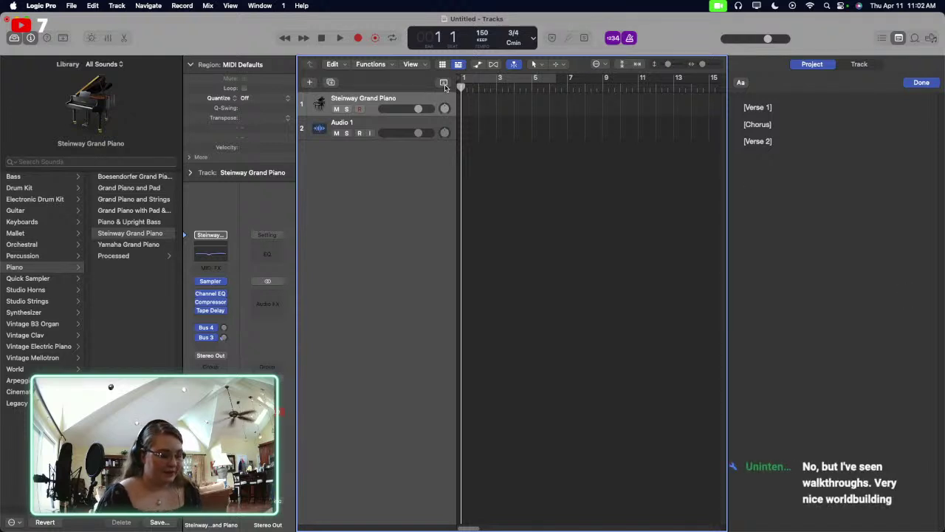
{"action": "key", "text": "r"}
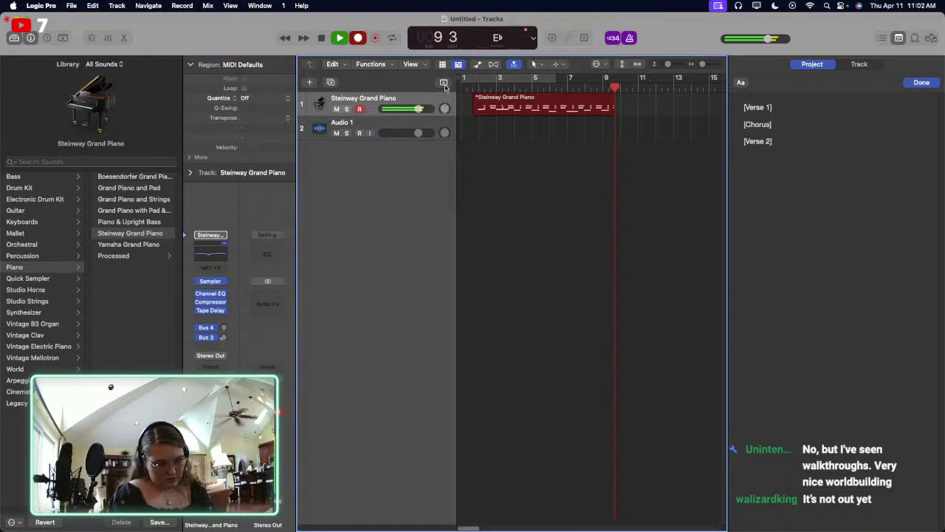
{"action": "key", "text": "space"}
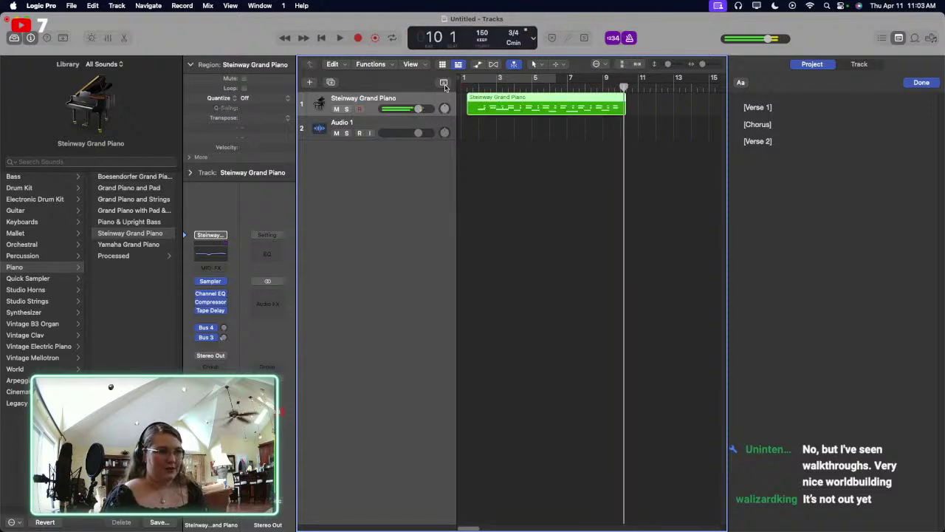
Step: Open the recorded piano region in the Piano Roll and quantize all its notes to 1/16 Note
{"action": "double_click", "coordinate": [518, 112]}
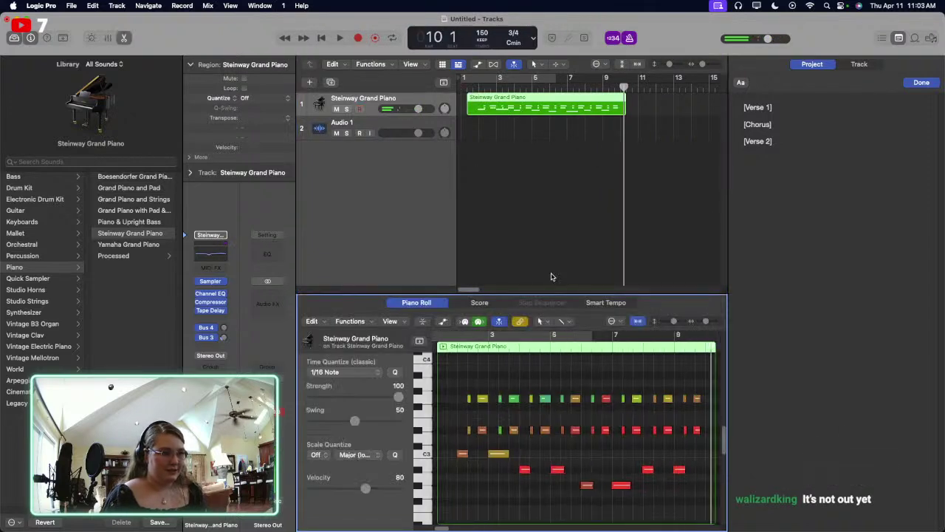
{"action": "left_click", "coordinate": [714, 322]}
{"action": "scroll", "coordinate": [704, 421], "scroll_direction": "left", "scroll_amount": 5}
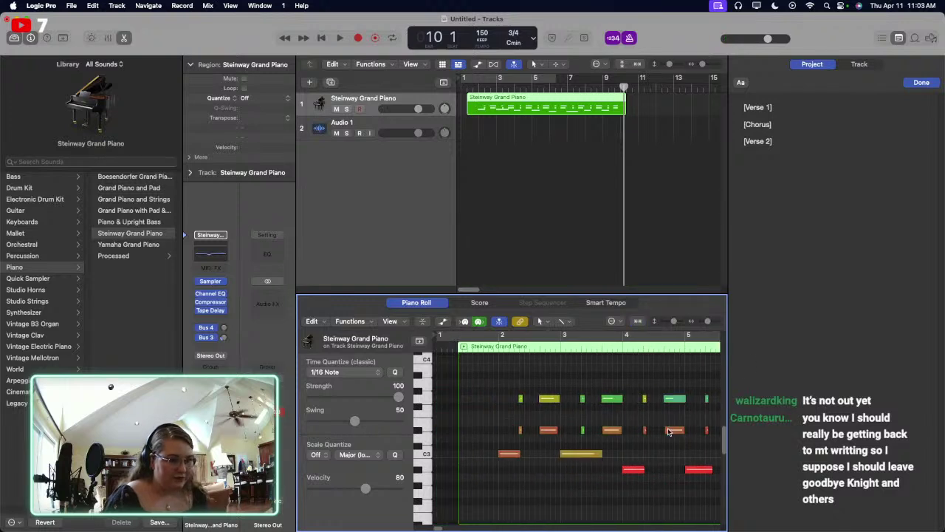
{"action": "left_click", "coordinate": [507, 455]}
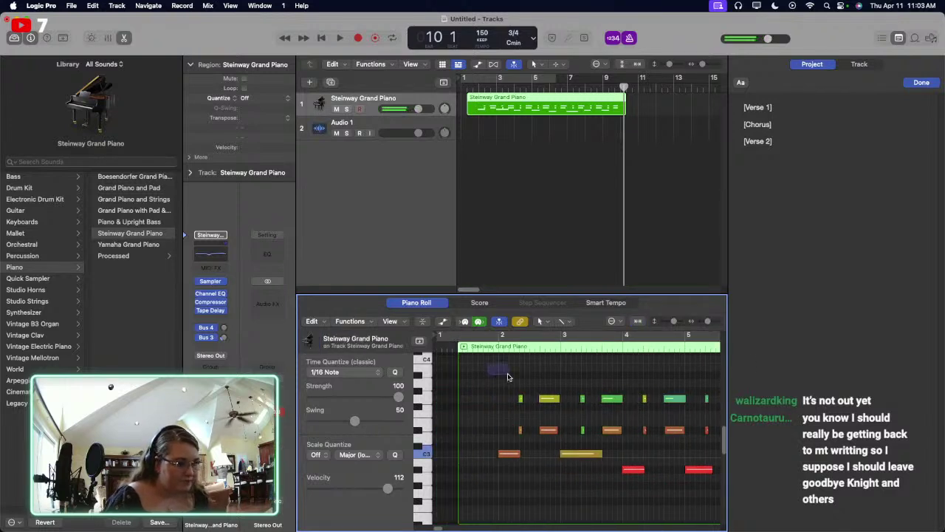
{"action": "left_click_drag", "start_coordinate": [508, 377], "coordinate": [438, 389]}
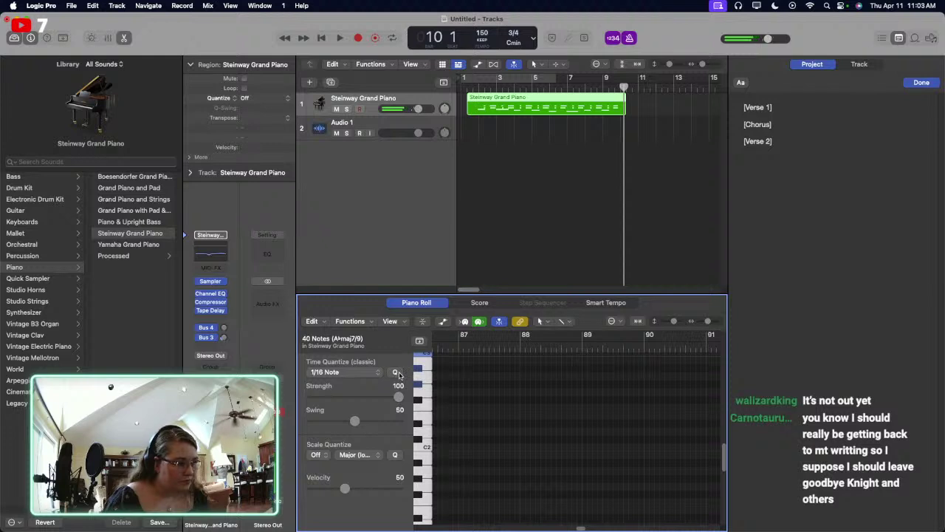
{"action": "scroll", "coordinate": [596, 427], "scroll_direction": "left", "scroll_amount": 5}
{"action": "scroll", "coordinate": [599, 477], "scroll_direction": "left", "scroll_amount": 15}
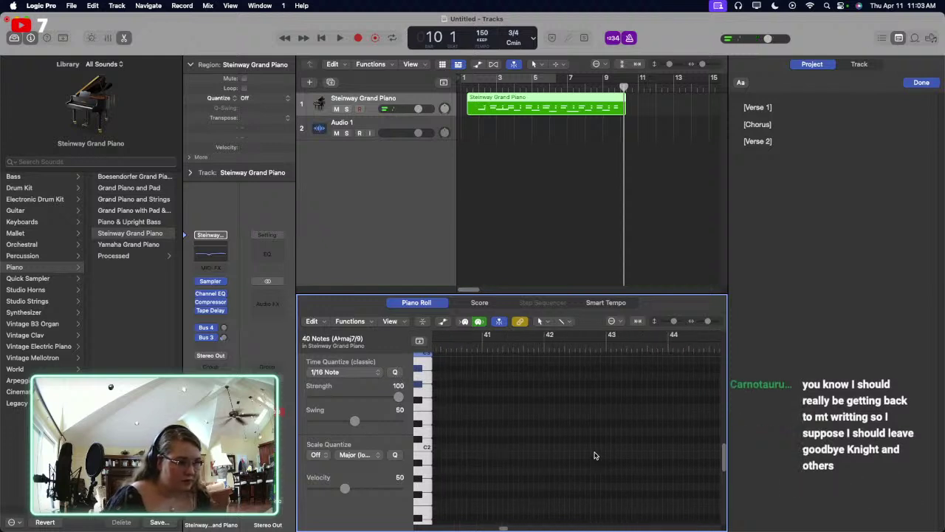
Step: Hide the project notes to widen the editor, and play the quantized piano region up to bar 6
{"action": "left_click", "coordinate": [897, 40]}
{"action": "scroll", "coordinate": [566, 429], "scroll_direction": "left", "scroll_amount": 15}
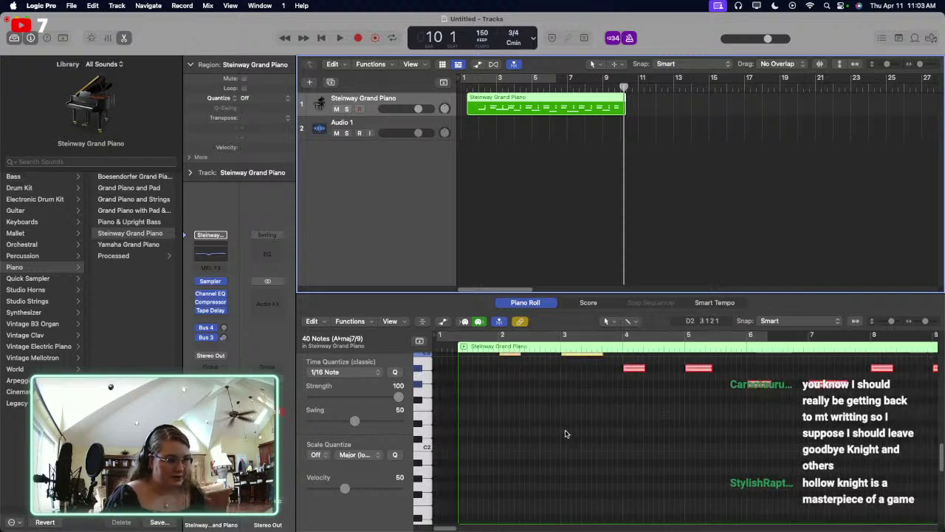
{"action": "left_click", "coordinate": [565, 435]}
{"action": "key", "text": "space"}
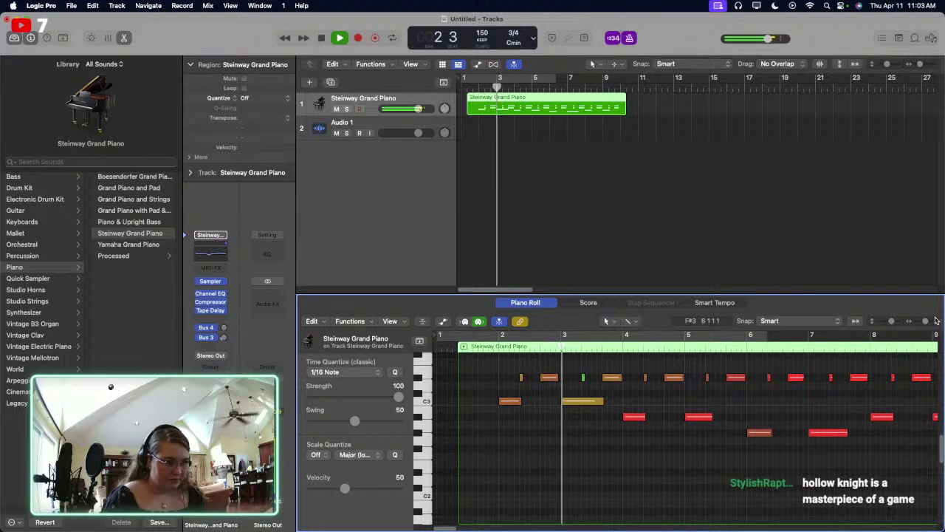
{"action": "scroll", "coordinate": [700, 443], "scroll_direction": "up", "scroll_amount": 3}
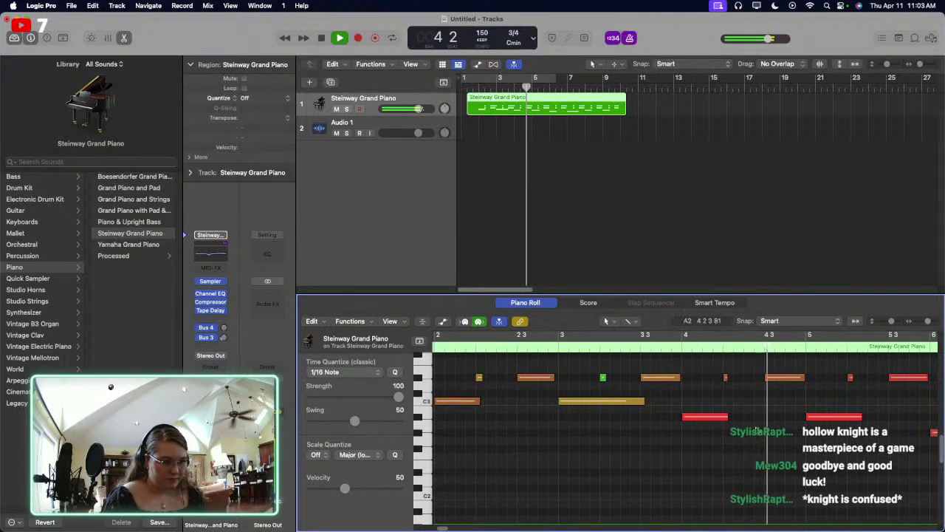
{"action": "key", "text": "space"}
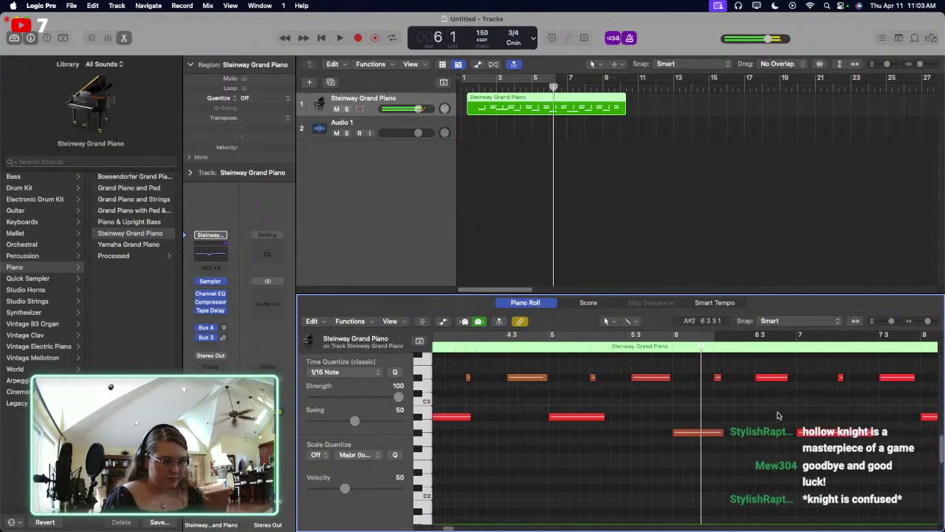
Step: Try raising the lower pair of notes on beats 2 and 3 of bar 6 by four semitones to G3
{"action": "left_click_drag", "start_coordinate": [720, 376], "coordinate": [716, 358]}
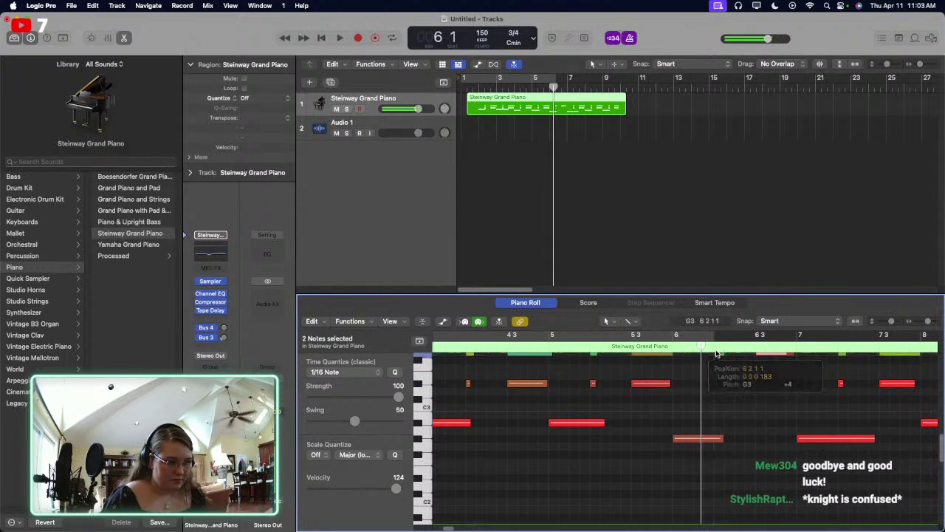
{"action": "scroll", "coordinate": [675, 427], "scroll_direction": "left", "scroll_amount": 5}
{"action": "scroll", "coordinate": [605, 391], "scroll_direction": "up", "scroll_amount": 5}
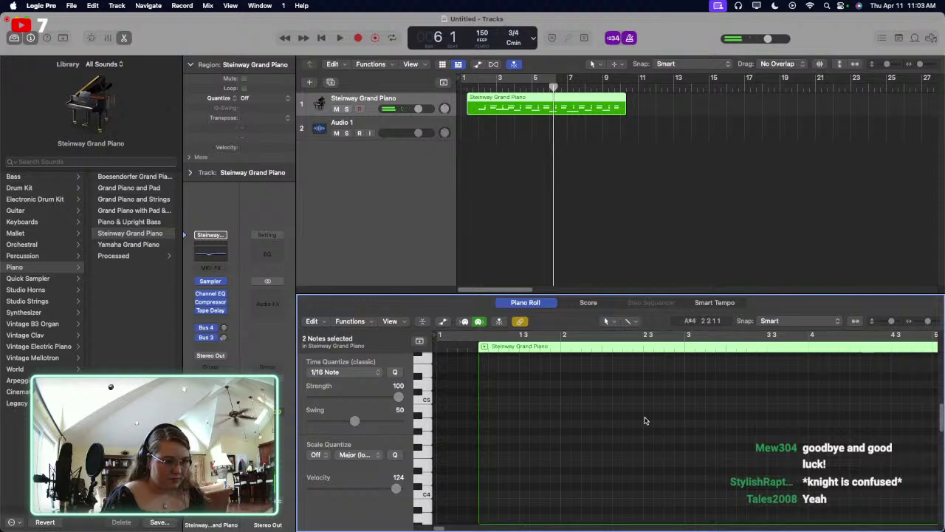
{"action": "scroll", "coordinate": [644, 420], "scroll_direction": "down", "scroll_amount": 5}
{"action": "scroll", "coordinate": [671, 435], "scroll_direction": "right", "scroll_amount": 5}
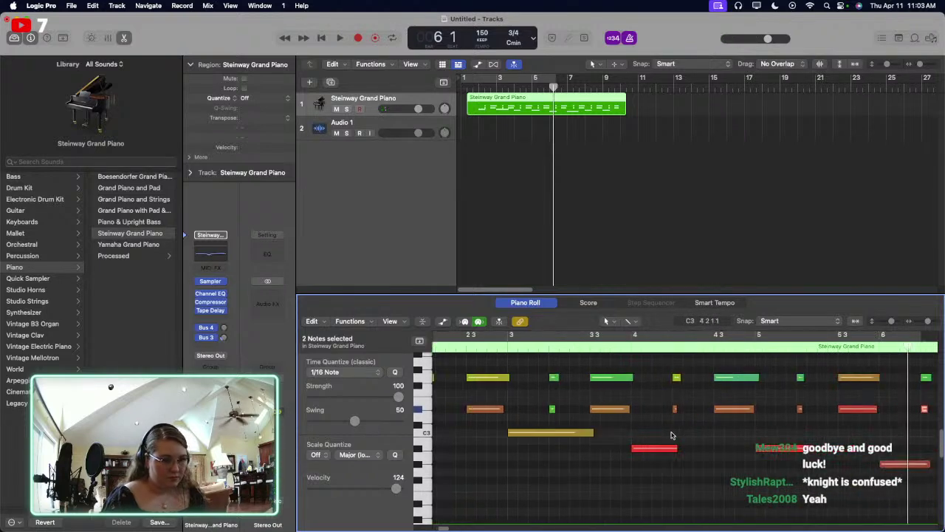
Step: Deselect the notes and play the piano region from just before bar 2 to beat 2 of bar 6
{"action": "left_click", "coordinate": [671, 435]}
{"action": "scroll", "coordinate": [591, 406], "scroll_direction": "left", "scroll_amount": 5}
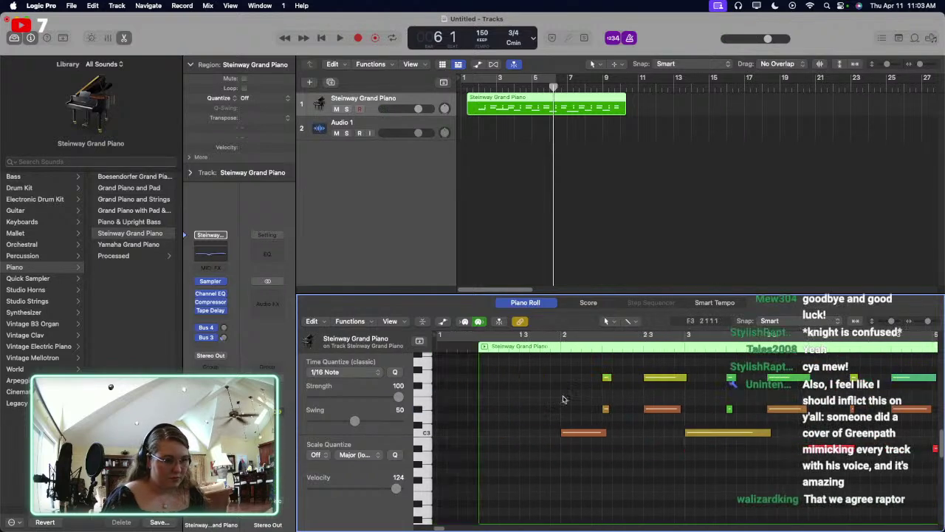
{"action": "left_click", "coordinate": [551, 351]}
{"action": "key", "text": "space"}
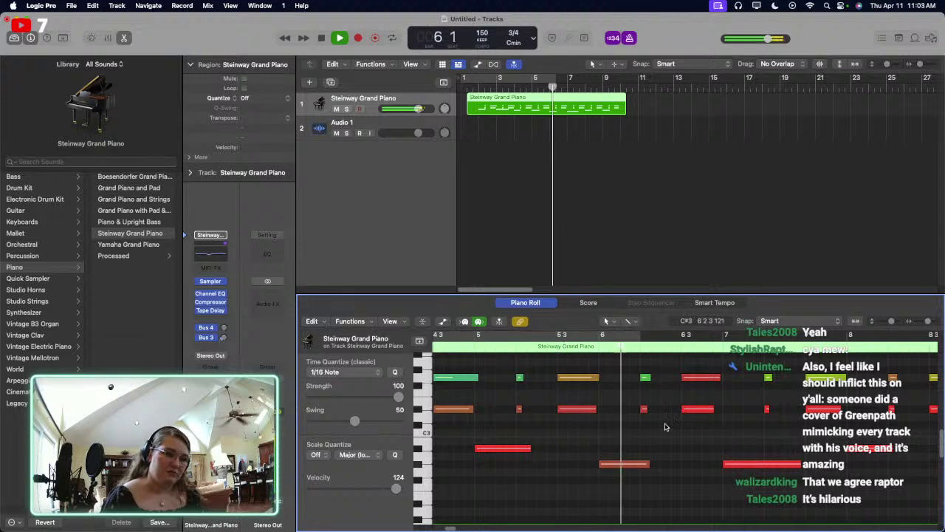
{"action": "key", "text": "space"}
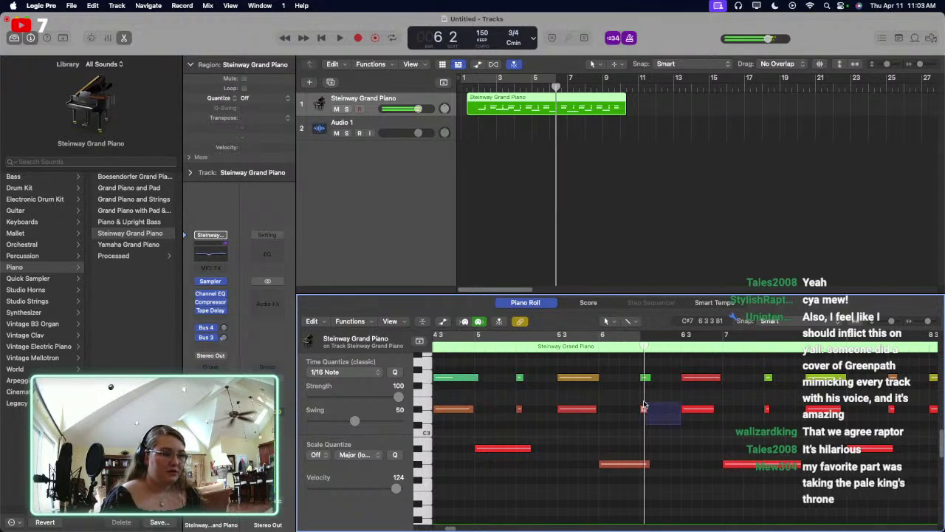
Step: Raise the lower notes on beats 2 and 3 of bar 6 to F3 and the upper ones to G#3, and play the result
{"action": "left_click", "coordinate": [644, 408]}
{"action": "left_click_drag", "start_coordinate": [646, 405], "coordinate": [644, 402]}
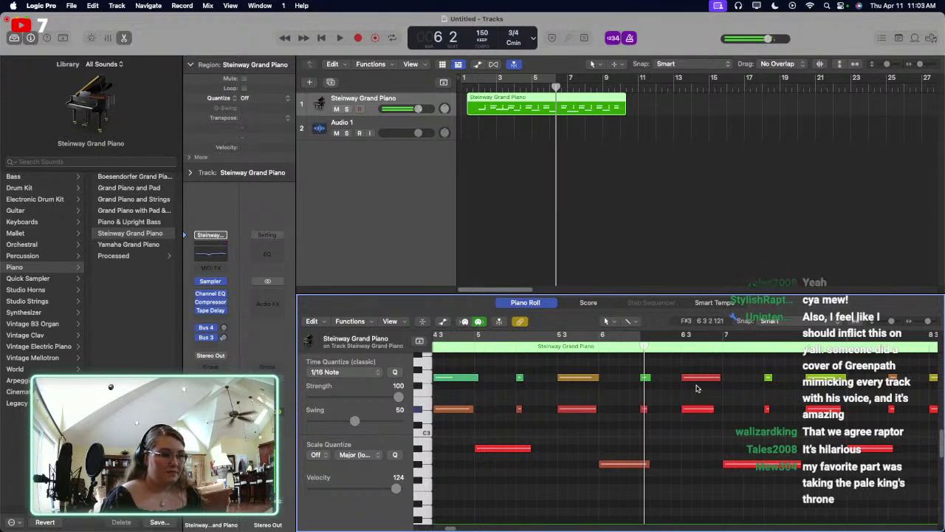
{"action": "left_click_drag", "start_coordinate": [721, 391], "coordinate": [646, 377]}
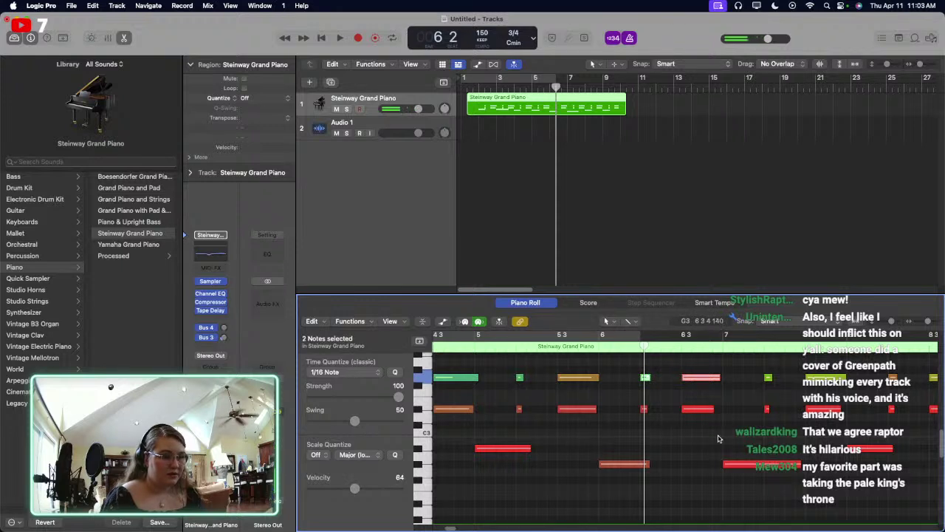
{"action": "left_click_drag", "start_coordinate": [718, 438], "coordinate": [645, 371]}
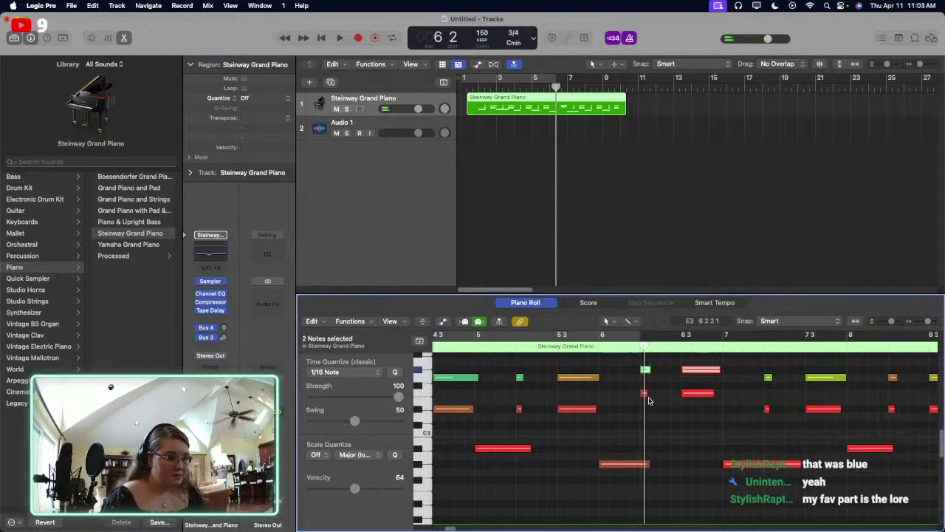
{"action": "scroll", "coordinate": [628, 397], "scroll_direction": "left", "scroll_amount": 5}
{"action": "left_click", "coordinate": [551, 348]}
{"action": "key", "text": "space"}
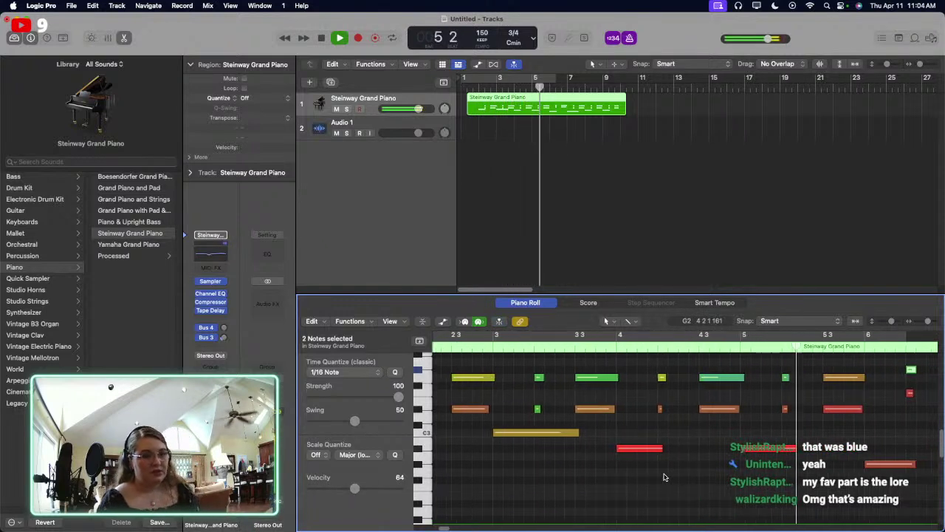
{"action": "key", "text": "space"}
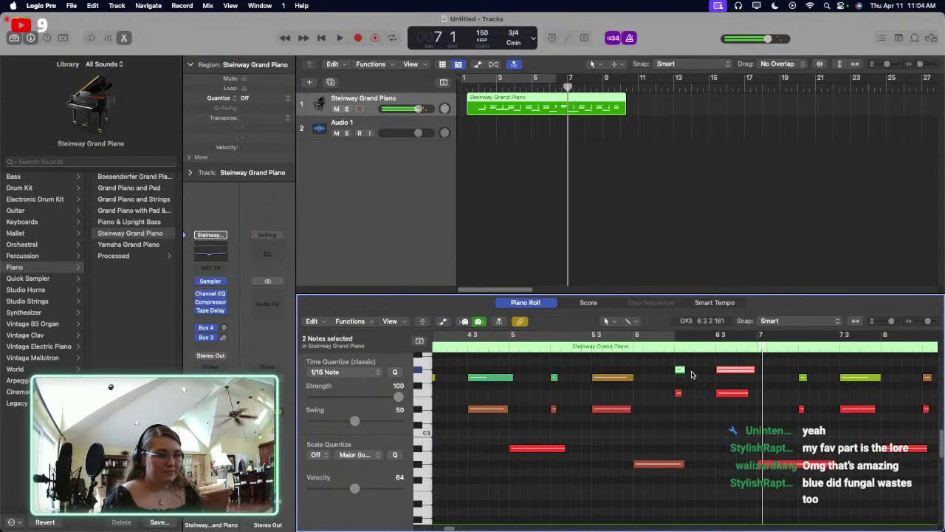
Step: Try raising the upper notes on beats 2 and 3 of bar 6 to A3, and listen to the chord
{"action": "left_click_drag", "start_coordinate": [681, 371], "coordinate": [681, 363]}
{"action": "key", "text": "space"}
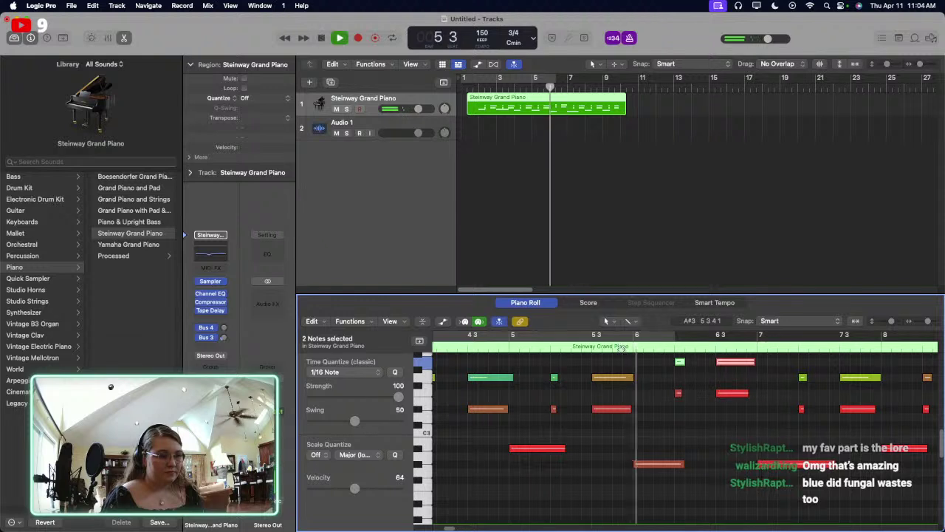
{"action": "key", "text": "space"}
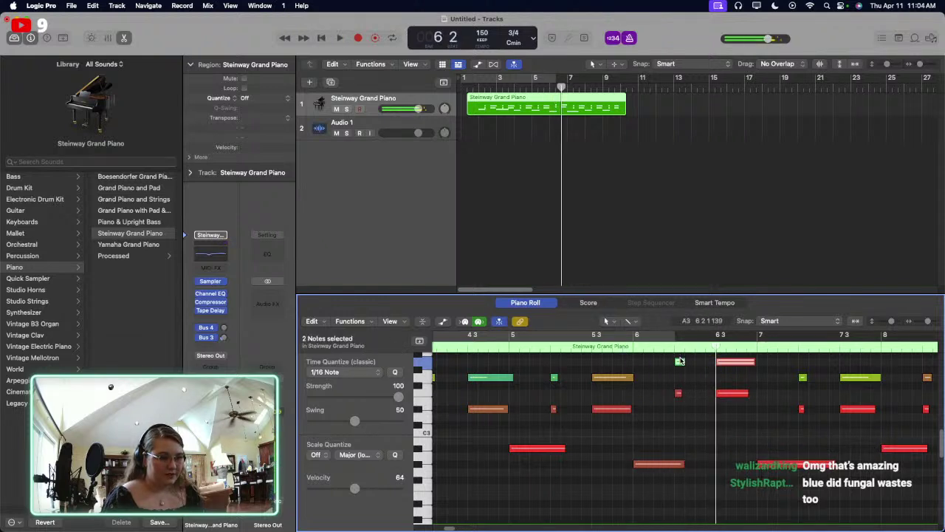
Step: Move the upper notes on beats 2 and 3 of bar 6 down to D3, and play through to bar 7
{"action": "left_click_drag", "start_coordinate": [679, 363], "coordinate": [681, 419]}
{"action": "key", "text": "space"}
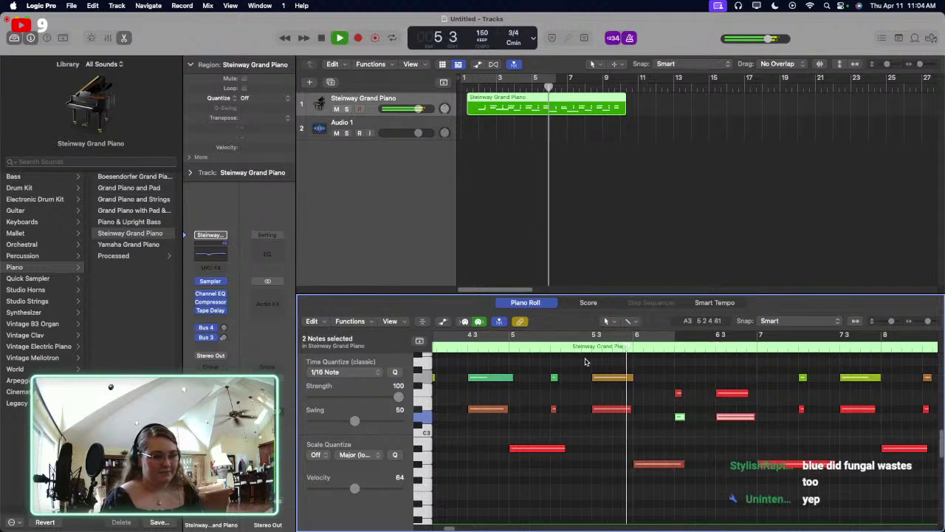
{"action": "key", "text": "space"}
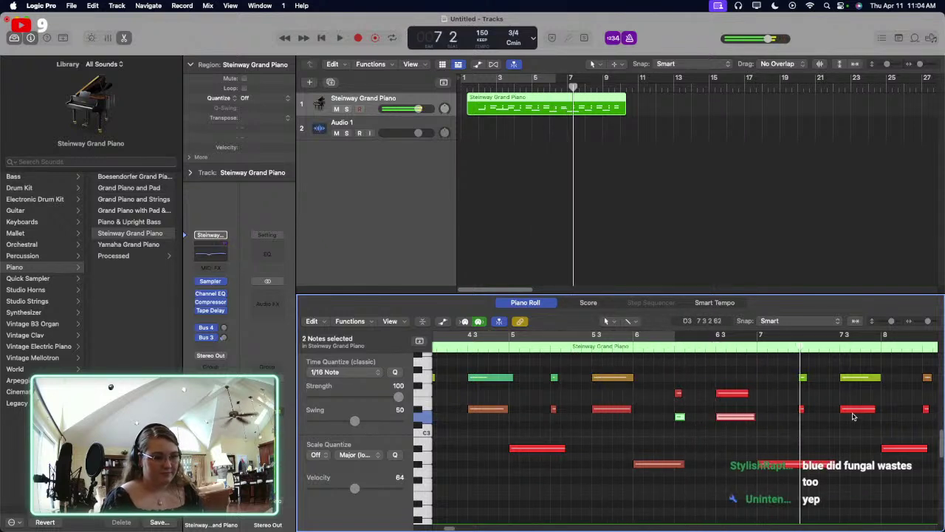
Step: Lower the notes on beats 2 and 3 of bar 7 by one semitone, to D3 and F#3
{"action": "left_click_drag", "start_coordinate": [882, 422], "coordinate": [871, 391]}
{"action": "left_click", "coordinate": [847, 379]}
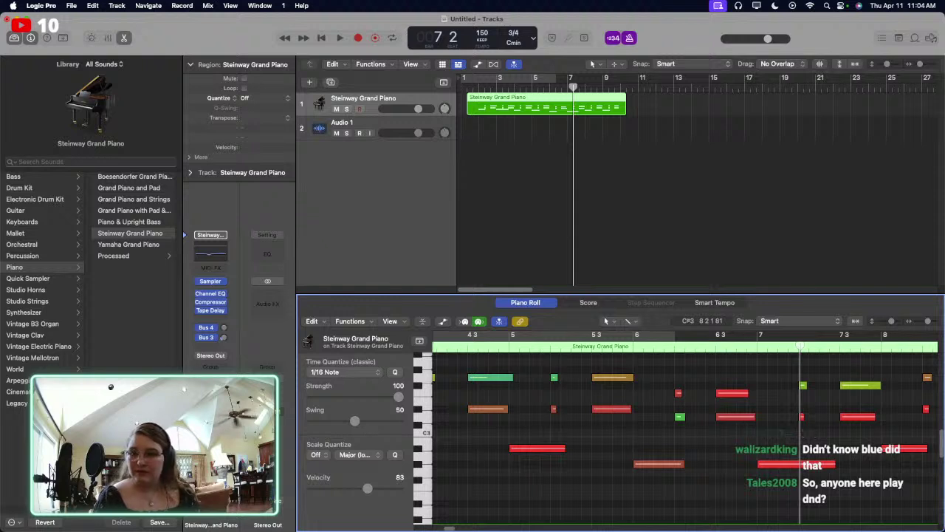
Step: Listen to the part up to bar 7, lower the upper notes on beats 2 and 3 of bar 7 to F3, and play the result
{"action": "scroll", "coordinate": [942, 403], "scroll_direction": "left", "scroll_amount": 1}
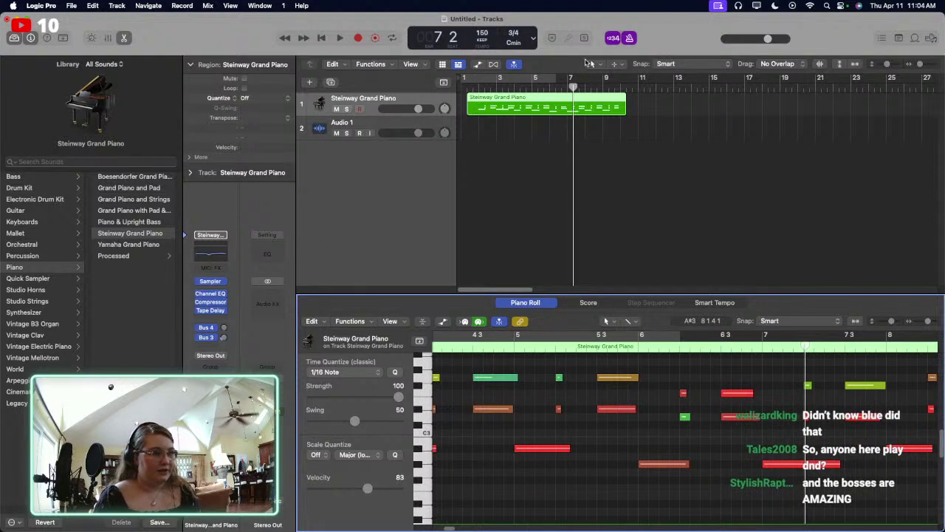
{"action": "left_click", "coordinate": [473, 88]}
{"action": "key", "text": "space"}
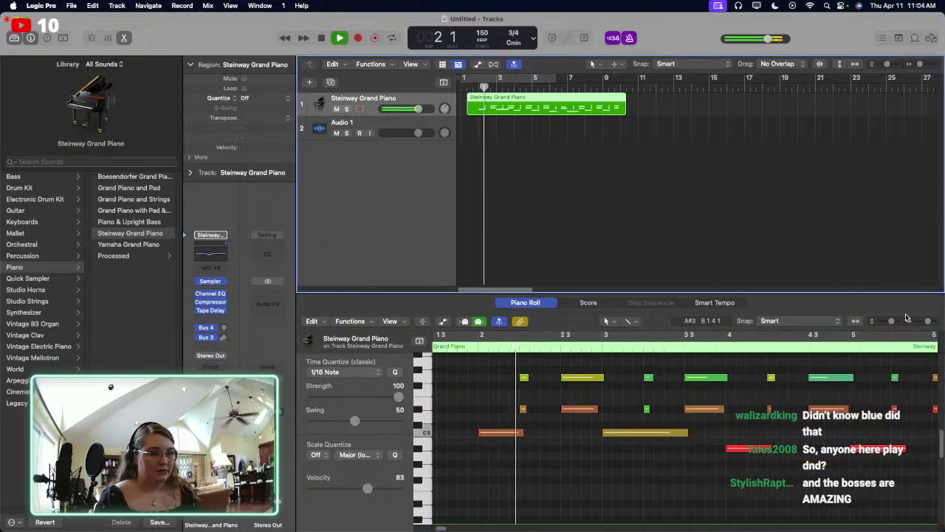
{"action": "left_click_drag", "start_coordinate": [928, 322], "coordinate": [922, 322]}
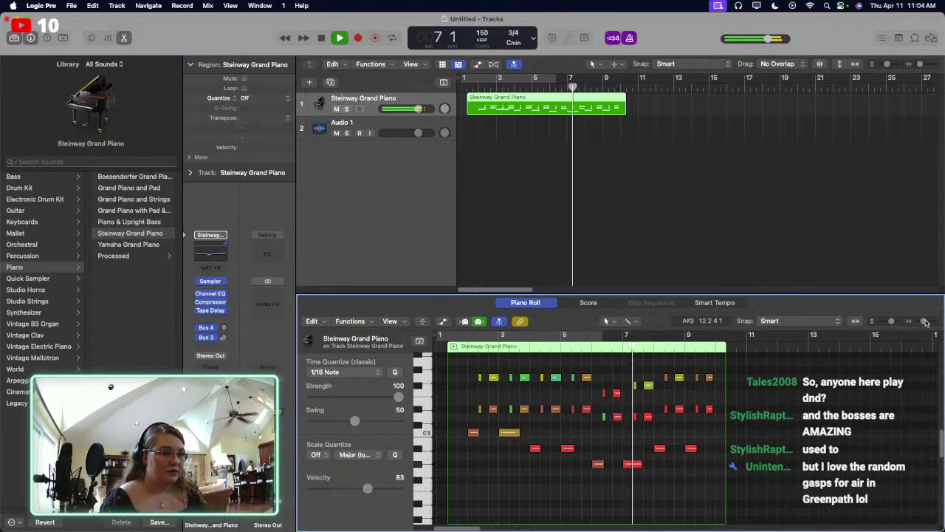
{"action": "left_click_drag", "start_coordinate": [923, 322], "coordinate": [928, 322]}
{"action": "key", "text": "space"}
{"action": "left_click_drag", "start_coordinate": [633, 381], "coordinate": [615, 395]}
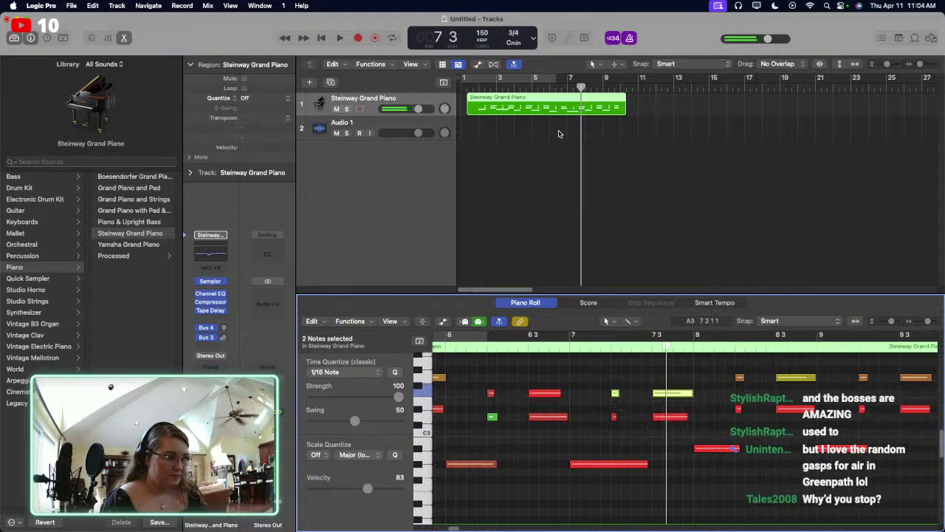
{"action": "double_click", "coordinate": [550, 90]}
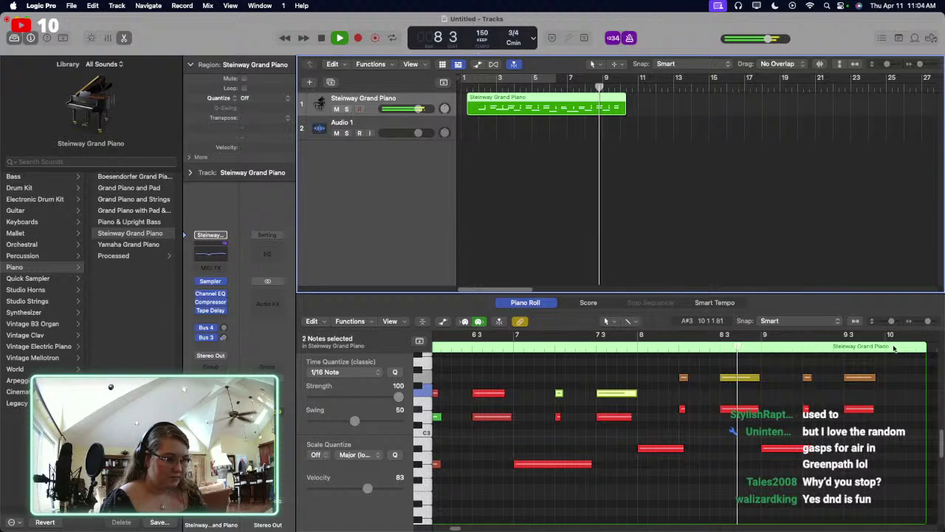
{"action": "key", "text": "space"}
Step: Lower the bass notes on beat 1 of bars 8 and 9 to G2, listening before and after the change
{"action": "left_click_drag", "start_coordinate": [916, 323], "coordinate": [919, 323]}
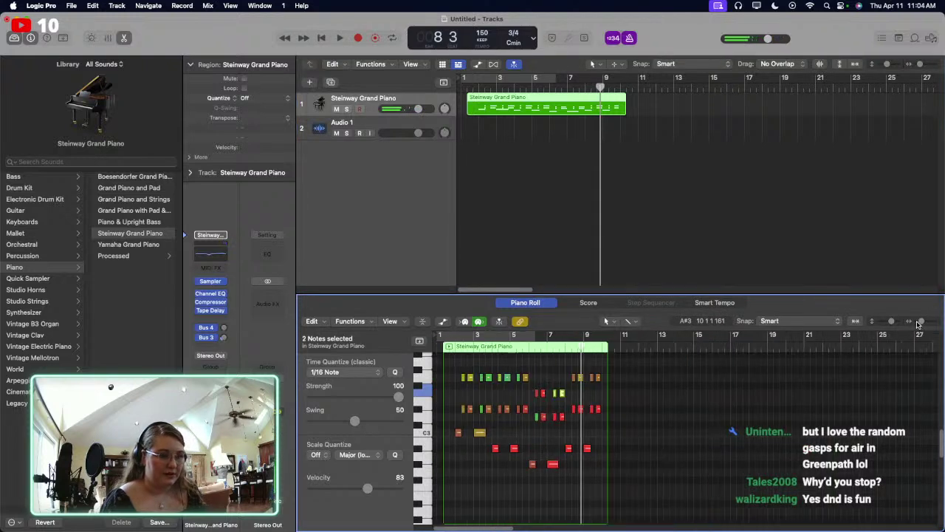
{"action": "double_click", "coordinate": [441, 346]}
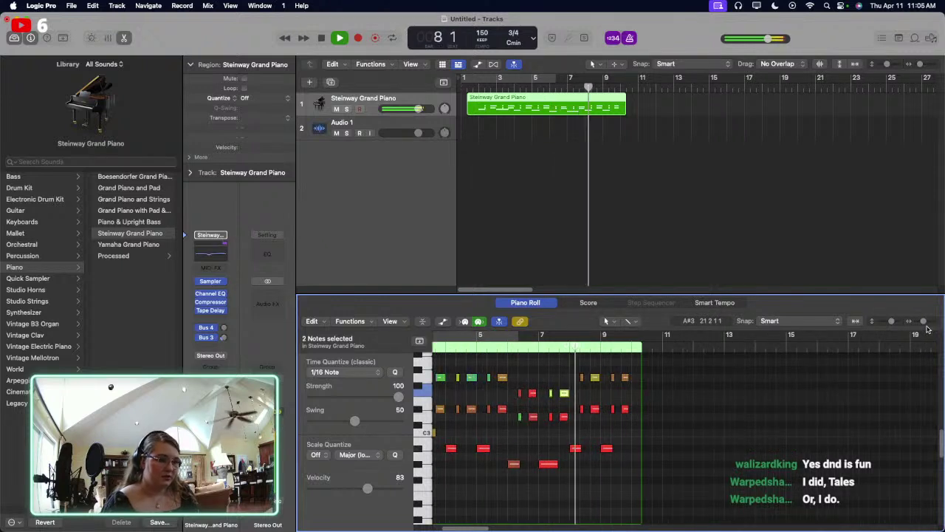
{"action": "key", "text": "space"}
{"action": "key", "text": "super+Right"}
{"action": "left_click_drag", "start_coordinate": [660, 493], "coordinate": [636, 470]}
{"action": "scroll", "coordinate": [635, 470], "scroll_direction": "left", "scroll_amount": 5}
{"action": "key", "text": "space"}
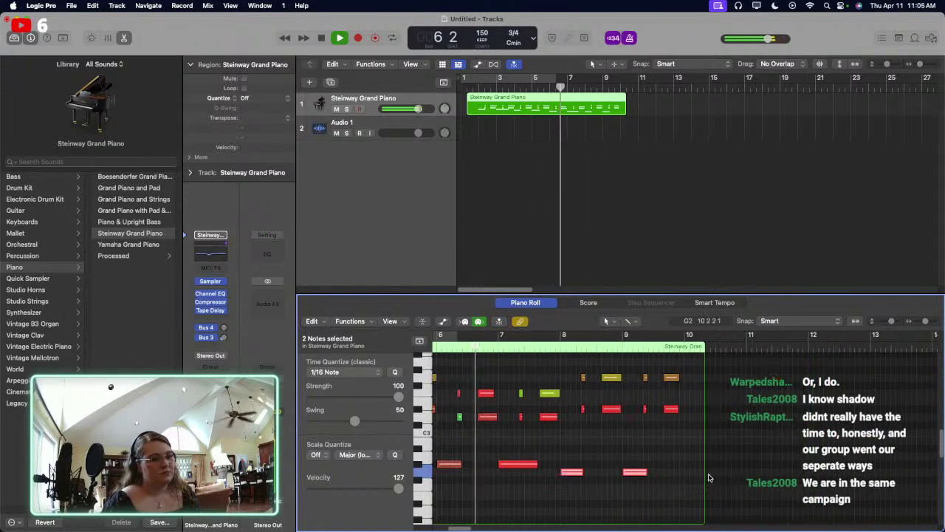
{"action": "left_click", "coordinate": [666, 489]}
{"action": "left_click_drag", "start_coordinate": [925, 321], "coordinate": [933, 323]}
{"action": "key", "text": "space"}
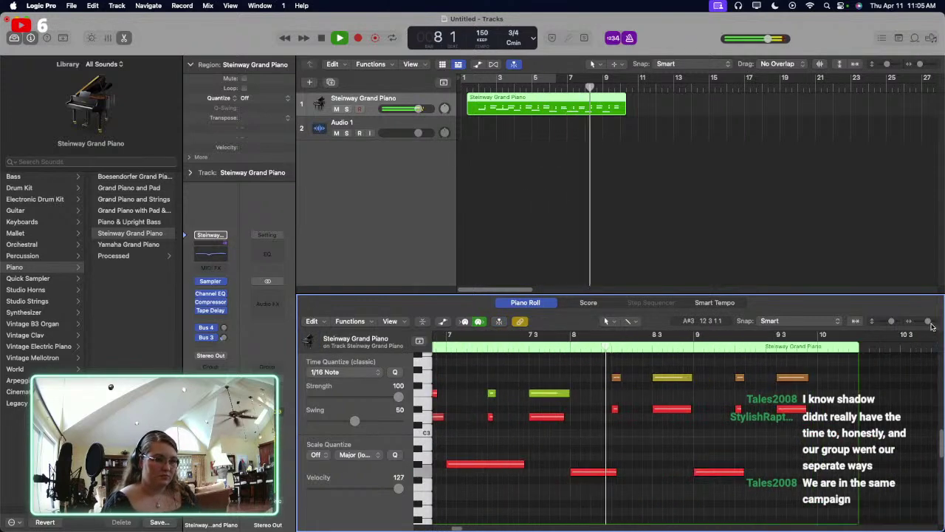
Step: Lower the notes on beats 2 and 3 of bars 8 and 9 to D3 and F3, and play the result
{"action": "left_click_drag", "start_coordinate": [827, 452], "coordinate": [610, 366]}
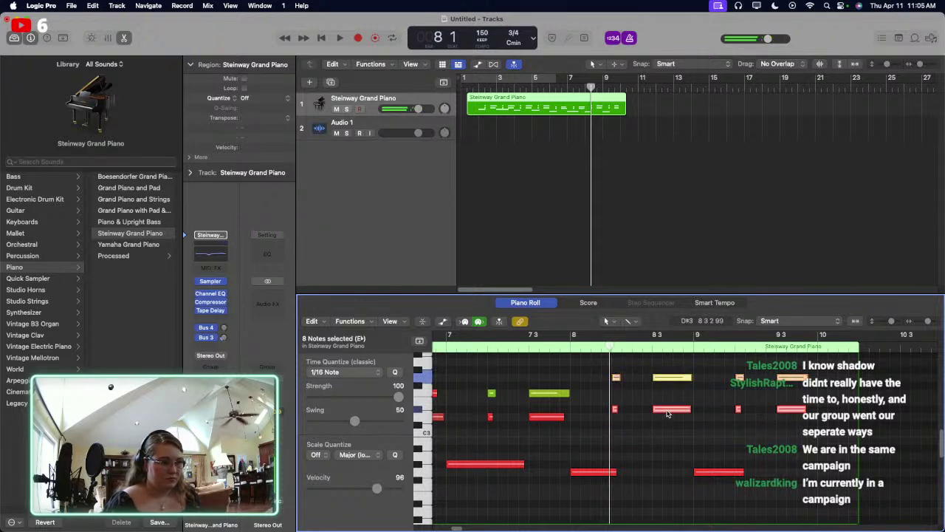
{"action": "left_click_drag", "start_coordinate": [670, 410], "coordinate": [670, 418]}
{"action": "left_click", "coordinate": [768, 387]}
{"action": "left_click_drag", "start_coordinate": [813, 391], "coordinate": [604, 379]}
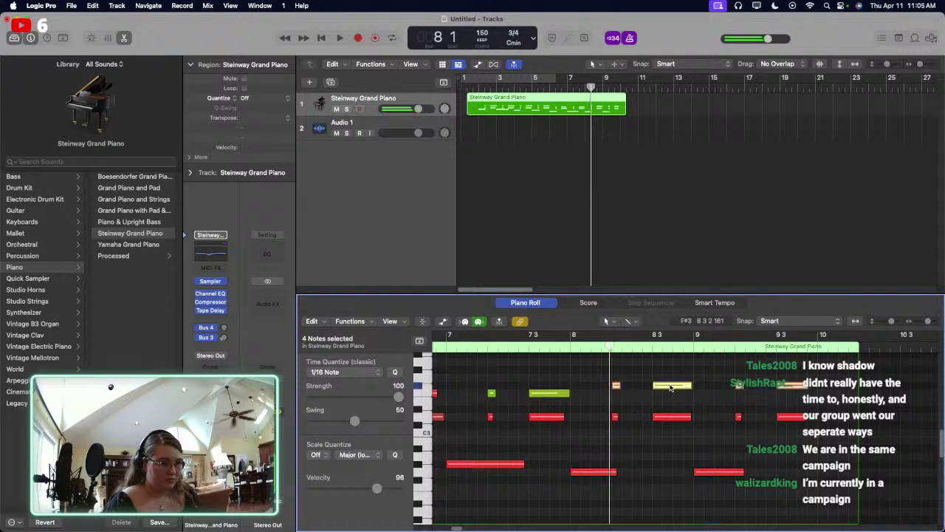
{"action": "left_click_drag", "start_coordinate": [671, 385], "coordinate": [670, 396]}
{"action": "left_click", "coordinate": [674, 369]}
{"action": "scroll", "coordinate": [681, 339], "scroll_direction": "left", "scroll_amount": 5}
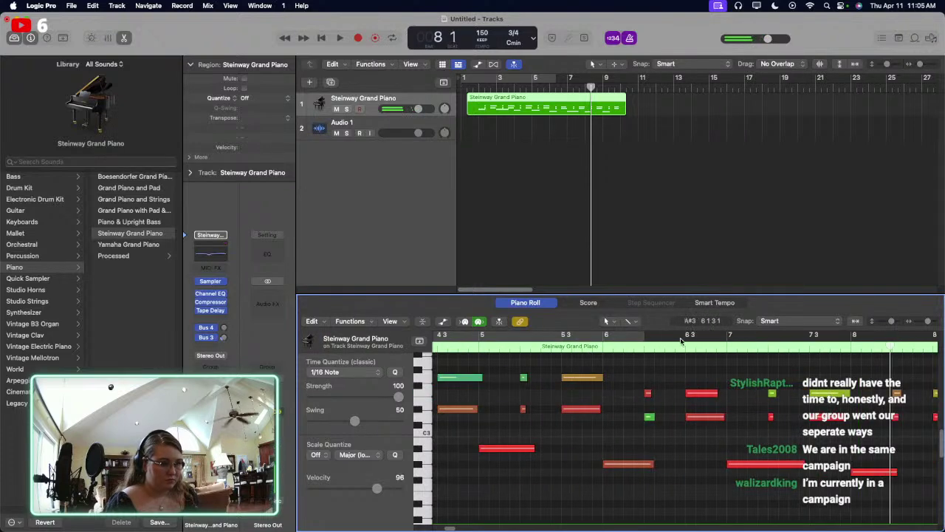
{"action": "key", "text": "space"}
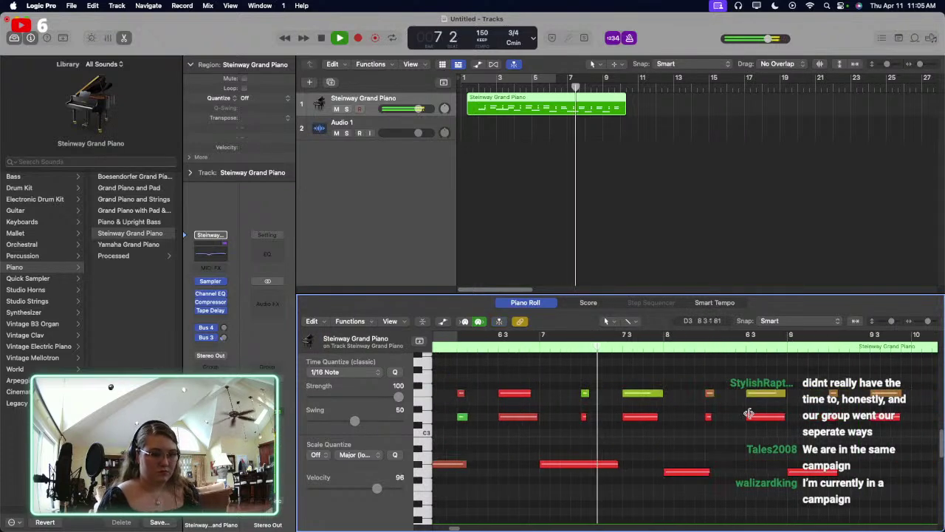
Step: Listen to the part from its beginning, and change the notes on beats 2 and 3 of bar 9 to D#3 and G3
{"action": "scroll", "coordinate": [621, 359], "scroll_direction": "left", "scroll_amount": 6}
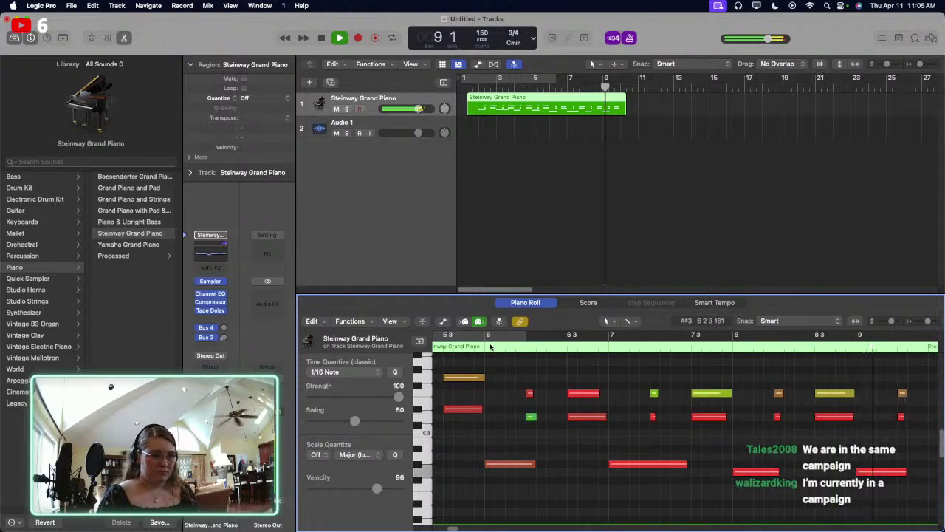
{"action": "scroll", "coordinate": [488, 346], "scroll_direction": "left", "scroll_amount": 5}
{"action": "scroll", "coordinate": [487, 346], "scroll_direction": "up", "scroll_amount": 2}
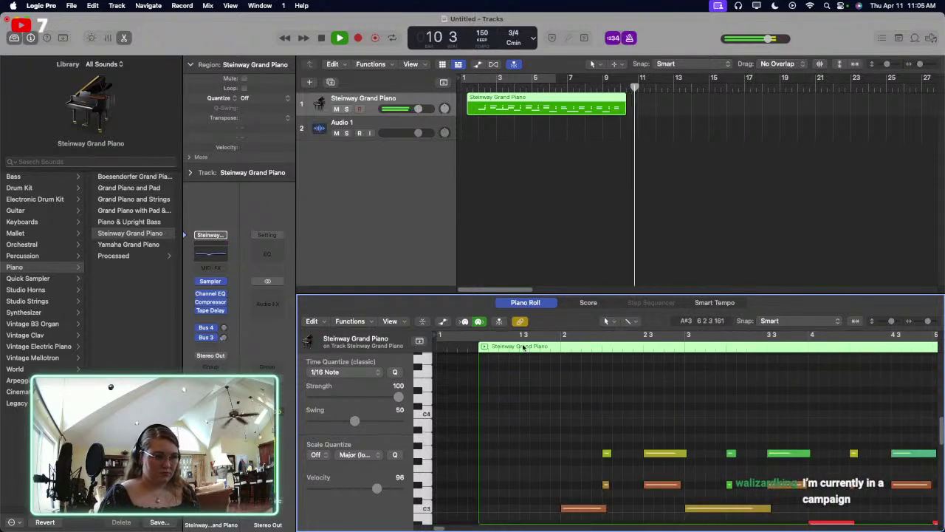
{"action": "left_click", "coordinate": [523, 346]}
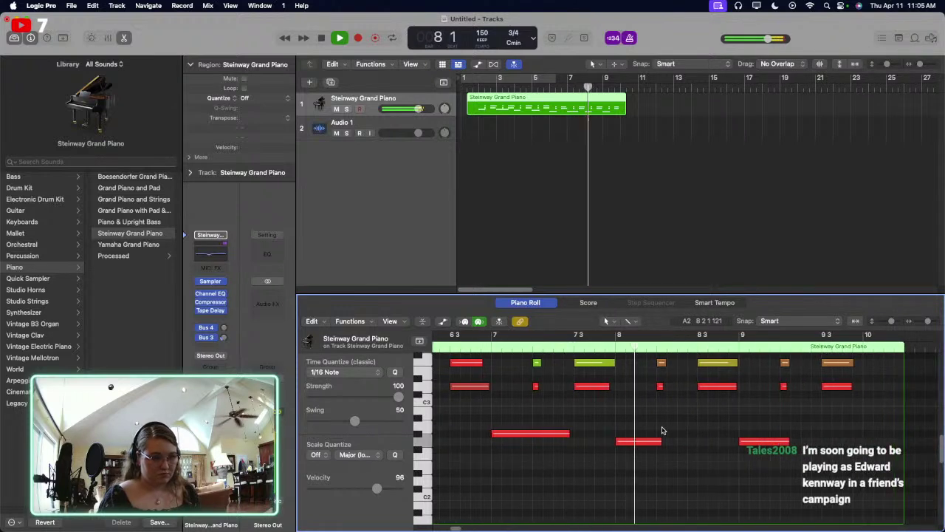
{"action": "scroll", "coordinate": [665, 434], "scroll_direction": "up", "scroll_amount": 2}
{"action": "key", "text": "space"}
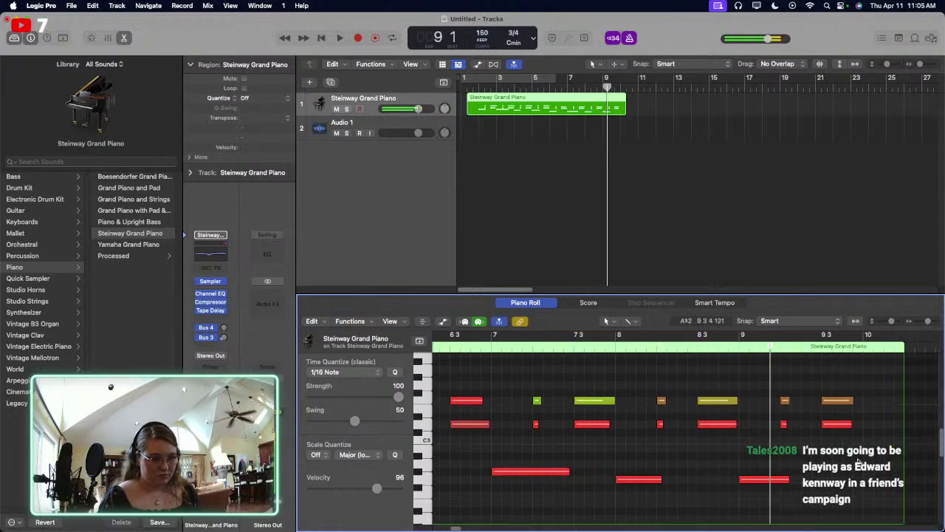
{"action": "left_click_drag", "start_coordinate": [860, 454], "coordinate": [780, 401]}
{"action": "mouse_move", "coordinate": [837, 427]}
{"action": "left_mouse_down"}
{"action": "mouse_move", "coordinate": [839, 378]}
{"action": "mouse_move", "coordinate": [778, 355]}
{"action": "mouse_move", "coordinate": [784, 362]}
{"action": "left_mouse_up"}
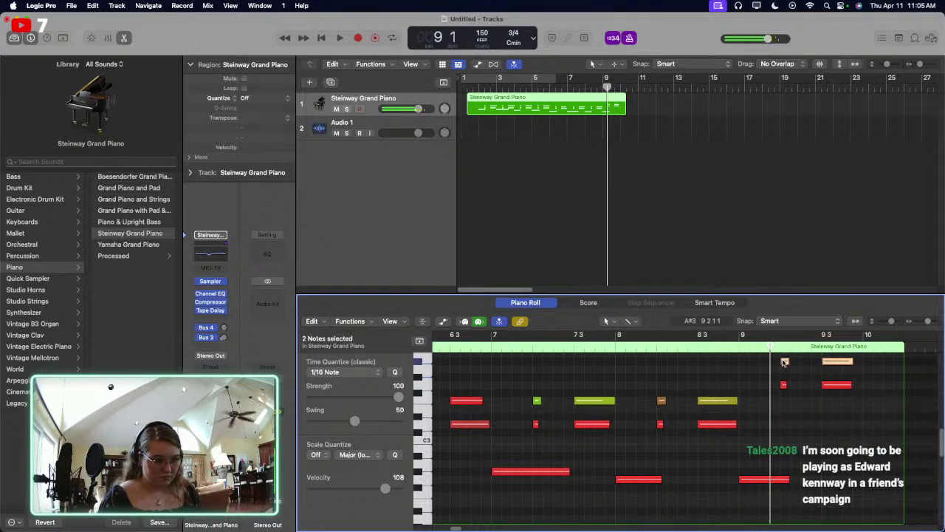
{"action": "scroll", "coordinate": [784, 413], "scroll_direction": "left", "scroll_amount": 5}
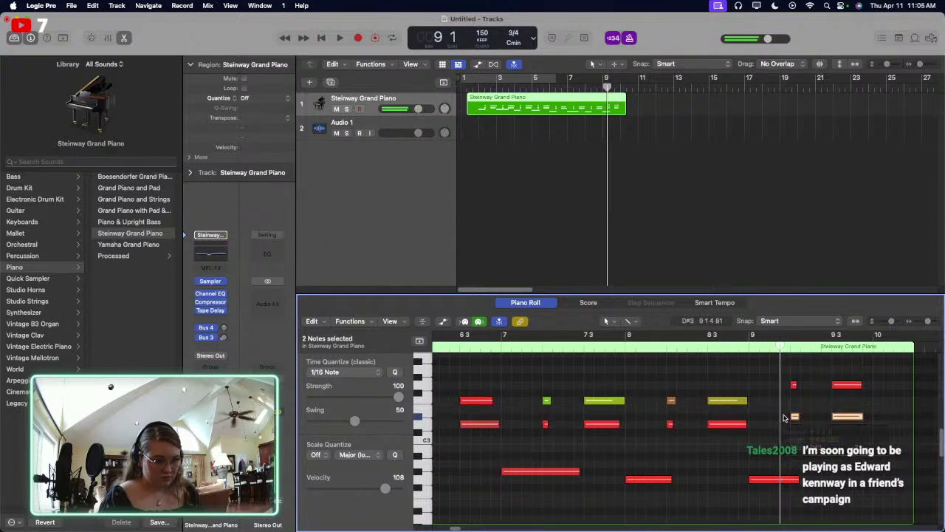
{"action": "scroll", "coordinate": [784, 418], "scroll_direction": "right", "scroll_amount": 3}
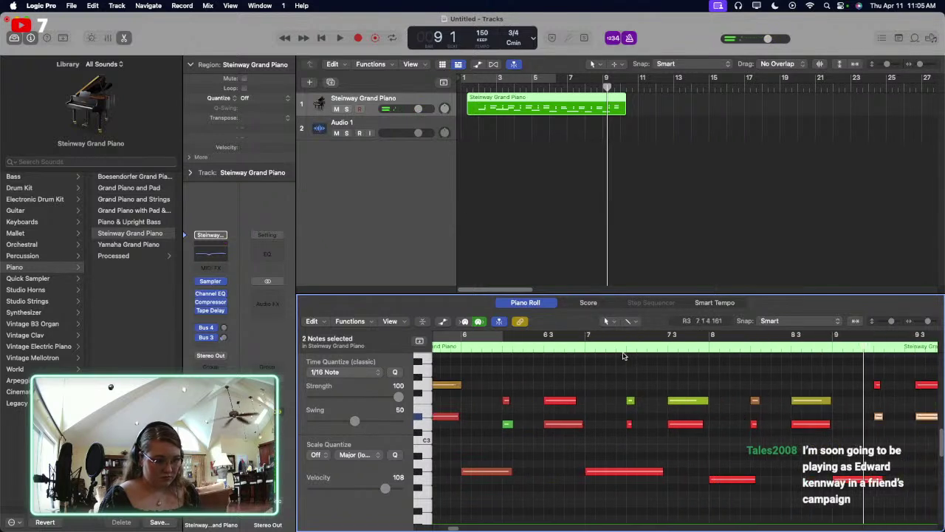
Step: Play the edited chords from bar 6, and listen to the whole piano part from bar 1
{"action": "left_click", "coordinate": [507, 344]}
{"action": "key", "text": "space"}
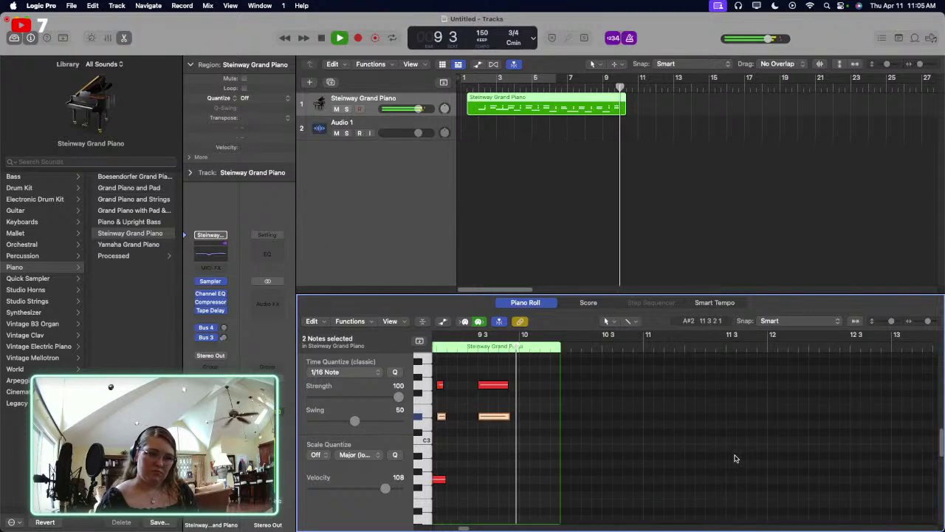
{"action": "key", "text": "space"}
{"action": "left_click", "coordinate": [477, 87]}
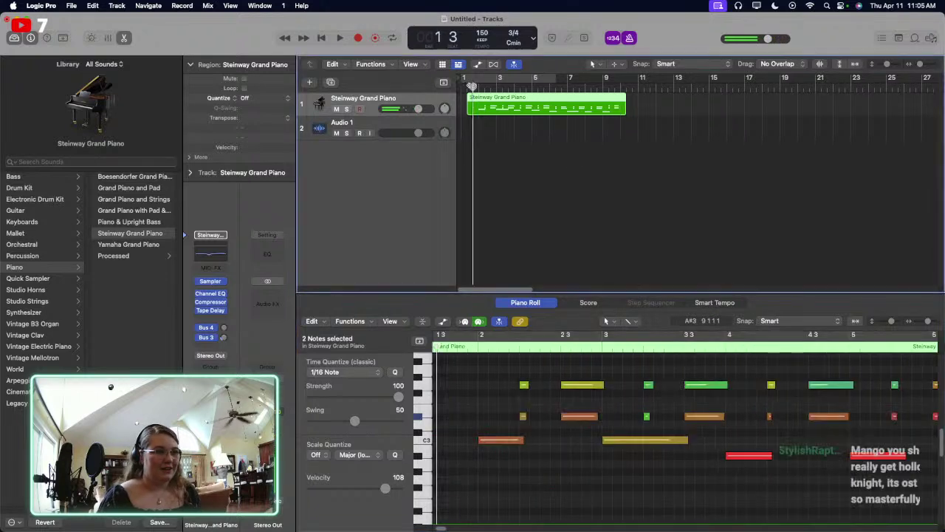
{"action": "key", "text": "space"}
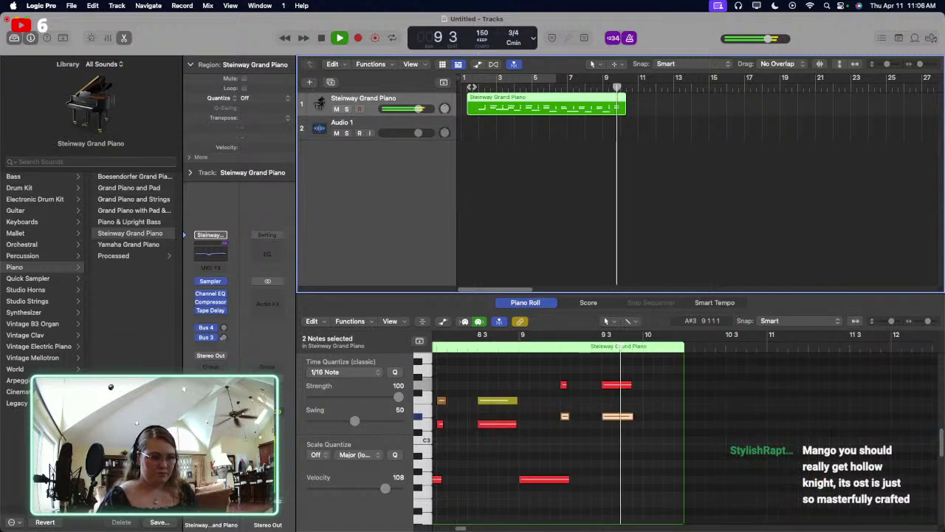
{"action": "key", "text": "space"}
{"action": "left_click", "coordinate": [618, 455]}
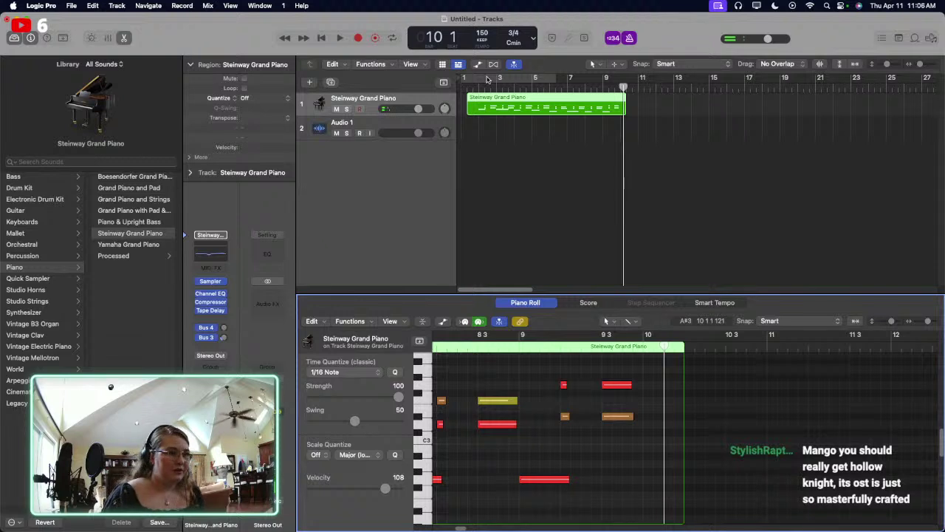
Step: Add a new track with duplicate settings from the Steinway Grand Piano track, and play the song from the beginning up to bar 9
{"action": "left_click", "coordinate": [656, 169]}
{"action": "key", "text": "Return"}
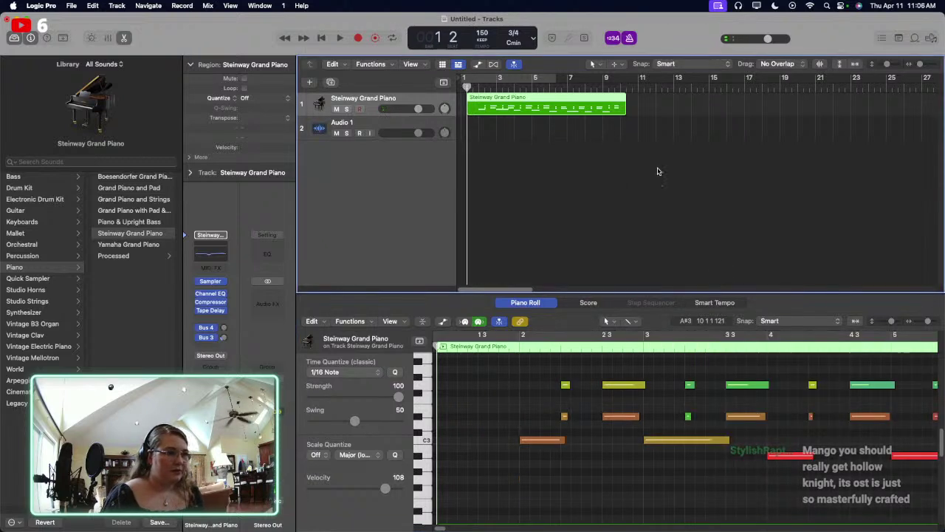
{"action": "right_click", "coordinate": [406, 100]}
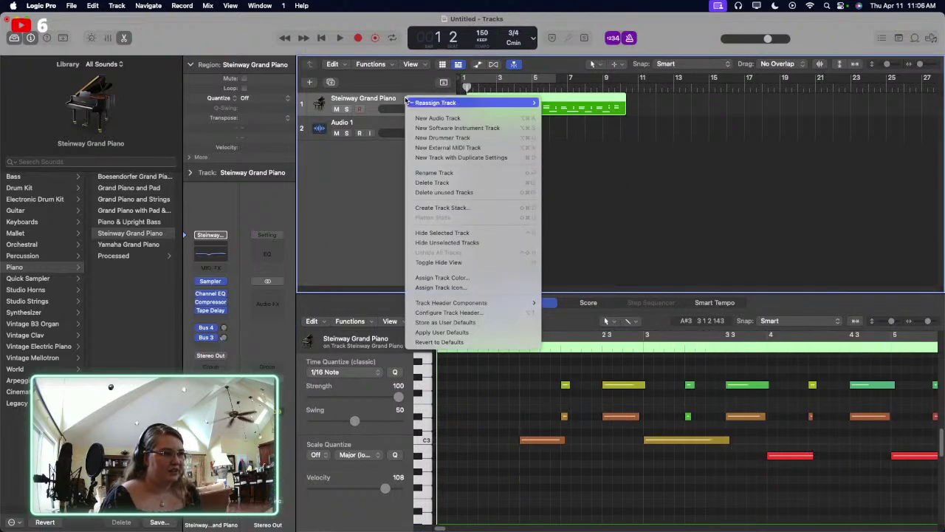
{"action": "left_click", "coordinate": [459, 157]}
{"action": "key", "text": "space"}
{"action": "key", "text": "space"}
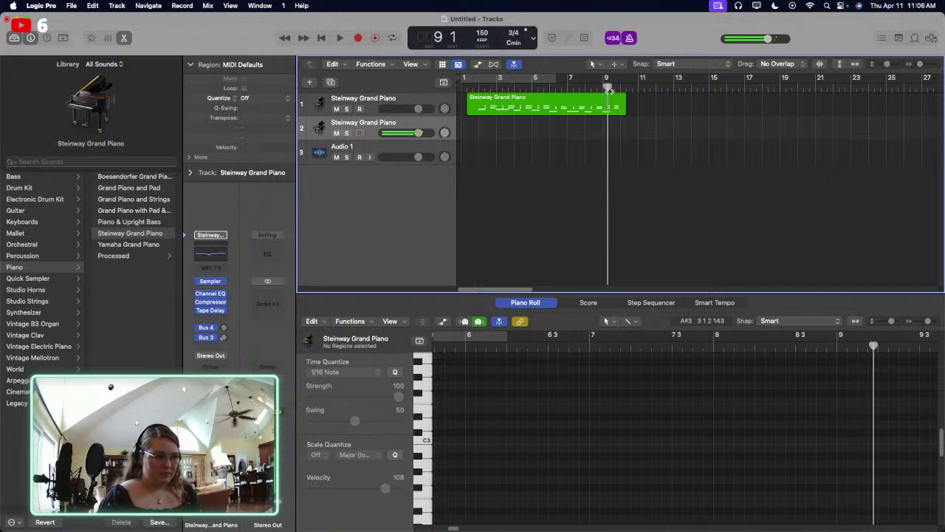
Step: Try recording a short phrase on the second piano track from the end of bar 8, and undo the take
{"action": "left_click", "coordinate": [596, 88]}
{"action": "key", "text": "r"}
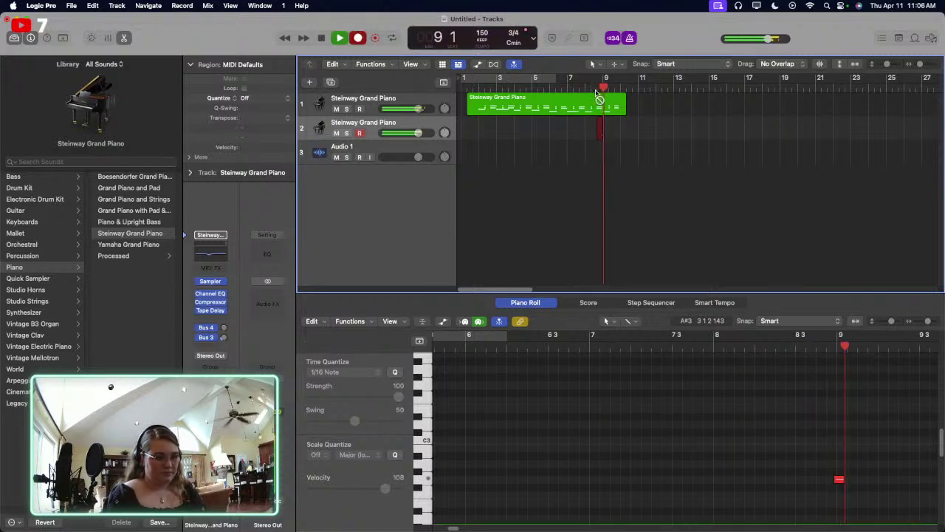
{"action": "key", "text": "space"}
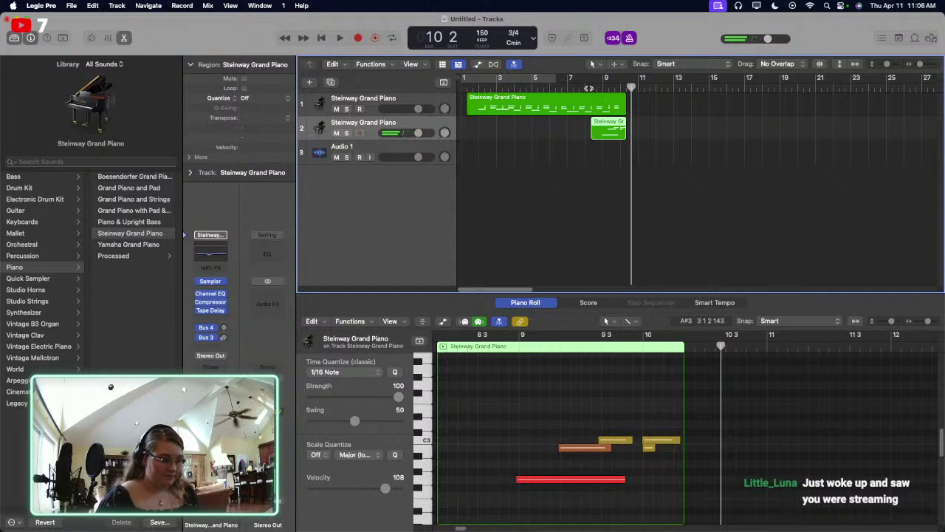
{"action": "key", "text": "super+z"}
Step: Record an ascending phrase G2, A2, B2, C3 over bars 9 and 10 on the second piano track
{"action": "left_click", "coordinate": [589, 88]}
{"action": "key", "text": "r"}
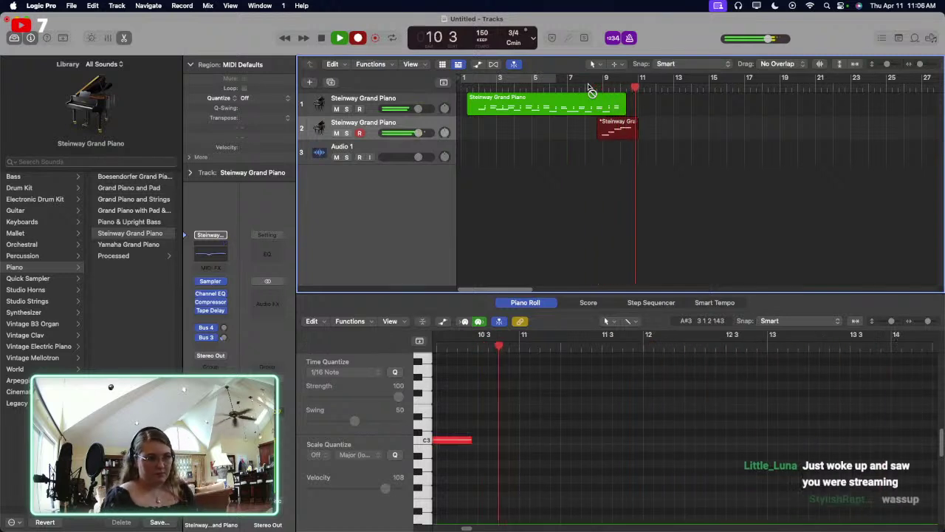
{"action": "key", "text": "space"}
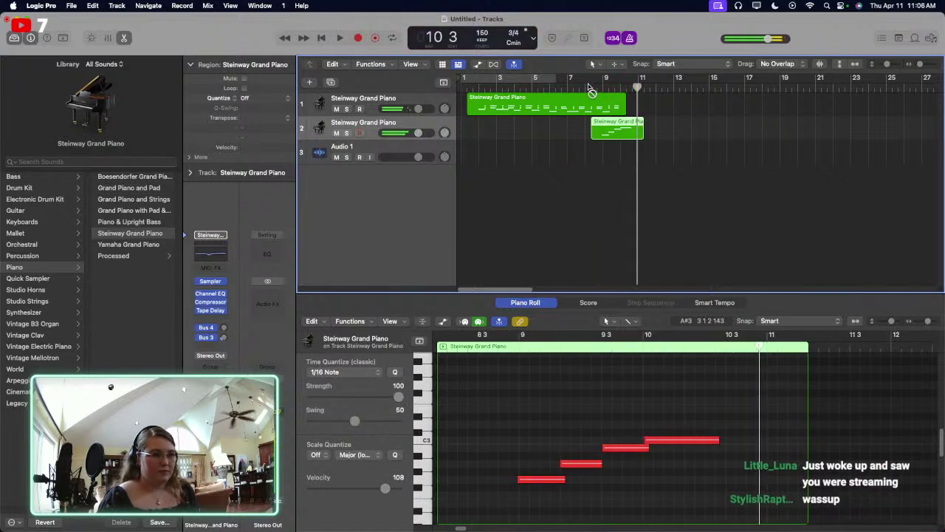
Step: Trim the first track's piano region to run from bar 2 to bar 10 and loop it up to bar 18, checking by playback
{"action": "left_click_drag", "start_coordinate": [466, 111], "coordinate": [478, 124]}
{"action": "left_click_drag", "start_coordinate": [629, 104], "coordinate": [762, 110]}
{"action": "left_click", "coordinate": [481, 87]}
{"action": "key", "text": "space"}
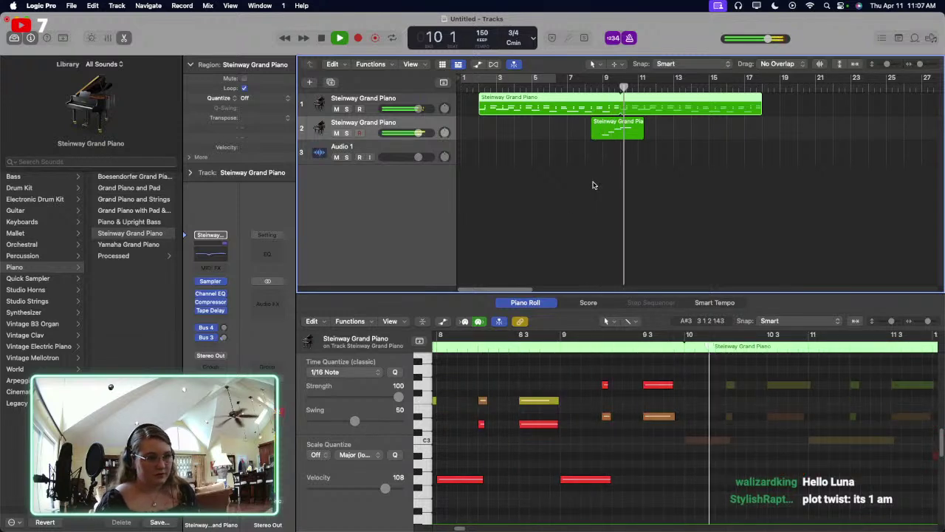
{"action": "key", "text": "space"}
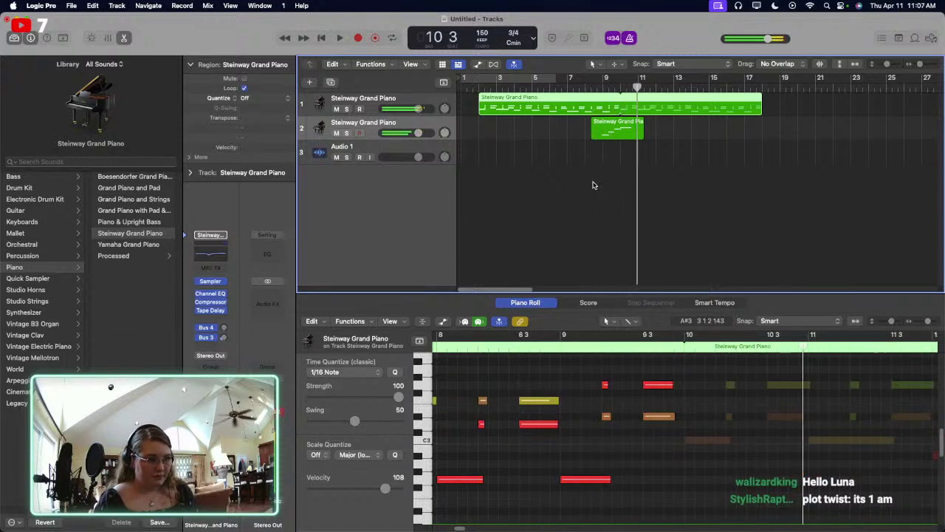
Step: Raise all four notes of the second track's ascending phrase by one octave, starting on G3
{"action": "left_click", "coordinate": [612, 139]}
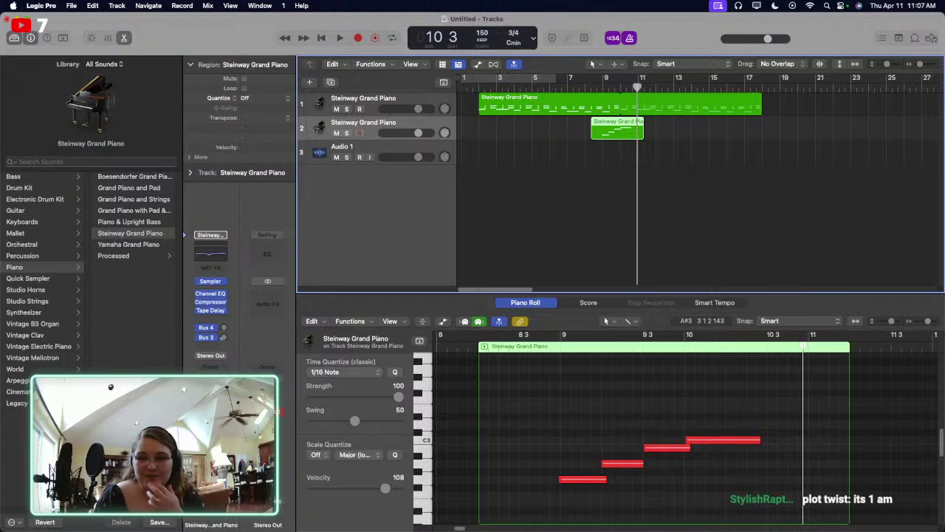
{"action": "left_click_drag", "start_coordinate": [746, 418], "coordinate": [569, 390]}
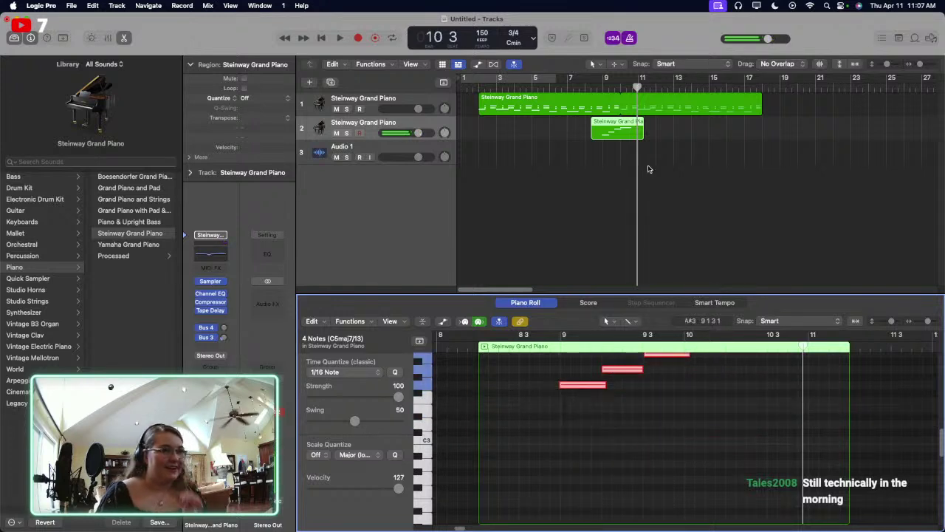
Step: Play back the raised ascending phrase together with the first piano track, starting around bar 8
{"action": "left_click", "coordinate": [582, 85]}
{"action": "key", "text": "space"}
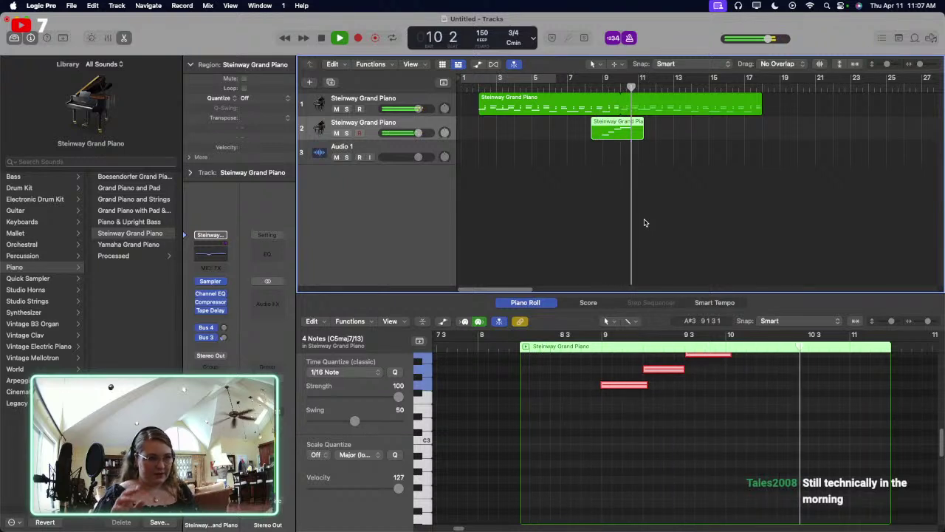
{"action": "key", "text": "space"}
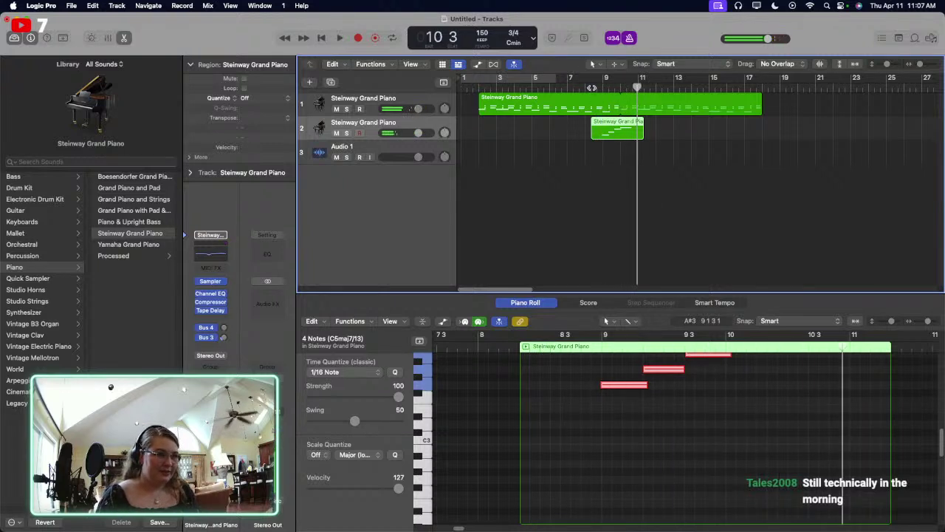
Step: Try recording a continuation of the second piano track's phrase from bar 8, and undo the take
{"action": "mouse_move", "coordinate": [591, 88]}
{"action": "left_mouse_down"}
{"action": "mouse_move", "coordinate": [632, 87]}
{"action": "mouse_move", "coordinate": [594, 87]}
{"action": "left_mouse_up"}
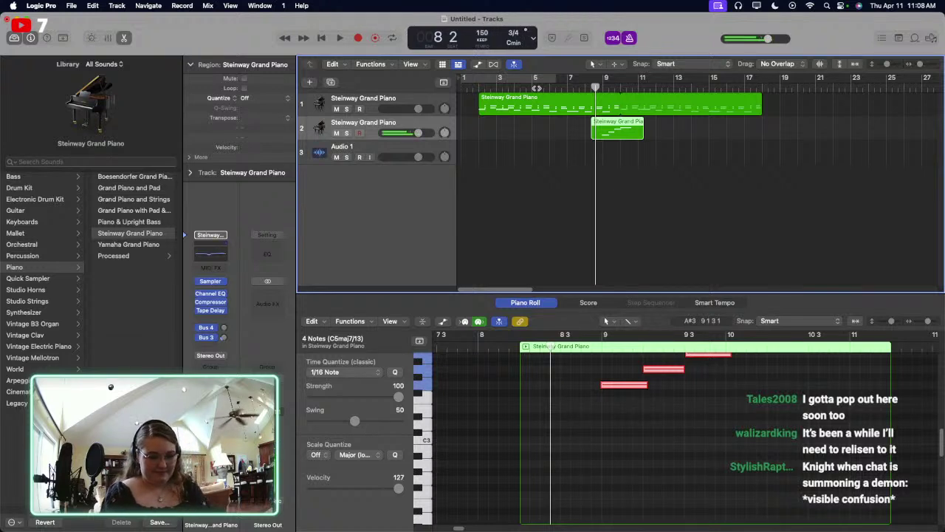
{"action": "key", "text": "r"}
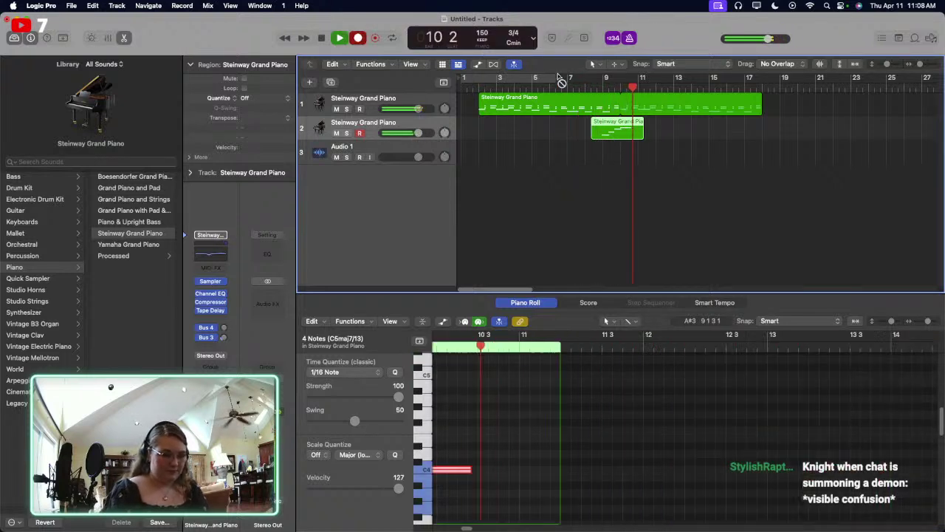
{"action": "key", "text": "space"}
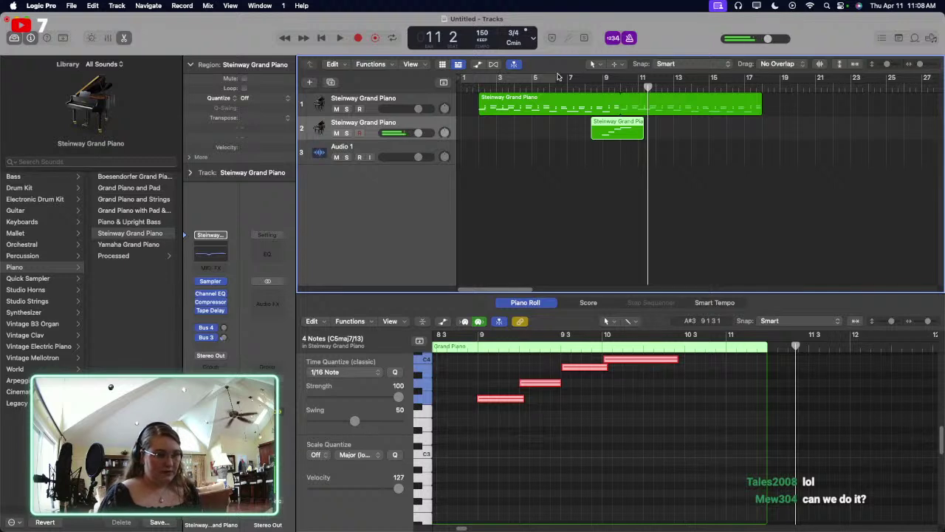
{"action": "left_click", "coordinate": [586, 85]}
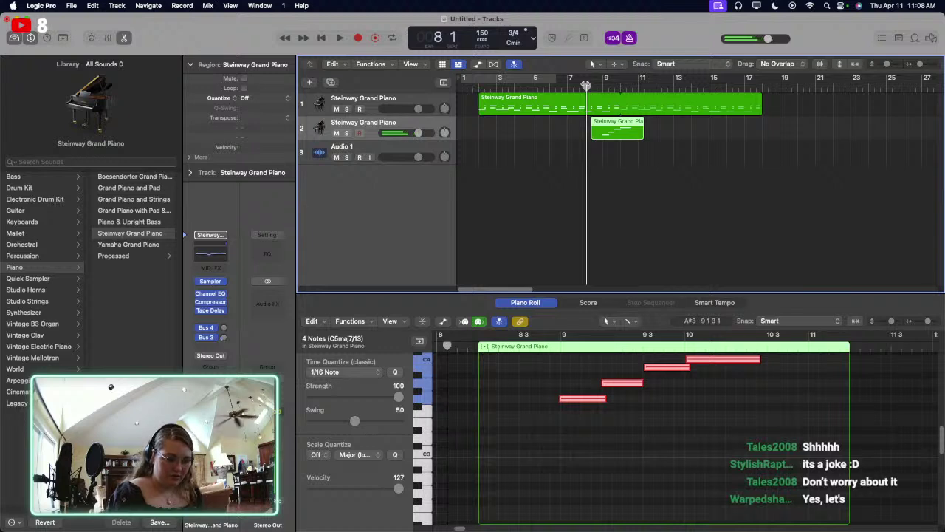
{"action": "key", "text": "r"}
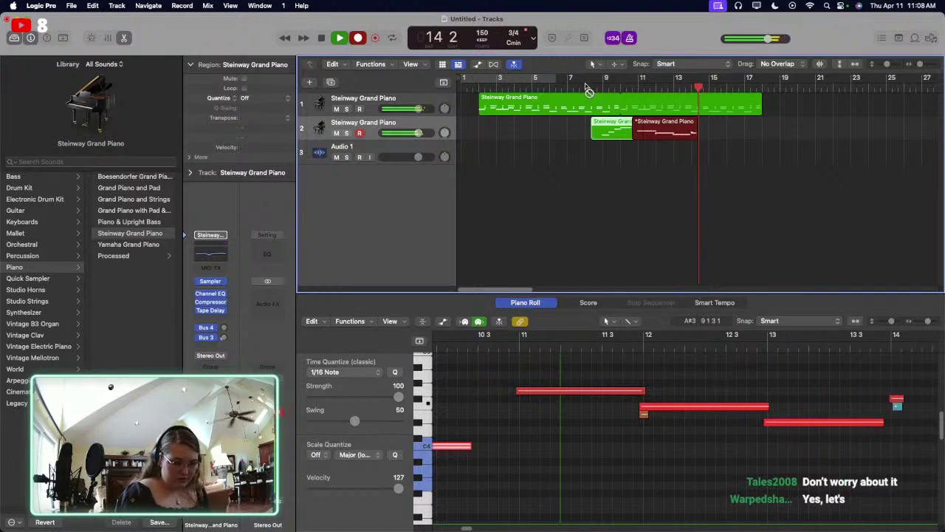
{"action": "key", "text": "space"}
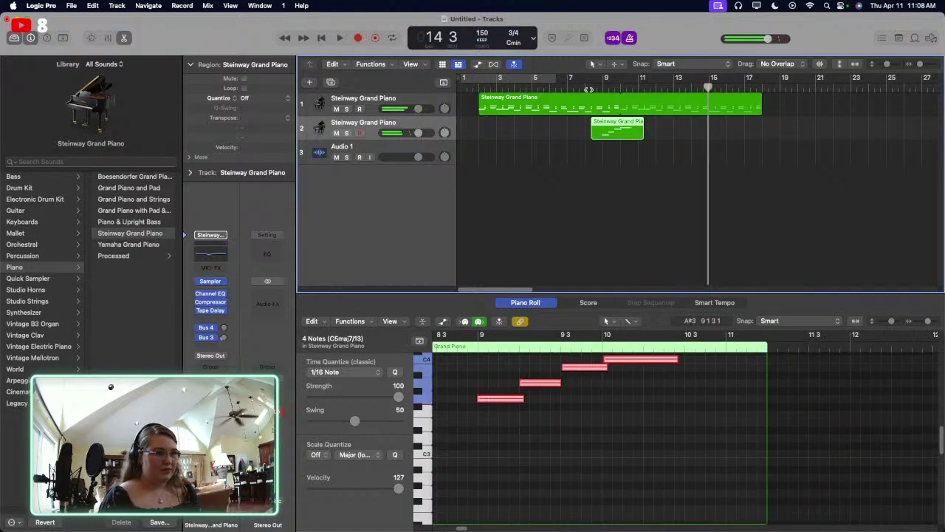
Step: Add a new track with the second piano track's settings duplicated, and mute the second track
{"action": "left_click", "coordinate": [589, 87]}
{"action": "right_click", "coordinate": [396, 128]}
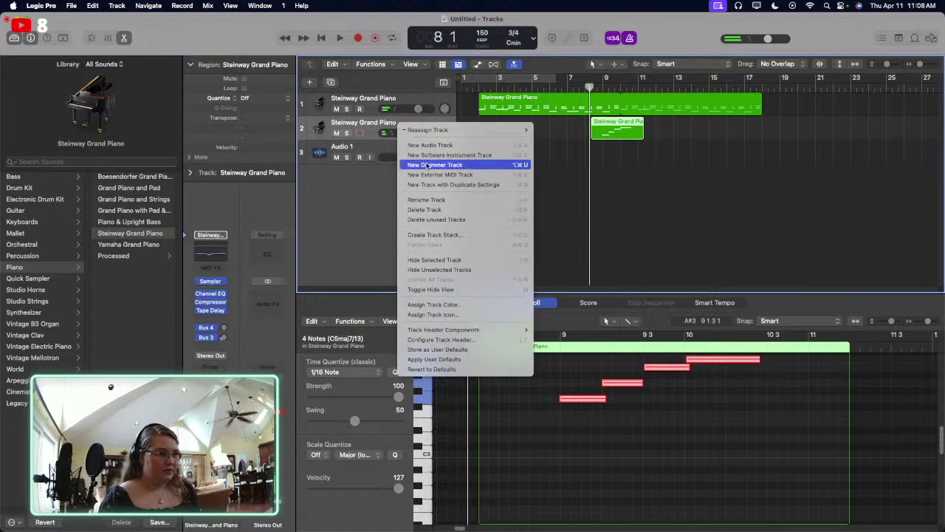
{"action": "left_click", "coordinate": [443, 187]}
{"action": "left_click", "coordinate": [337, 133]}
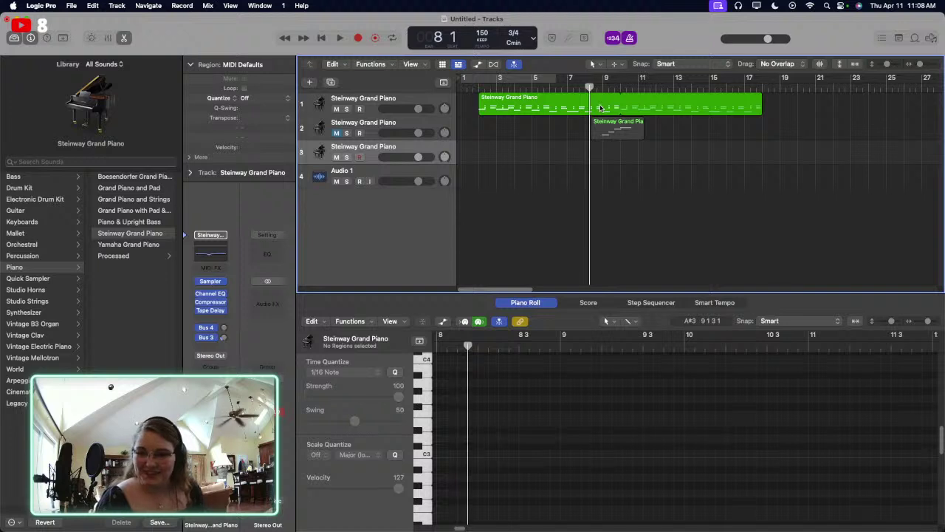
Step: Record a full melody on the third piano track, from the end of bar 8 to bar 18
{"action": "key", "text": "r"}
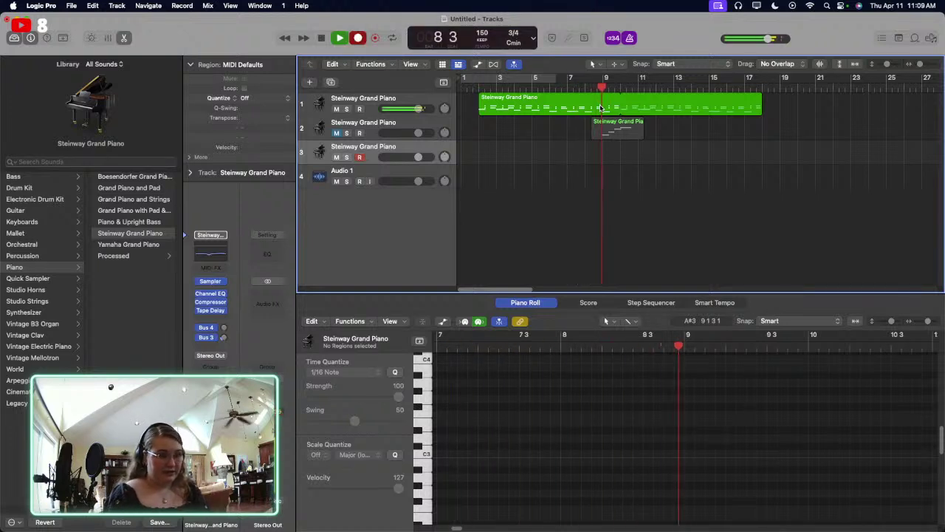
{"action": "key", "text": "space"}
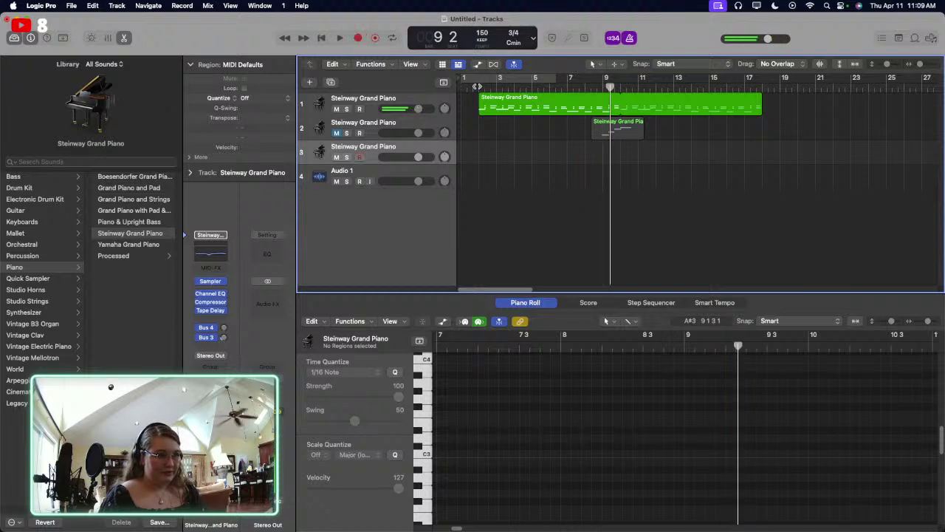
{"action": "key", "text": "Return"}
{"action": "key", "text": "r"}
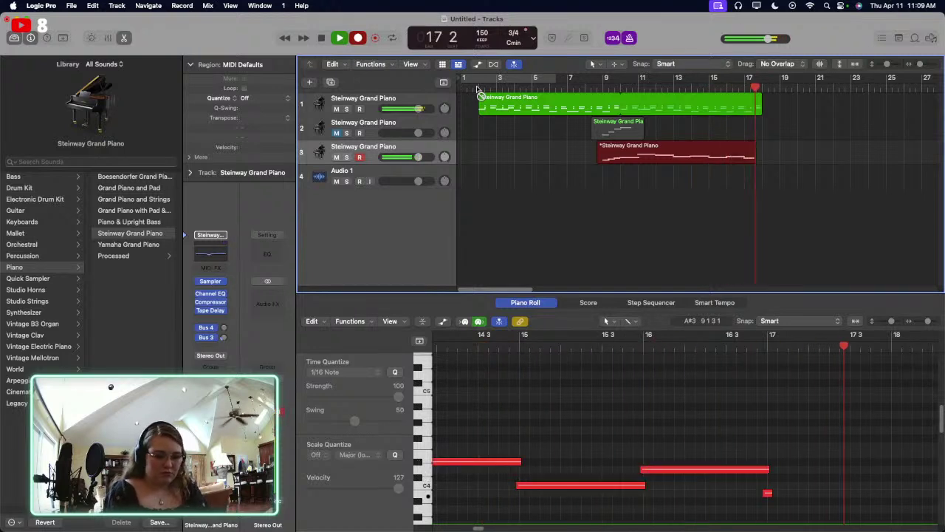
{"action": "key", "text": "space"}
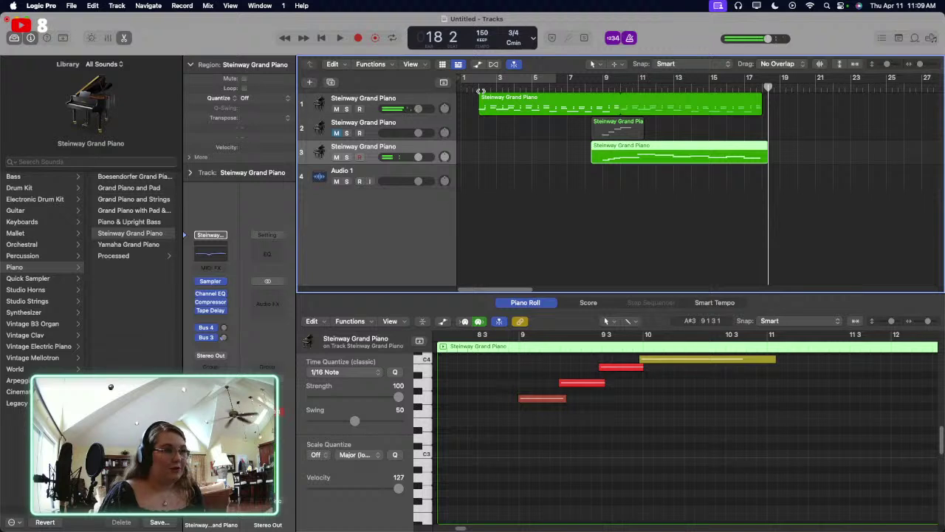
Step: Play back the third track's melody together with the waltz part, starting from around bar 2
{"action": "left_click", "coordinate": [480, 90]}
{"action": "key", "text": "space"}
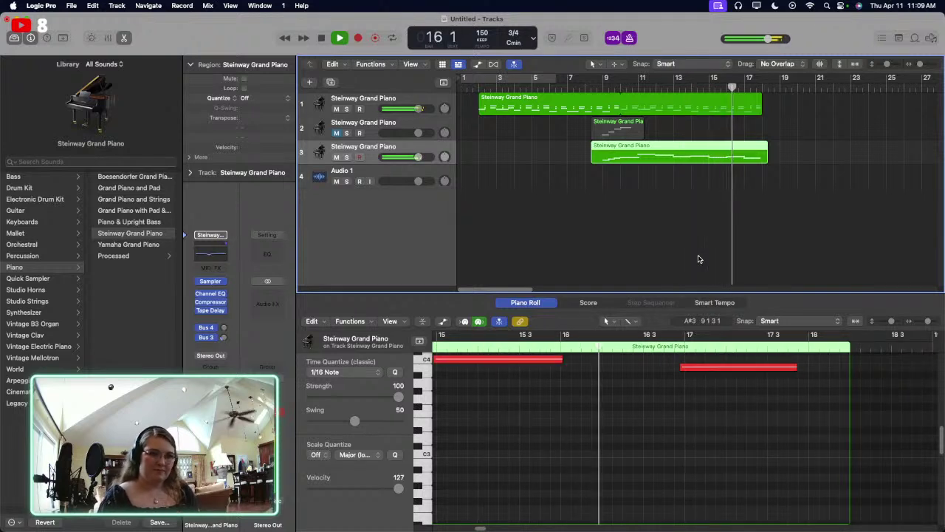
{"action": "key", "text": "space"}
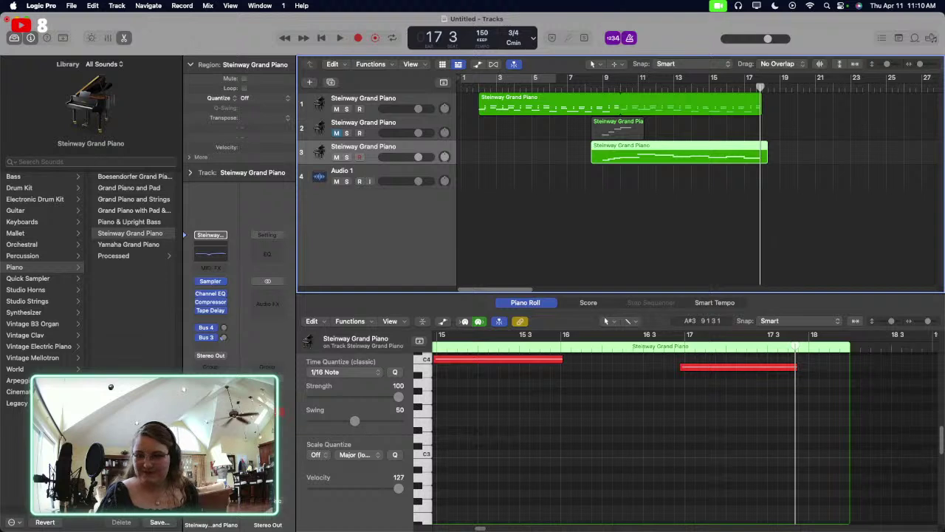
{"action": "left_click", "coordinate": [617, 203]}
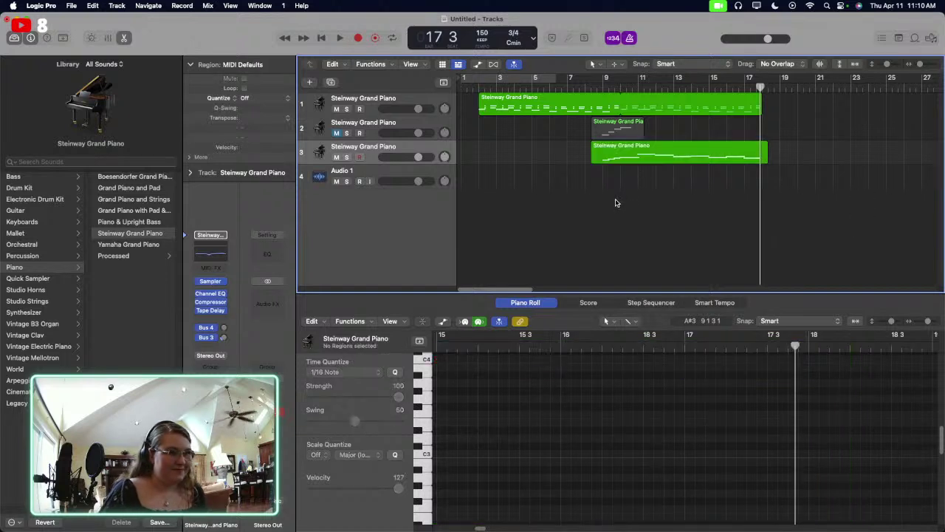
{"action": "left_click", "coordinate": [588, 82]}
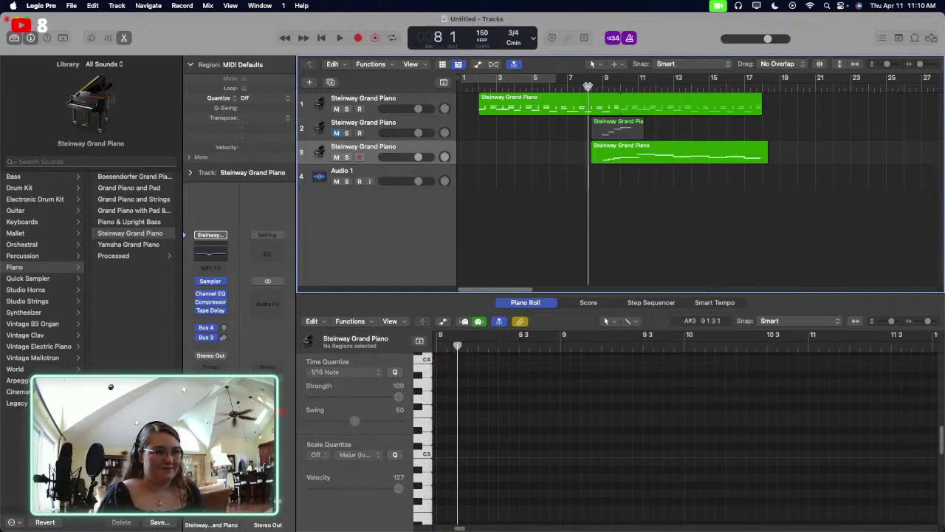
{"action": "key", "text": "space"}
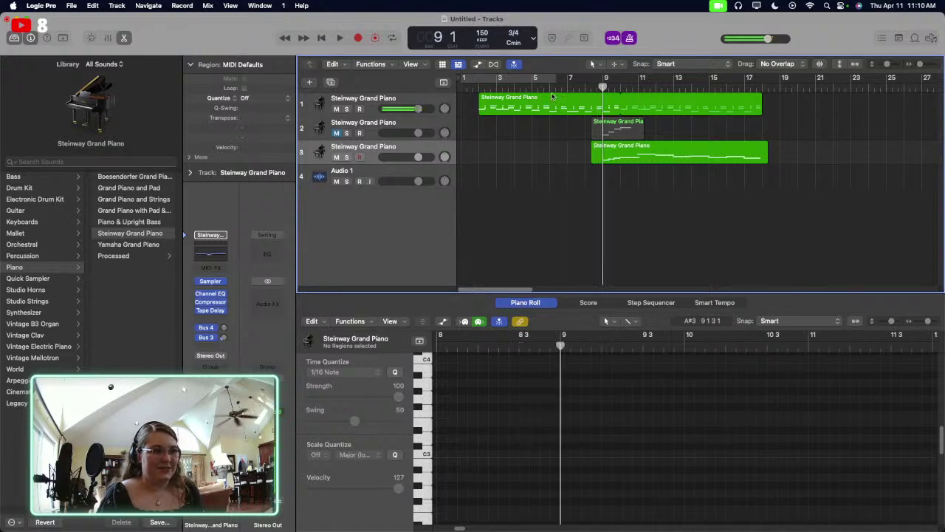
{"action": "left_click", "coordinate": [480, 86]}
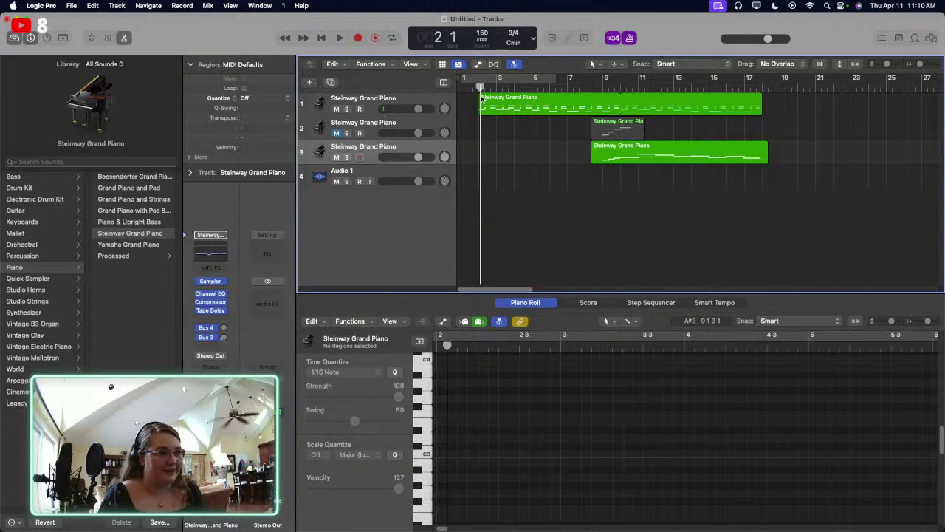
{"action": "left_click", "coordinate": [473, 85]}
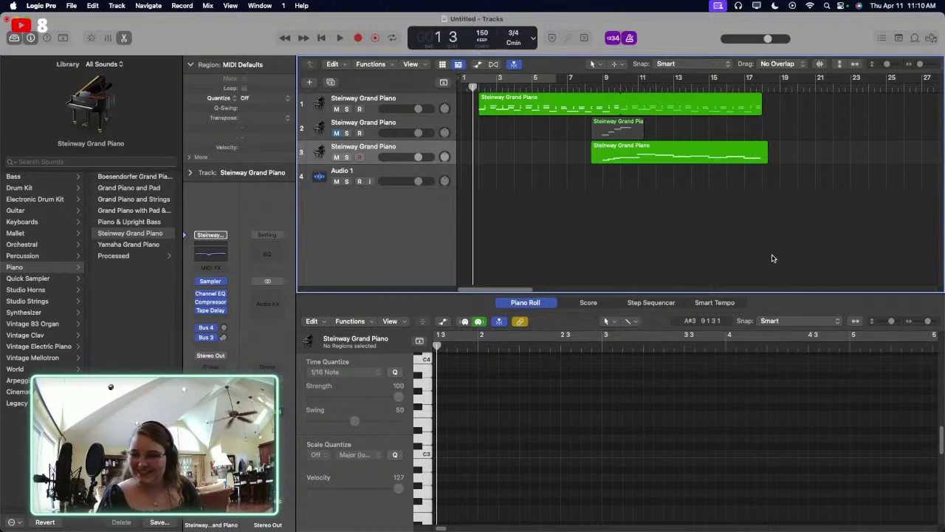
{"action": "key", "text": "space"}
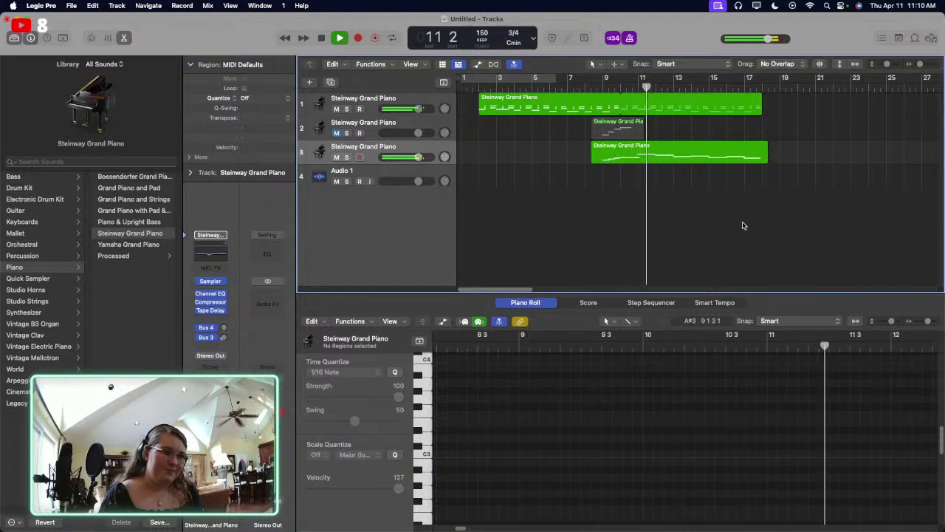
{"action": "left_click_drag", "start_coordinate": [720, 221], "coordinate": [605, 111]}
{"action": "left_click", "coordinate": [648, 211]}
{"action": "key", "text": "space"}
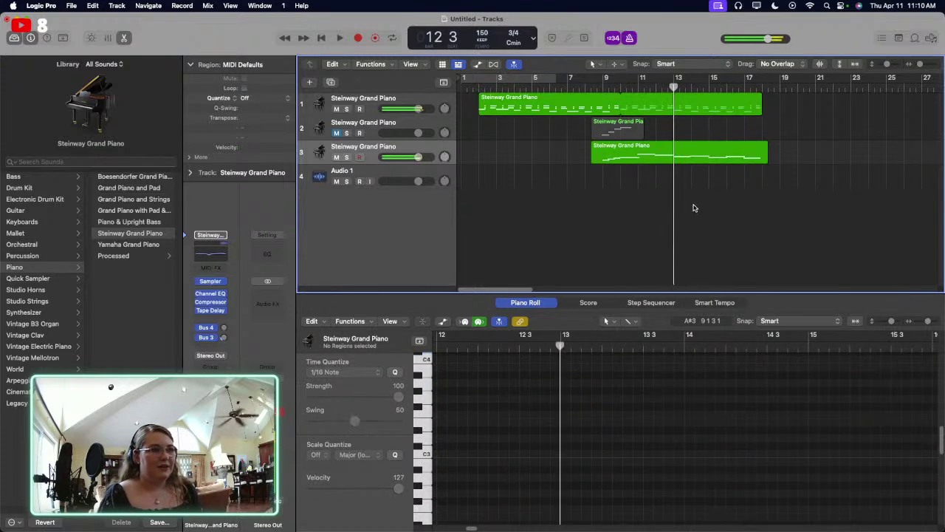
Step: Set the project key to E minor and listen to the start of the waltz part at bar 2
{"action": "left_click", "coordinate": [512, 44]}
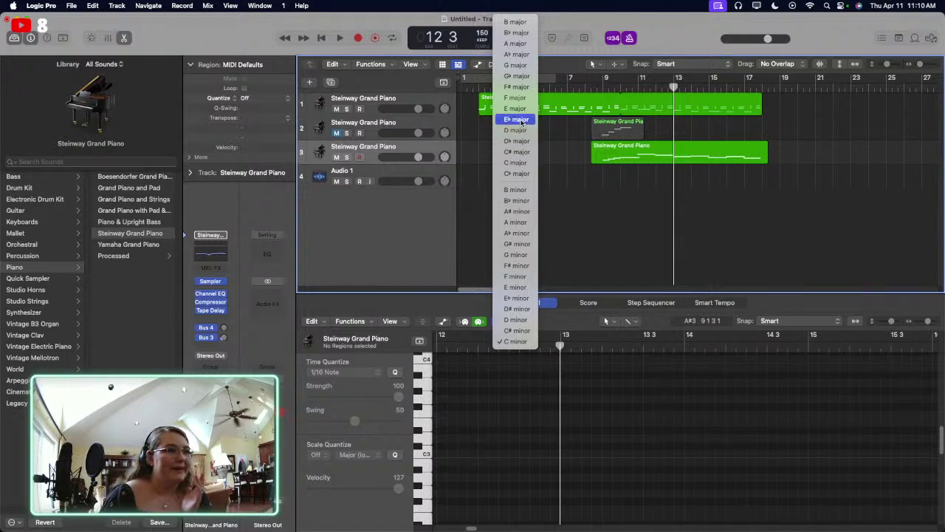
{"action": "left_click", "coordinate": [529, 288]}
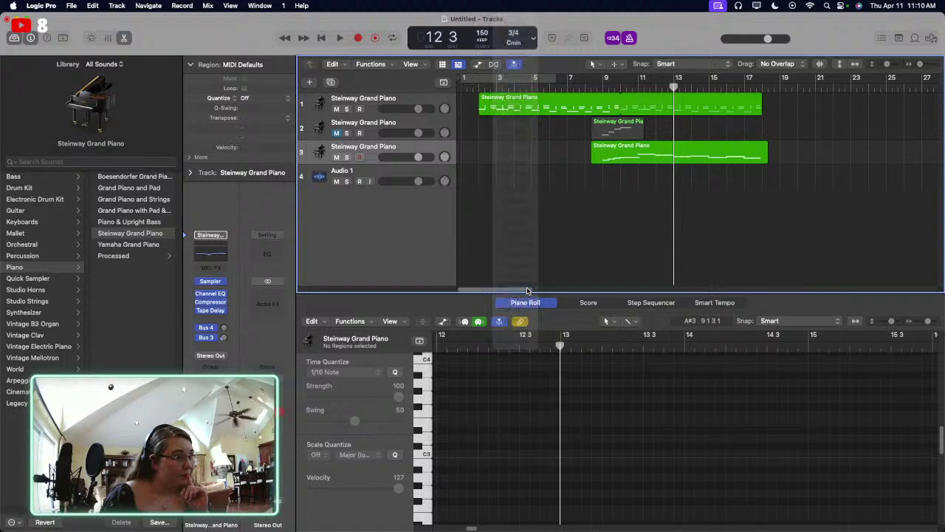
{"action": "left_click", "coordinate": [485, 91]}
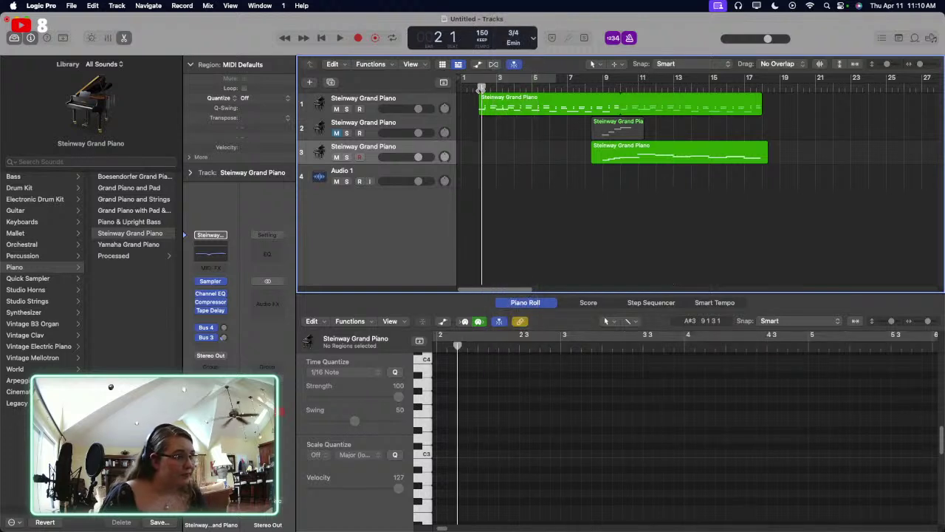
{"action": "key", "text": "space"}
{"action": "key", "text": "space"}
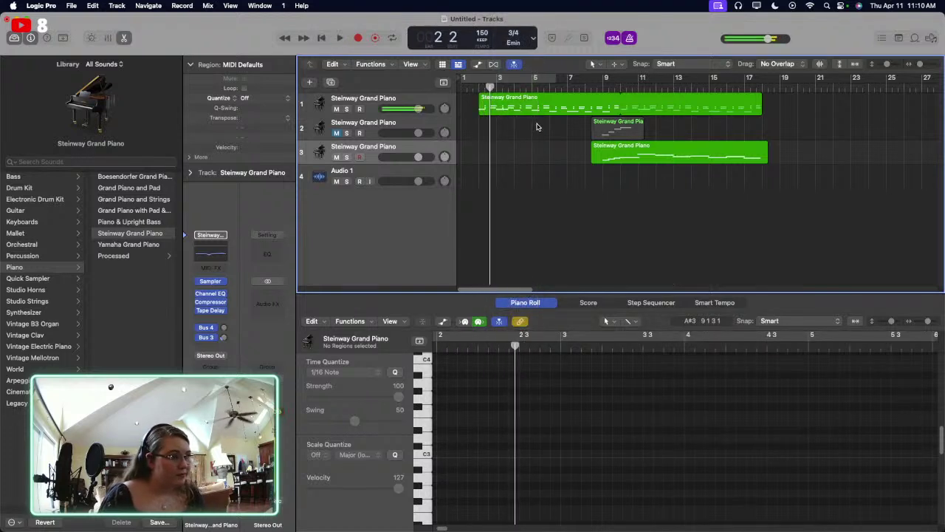
Step: Select all notes in the first track's piano region and transpose them up four semitones
{"action": "left_click", "coordinate": [526, 94]}
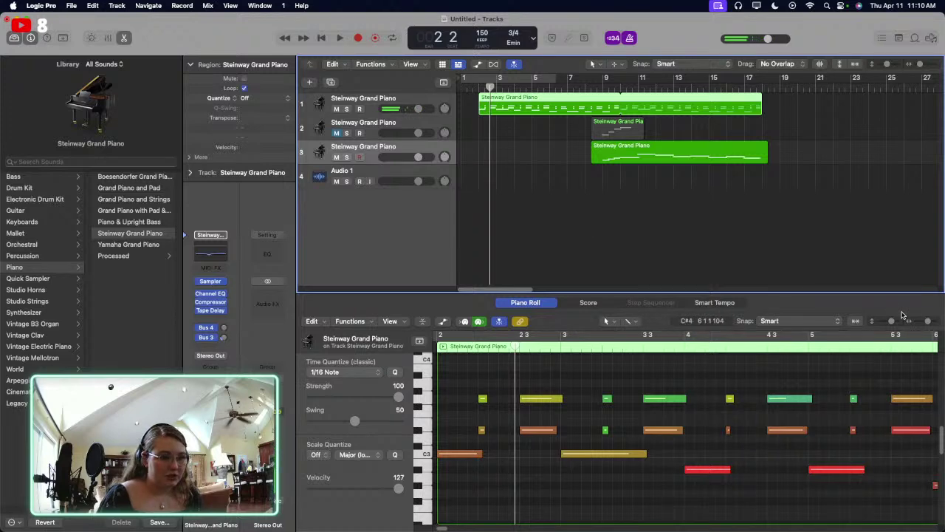
{"action": "left_click", "coordinate": [917, 322]}
{"action": "left_click_drag", "start_coordinate": [735, 510], "coordinate": [432, 381]}
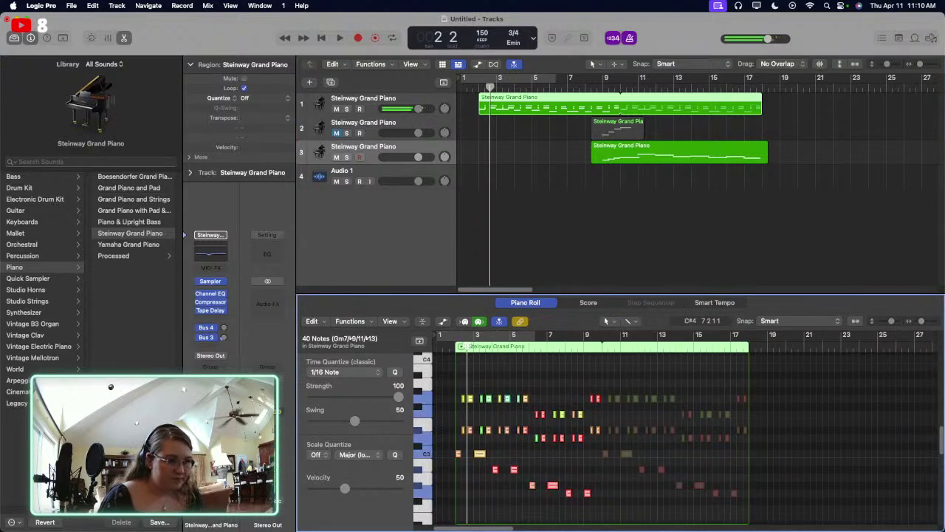
{"action": "left_click", "coordinate": [936, 322]}
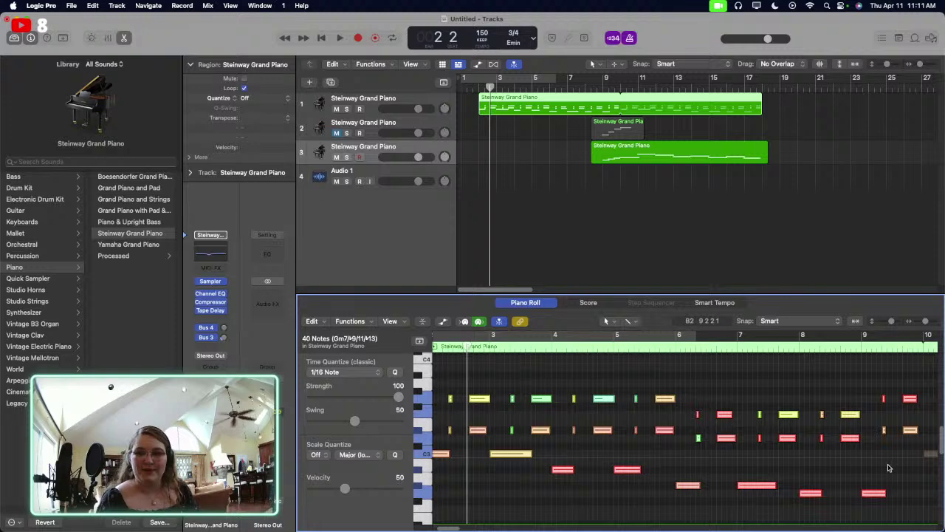
{"action": "scroll", "coordinate": [546, 441], "scroll_direction": "left", "scroll_amount": 3}
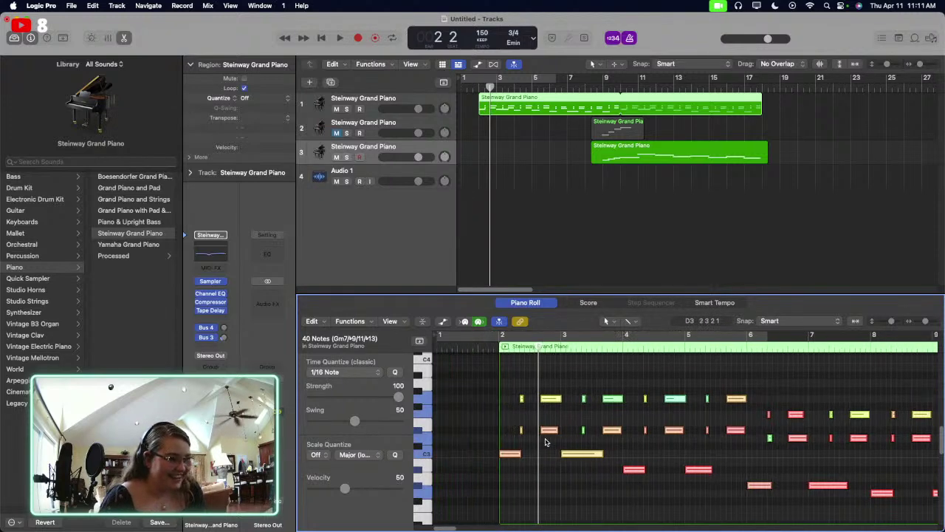
{"action": "left_click_drag", "start_coordinate": [504, 454], "coordinate": [507, 426]}
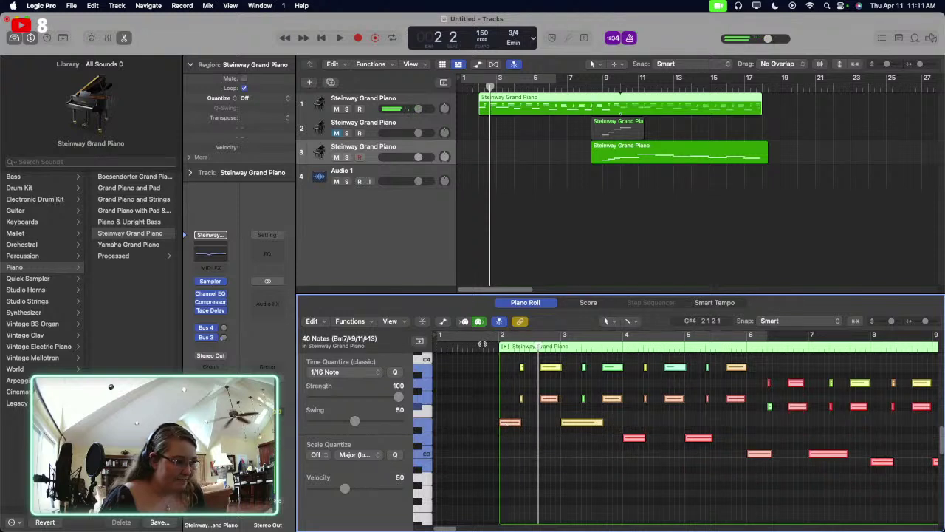
Step: Play back the transposed waltz part, then lower all its notes by one semitone and listen again
{"action": "key", "text": "space"}
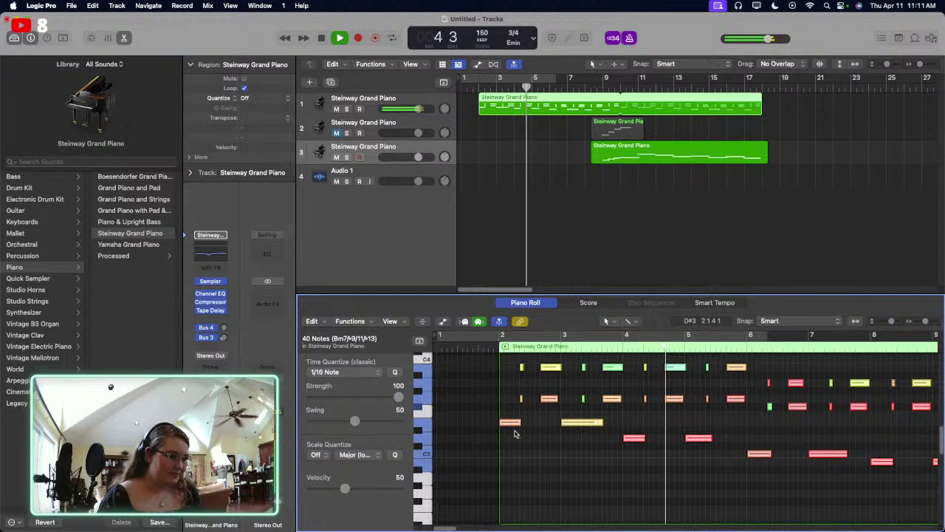
{"action": "key", "text": "space"}
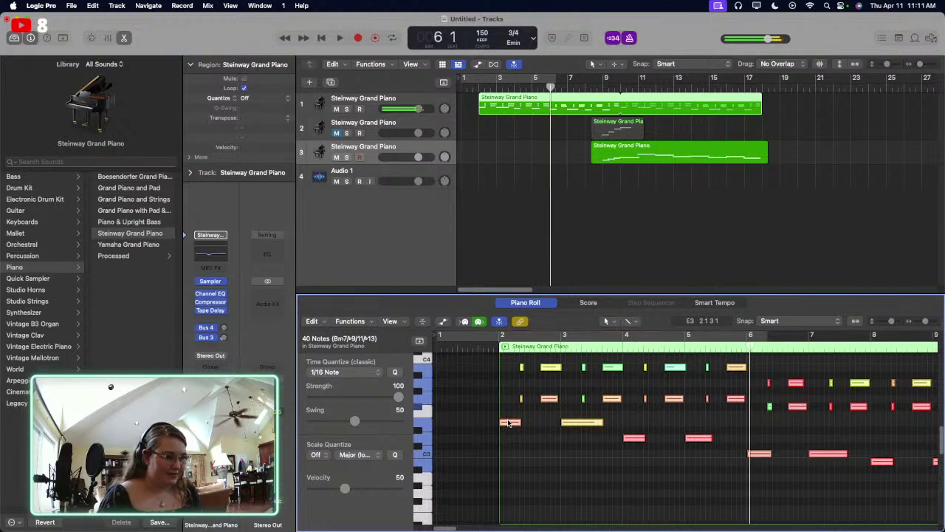
{"action": "mouse_move", "coordinate": [508, 422]}
{"action": "left_mouse_down"}
{"action": "mouse_move", "coordinate": [510, 442]}
{"action": "mouse_move", "coordinate": [510, 434]}
{"action": "left_mouse_up"}
{"action": "key", "text": "space"}
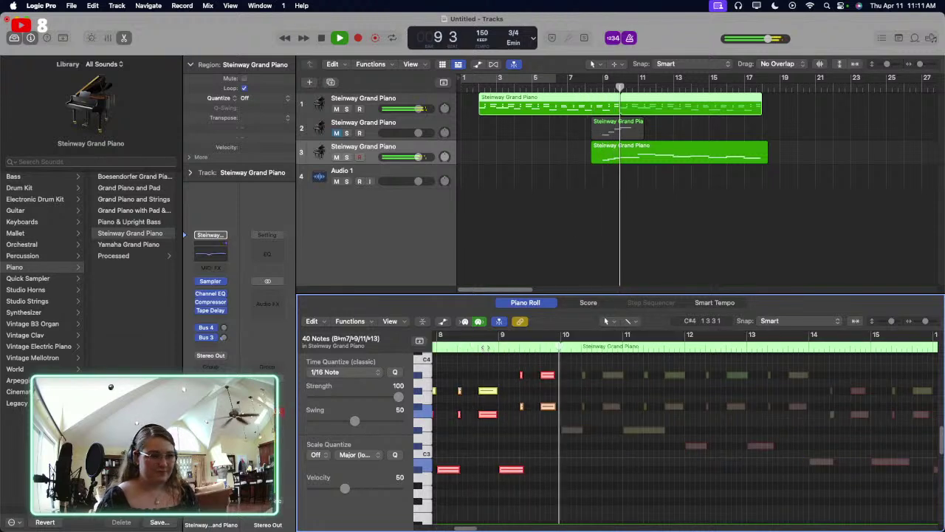
Step: Listen to the first track's transposed waltz part again from before bar 2
{"action": "scroll", "coordinate": [594, 405], "scroll_direction": "left", "scroll_amount": 10}
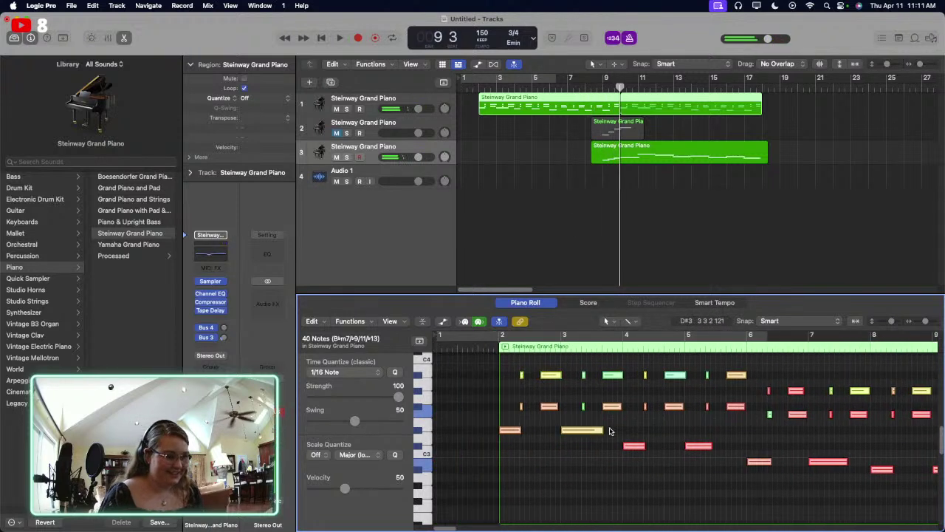
{"action": "double_click", "coordinate": [462, 346]}
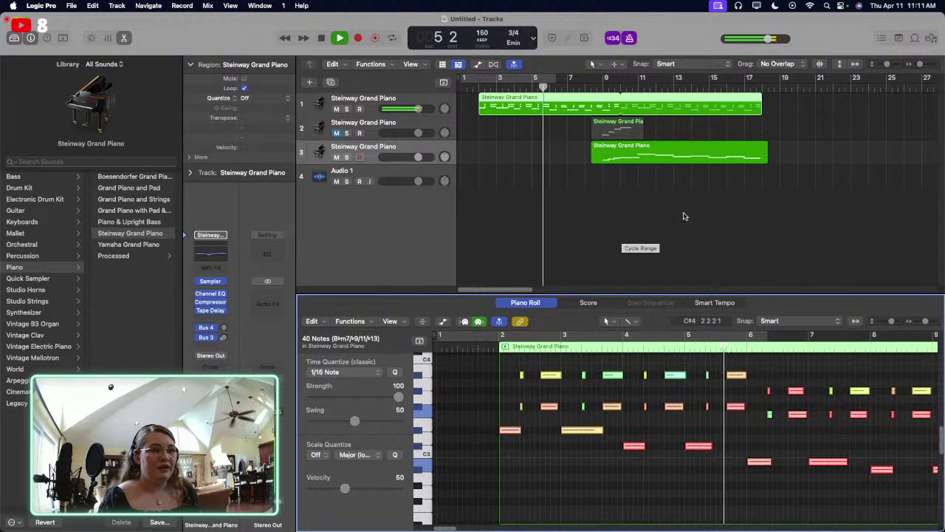
{"action": "scroll", "coordinate": [568, 436], "scroll_direction": "up", "scroll_amount": 2}
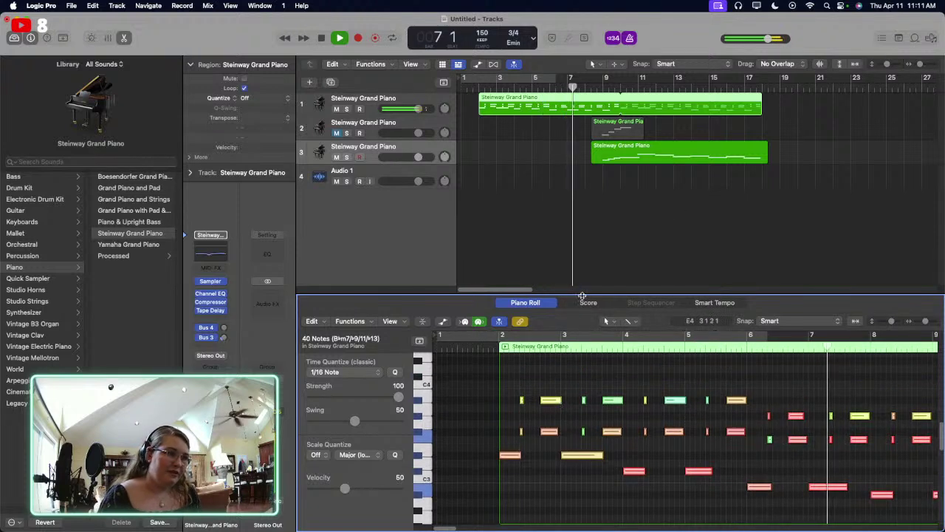
Step: Transpose all notes in the first track's waltz region up two semitones and play the result from around bar 2
{"action": "left_click_drag", "start_coordinate": [512, 457], "coordinate": [510, 441]}
{"action": "left_click", "coordinate": [491, 347]}
{"action": "key", "text": "space"}
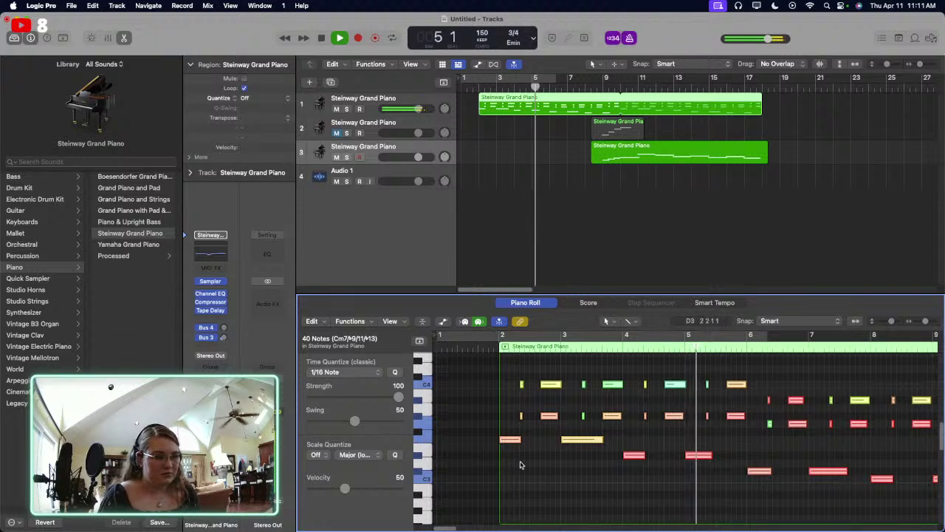
{"action": "scroll", "coordinate": [517, 438], "scroll_direction": "down", "scroll_amount": 2}
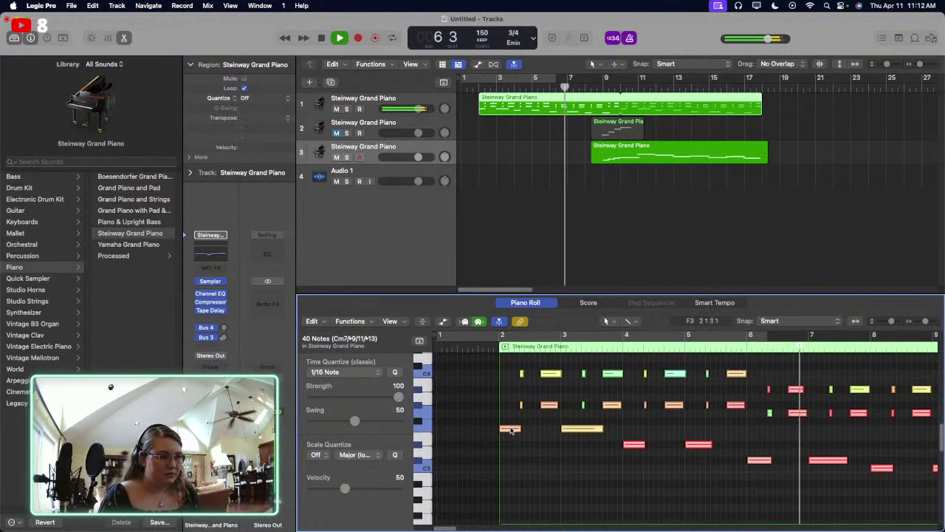
{"action": "scroll", "coordinate": [548, 475], "scroll_direction": "right", "scroll_amount": 2}
{"action": "scroll", "coordinate": [549, 476], "scroll_direction": "left", "scroll_amount": 2}
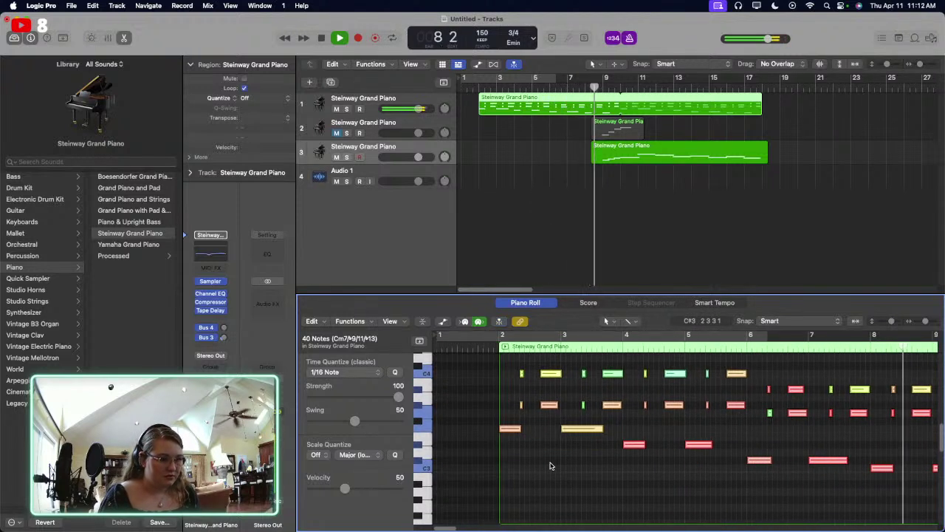
{"action": "key", "text": "space"}
Step: Lower all the waltz part's notes by eight semitones and start playback just before bar 2
{"action": "scroll", "coordinate": [517, 478], "scroll_direction": "up", "scroll_amount": 2}
{"action": "scroll", "coordinate": [510, 480], "scroll_direction": "up", "scroll_amount": 2}
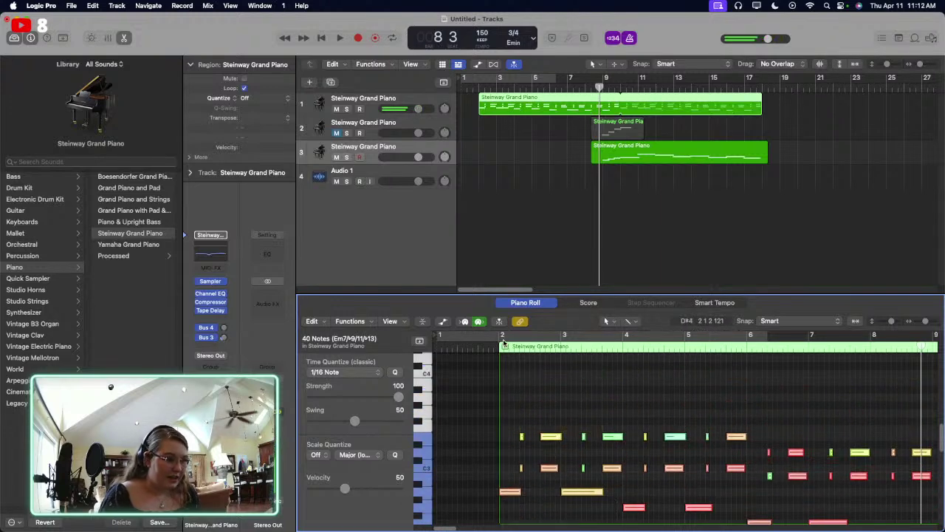
{"action": "double_click", "coordinate": [494, 344]}
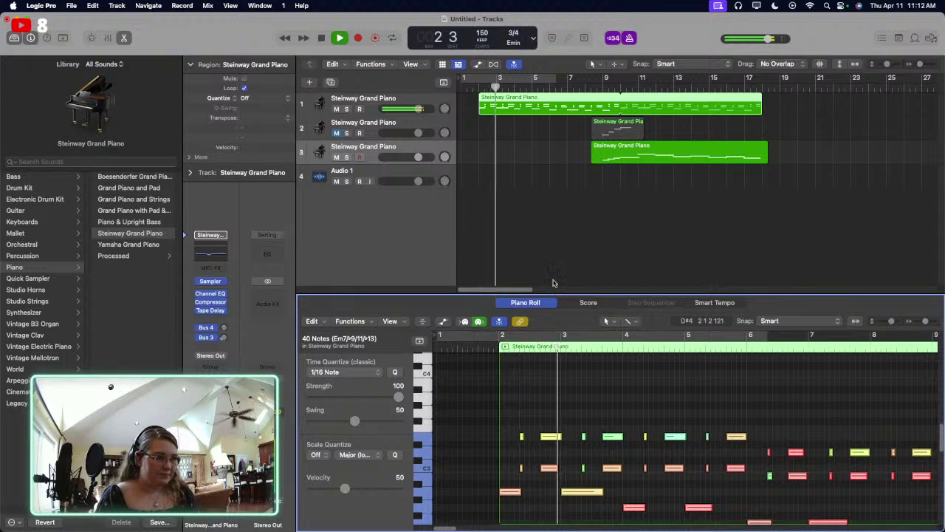
Step: Select all notes in the third track's melody region and transpose them down three semitones
{"action": "left_click", "coordinate": [623, 162]}
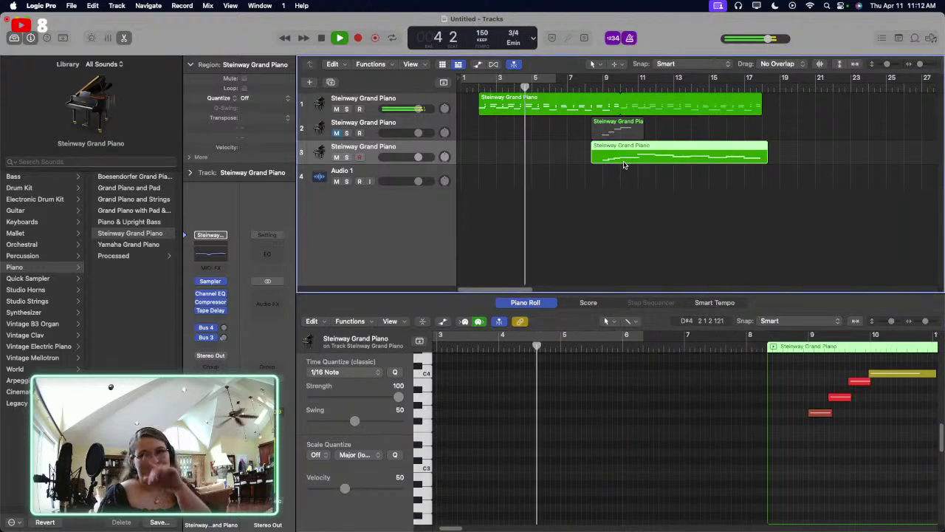
{"action": "scroll", "coordinate": [832, 469], "scroll_direction": "right", "scroll_amount": 10}
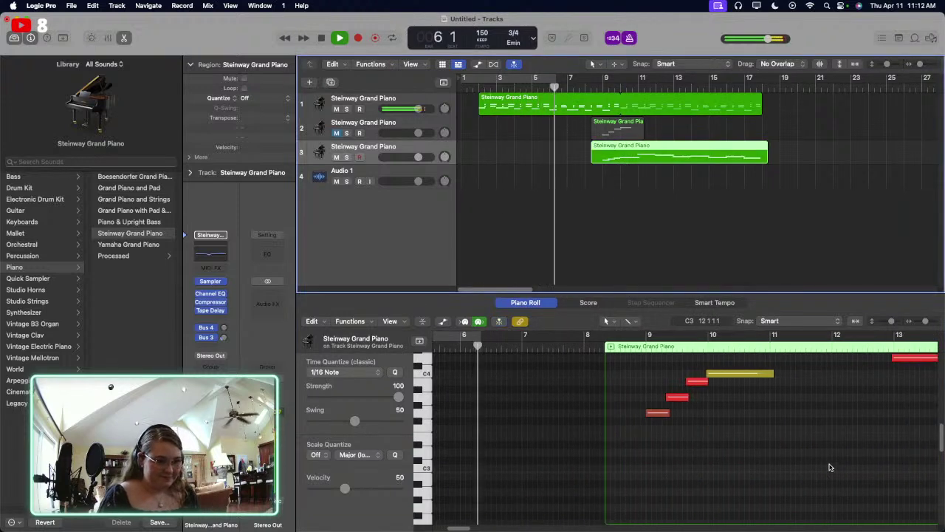
{"action": "key", "text": "super+Left"}
{"action": "key", "text": "super+Left"}
{"action": "key", "text": "super+Left"}
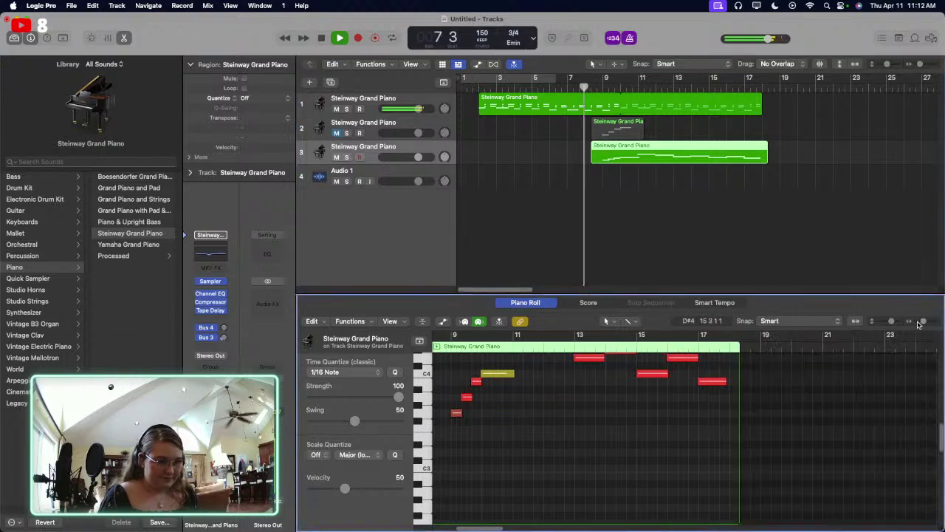
{"action": "key", "text": "space"}
{"action": "left_click_drag", "start_coordinate": [816, 460], "coordinate": [559, 359]}
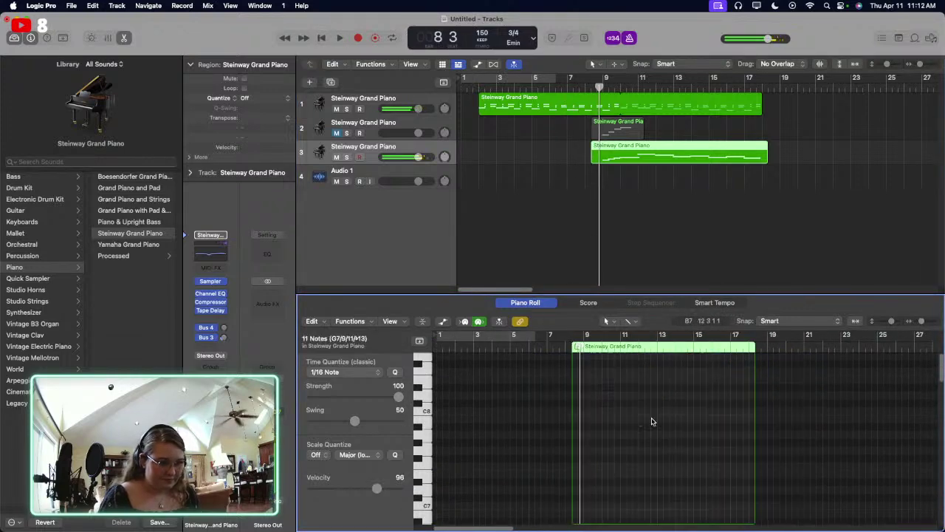
{"action": "scroll", "coordinate": [707, 448], "scroll_direction": "up", "scroll_amount": 5}
{"action": "scroll", "coordinate": [707, 448], "scroll_direction": "down", "scroll_amount": 5}
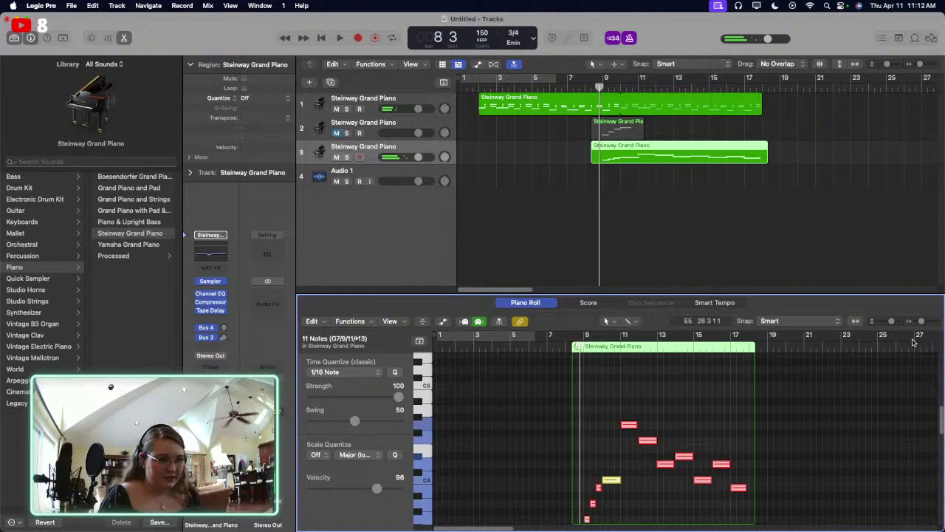
{"action": "key", "text": "super+Right"}
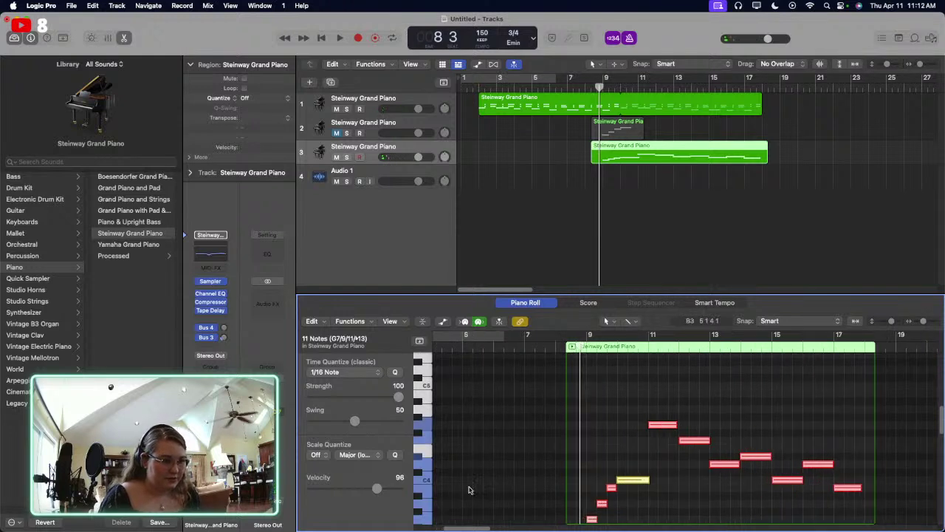
{"action": "left_click", "coordinate": [720, 465]}
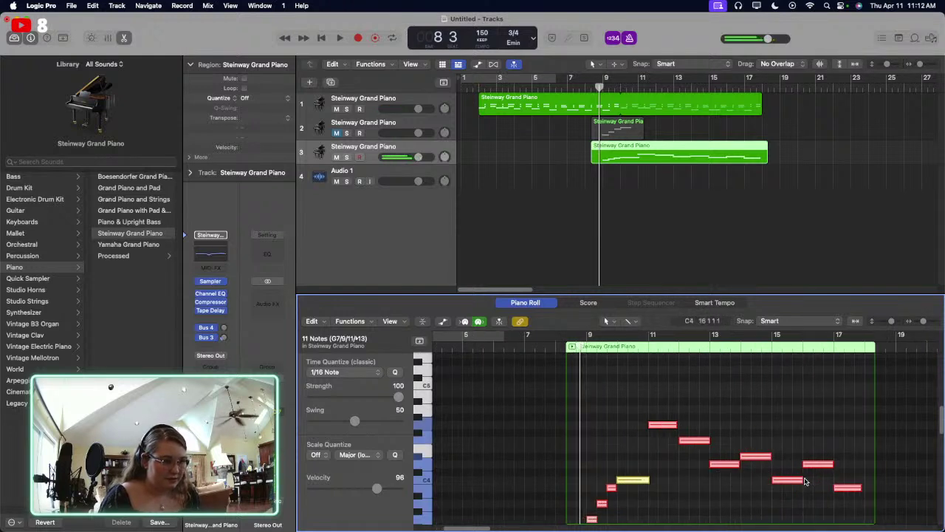
{"action": "left_click_drag", "start_coordinate": [788, 481], "coordinate": [786, 506]}
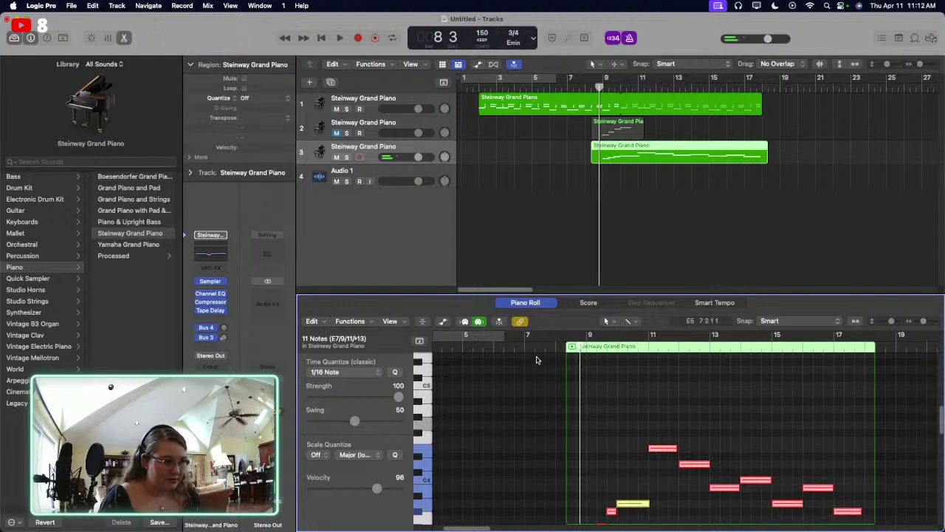
Step: Play back the lowered melody with the waltz part from around bar 7 to bar 17
{"action": "double_click", "coordinate": [544, 346]}
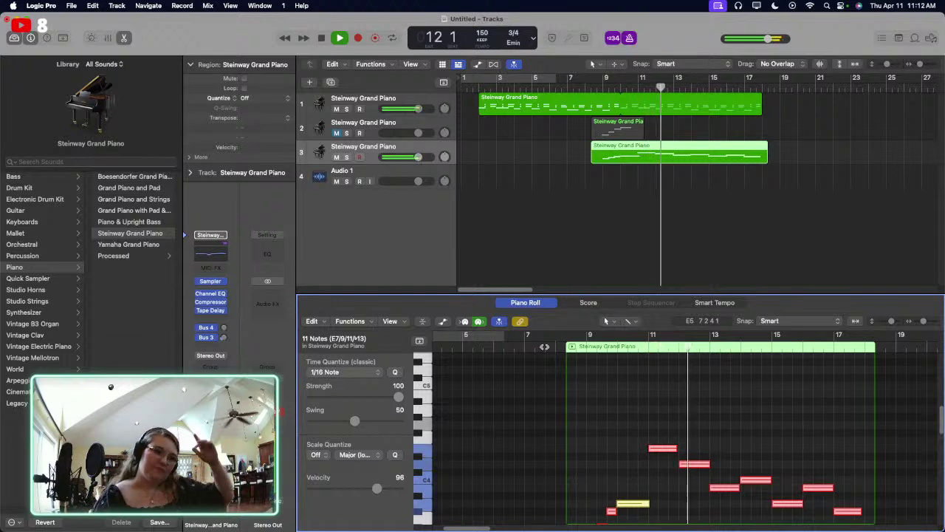
{"action": "left_click", "coordinate": [532, 473]}
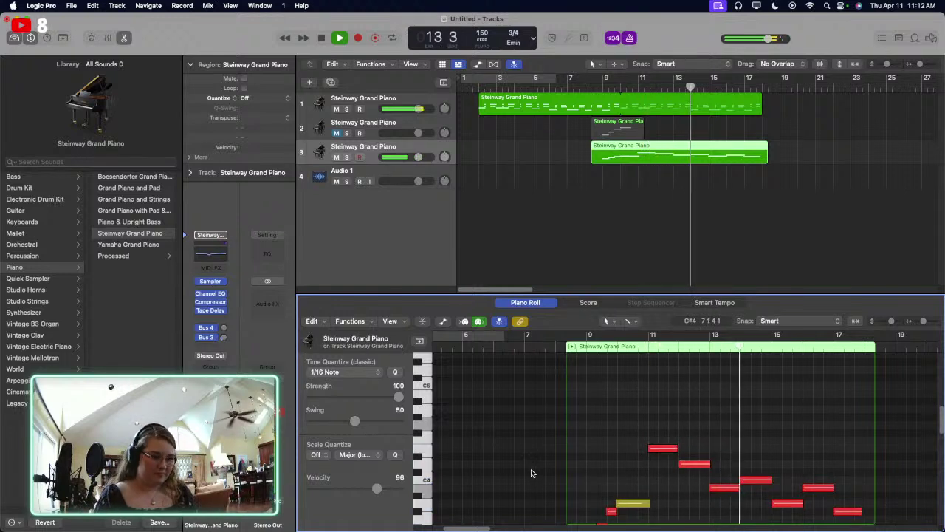
{"action": "scroll", "coordinate": [635, 473], "scroll_direction": "down", "scroll_amount": 8}
{"action": "scroll", "coordinate": [637, 382], "scroll_direction": "up", "scroll_amount": 4}
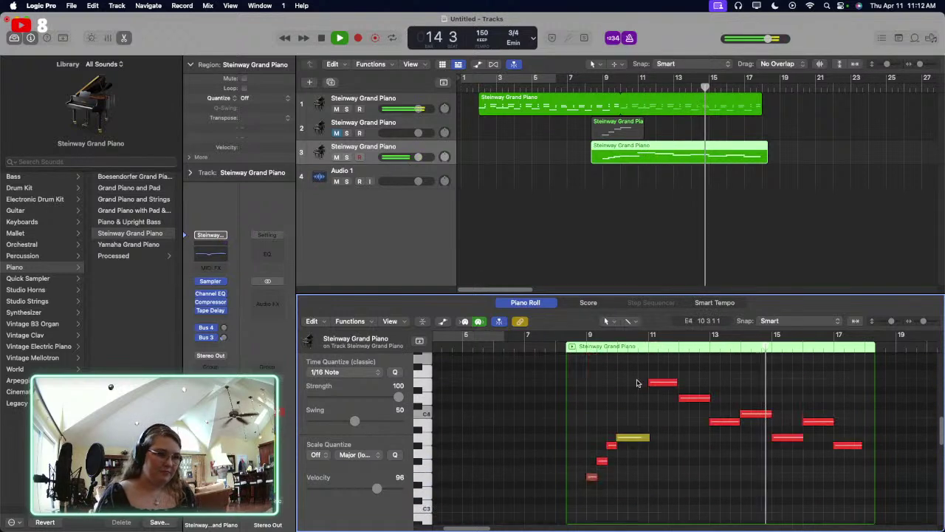
{"action": "left_click", "coordinate": [768, 266]}
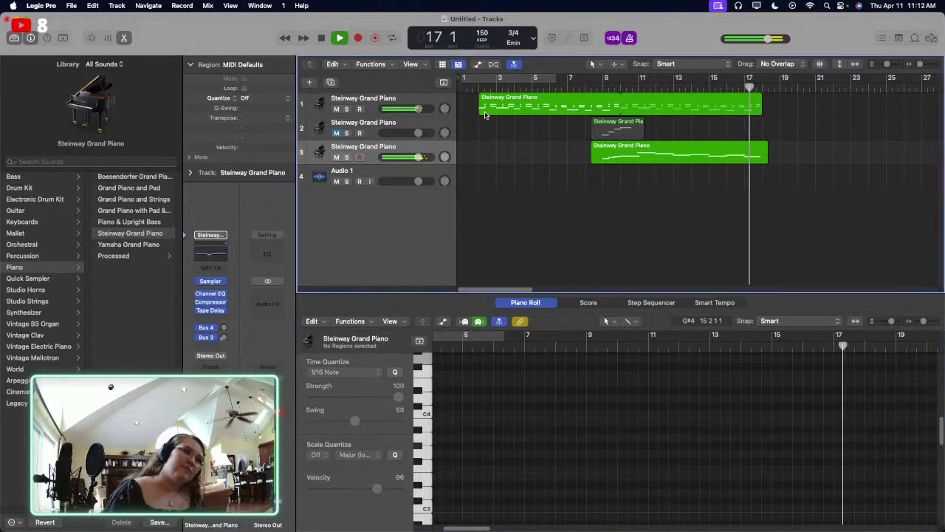
{"action": "key", "text": "space"}
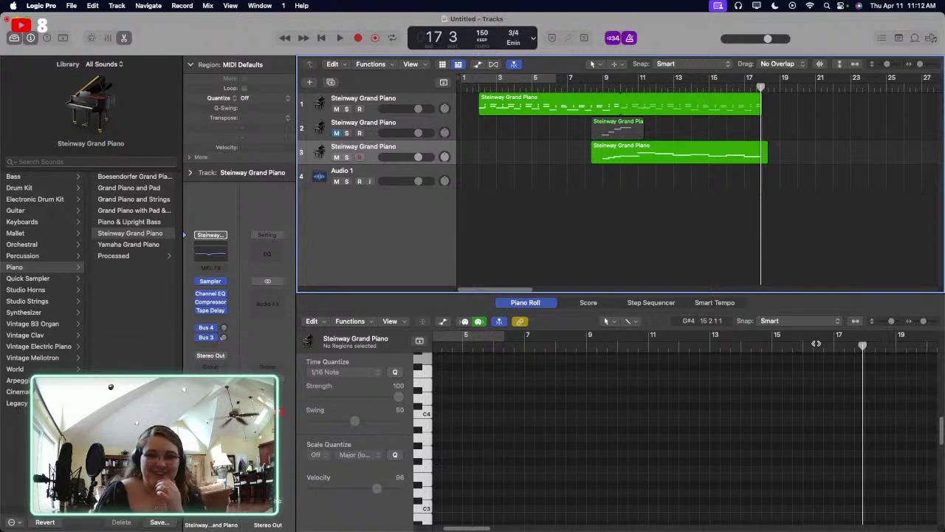
Step: Move the playhead back to bar 1 and play the whole arrangement with both transposed parts
{"action": "left_click", "coordinate": [589, 87]}
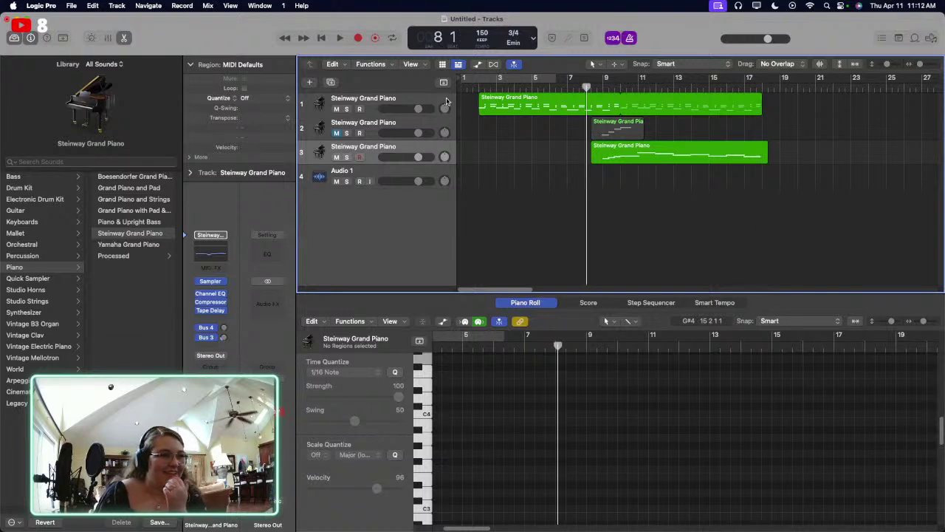
{"action": "left_click", "coordinate": [469, 86]}
{"action": "left_click", "coordinate": [478, 86]}
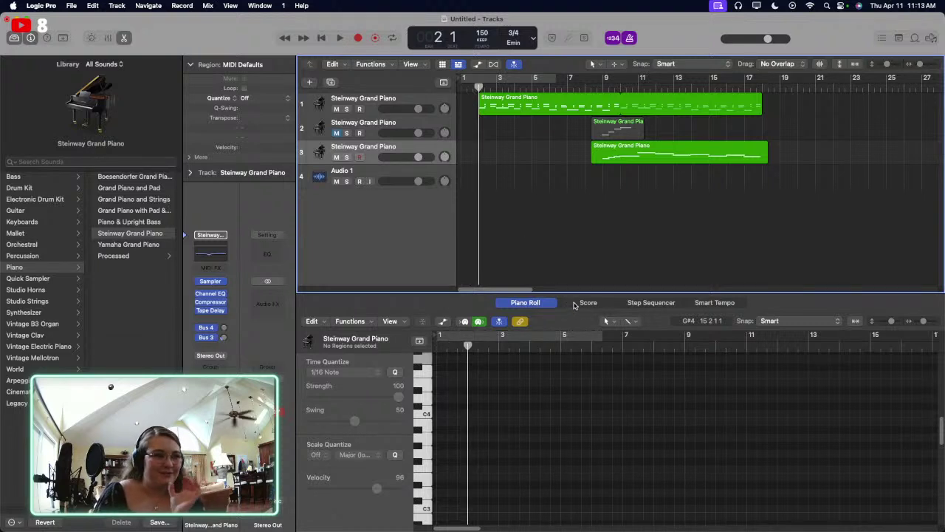
{"action": "left_click", "coordinate": [471, 87]}
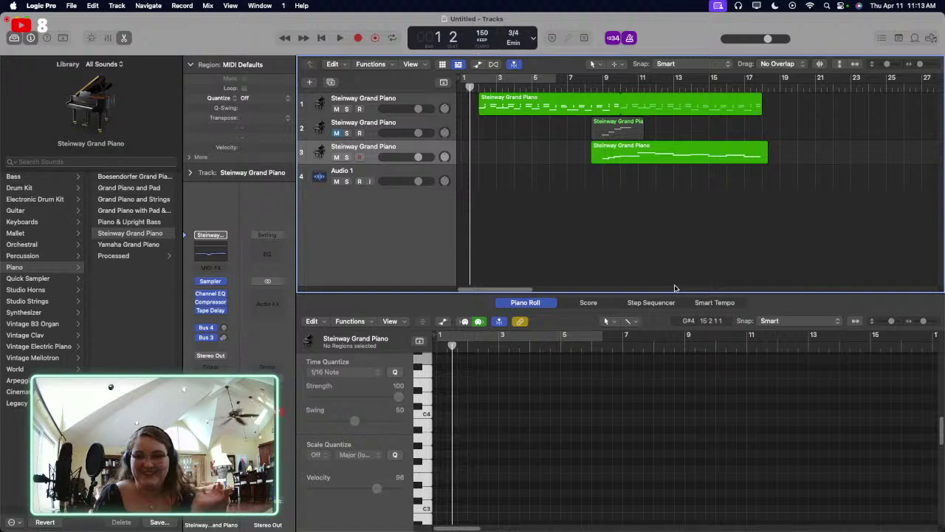
{"action": "key", "text": "space"}
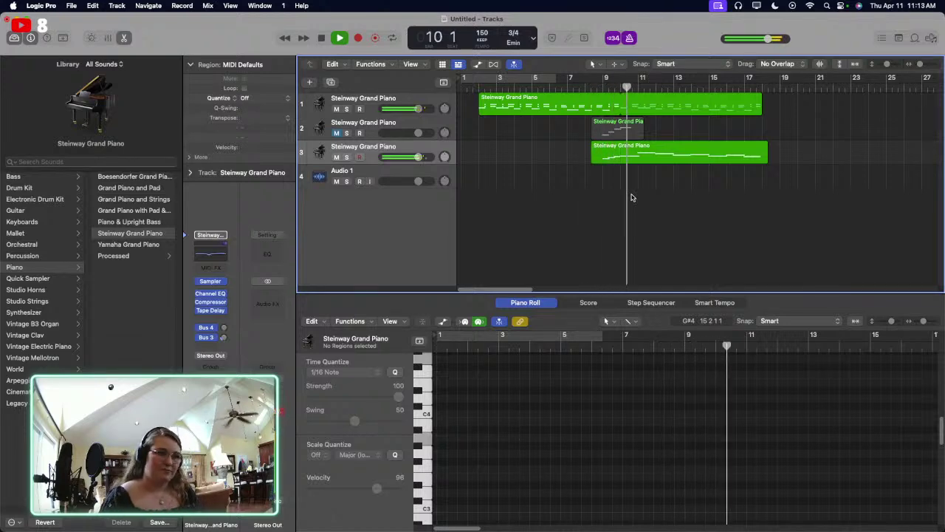
Step: Select all notes in the third track's melody region and raise them by one octave
{"action": "left_click", "coordinate": [712, 166]}
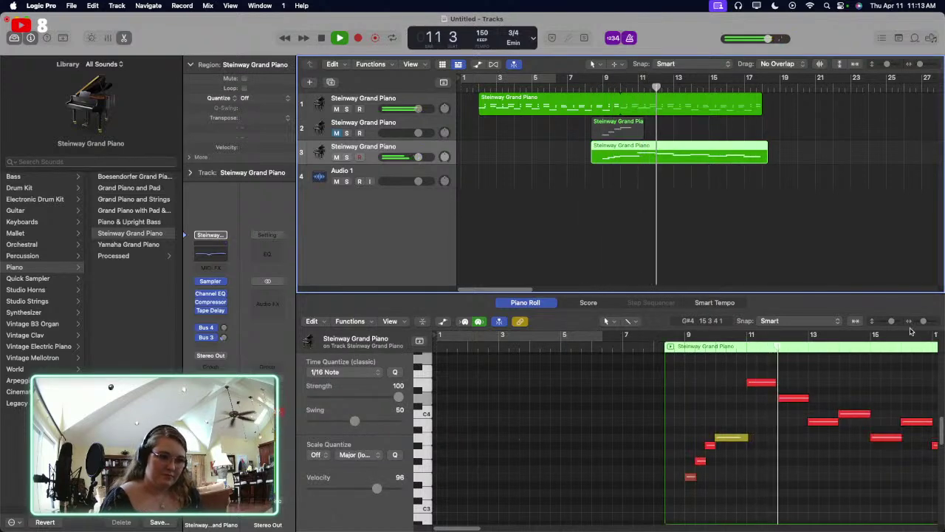
{"action": "left_click", "coordinate": [731, 479]}
{"action": "key", "text": "super+Left"}
{"action": "scroll", "coordinate": [731, 479], "scroll_direction": "right", "scroll_amount": 5}
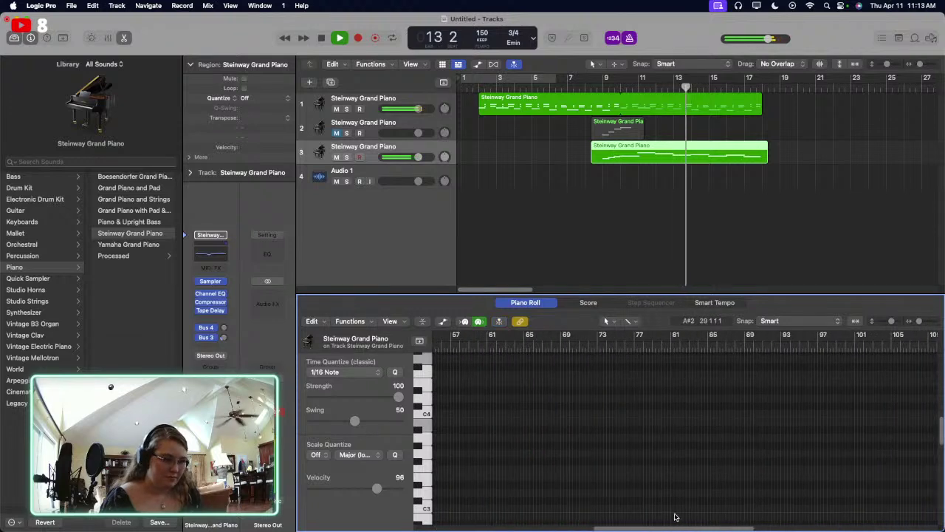
{"action": "scroll", "coordinate": [611, 449], "scroll_direction": "left", "scroll_amount": 5}
{"action": "left_click_drag", "start_coordinate": [706, 507], "coordinate": [465, 375]}
{"action": "key", "text": "super+Right"}
{"action": "key", "text": "super+Right"}
{"action": "key", "text": "super+Right"}
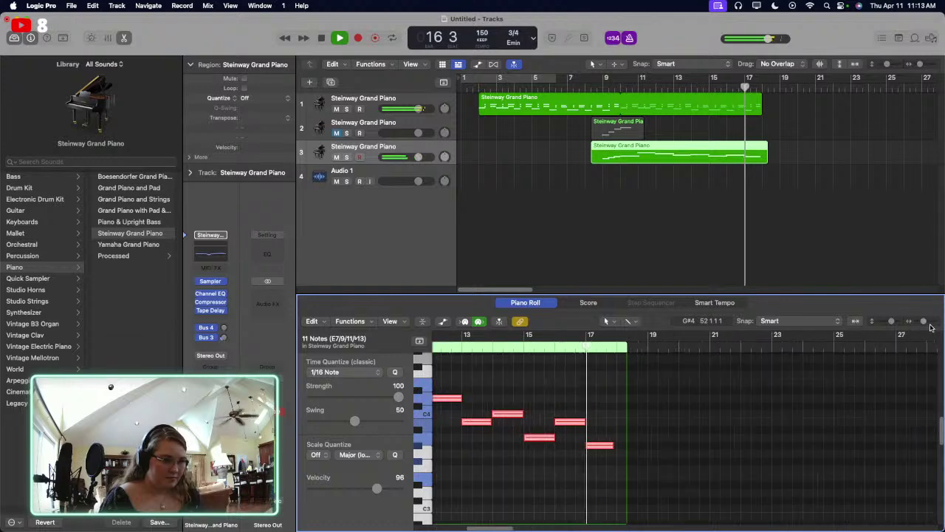
{"action": "key", "text": "space"}
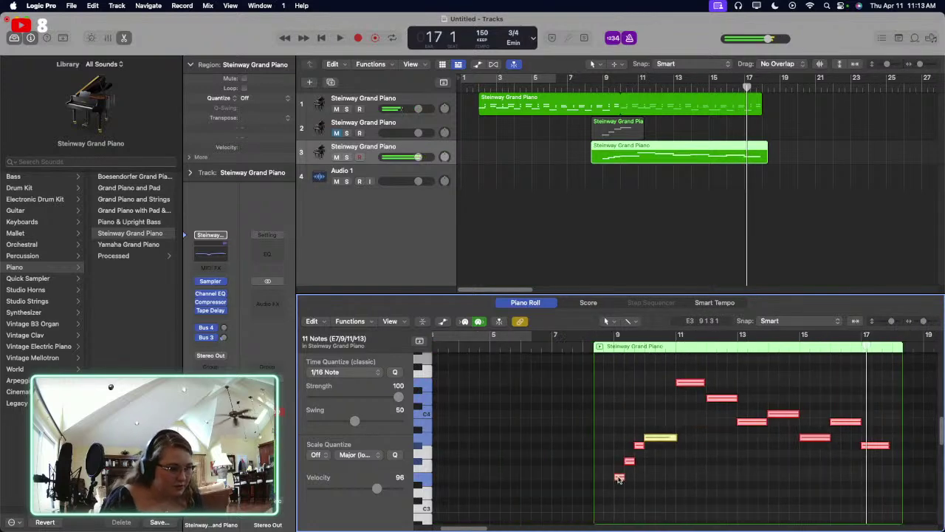
{"action": "left_click_drag", "start_coordinate": [619, 476], "coordinate": [619, 383]}
Step: Play back the octave-higher melody together with the waltz part through bar 18
{"action": "key", "text": "shift+space"}
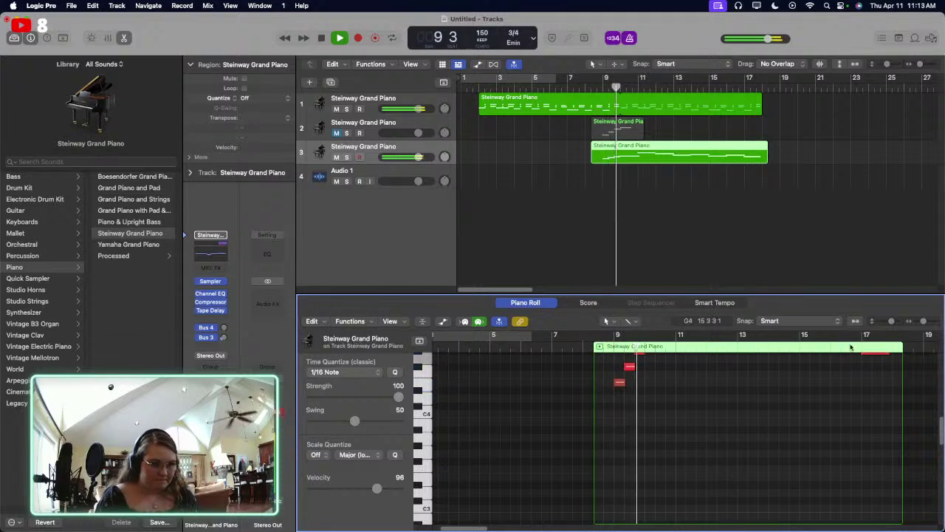
{"action": "left_click_drag", "start_coordinate": [923, 320], "coordinate": [914, 322]}
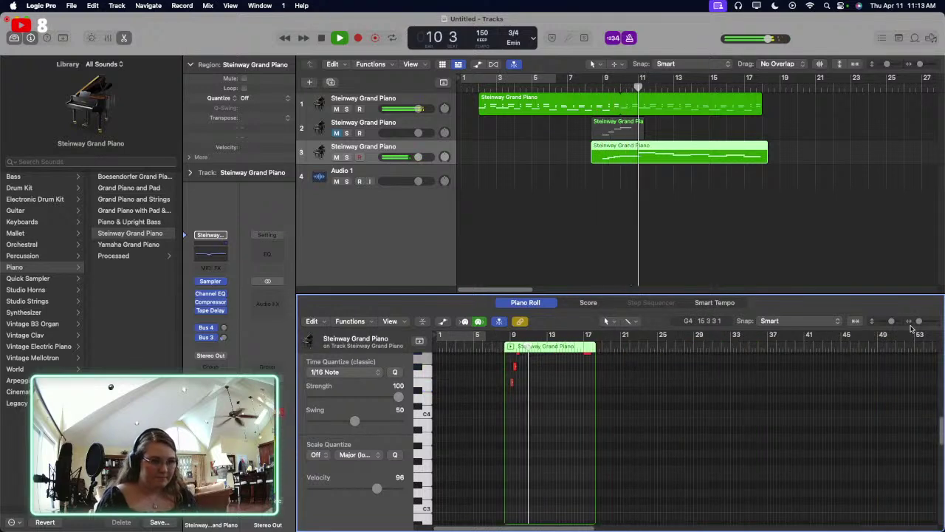
{"action": "left_click", "coordinate": [875, 243]}
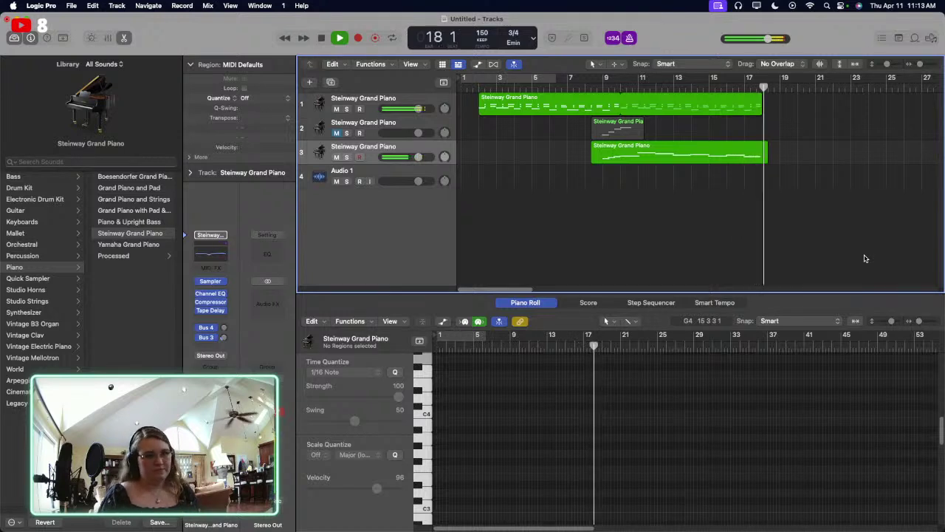
{"action": "key", "text": "space"}
Step: Select the Audio 1 track and return the playhead to the start of bar 2
{"action": "left_click", "coordinate": [477, 84]}
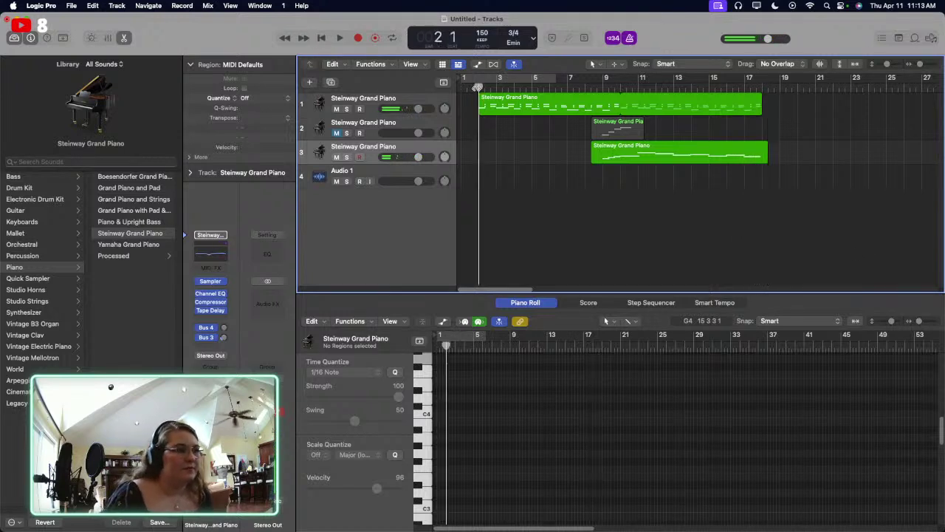
{"action": "left_click", "coordinate": [412, 170]}
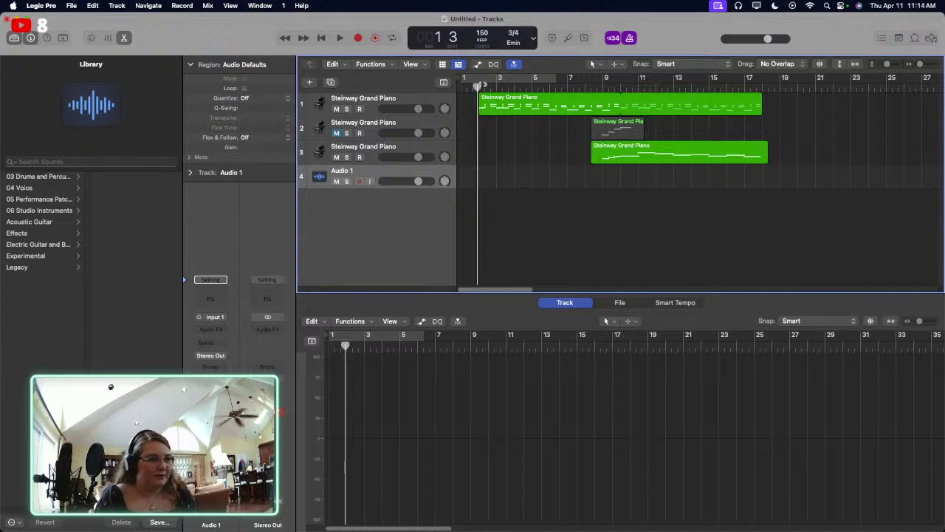
{"action": "left_click_drag", "start_coordinate": [481, 85], "coordinate": [479, 86]}
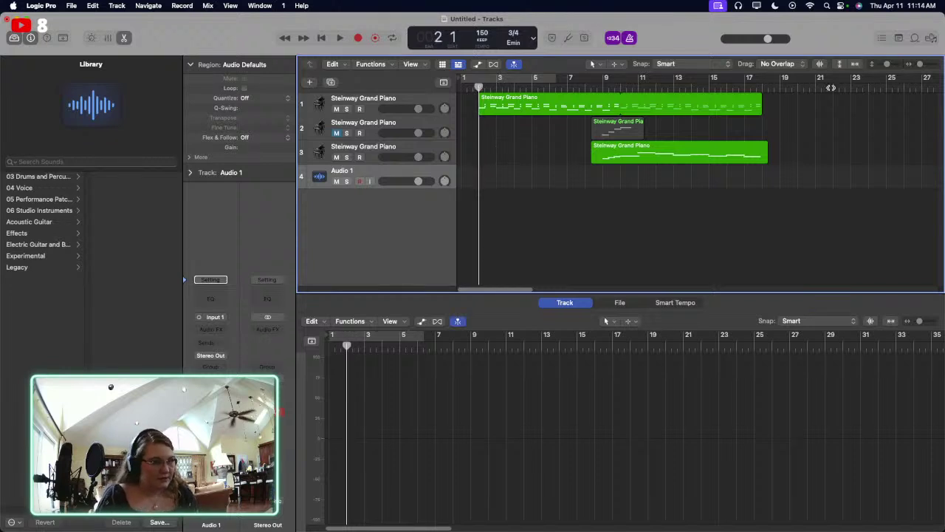
Step: Open the project notes for editing and add the word "haunted" on its own line below the verse and chorus headings
{"action": "left_click", "coordinate": [898, 38]}
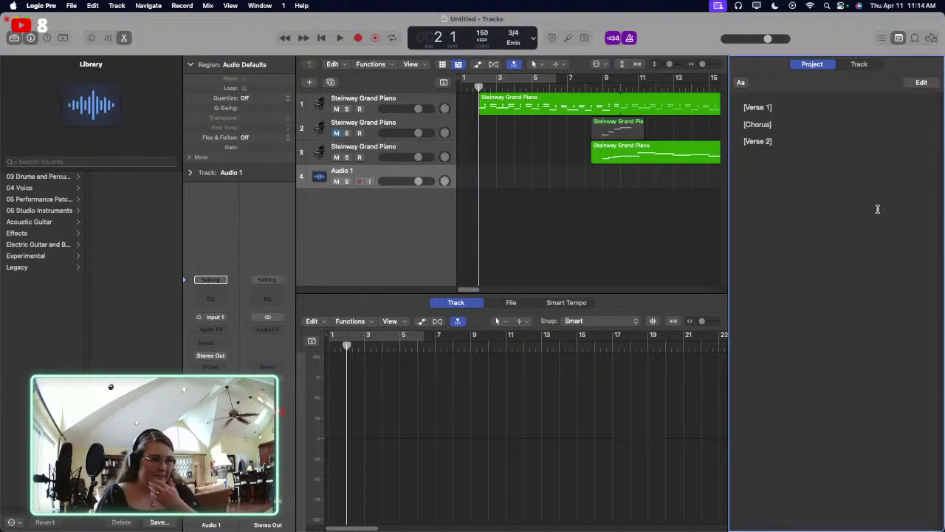
{"action": "left_click", "coordinate": [921, 81]}
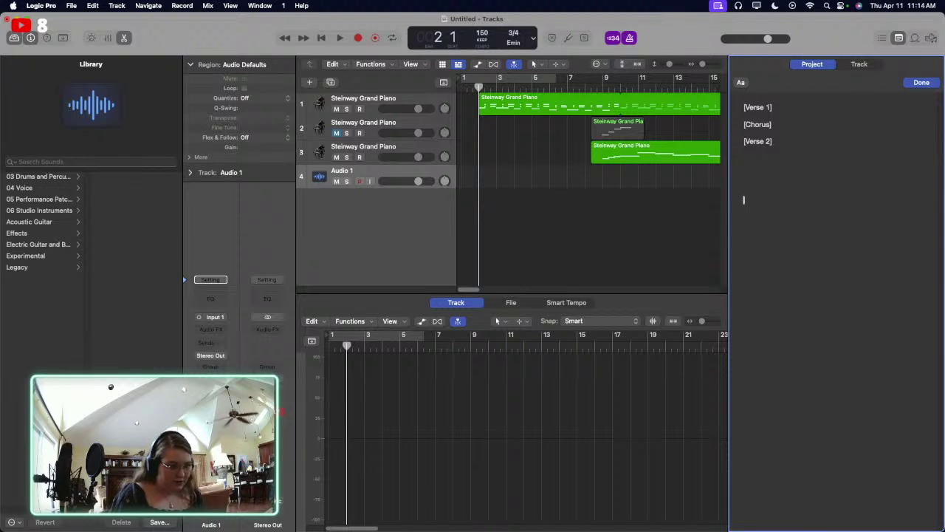
{"action": "type", "text": "haunted"}
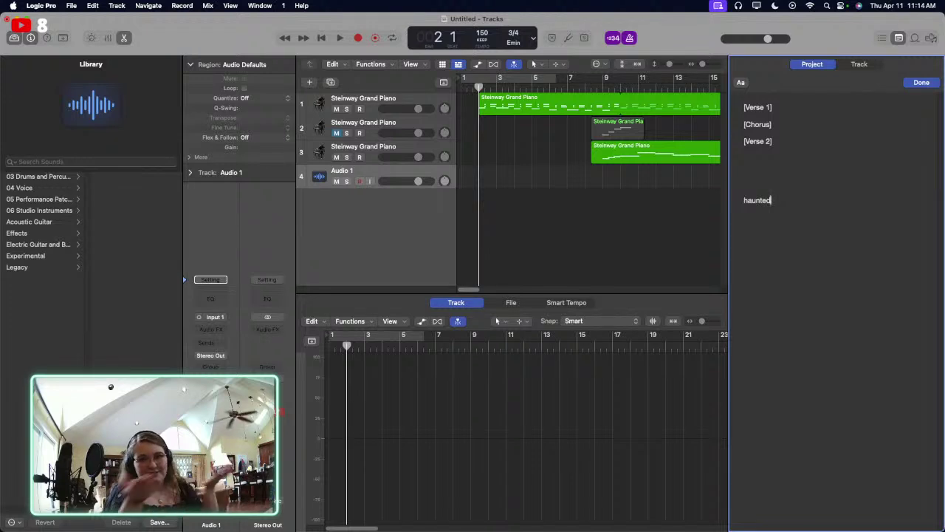
{"action": "key", "text": "Return"}
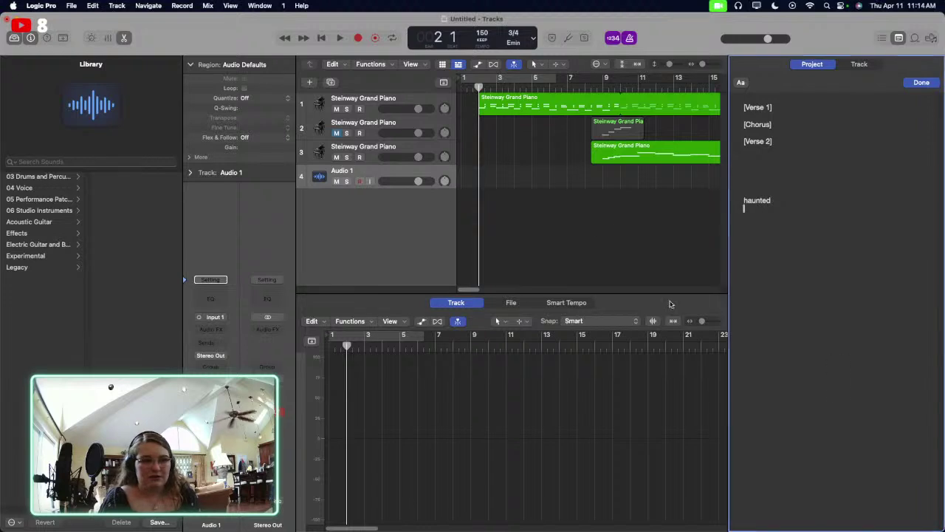
Step: Play two brief snippets of the arrangement from bar 2 to test the stream's audio
{"action": "left_click", "coordinate": [608, 232]}
{"action": "key", "text": "space"}
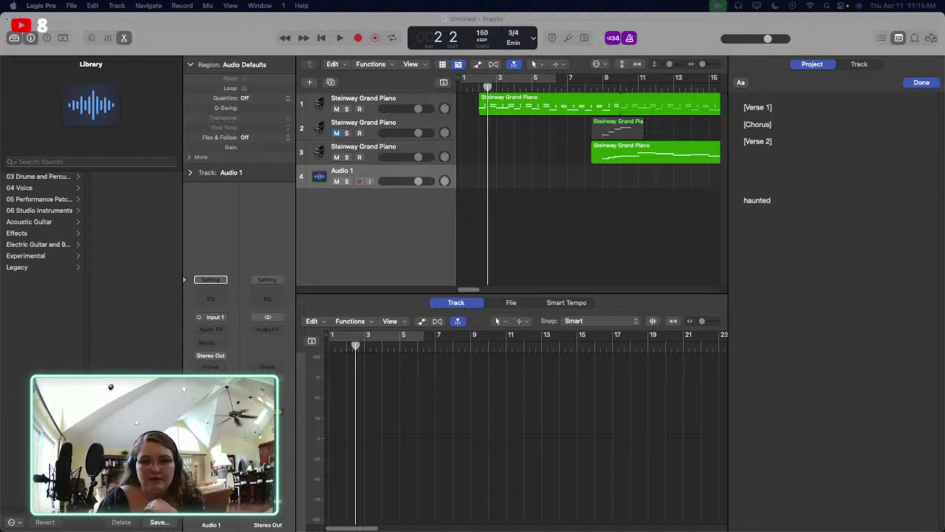
{"action": "left_click", "coordinate": [639, 270]}
{"action": "key", "text": "space"}
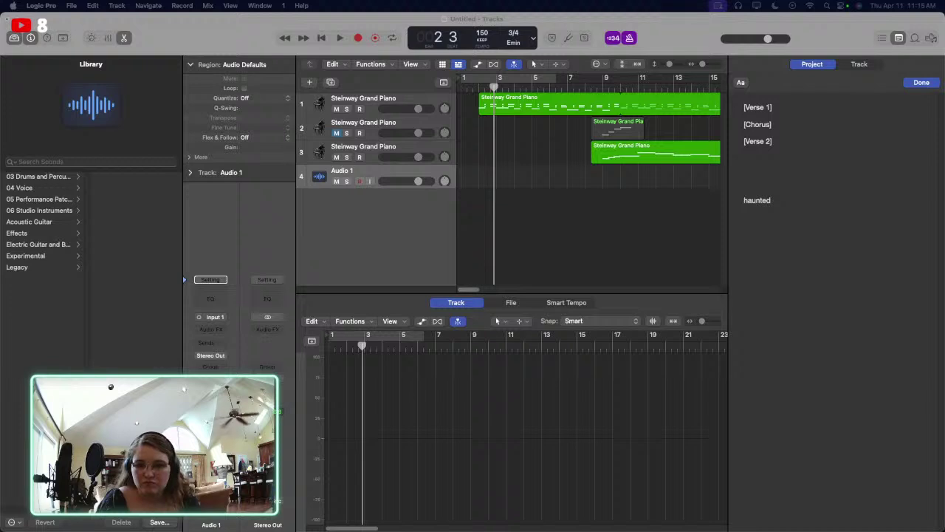
Step: Close the editor area below the tracks to give the arrangement the full height
{"action": "left_click", "coordinate": [746, 325]}
{"action": "key", "text": "n"}
{"action": "left_click", "coordinate": [587, 232]}
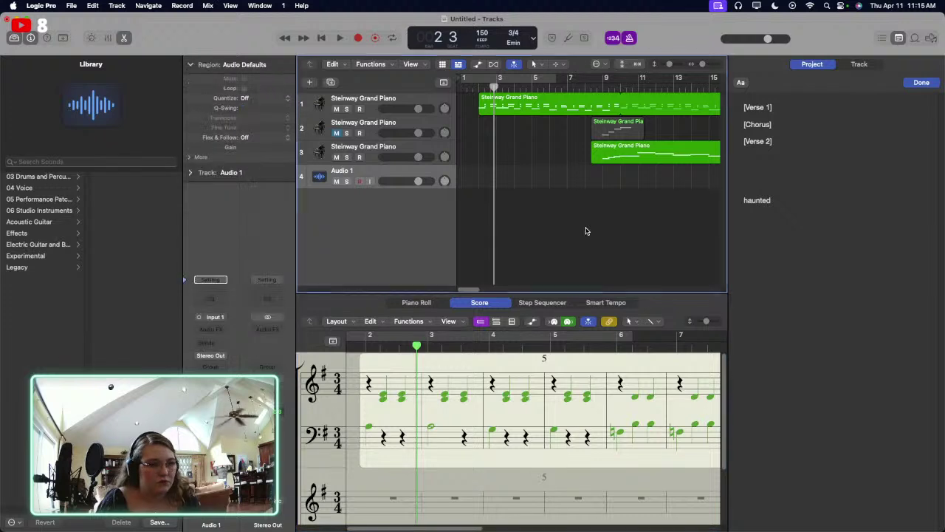
{"action": "key", "text": "n"}
Step: Play short snippets through bars 3 and 4 to test the stream's audio again
{"action": "key", "text": "space"}
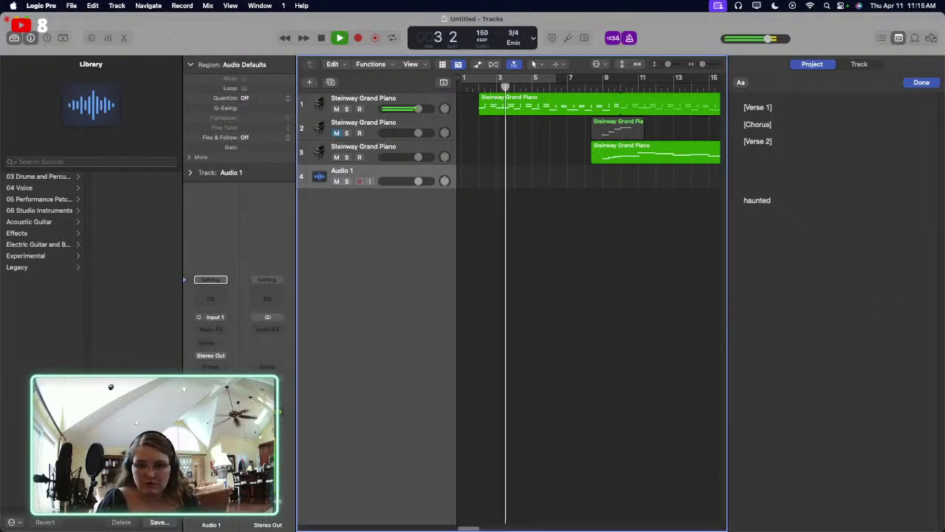
{"action": "key", "text": "space"}
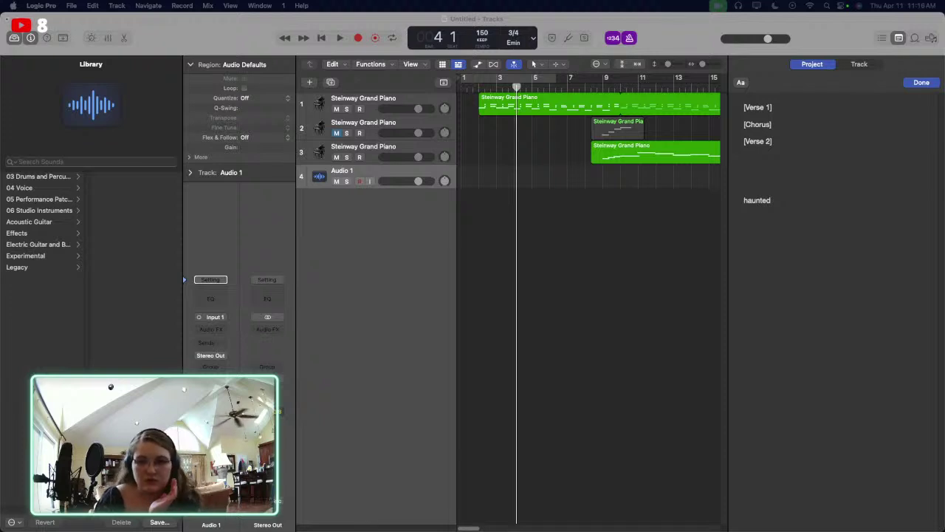
{"action": "left_click", "coordinate": [635, 323]}
{"action": "key", "text": "space"}
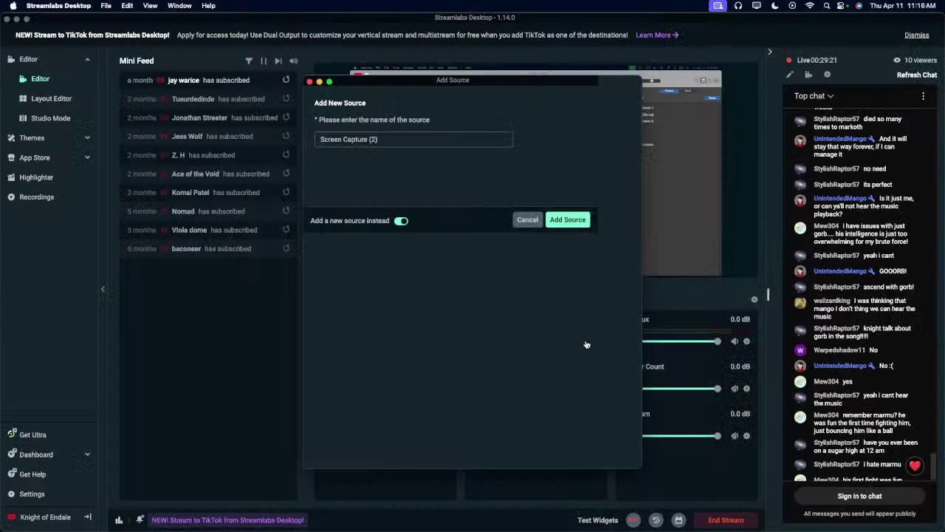
Step: In Streamlabs Desktop, add the source Screen Capture (2) capturing Screen 1 and move it to the end of the source list
{"action": "left_click", "coordinate": [566, 217]}
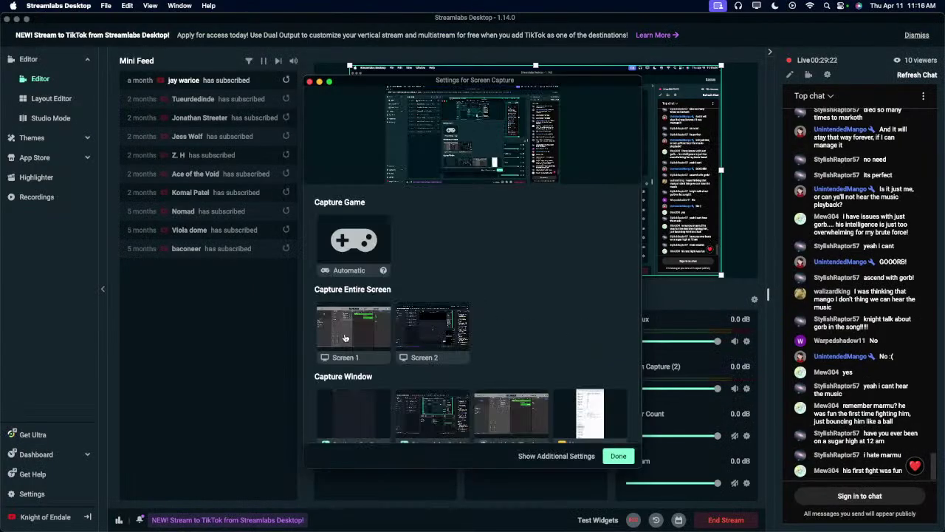
{"action": "left_click", "coordinate": [346, 338]}
{"action": "left_click", "coordinate": [618, 456]}
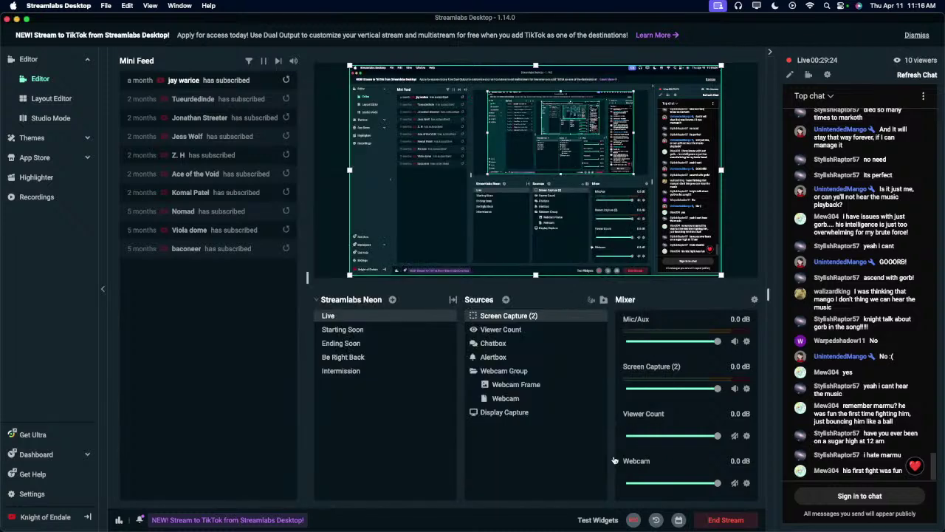
{"action": "left_click_drag", "start_coordinate": [533, 316], "coordinate": [538, 415]}
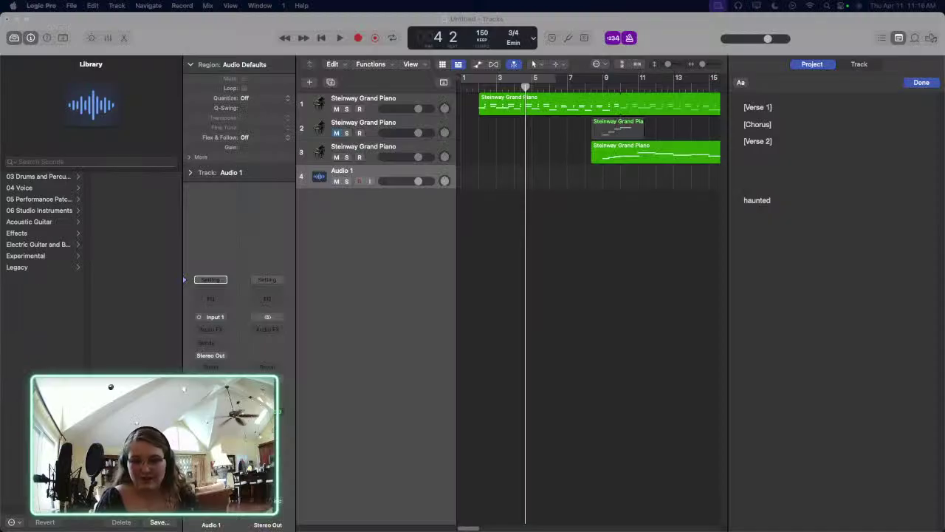
Step: Switch back to Logic Pro and play a snippet from bar 4 to test the captured audio
{"action": "left_click", "coordinate": [544, 211]}
{"action": "key", "text": "space"}
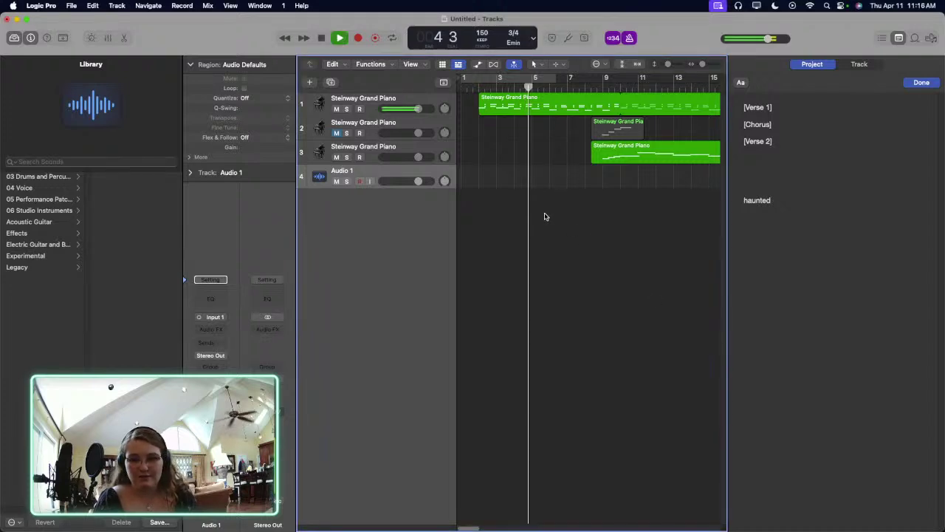
{"action": "key", "text": "space"}
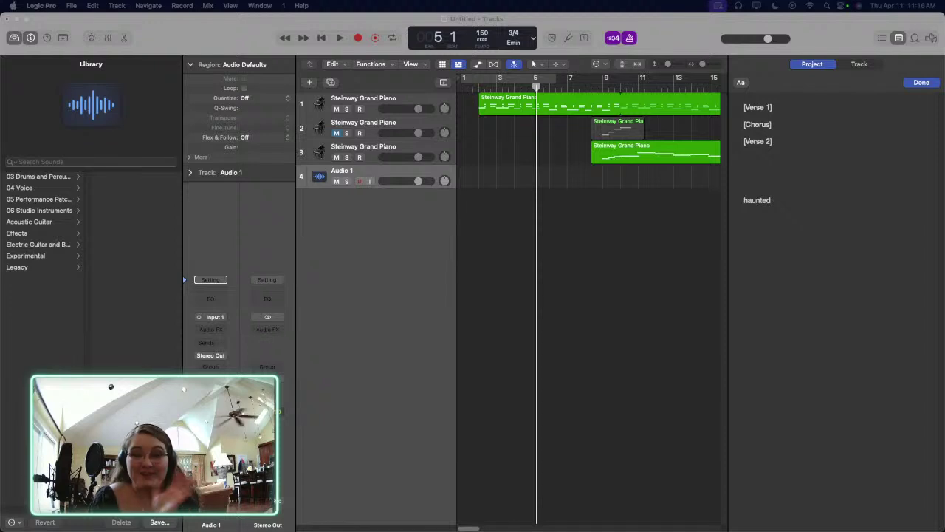
Step: Return the playhead to bar 2 and hide the project notes
{"action": "left_click", "coordinate": [483, 152]}
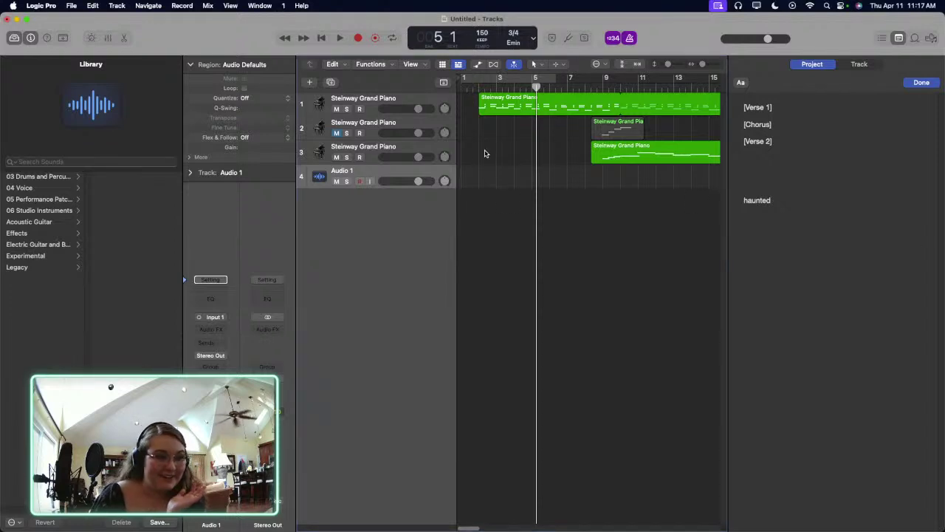
{"action": "left_click", "coordinate": [476, 87]}
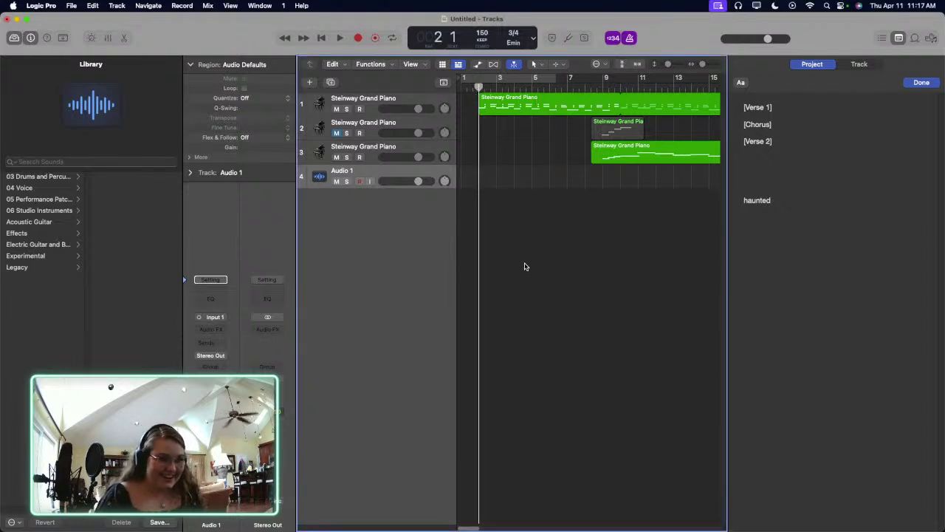
{"action": "left_click", "coordinate": [899, 38]}
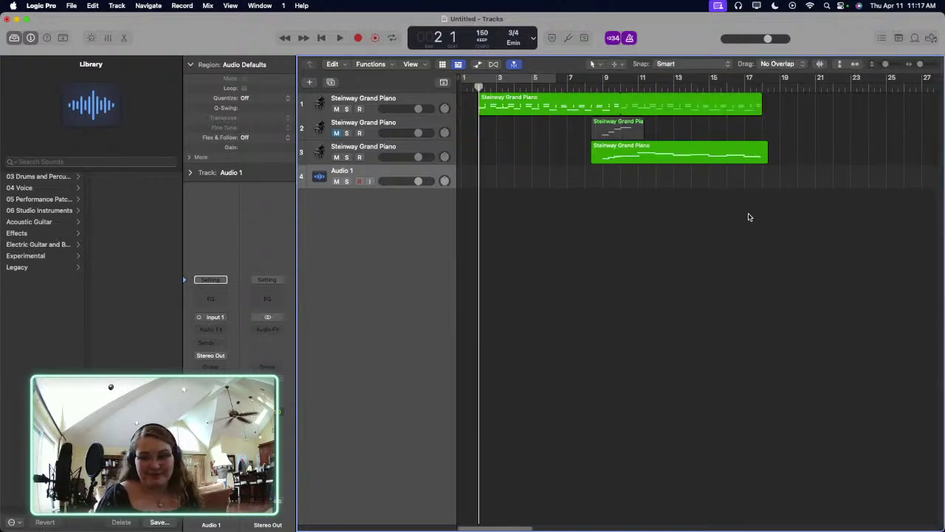
Step: Play the whole arrangement from bar 1 through bar 17
{"action": "key", "text": "Return"}
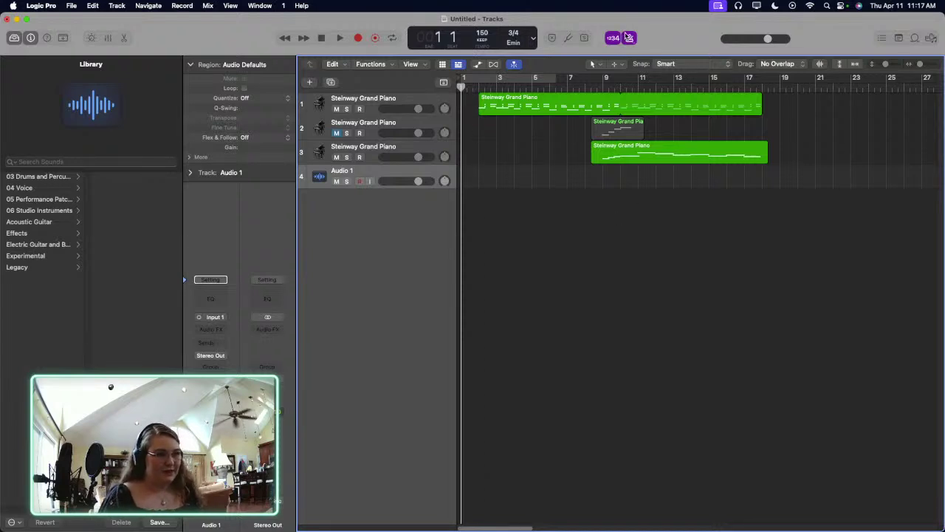
{"action": "key", "text": "space"}
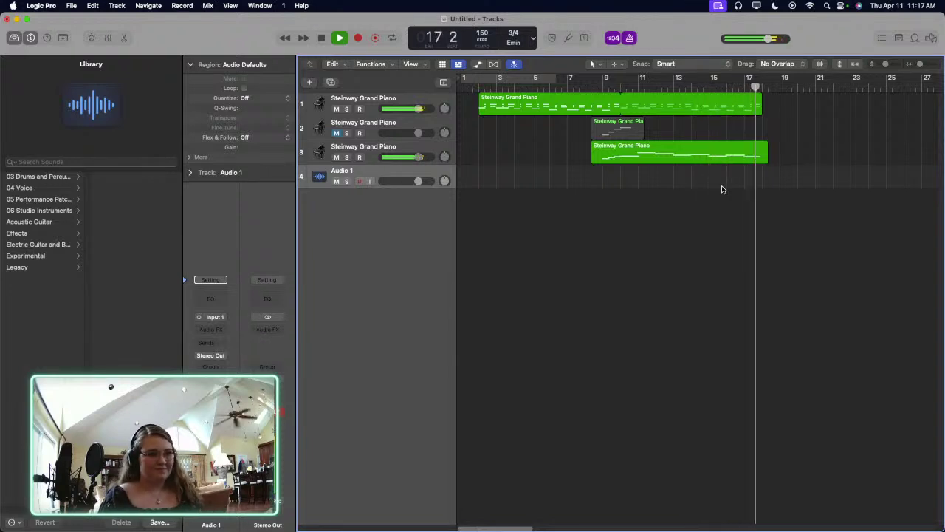
{"action": "key", "text": "space"}
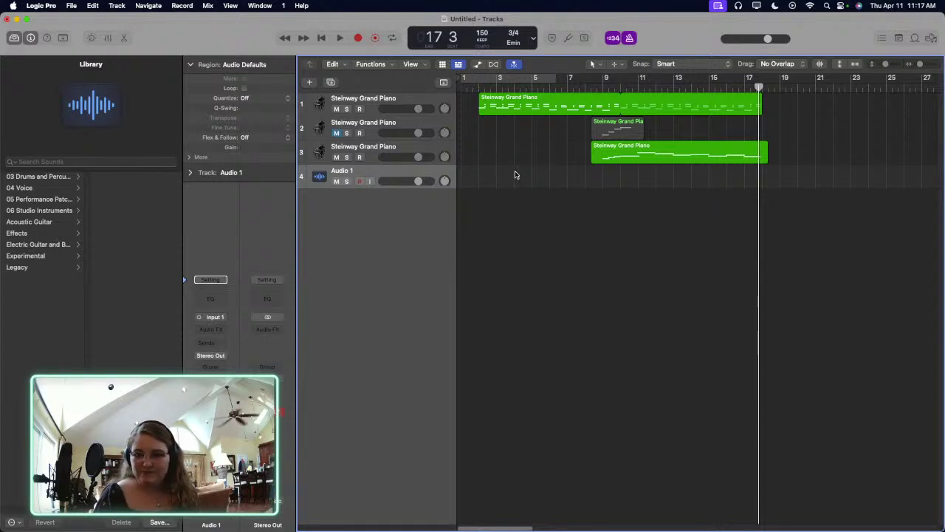
Step: Move the playhead back to the start of bar 2 and briefly play the opening of the waltz part
{"action": "left_click", "coordinate": [480, 86]}
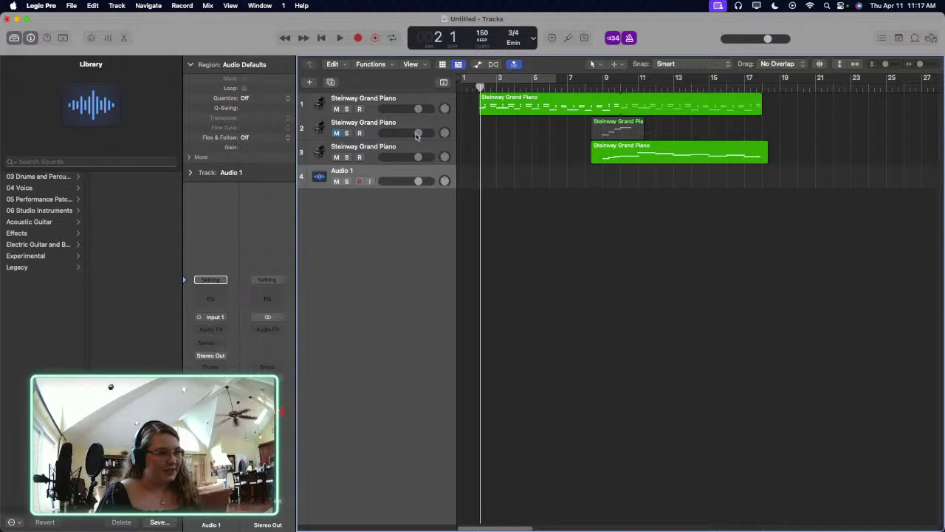
{"action": "left_click", "coordinate": [474, 86]}
{"action": "left_click", "coordinate": [480, 86]}
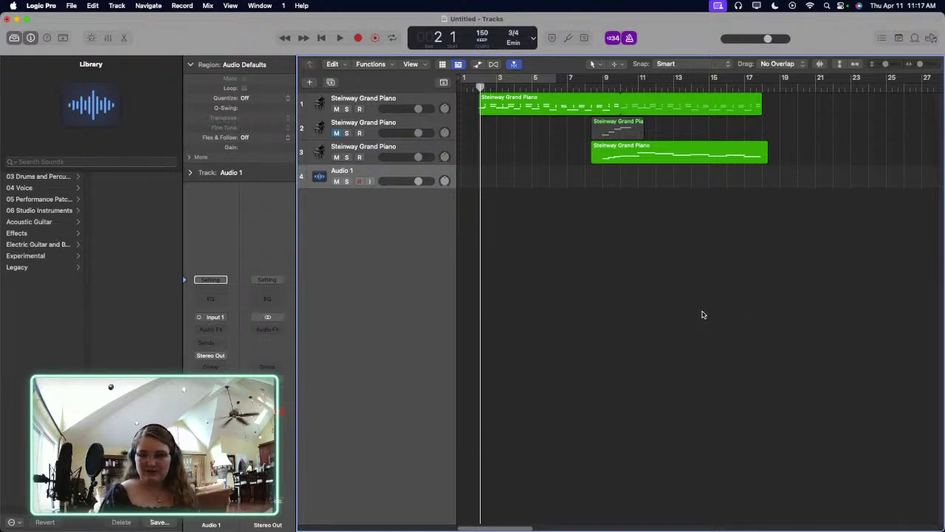
{"action": "key", "text": "space"}
{"action": "key", "text": "space"}
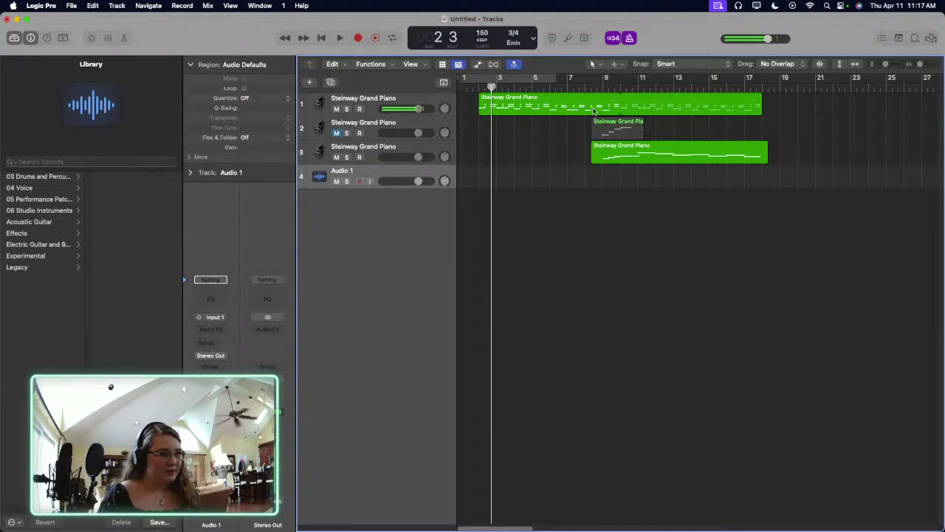
Step: Try recording a take on the Audio 1 track from bar 9 to bar 11, and delete the recorded region
{"action": "left_click", "coordinate": [585, 86]}
{"action": "left_click", "coordinate": [618, 87]}
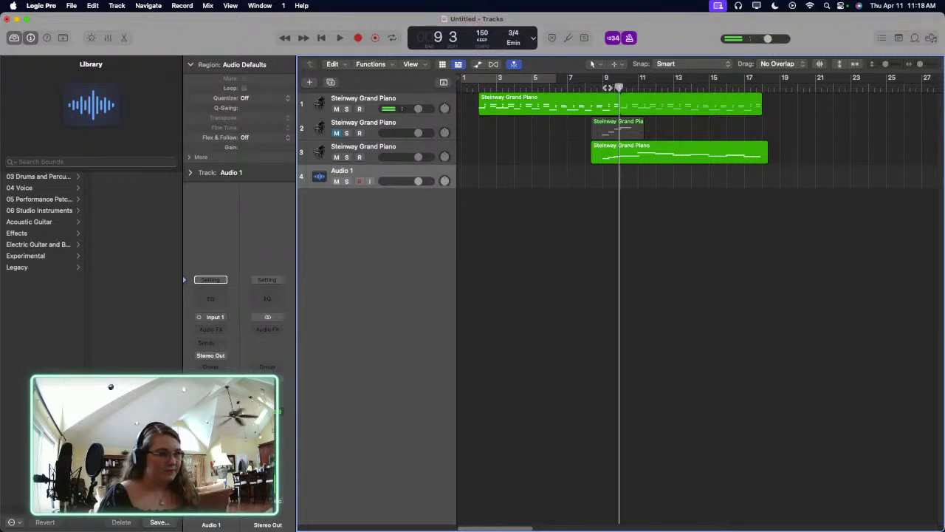
{"action": "left_click", "coordinate": [603, 87]}
{"action": "key", "text": "r"}
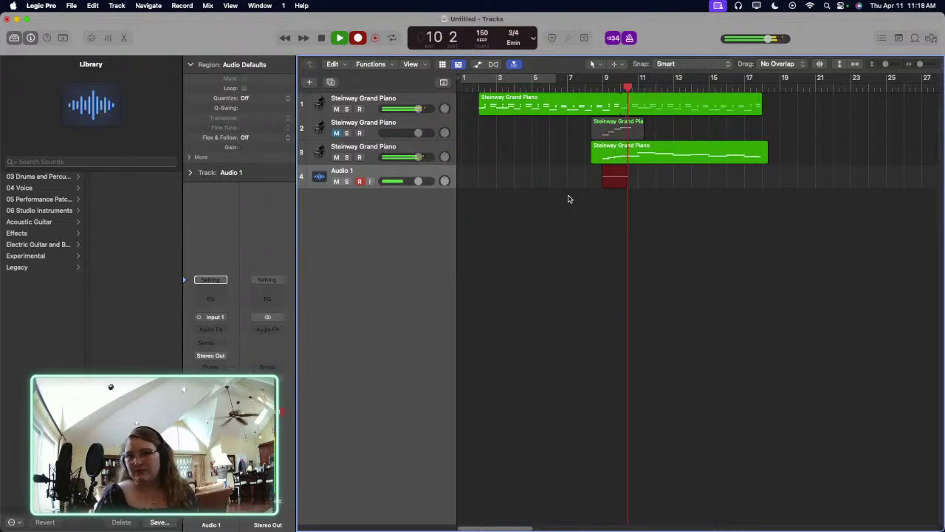
{"action": "key", "text": "space"}
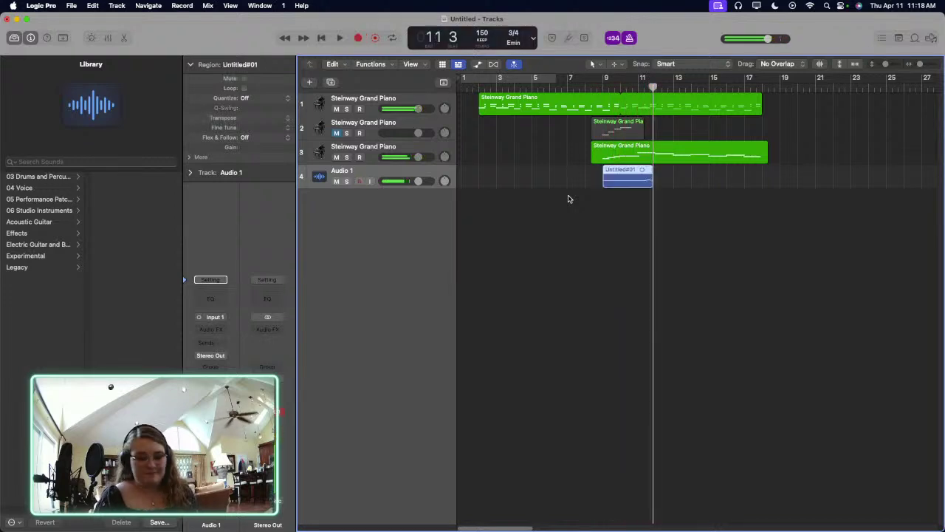
{"action": "key", "text": "Delete"}
Step: Place the playhead at bar 10 and add the lines "memories", "rise" and "blue" under "haunted" in the project notes
{"action": "left_click", "coordinate": [620, 88]}
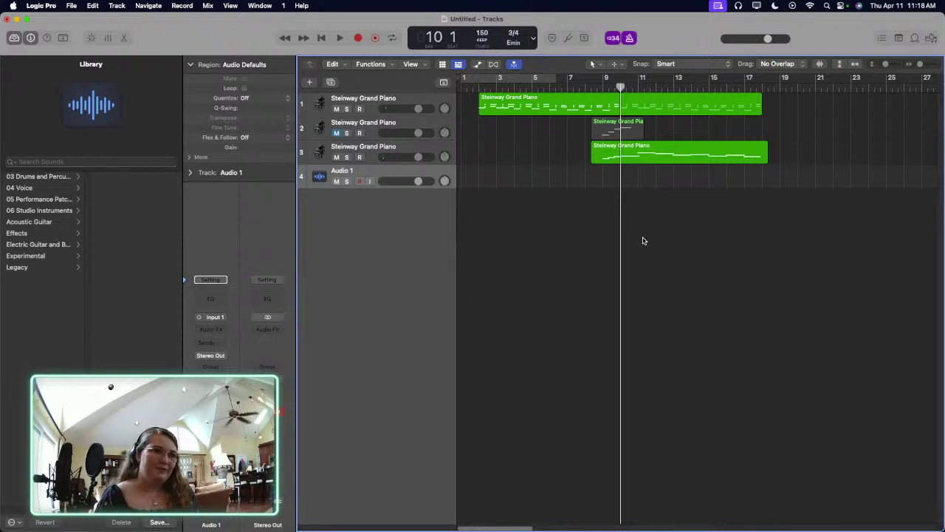
{"action": "left_click", "coordinate": [899, 38]}
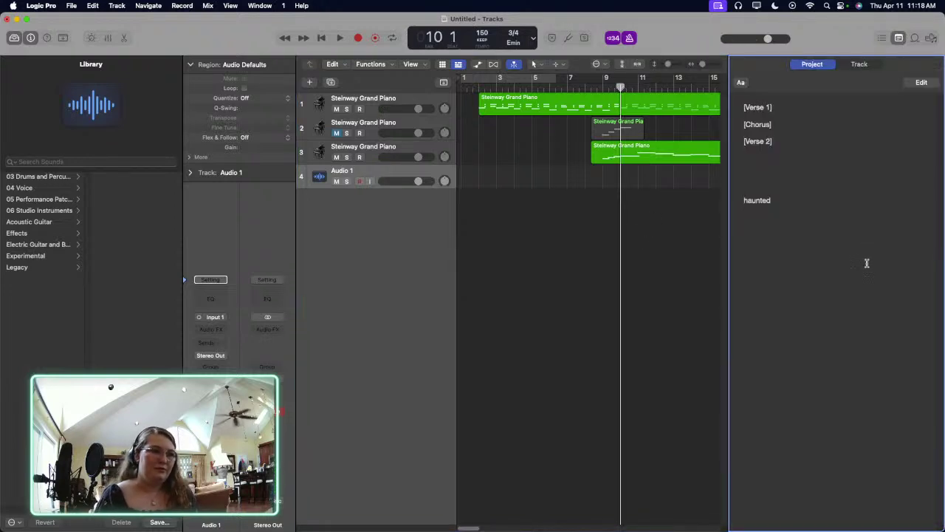
{"action": "left_click", "coordinate": [920, 82]}
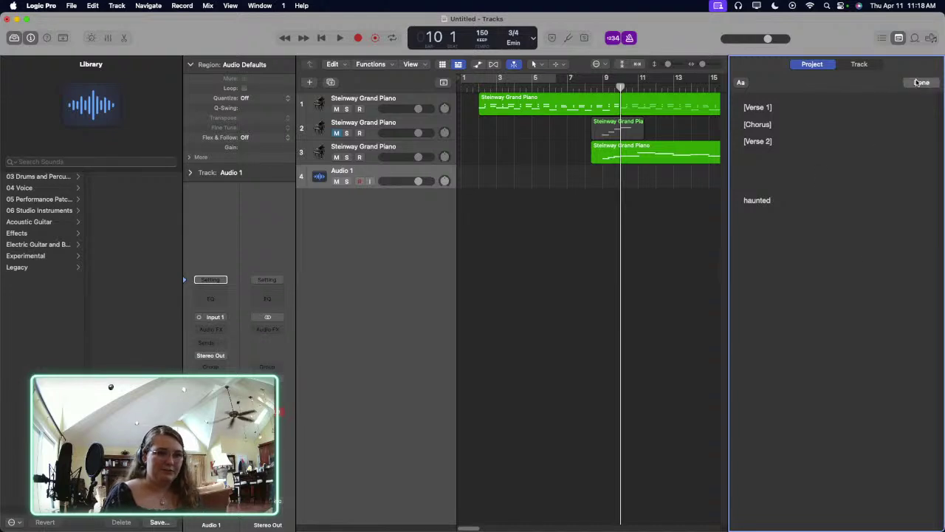
{"action": "type", "text": "memories"}
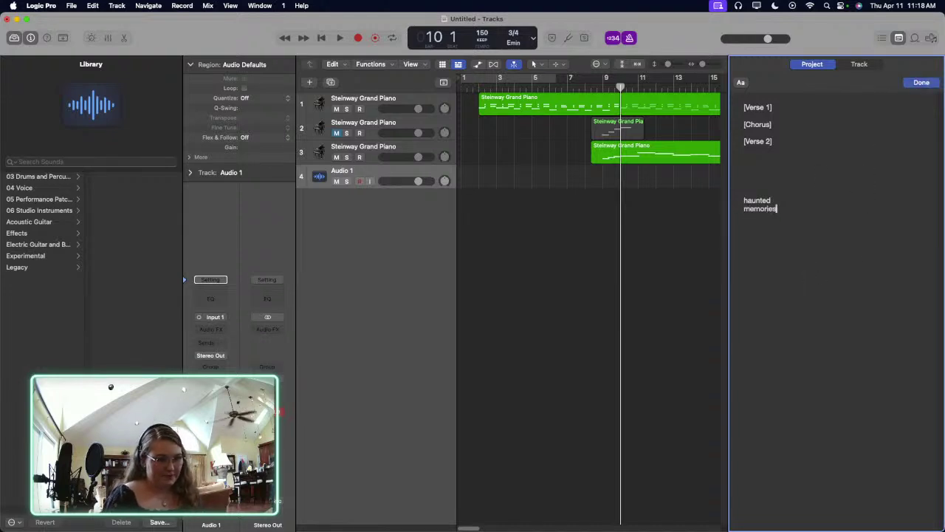
{"action": "key", "text": "Return"}
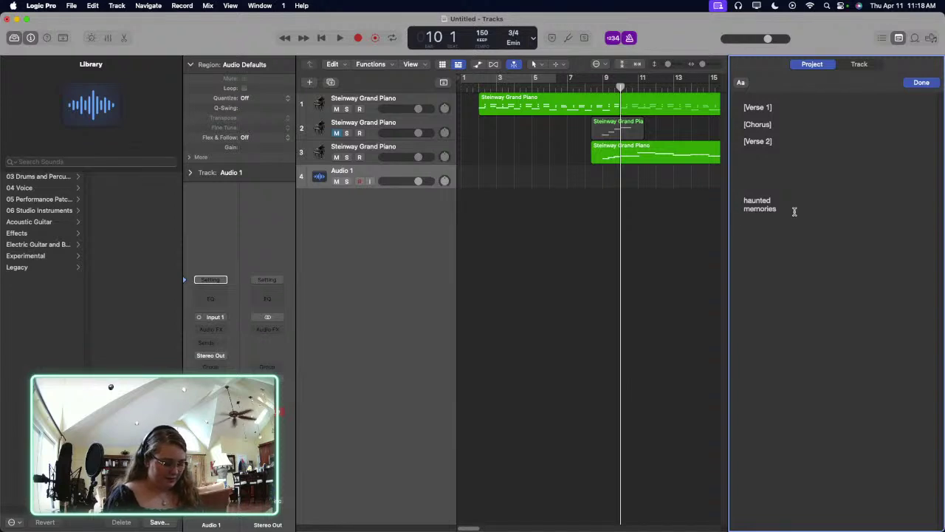
{"action": "type", "text": "nt"}
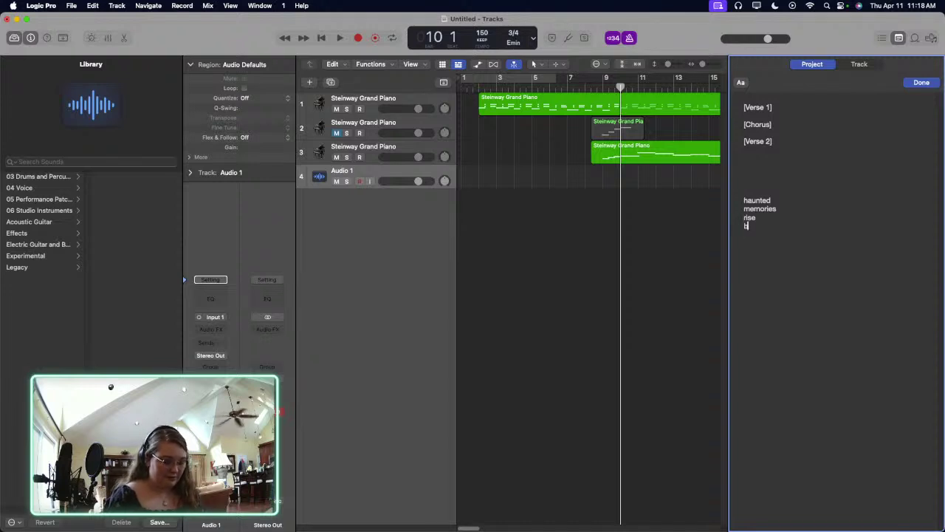
{"action": "type", "text": "e"}
{"action": "key", "text": "Return"}
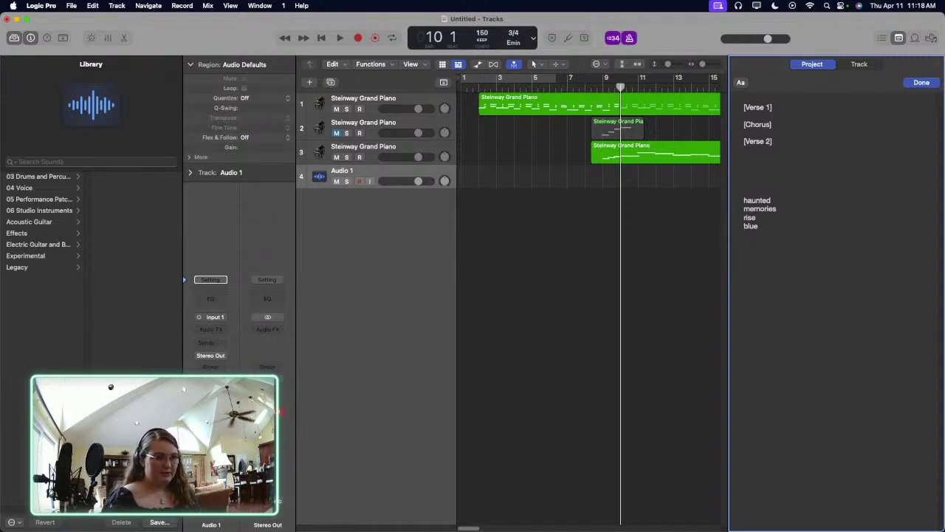
{"action": "left_click", "coordinate": [592, 181]}
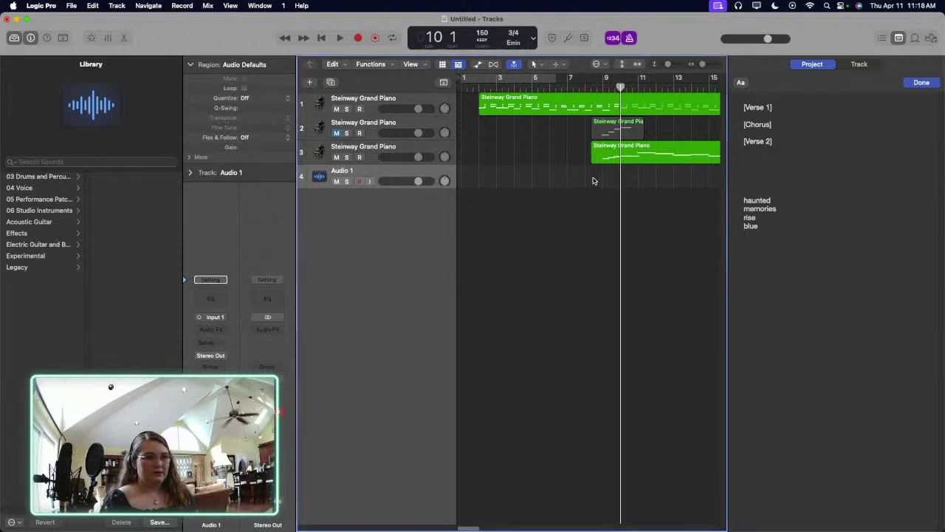
Step: Record a take on the Audio 1 track from bar 9 to bar 14, and return the playhead to bar 9
{"action": "left_click", "coordinate": [591, 85]}
{"action": "left_click", "coordinate": [602, 85]}
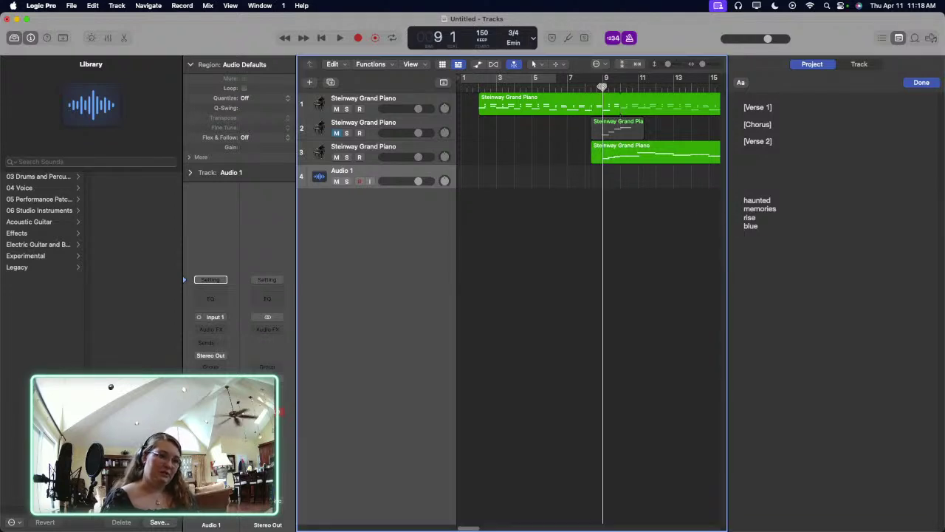
{"action": "left_click", "coordinate": [601, 86]}
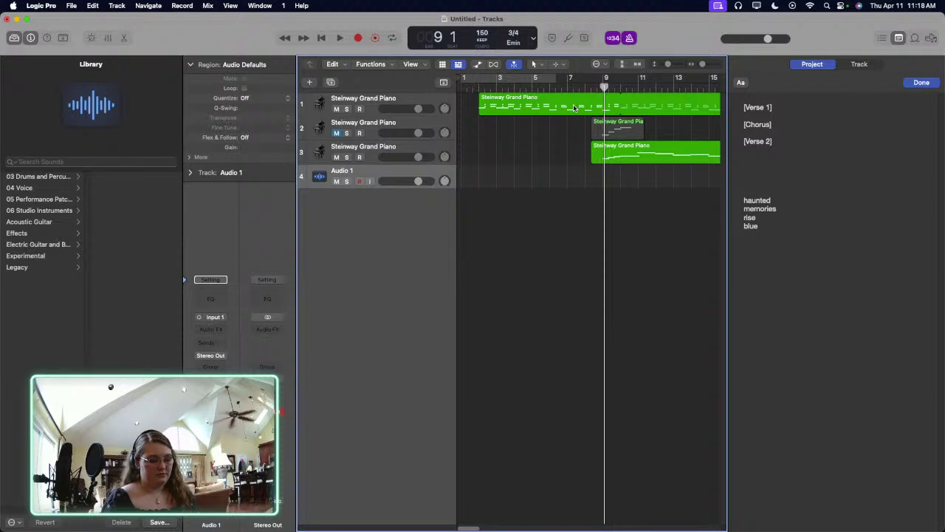
{"action": "key", "text": "r"}
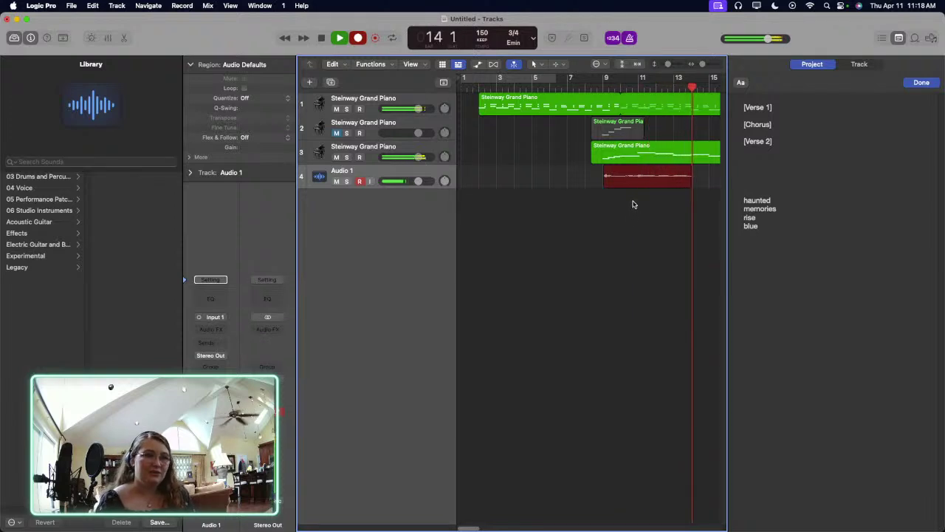
{"action": "key", "text": "space"}
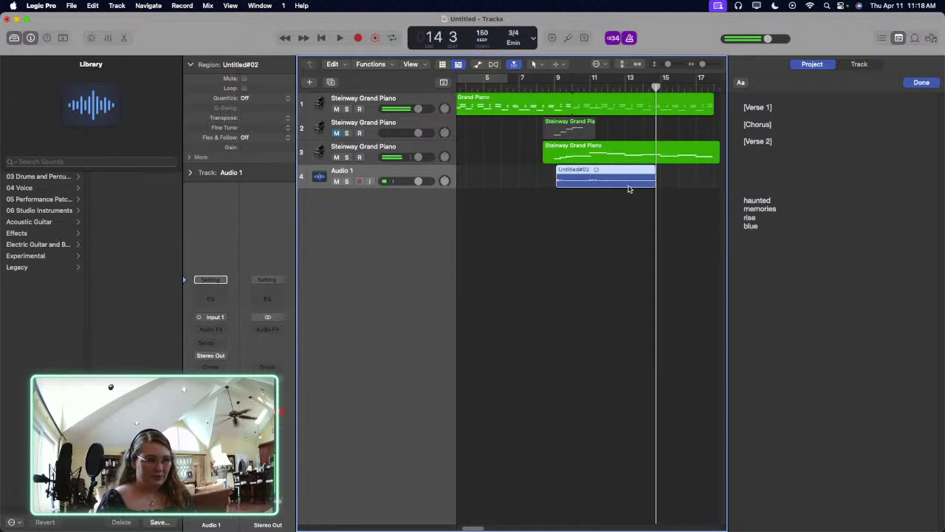
{"action": "left_click", "coordinate": [555, 83]}
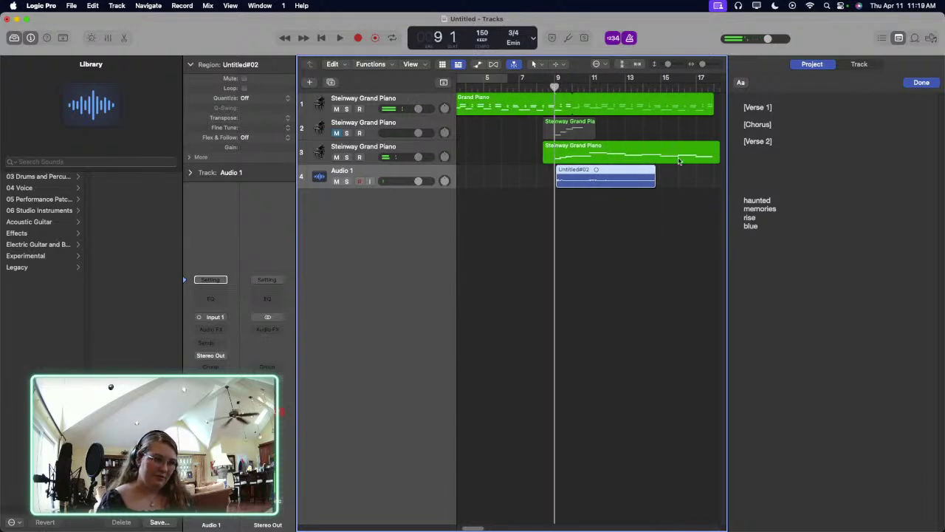
Step: Add the lyric line "So let me share a handful of blue with you" below "blue" in the project notes
{"action": "left_click", "coordinate": [798, 257]}
{"action": "key", "text": "Return"}
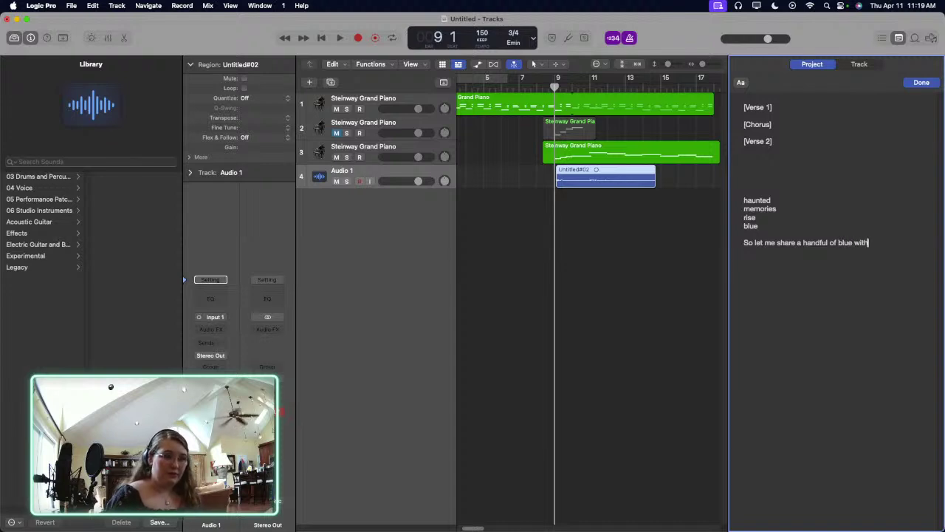
{"action": "left_click_drag", "start_coordinate": [635, 237], "coordinate": [602, 188]}
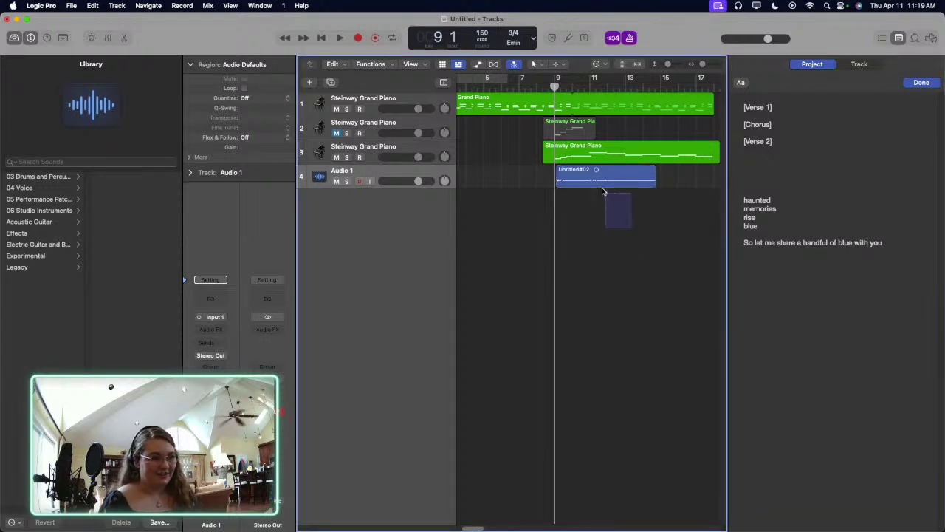
{"action": "left_click", "coordinate": [480, 191]}
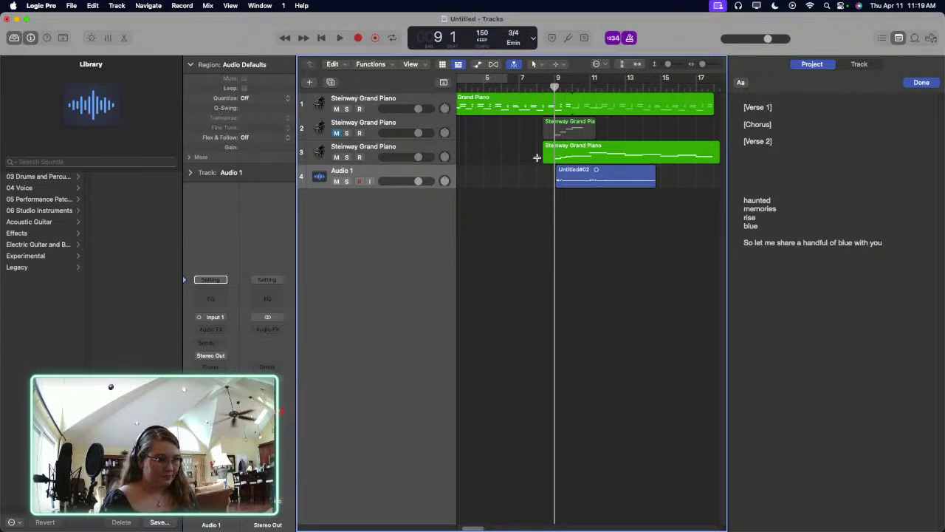
{"action": "key", "text": "super+z"}
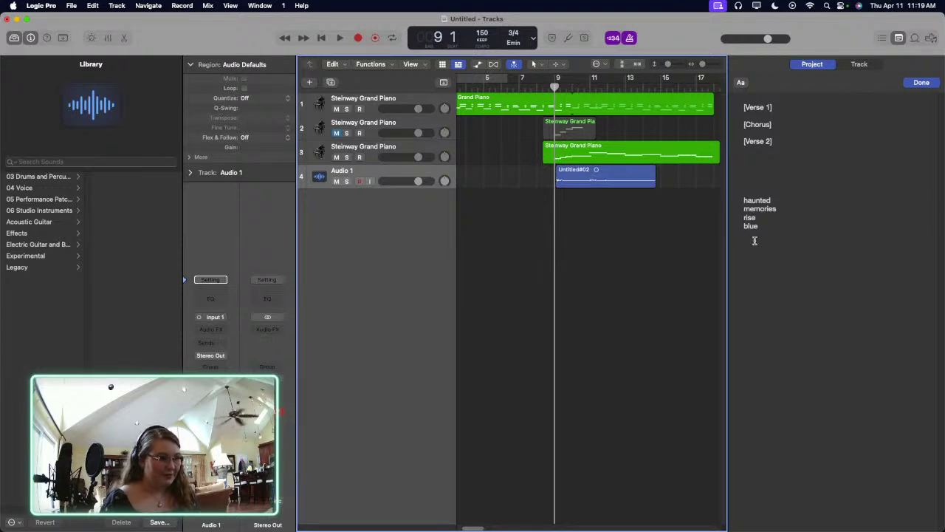
{"action": "left_click", "coordinate": [826, 260]}
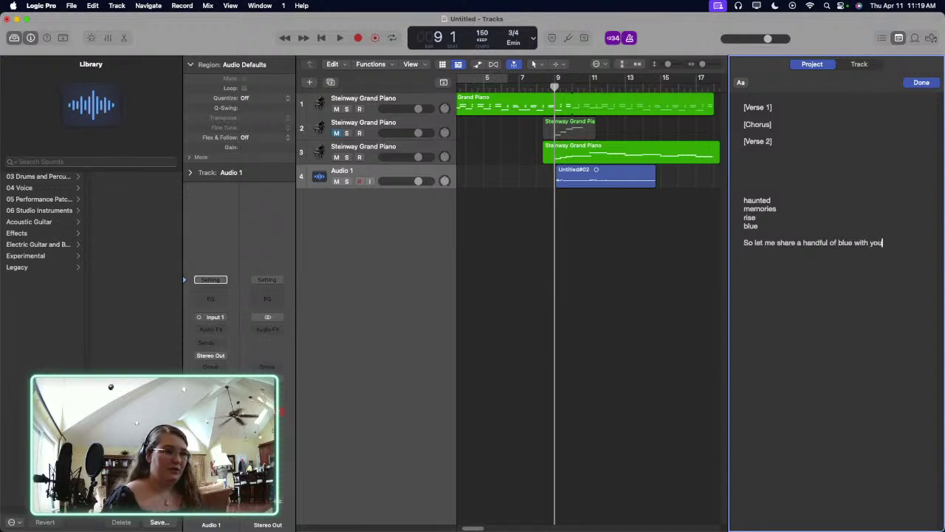
Step: Delete the recorded region on the Audio 1 track together with its audio file on disk
{"action": "left_click_drag", "start_coordinate": [668, 258], "coordinate": [599, 179]}
{"action": "key", "text": "BackSpace"}
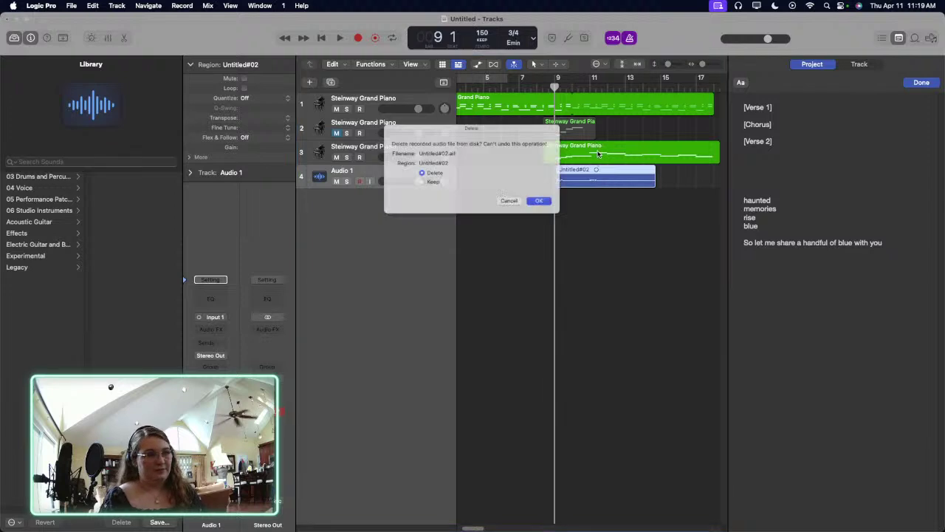
{"action": "key", "text": "Return"}
Step: Try recording a take on the Audio 1 track from bar 8 beat 3 to bar 16, and delete the recorded region
{"action": "left_click", "coordinate": [552, 84]}
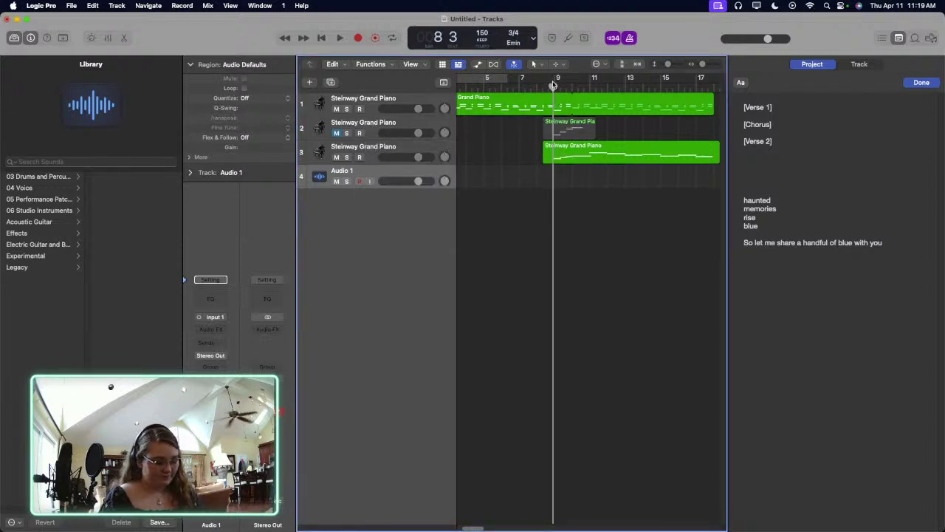
{"action": "key", "text": "r"}
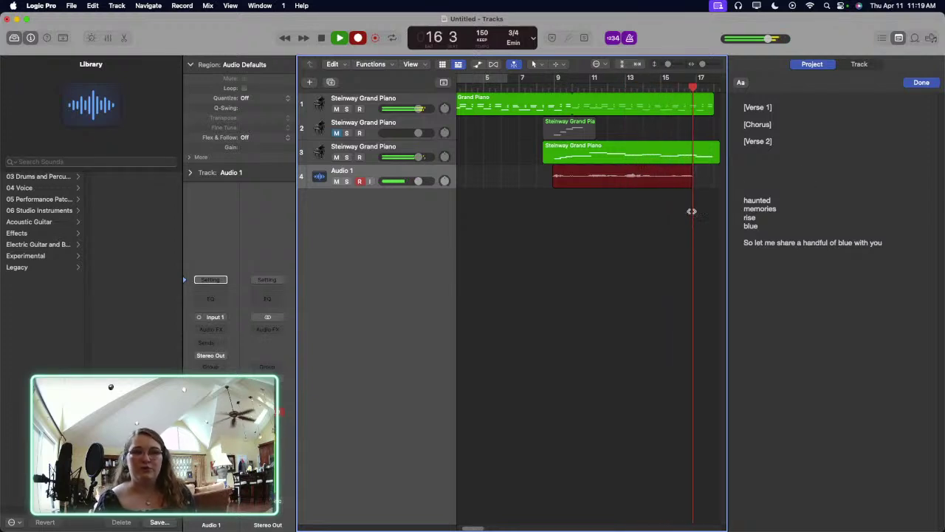
{"action": "key", "text": "space"}
{"action": "key", "text": "Delete"}
{"action": "scroll", "coordinate": [665, 196], "scroll_direction": "left", "scroll_amount": 10}
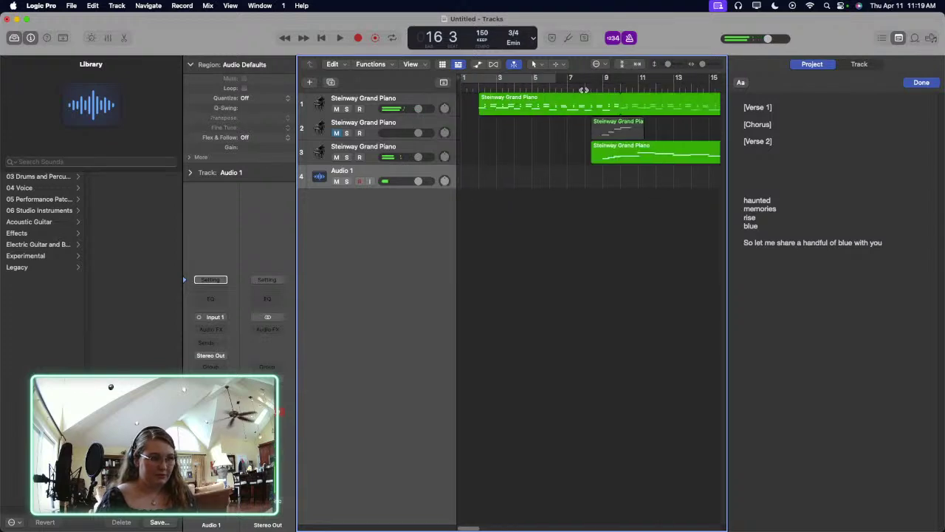
Step: Try recording a short take on the Audio 1 track from bar 9, stopping within the same bar and discarding it
{"action": "left_click", "coordinate": [603, 88]}
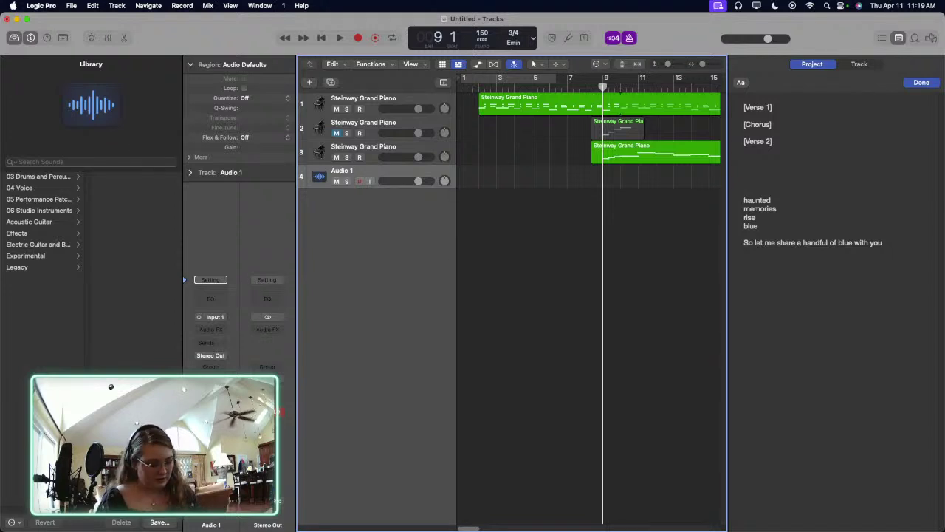
{"action": "key", "text": "r"}
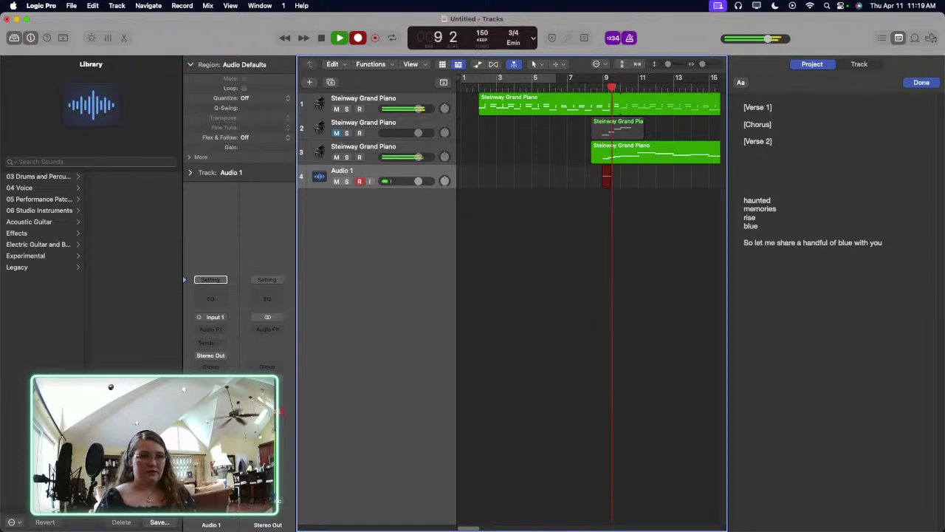
{"action": "key", "text": "space"}
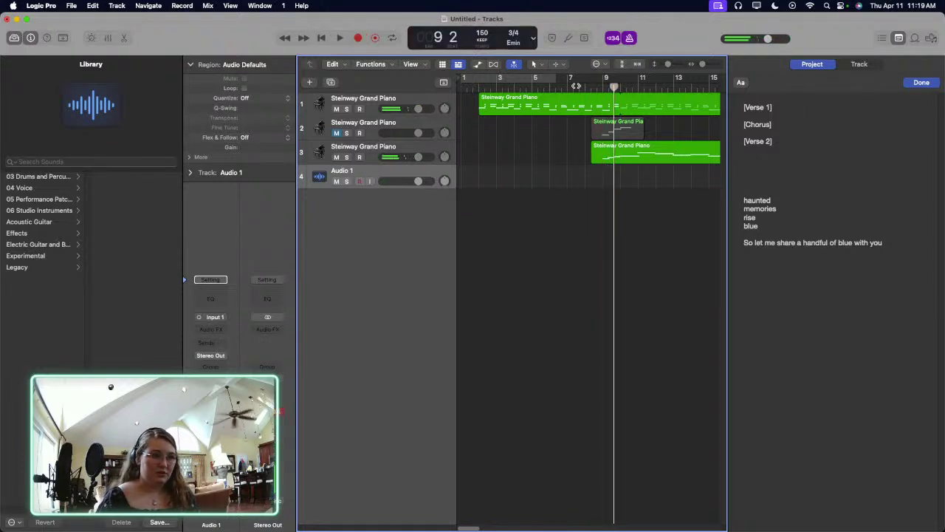
Step: Record a vocal take on the Audio 1 track from about bar 8 to bar 17
{"action": "left_click", "coordinate": [577, 86]}
{"action": "key", "text": "r"}
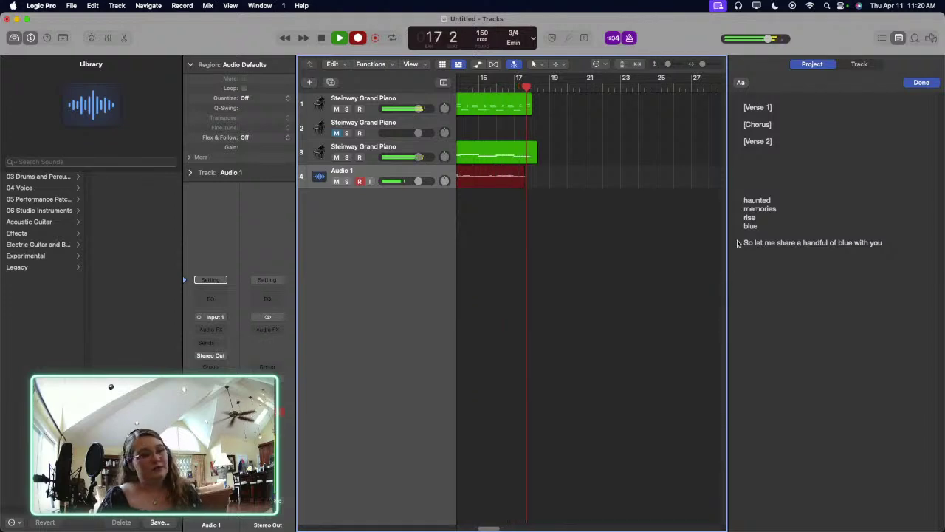
{"action": "key", "text": "space"}
{"action": "scroll", "coordinate": [672, 293], "scroll_direction": "left", "scroll_amount": 5}
Step: Play back the new take through bar 17 while lowering the volume of the first and third Steinway Grand Piano tracks
{"action": "left_click", "coordinate": [554, 107]}
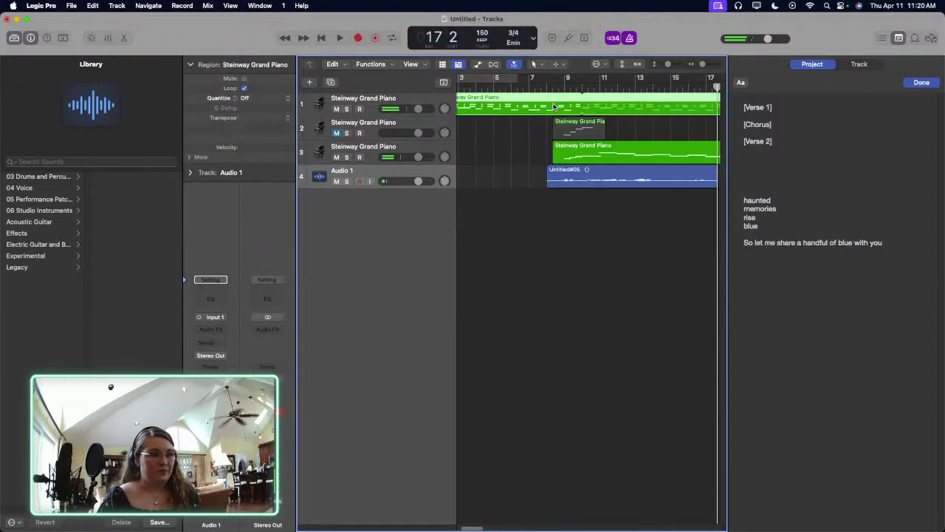
{"action": "key", "text": "space"}
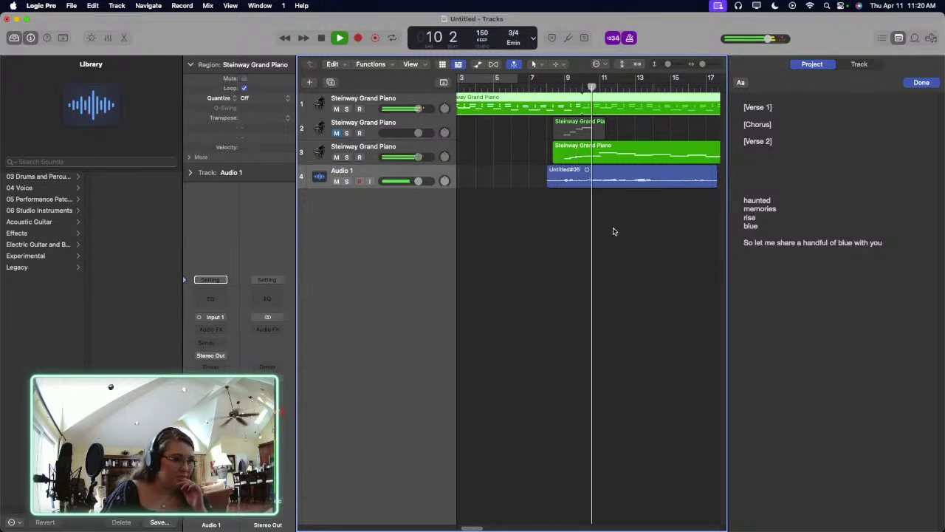
{"action": "left_click", "coordinate": [417, 109]}
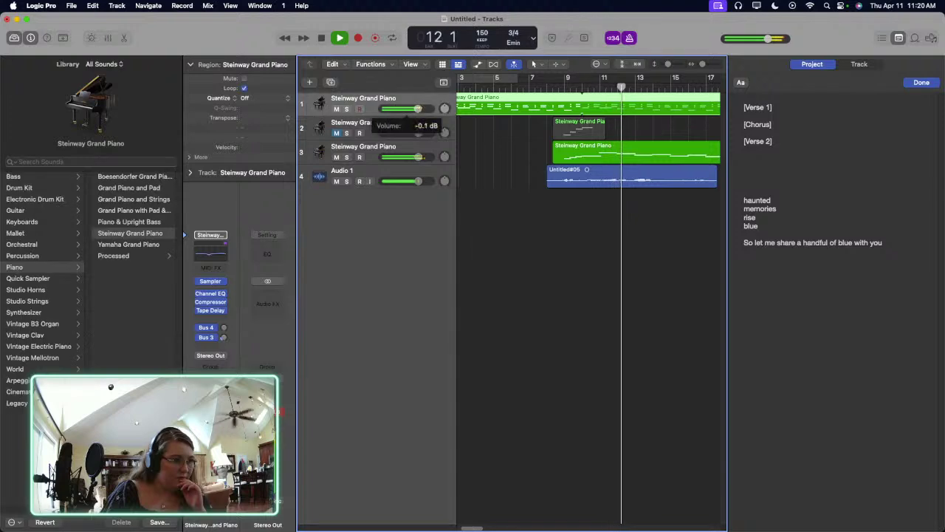
{"action": "left_click_drag", "start_coordinate": [418, 156], "coordinate": [408, 157]}
{"action": "left_click", "coordinate": [416, 182]}
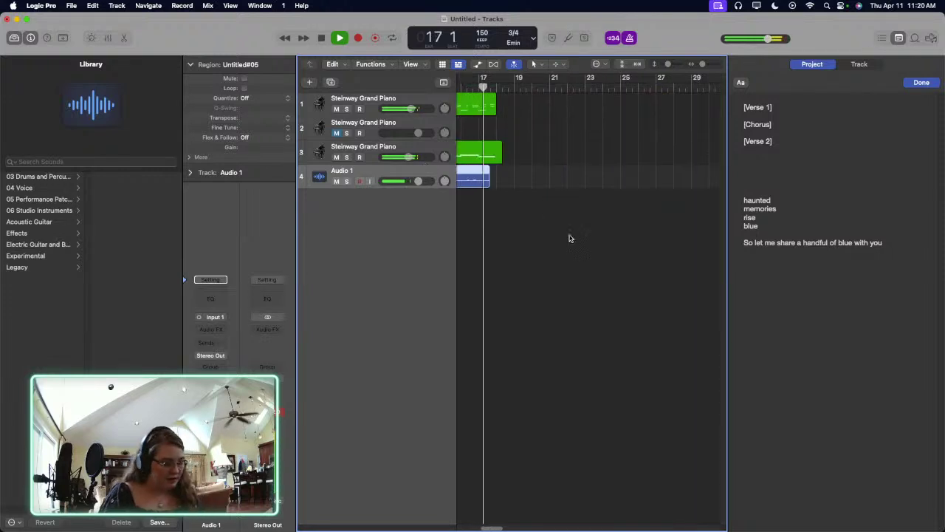
{"action": "key", "text": "space"}
Step: Apply the Natural Vocal patch from the 04 Voice category to the Audio 1 track
{"action": "left_click", "coordinate": [45, 234]}
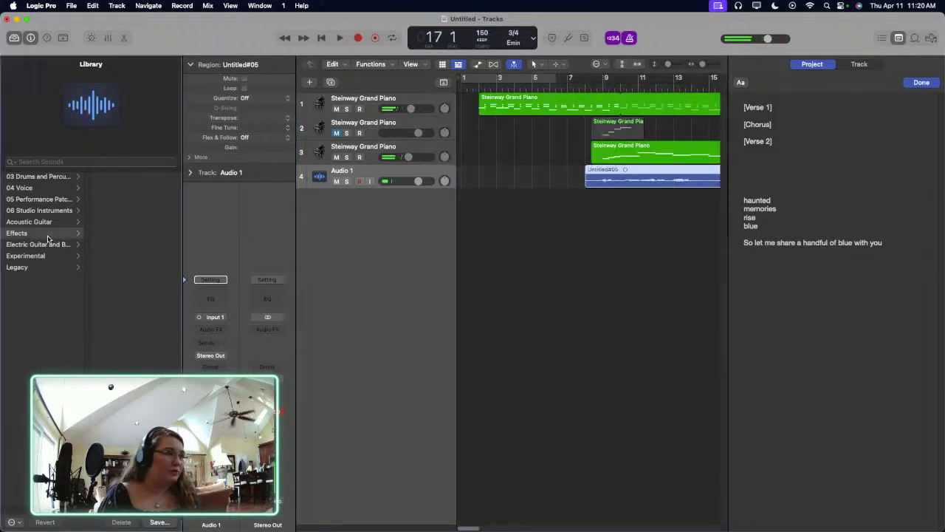
{"action": "left_click", "coordinate": [43, 189]}
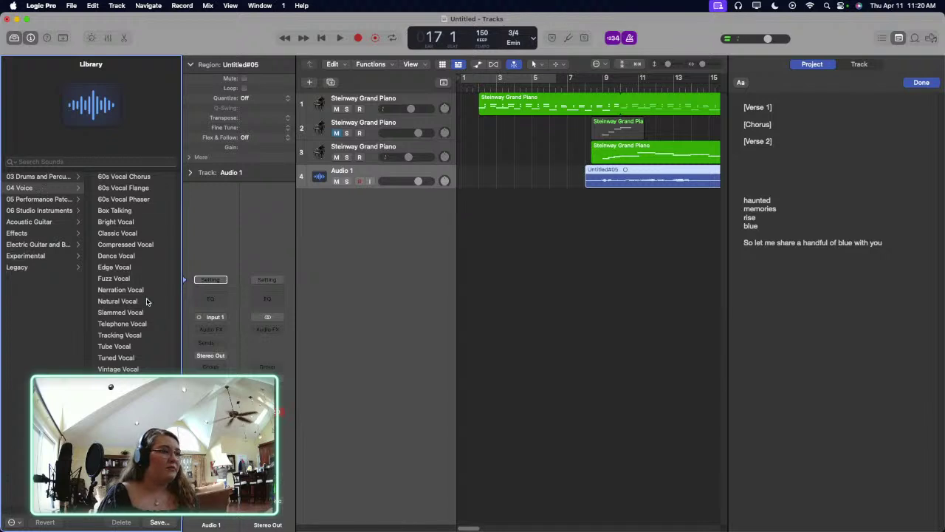
{"action": "left_click", "coordinate": [140, 303]}
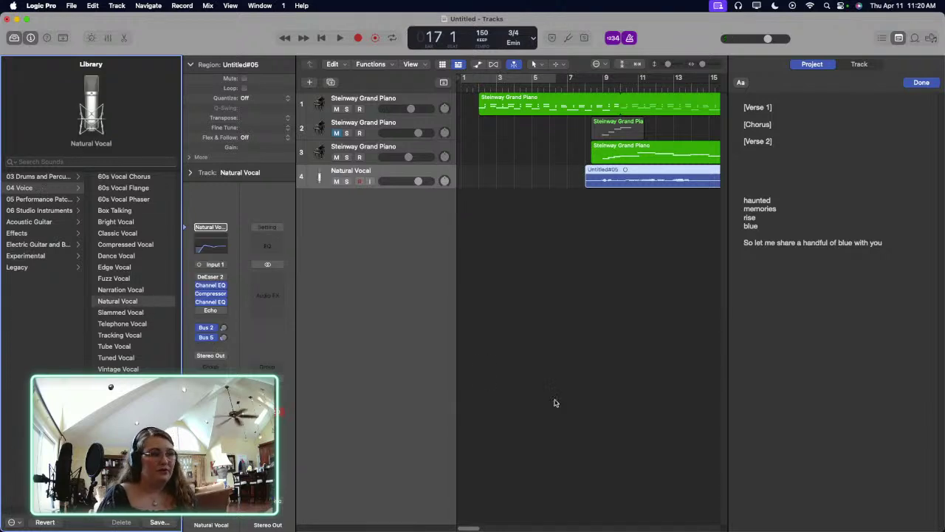
Step: Play the arrangement from about bar 8 to bar 17 while raising the Natural Vocal track's volume to slightly above +2.3 dB
{"action": "left_click", "coordinate": [588, 79]}
{"action": "key", "text": "space"}
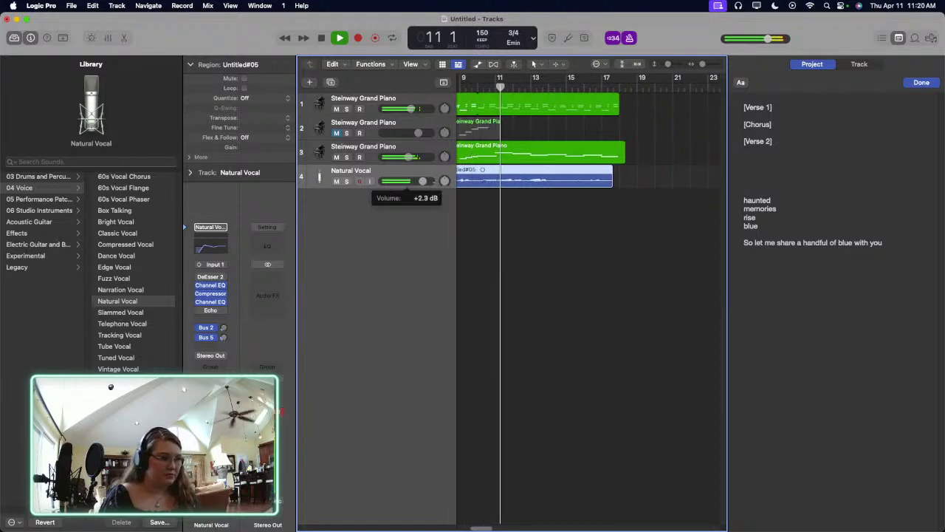
{"action": "scroll", "coordinate": [565, 281], "scroll_direction": "left", "scroll_amount": 5}
{"action": "scroll", "coordinate": [564, 281], "scroll_direction": "left", "scroll_amount": 2}
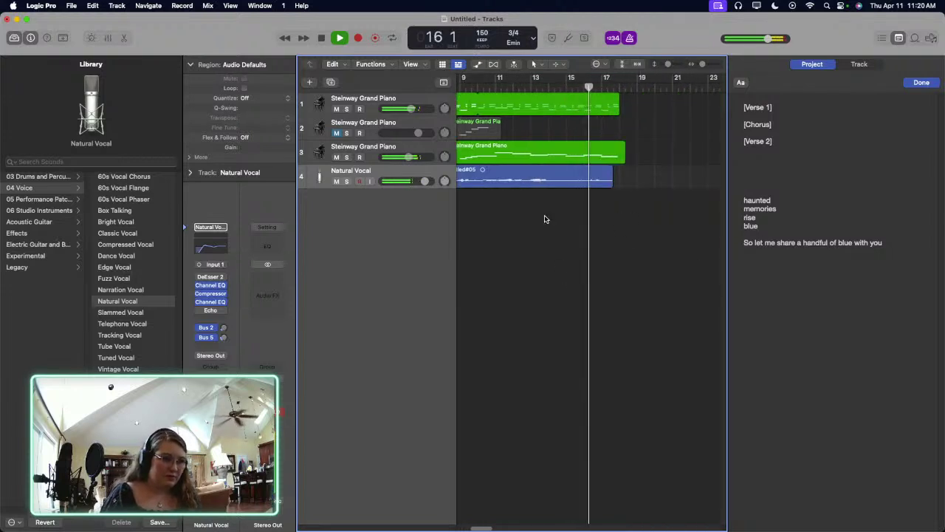
{"action": "key", "text": "space"}
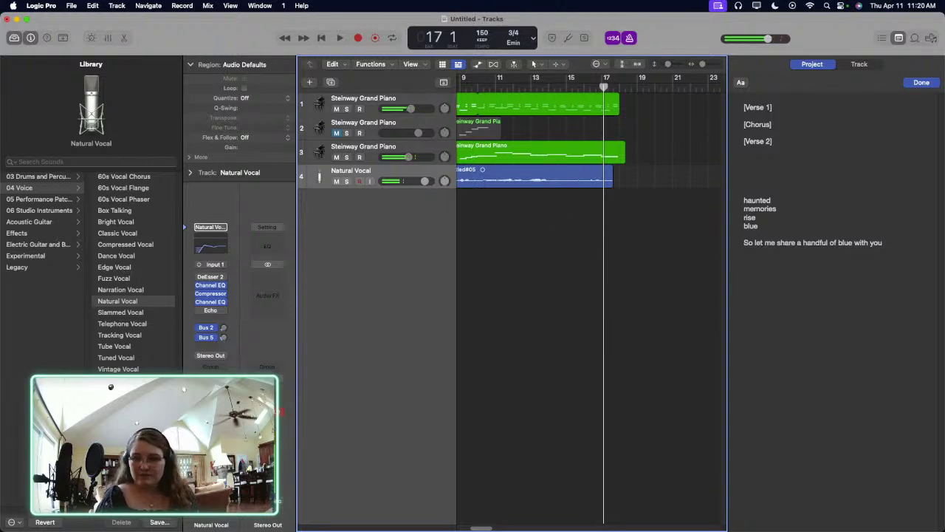
Step: Move the playhead back to bar 8 beat 2, near the start of the vocal region
{"action": "scroll", "coordinate": [694, 309], "scroll_direction": "left", "scroll_amount": 1}
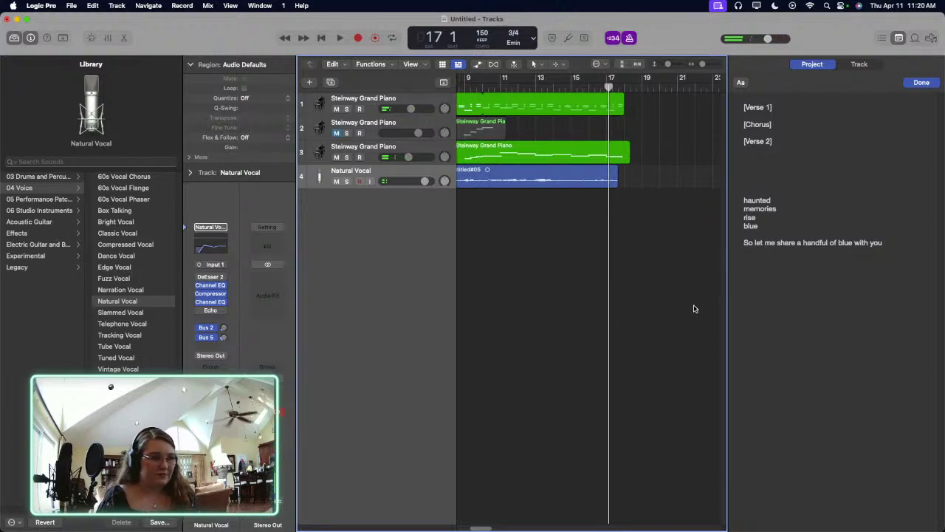
{"action": "scroll", "coordinate": [694, 308], "scroll_direction": "left", "scroll_amount": 3}
{"action": "left_click", "coordinate": [919, 258]}
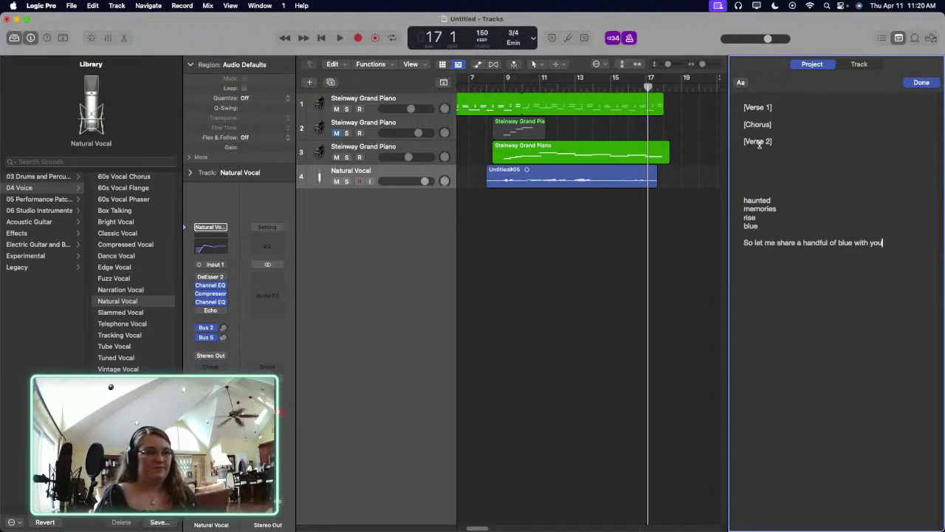
{"action": "scroll", "coordinate": [669, 185], "scroll_direction": "left", "scroll_amount": 6}
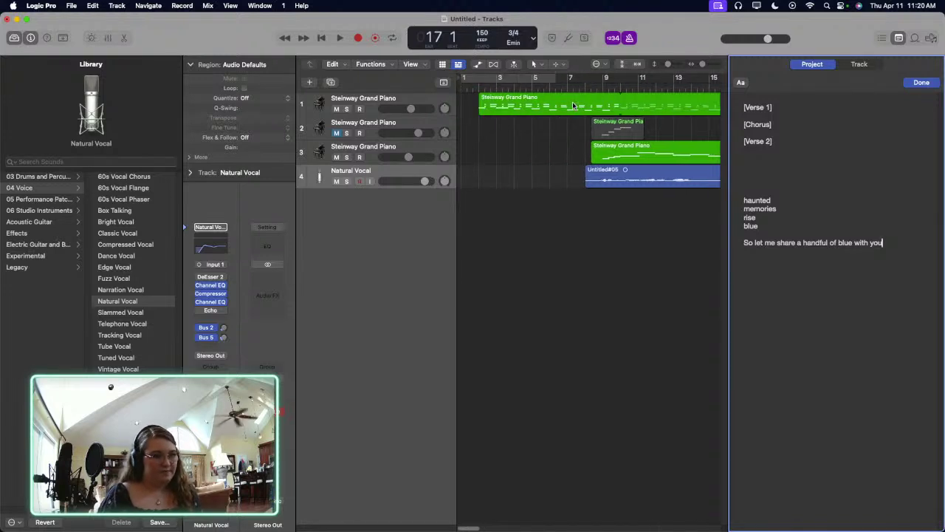
{"action": "left_click", "coordinate": [595, 88]}
{"action": "left_click", "coordinate": [889, 244]}
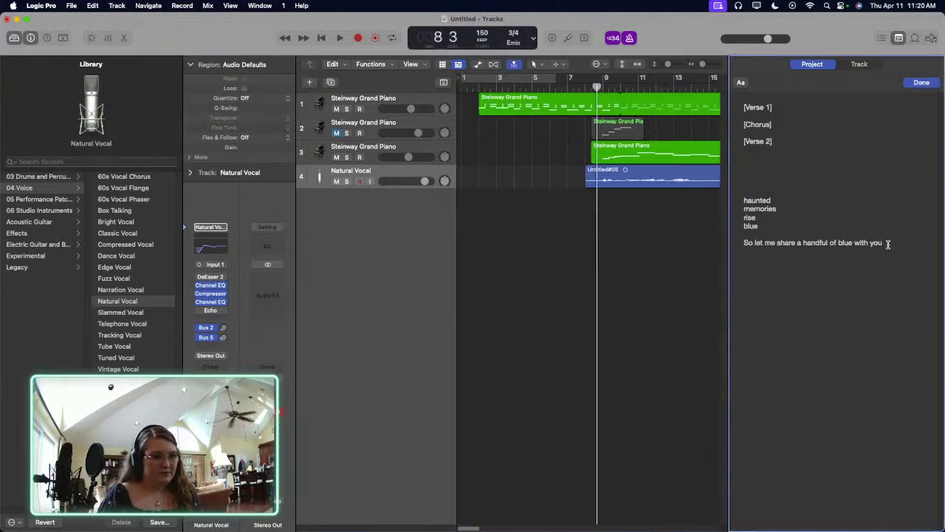
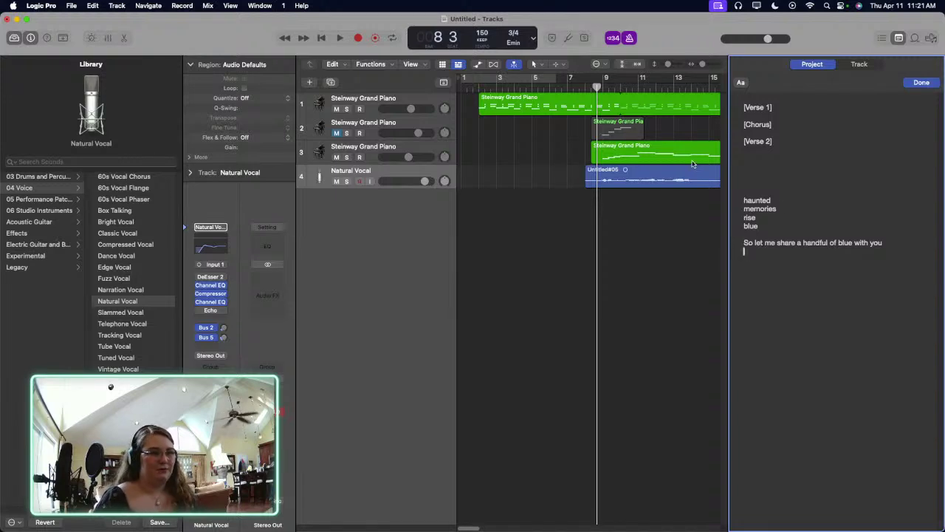
{"action": "left_click", "coordinate": [590, 88]}
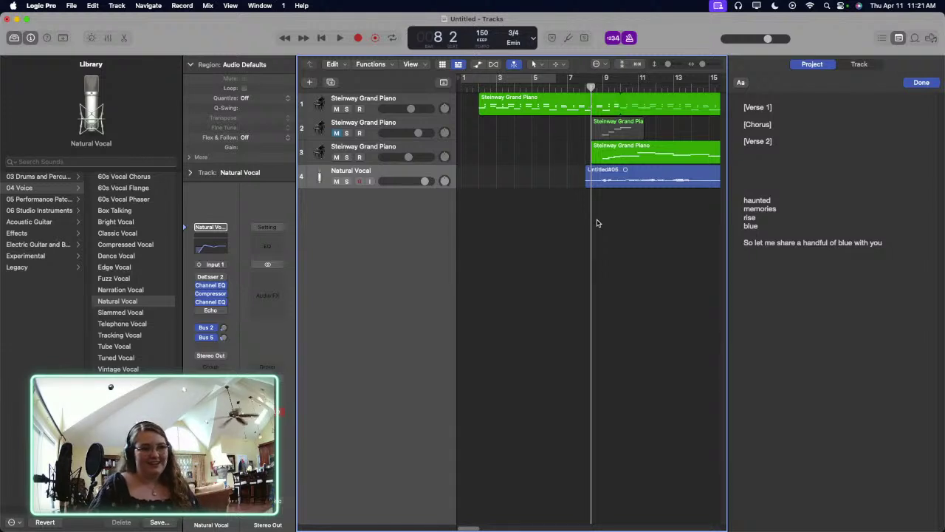
{"action": "scroll", "coordinate": [591, 325], "scroll_direction": "right", "scroll_amount": 5}
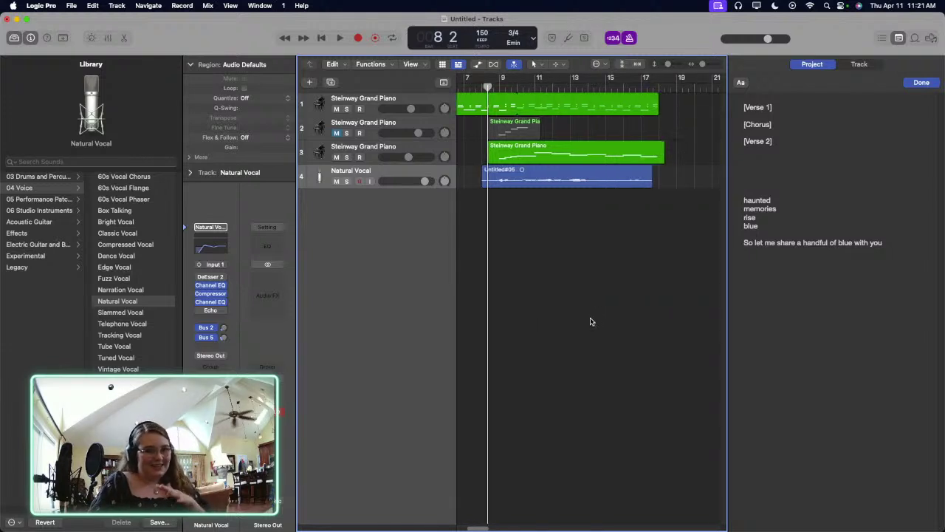
Step: Move the playhead back to about bar 7 and play the arrangement through the vocal region to bar 16
{"action": "key", "text": "space"}
{"action": "key", "text": "space"}
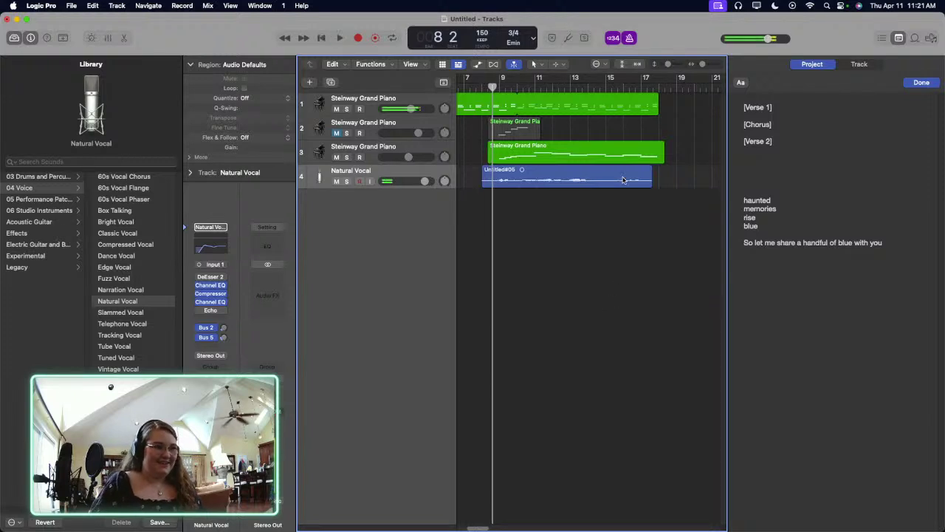
{"action": "scroll", "coordinate": [691, 235], "scroll_direction": "left", "scroll_amount": 5}
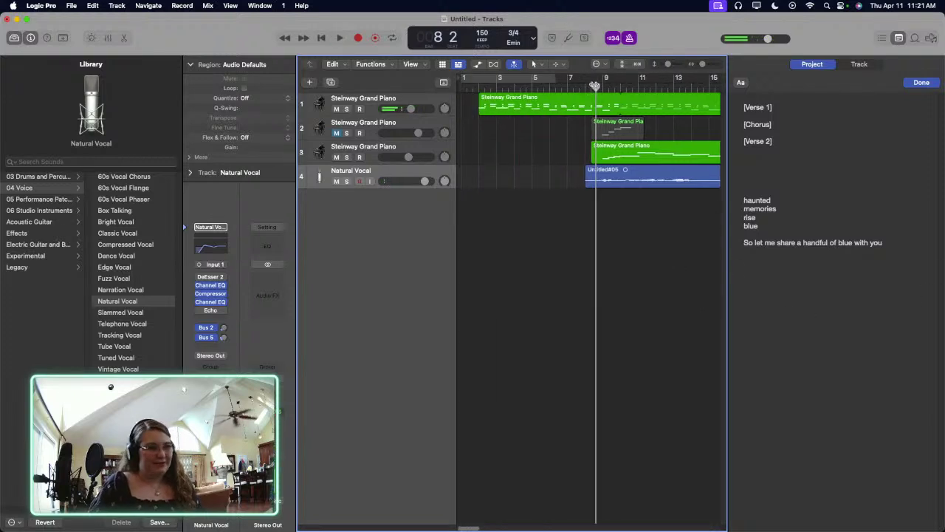
{"action": "left_click_drag", "start_coordinate": [596, 86], "coordinate": [573, 87]}
{"action": "key", "text": "space"}
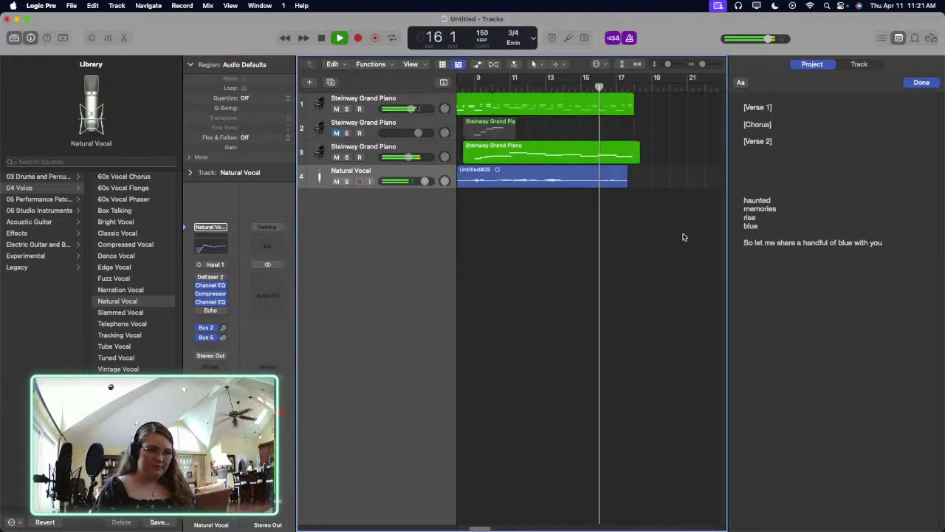
{"action": "key", "text": "space"}
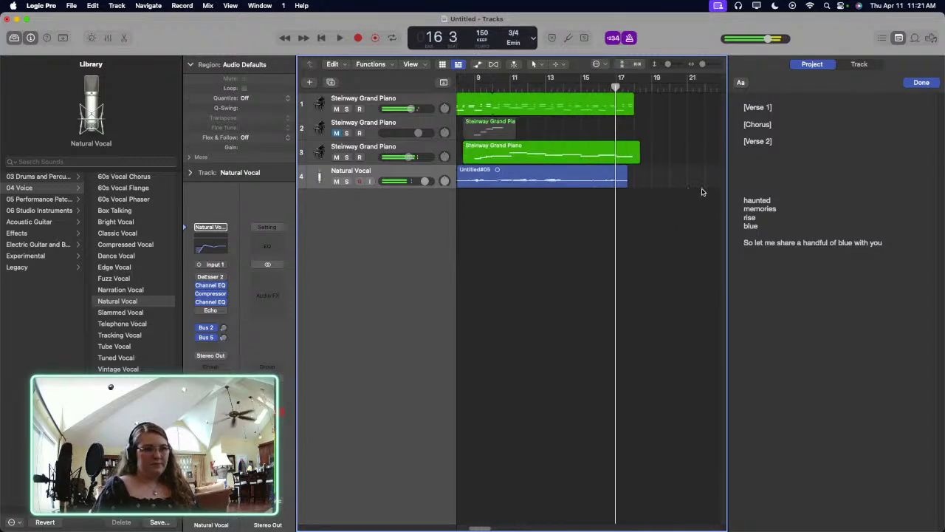
Step: Add the line "Just set aside some time to enjoy the view" below the existing lyric line in the project notes
{"action": "left_click", "coordinate": [884, 245]}
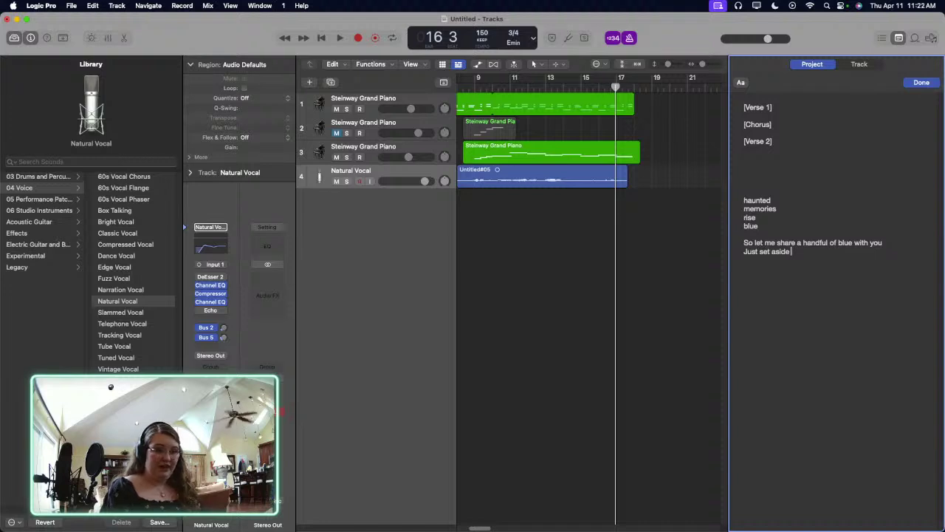
{"action": "type", "text": "some tume"}
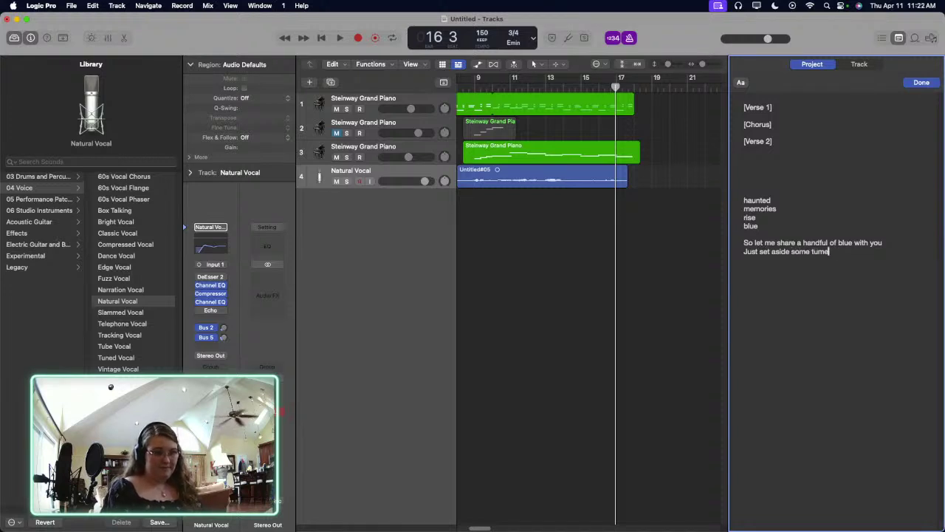
{"action": "key", "text": "BackSpace"}
{"action": "key", "text": "BackSpace"}
{"action": "key", "text": "BackSpace"}
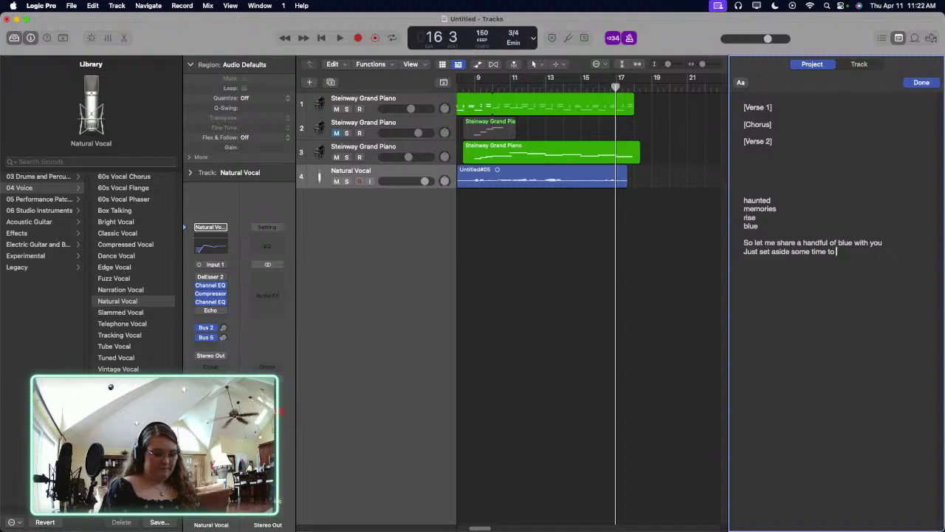
{"action": "type", "text": "y the view"}
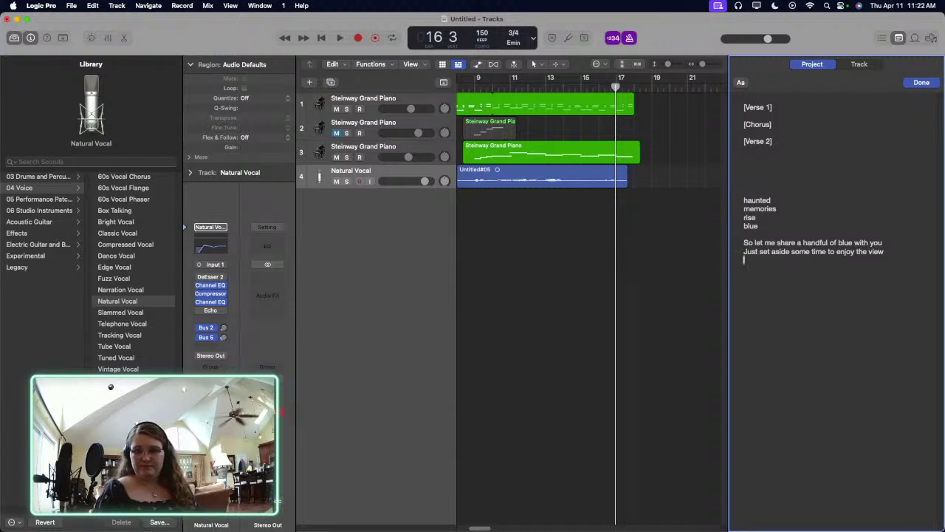
Step: Delete the recorded vocal region from the Natural Vocal track
{"action": "left_click", "coordinate": [686, 296]}
{"action": "scroll", "coordinate": [680, 285], "scroll_direction": "left", "scroll_amount": 5}
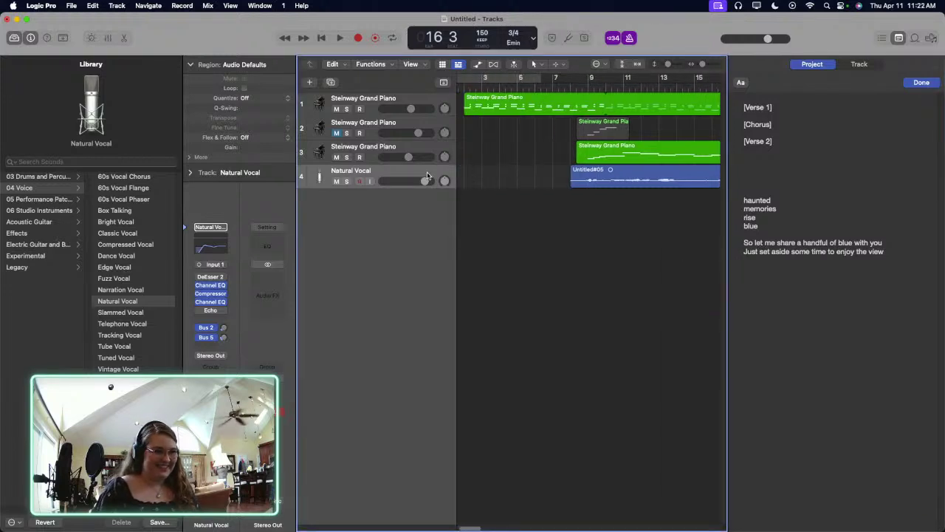
{"action": "left_click", "coordinate": [605, 180]}
{"action": "key", "text": "Delete"}
{"action": "key", "text": "Return"}
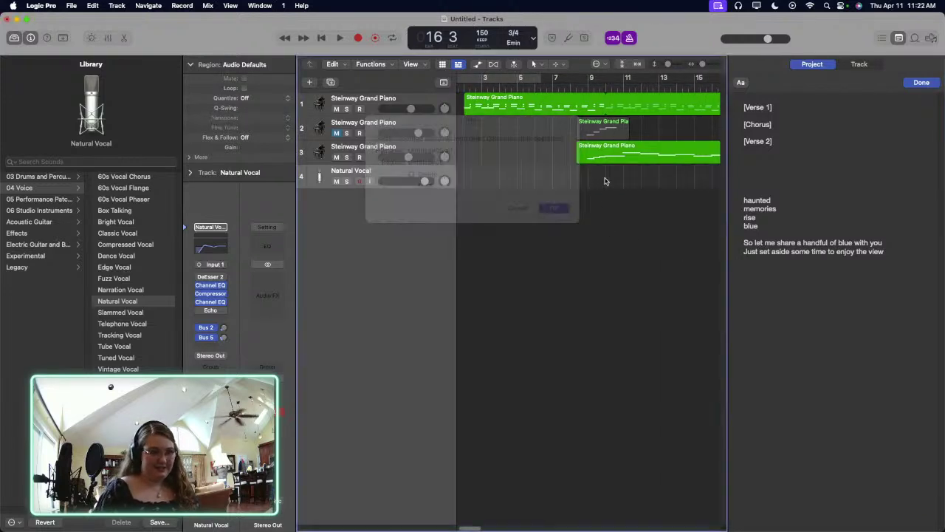
Step: Try recording a new vocal take on the Natural Vocal track from about bar 8, discarding each attempt
{"action": "left_click", "coordinate": [576, 88]}
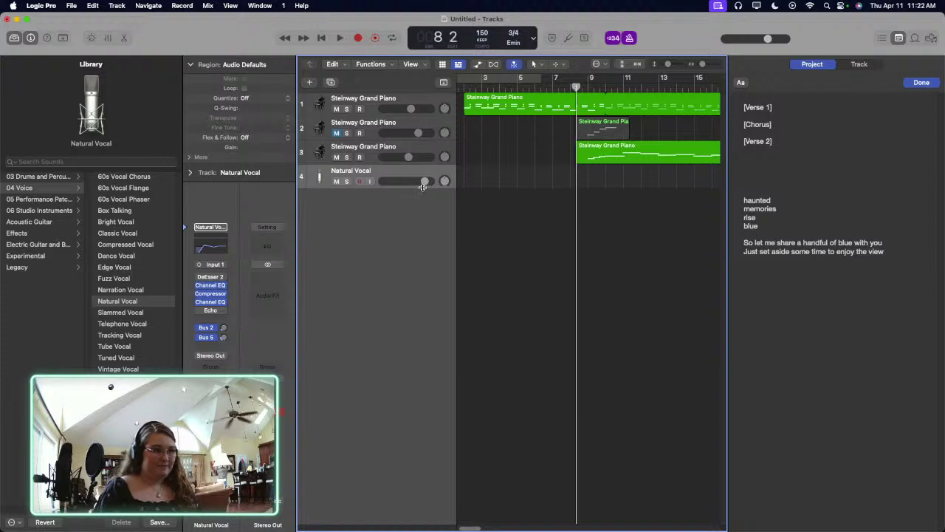
{"action": "key", "text": "r"}
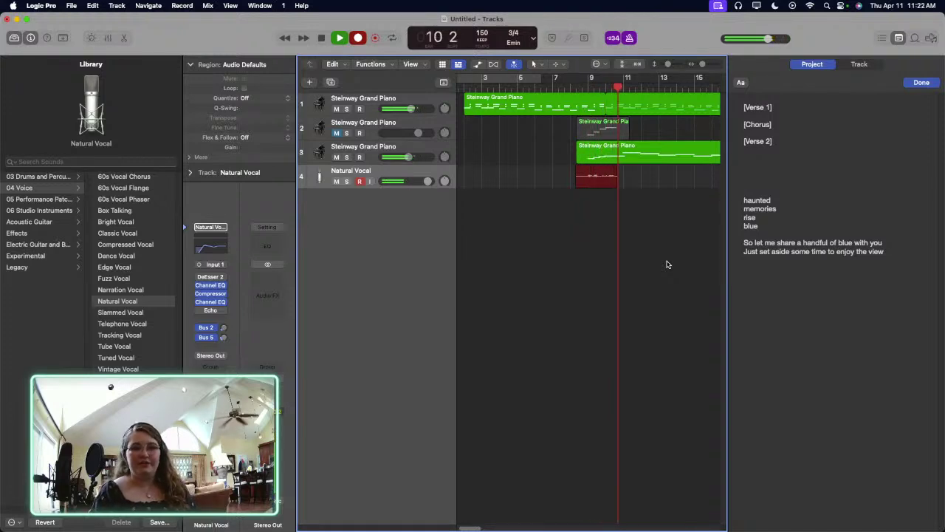
{"action": "key", "text": "space"}
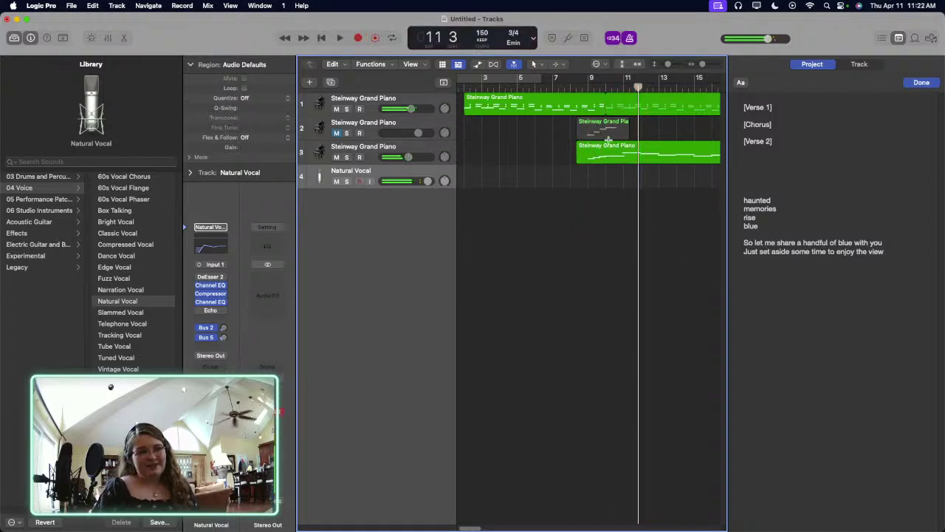
{"action": "left_click", "coordinate": [583, 77]}
{"action": "key", "text": "r"}
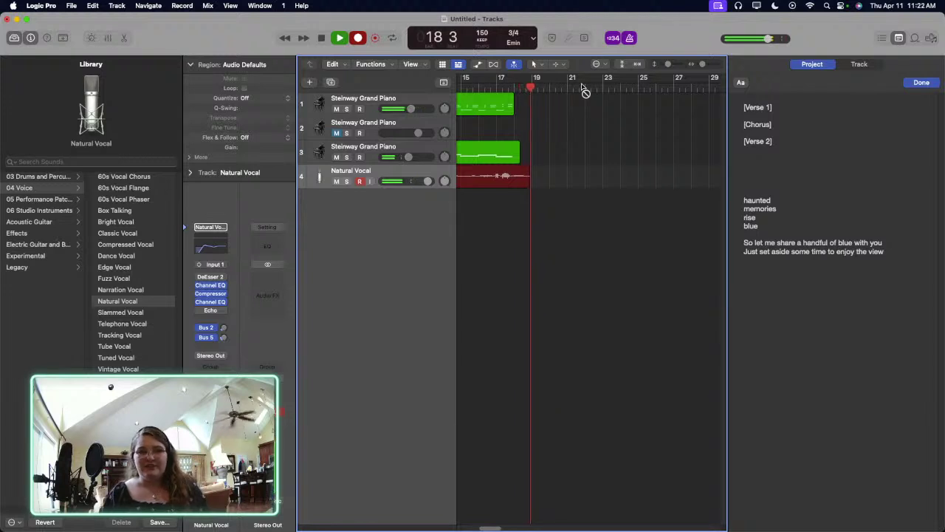
{"action": "key", "text": "space"}
{"action": "key", "text": "super+z"}
{"action": "scroll", "coordinate": [517, 259], "scroll_direction": "left", "scroll_amount": 3}
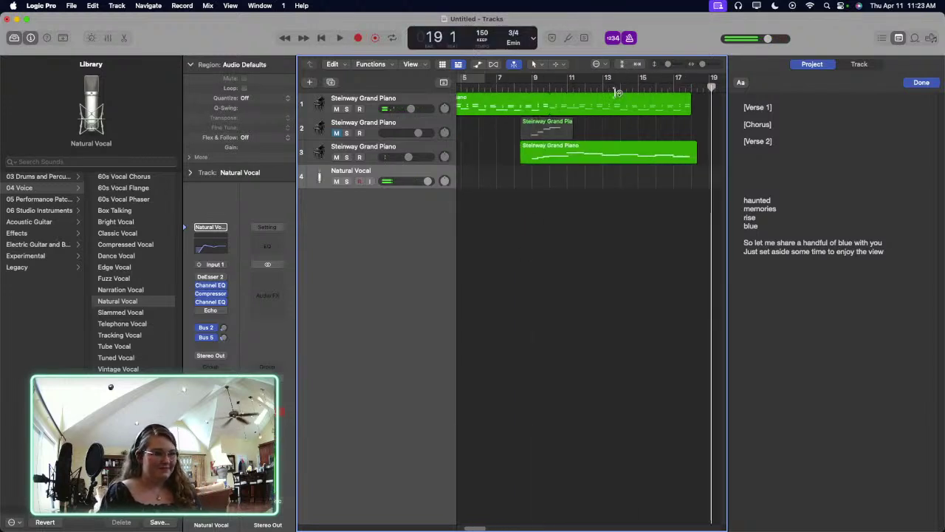
Step: Loop the first track's piano region past bar 21 and extend the start of the third track's region back one beat to bar 8
{"action": "left_click_drag", "start_coordinate": [578, 95], "coordinate": [608, 117]}
{"action": "scroll", "coordinate": [583, 158], "scroll_direction": "left", "scroll_amount": 4}
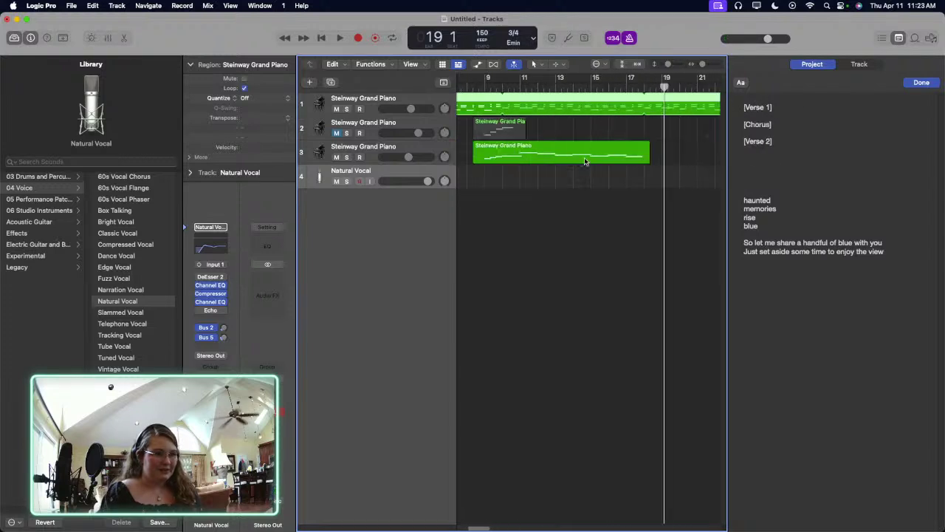
{"action": "left_click", "coordinate": [584, 157]}
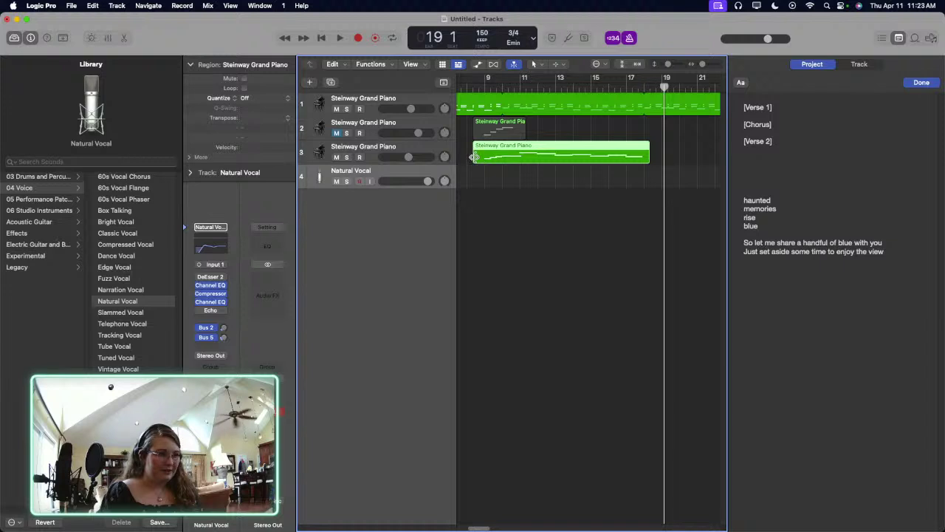
{"action": "left_click_drag", "start_coordinate": [480, 160], "coordinate": [474, 160]}
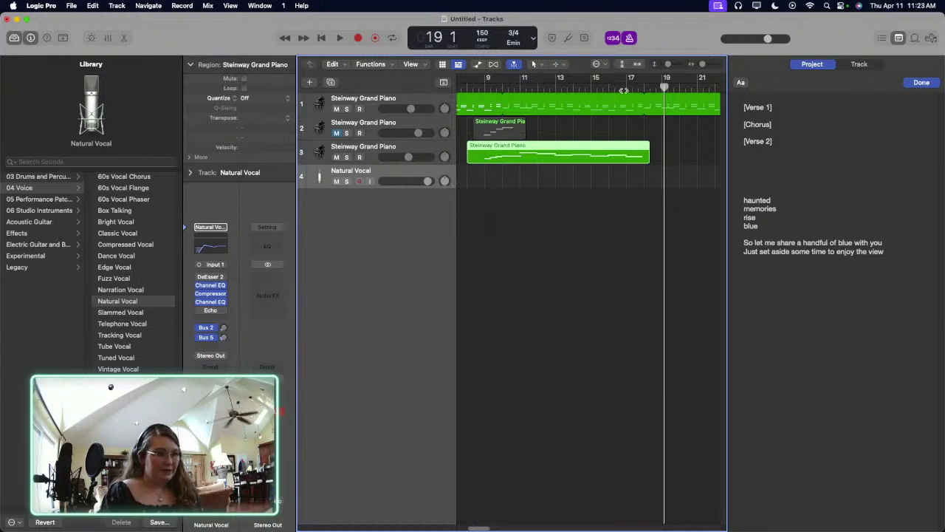
Step: Paste a copy of the third track's piano melody onto the second track at bar 17 and unmute that track
{"action": "left_click", "coordinate": [628, 86]}
{"action": "left_click", "coordinate": [443, 125]}
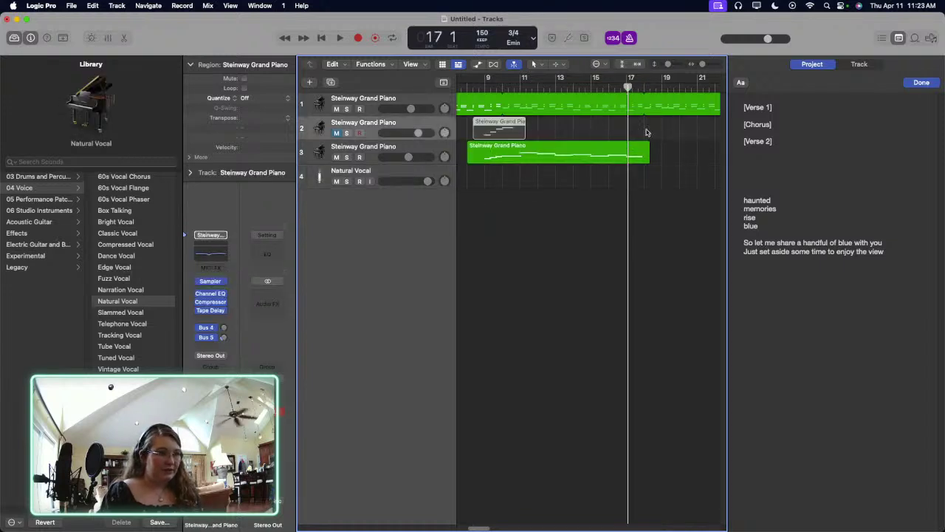
{"action": "scroll", "coordinate": [627, 209], "scroll_direction": "up", "scroll_amount": 5}
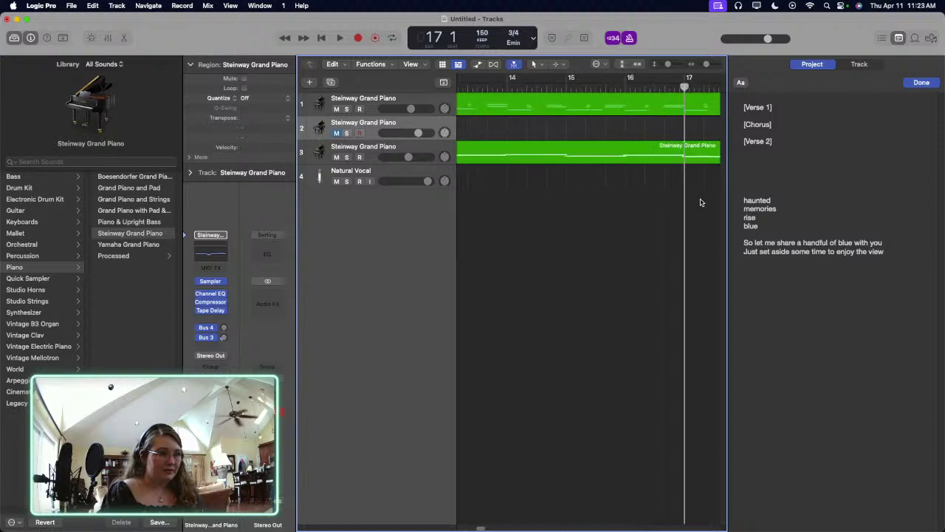
{"action": "scroll", "coordinate": [700, 201], "scroll_direction": "right", "scroll_amount": 3}
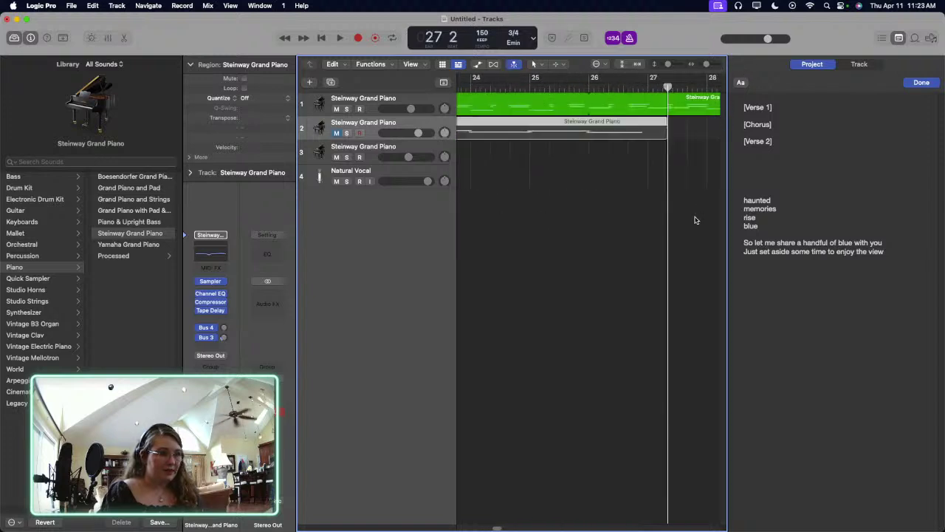
{"action": "left_click", "coordinate": [337, 132]}
Step: Delete the old short region on the second track and move the copied melody one bar earlier to bar 16
{"action": "scroll", "coordinate": [443, 133], "scroll_direction": "left", "scroll_amount": 6}
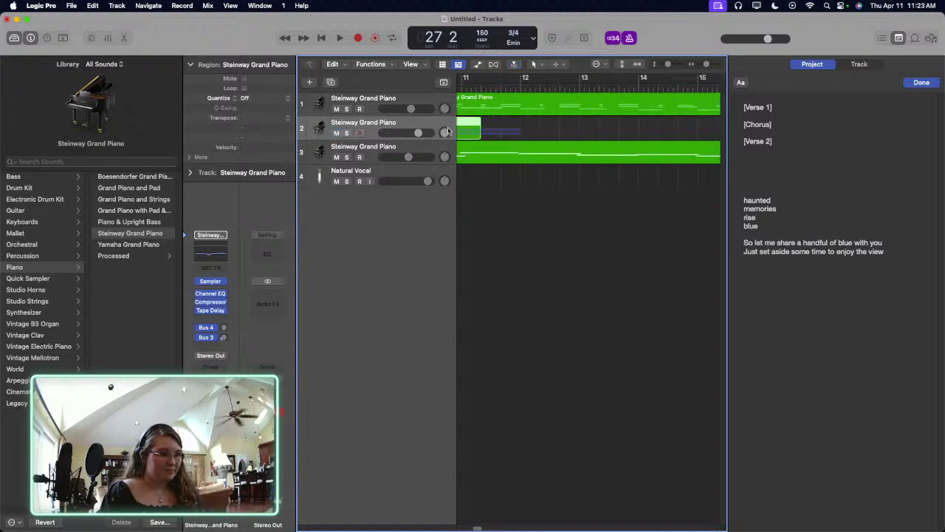
{"action": "scroll", "coordinate": [605, 221], "scroll_direction": "right", "scroll_amount": 4}
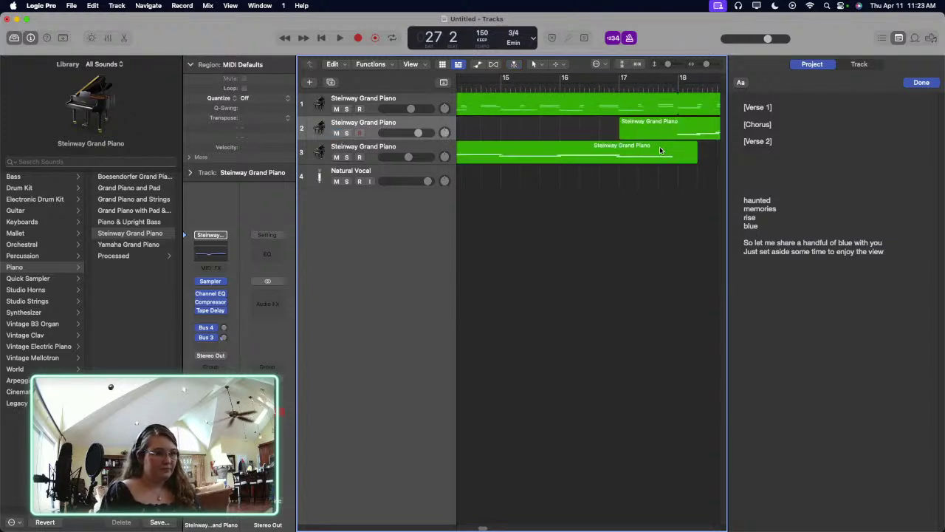
{"action": "left_click_drag", "start_coordinate": [684, 122], "coordinate": [625, 122]}
Step: Play from bar 15 into bar 17 to check the transition between the two melody regions
{"action": "left_click", "coordinate": [506, 83]}
{"action": "key", "text": "space"}
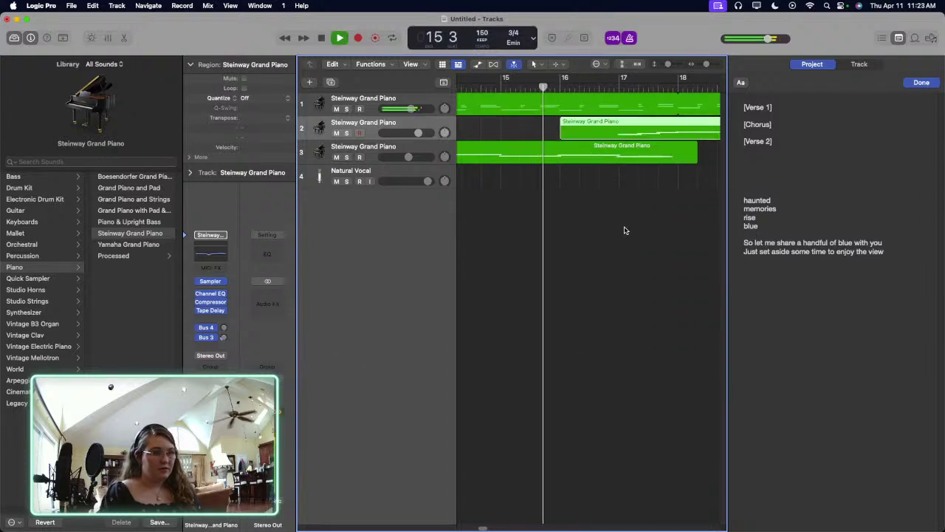
{"action": "scroll", "coordinate": [634, 222], "scroll_direction": "down", "scroll_amount": 5}
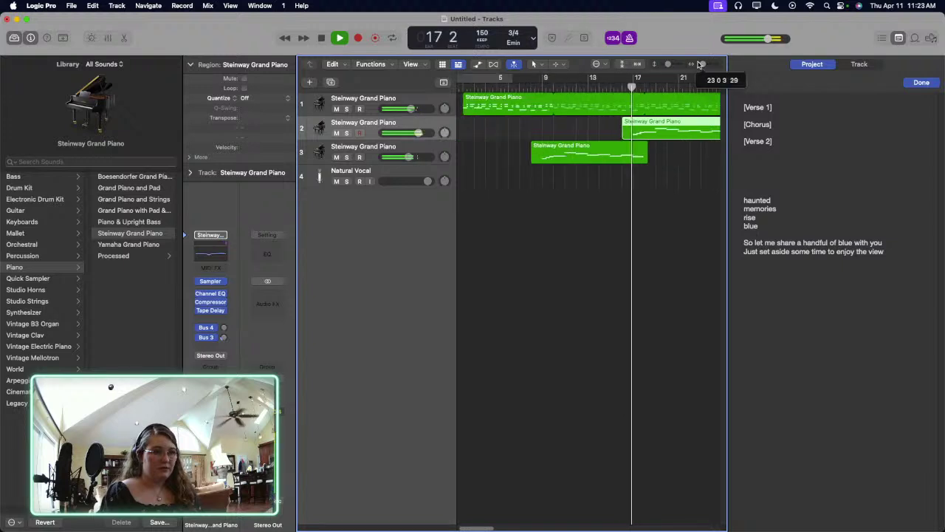
{"action": "left_click", "coordinate": [634, 212]}
{"action": "key", "text": "space"}
Step: Try recording a vocal take on the Natural Vocal track from about bar 7 to bar 22, undo it, and return to bar 8
{"action": "left_click", "coordinate": [521, 83]}
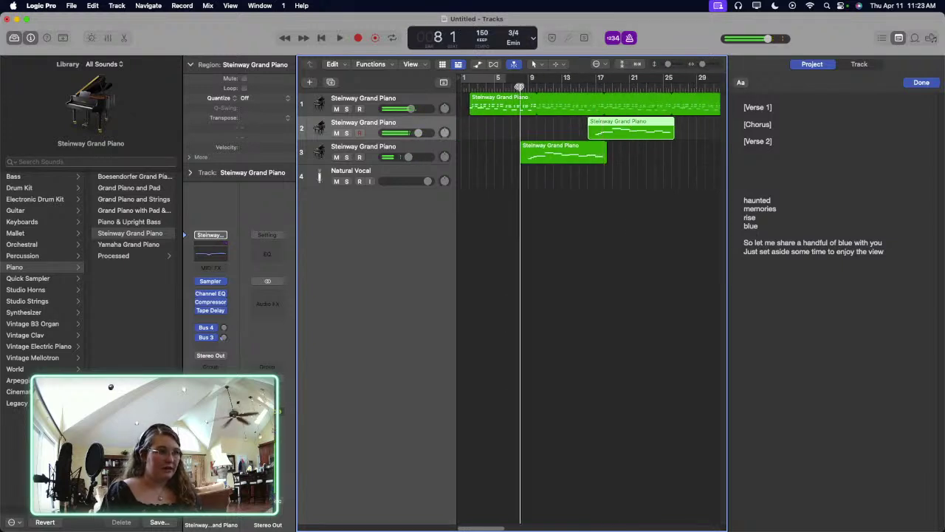
{"action": "left_click", "coordinate": [442, 171]}
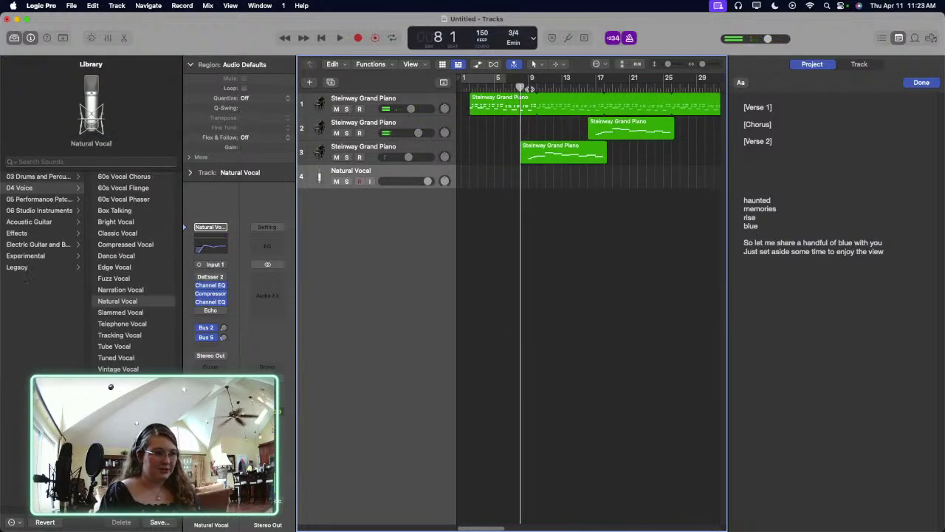
{"action": "left_click", "coordinate": [515, 84]}
{"action": "key", "text": "r"}
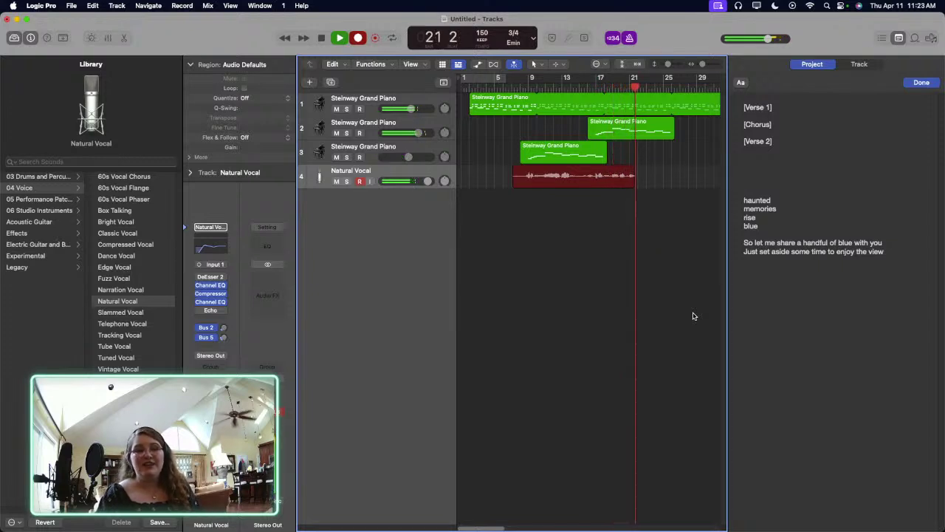
{"action": "key", "text": "space"}
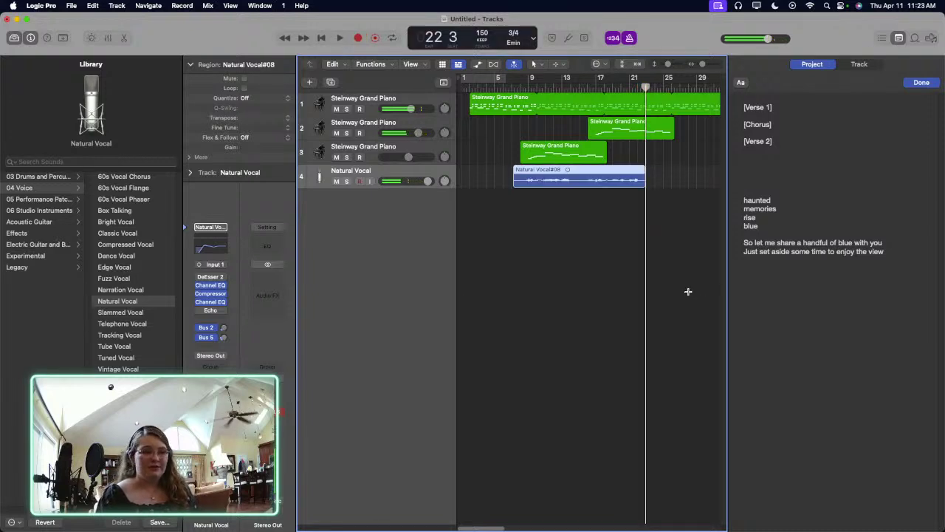
{"action": "key", "text": "super+z"}
{"action": "left_click", "coordinate": [521, 88]}
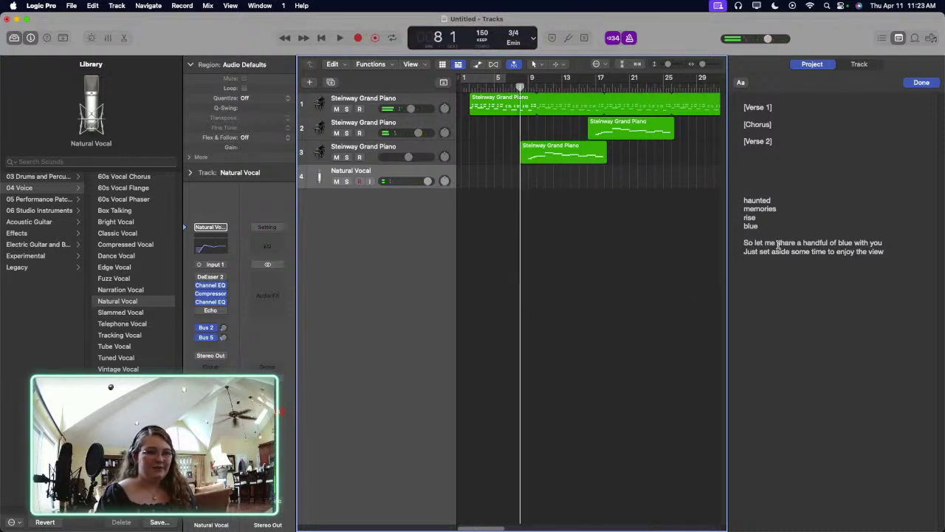
Step: Insert five blank lines between the two lyric lines in the project notes and put the cursor below the first lyric line
{"action": "double_click", "coordinate": [780, 252]}
{"action": "triple_click", "coordinate": [780, 251]}
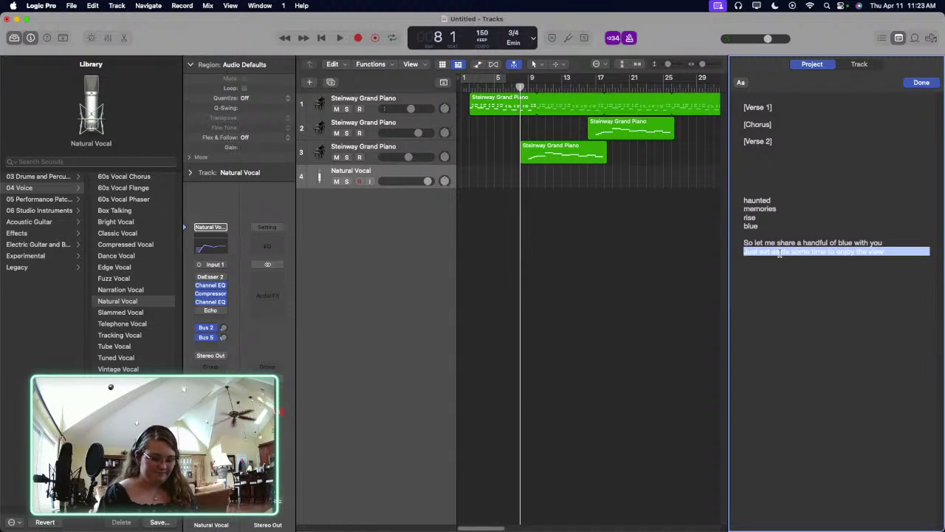
{"action": "left_click", "coordinate": [780, 252]}
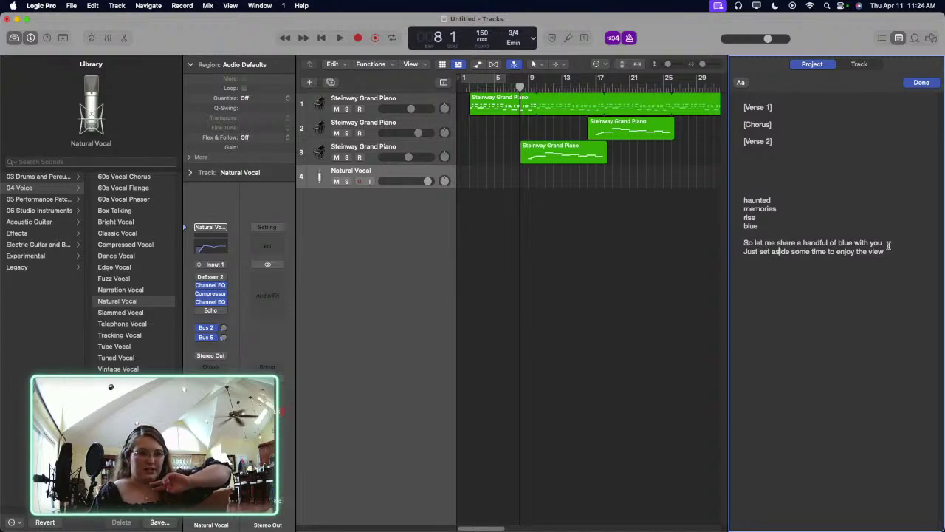
{"action": "key", "text": "Return"}
{"action": "key", "text": "Return"}
{"action": "key", "text": "Return"}
{"action": "key", "text": "Return"}
{"action": "key", "text": "Return"}
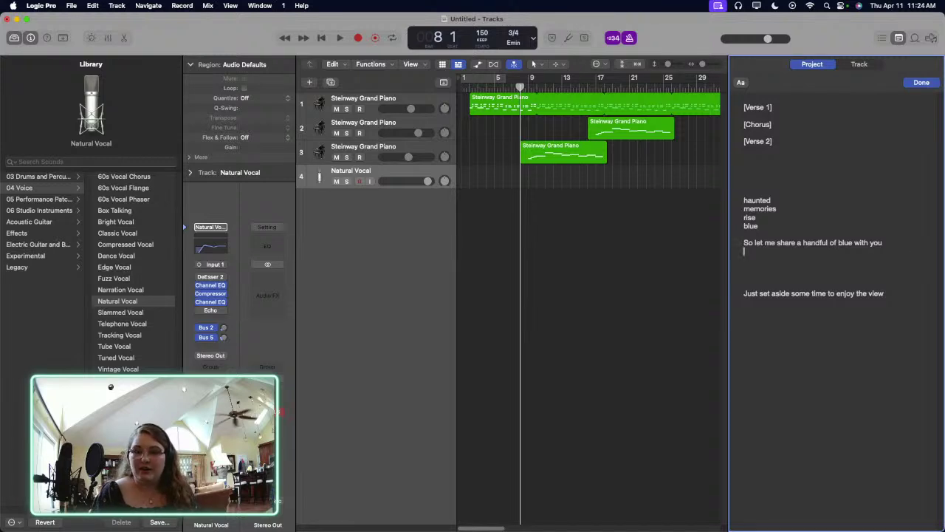
Step: Try recording a vocal take on the Natural Vocal track from late in bar 7 to about bar 17
{"action": "left_click", "coordinate": [521, 88]}
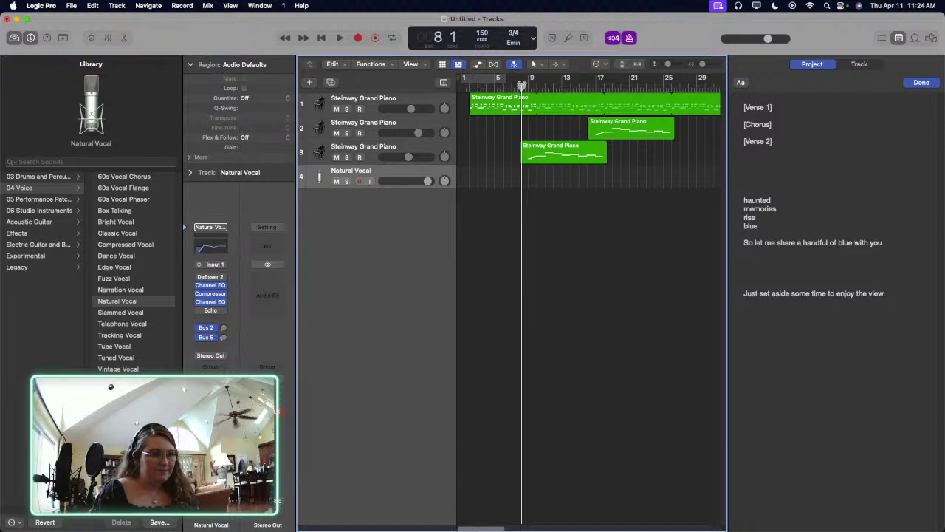
{"action": "key", "text": "r"}
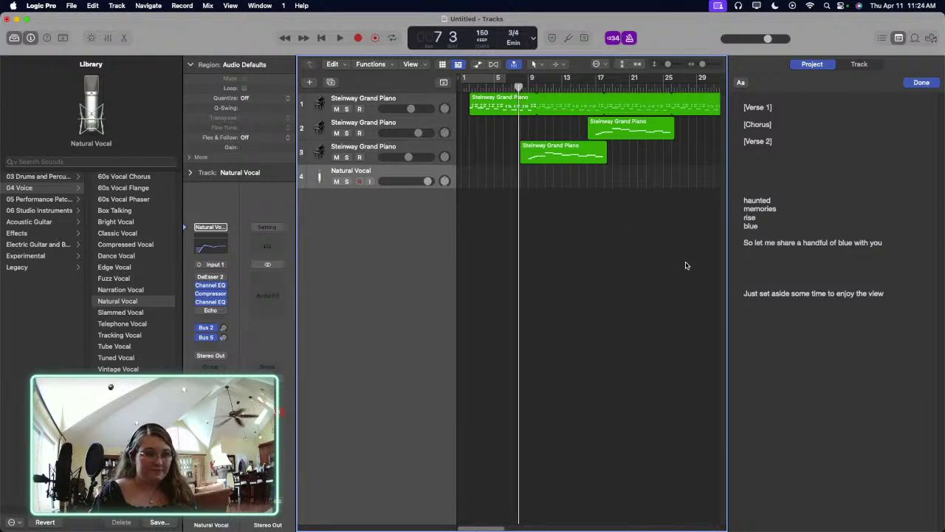
{"action": "left_click", "coordinate": [784, 254]}
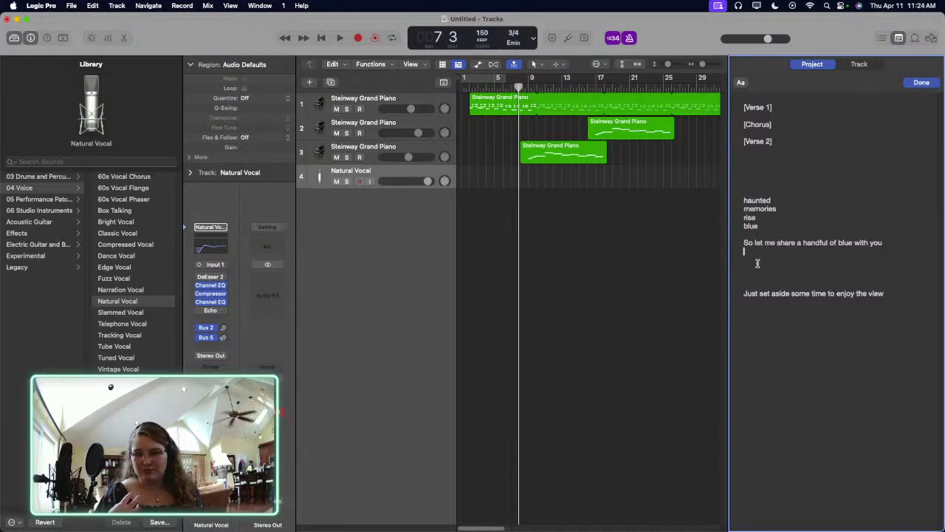
{"action": "key", "text": "ctrl+Up"}
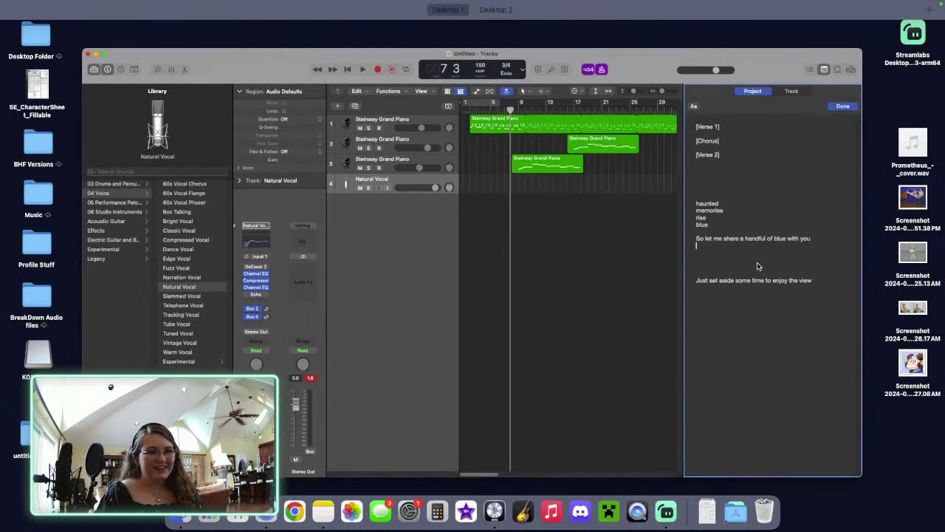
{"action": "left_click", "coordinate": [683, 291]}
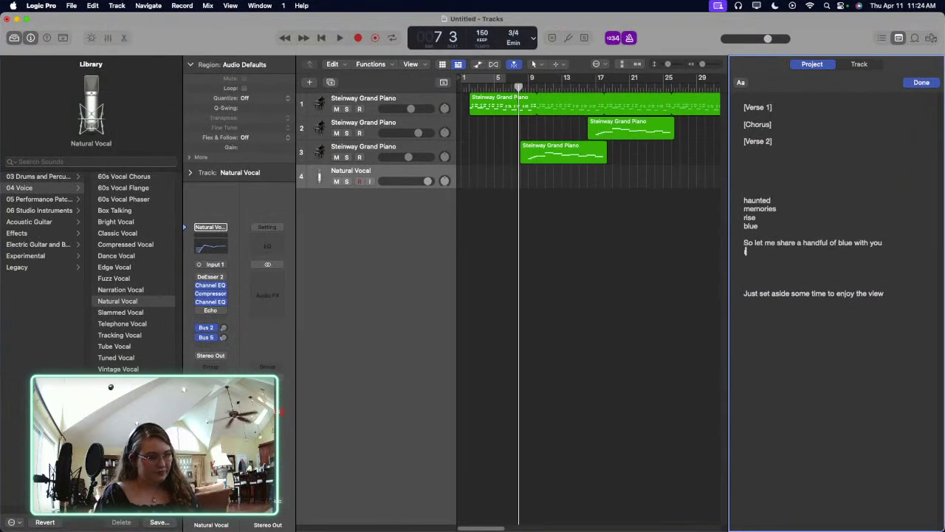
{"action": "key", "text": "r"}
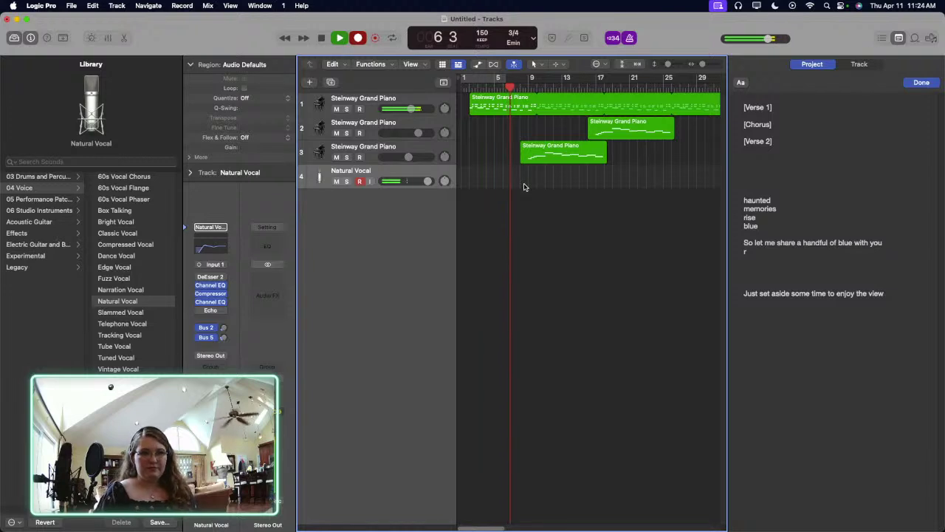
{"action": "left_click", "coordinate": [775, 250]}
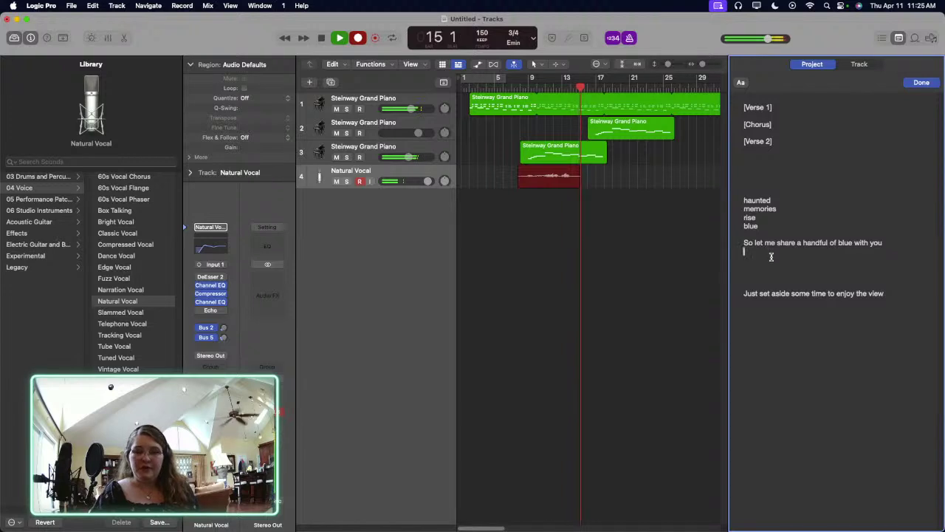
{"action": "left_click", "coordinate": [546, 204]}
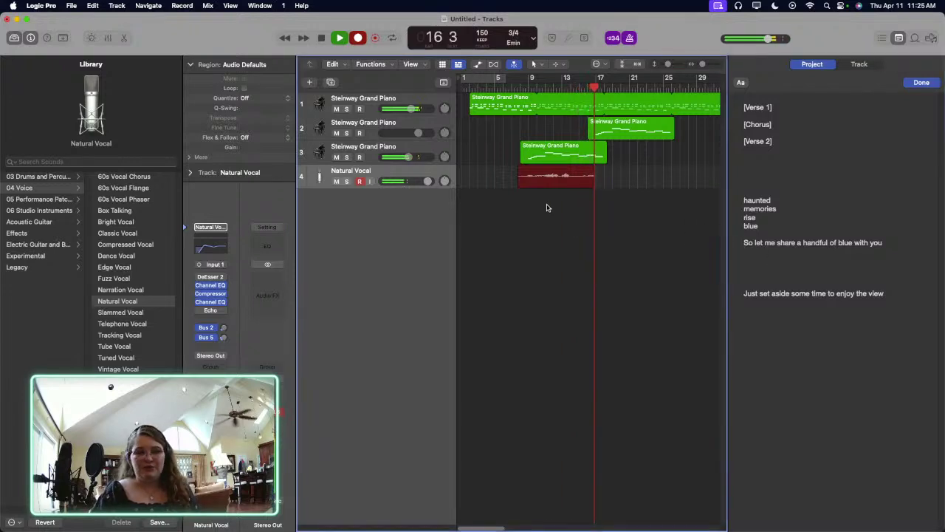
{"action": "key", "text": "space"}
Step: Write the lyric "Don't let the tears frighten you" directly below the first lyric line in the project notes
{"action": "left_click", "coordinate": [747, 258]}
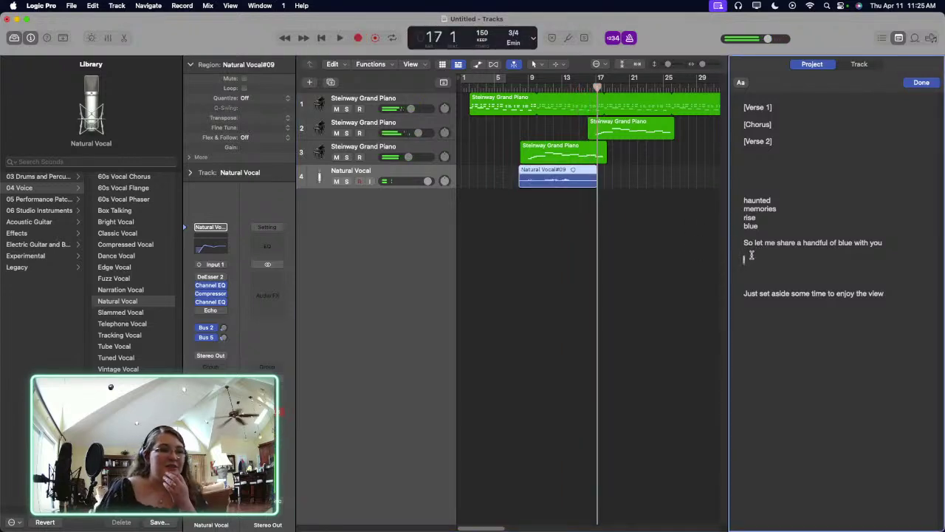
{"action": "triple_click", "coordinate": [754, 284]}
{"action": "triple_click", "coordinate": [754, 282]}
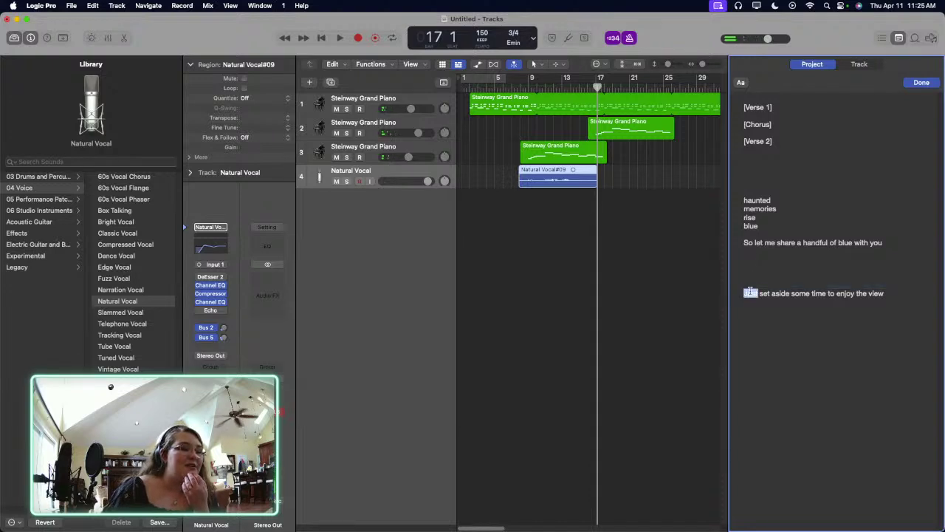
{"action": "left_click", "coordinate": [771, 251]}
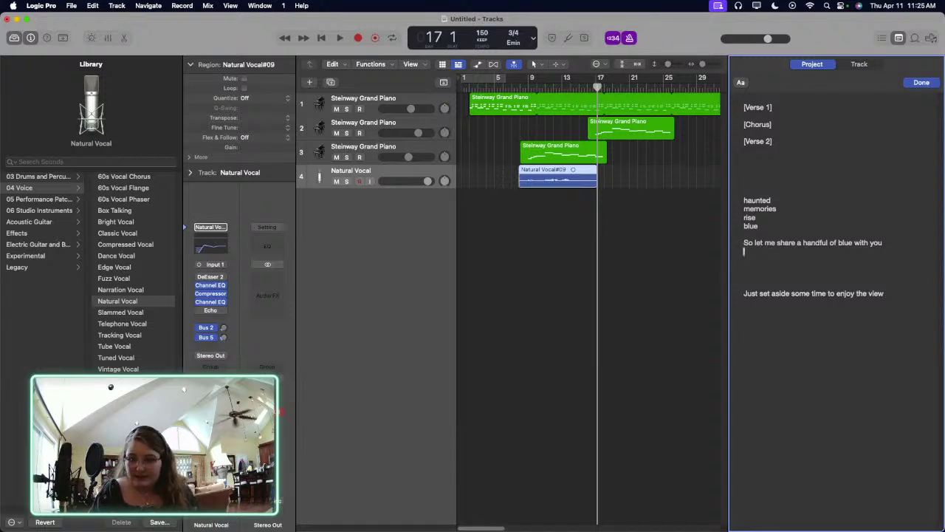
{"action": "left_click", "coordinate": [757, 256]}
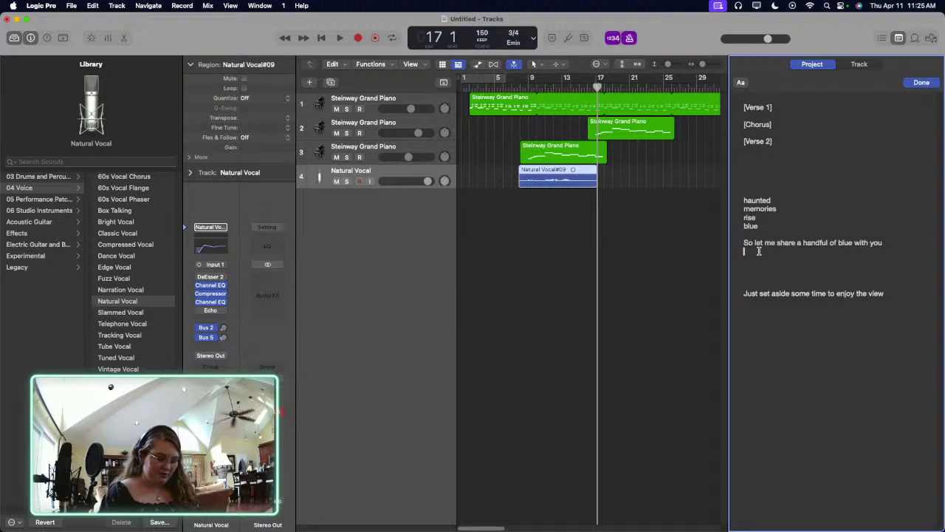
{"action": "type", "text": "Don't let the tears"}
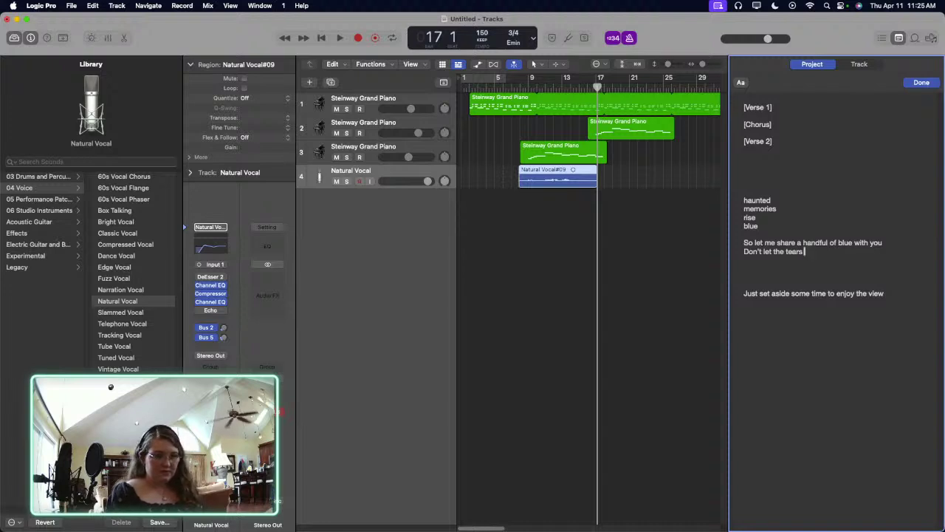
{"action": "type", "text": "ighten you"}
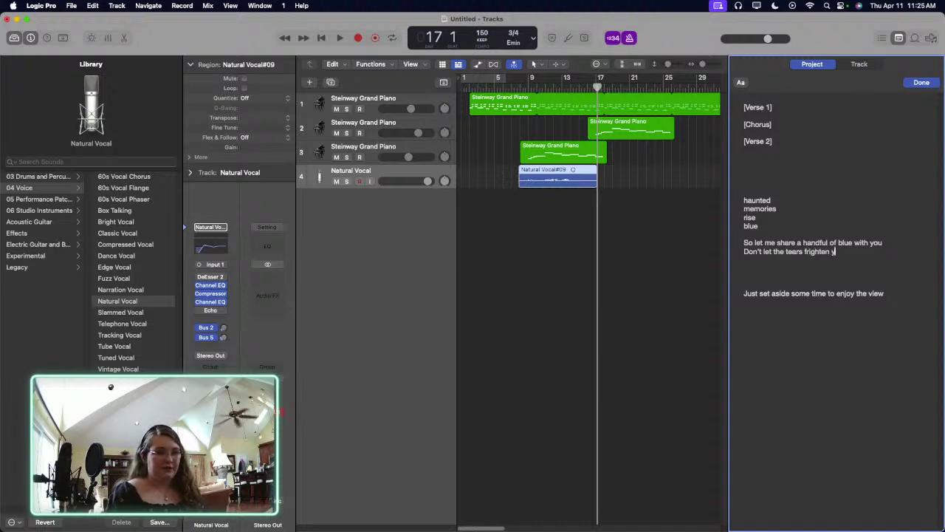
Step: Open a gap between "tears" and "frighten" in the second lyric line for extra words
{"action": "left_click", "coordinate": [803, 251]}
{"action": "type", "text": ","}
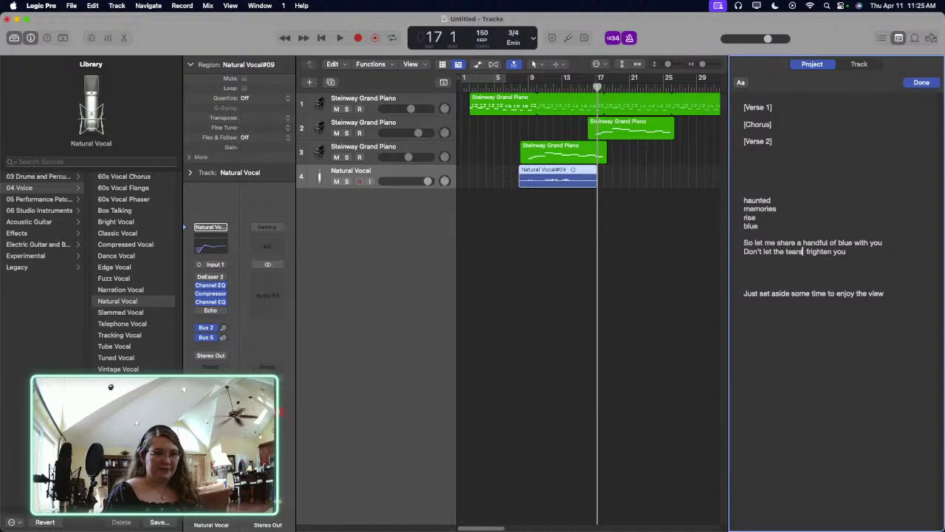
{"action": "type", "text": ","}
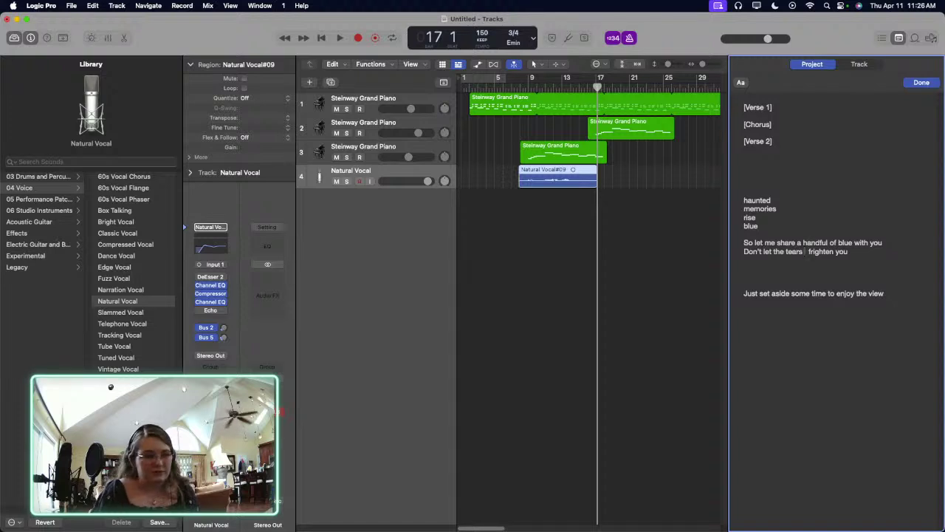
{"action": "left_click", "coordinate": [766, 235]}
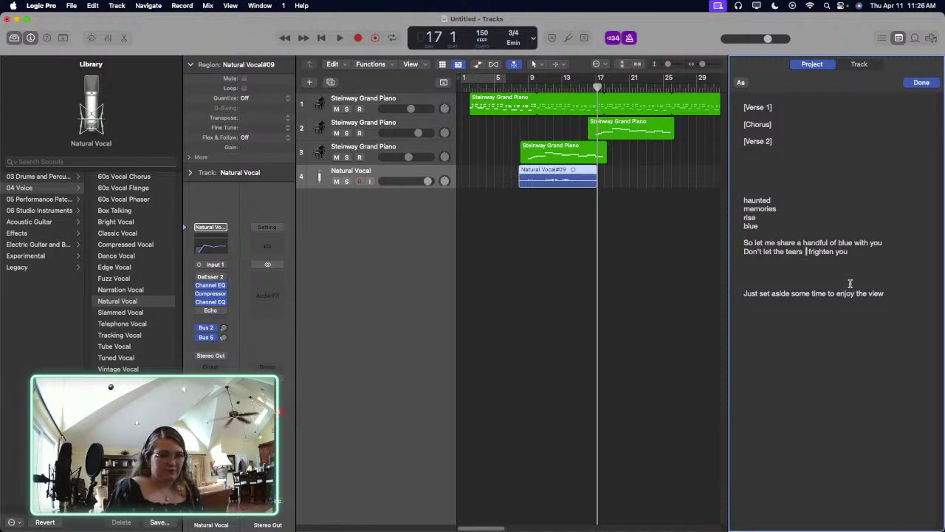
{"action": "key", "text": "BackSpace"}
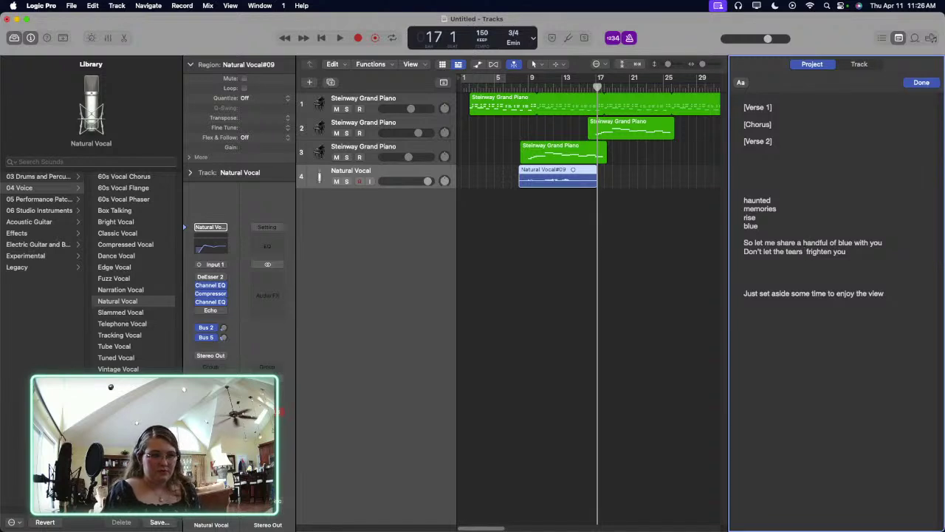
{"action": "key", "text": "BackSpace"}
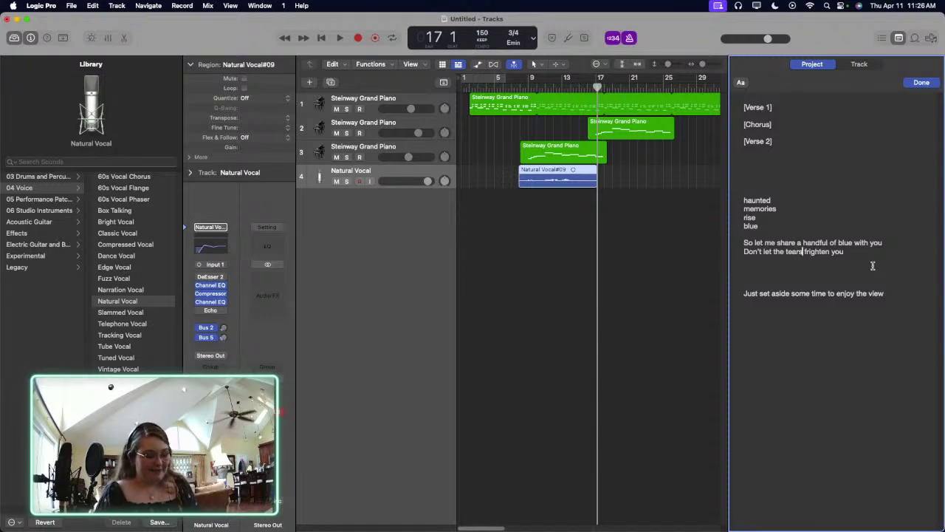
{"action": "key", "text": "BackSpace"}
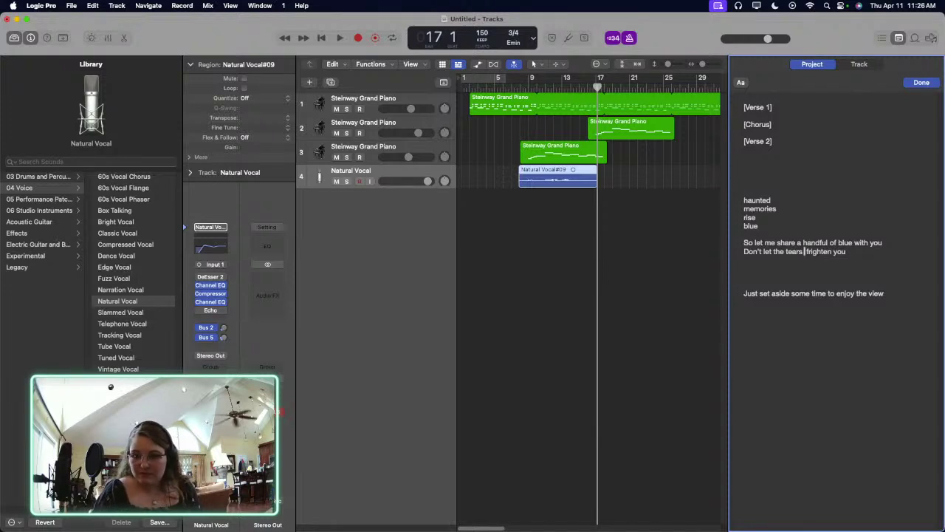
Step: Play the vocal take with the piano from about bar 15 to bar 17 and select the vocal region again
{"action": "left_click", "coordinate": [605, 197]}
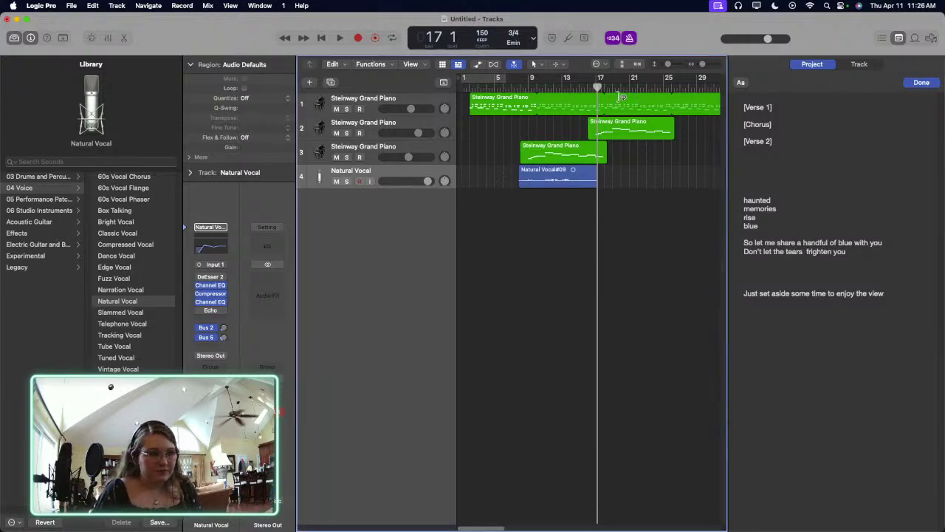
{"action": "key", "text": "comma"}
{"action": "key", "text": "comma"}
{"action": "key", "text": "space"}
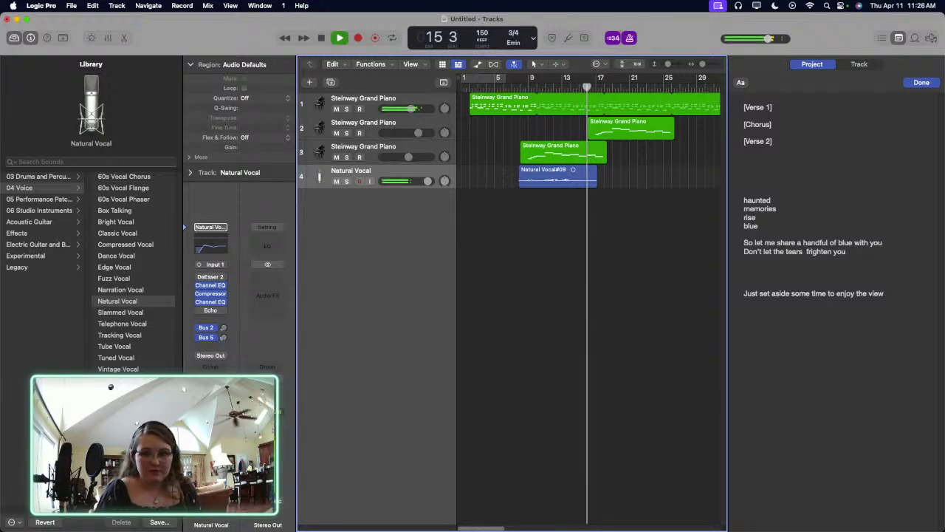
{"action": "key", "text": "space"}
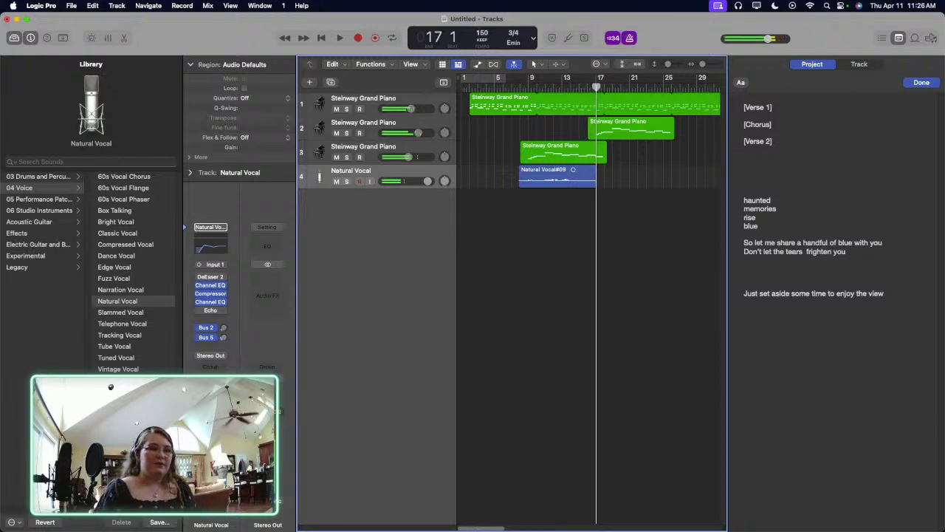
{"action": "left_click", "coordinate": [583, 181]}
{"action": "left_click", "coordinate": [653, 189]}
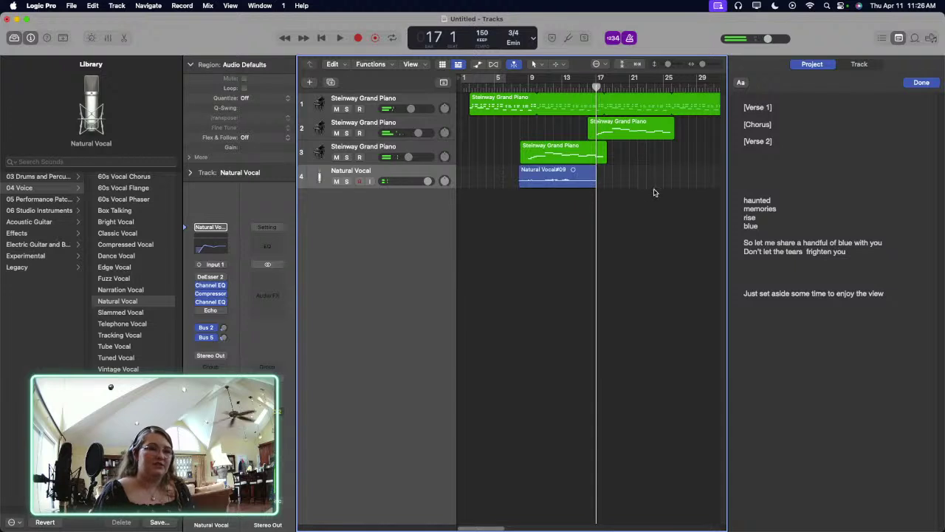
{"action": "left_click_drag", "start_coordinate": [655, 194], "coordinate": [587, 177]}
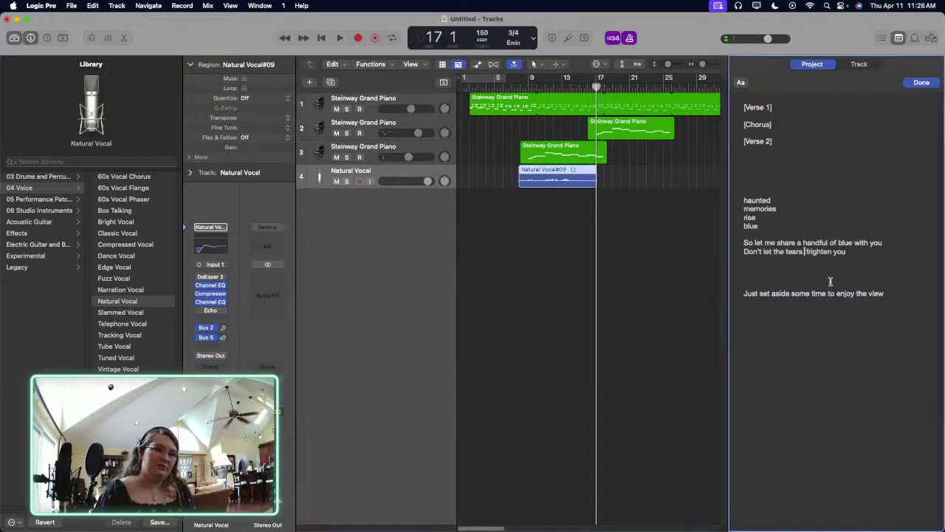
Step: Extend the second lyric line to read "Don't let the tears or the streaks frighten you"
{"action": "left_click", "coordinate": [805, 252]}
{"action": "type", "text": "or the"}
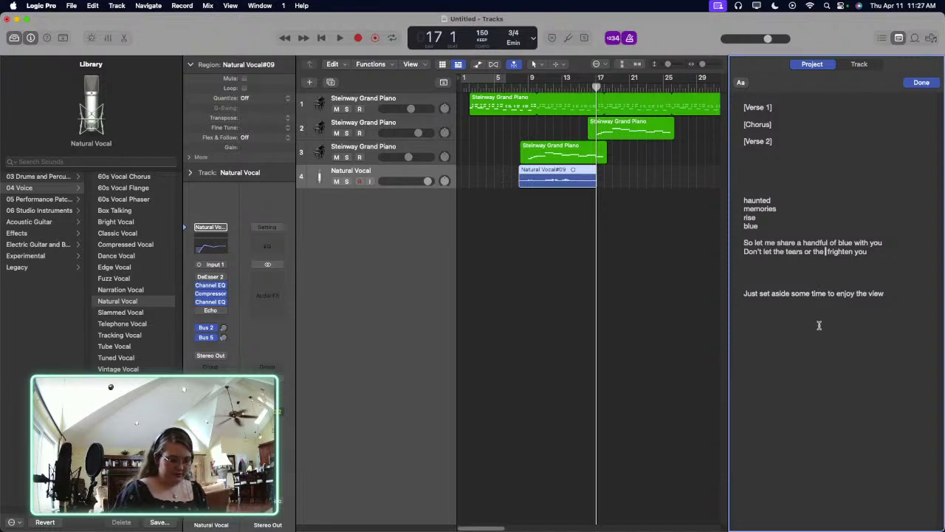
{"action": "type", "text": "SOMETHING"}
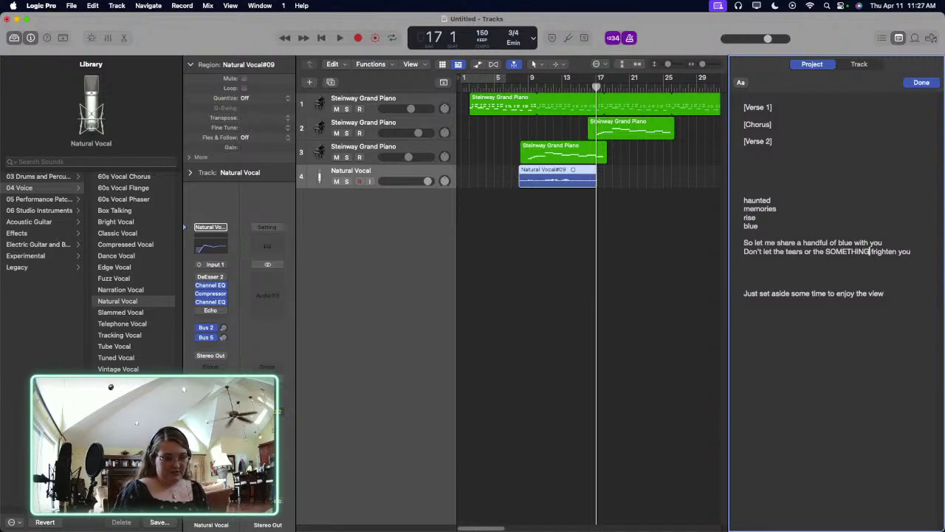
{"action": "double_click", "coordinate": [843, 251]}
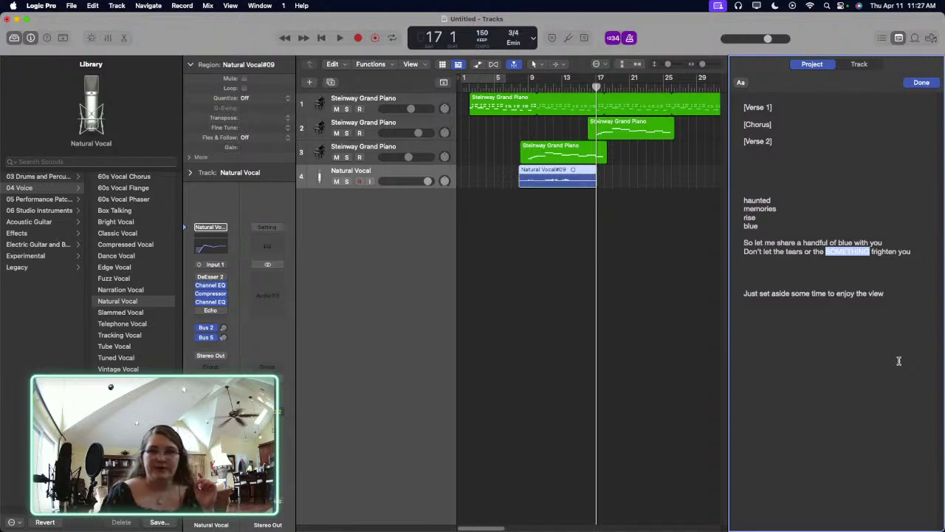
{"action": "type", "text": "streaks"}
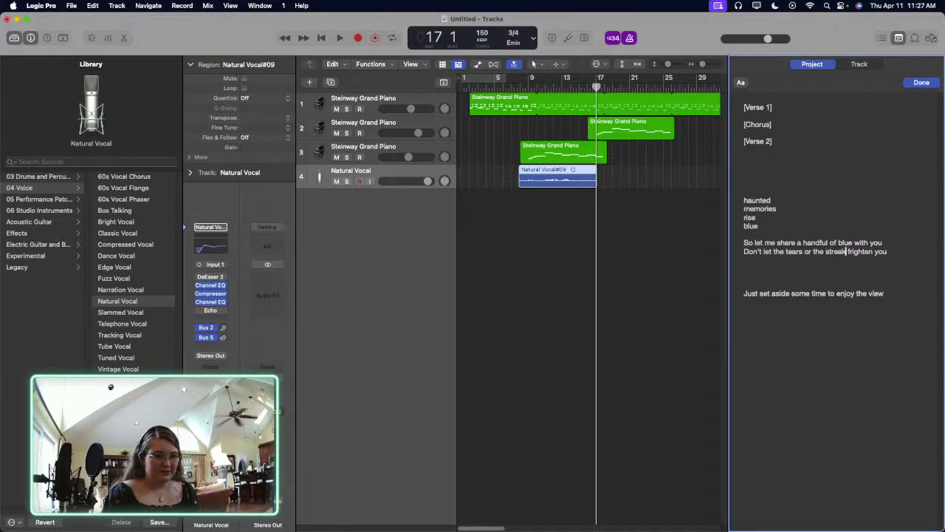
Step: Delete the vocal take with its audio file and record a new one on the Natural Vocal track from about bar 7 to bar 24
{"action": "left_click_drag", "start_coordinate": [648, 270], "coordinate": [566, 179]}
{"action": "key", "text": "Delete"}
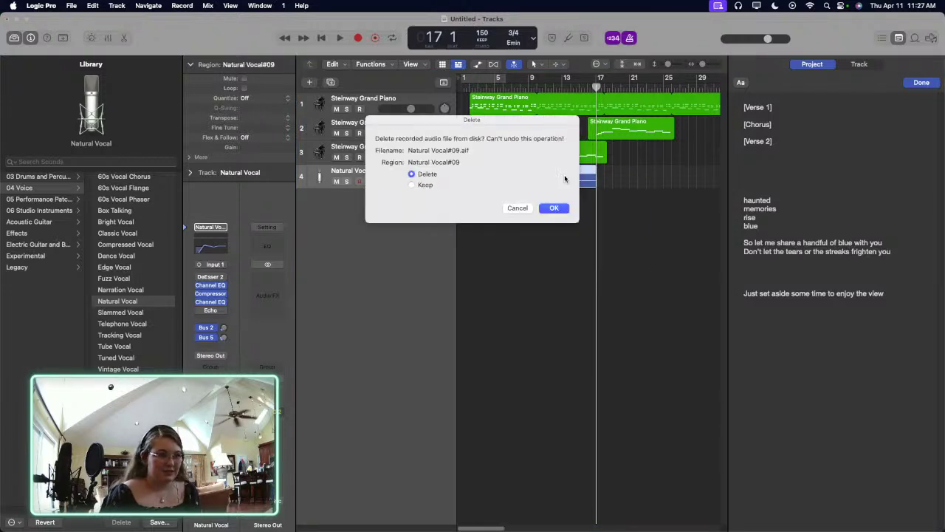
{"action": "key", "text": "Return"}
{"action": "left_click", "coordinate": [517, 87]}
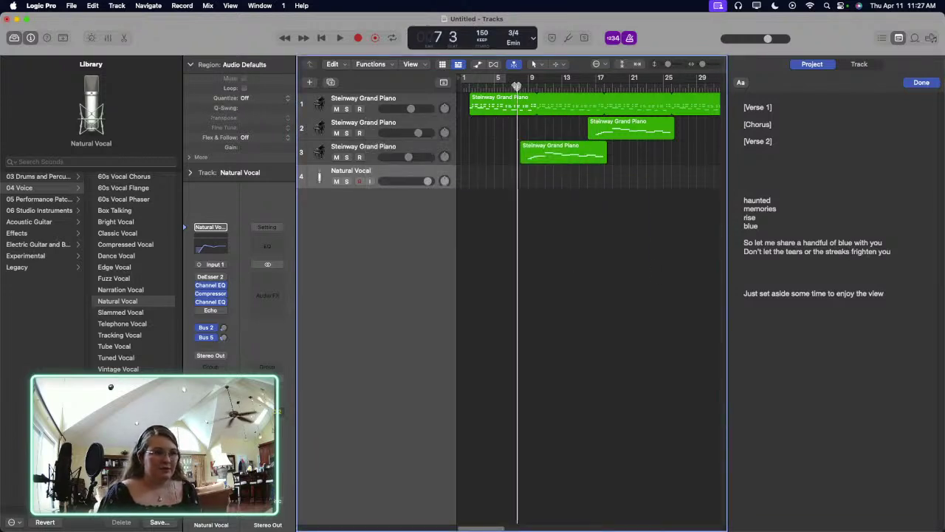
{"action": "key", "text": "r"}
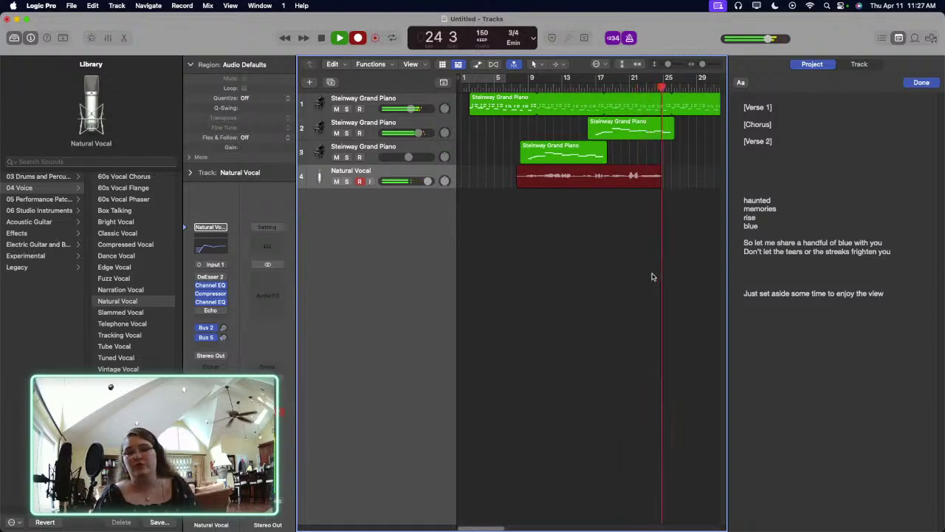
{"action": "key", "text": "space"}
Step: Play the new vocal take from about bar 8 to bar 19 and replace "streaks" with "stains" in the second lyric line
{"action": "left_click", "coordinate": [526, 89]}
{"action": "key", "text": "space"}
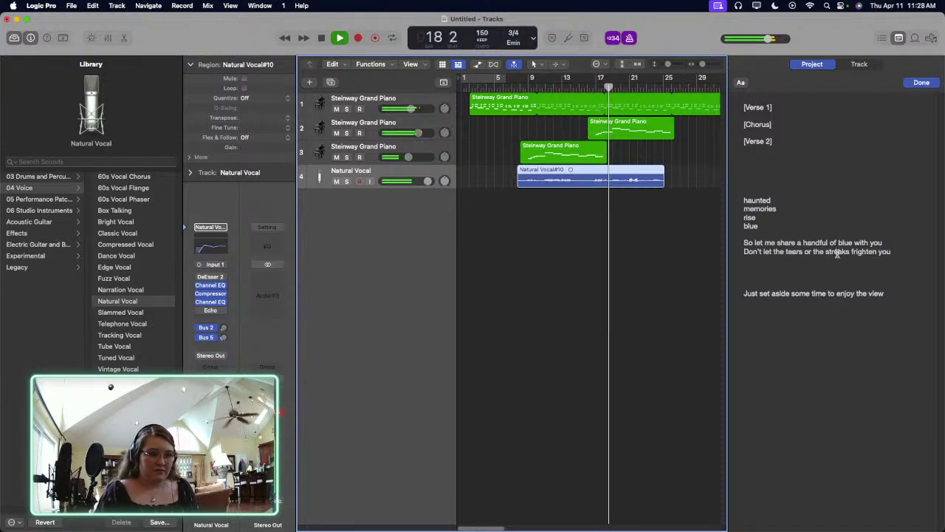
{"action": "key", "text": "space"}
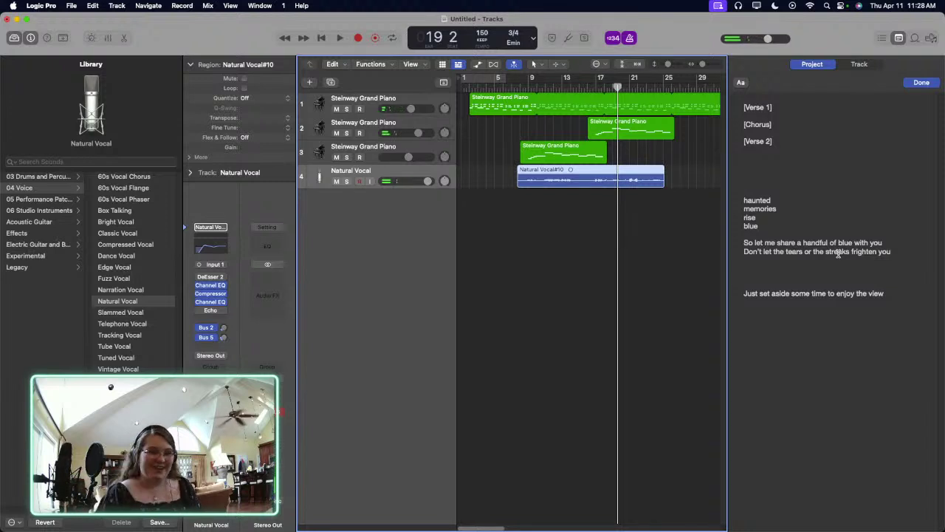
{"action": "double_click", "coordinate": [838, 252]}
{"action": "type", "text": "stains"}
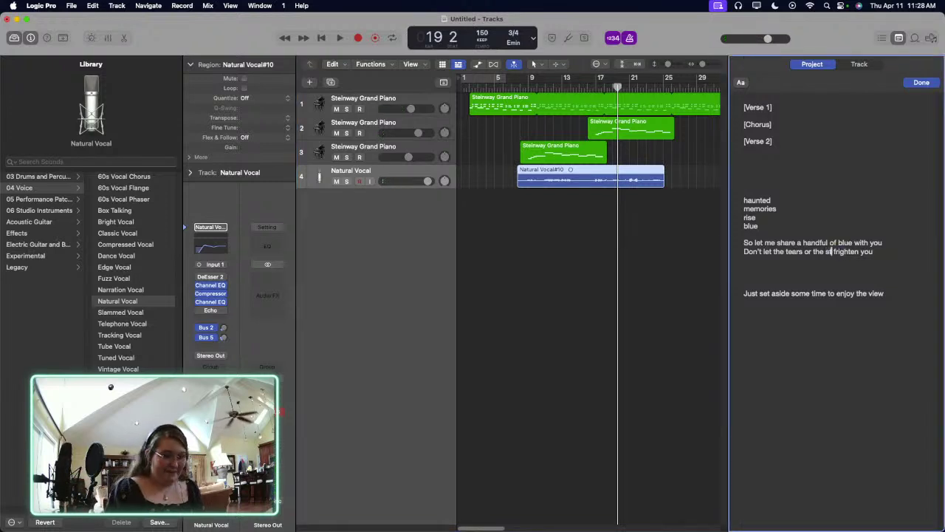
Step: Delete the vocal take from the Natural Vocal track
{"action": "left_click", "coordinate": [583, 267]}
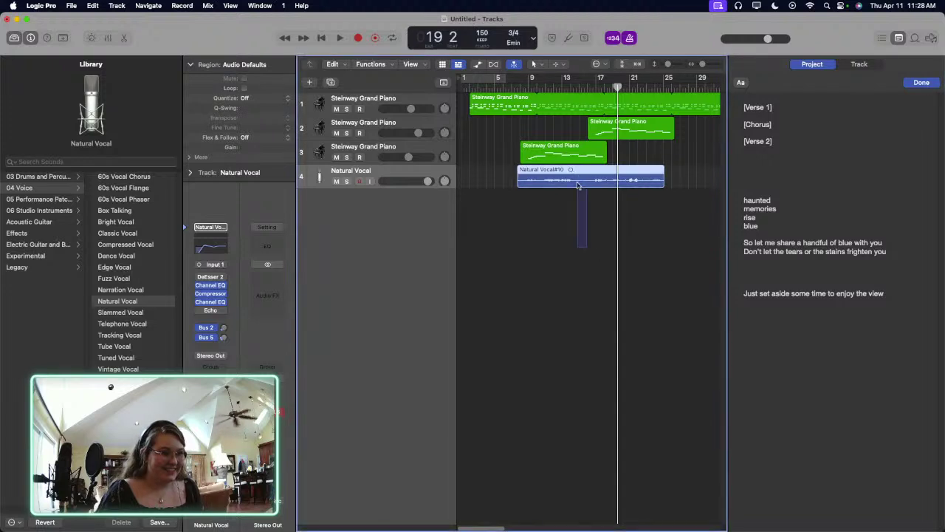
{"action": "key", "text": "Delete"}
{"action": "key", "text": "Return"}
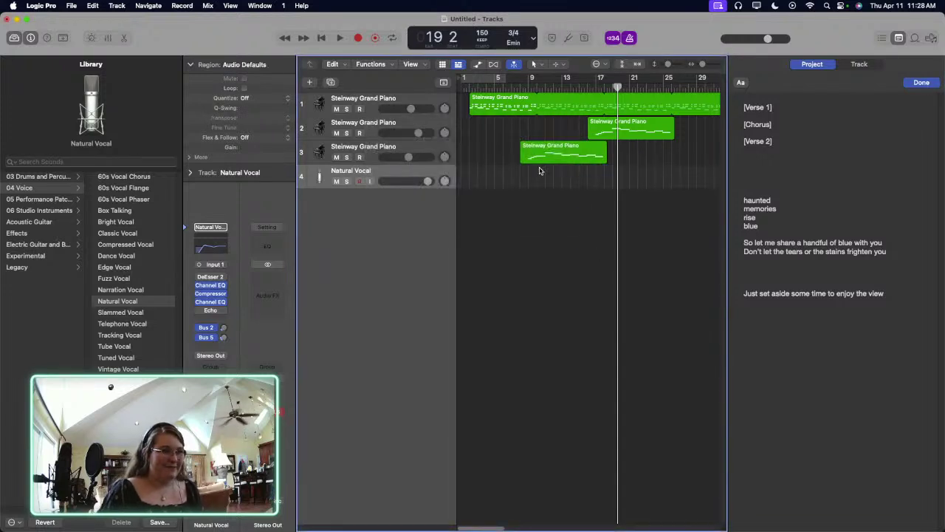
{"action": "left_click", "coordinate": [519, 88]}
{"action": "key", "text": "r"}
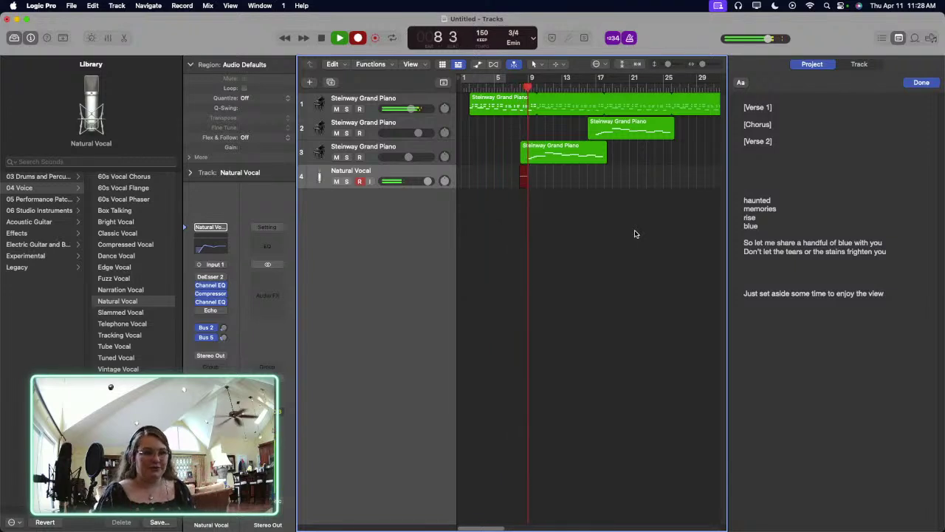
{"action": "key", "text": "space"}
{"action": "key", "text": "Delete"}
{"action": "left_click", "coordinate": [502, 87]}
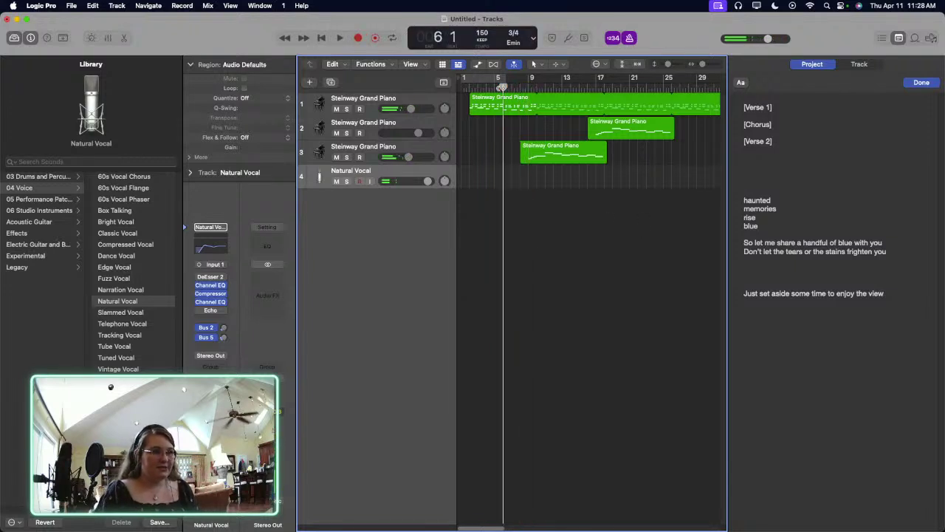
{"action": "key", "text": "r"}
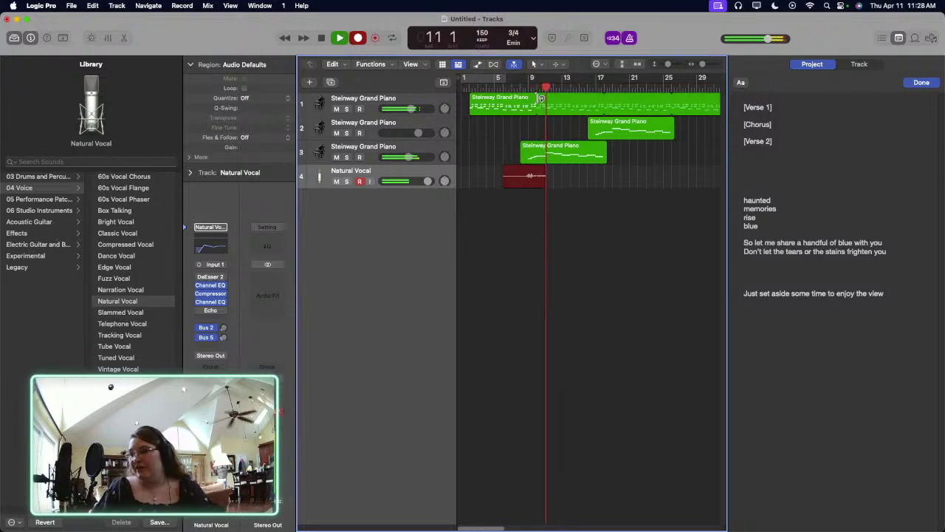
{"action": "key", "text": "space"}
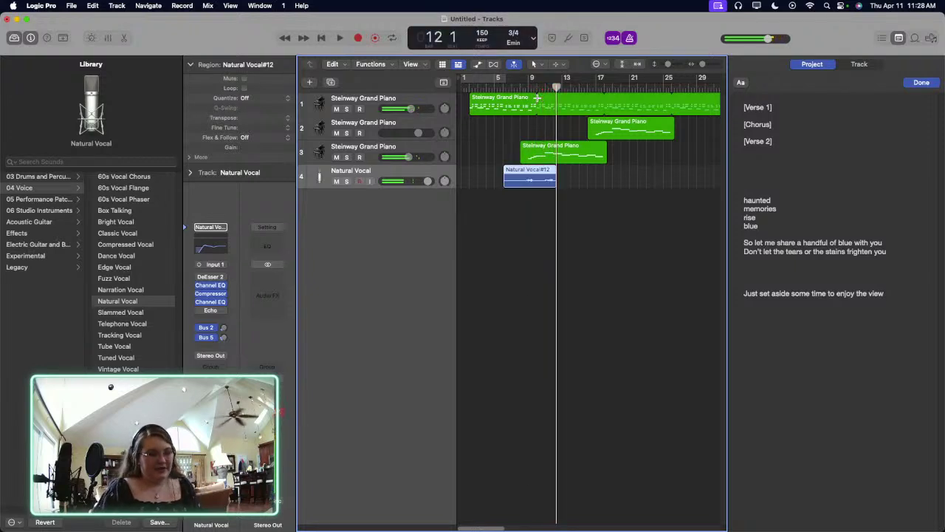
{"action": "key", "text": "Delete"}
Step: Record a new vocal take on the Natural Vocal track from about bar 7 to bar 25
{"action": "left_click", "coordinate": [514, 87]}
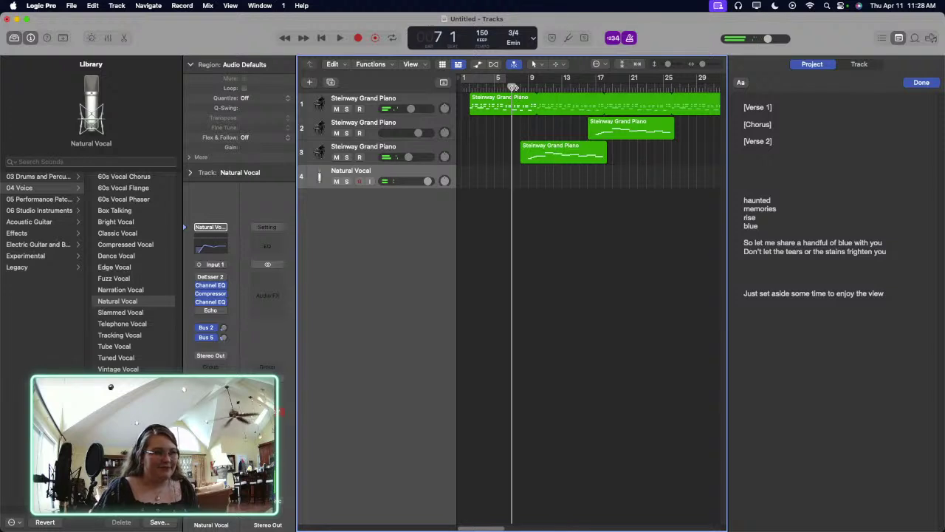
{"action": "key", "text": "r"}
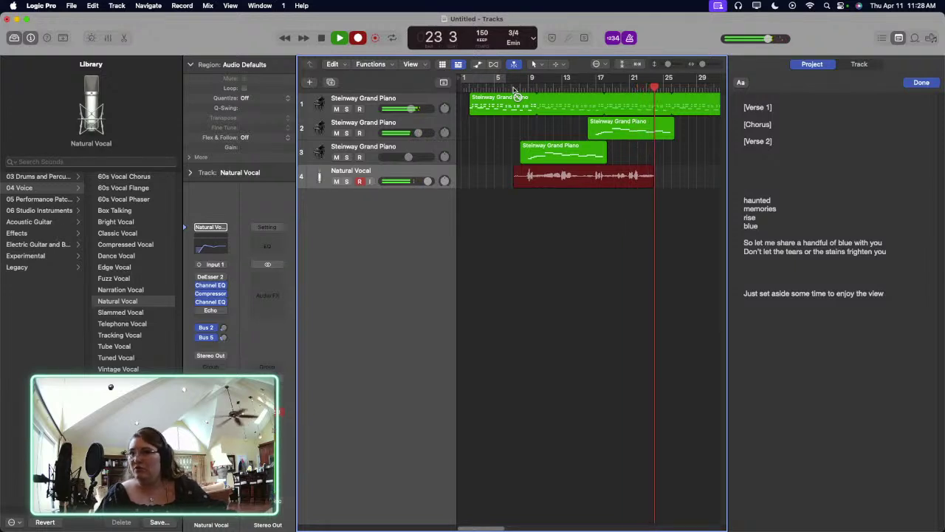
{"action": "key", "text": "space"}
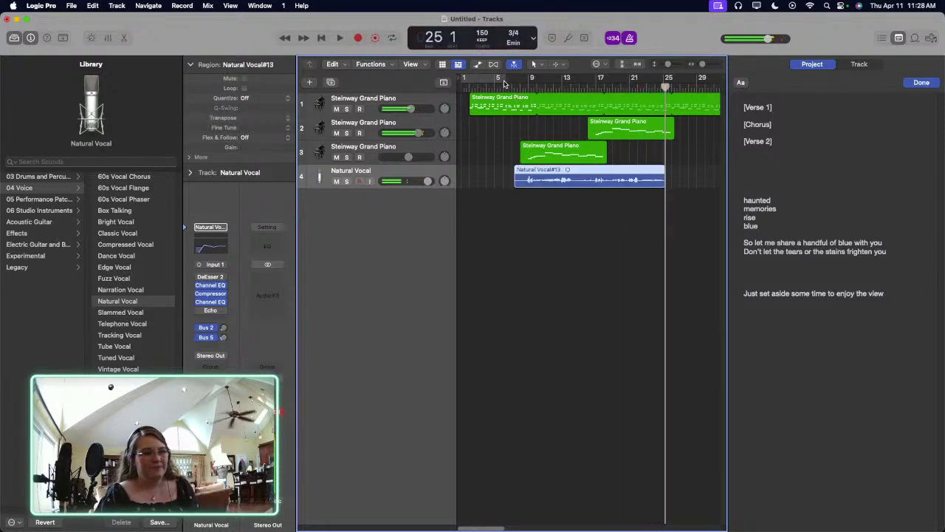
Step: Play the new vocal take through to about bar 25 while slightly lowering the volumes of the Natural Vocal and piano tracks
{"action": "left_click", "coordinate": [517, 83]}
{"action": "key", "text": "space"}
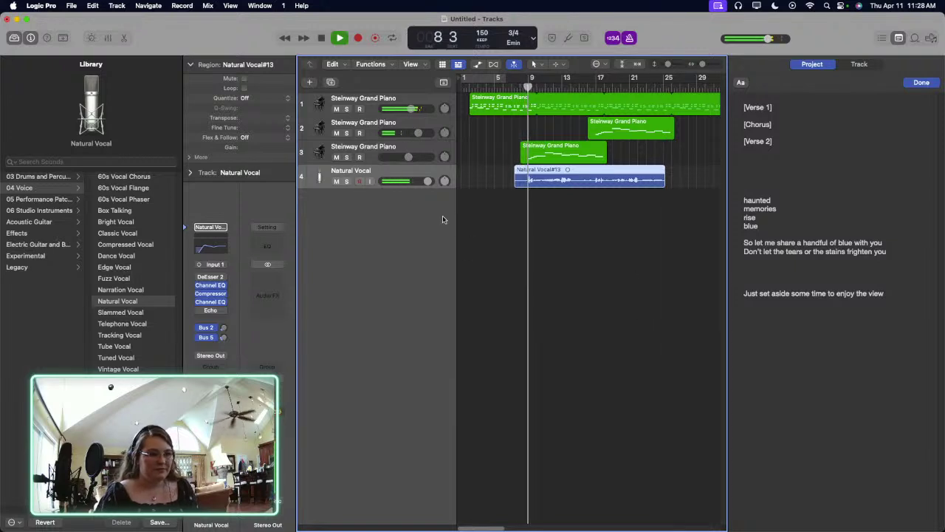
{"action": "left_click_drag", "start_coordinate": [426, 183], "coordinate": [421, 182]}
{"action": "left_click", "coordinate": [502, 235]}
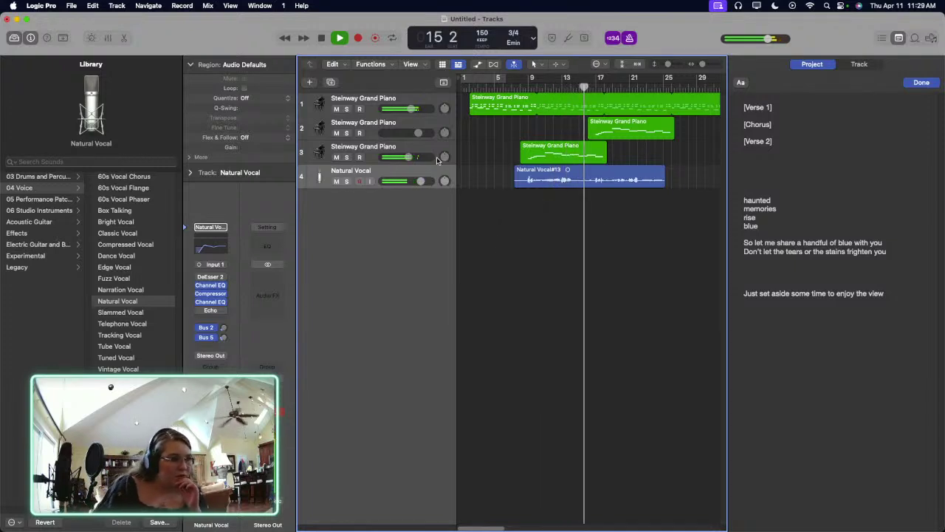
{"action": "mouse_move", "coordinate": [418, 179]}
{"action": "mouse_move", "coordinate": [408, 157]}
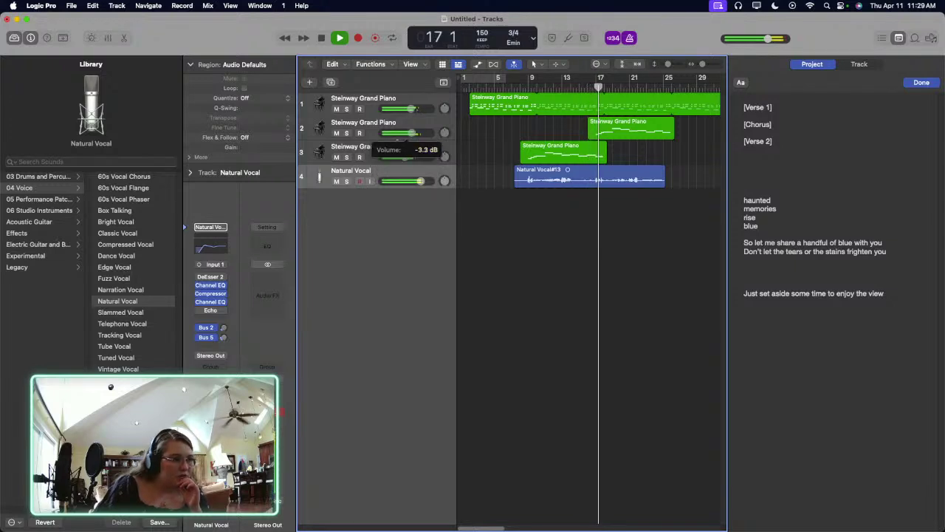
{"action": "left_click_drag", "start_coordinate": [409, 156], "coordinate": [405, 157]}
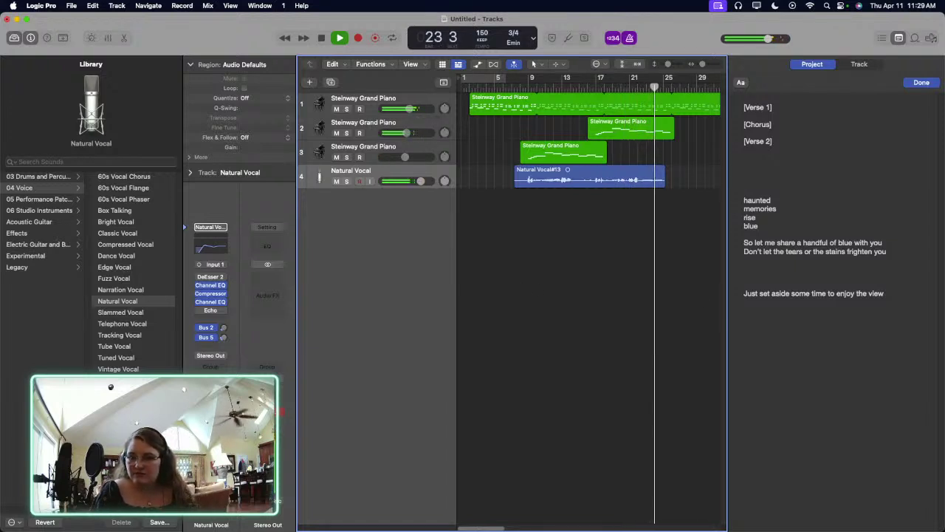
{"action": "key", "text": "space"}
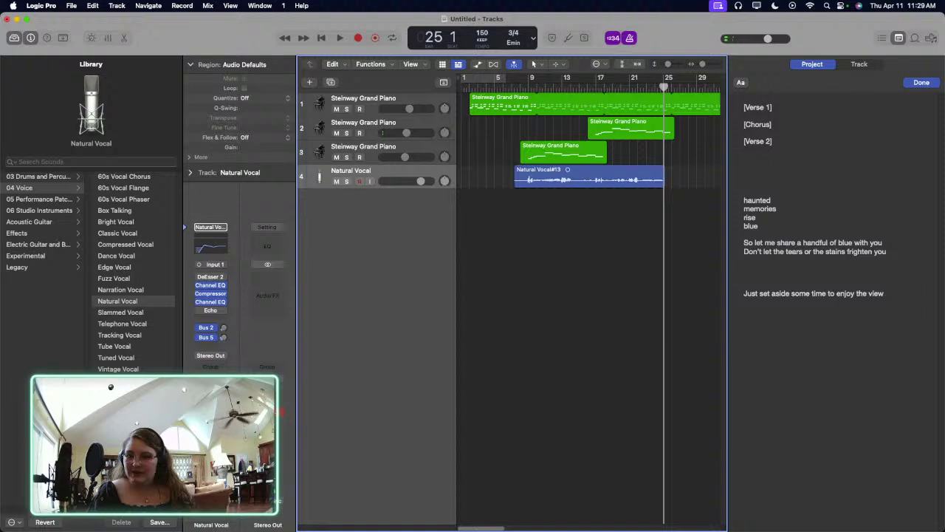
Step: Trim the start of the vocal region to about bar 8 while playing it with the piano from bar 7 to about bar 24
{"action": "left_click", "coordinate": [792, 221]}
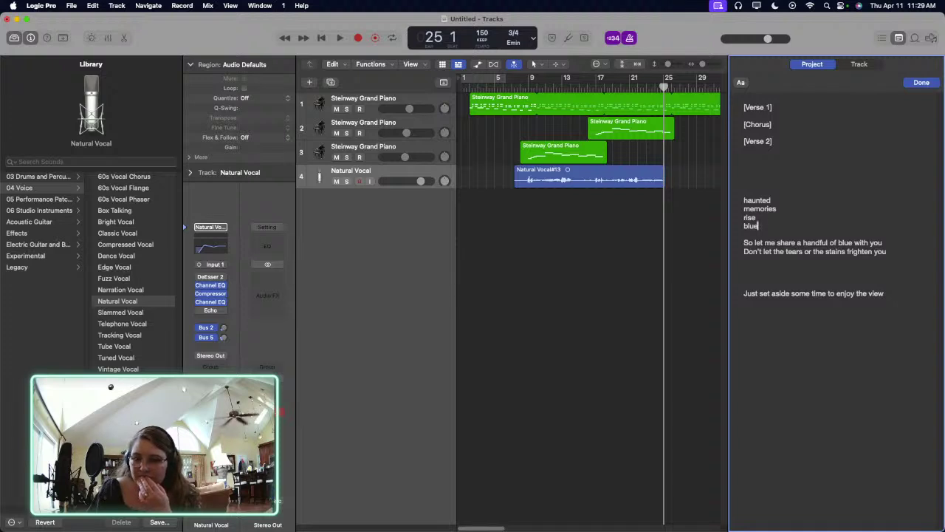
{"action": "left_click", "coordinate": [575, 124]}
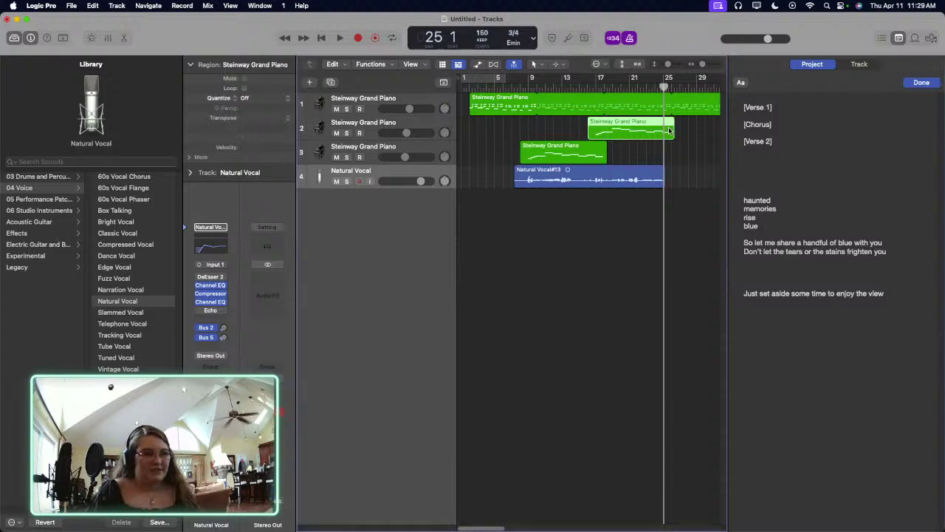
{"action": "left_click", "coordinate": [513, 88]}
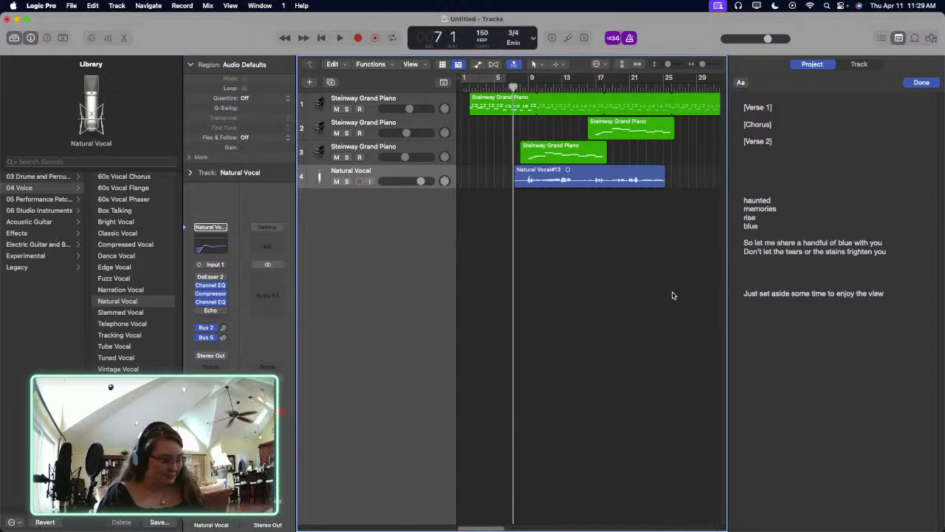
{"action": "key", "text": "space"}
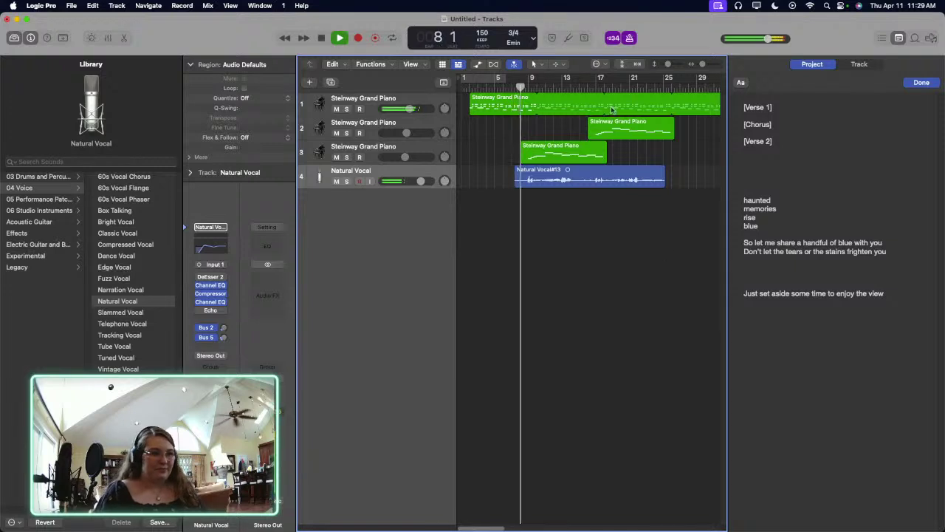
{"action": "left_click_drag", "start_coordinate": [515, 181], "coordinate": [521, 181]}
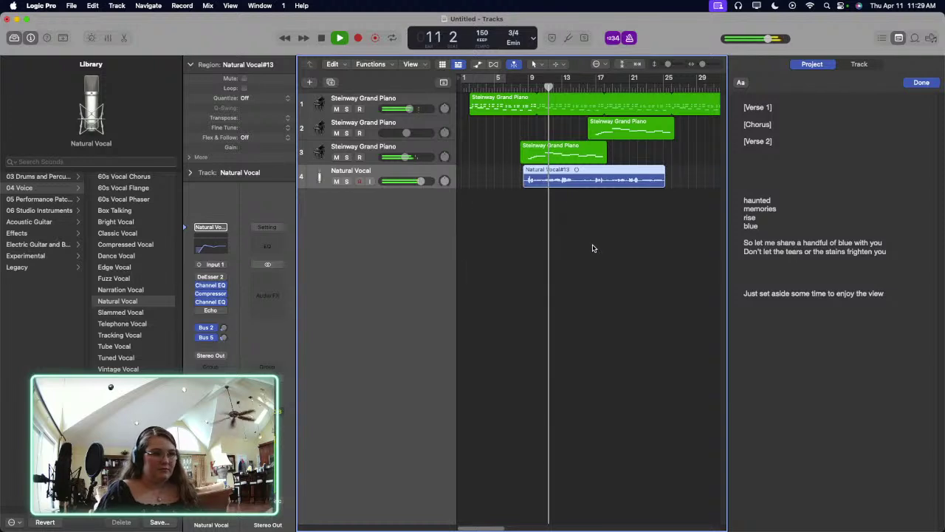
{"action": "left_click", "coordinate": [593, 247]}
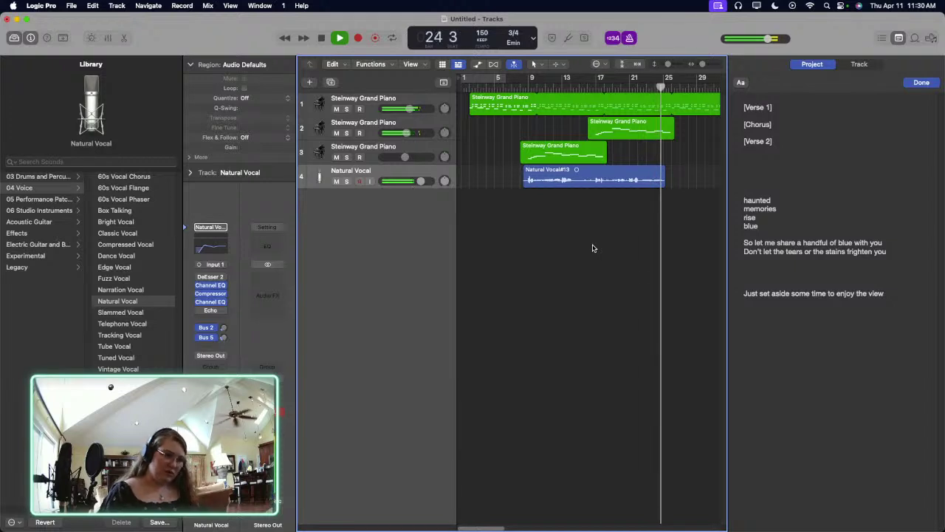
{"action": "key", "text": "space"}
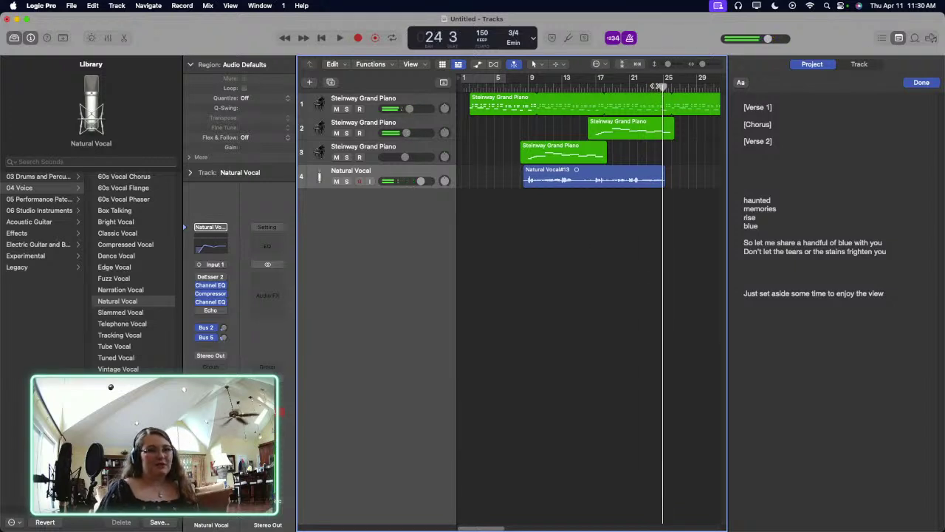
Step: Add a new audio track below Natural Vocal and record a take on it from bar 24 to about bar 44
{"action": "key", "text": "comma"}
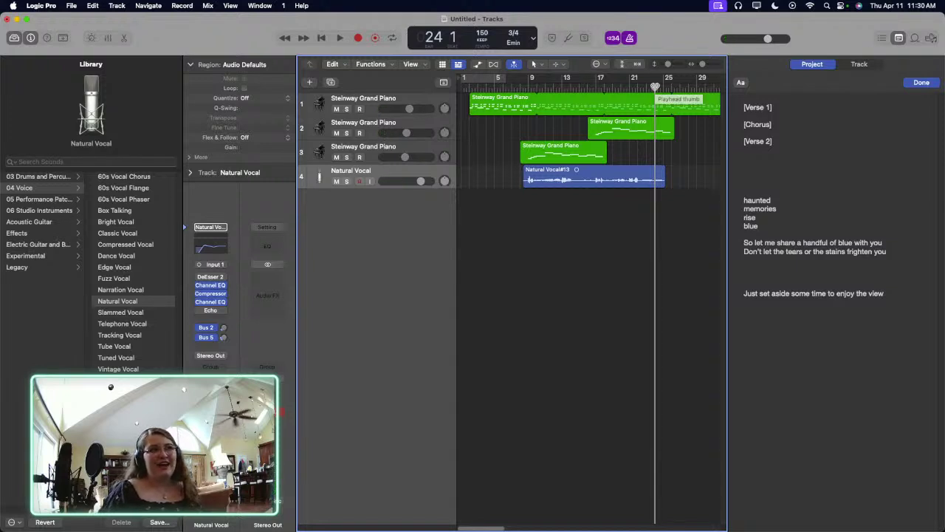
{"action": "right_click", "coordinate": [431, 168]}
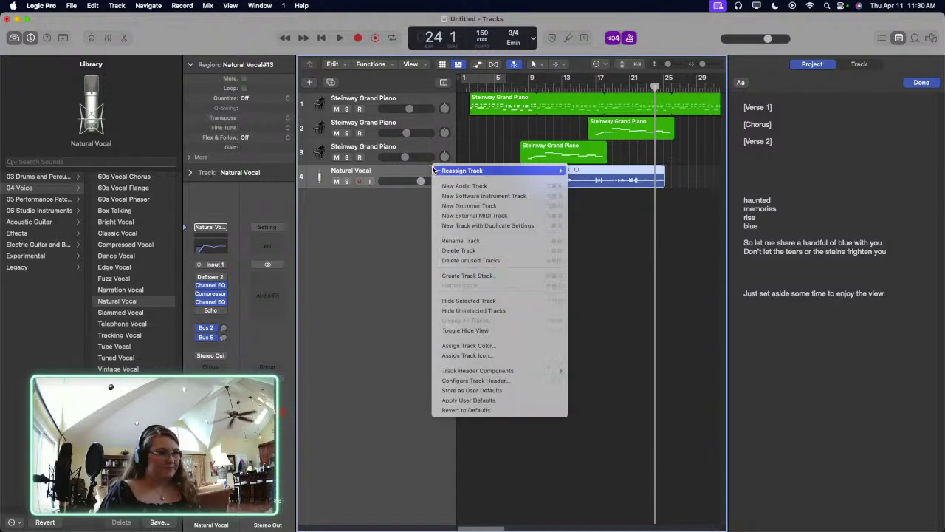
{"action": "left_click", "coordinate": [452, 185]}
{"action": "key", "text": "r"}
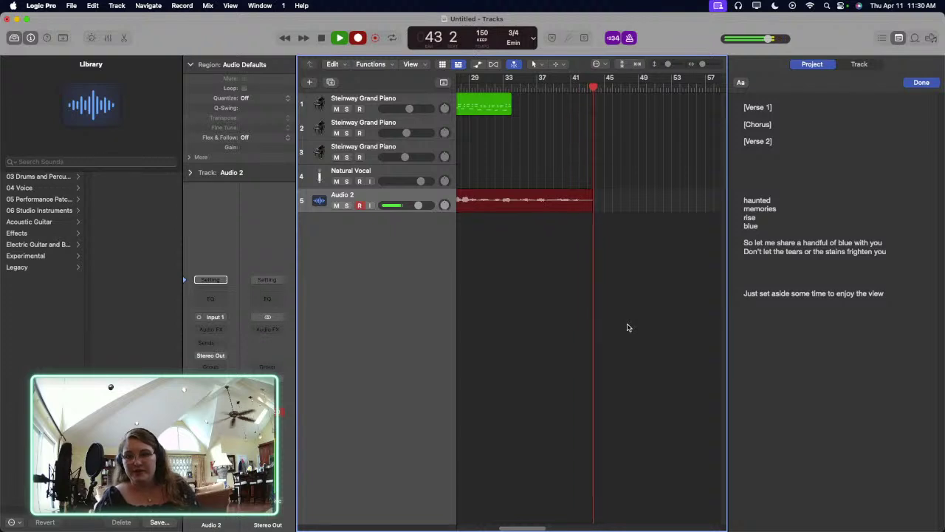
{"action": "key", "text": "space"}
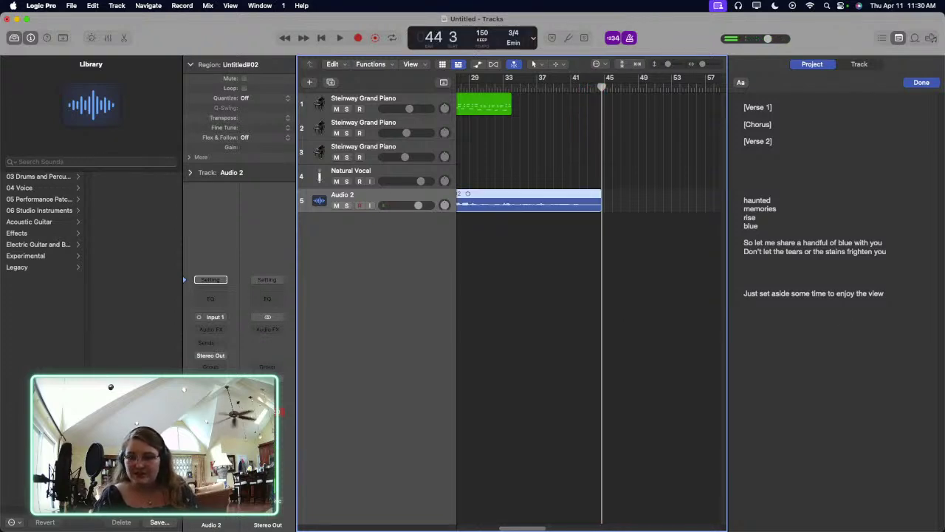
Step: Extend the looped piano region on the first track to about bar 44, the end of the new recording
{"action": "scroll", "coordinate": [569, 138], "scroll_direction": "left", "scroll_amount": 2}
{"action": "left_click", "coordinate": [578, 136]}
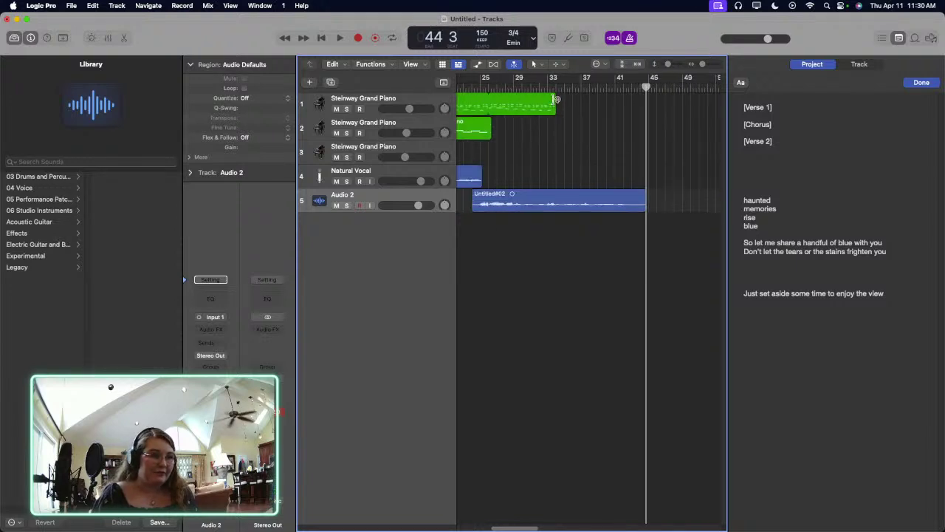
{"action": "left_click_drag", "start_coordinate": [557, 99], "coordinate": [646, 146]}
{"action": "left_click", "coordinate": [648, 150]}
{"action": "scroll", "coordinate": [642, 147], "scroll_direction": "left", "scroll_amount": 4}
{"action": "scroll", "coordinate": [642, 147], "scroll_direction": "left", "scroll_amount": 3}
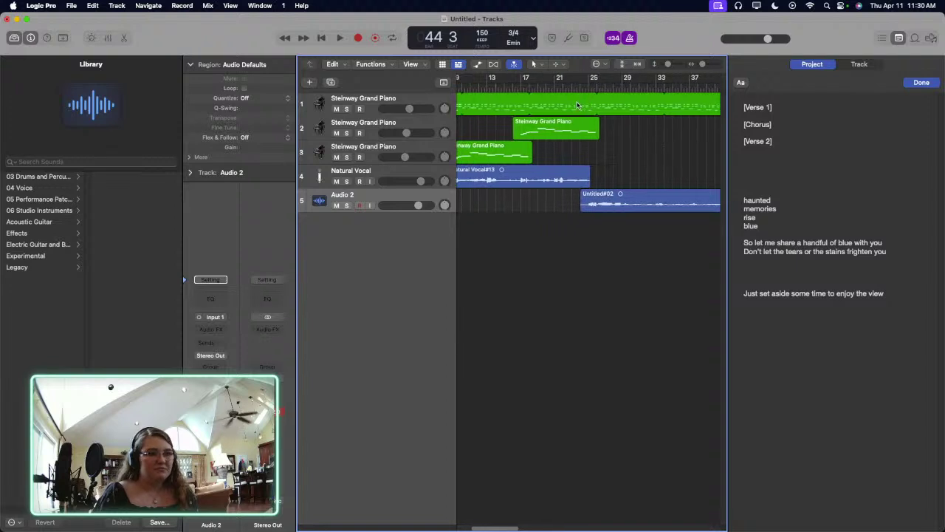
Step: Play both vocal recordings with the piano through to about bar 27 and raise the volume of the Audio 2 track
{"action": "left_click", "coordinate": [501, 89]}
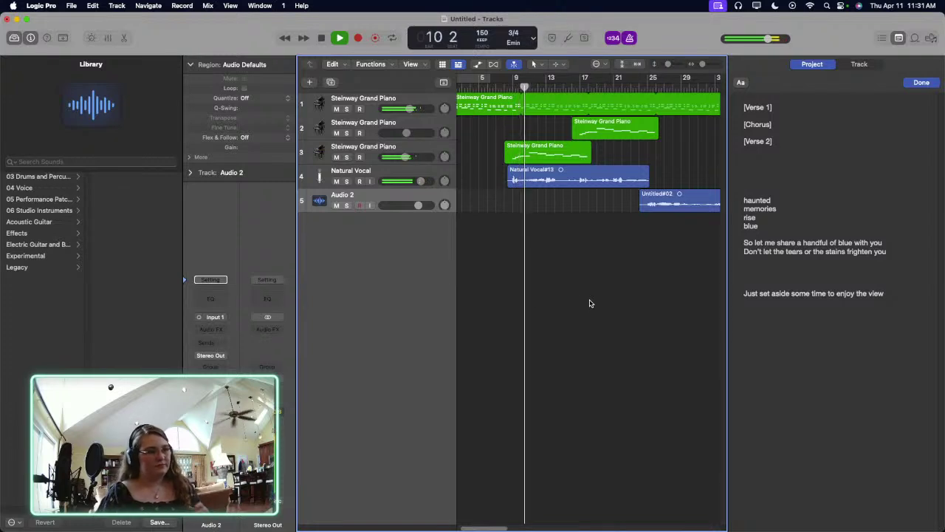
{"action": "left_click_drag", "start_coordinate": [410, 208], "coordinate": [426, 209]}
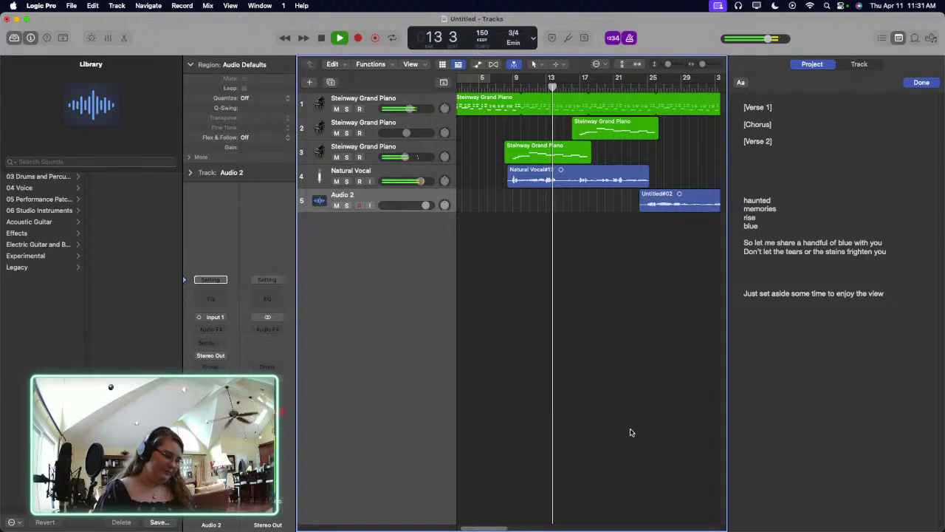
{"action": "scroll", "coordinate": [636, 434], "scroll_direction": "right", "scroll_amount": 5}
{"action": "scroll", "coordinate": [638, 434], "scroll_direction": "left", "scroll_amount": 3}
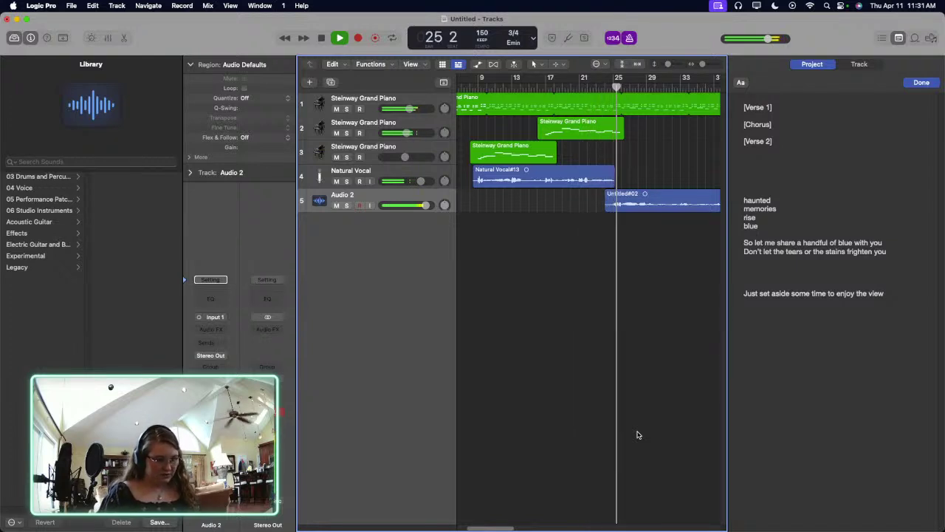
{"action": "key", "text": "space"}
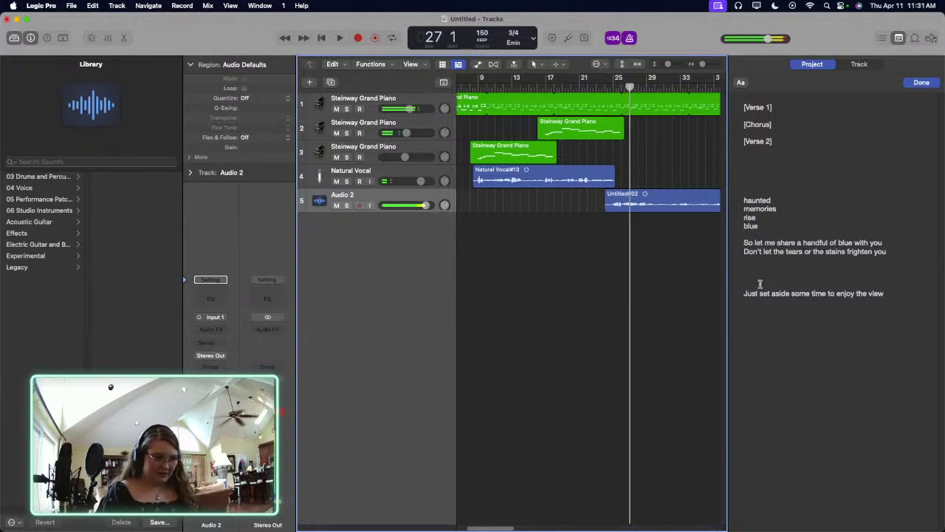
Step: Add the lyric "I've let the memories fade from my view" beneath the "Don't let the tears" line, followed by a new line
{"action": "left_click", "coordinate": [760, 261]}
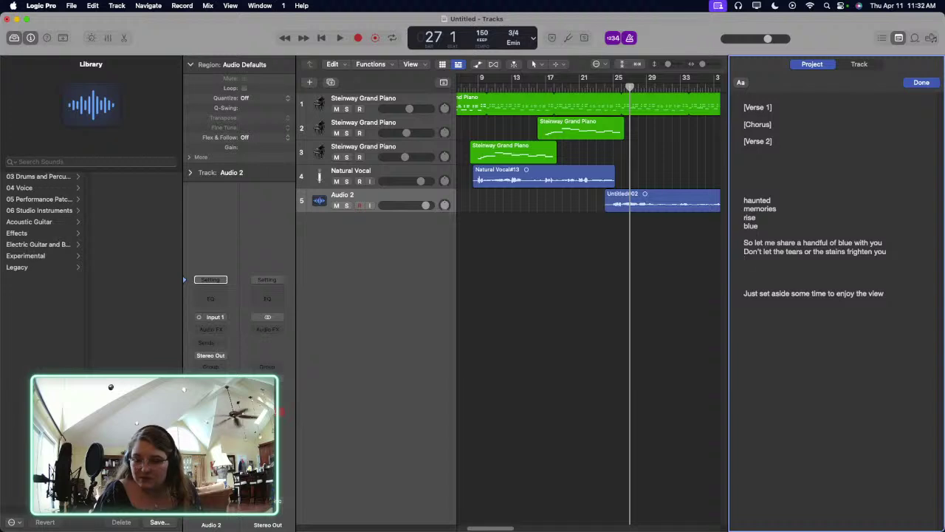
{"action": "left_click", "coordinate": [786, 262]}
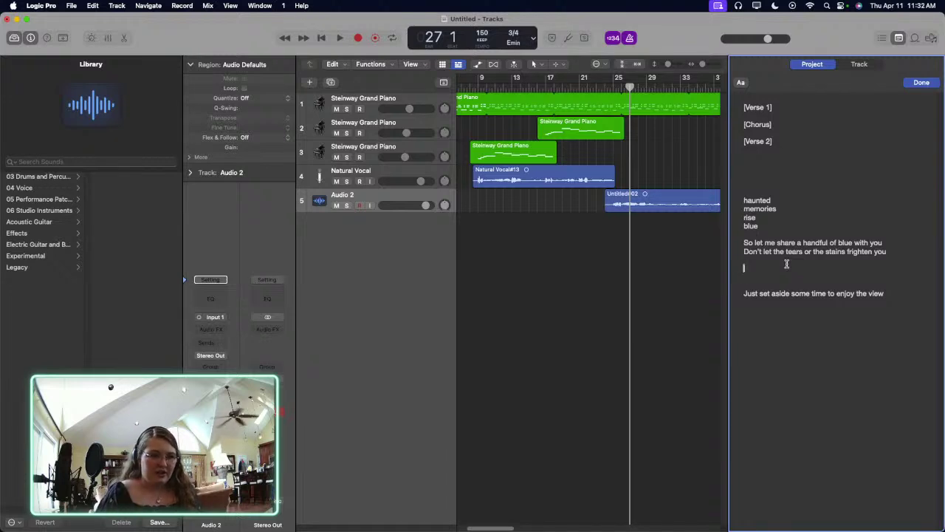
{"action": "left_click", "coordinate": [814, 260]}
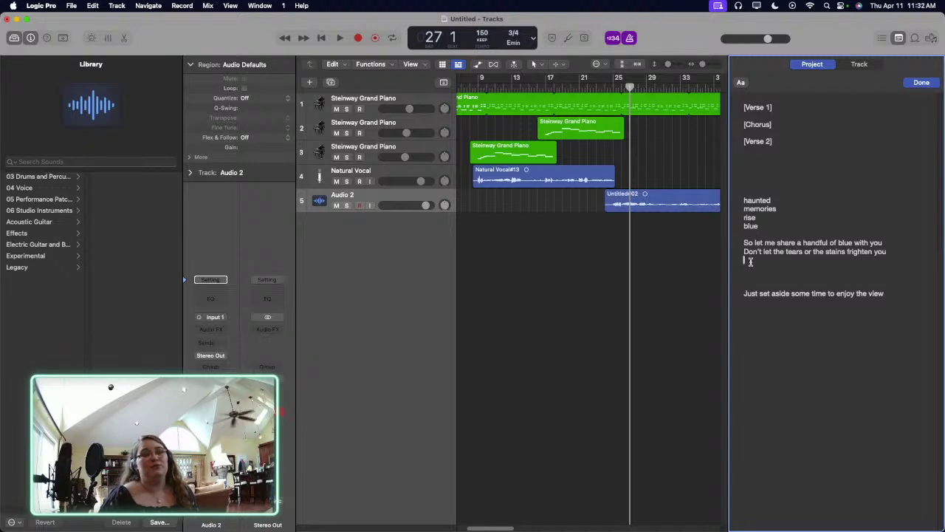
{"action": "type", "text": "I've"}
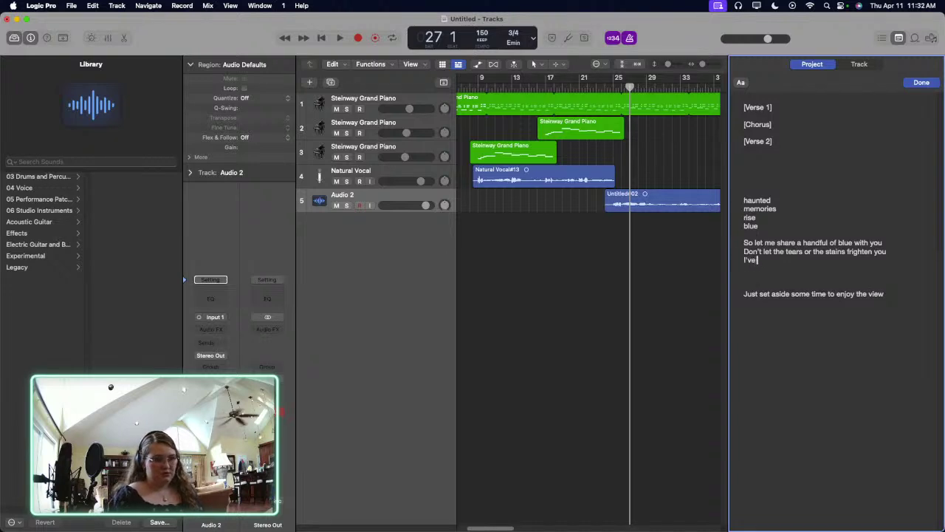
{"action": "type", "text": " let the memore"}
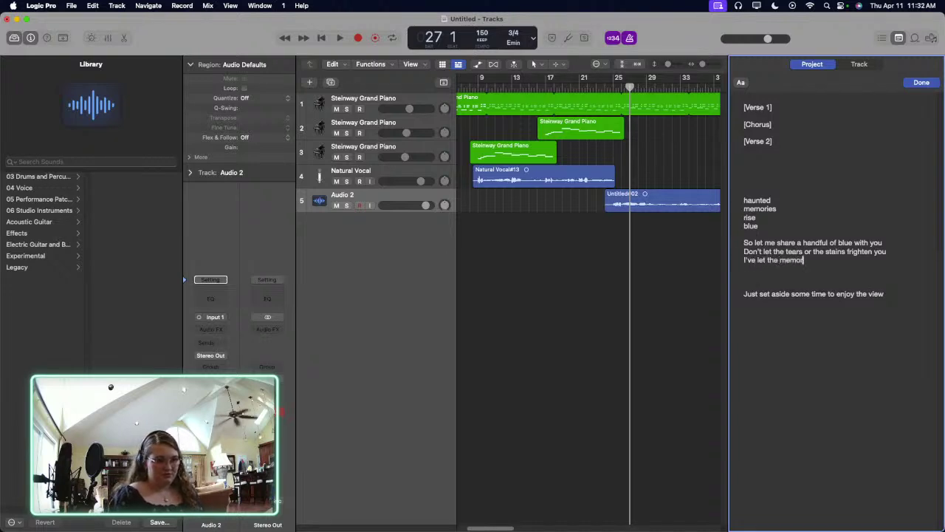
{"action": "key", "text": "BackSpace"}
{"action": "key", "text": "BackSpace"}
{"action": "type", "text": "ries fa"}
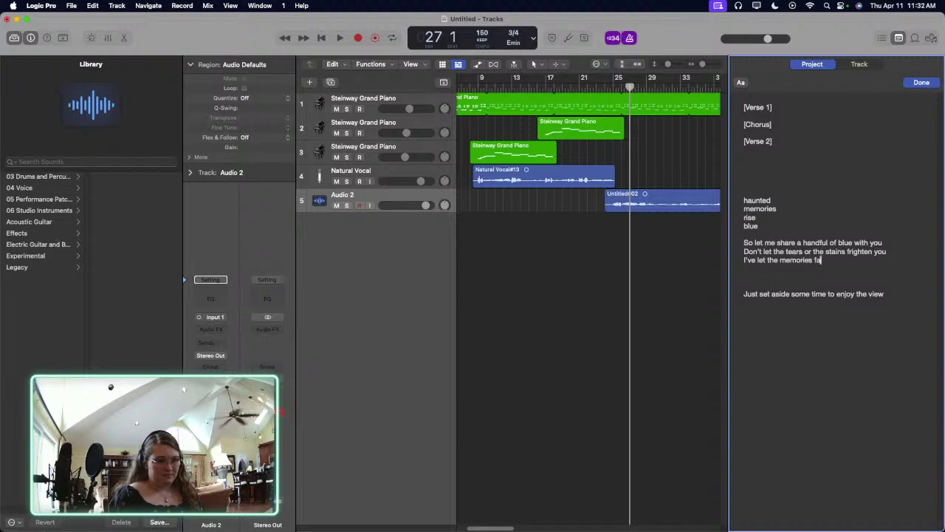
{"action": "type", "text": "de from my view"}
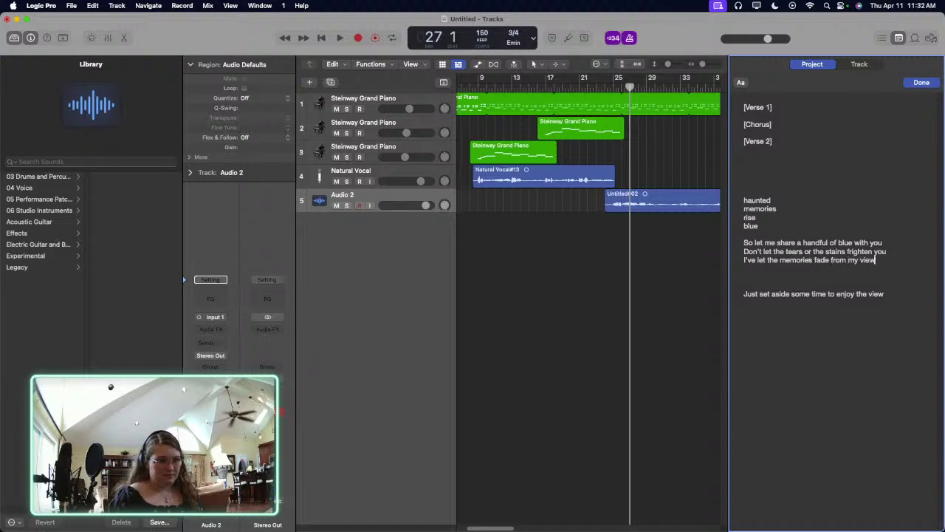
{"action": "key", "text": "Return"}
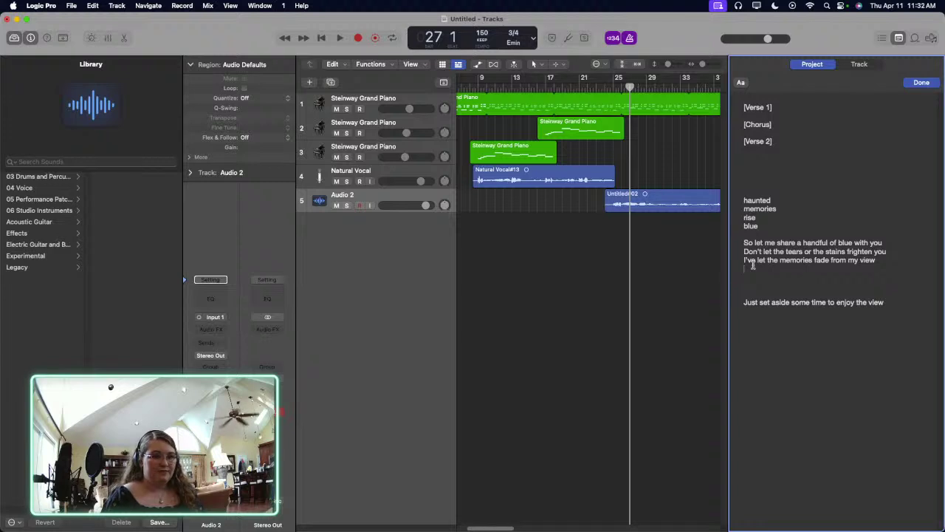
Step: Play the second vocal take with the piano from about bar 24 to bar 29 and mute the Audio 2 track
{"action": "double_click", "coordinate": [607, 89]}
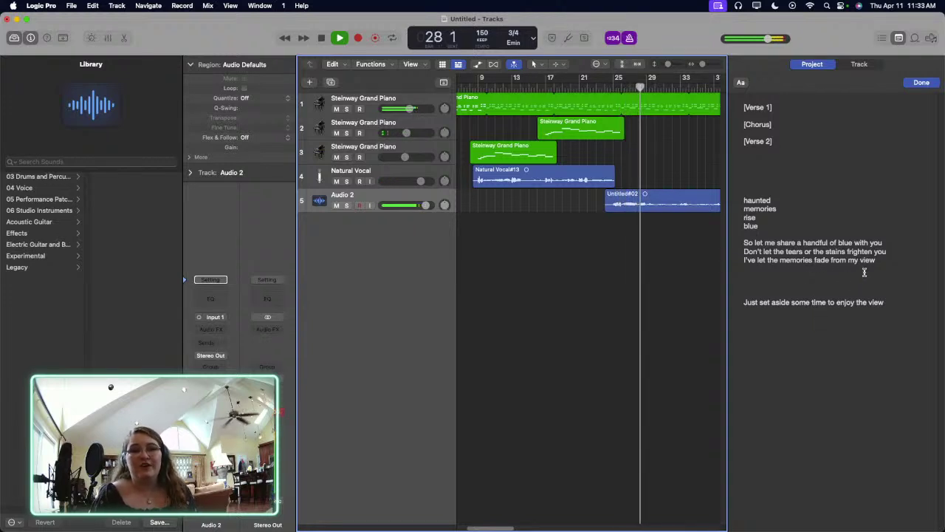
{"action": "key", "text": "space"}
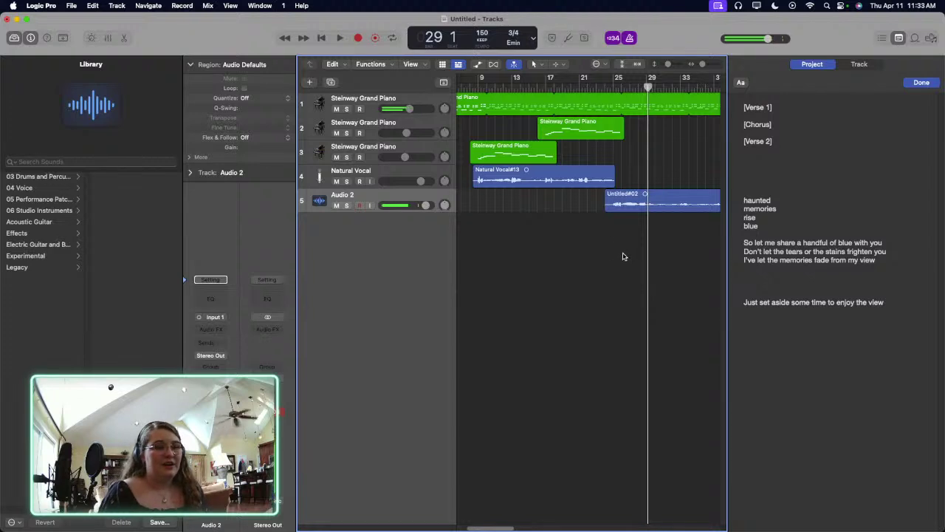
{"action": "left_click_drag", "start_coordinate": [626, 255], "coordinate": [666, 196]}
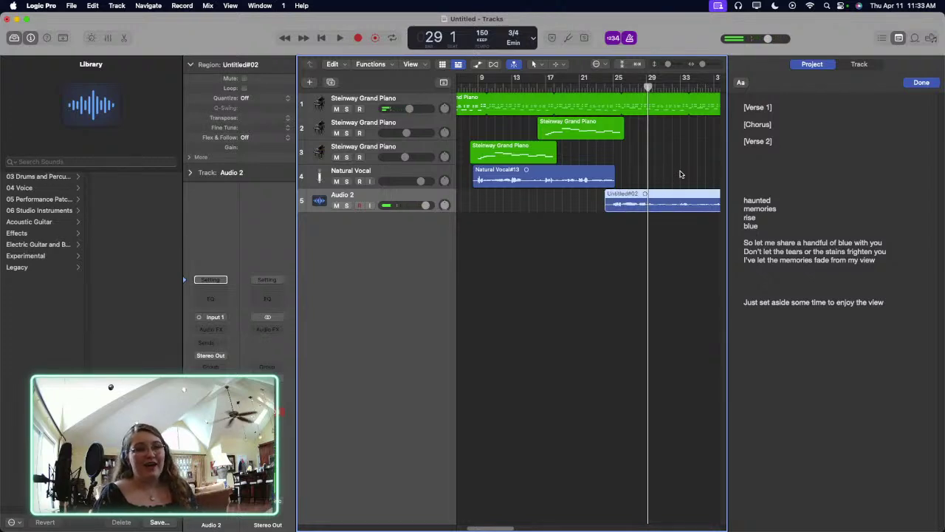
{"action": "left_click", "coordinate": [668, 259]}
{"action": "left_click", "coordinate": [663, 198]}
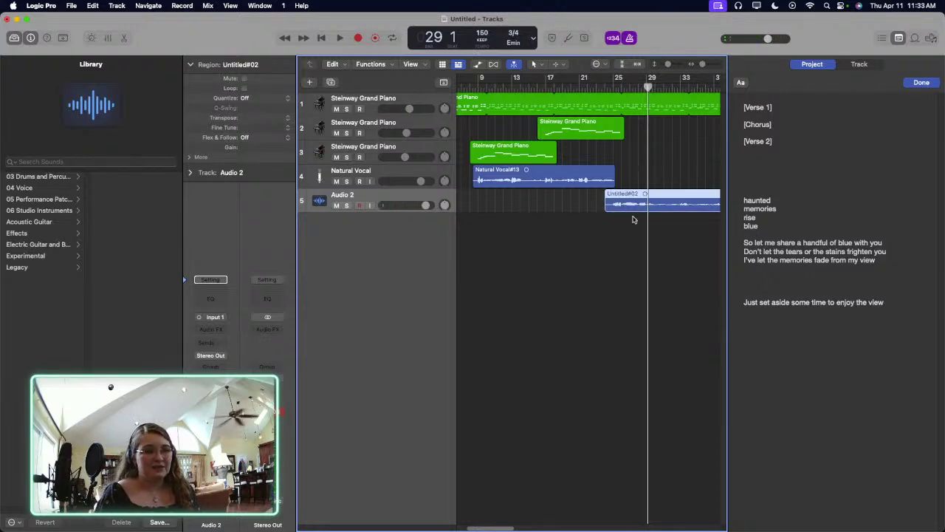
{"action": "right_click", "coordinate": [345, 199]}
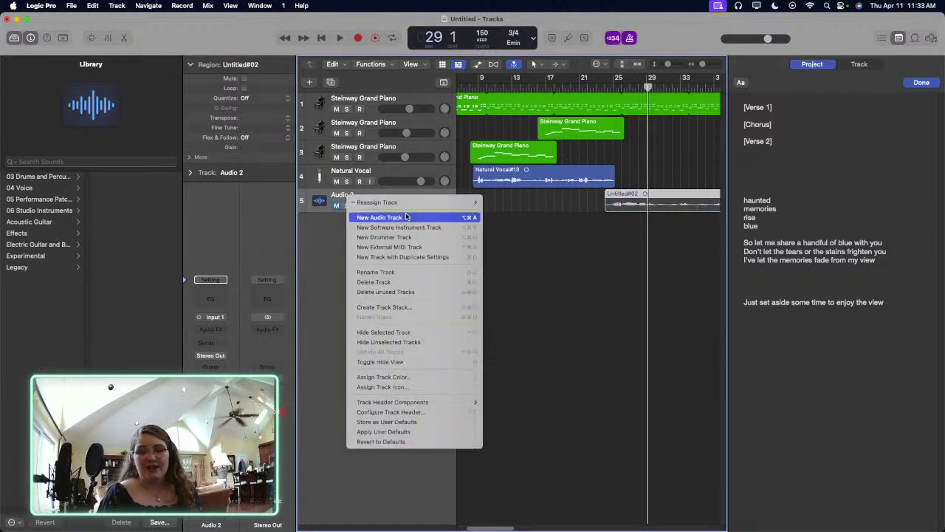
{"action": "left_click", "coordinate": [664, 316]}
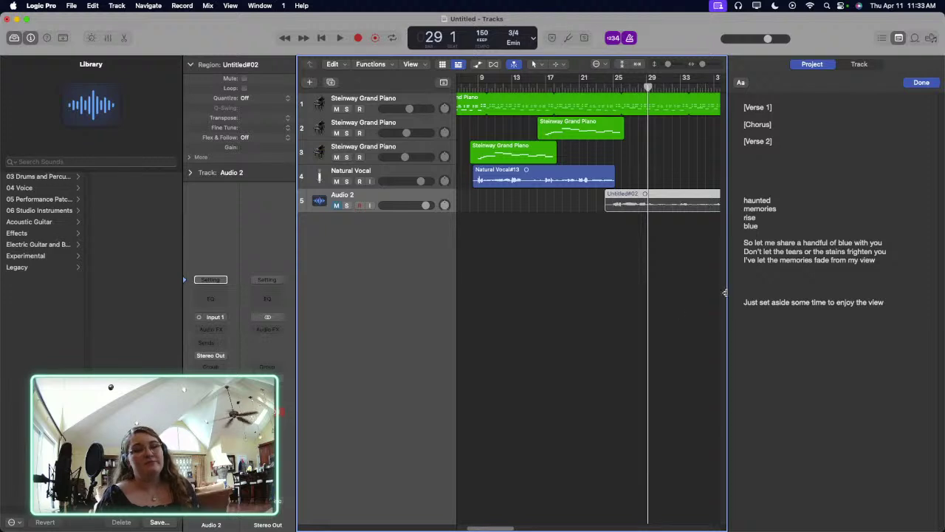
{"action": "left_click", "coordinate": [794, 270]}
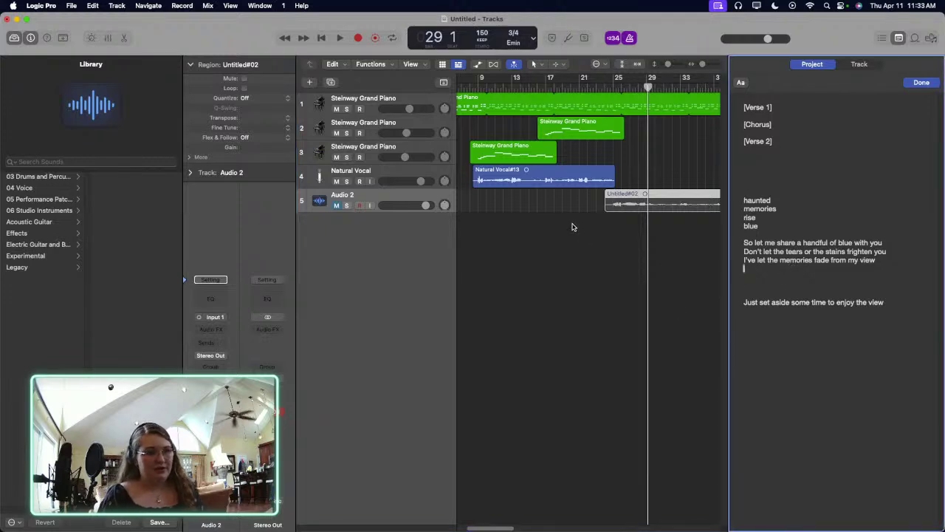
Step: Add a new audio track below Audio 2 and record a vocal take on it from bar 22 to about bar 33
{"action": "right_click", "coordinate": [357, 196]}
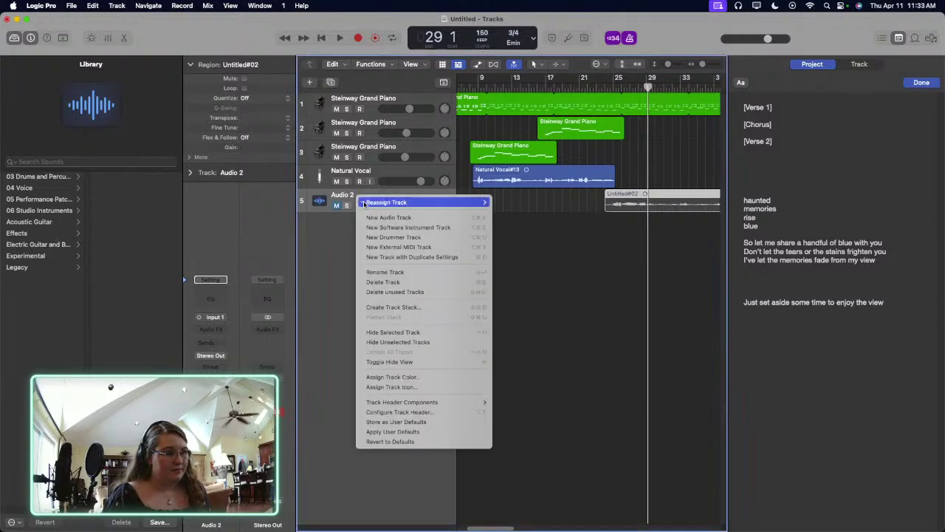
{"action": "left_click", "coordinate": [369, 216]}
{"action": "left_click", "coordinate": [591, 87]}
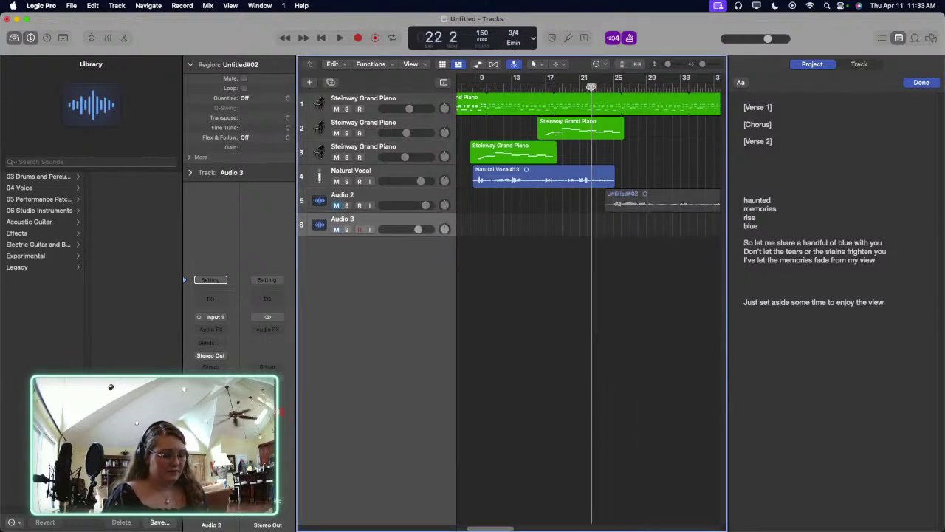
{"action": "key", "text": "r"}
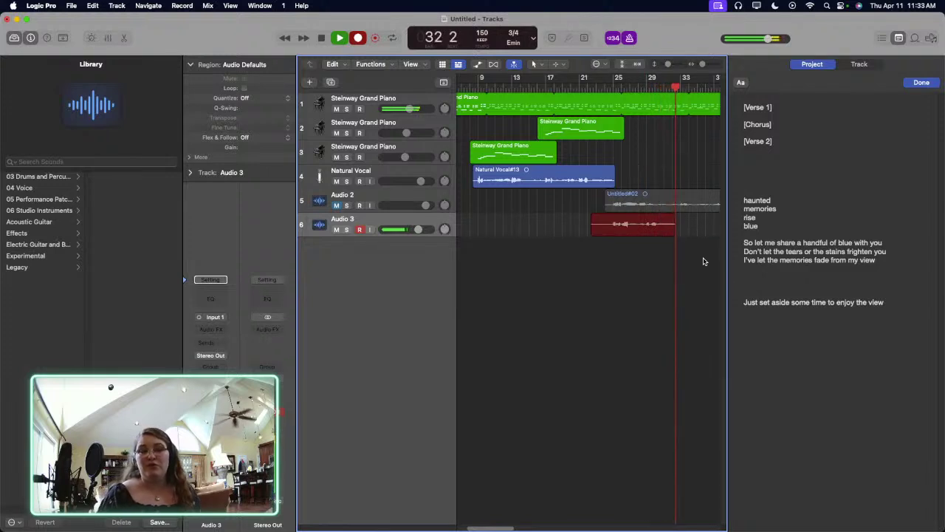
{"action": "key", "text": "space"}
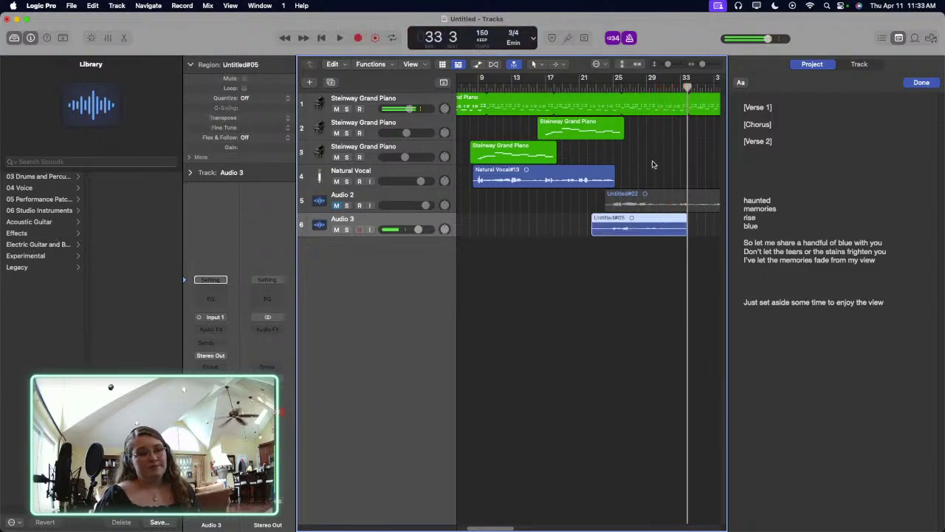
{"action": "left_click", "coordinate": [595, 88]}
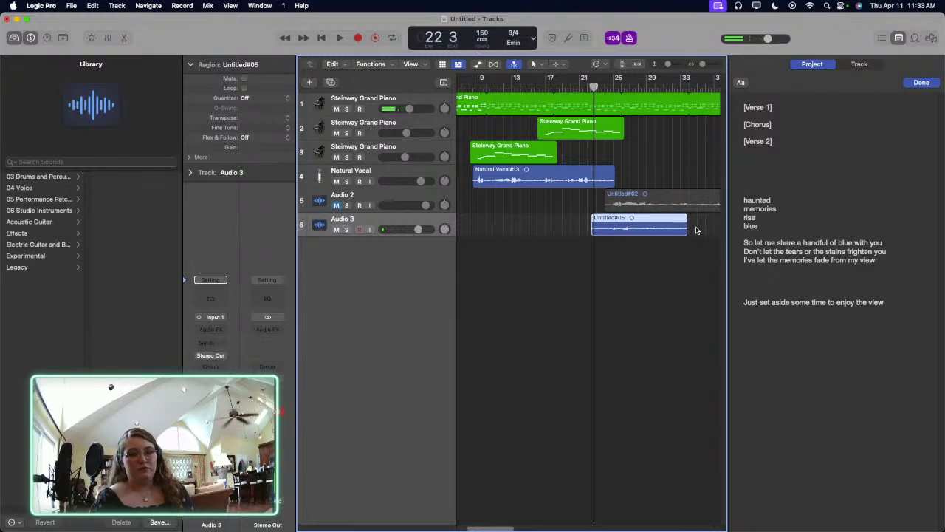
Step: Write "Have some blue" in the notes, one blank line below "I've let the memories fade from my view"
{"action": "left_click", "coordinate": [786, 268]}
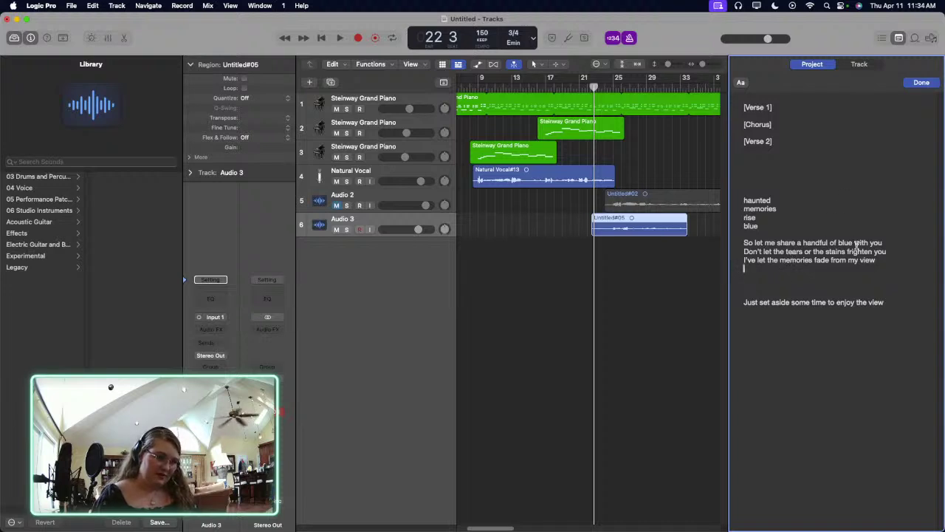
{"action": "left_click_drag", "start_coordinate": [849, 243], "coordinate": [802, 244]}
{"action": "left_click", "coordinate": [801, 279]}
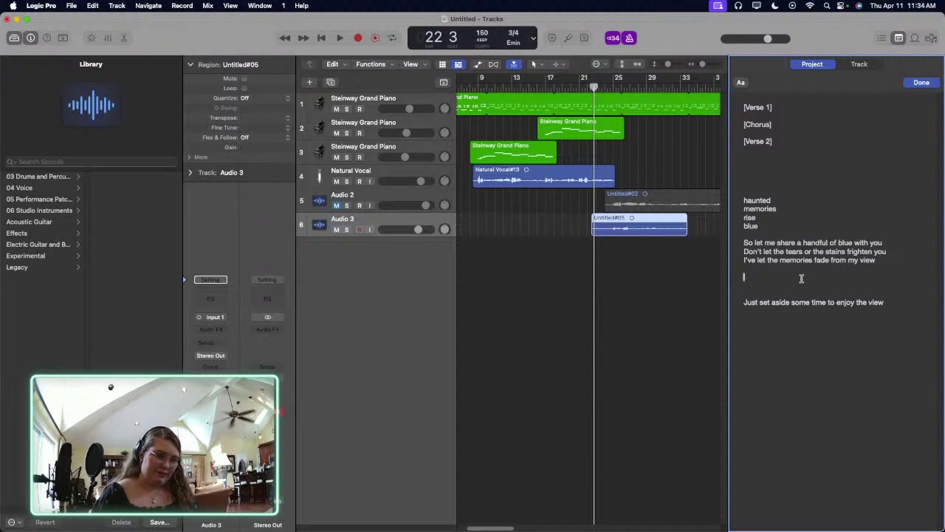
{"action": "type", "text": "Have som"}
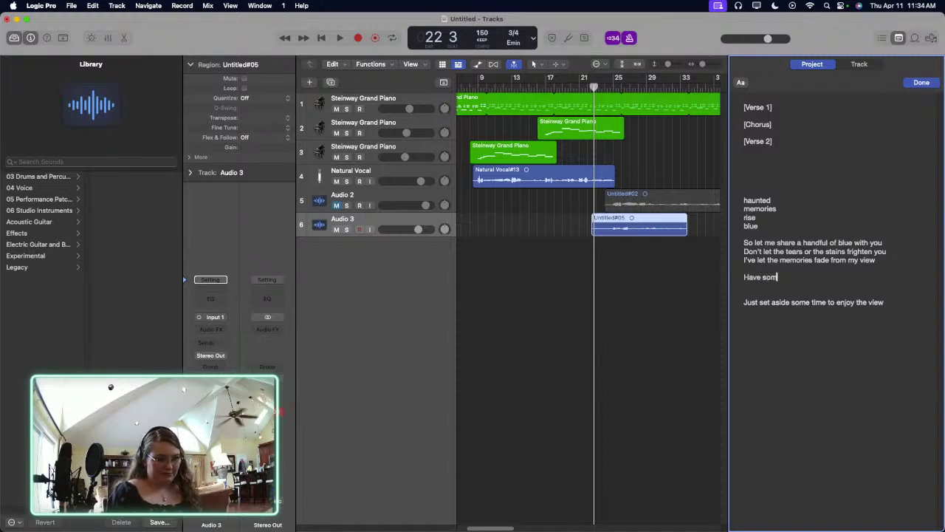
{"action": "type", "text": "e blye"}
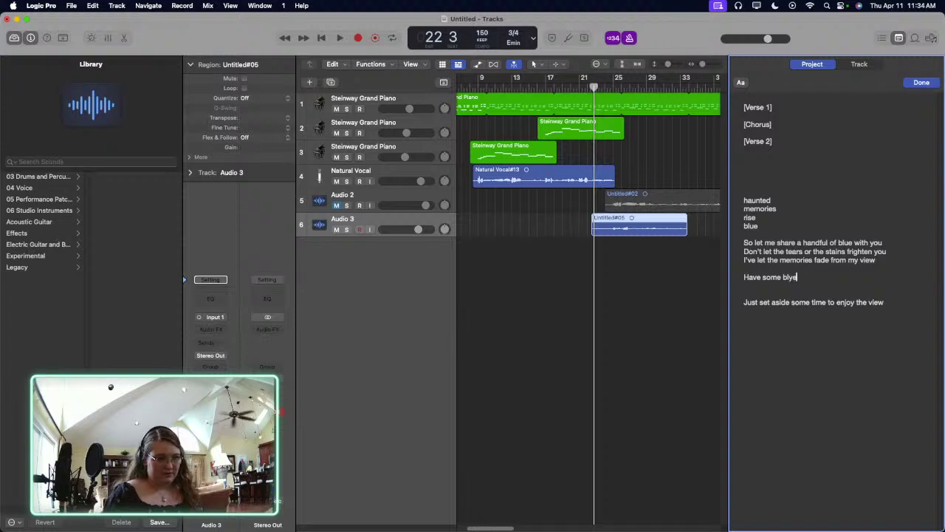
{"action": "key", "text": "XF86AudioLowerVolume"}
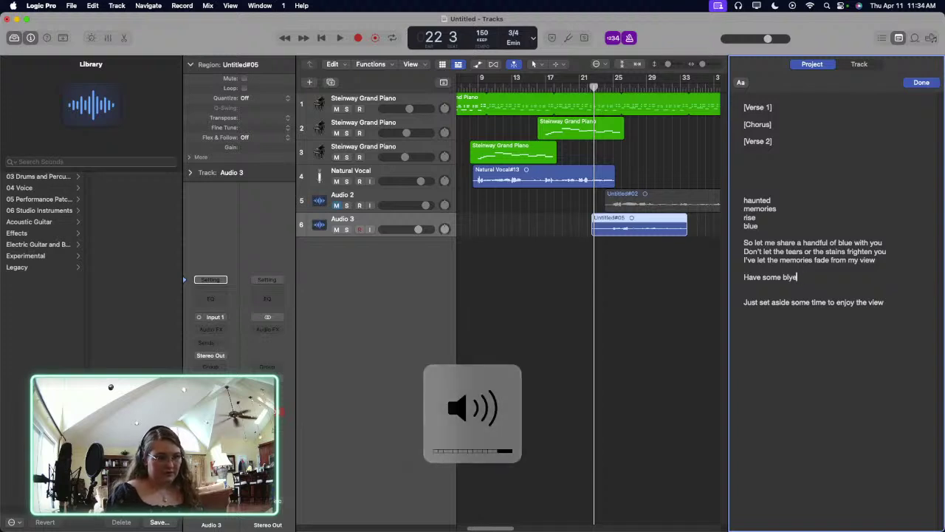
{"action": "key", "text": "BackSpace"}
{"action": "key", "text": "BackSpace"}
{"action": "type", "text": "ue"}
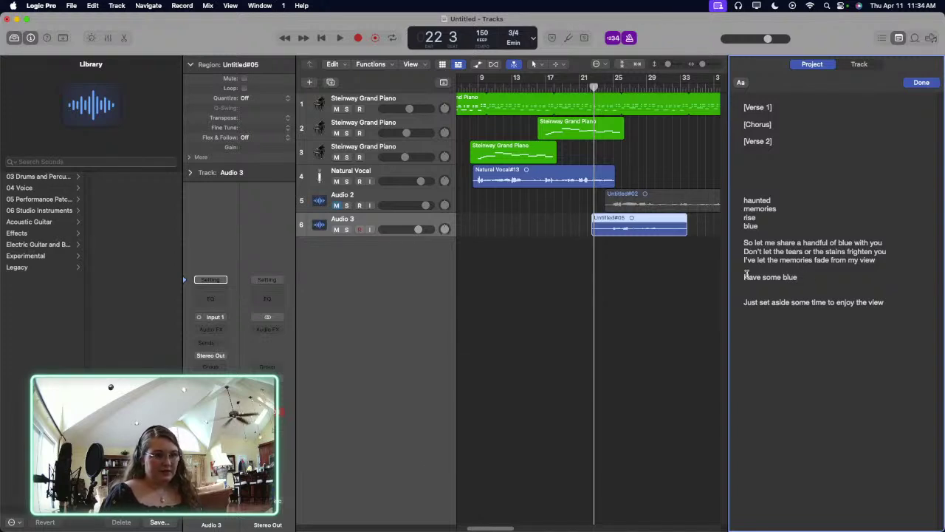
Step: Change the new lyric to "and have some blue" and remove the blank line above it
{"action": "left_click", "coordinate": [747, 276]}
{"action": "key", "text": "BackSpace"}
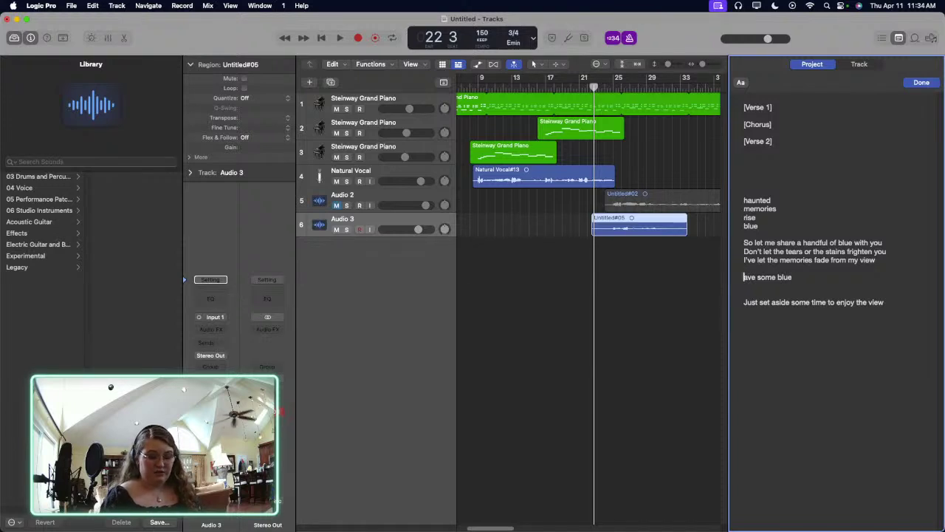
{"action": "type", "text": "and "}
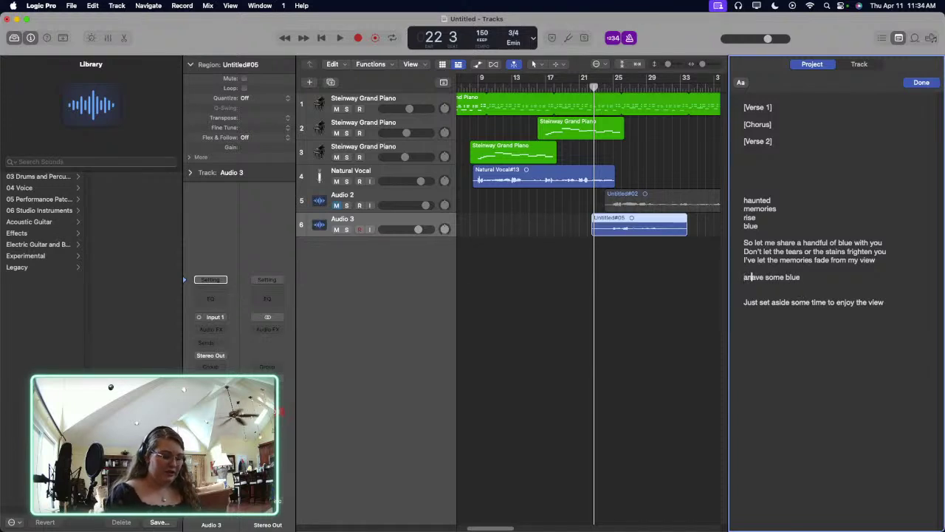
{"action": "type", "text": "h"}
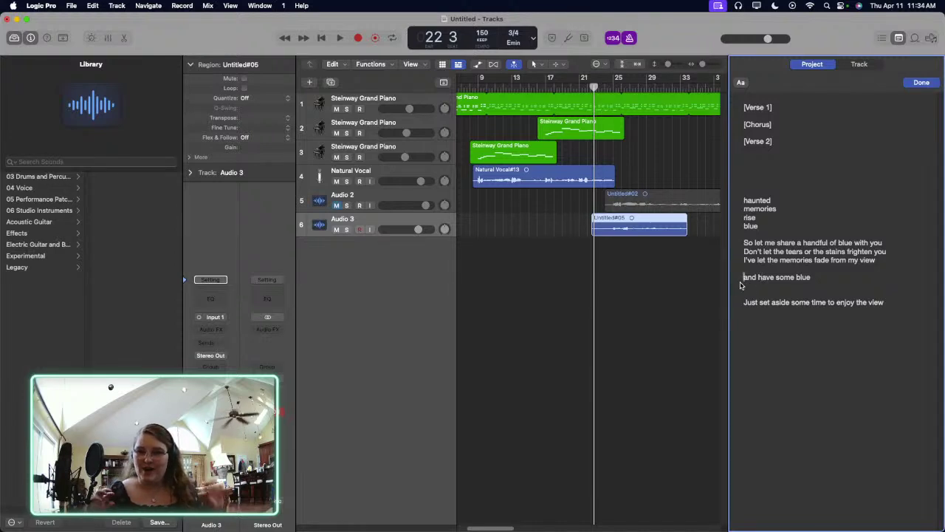
{"action": "left_click", "coordinate": [664, 323]}
{"action": "left_click", "coordinate": [744, 277]}
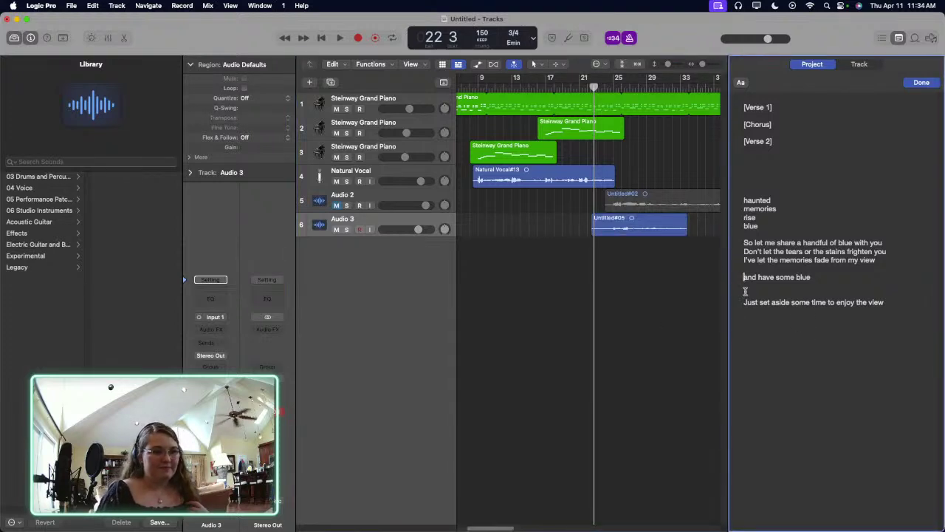
{"action": "key", "text": "BackSpace"}
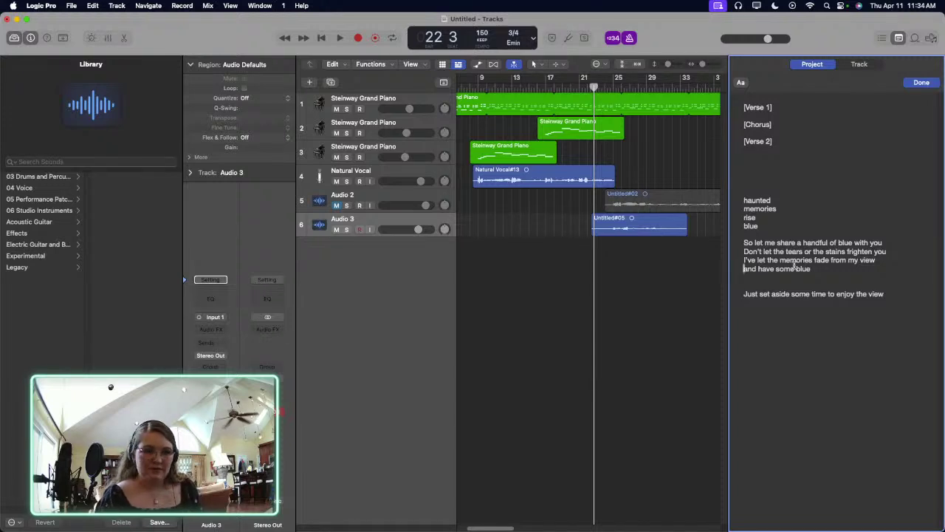
{"action": "left_click", "coordinate": [651, 276]}
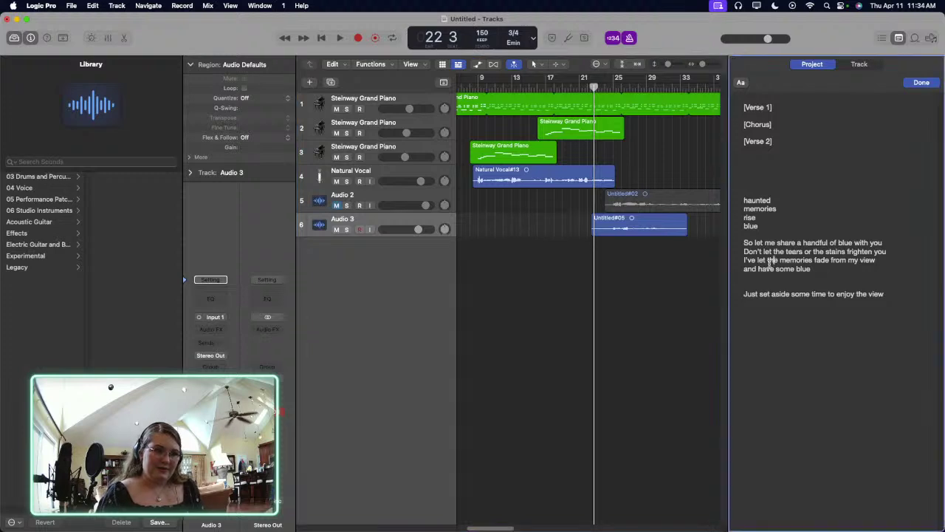
Step: Add the lyric line "Why don't you share my fate" below "and have some blue" in the project notes, followed by blank lines
{"action": "left_click", "coordinate": [755, 277]}
{"action": "key", "text": "Return"}
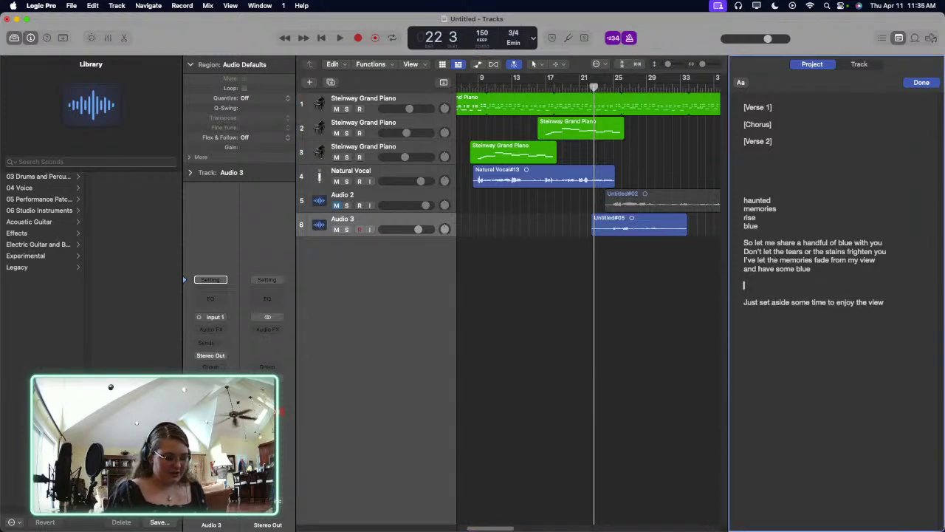
{"action": "type", "text": "WHy don't y"}
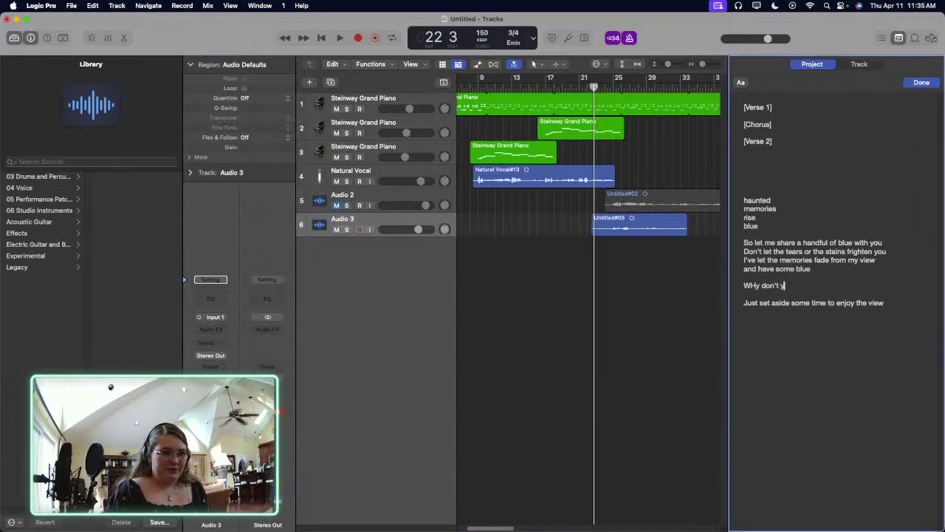
{"action": "type", "text": "ou share"}
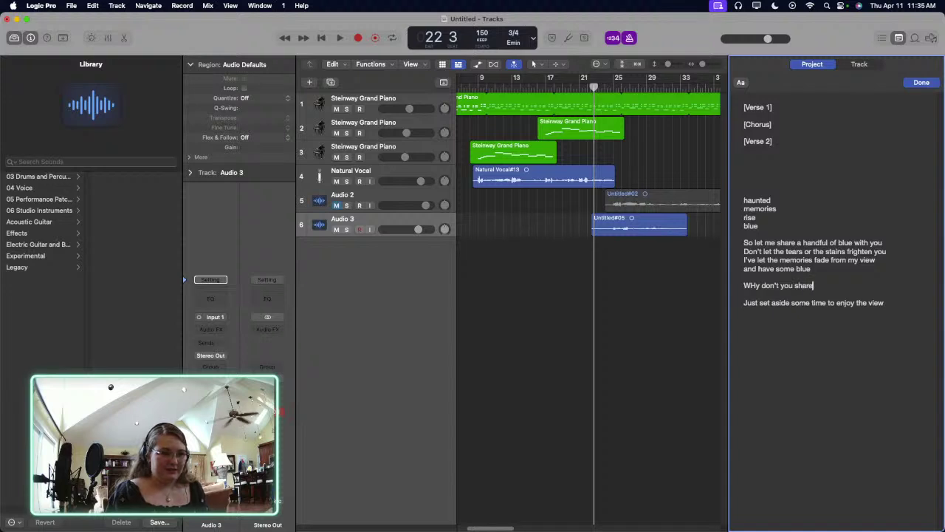
{"action": "type", "text": " my fate"}
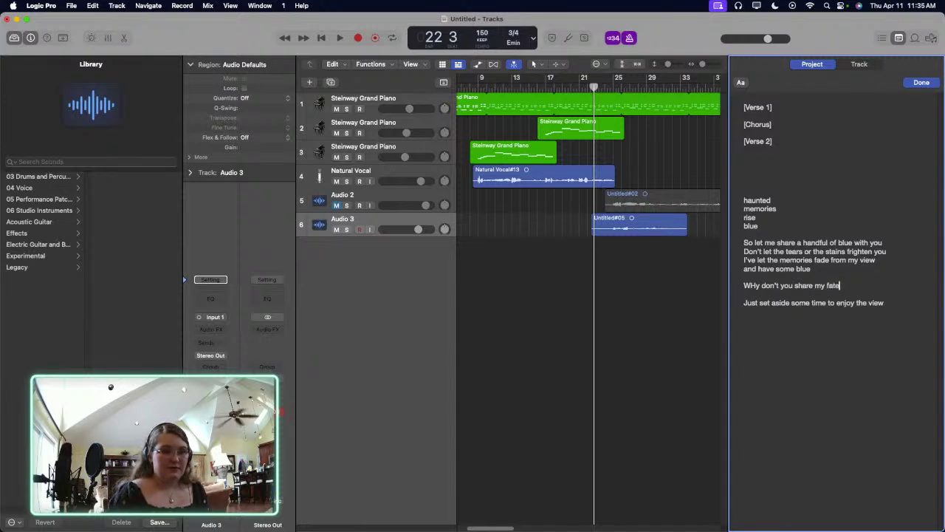
{"action": "left_click", "coordinate": [754, 285]}
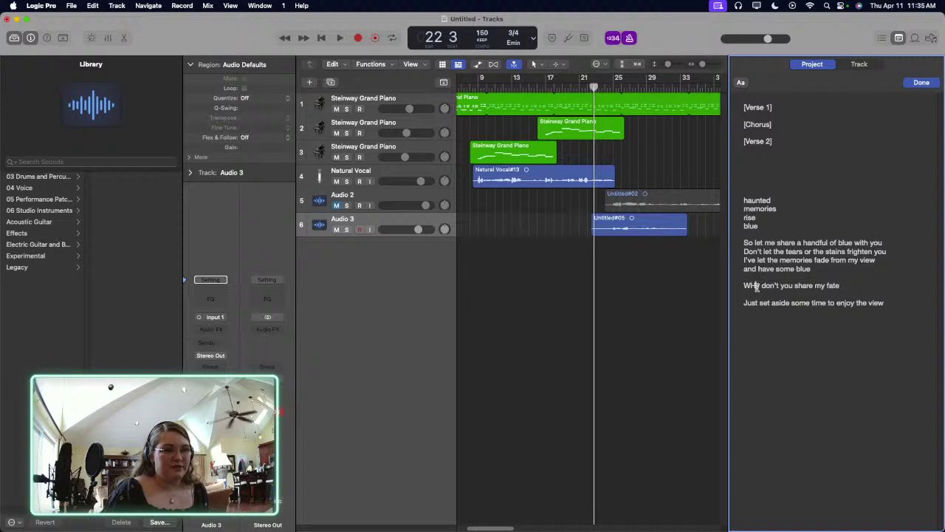
{"action": "key", "text": "BackSpace"}
{"action": "type", "text": "h"}
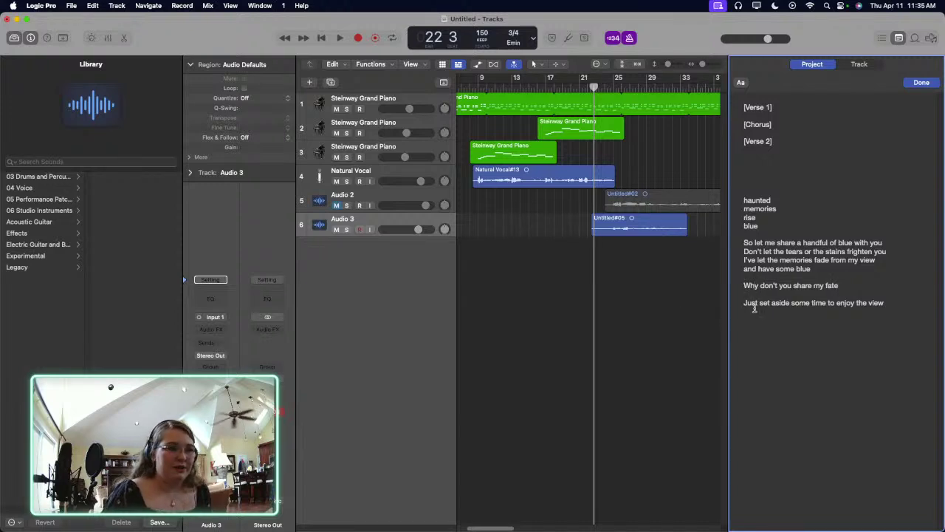
{"action": "left_click", "coordinate": [881, 287]}
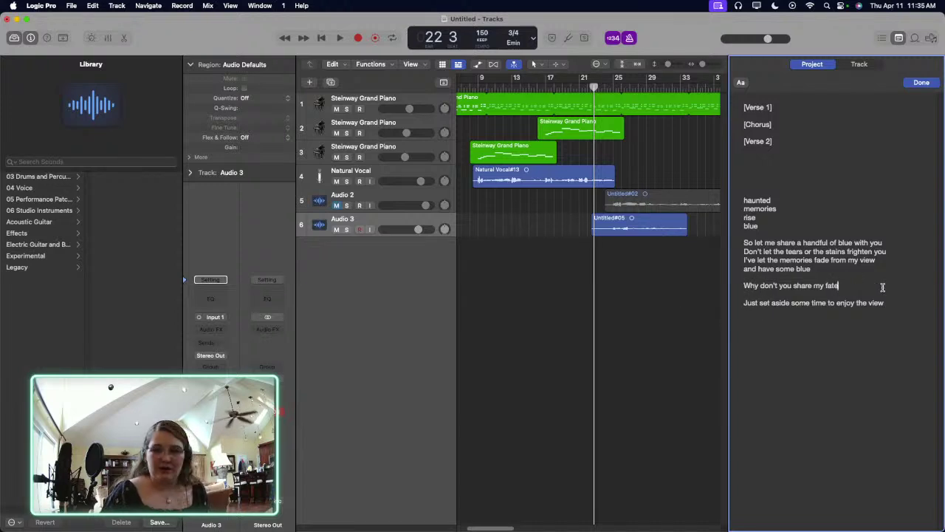
{"action": "key", "text": "Return"}
{"action": "key", "text": "Return"}
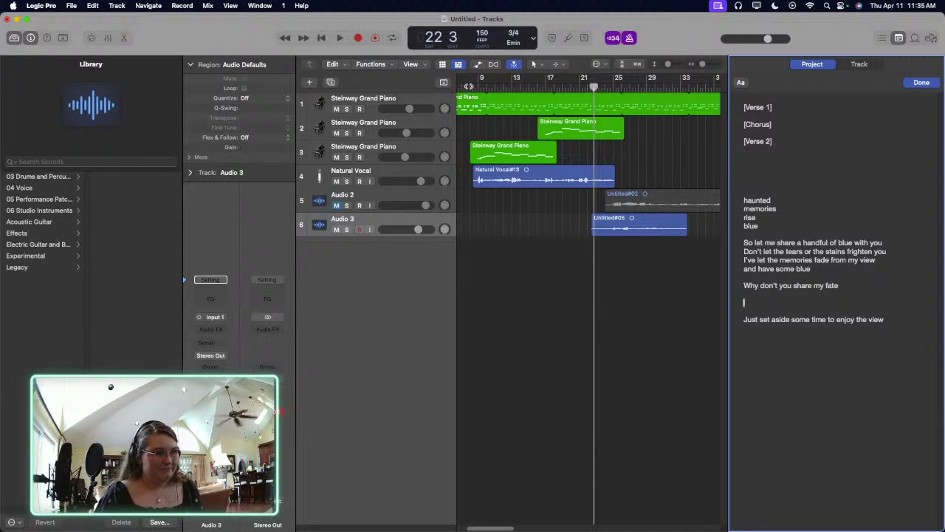
Step: Move the playhead to bar 20 and on to bar 21, beat 3
{"action": "left_click", "coordinate": [469, 86]}
{"action": "left_click", "coordinate": [570, 86]}
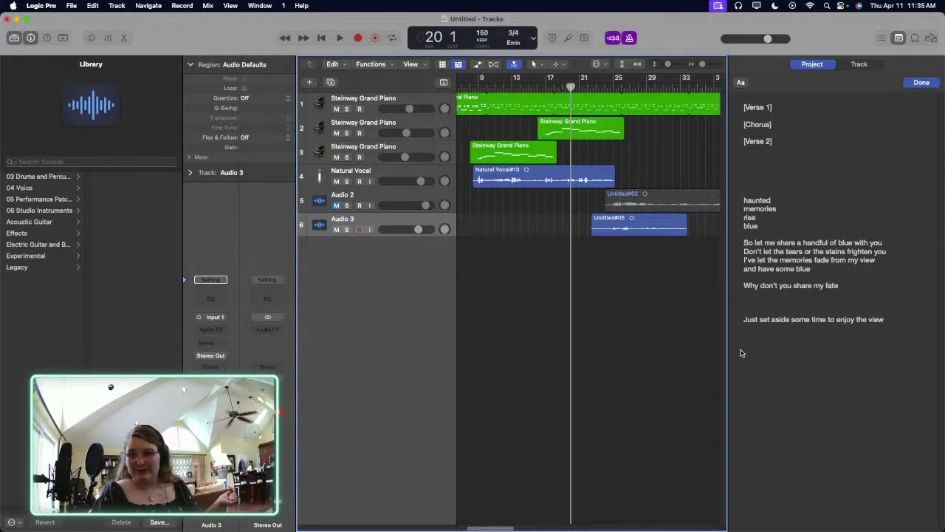
{"action": "left_click", "coordinate": [585, 85]}
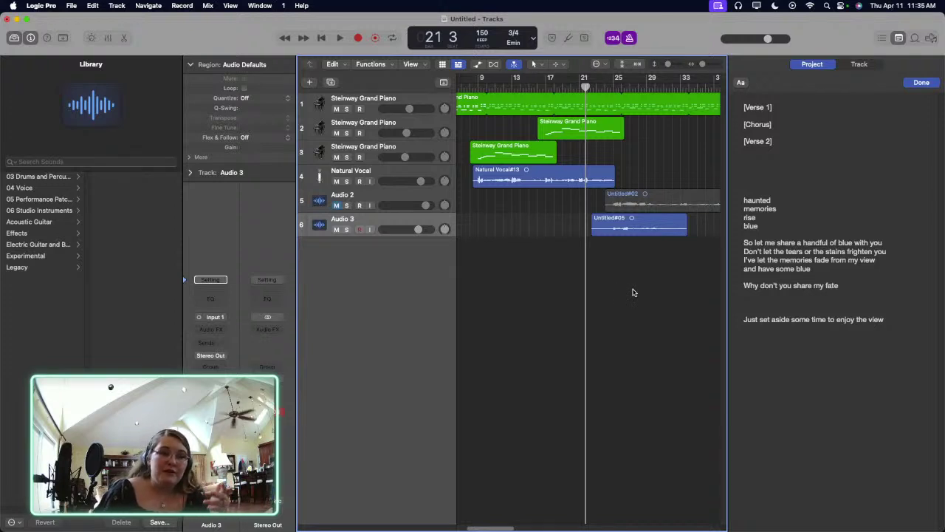
Step: Delete the lyric line "Why don't you share my fate" and a surplus blank line from the project notes
{"action": "left_click", "coordinate": [743, 288]}
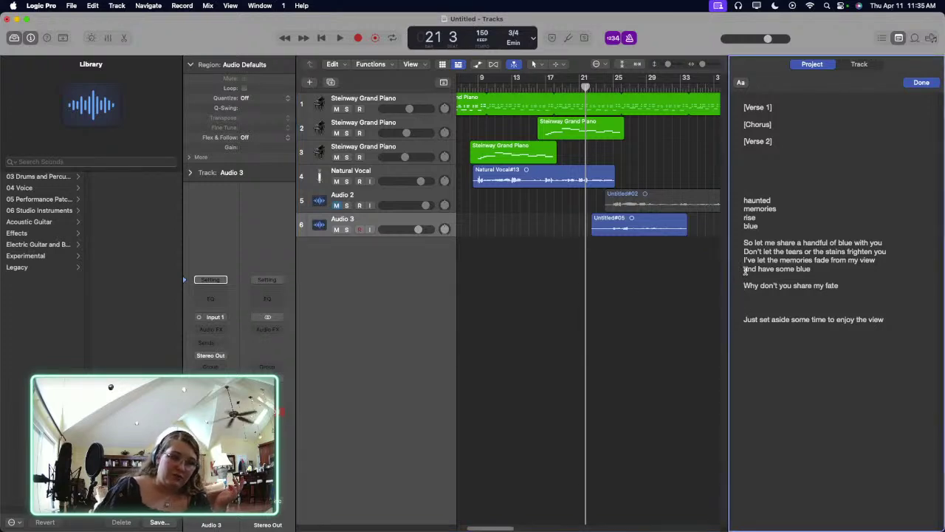
{"action": "left_click_drag", "start_coordinate": [876, 291], "coordinate": [721, 287]}
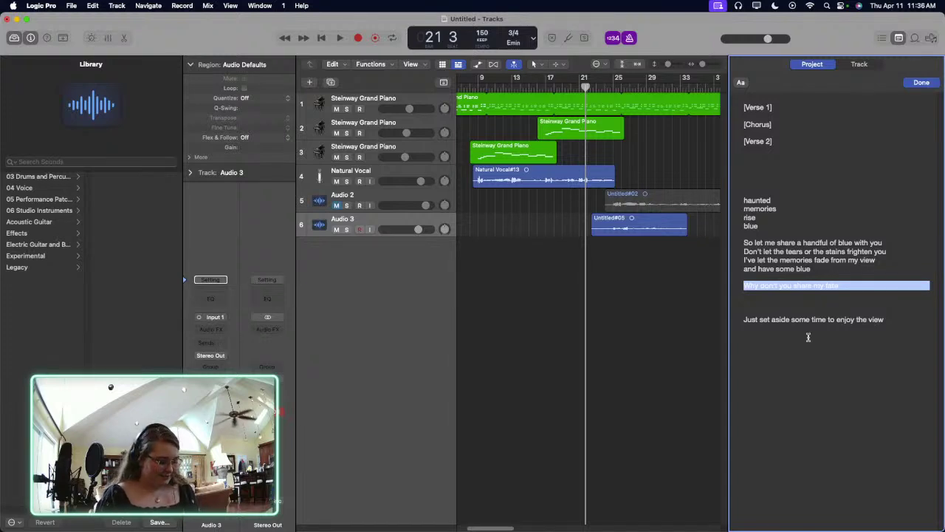
{"action": "key", "text": "BackSpace"}
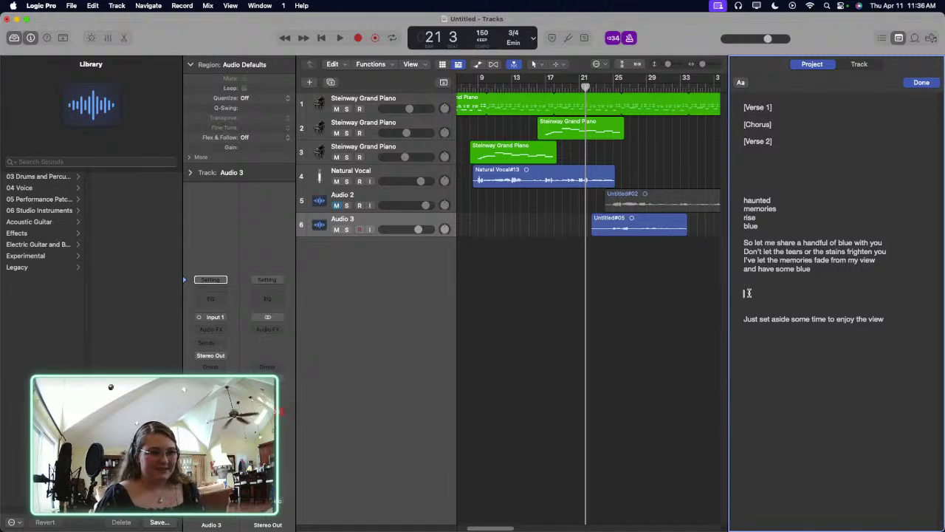
{"action": "key", "text": "BackSpace"}
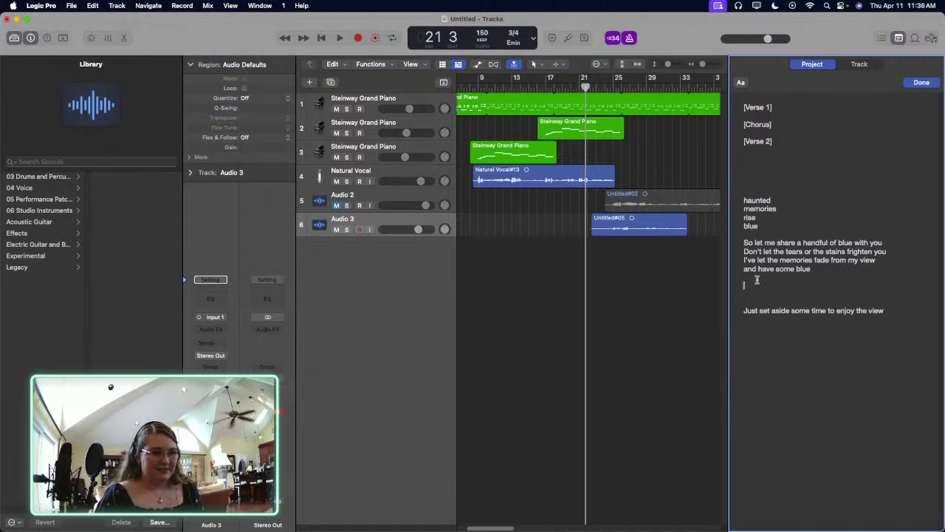
{"action": "left_click", "coordinate": [786, 299]}
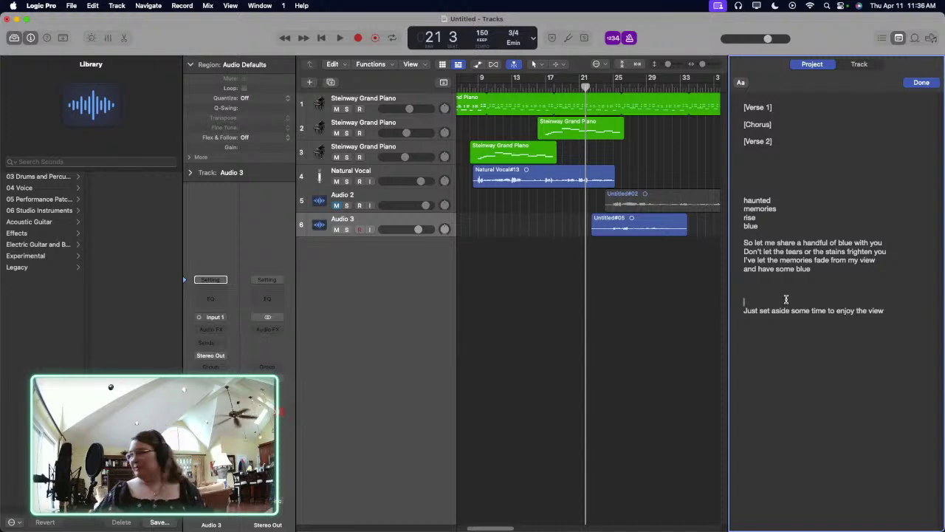
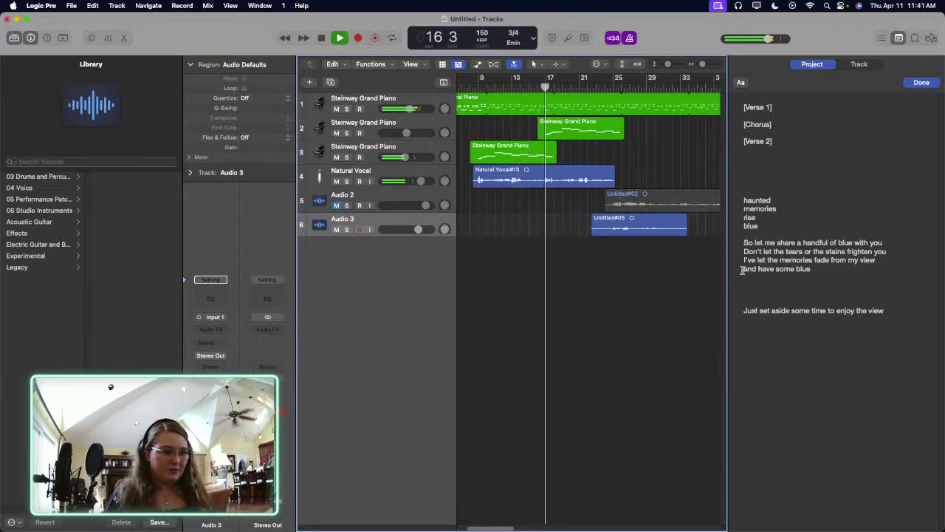
Step: Stop playback, delete the recorded region on the Audio 3 track, and set the playhead to bar 22
{"action": "key", "text": "space"}
{"action": "left_click", "coordinate": [742, 269]}
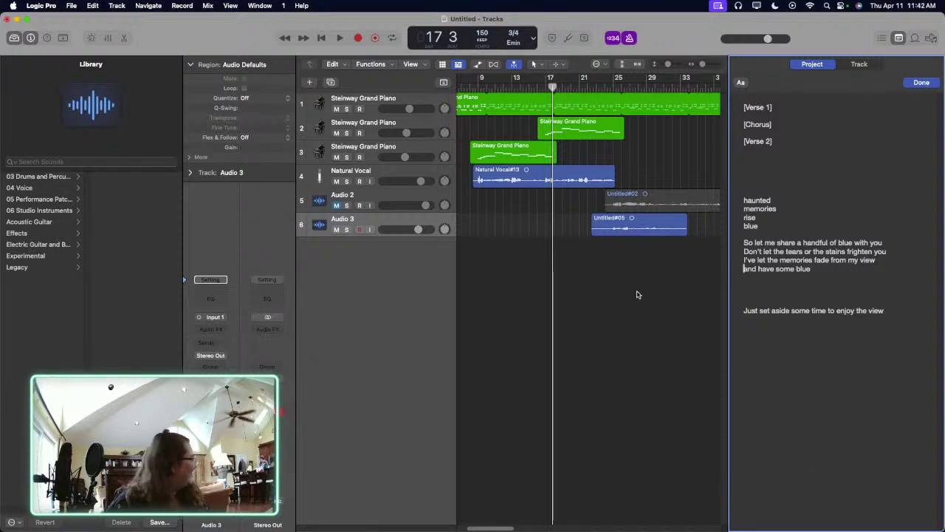
{"action": "left_click", "coordinate": [650, 226]}
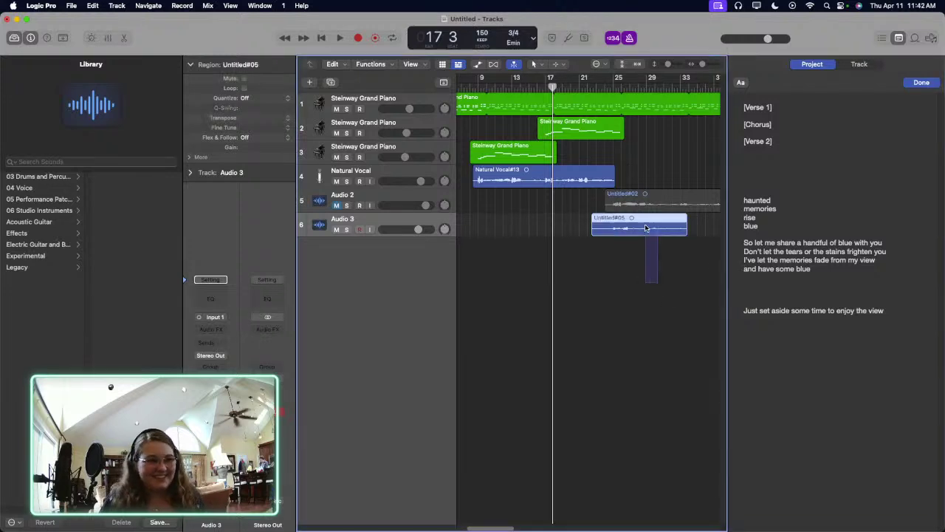
{"action": "key", "text": "Delete"}
{"action": "key", "text": "Return"}
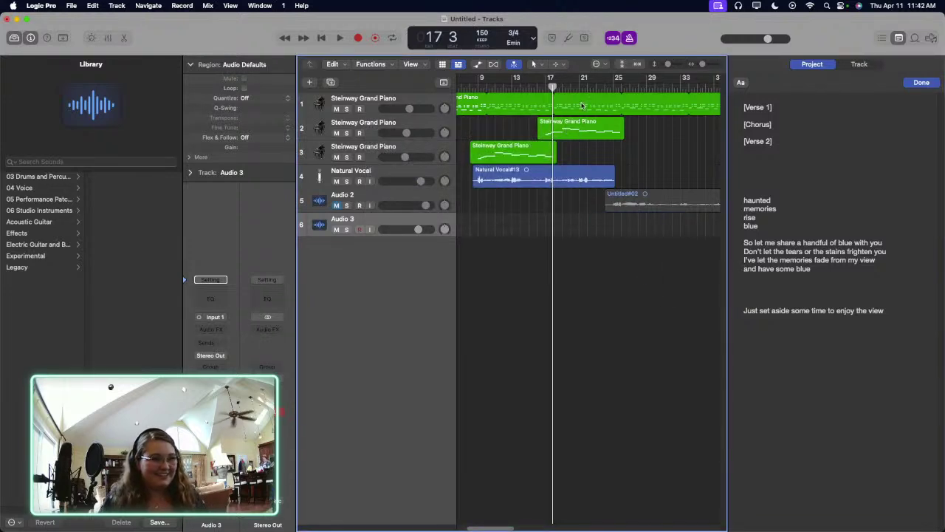
{"action": "left_click", "coordinate": [587, 88]}
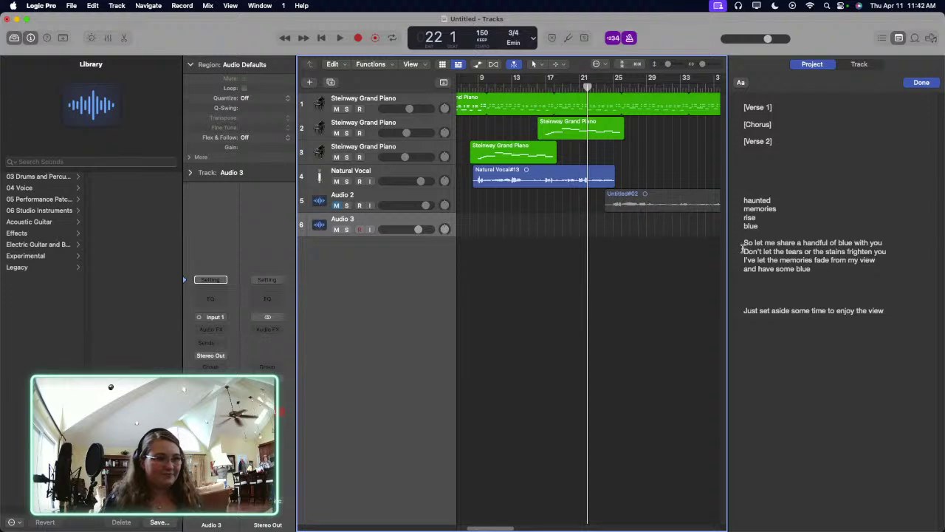
Step: Insert "So leave the truth behind" before "and have some blue" in the last line of the lyric verse
{"action": "triple_click", "coordinate": [741, 269]}
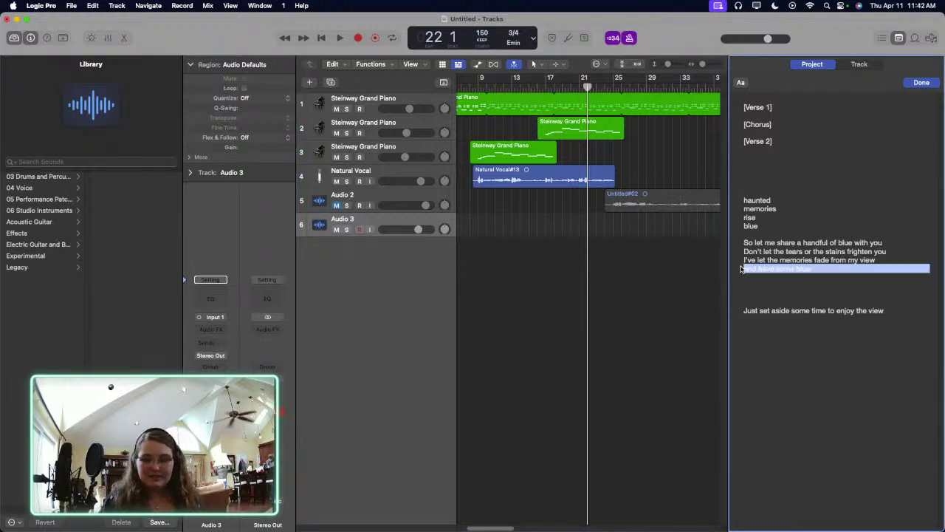
{"action": "left_click", "coordinate": [743, 260]}
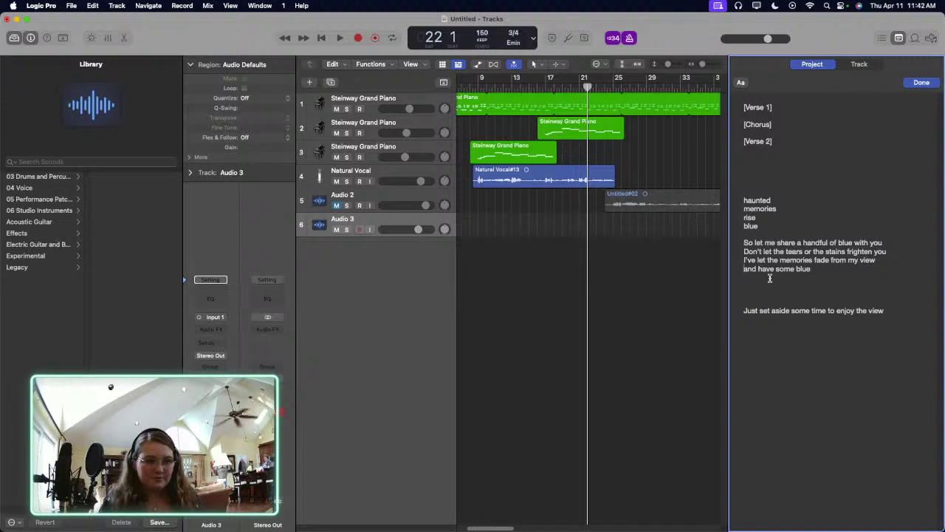
{"action": "type", "text": "So leave "}
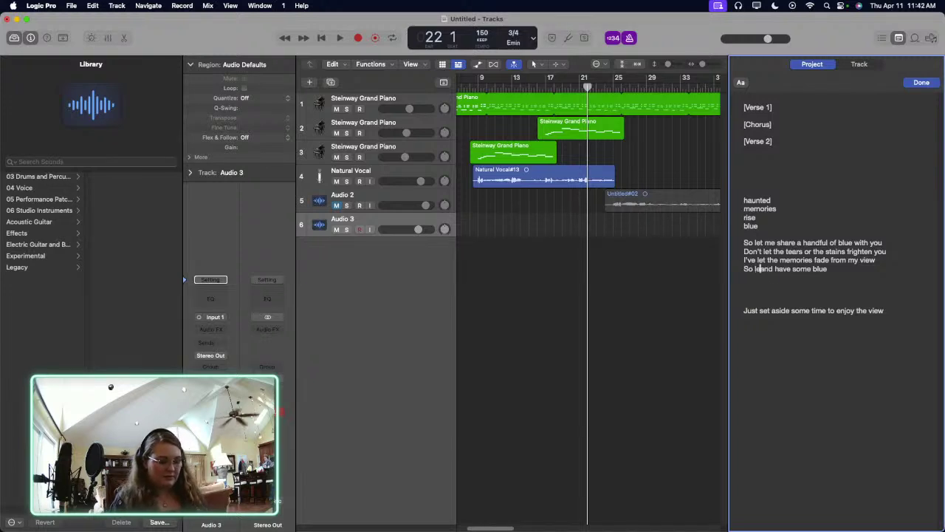
{"action": "type", "text": "the truth "}
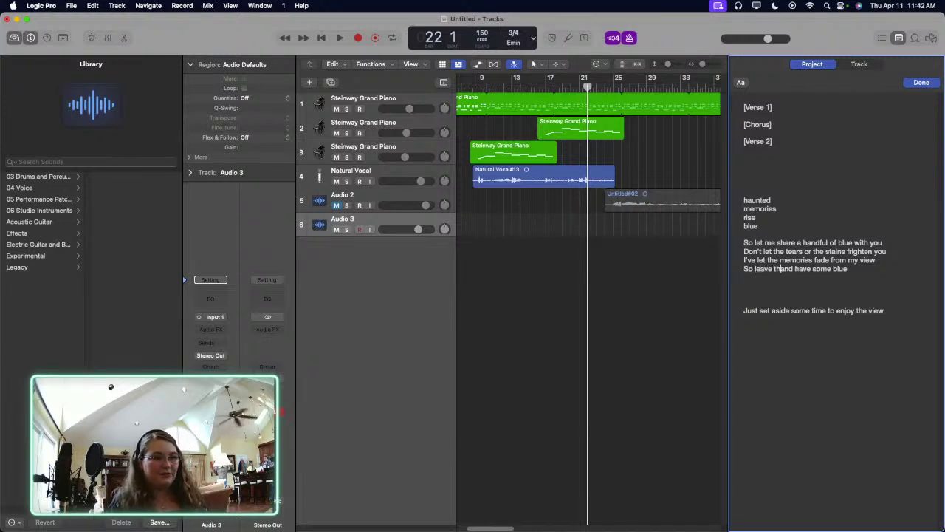
{"action": "type", "text": "behind"}
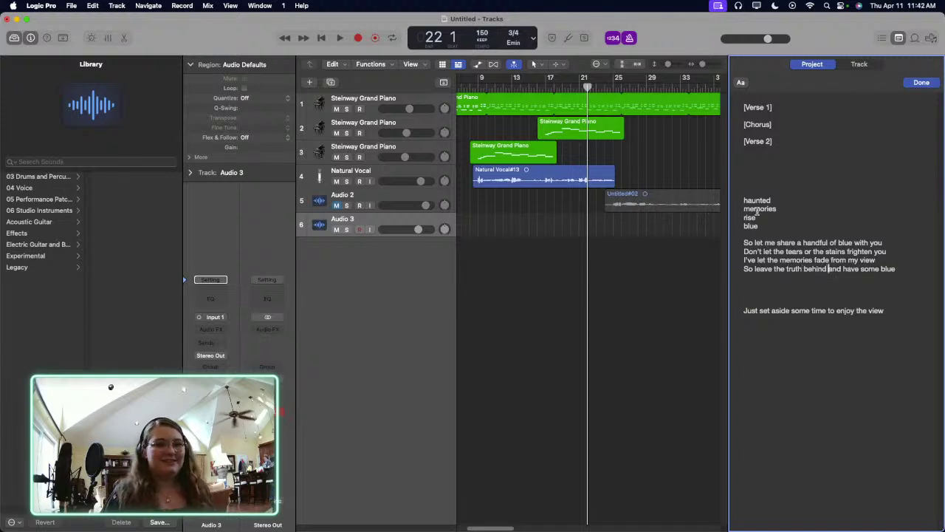
Step: Record a short vocal take on the Audio 3 track from about bar 21, and delete that take
{"action": "left_click", "coordinate": [533, 261]}
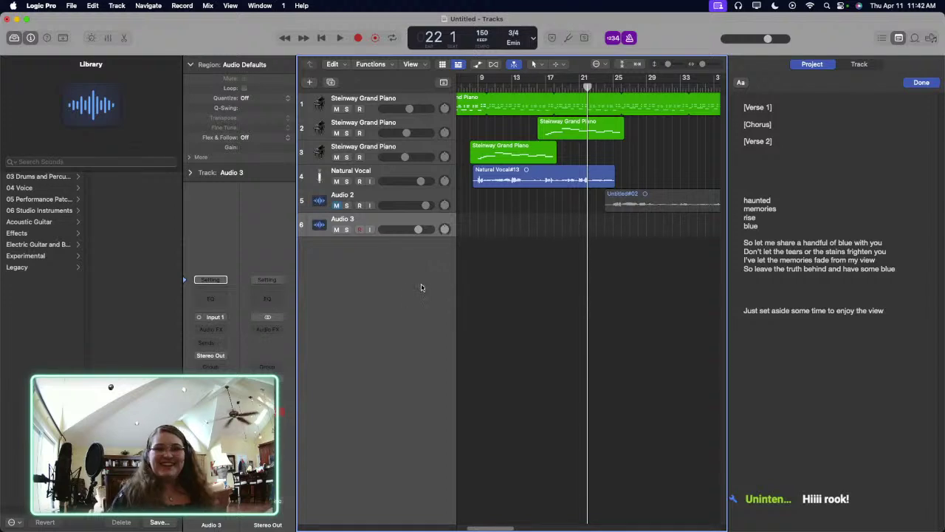
{"action": "left_click", "coordinate": [580, 88]}
{"action": "key", "text": "r"}
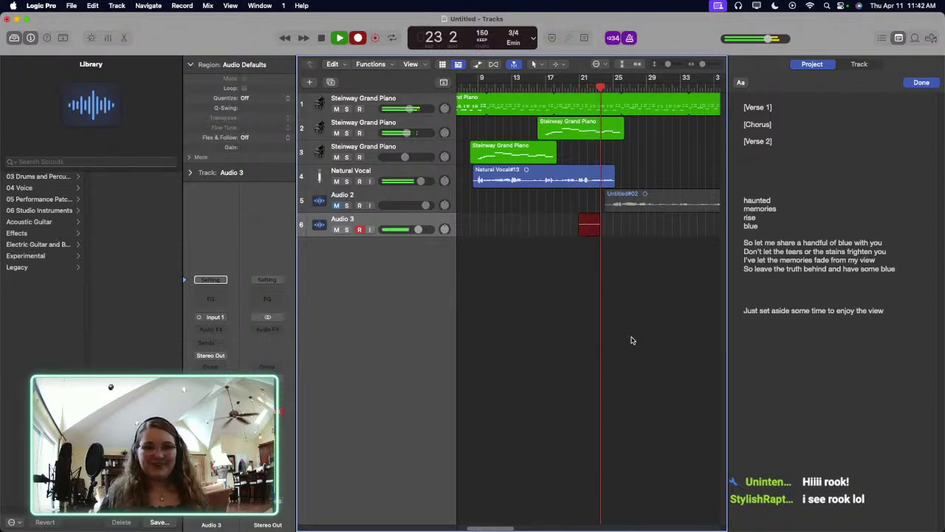
{"action": "key", "text": "space"}
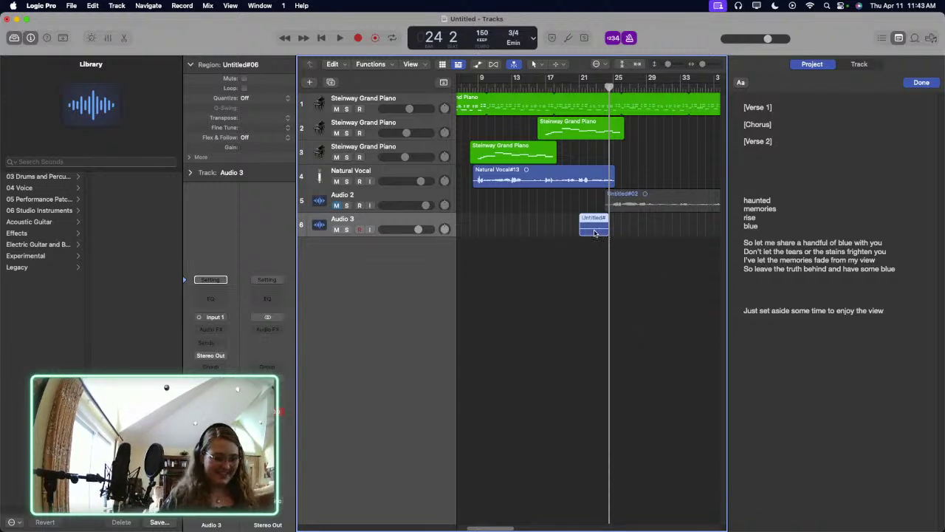
{"action": "key", "text": "Delete"}
{"action": "key", "text": "Return"}
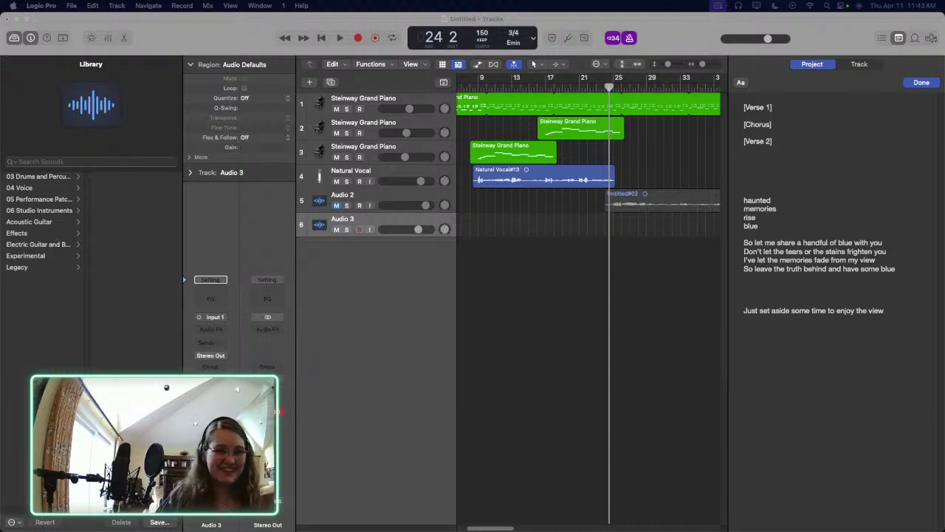
Step: Record a vocal take on the Audio 3 track from bar 23 to about bar 41
{"action": "left_click", "coordinate": [598, 86]}
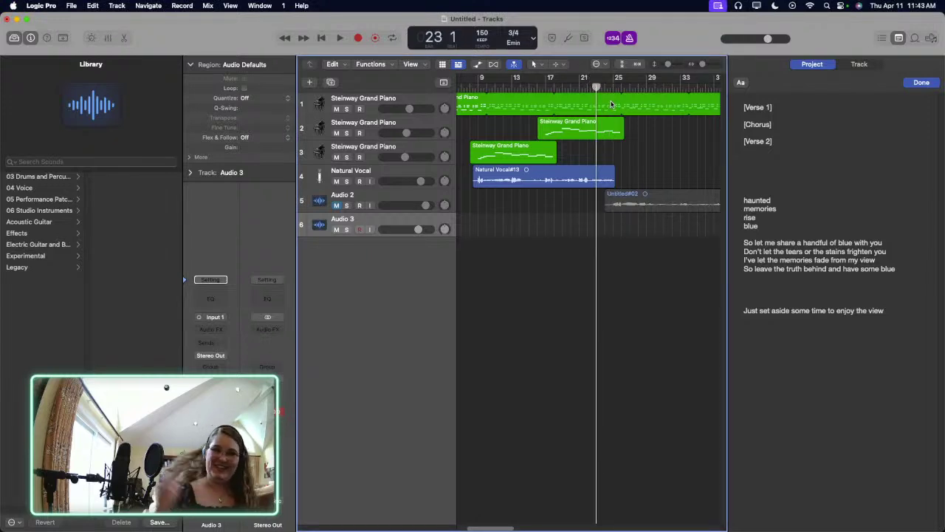
{"action": "key", "text": "r"}
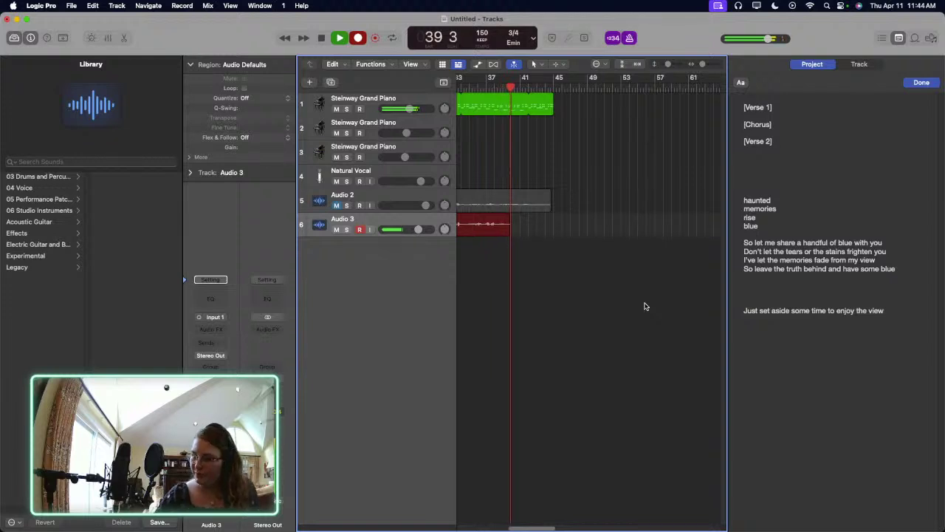
{"action": "key", "text": "space"}
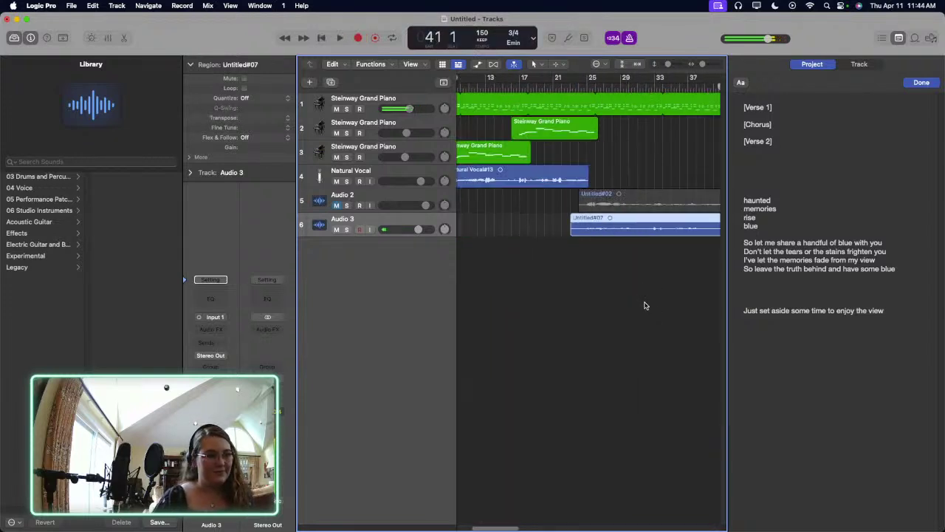
Step: Set the playhead to bar 7 and add a new audio track directly below the Natural Vocal track
{"action": "left_click", "coordinate": [517, 81]}
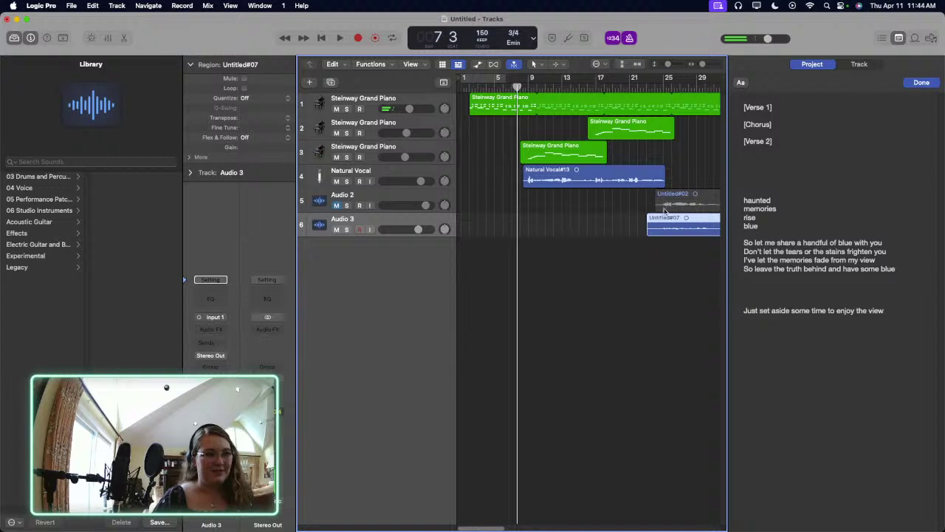
{"action": "left_click_drag", "start_coordinate": [676, 283], "coordinate": [645, 228]}
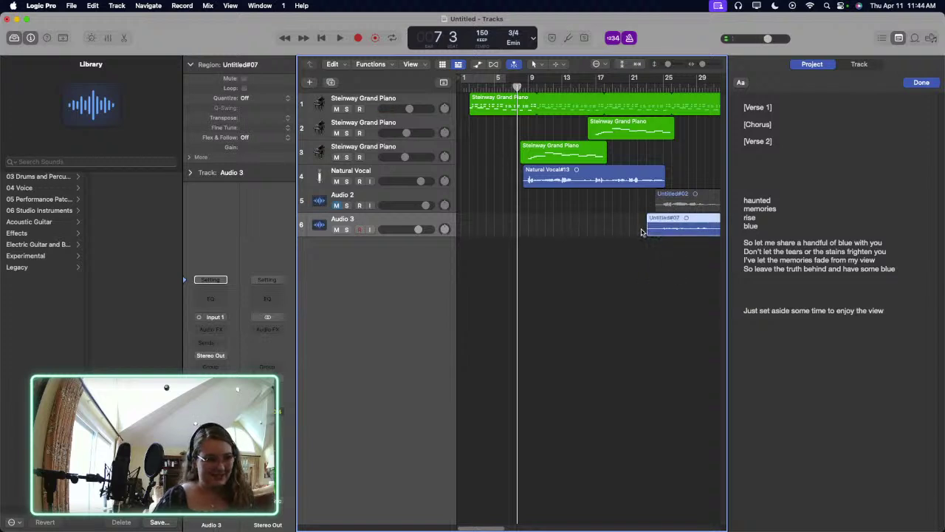
{"action": "left_click", "coordinate": [607, 214]}
{"action": "left_click", "coordinate": [441, 174]}
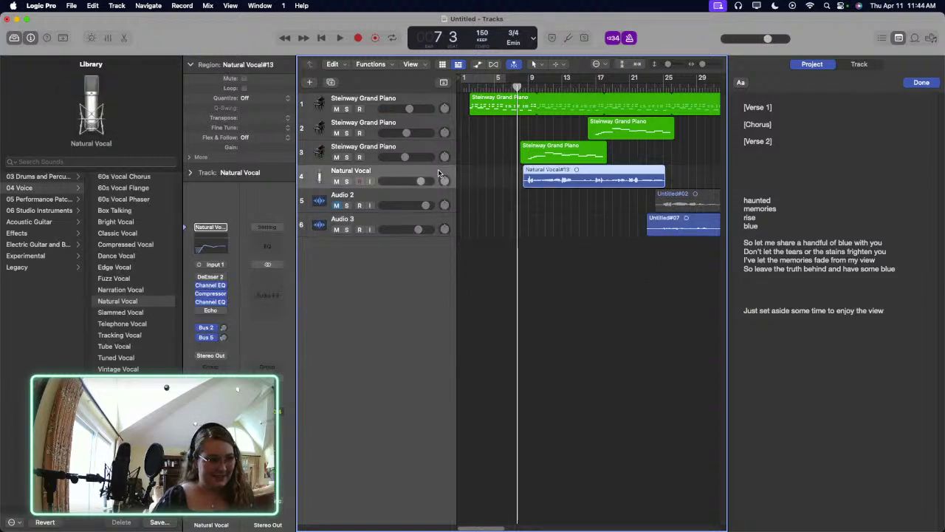
{"action": "right_click", "coordinate": [434, 164]}
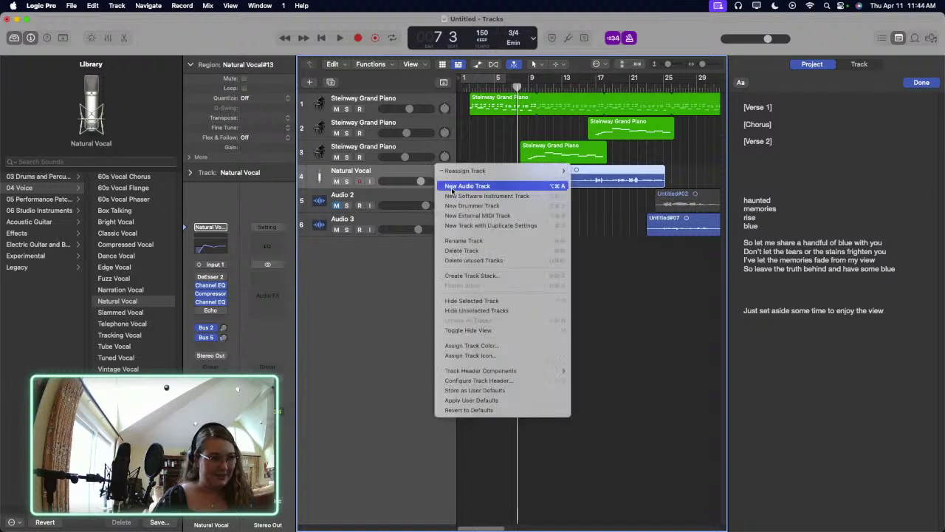
{"action": "left_click", "coordinate": [454, 189]}
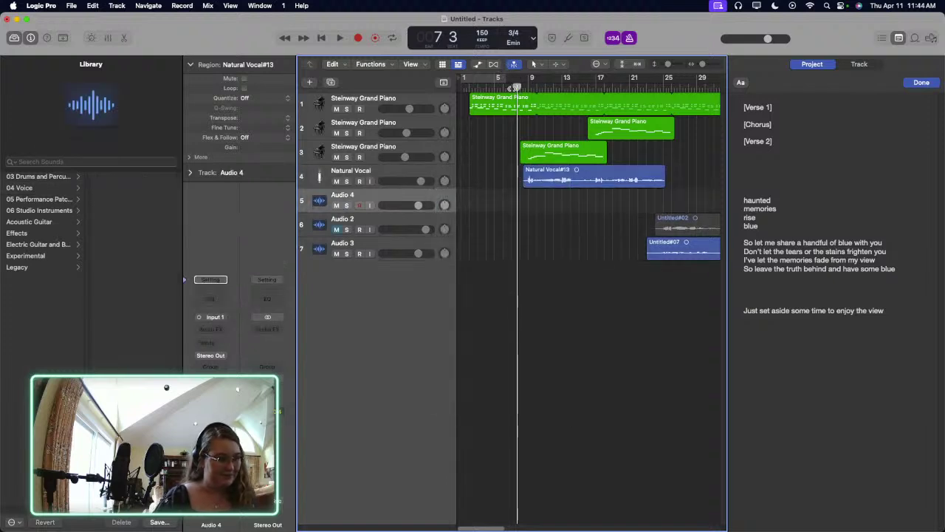
Step: Mute the Natural Vocal and Audio 3 tracks and record a vocal take on Natural Vocal from bar 7 to about bar 40
{"action": "left_click", "coordinate": [334, 182]}
{"action": "left_click", "coordinate": [336, 182]}
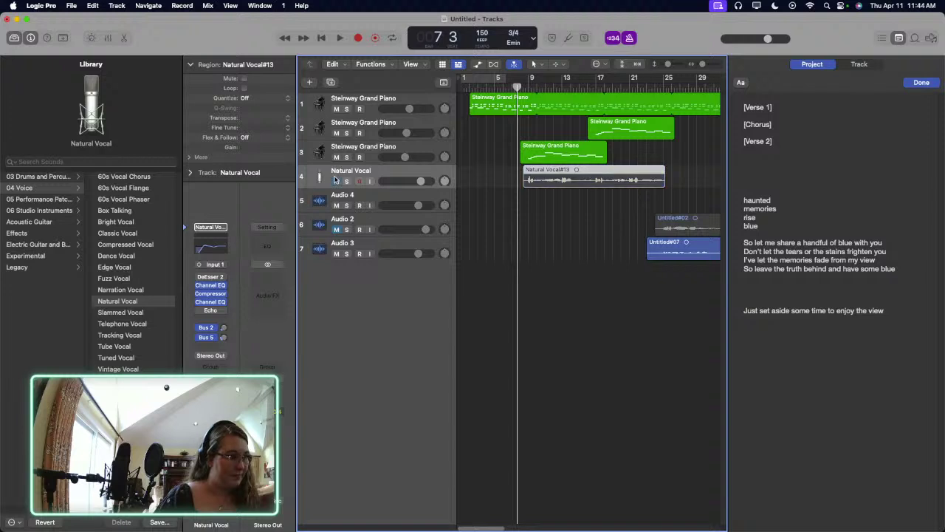
{"action": "left_click", "coordinate": [336, 253]}
{"action": "key", "text": "r"}
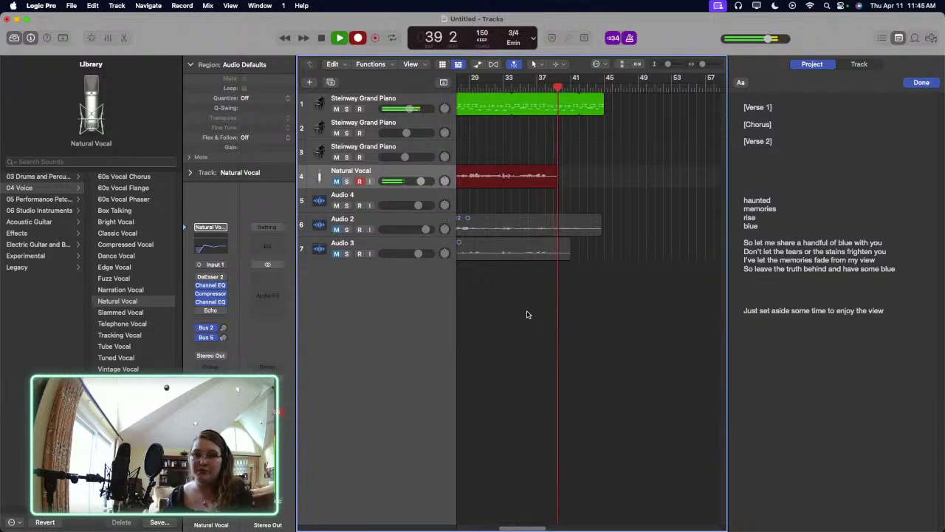
{"action": "key", "text": "space"}
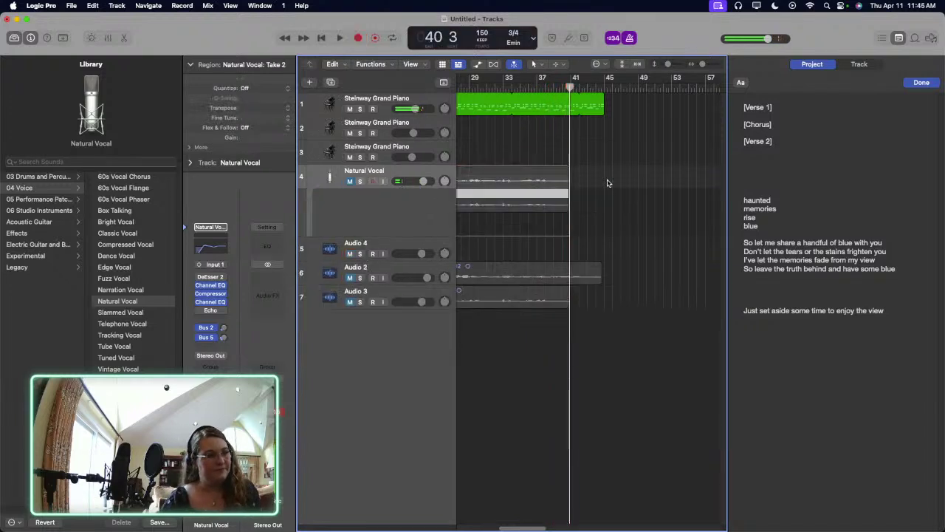
Step: Unmute the Natural Vocal track and delete Take 1 from its take folder
{"action": "scroll", "coordinate": [607, 183], "scroll_direction": "left", "scroll_amount": 10}
{"action": "left_click", "coordinate": [509, 214]}
{"action": "left_click", "coordinate": [366, 181]}
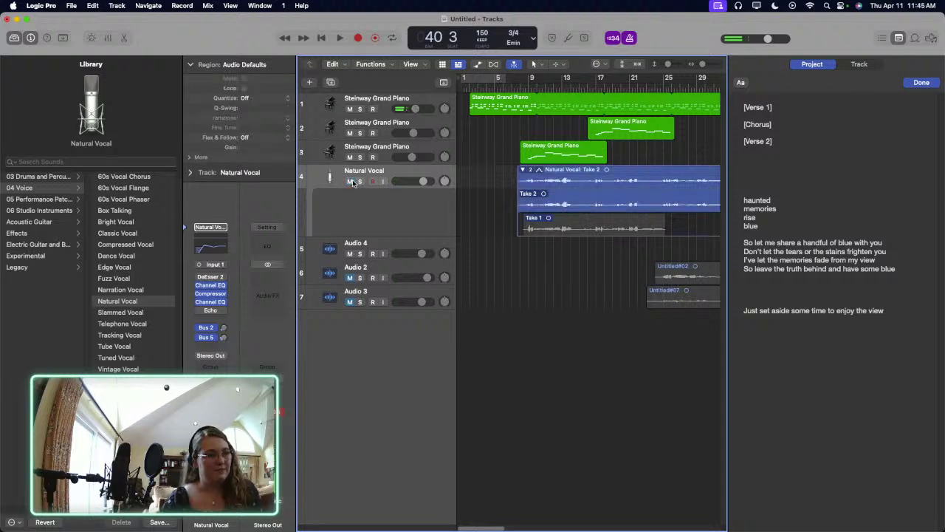
{"action": "left_click", "coordinate": [598, 231]}
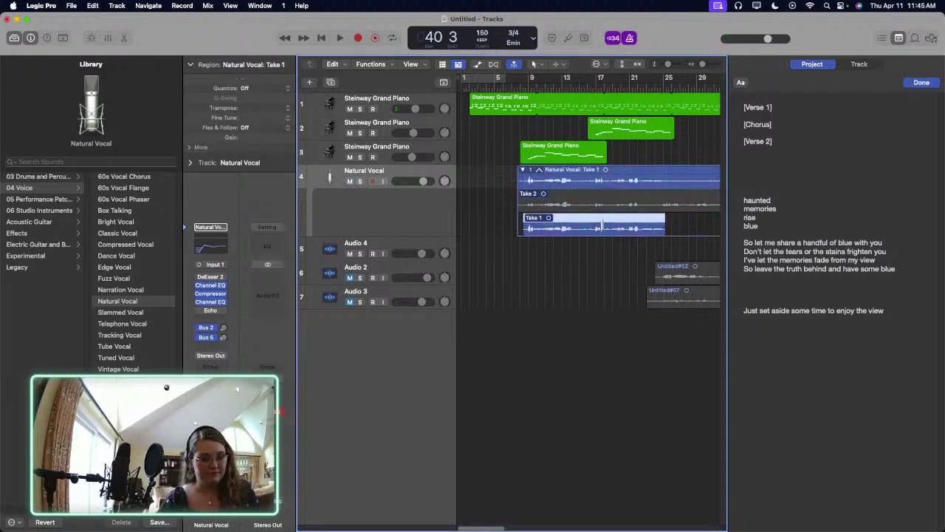
{"action": "key", "text": "Delete"}
{"action": "key", "text": "Return"}
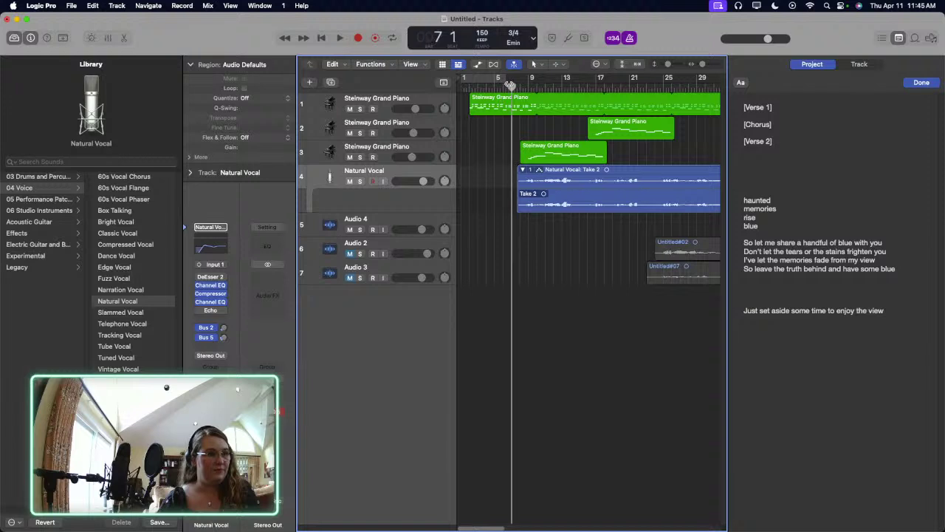
Step: Start playback from bar 7 and flatten the Natural Vocal take folder into a single region
{"action": "key", "text": "space"}
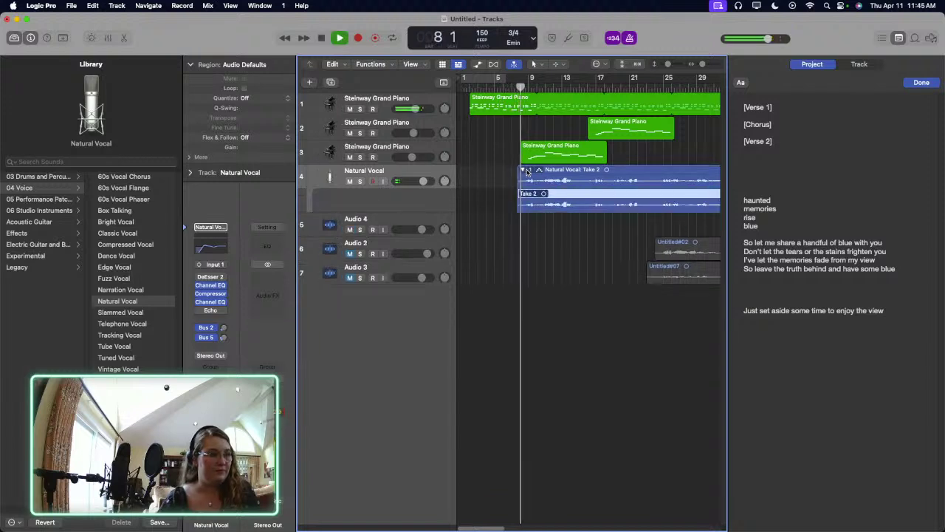
{"action": "left_click", "coordinate": [530, 169]}
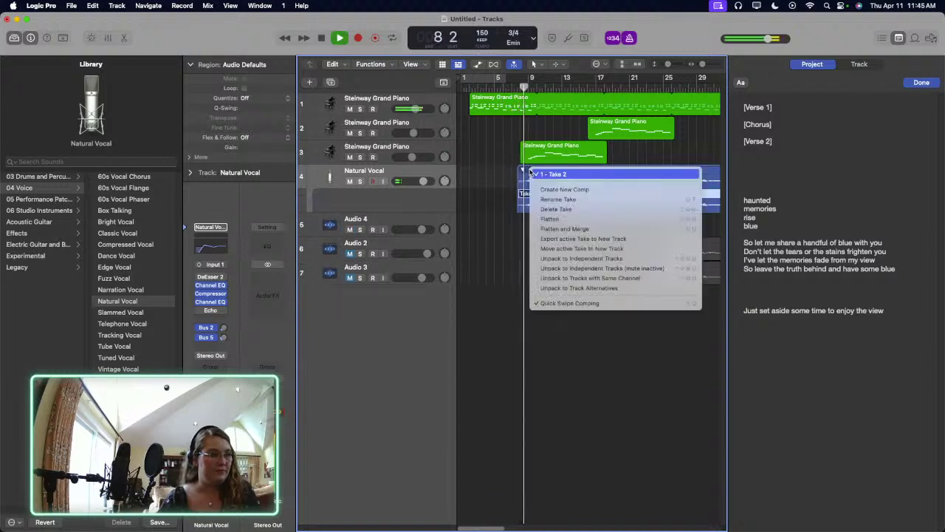
{"action": "left_click", "coordinate": [555, 219]}
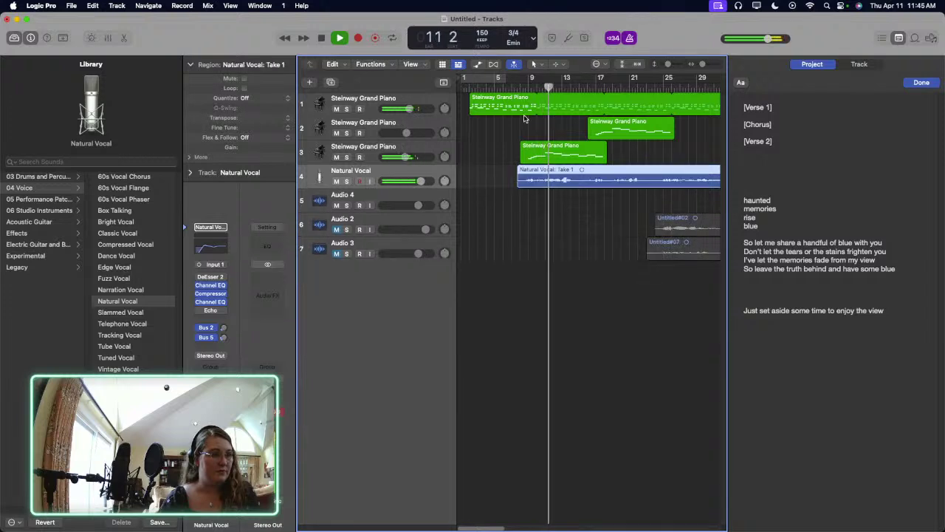
Step: Raise the volume of the Natural Vocal track during playback
{"action": "left_click_drag", "start_coordinate": [432, 181], "coordinate": [438, 182]}
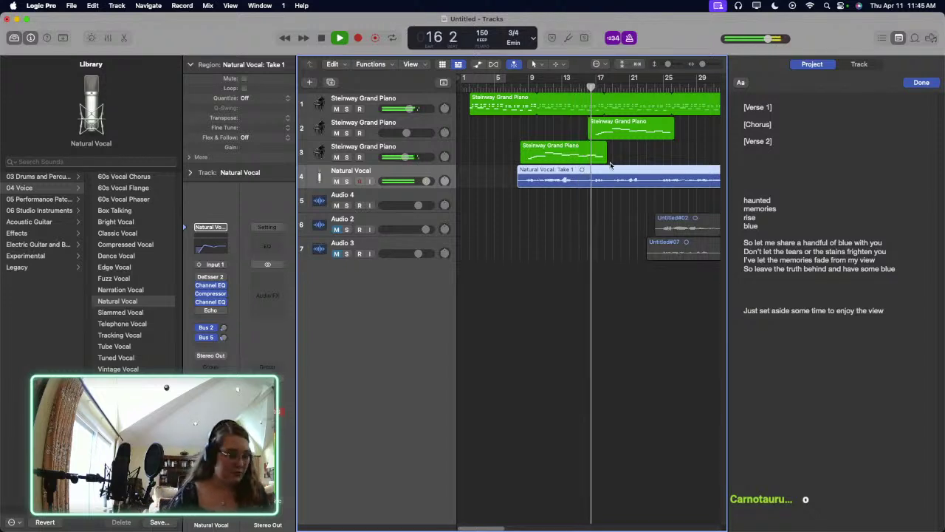
{"action": "scroll", "coordinate": [610, 167], "scroll_direction": "right", "scroll_amount": 10}
{"action": "scroll", "coordinate": [609, 167], "scroll_direction": "left", "scroll_amount": 8}
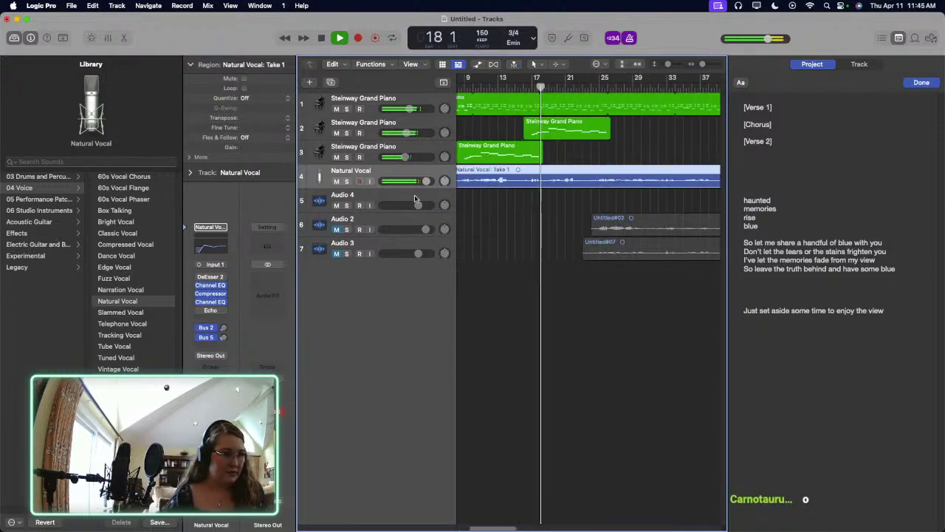
{"action": "left_click_drag", "start_coordinate": [425, 181], "coordinate": [430, 199]}
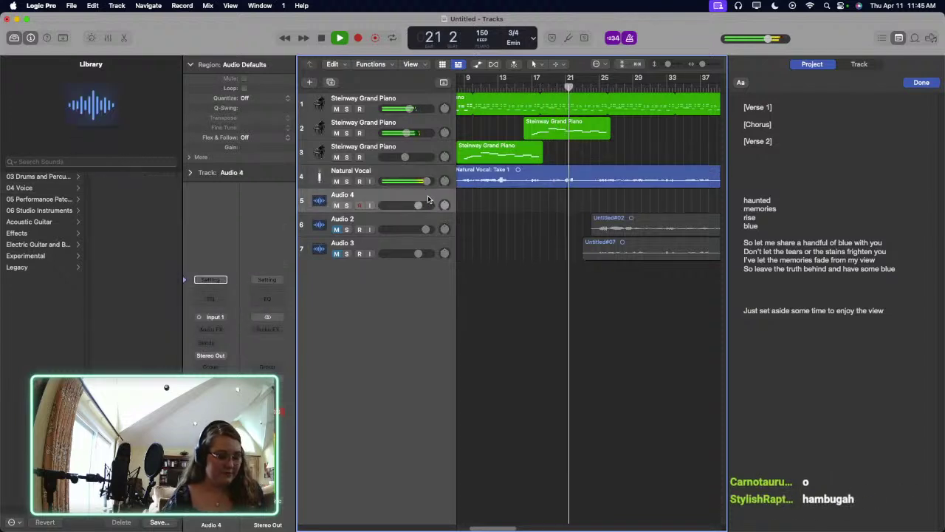
Step: Delete the Audio 2 and Audio 3 tracks together with their recorded regions and audio files
{"action": "left_click", "coordinate": [408, 215]}
{"action": "key", "text": "BackSpace"}
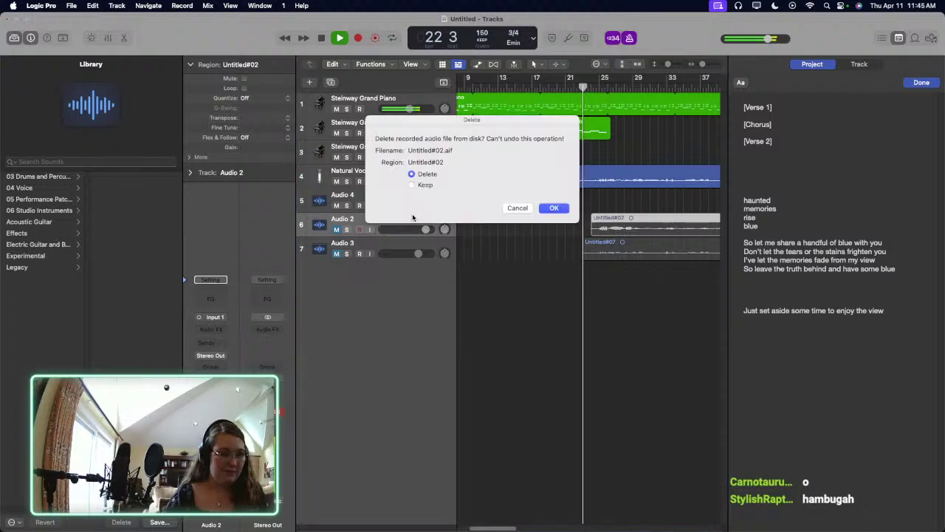
{"action": "key", "text": "Return"}
{"action": "key", "text": "Down"}
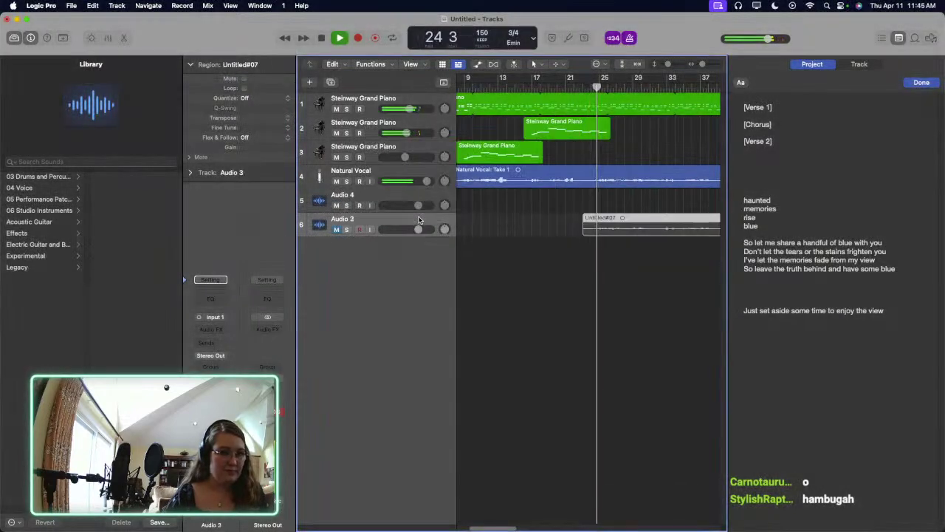
{"action": "key", "text": "super+BackSpace"}
{"action": "key", "text": "Return"}
{"action": "key", "text": "super+BackSpace"}
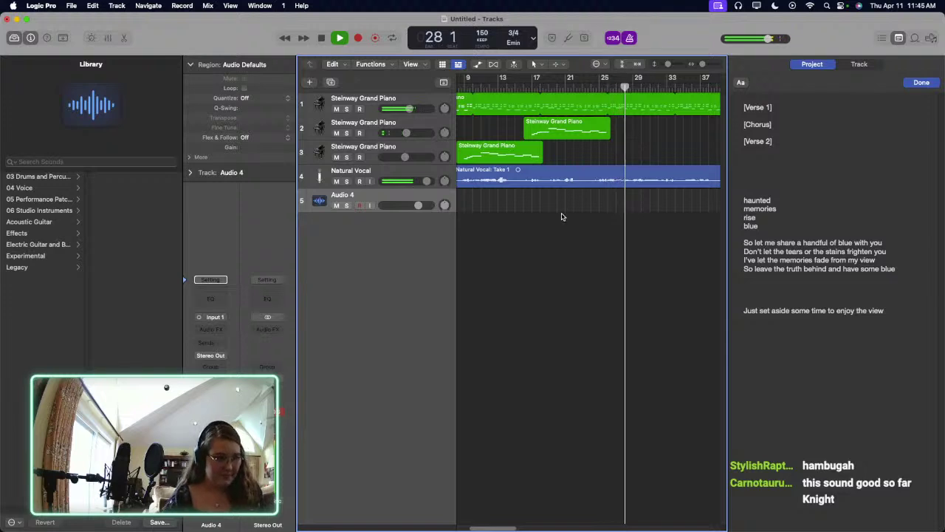
Step: Copy the looped piano region on track 1, paste it at bar 14, and move the copy onto track 1 at about bar 10
{"action": "scroll", "coordinate": [561, 213], "scroll_direction": "left", "scroll_amount": 5}
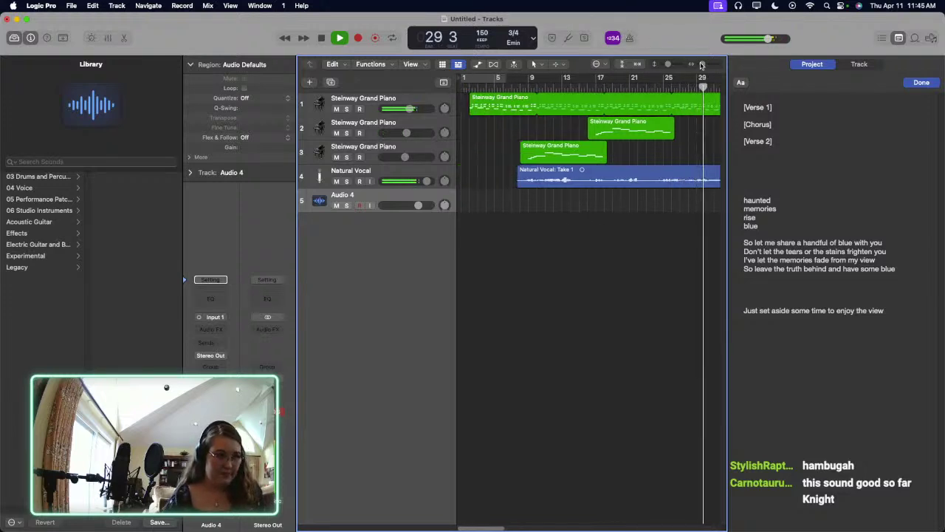
{"action": "left_click_drag", "start_coordinate": [702, 64], "coordinate": [697, 64]}
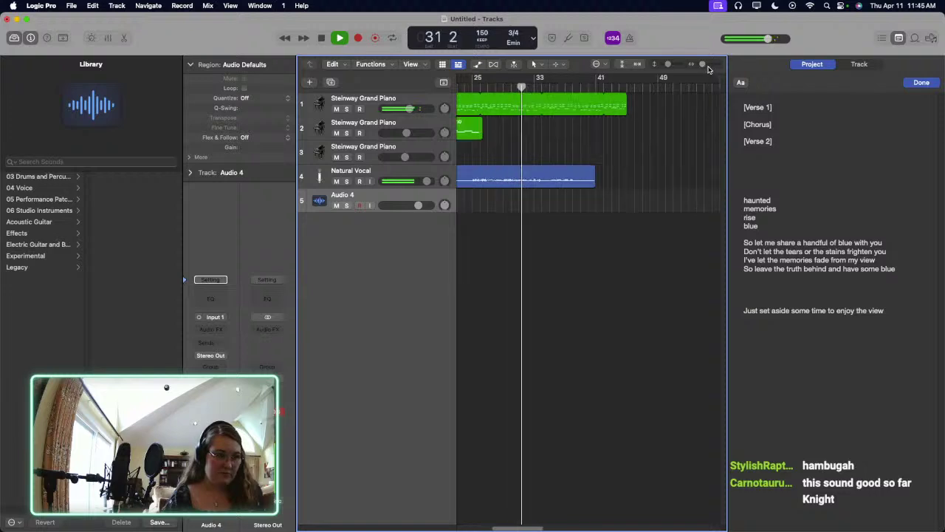
{"action": "scroll", "coordinate": [687, 138], "scroll_direction": "up", "scroll_amount": 3}
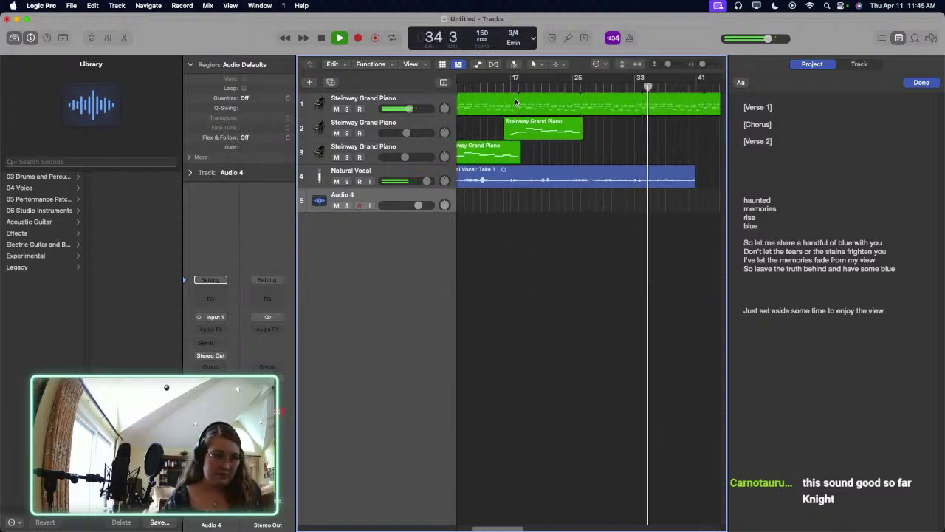
{"action": "scroll", "coordinate": [519, 106], "scroll_direction": "left", "scroll_amount": 5}
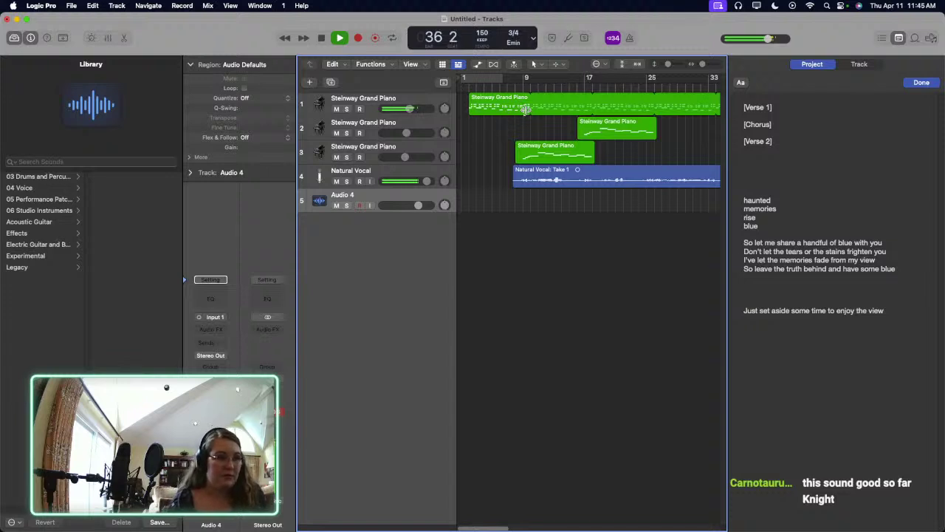
{"action": "left_click", "coordinate": [523, 109]}
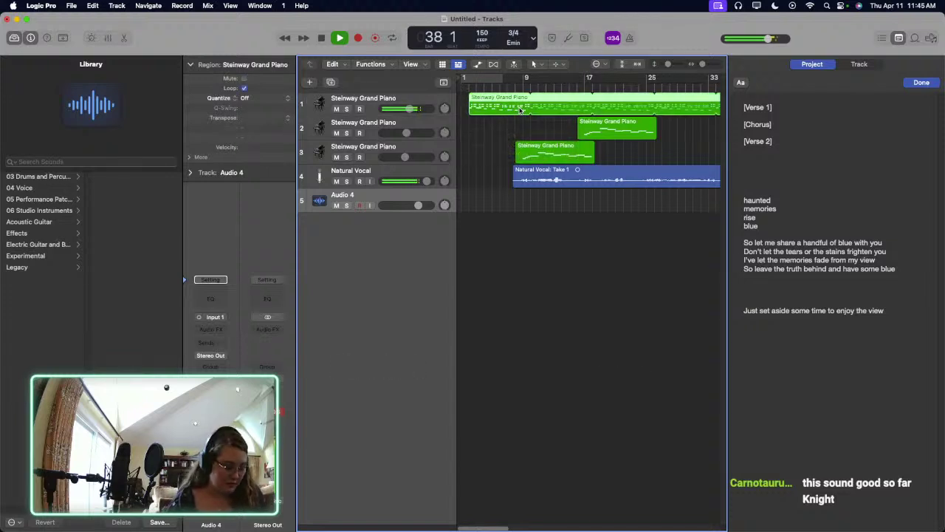
{"action": "left_click", "coordinate": [564, 85]}
{"action": "key", "text": "super+v"}
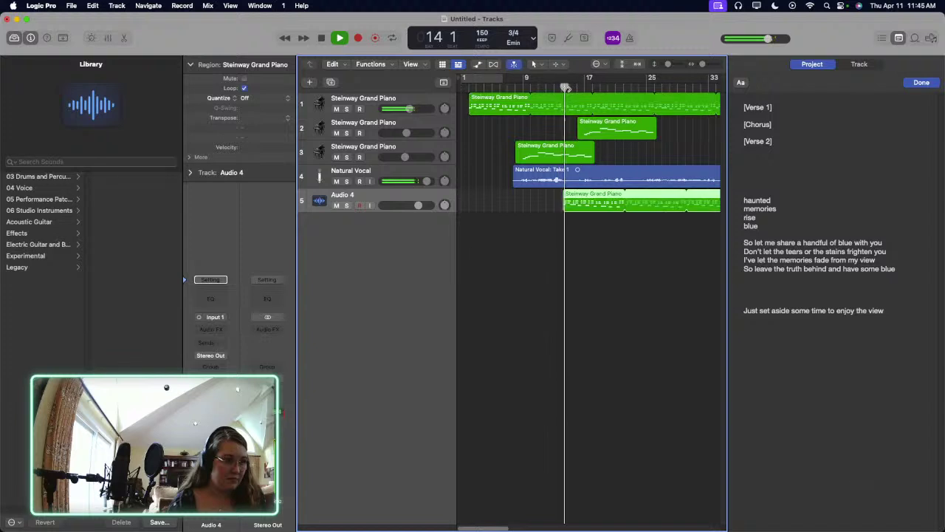
{"action": "left_click_drag", "start_coordinate": [601, 195], "coordinate": [569, 95]}
Step: Resize the copied piano region on track 1 so that the region itself ends at about bar 40
{"action": "scroll", "coordinate": [587, 143], "scroll_direction": "up", "scroll_amount": 5}
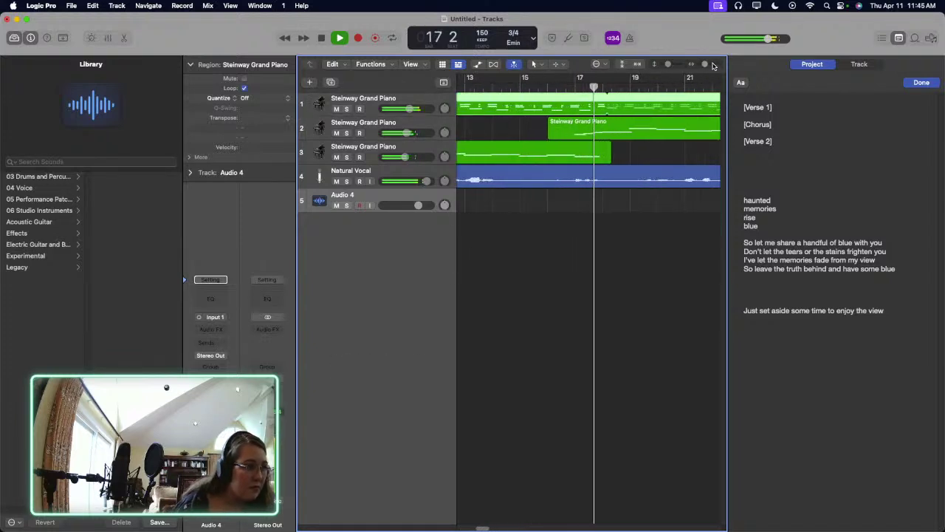
{"action": "left_click_drag", "start_coordinate": [694, 116], "coordinate": [690, 115]}
{"action": "left_click", "coordinate": [650, 81]}
{"action": "key", "text": "space"}
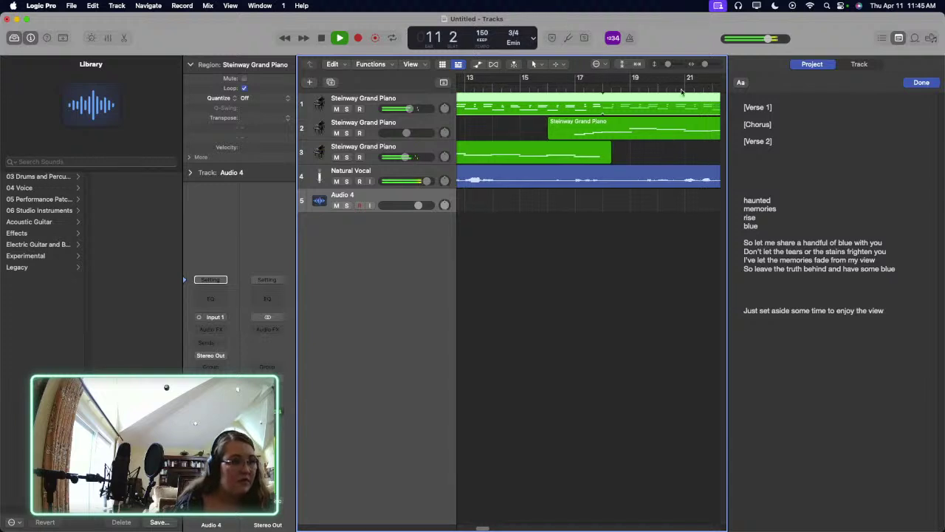
{"action": "left_click_drag", "start_coordinate": [702, 64], "coordinate": [699, 63]}
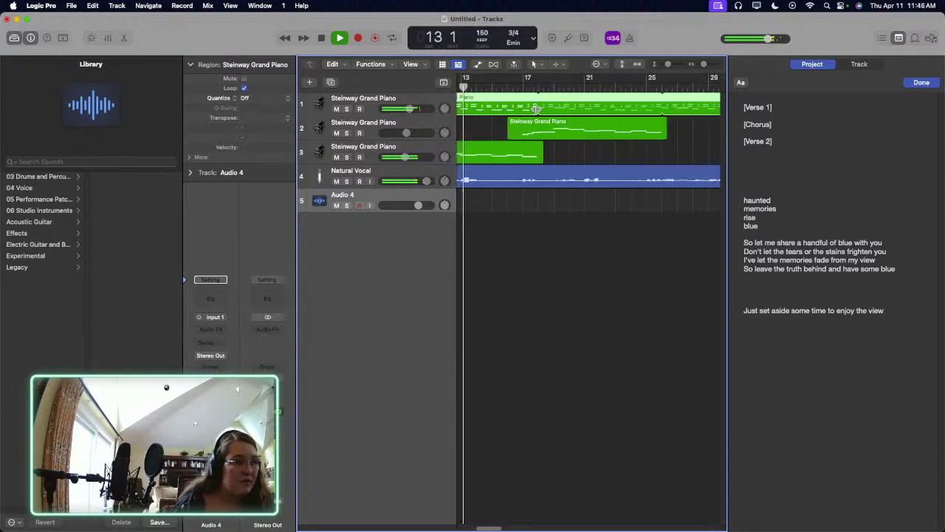
{"action": "left_click_drag", "start_coordinate": [666, 135], "coordinate": [675, 131]}
{"action": "scroll", "coordinate": [675, 126], "scroll_direction": "right", "scroll_amount": 10}
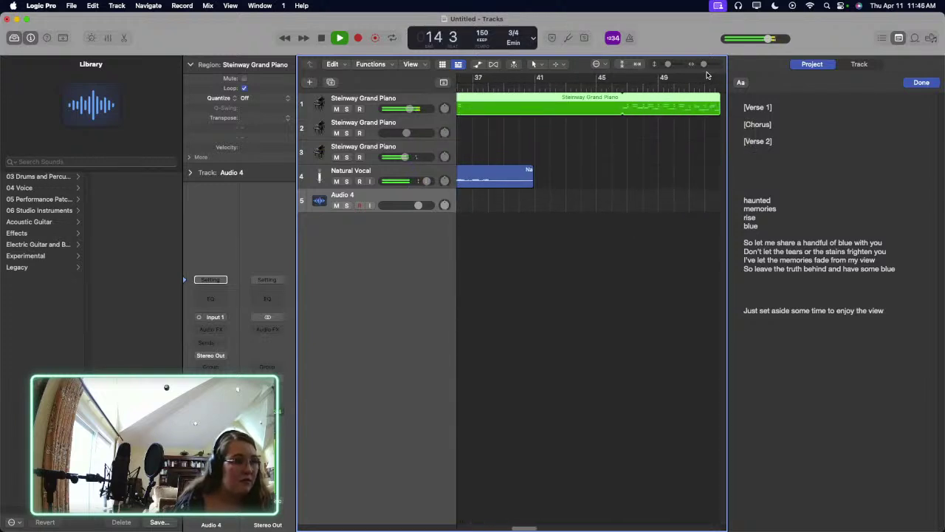
{"action": "left_click_drag", "start_coordinate": [705, 63], "coordinate": [700, 63]}
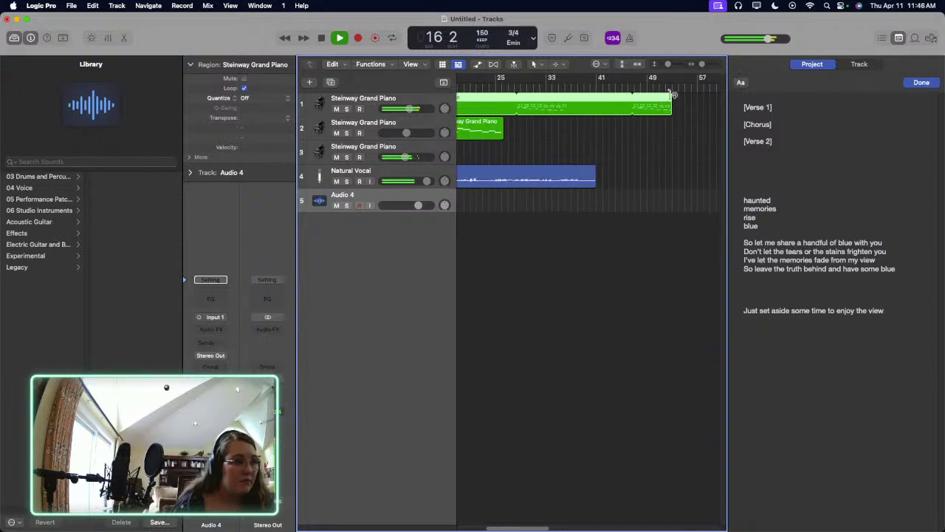
{"action": "left_click_drag", "start_coordinate": [674, 94], "coordinate": [661, 114]}
{"action": "scroll", "coordinate": [613, 115], "scroll_direction": "left", "scroll_amount": 10}
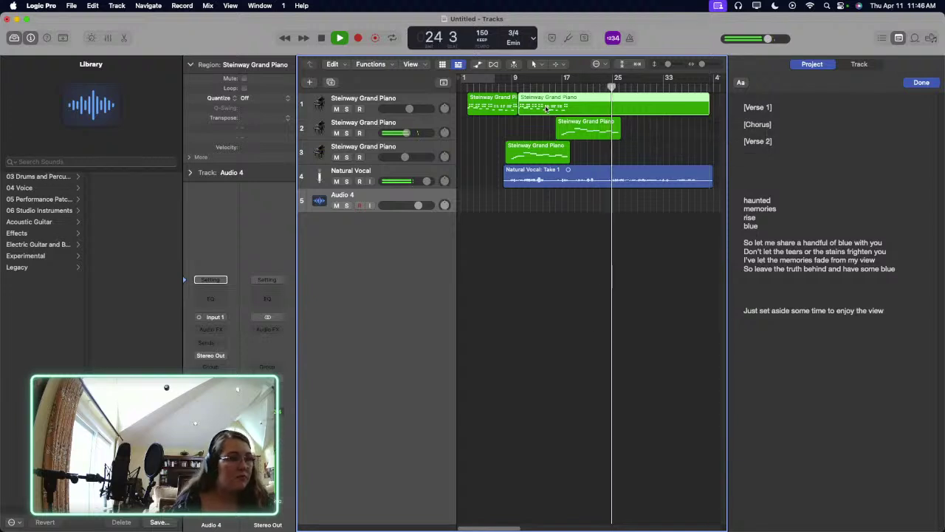
Step: Duplicate all notes of the copied piano region to about bar 18 in the Piano Roll, and play the result from bar 10
{"action": "double_click", "coordinate": [546, 108]}
{"action": "left_click_drag", "start_coordinate": [653, 513], "coordinate": [506, 357]}
{"action": "key", "text": "space"}
{"action": "left_click", "coordinate": [694, 325]}
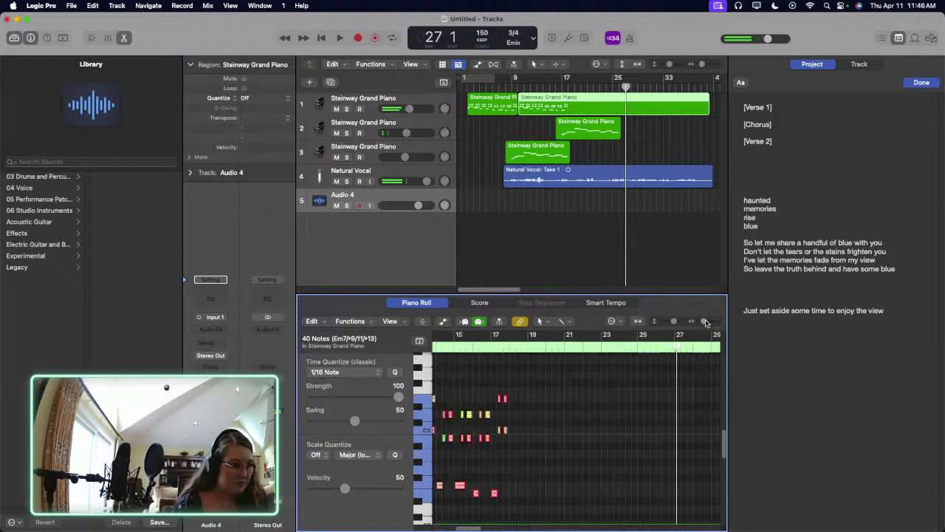
{"action": "left_click", "coordinate": [514, 346]}
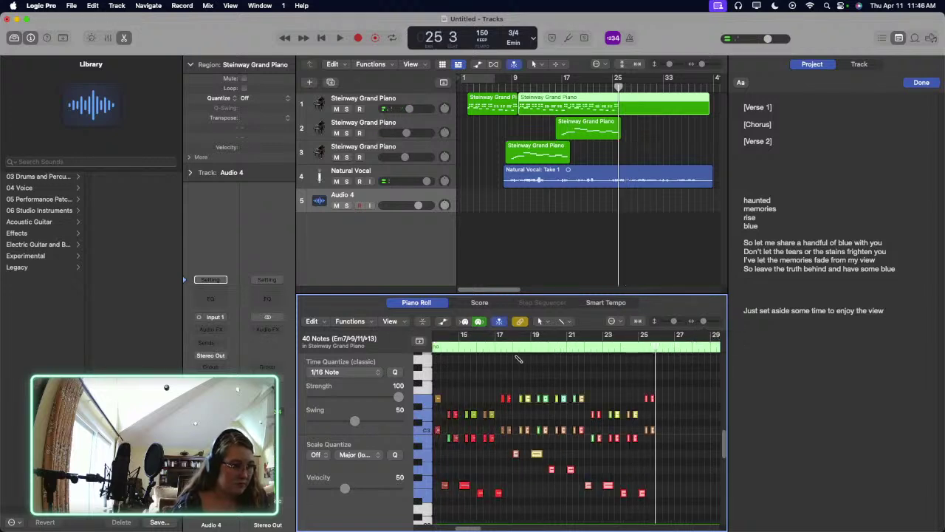
{"action": "key", "text": "space"}
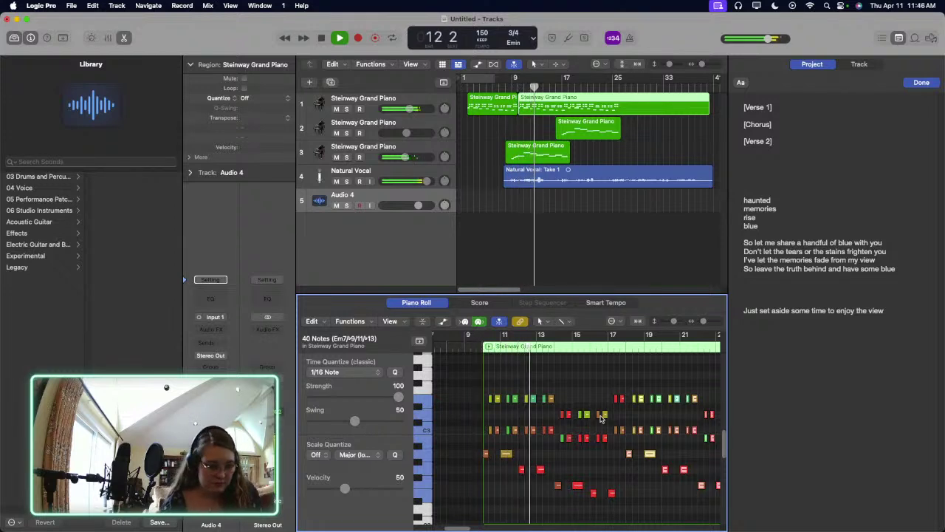
Step: Follow the duplicated piano notes in the Piano Roll during playback up to the last chord in bar 25
{"action": "scroll", "coordinate": [607, 414], "scroll_direction": "right", "scroll_amount": 5}
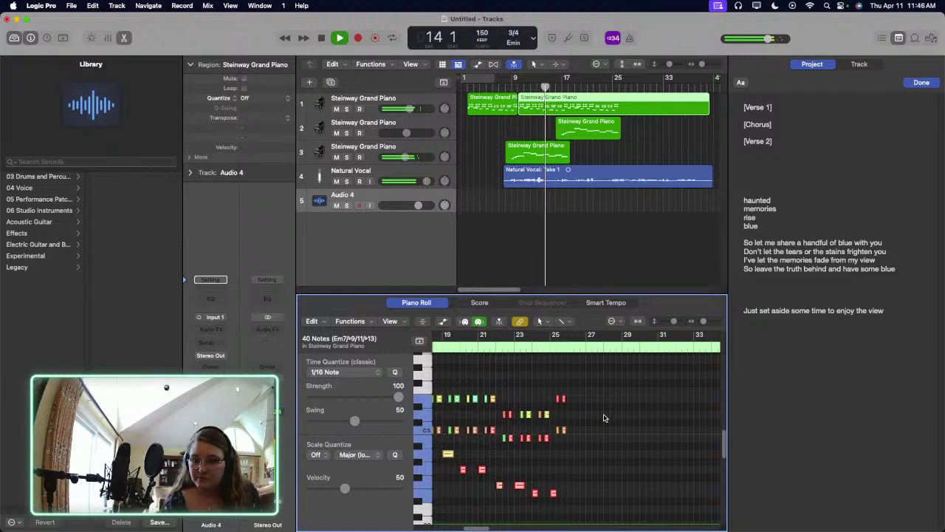
{"action": "scroll", "coordinate": [612, 411], "scroll_direction": "left", "scroll_amount": 2}
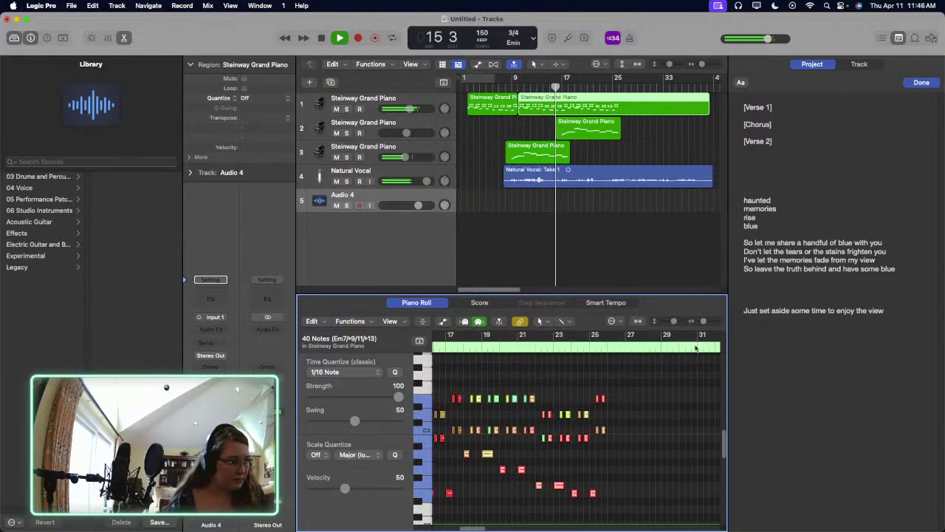
{"action": "scroll", "coordinate": [690, 418], "scroll_direction": "up", "scroll_amount": 3}
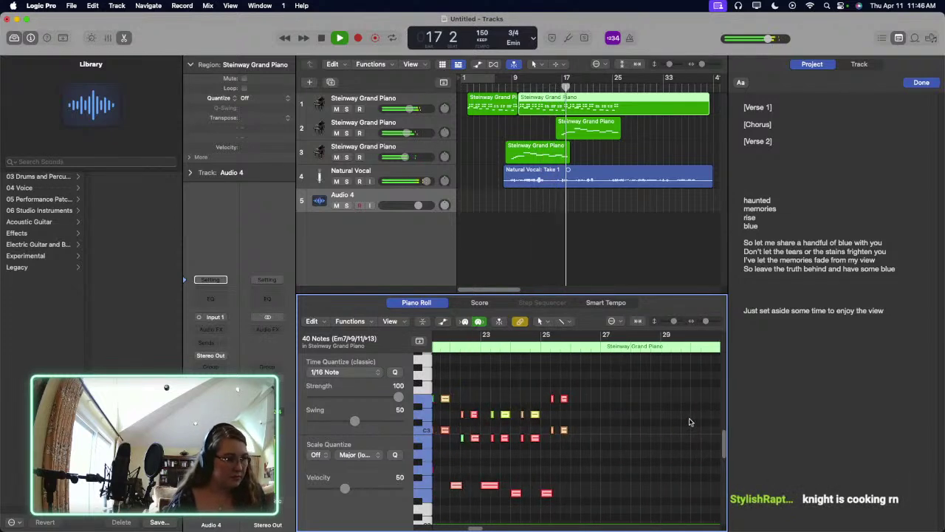
{"action": "scroll", "coordinate": [678, 437], "scroll_direction": "left", "scroll_amount": 2}
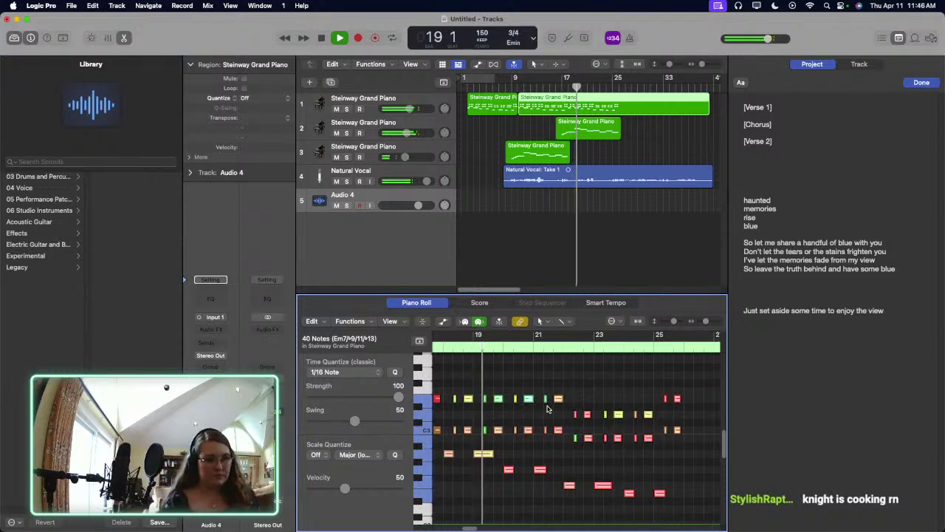
{"action": "left_click", "coordinate": [581, 387]}
{"action": "left_click_drag", "start_coordinate": [711, 325], "coordinate": [700, 325]}
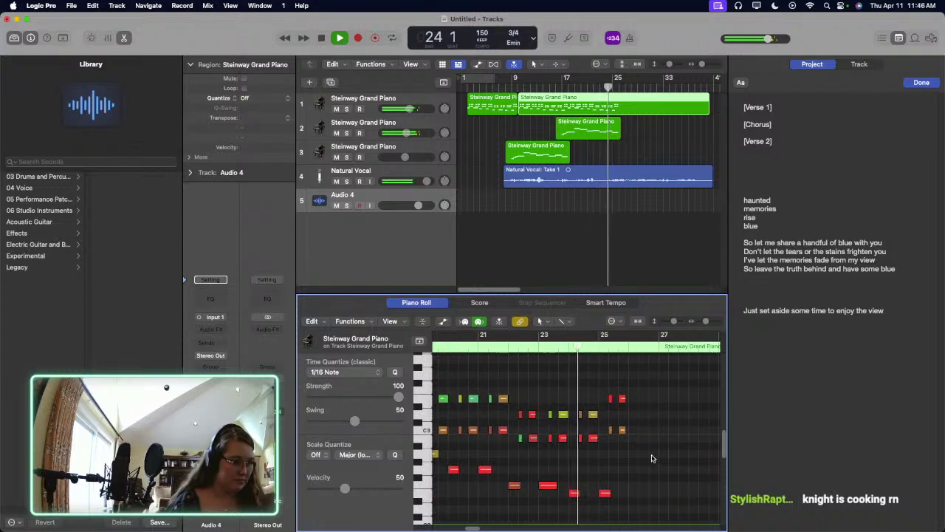
{"action": "key", "text": "space"}
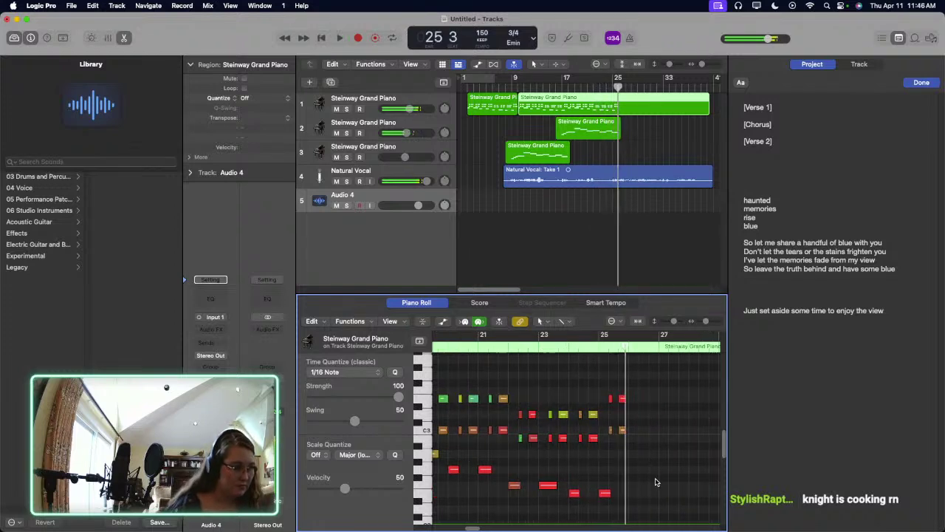
Step: Lower the four chord notes in bar 22 to C3 and A2 in the Piano Roll, and play from bar 21
{"action": "left_click_drag", "start_coordinate": [658, 484], "coordinate": [611, 384]}
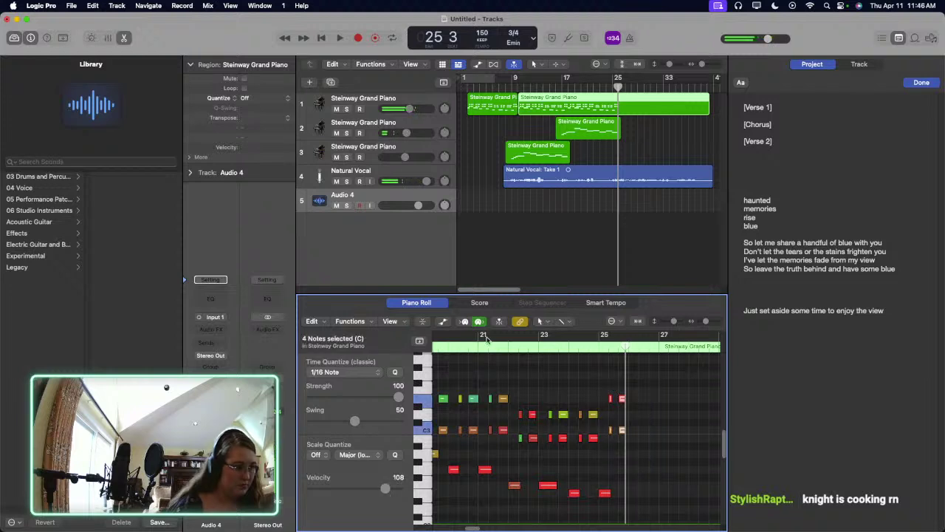
{"action": "left_click", "coordinate": [485, 336]}
{"action": "key", "text": "space"}
{"action": "left_click_drag", "start_coordinate": [706, 320], "coordinate": [712, 320]}
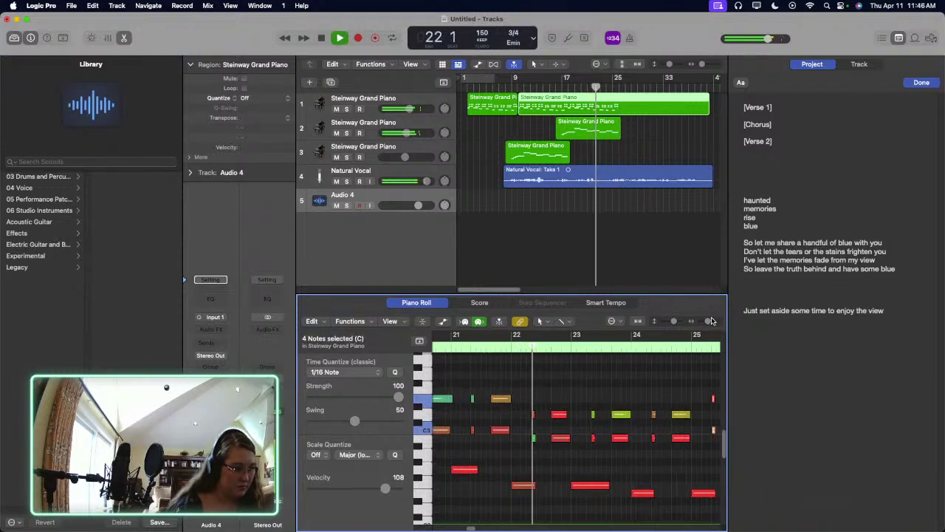
{"action": "left_click_drag", "start_coordinate": [522, 400], "coordinate": [561, 459]}
{"action": "left_click", "coordinate": [475, 346]}
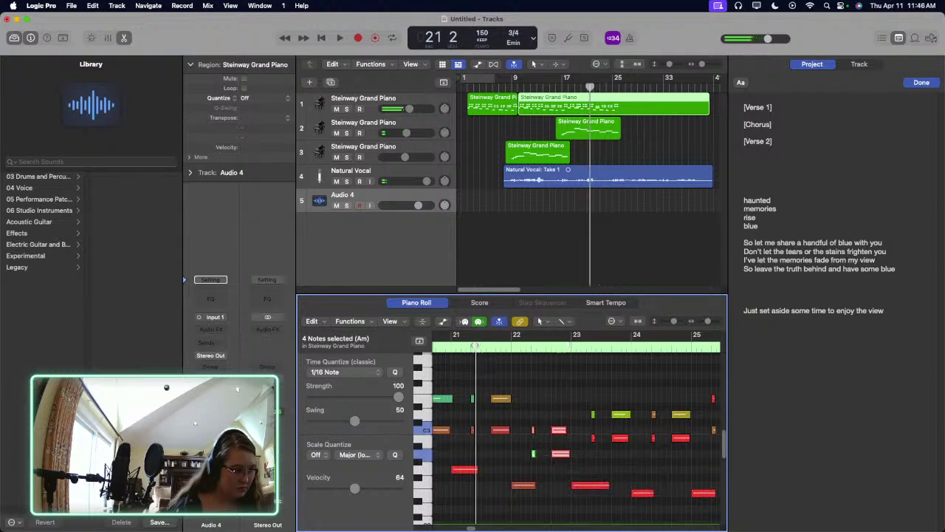
{"action": "key", "text": "space"}
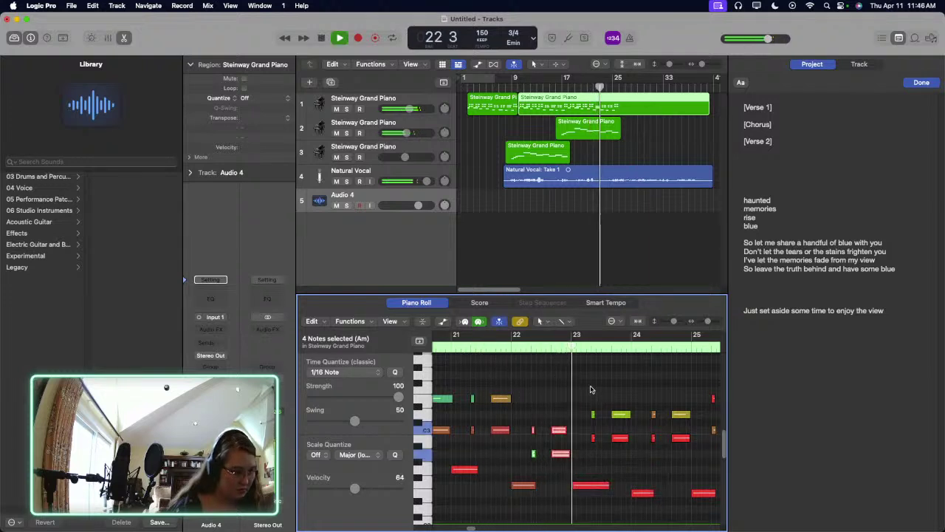
Step: Raise the four chord notes in bar 24 by a semitone to D♯3 and C3, and play from bar 22
{"action": "left_click_drag", "start_coordinate": [591, 389], "coordinate": [619, 441]}
{"action": "left_click", "coordinate": [504, 346]}
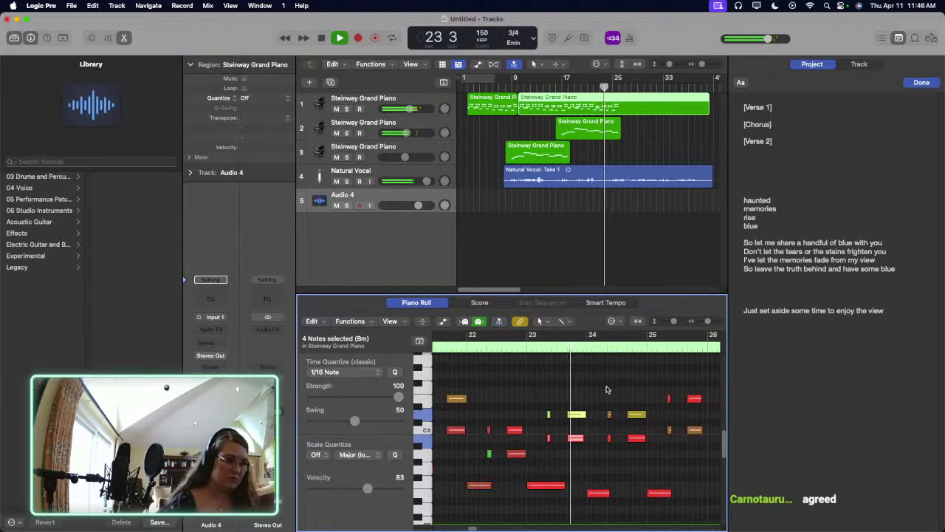
{"action": "left_click_drag", "start_coordinate": [489, 402], "coordinate": [526, 433]}
{"action": "scroll", "coordinate": [498, 387], "scroll_direction": "left", "scroll_amount": 3}
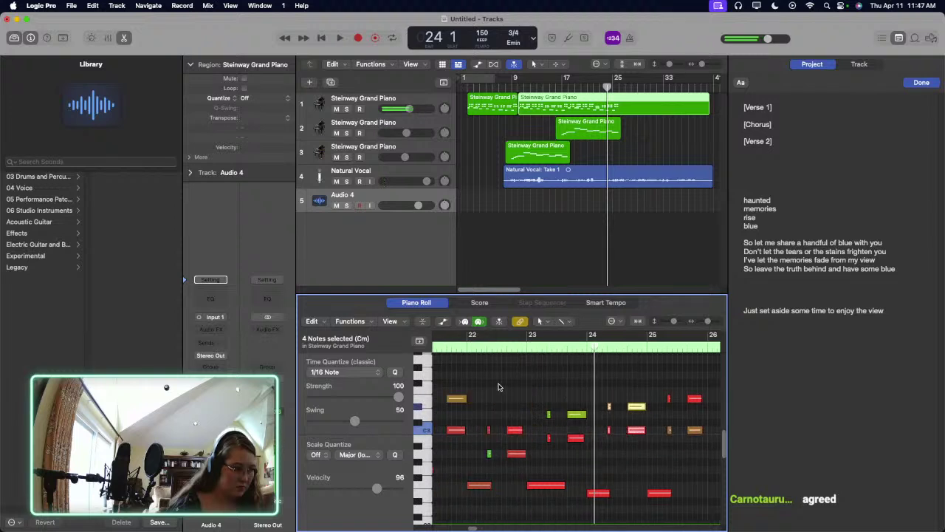
{"action": "left_click", "coordinate": [470, 351]}
{"action": "key", "text": "space"}
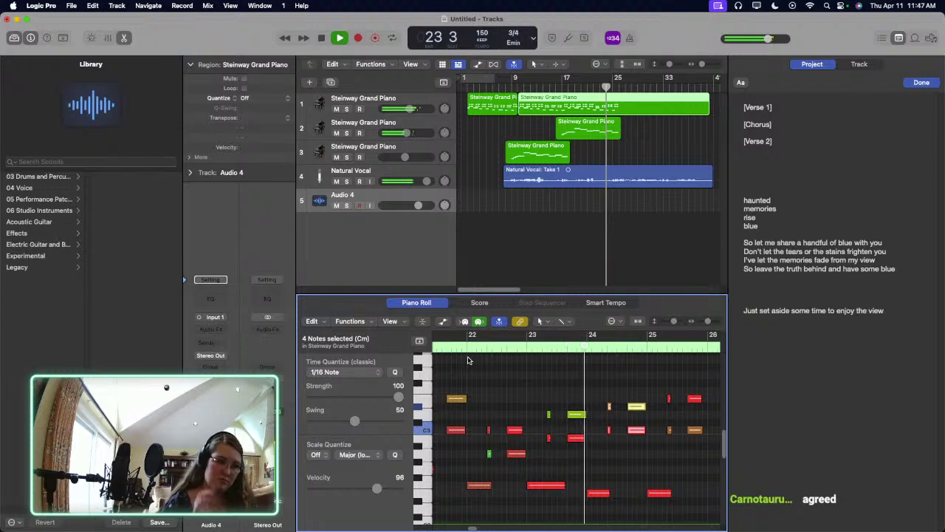
Step: Raise the two upper notes of the bar 24 chord to E3, and play the passage from about bar 22
{"action": "left_click", "coordinate": [612, 346]}
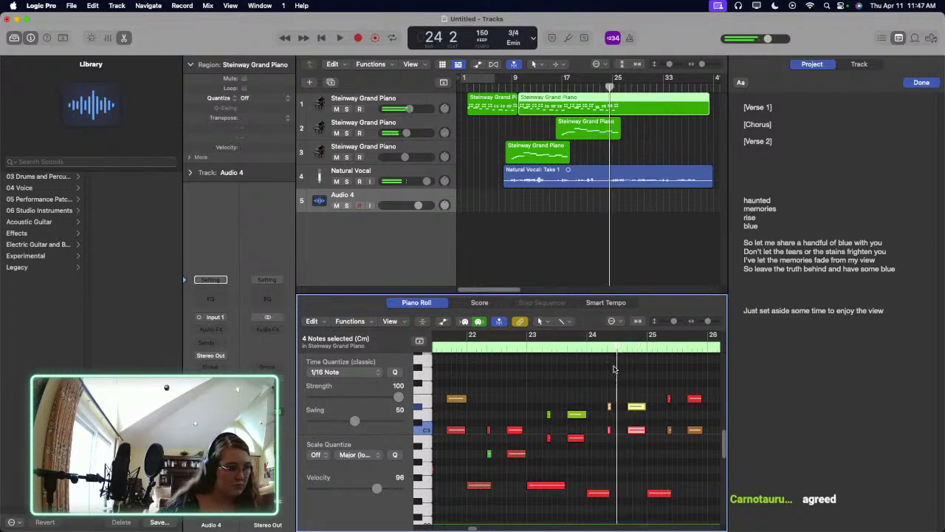
{"action": "left_click_drag", "start_coordinate": [638, 401], "coordinate": [639, 398]}
{"action": "left_click", "coordinate": [464, 344]}
{"action": "key", "text": "space"}
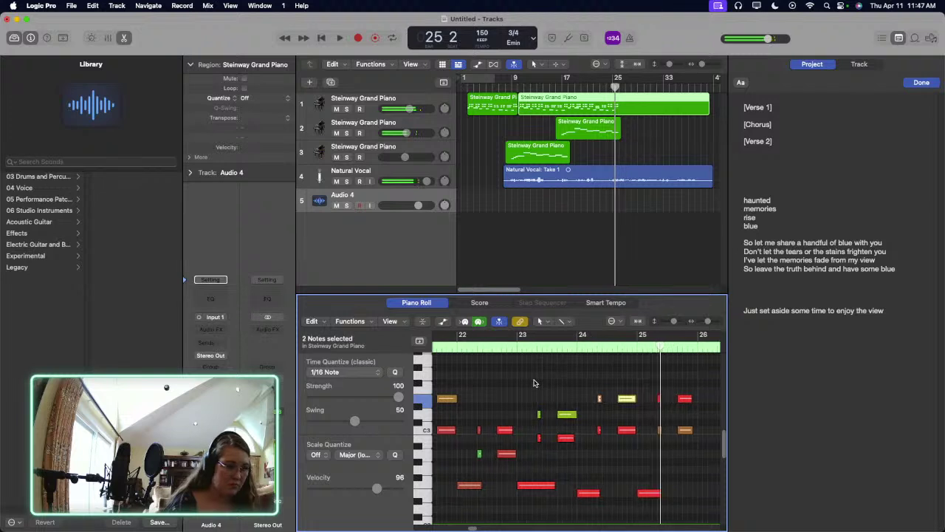
{"action": "key", "text": "space"}
Step: Raise the four chord notes in bar 25 by two semitones to F♯3 and D3, and play from bar 22
{"action": "left_click_drag", "start_coordinate": [619, 438], "coordinate": [563, 387]}
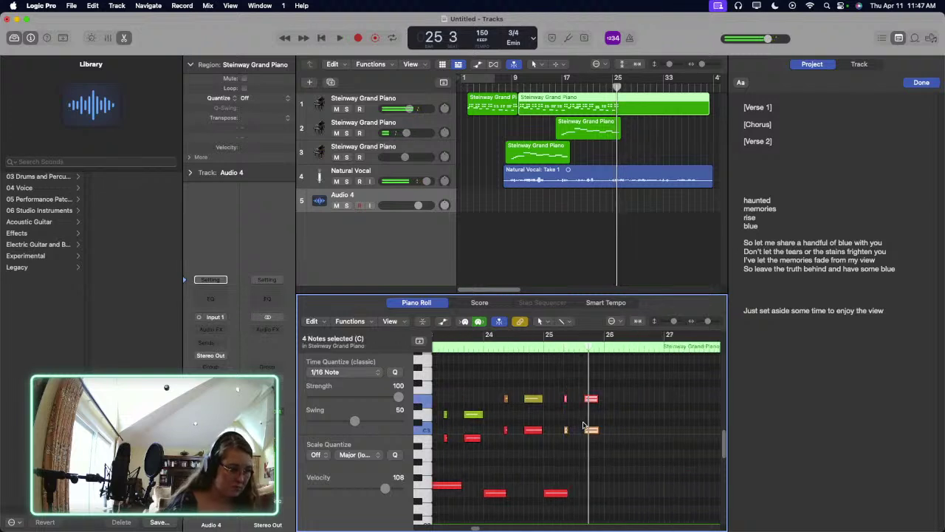
{"action": "left_click_drag", "start_coordinate": [591, 431], "coordinate": [590, 415]}
{"action": "scroll", "coordinate": [591, 414], "scroll_direction": "left", "scroll_amount": 4}
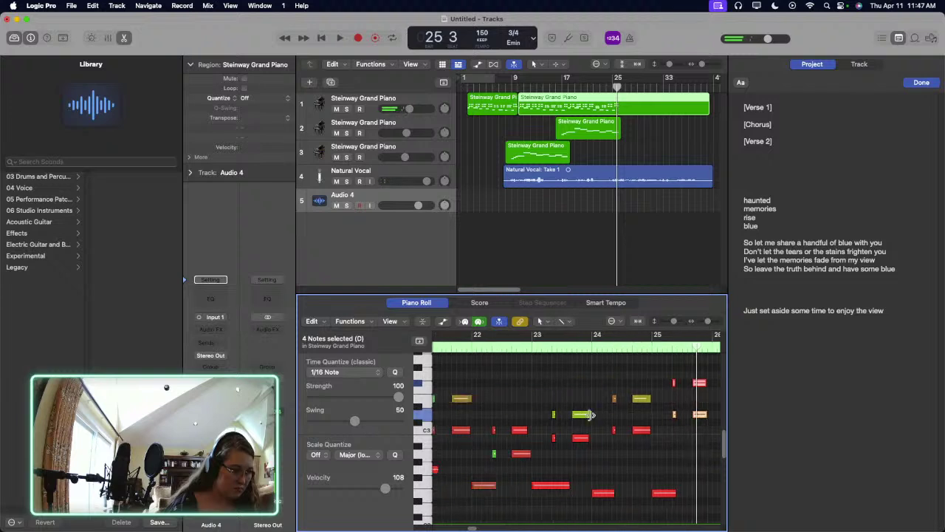
{"action": "left_click", "coordinate": [476, 353]}
{"action": "key", "text": "space"}
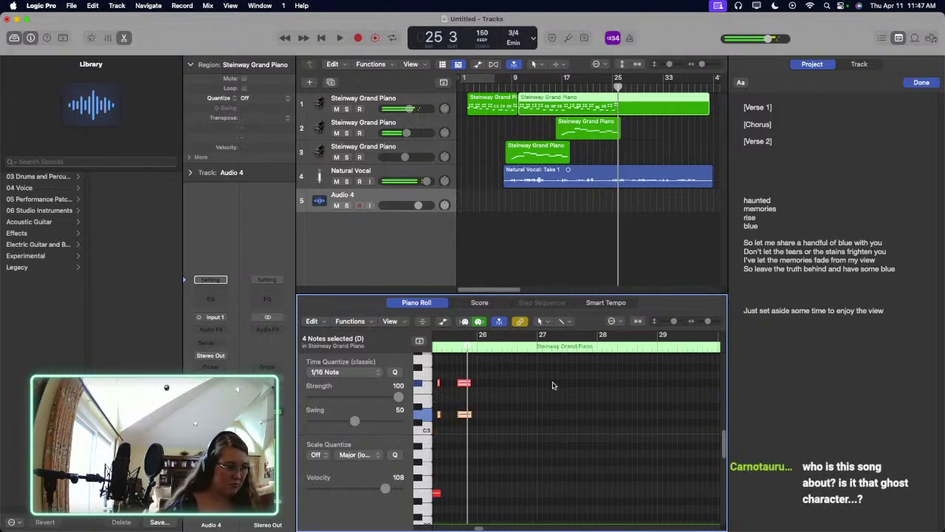
Step: Try the two upper notes of the bar 25 chord at G3, and play from bar 24
{"action": "scroll", "coordinate": [553, 384], "scroll_direction": "left", "scroll_amount": 3}
{"action": "left_click_drag", "start_coordinate": [533, 377], "coordinate": [562, 378]}
{"action": "scroll", "coordinate": [563, 377], "scroll_direction": "left", "scroll_amount": 3}
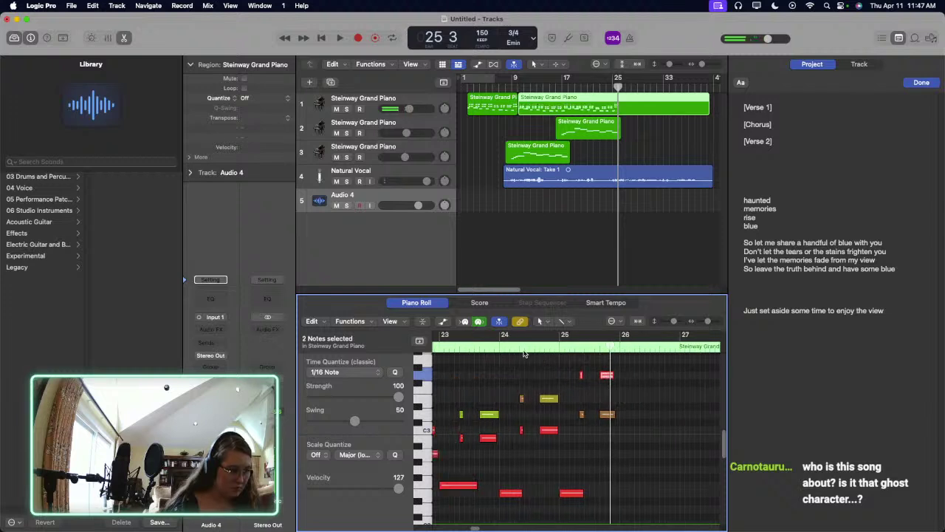
{"action": "left_click", "coordinate": [507, 352]}
{"action": "key", "text": "space"}
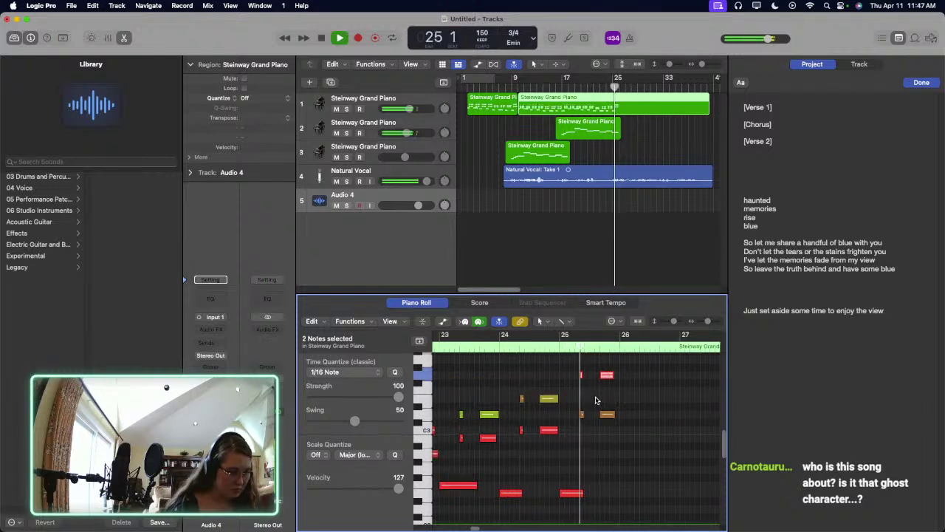
{"action": "key", "text": "space"}
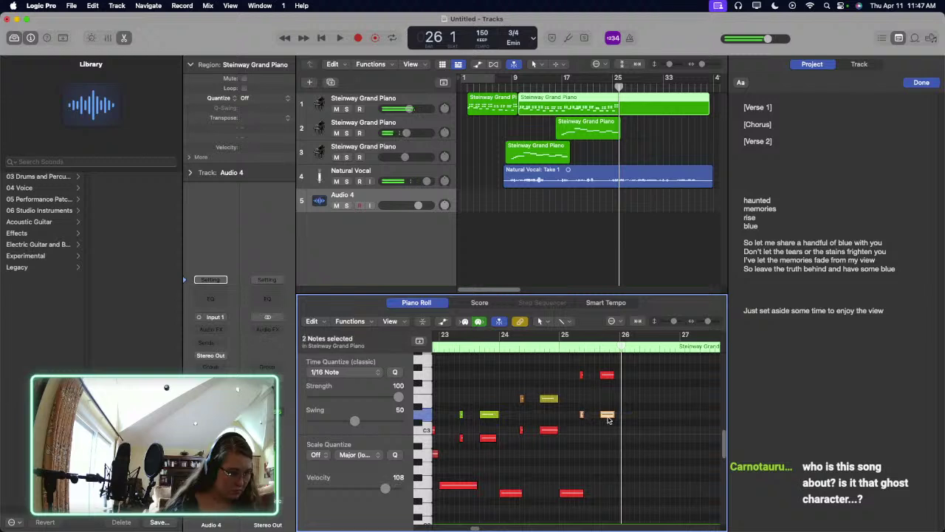
Step: Try the two lower notes of the bar 25 chord at D♯3, and return them to D3
{"action": "left_click_drag", "start_coordinate": [607, 418], "coordinate": [649, 416]}
{"action": "scroll", "coordinate": [605, 412], "scroll_direction": "left", "scroll_amount": 5}
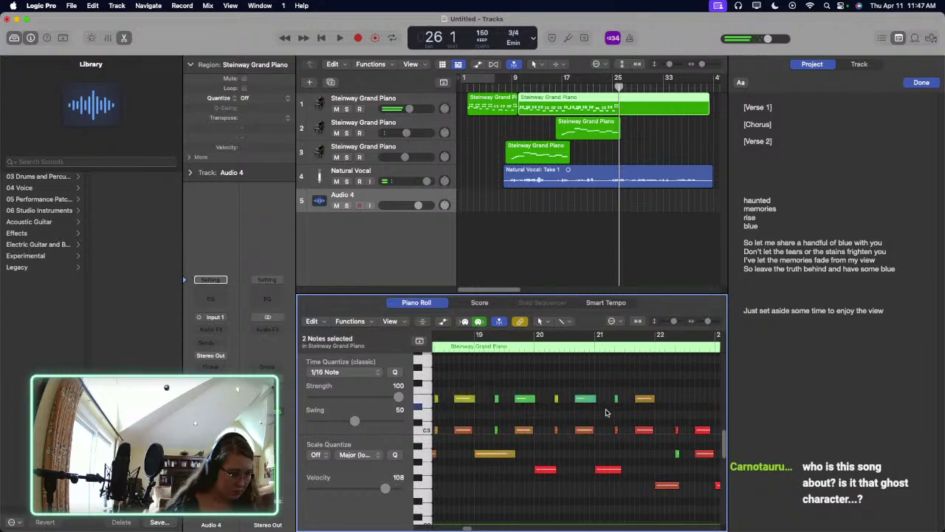
{"action": "scroll", "coordinate": [606, 412], "scroll_direction": "left", "scroll_amount": 4}
{"action": "scroll", "coordinate": [605, 412], "scroll_direction": "right", "scroll_amount": 9}
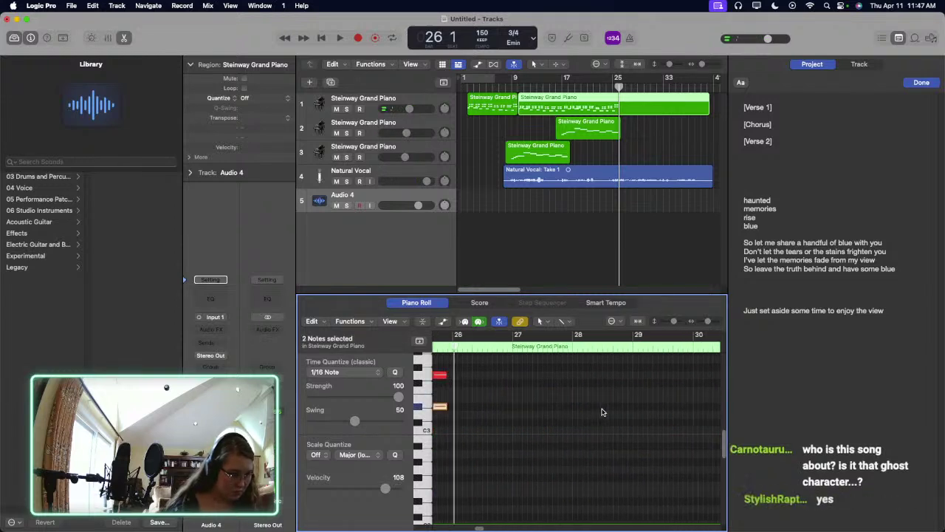
{"action": "left_click_drag", "start_coordinate": [606, 411], "coordinate": [605, 418]}
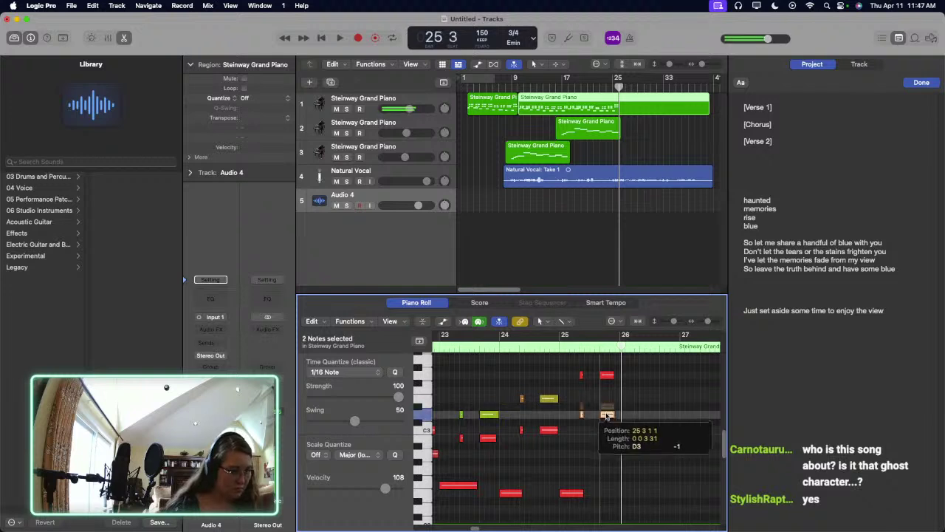
Step: Try the two upper notes of the bar 25 chord at F3, and play from about bar 16
{"action": "left_click", "coordinate": [615, 381]}
{"action": "left_click_drag", "start_coordinate": [576, 372], "coordinate": [577, 372]}
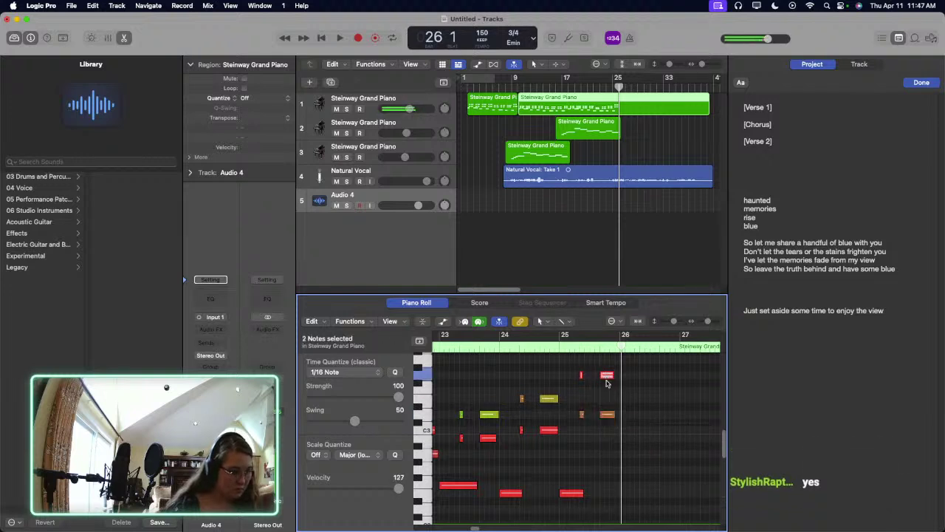
{"action": "scroll", "coordinate": [576, 381], "scroll_direction": "left", "scroll_amount": 8}
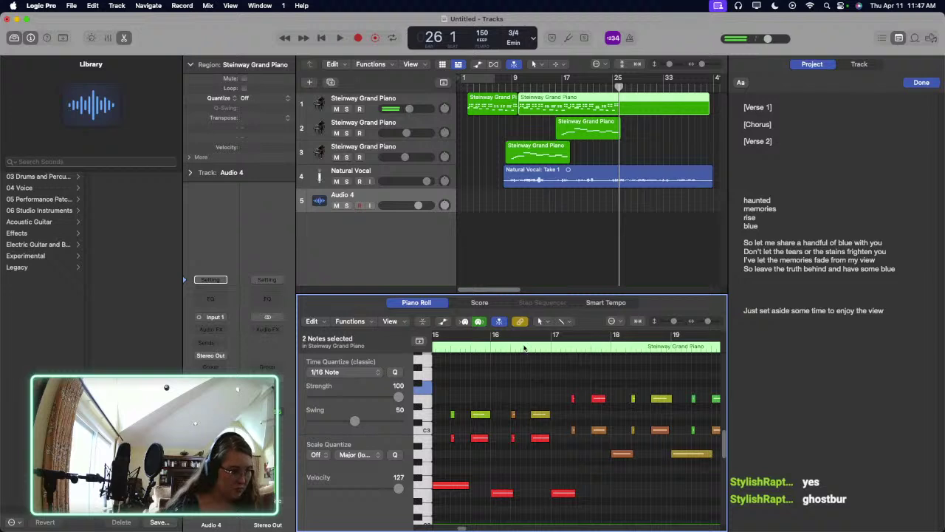
{"action": "left_click", "coordinate": [525, 348]}
{"action": "key", "text": "space"}
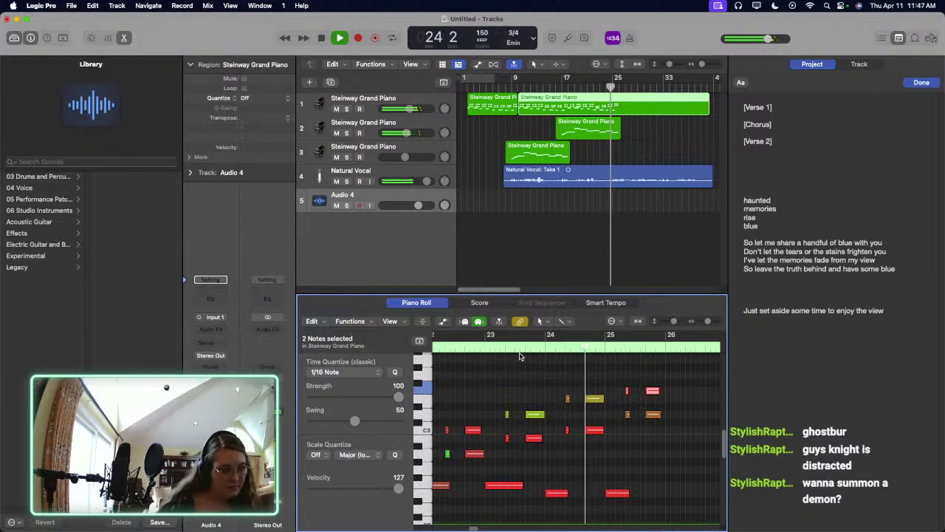
{"action": "key", "text": "space"}
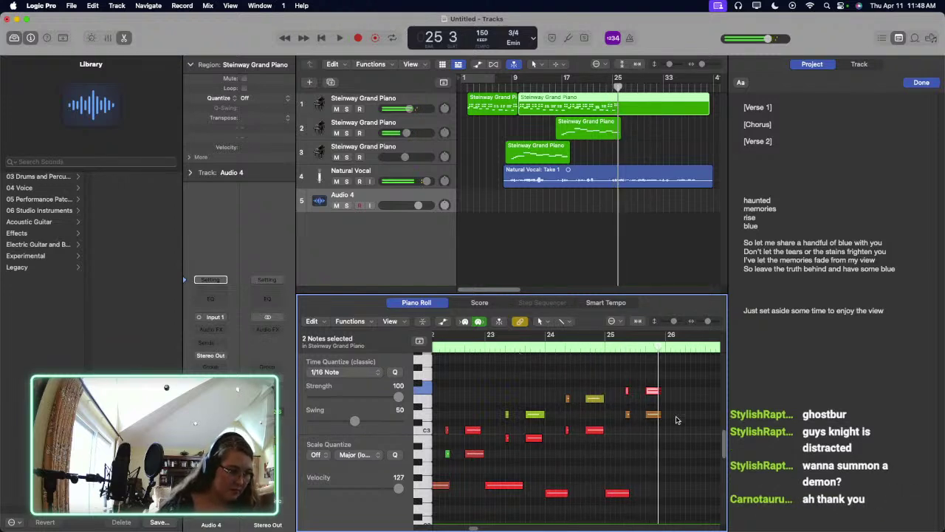
Step: Move the two upper notes of the bar 25 chord up to F♯3, and play from bar 21 to the end of bar 25
{"action": "left_click_drag", "start_coordinate": [635, 385], "coordinate": [654, 412]}
{"action": "key", "text": "super+z"}
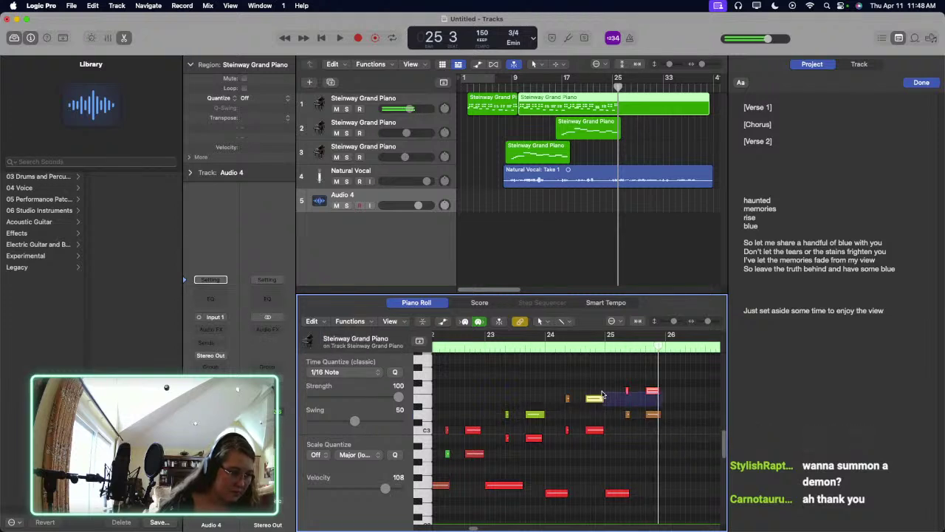
{"action": "left_click_drag", "start_coordinate": [655, 387], "coordinate": [656, 385]}
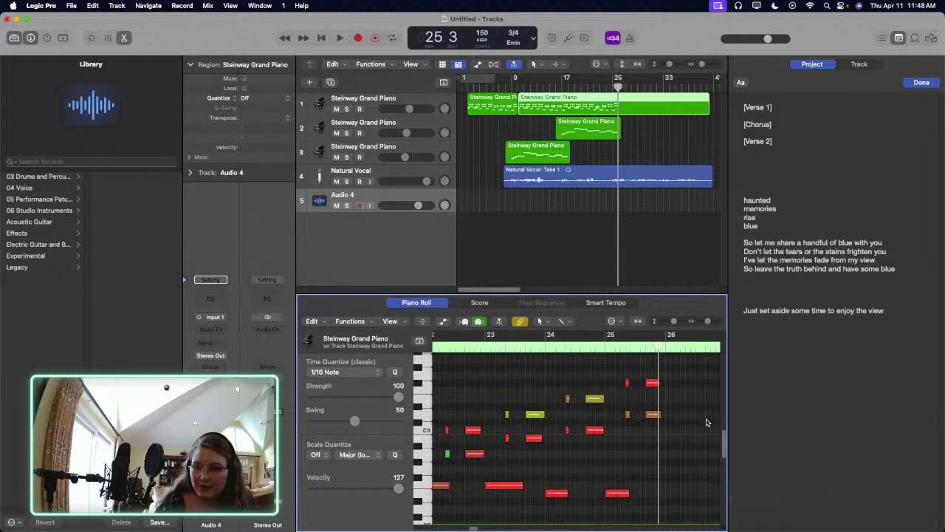
{"action": "scroll", "coordinate": [642, 415], "scroll_direction": "up", "scroll_amount": 3}
{"action": "scroll", "coordinate": [641, 416], "scroll_direction": "left", "scroll_amount": 5}
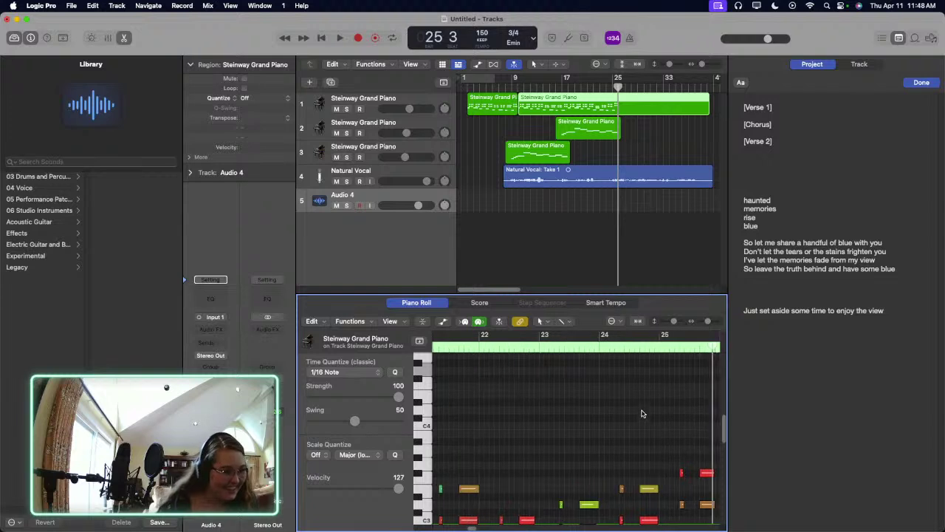
{"action": "left_click", "coordinate": [505, 352]}
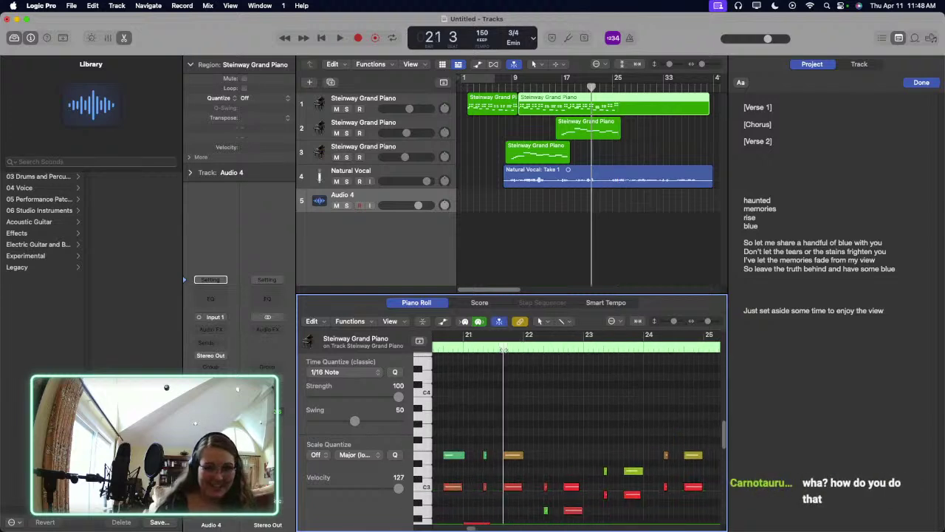
{"action": "key", "text": "space"}
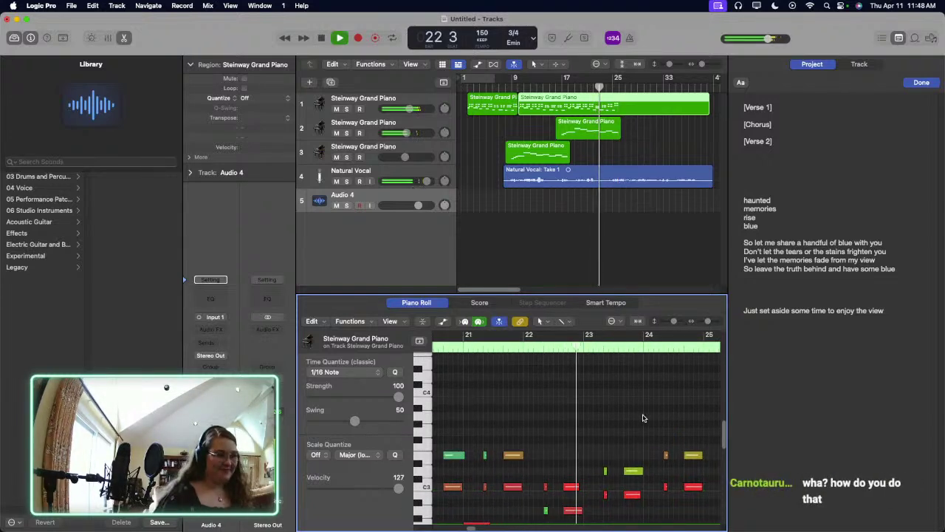
{"action": "scroll", "coordinate": [633, 430], "scroll_direction": "right", "scroll_amount": 5}
{"action": "scroll", "coordinate": [632, 432], "scroll_direction": "down", "scroll_amount": 3}
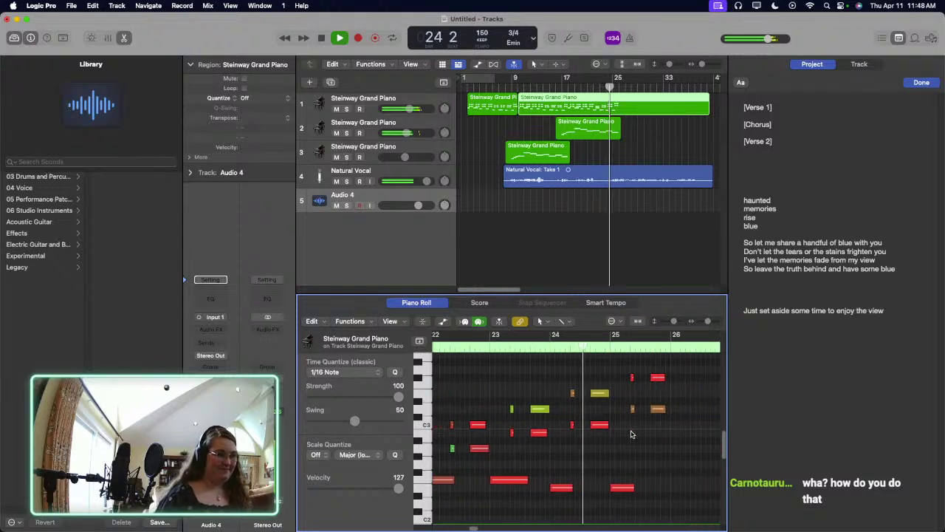
{"action": "key", "text": "space"}
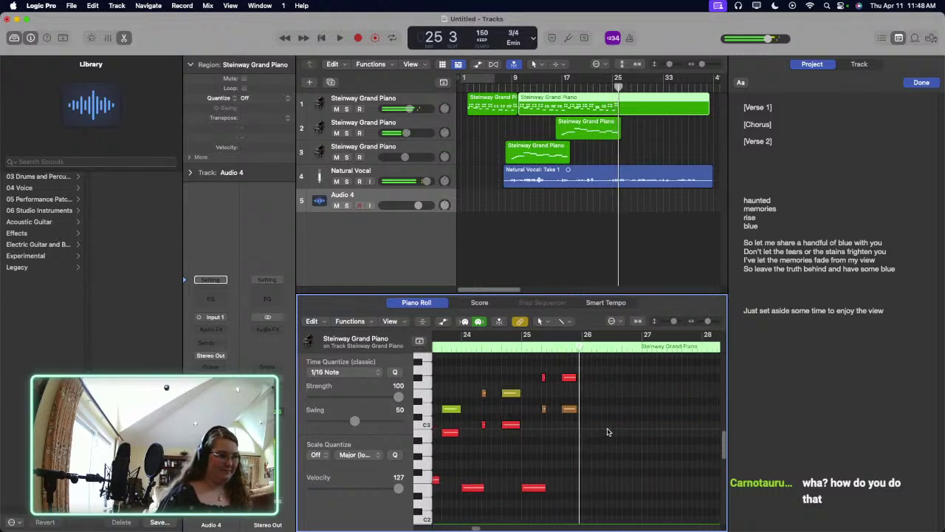
Step: Try the two lower notes of the bar 25 chord at A3, and play through bar 25
{"action": "left_click_drag", "start_coordinate": [565, 407], "coordinate": [536, 379]}
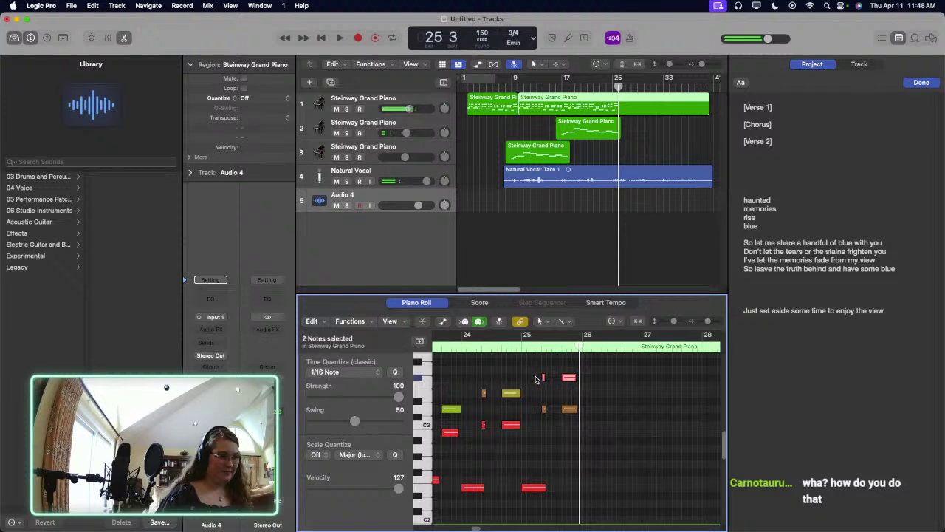
{"action": "left_click_drag", "start_coordinate": [591, 410], "coordinate": [569, 358]}
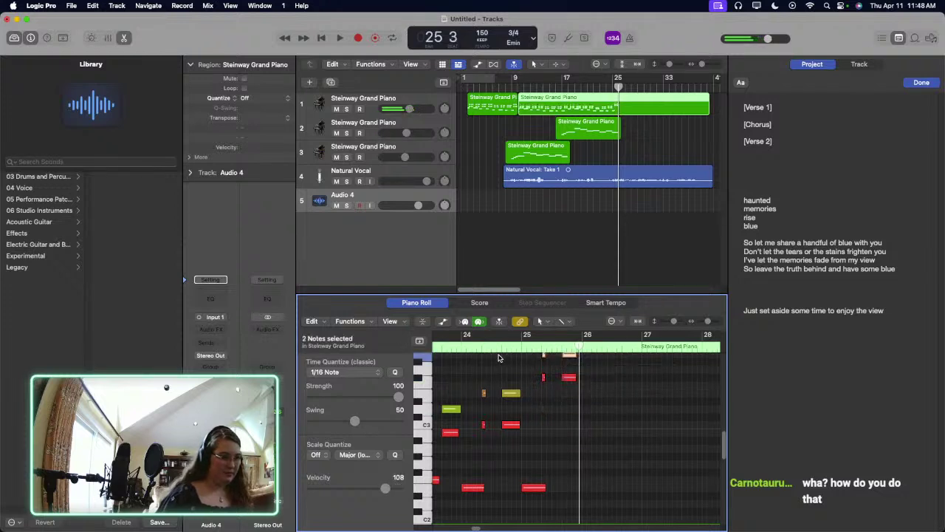
{"action": "left_click", "coordinate": [573, 408]}
{"action": "key", "text": "space"}
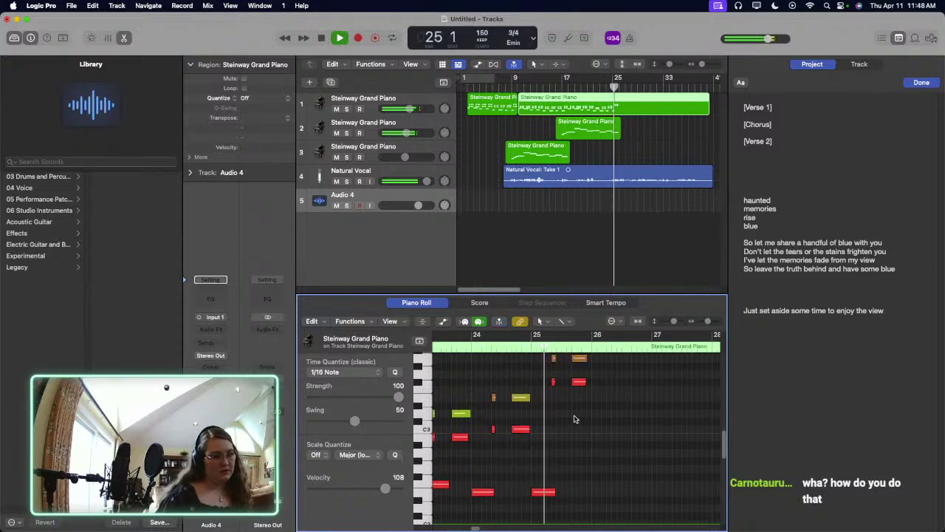
{"action": "scroll", "coordinate": [618, 376], "scroll_direction": "up", "scroll_amount": 1}
{"action": "key", "text": "space"}
Step: Try the two A3 notes of the bar 25 chord at A♯3, and play from about bar 24
{"action": "mouse_move", "coordinate": [572, 365]}
{"action": "left_mouse_down"}
{"action": "mouse_move", "coordinate": [550, 356]}
{"action": "mouse_move", "coordinate": [579, 370]}
{"action": "left_mouse_up"}
{"action": "scroll", "coordinate": [570, 368], "scroll_direction": "up", "scroll_amount": 4}
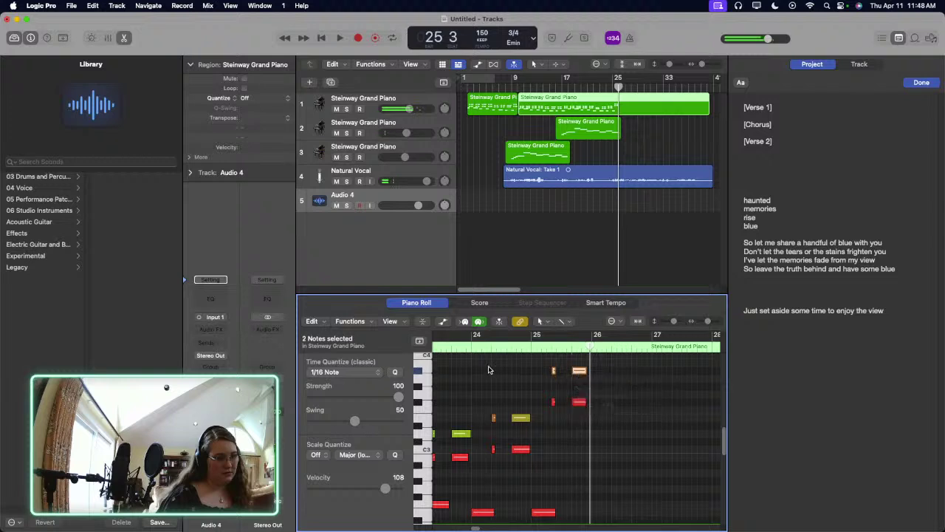
{"action": "left_click", "coordinate": [488, 348]}
{"action": "key", "text": "space"}
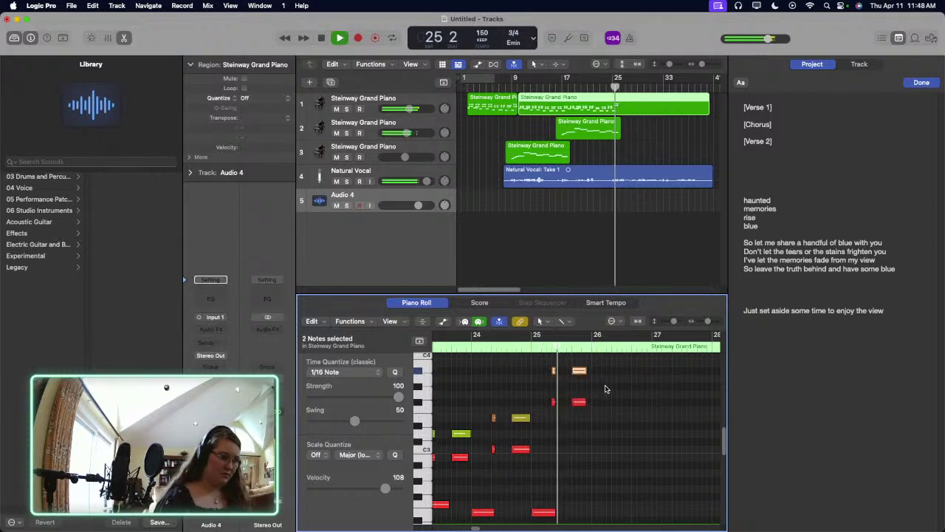
{"action": "key", "text": "space"}
Step: Raise the two upper notes of the bar 25 chord to B3, and play from about bar 24 through bar 25
{"action": "left_click_drag", "start_coordinate": [580, 373], "coordinate": [580, 364]}
{"action": "left_click", "coordinate": [486, 347]}
{"action": "key", "text": "space"}
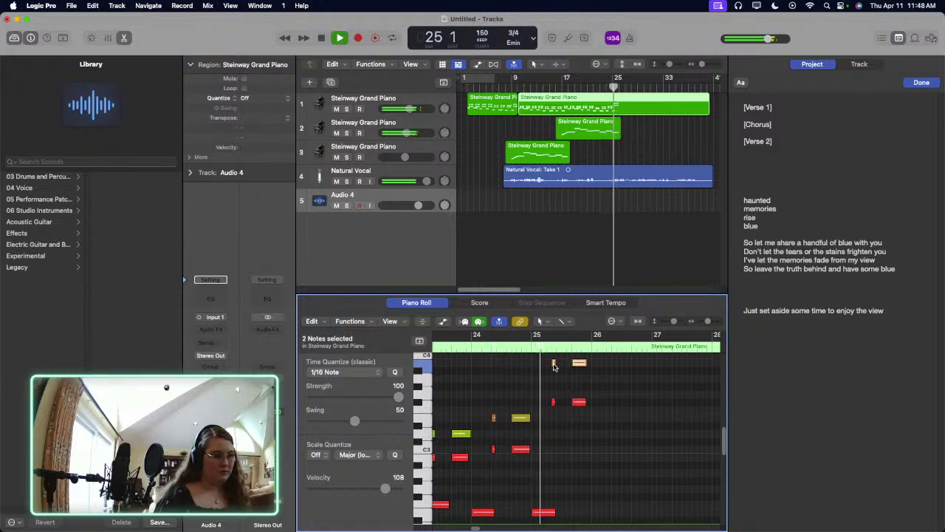
{"action": "key", "text": "space"}
Step: Move all four bar 25 chord notes down an octave to F♯2 and B2, and play from the middle of bar 23
{"action": "left_click_drag", "start_coordinate": [620, 449], "coordinate": [579, 502]}
{"action": "left_click", "coordinate": [554, 476]}
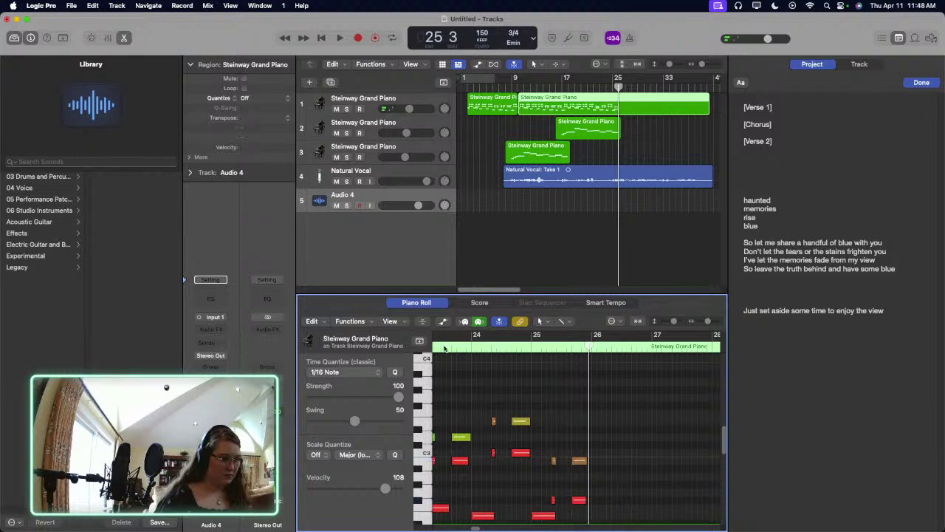
{"action": "left_click", "coordinate": [443, 347]}
{"action": "key", "text": "space"}
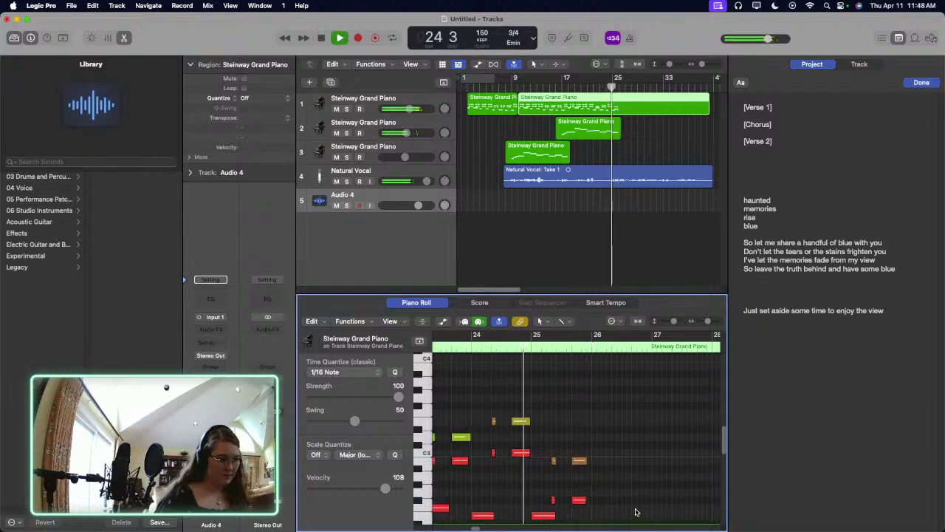
Step: Move the two F♯2 notes of the bar 25 chord up to F♯3, and play from bar 22 into bar 26
{"action": "left_click_drag", "start_coordinate": [635, 512], "coordinate": [549, 484]}
{"action": "key", "text": "space"}
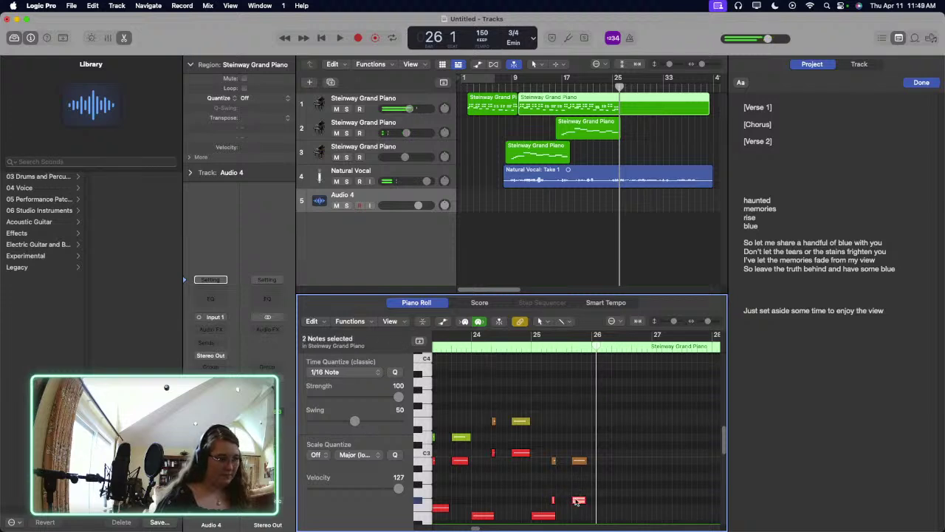
{"action": "left_click_drag", "start_coordinate": [578, 502], "coordinate": [576, 411]}
{"action": "scroll", "coordinate": [508, 374], "scroll_direction": "left", "scroll_amount": 3}
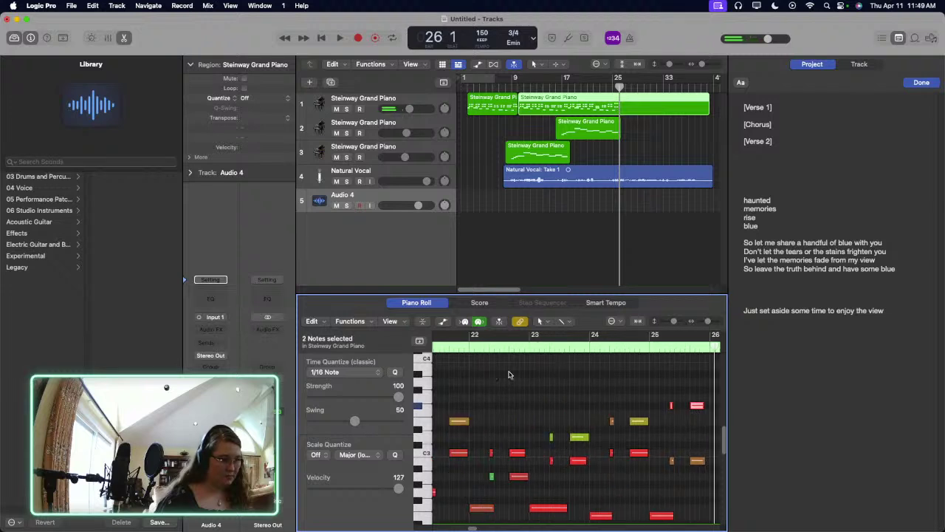
{"action": "left_click", "coordinate": [481, 348]}
{"action": "key", "text": "space"}
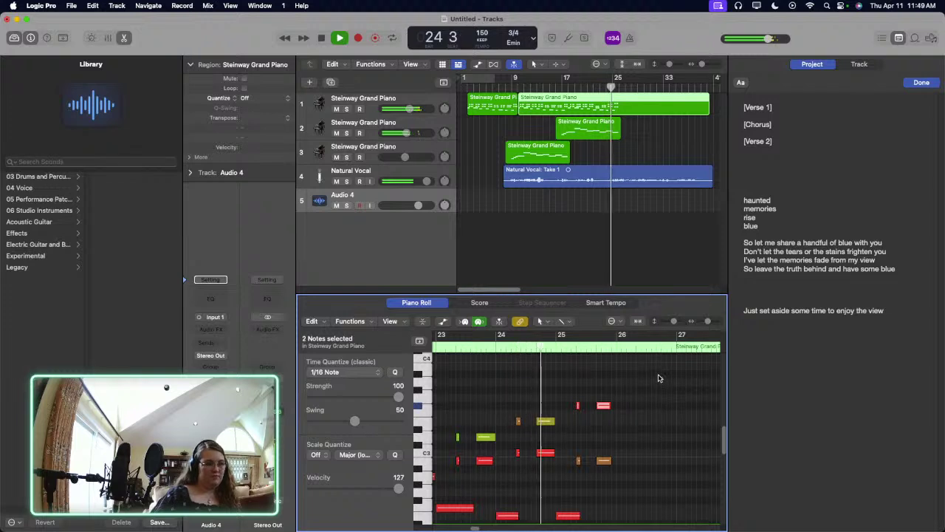
{"action": "scroll", "coordinate": [650, 388], "scroll_direction": "left", "scroll_amount": 3}
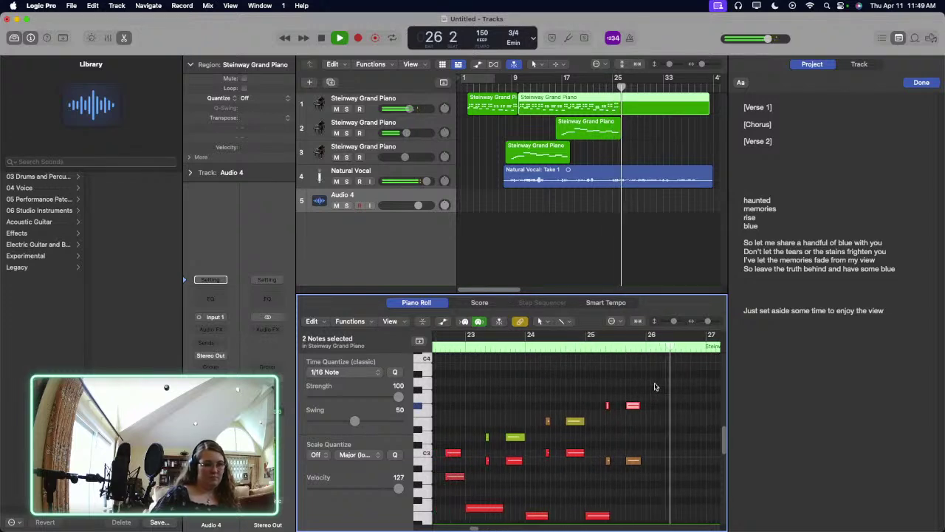
{"action": "key", "text": "space"}
Step: Play the arrangement from about bar 11 to past the end of the piano region, and stop at bar 39
{"action": "scroll", "coordinate": [549, 382], "scroll_direction": "left", "scroll_amount": 10}
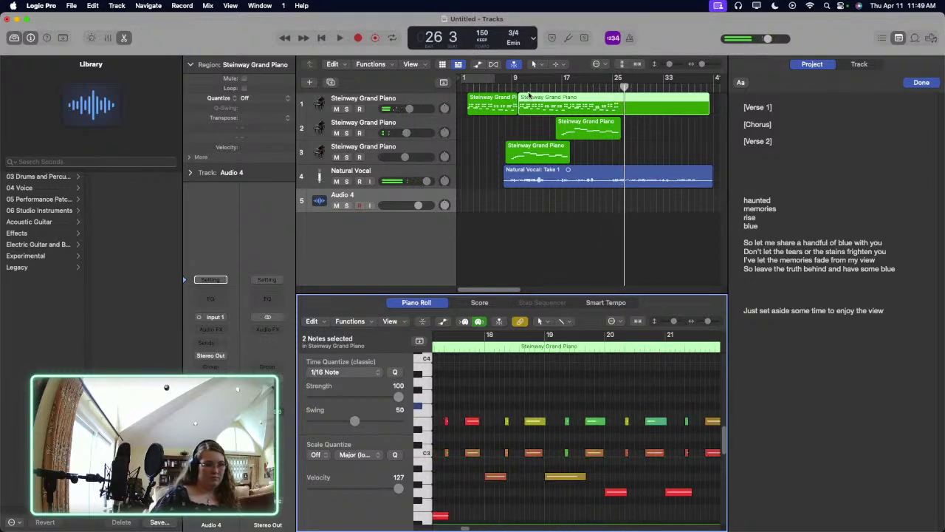
{"action": "left_click", "coordinate": [529, 95]}
{"action": "key", "text": "space"}
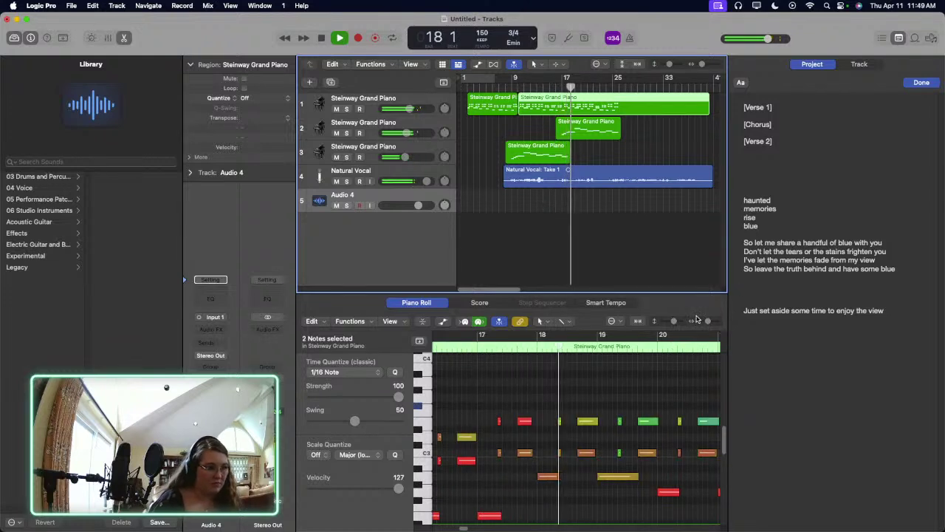
{"action": "left_click", "coordinate": [702, 322]}
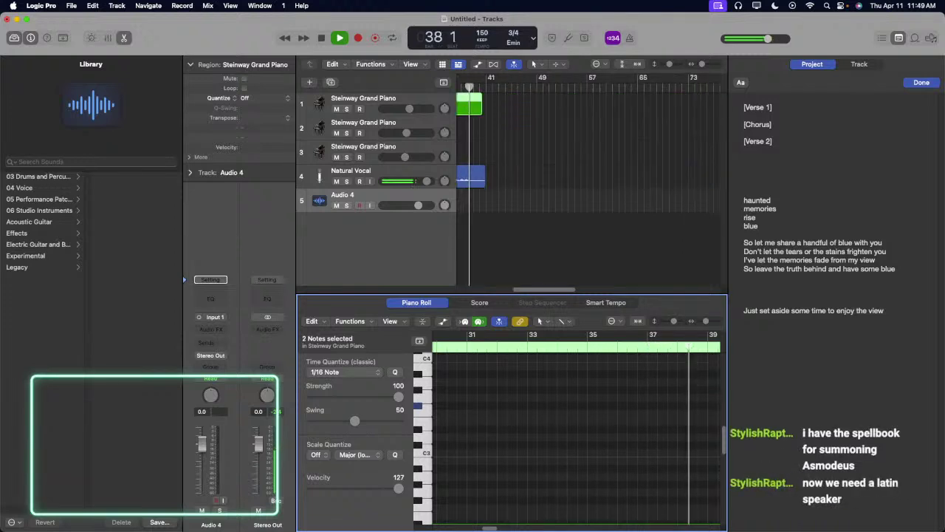
{"action": "left_click", "coordinate": [640, 116]}
{"action": "key", "text": "space"}
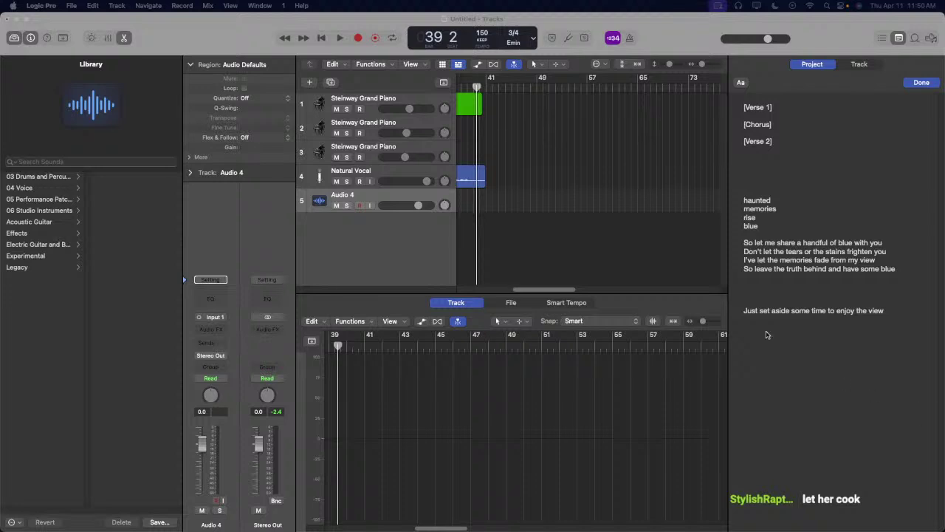
{"action": "left_click", "coordinate": [621, 236]}
{"action": "scroll", "coordinate": [619, 233], "scroll_direction": "left", "scroll_amount": 10}
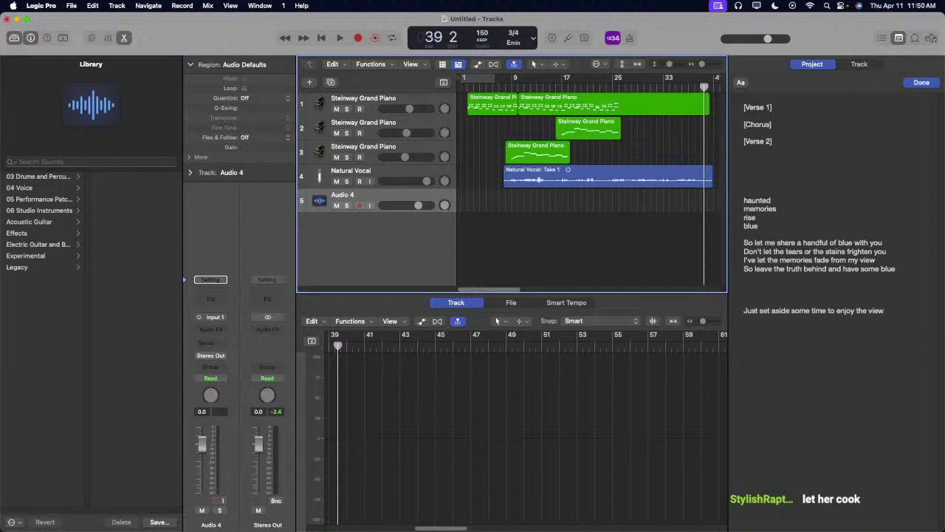
{"action": "key", "text": "super+Tab"}
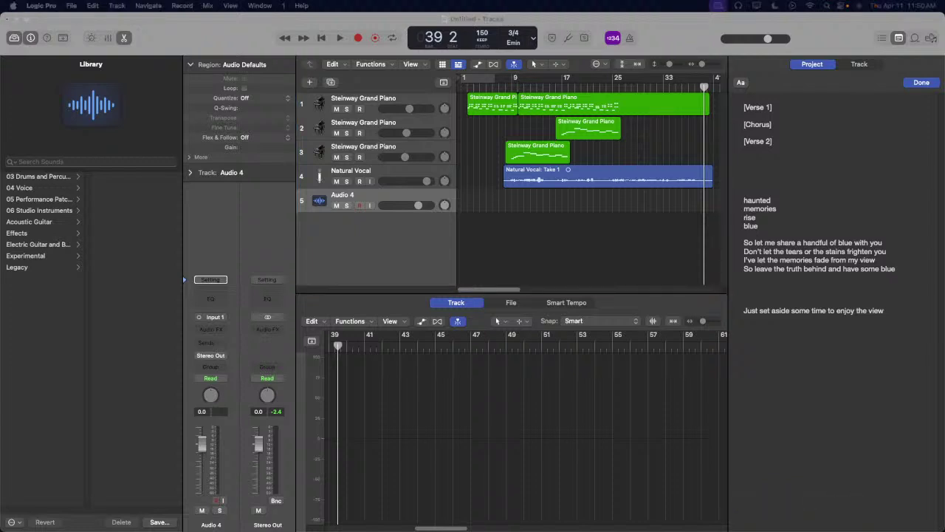
{"action": "left_click", "coordinate": [595, 254]}
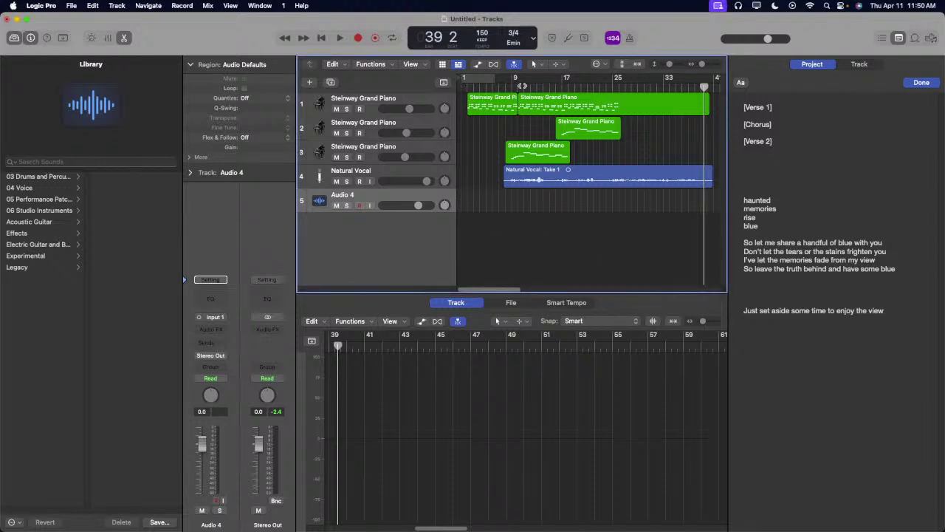
Step: Play from about bar 8, then open the longer track 1 piano region's notes and listen from bar 21 to bar 26
{"action": "left_click", "coordinate": [507, 86]}
{"action": "key", "text": "space"}
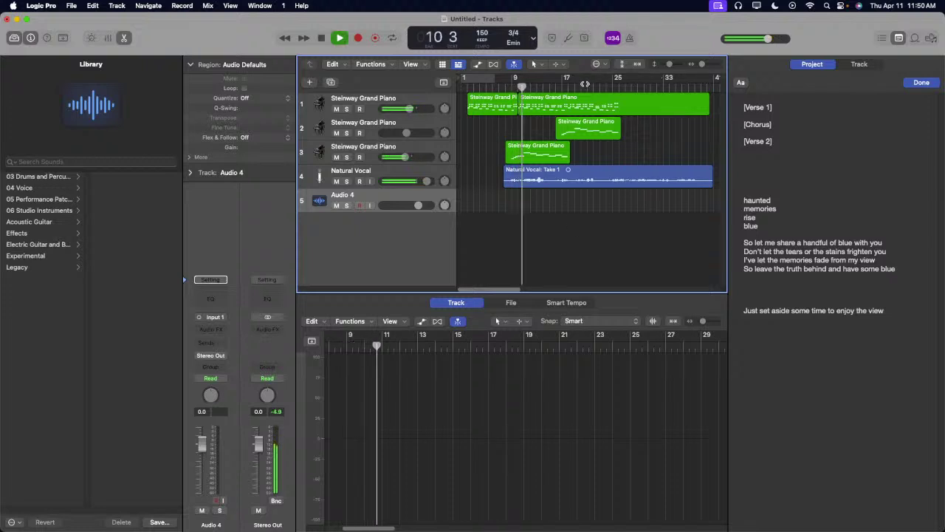
{"action": "left_click", "coordinate": [591, 97]}
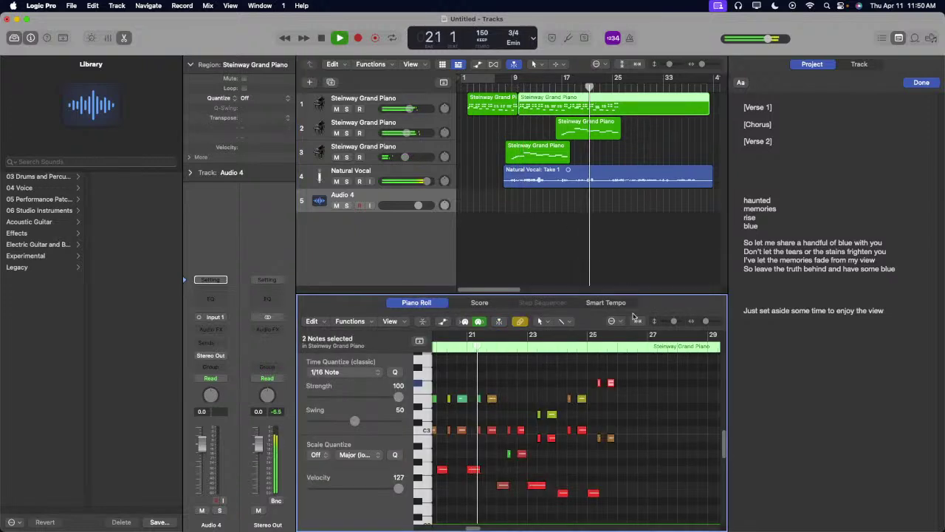
{"action": "scroll", "coordinate": [643, 389], "scroll_direction": "left", "scroll_amount": 6}
{"action": "left_click", "coordinate": [697, 323]}
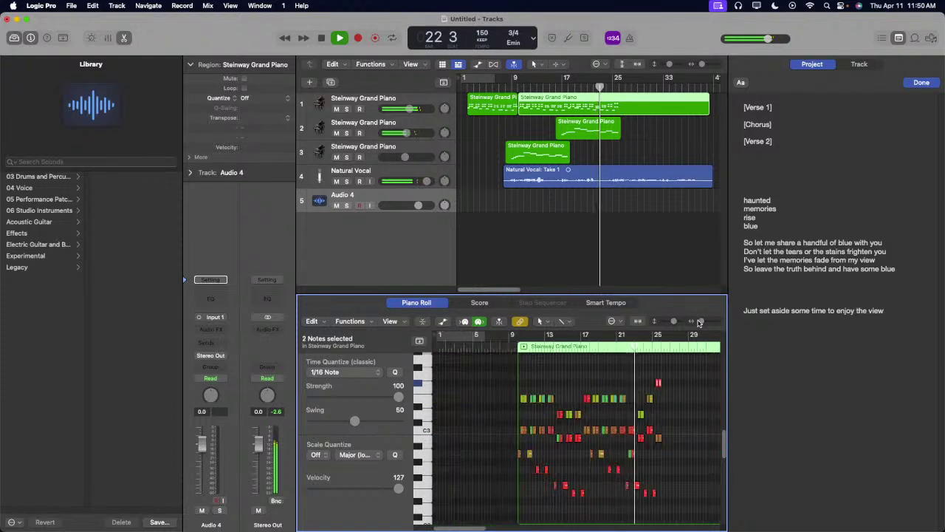
{"action": "left_click", "coordinate": [707, 323]}
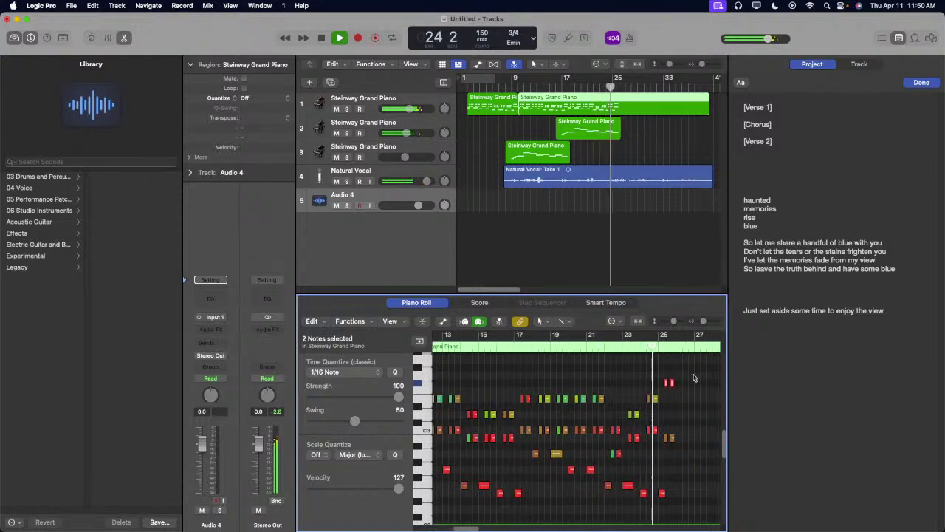
{"action": "key", "text": "space"}
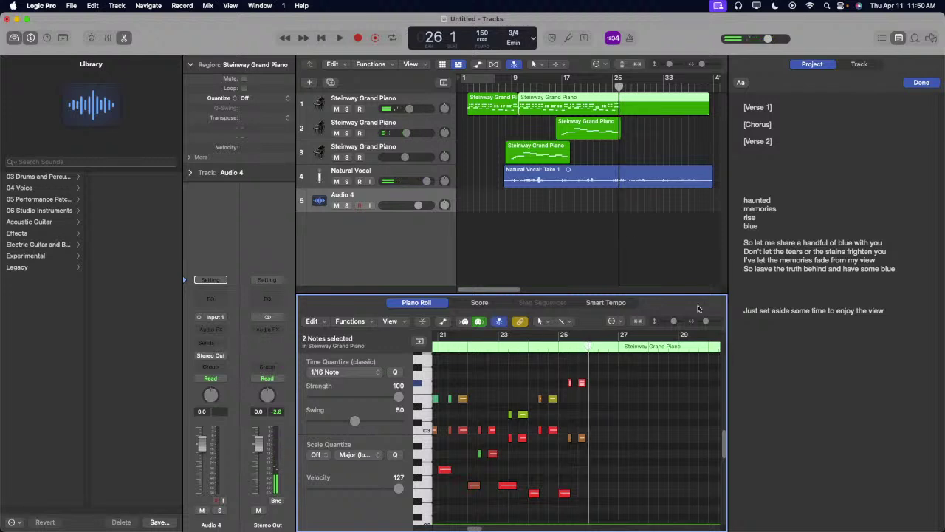
Step: Paste a copy of the earlier eight-bar piano pattern at bar 26, filling bars 26 to 33, and play from bar 25
{"action": "left_click", "coordinate": [711, 320]}
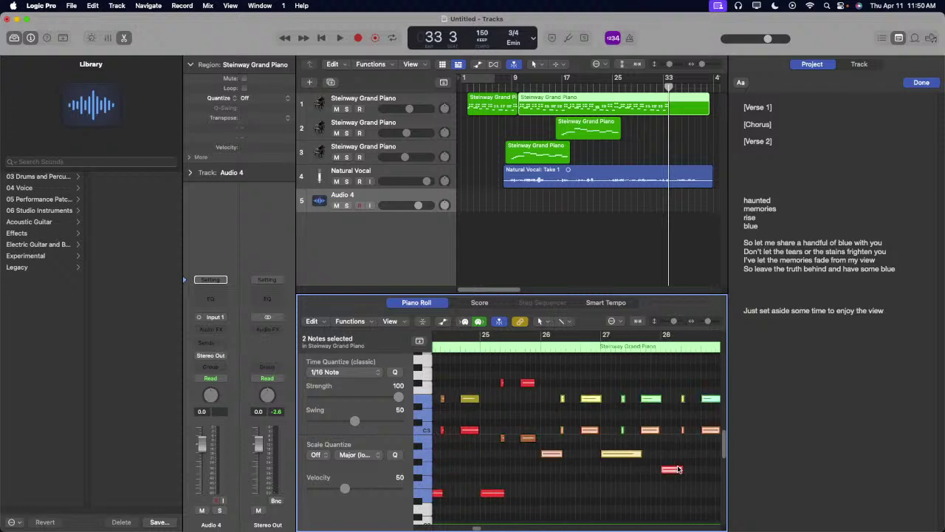
{"action": "left_click", "coordinate": [616, 482]}
{"action": "left_click", "coordinate": [492, 348]}
{"action": "key", "text": "space"}
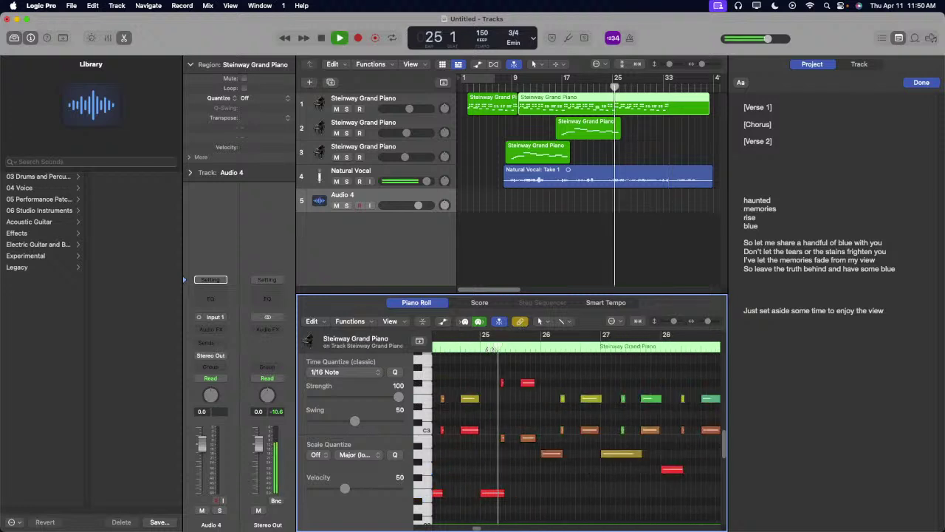
{"action": "key", "text": "space"}
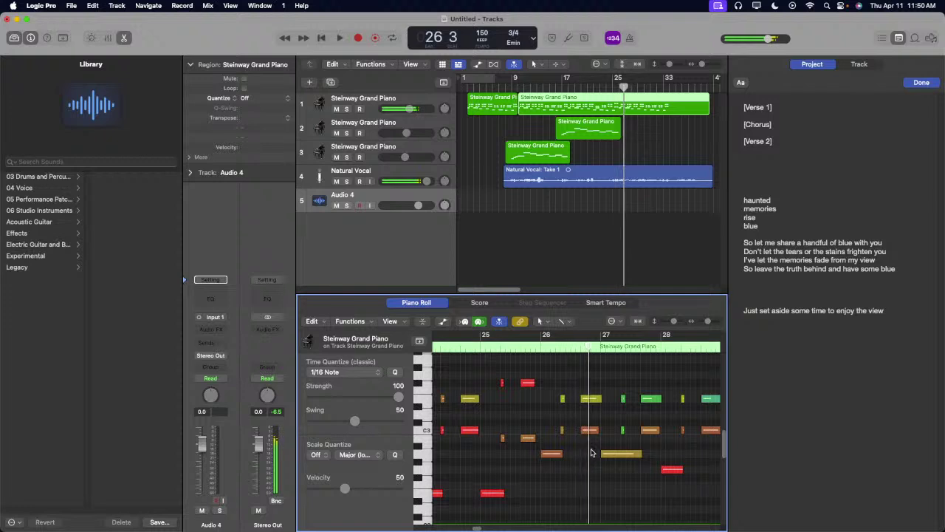
Step: Move the four bar 26 chord notes up five semitones to F3 and A3, and play the passage
{"action": "left_click_drag", "start_coordinate": [595, 452], "coordinate": [590, 365]}
{"action": "key", "text": "space"}
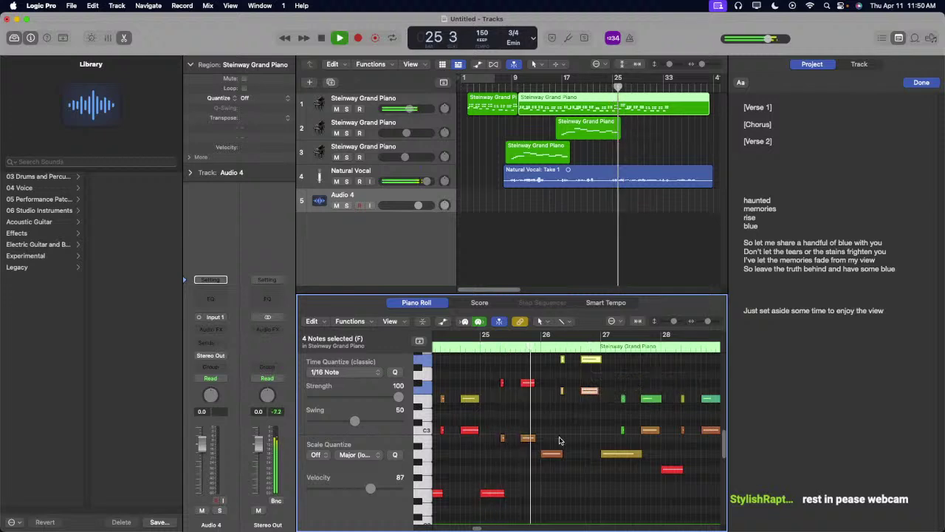
{"action": "left_click", "coordinate": [569, 418]}
{"action": "key", "text": "space"}
Step: Lower the two F3 notes of the bar 26 chord to E3, and play from bar 25 through bar 26
{"action": "left_click_drag", "start_coordinate": [559, 390], "coordinate": [587, 401]}
{"action": "left_click", "coordinate": [499, 349]}
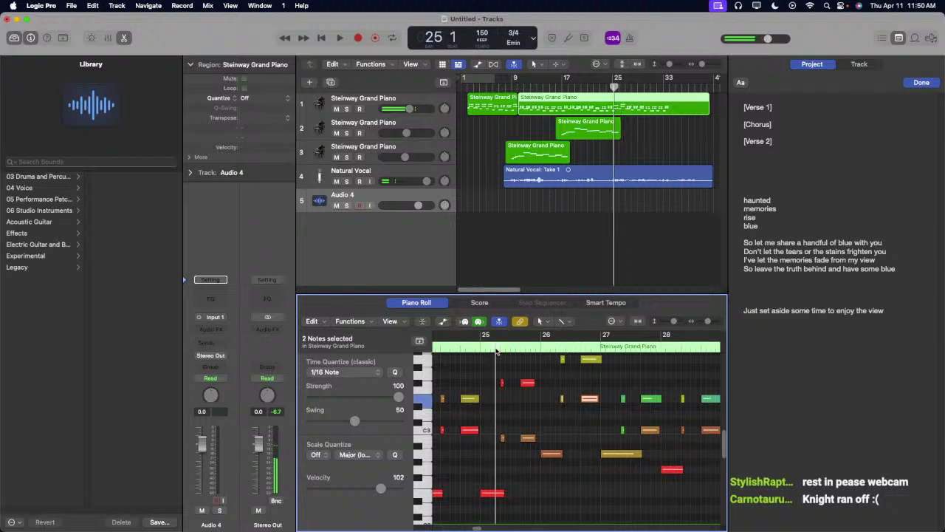
{"action": "key", "text": "space"}
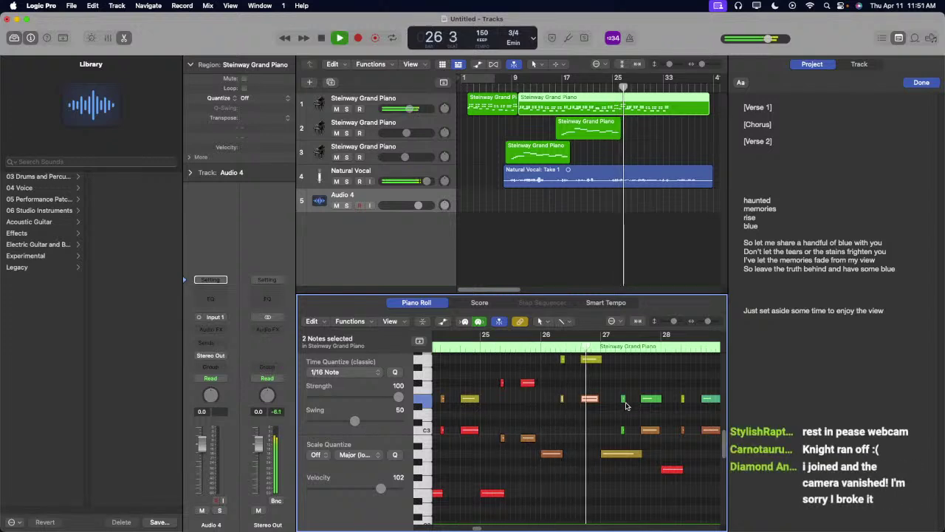
{"action": "key", "text": "space"}
Step: Set the velocity of the two A3 notes in bar 26 to 117, and play from bar 25 through bar 27
{"action": "left_click_drag", "start_coordinate": [600, 366], "coordinate": [535, 353]}
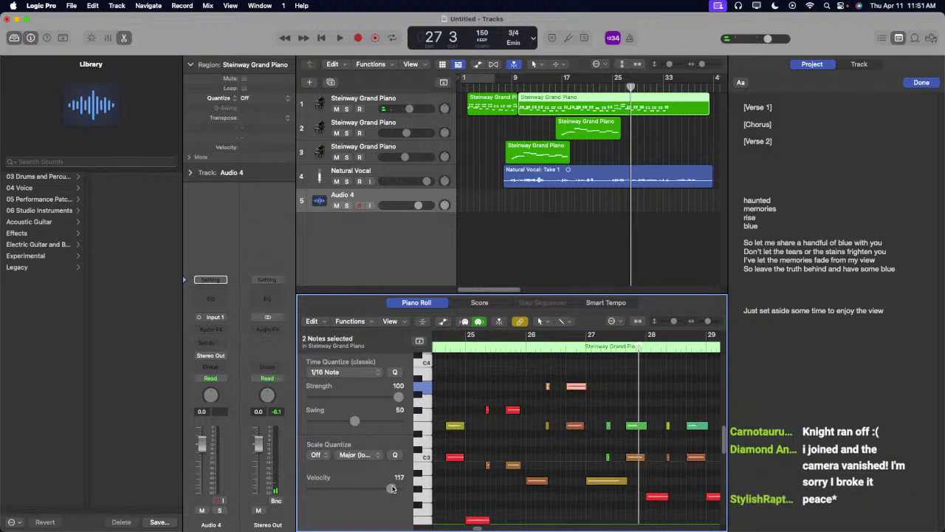
{"action": "double_click", "coordinate": [466, 348]}
{"action": "left_click", "coordinate": [567, 400]}
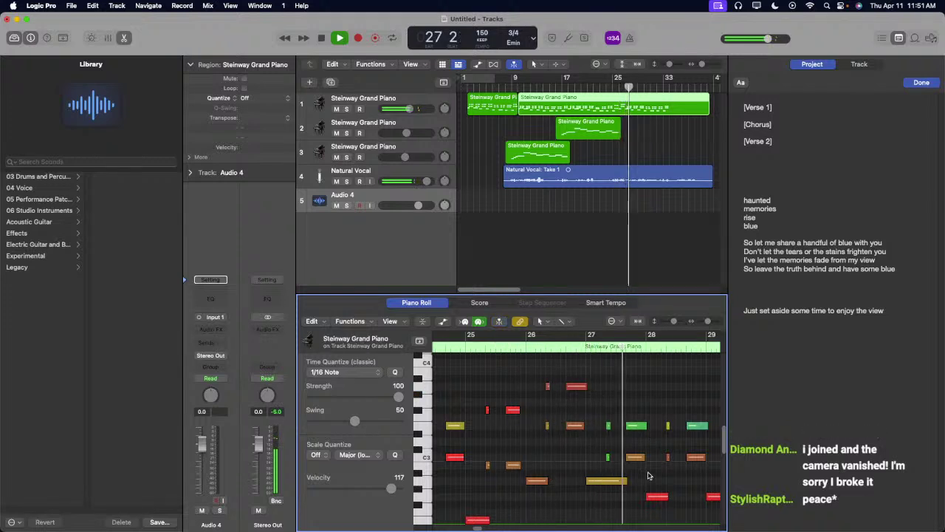
{"action": "key", "text": "space"}
Step: Try the four bar 27 chord notes at D♯3 and G3, and play from bar 25 through bar 27
{"action": "left_click_drag", "start_coordinate": [651, 481], "coordinate": [627, 395]}
{"action": "left_click", "coordinate": [627, 393]}
{"action": "left_click", "coordinate": [481, 340]}
{"action": "key", "text": "space"}
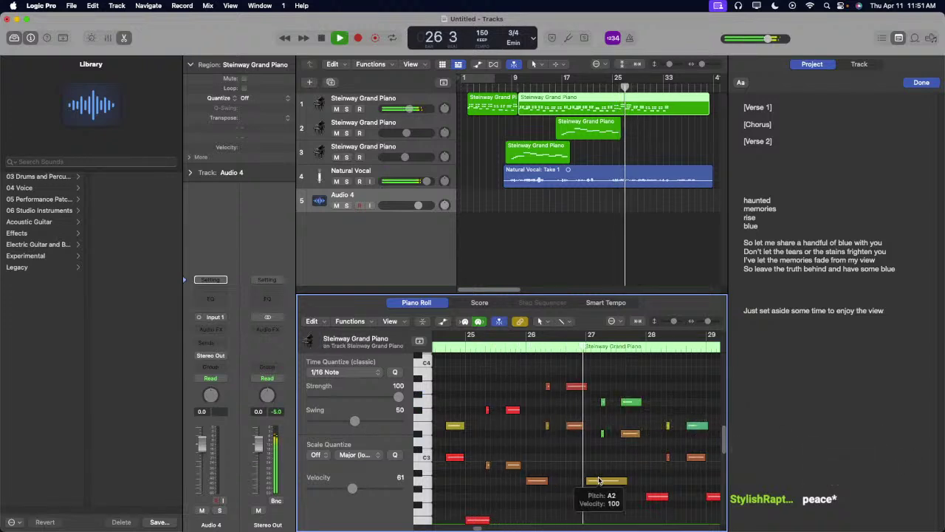
{"action": "key", "text": "space"}
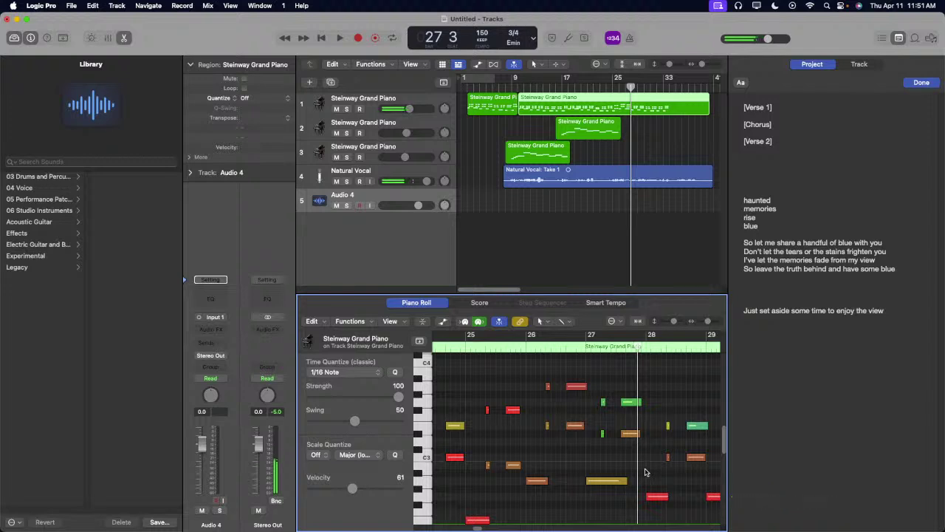
Step: Move the four bar 27 chord notes to F3 and A3, and play from bar 26 through bar 27
{"action": "left_click_drag", "start_coordinate": [644, 472], "coordinate": [641, 420]}
{"action": "left_click_drag", "start_coordinate": [640, 397], "coordinate": [638, 386]}
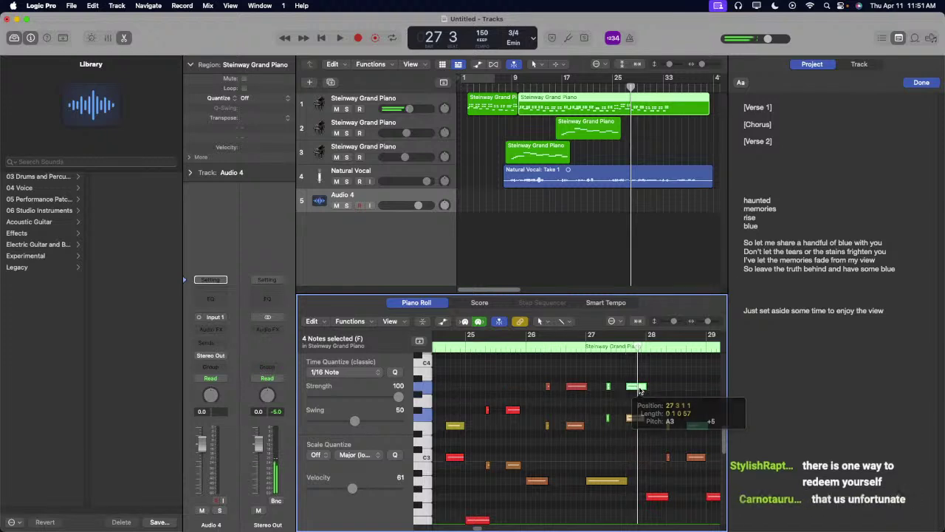
{"action": "left_click", "coordinate": [531, 347]}
{"action": "key", "text": "space"}
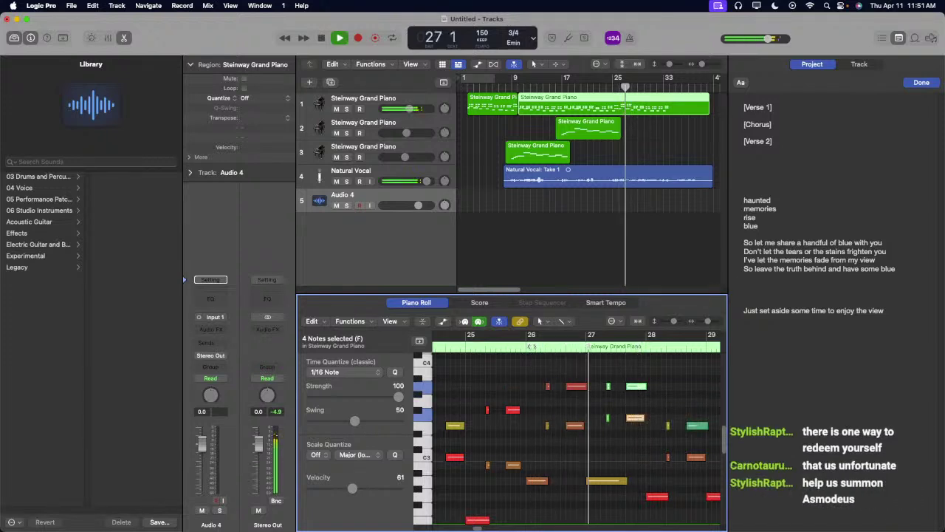
{"action": "key", "text": "space"}
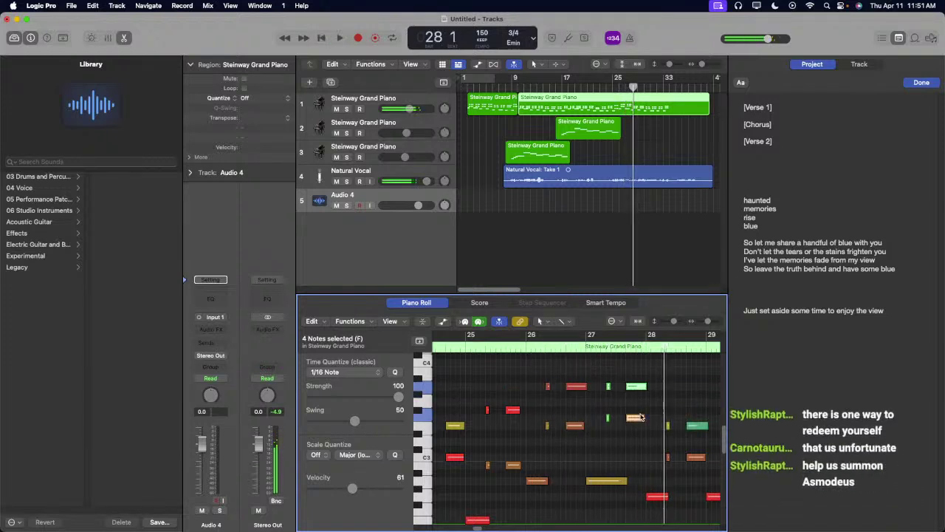
Step: Lower the two F3 notes of the bar 27 chord to E3, and play from bar 26 into bar 27
{"action": "left_click", "coordinate": [633, 430]}
{"action": "left_click_drag", "start_coordinate": [607, 412], "coordinate": [635, 426]}
{"action": "left_click", "coordinate": [526, 351]}
{"action": "key", "text": "space"}
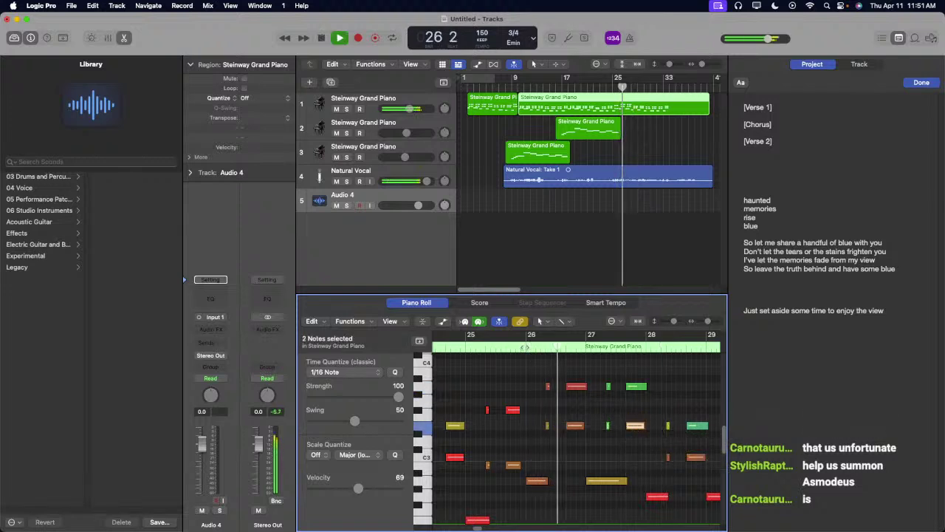
{"action": "key", "text": "space"}
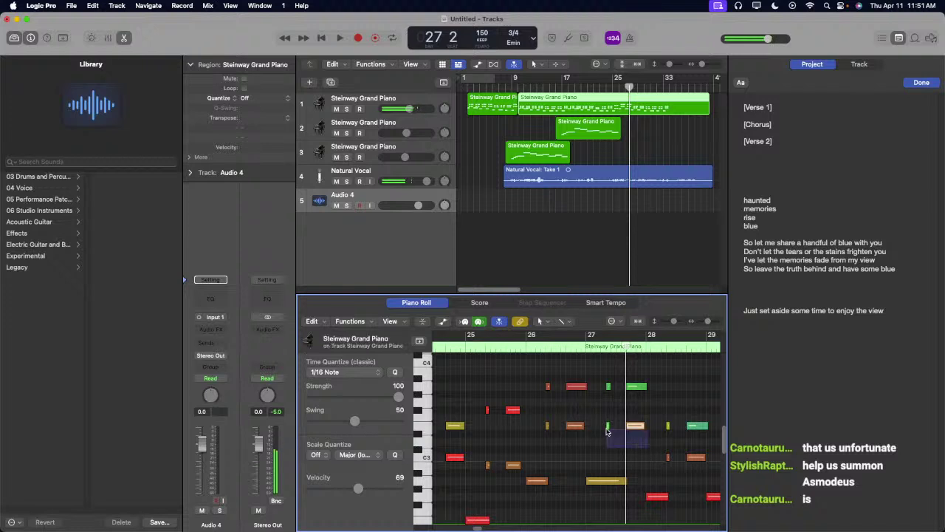
Step: Lower the two A3 notes of the bar 27 chord to G3, and play from bar 25 into bar 27
{"action": "left_click_drag", "start_coordinate": [607, 432], "coordinate": [639, 409]}
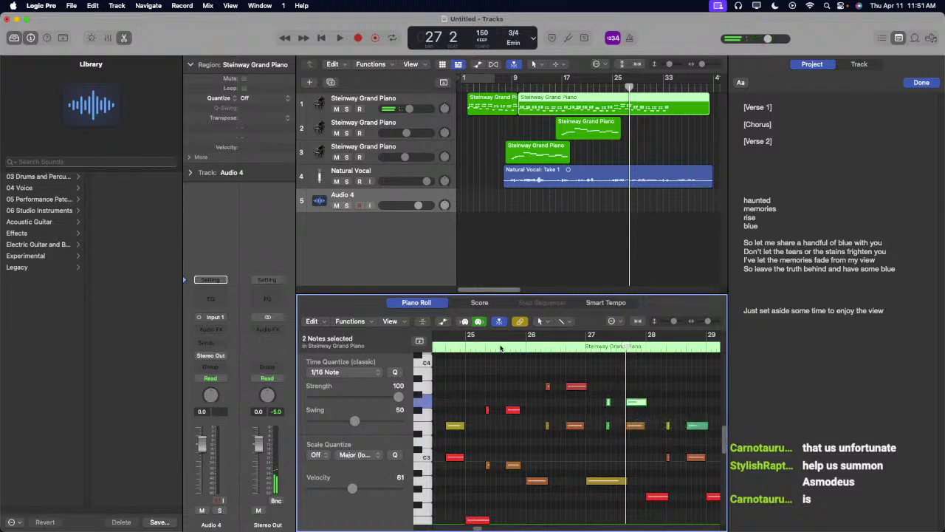
{"action": "left_click", "coordinate": [501, 347]}
{"action": "key", "text": "space"}
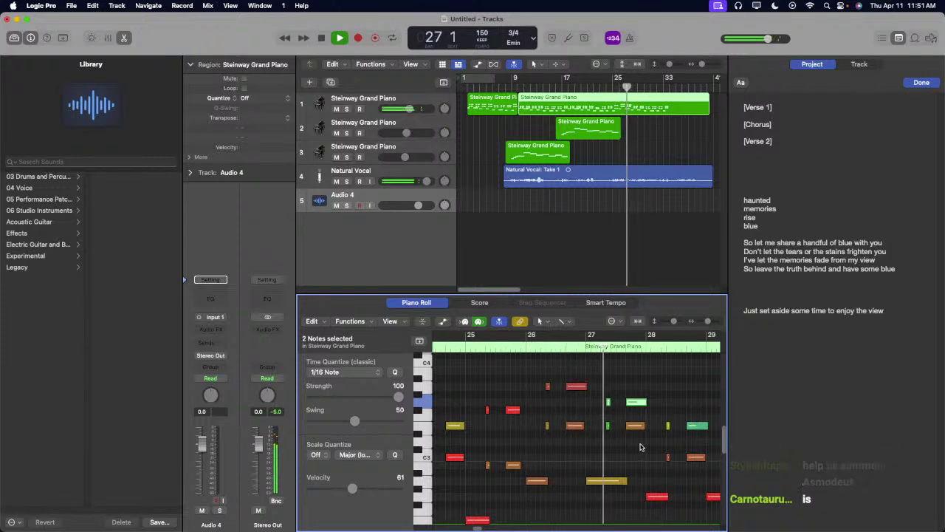
{"action": "key", "text": "space"}
Step: Lower the bar 27 E3 notes to D3, set the velocity of its two G3 notes to 102, and play from bar 26
{"action": "left_click_drag", "start_coordinate": [606, 426], "coordinate": [635, 441]}
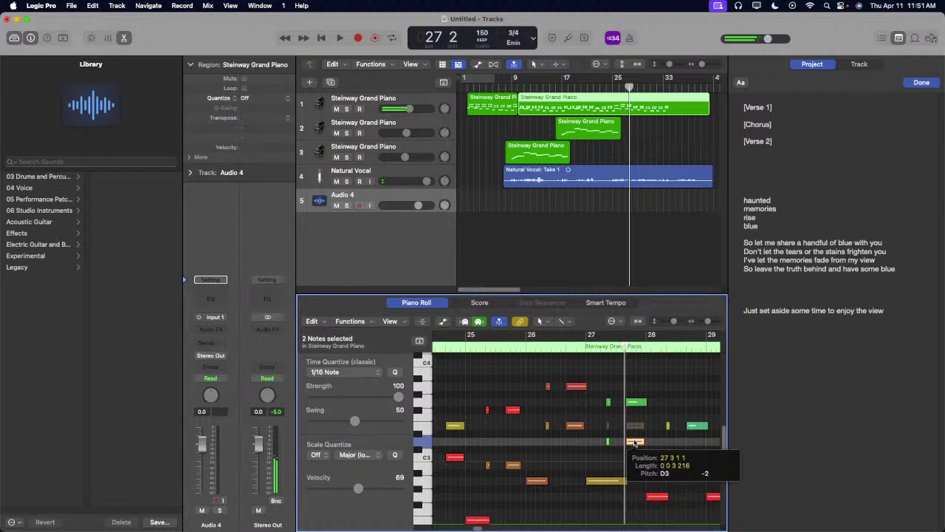
{"action": "left_click", "coordinate": [635, 423]}
{"action": "left_click_drag", "start_coordinate": [602, 401], "coordinate": [602, 401]}
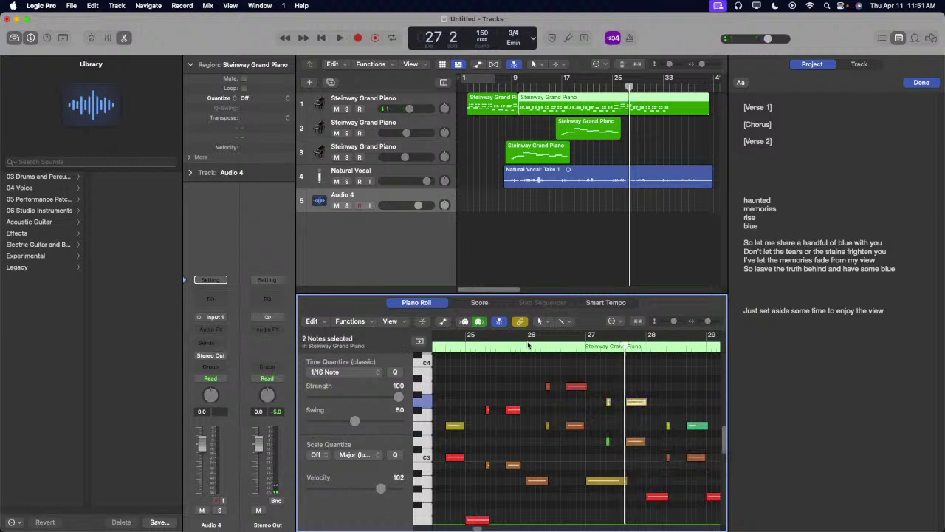
{"action": "double_click", "coordinate": [528, 344]}
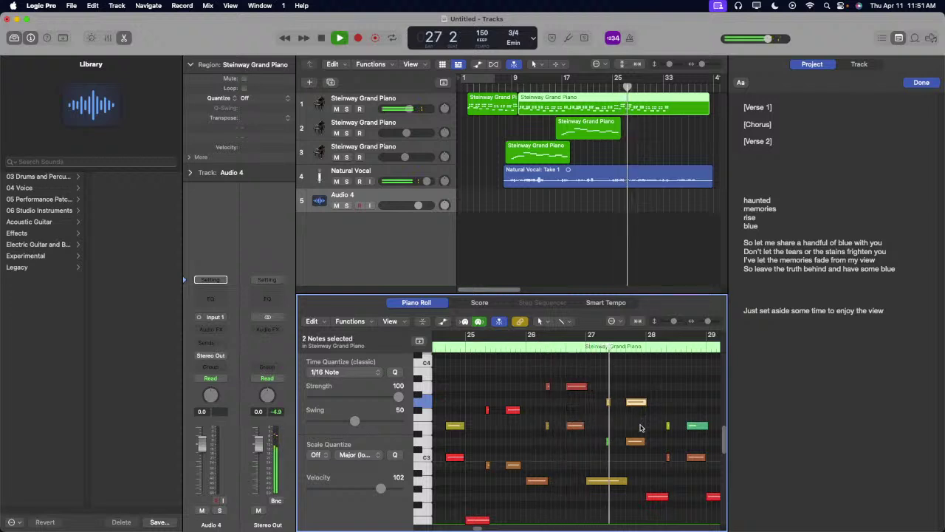
{"action": "left_click", "coordinate": [656, 454]}
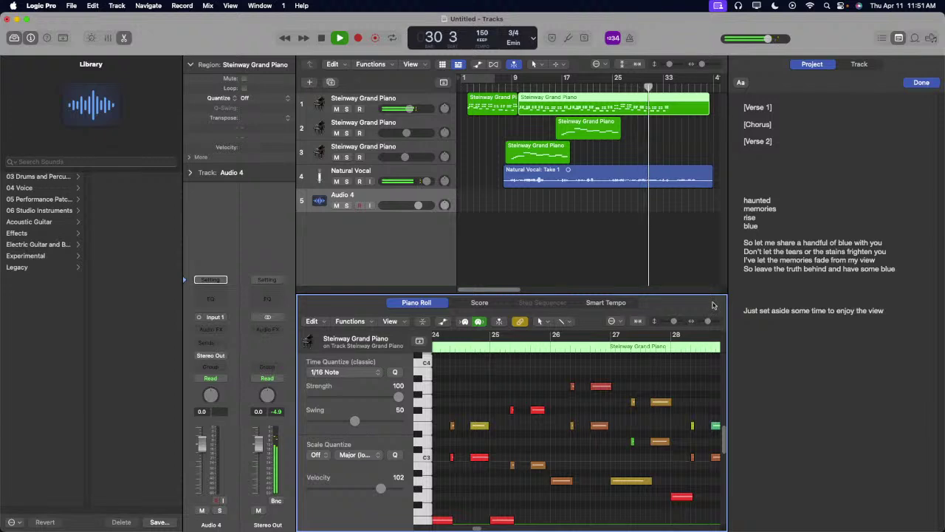
Step: Play the reshaped passage from bar 25 through bar 32, with the notes of bars 30 to 33 in view
{"action": "left_click_drag", "start_coordinate": [706, 321], "coordinate": [700, 321]}
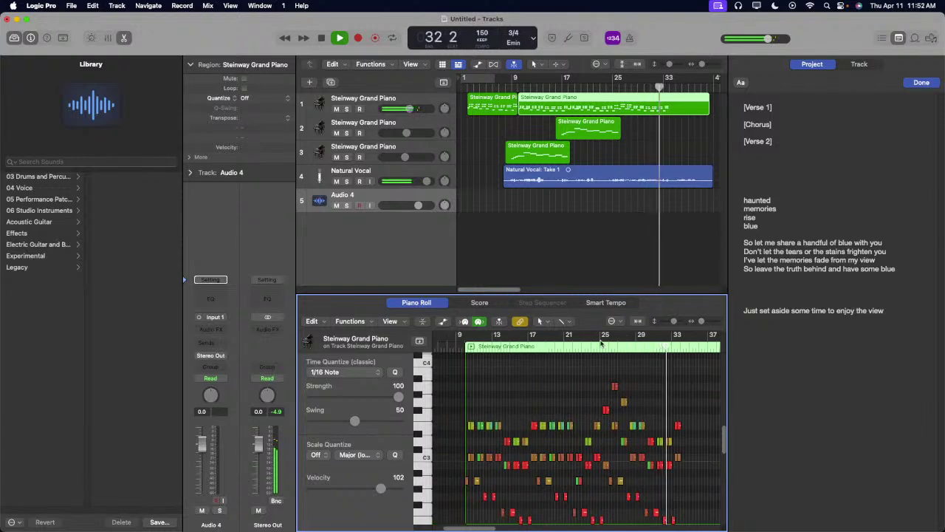
{"action": "left_click", "coordinate": [599, 347]}
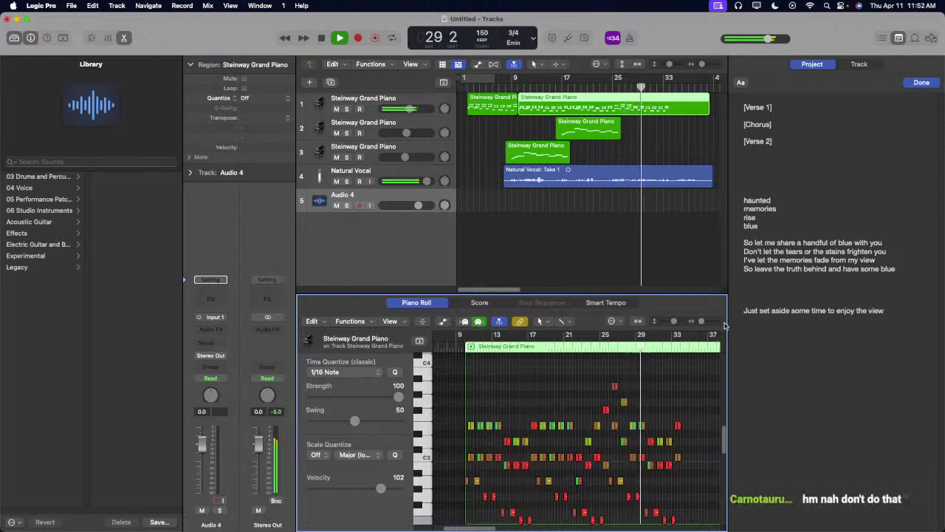
{"action": "left_click_drag", "start_coordinate": [701, 322], "coordinate": [720, 325]}
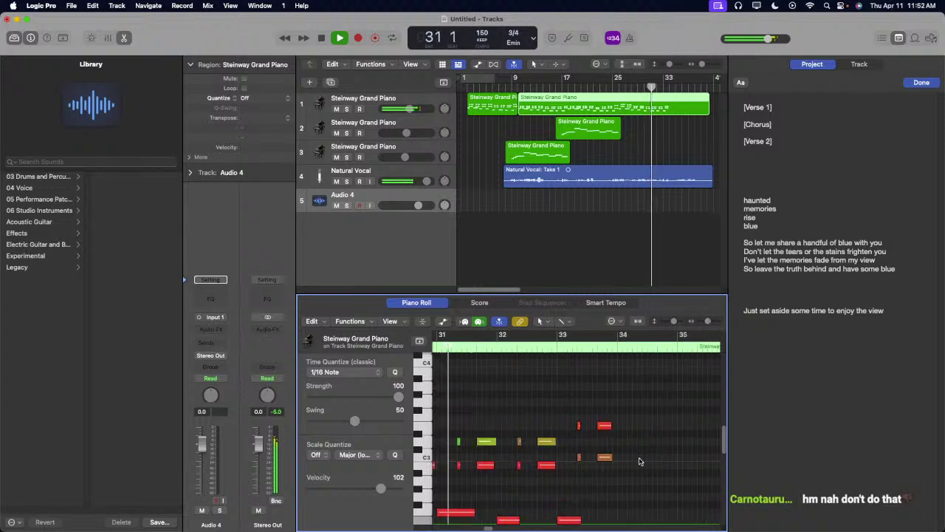
{"action": "scroll", "coordinate": [630, 464], "scroll_direction": "left", "scroll_amount": 3}
{"action": "key", "text": "space"}
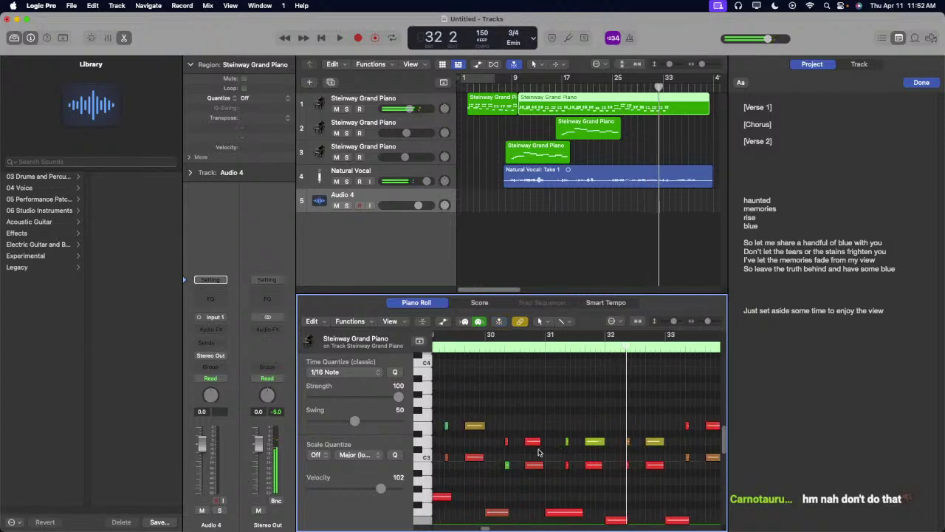
Step: Try the bar 30 chord with its D3 notes at E3, and with its B2 notes at A2, and play into bar 31
{"action": "left_click_drag", "start_coordinate": [501, 441], "coordinate": [533, 426]}
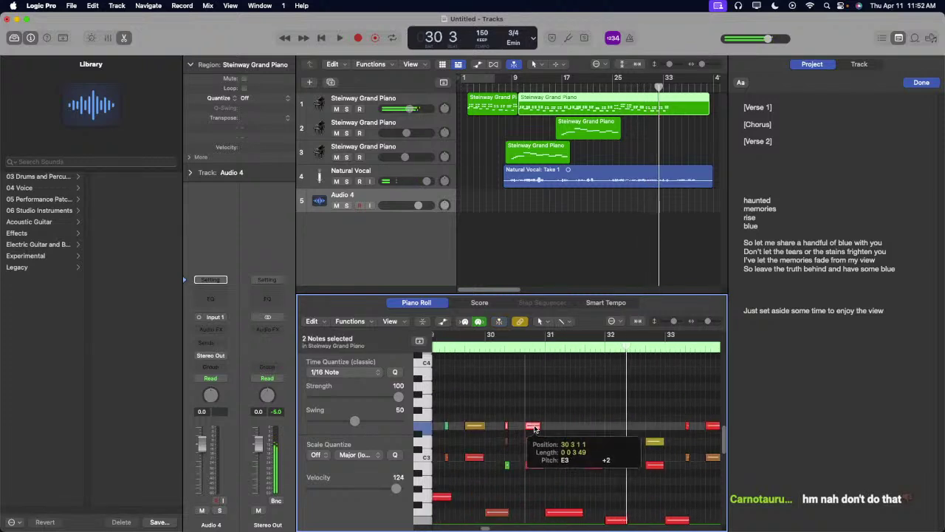
{"action": "key", "text": "space"}
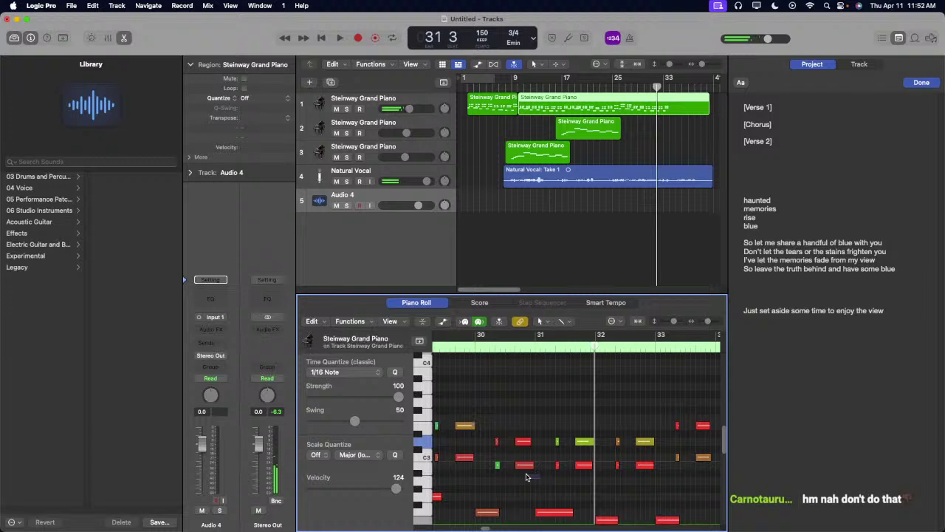
{"action": "left_click_drag", "start_coordinate": [488, 464], "coordinate": [522, 480]}
{"action": "scroll", "coordinate": [547, 386], "scroll_direction": "left", "scroll_amount": 5}
{"action": "left_click", "coordinate": [558, 352]}
{"action": "key", "text": "space"}
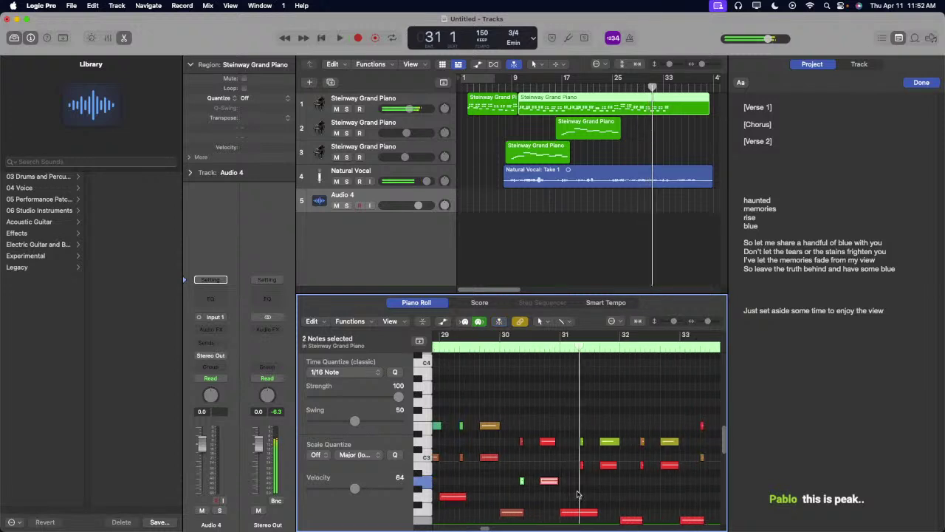
Step: Try the two lower bar 30 chord notes at A♯2 and again at A2, and play from bar 29 through bar 32
{"action": "left_click_drag", "start_coordinate": [547, 482], "coordinate": [548, 473]}
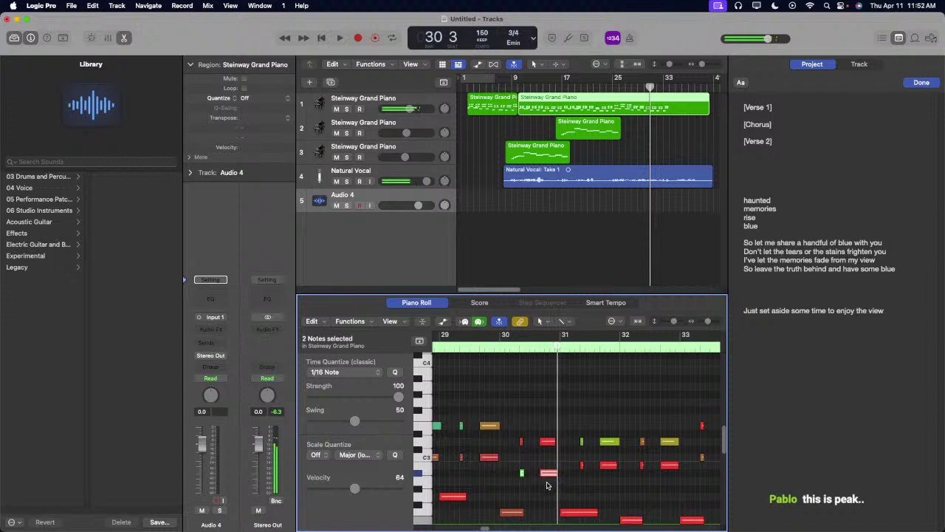
{"action": "left_click_drag", "start_coordinate": [547, 482], "coordinate": [547, 490]}
{"action": "double_click", "coordinate": [483, 348]}
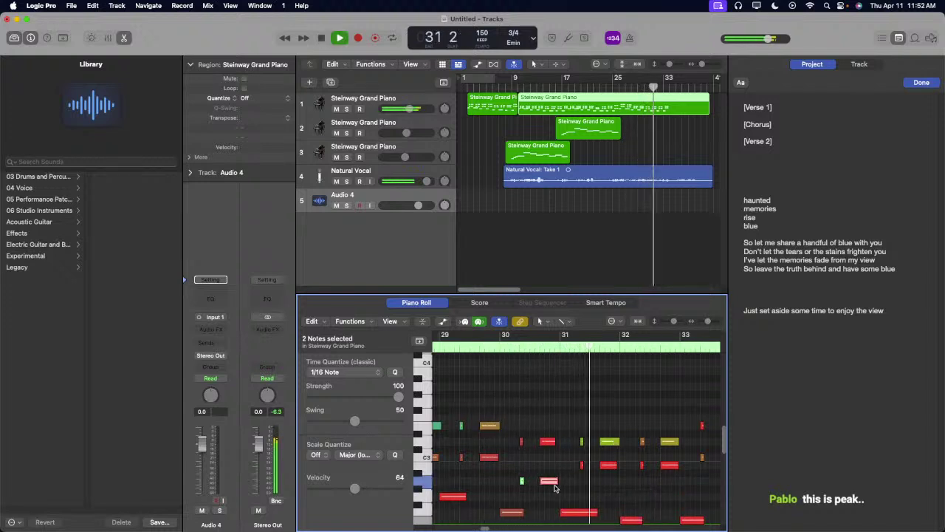
{"action": "left_click", "coordinate": [544, 441]}
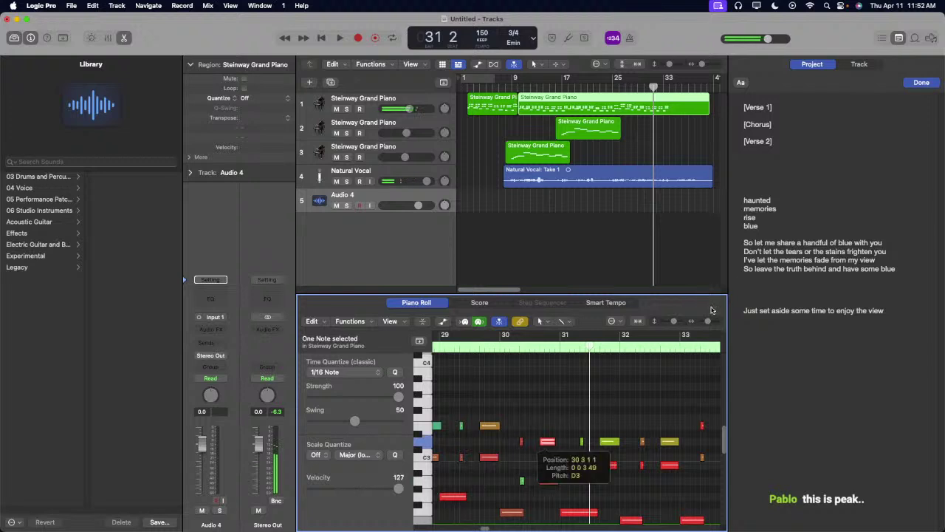
{"action": "left_click", "coordinate": [495, 347]}
{"action": "key", "text": "space"}
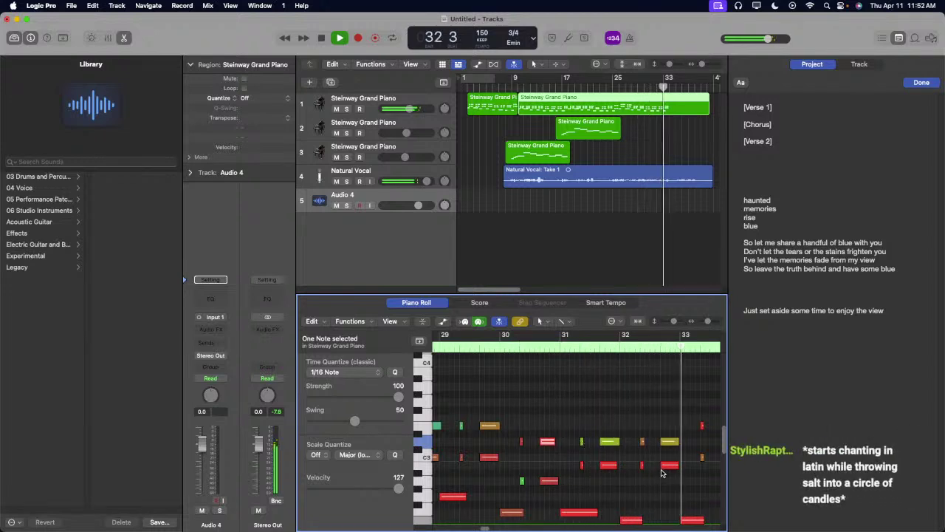
Step: Return the two lower bar 30 chord notes to B2, and play from bar 29 through bar 33
{"action": "scroll", "coordinate": [635, 472], "scroll_direction": "left", "scroll_amount": 1}
{"action": "left_click_drag", "start_coordinate": [575, 497], "coordinate": [565, 471]}
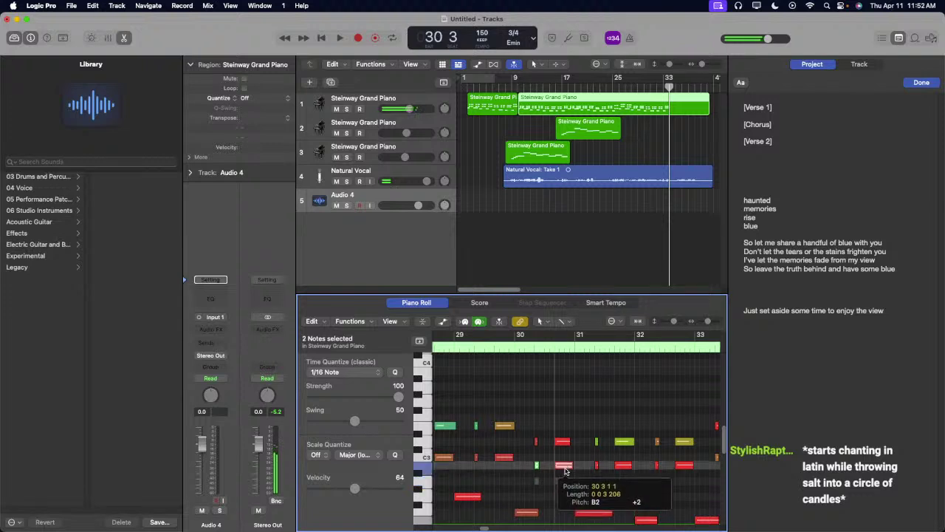
{"action": "left_click", "coordinate": [466, 351]}
{"action": "key", "text": "space"}
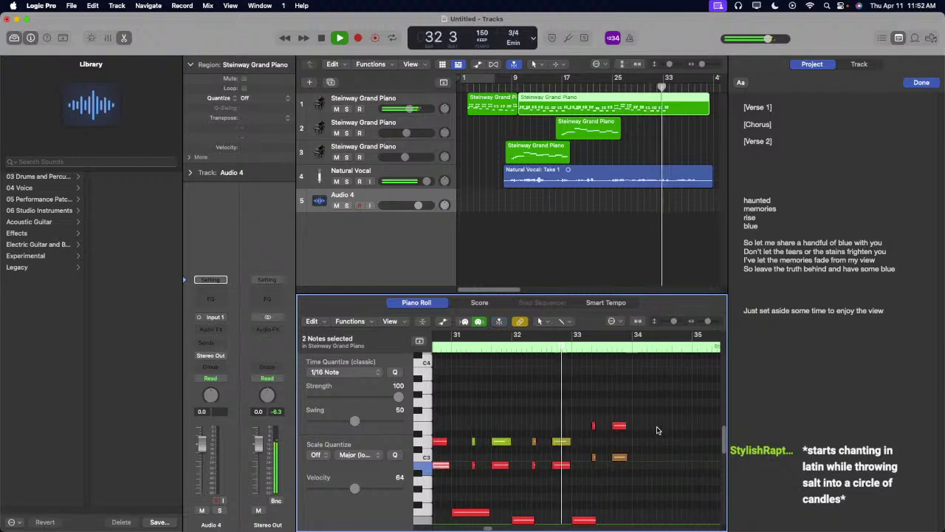
{"action": "scroll", "coordinate": [662, 432], "scroll_direction": "left", "scroll_amount": 3}
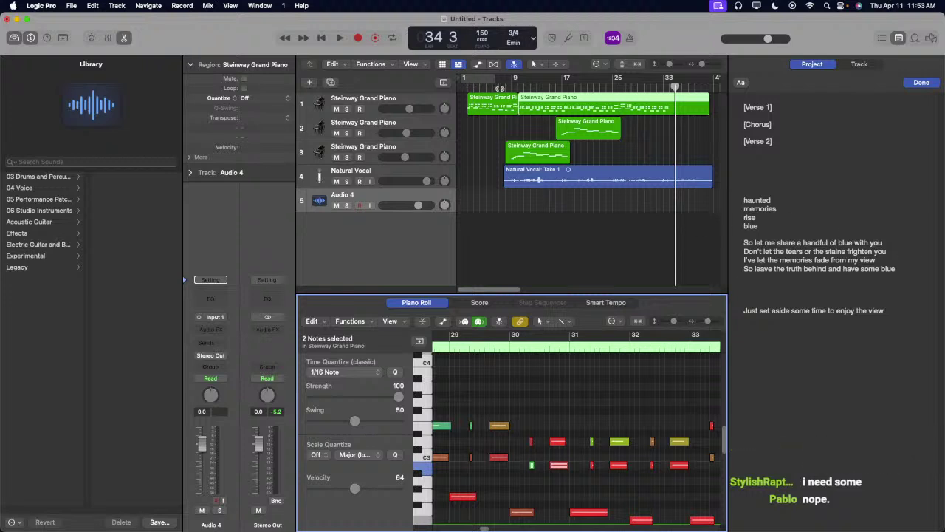
Step: Play the song from bar 26 through to bar 39
{"action": "left_click", "coordinate": [623, 87]}
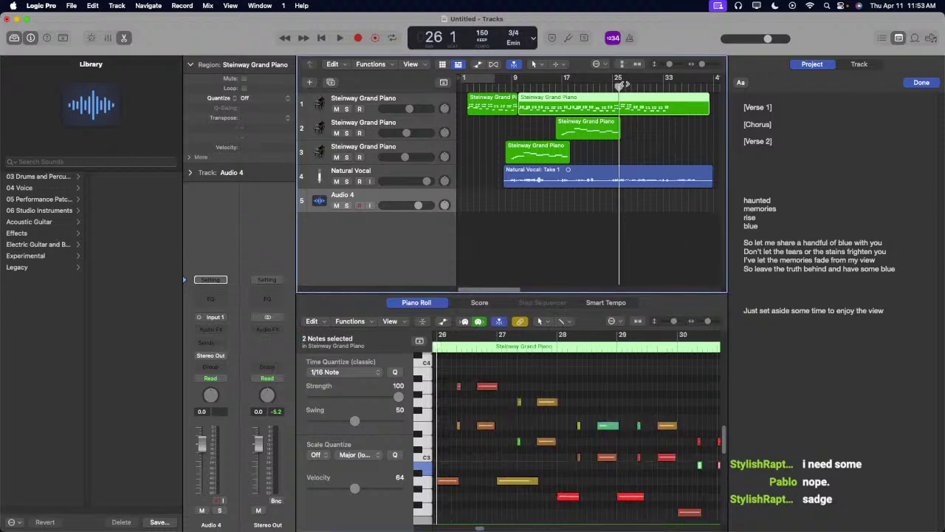
{"action": "key", "text": "space"}
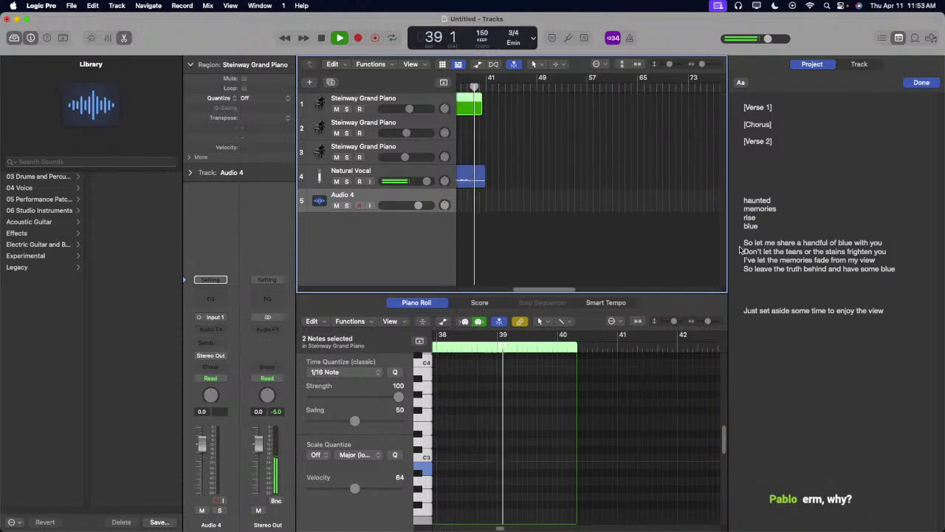
{"action": "key", "text": "space"}
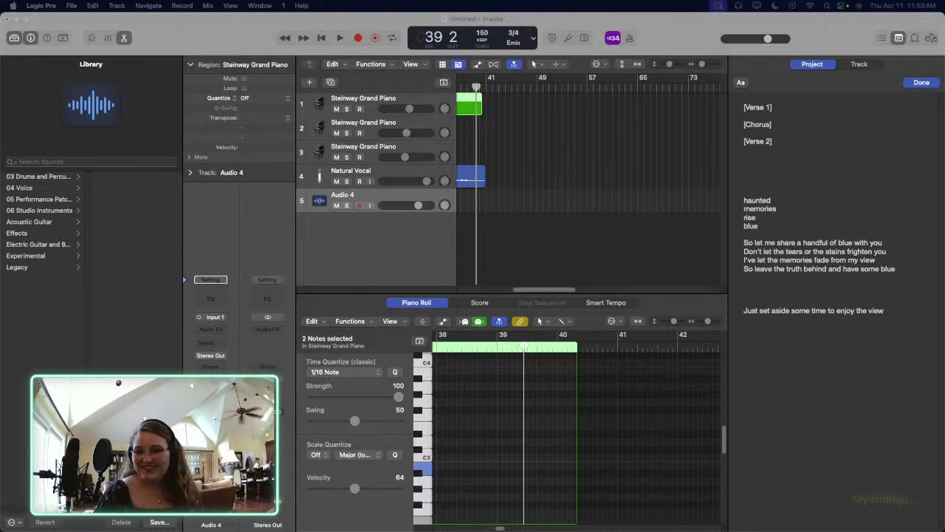
Step: Fit the whole arrangement in view, play from bar 28, and reopen the longer Steinway Grand Piano region in the Piano Roll
{"action": "left_click", "coordinate": [547, 211]}
{"action": "key", "text": "z"}
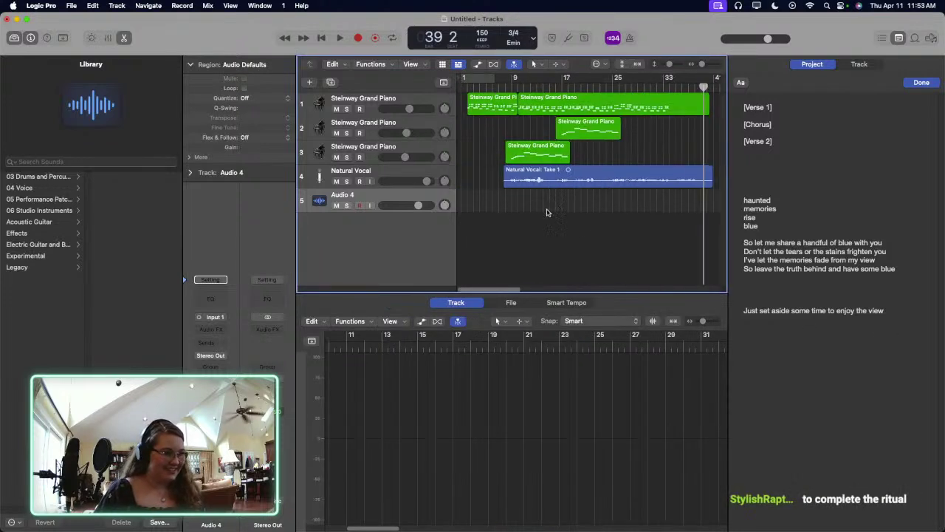
{"action": "left_click", "coordinate": [631, 84]}
{"action": "key", "text": "space"}
{"action": "double_click", "coordinate": [635, 104]}
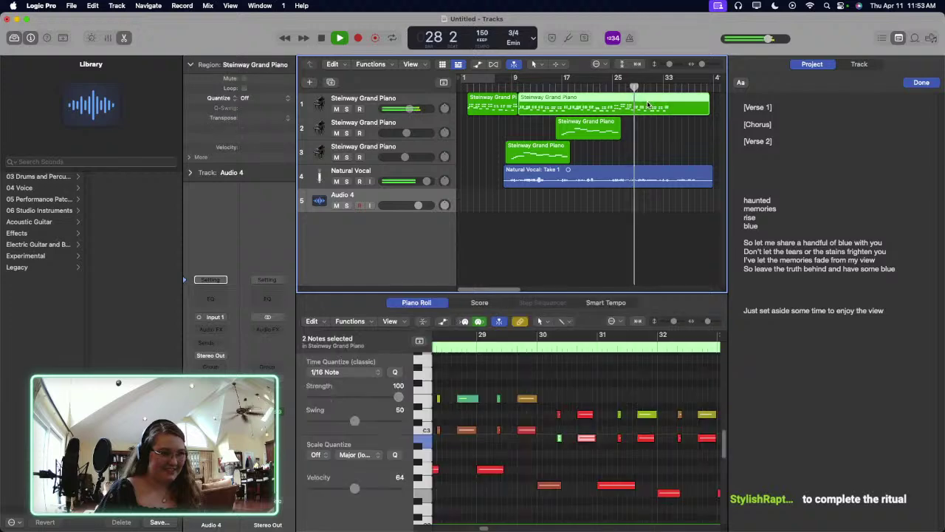
{"action": "left_click_drag", "start_coordinate": [707, 321], "coordinate": [701, 323]}
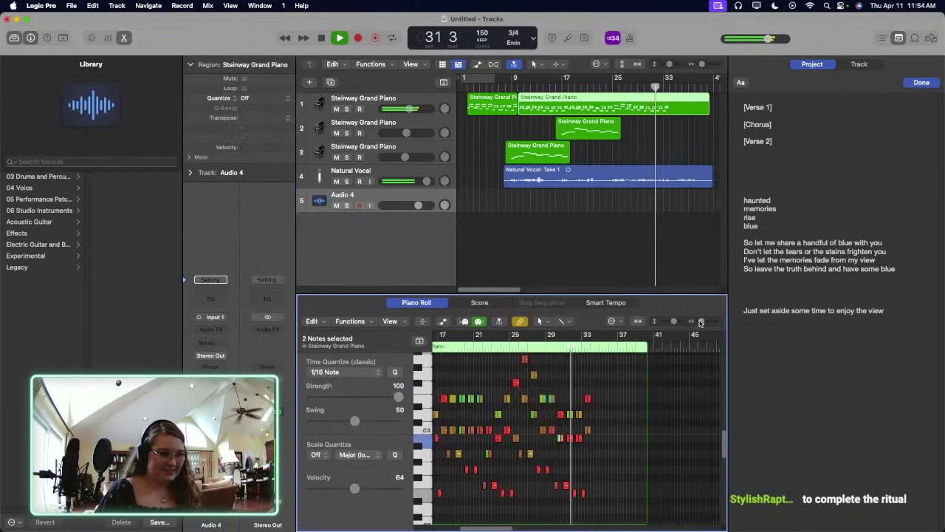
{"action": "scroll", "coordinate": [653, 405], "scroll_direction": "down", "scroll_amount": 3}
{"action": "scroll", "coordinate": [653, 405], "scroll_direction": "up", "scroll_amount": 3}
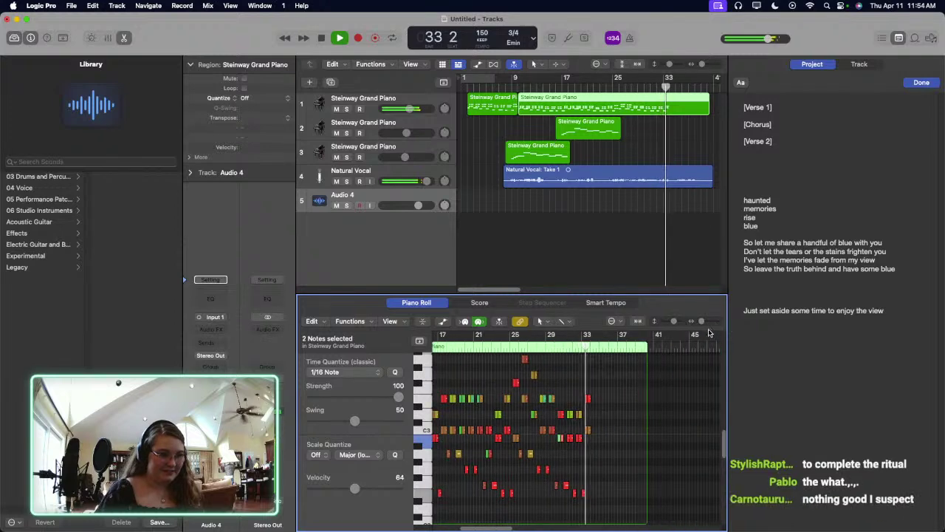
Step: Stop playback at bar 34 and paste the copied piano accompaniment notes there
{"action": "key", "text": "space"}
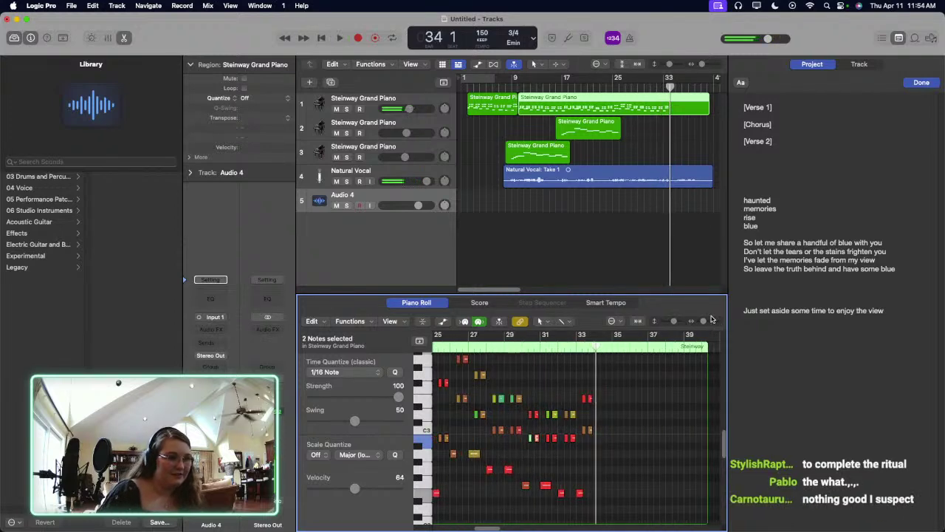
{"action": "left_click_drag", "start_coordinate": [711, 319], "coordinate": [714, 323]}
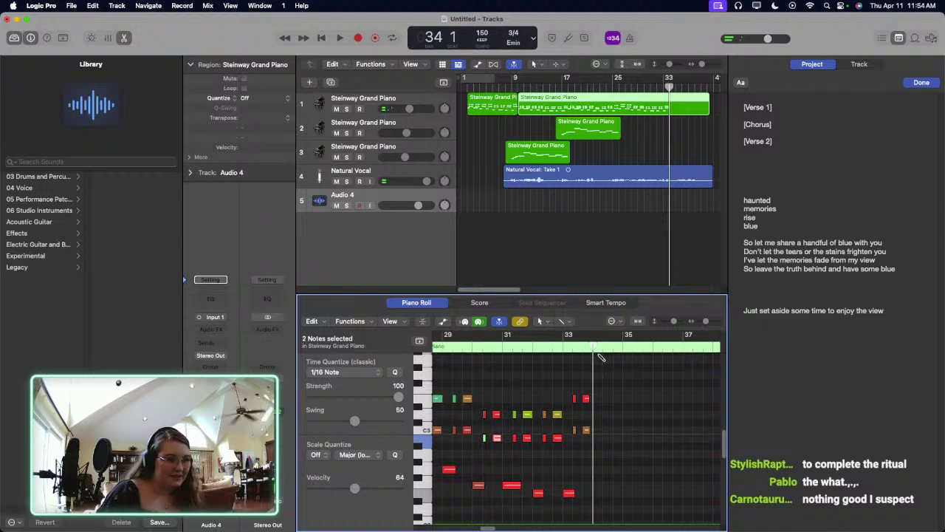
{"action": "key", "text": "super+v"}
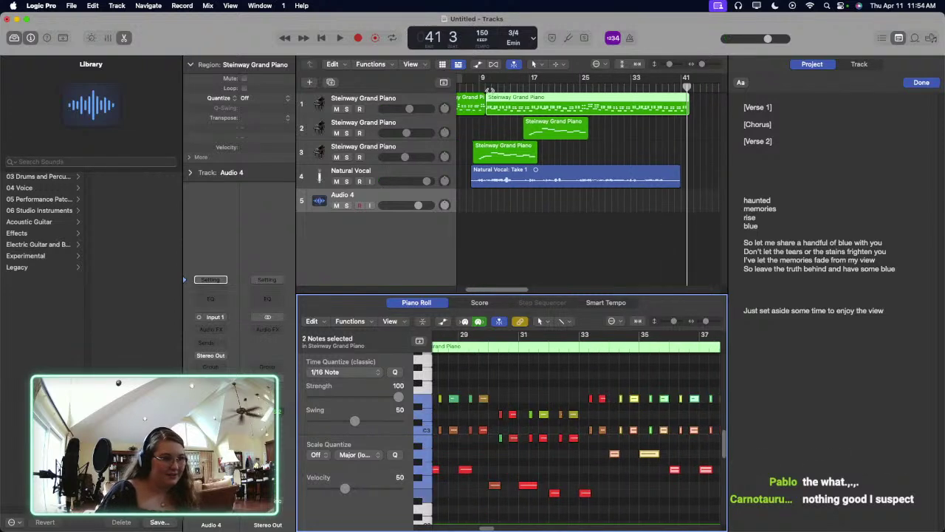
Step: Play the song from around bar 30 to bar 38 and bring the notes around bar 38 into view
{"action": "left_click", "coordinate": [616, 86]}
{"action": "key", "text": "space"}
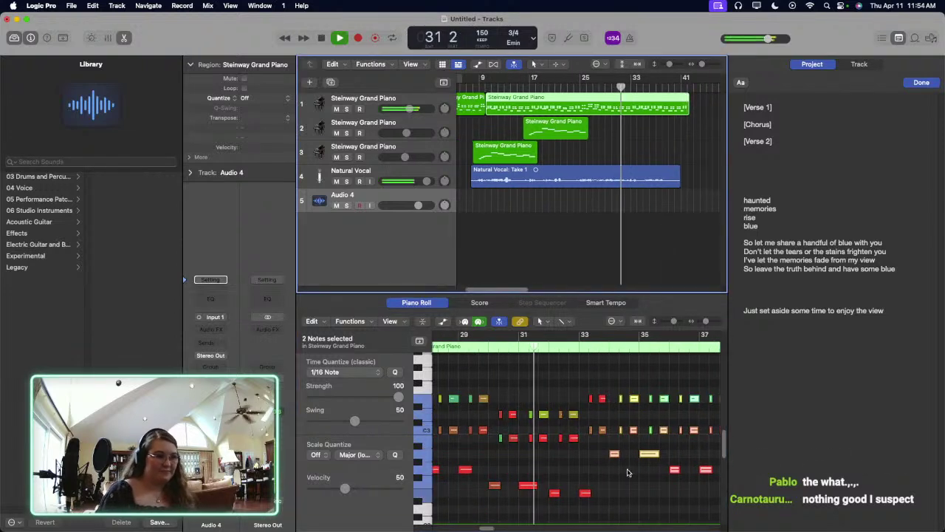
{"action": "left_click", "coordinate": [676, 427]}
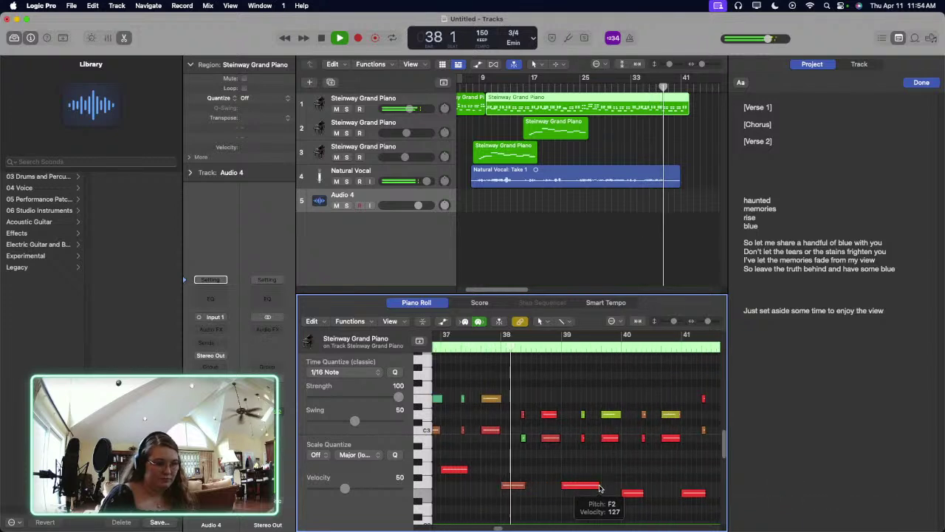
{"action": "scroll", "coordinate": [602, 480], "scroll_direction": "left", "scroll_amount": 2}
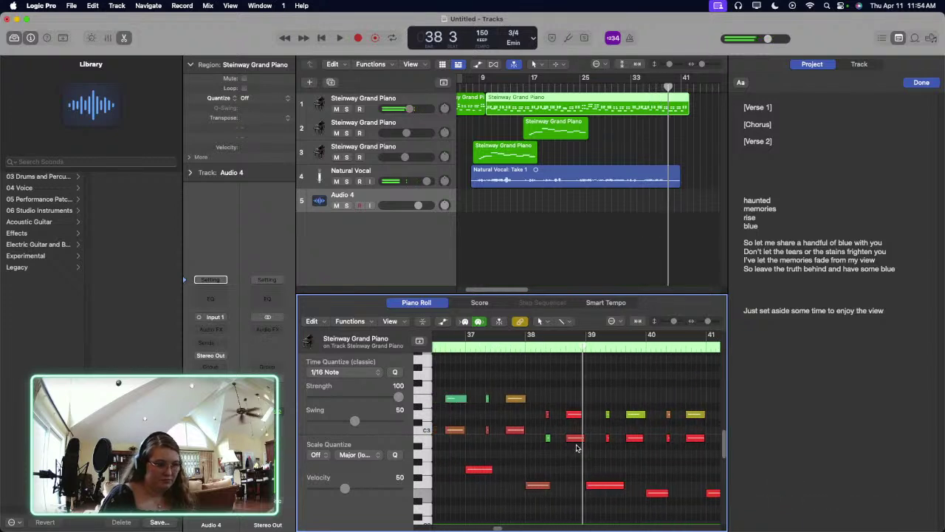
Step: Lower the two bass notes in bars 38 and 39 to E2, and play from bar 37
{"action": "left_click_drag", "start_coordinate": [526, 467], "coordinate": [598, 494]}
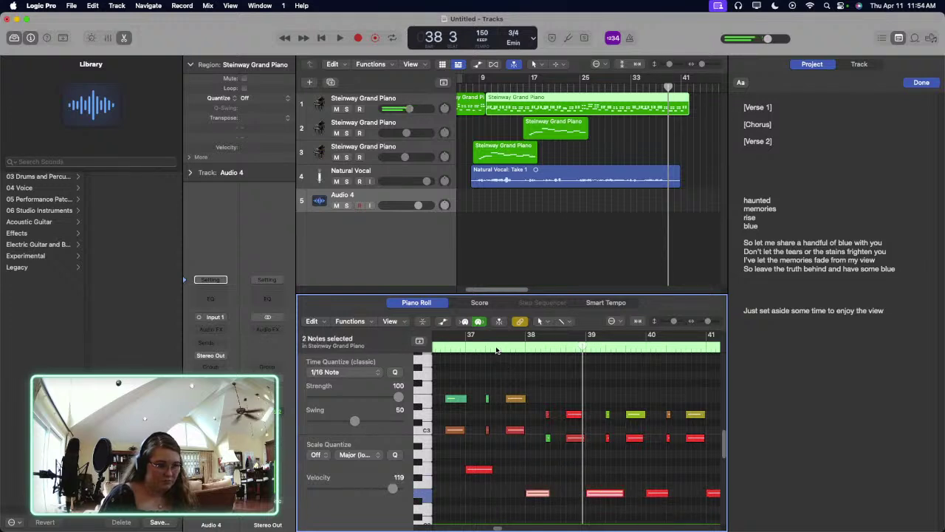
{"action": "left_click", "coordinate": [497, 350]}
{"action": "key", "text": "space"}
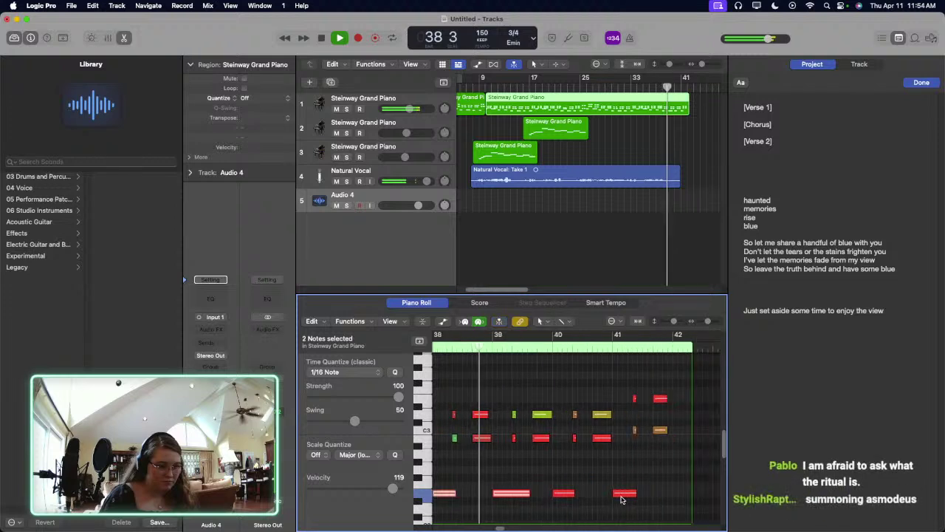
{"action": "key", "text": "space"}
Step: Lower the four bar 39 chord notes to C3 and A2, and play from around bar 38
{"action": "left_click_drag", "start_coordinate": [565, 404], "coordinate": [658, 431]}
{"action": "left_click", "coordinate": [557, 370]}
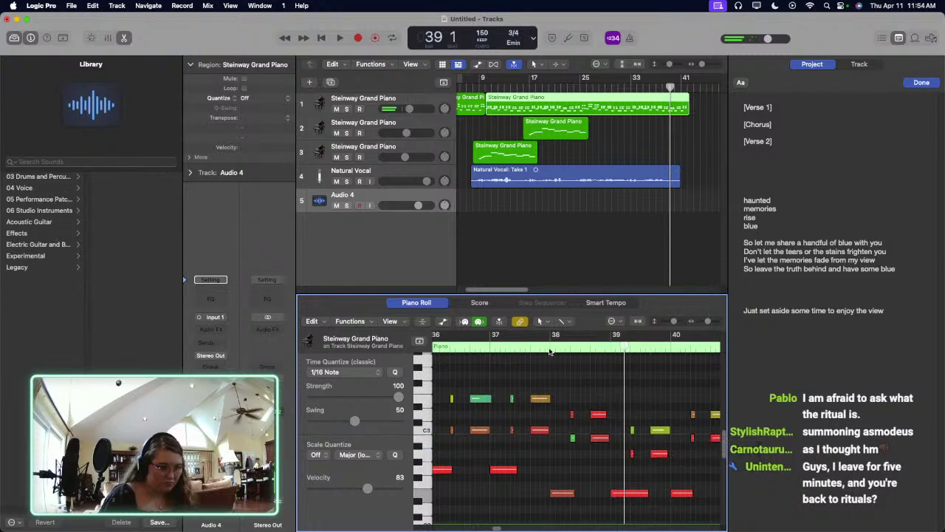
{"action": "double_click", "coordinate": [550, 352]}
{"action": "left_click", "coordinate": [563, 492]}
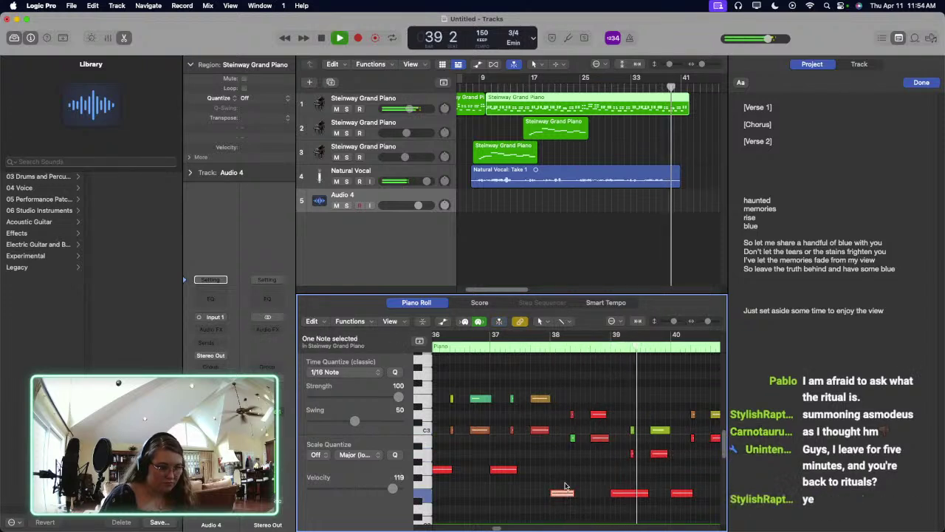
{"action": "left_click", "coordinate": [565, 487]}
Step: Undo the recent note edits back past the pasted accompaniment, and search Help for the Redo command to run it
{"action": "key", "text": "super+z"}
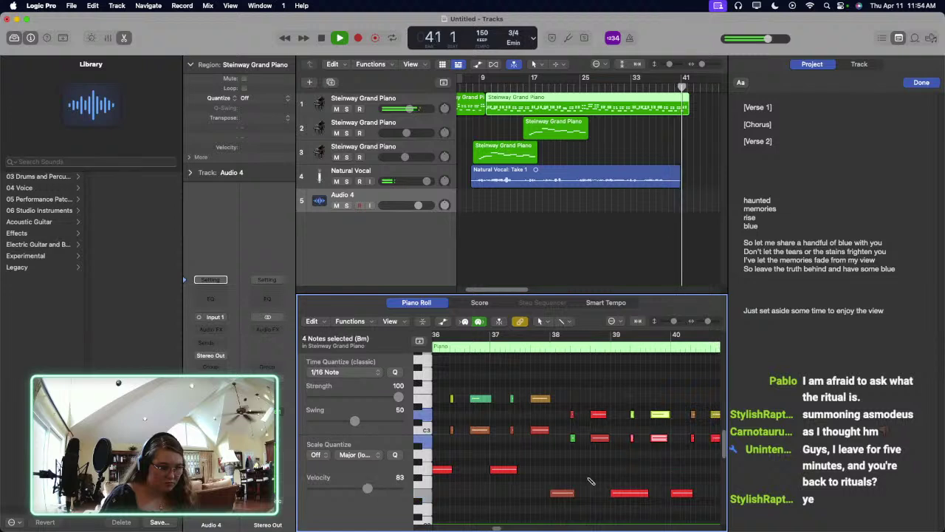
{"action": "key", "text": "super+z"}
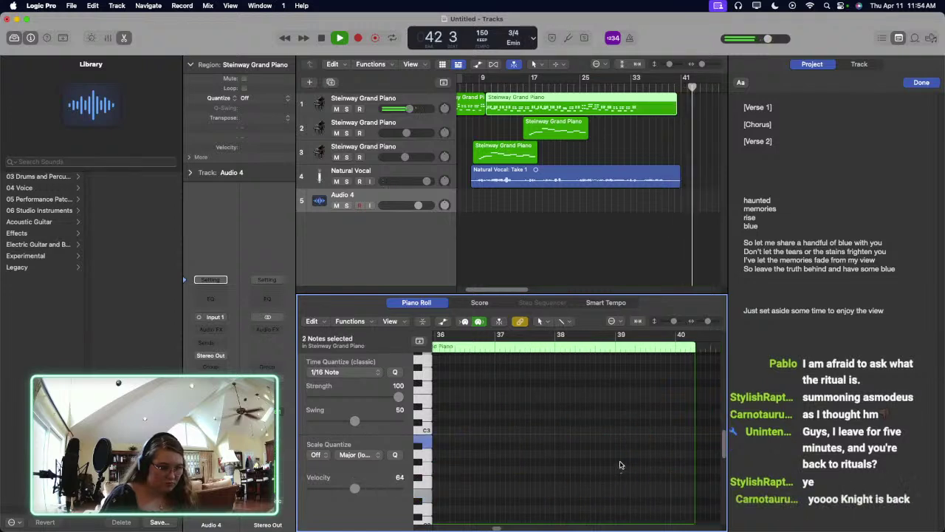
{"action": "left_click", "coordinate": [301, 5]}
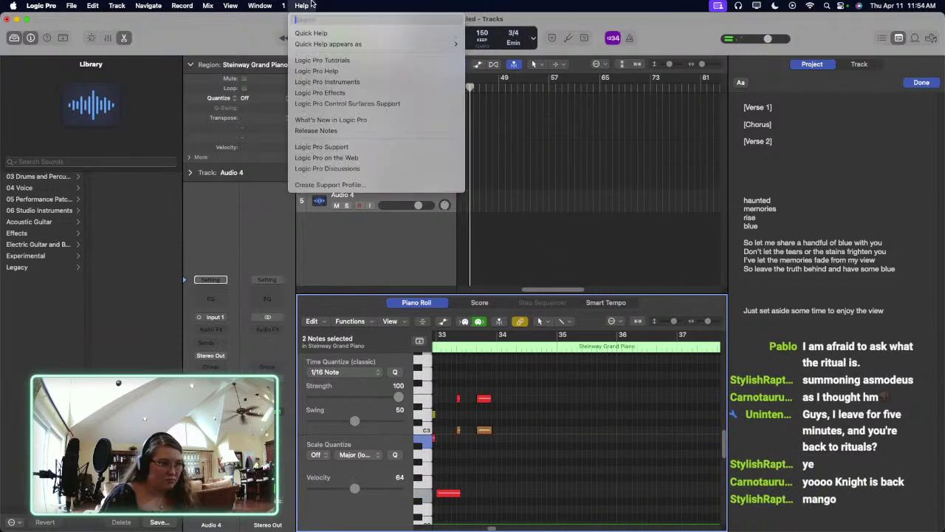
{"action": "type", "text": "red"}
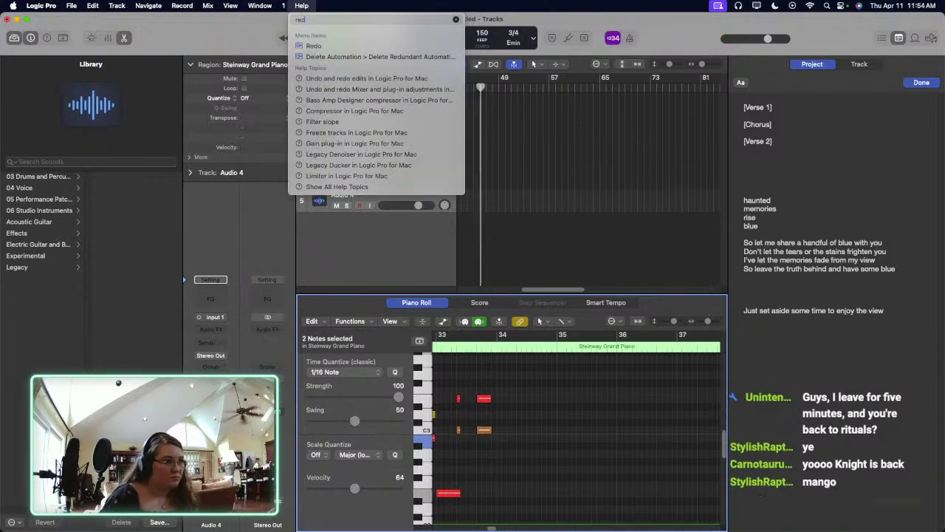
{"action": "left_click", "coordinate": [313, 46]}
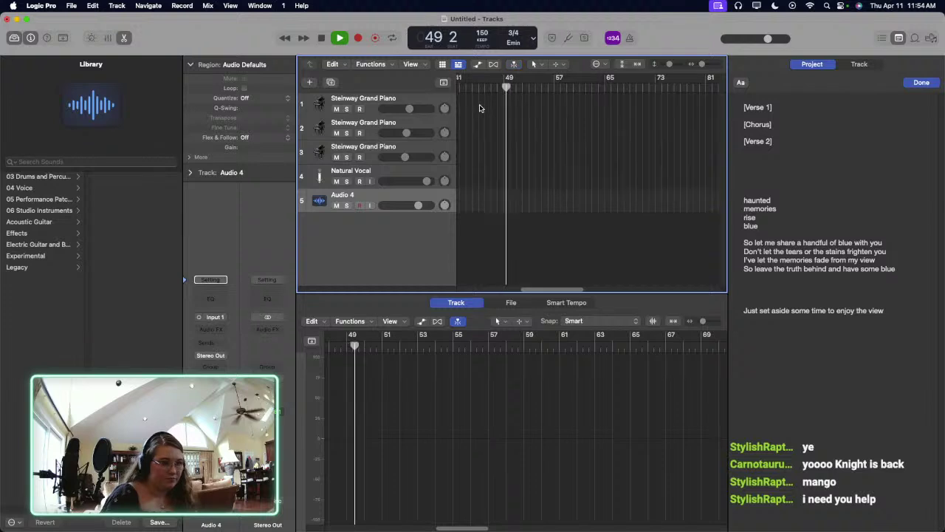
Step: Reopen the longer Steinway Grand Piano region in the Piano Roll and paste the copied accompaniment notes at bar 34 again
{"action": "scroll", "coordinate": [642, 153], "scroll_direction": "left", "scroll_amount": 10}
{"action": "left_click", "coordinate": [660, 107]}
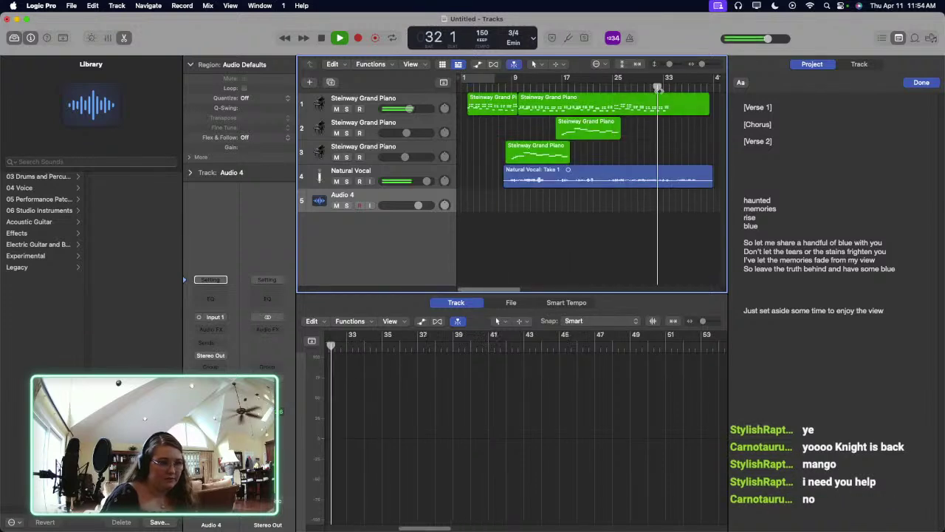
{"action": "key", "text": "space"}
{"action": "left_click", "coordinate": [535, 353]}
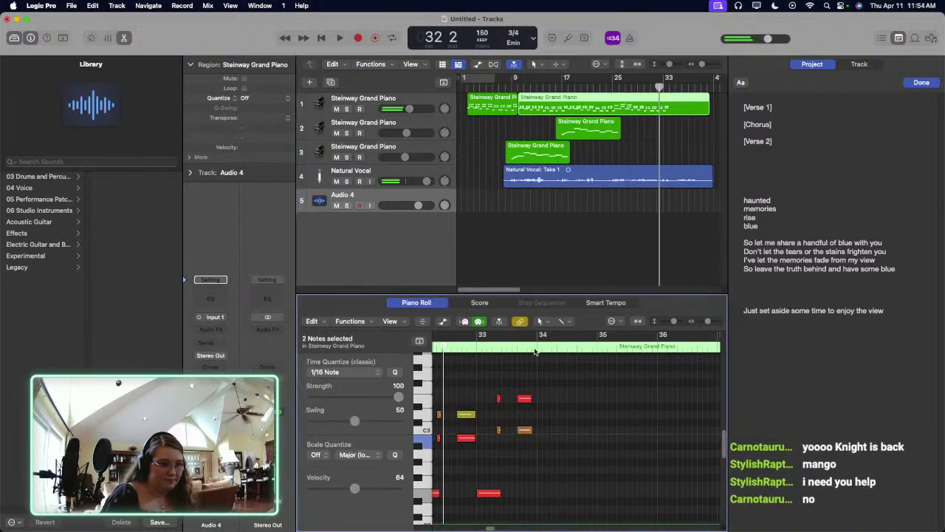
{"action": "key", "text": "space"}
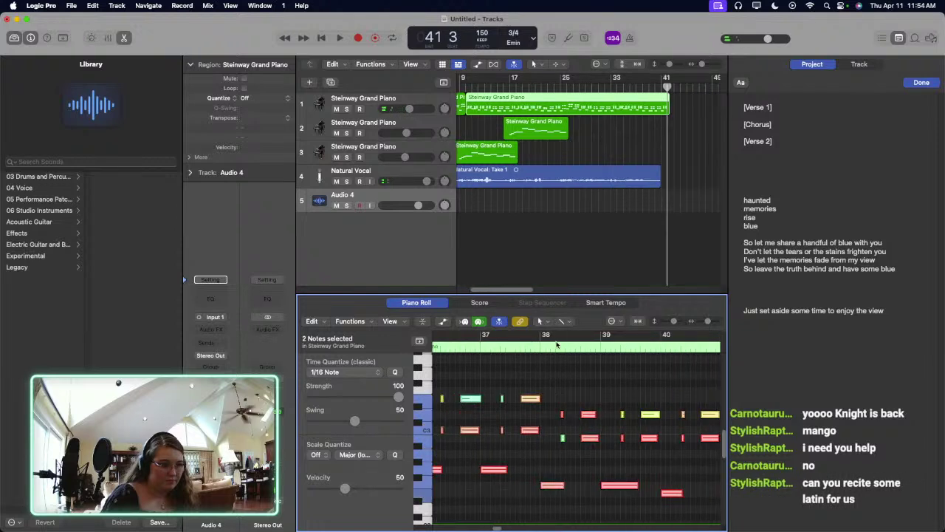
Step: Play from bar 38, and lower the four bar 39 chord notes to C3 and A2
{"action": "left_click", "coordinate": [557, 345]}
{"action": "key", "text": "space"}
{"action": "left_click", "coordinate": [570, 382]}
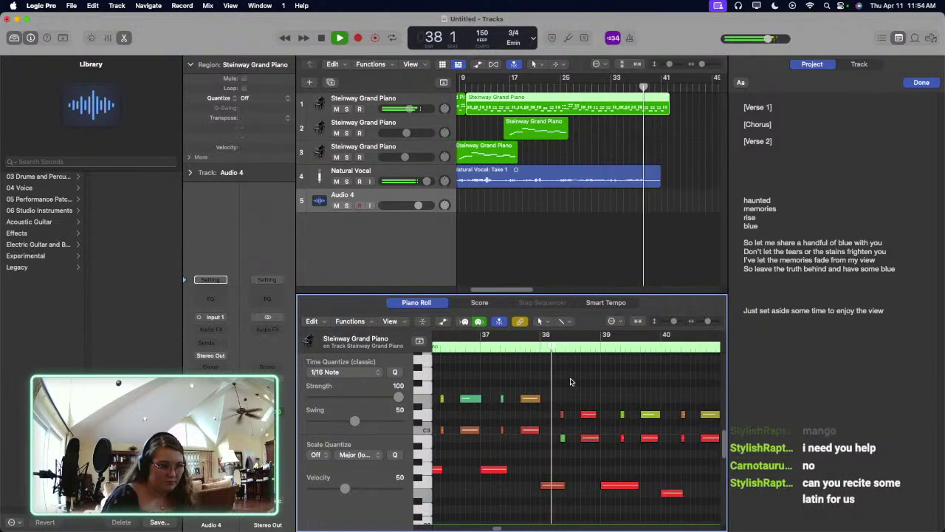
{"action": "left_click_drag", "start_coordinate": [573, 485], "coordinate": [547, 477]}
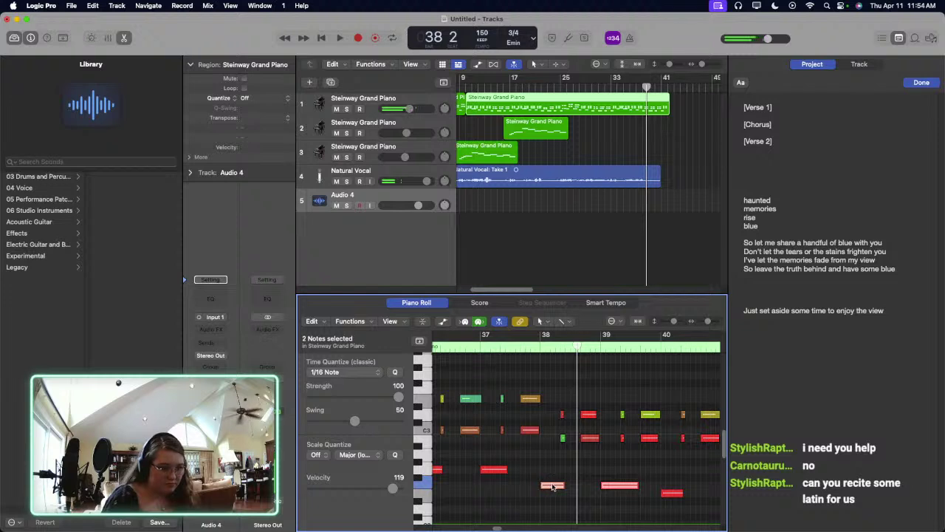
{"action": "left_click", "coordinate": [630, 462]}
{"action": "mouse_move", "coordinate": [662, 461]}
{"action": "left_mouse_down"}
{"action": "mouse_move", "coordinate": [604, 411]}
{"action": "mouse_move", "coordinate": [649, 434]}
{"action": "left_mouse_up"}
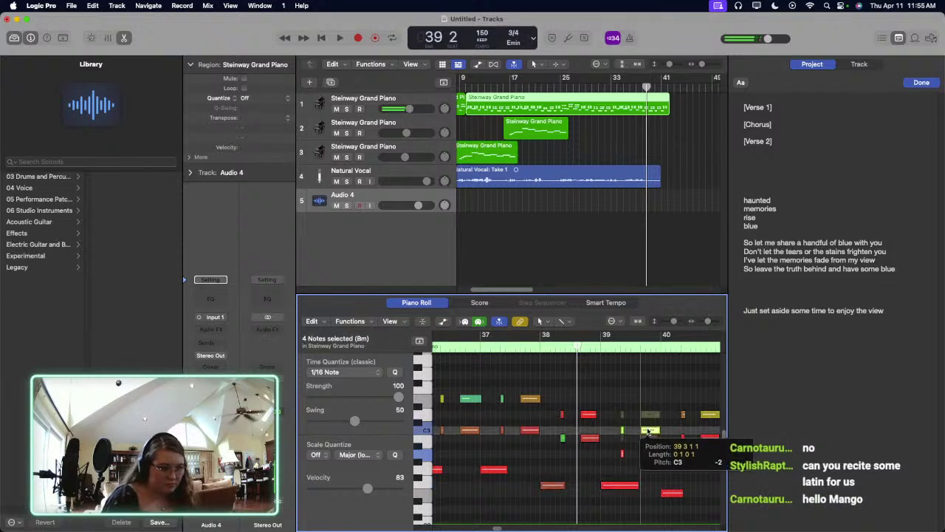
{"action": "left_click", "coordinate": [579, 420]}
{"action": "left_click", "coordinate": [586, 416]}
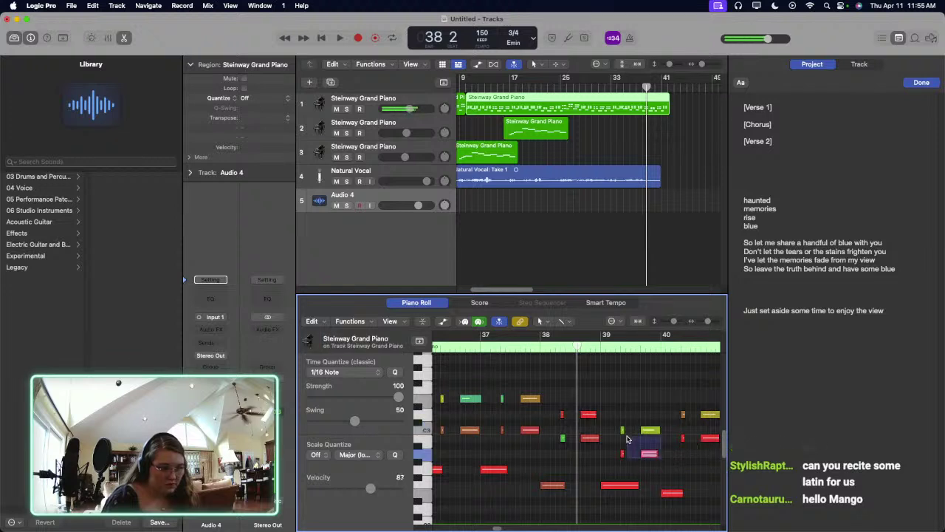
Step: Lower the four bar 39 chord notes by another semitone to B2 and G#2, and play from bar 38
{"action": "left_click_drag", "start_coordinate": [619, 428], "coordinate": [650, 439]}
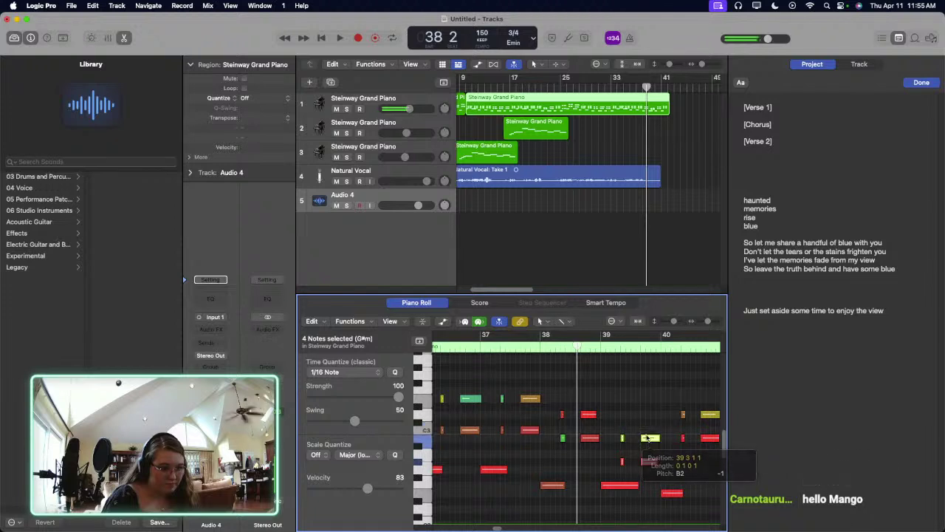
{"action": "left_click", "coordinate": [581, 411]}
{"action": "left_click", "coordinate": [583, 413]}
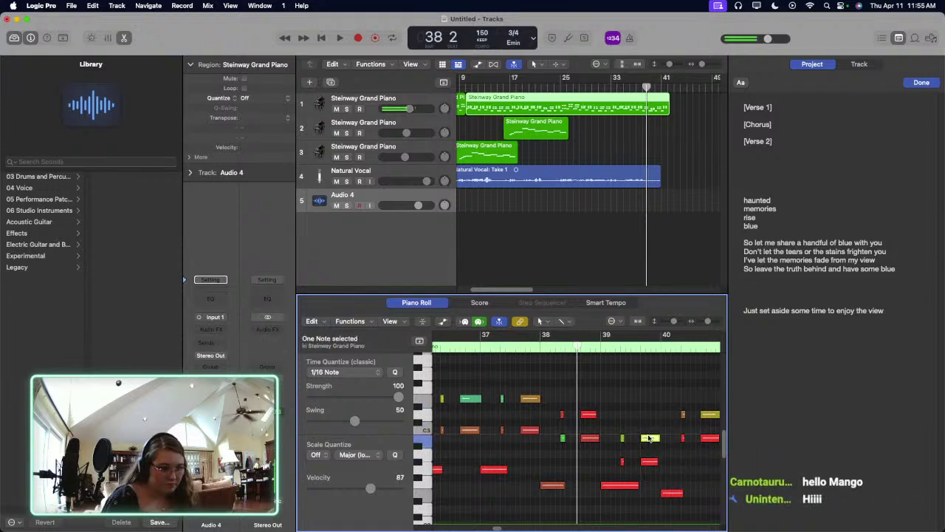
{"action": "left_click", "coordinate": [675, 493]}
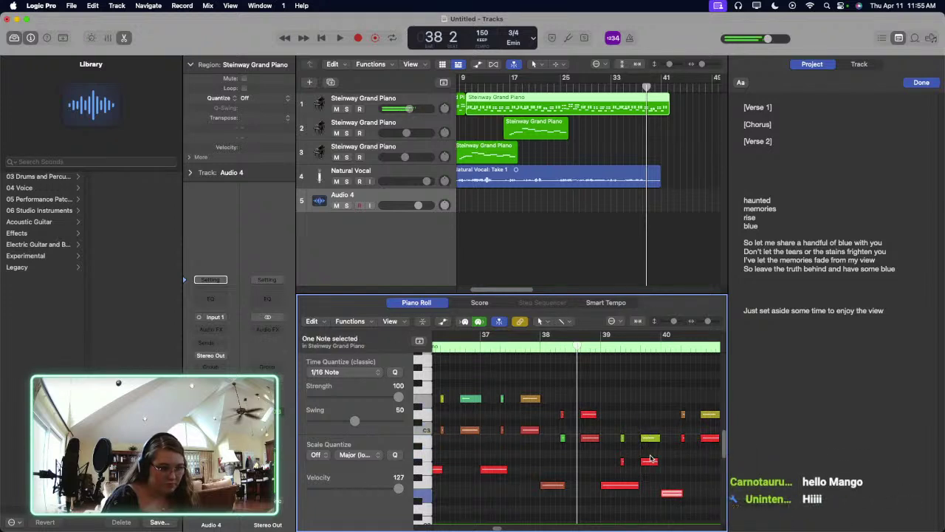
{"action": "key", "text": "space"}
Step: Lower the two lower bar 39 chord notes to G2 and the bar 39 bass note to E2, and play the passage
{"action": "left_click", "coordinate": [647, 469]}
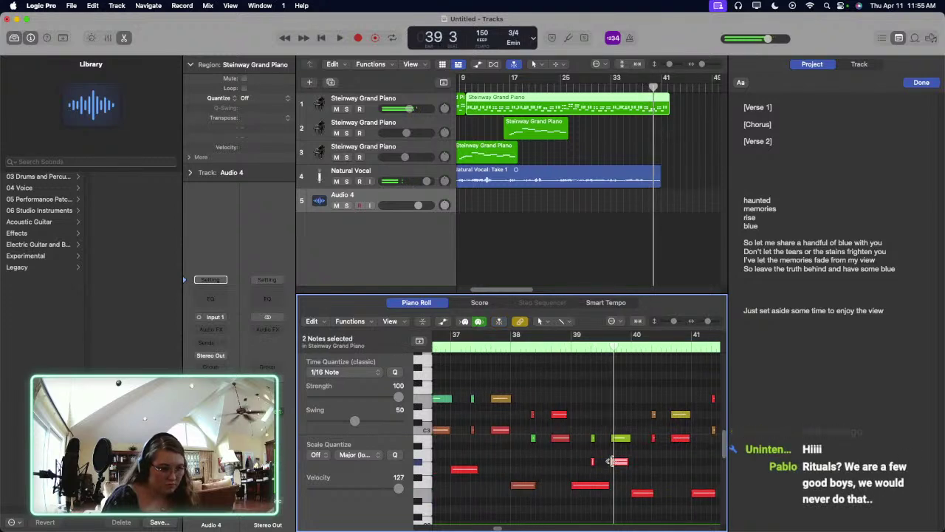
{"action": "left_click_drag", "start_coordinate": [619, 463], "coordinate": [591, 493]}
{"action": "key", "text": "space"}
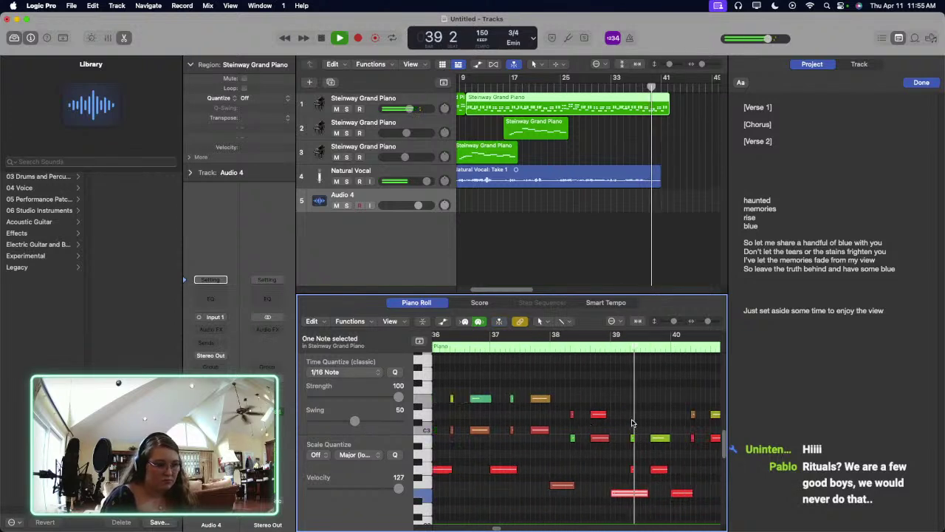
Step: Undo the bar 39 bass and chord changes back to the D3 and B2 chord, and play from bar 37 to bar 39
{"action": "left_click_drag", "start_coordinate": [621, 481], "coordinate": [570, 432]}
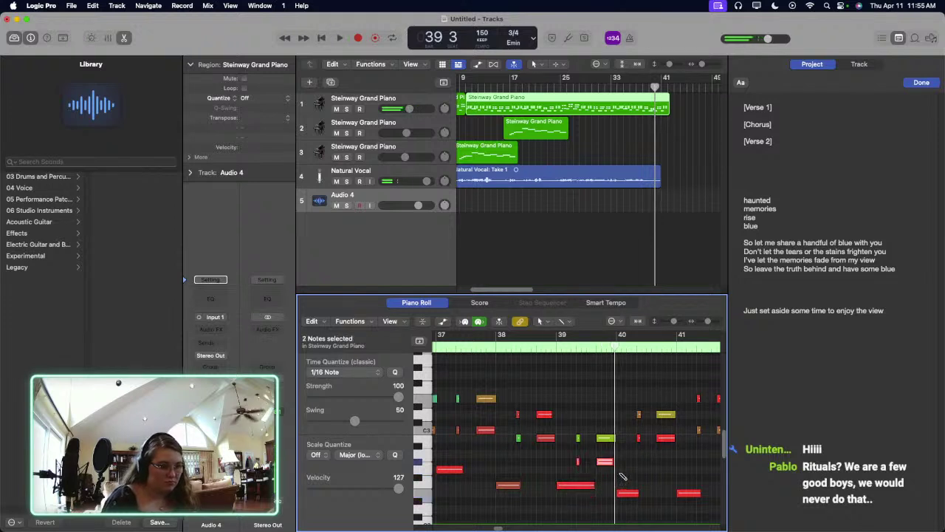
{"action": "key", "text": "alt+Up"}
{"action": "key", "text": "alt+Up"}
{"action": "key", "text": "alt+Up"}
{"action": "key", "text": "space"}
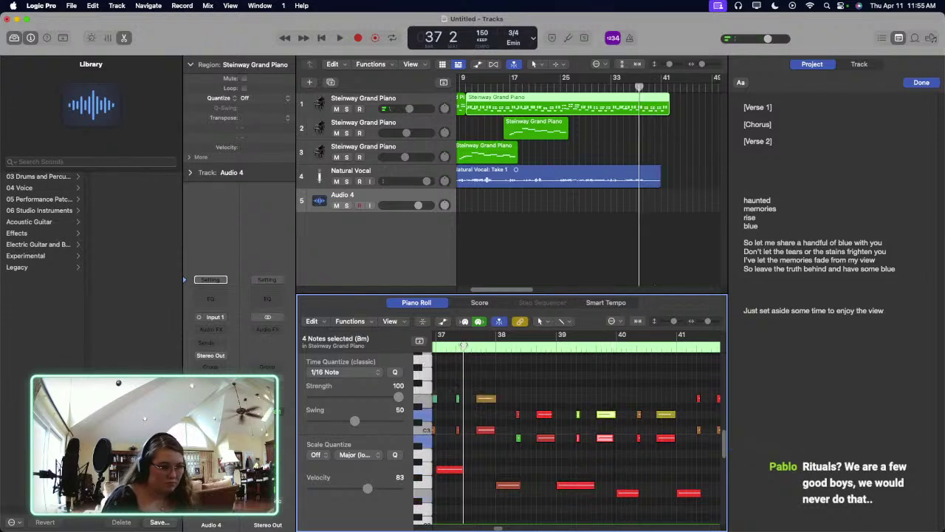
{"action": "left_click", "coordinate": [585, 448]}
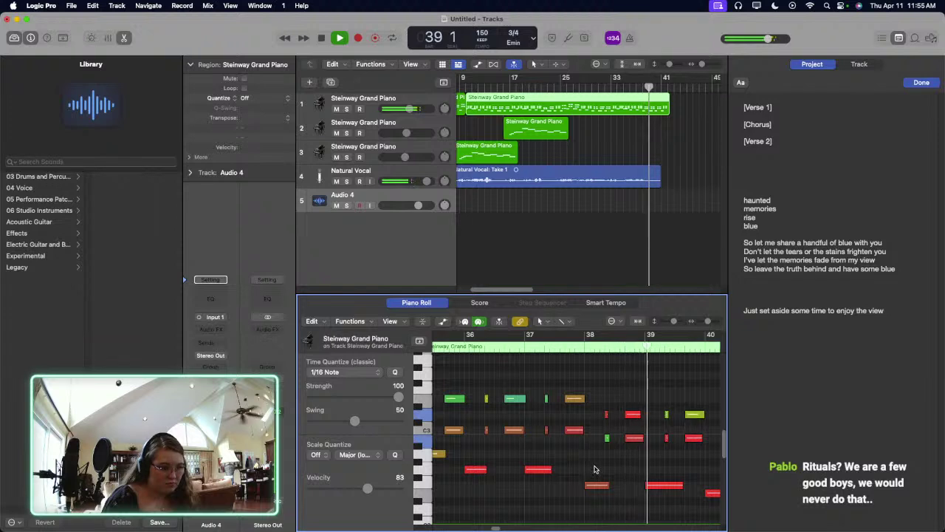
{"action": "key", "text": "space"}
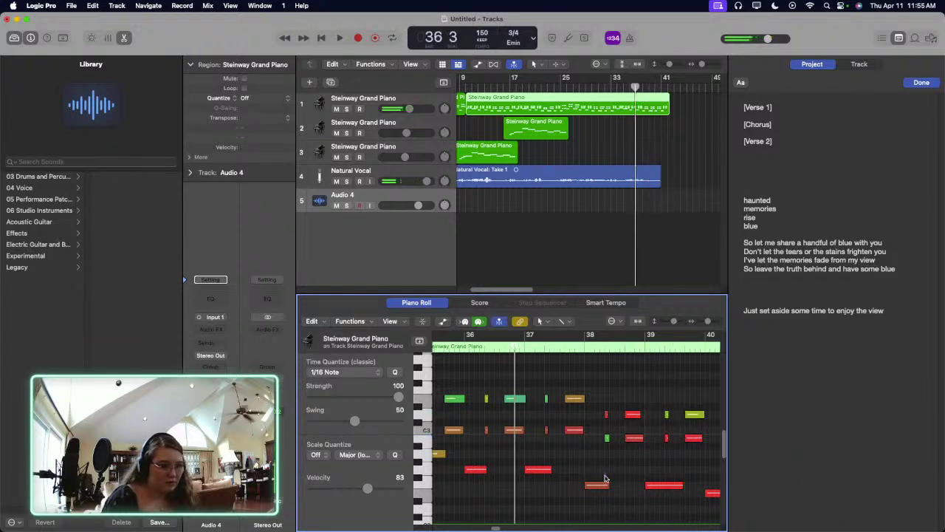
Step: Lower the two bass notes in bars 38 and 39 to E2, and play from bar 36 to bar 38
{"action": "left_click_drag", "start_coordinate": [604, 479], "coordinate": [672, 508]}
{"action": "key", "text": "alt+Down"}
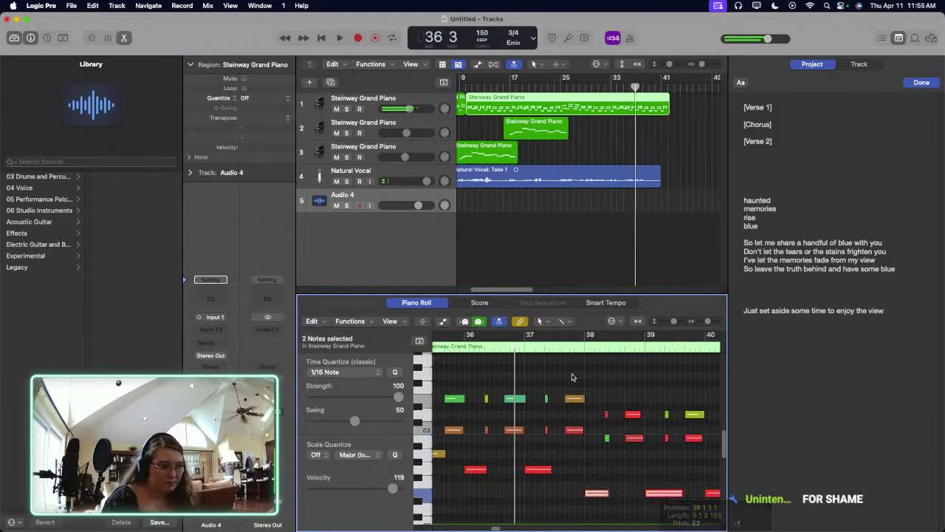
{"action": "left_click", "coordinate": [473, 344]}
{"action": "key", "text": "space"}
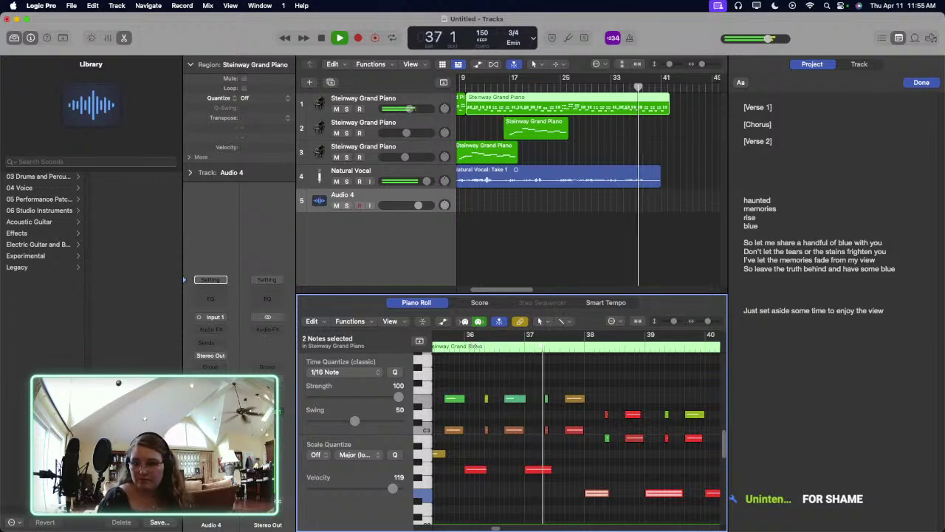
{"action": "key", "text": "space"}
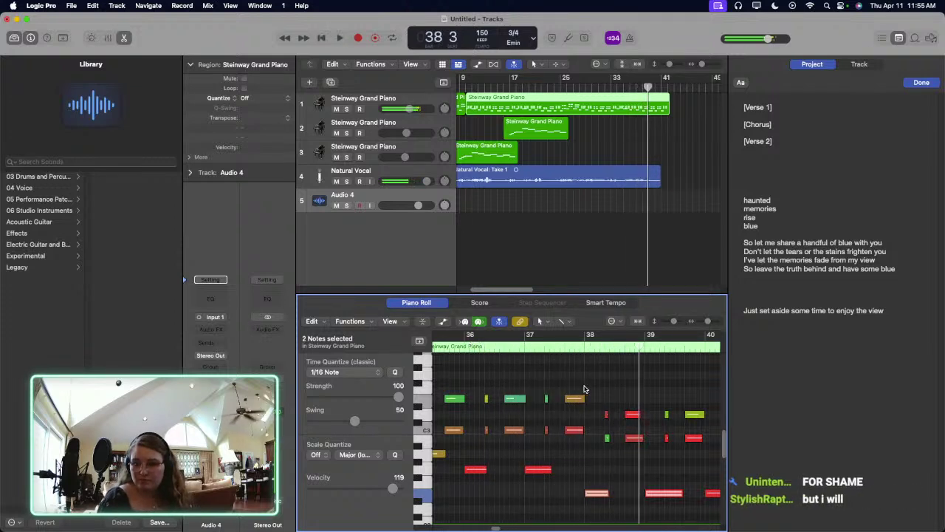
Step: Play the song from the middle of bar 36 and stop in bar 38
{"action": "left_click", "coordinate": [501, 349]}
{"action": "key", "text": "space"}
{"action": "scroll", "coordinate": [615, 446], "scroll_direction": "down", "scroll_amount": 1}
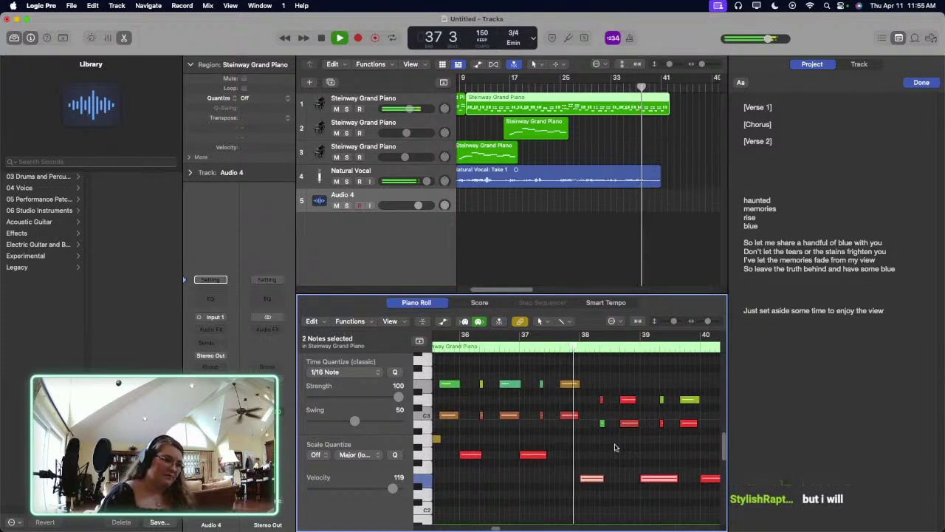
{"action": "left_click", "coordinate": [623, 438]}
{"action": "key", "text": "space"}
Step: Play the song from bar 34 through bar 38, following the accompaniment notes in the Piano Roll
{"action": "scroll", "coordinate": [622, 441], "scroll_direction": "left", "scroll_amount": 3}
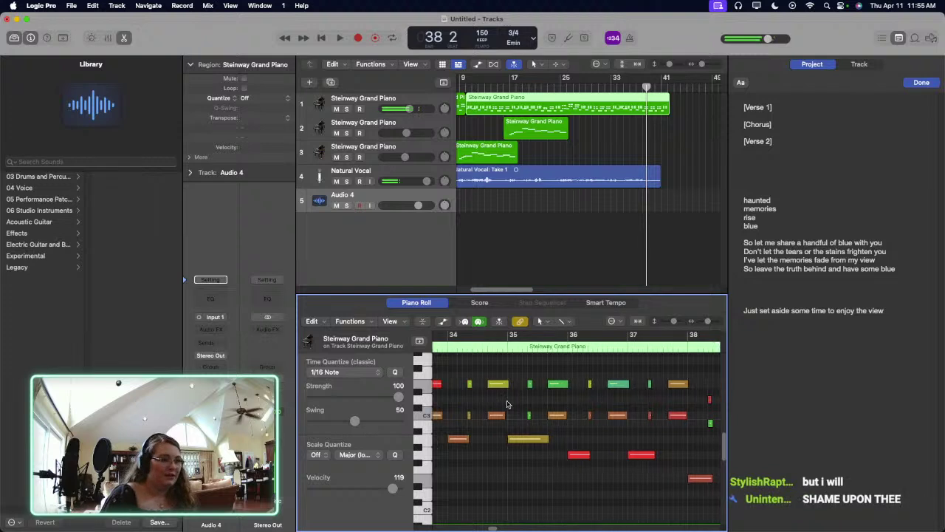
{"action": "left_click", "coordinate": [474, 345]}
{"action": "key", "text": "space"}
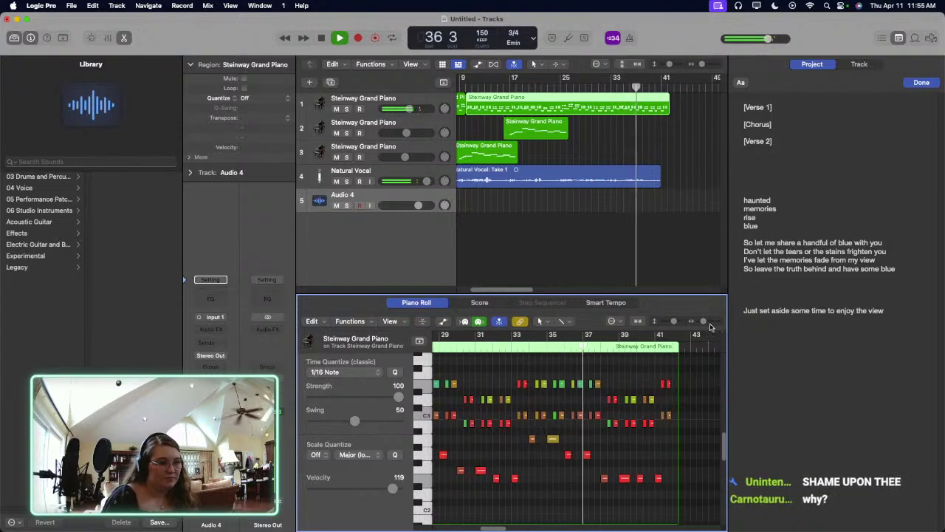
{"action": "scroll", "coordinate": [671, 434], "scroll_direction": "down", "scroll_amount": 2}
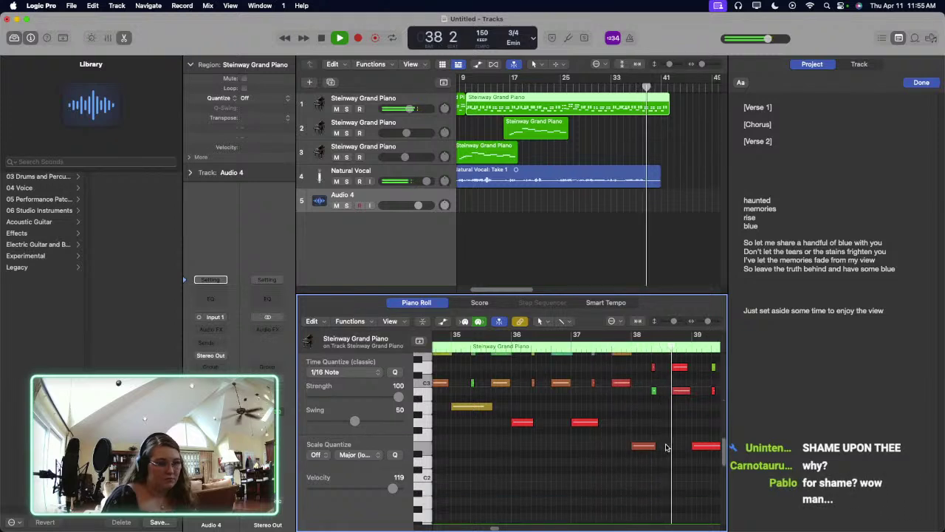
Step: Lower the chord notes in bar 38 to C3 and A2, and play the song from bar 37
{"action": "key", "text": "space"}
{"action": "scroll", "coordinate": [670, 437], "scroll_direction": "up", "scroll_amount": 2}
{"action": "left_click_drag", "start_coordinate": [651, 384], "coordinate": [651, 384]}
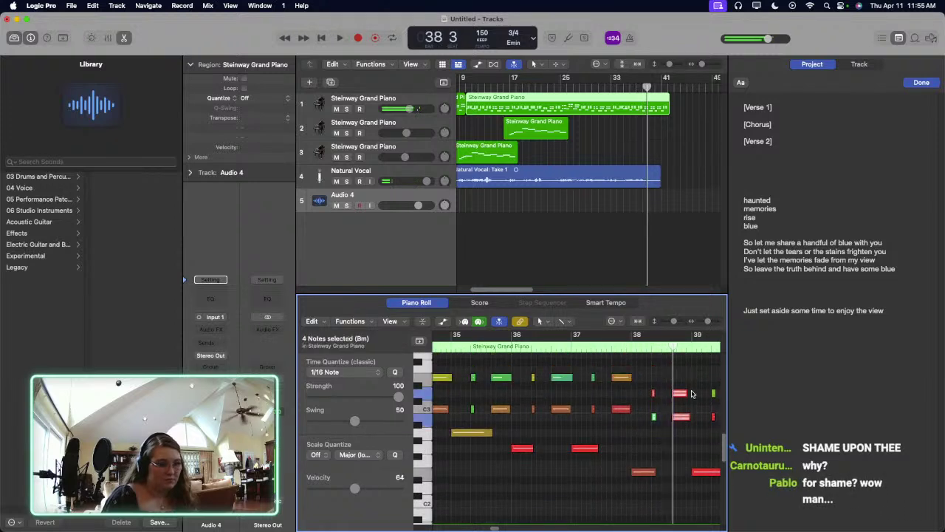
{"action": "left_click_drag", "start_coordinate": [678, 420], "coordinate": [679, 436]}
{"action": "left_click", "coordinate": [643, 391]}
{"action": "double_click", "coordinate": [589, 345]}
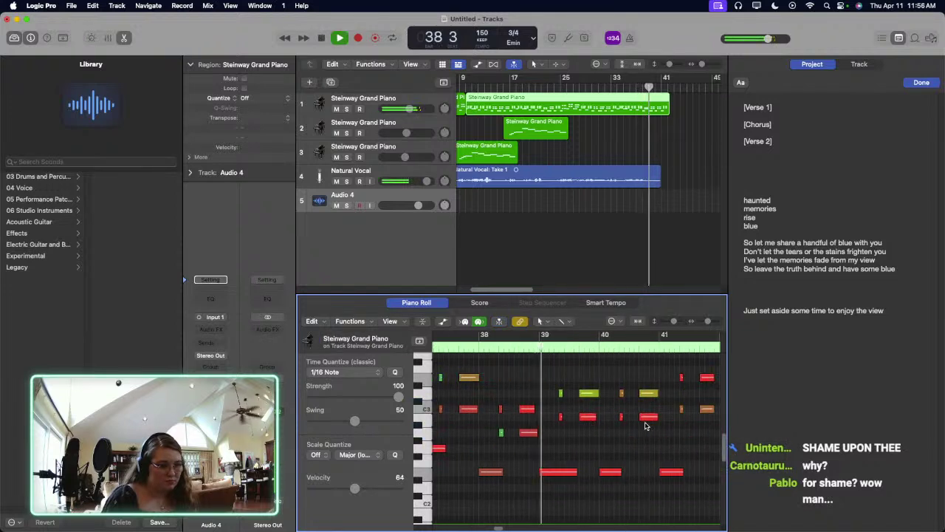
{"action": "left_click_drag", "start_coordinate": [707, 322], "coordinate": [703, 322]}
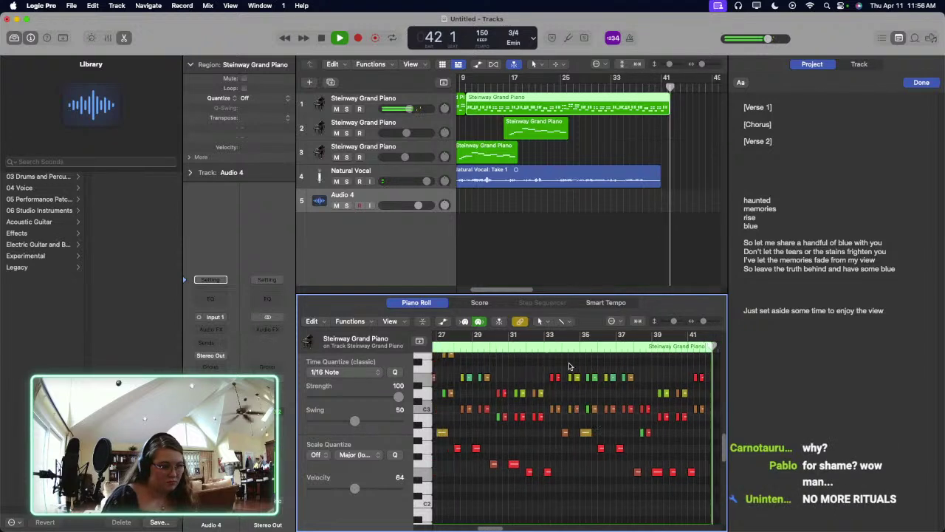
Step: Play the song twice from bar 33, following the accompaniment notes in the Piano Roll
{"action": "left_click", "coordinate": [546, 347]}
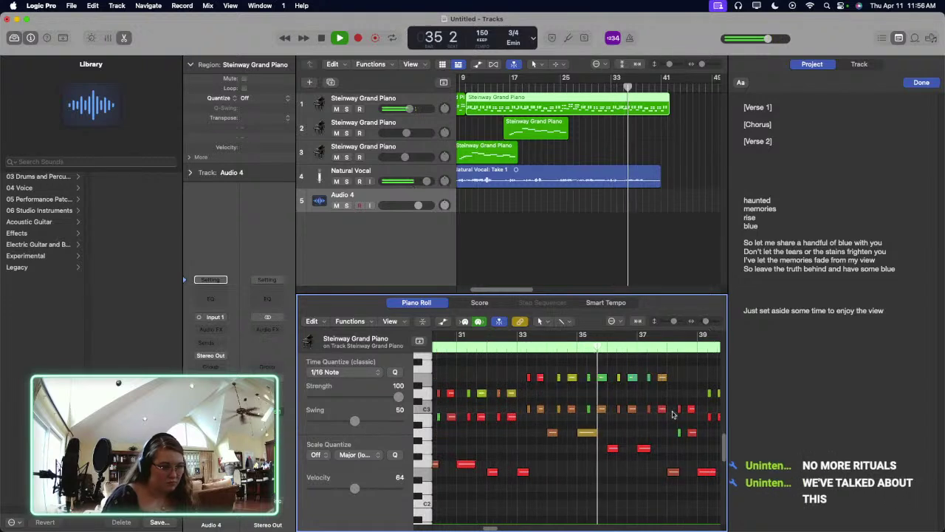
{"action": "left_click_drag", "start_coordinate": [703, 322], "coordinate": [706, 322]}
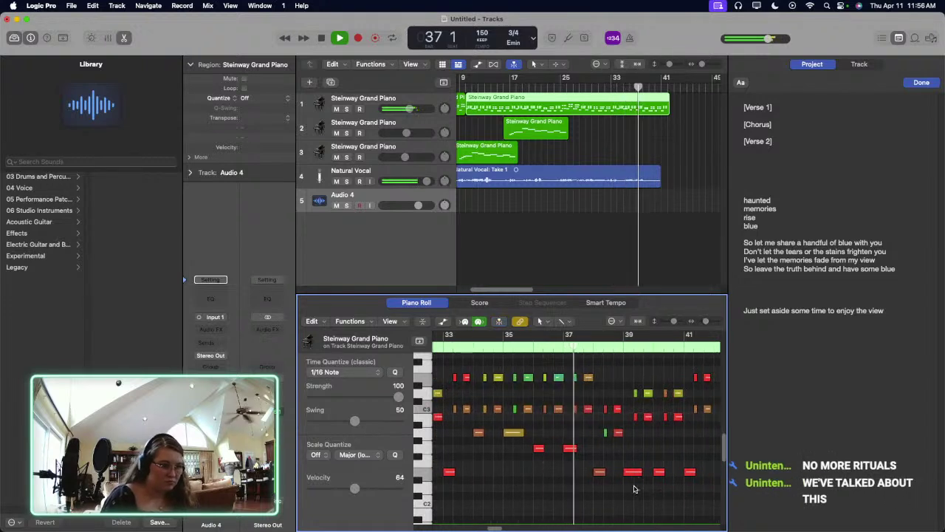
{"action": "key", "text": "space"}
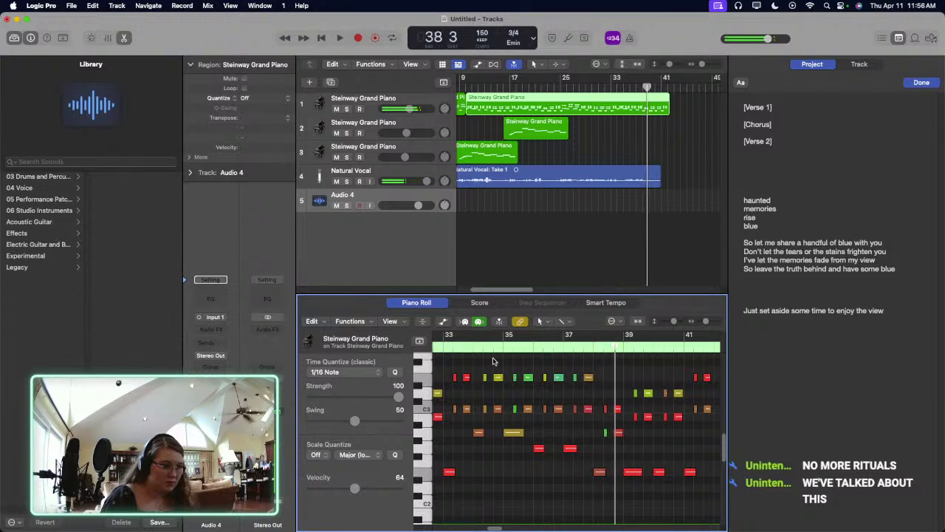
{"action": "left_click", "coordinate": [443, 342]}
{"action": "key", "text": "space"}
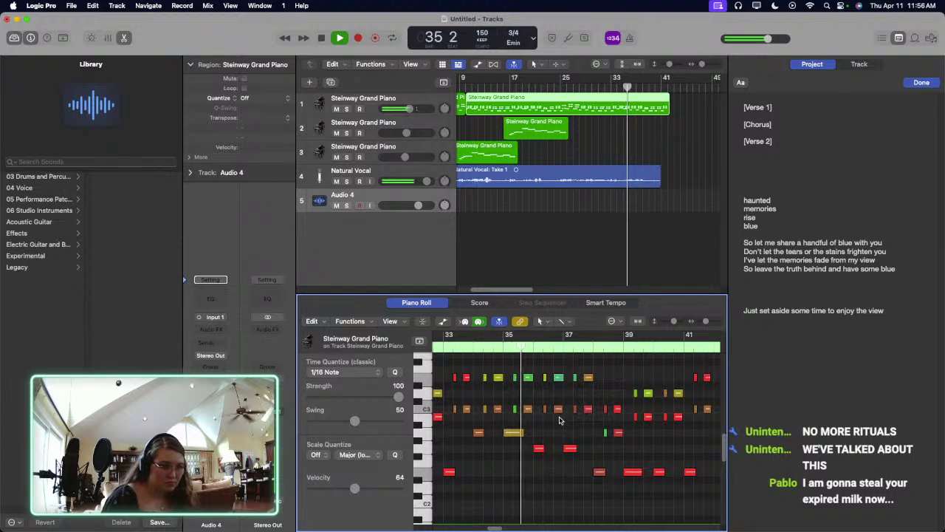
{"action": "key", "text": "space"}
Step: Lower the chord notes in bar 36 to D3 and B♭2, and play up to bar 36
{"action": "left_click_drag", "start_coordinate": [555, 375], "coordinate": [560, 393]}
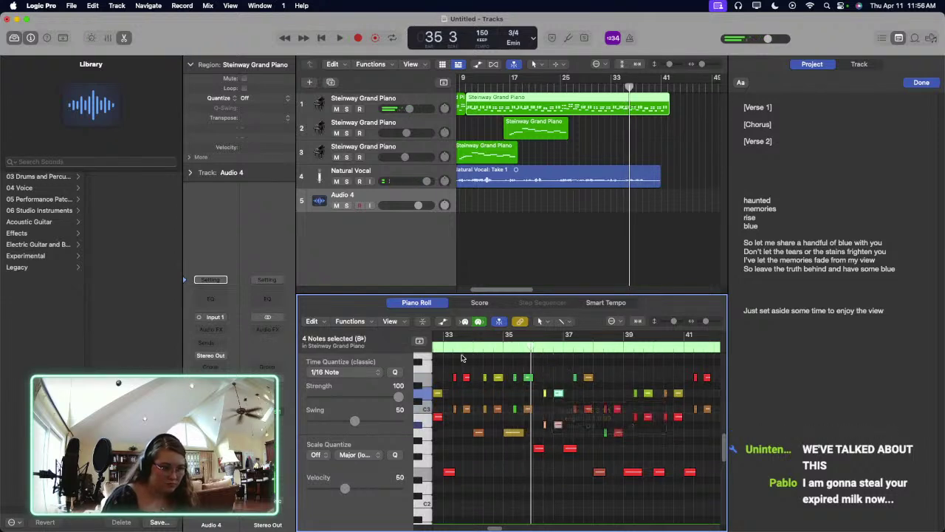
{"action": "key", "text": "space"}
{"action": "left_click", "coordinate": [579, 432]}
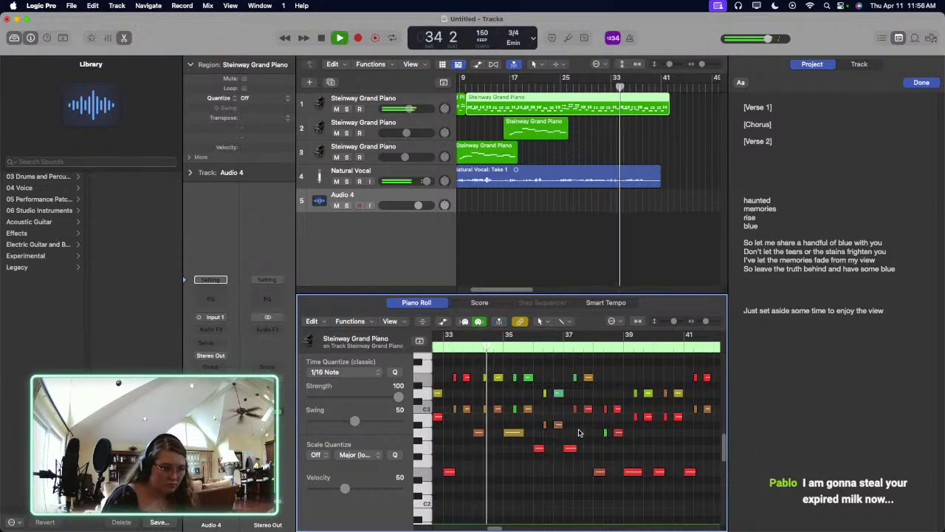
{"action": "scroll", "coordinate": [613, 443], "scroll_direction": "up", "scroll_amount": 3}
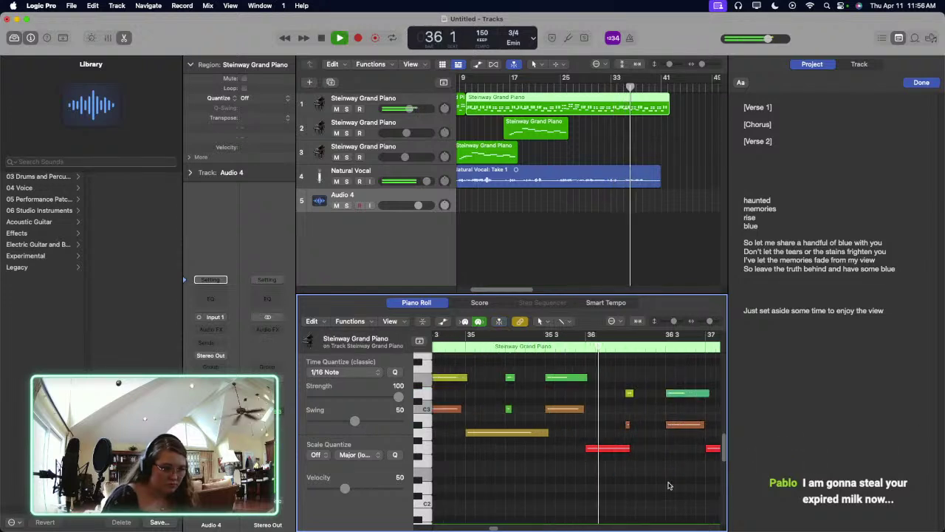
Step: Raise the lower notes of the bar 36 chord to B2, and play from bar 34 to bar 37
{"action": "left_click_drag", "start_coordinate": [539, 422], "coordinate": [540, 459]}
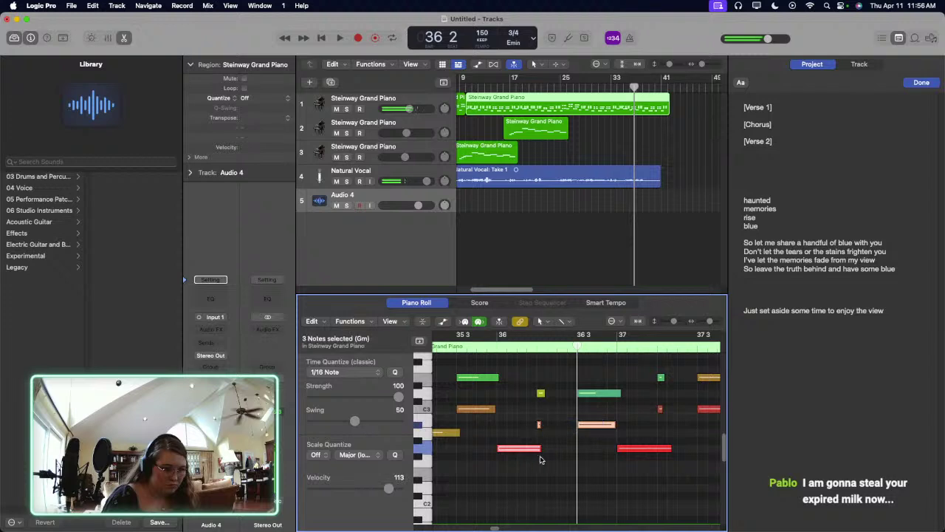
{"action": "left_click_drag", "start_coordinate": [583, 426], "coordinate": [584, 418]}
{"action": "scroll", "coordinate": [585, 426], "scroll_direction": "left", "scroll_amount": 3}
{"action": "scroll", "coordinate": [585, 426], "scroll_direction": "down", "scroll_amount": 3}
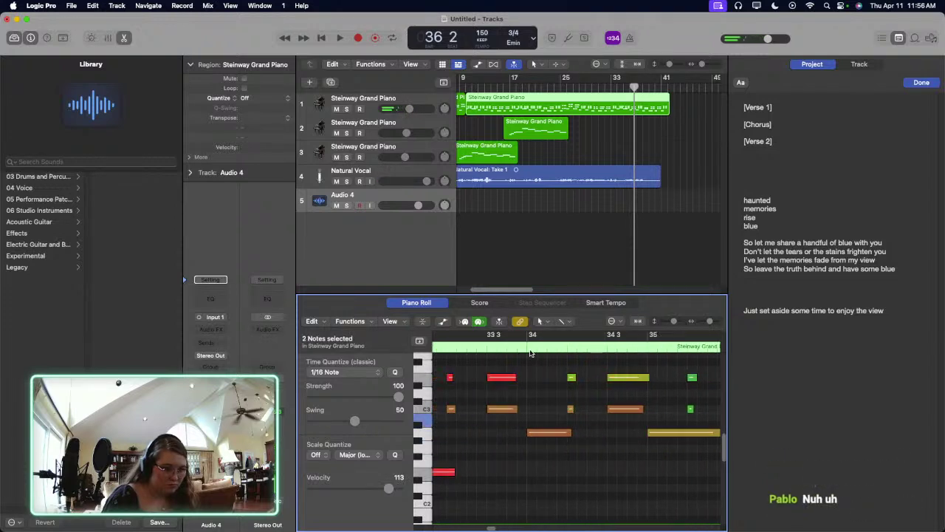
{"action": "key", "text": "space"}
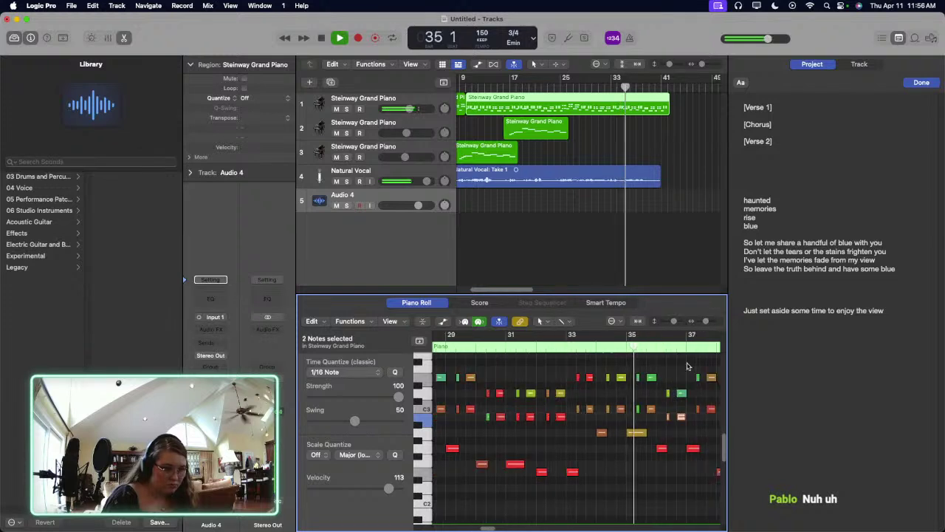
{"action": "left_click", "coordinate": [701, 323]}
{"action": "scroll", "coordinate": [664, 391], "scroll_direction": "up", "scroll_amount": 3}
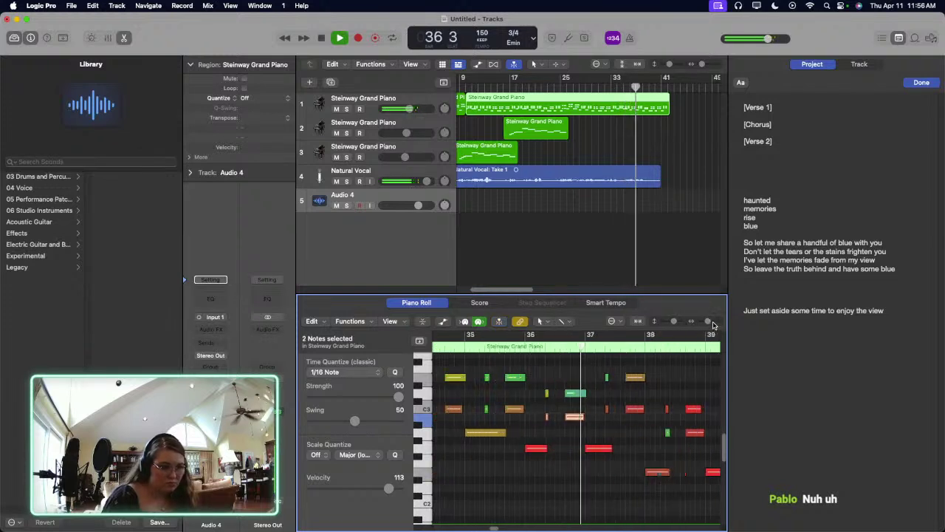
{"action": "key", "text": "space"}
Step: Lower the chord notes in bar 37 to D3 and B2, and play from bar 34 to bar 38
{"action": "left_click_drag", "start_coordinate": [639, 424], "coordinate": [638, 395]}
{"action": "left_click", "coordinate": [642, 457]}
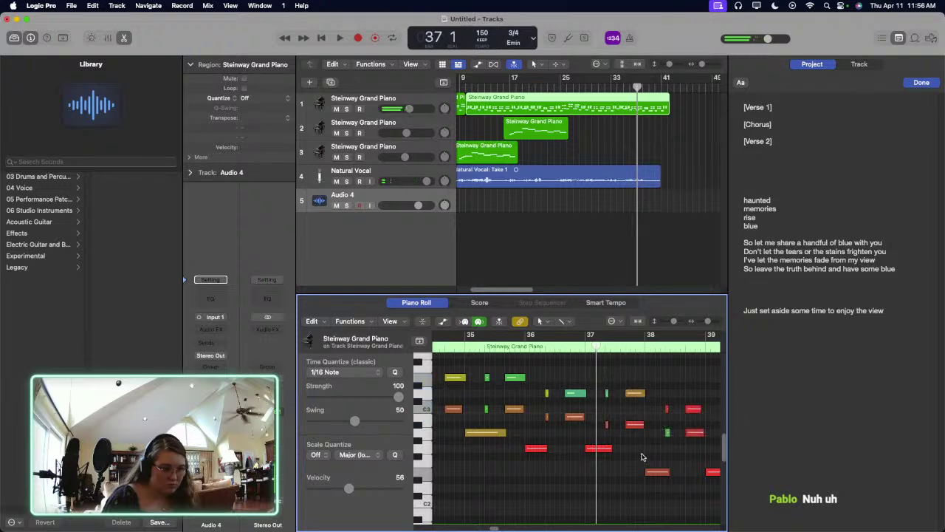
{"action": "left_click_drag", "start_coordinate": [610, 430], "coordinate": [636, 432]}
{"action": "scroll", "coordinate": [636, 425], "scroll_direction": "left", "scroll_amount": 3}
{"action": "left_click", "coordinate": [508, 356]}
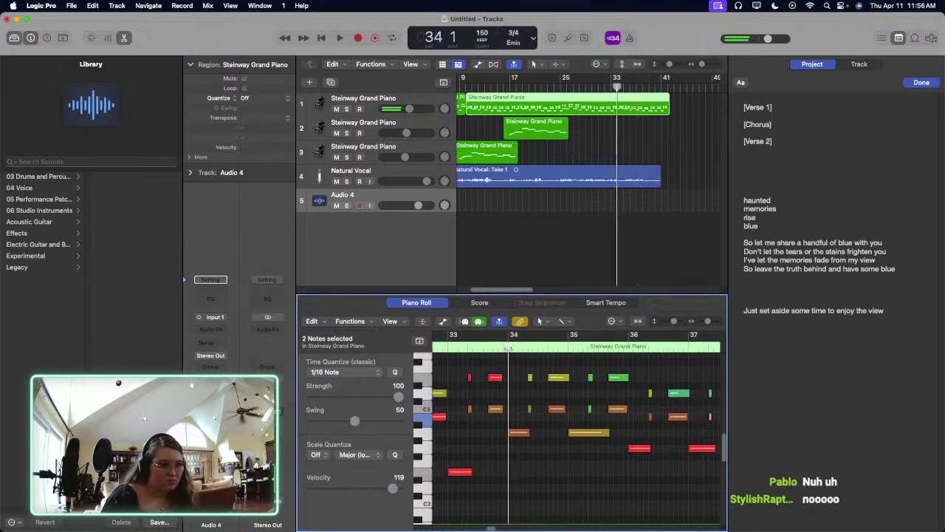
{"action": "key", "text": "space"}
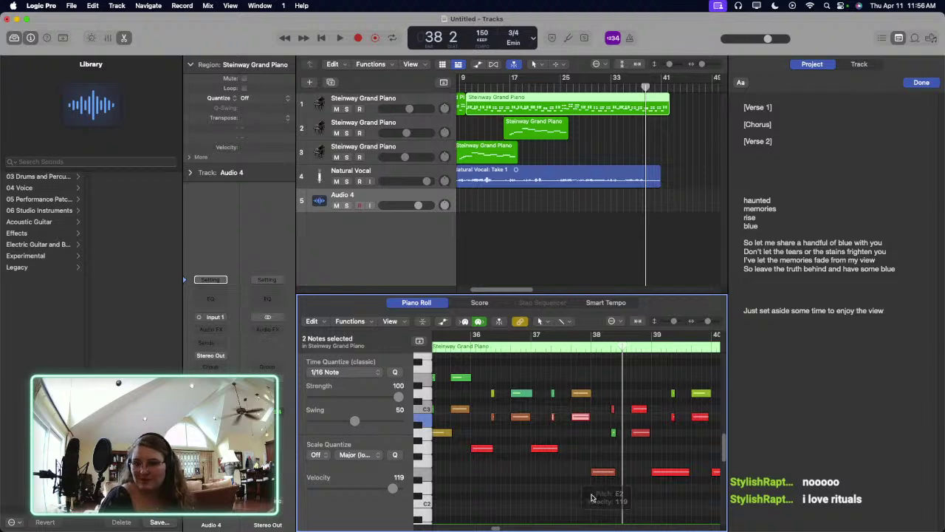
Step: Try the bass note in bar 38 at D2, and play from bar 37 to bar 38
{"action": "scroll", "coordinate": [613, 499], "scroll_direction": "left", "scroll_amount": 1}
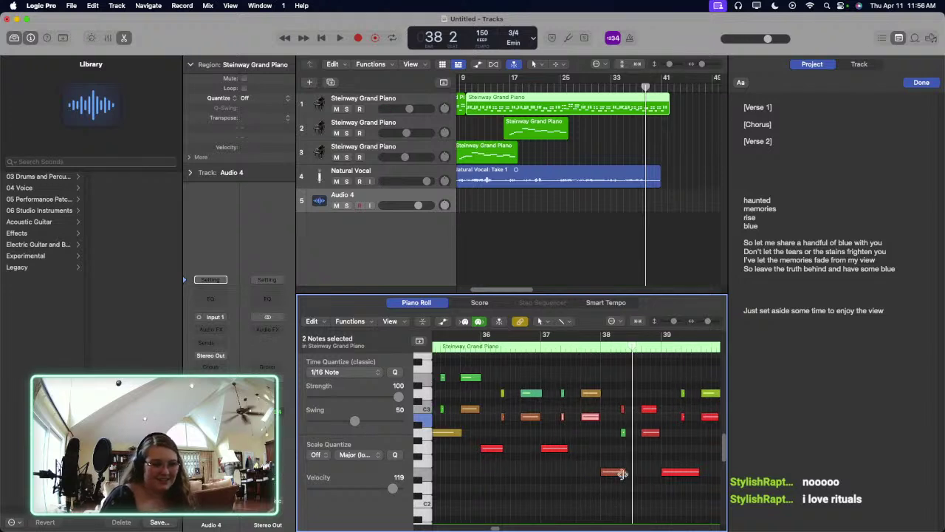
{"action": "mouse_move", "coordinate": [617, 470]}
{"action": "left_mouse_down"}
{"action": "mouse_move", "coordinate": [614, 382]}
{"action": "mouse_move", "coordinate": [614, 507]}
{"action": "mouse_move", "coordinate": [614, 403]}
{"action": "mouse_move", "coordinate": [614, 492]}
{"action": "mouse_move", "coordinate": [616, 453]}
{"action": "left_mouse_up"}
{"action": "key", "text": "space"}
{"action": "key", "text": "space"}
{"action": "left_click", "coordinate": [556, 344]}
{"action": "key", "text": "space"}
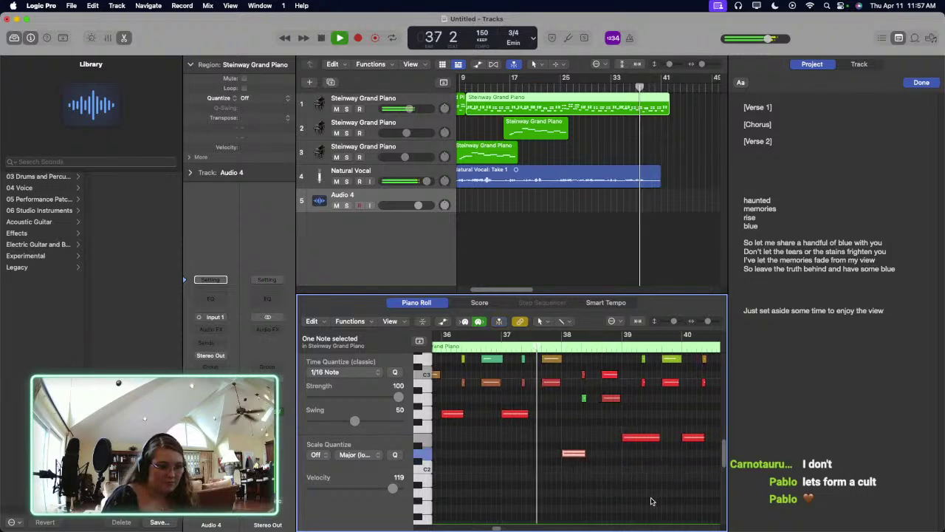
{"action": "key", "text": "space"}
Step: Undo the pitch changes to the bar 38 bass note back to E2
{"action": "key", "text": "super+z"}
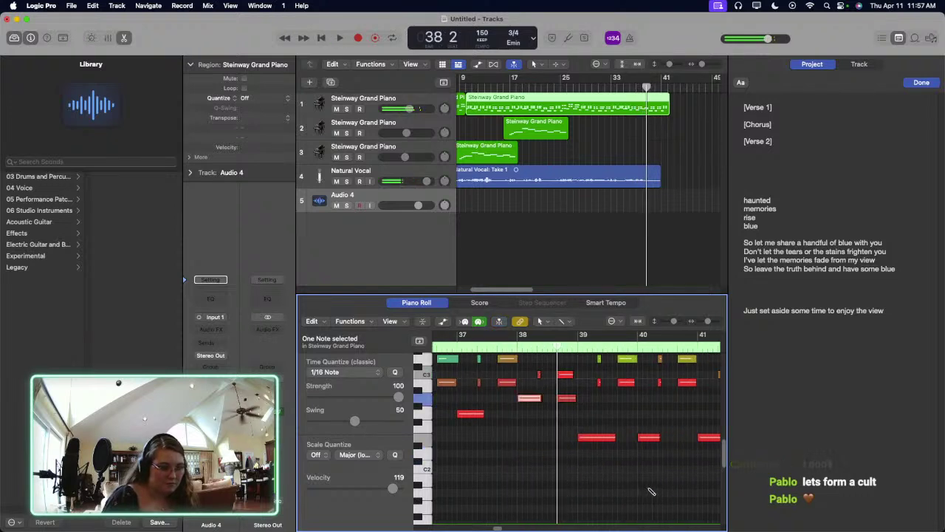
{"action": "scroll", "coordinate": [530, 405], "scroll_direction": "left", "scroll_amount": 1}
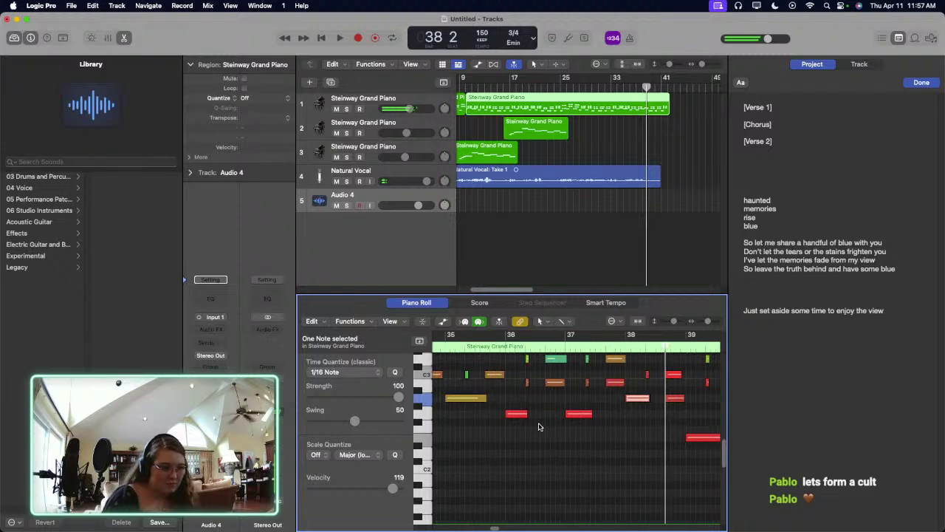
{"action": "scroll", "coordinate": [539, 427], "scroll_direction": "up", "scroll_amount": 2}
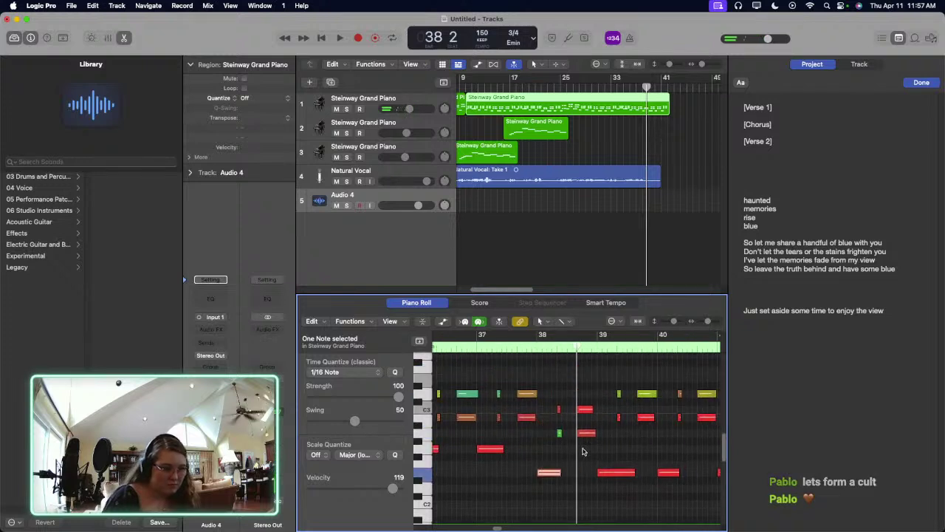
Step: Raise the four chord notes in bar 38 to E3 and C3
{"action": "left_click_drag", "start_coordinate": [582, 451], "coordinate": [547, 387]}
{"action": "left_click_drag", "start_coordinate": [586, 436], "coordinate": [587, 404]}
{"action": "scroll", "coordinate": [587, 404], "scroll_direction": "left", "scroll_amount": 2}
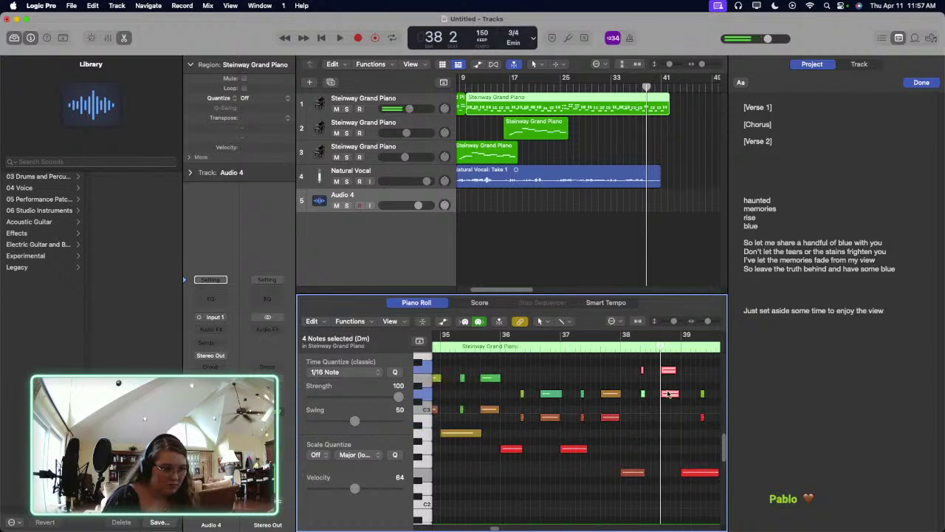
{"action": "left_click_drag", "start_coordinate": [670, 405], "coordinate": [672, 412]}
{"action": "left_click", "coordinate": [672, 417]}
{"action": "left_click", "coordinate": [645, 463]}
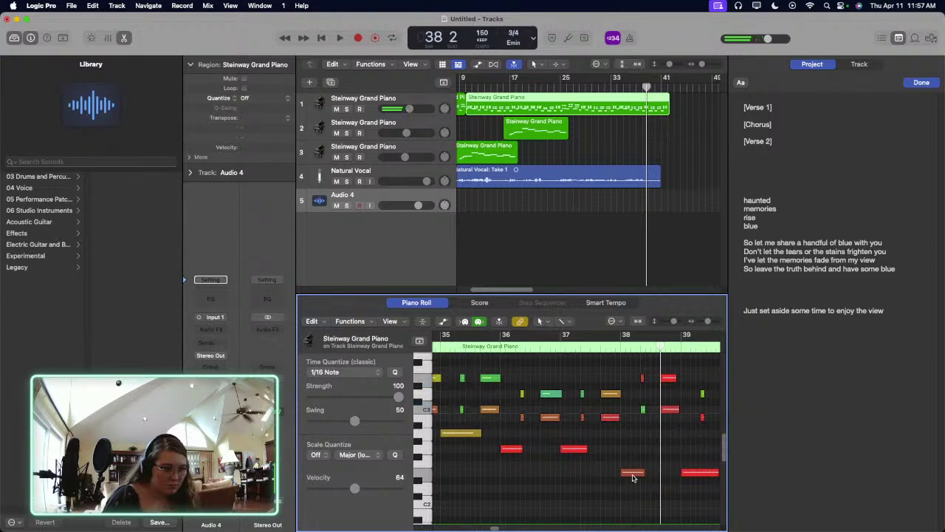
Step: Raise the bass note in bar 38 to A2, and play from bar 37 to bar 39
{"action": "left_click_drag", "start_coordinate": [632, 478], "coordinate": [635, 436]}
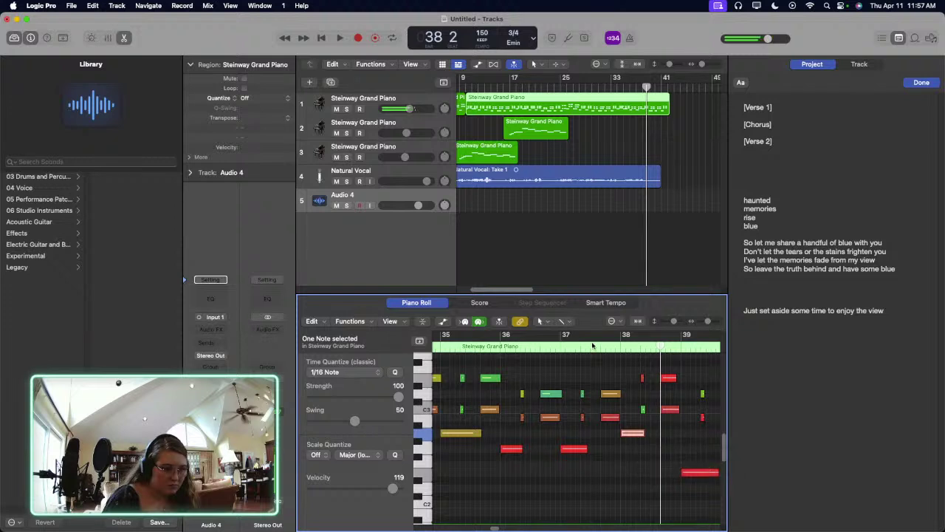
{"action": "double_click", "coordinate": [592, 345]}
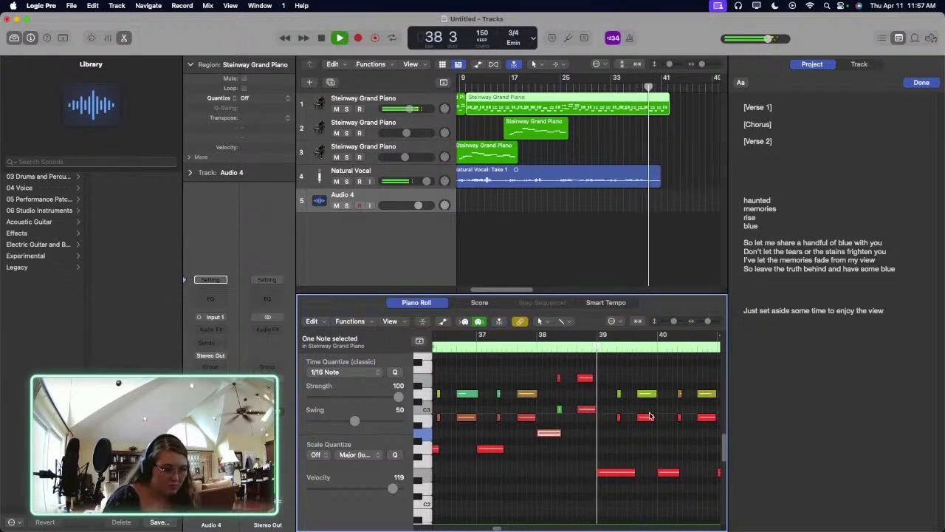
{"action": "key", "text": "space"}
Step: Raise the chord notes in bar 39 to E3 and C3, and the bar's bass note to A2
{"action": "left_click_drag", "start_coordinate": [654, 434], "coordinate": [644, 410]}
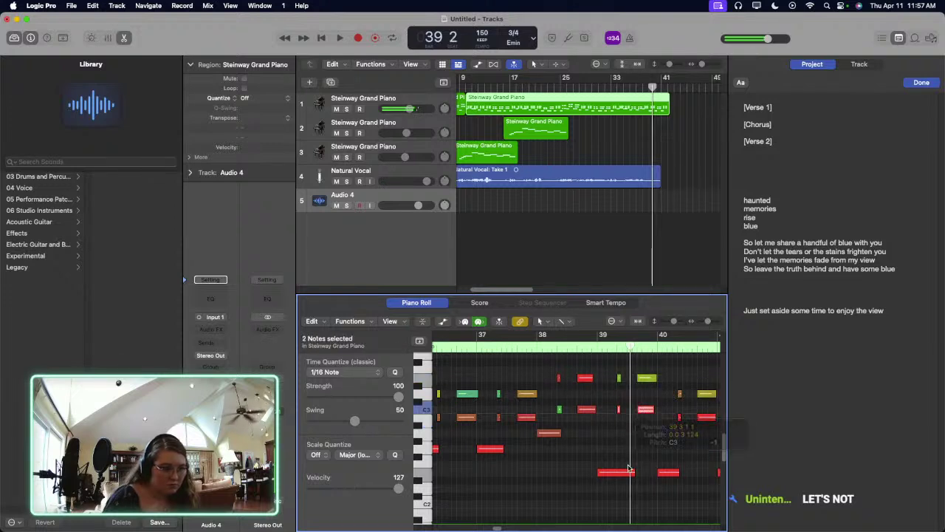
{"action": "left_click_drag", "start_coordinate": [619, 477], "coordinate": [617, 439]}
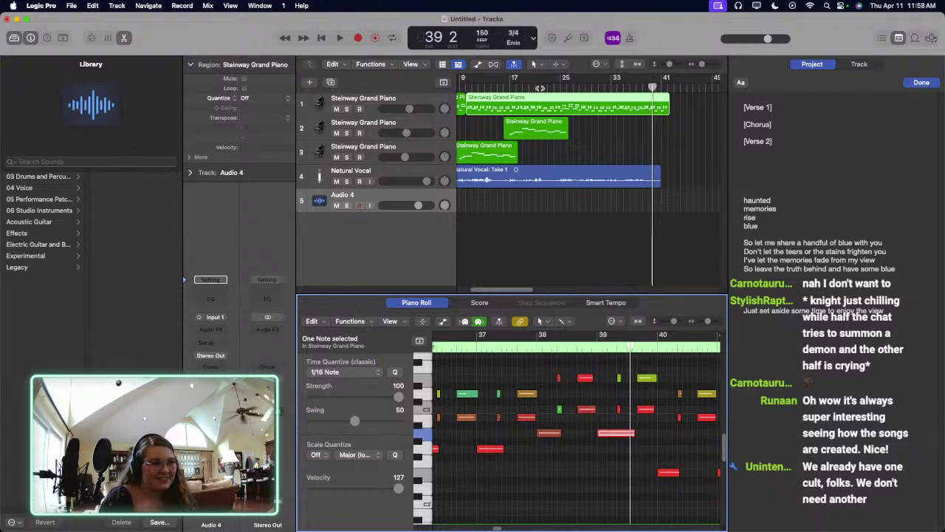
Step: Play the song from about bar 21 through bar 41, following the accompaniment notes in the Piano Roll
{"action": "left_click", "coordinate": [540, 88]}
{"action": "key", "text": "space"}
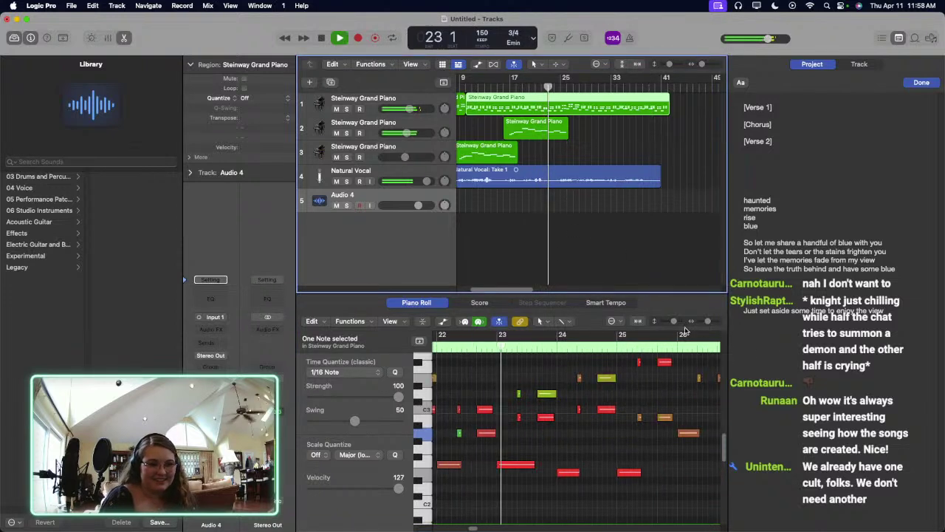
{"action": "scroll", "coordinate": [672, 424], "scroll_direction": "down", "scroll_amount": 3}
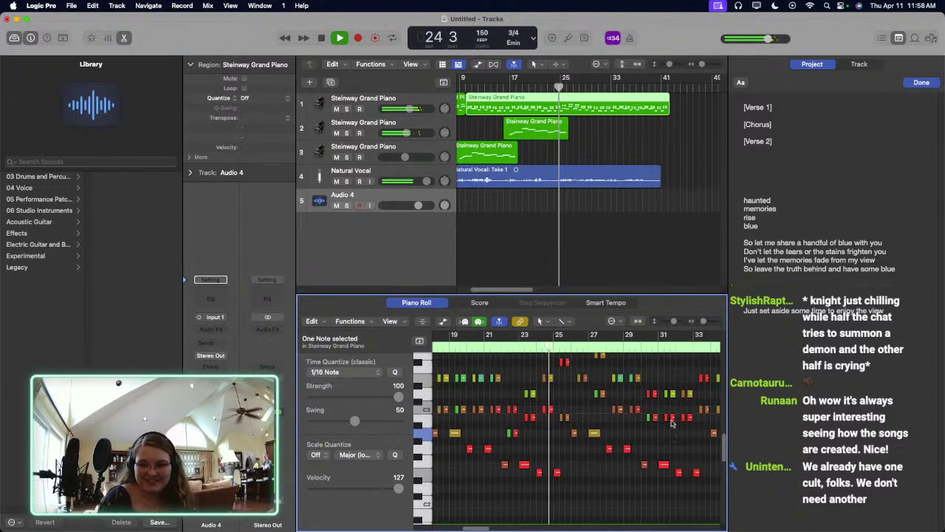
{"action": "scroll", "coordinate": [610, 439], "scroll_direction": "up", "scroll_amount": 3}
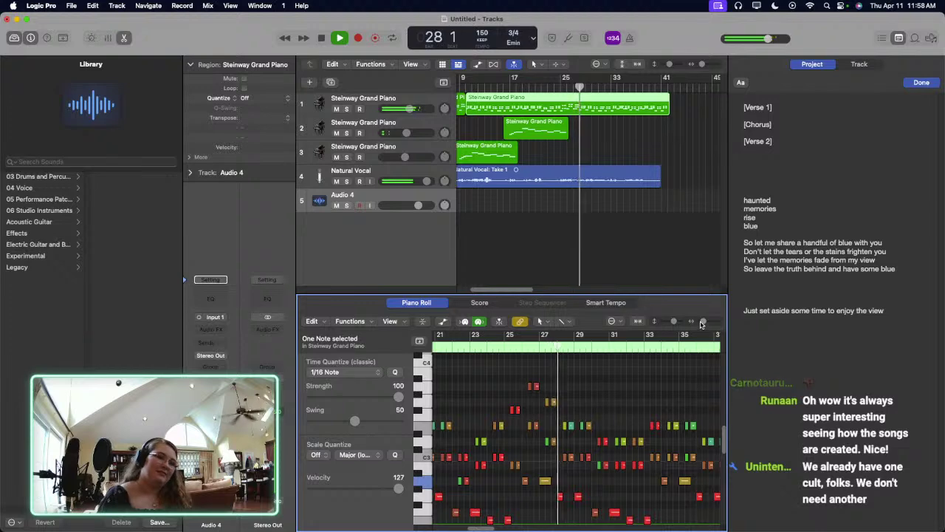
{"action": "left_click_drag", "start_coordinate": [704, 322], "coordinate": [703, 322]}
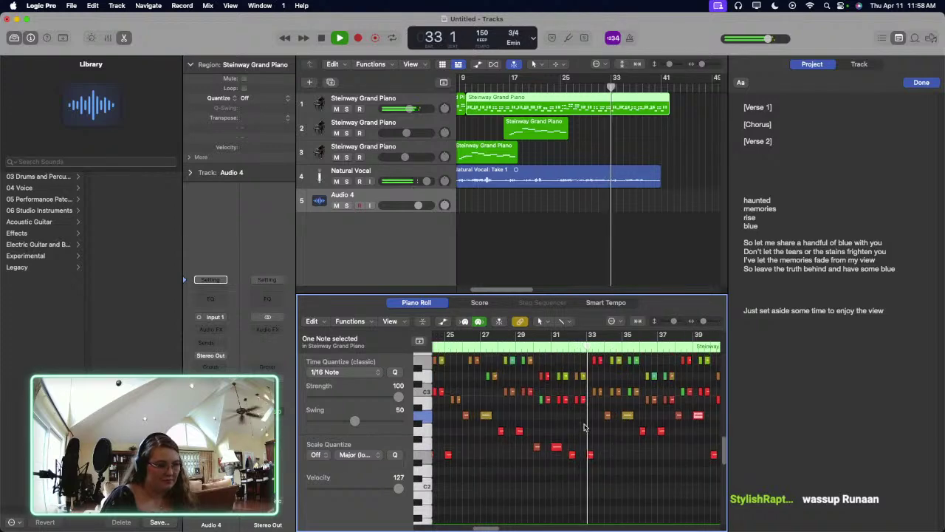
{"action": "scroll", "coordinate": [597, 448], "scroll_direction": "up", "scroll_amount": 1}
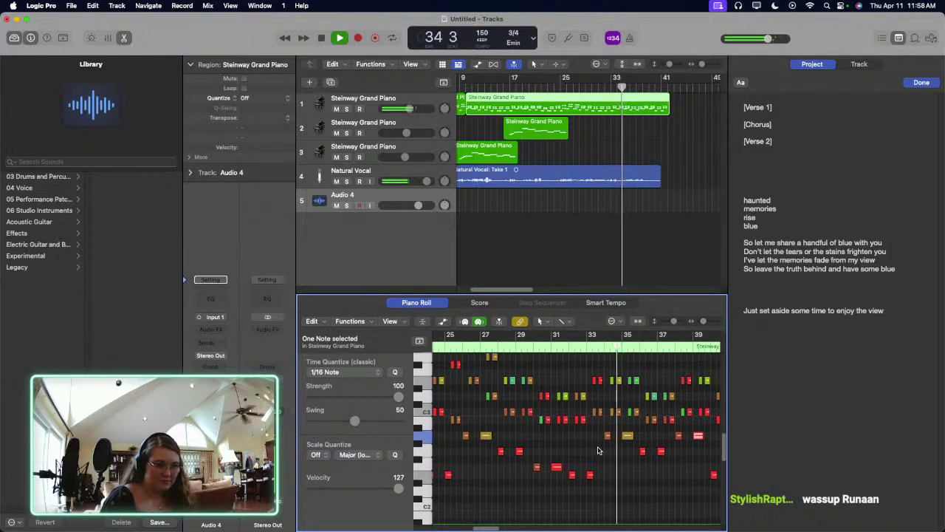
{"action": "scroll", "coordinate": [600, 451], "scroll_direction": "right", "scroll_amount": 3}
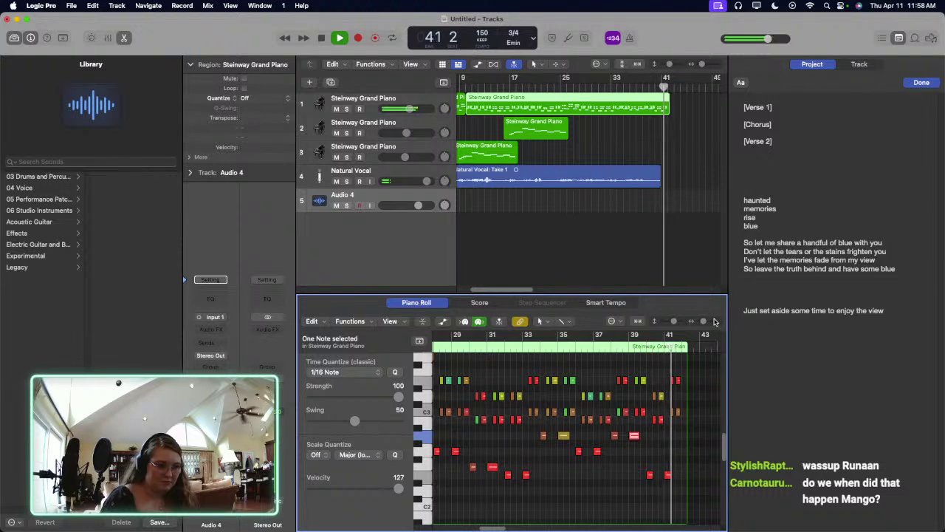
{"action": "key", "text": "space"}
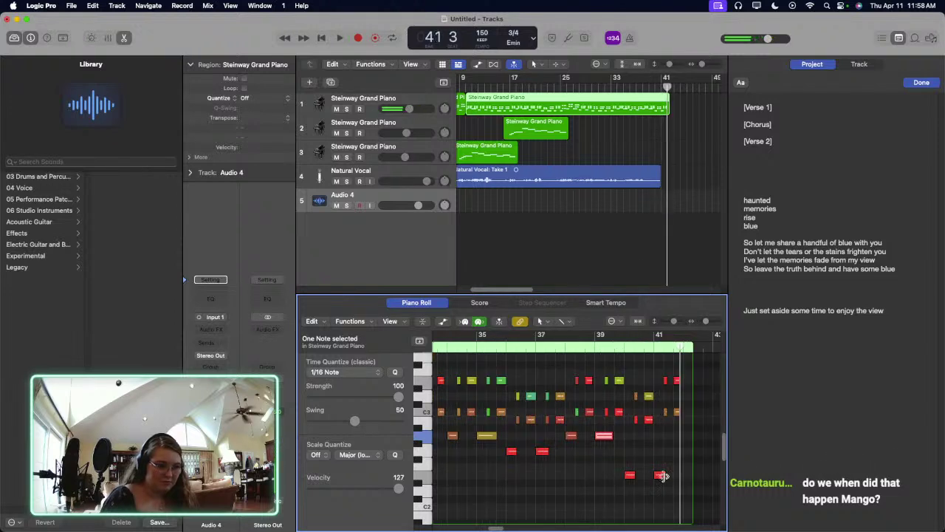
Step: Raise the bass note in bar 41 to G2, and play from about bar 37 through bar 41
{"action": "left_click_drag", "start_coordinate": [659, 475], "coordinate": [660, 452]}
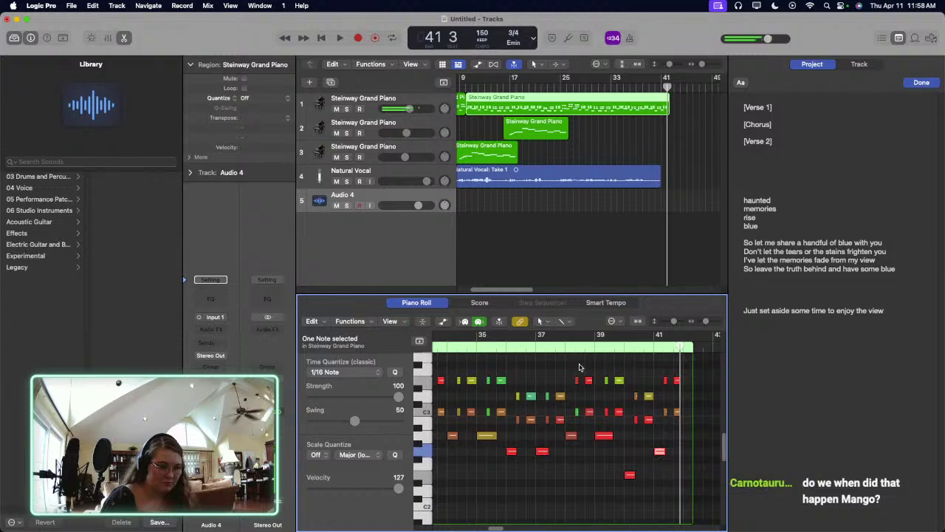
{"action": "left_click", "coordinate": [556, 351]}
{"action": "key", "text": "space"}
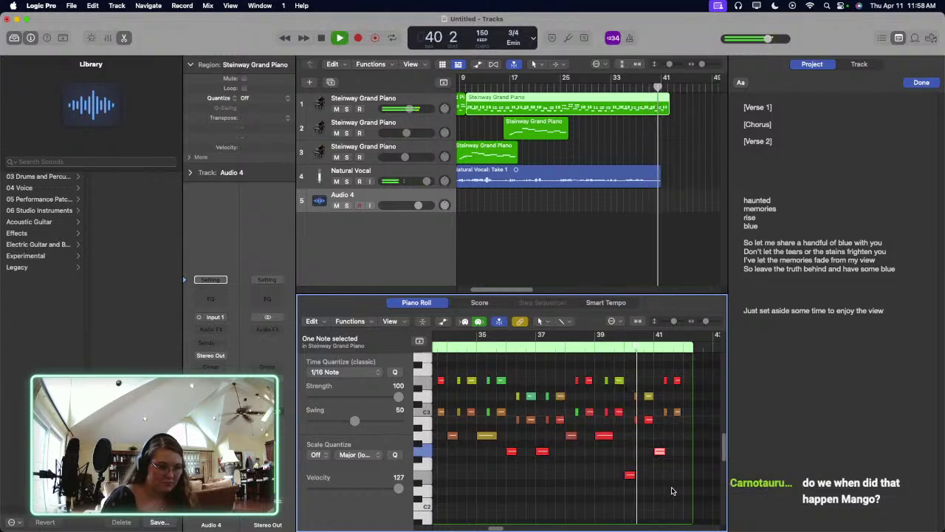
{"action": "key", "text": "space"}
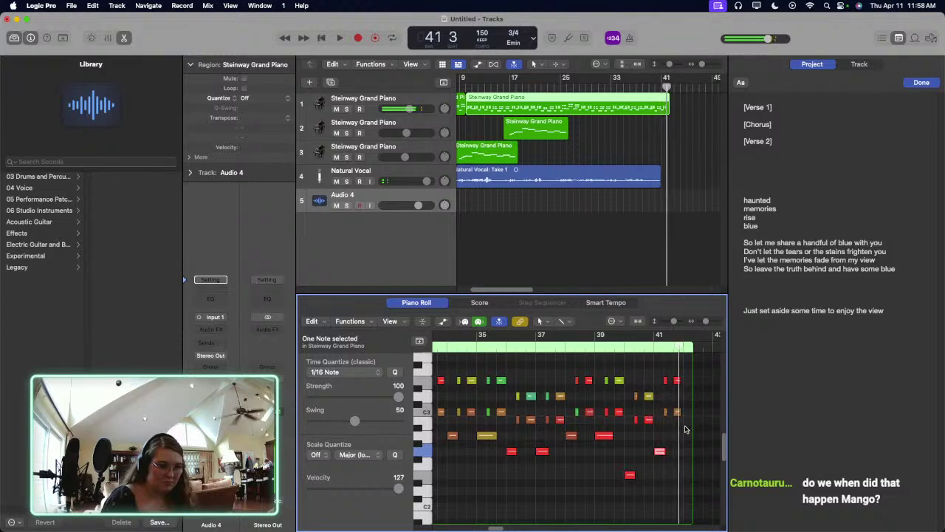
Step: Lower the four chord notes in bar 41 to D3 and B2, and play the end of the accompaniment from about bar 38
{"action": "left_click_drag", "start_coordinate": [692, 434], "coordinate": [663, 378]}
{"action": "left_click_drag", "start_coordinate": [678, 419], "coordinate": [677, 396]}
{"action": "left_click", "coordinate": [678, 411]}
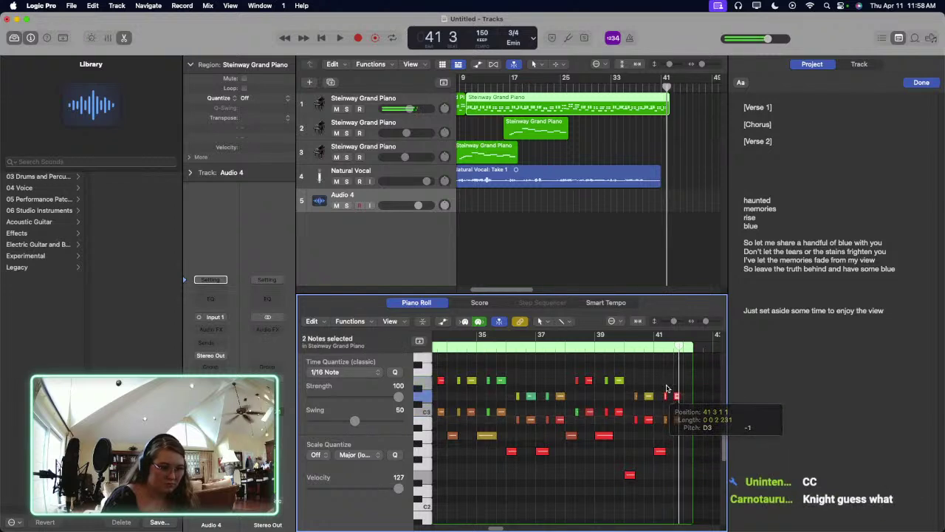
{"action": "left_click", "coordinate": [570, 345]}
{"action": "key", "text": "space"}
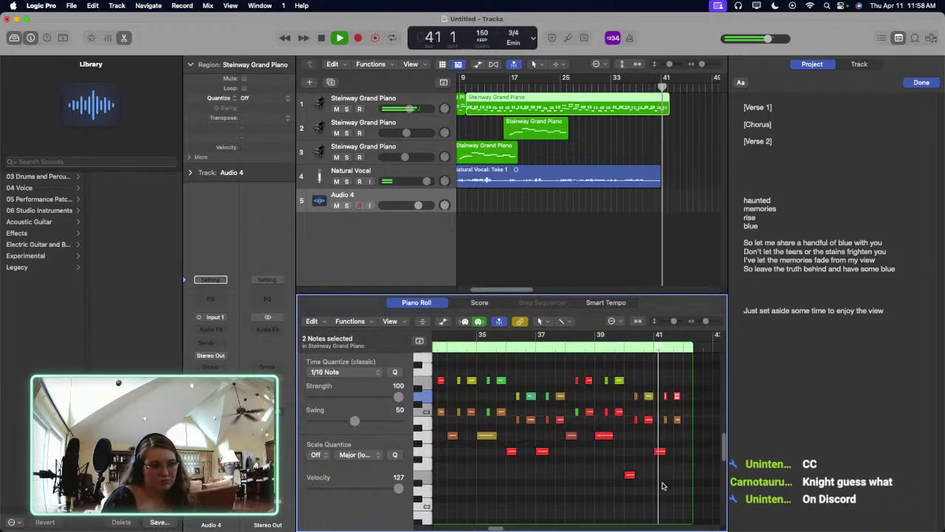
Step: Play the song with the vocal take from about bar 5 past the end of the accompaniment at bar 42
{"action": "scroll", "coordinate": [554, 177], "scroll_direction": "left", "scroll_amount": 3}
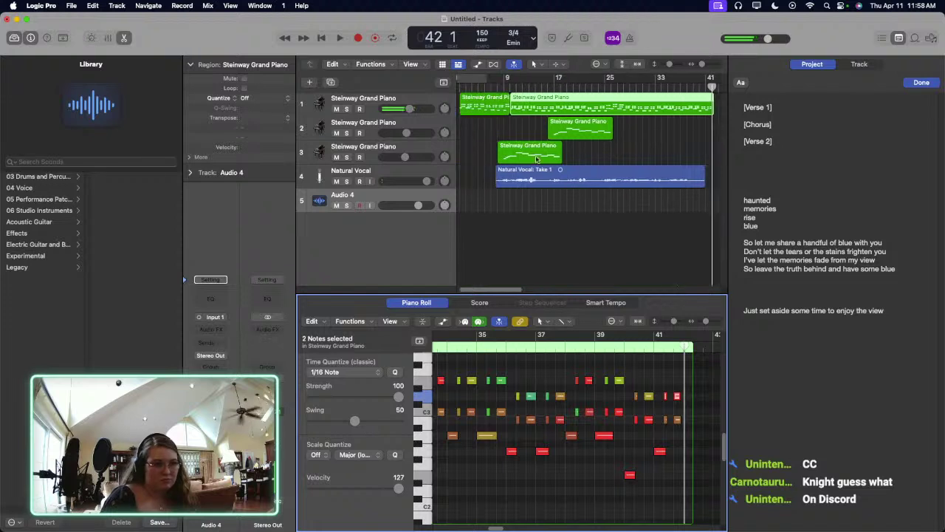
{"action": "left_click", "coordinate": [481, 85]}
{"action": "key", "text": "space"}
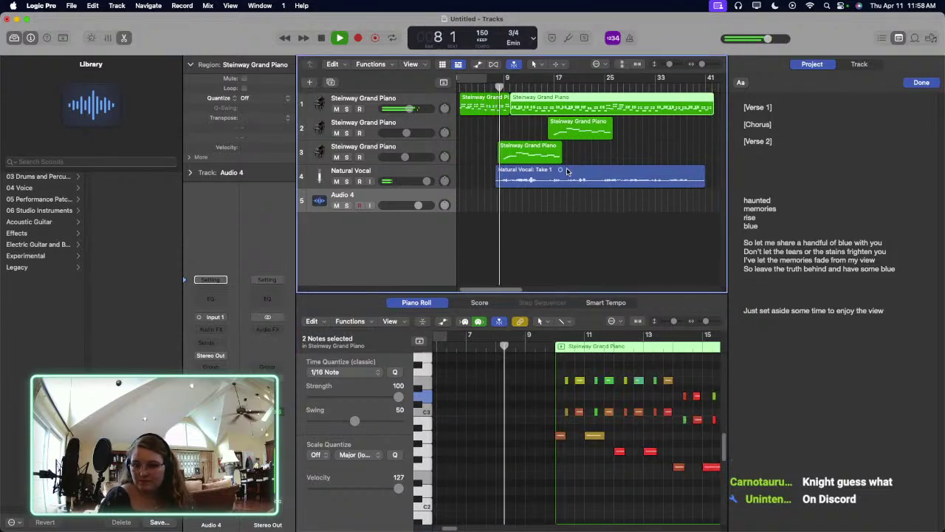
{"action": "key", "text": "space"}
{"action": "key", "text": "space"}
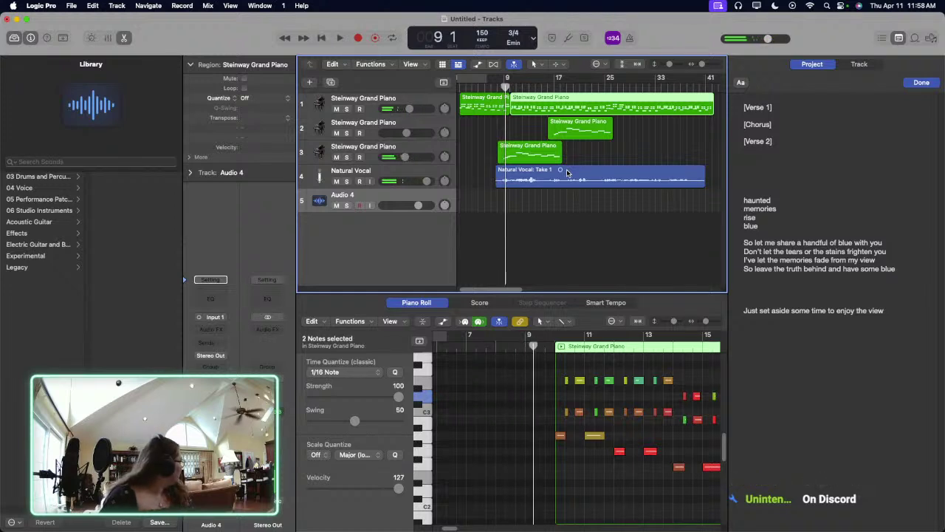
{"action": "key", "text": "space"}
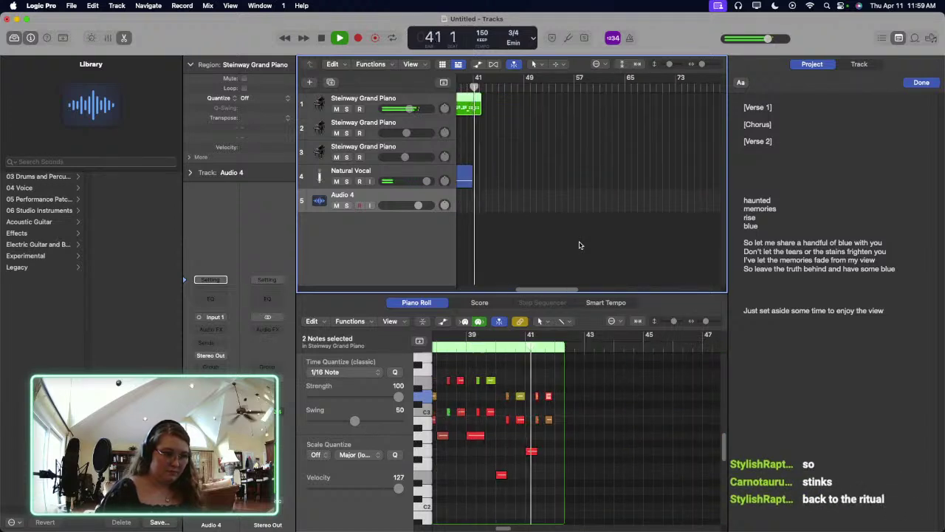
{"action": "scroll", "coordinate": [548, 200], "scroll_direction": "down", "scroll_amount": 5}
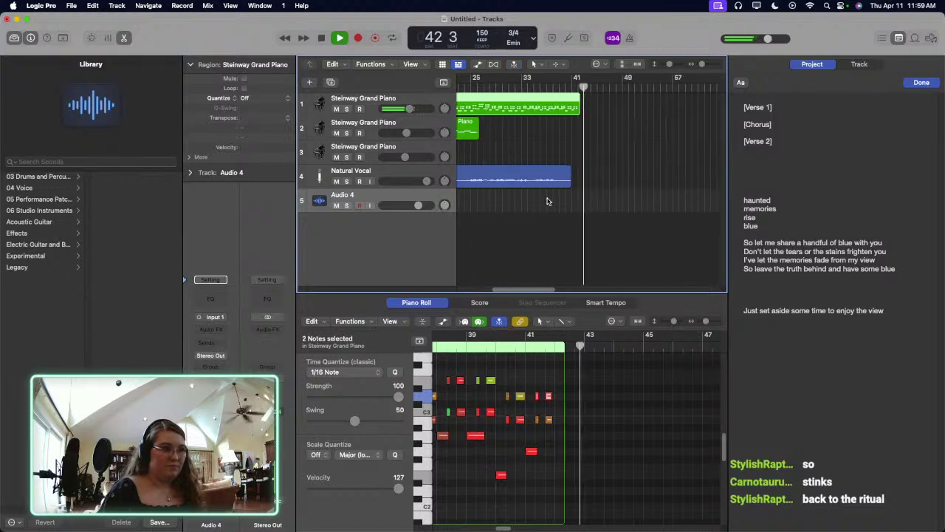
{"action": "key", "text": "space"}
Step: Delete the Natural Vocal: Take 1 region from the Natural Vocal track
{"action": "left_click", "coordinate": [614, 183]}
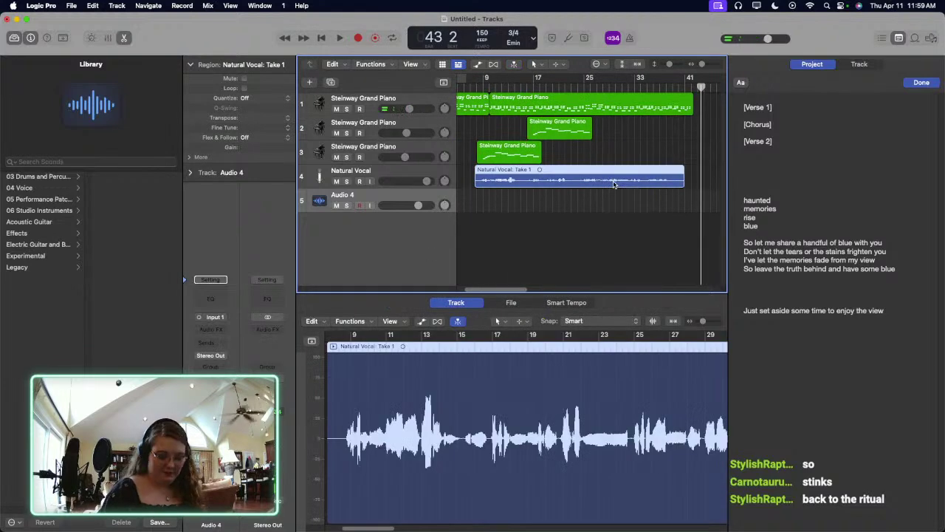
{"action": "key", "text": "BackSpace"}
{"action": "key", "text": "Return"}
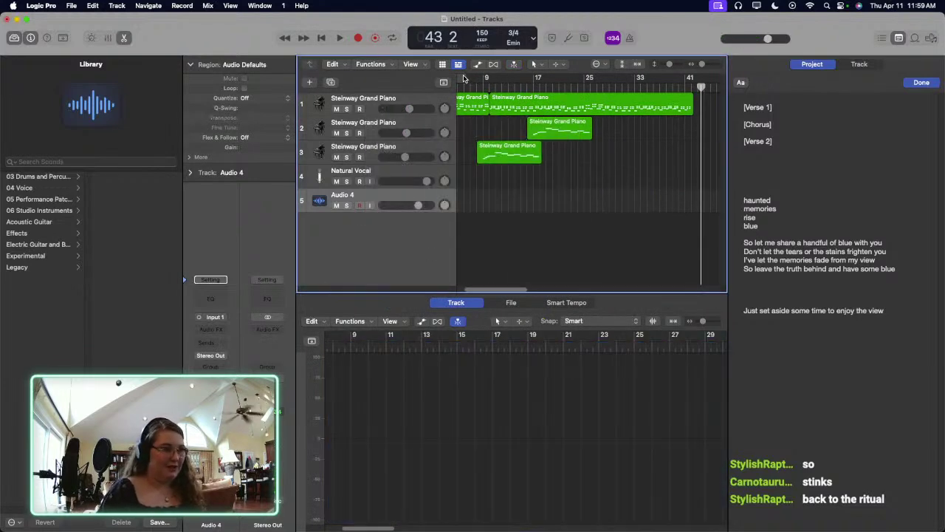
Step: Record a vocal take on Audio 4 from bar 7 beat 3, turn on the metronome while recording, and delete the take
{"action": "left_click", "coordinate": [474, 87]}
{"action": "left_click", "coordinate": [417, 177]}
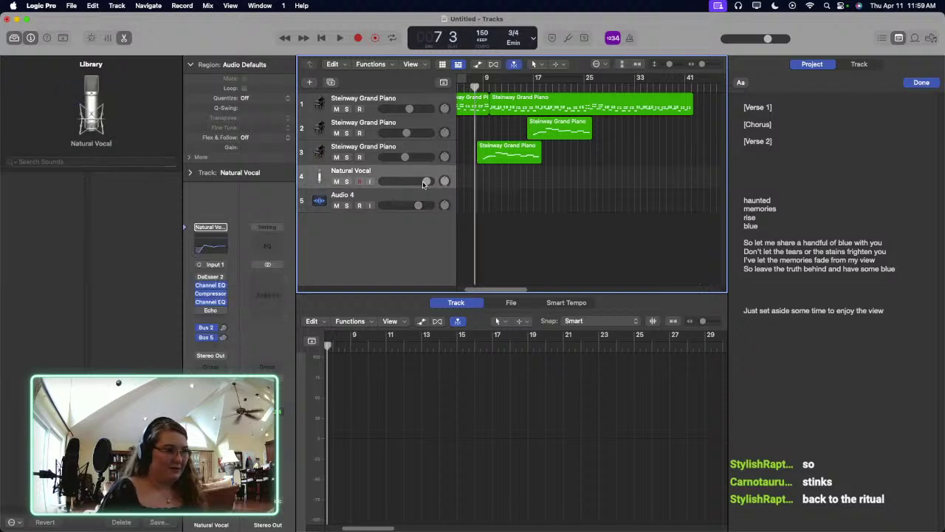
{"action": "key", "text": "Down"}
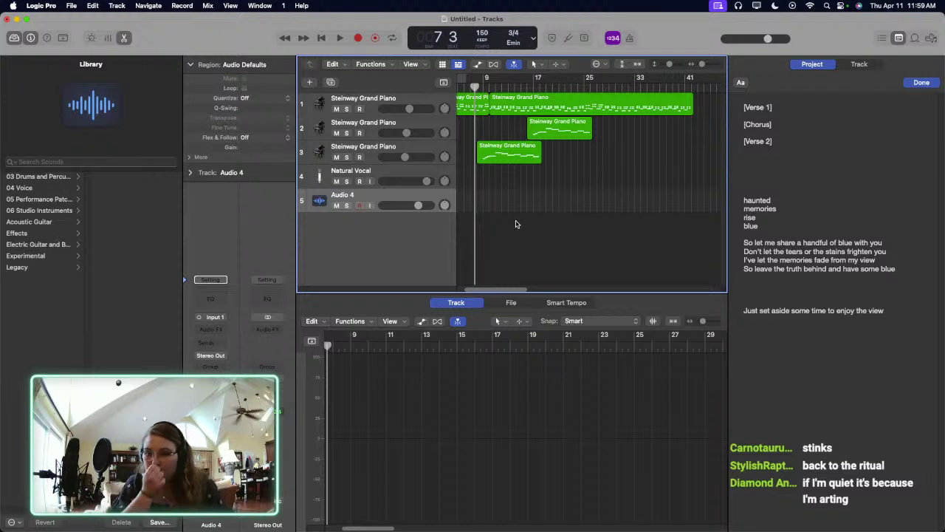
{"action": "key", "text": "r"}
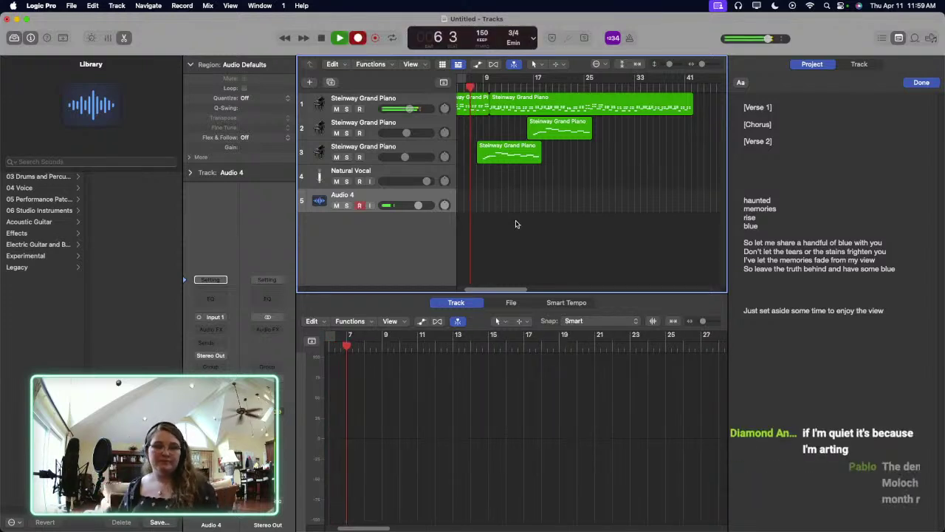
{"action": "left_click", "coordinate": [630, 37]}
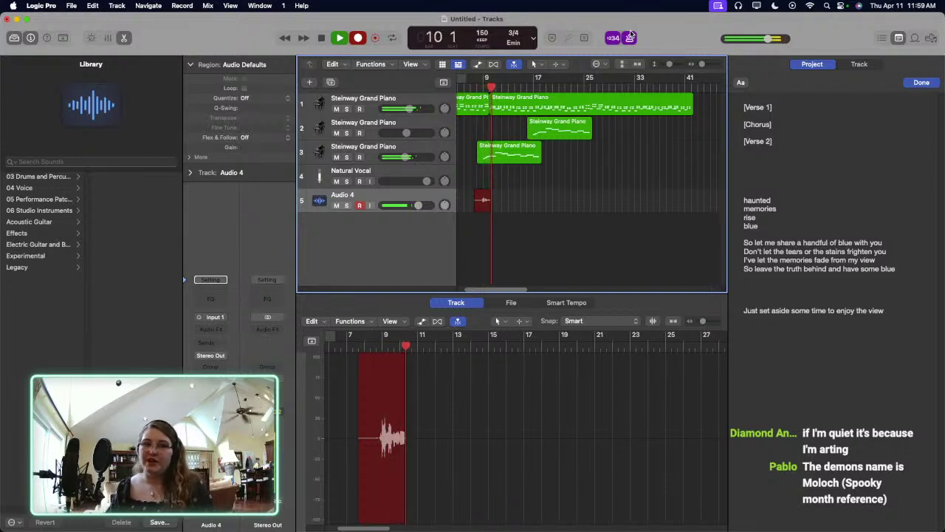
{"action": "key", "text": "space"}
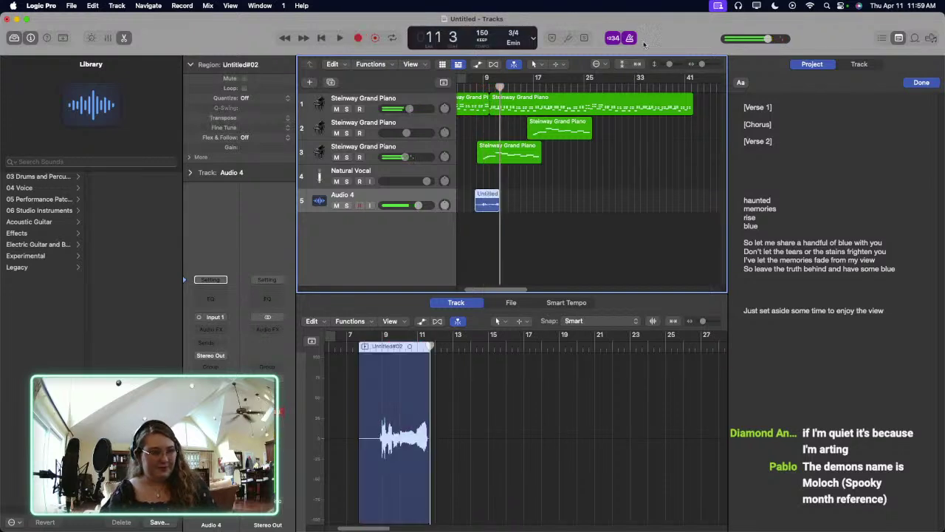
{"action": "key", "text": "Delete"}
Step: Record a vocal take on Audio 4 from about bar 8 to bar 18, and delete it
{"action": "left_click", "coordinate": [478, 85]}
{"action": "key", "text": "r"}
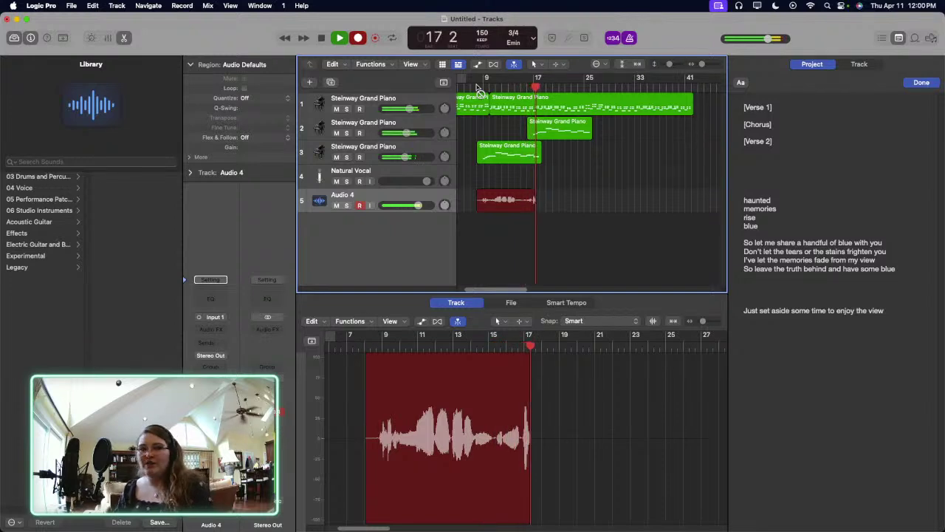
{"action": "key", "text": "space"}
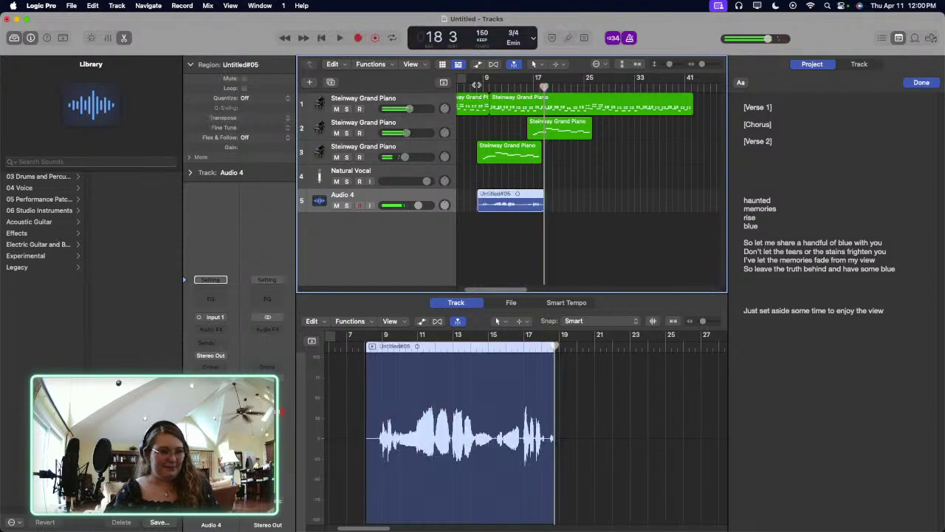
{"action": "key", "text": "Delete"}
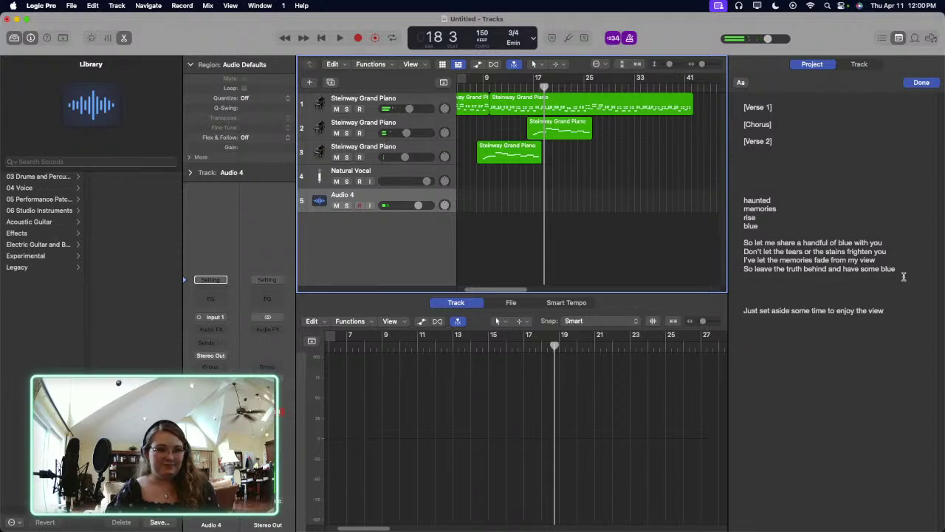
{"action": "left_click_drag", "start_coordinate": [903, 276], "coordinate": [741, 244]}
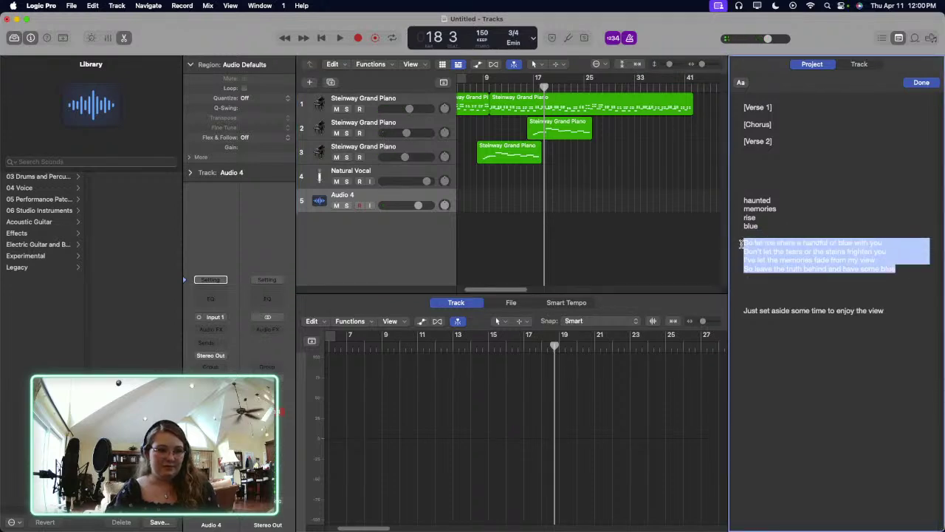
{"action": "left_click", "coordinate": [662, 261]}
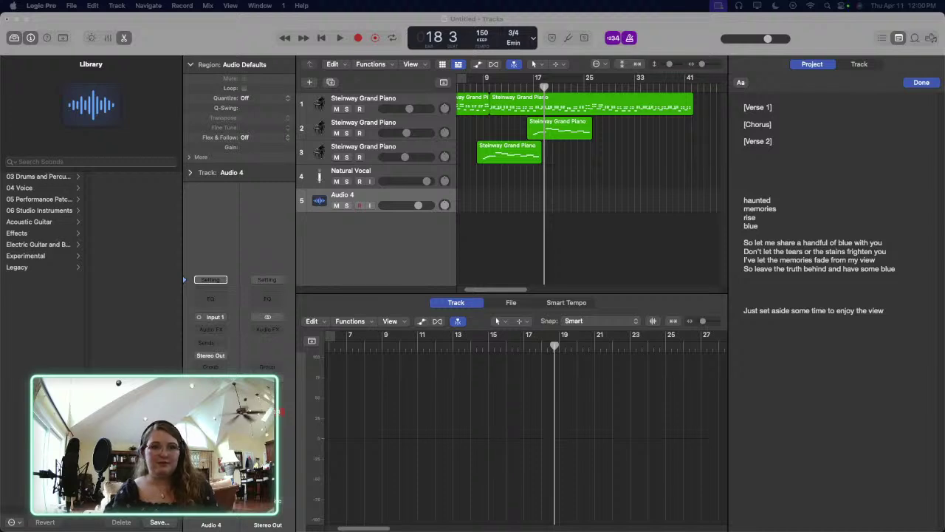
{"action": "left_click", "coordinate": [642, 178]}
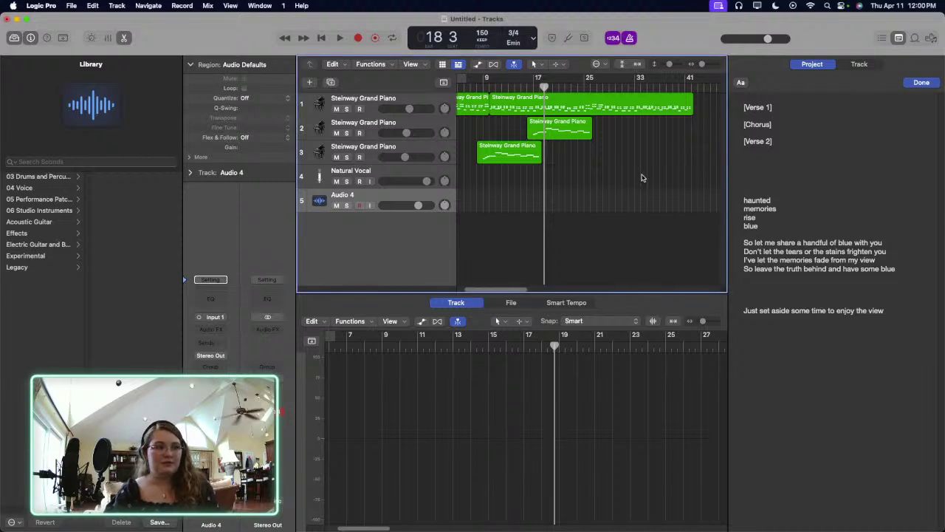
{"action": "left_click", "coordinate": [480, 87]}
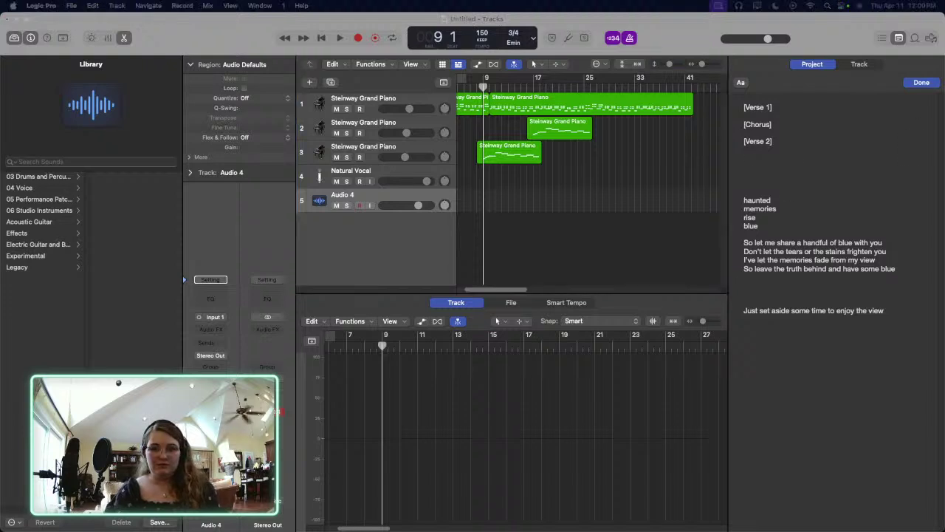
{"action": "left_click", "coordinate": [525, 180]}
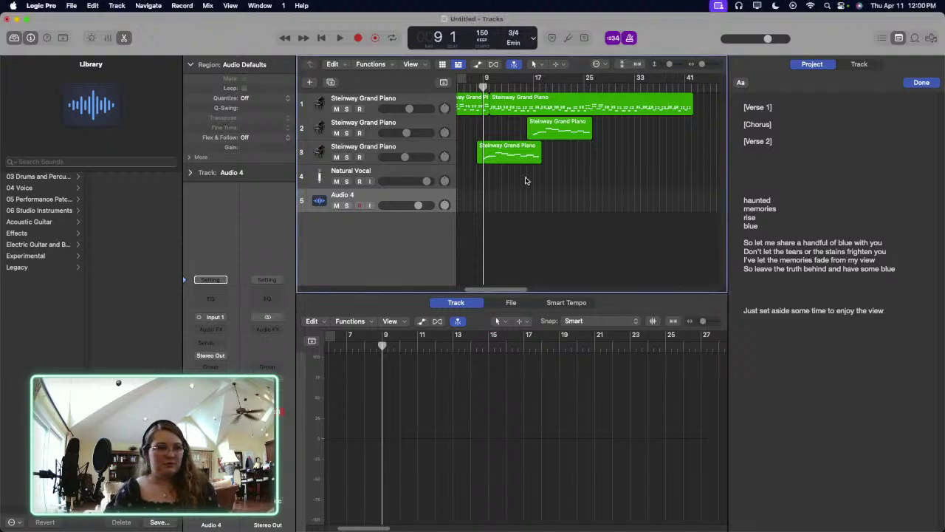
{"action": "left_click", "coordinate": [476, 87]}
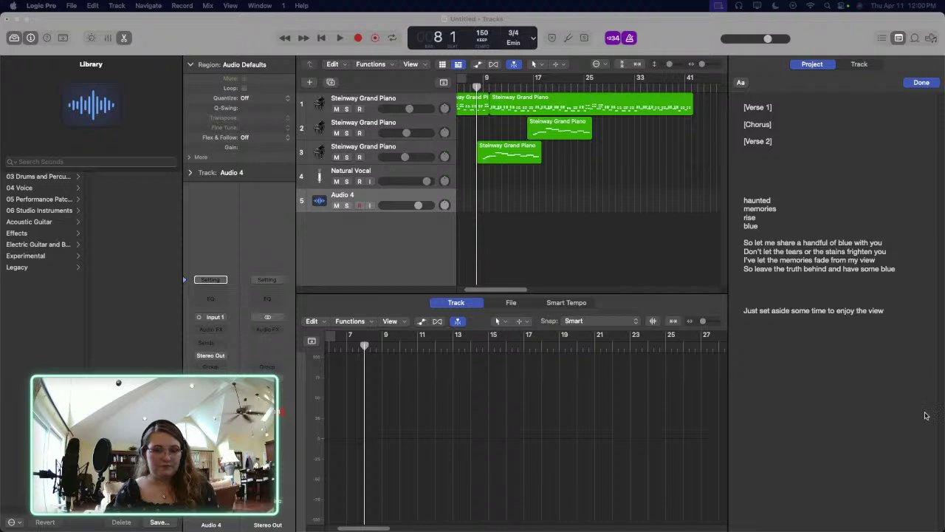
{"action": "left_click", "coordinate": [592, 206]}
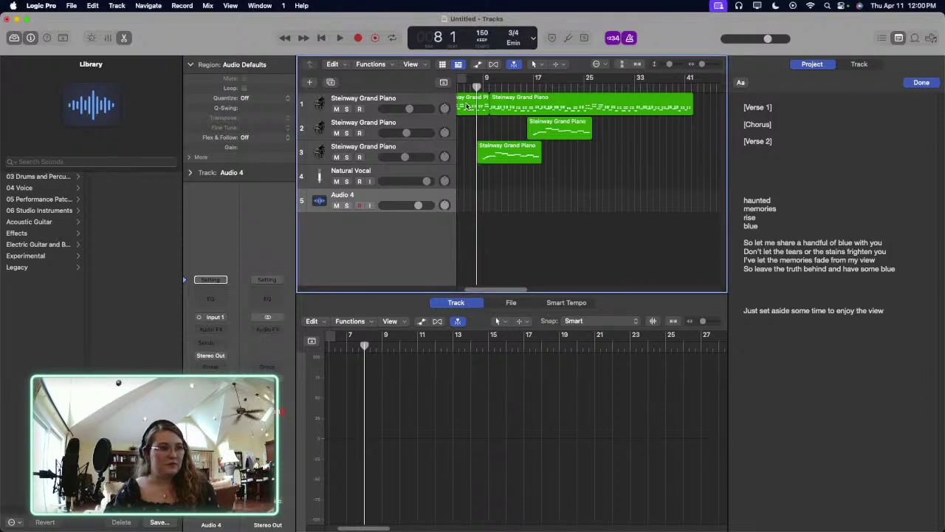
Step: Record a vocal take on Audio 4 from about bar 7 to bar 14, and delete it
{"action": "left_click", "coordinate": [471, 87]}
{"action": "key", "text": "r"}
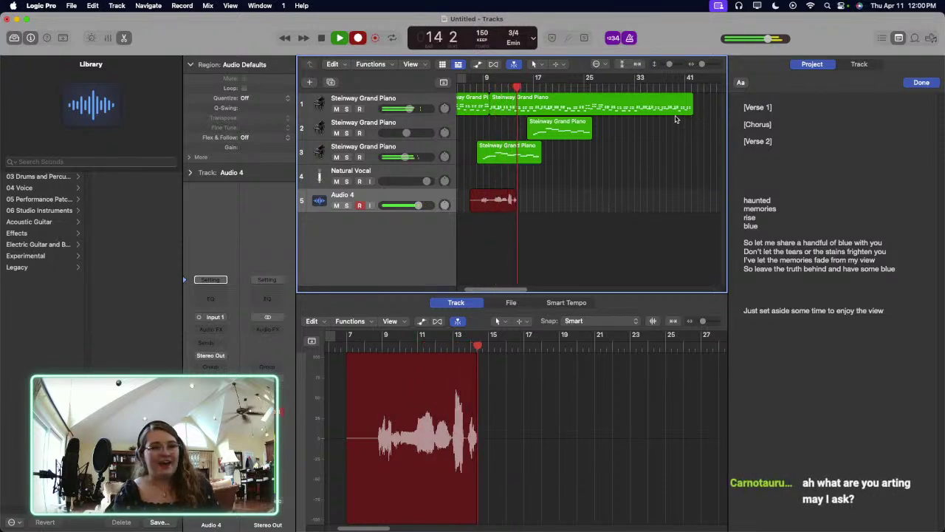
{"action": "key", "text": "space"}
{"action": "key", "text": "Delete"}
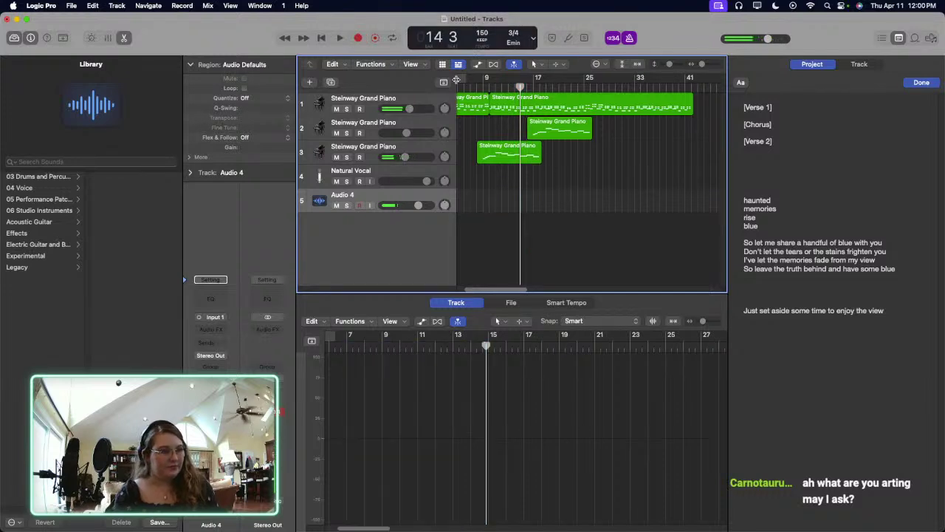
Step: Record another vocal take on Audio 4 from bar 7 beat 3 to bar 11, and delete it
{"action": "key", "text": "Return"}
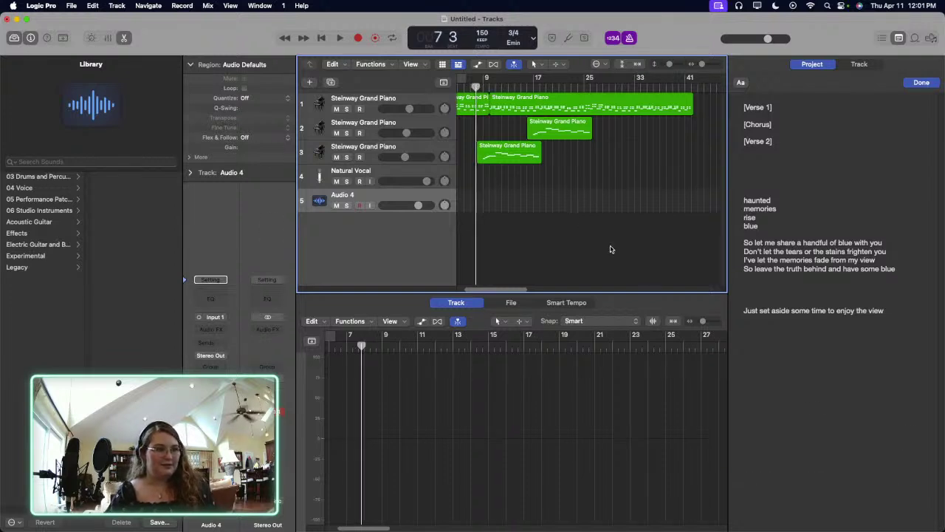
{"action": "key", "text": "r"}
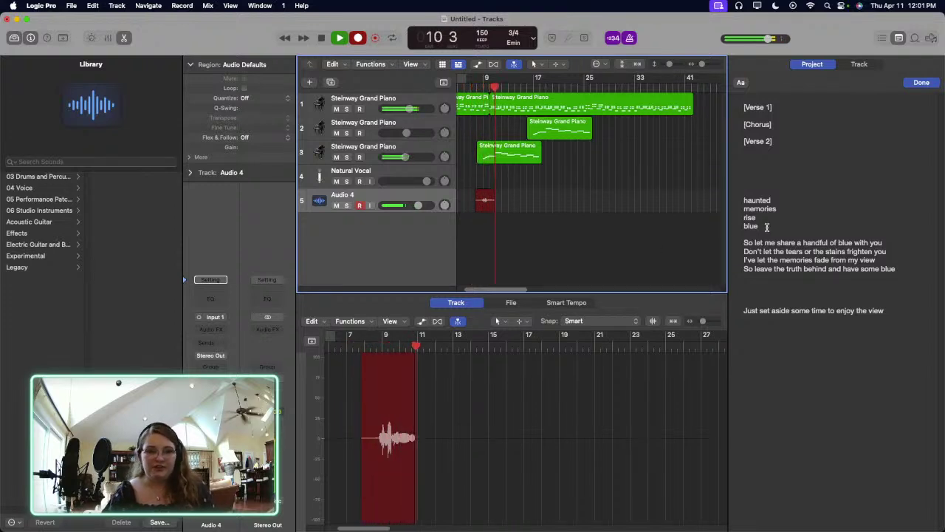
{"action": "key", "text": "space"}
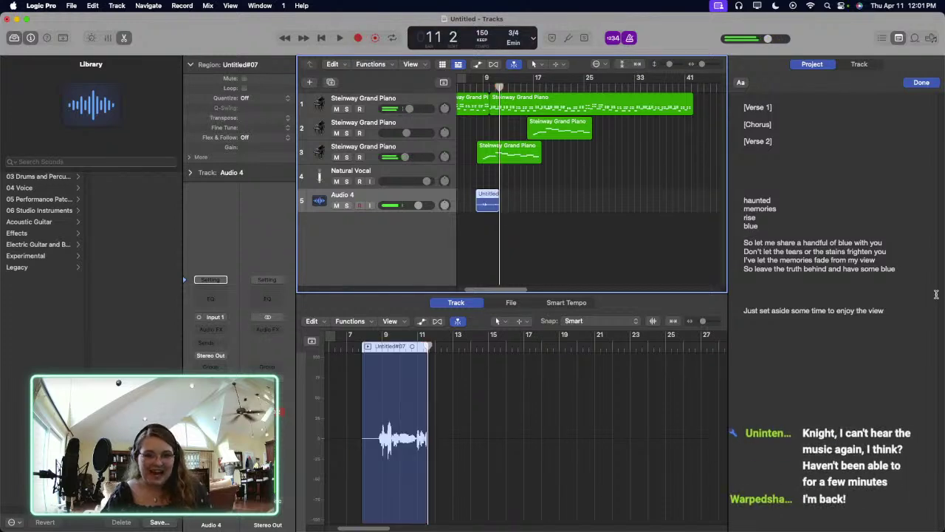
{"action": "key", "text": "Delete"}
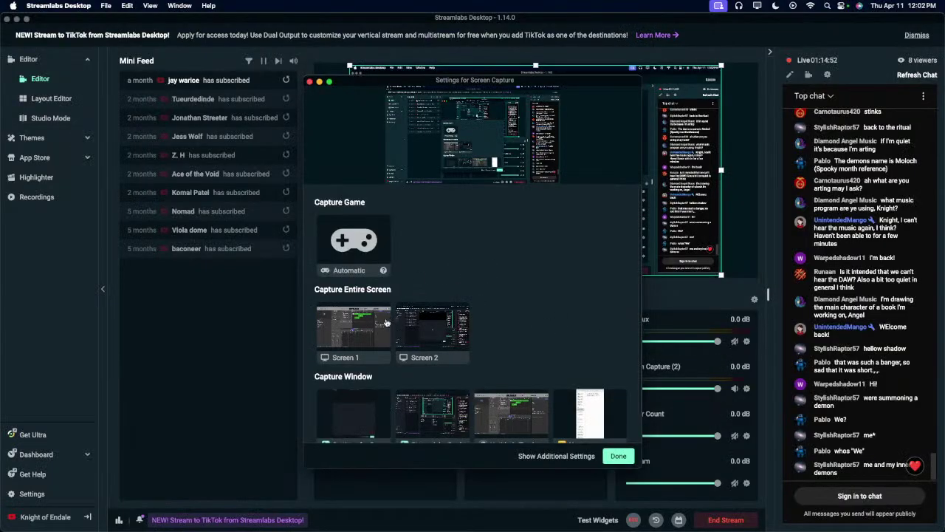
Step: In Streamlabs Desktop, set the Screen Capture (2) source to capture the entire Screen 1
{"action": "left_click", "coordinate": [387, 330]}
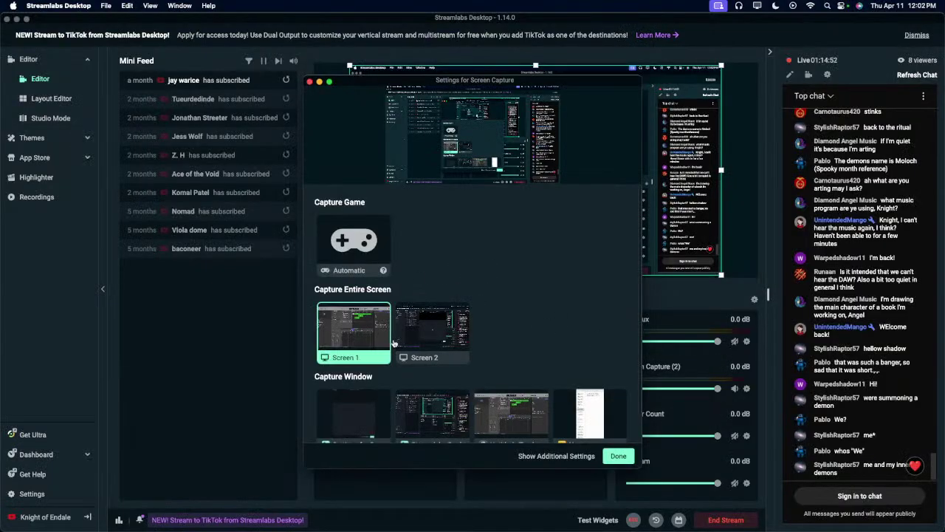
{"action": "left_click", "coordinate": [618, 456]}
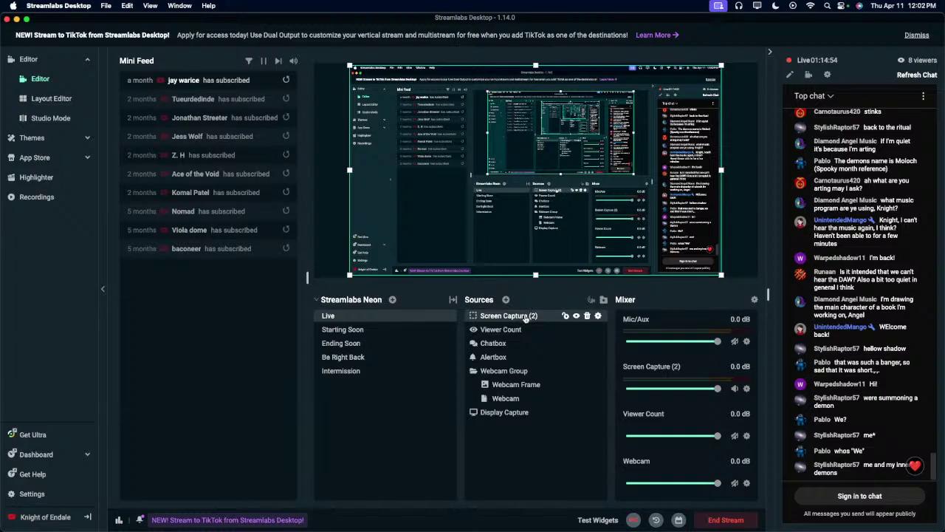
Step: Switch to Logic Pro and play back the piano tracks from around bar 11
{"action": "left_click_drag", "start_coordinate": [525, 318], "coordinate": [527, 425]}
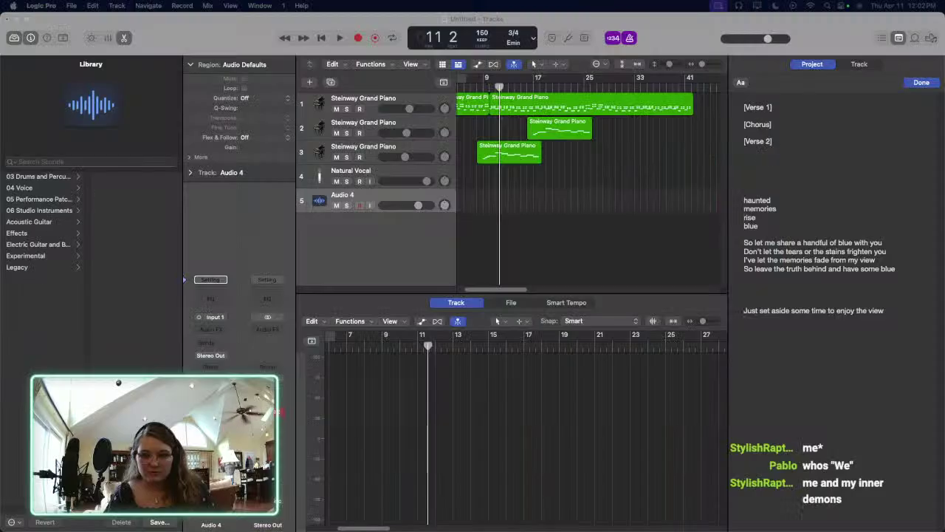
{"action": "left_click", "coordinate": [612, 238]}
{"action": "key", "text": "space"}
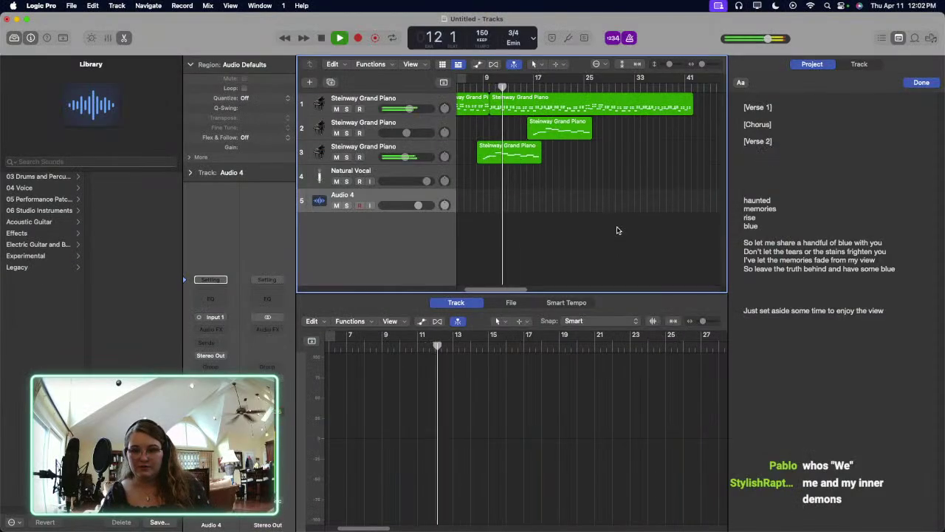
{"action": "key", "text": "space"}
Step: Record a vocal take on Audio 4 from bar 6 to bar 7 beat 3, and delete it along with its audio file
{"action": "left_click", "coordinate": [470, 83]}
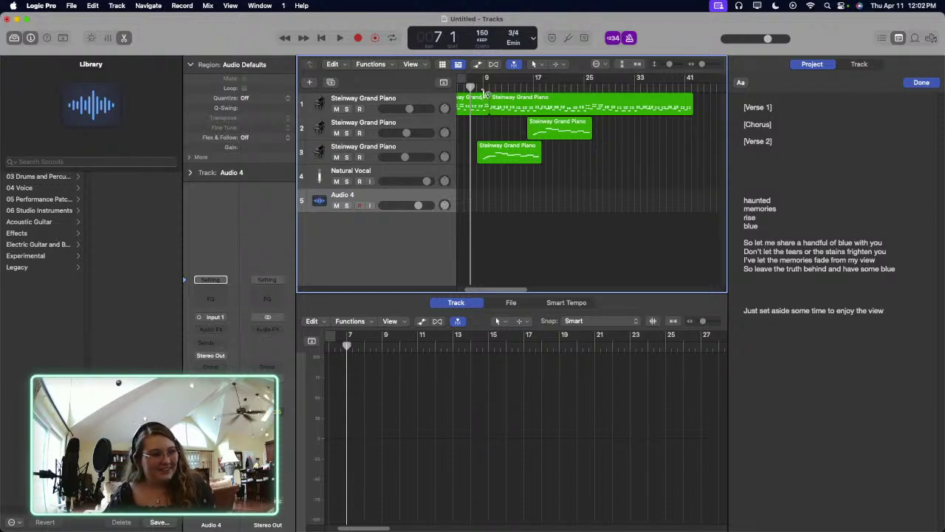
{"action": "key", "text": "comma"}
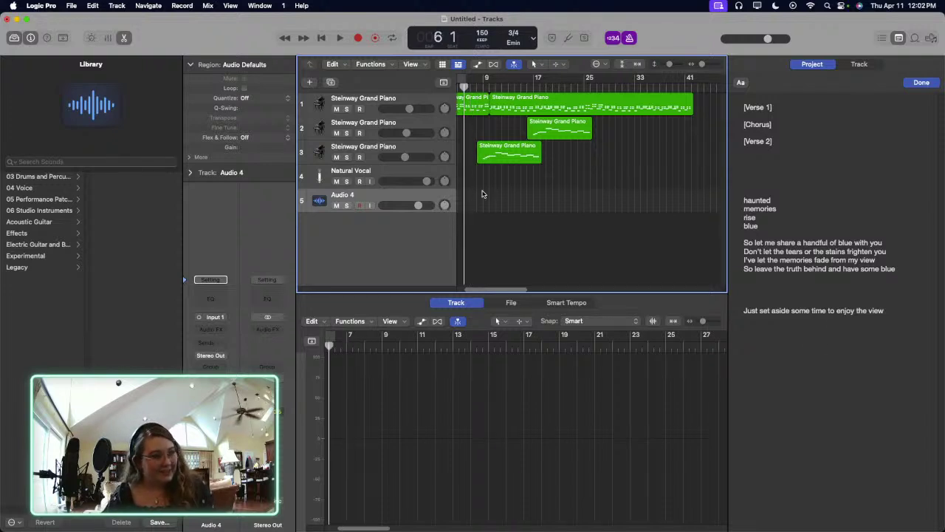
{"action": "key", "text": "r"}
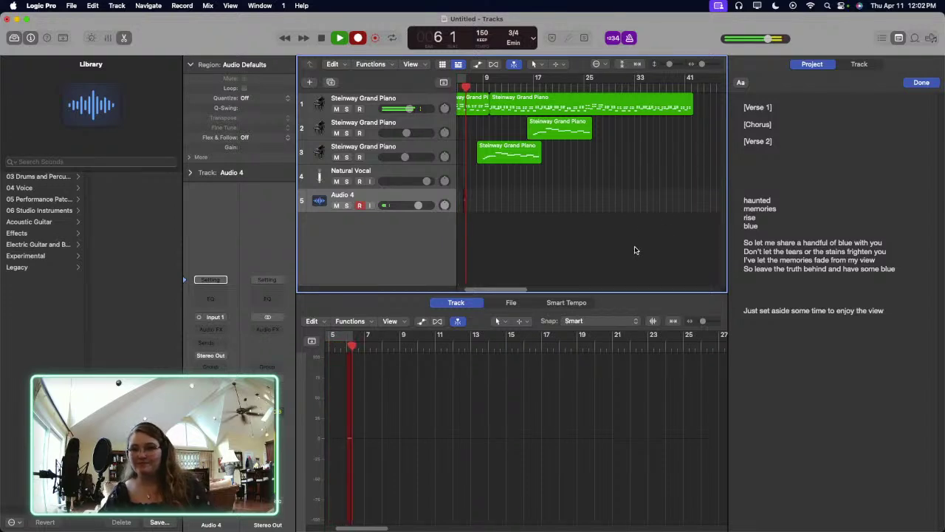
{"action": "key", "text": "space"}
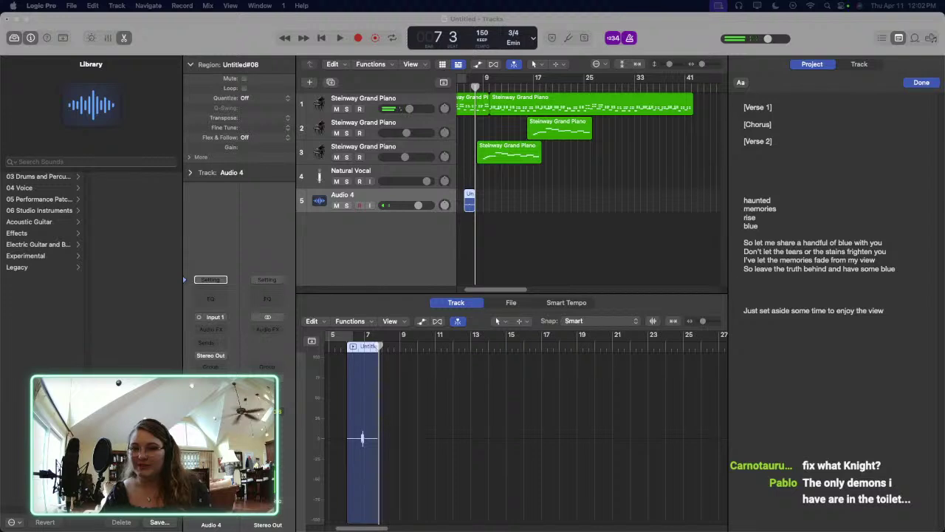
{"action": "left_click", "coordinate": [467, 196]}
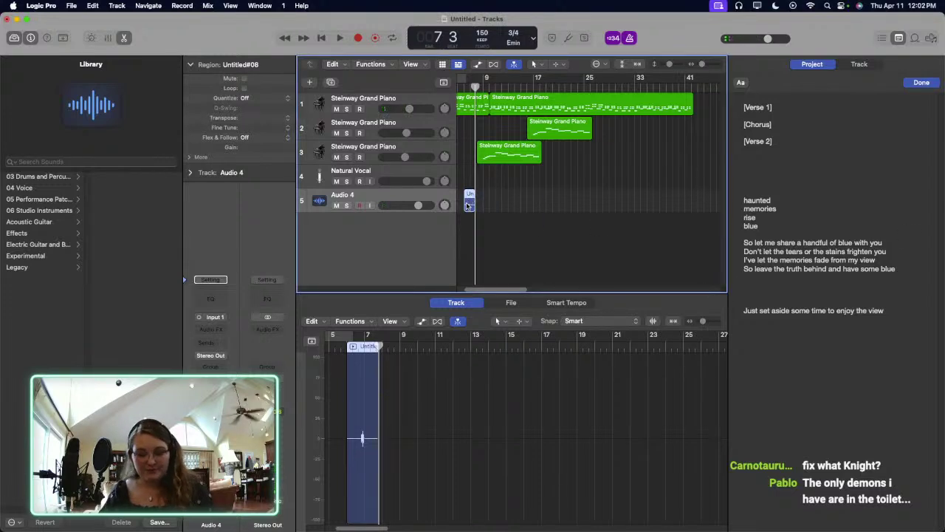
{"action": "key", "text": "Delete"}
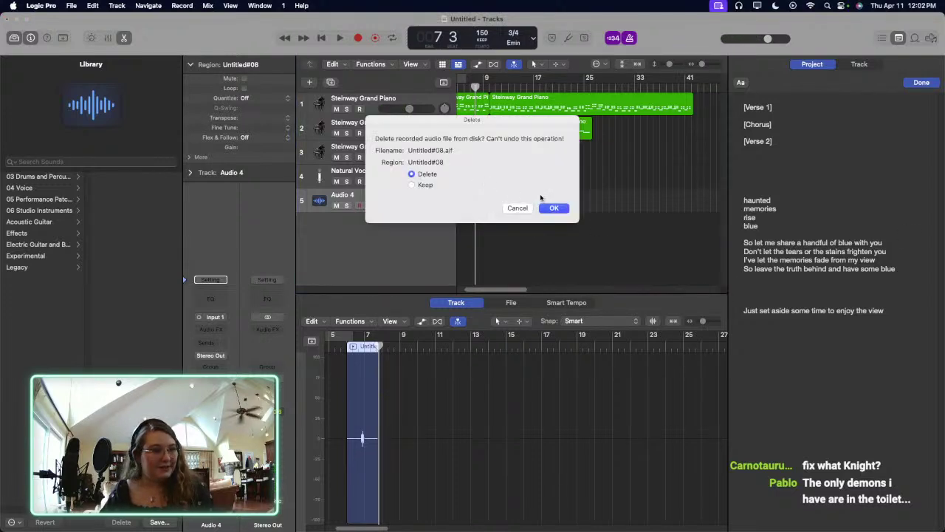
{"action": "key", "text": "Return"}
Step: Record a full vocal take on Audio 4 from bar 7 to about bar 41
{"action": "left_click_drag", "start_coordinate": [473, 86], "coordinate": [472, 87]}
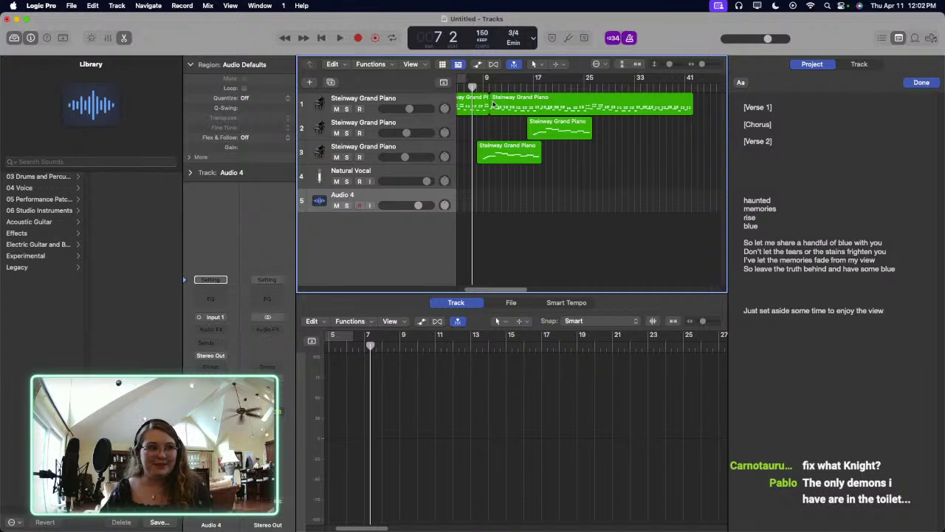
{"action": "left_click_drag", "start_coordinate": [472, 87], "coordinate": [470, 86]}
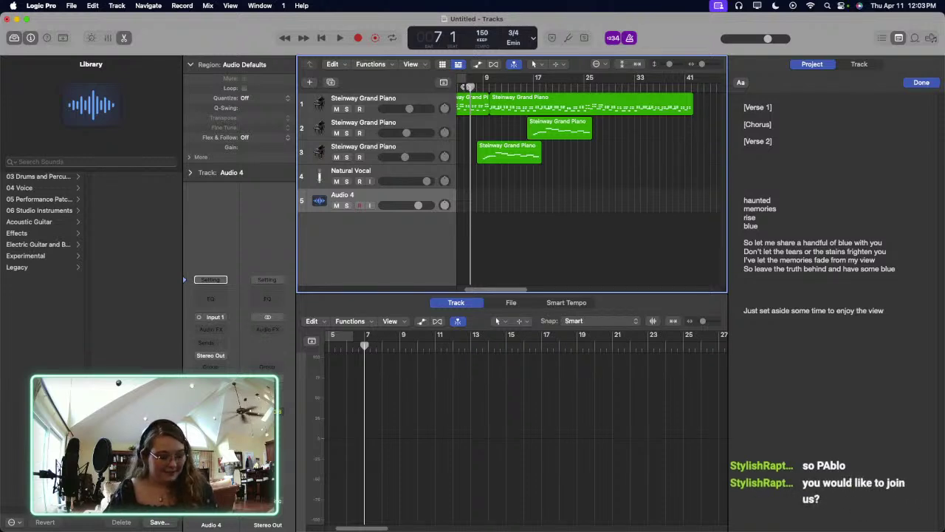
{"action": "key", "text": "r"}
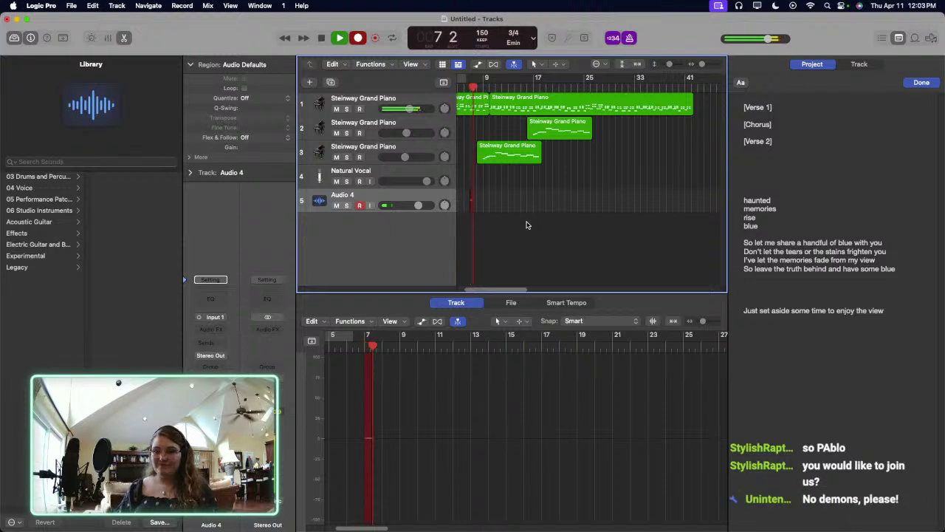
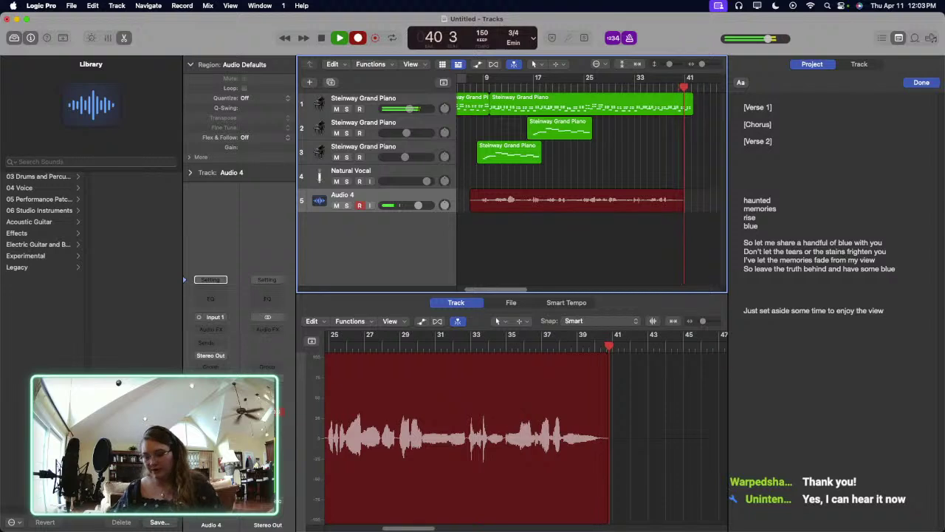
{"action": "key", "text": "space"}
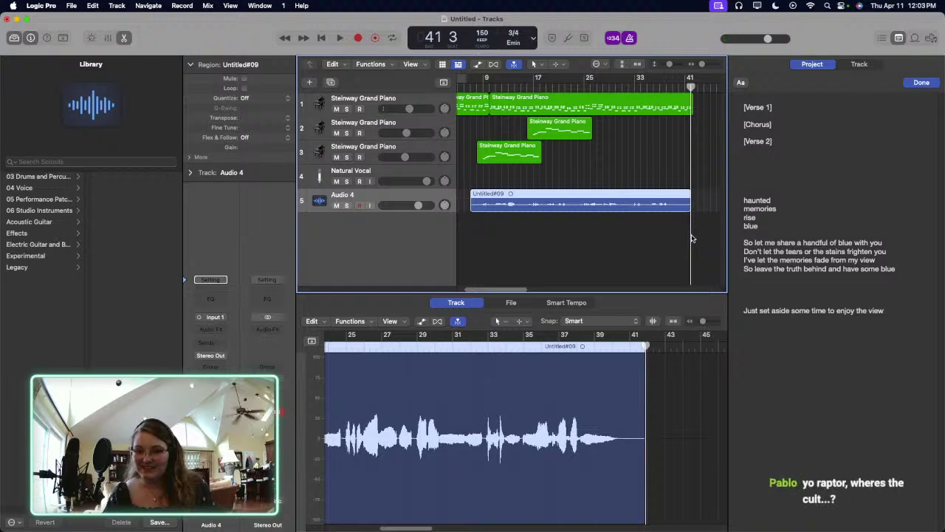
Step: Play back the new vocal take from around bar 6 and move its region from Audio 4 onto the Natural Vocal track
{"action": "left_click", "coordinate": [512, 165]}
{"action": "key", "text": "space"}
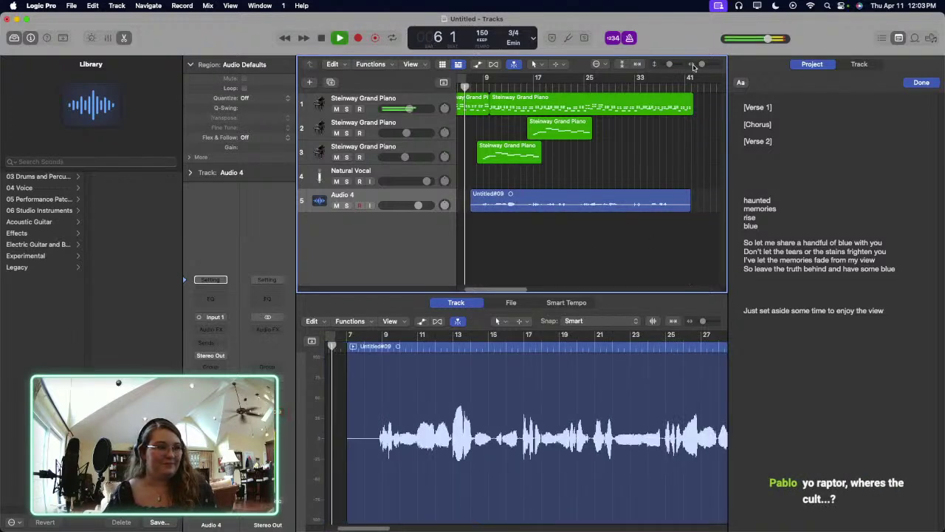
{"action": "left_click_drag", "start_coordinate": [602, 201], "coordinate": [602, 177]}
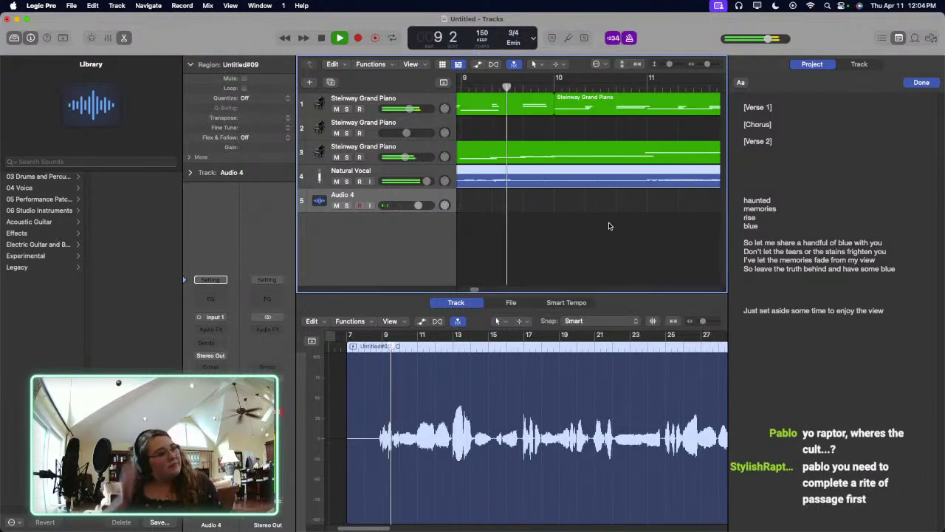
Step: Trim the start of the vocal region on Natural Vocal to about bar 8 beat 2
{"action": "left_click", "coordinate": [598, 245]}
{"action": "scroll", "coordinate": [598, 246], "scroll_direction": "left", "scroll_amount": 5}
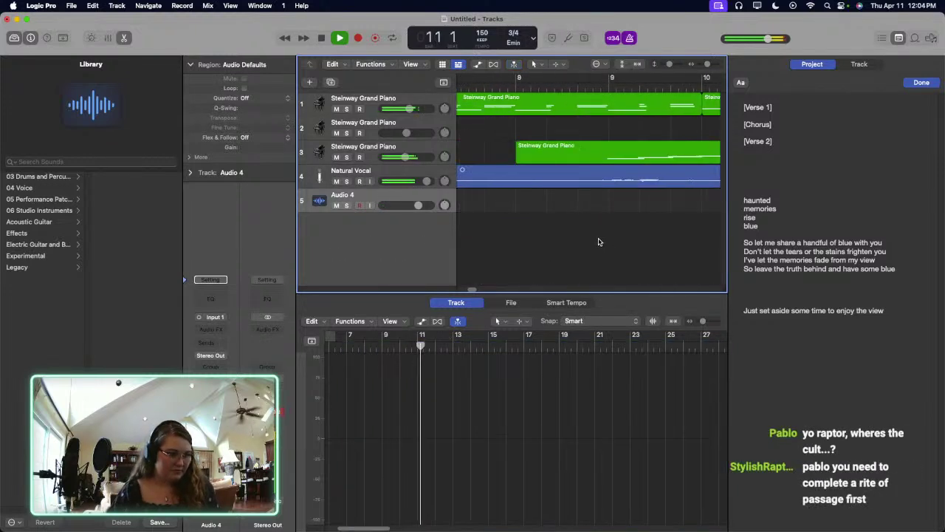
{"action": "left_click_drag", "start_coordinate": [516, 183], "coordinate": [640, 183]}
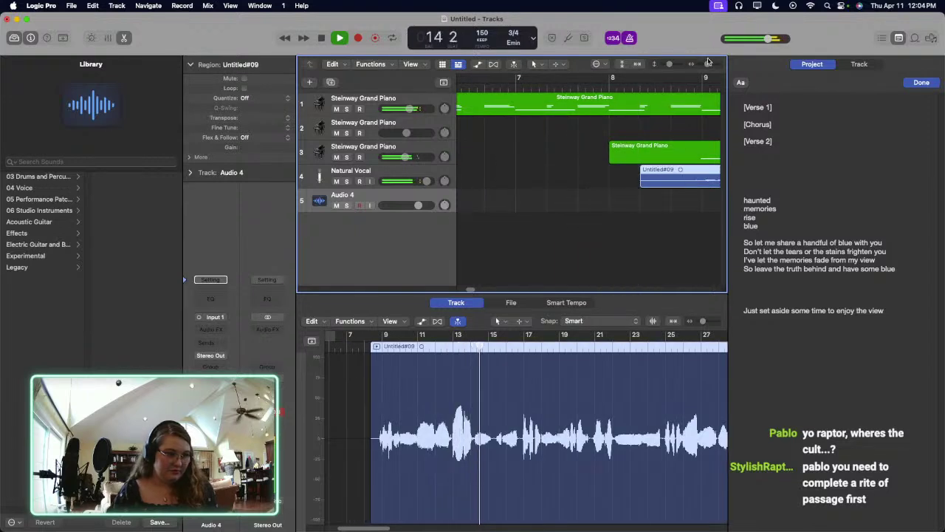
{"action": "left_click_drag", "start_coordinate": [708, 64], "coordinate": [702, 63]}
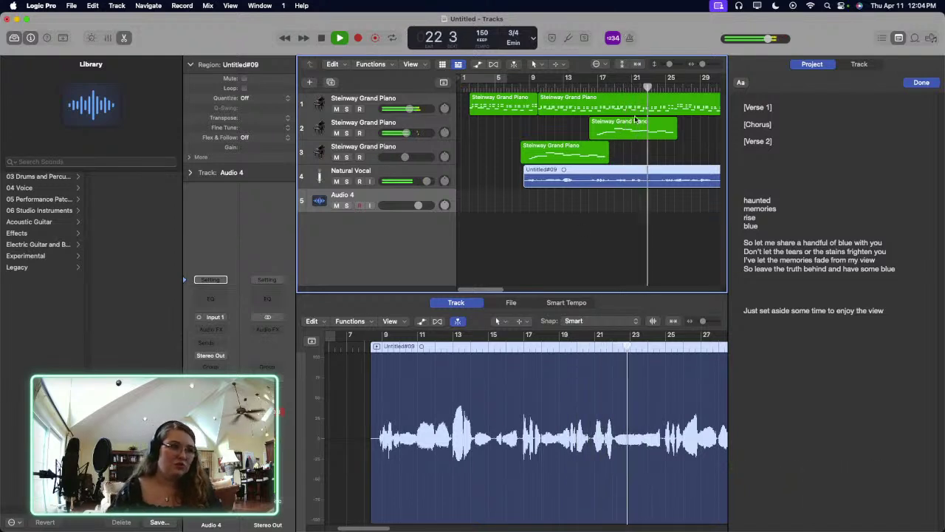
Step: Set the Ambience effect of the first Steinway Grand Piano track to about -4.0 dB and lower the track's volume slightly
{"action": "left_click", "coordinate": [402, 104]}
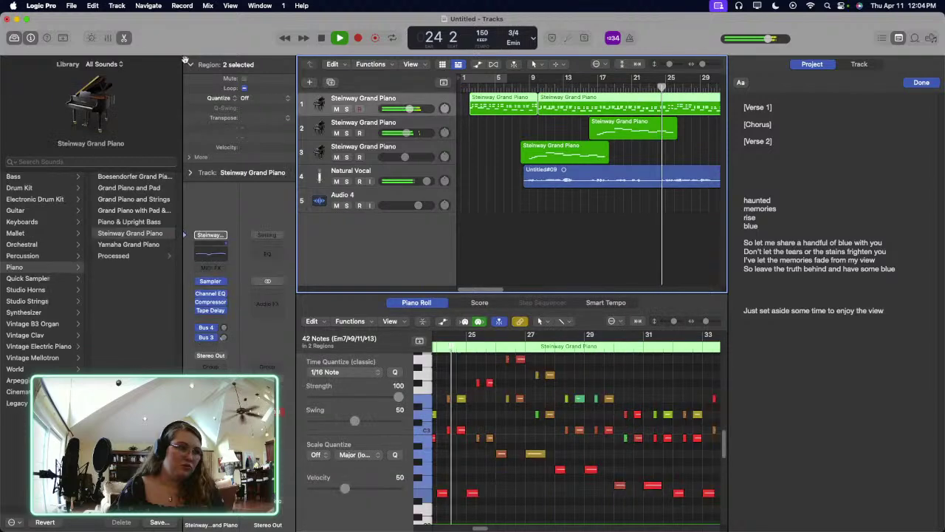
{"action": "key", "text": "b"}
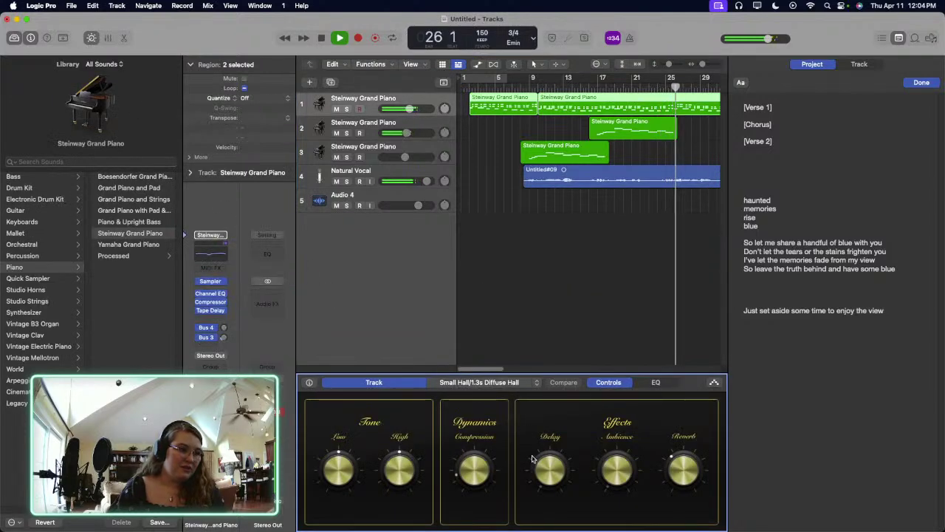
{"action": "left_click_drag", "start_coordinate": [672, 489], "coordinate": [625, 302]}
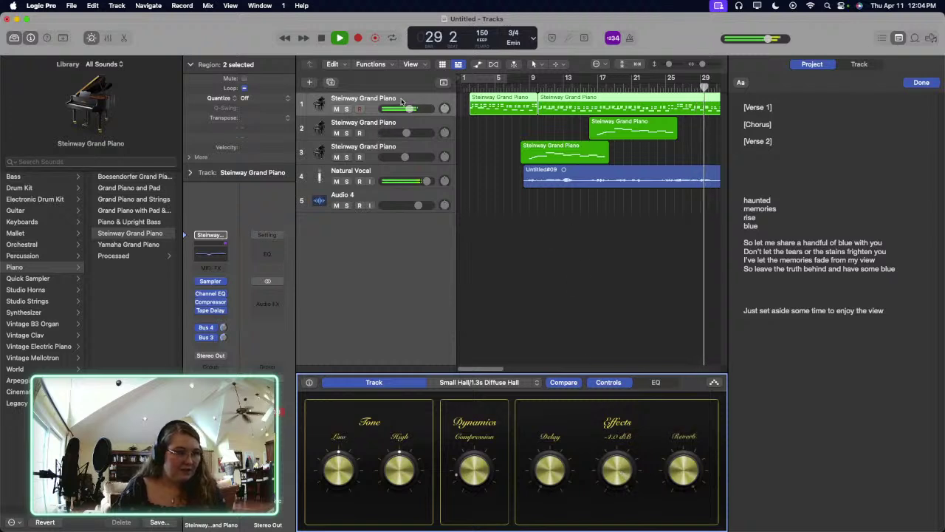
{"action": "left_click_drag", "start_coordinate": [409, 109], "coordinate": [402, 109]}
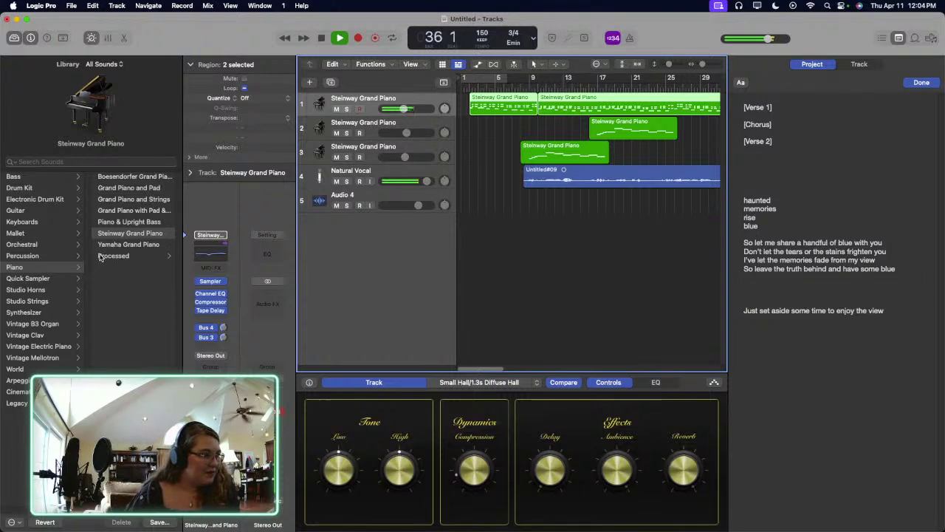
Step: Duplicate the first Steinway Grand Piano track together with its regions, and briefly mute and unmute the original
{"action": "right_click", "coordinate": [360, 101]}
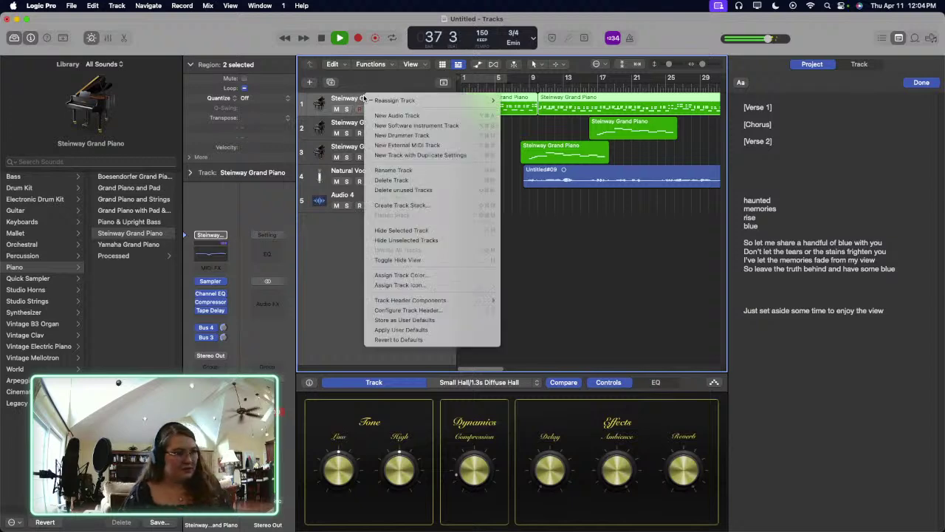
{"action": "key", "text": "Escape"}
{"action": "right_click", "coordinate": [373, 104]}
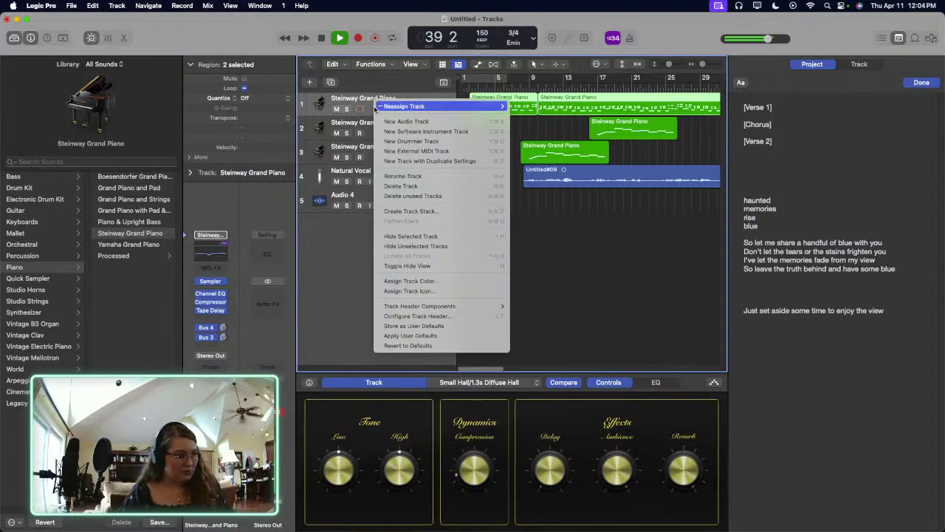
{"action": "key", "text": "Escape"}
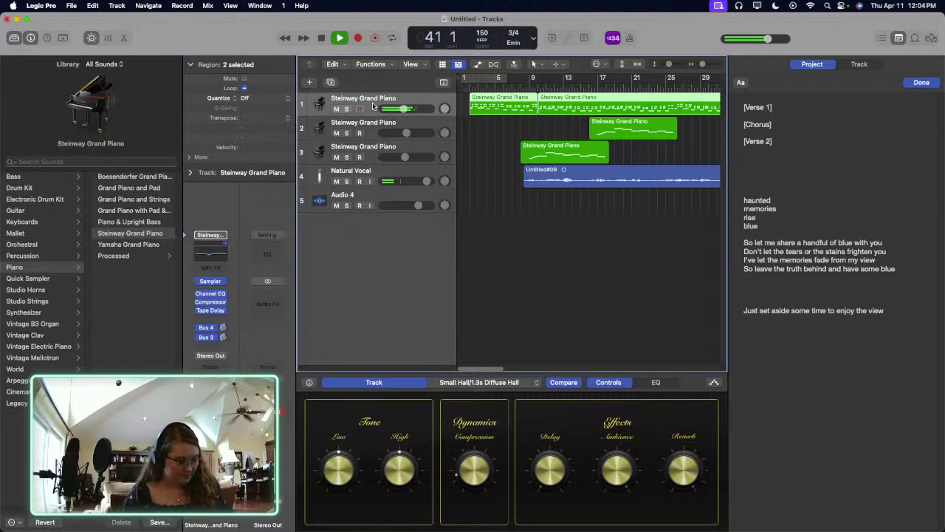
{"action": "key", "text": "super+d"}
{"action": "left_click", "coordinate": [337, 109]}
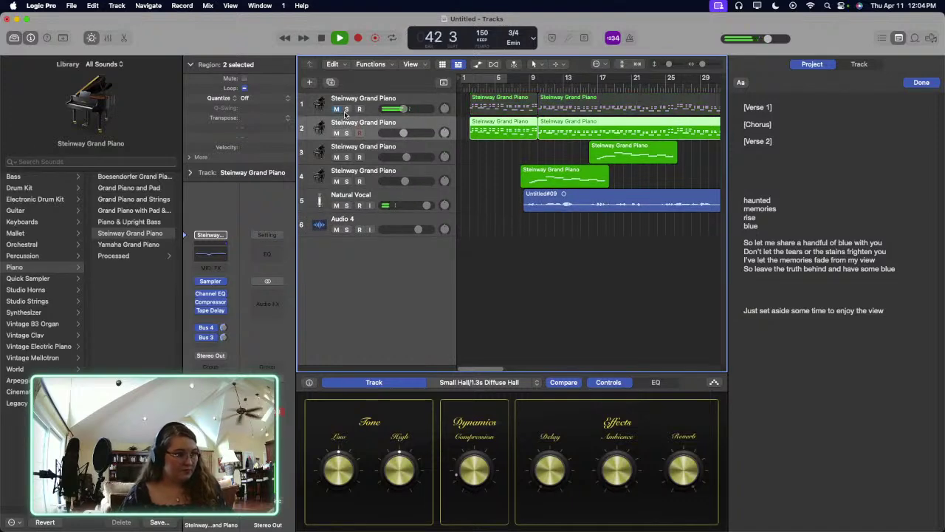
{"action": "left_click", "coordinate": [338, 110]}
Step: Set the original first piano track's Reverb to about -15.7 dB and mute that track
{"action": "left_click", "coordinate": [352, 101]}
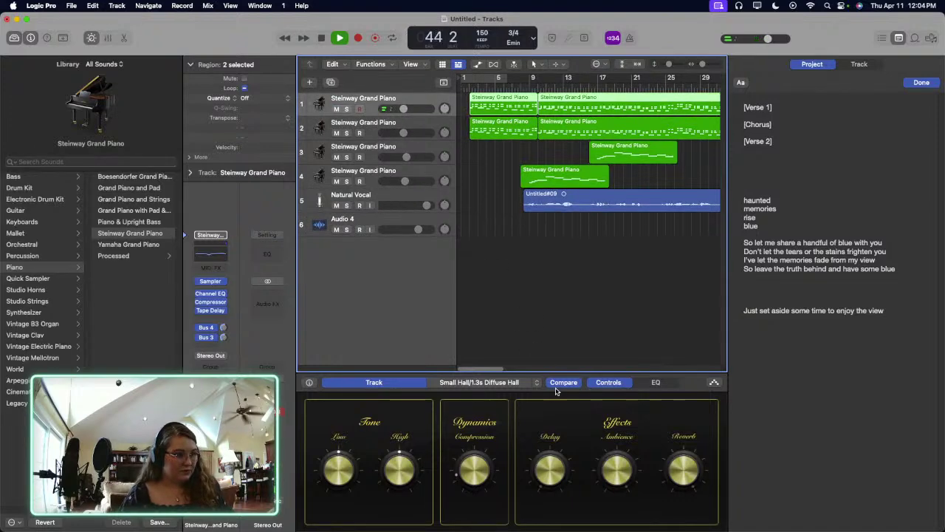
{"action": "left_click_drag", "start_coordinate": [611, 463], "coordinate": [611, 509]}
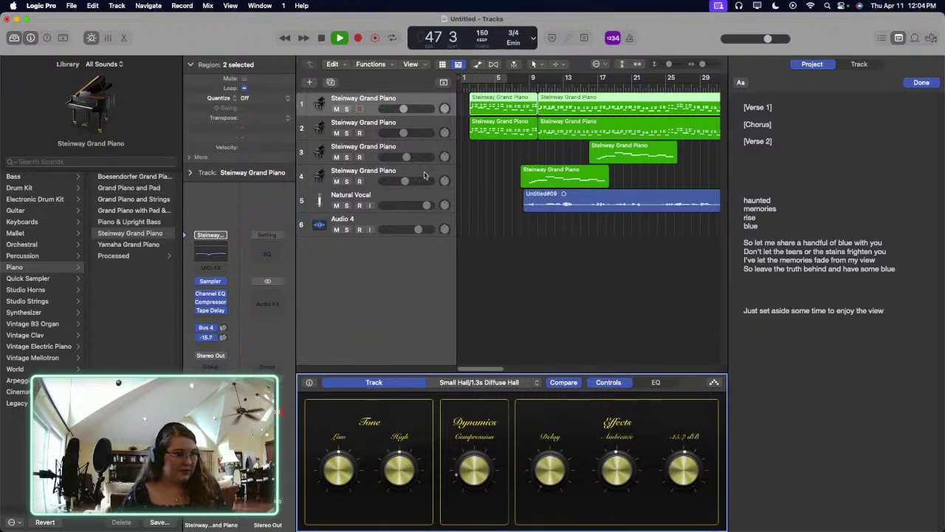
{"action": "left_click", "coordinate": [336, 109]}
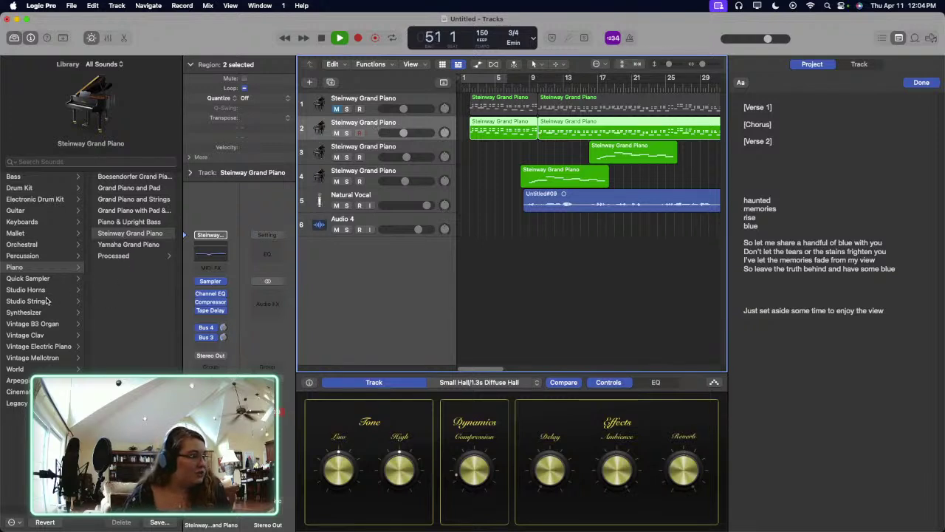
Step: Try the Clouds of Mercury and Dark Lo-Fi Piano keyboard sounds on the duplicated piano track, looping playback from bar 2 to bar 10
{"action": "left_click", "coordinate": [34, 221]}
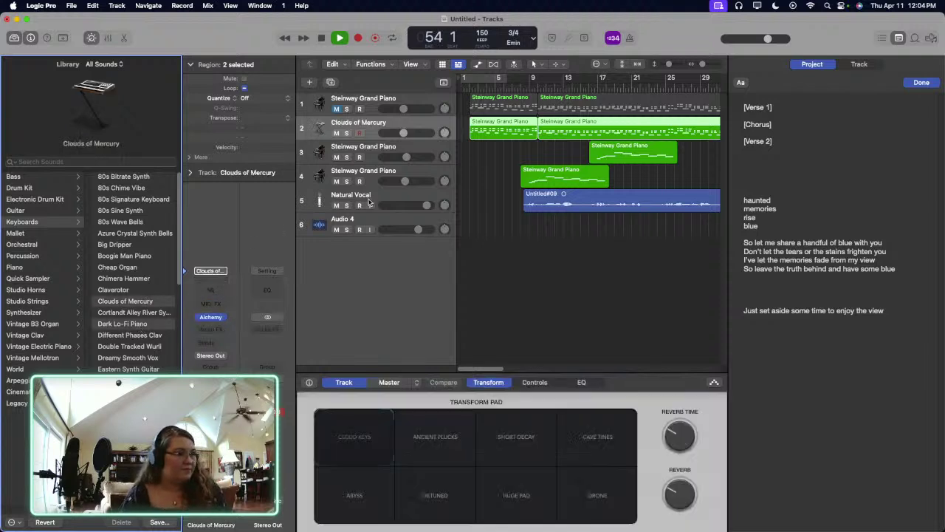
{"action": "key", "text": "space"}
{"action": "double_click", "coordinate": [491, 87]}
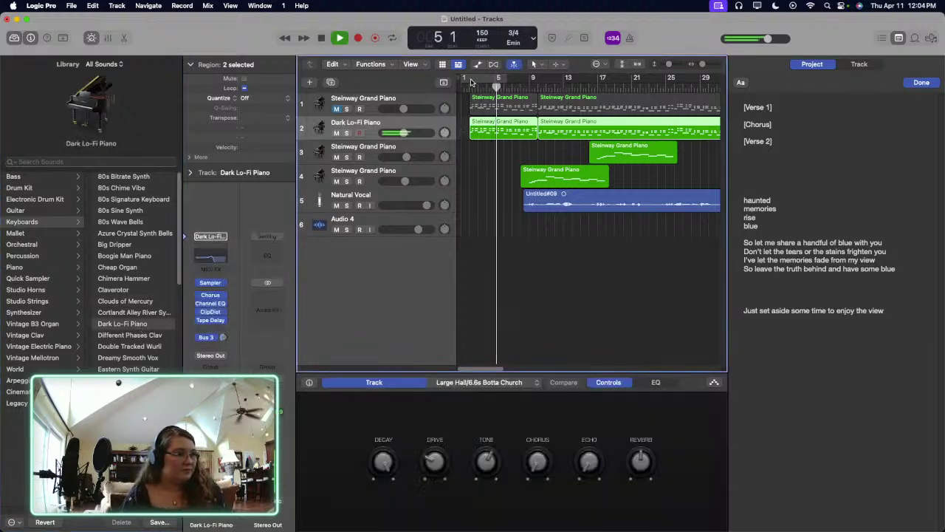
{"action": "left_click_drag", "start_coordinate": [471, 81], "coordinate": [539, 82]}
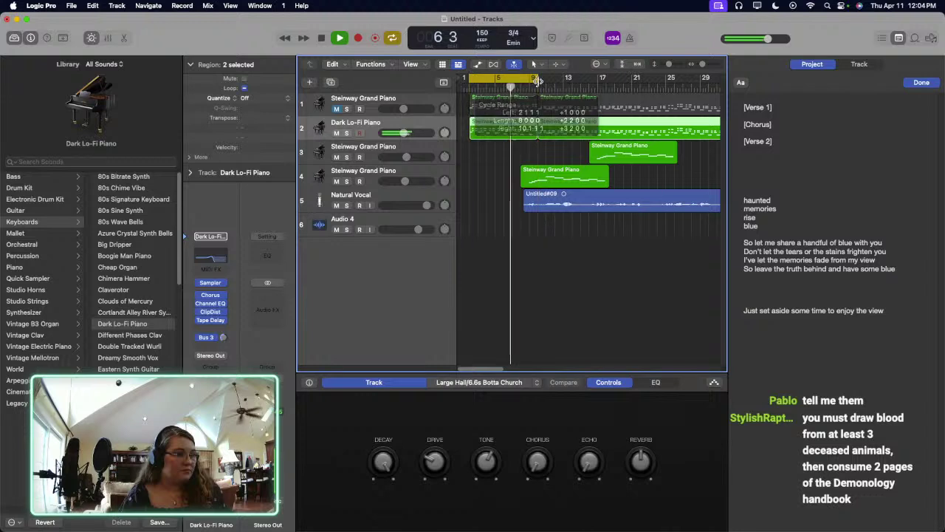
Step: Audition Different Phases Clav on the duplicated track, replace it with Fuzzy Soul Organ, and mute the Natural Vocal track
{"action": "left_click", "coordinate": [125, 335]}
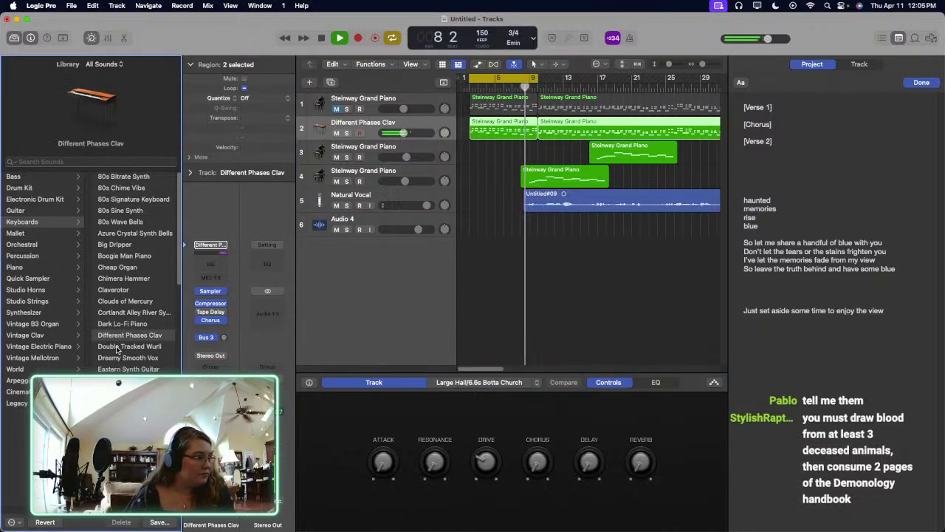
{"action": "left_click", "coordinate": [124, 413]}
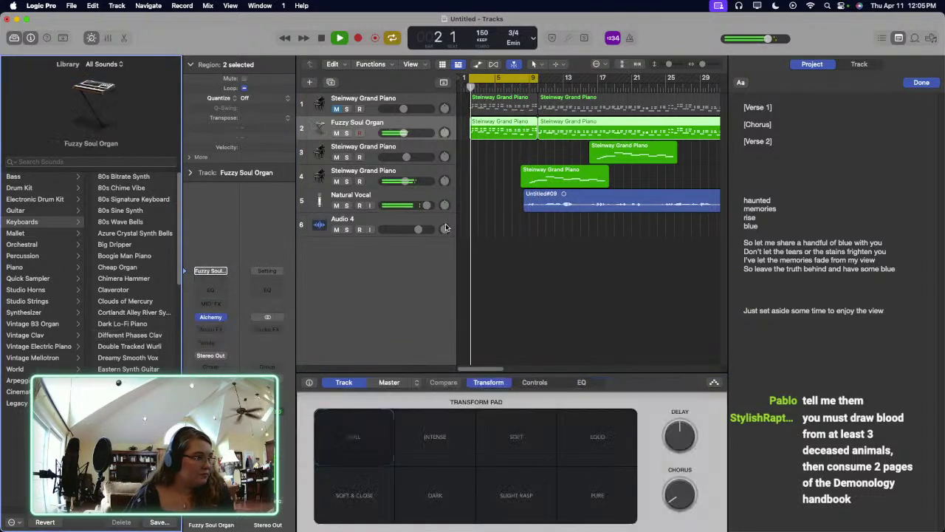
{"action": "left_click", "coordinate": [301, 312]}
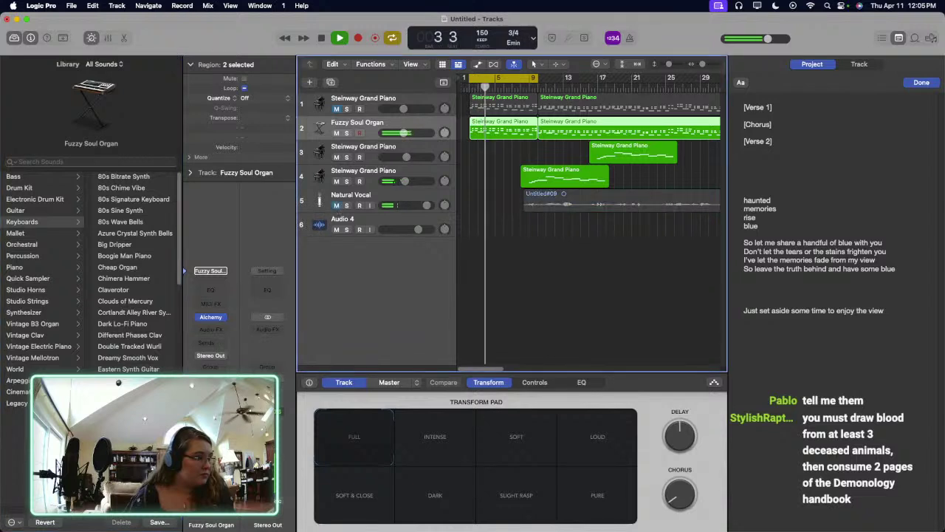
Step: Switch the duplicated piano track to Gamer's Organ and mute the Steinway Grand Piano on track 4
{"action": "key", "text": "Down"}
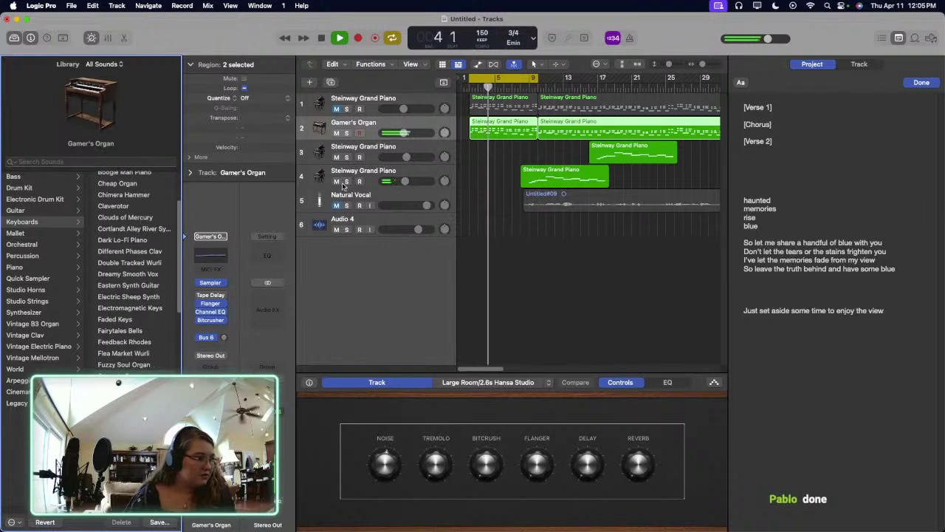
{"action": "left_click", "coordinate": [371, 187]}
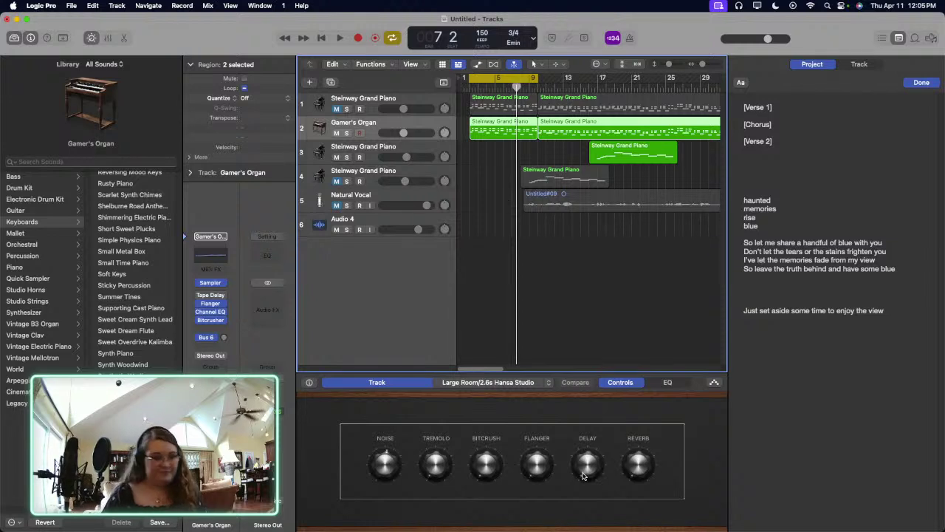
Step: Add "gamer's organ" to the project notes below the lyrics as a candidate sound
{"action": "left_click", "coordinate": [843, 363]}
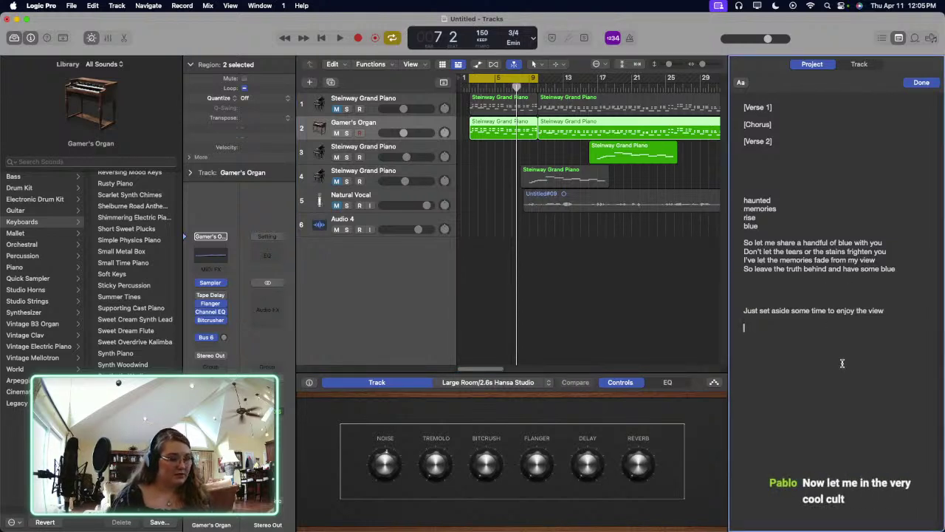
{"action": "type", "text": "gamer's organ"}
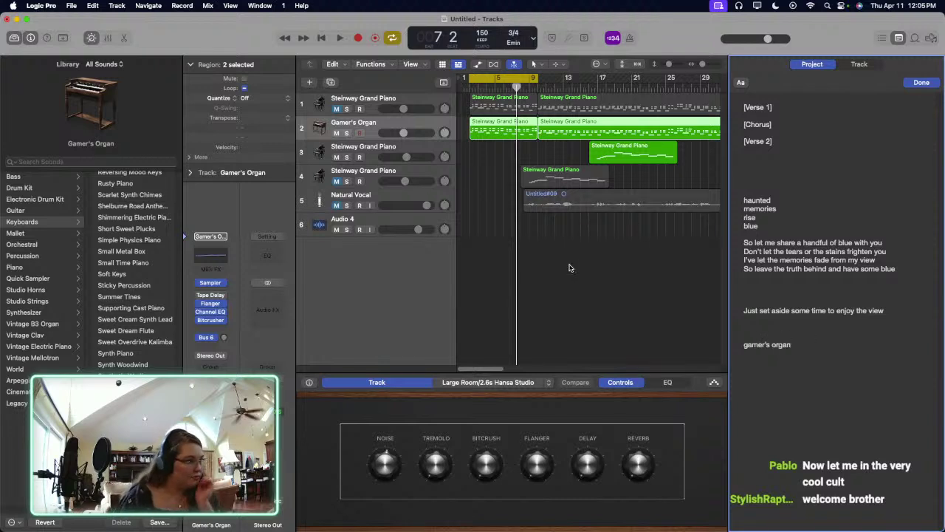
Step: Audition keyboard sounds on track 2 during looped playback, from Wooden Keys and Way To Live Wobble back through Toy Celesta to Time Warp Synth
{"action": "left_click", "coordinate": [122, 387]}
{"action": "key", "text": "space"}
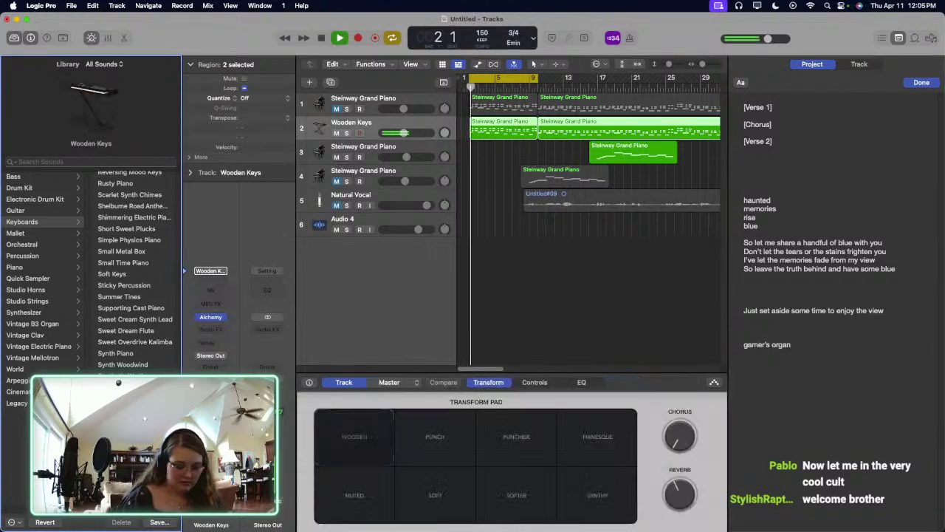
{"action": "key", "text": "Up"}
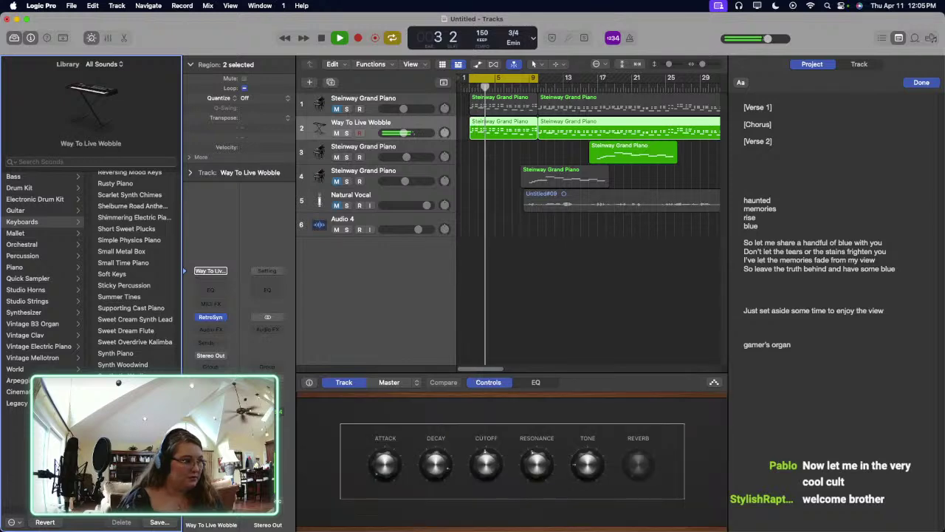
{"action": "key", "text": "Up"}
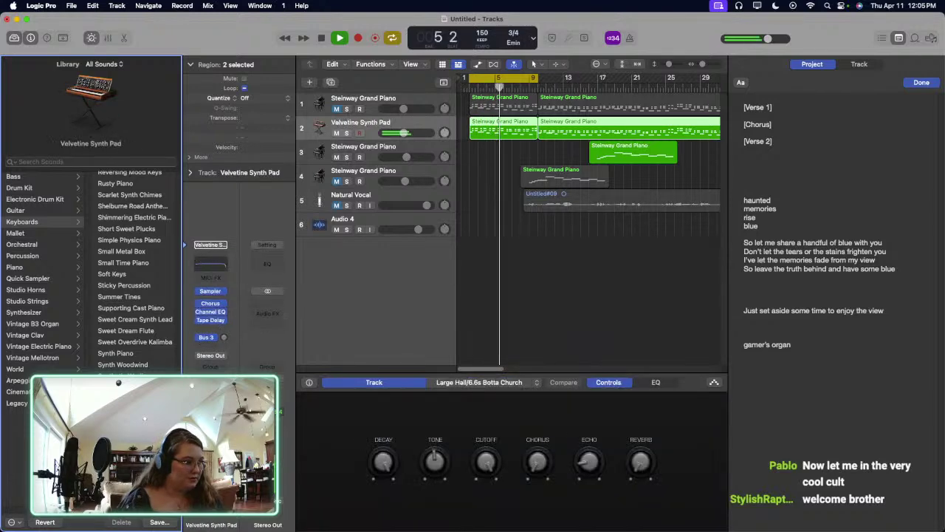
{"action": "key", "text": "Up"}
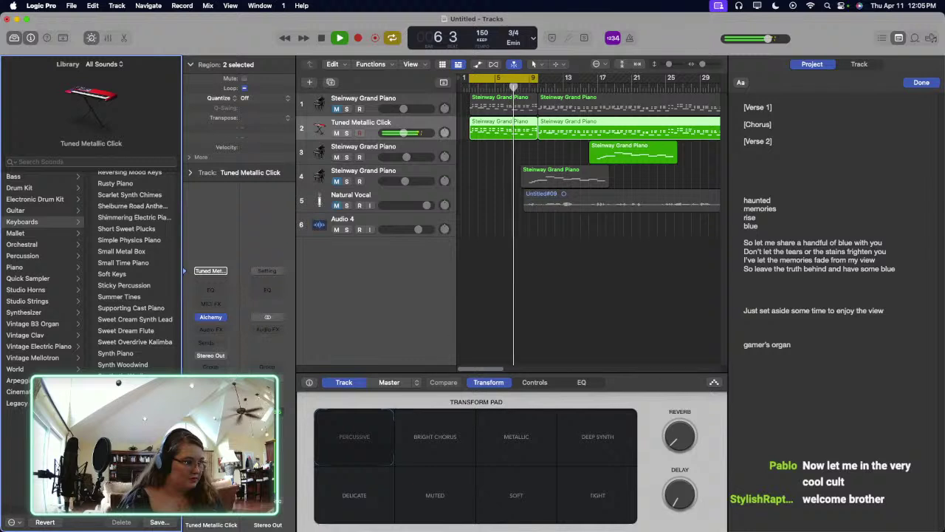
{"action": "key", "text": "Up"}
{"action": "key", "text": "Up"}
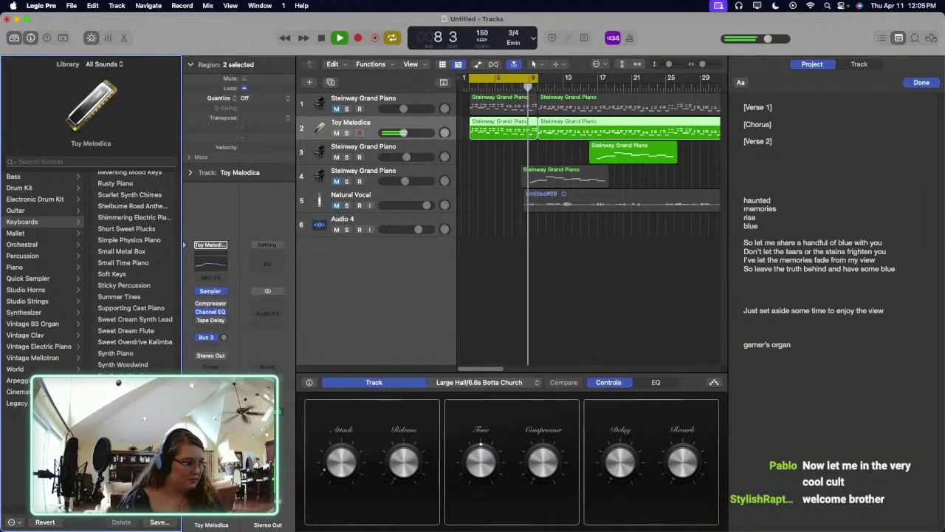
{"action": "key", "text": "Up"}
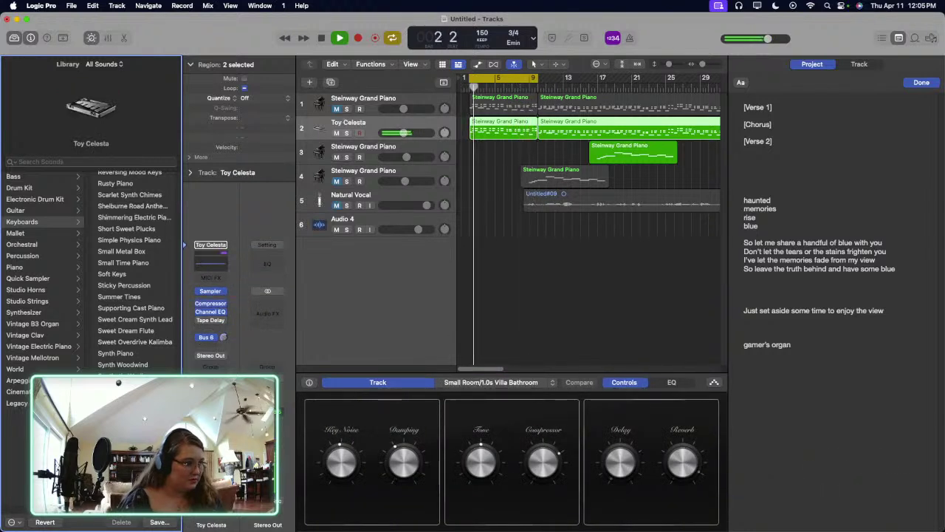
{"action": "key", "text": "Up"}
{"action": "left_click", "coordinate": [141, 330]}
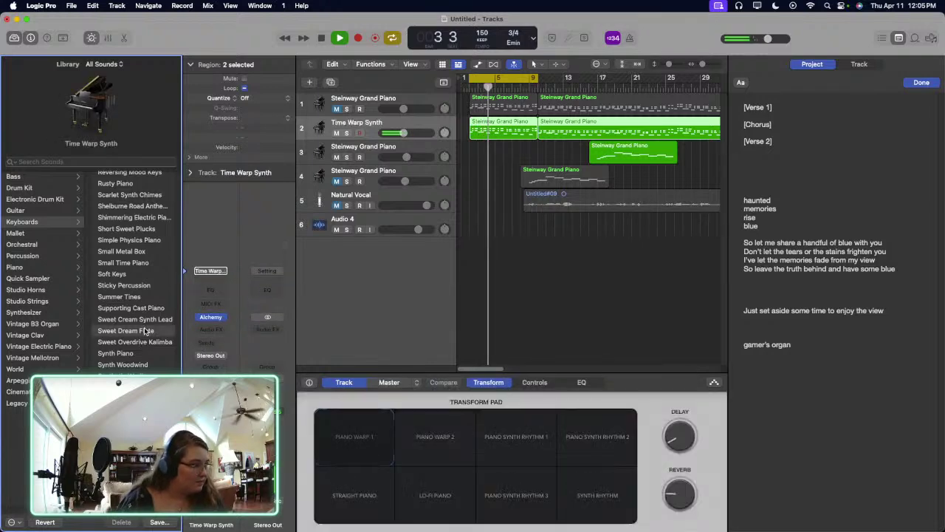
Step: Load Soft Keys on track 2 and add "soft keys" to the list in the project notes
{"action": "left_click", "coordinate": [137, 274]}
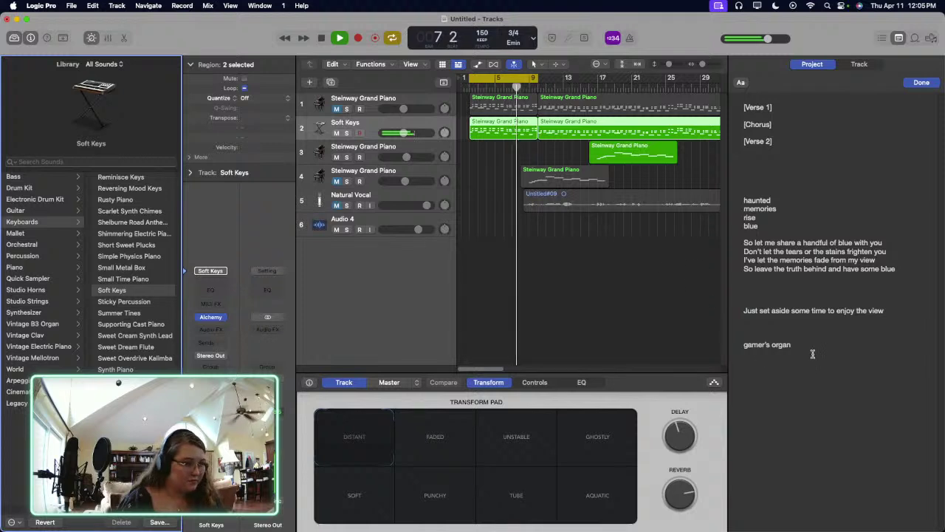
{"action": "left_click", "coordinate": [746, 353]}
{"action": "type", "text": "soft keye"}
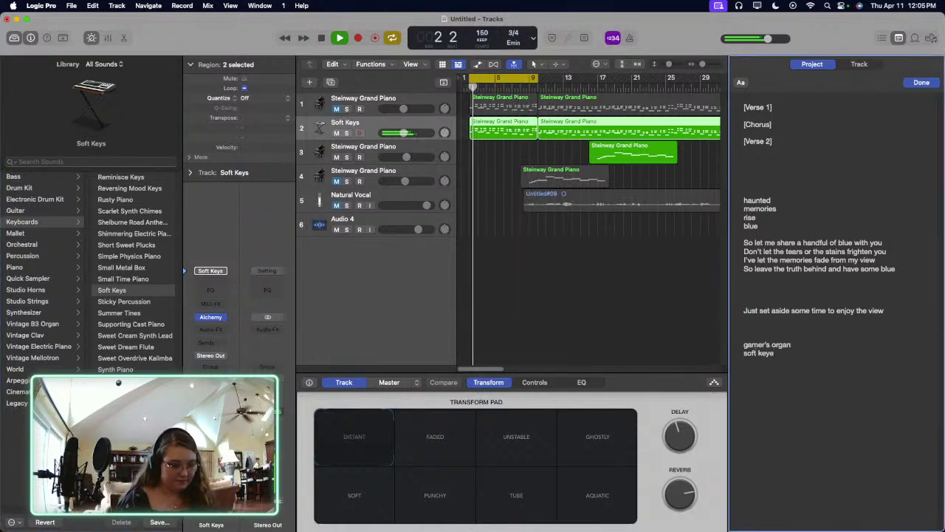
{"action": "key", "text": "BackSpace"}
{"action": "type", "text": "s"}
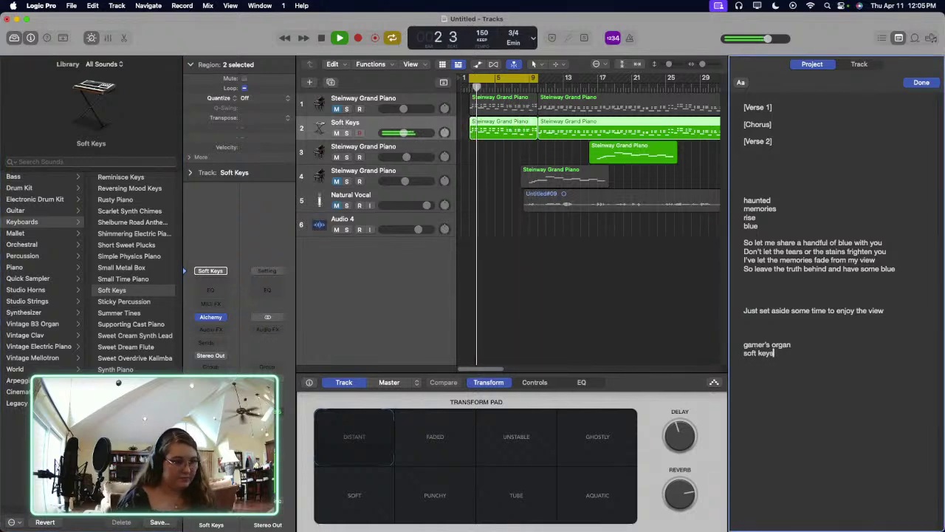
Step: Audition Small Time Piano, Small Metal Box, Rusty Piano, Pure Digital Piano and Plastic Keys on track 2
{"action": "left_click", "coordinate": [133, 278]}
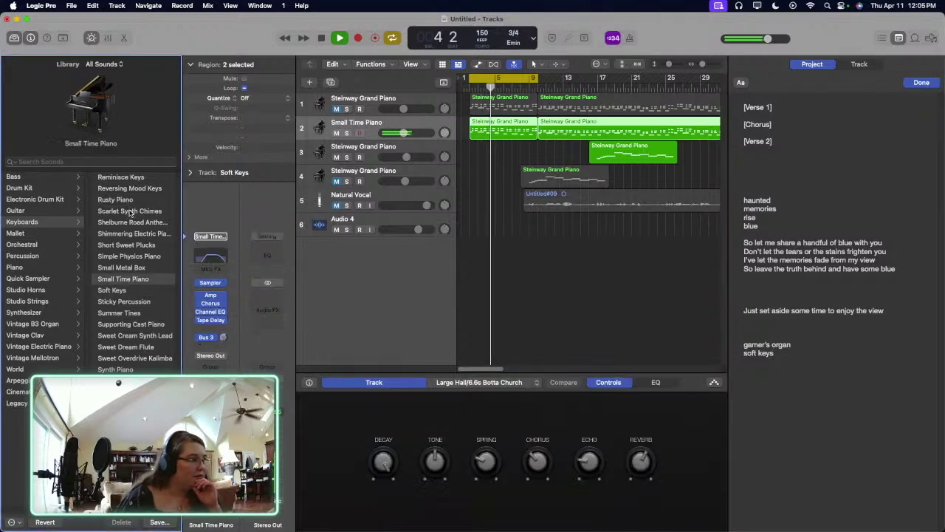
{"action": "left_click", "coordinate": [130, 268]}
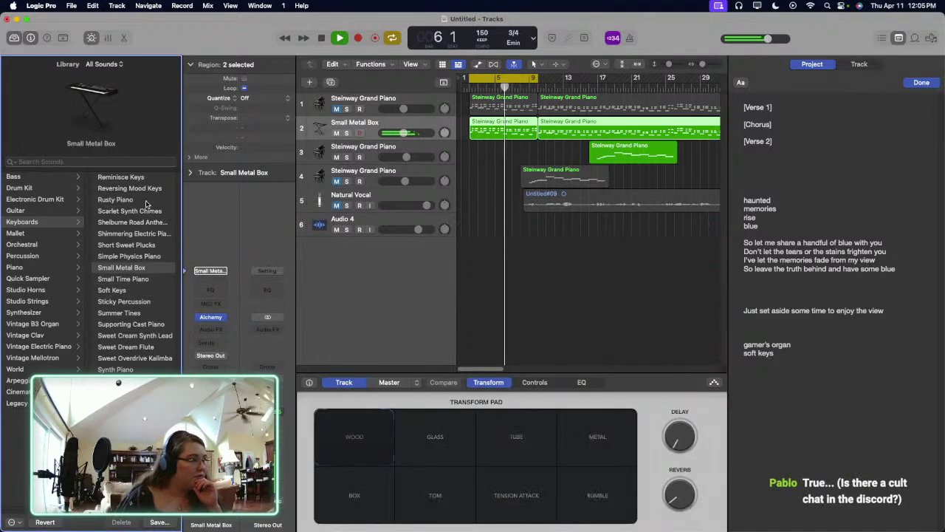
{"action": "left_click", "coordinate": [146, 201]}
{"action": "scroll", "coordinate": [131, 244], "scroll_direction": "up", "scroll_amount": 3}
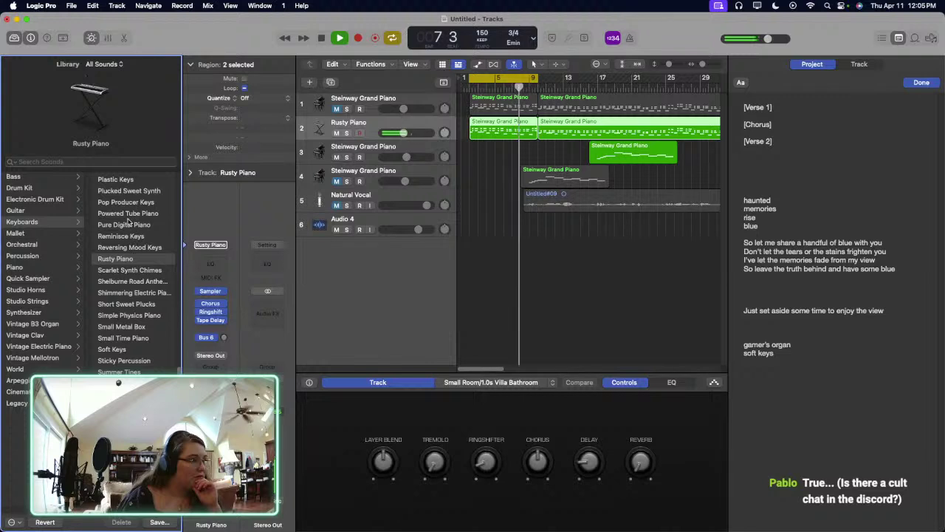
{"action": "left_click", "coordinate": [128, 224]}
{"action": "left_click", "coordinate": [122, 178]}
{"action": "scroll", "coordinate": [128, 244], "scroll_direction": "up", "scroll_amount": 4}
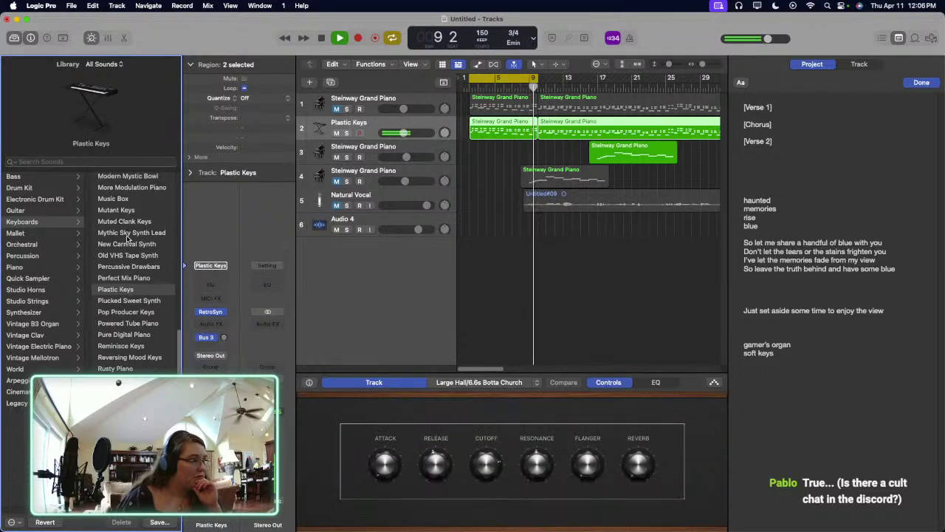
Step: Try Mutant Keys, New Carnival Synth and Old VHS Tape Synth on track 2 while the loop plays
{"action": "left_click", "coordinate": [131, 210]}
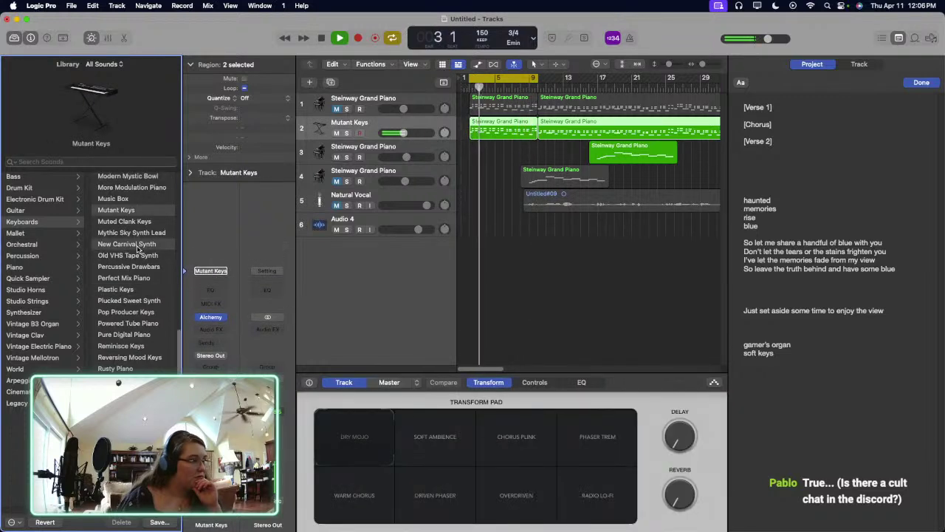
{"action": "left_click", "coordinate": [137, 245]}
{"action": "left_click", "coordinate": [136, 256]}
{"action": "scroll", "coordinate": [135, 236], "scroll_direction": "up", "scroll_amount": 1}
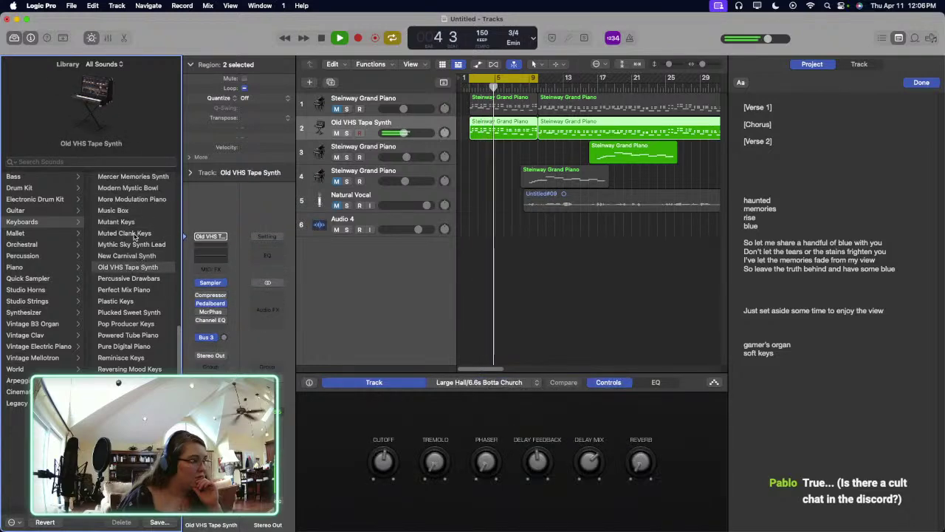
Step: Load Music Box on track 2, compare it with Mutant Keys, and add "music box" to the project notes
{"action": "left_click", "coordinate": [136, 211]}
{"action": "scroll", "coordinate": [134, 214], "scroll_direction": "up", "scroll_amount": 2}
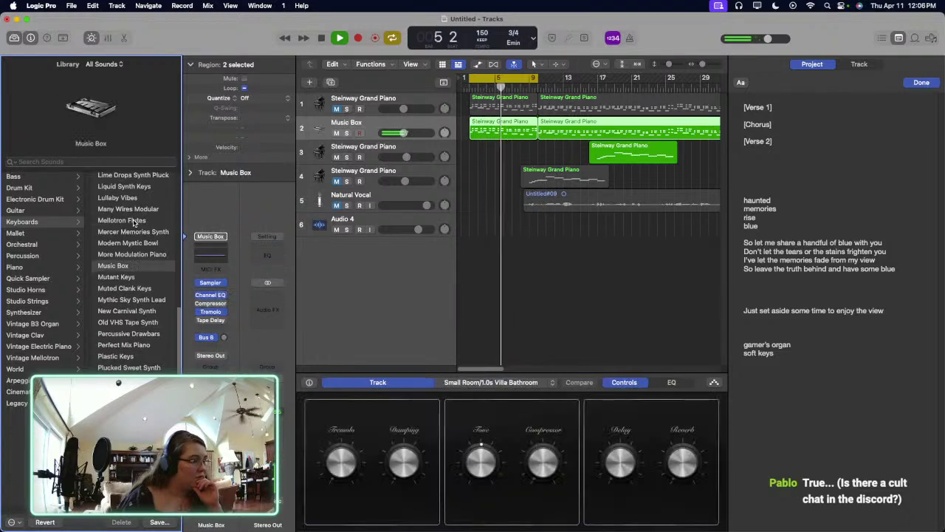
{"action": "left_click", "coordinate": [124, 277]}
{"action": "key", "text": "Up"}
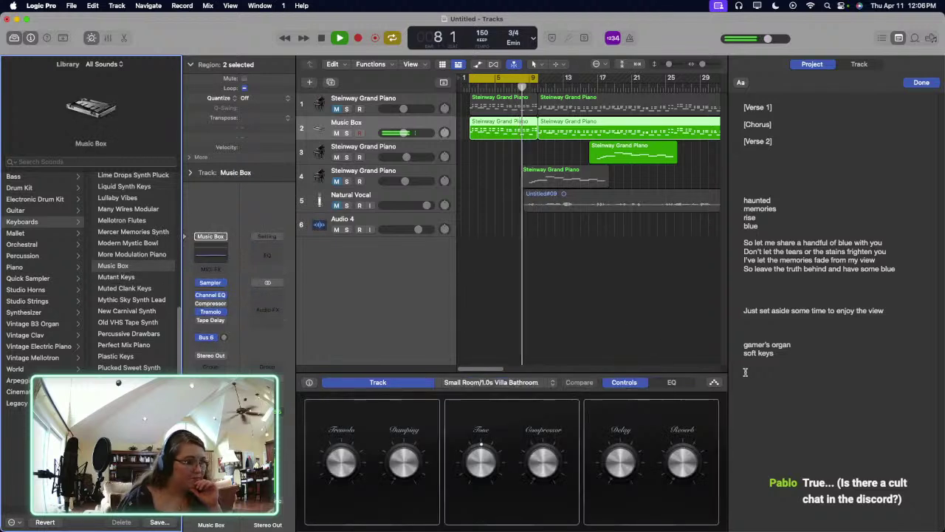
{"action": "left_click", "coordinate": [745, 371]}
{"action": "type", "text": "mus"}
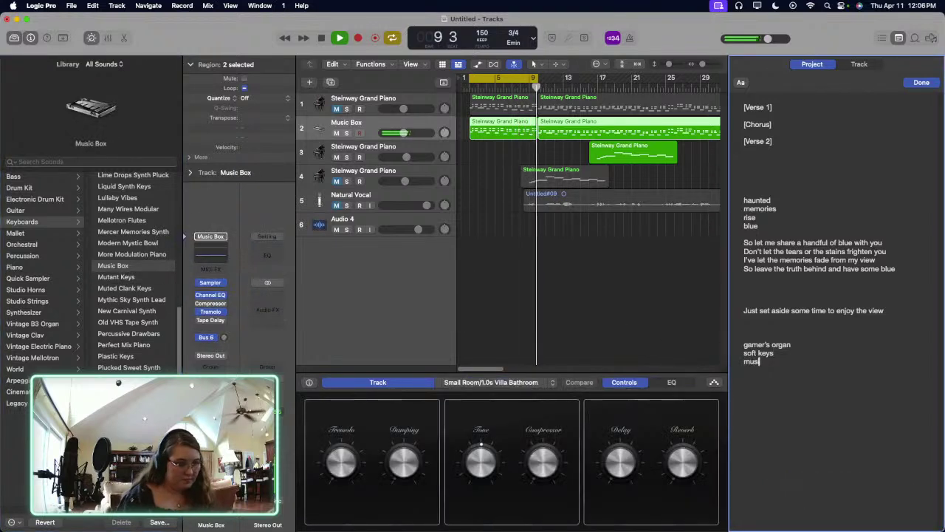
{"action": "type", "text": "ic box"}
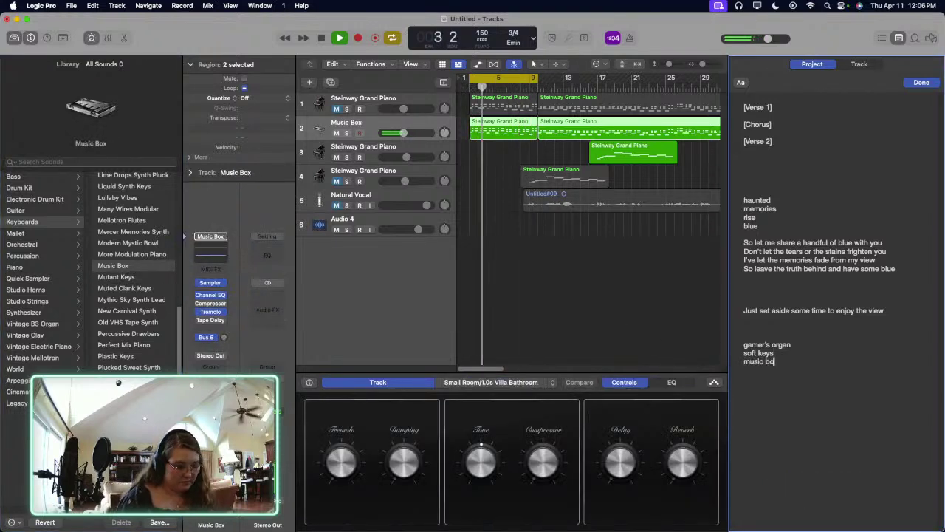
Step: Audition Mellotron Flutes, Lullaby Vibes and Instant Hook Wurli on track 2
{"action": "left_click", "coordinate": [137, 221]}
{"action": "left_click", "coordinate": [138, 198]}
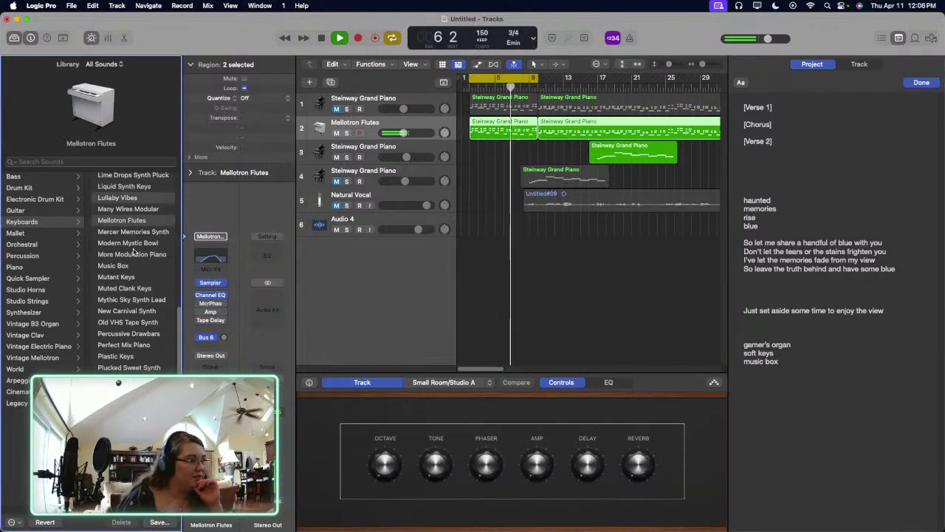
{"action": "scroll", "coordinate": [139, 221], "scroll_direction": "up", "scroll_amount": 3}
{"action": "left_click", "coordinate": [139, 252]}
{"action": "scroll", "coordinate": [151, 288], "scroll_direction": "up", "scroll_amount": 2}
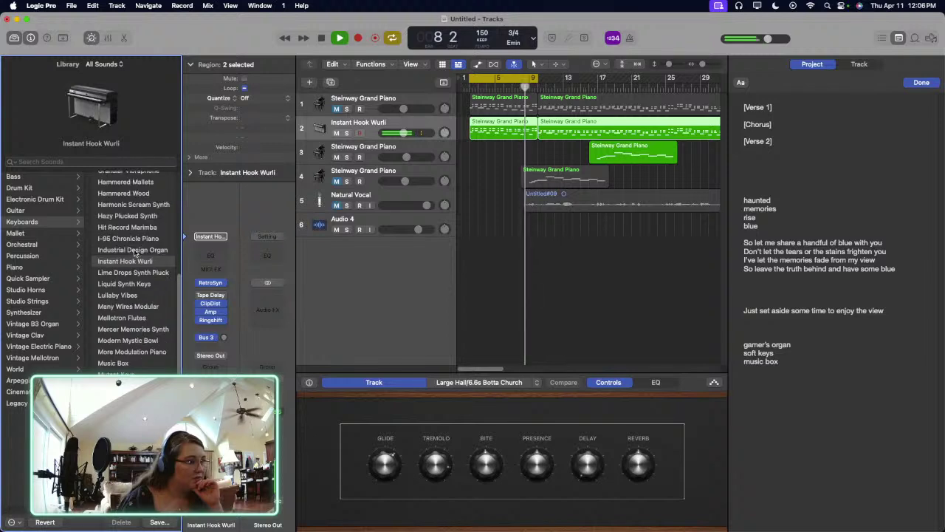
Step: Load I-95 Chronicle Piano on track 2 and add "1-95 chronicle piano" to the project notes
{"action": "left_click", "coordinate": [133, 269]}
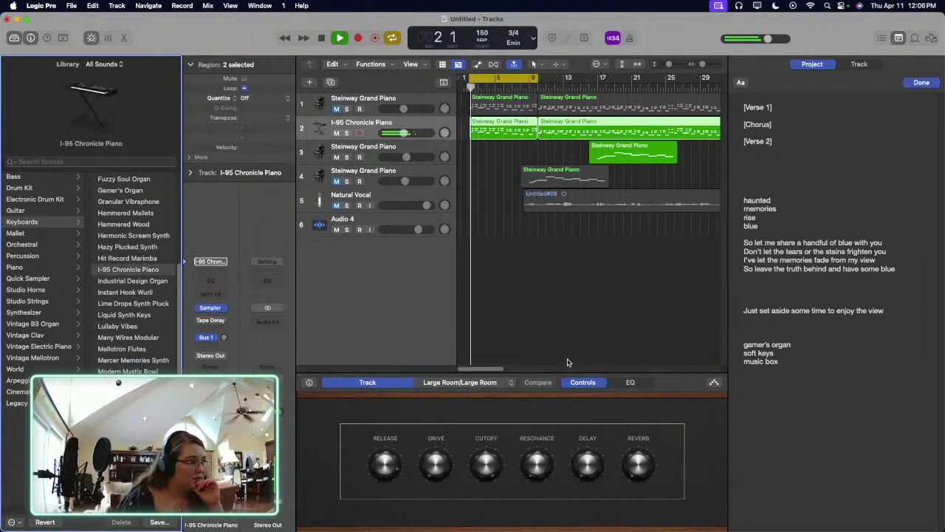
{"action": "left_click", "coordinate": [839, 388]}
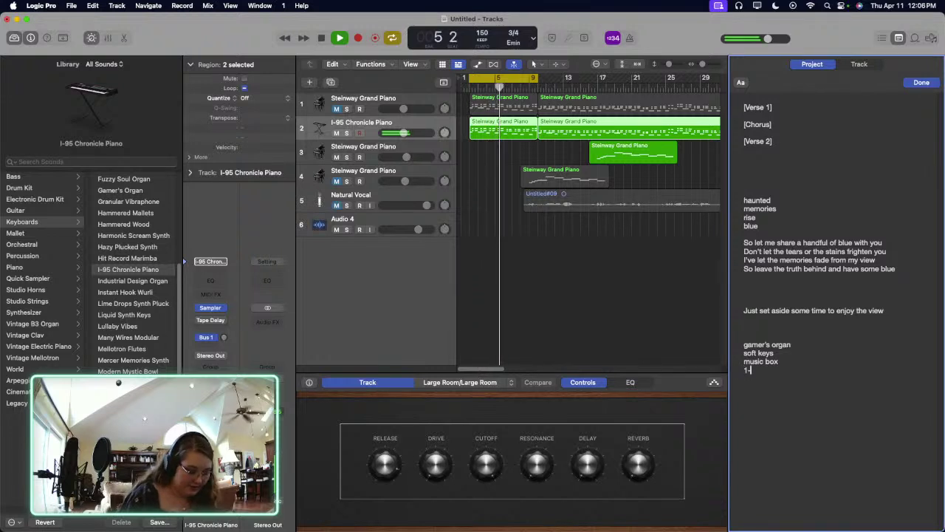
{"action": "type", "text": "1-95 chr"}
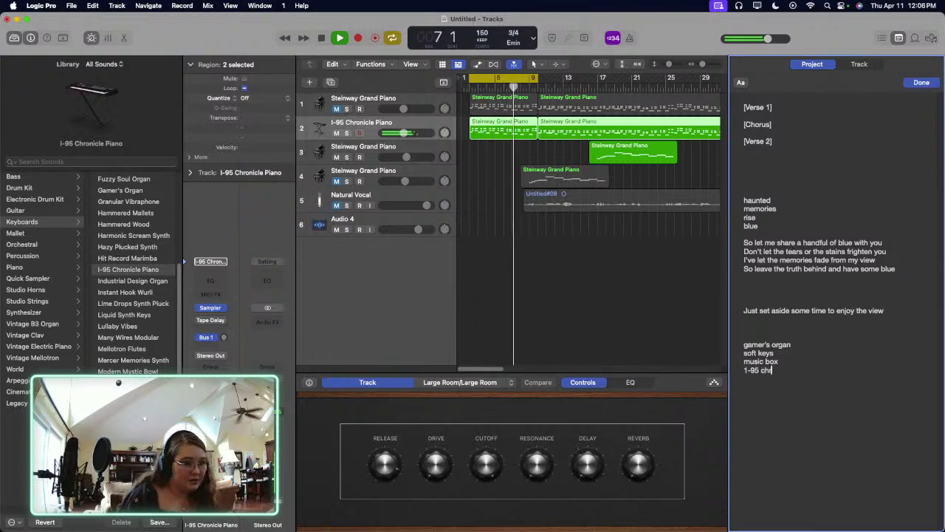
{"action": "key", "text": "BackSpace"}
{"action": "key", "text": "BackSpace"}
{"action": "type", "text": "n"}
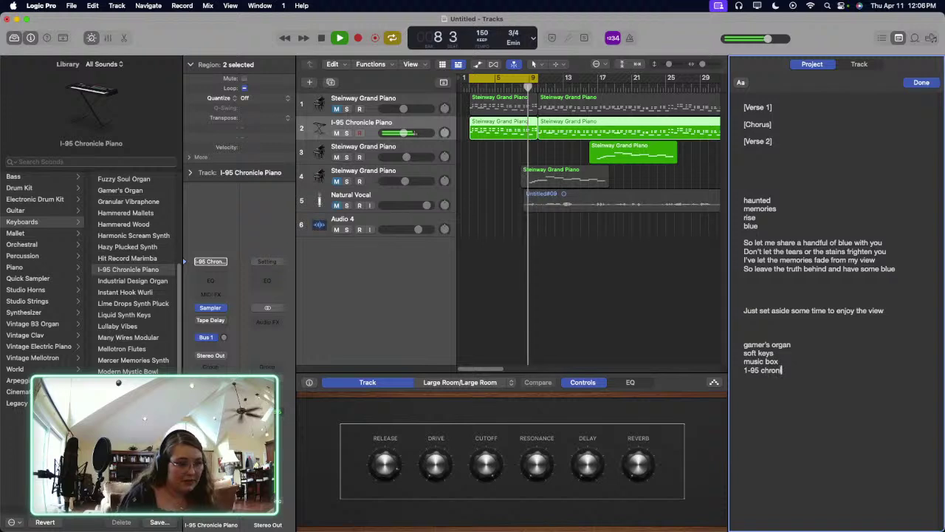
{"action": "type", "text": "icle pu"}
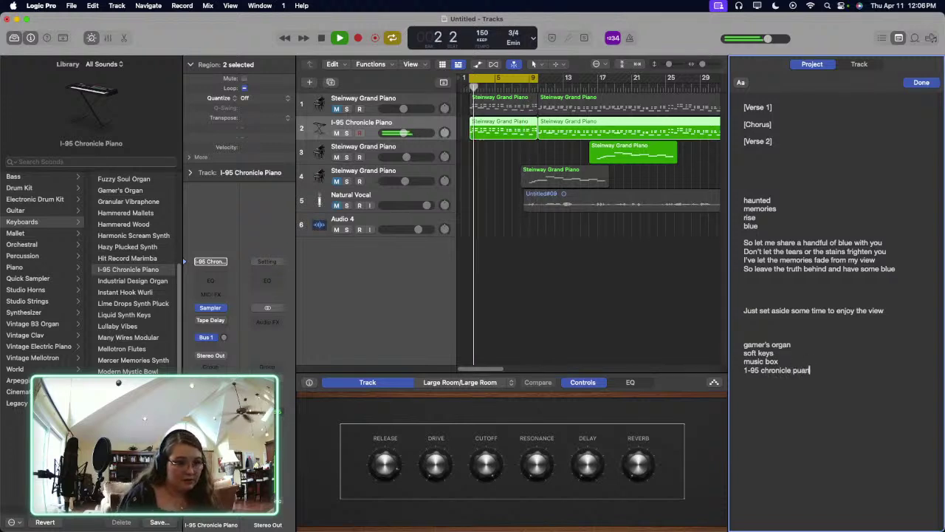
{"action": "key", "text": "BackSpace"}
{"action": "type", "text": "la"}
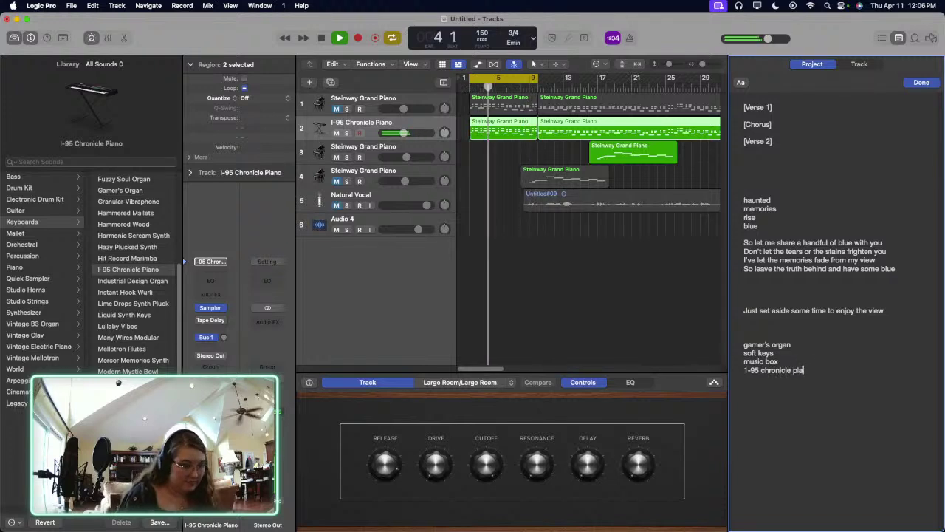
Step: Audition Hammered Mallets, Gamer's Organ and Faded Keys on track 2, ending with Fairytales Bells
{"action": "left_click", "coordinate": [142, 216]}
{"action": "left_click", "coordinate": [142, 214]}
{"action": "left_click", "coordinate": [144, 193]}
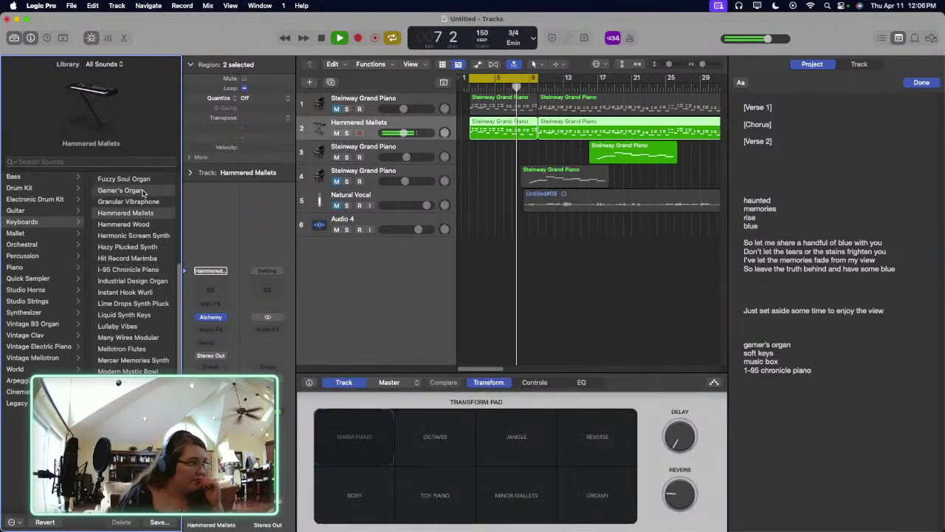
{"action": "scroll", "coordinate": [146, 209], "scroll_direction": "up", "scroll_amount": 3}
{"action": "left_click", "coordinate": [134, 231]}
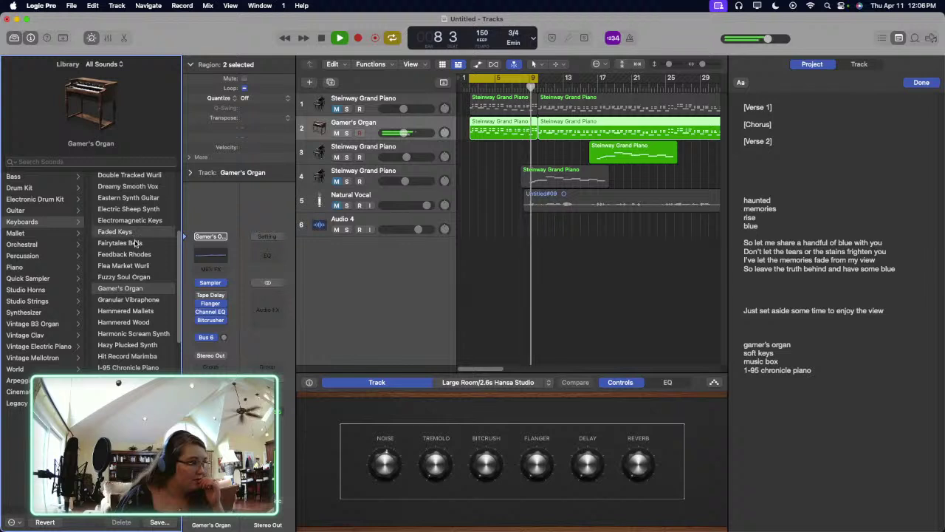
{"action": "left_click", "coordinate": [136, 243]}
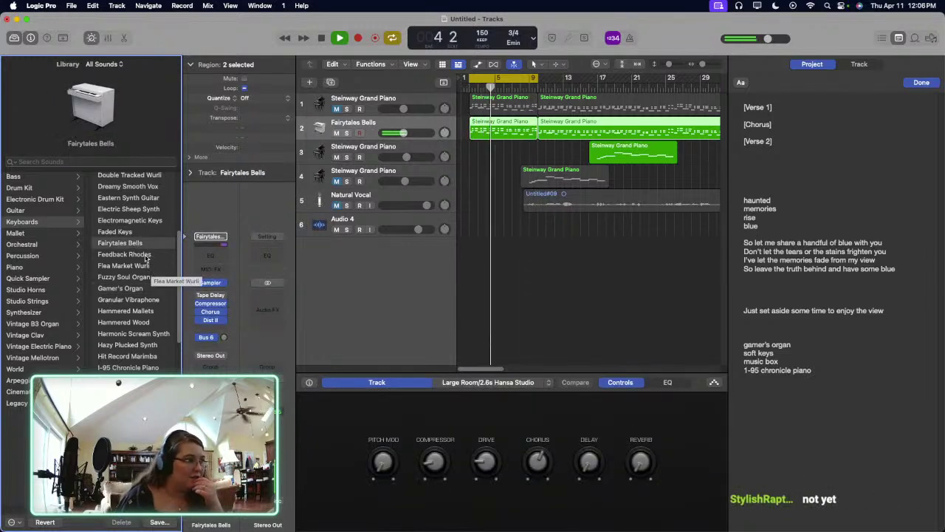
Step: Audition the Claverotor and Cheap Organ keyboard sounds on track 2
{"action": "scroll", "coordinate": [135, 303], "scroll_direction": "up", "scroll_amount": 3}
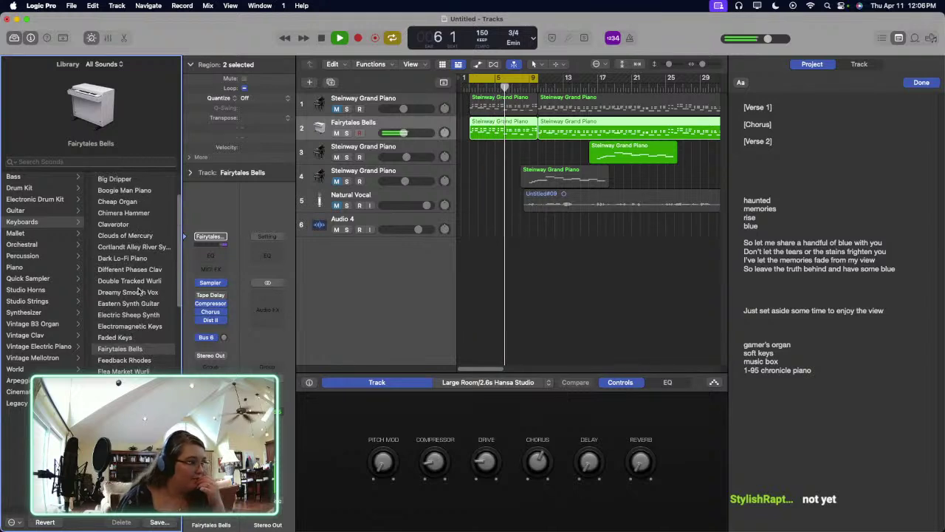
{"action": "left_click", "coordinate": [137, 224]}
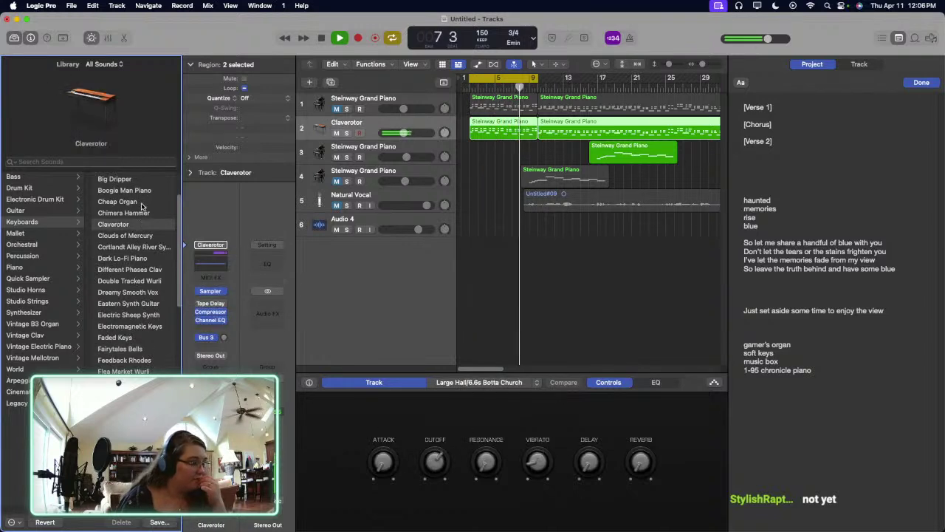
{"action": "left_click", "coordinate": [140, 202]}
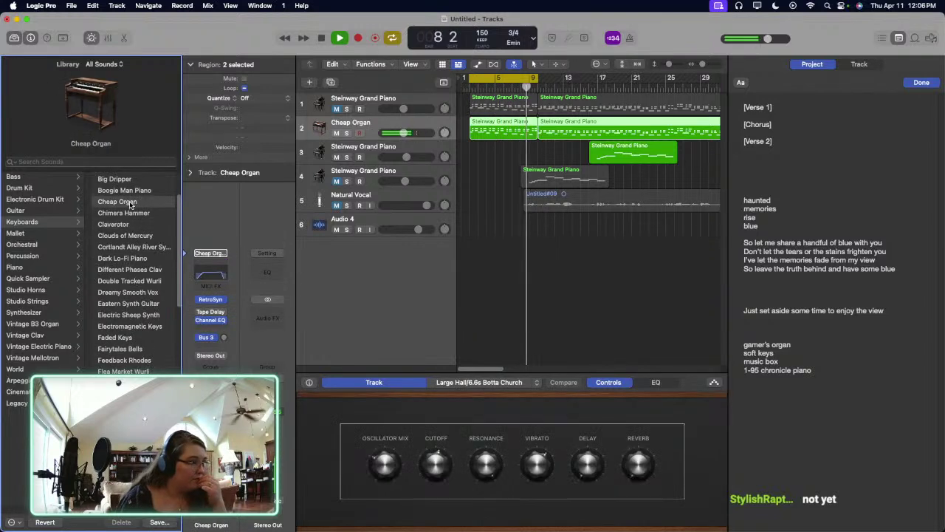
Step: Audition the processed piano sounds Record Collection Grand and Rise Above Piano on track 2, and stop playback
{"action": "left_click", "coordinate": [33, 268]}
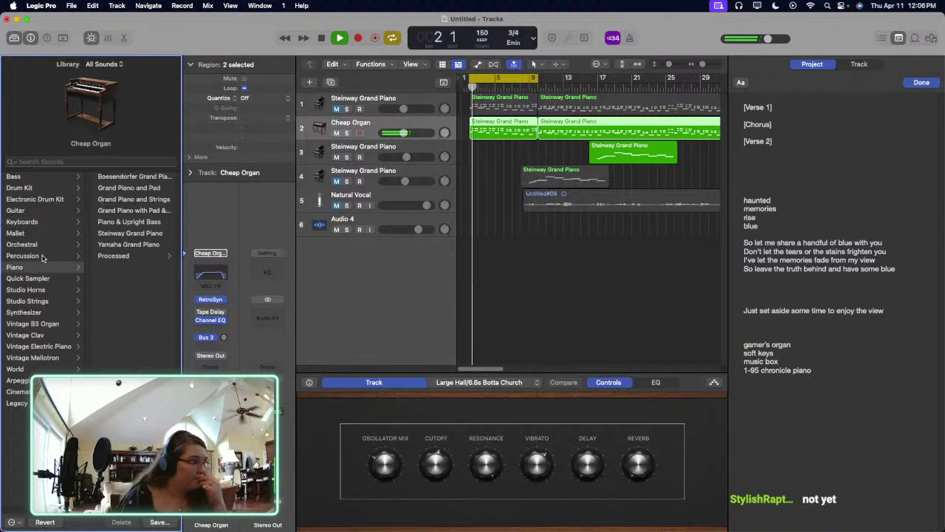
{"action": "left_click", "coordinate": [129, 254]}
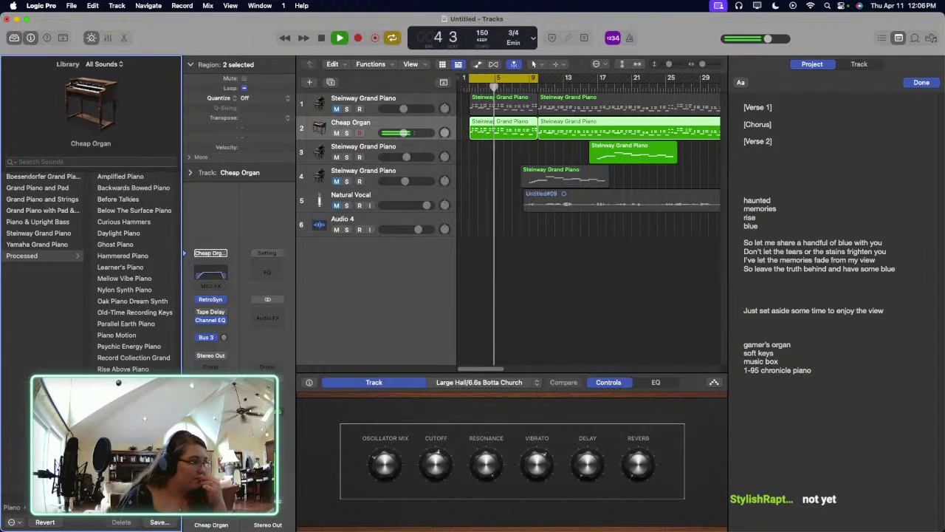
{"action": "left_click", "coordinate": [125, 473]}
{"action": "left_click", "coordinate": [154, 359]}
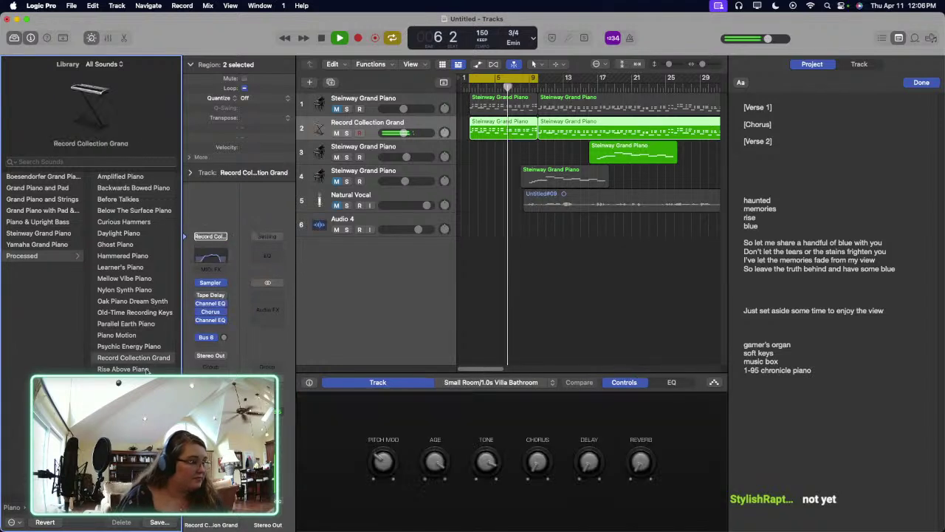
{"action": "left_click", "coordinate": [150, 368]}
{"action": "key", "text": "space"}
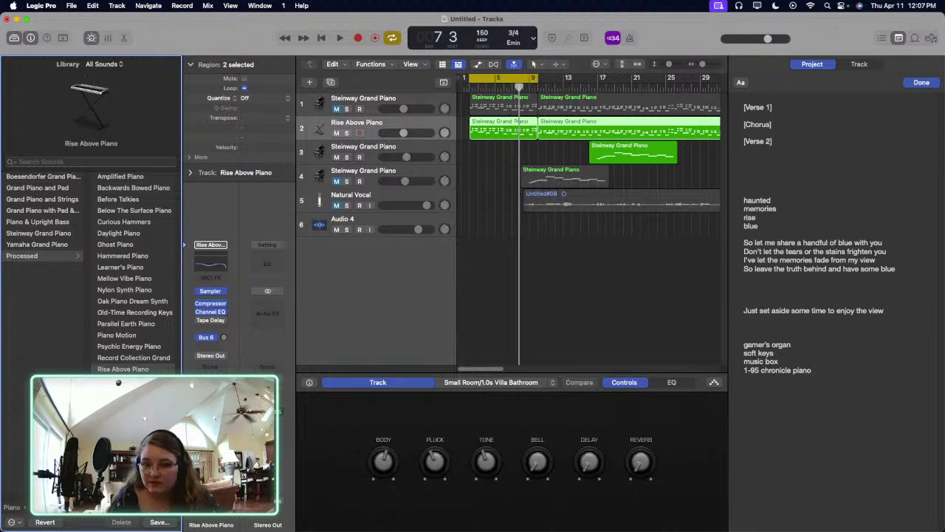
Step: Load Amplified Piano on track 2, play it, and add "amplified piano" to the project notes
{"action": "left_click", "coordinate": [133, 182]}
{"action": "key", "text": "space"}
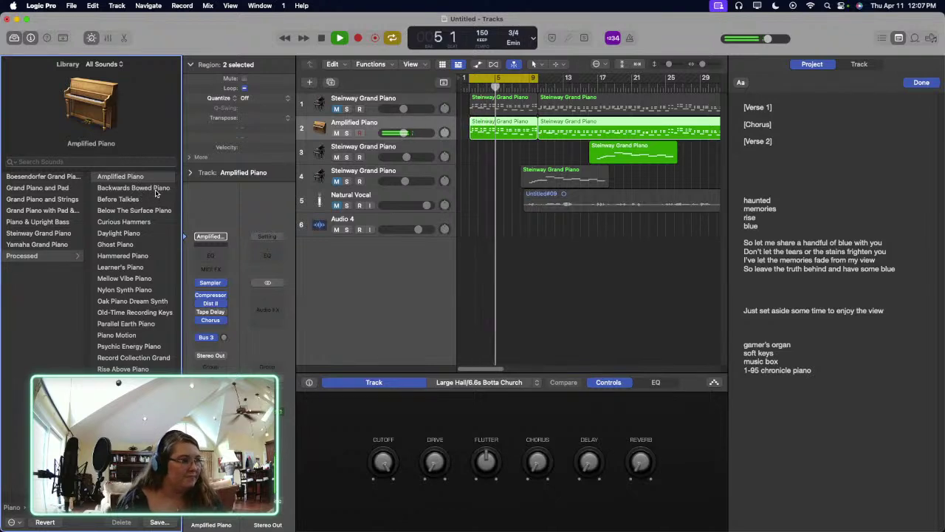
{"action": "left_click", "coordinate": [837, 370]}
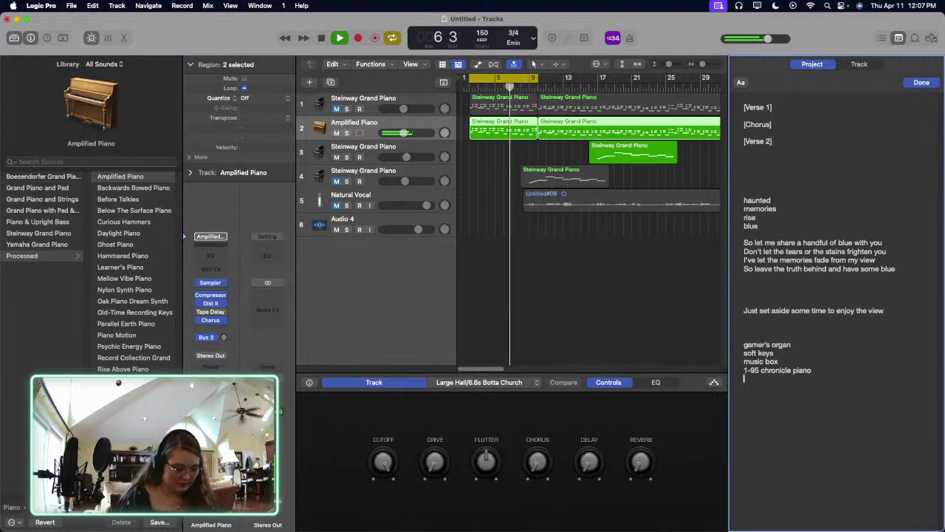
{"action": "type", "text": "amplified"}
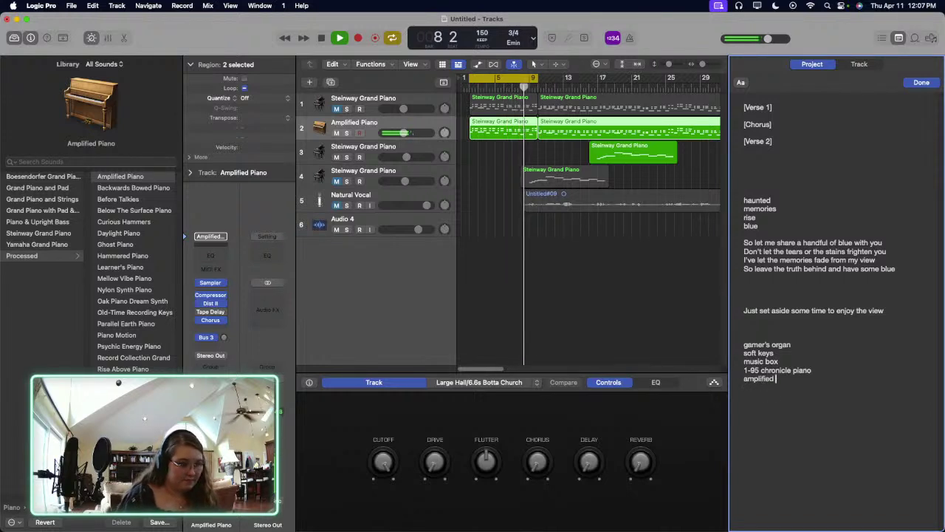
{"action": "type", "text": " piano"}
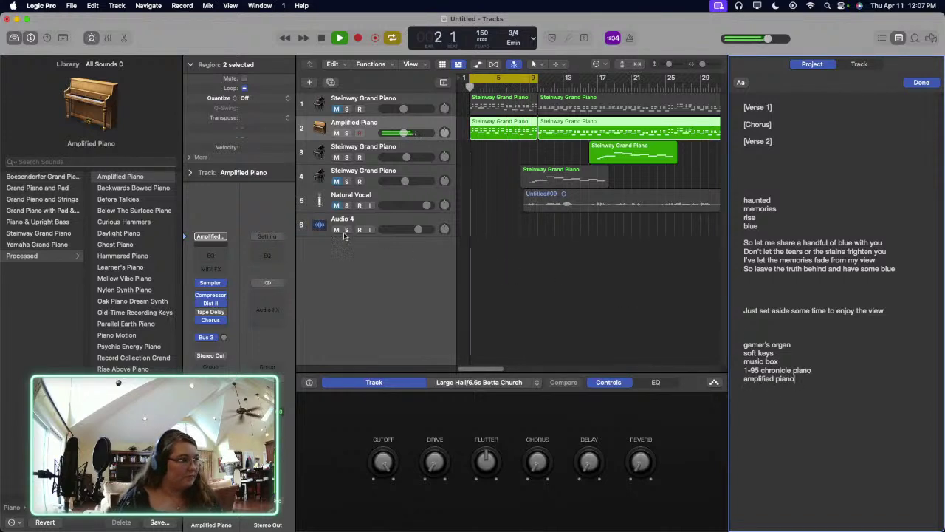
Step: Audition Backwards Bowed Piano, Before Talkies, Daylight Piano and Ghost Piano on track 2
{"action": "left_click", "coordinate": [137, 189]}
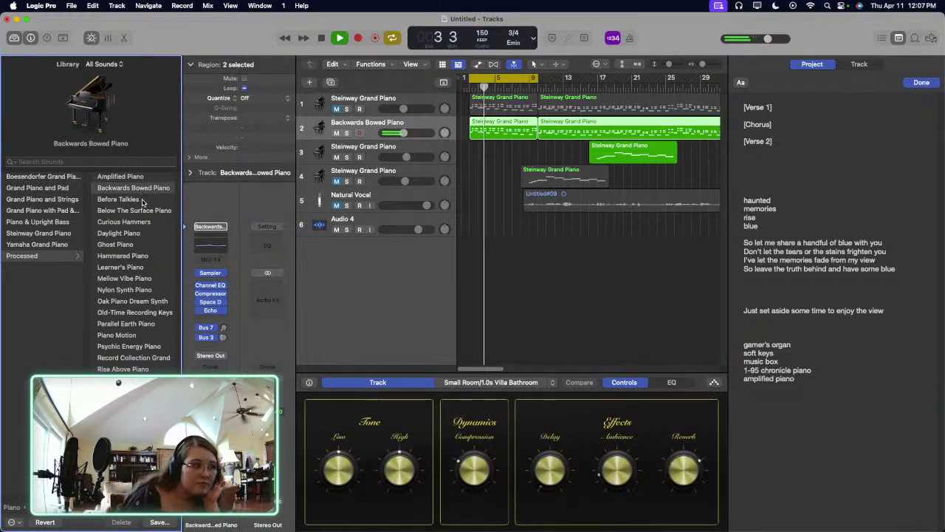
{"action": "left_click", "coordinate": [143, 200]}
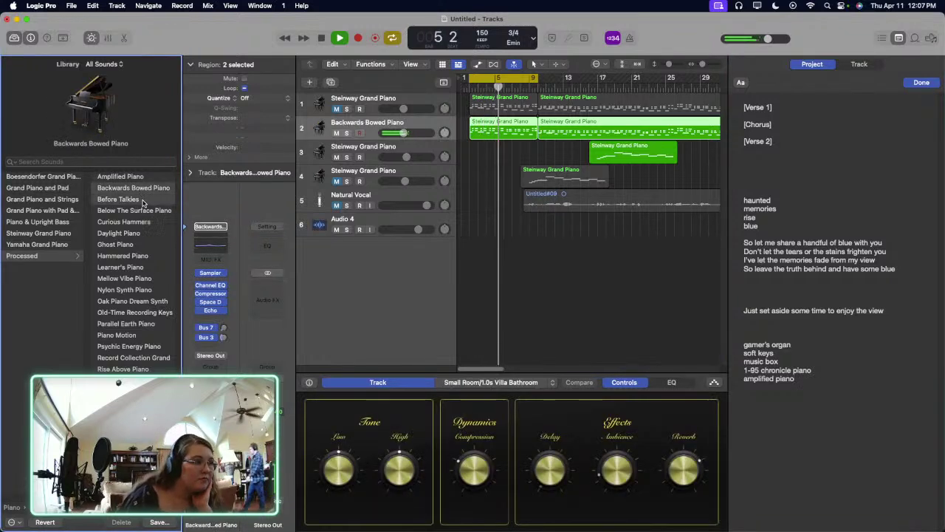
{"action": "left_click", "coordinate": [150, 211]}
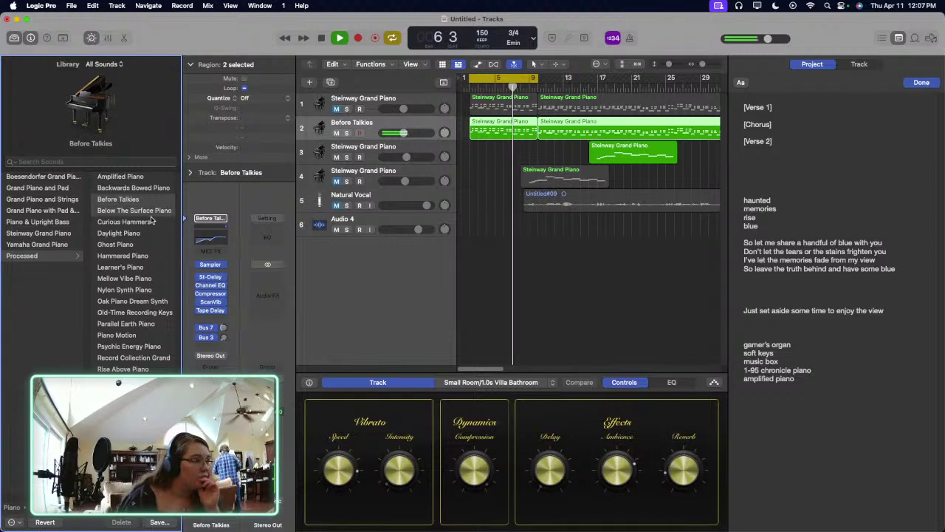
{"action": "left_click", "coordinate": [147, 233]}
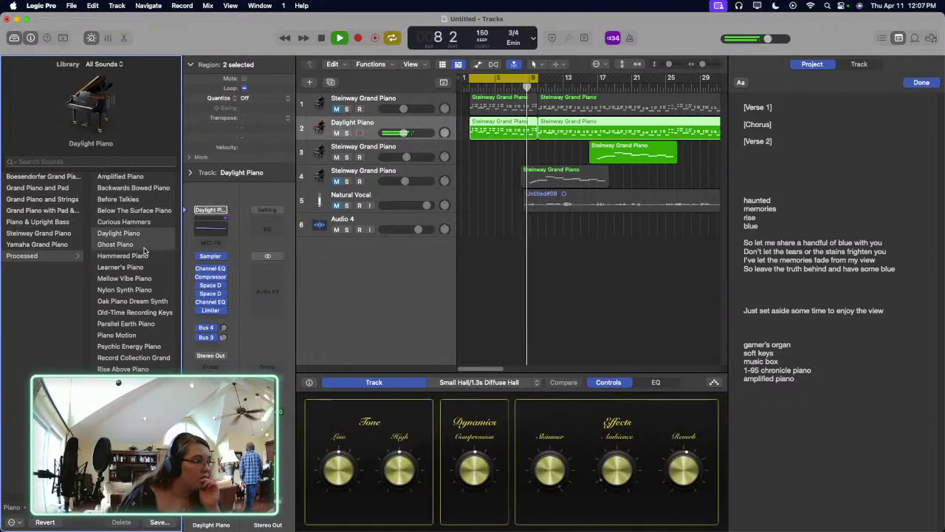
{"action": "left_click", "coordinate": [145, 245]}
{"action": "left_click", "coordinate": [144, 267]}
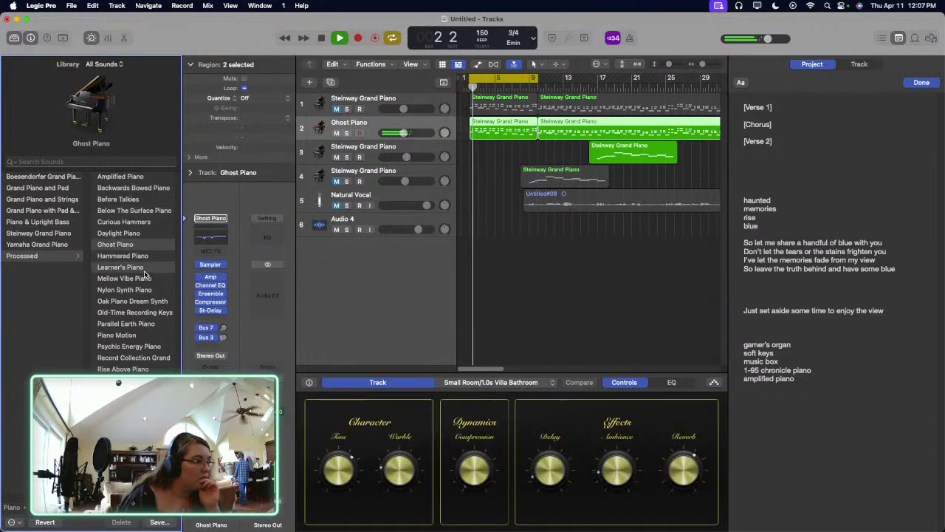
Step: Audition Nylon Synth Piano, Old-Time Recording Keys, Oak Piano Dream Synth and Parallel Earth Piano on track 2, setting the last one's reverb to -5.1 dB
{"action": "left_click", "coordinate": [146, 289]}
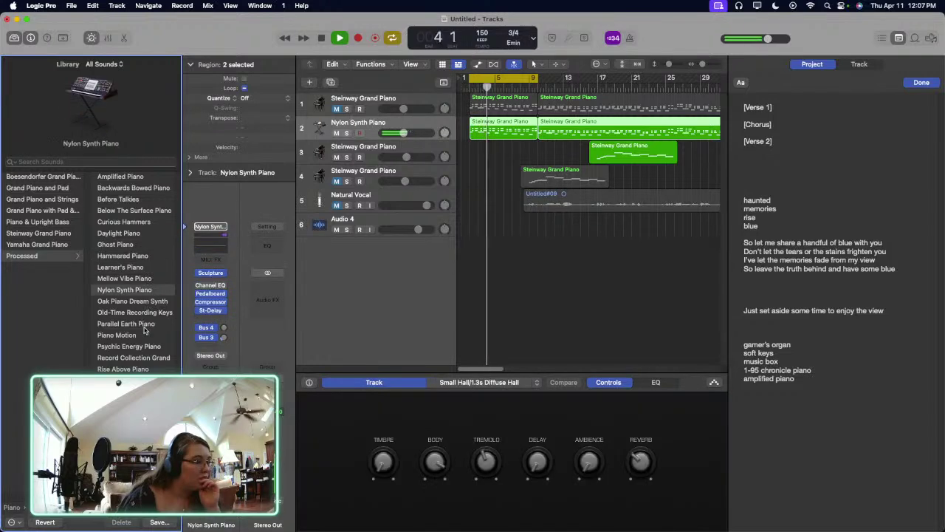
{"action": "left_click", "coordinate": [142, 313]}
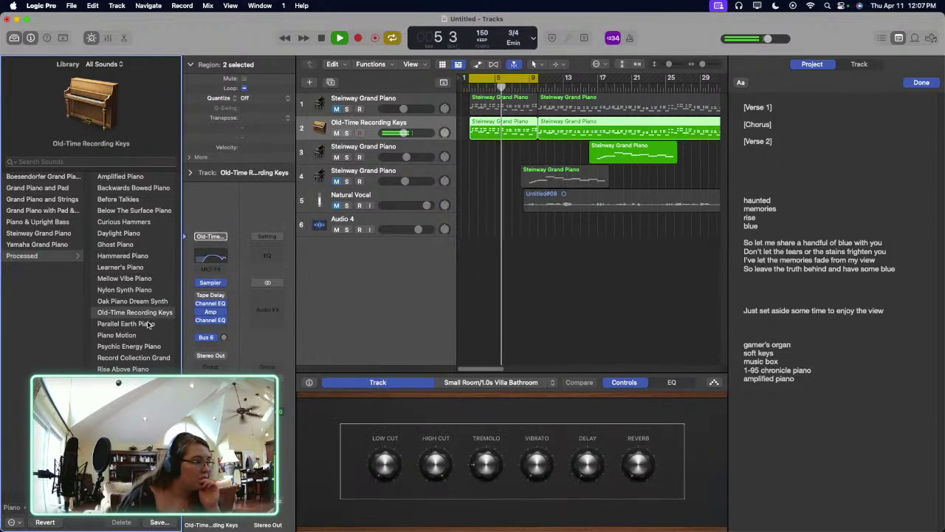
{"action": "left_click", "coordinate": [143, 302]}
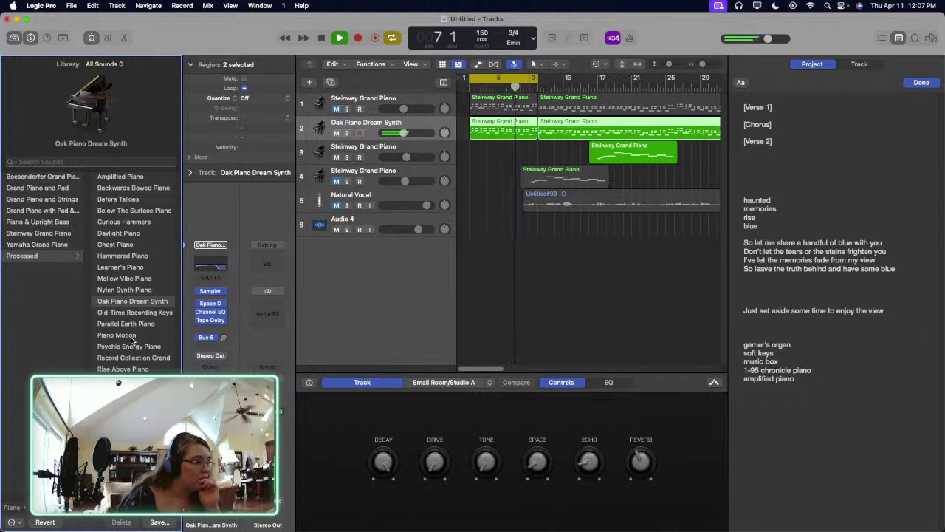
{"action": "left_click", "coordinate": [141, 325]}
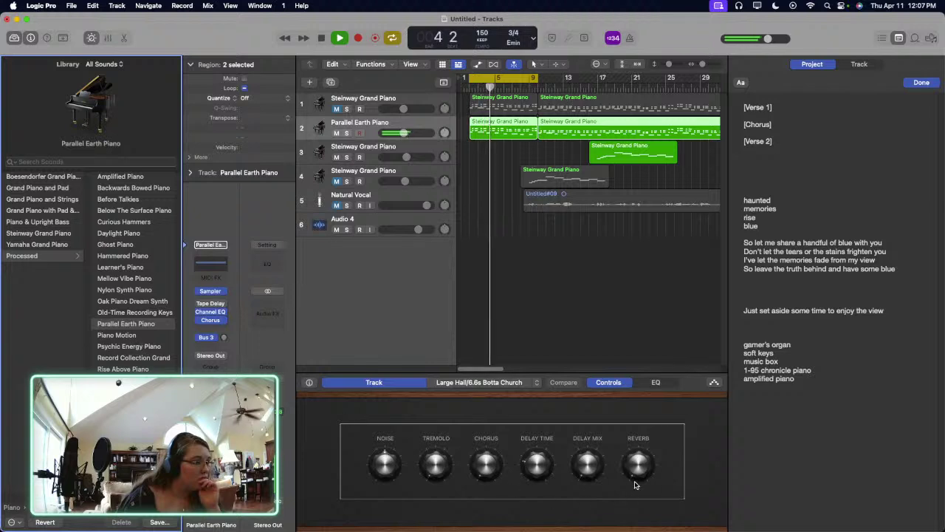
{"action": "left_click_drag", "start_coordinate": [636, 473], "coordinate": [637, 480]}
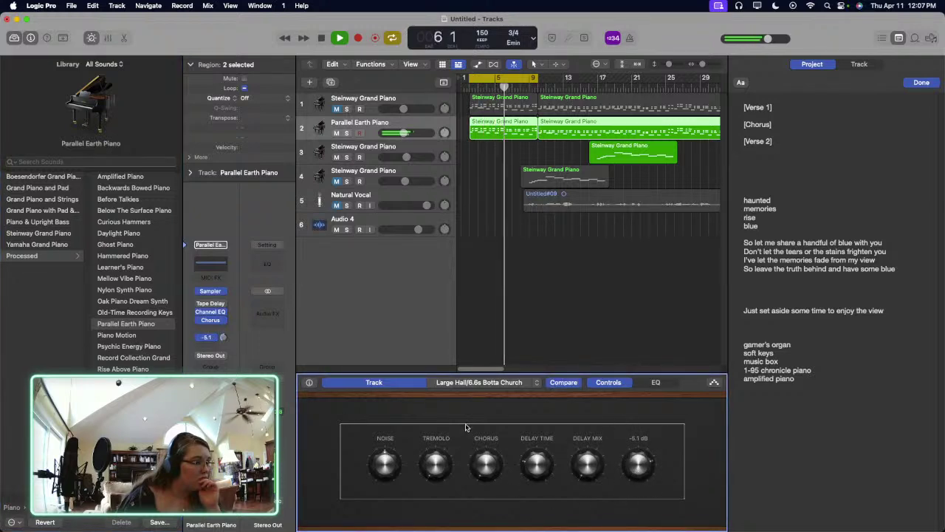
Step: Compare Piano Motion with Psychic Energy Piano on track 2, returning to Piano Motion
{"action": "left_click", "coordinate": [118, 335]}
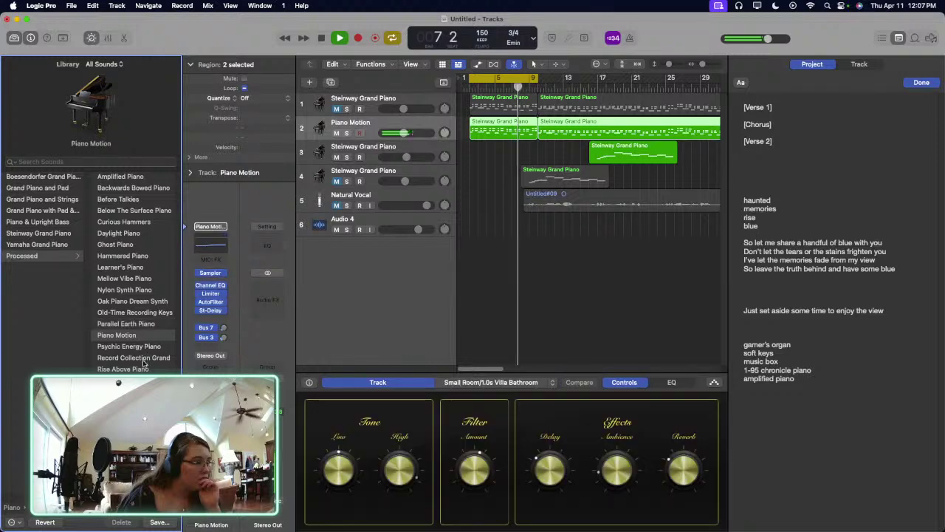
{"action": "key", "text": "Down"}
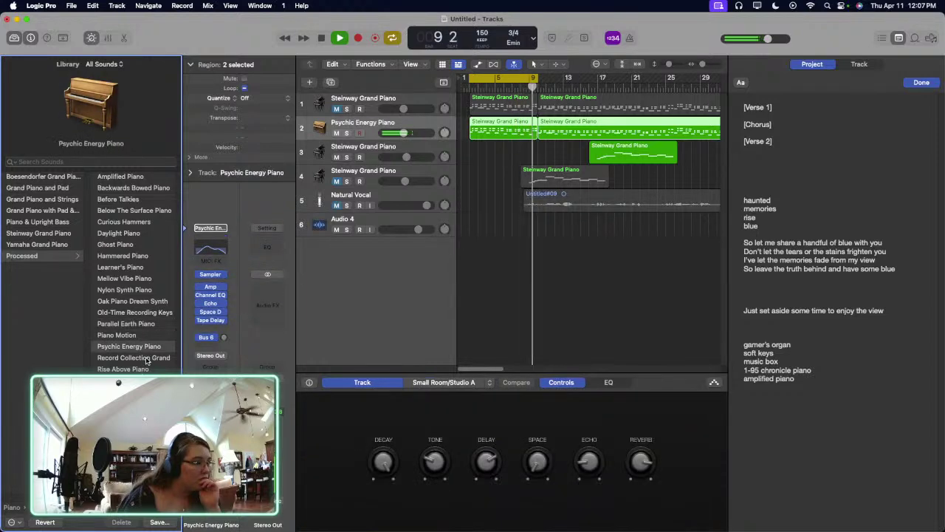
{"action": "left_click", "coordinate": [147, 336]}
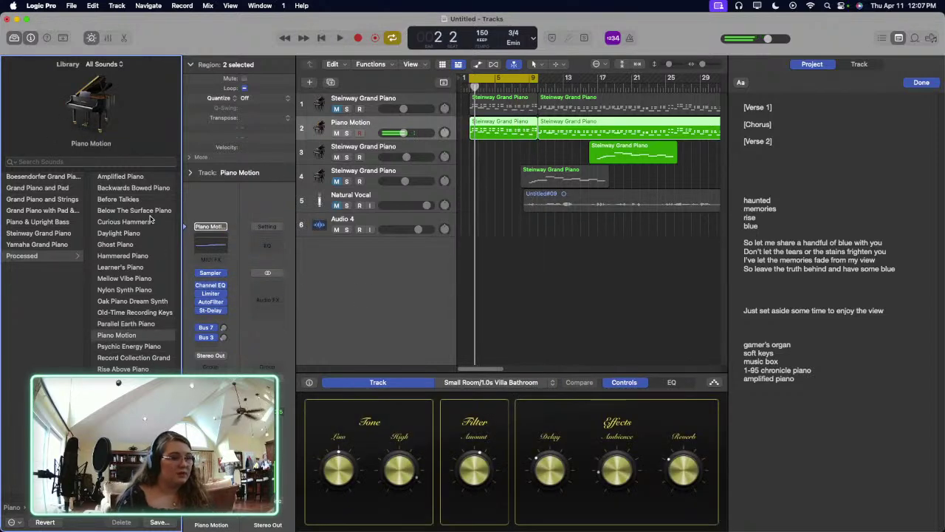
Step: Load Boesendorfer Grand Piano on track 2
{"action": "triple_click", "coordinate": [838, 392]}
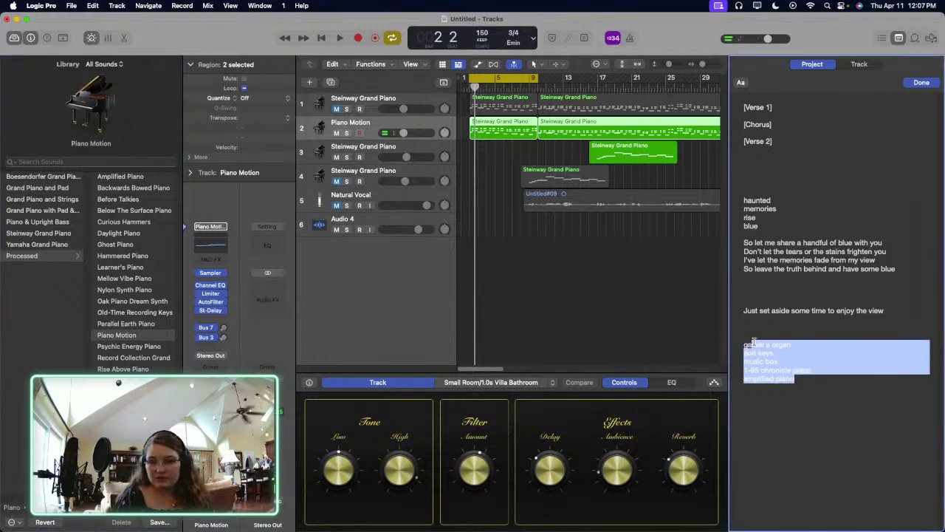
{"action": "left_click", "coordinate": [807, 362]}
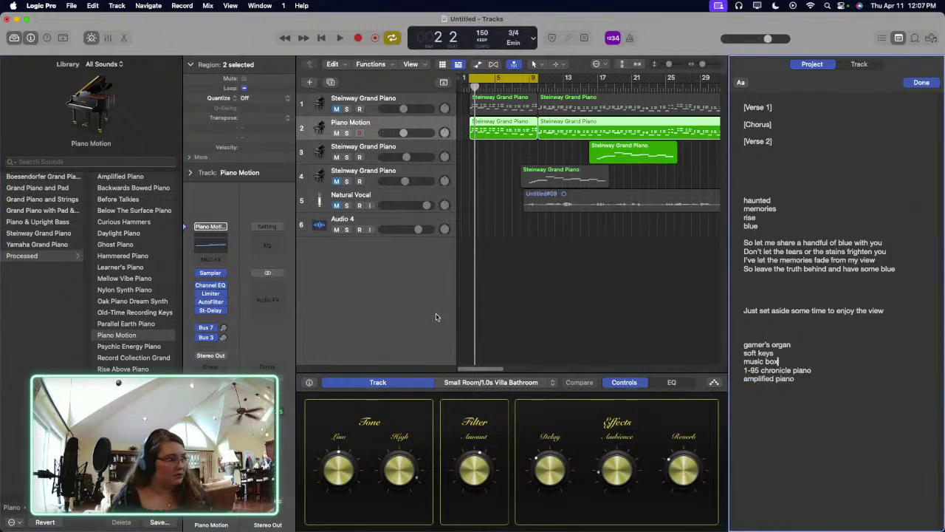
{"action": "left_click", "coordinate": [9, 182]}
{"action": "left_click", "coordinate": [8, 178]}
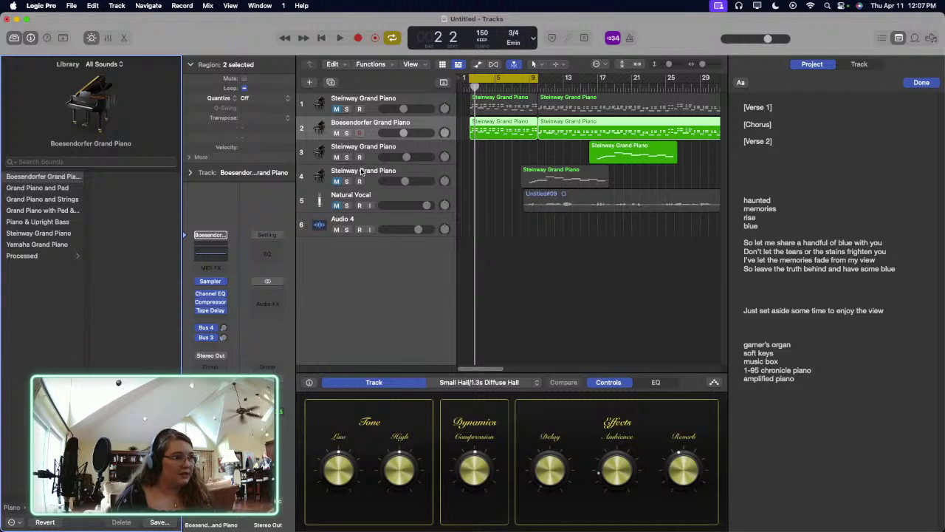
Step: Mute the Steinway Grand Piano on track 3 and unmute the Natural Vocal track
{"action": "left_click", "coordinate": [336, 157]}
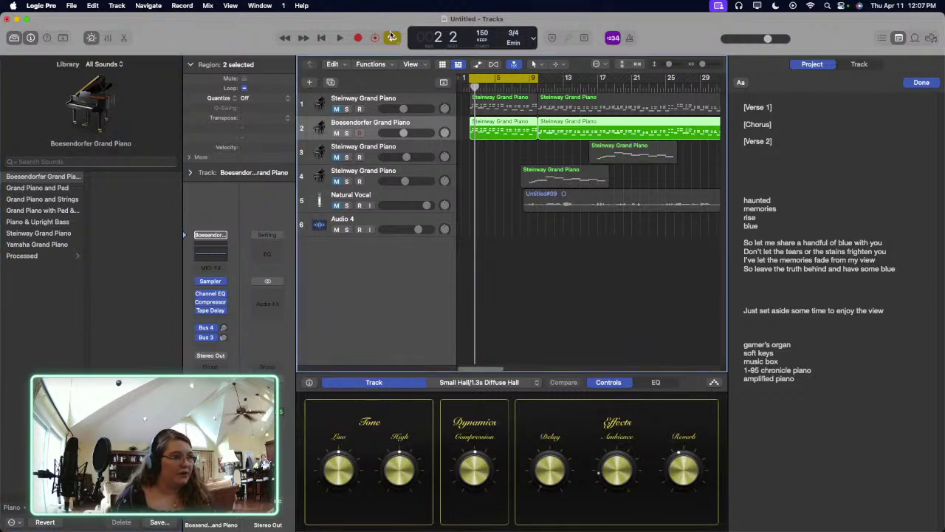
{"action": "left_click", "coordinate": [337, 206]}
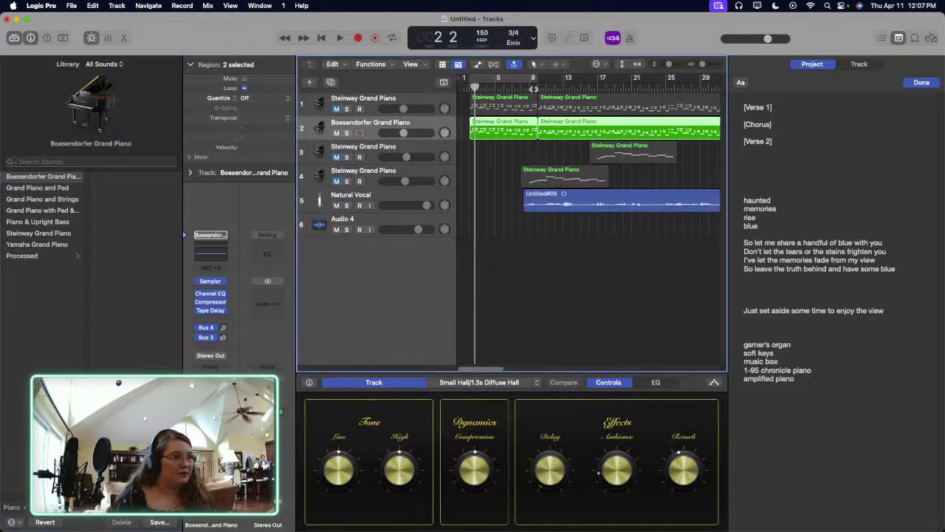
Step: Extend the cycle range from the start of the piano regions to beyond bar 29 and start playback
{"action": "left_click_drag", "start_coordinate": [537, 81], "coordinate": [644, 113]}
{"action": "scroll", "coordinate": [591, 103], "scroll_direction": "left", "scroll_amount": 10}
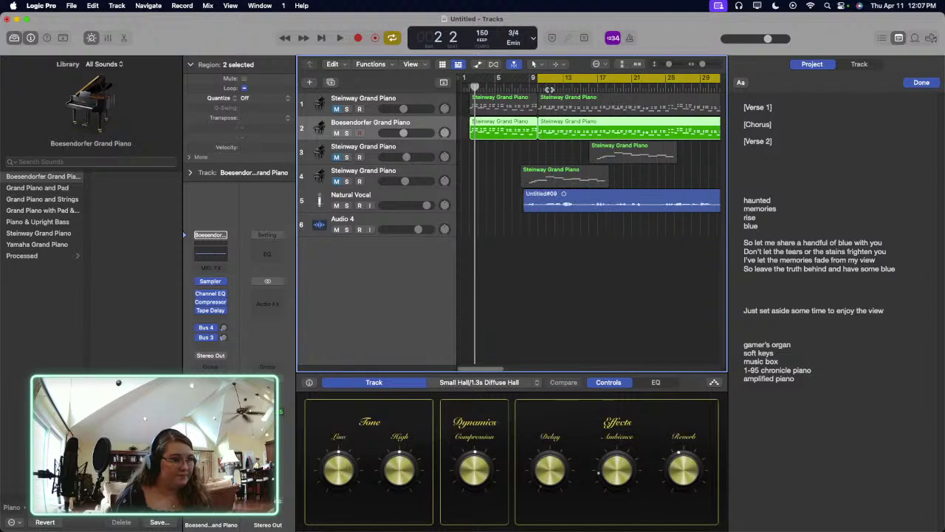
{"action": "left_click_drag", "start_coordinate": [539, 77], "coordinate": [473, 78]}
{"action": "key", "text": "space"}
Step: Start a search of the sound library
{"action": "left_click", "coordinate": [106, 161]}
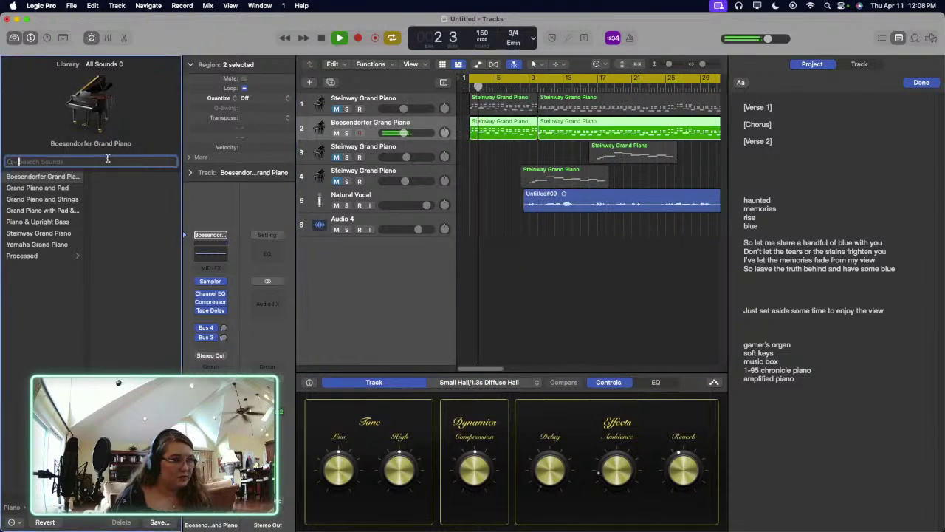
Step: Find the Gamer's Organ sound in the library, load it on track 2, and lower the Natural Vocal track's volume slightly
{"action": "type", "text": "gamer"}
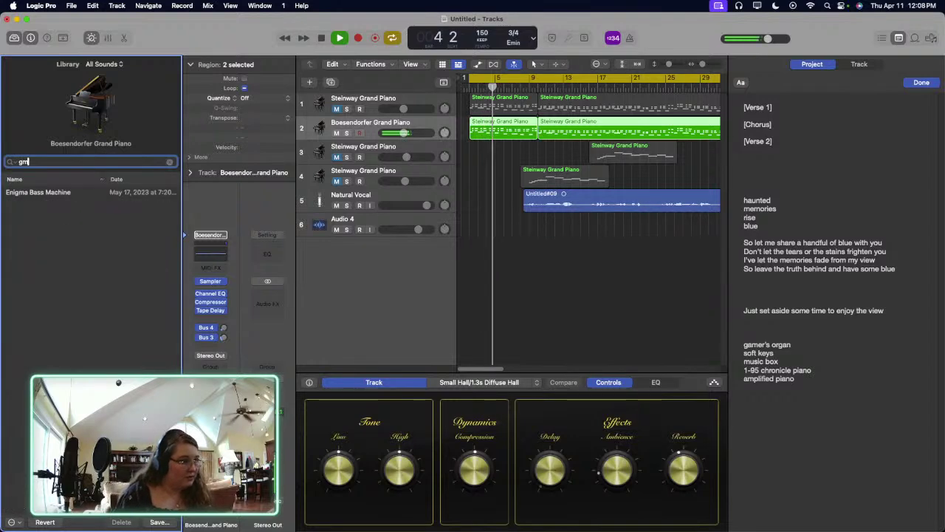
{"action": "type", "text": "'"}
{"action": "key", "text": "Down"}
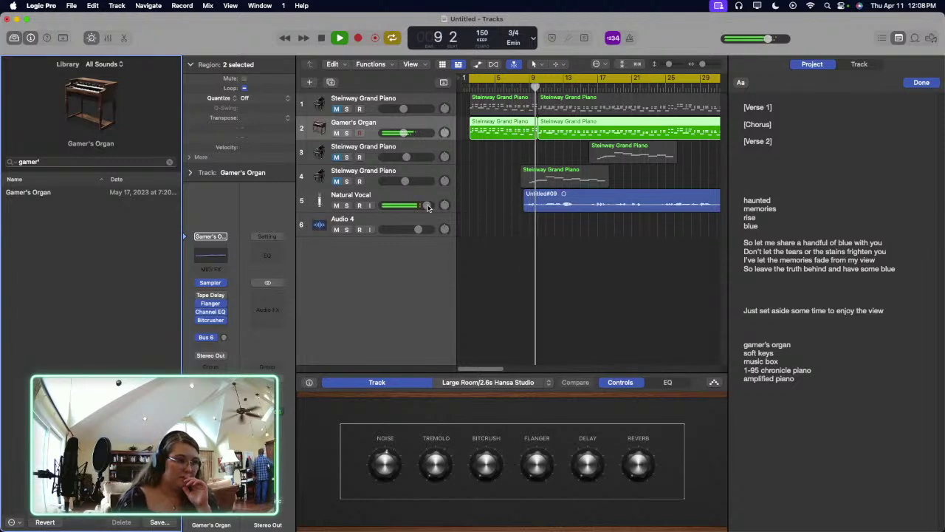
{"action": "left_click_drag", "start_coordinate": [426, 205], "coordinate": [419, 205]}
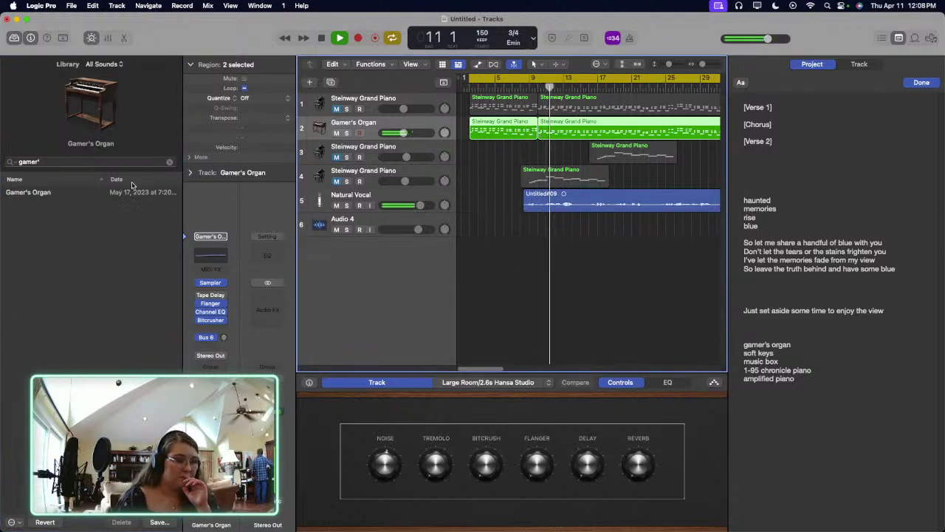
Step: Replace track 2's instrument with the Soft Keys patch, searching the sound library for "soft k"
{"action": "left_click", "coordinate": [26, 161]}
{"action": "key", "text": "super+a"}
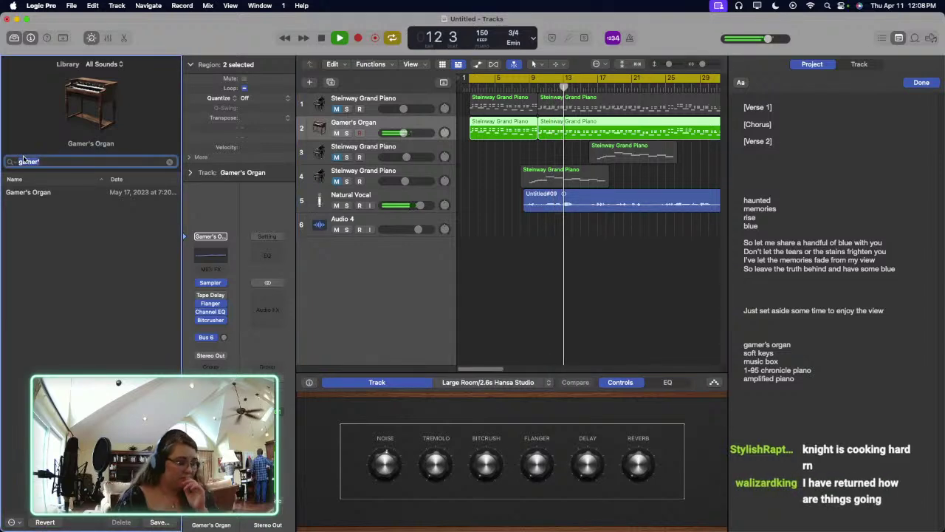
{"action": "type", "text": "soft k"}
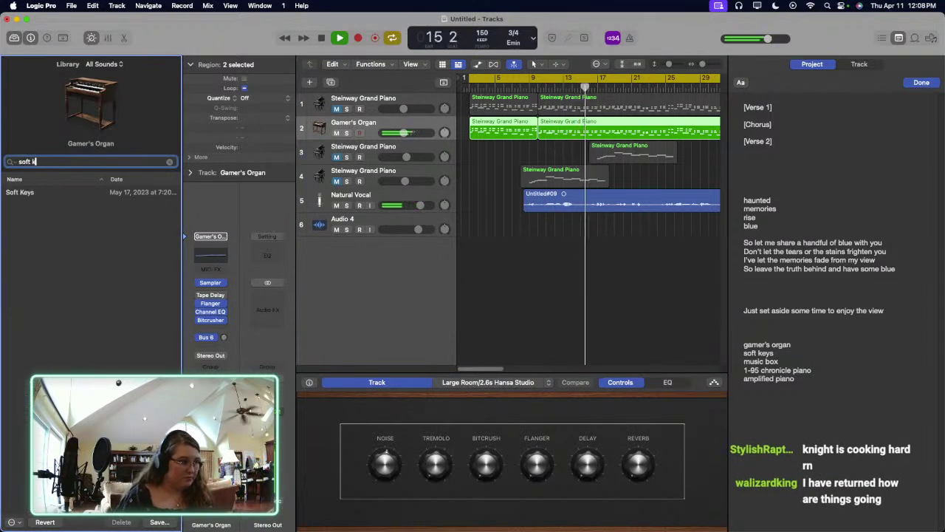
{"action": "left_click", "coordinate": [22, 193]}
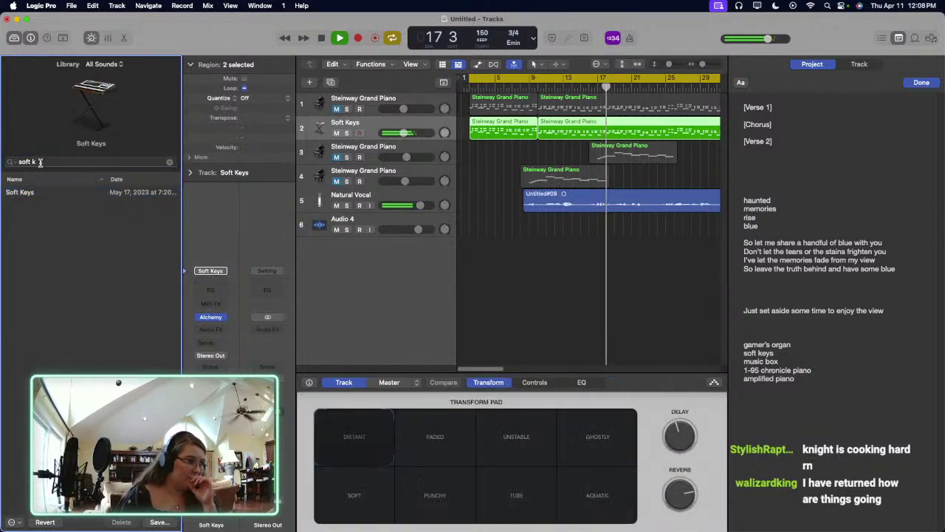
Step: Delete the "soft keys" line from the list of candidate sounds in the project notes
{"action": "left_click", "coordinate": [65, 161]}
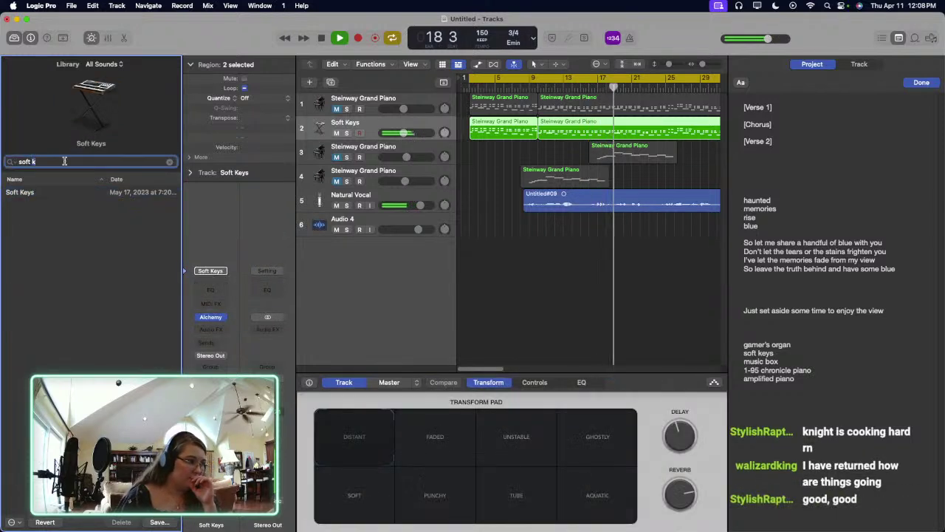
{"action": "triple_click", "coordinate": [758, 355]}
{"action": "key", "text": "BackSpace"}
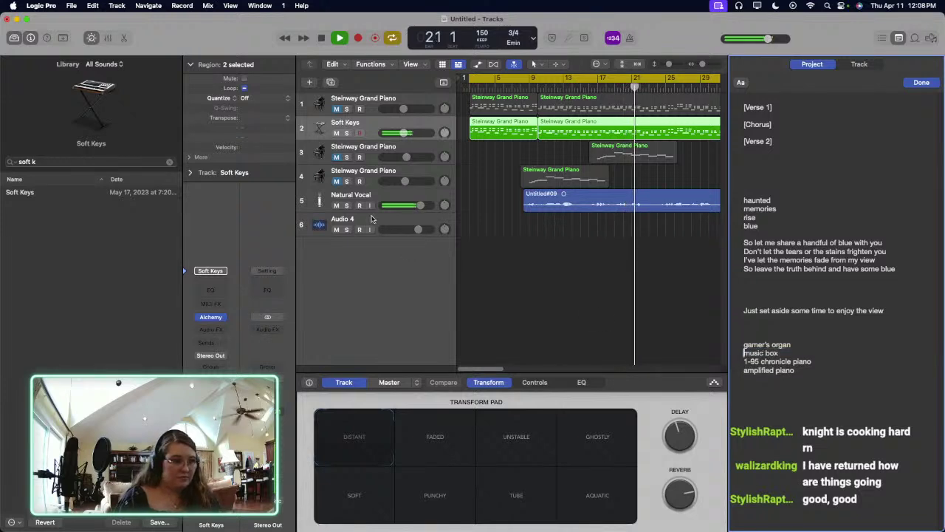
Step: Search the sound library for "music bo" and load the Music Box patch dated May 17, 2023 on track 2
{"action": "left_click", "coordinate": [116, 159]}
{"action": "key", "text": "cmd+a"}
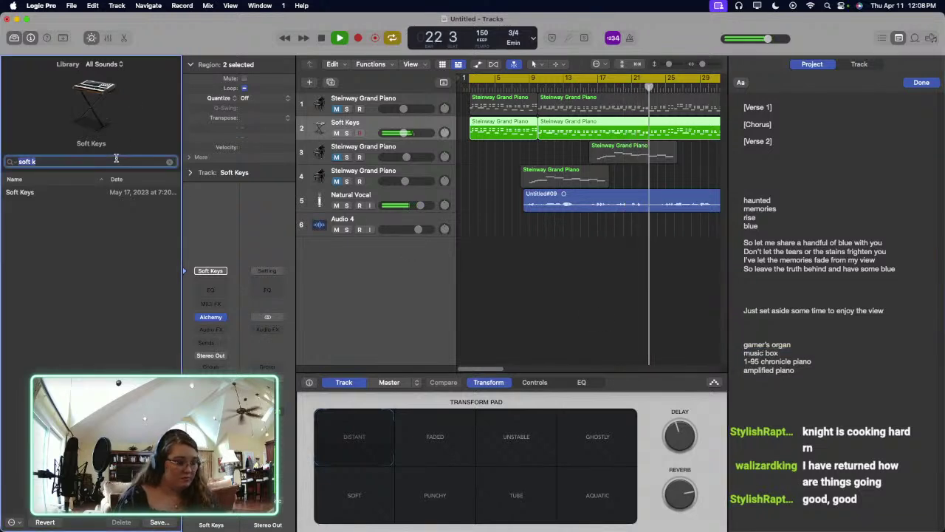
{"action": "type", "text": "music bo"}
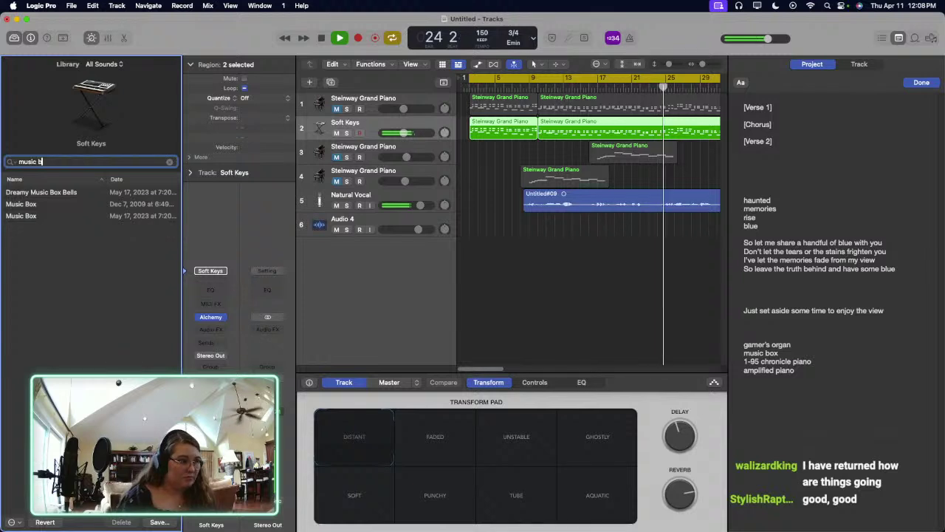
{"action": "left_click", "coordinate": [130, 204]}
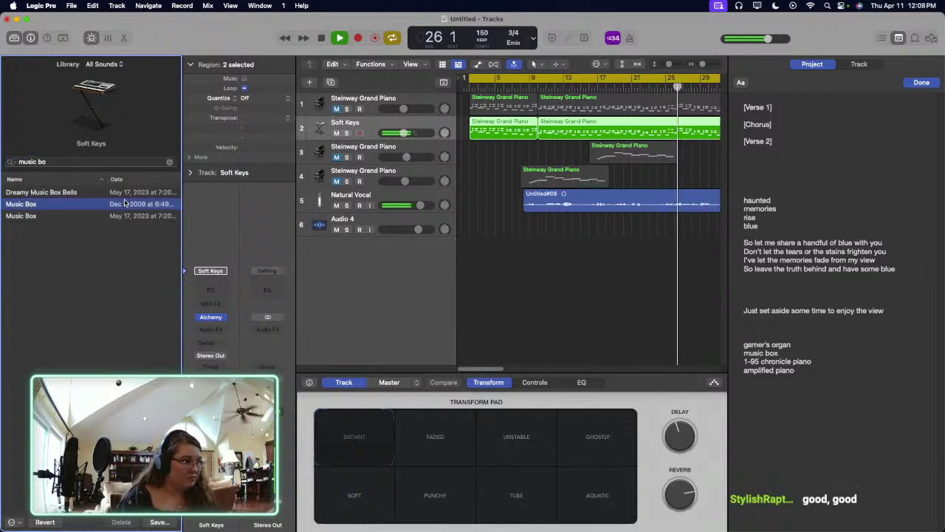
{"action": "left_click", "coordinate": [123, 216]}
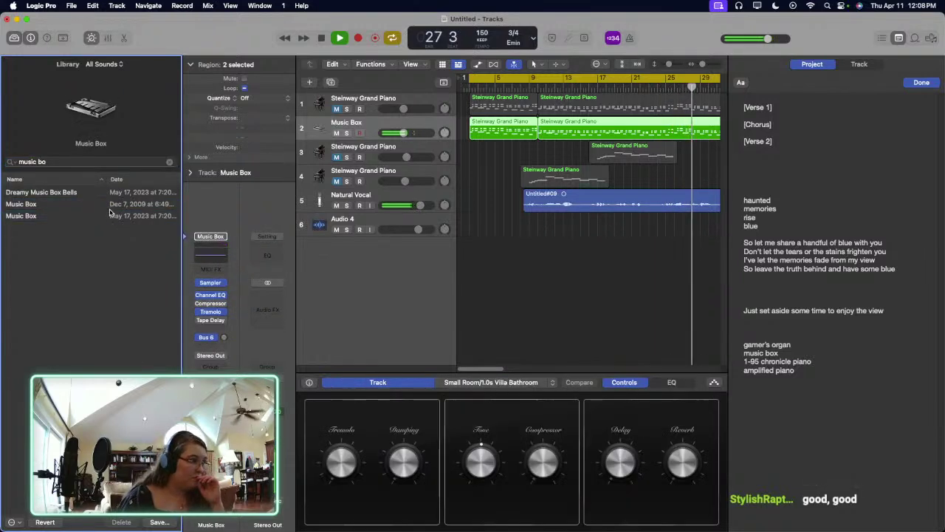
Step: Search the sound library for "I-95" and load the I-95 Chronicle Piano patch on track 2
{"action": "left_click", "coordinate": [83, 161]}
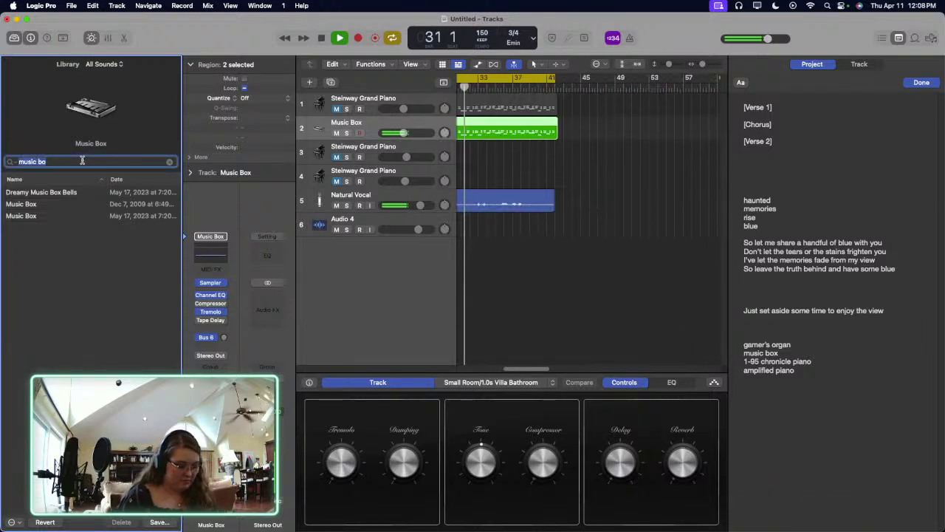
{"action": "key", "text": "BackSpace"}
{"action": "type", "text": "I-9"}
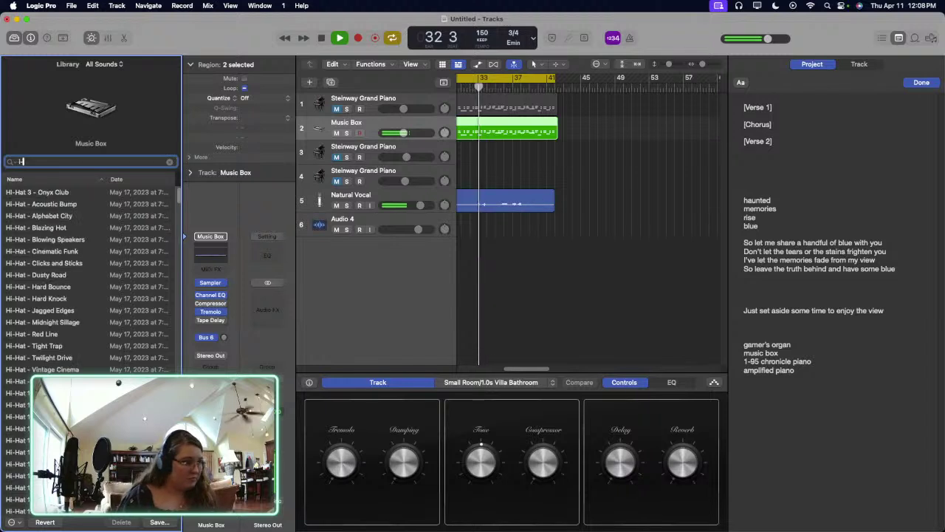
{"action": "type", "text": "5"}
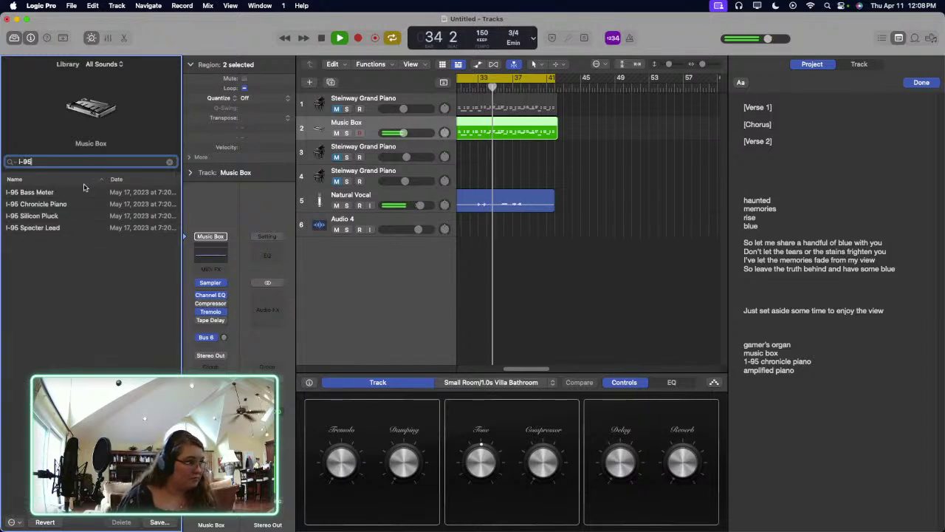
{"action": "left_click", "coordinate": [90, 205]}
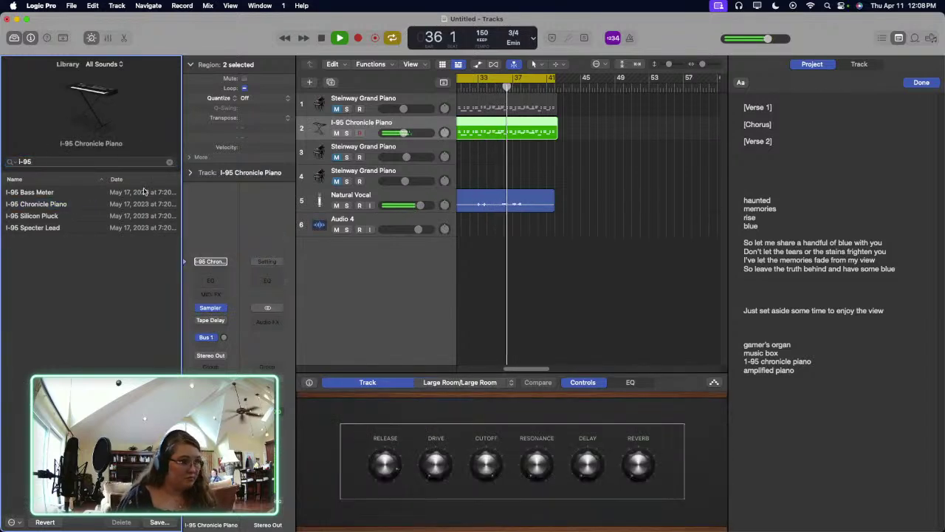
{"action": "key", "text": "z"}
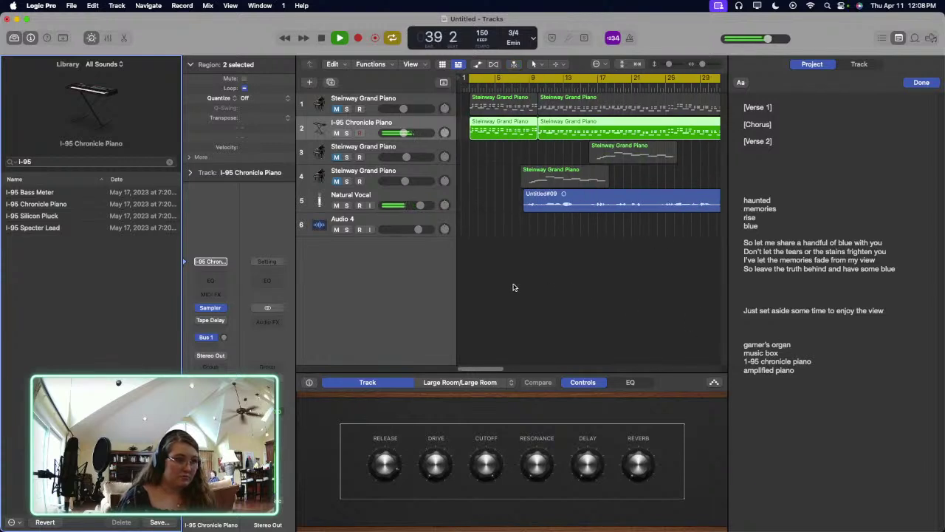
Step: Adjust the I-95 Chronicle Piano's sound with reverb at -3.5 dB, release at 2202 ms and resonance at 0.0 %
{"action": "left_click_drag", "start_coordinate": [637, 473], "coordinate": [616, 396]}
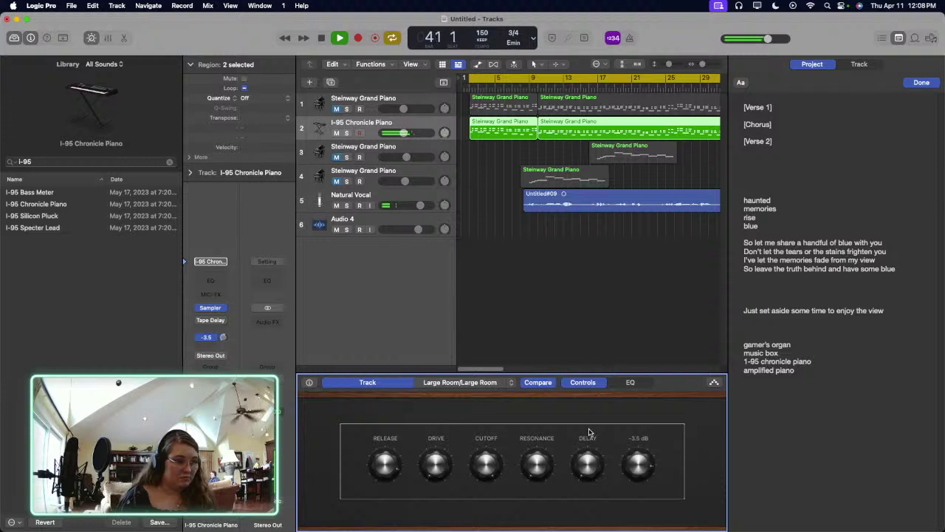
{"action": "left_click_drag", "start_coordinate": [548, 463], "coordinate": [515, 426]}
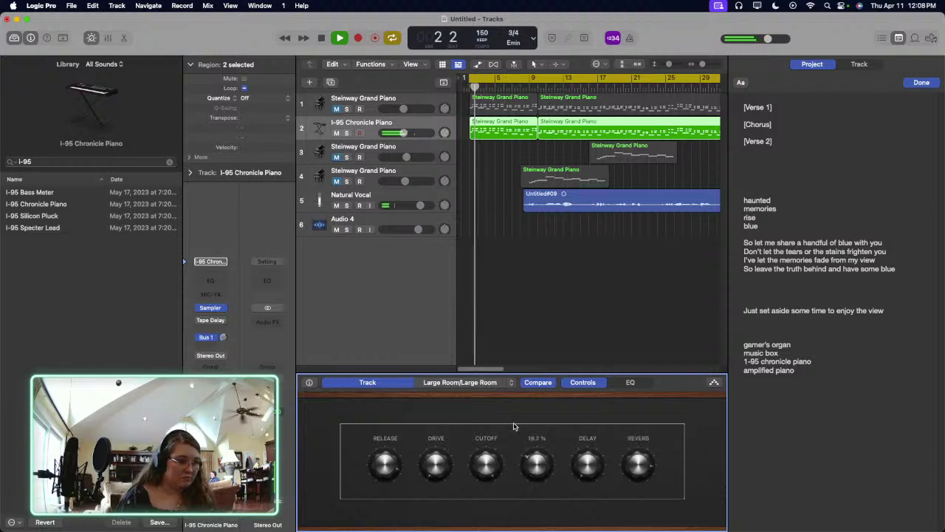
{"action": "left_click", "coordinate": [536, 470], "text": "alt"}
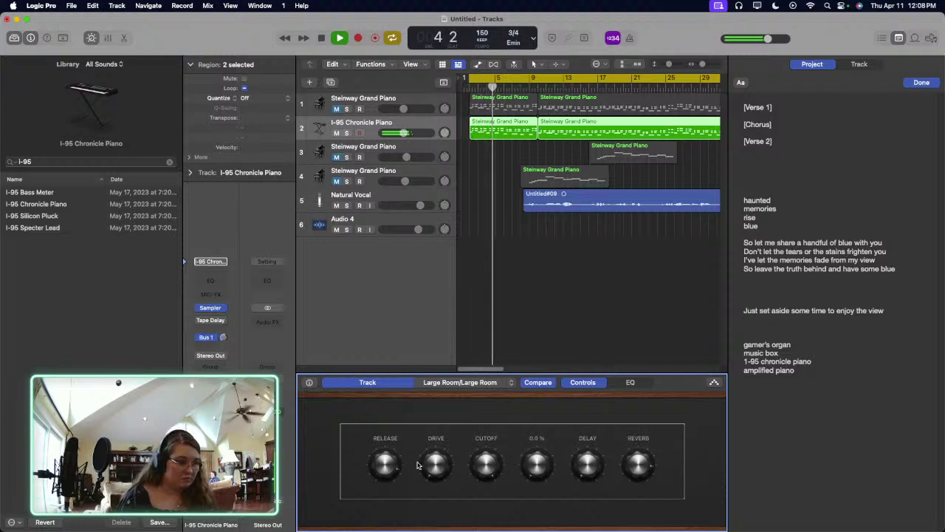
{"action": "left_click_drag", "start_coordinate": [385, 465], "coordinate": [387, 443]}
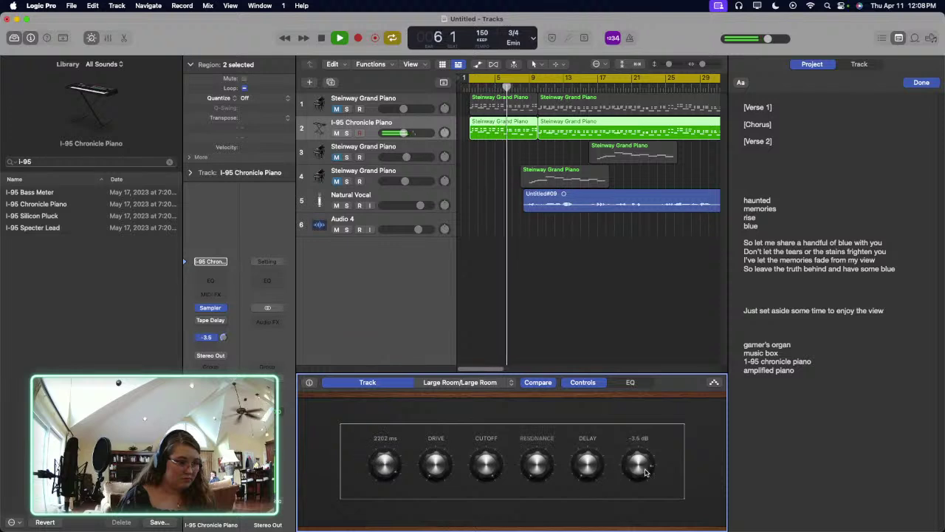
{"action": "left_click_drag", "start_coordinate": [641, 467], "coordinate": [640, 464]}
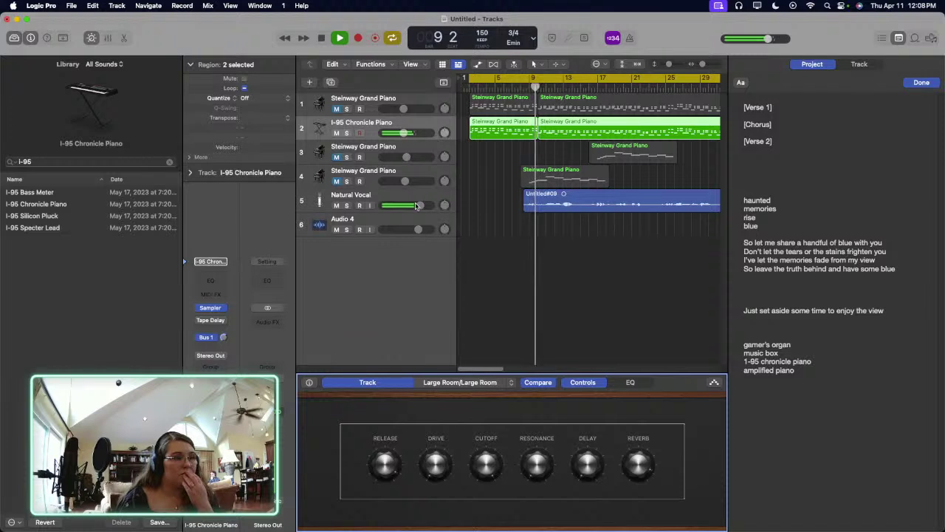
Step: Lower the Natural Vocal track's volume a little and raise its reverb send to 47%
{"action": "left_click_drag", "start_coordinate": [419, 205], "coordinate": [411, 205]}
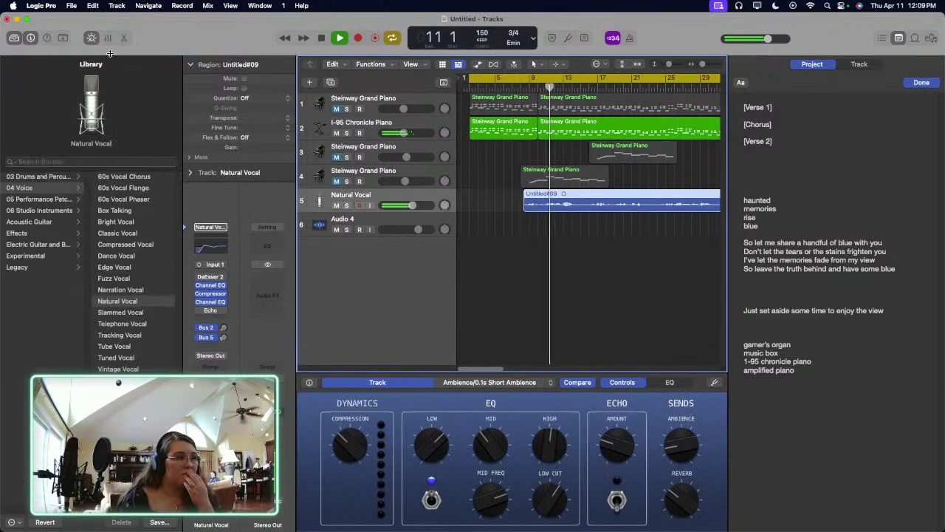
{"action": "left_click_drag", "start_coordinate": [670, 483], "coordinate": [682, 483]}
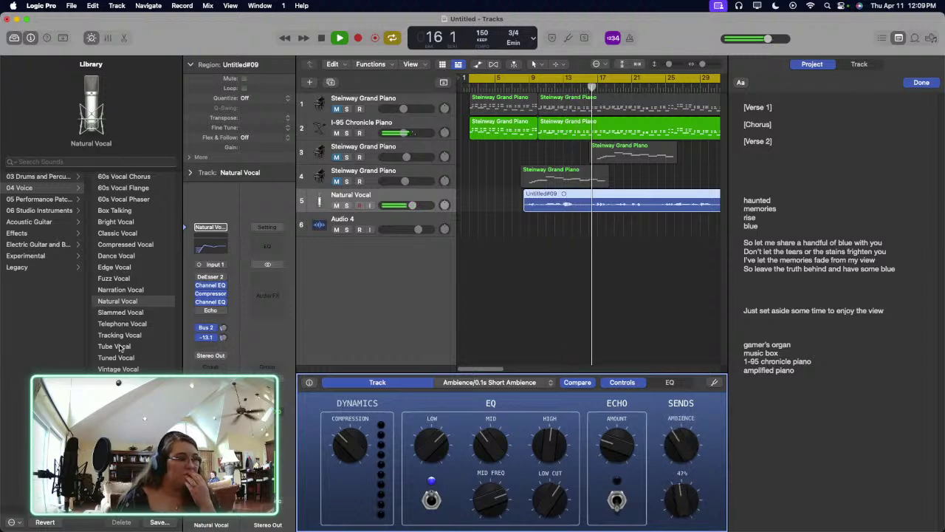
Step: Change the vocal track to the Reverb For Days effect patch, with Space at 12% and the track volume slightly higher
{"action": "left_click", "coordinate": [16, 232]}
{"action": "left_click", "coordinate": [108, 188]}
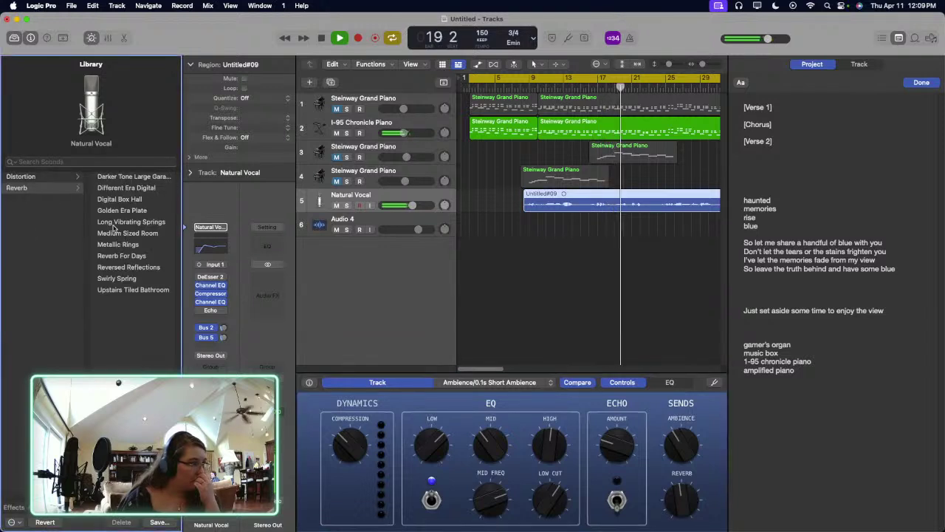
{"action": "left_click", "coordinate": [131, 176]}
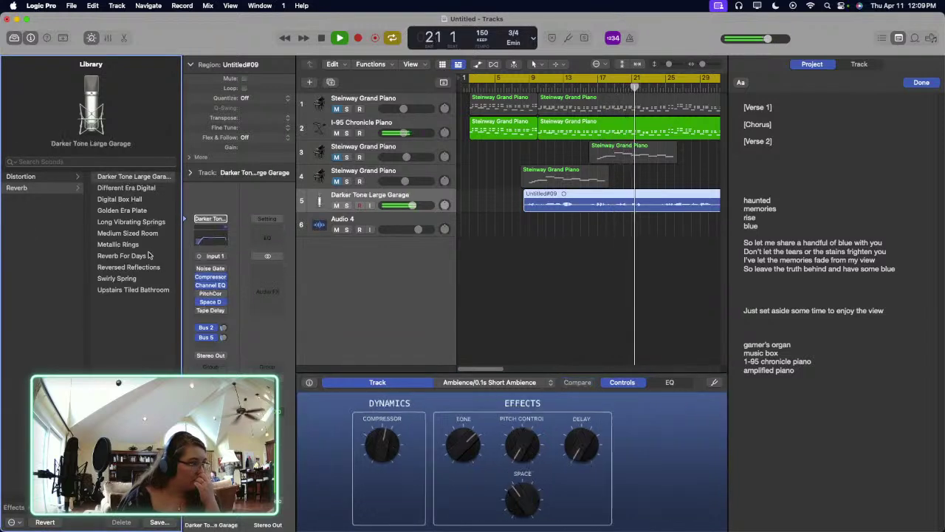
{"action": "left_click_drag", "start_coordinate": [522, 494], "coordinate": [515, 519]}
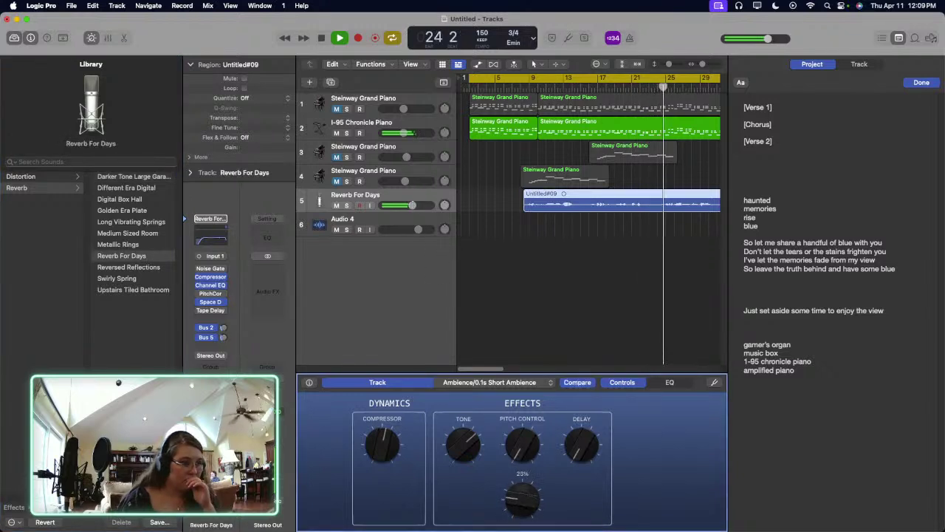
{"action": "left_click_drag", "start_coordinate": [411, 206], "coordinate": [415, 206]}
{"action": "left_click_drag", "start_coordinate": [517, 498], "coordinate": [519, 518]}
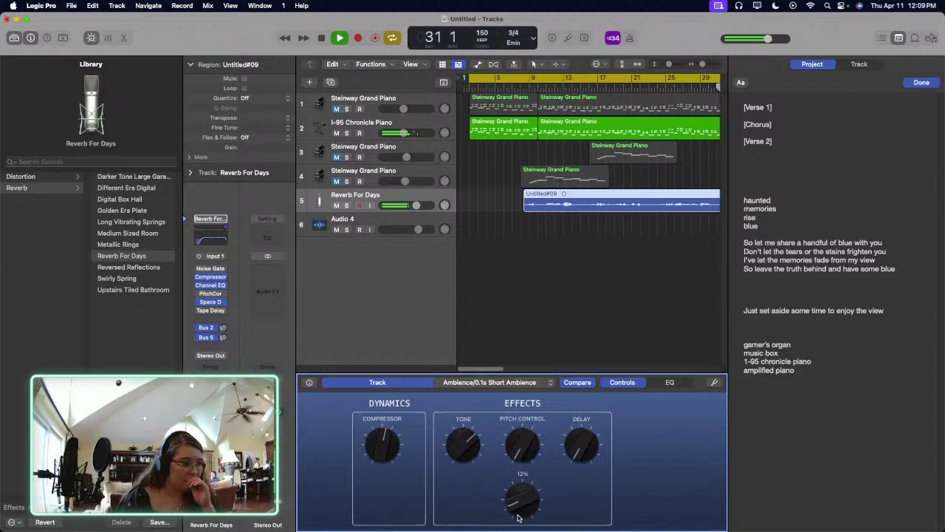
Step: Reselect the I-95 Chronicle Piano track and delete the "music box" line from the project notes
{"action": "left_click", "coordinate": [511, 339]}
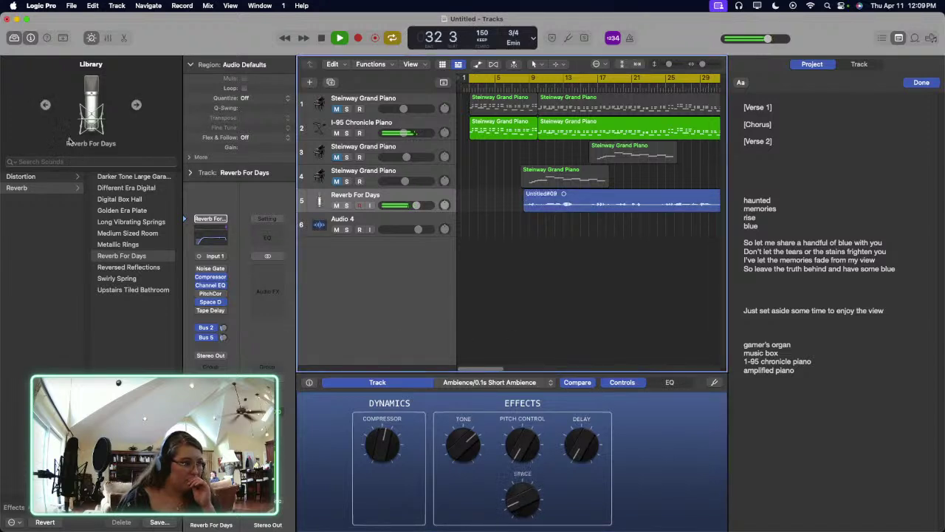
{"action": "left_click", "coordinate": [360, 127]}
{"action": "left_click", "coordinate": [771, 352]}
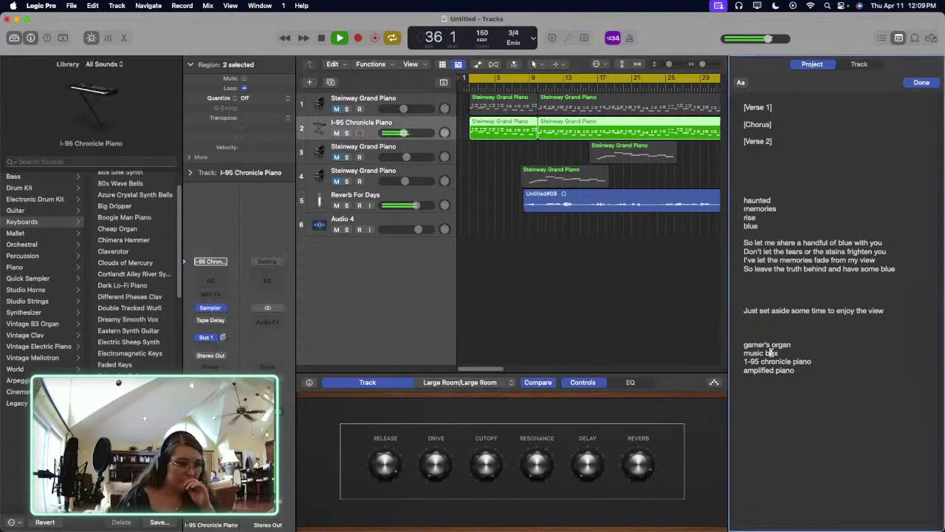
{"action": "triple_click", "coordinate": [770, 353]}
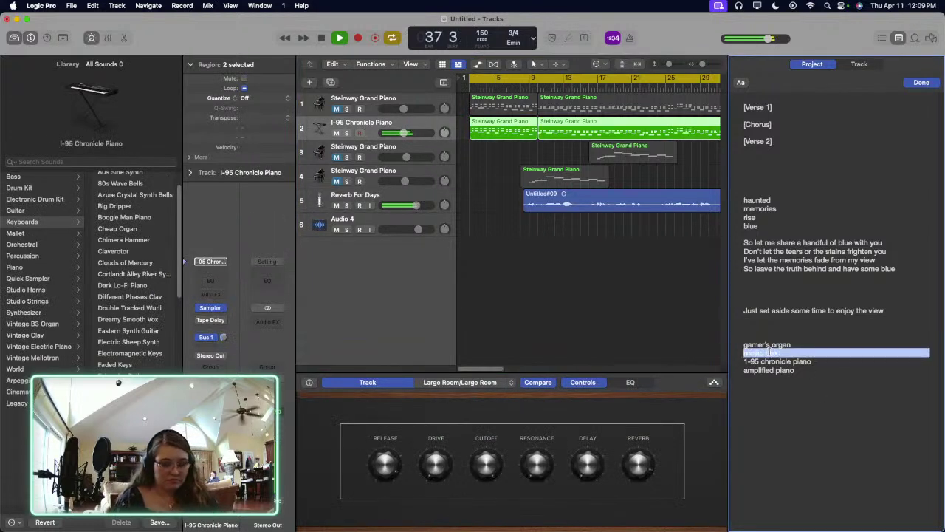
{"action": "key", "text": "BackSpace"}
Step: Search the sound library for "amplifi" and load the Amplified Piano patch on track 2
{"action": "left_click", "coordinate": [111, 161]}
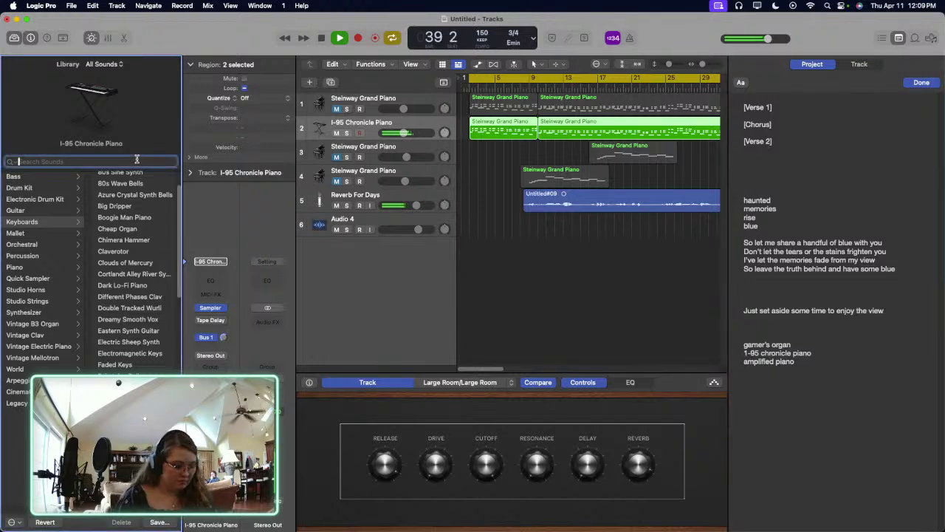
{"action": "type", "text": "amplif"}
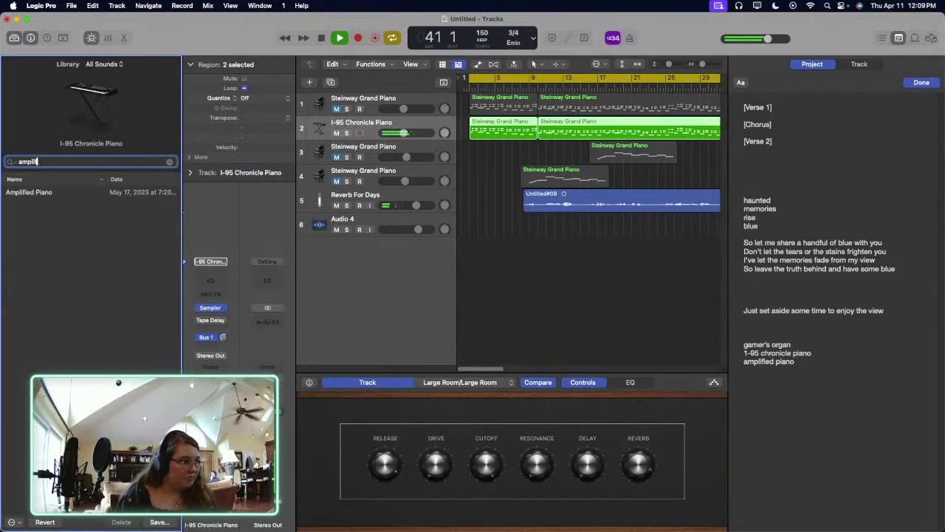
{"action": "left_click", "coordinate": [124, 191]}
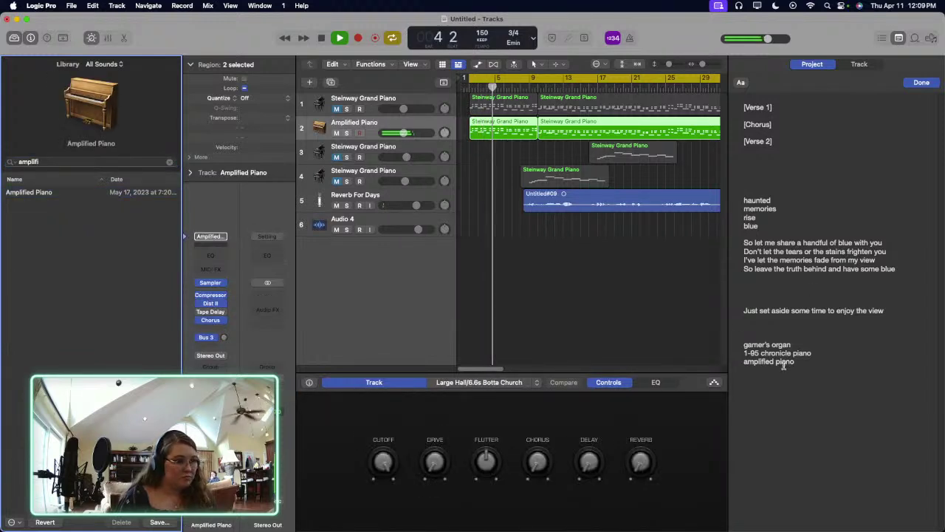
{"action": "key", "text": "Tab"}
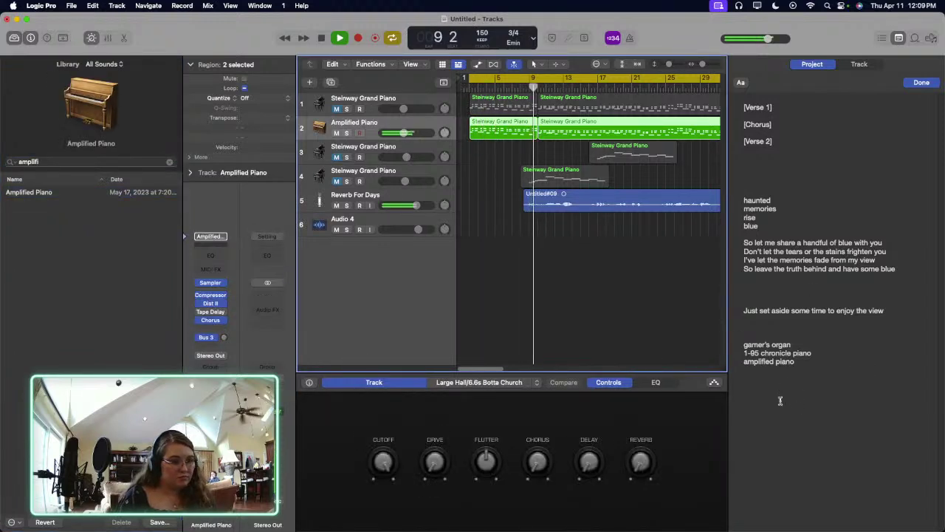
Step: Delete the "amplified piano" line from the project notes and play the arrangement from the beginning
{"action": "triple_click", "coordinate": [769, 363]}
{"action": "key", "text": "BackSpace"}
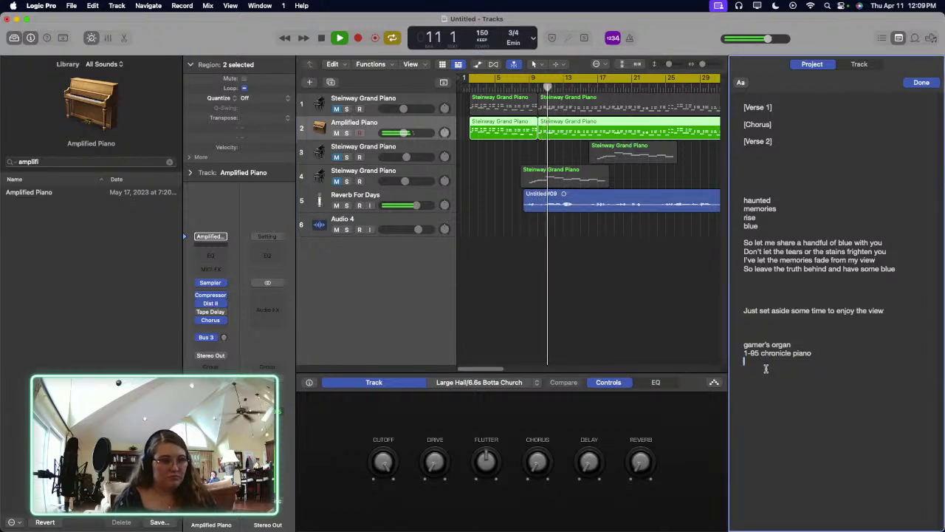
{"action": "left_click", "coordinate": [631, 296]}
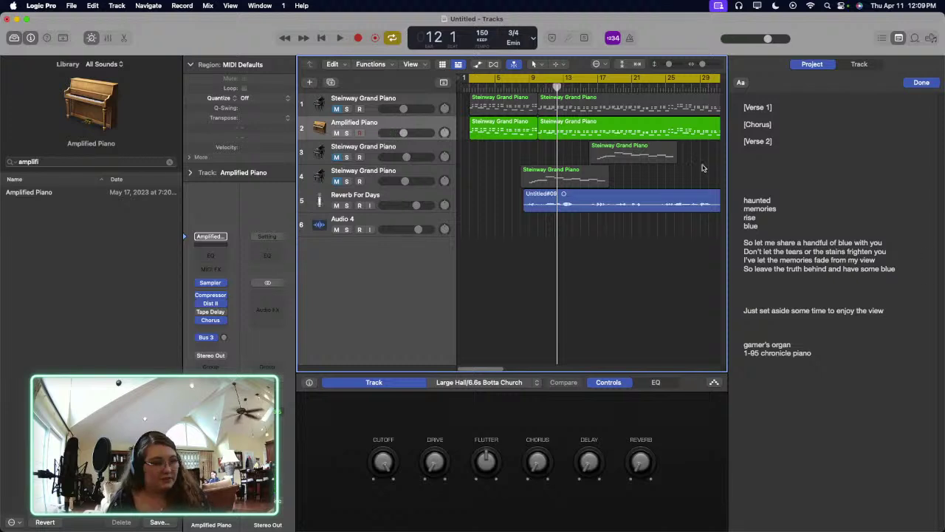
{"action": "key", "text": "Return"}
{"action": "key", "text": "space"}
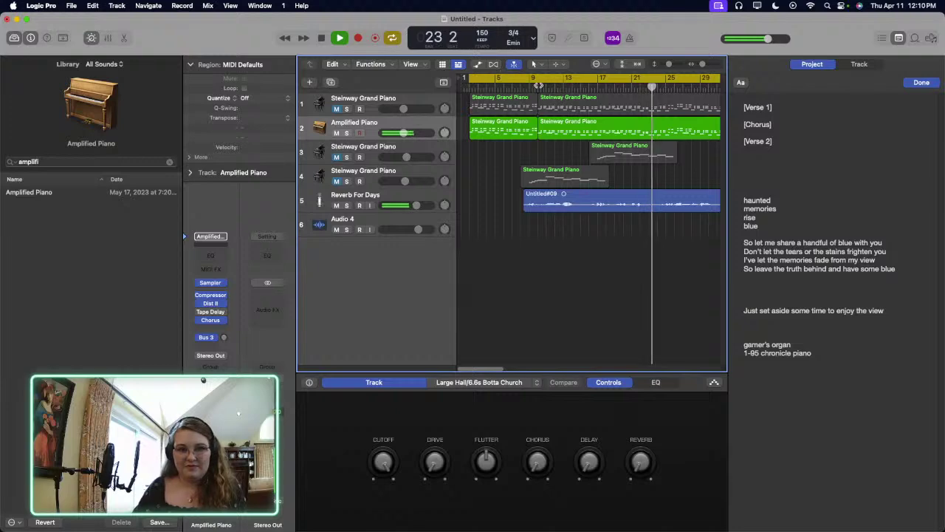
Step: Search the sound library for "gamer'" and load the Gamer's Organ patch on track 2
{"action": "left_click", "coordinate": [384, 197]}
{"action": "left_click", "coordinate": [375, 123]}
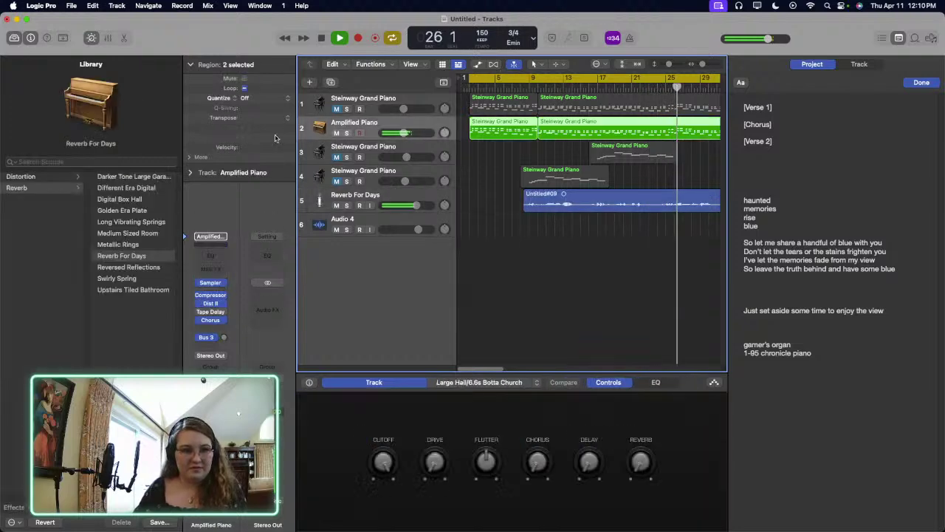
{"action": "left_click", "coordinate": [64, 158]}
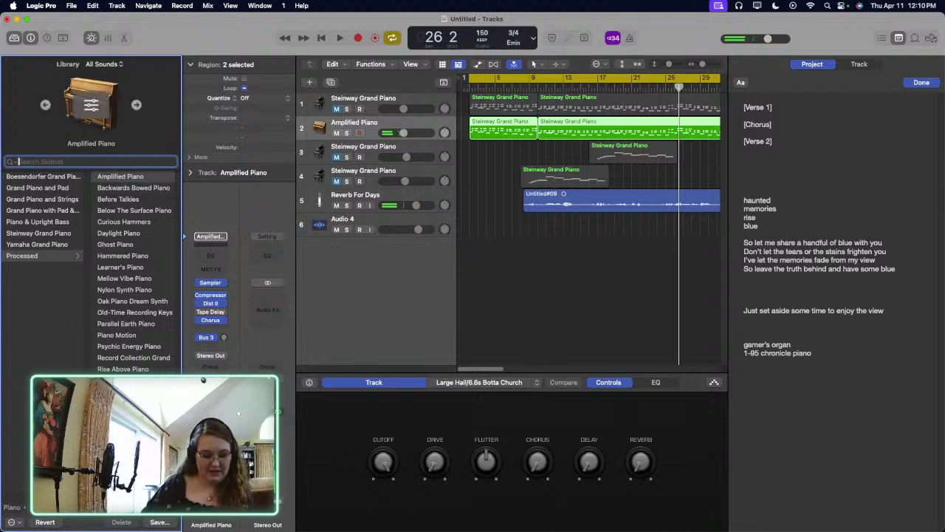
{"action": "type", "text": "gamer"}
{"action": "left_click", "coordinate": [66, 195]}
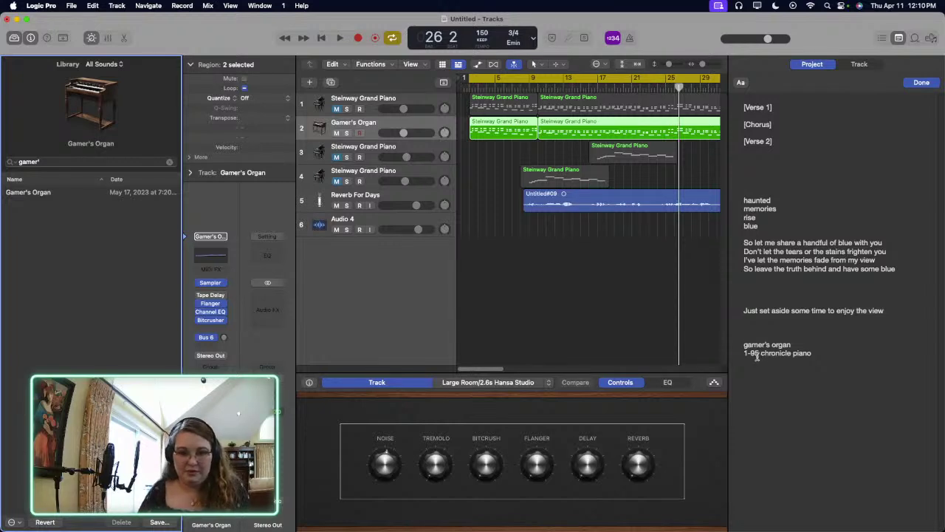
Step: Replace the leading 1 with an I in the "1-95 chronicle piano" note and start playback just before the vocal entry
{"action": "left_click", "coordinate": [746, 352]}
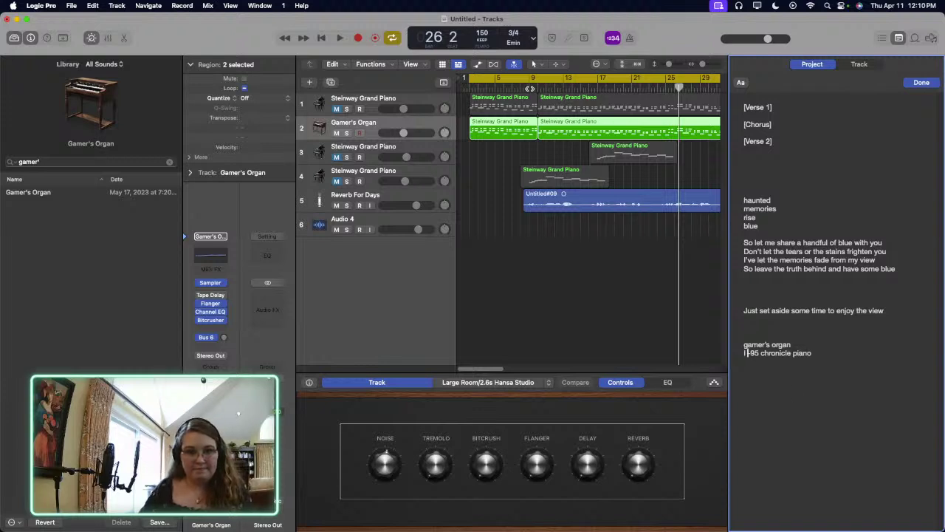
{"action": "left_click", "coordinate": [519, 86]}
{"action": "key", "text": "space"}
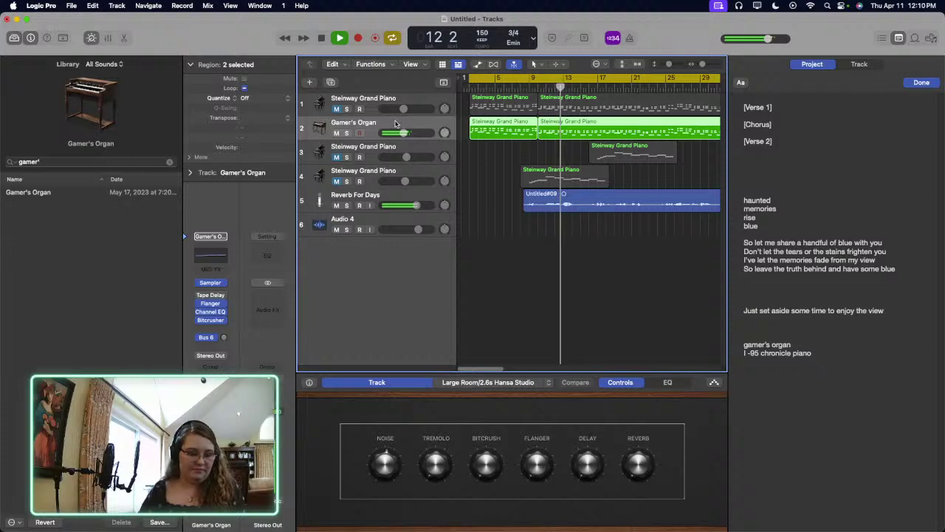
Step: Duplicate the Gamer's Organ track with its regions, search the library for "I-95" and load I-95 Chronicle Piano on the copy
{"action": "key", "text": "super+d"}
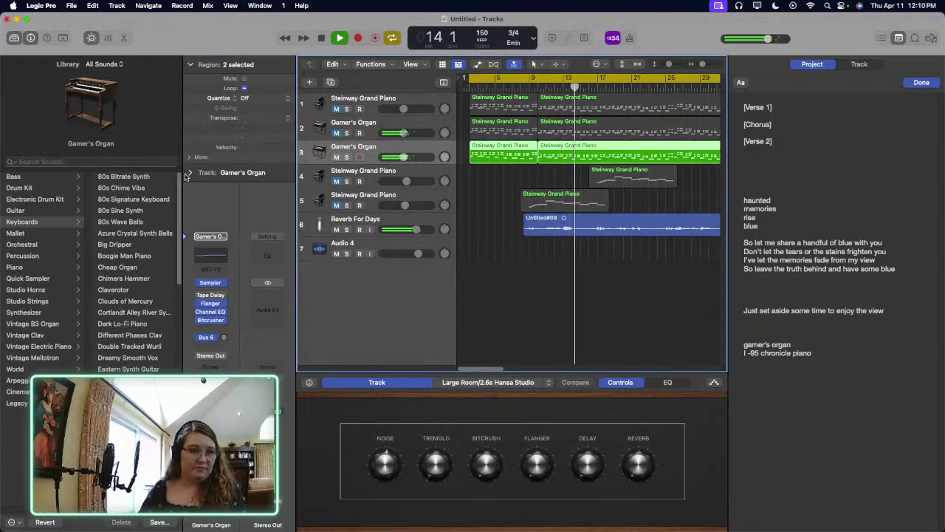
{"action": "left_click", "coordinate": [112, 162]}
{"action": "type", "text": "H"}
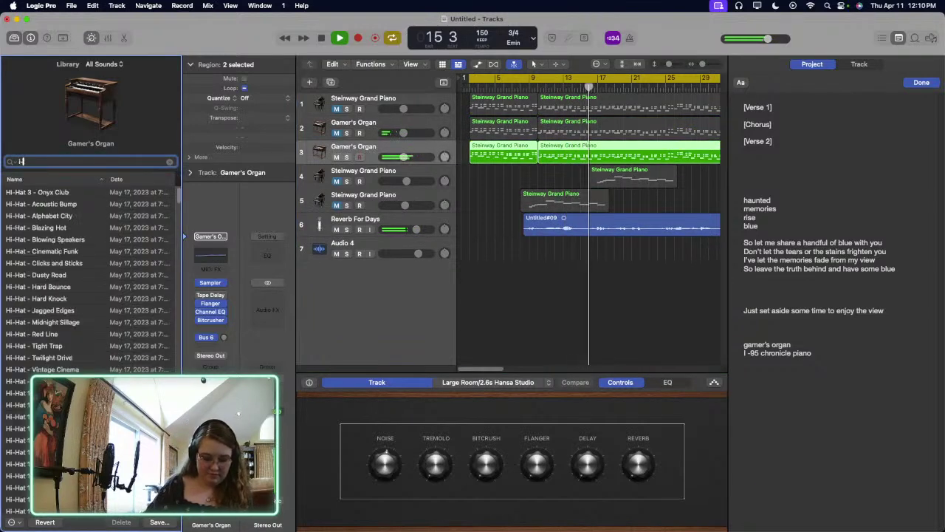
{"action": "type", "text": "-95"}
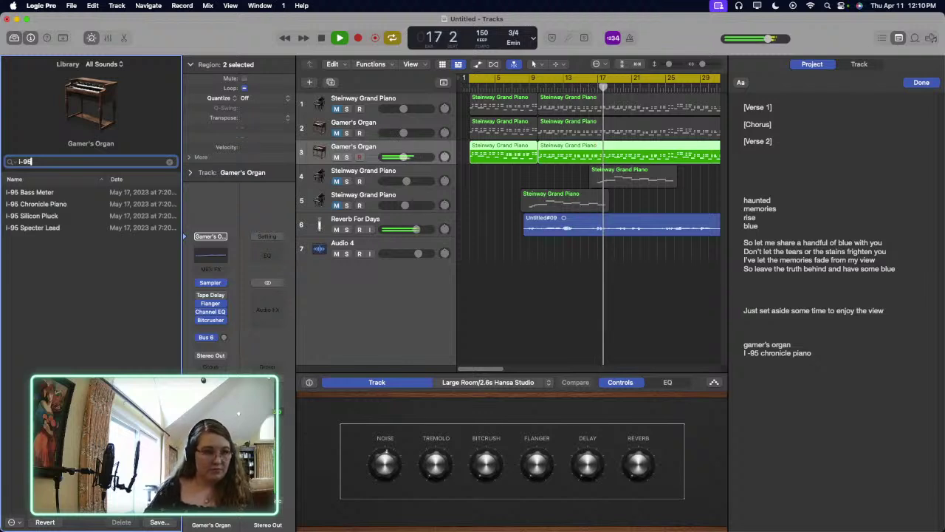
{"action": "left_click", "coordinate": [102, 204]}
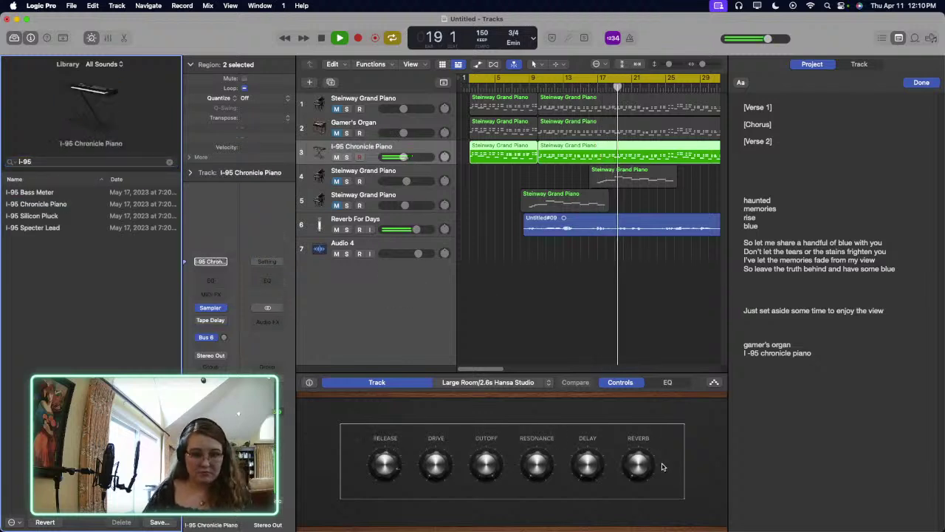
Step: Set the I-95 Chronicle Piano's reverb to -1.3 dB and its volume to -4.4 dB, and raise the vocal track's volume slightly
{"action": "left_click_drag", "start_coordinate": [643, 466], "coordinate": [636, 499]}
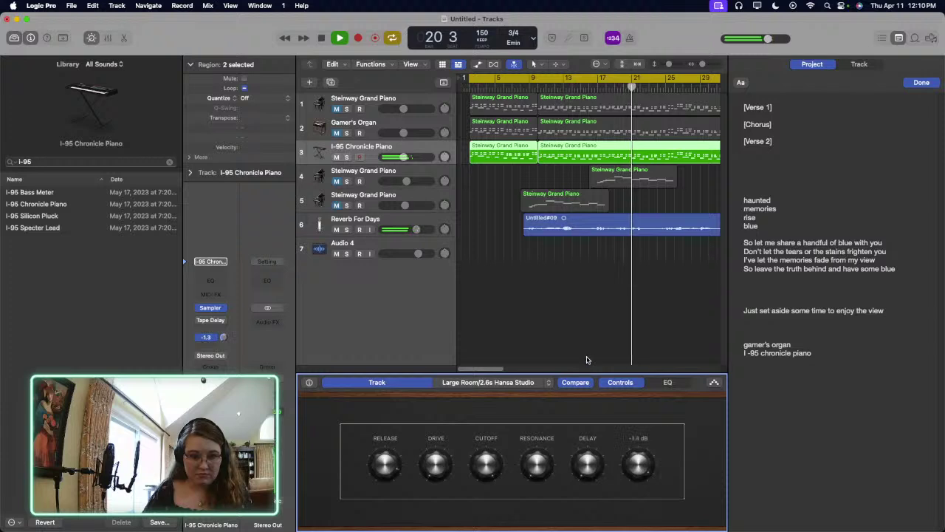
{"action": "left_click", "coordinate": [494, 220]}
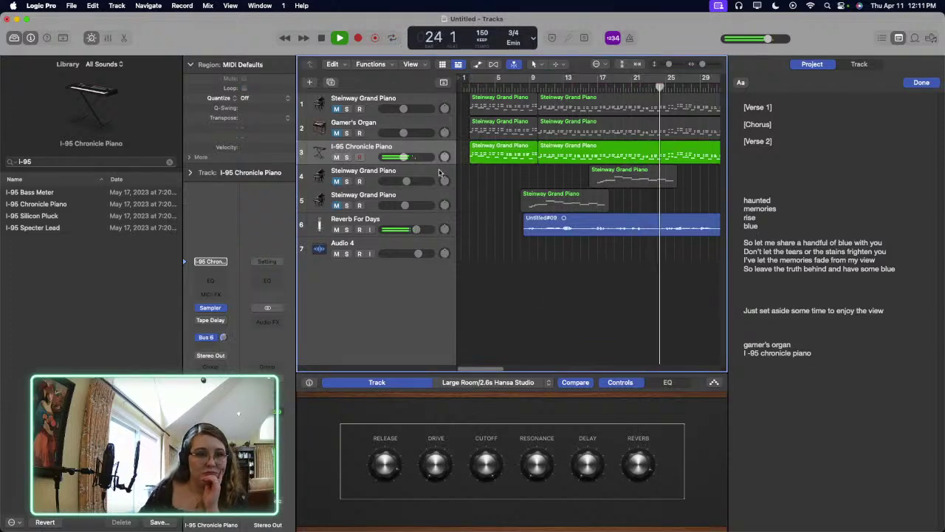
{"action": "left_click_drag", "start_coordinate": [415, 229], "coordinate": [420, 229]}
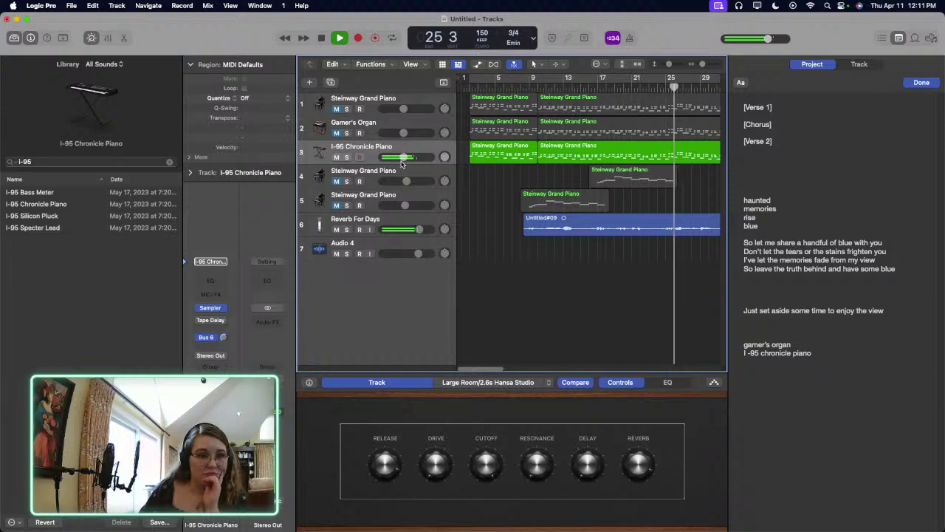
{"action": "left_click_drag", "start_coordinate": [402, 163], "coordinate": [407, 163]}
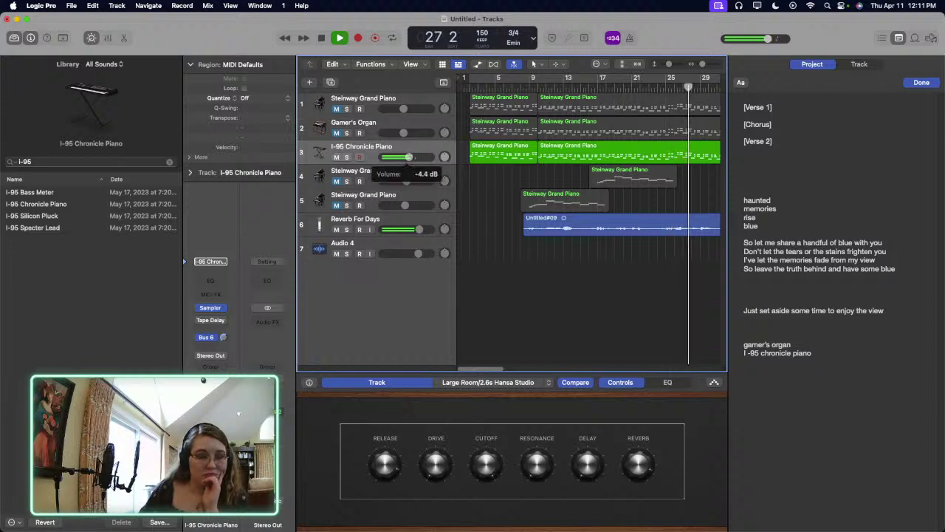
{"action": "left_click", "coordinate": [419, 229]}
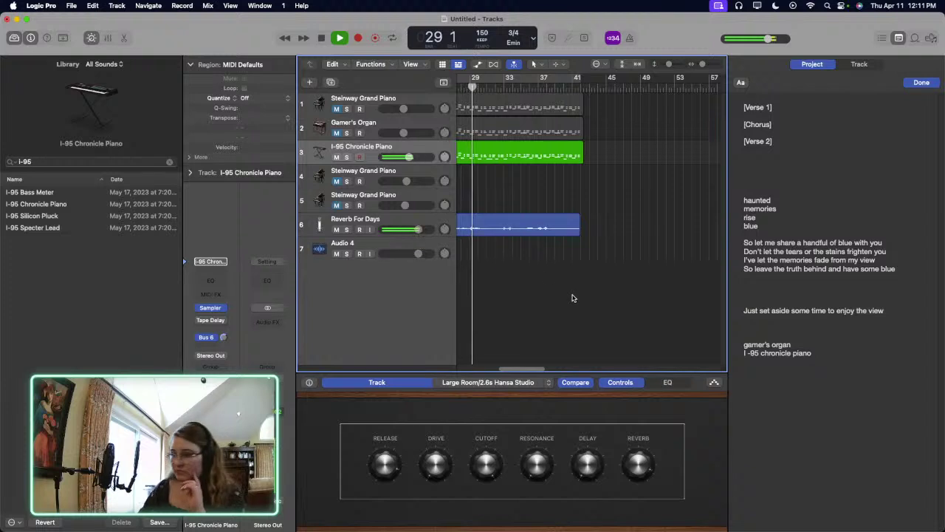
Step: Turn cycle playback back on and leave both the Gamer's Organ and I-95 Chronicle Piano tracks unmuted to hear them together
{"action": "scroll", "coordinate": [625, 310], "scroll_direction": "left", "scroll_amount": 5}
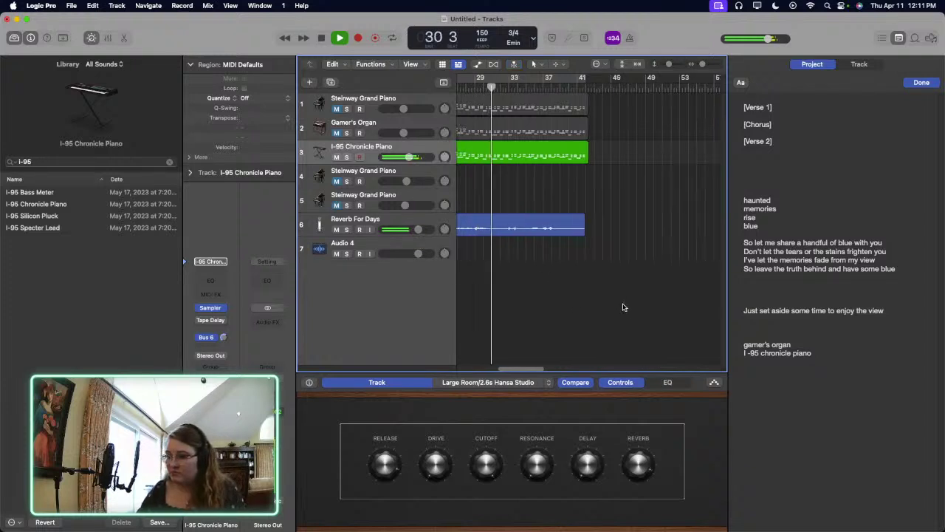
{"action": "scroll", "coordinate": [625, 310], "scroll_direction": "left", "scroll_amount": 10}
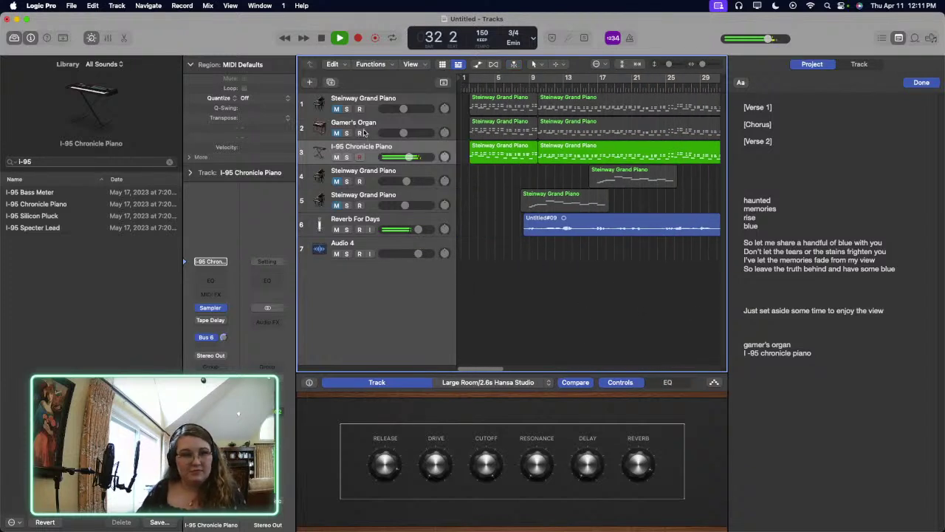
{"action": "left_click", "coordinate": [492, 82]}
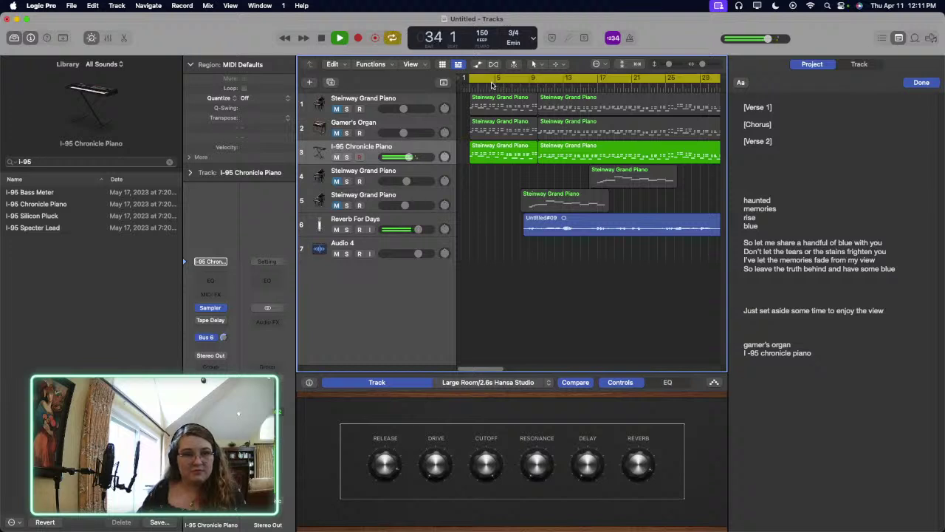
{"action": "left_click", "coordinate": [338, 156]}
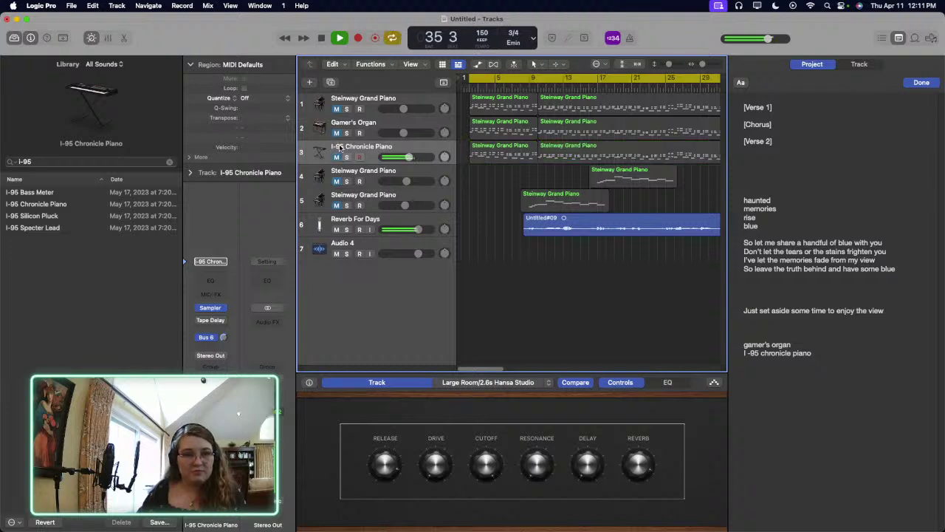
{"action": "left_click", "coordinate": [337, 135]}
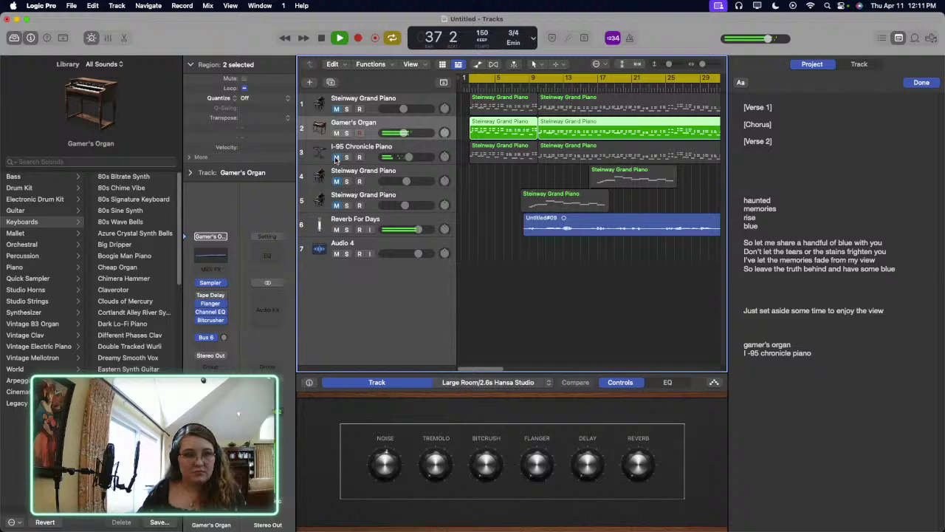
{"action": "left_click", "coordinate": [337, 158]}
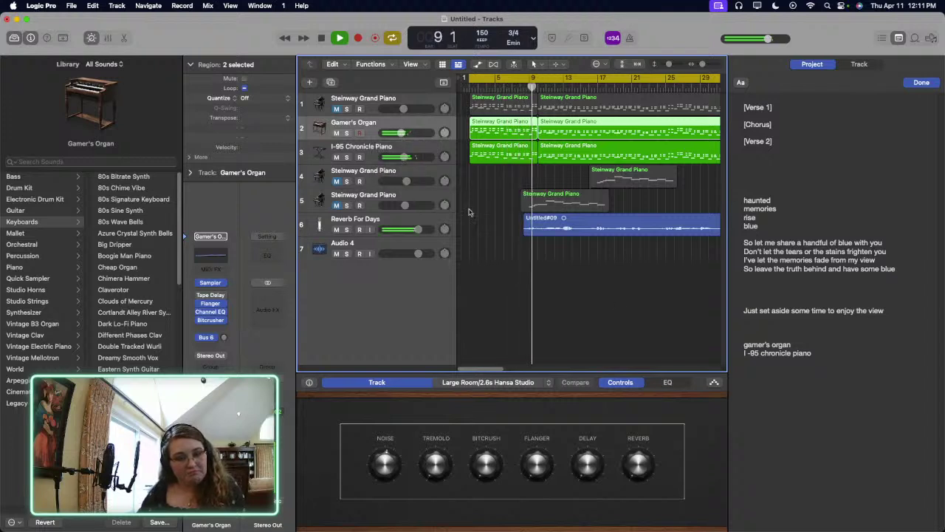
Step: Lower the Space amount on the Reverb For Days vocal track and turn cycle playback off
{"action": "left_click", "coordinate": [417, 224]}
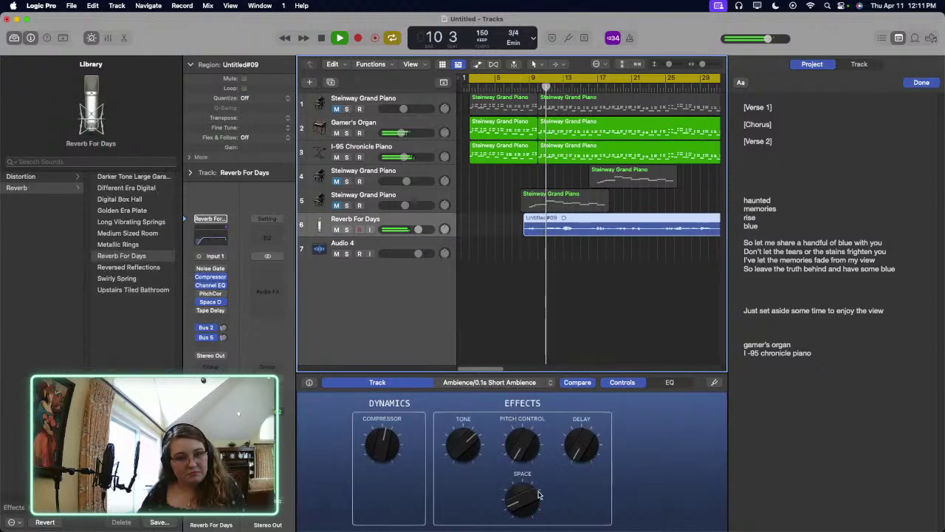
{"action": "left_click_drag", "start_coordinate": [539, 494], "coordinate": [515, 508]}
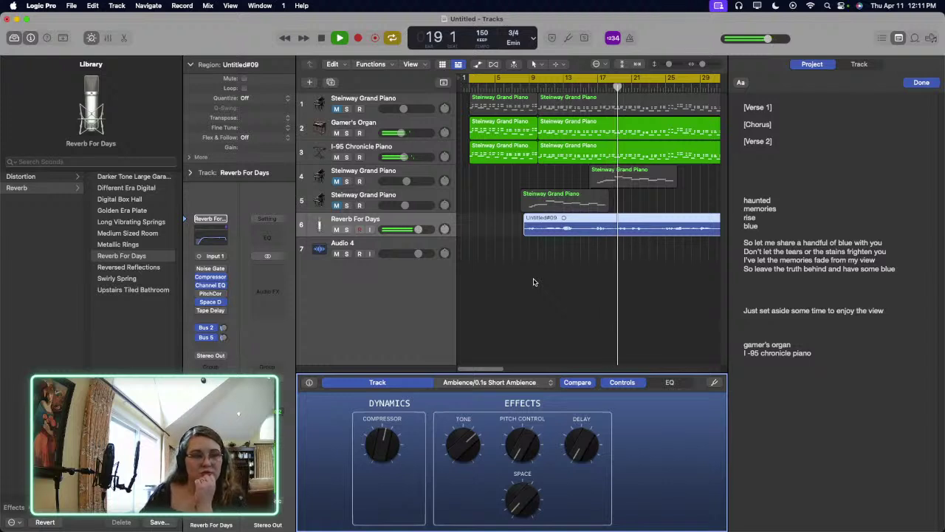
{"action": "left_click_drag", "start_coordinate": [475, 367], "coordinate": [490, 367]}
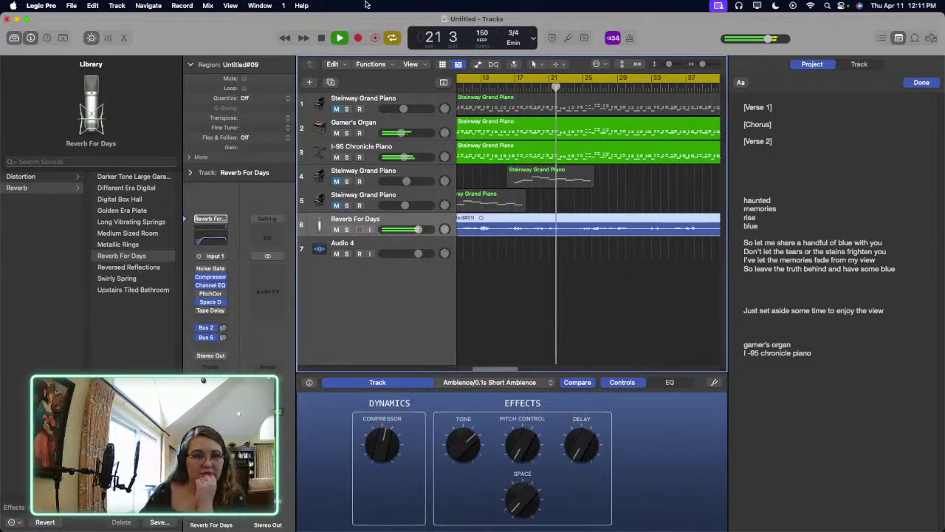
{"action": "left_click", "coordinate": [392, 38]}
{"action": "scroll", "coordinate": [561, 295], "scroll_direction": "right", "scroll_amount": 5}
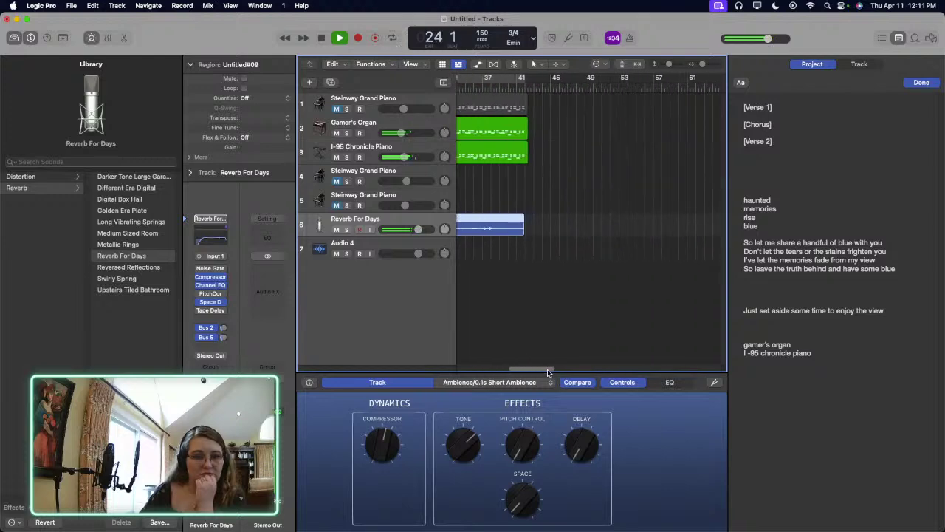
{"action": "scroll", "coordinate": [628, 184], "scroll_direction": "left", "scroll_amount": 10}
{"action": "left_click_drag", "start_coordinate": [699, 68], "coordinate": [690, 70]}
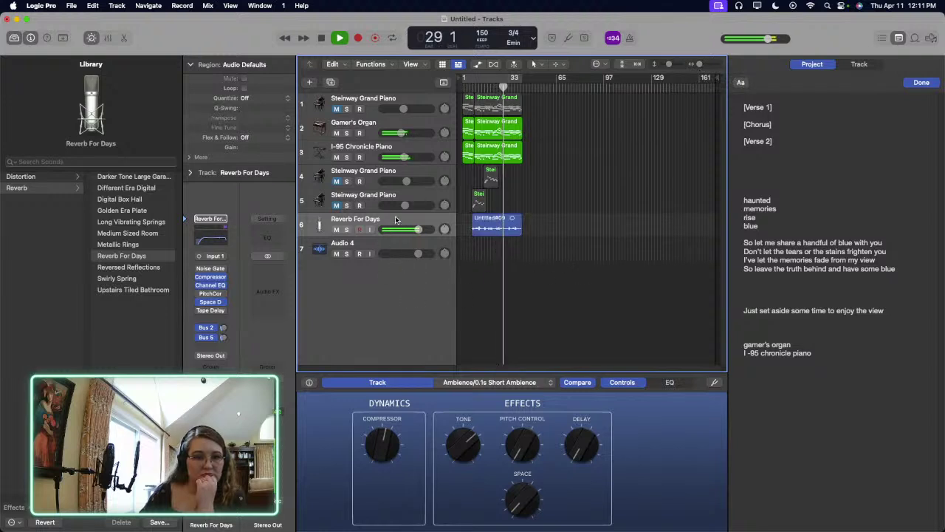
Step: Set the I-95 Chronicle Piano track's reverb to -10.2 dB
{"action": "left_click", "coordinate": [422, 148]}
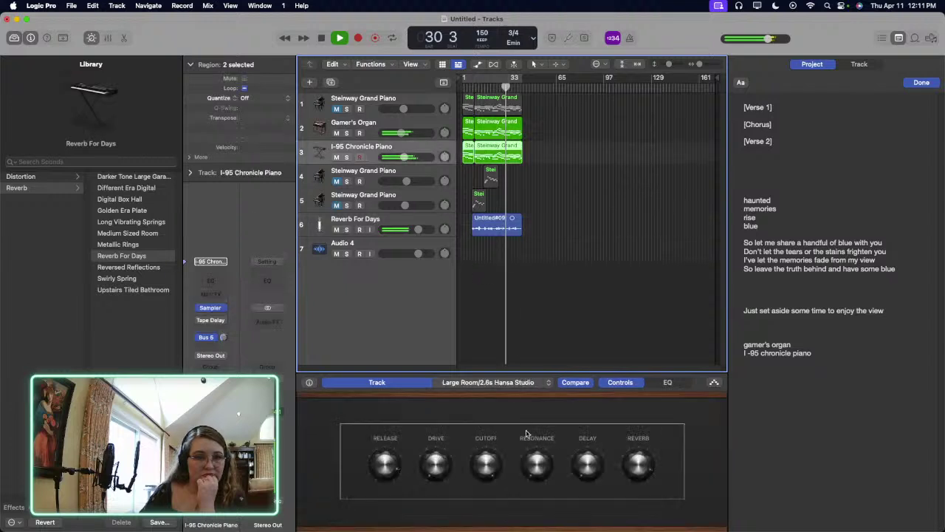
{"action": "mouse_move", "coordinate": [632, 482]}
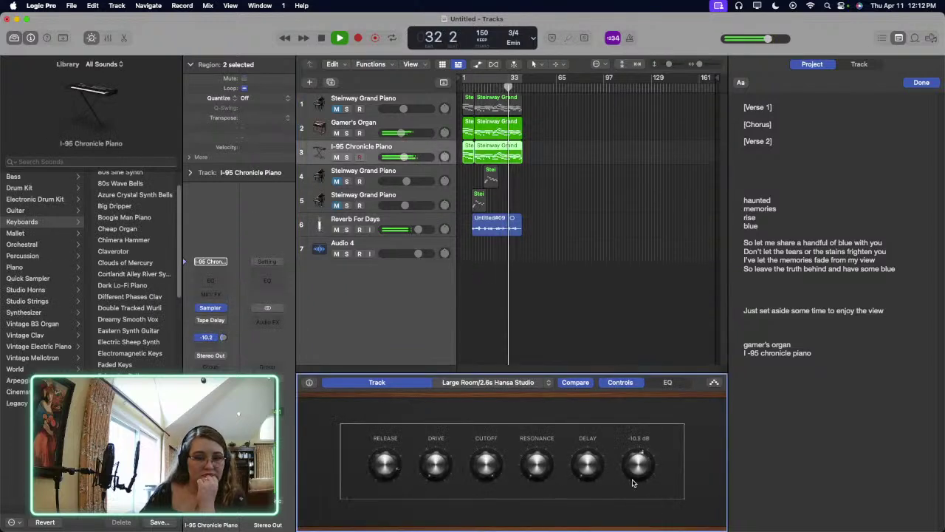
{"action": "left_click", "coordinate": [573, 345]}
Step: Load the Natural Vocal patch on the vocal track, set its reverb send to 47% and replay from about bar 8
{"action": "left_click", "coordinate": [424, 225]}
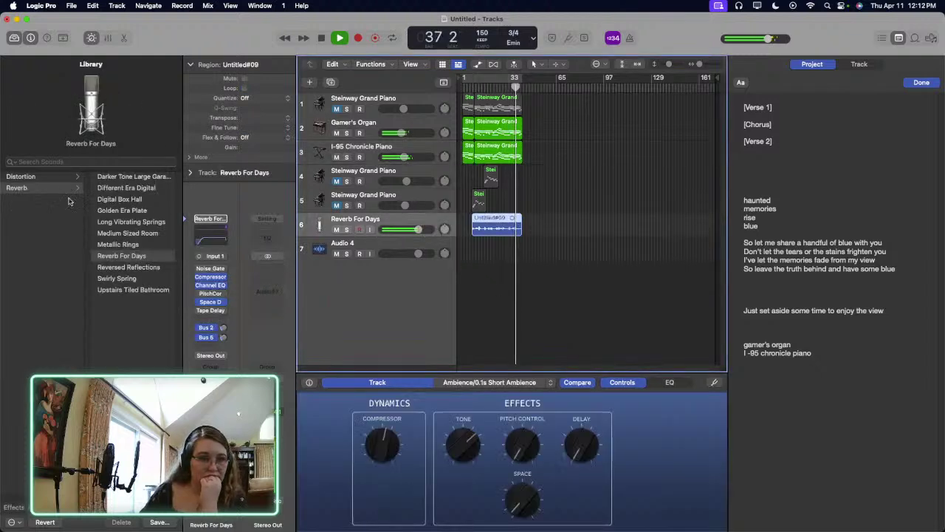
{"action": "left_click", "coordinate": [59, 179]}
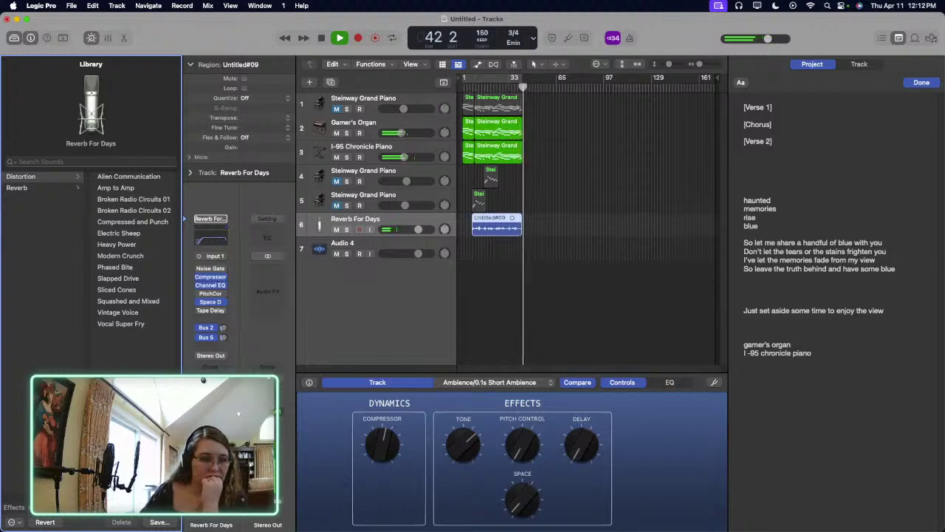
{"action": "scroll", "coordinate": [22, 515], "scroll_direction": "left", "scroll_amount": 3}
{"action": "left_click", "coordinate": [22, 187]}
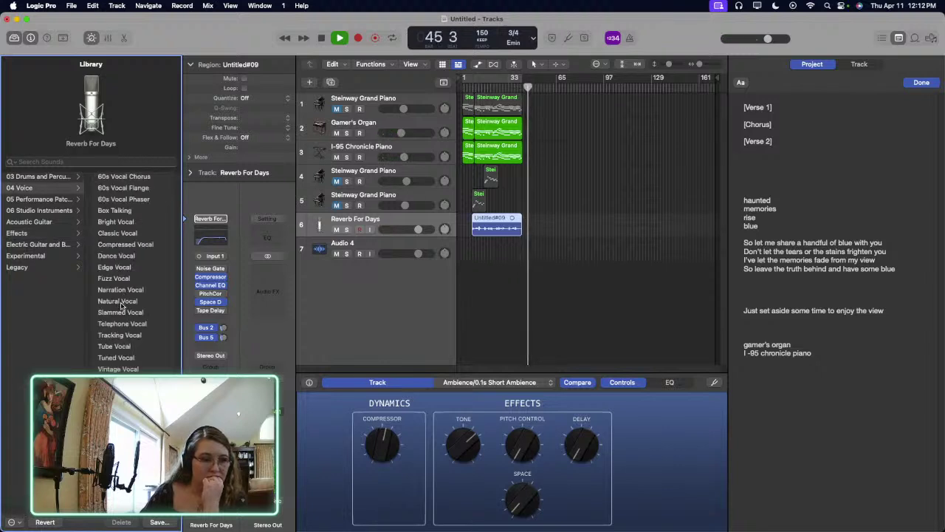
{"action": "left_click_drag", "start_coordinate": [680, 512], "coordinate": [661, 495]}
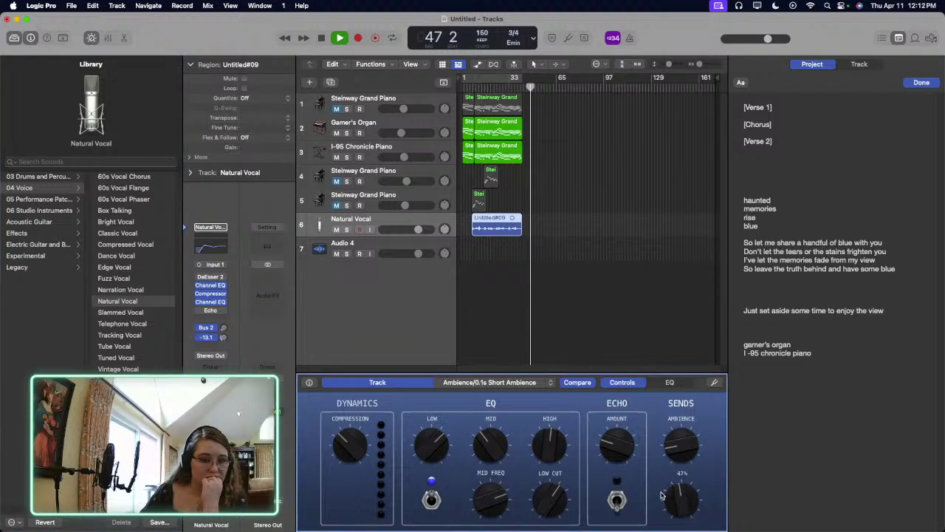
{"action": "left_click", "coordinate": [472, 87]}
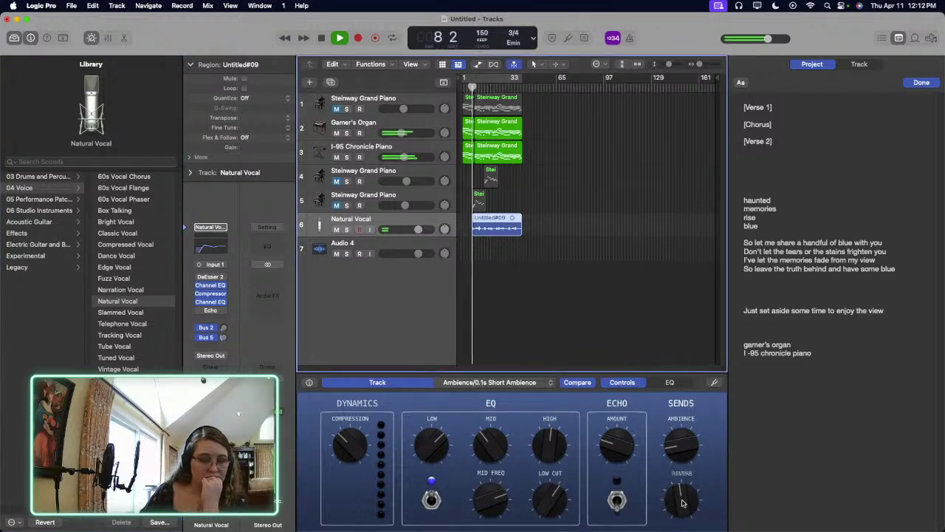
Step: Set the Natural Vocal track's reverb send to 48% and ambience send to 23%, and unmute tracks 4 and 5
{"action": "left_click_drag", "start_coordinate": [675, 510], "coordinate": [669, 513]}
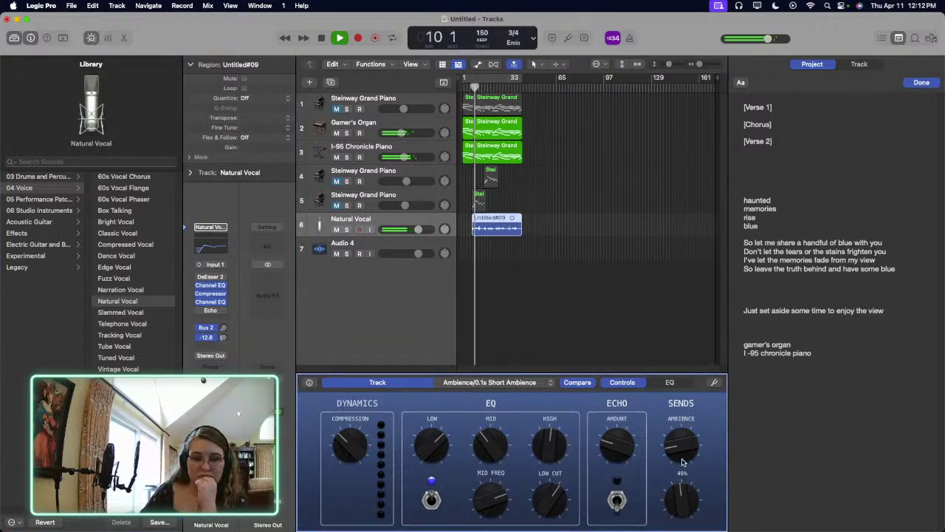
{"action": "left_click", "coordinate": [641, 291]}
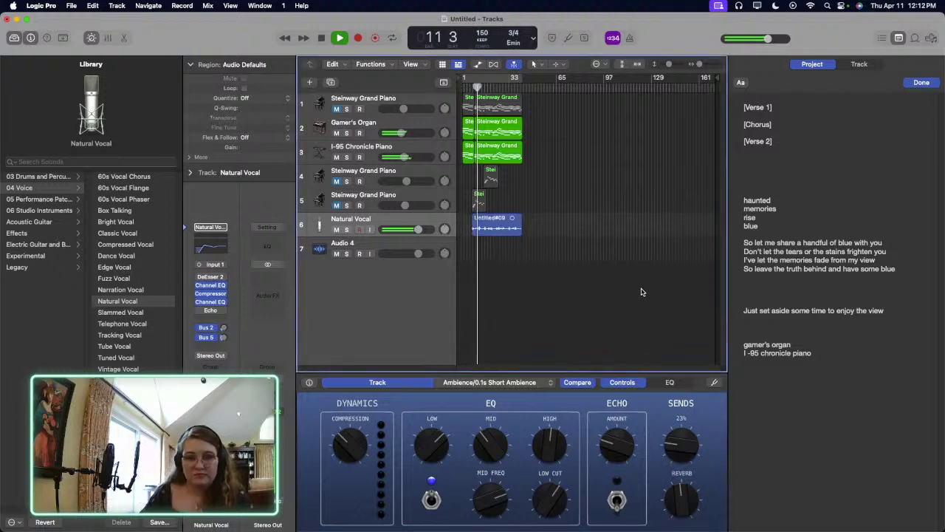
{"action": "key", "text": "XF86AudioRaiseVolume"}
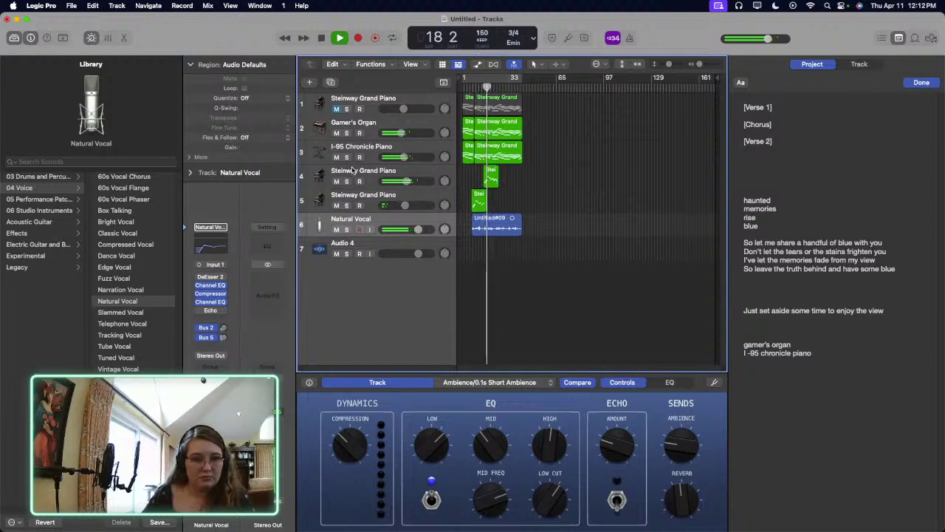
Step: Extend the Steinway Grand Piano region on track 5 to about bar 34 and delete the region on track 4
{"action": "left_click", "coordinate": [385, 170]}
{"action": "scroll", "coordinate": [611, 228], "scroll_direction": "up", "scroll_amount": 5}
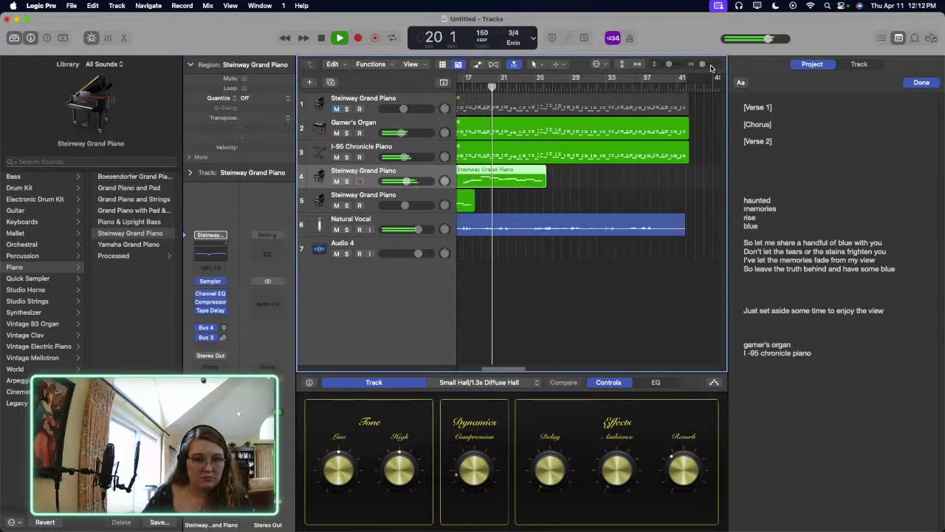
{"action": "scroll", "coordinate": [611, 228], "scroll_direction": "left", "scroll_amount": 3}
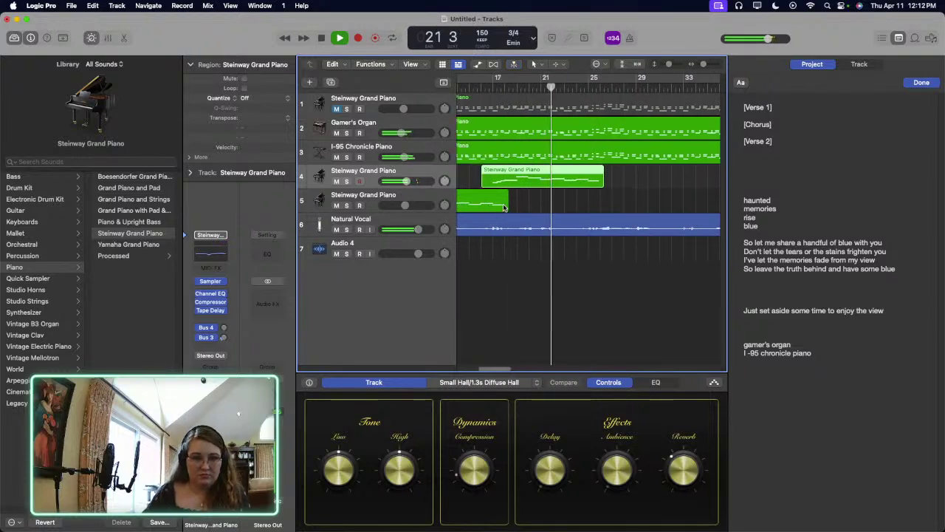
{"action": "left_click_drag", "start_coordinate": [507, 206], "coordinate": [707, 207]}
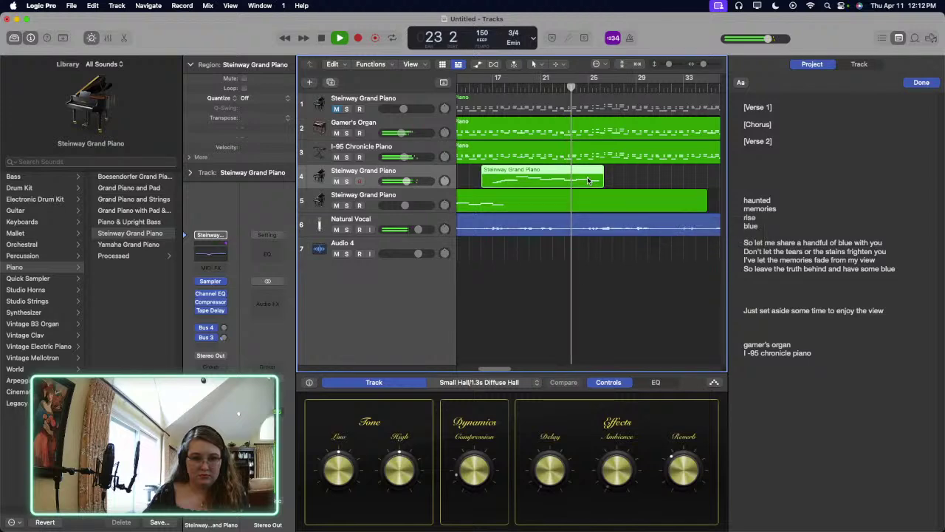
{"action": "key", "text": "Delete"}
Step: Open the extended track 5 piano region in the Piano Roll and select all of its notes
{"action": "left_click", "coordinate": [568, 196]}
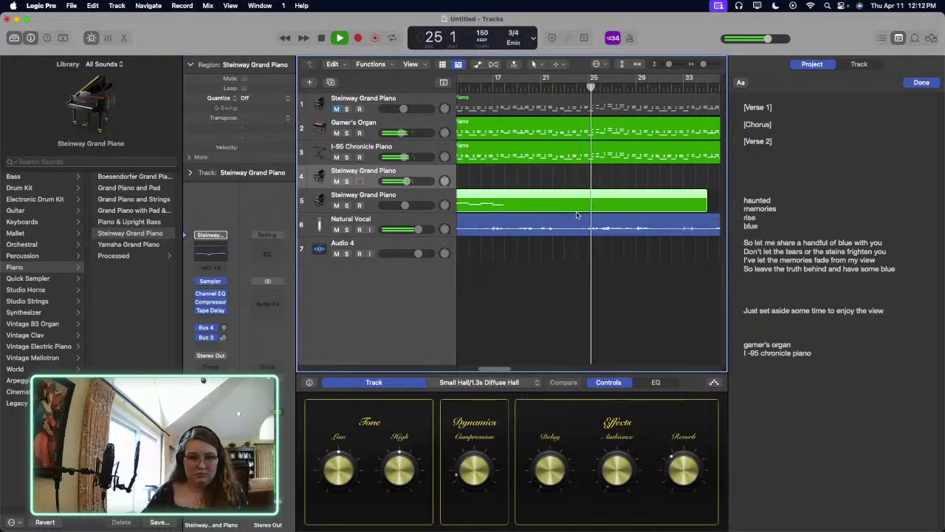
{"action": "scroll", "coordinate": [578, 215], "scroll_direction": "left", "scroll_amount": 10}
{"action": "double_click", "coordinate": [614, 213]}
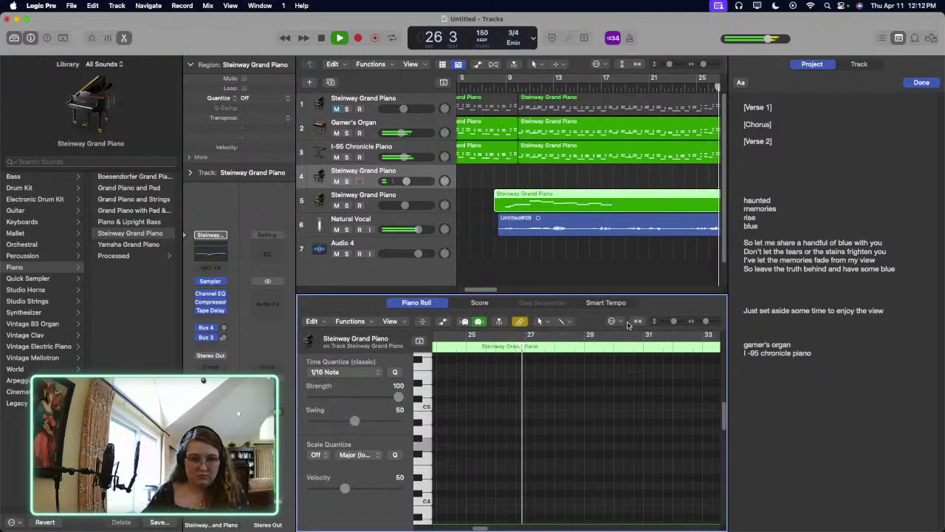
{"action": "scroll", "coordinate": [561, 414], "scroll_direction": "left", "scroll_amount": 8}
{"action": "key", "text": "super+a"}
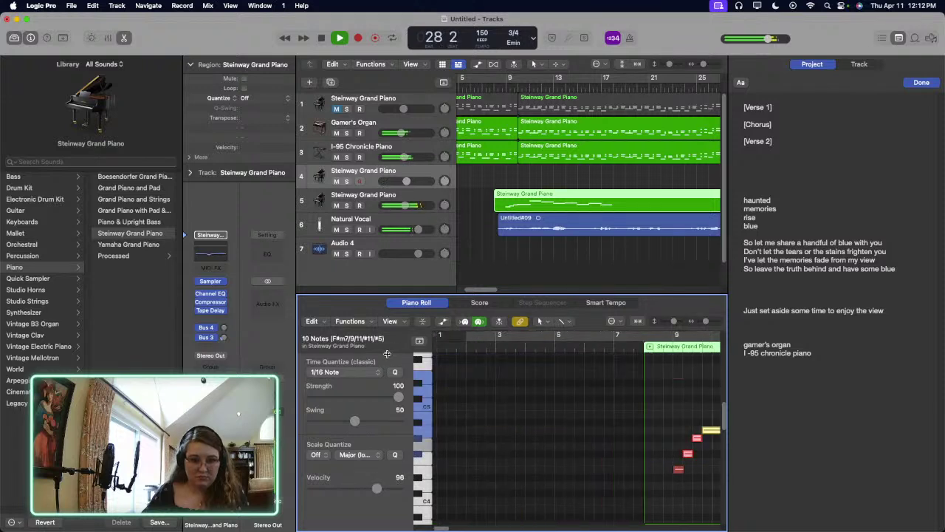
{"action": "scroll", "coordinate": [662, 415], "scroll_direction": "right", "scroll_amount": 4}
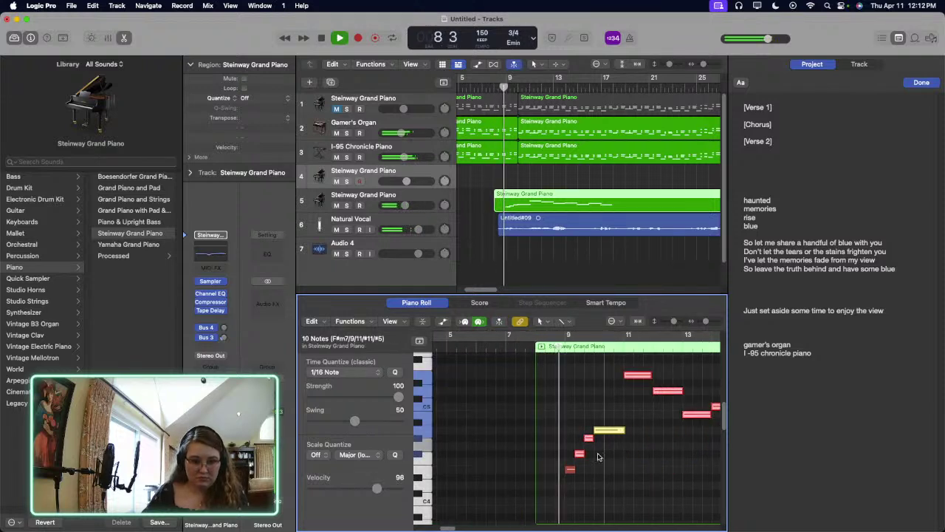
{"action": "left_click_drag", "start_coordinate": [704, 323], "coordinate": [701, 322]}
Step: Raise the velocity of the track 5 melody notes to 127, including the three short opening notes
{"action": "left_click", "coordinate": [599, 429]}
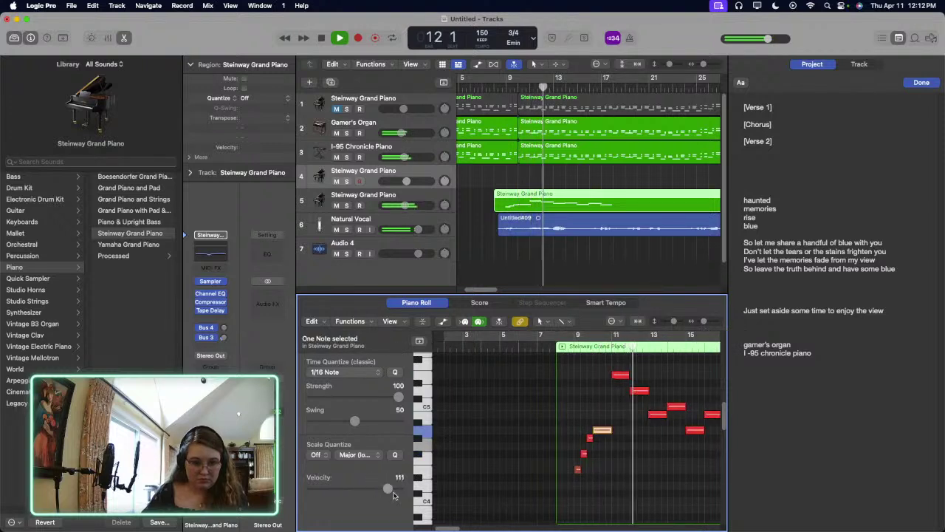
{"action": "left_click_drag", "start_coordinate": [595, 501], "coordinate": [556, 454]}
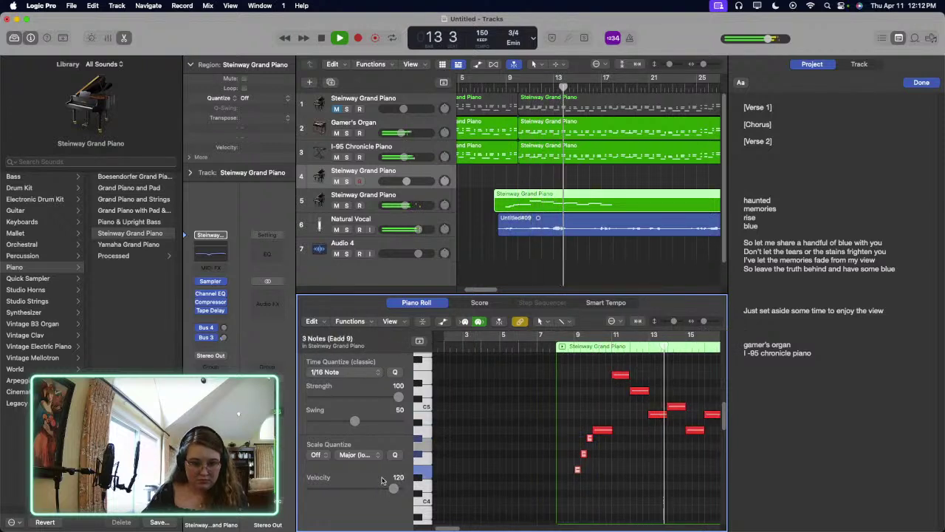
{"action": "left_click_drag", "start_coordinate": [619, 490], "coordinate": [542, 456]}
{"action": "left_click", "coordinate": [584, 493]}
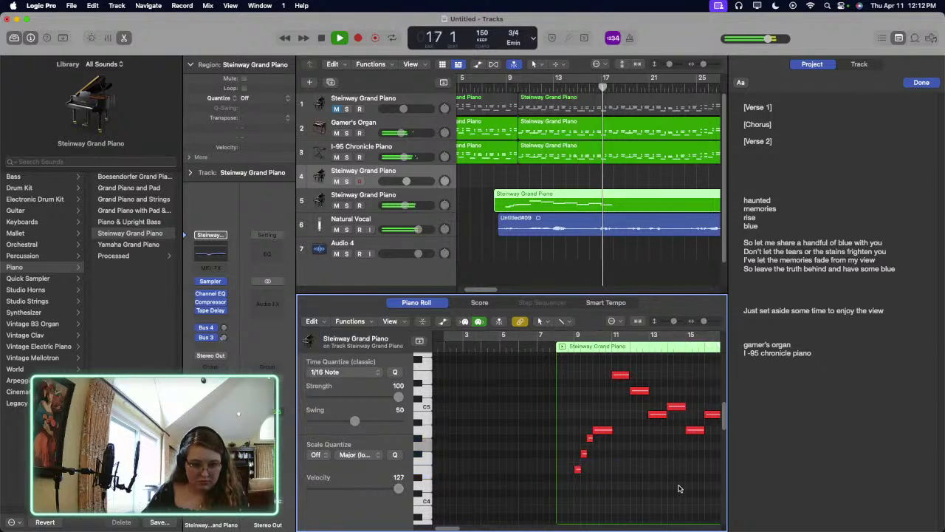
Step: Check the velocities of the track 5 melody notes one by one, up to the note at bar 15
{"action": "left_click_drag", "start_coordinate": [676, 491], "coordinate": [613, 422]}
{"action": "left_click_drag", "start_coordinate": [651, 480], "coordinate": [499, 456]}
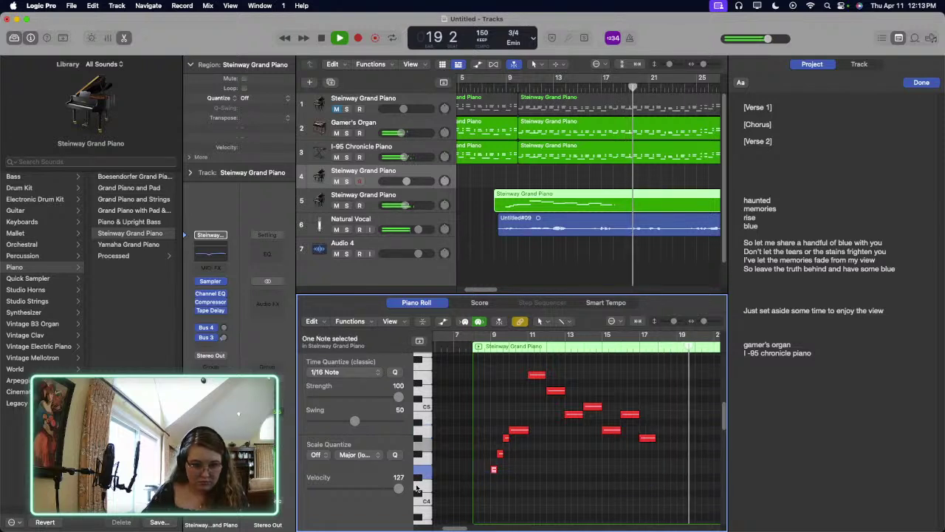
{"action": "left_click", "coordinate": [513, 443]}
{"action": "left_click", "coordinate": [518, 429]}
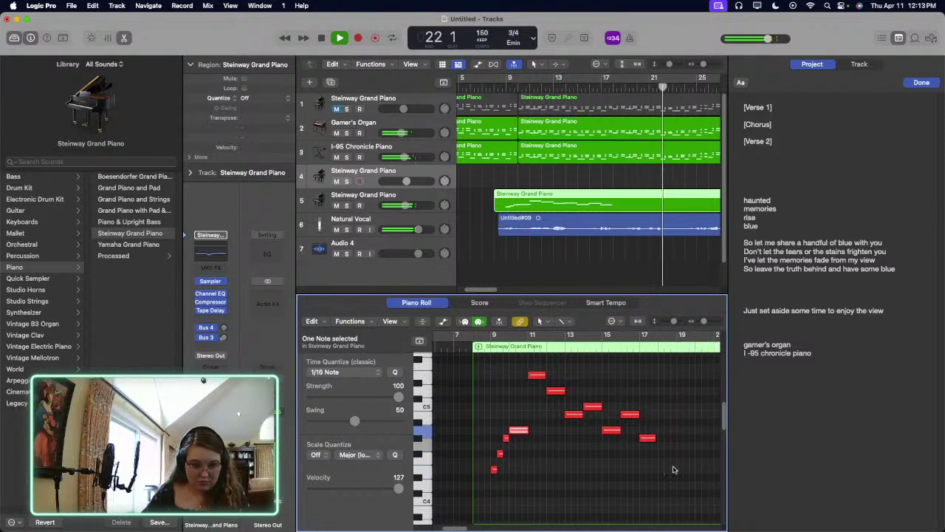
{"action": "key", "text": "Right"}
{"action": "key", "text": "Right"}
{"action": "key", "text": "Right"}
{"action": "key", "text": "Right"}
{"action": "key", "text": "Right"}
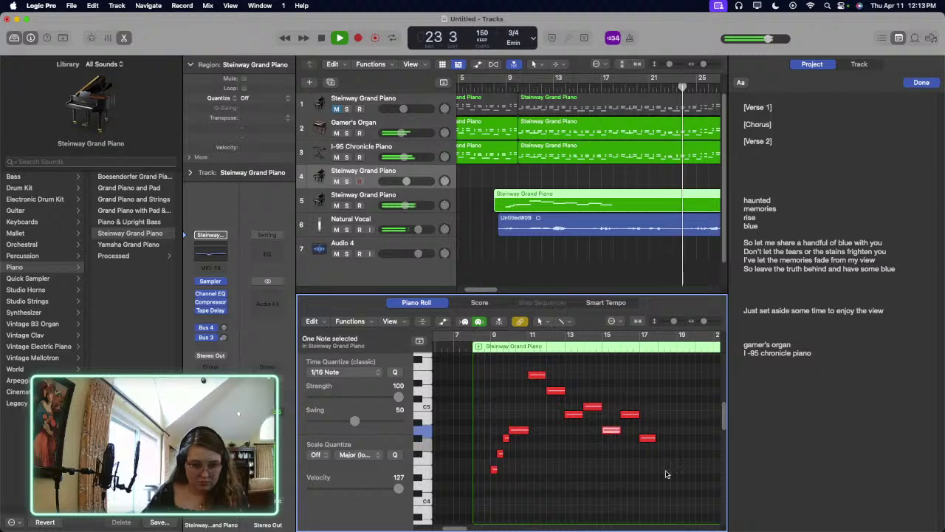
Step: Lower the velocity of all 11 melody notes to 97, replay from about bar 8, and reduce it further to 73
{"action": "left_click_drag", "start_coordinate": [666, 474], "coordinate": [464, 362]}
{"action": "left_click_drag", "start_coordinate": [399, 489], "coordinate": [376, 489]}
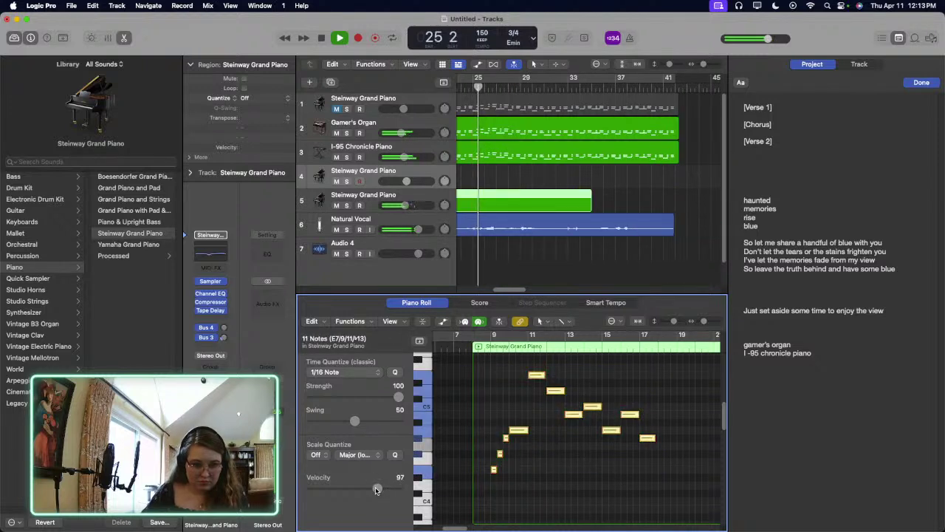
{"action": "scroll", "coordinate": [490, 146], "scroll_direction": "left", "scroll_amount": 10}
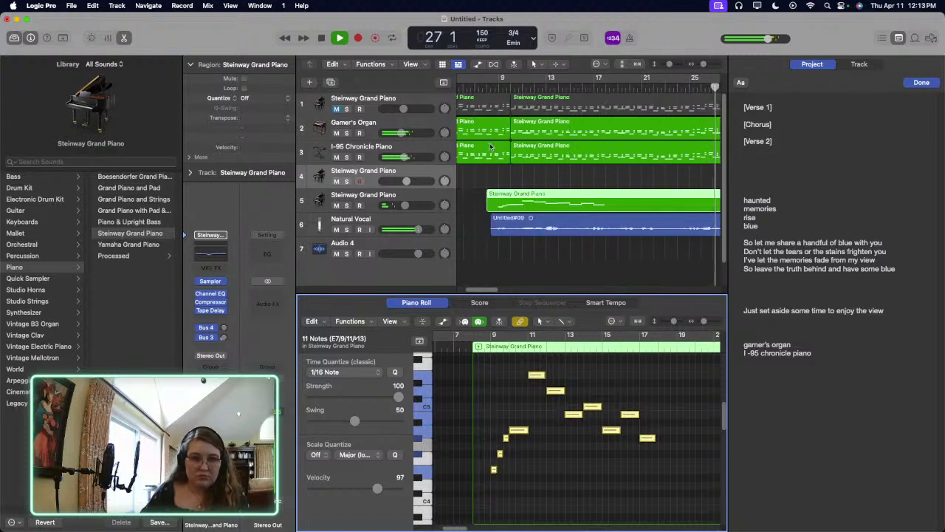
{"action": "left_click", "coordinate": [487, 79]}
{"action": "left_click", "coordinate": [641, 482]}
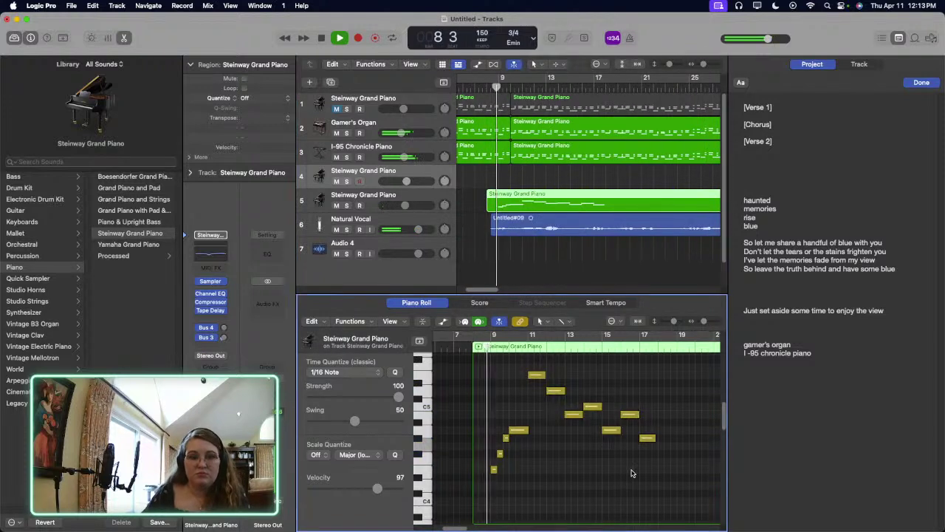
{"action": "left_click_drag", "start_coordinate": [698, 509], "coordinate": [496, 341]}
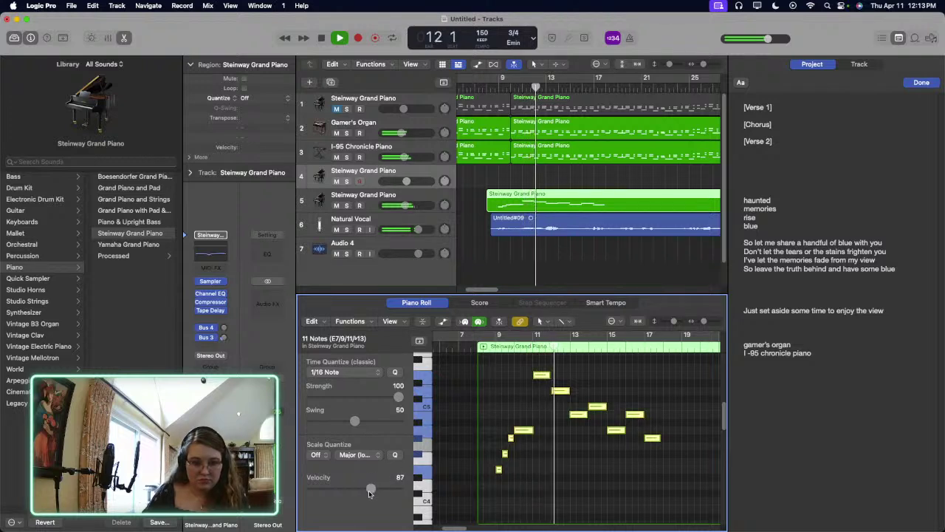
{"action": "left_click_drag", "start_coordinate": [377, 488], "coordinate": [360, 494]}
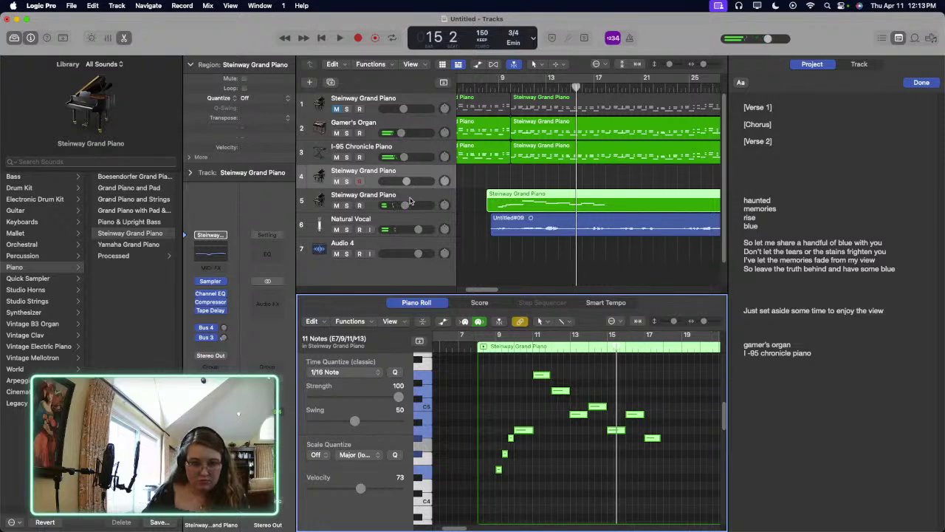
Step: Raise track 5's volume slightly and paste a copy of the 11-note phrase starting at bar 17
{"action": "left_click_drag", "start_coordinate": [411, 202], "coordinate": [415, 203]}
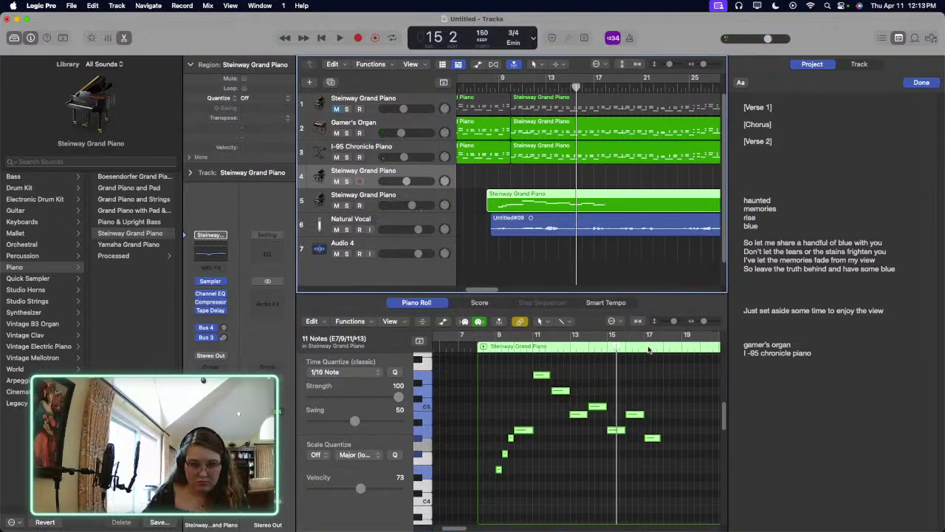
{"action": "left_click", "coordinate": [643, 347]}
{"action": "key", "text": "shift+period"}
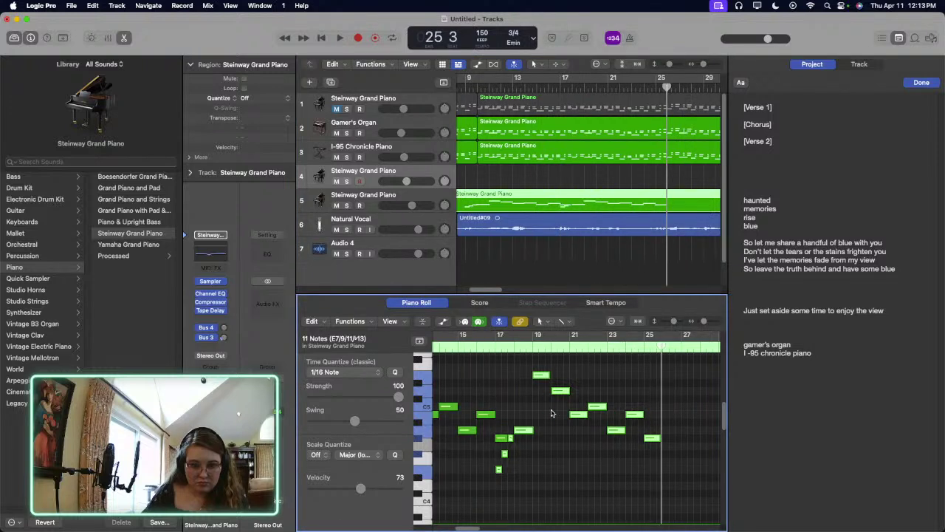
Step: Play the melody from bar 16 into the copied phrase, and replay it from just before bar 9 to compare both phrases
{"action": "scroll", "coordinate": [551, 413], "scroll_direction": "left", "scroll_amount": 5}
{"action": "left_click", "coordinate": [599, 347]}
{"action": "key", "text": "space"}
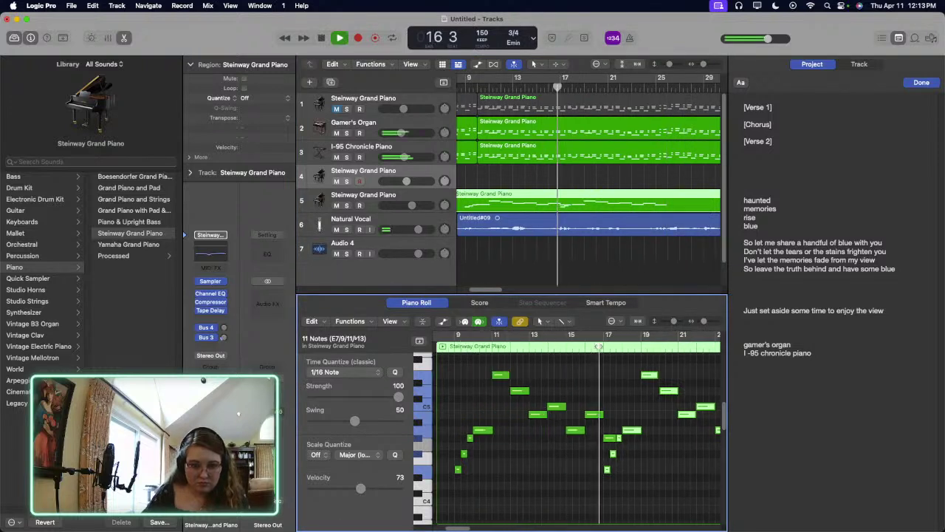
{"action": "left_click_drag", "start_coordinate": [703, 321], "coordinate": [707, 322]}
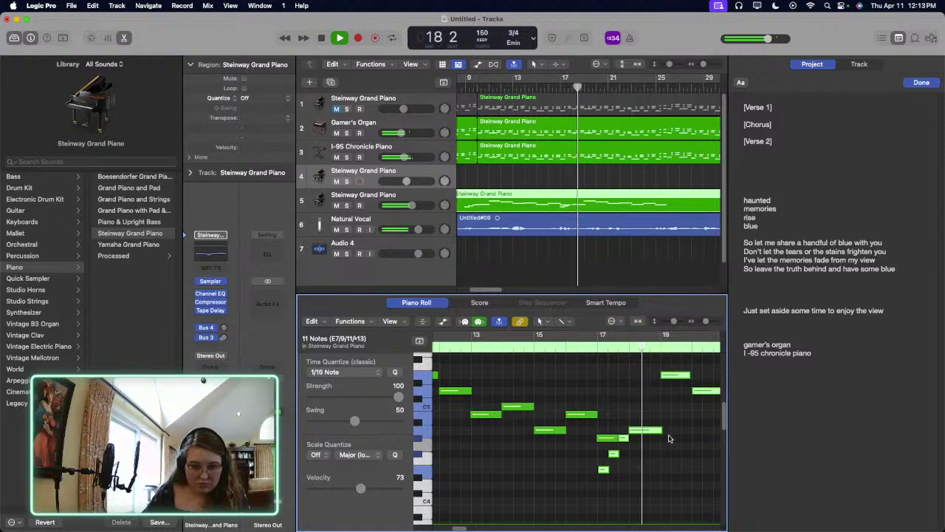
{"action": "left_click", "coordinate": [543, 381]}
{"action": "scroll", "coordinate": [543, 381], "scroll_direction": "left", "scroll_amount": 5}
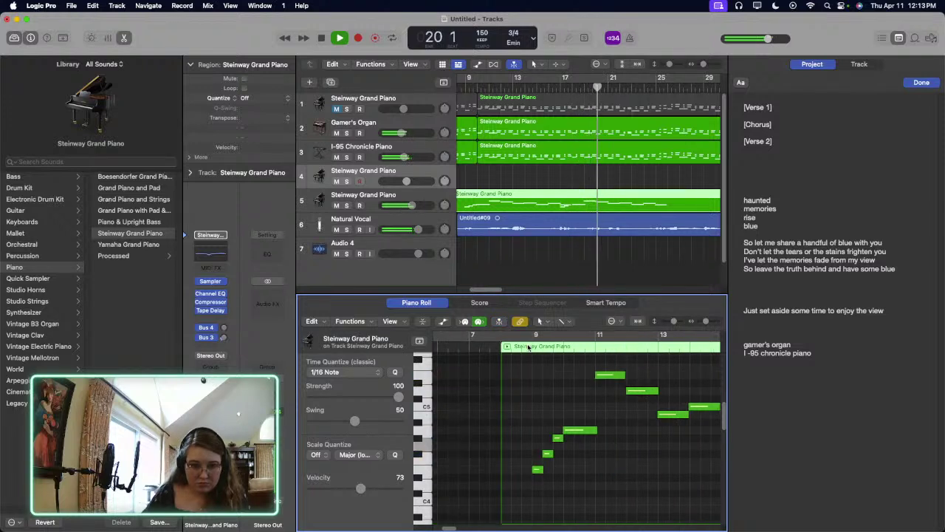
{"action": "left_click", "coordinate": [528, 347]}
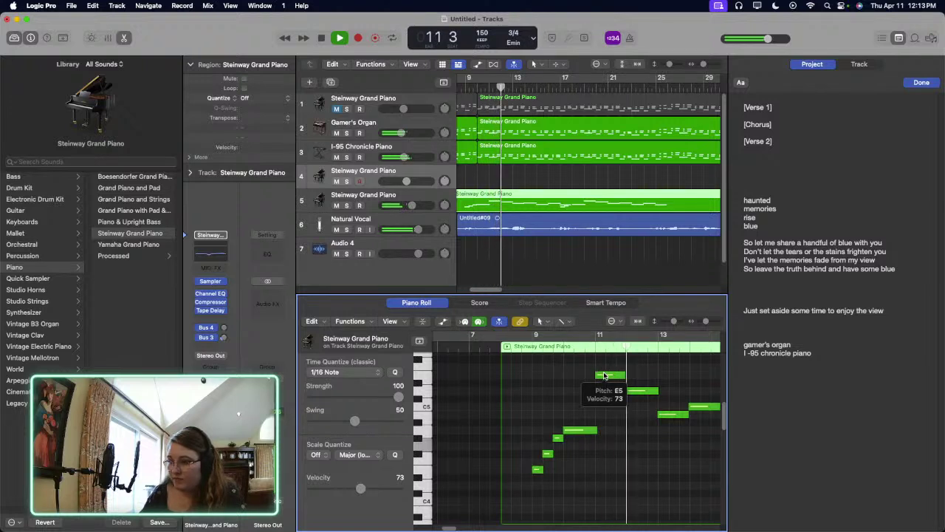
{"action": "key", "text": "space"}
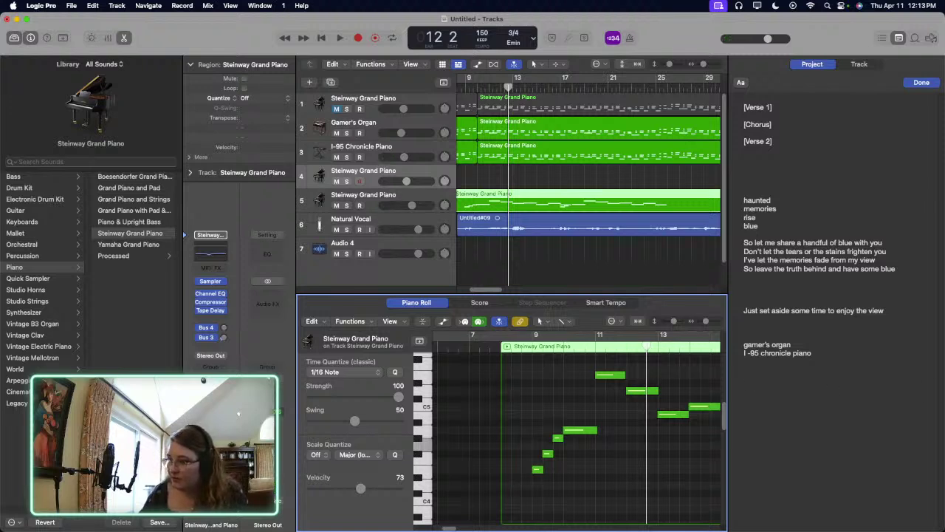
{"action": "key", "text": "space"}
{"action": "key", "text": "space"}
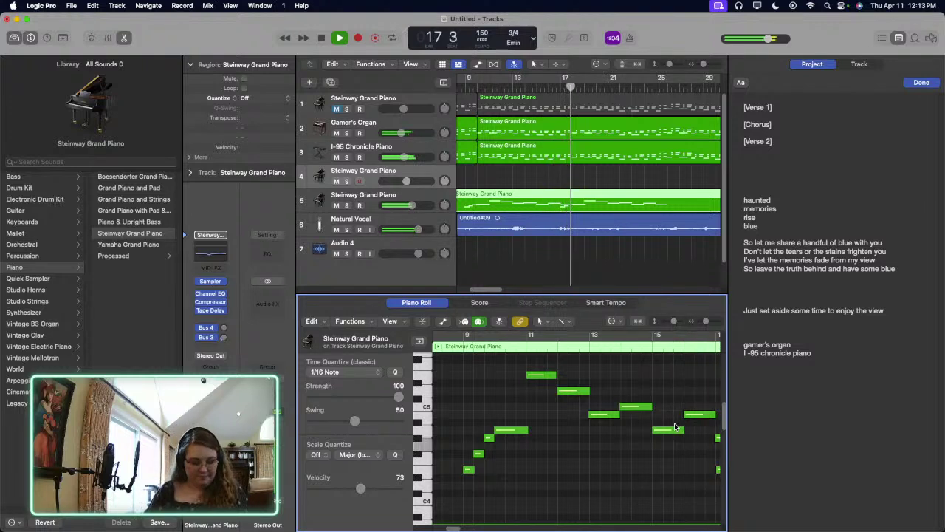
{"action": "left_click", "coordinate": [663, 445]}
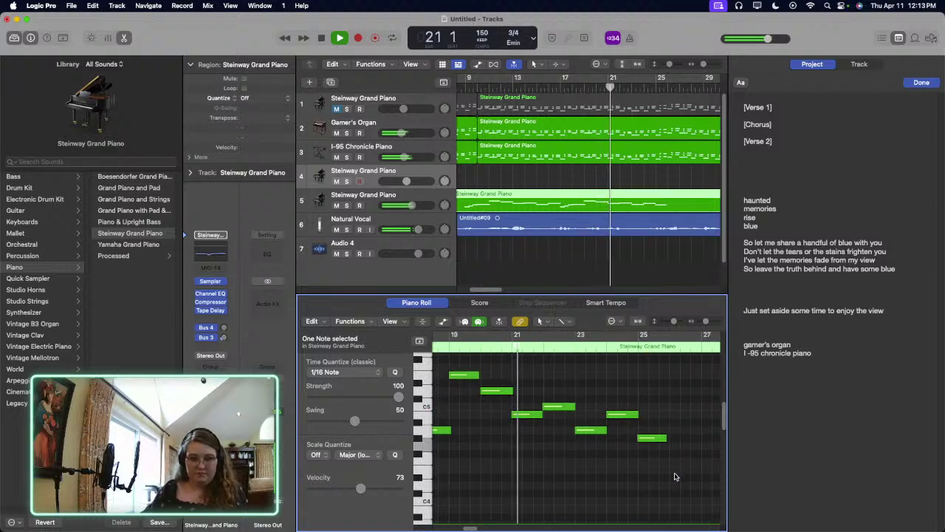
Step: Move the copied phrase's note at bar 23 up to D5 and replay from bar 20 with cycle playback off
{"action": "key", "text": "space"}
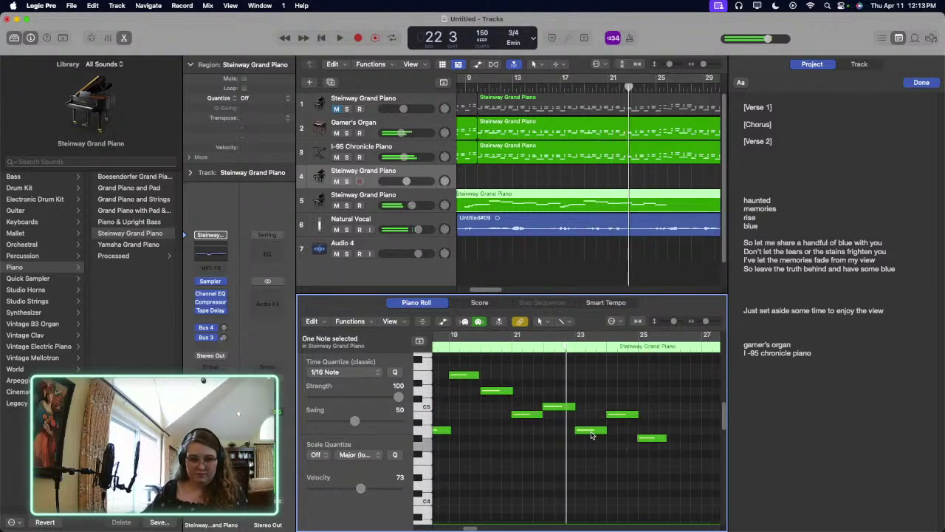
{"action": "left_click_drag", "start_coordinate": [591, 430], "coordinate": [591, 395]}
{"action": "left_click", "coordinate": [487, 345]}
{"action": "left_click", "coordinate": [487, 345]}
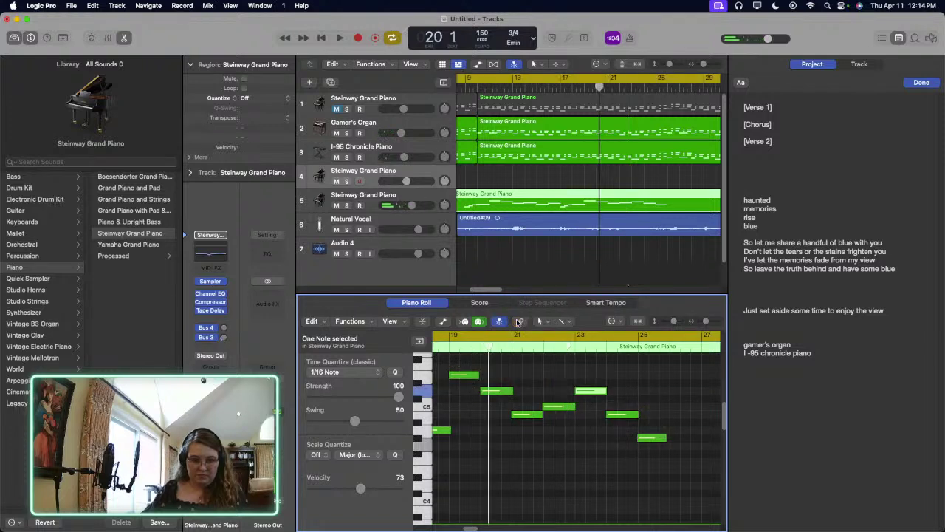
{"action": "left_click", "coordinate": [393, 37]}
{"action": "key", "text": "space"}
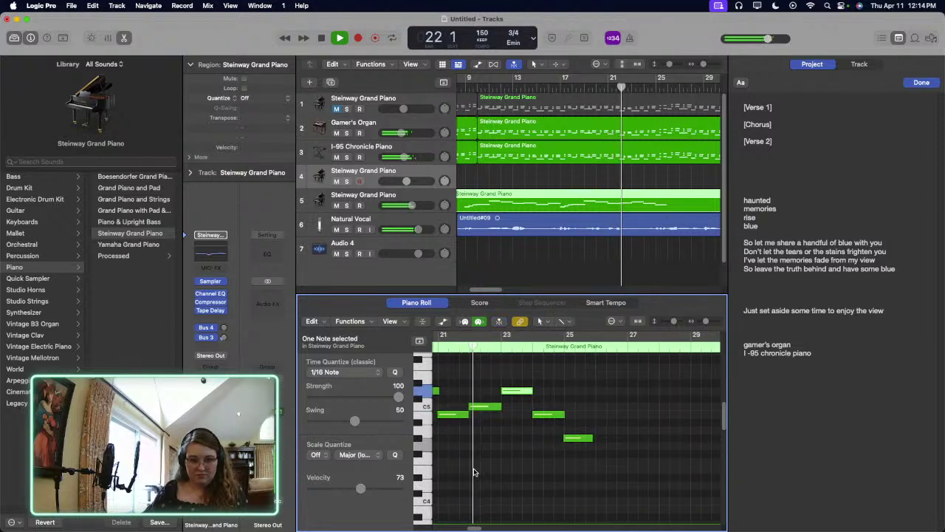
Step: Stop playback and move the copied phrase's note at bar 24 up to E5
{"action": "key", "text": "space"}
{"action": "scroll", "coordinate": [594, 446], "scroll_direction": "up", "scroll_amount": 1}
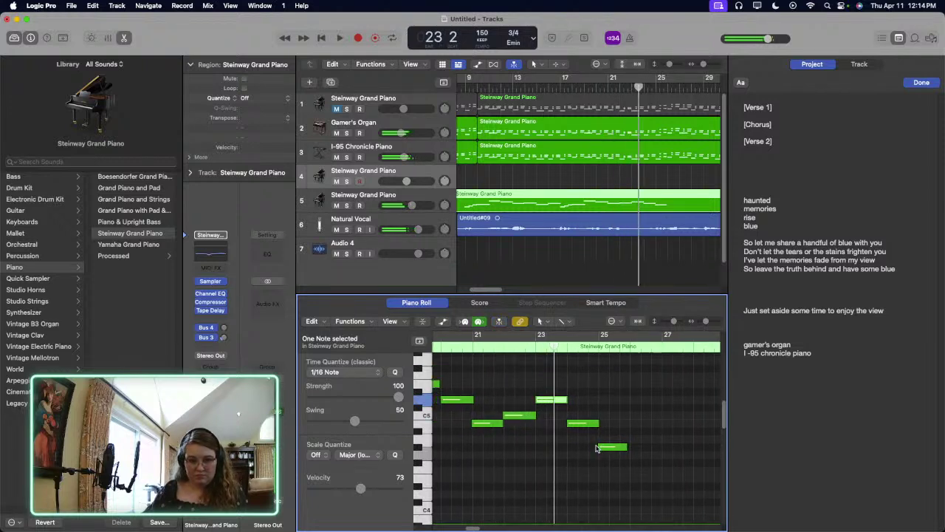
{"action": "left_click_drag", "start_coordinate": [583, 428], "coordinate": [584, 388]}
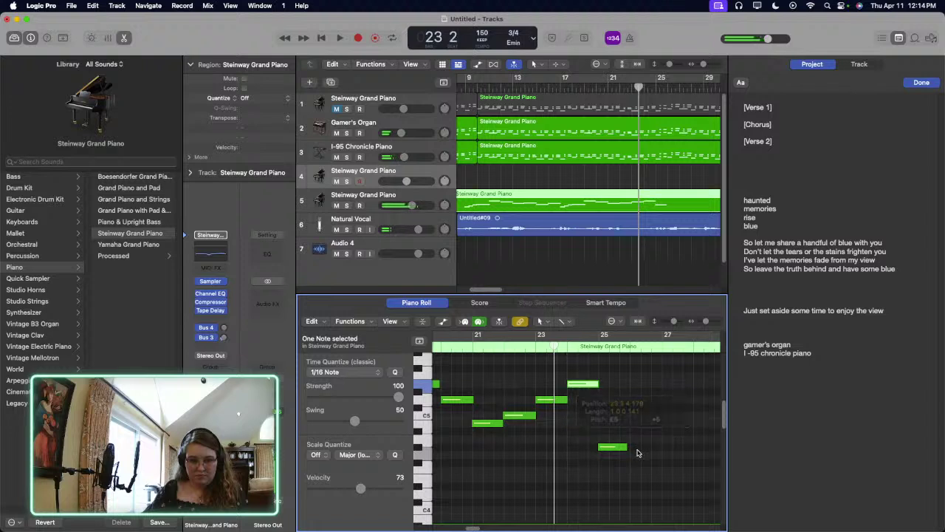
Step: Move the copied phrase's note at bar 25 up to B4 and play through the phrase's ending
{"action": "left_click_drag", "start_coordinate": [608, 453], "coordinate": [608, 429]}
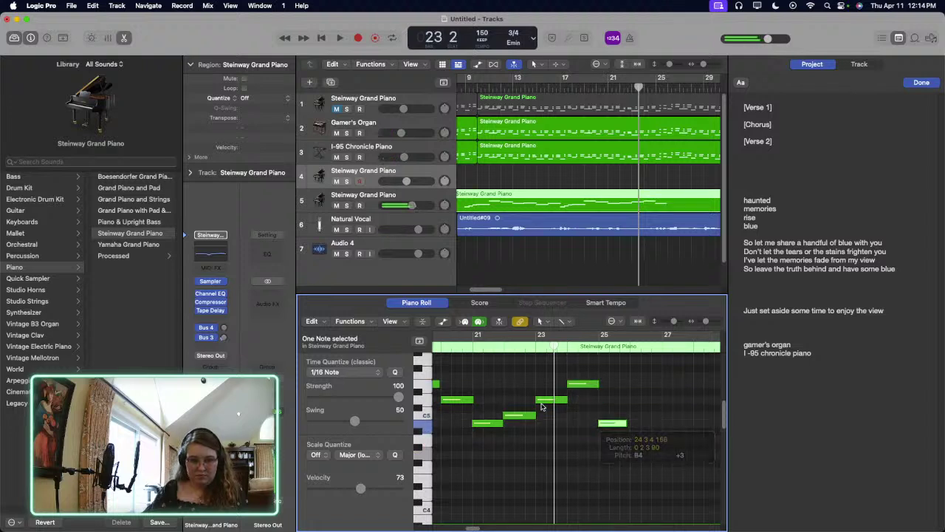
{"action": "key", "text": "space"}
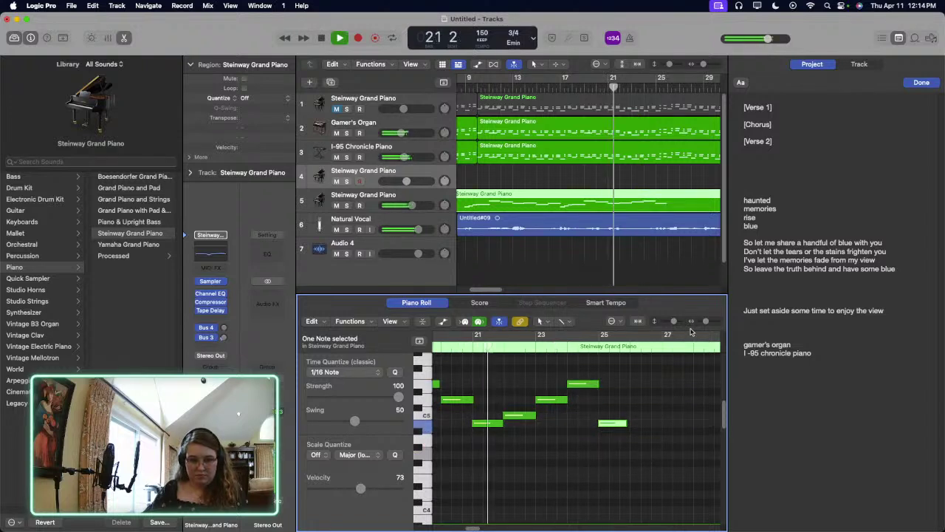
{"action": "left_click_drag", "start_coordinate": [703, 321], "coordinate": [700, 321]}
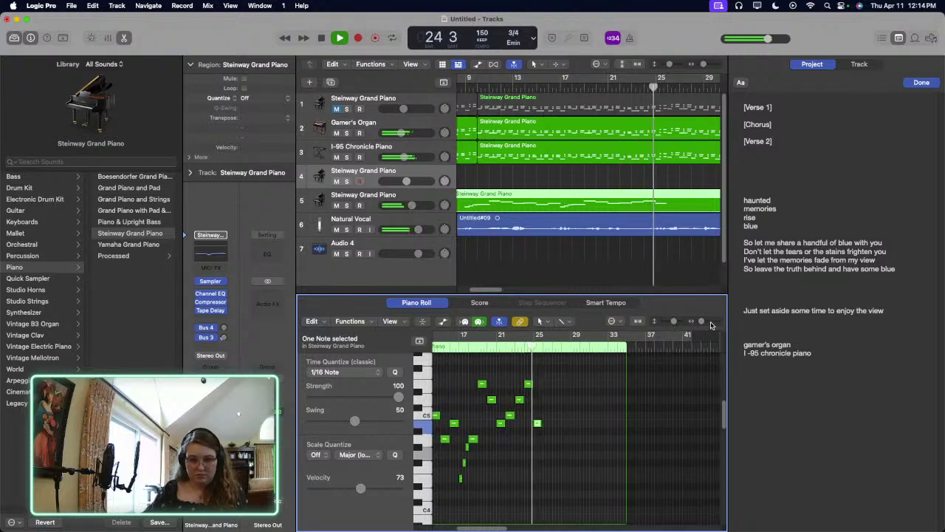
{"action": "left_click_drag", "start_coordinate": [701, 321], "coordinate": [707, 321]}
{"action": "key", "text": "space"}
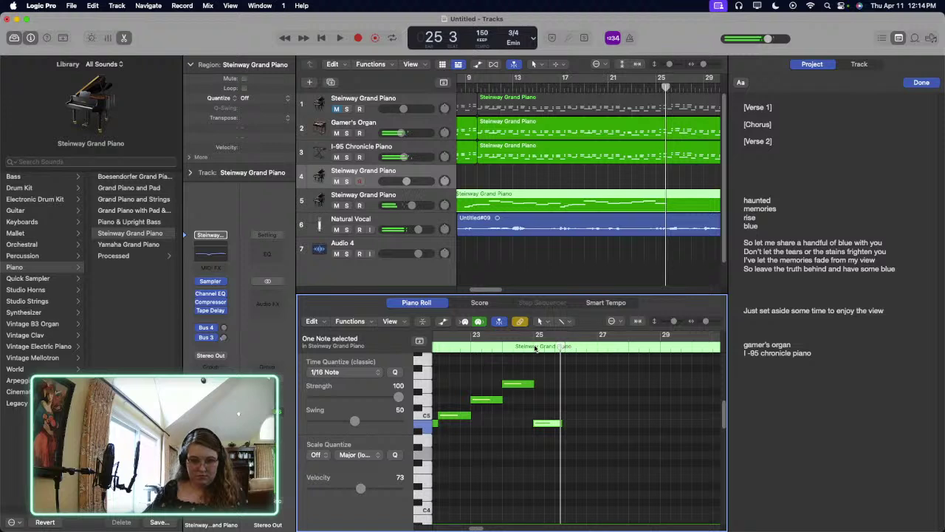
Step: Paste another copy of the melody phrase on track 5 starting at bar 25
{"action": "left_click", "coordinate": [533, 347]}
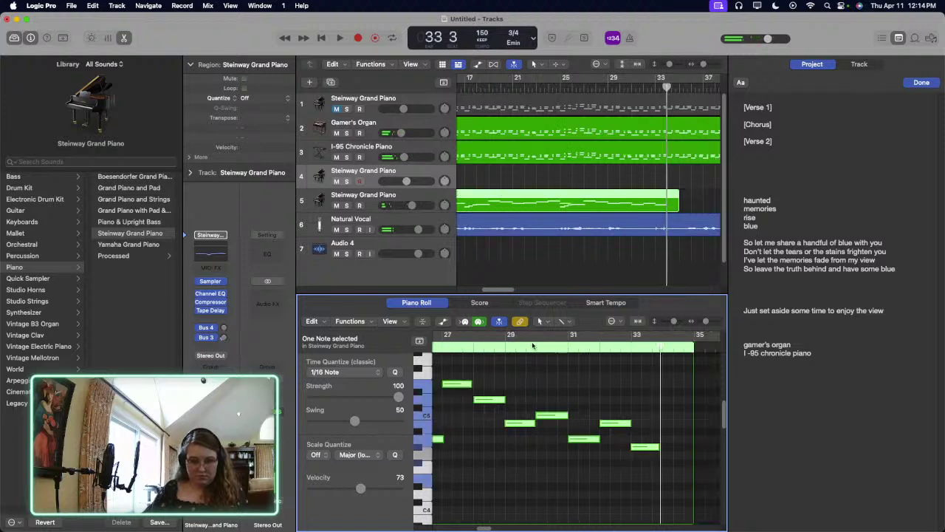
{"action": "scroll", "coordinate": [549, 425], "scroll_direction": "left", "scroll_amount": 5}
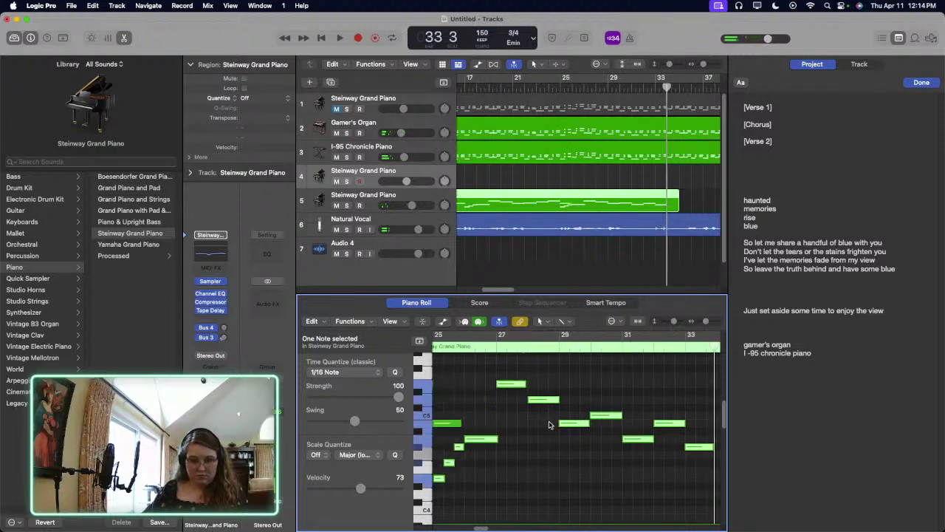
{"action": "scroll", "coordinate": [549, 431], "scroll_direction": "left", "scroll_amount": 5}
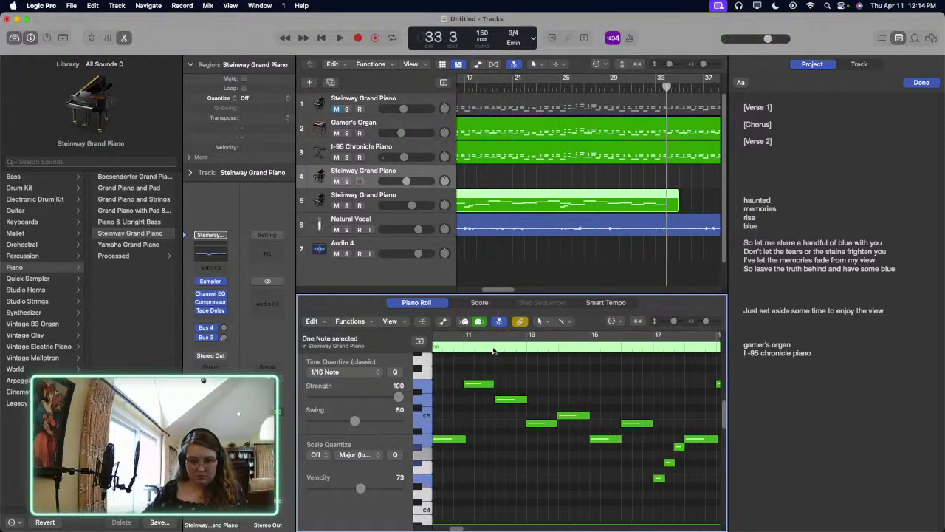
Step: Replay the melody from before bar 9 while raising the system volume and track 5's volume slightly
{"action": "scroll", "coordinate": [494, 353], "scroll_direction": "left", "scroll_amount": 3}
{"action": "left_click", "coordinate": [476, 356]}
{"action": "key", "text": "space"}
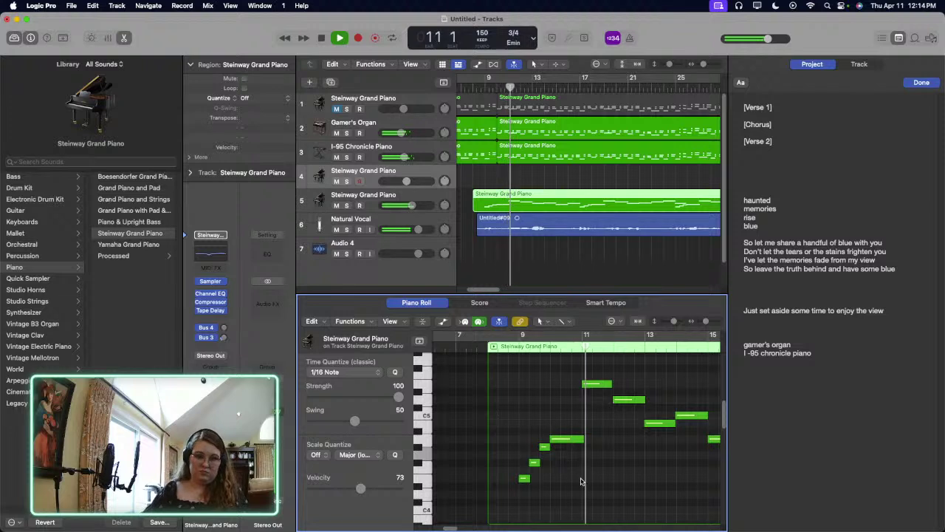
{"action": "key", "text": "XF86AudioRaiseVolume"}
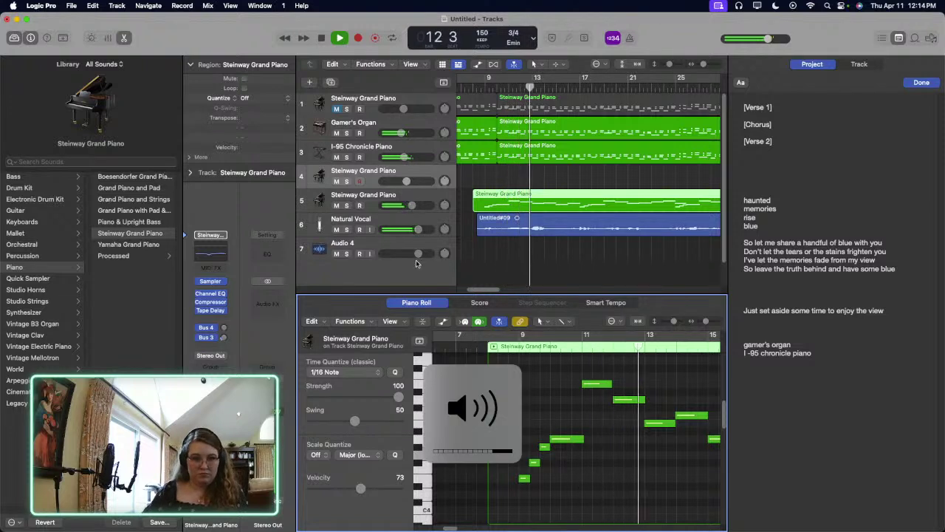
{"action": "left_click_drag", "start_coordinate": [411, 205], "coordinate": [416, 205]}
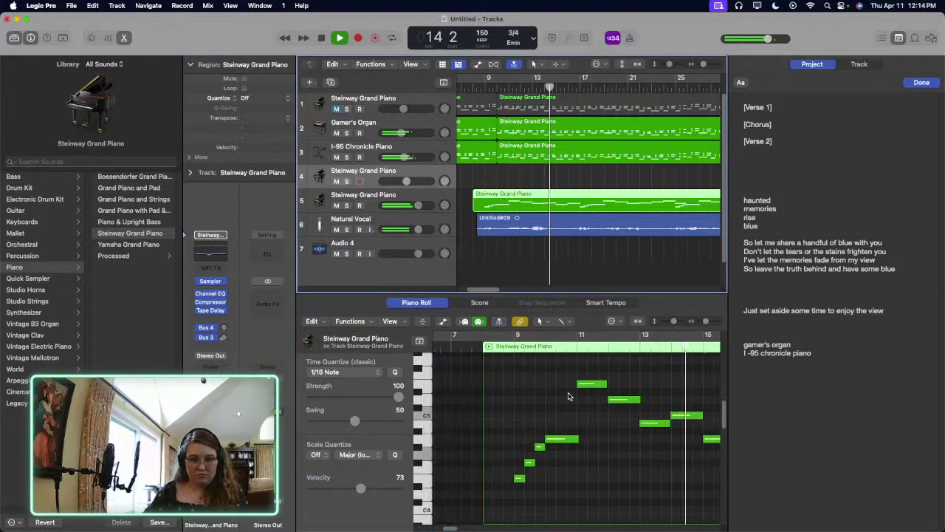
Step: Shorten the B4 note at bar 25 to pickup-note length and delete the pasted E4 note beneath it
{"action": "left_click", "coordinate": [561, 483]}
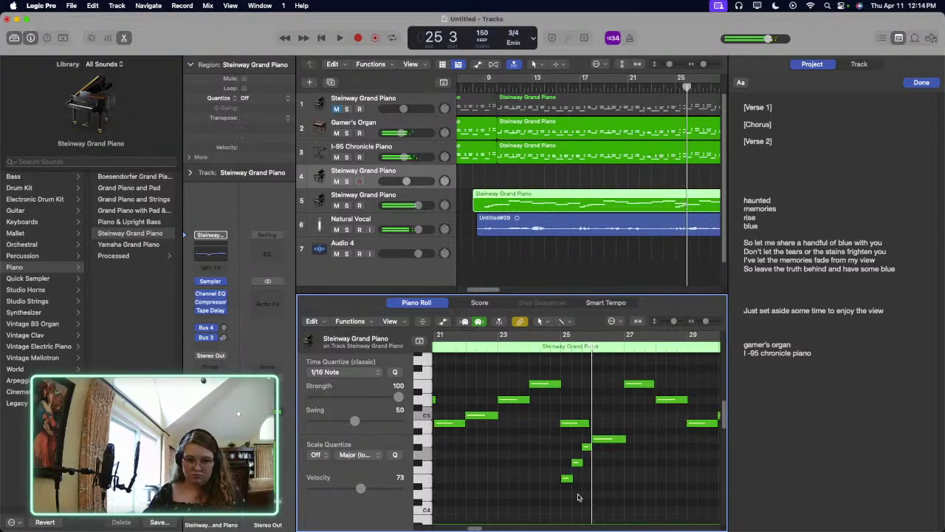
{"action": "left_click", "coordinate": [588, 424]}
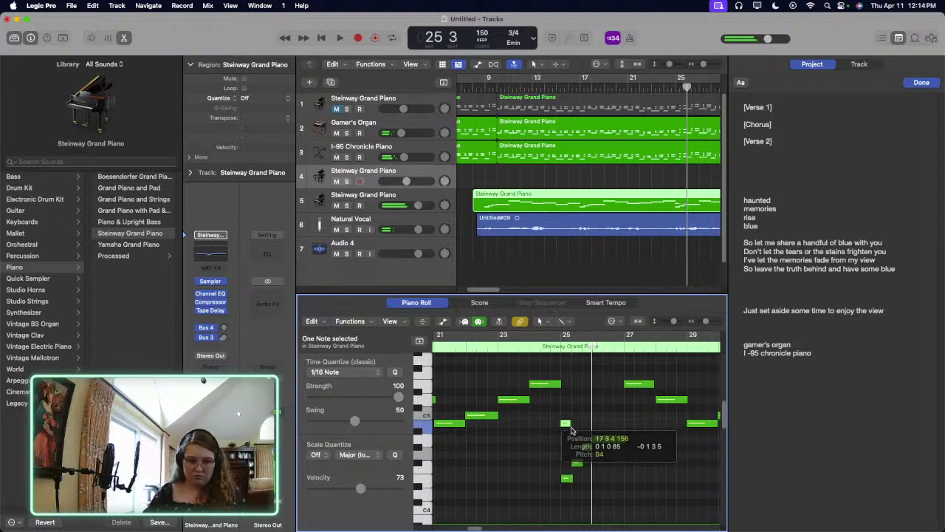
{"action": "left_click", "coordinate": [564, 478]}
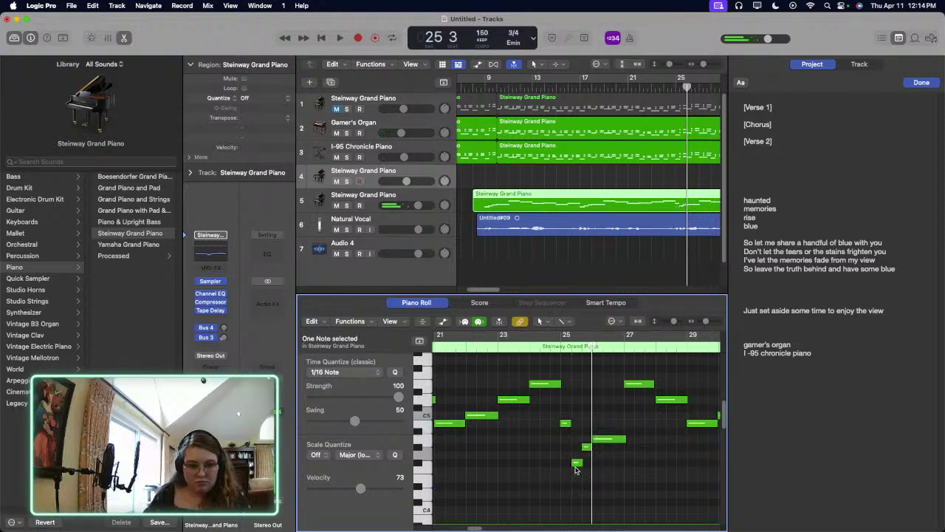
Step: Move the second short note in bar 25 up to A4 and the third down to F#4, and replay from before bar 25
{"action": "mouse_move", "coordinate": [575, 463]}
{"action": "left_mouse_down"}
{"action": "mouse_move", "coordinate": [582, 438]}
{"action": "mouse_move", "coordinate": [567, 422]}
{"action": "mouse_move", "coordinate": [587, 467]}
{"action": "left_mouse_up"}
{"action": "key", "text": "space"}
{"action": "key", "text": "space"}
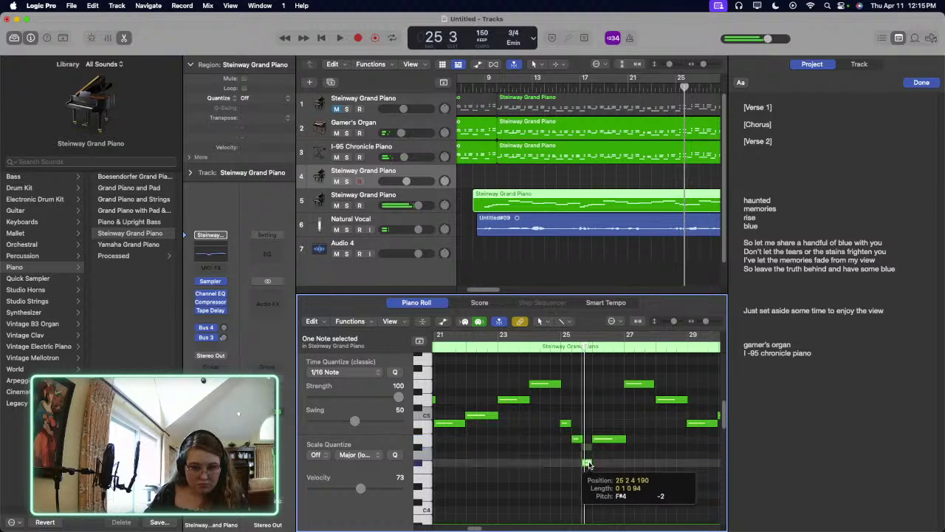
{"action": "left_click", "coordinate": [557, 350]}
{"action": "key", "text": "space"}
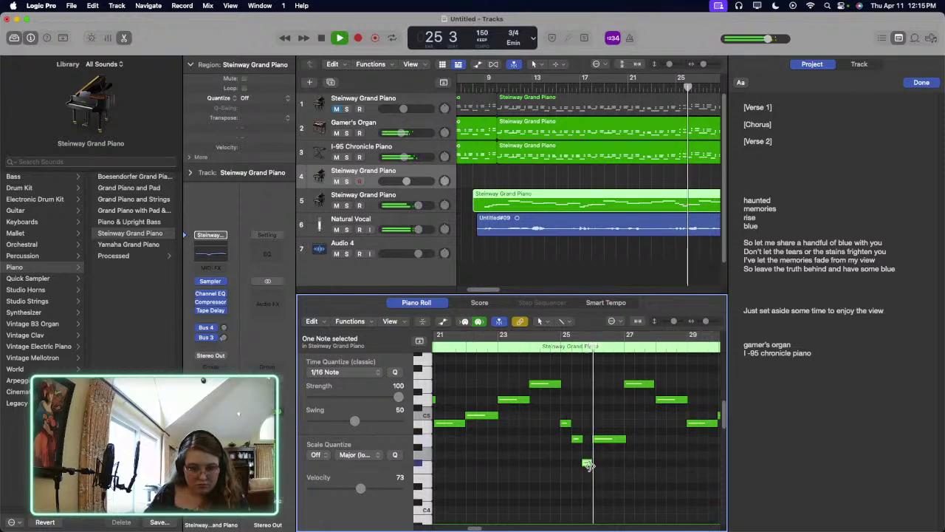
Step: Move the third short note in bar 25 up to B4 and replay the transition from before bar 25
{"action": "key", "text": "space"}
{"action": "left_click_drag", "start_coordinate": [586, 463], "coordinate": [588, 427]}
{"action": "key", "text": "space"}
{"action": "left_click", "coordinate": [541, 346]}
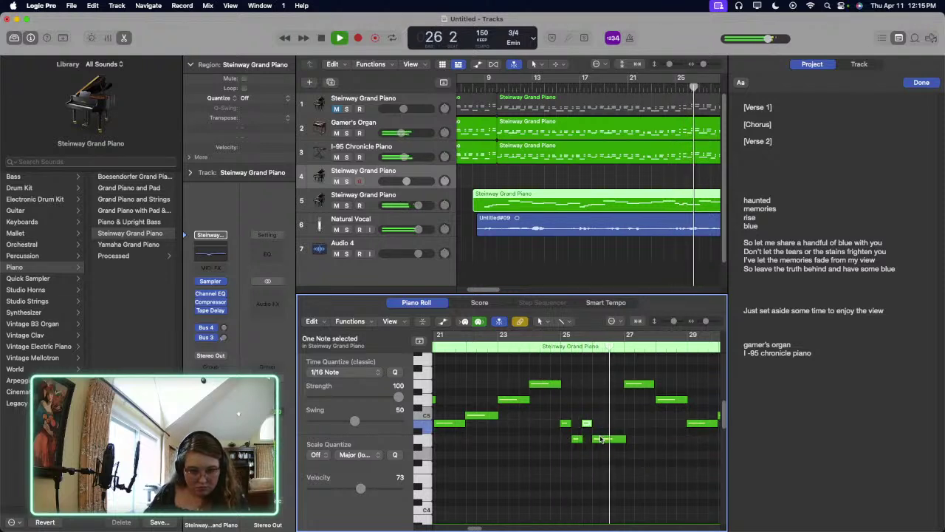
{"action": "left_click", "coordinate": [602, 438]}
{"action": "key", "text": "space"}
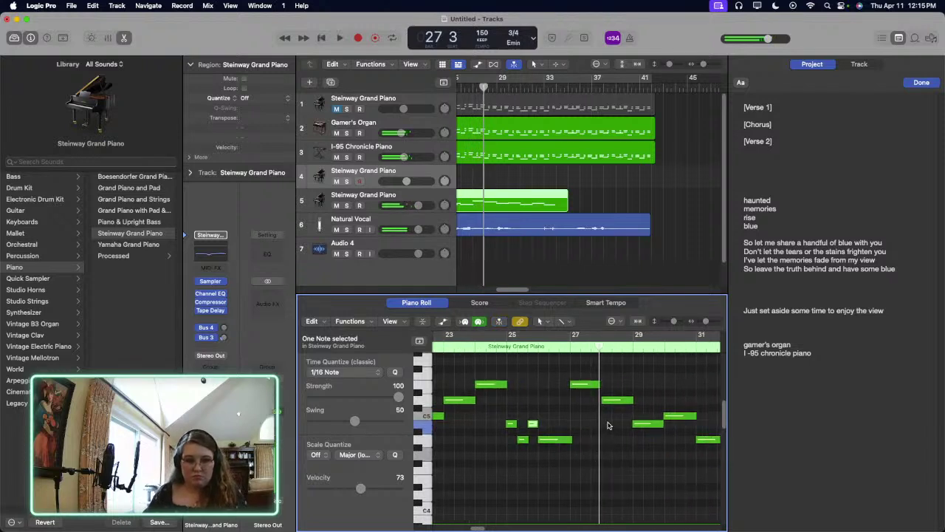
Step: Move the E5 note at bar 27 down to G4 and play the third phrase up to bar 31
{"action": "scroll", "coordinate": [607, 425], "scroll_direction": "up", "scroll_amount": 3}
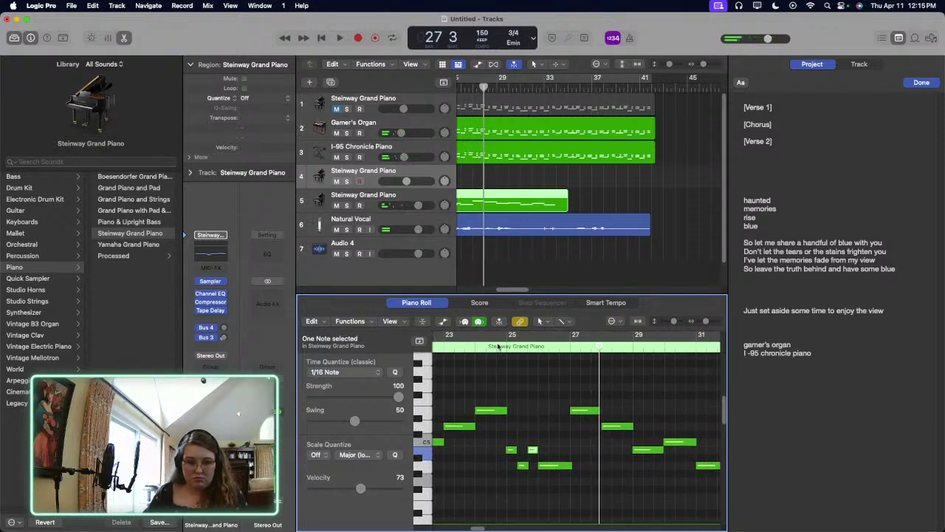
{"action": "double_click", "coordinate": [498, 347]}
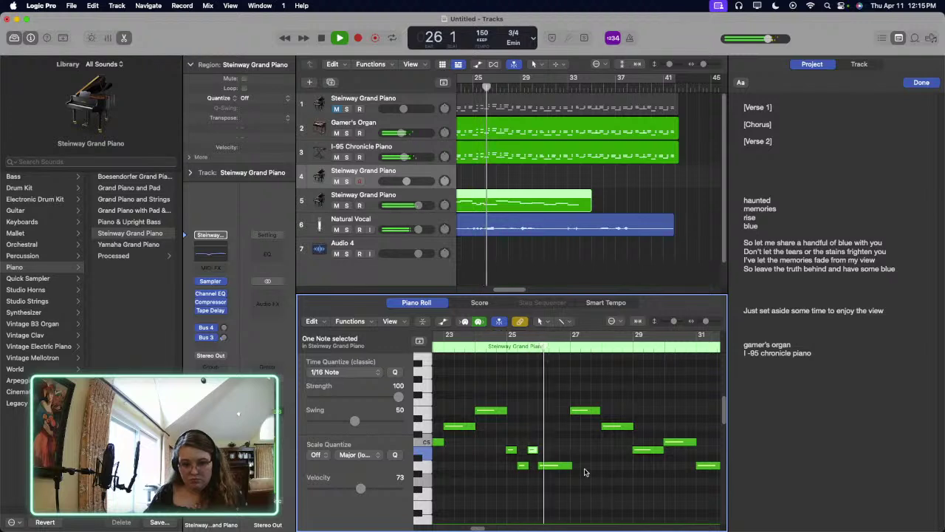
{"action": "left_click_drag", "start_coordinate": [585, 410], "coordinate": [583, 481]}
{"action": "key", "text": "space"}
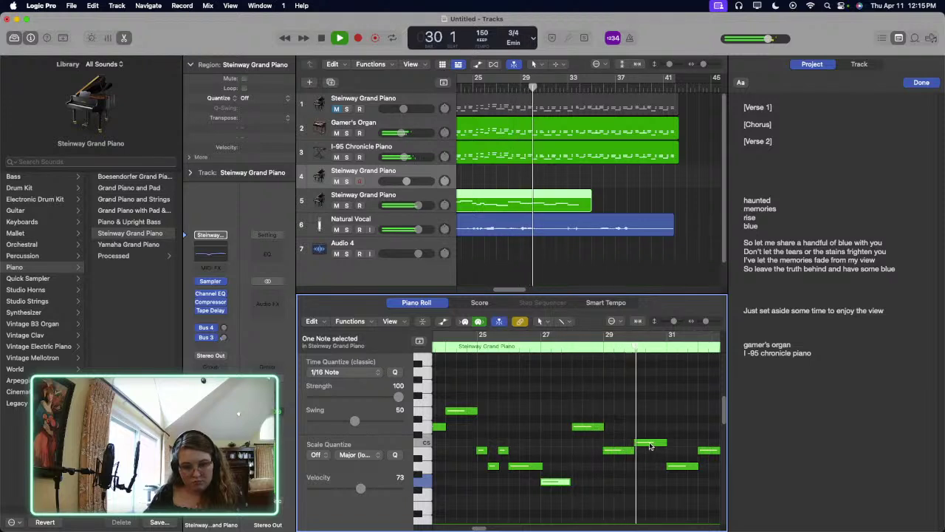
{"action": "key", "text": "space"}
Step: Move the note at bar 31 up to D5 and replay the third phrase from just before bar 25
{"action": "left_click_drag", "start_coordinate": [591, 466], "coordinate": [595, 427]}
{"action": "scroll", "coordinate": [563, 417], "scroll_direction": "left", "scroll_amount": 4}
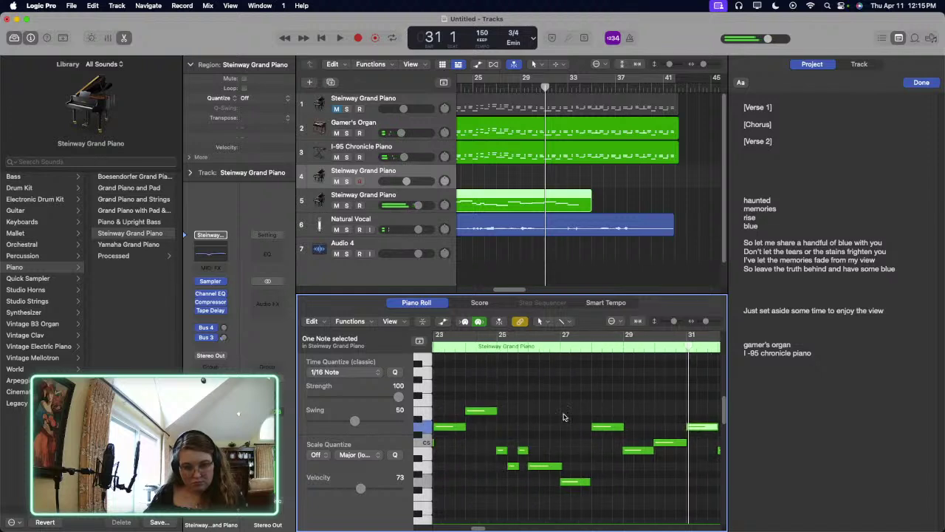
{"action": "left_click", "coordinate": [489, 339]}
{"action": "key", "text": "space"}
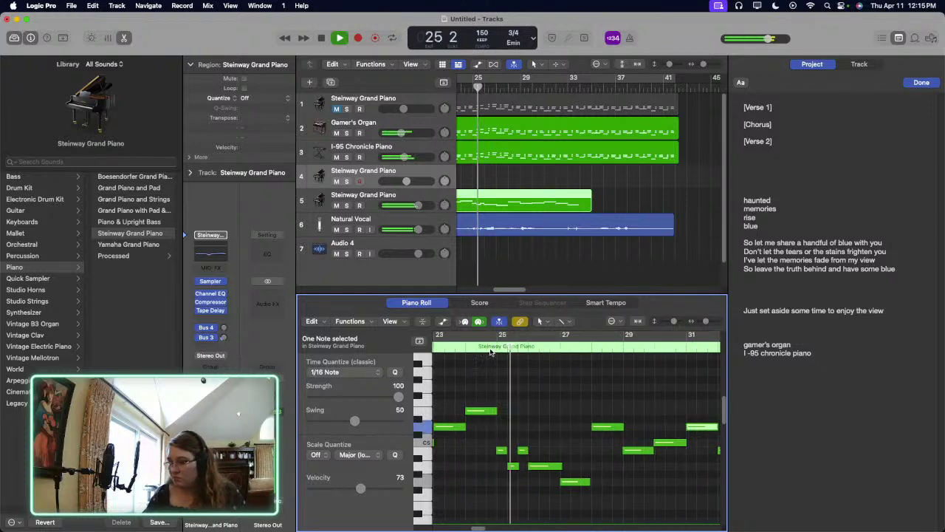
{"action": "scroll", "coordinate": [532, 413], "scroll_direction": "right", "scroll_amount": 1}
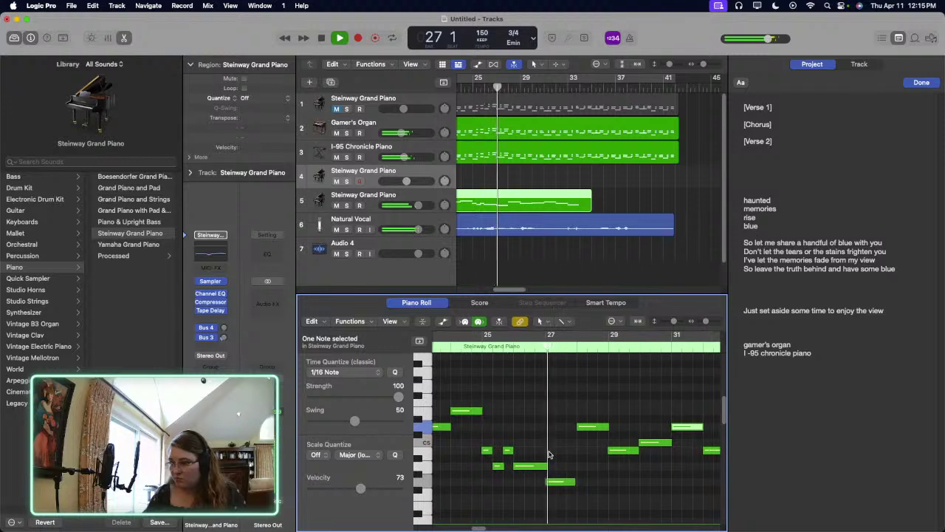
{"action": "scroll", "coordinate": [551, 453], "scroll_direction": "right", "scroll_amount": 2}
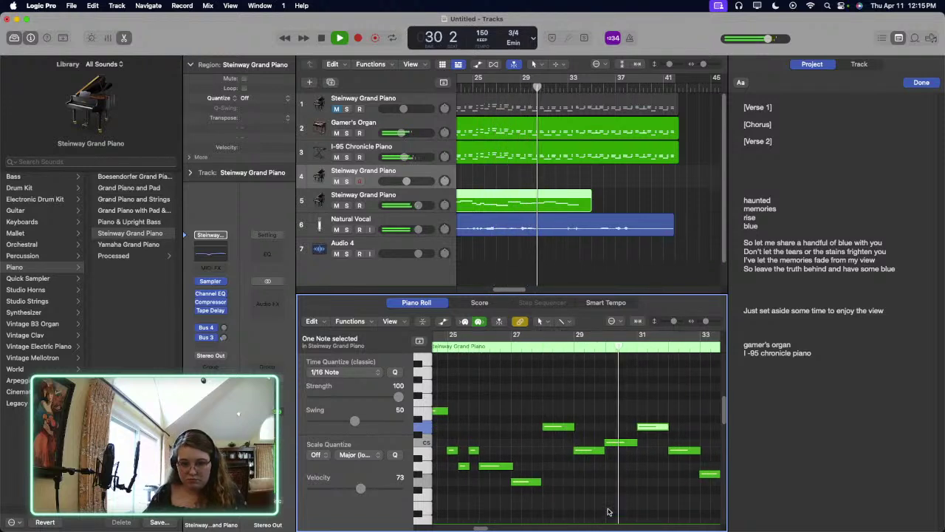
{"action": "scroll", "coordinate": [590, 453], "scroll_direction": "right", "scroll_amount": 3}
{"action": "key", "text": "space"}
Step: Move the note at bar 32 up to E5 and the one at bar 33 up to C5, and replay from bar 18
{"action": "left_click_drag", "start_coordinate": [618, 453], "coordinate": [617, 412]}
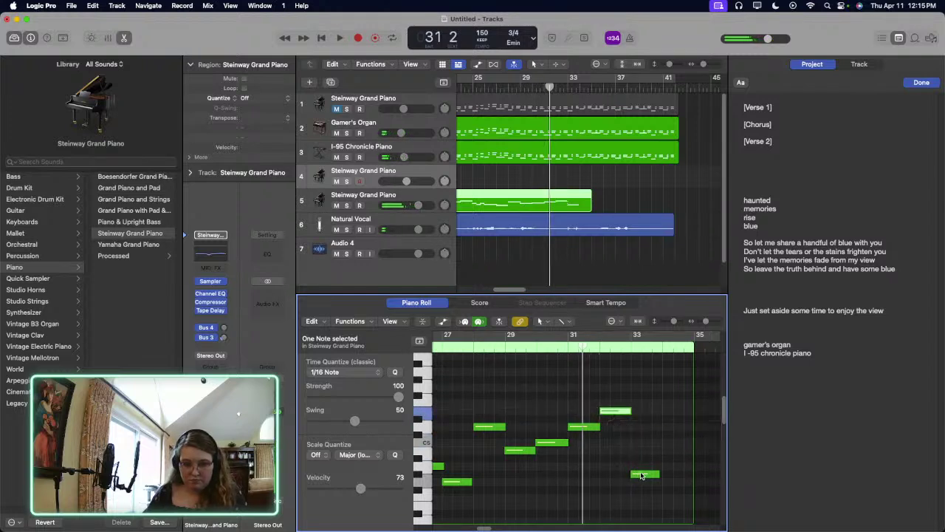
{"action": "left_click_drag", "start_coordinate": [642, 475], "coordinate": [640, 447]}
{"action": "scroll", "coordinate": [620, 443], "scroll_direction": "left", "scroll_amount": 10}
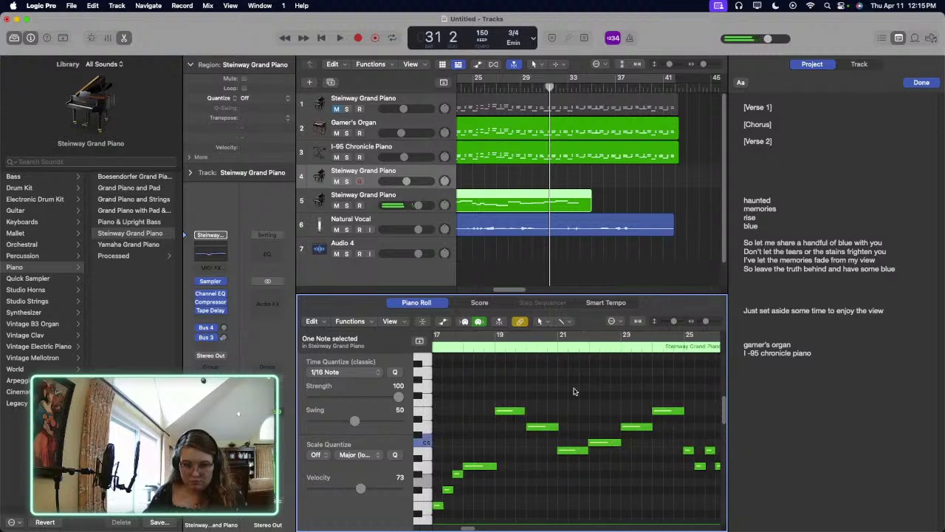
{"action": "double_click", "coordinate": [488, 348]}
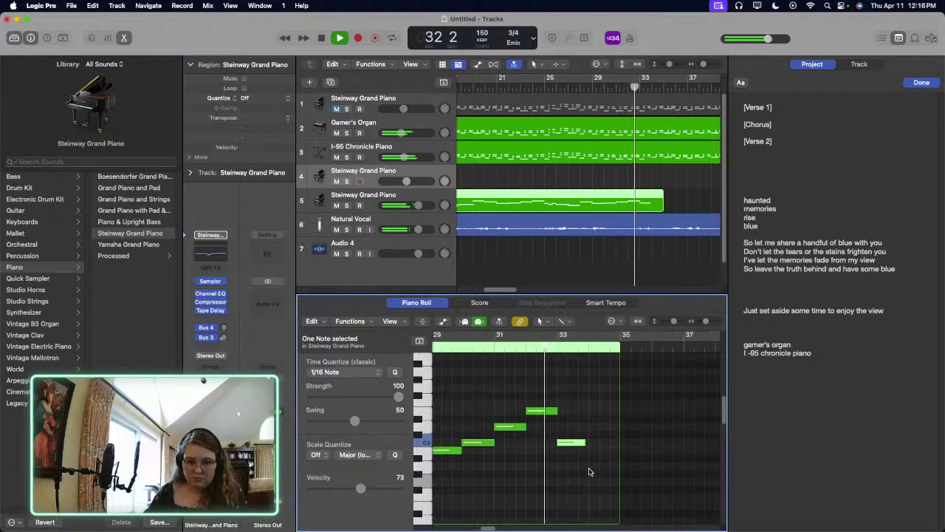
{"action": "key", "text": "space"}
Step: Move the third phrase's last note at bar 33 up to F#5 and replay from bar 27
{"action": "left_click_drag", "start_coordinate": [576, 442], "coordinate": [572, 403]}
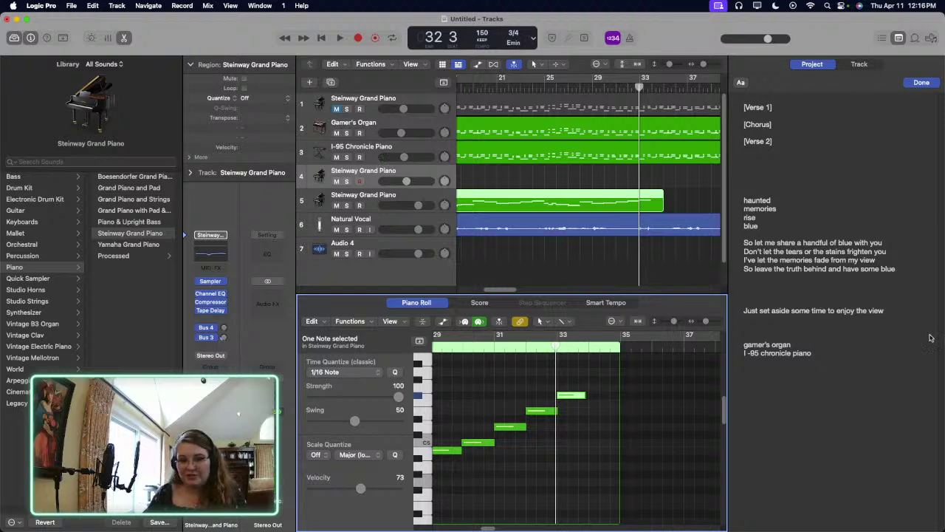
{"action": "scroll", "coordinate": [636, 381], "scroll_direction": "left", "scroll_amount": 5}
{"action": "left_click", "coordinate": [567, 352]}
{"action": "key", "text": "space"}
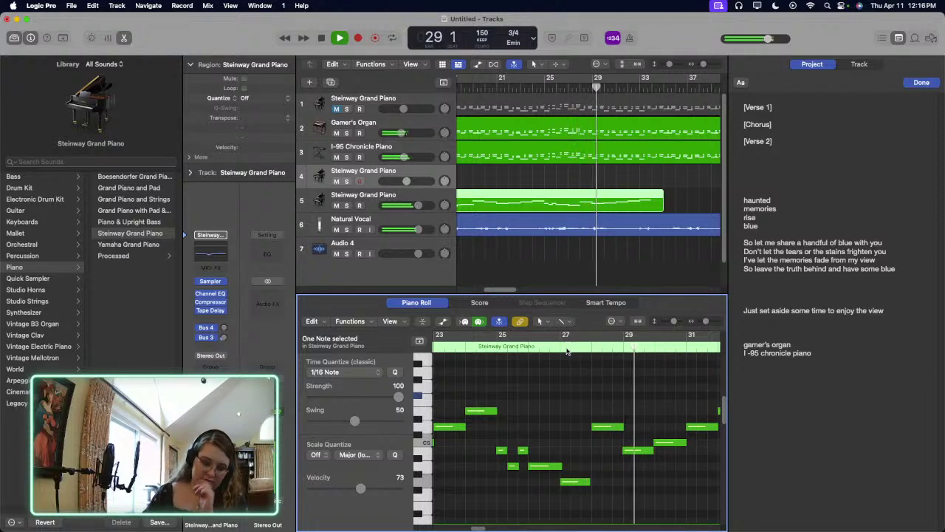
{"action": "scroll", "coordinate": [563, 369], "scroll_direction": "right", "scroll_amount": 3}
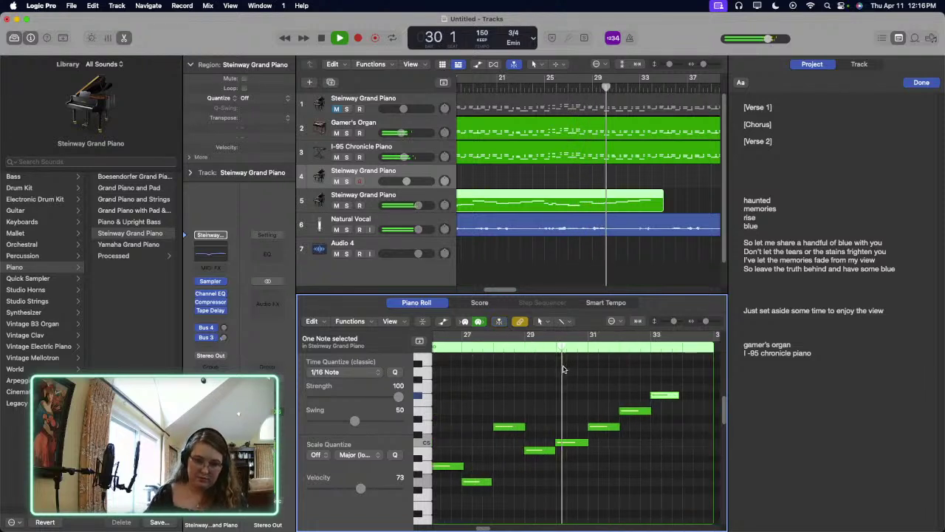
{"action": "left_click", "coordinate": [588, 473]}
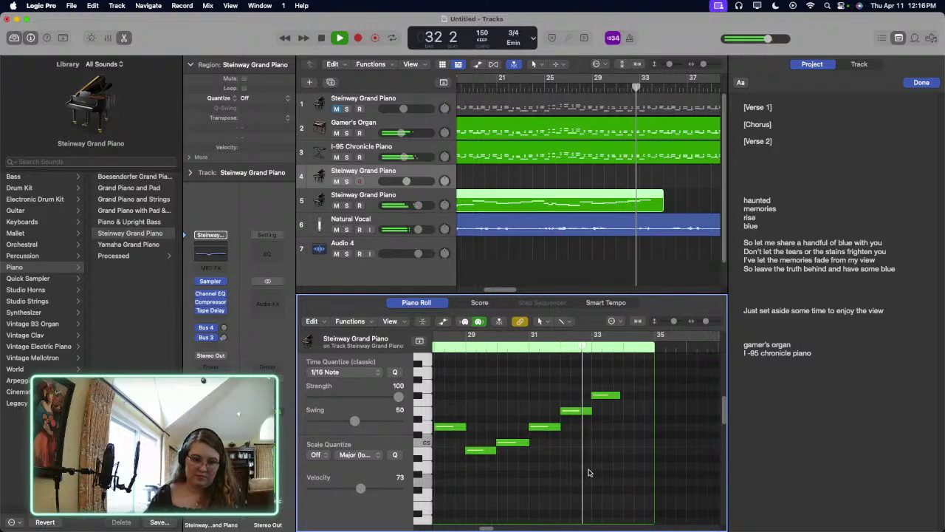
Step: Move the last note at bar 33 up to G#5 and replay the phrase's ending
{"action": "left_click_drag", "start_coordinate": [610, 397], "coordinate": [611, 380]}
{"action": "double_click", "coordinate": [555, 353]}
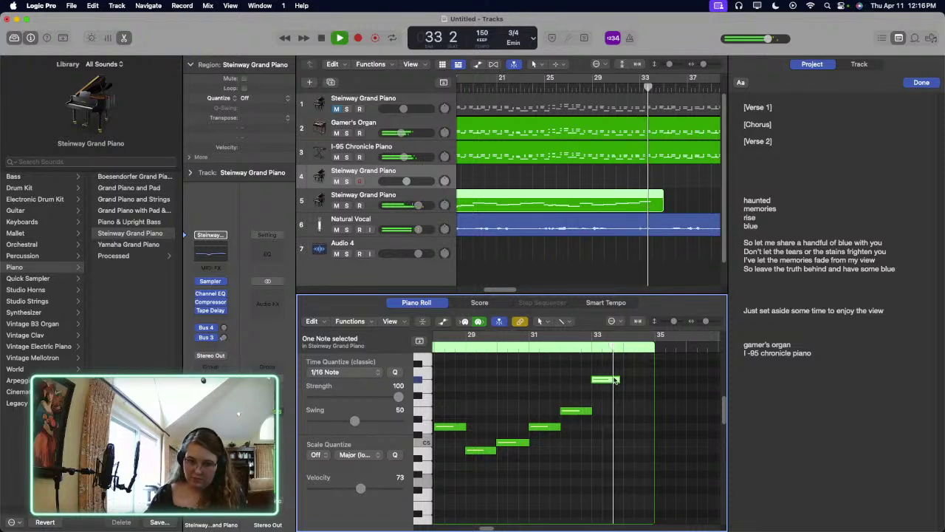
{"action": "key", "text": "space"}
Step: Paste a further copy of the melody phrase near bar 33 and shift it slightly later so it starts on the bar
{"action": "left_click", "coordinate": [624, 346]}
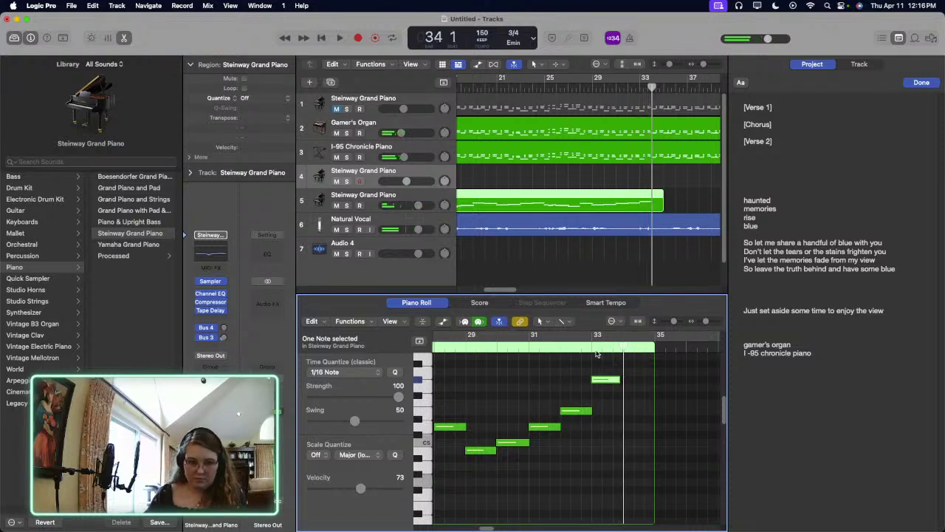
{"action": "key", "text": "r"}
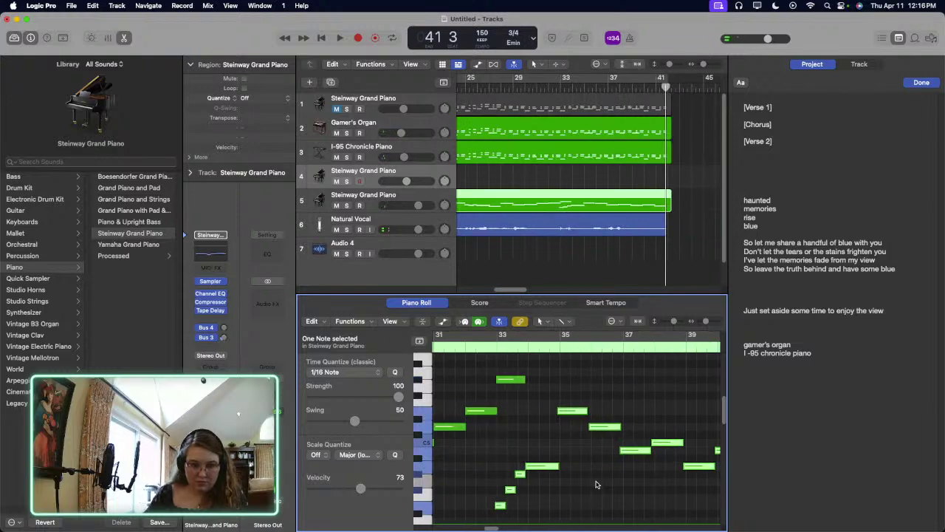
{"action": "left_click_drag", "start_coordinate": [500, 507], "coordinate": [506, 508]}
{"action": "left_click", "coordinate": [545, 393]}
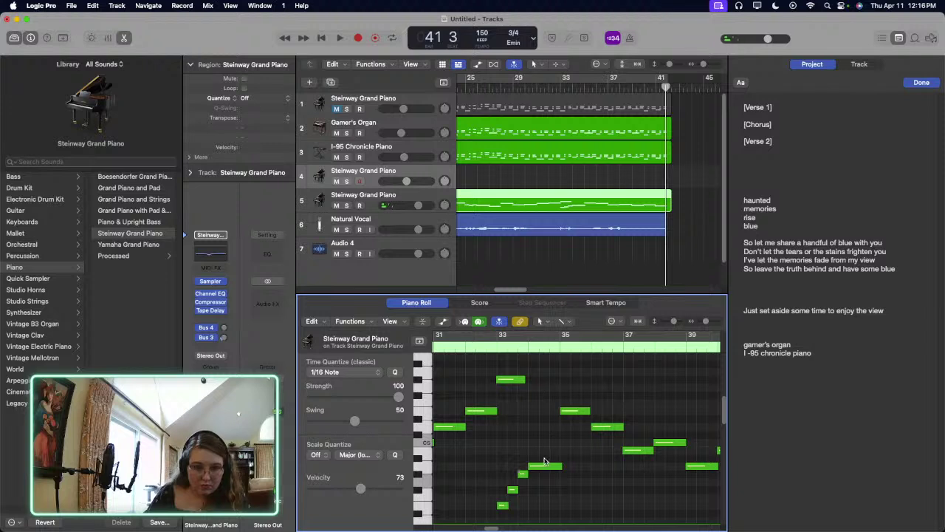
Step: Move the long note at bar 34 up to A5 and play the phrase back
{"action": "left_click_drag", "start_coordinate": [544, 461], "coordinate": [545, 372]}
{"action": "key", "text": "space"}
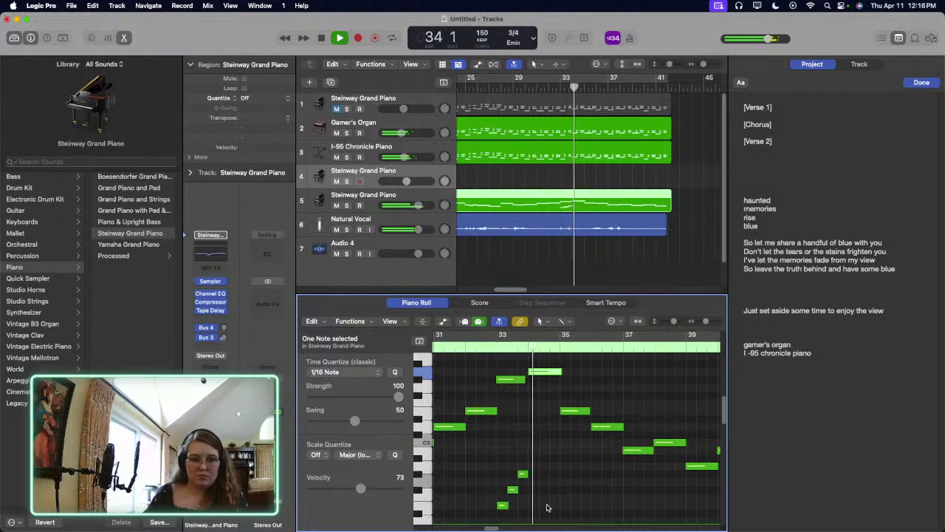
{"action": "key", "text": "space"}
Step: Try the first short pickup note at bar 33 an octave higher on E5 and listen to it
{"action": "left_click_drag", "start_coordinate": [503, 508], "coordinate": [503, 411]}
{"action": "key", "text": "space"}
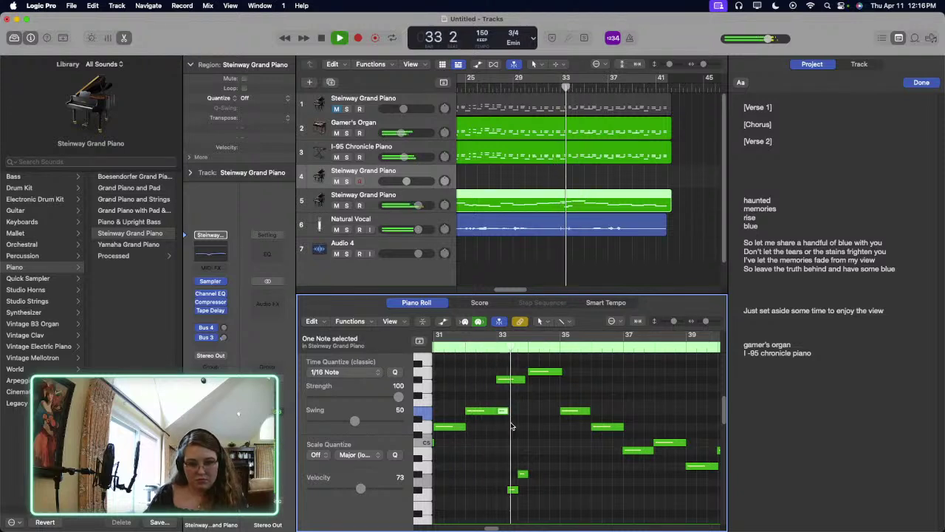
{"action": "key", "text": "space"}
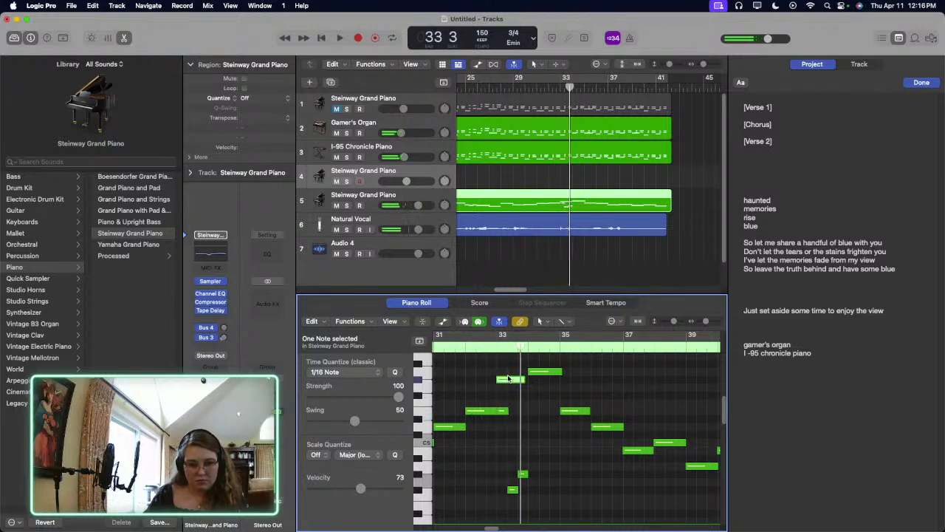
Step: Delete the three short pickup notes at bar 33 and replay the melody from about bar 31
{"action": "left_click_drag", "start_coordinate": [535, 510], "coordinate": [504, 410]}
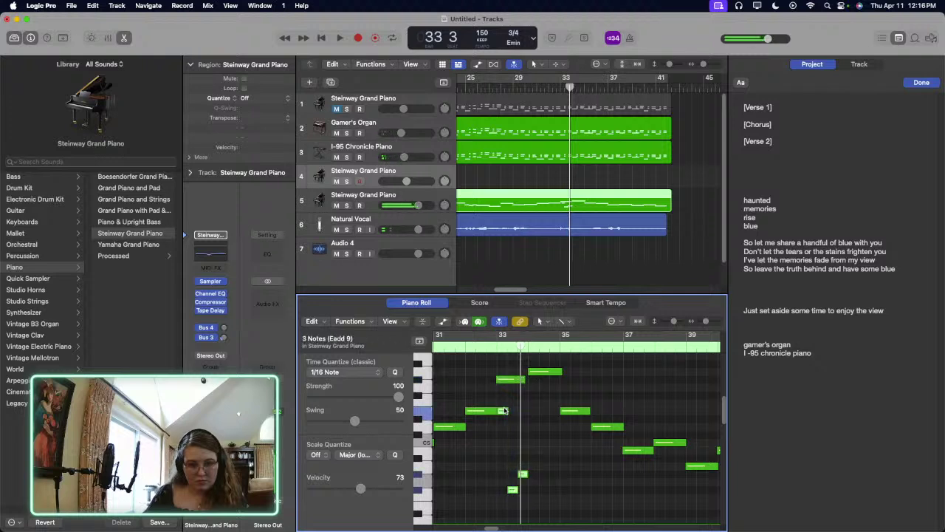
{"action": "left_click", "coordinate": [488, 347]}
{"action": "key", "text": "space"}
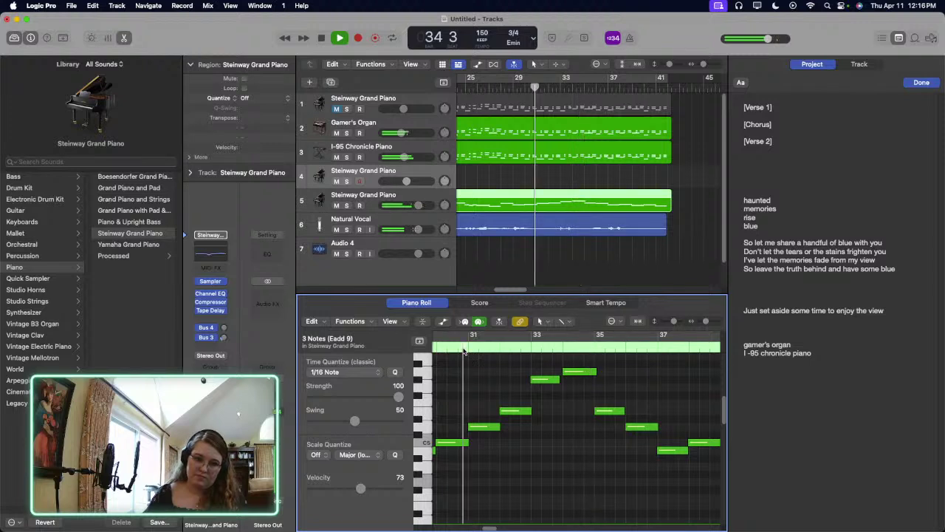
{"action": "key", "text": "comma"}
{"action": "key", "text": "comma"}
{"action": "key", "text": "comma"}
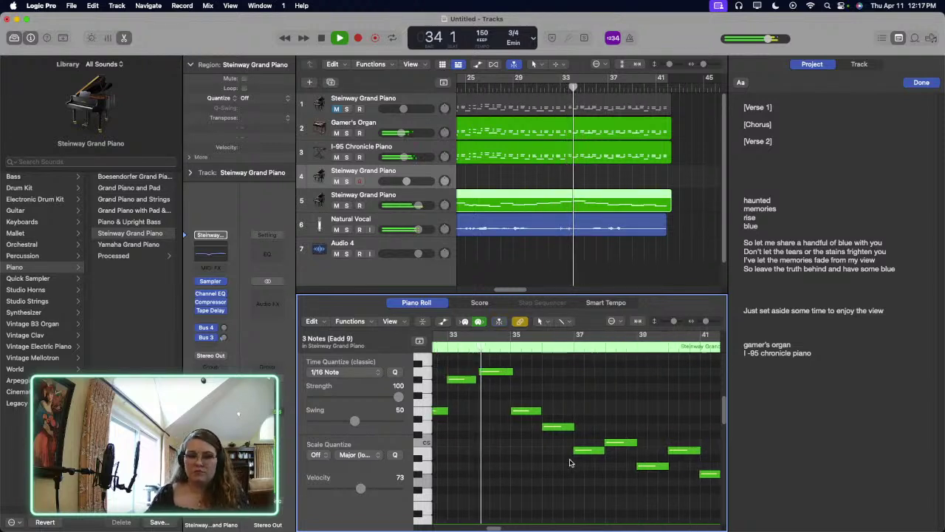
Step: Raise the bar 35 note to G5 and the bar 36 note to E5, and replay from about bar 32
{"action": "key", "text": "space"}
{"action": "left_click_drag", "start_coordinate": [575, 410], "coordinate": [575, 389]}
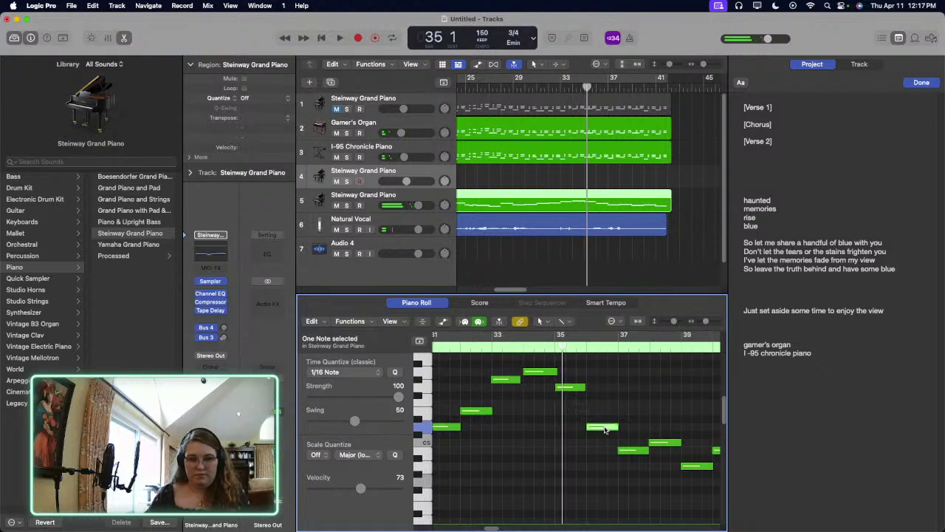
{"action": "left_click_drag", "start_coordinate": [604, 429], "coordinate": [604, 414]}
{"action": "key", "text": "space"}
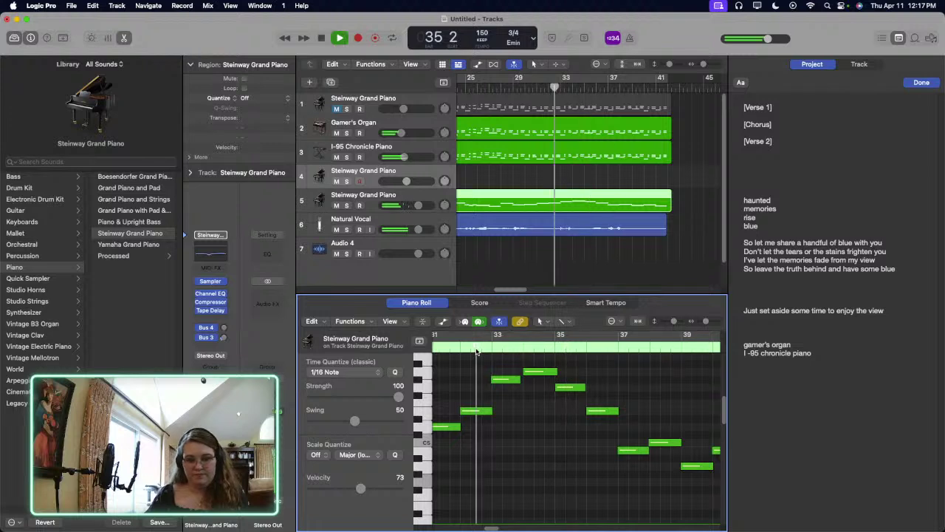
{"action": "left_click", "coordinate": [476, 347]}
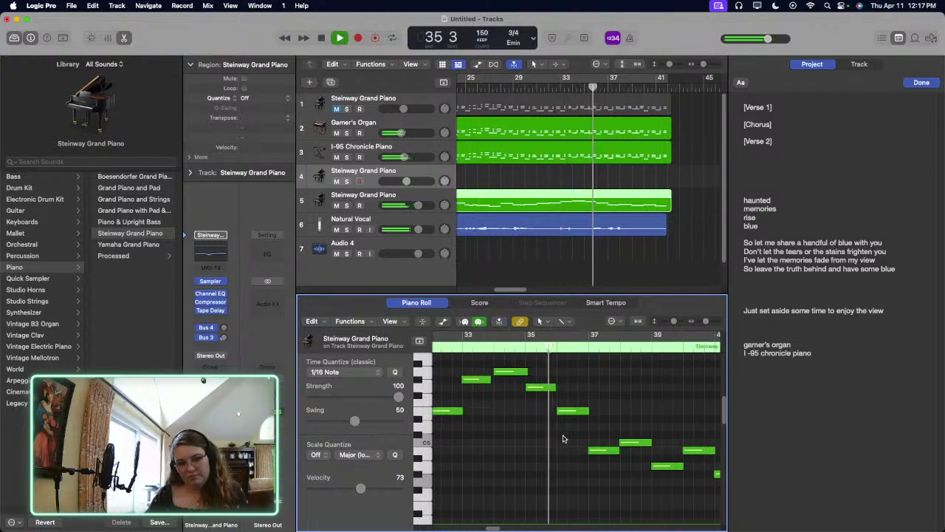
Step: Move the bar 37 note to C5 and the bar 38 note to A4, and replay from bar 35 to the end
{"action": "key", "text": "space"}
{"action": "left_click_drag", "start_coordinate": [606, 453], "coordinate": [631, 466]}
{"action": "left_click", "coordinate": [531, 353]}
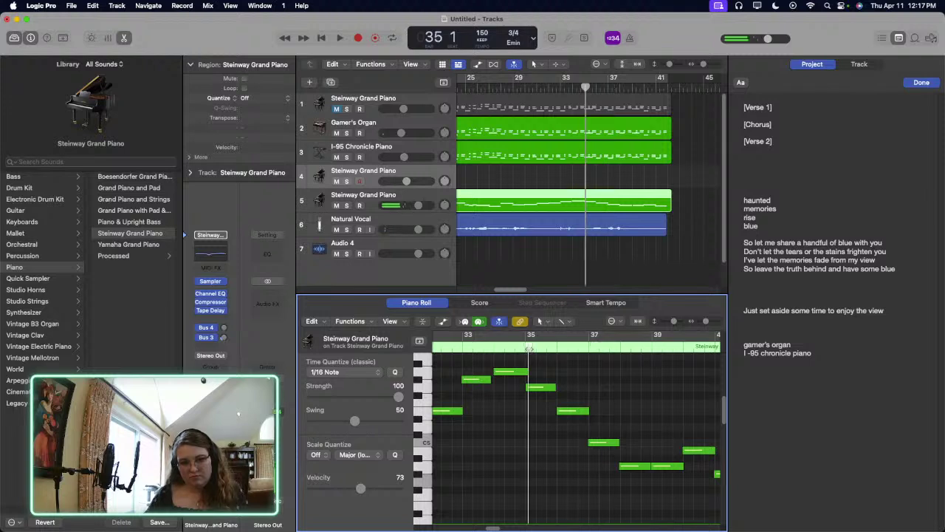
{"action": "key", "text": "space"}
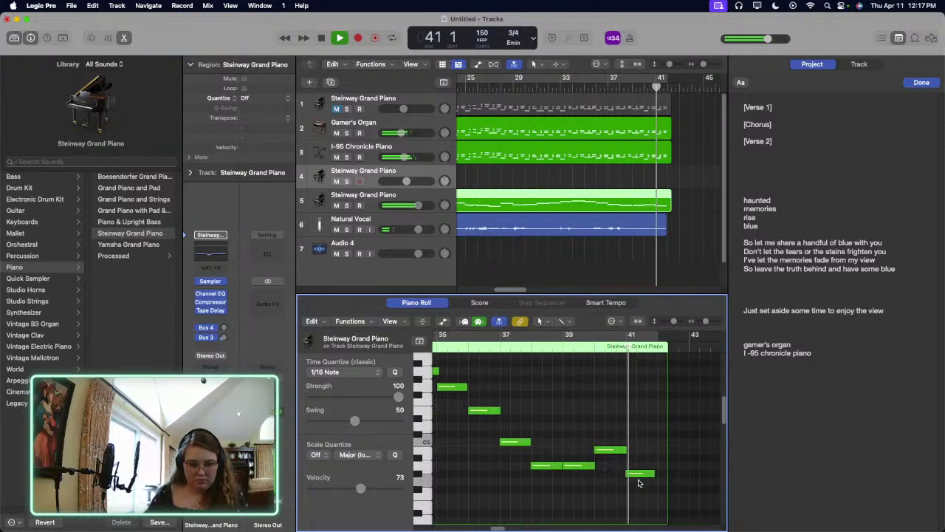
{"action": "key", "text": "space"}
Step: Play the arrangement from bar 7 with all of its regions in view
{"action": "scroll", "coordinate": [585, 200], "scroll_direction": "left", "scroll_amount": 10}
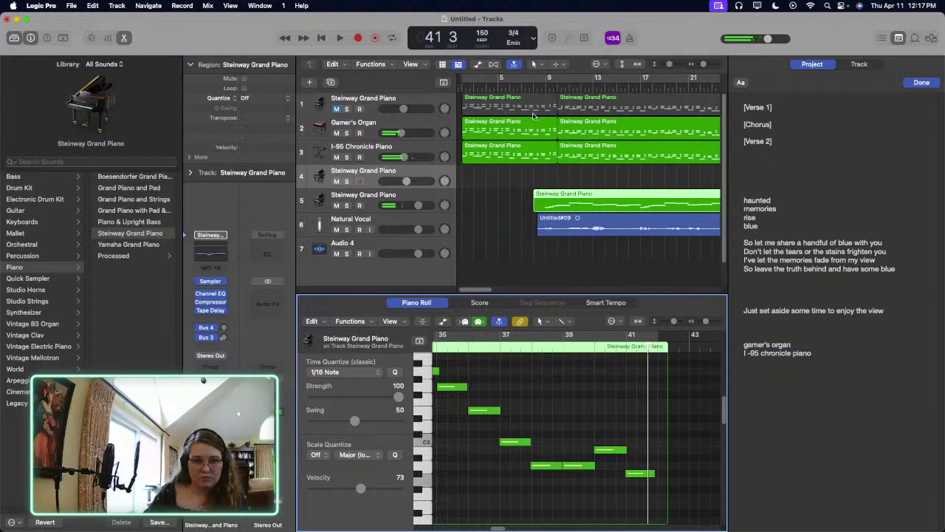
{"action": "left_click", "coordinate": [519, 86]}
{"action": "left_click_drag", "start_coordinate": [703, 64], "coordinate": [699, 64]}
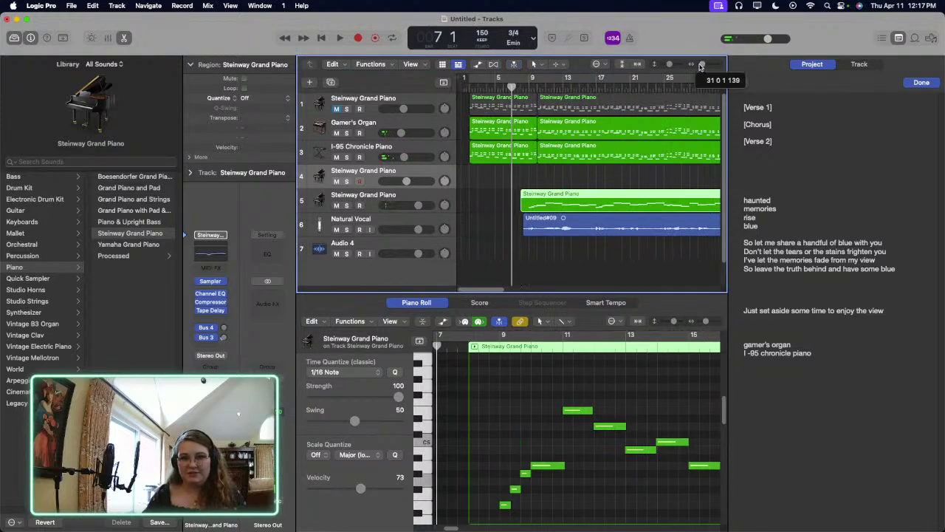
{"action": "key", "text": "space"}
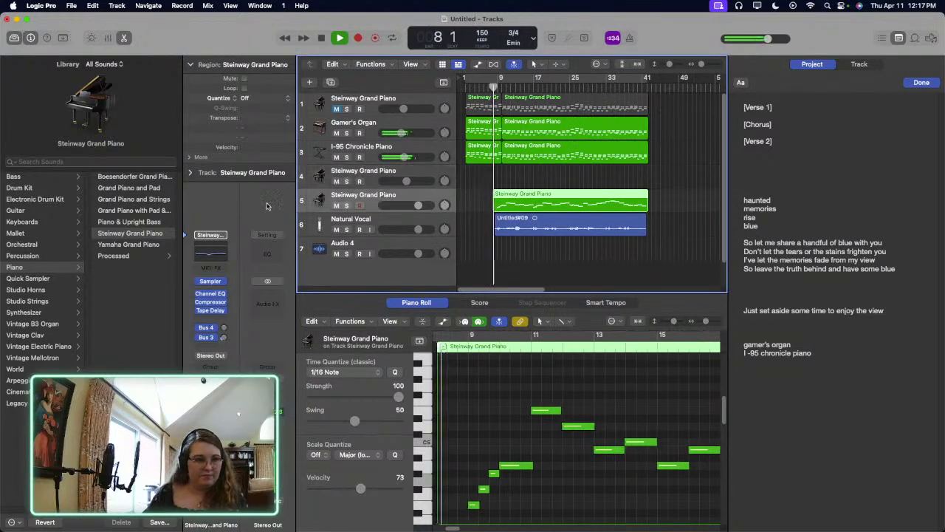
Step: Search the sound library for "I-95" and load I-95 Chronicle Piano on the melody track
{"action": "left_click", "coordinate": [437, 205]}
{"action": "left_click", "coordinate": [126, 161]}
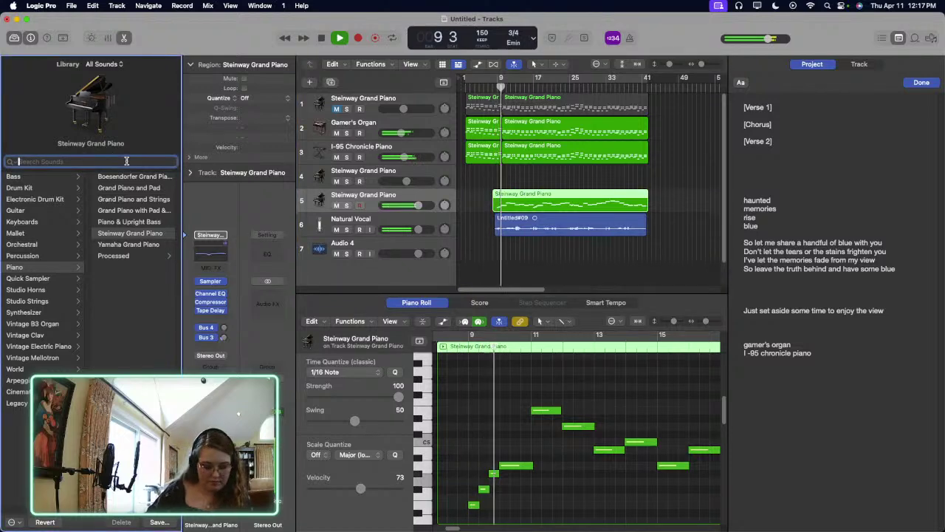
{"action": "type", "text": "I-95"}
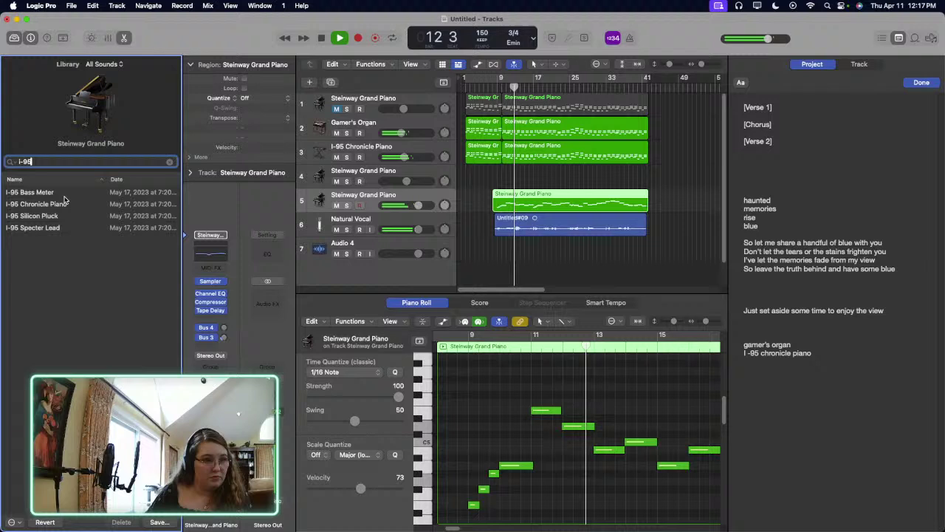
{"action": "left_click", "coordinate": [108, 205]}
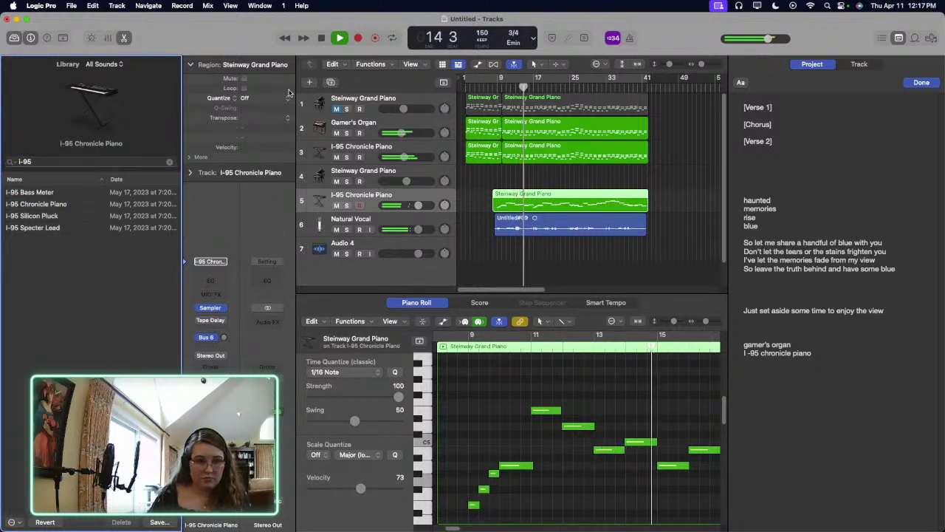
Step: Raise the melody track's volume slightly and turn up its reverb while listening to the rest of the arrangement
{"action": "left_click", "coordinate": [89, 37]}
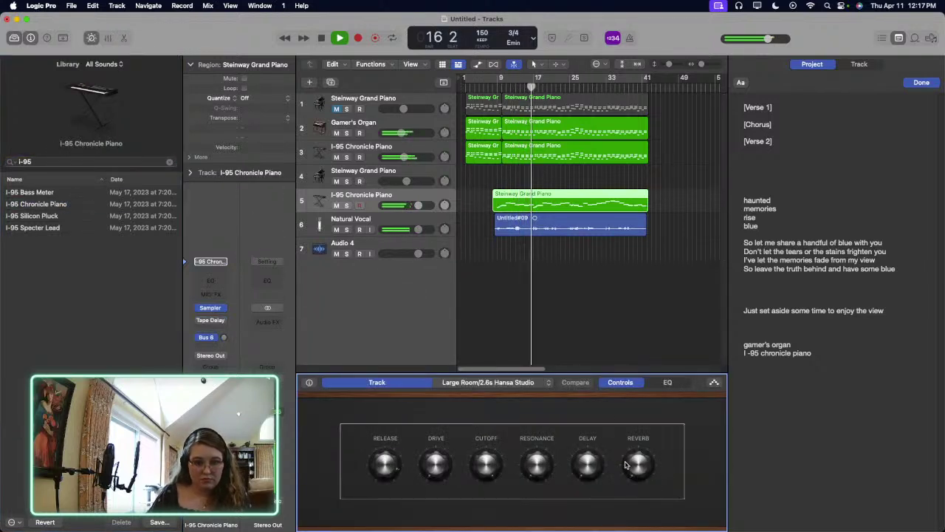
{"action": "left_click_drag", "start_coordinate": [410, 201], "coordinate": [436, 220]}
{"action": "left_click", "coordinate": [476, 256]}
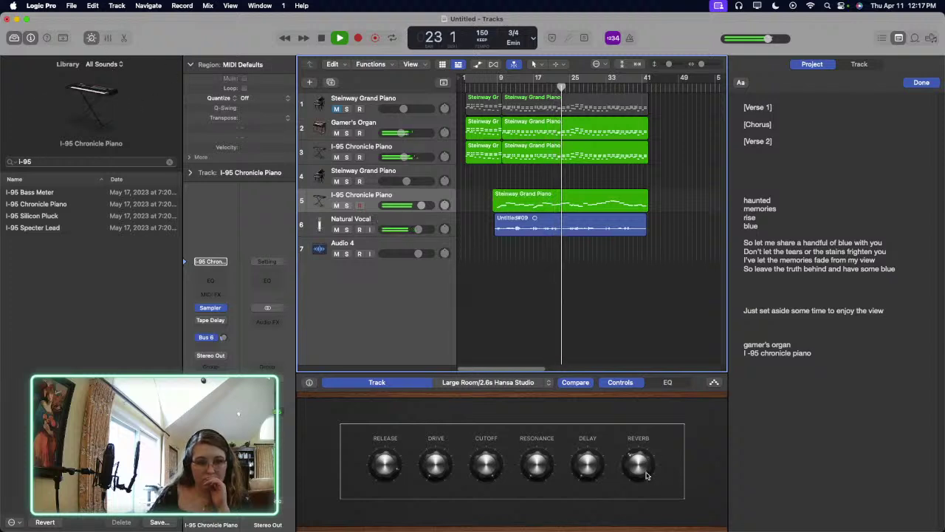
{"action": "left_click_drag", "start_coordinate": [647, 475], "coordinate": [632, 454]}
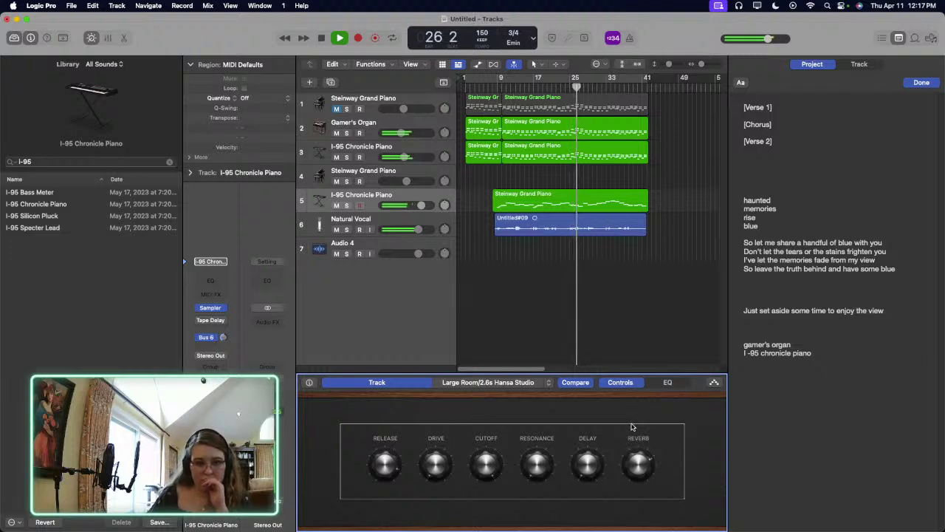
{"action": "left_click", "coordinate": [600, 339]}
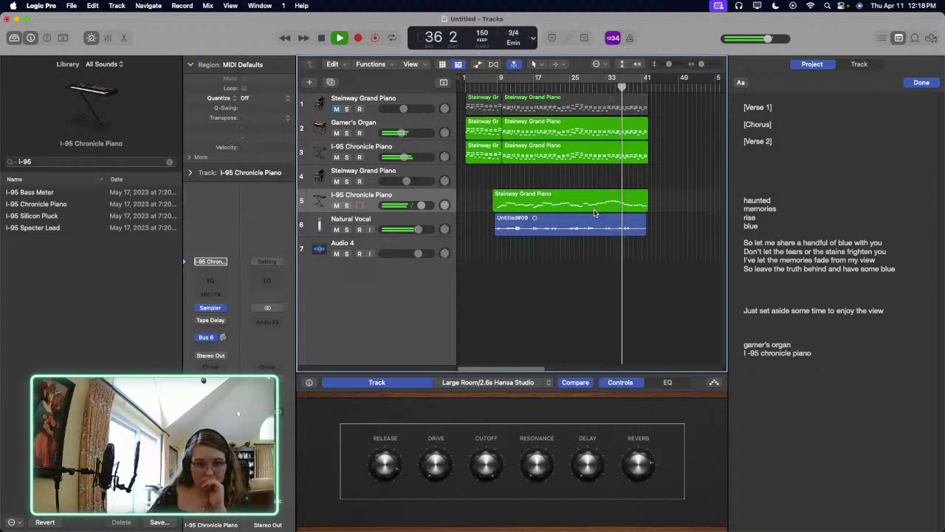
{"action": "left_click", "coordinate": [654, 446]}
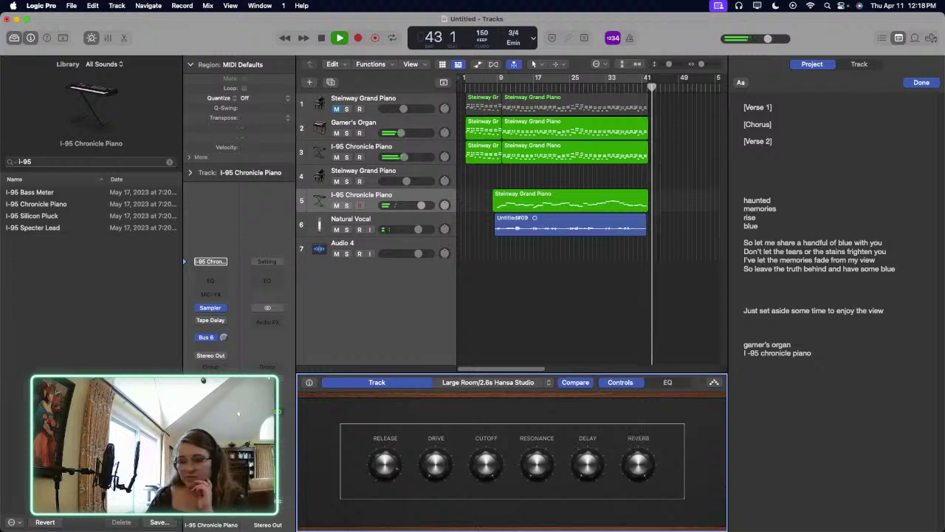
Step: Replay from about bar 6, clear the sound search and try the Fairytales Bells keyboard sound on the melody track
{"action": "left_click", "coordinate": [487, 84]}
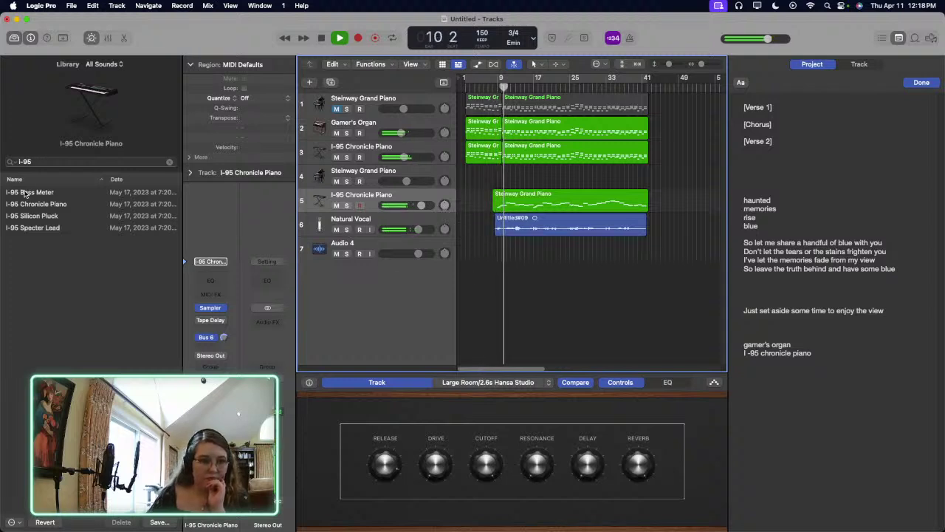
{"action": "left_click", "coordinate": [46, 160]}
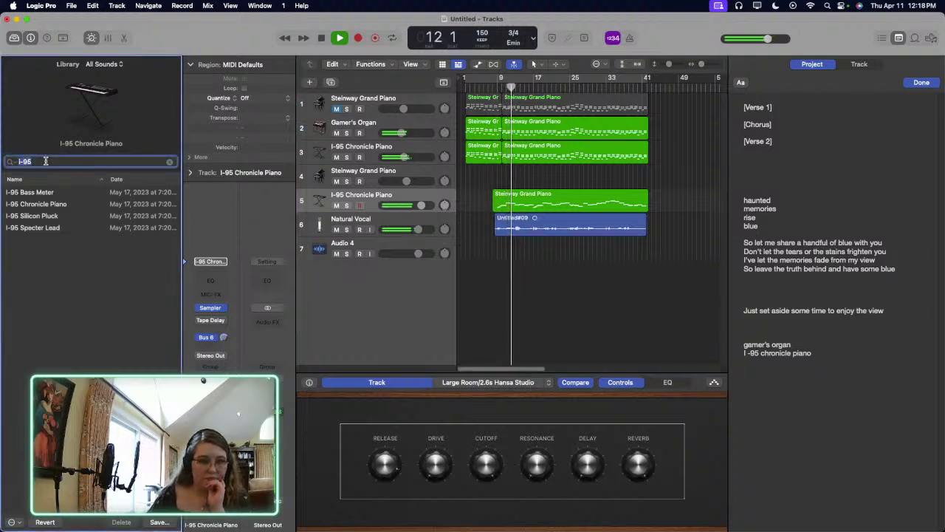
{"action": "left_click", "coordinate": [72, 76]}
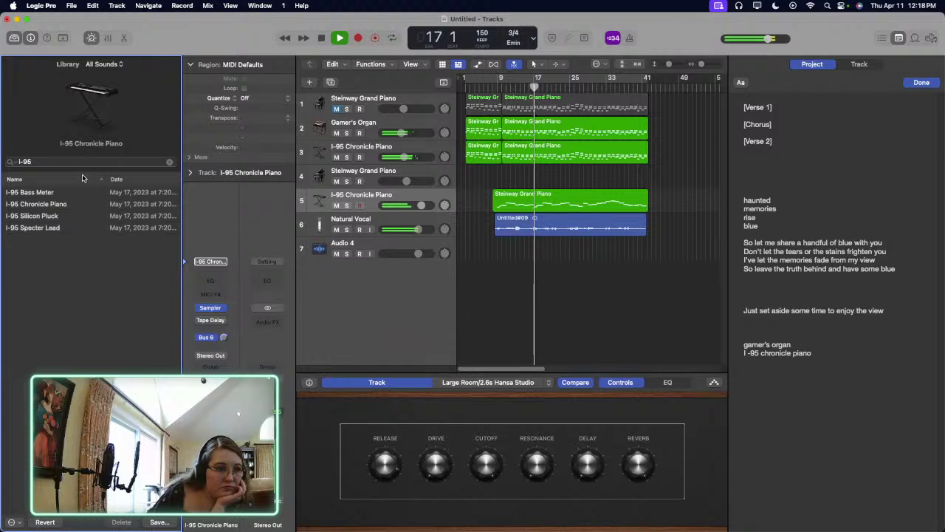
{"action": "left_click", "coordinate": [170, 161]}
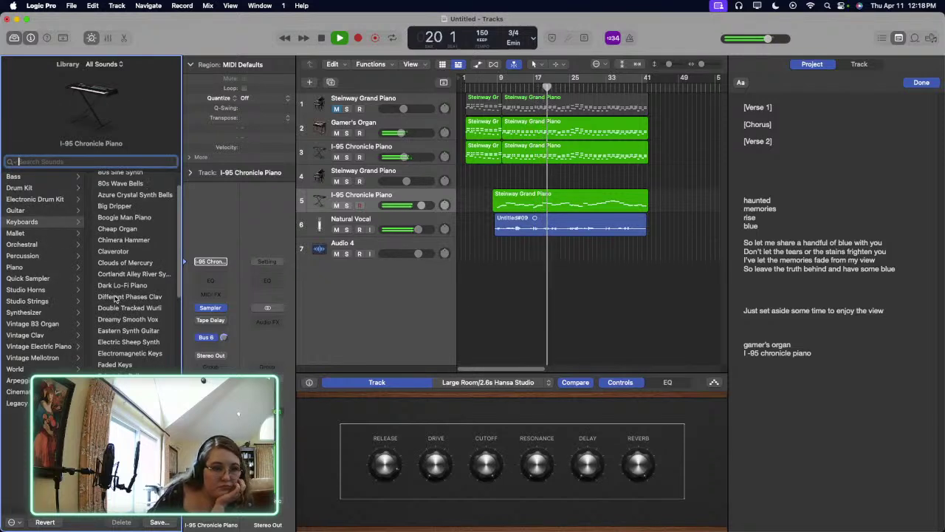
{"action": "scroll", "coordinate": [125, 318], "scroll_direction": "down", "scroll_amount": 3}
{"action": "left_click", "coordinate": [135, 341]}
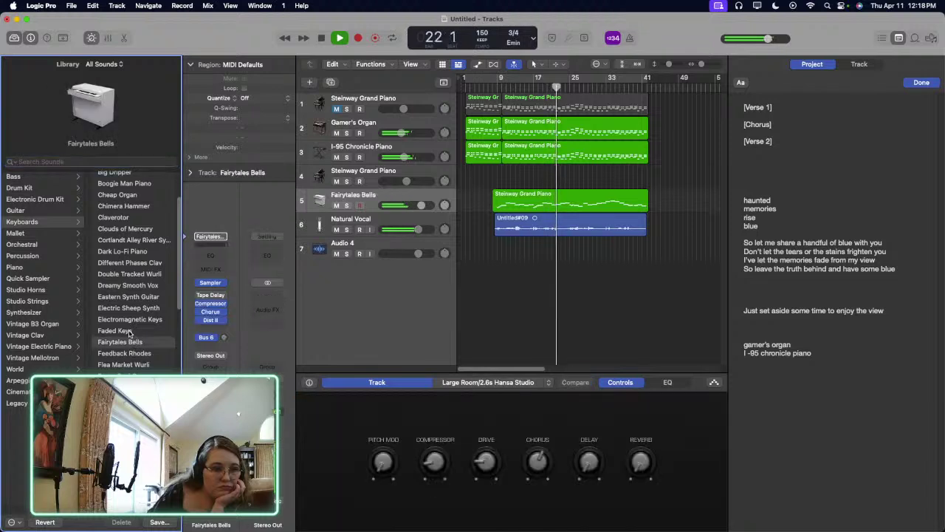
Step: Change the melody track's sound to Music Box from the Keyboards category
{"action": "scroll", "coordinate": [129, 333], "scroll_direction": "down", "scroll_amount": 3}
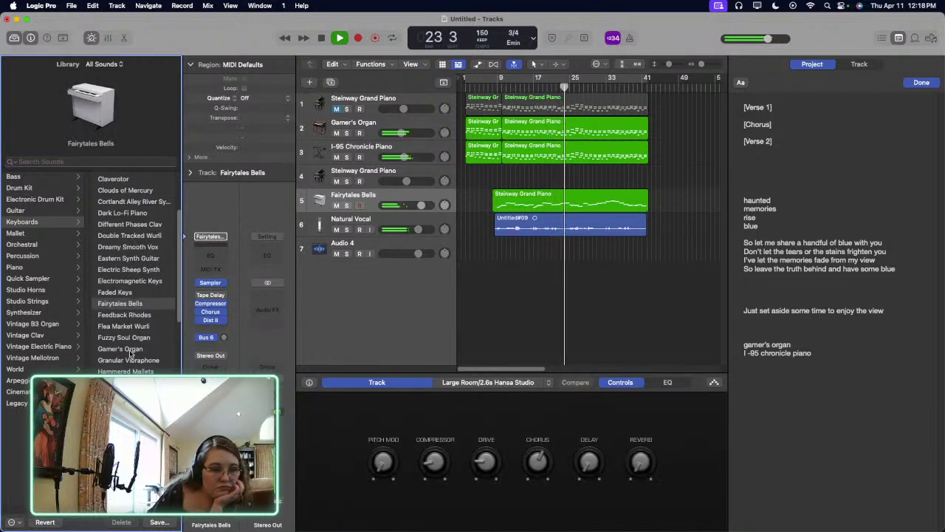
{"action": "scroll", "coordinate": [133, 274], "scroll_direction": "down", "scroll_amount": 5}
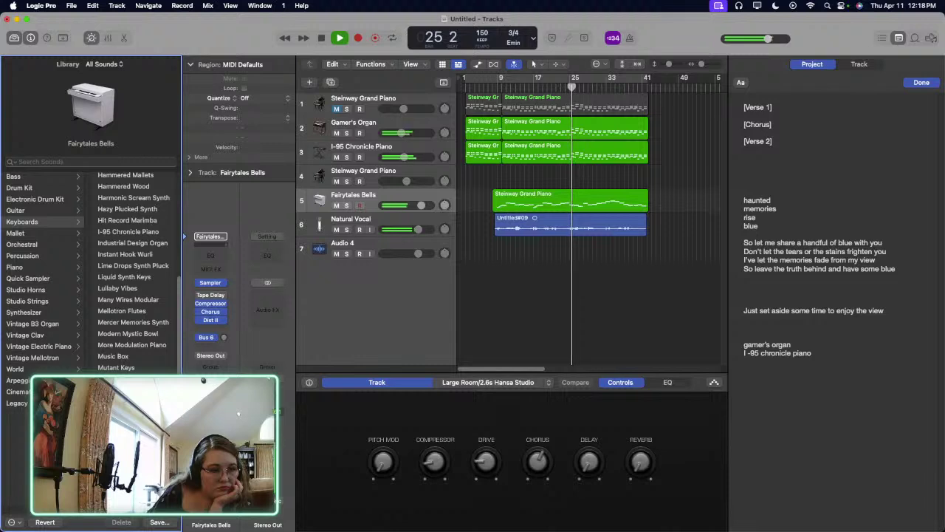
{"action": "left_click", "coordinate": [130, 357]}
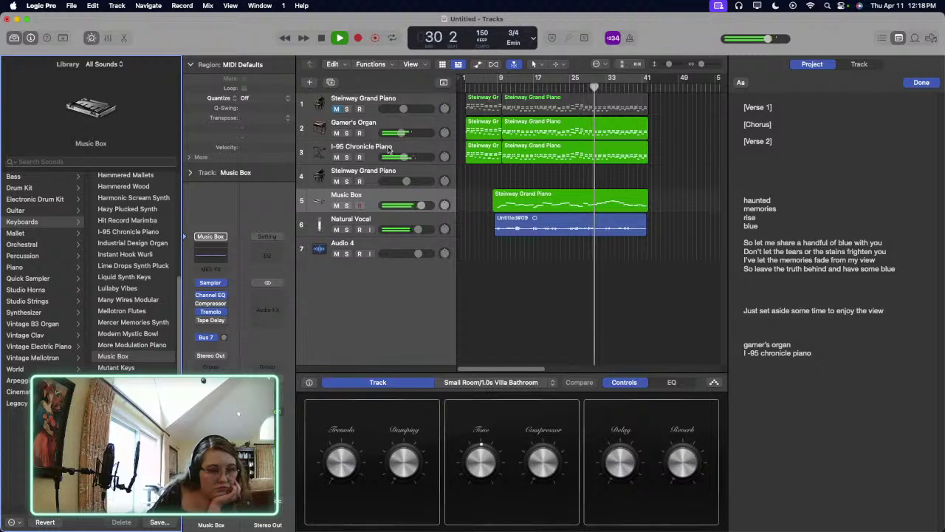
Step: Slightly lower the volumes of I-95 Chronicle Piano, Gamer's Organ (about -11.6 dB) and Music Box, and replay from about bar 6
{"action": "left_click", "coordinate": [336, 133]}
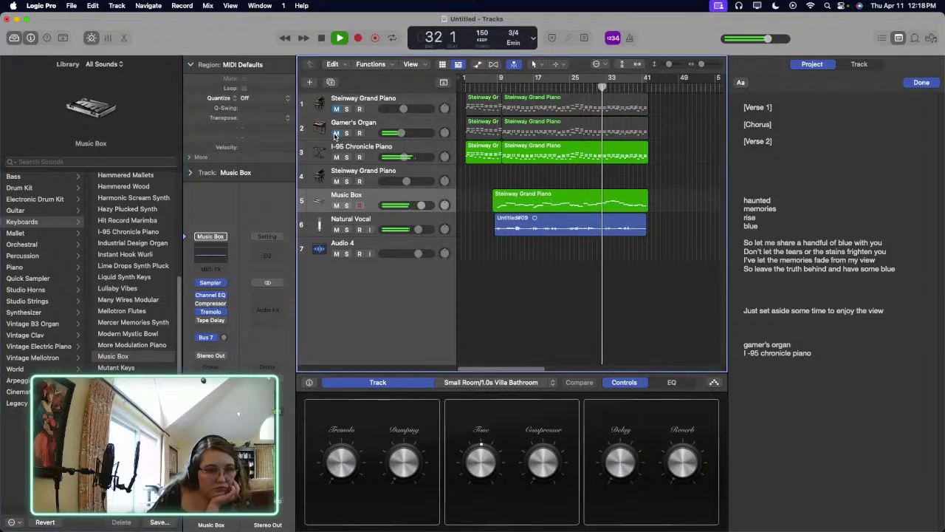
{"action": "left_click_drag", "start_coordinate": [405, 157], "coordinate": [402, 157]}
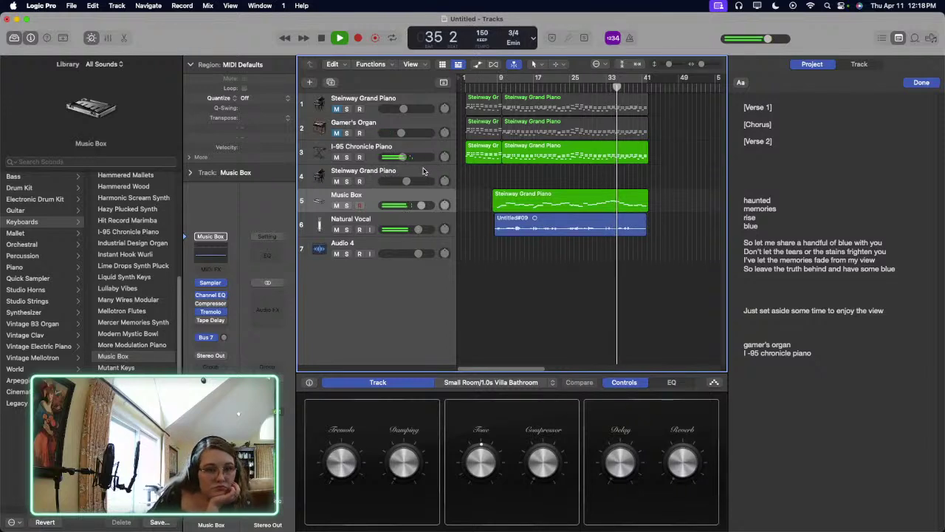
{"action": "left_click_drag", "start_coordinate": [403, 158], "coordinate": [402, 157]}
{"action": "left_click", "coordinate": [337, 133]}
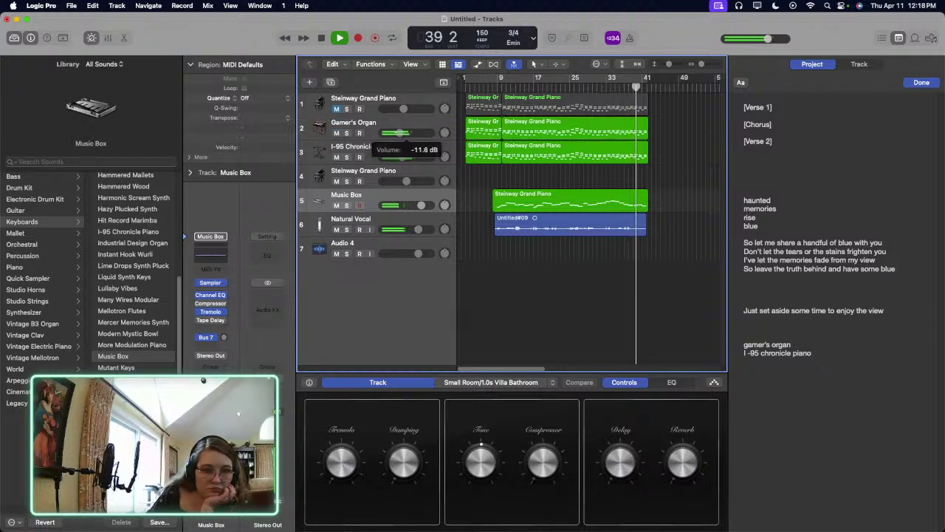
{"action": "left_click", "coordinate": [485, 88]}
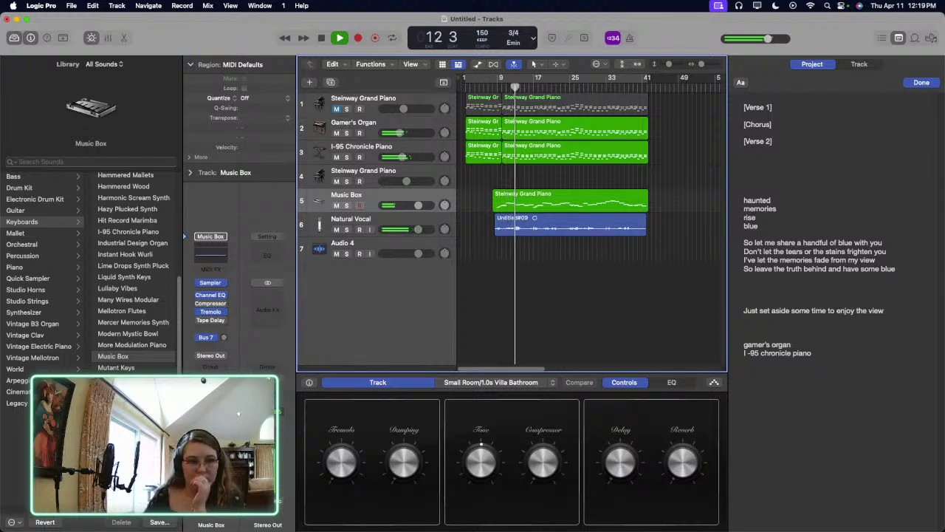
{"action": "scroll", "coordinate": [133, 273], "scroll_direction": "down", "scroll_amount": 2}
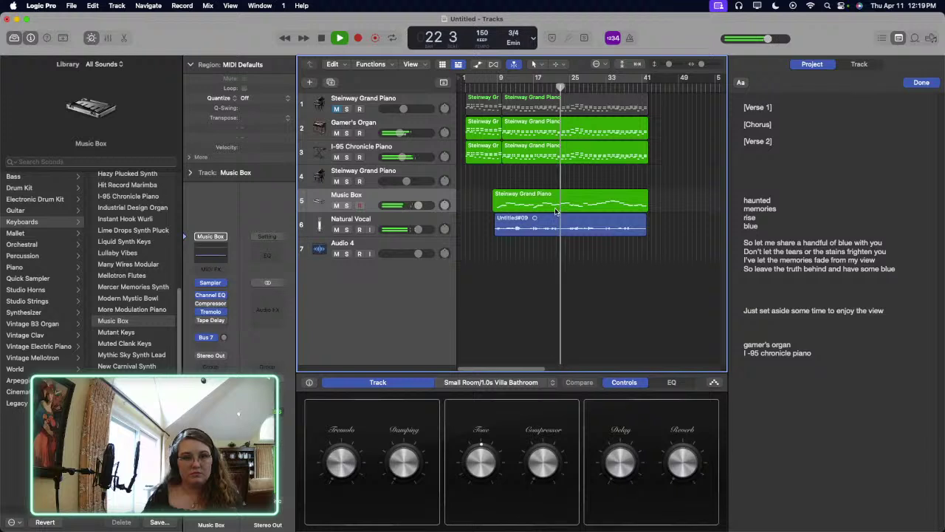
Step: Replay the arrangement from about bar 7 to hear the Music Box melody against the other tracks
{"action": "left_click", "coordinate": [488, 87]}
{"action": "left_click", "coordinate": [456, 85]}
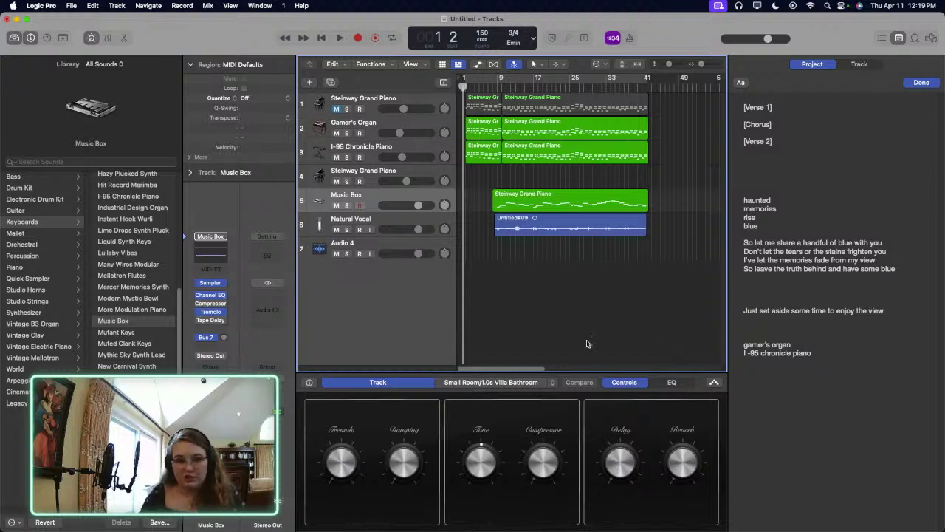
{"action": "left_click", "coordinate": [488, 87]}
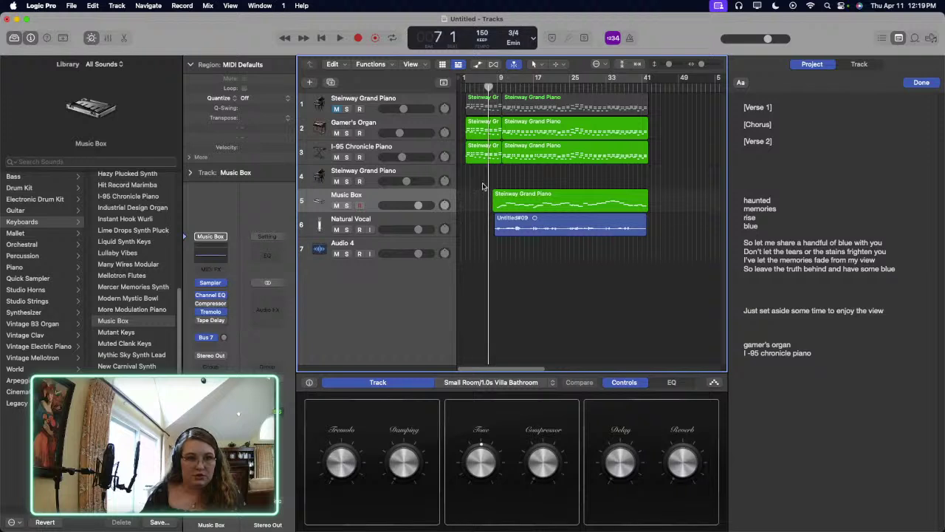
Step: Change the empty Steinway Grand Piano track's sound to Cellos from Orchestral Strings, trying Violins 1 before it
{"action": "left_click", "coordinate": [385, 171]}
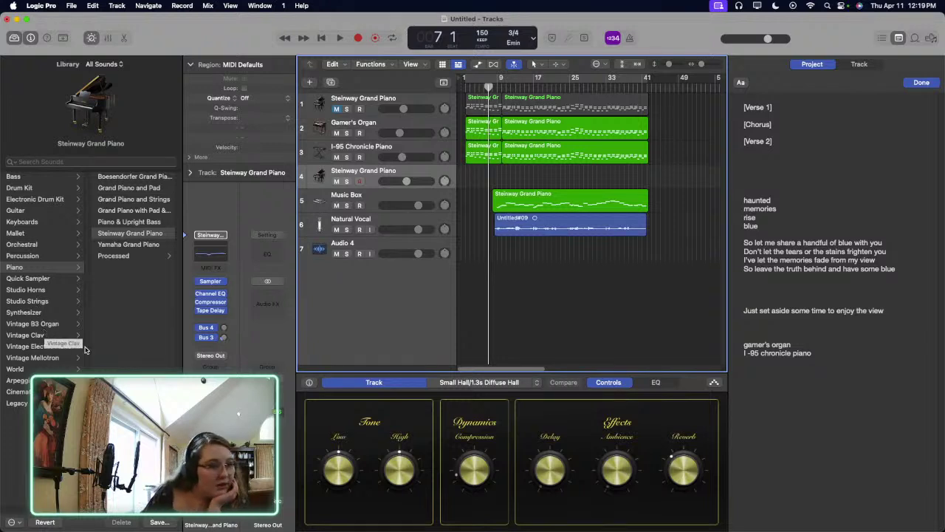
{"action": "left_click", "coordinate": [41, 242]}
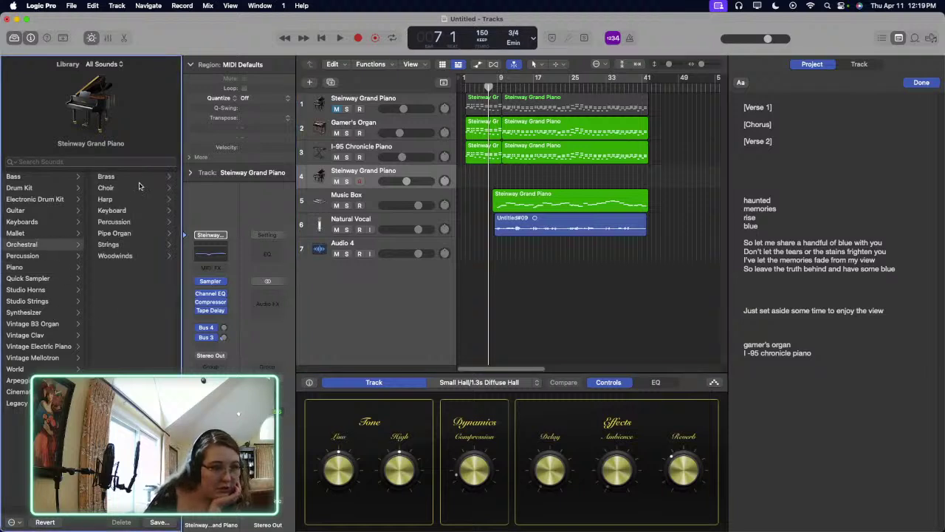
{"action": "left_click", "coordinate": [127, 248]}
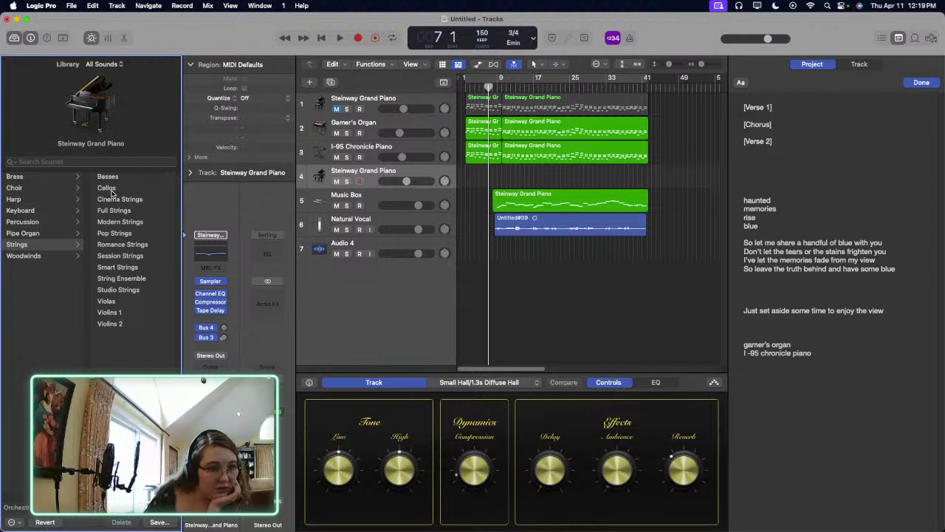
{"action": "left_click", "coordinate": [126, 312]}
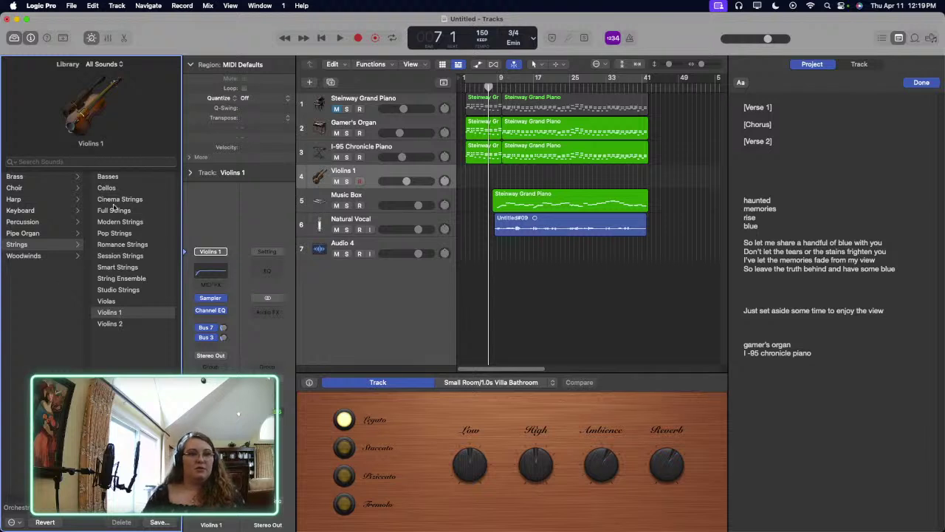
{"action": "left_click", "coordinate": [107, 188]}
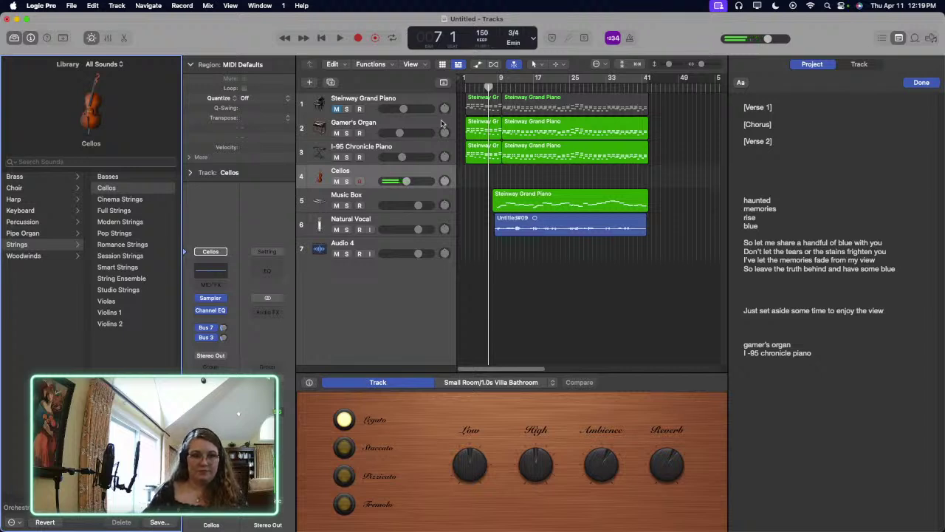
Step: Try recording a cello part from about bar 8, turn on the metronome and discard the take
{"action": "left_click", "coordinate": [492, 87]}
{"action": "key", "text": "r"}
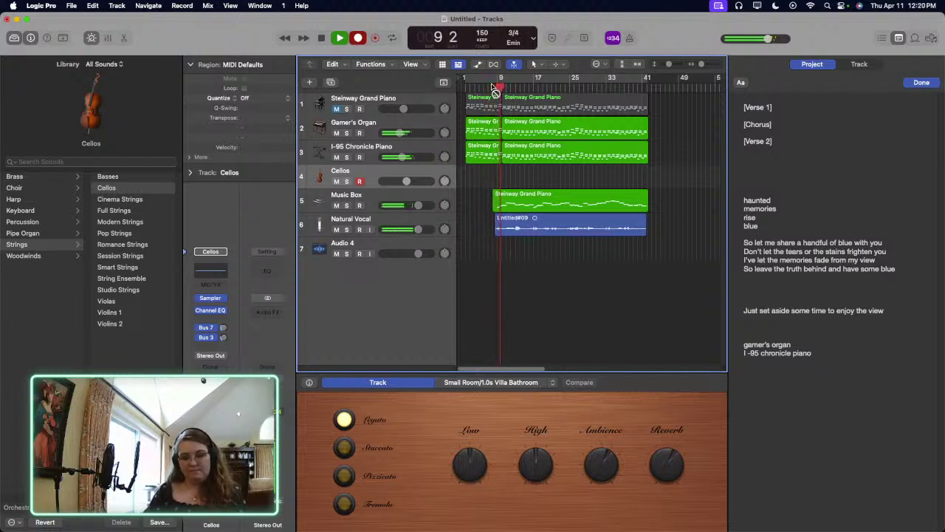
{"action": "left_click", "coordinate": [629, 38]}
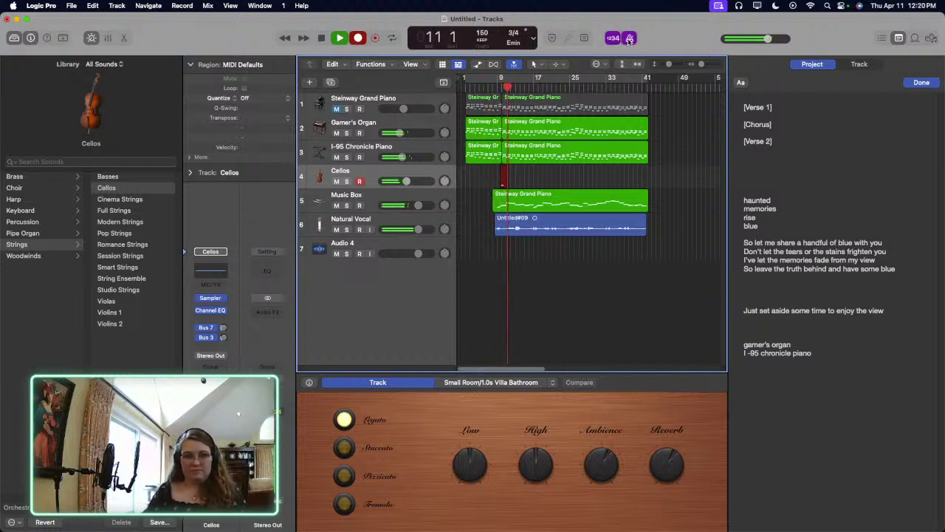
{"action": "key", "text": "space"}
{"action": "key", "text": "Delete"}
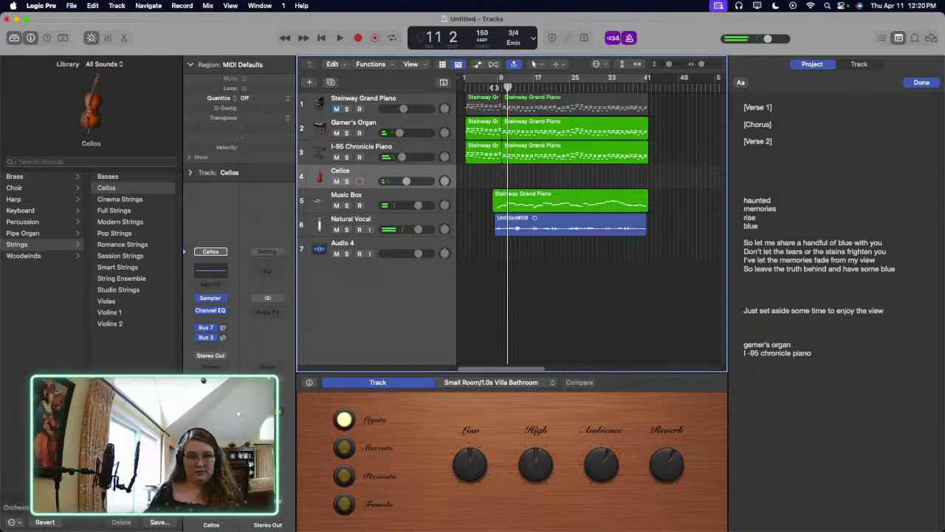
Step: Try two takes of the cello part, starting from about bar 8 and bar 9, and delete each one
{"action": "left_click", "coordinate": [494, 87]}
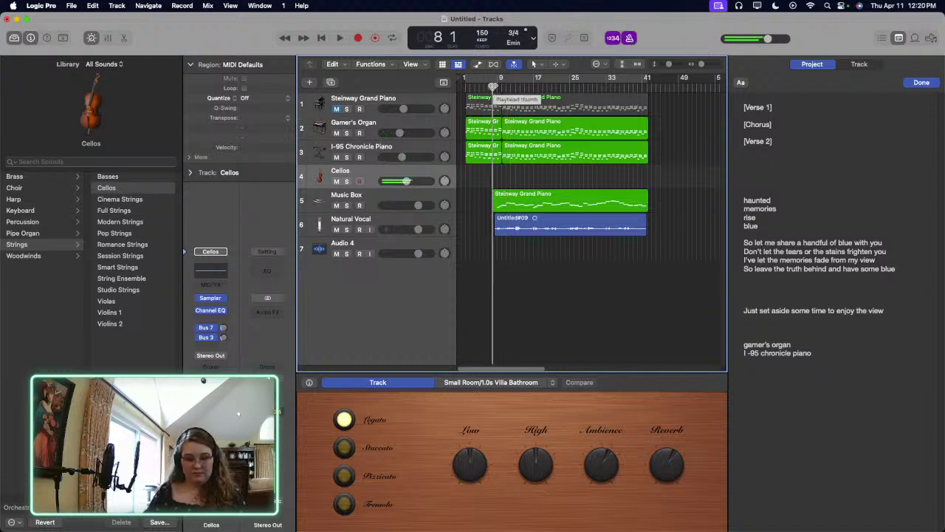
{"action": "key", "text": "r"}
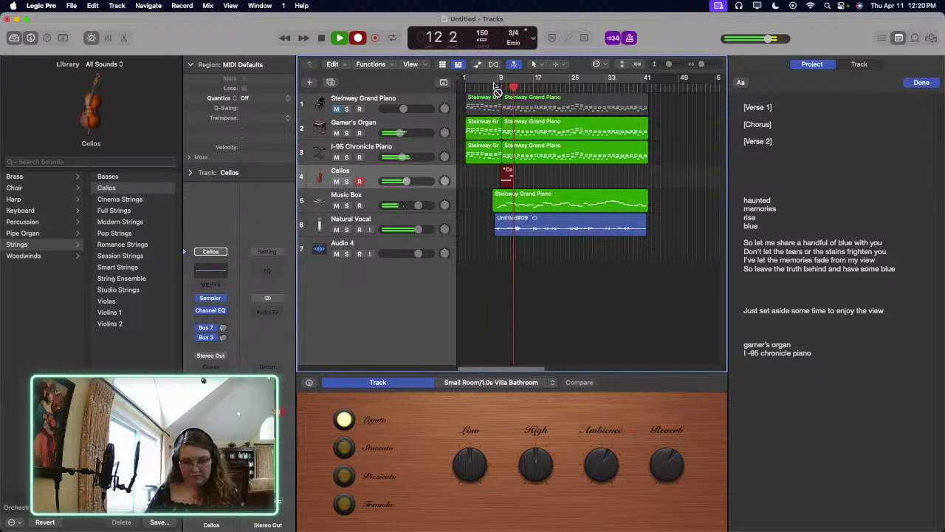
{"action": "key", "text": "space"}
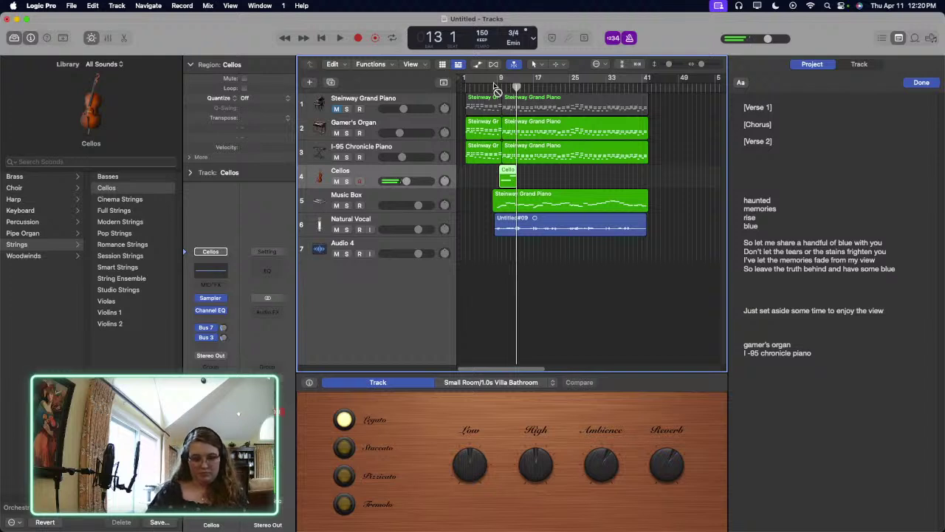
{"action": "key", "text": "Delete"}
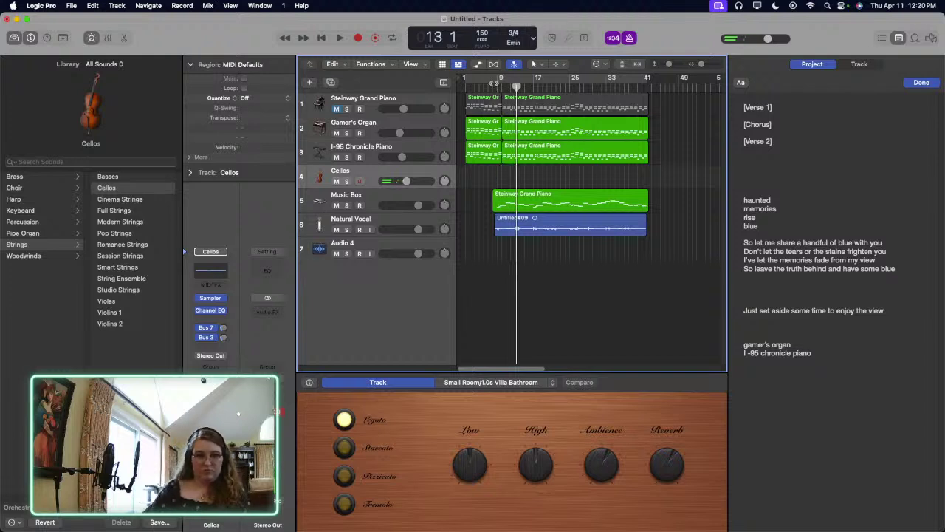
{"action": "left_click", "coordinate": [502, 85]}
{"action": "key", "text": "r"}
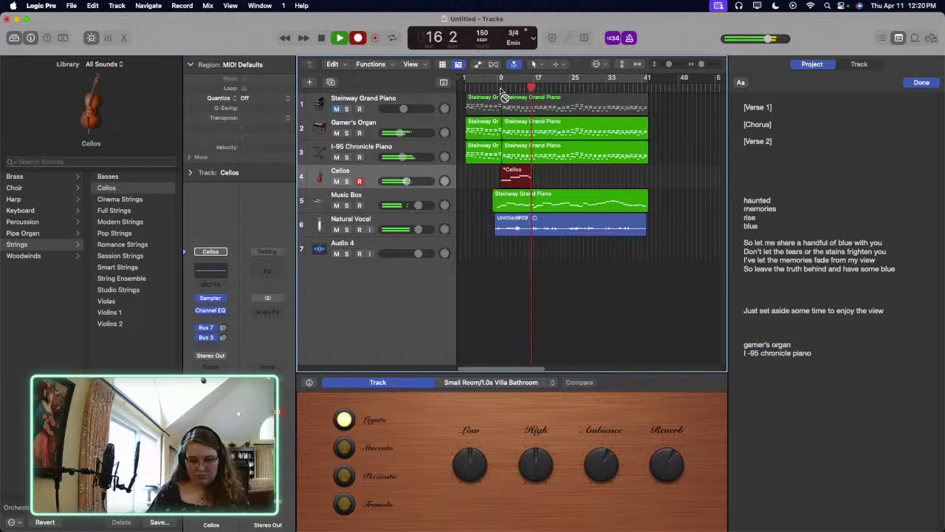
{"action": "key", "text": "space"}
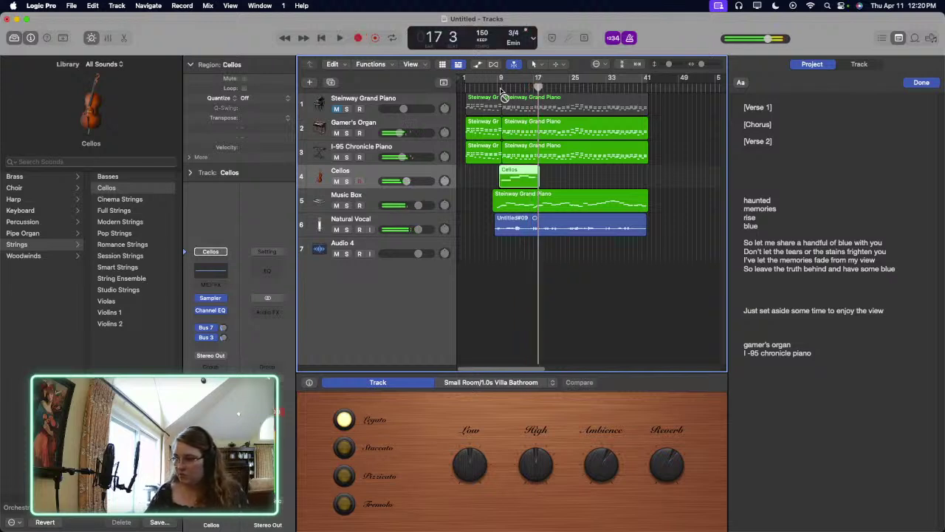
{"action": "key", "text": "Delete"}
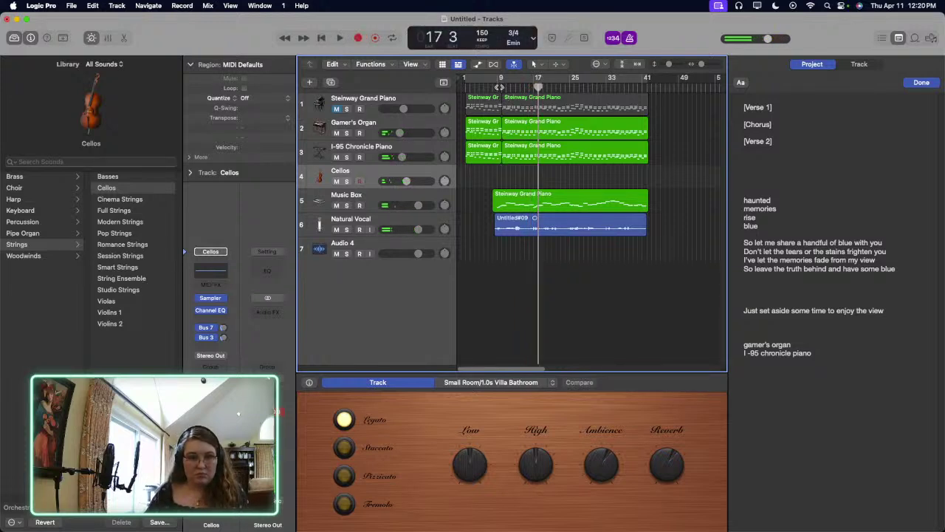
Step: Try two more cello takes from about bar 9, stopping near bars 24 and 14, and delete the first
{"action": "left_click", "coordinate": [499, 87]}
{"action": "key", "text": "r"}
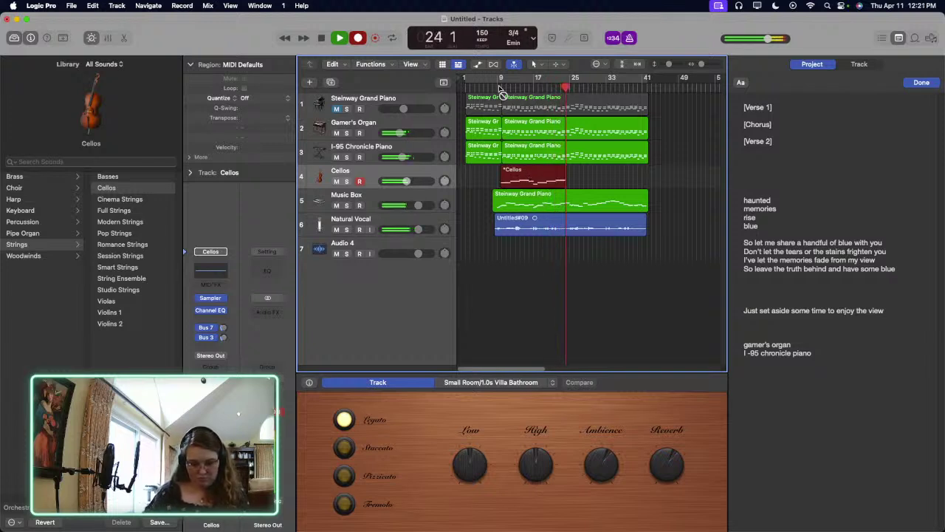
{"action": "key", "text": "space"}
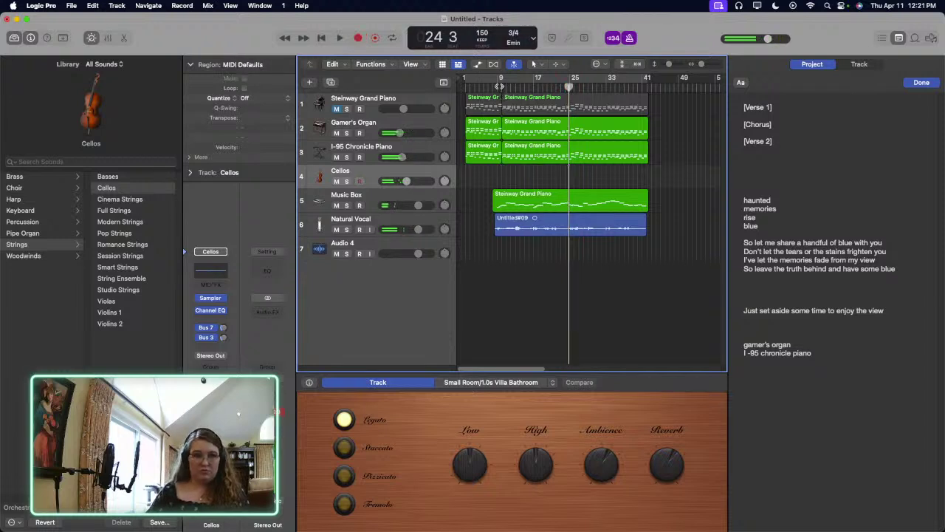
{"action": "left_click", "coordinate": [500, 87]}
{"action": "key", "text": "r"}
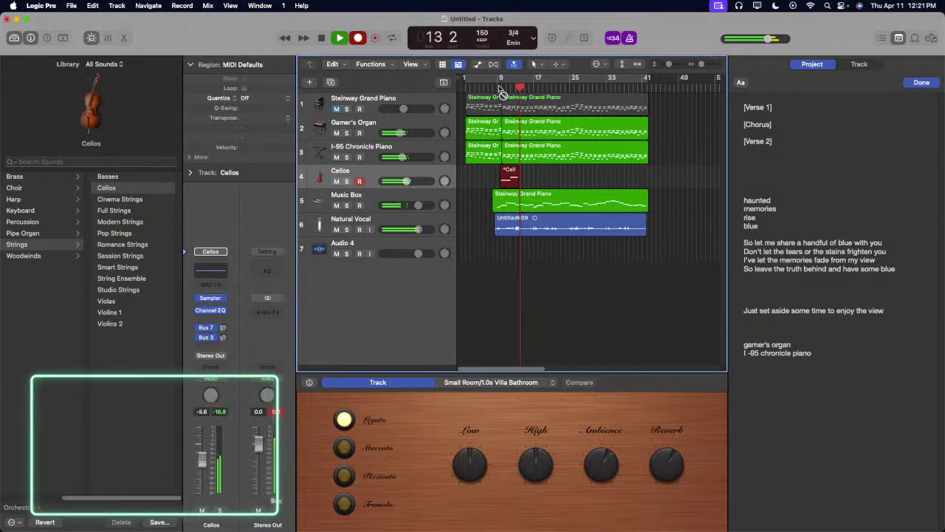
{"action": "key", "text": "space"}
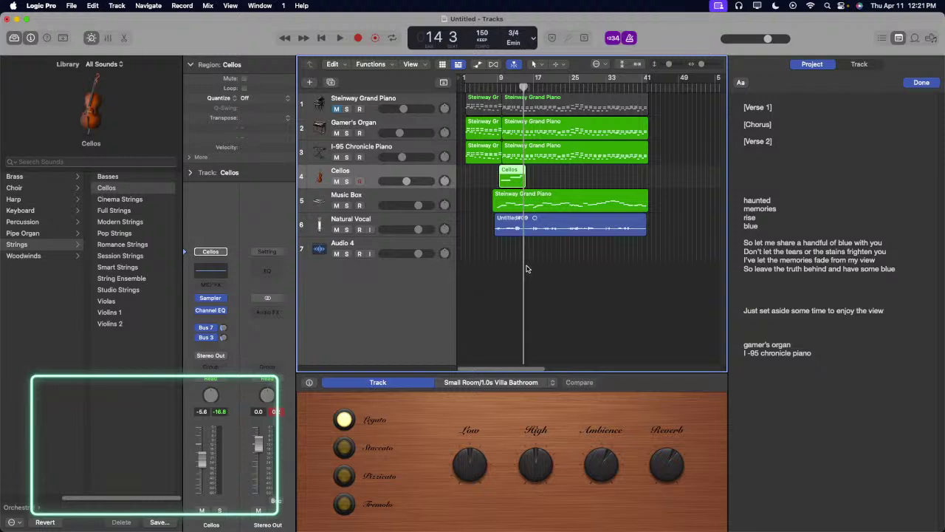
Step: Delete the short cello take and record the full cello part from about bar 9 to bar 42
{"action": "left_click", "coordinate": [498, 88]}
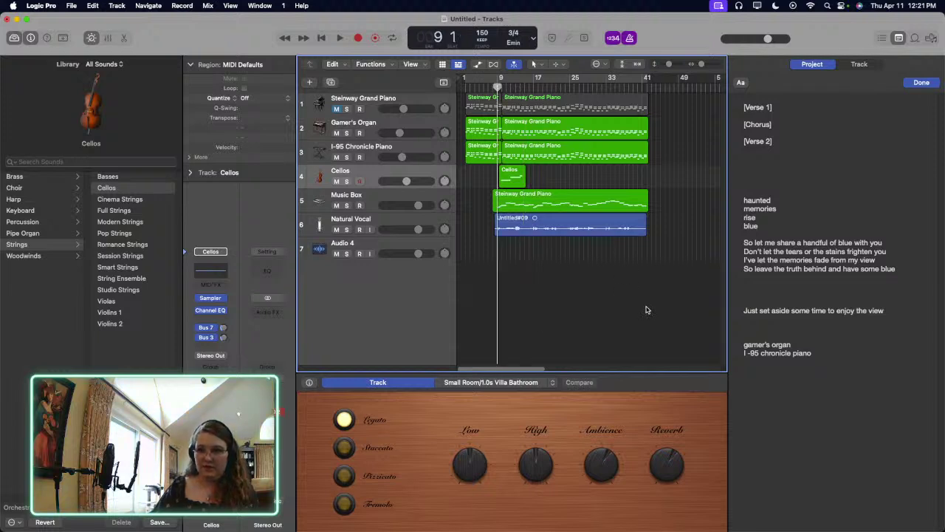
{"action": "left_click", "coordinate": [620, 228]}
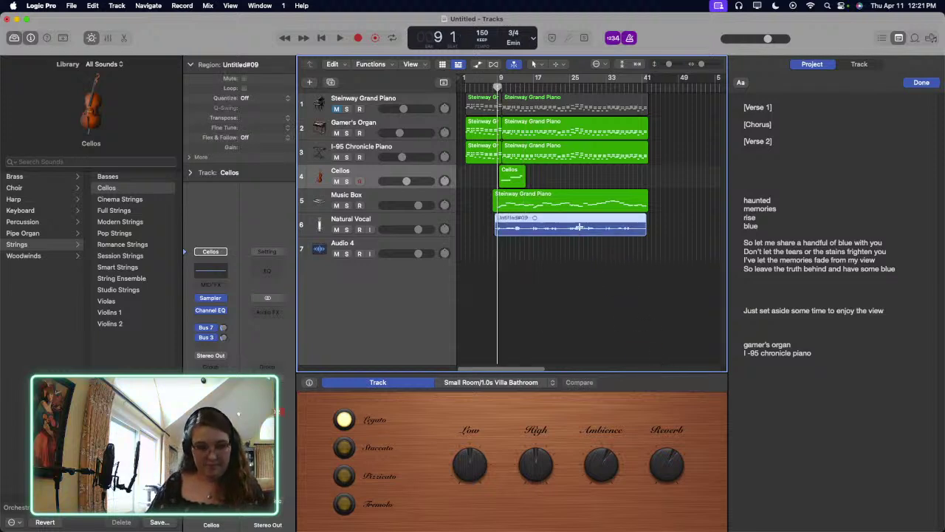
{"action": "left_click", "coordinate": [536, 208]}
{"action": "left_click", "coordinate": [506, 185]}
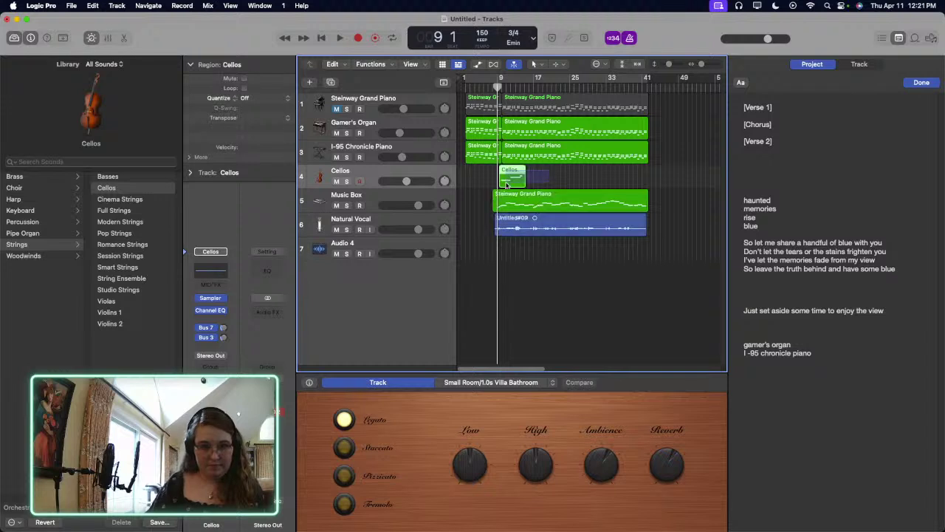
{"action": "key", "text": "r"}
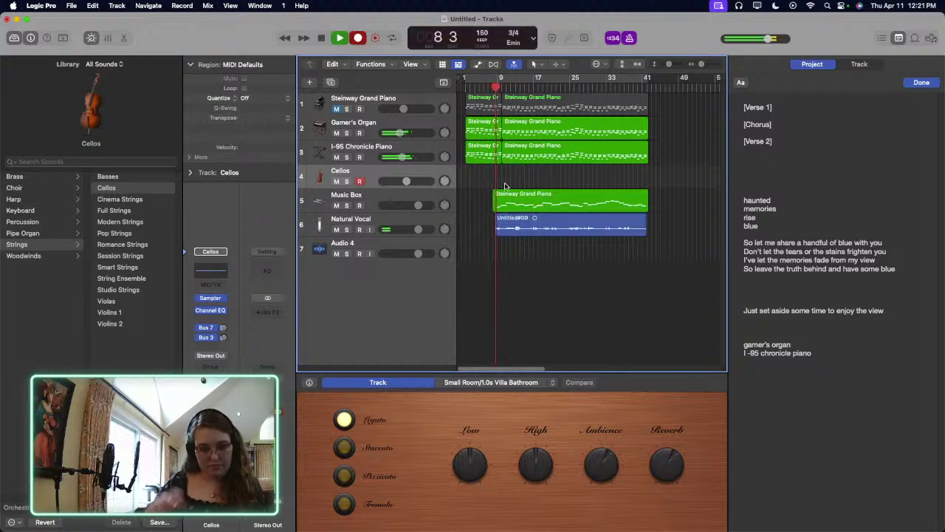
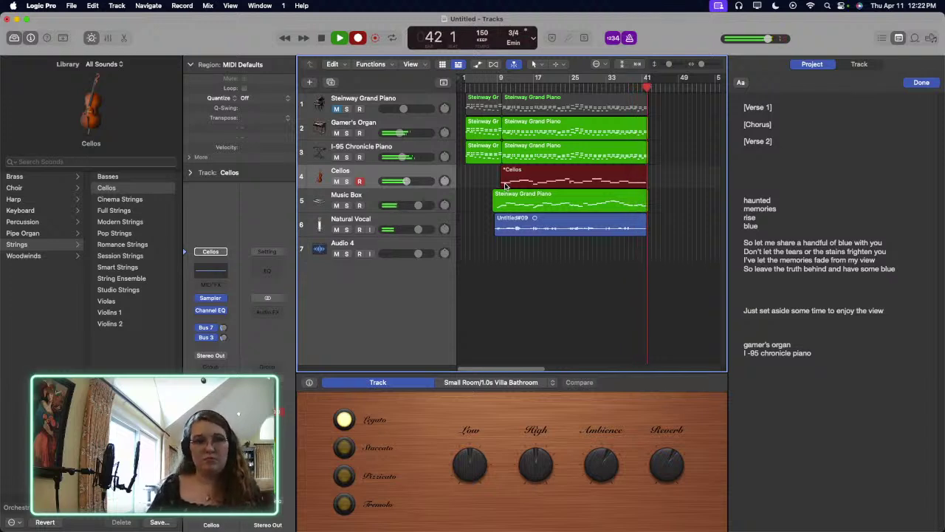
{"action": "key", "text": "space"}
Step: Replay the recorded Cellos region from about bar 9 and open its notes in the Piano Roll
{"action": "left_click", "coordinate": [498, 85]}
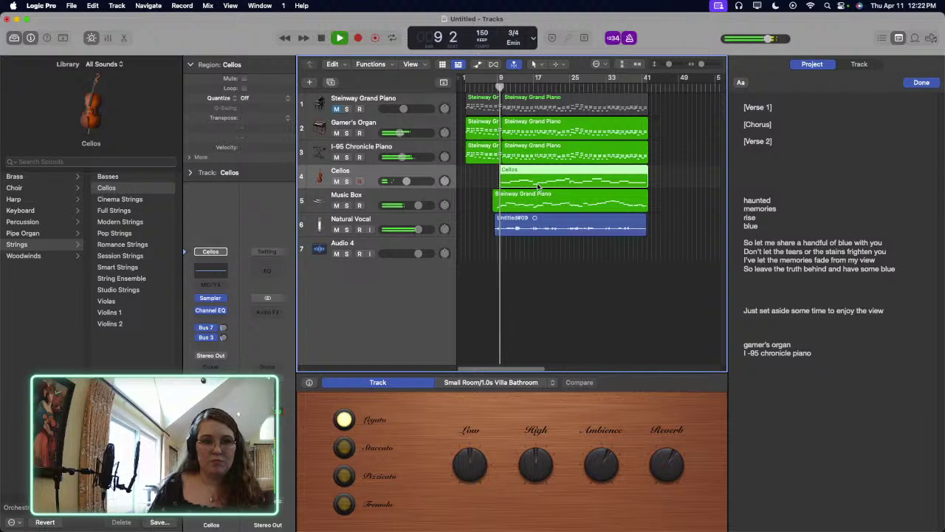
{"action": "double_click", "coordinate": [539, 186]}
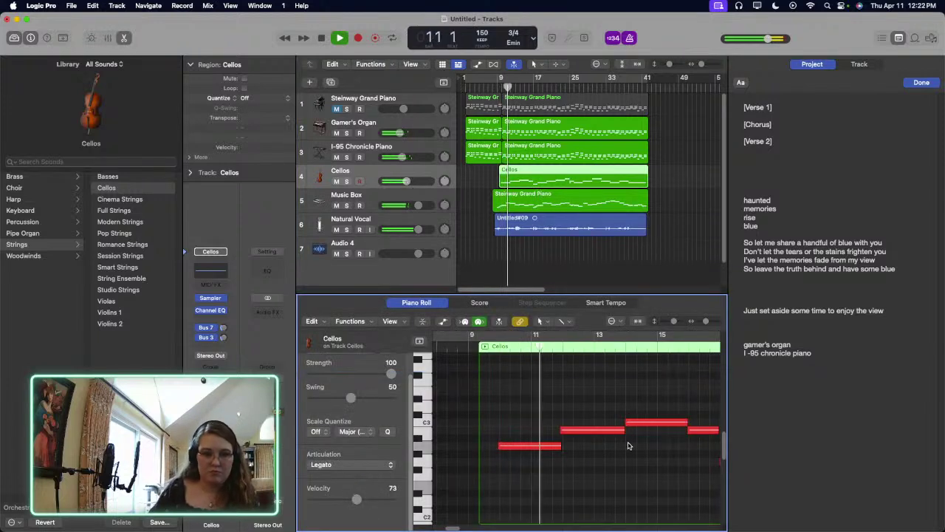
{"action": "left_click", "coordinate": [695, 322]}
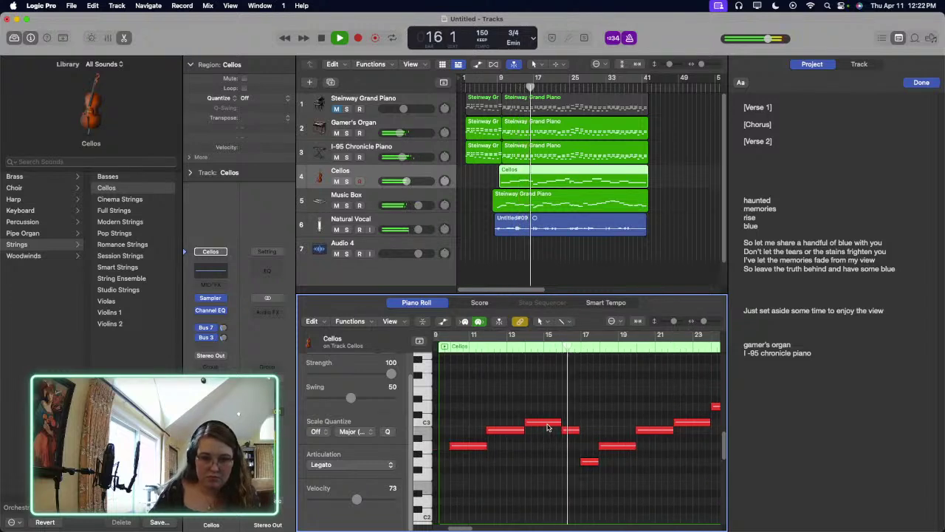
Step: Try raising the third cello note, near bar 14, from C3 to D3, replay it and move it back to C3
{"action": "left_click", "coordinate": [546, 422]}
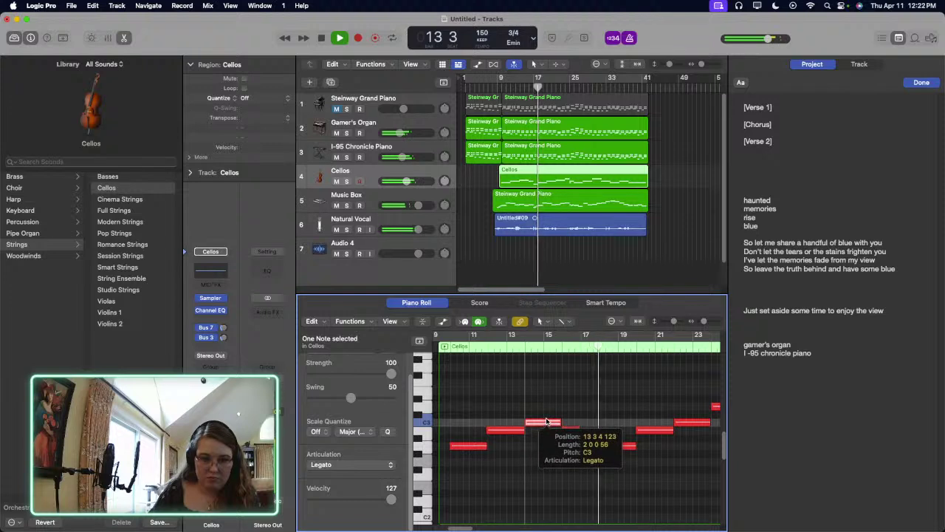
{"action": "left_click_drag", "start_coordinate": [546, 423], "coordinate": [547, 406]}
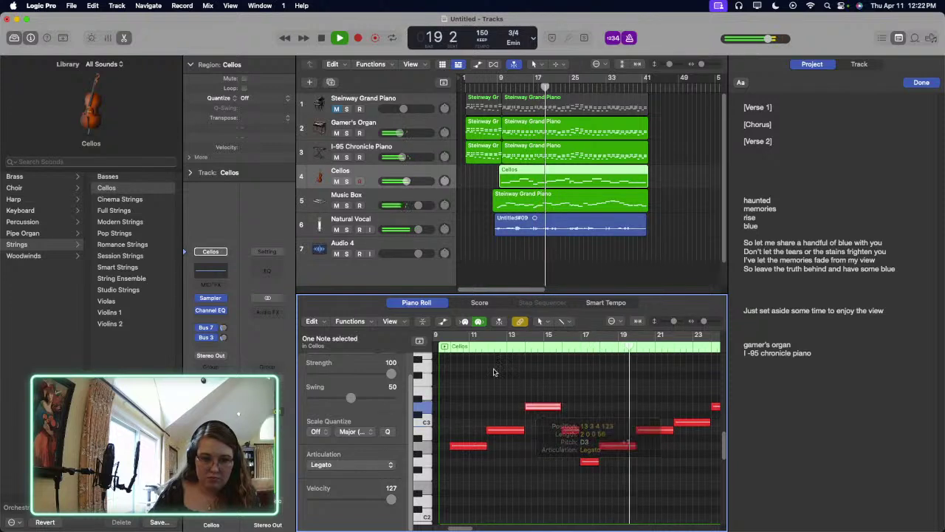
{"action": "left_click", "coordinate": [454, 346]}
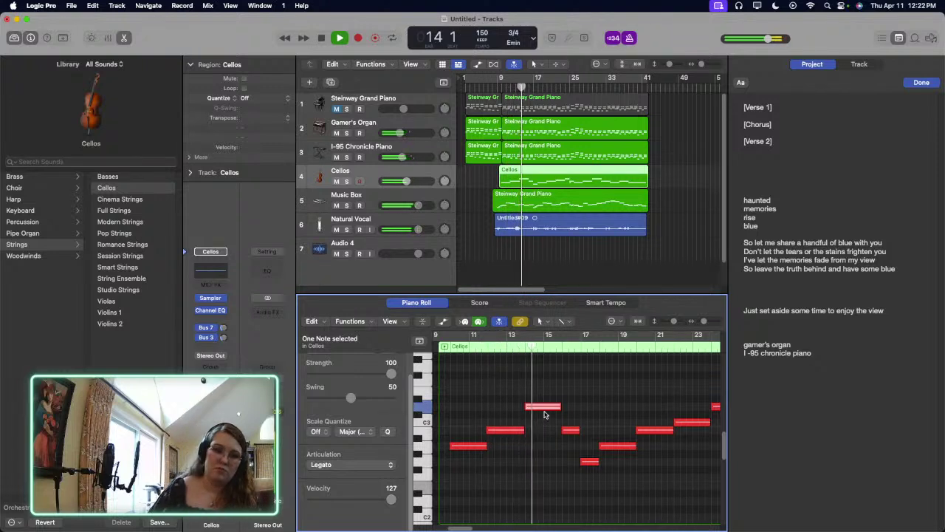
{"action": "left_click_drag", "start_coordinate": [544, 411], "coordinate": [544, 424]}
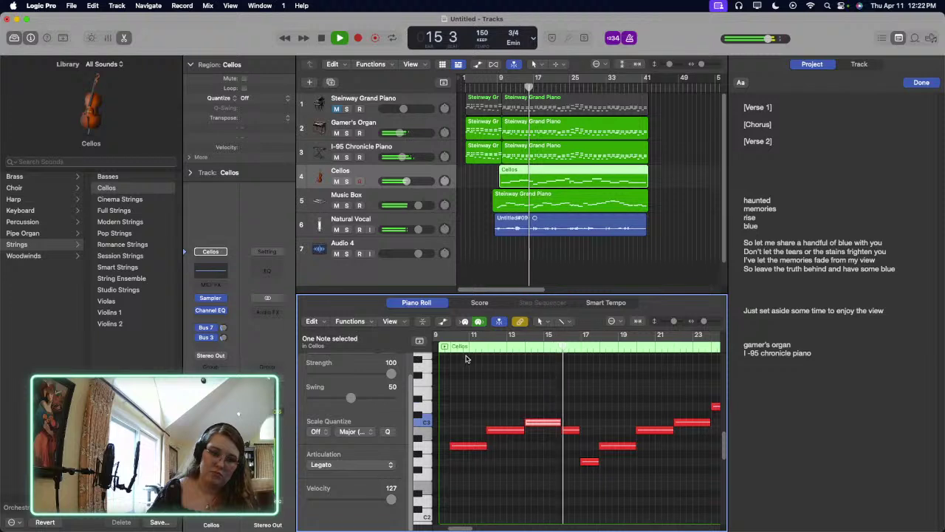
Step: Deselect the cello note and restart playback from about bar 9 to check the cello line
{"action": "left_click", "coordinate": [445, 359]}
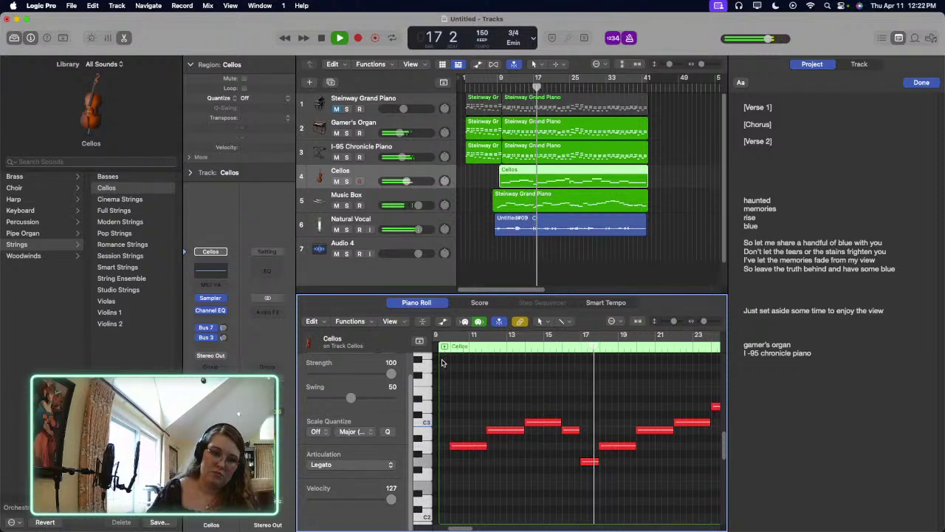
{"action": "key", "text": "space"}
{"action": "key", "text": "space"}
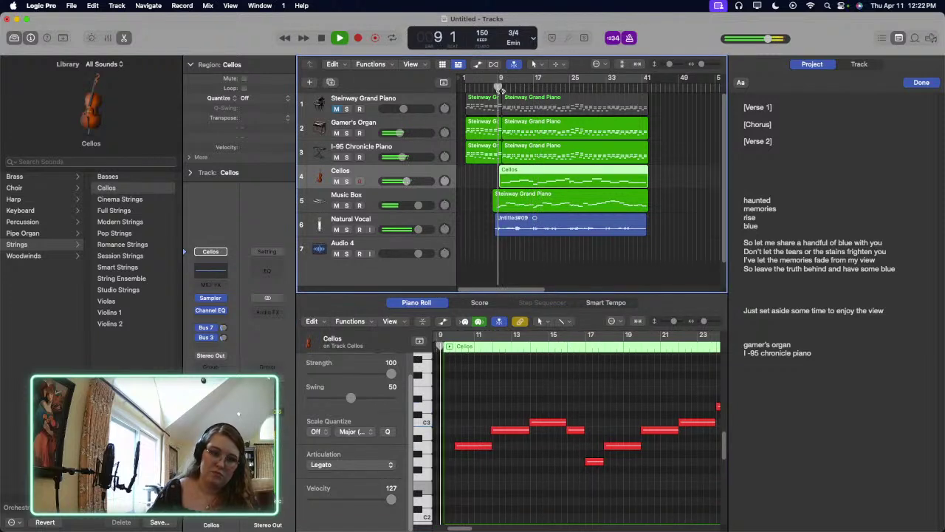
Step: Examine the cello notes between about bars 14 and 21 during playback, stopping near bar 17
{"action": "left_click", "coordinate": [642, 432]}
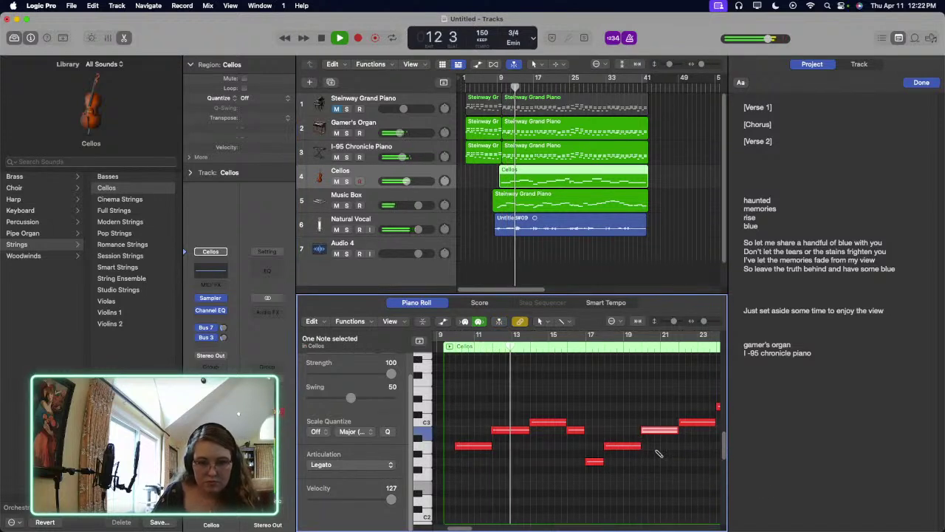
{"action": "key", "text": "super+Right"}
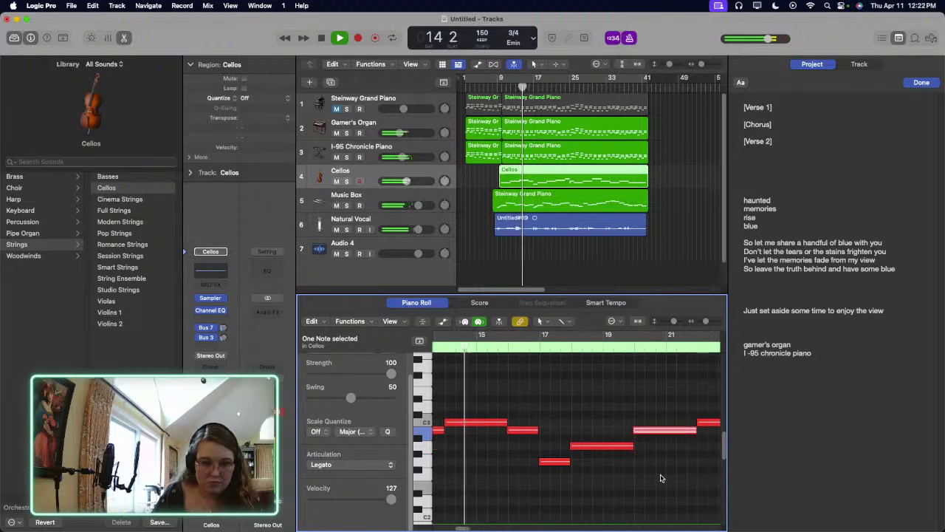
{"action": "left_click", "coordinate": [656, 477]}
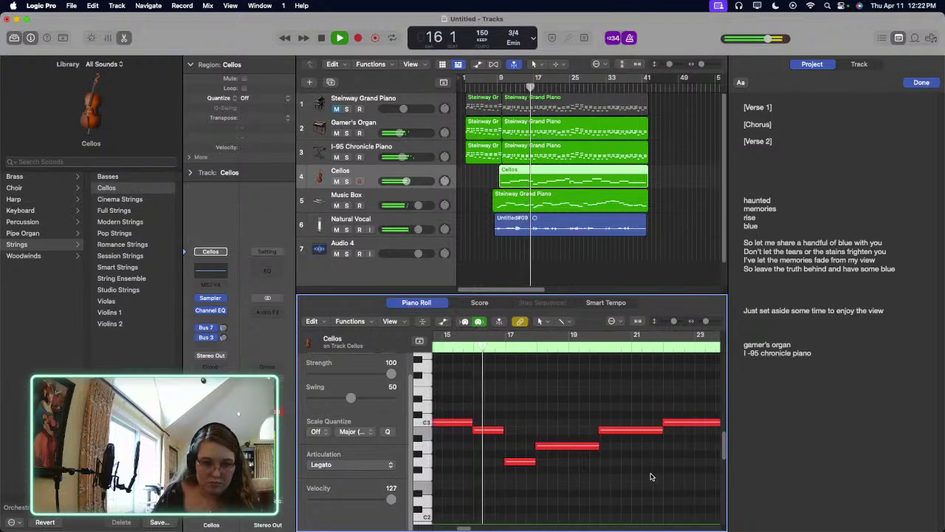
{"action": "key", "text": "space"}
{"action": "key", "text": "Left"}
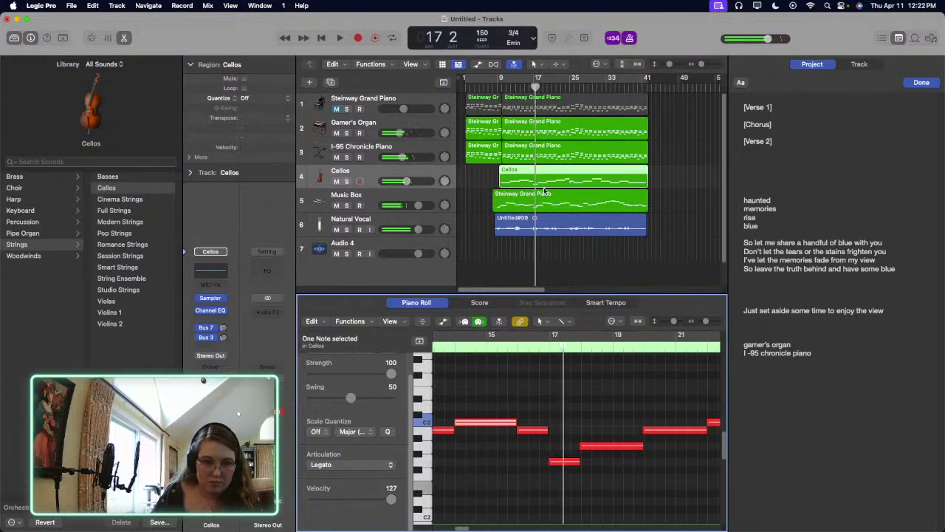
Step: Open the I-95 Chronicle Piano region from bar 9 in the Piano Roll, audition its bass notes near bar 14 and replay that passage
{"action": "left_click", "coordinate": [536, 146]}
{"action": "scroll", "coordinate": [615, 406], "scroll_direction": "left", "scroll_amount": 3}
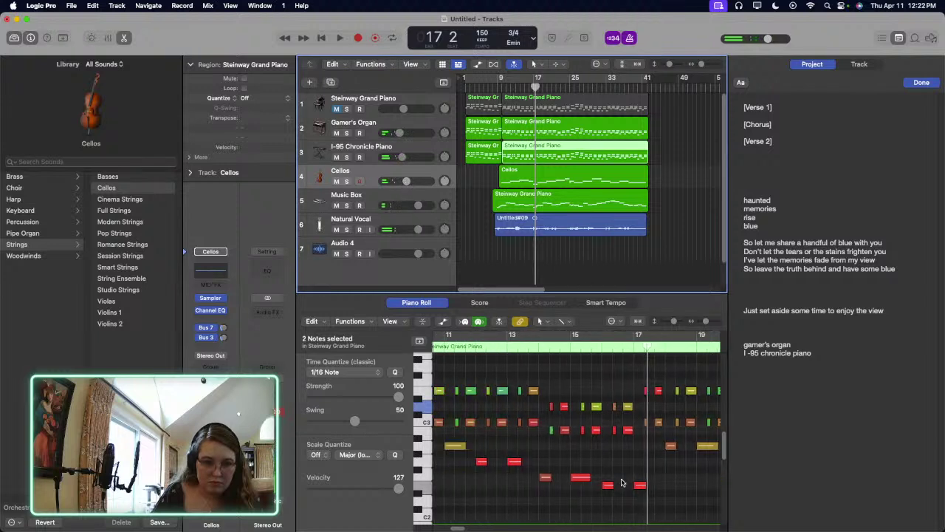
{"action": "left_click", "coordinate": [545, 478]}
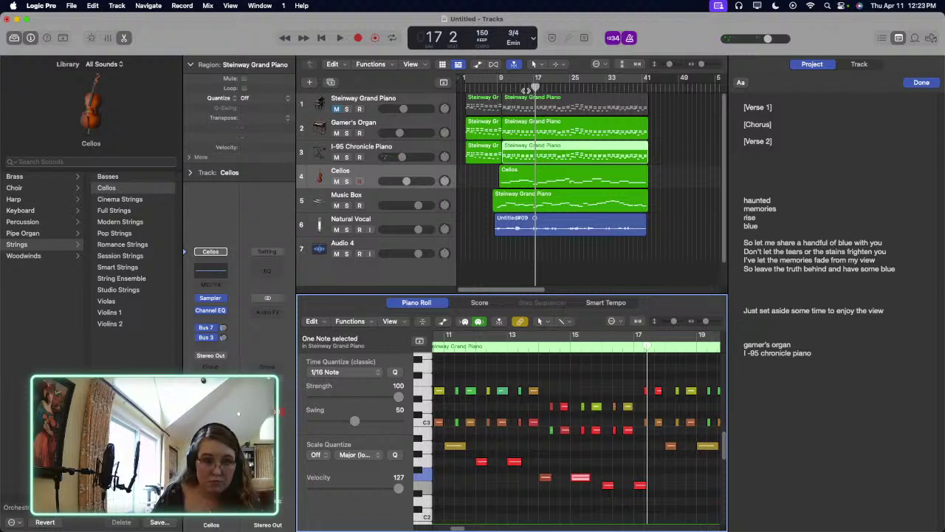
{"action": "left_click", "coordinate": [520, 88]}
{"action": "key", "text": "space"}
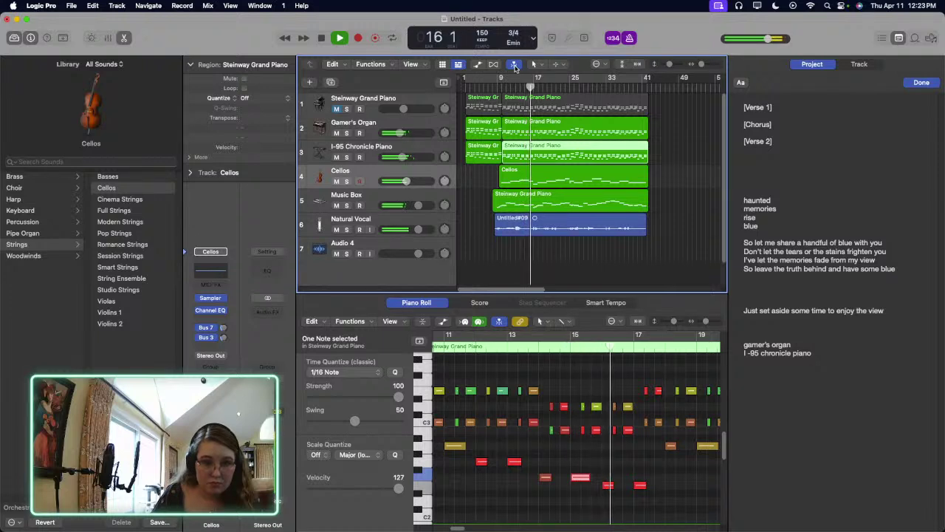
Step: Replay from about bar 9 and audition individual piano notes between bars 11 and 15 to compare the harmony
{"action": "left_click", "coordinate": [501, 87]}
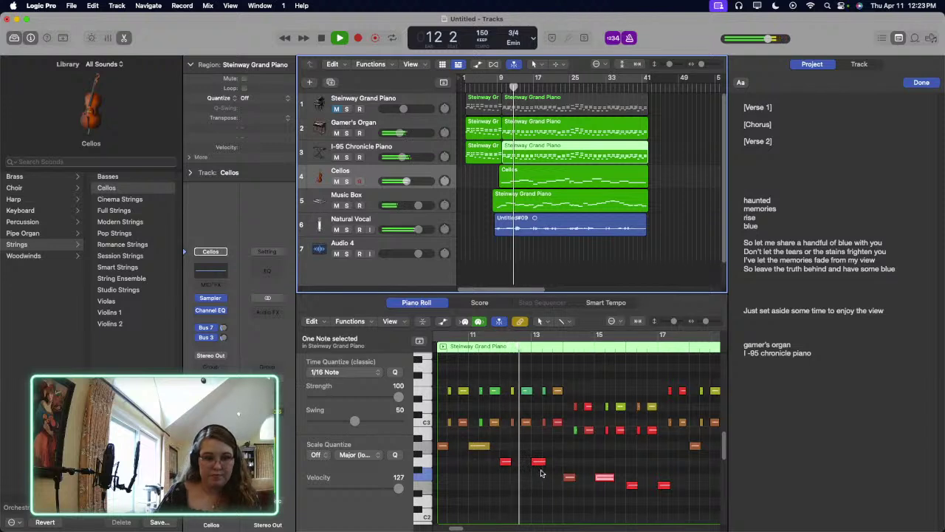
{"action": "key", "text": "space"}
{"action": "left_click", "coordinate": [506, 463]}
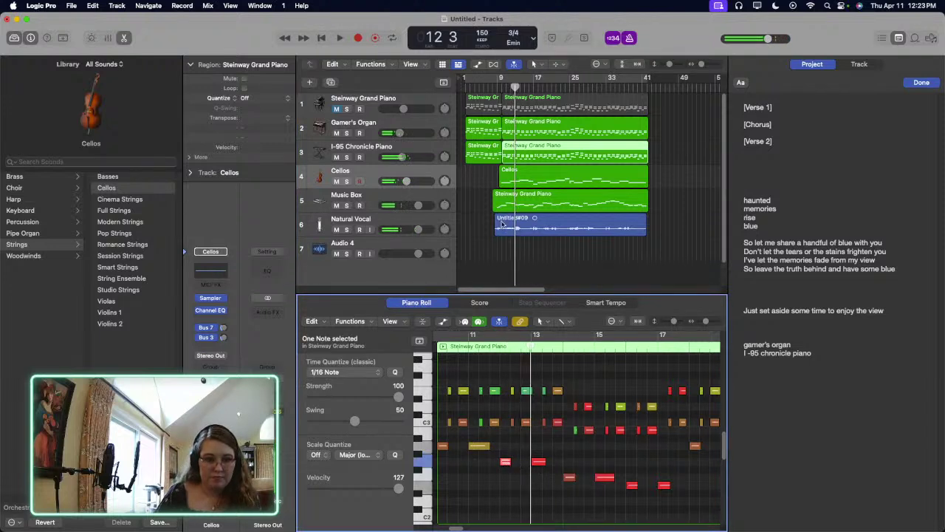
{"action": "key", "text": "space"}
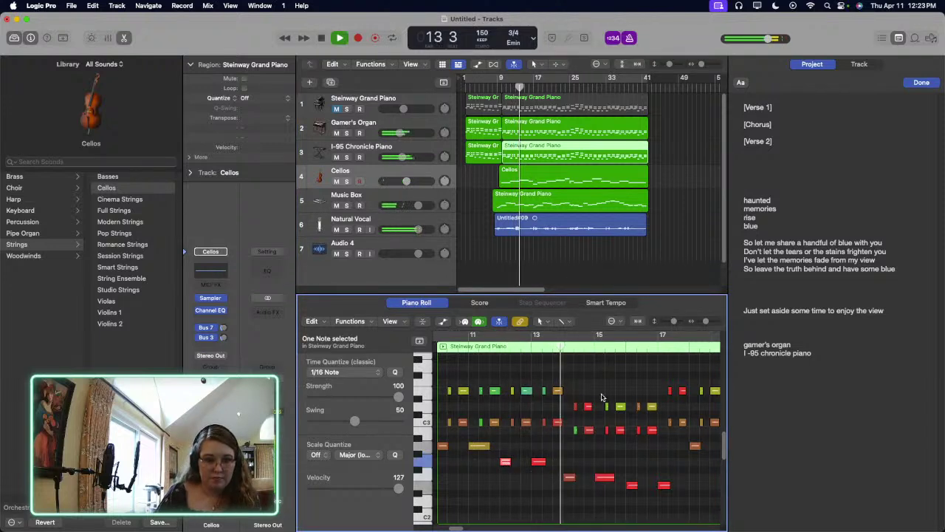
{"action": "key", "text": "space"}
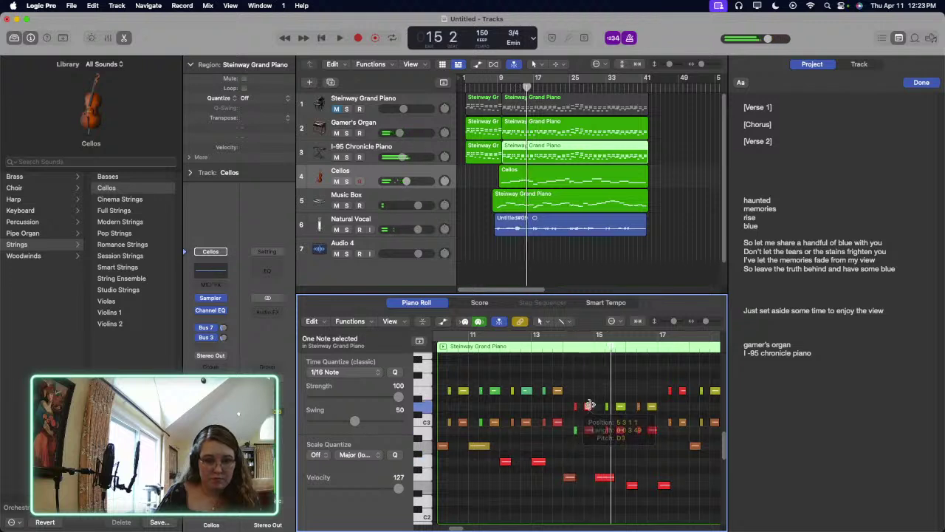
Step: Raise the third cello note, near bar 14, to D3 and replay from about bar 9
{"action": "left_click", "coordinate": [540, 181]}
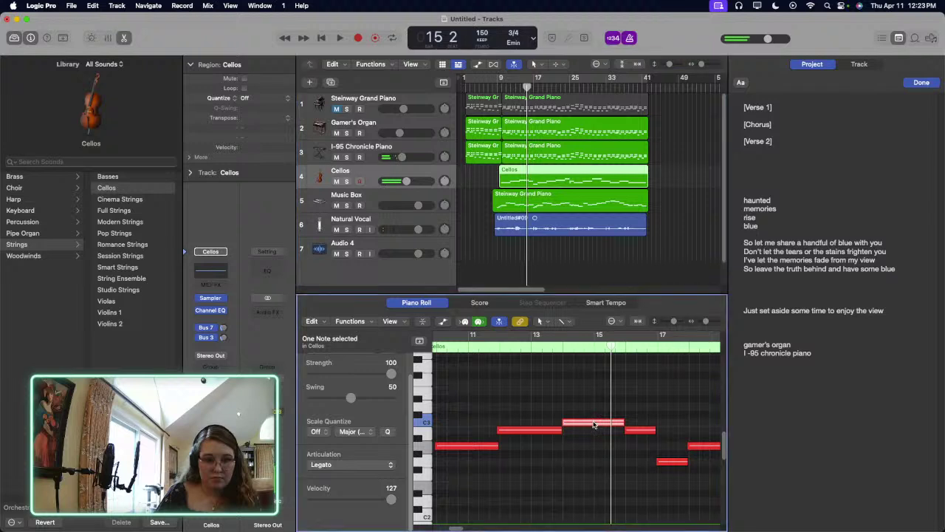
{"action": "left_click_drag", "start_coordinate": [594, 418], "coordinate": [594, 403]}
{"action": "scroll", "coordinate": [508, 348], "scroll_direction": "left", "scroll_amount": 3}
{"action": "key", "text": "space"}
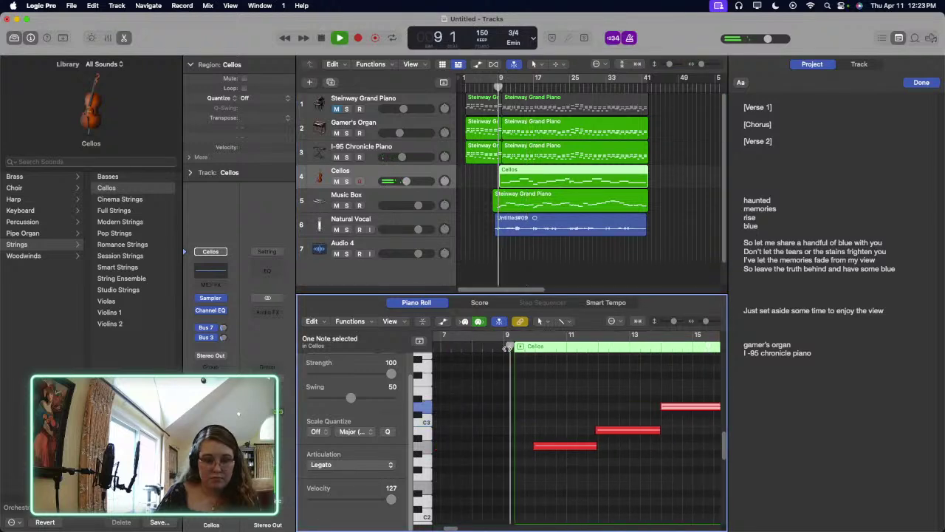
Step: Delete the stray short cello note at bar 25 and raise the note near bar 28 to C3
{"action": "left_click", "coordinate": [635, 470]}
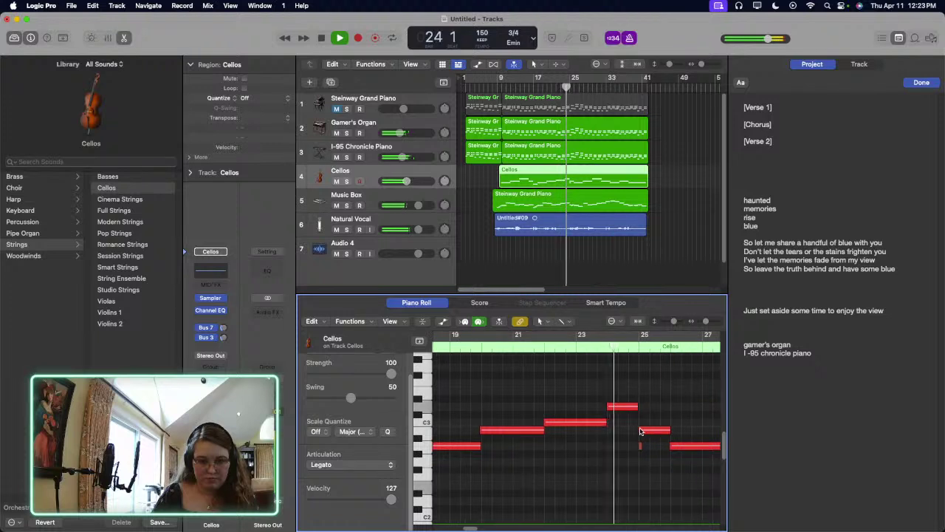
{"action": "left_click", "coordinate": [639, 430]}
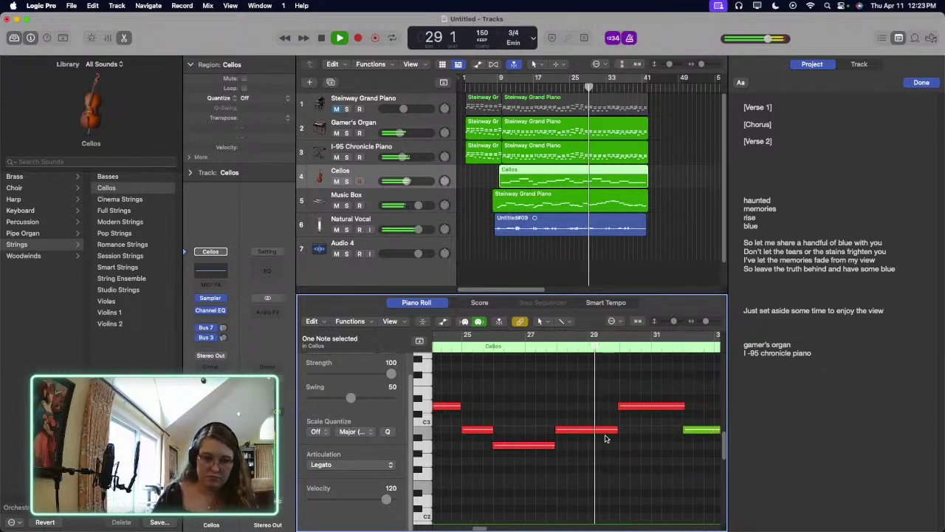
{"action": "key", "text": "space"}
{"action": "left_click_drag", "start_coordinate": [598, 435], "coordinate": [598, 428]}
Step: Replay the cello line from about bar 25 and set the velocity of the note near bar 32 to 127
{"action": "left_click", "coordinate": [493, 345]}
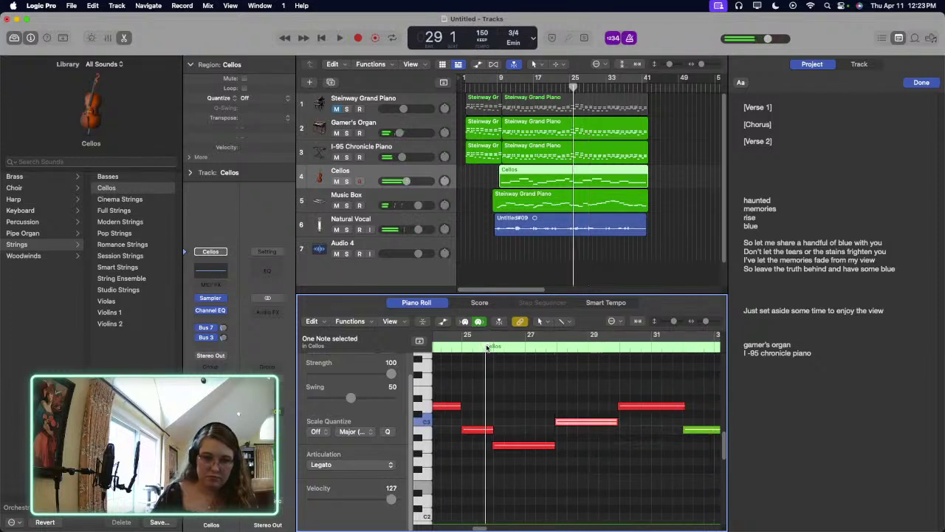
{"action": "key", "text": "space"}
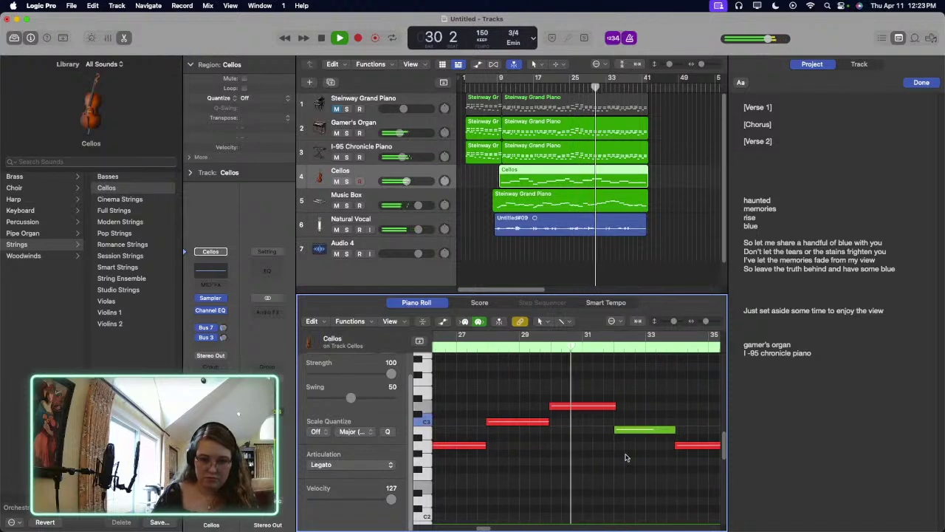
{"action": "left_click", "coordinate": [634, 429]}
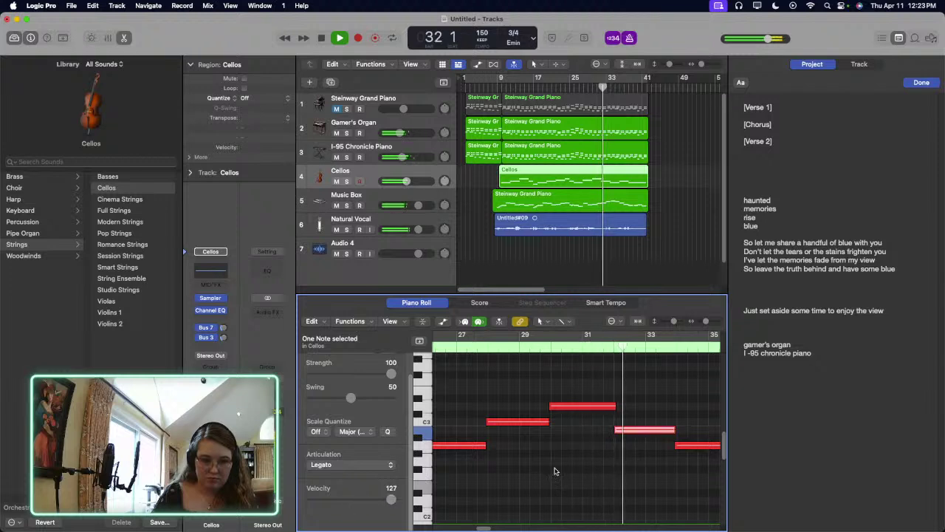
{"action": "left_click", "coordinate": [555, 471]}
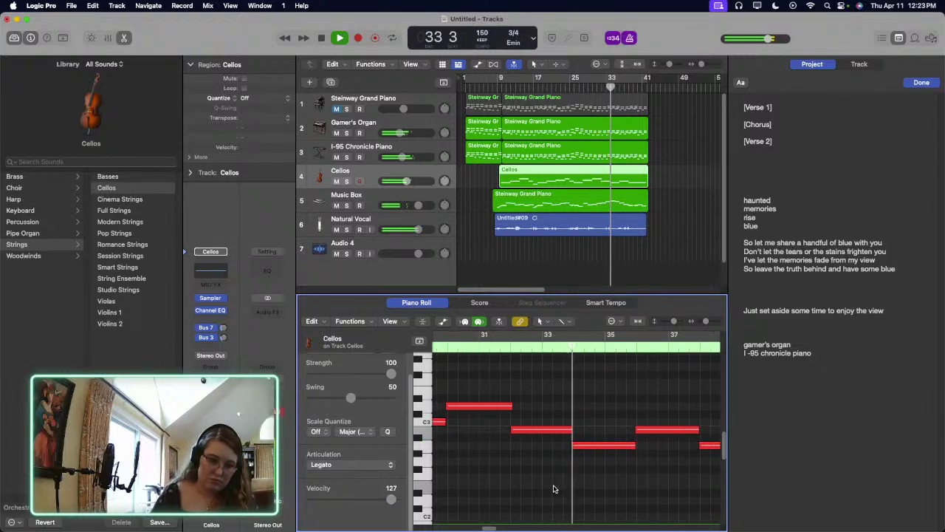
Step: Replay the cello line from about bar 10 with the metronome turned off and raise the Cellos track volume
{"action": "scroll", "coordinate": [603, 475], "scroll_direction": "left", "scroll_amount": 10}
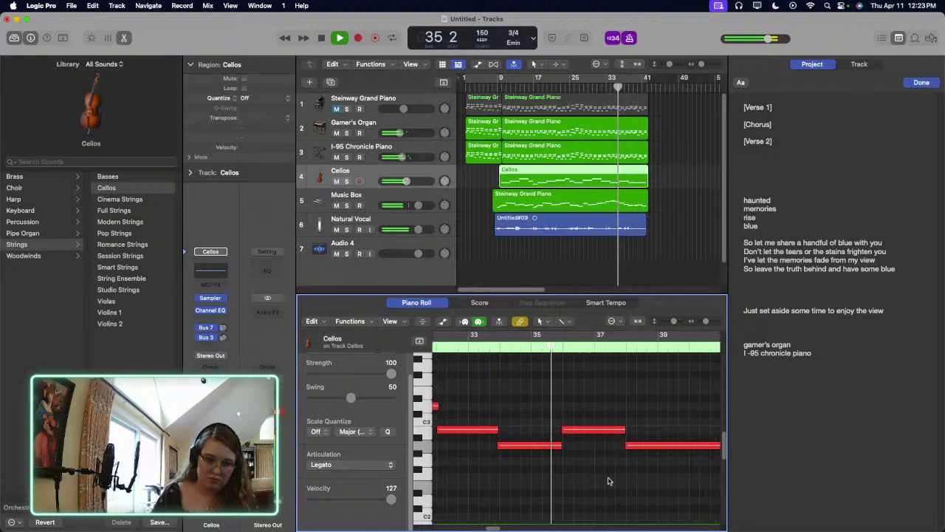
{"action": "scroll", "coordinate": [607, 483], "scroll_direction": "left", "scroll_amount": 5}
{"action": "scroll", "coordinate": [543, 384], "scroll_direction": "left", "scroll_amount": 2}
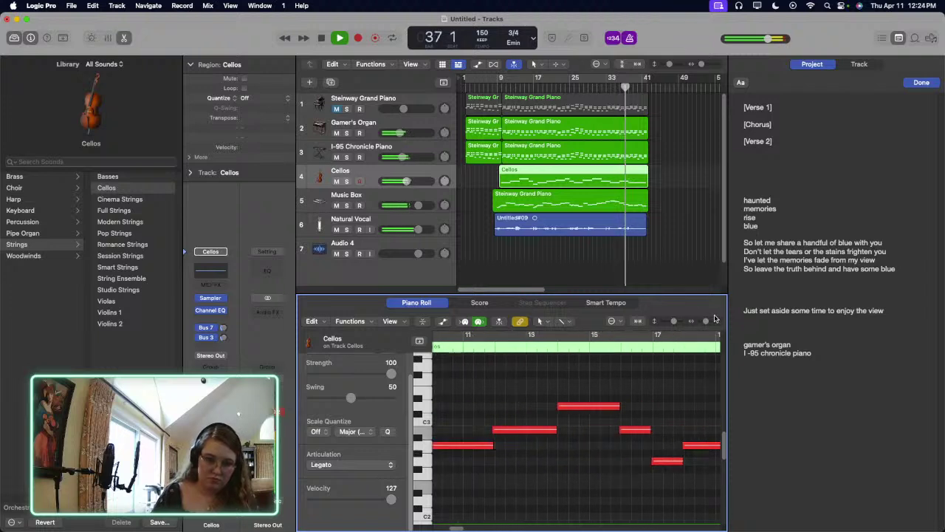
{"action": "scroll", "coordinate": [631, 417], "scroll_direction": "down", "scroll_amount": 6}
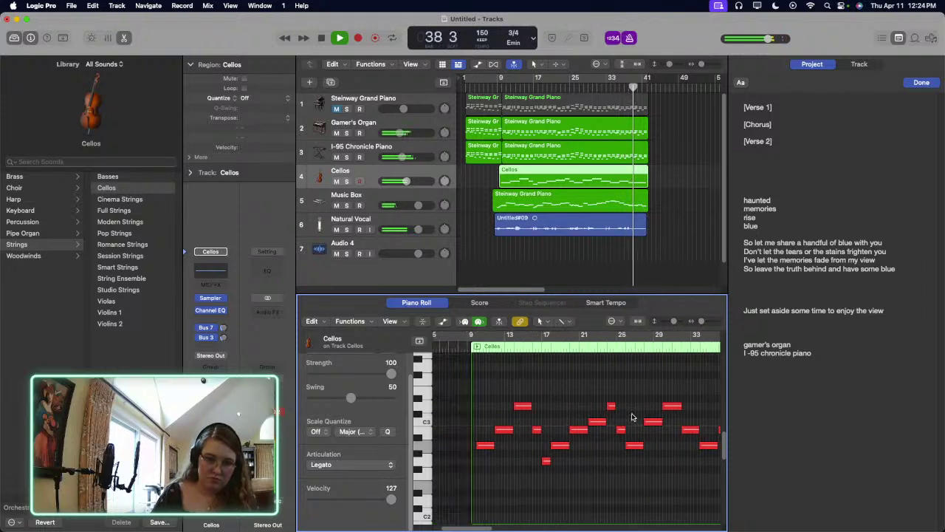
{"action": "left_click", "coordinate": [486, 349]}
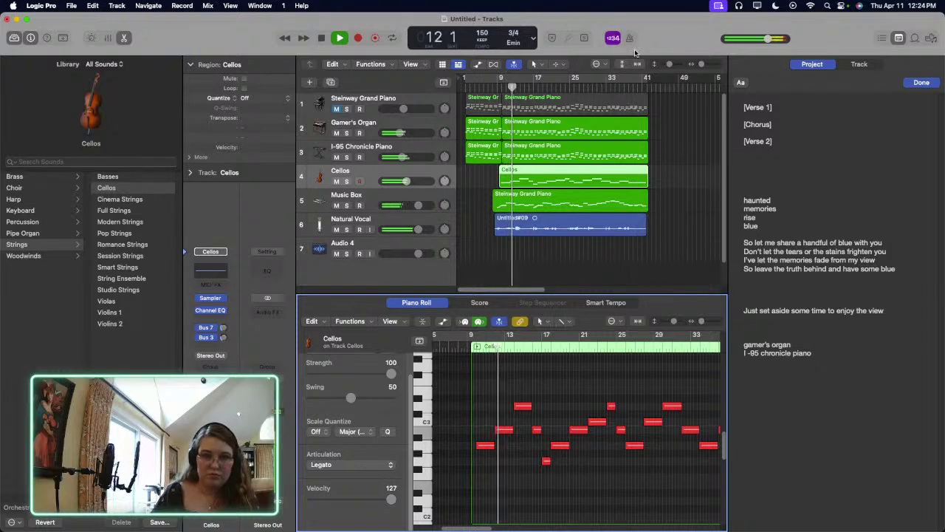
{"action": "scroll", "coordinate": [641, 418], "scroll_direction": "right", "scroll_amount": 2}
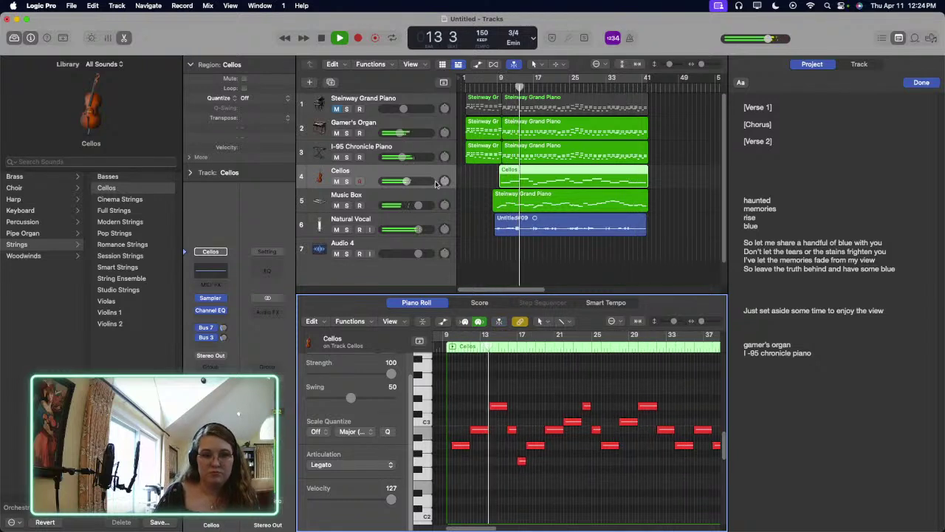
{"action": "left_click_drag", "start_coordinate": [406, 181], "coordinate": [418, 181]}
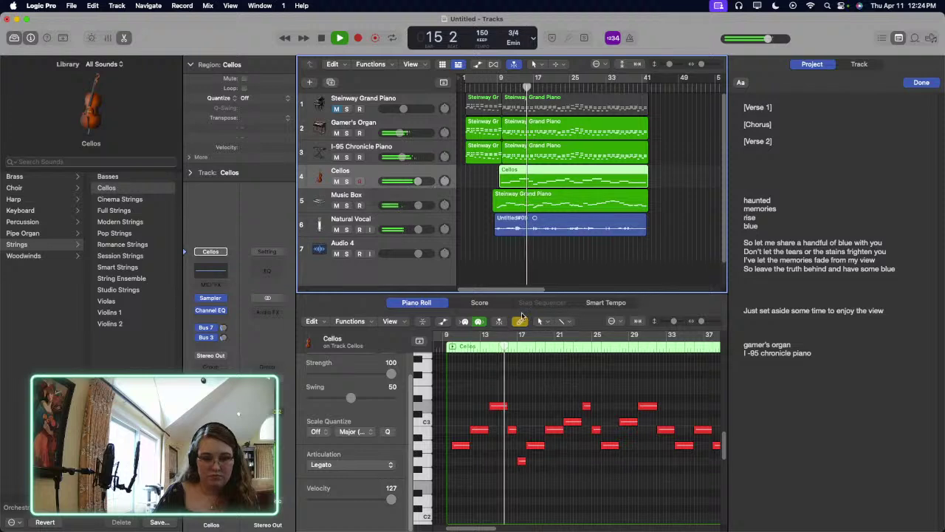
Step: Follow the cello notes from about bar 15 onward during playback and stop near bar 22
{"action": "key", "text": "super+Right"}
{"action": "key", "text": "super+Right"}
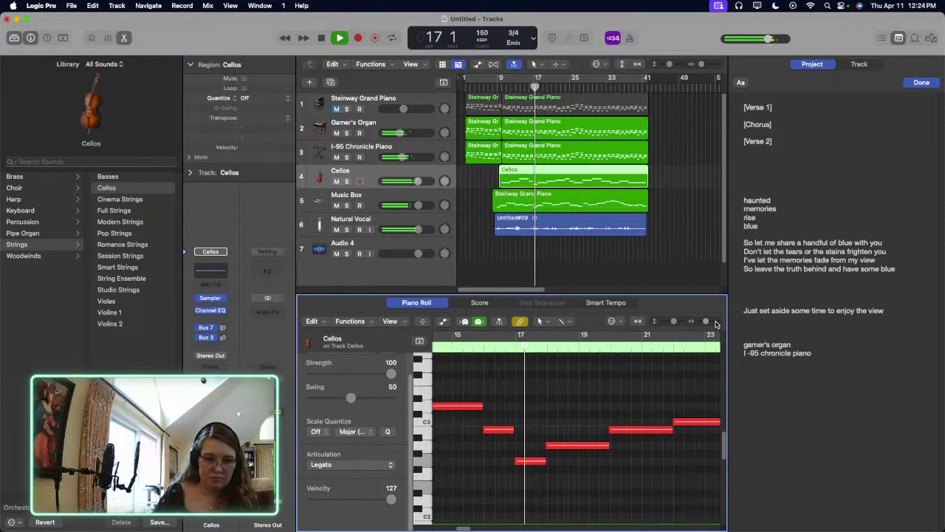
{"action": "scroll", "coordinate": [631, 463], "scroll_direction": "right", "scroll_amount": 5}
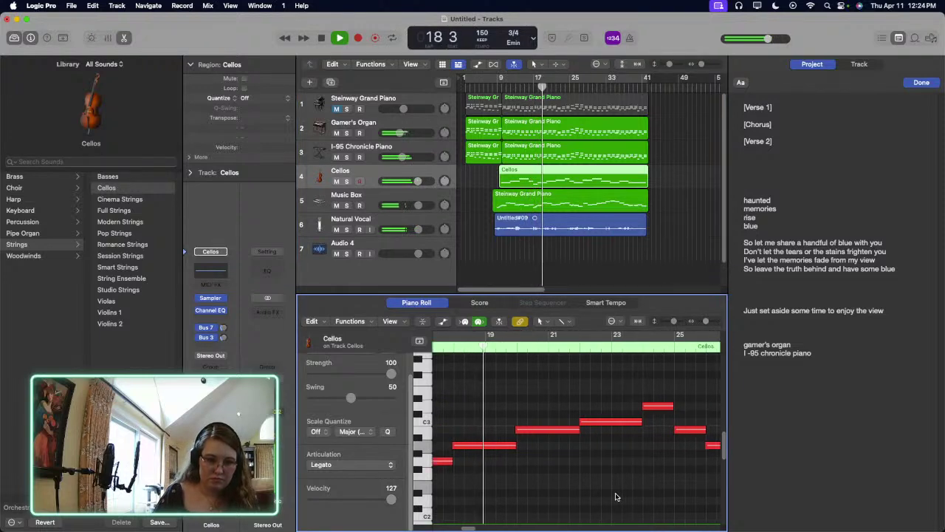
{"action": "scroll", "coordinate": [615, 496], "scroll_direction": "left", "scroll_amount": 2}
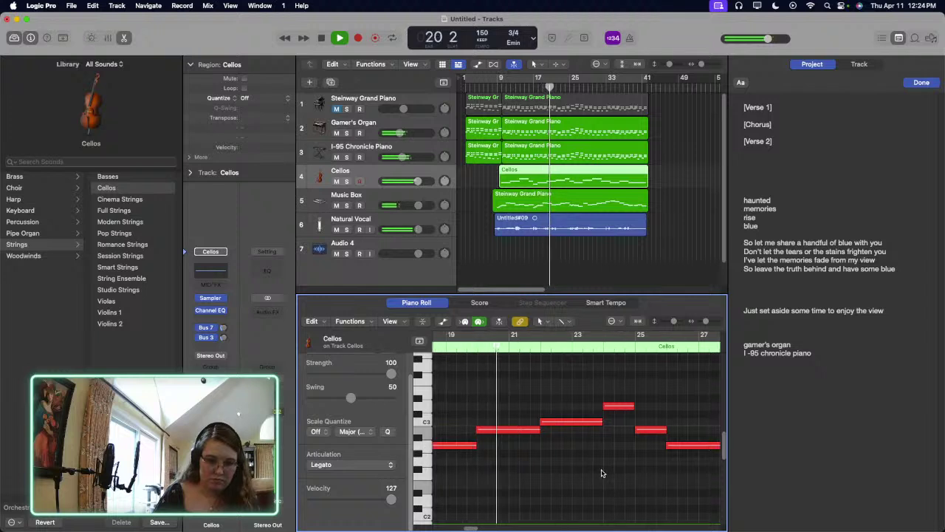
{"action": "scroll", "coordinate": [601, 473], "scroll_direction": "left", "scroll_amount": 2}
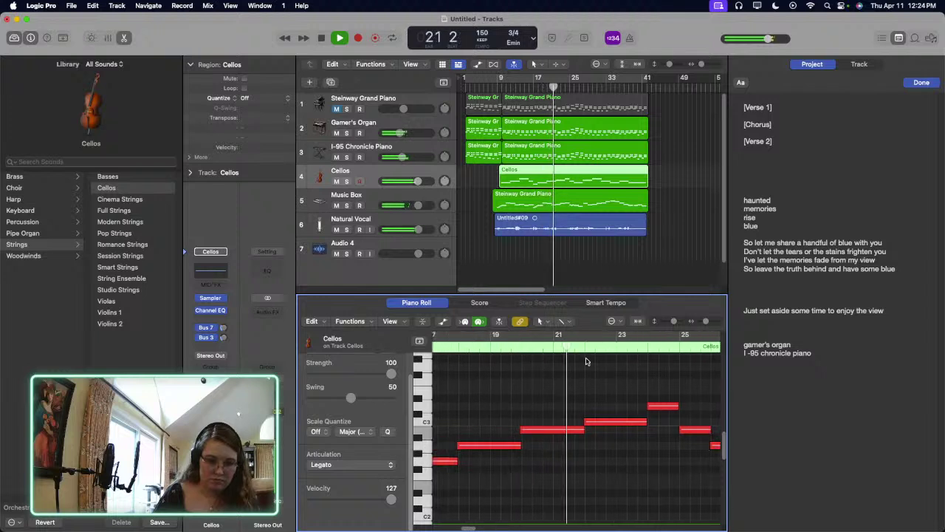
{"action": "key", "text": "space"}
Step: In the I-95 Chronicle Piano region, lower the twelve upper notes between bars 14 and 17 to C3 and A2
{"action": "left_click", "coordinate": [568, 145]}
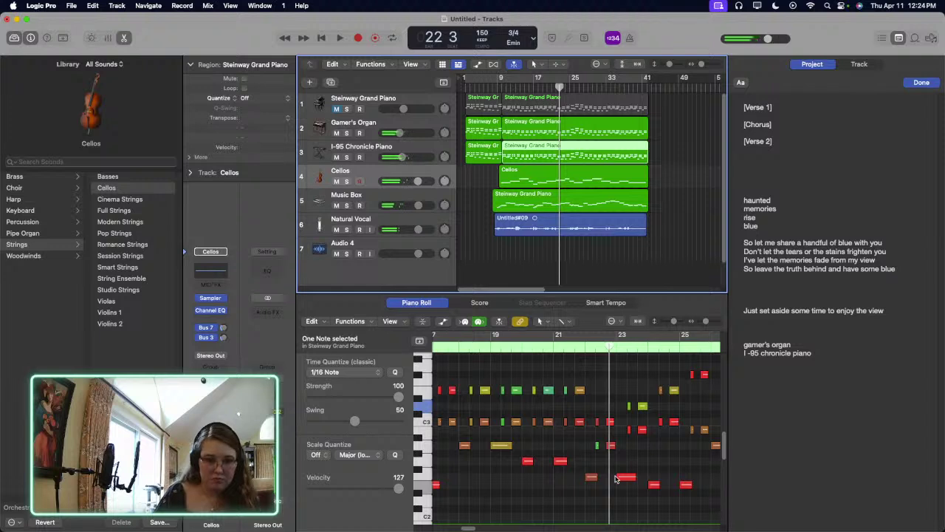
{"action": "left_click", "coordinate": [590, 478]}
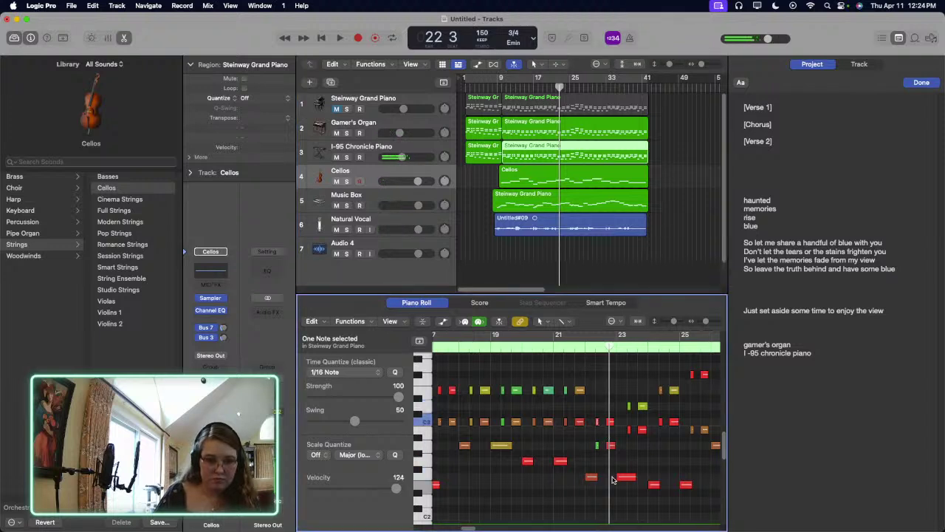
{"action": "scroll", "coordinate": [612, 480], "scroll_direction": "left", "scroll_amount": 2}
{"action": "scroll", "coordinate": [612, 480], "scroll_direction": "left", "scroll_amount": 5}
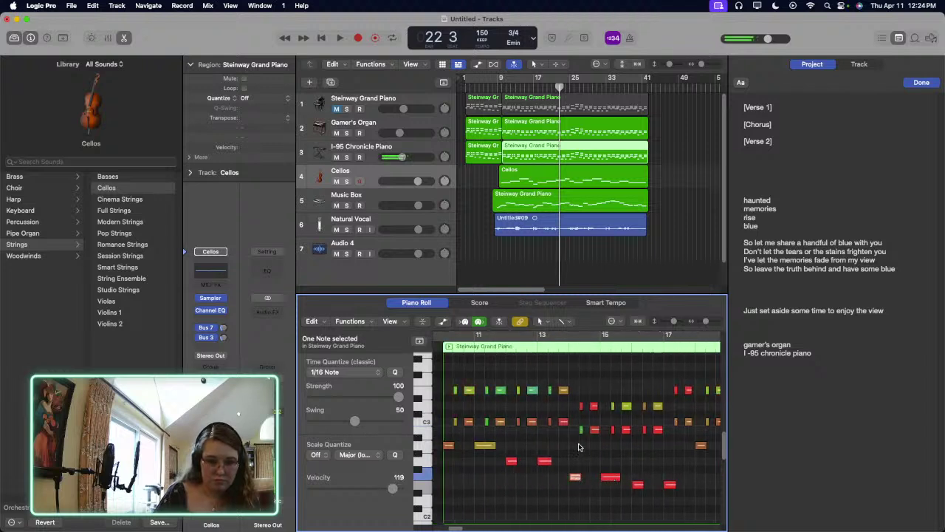
{"action": "left_click_drag", "start_coordinate": [607, 398], "coordinate": [669, 399]}
{"action": "left_click_drag", "start_coordinate": [658, 433], "coordinate": [658, 449]}
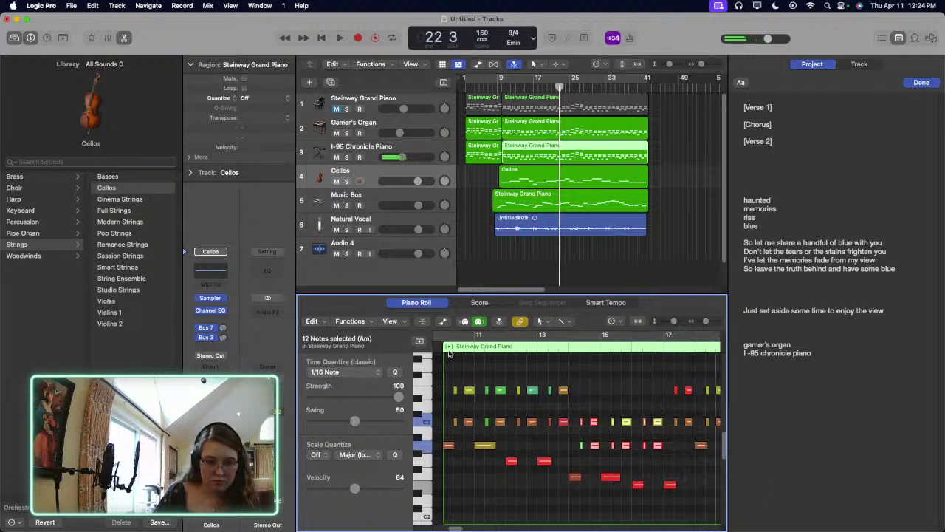
Step: Replay the altered piano chords from about bar 10 and mute the Cellos track
{"action": "left_click", "coordinate": [443, 349]}
{"action": "key", "text": "space"}
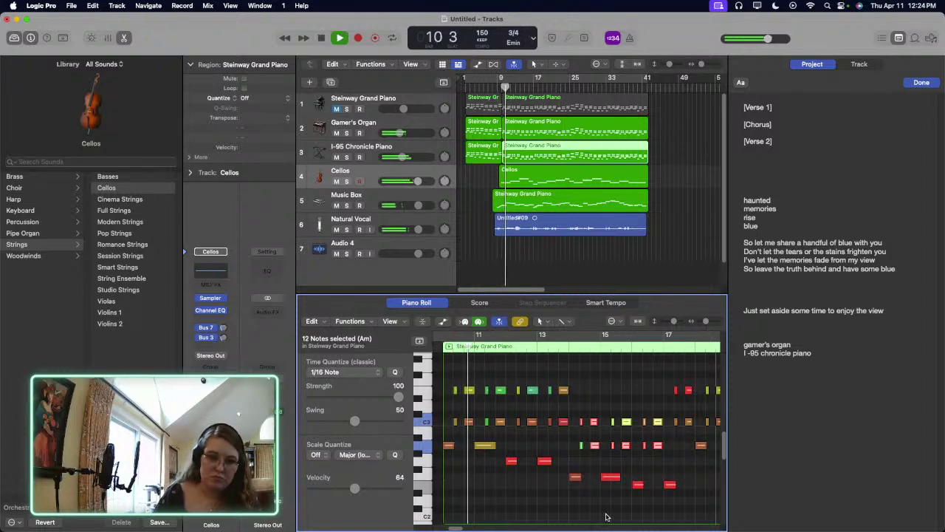
{"action": "left_click", "coordinate": [336, 181]}
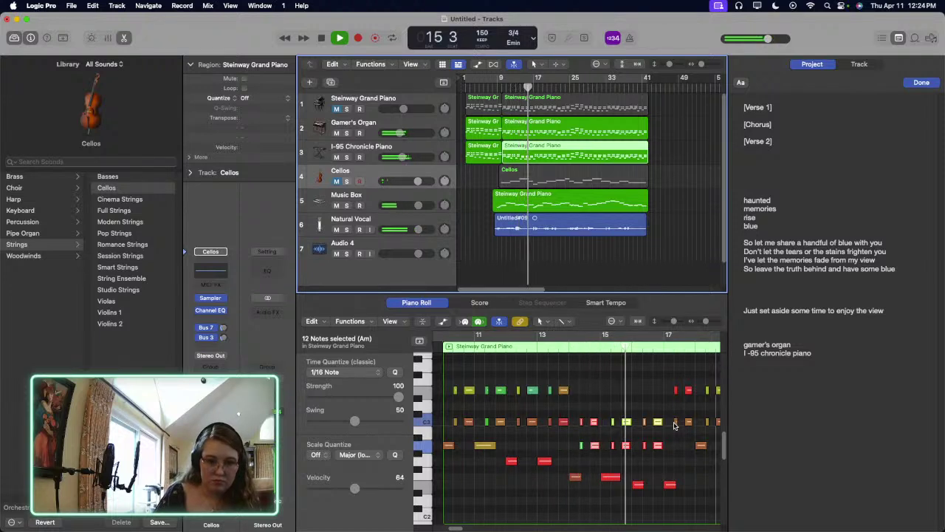
Step: Stop playback and lower the twelve upper notes between bars 14 and 17 in the second Gamer's Organ region to C3 and A2
{"action": "mouse_move", "coordinate": [676, 432]}
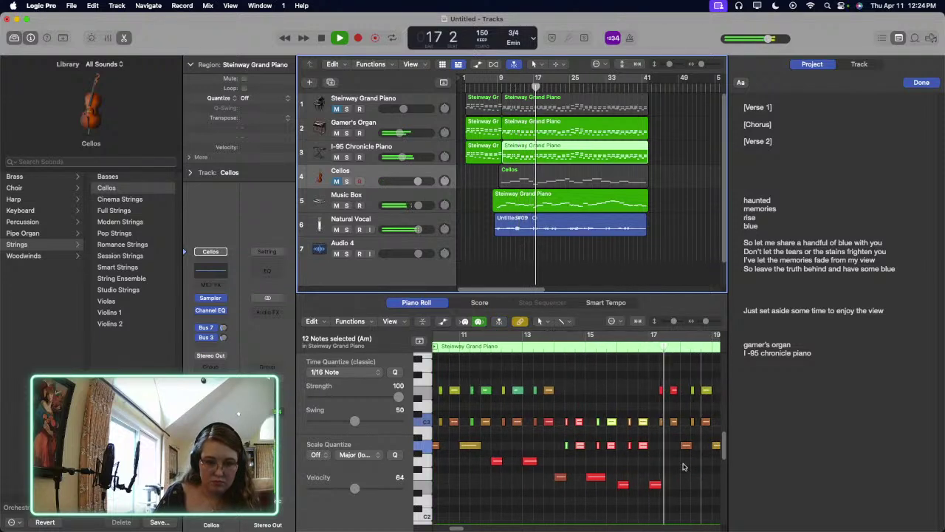
{"action": "key", "text": "space"}
{"action": "left_click", "coordinate": [539, 130]}
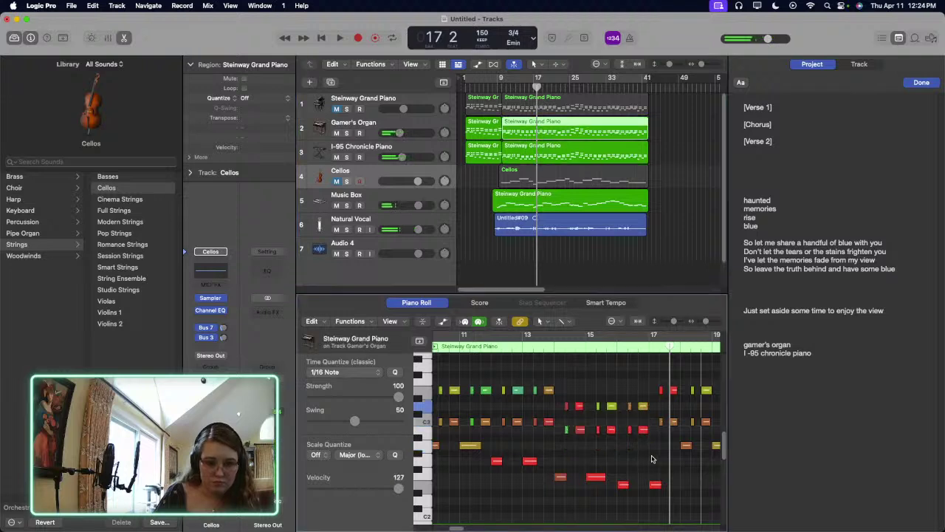
{"action": "left_click_drag", "start_coordinate": [653, 456], "coordinate": [580, 422]}
{"action": "left_click_drag", "start_coordinate": [579, 423], "coordinate": [580, 424]}
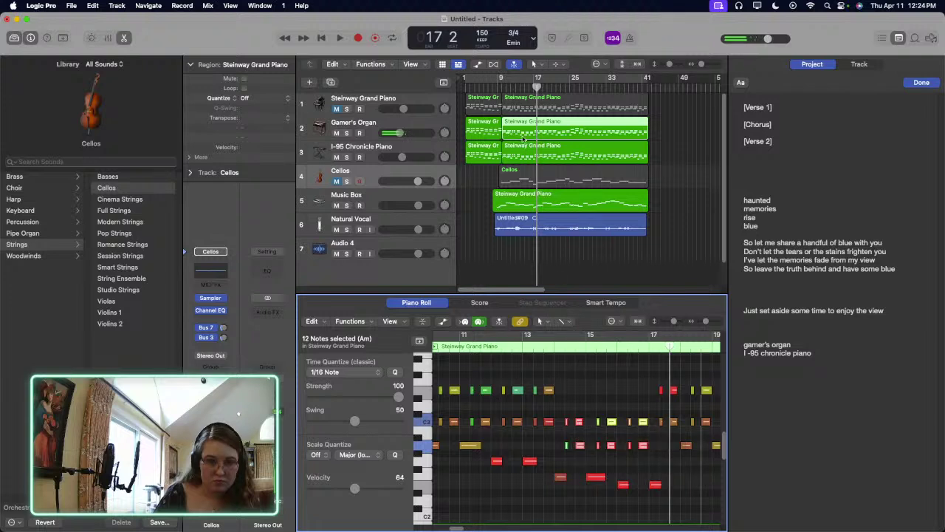
Step: Replay the altered organ and piano chords from about bar 10 and stop near bar 17
{"action": "left_click", "coordinate": [507, 87]}
{"action": "key", "text": "space"}
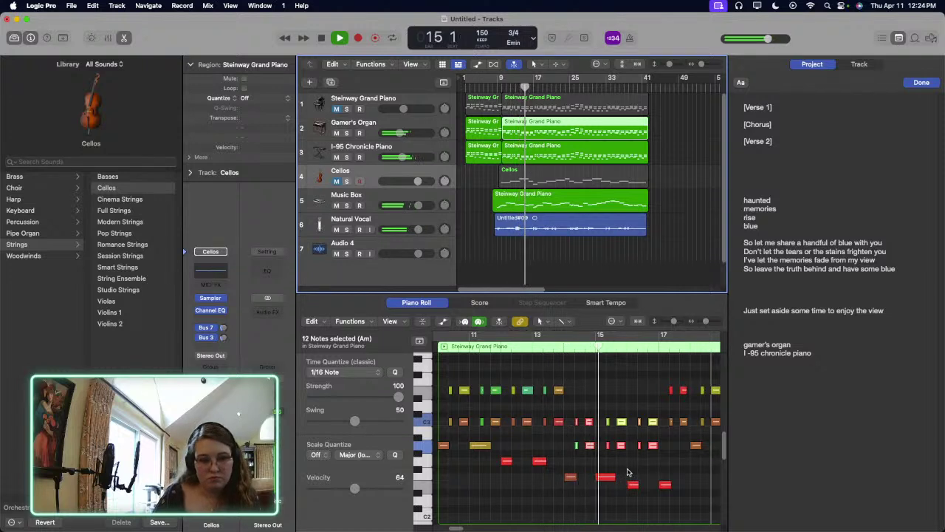
{"action": "left_click", "coordinate": [628, 472]}
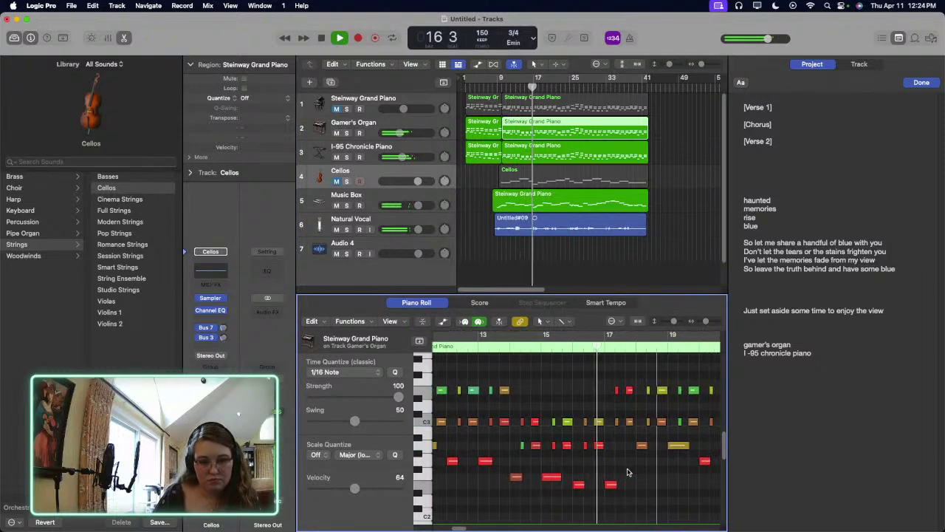
{"action": "key", "text": "space"}
Step: Try raising the four upper organ notes in bar 16 to D3 and B2, replay them, and undo the change
{"action": "left_click_drag", "start_coordinate": [589, 458], "coordinate": [589, 405]}
{"action": "key", "text": "space"}
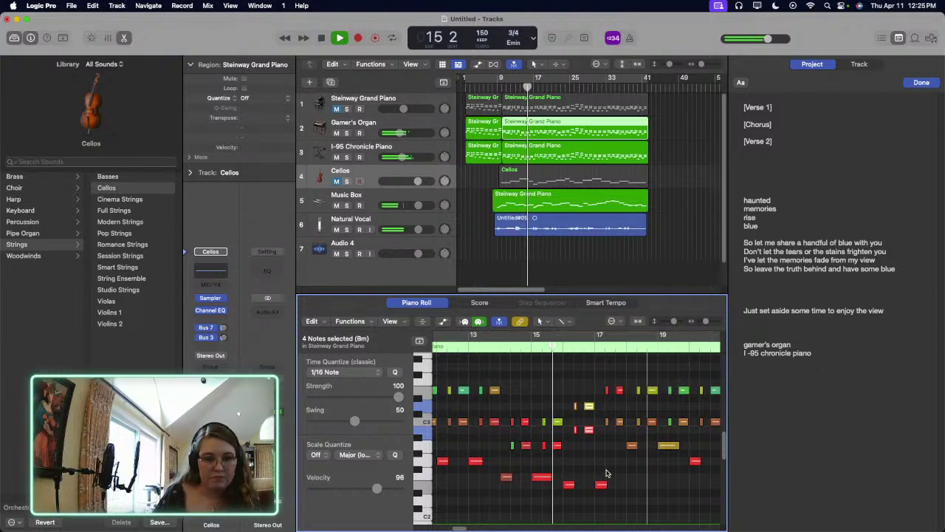
{"action": "key", "text": "super+z"}
{"action": "key", "text": "super+z"}
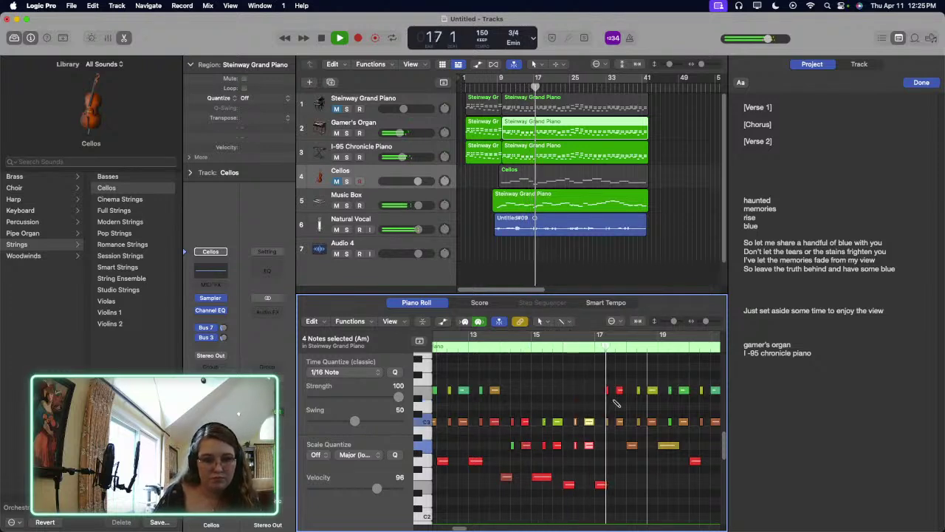
{"action": "left_click", "coordinate": [611, 464]}
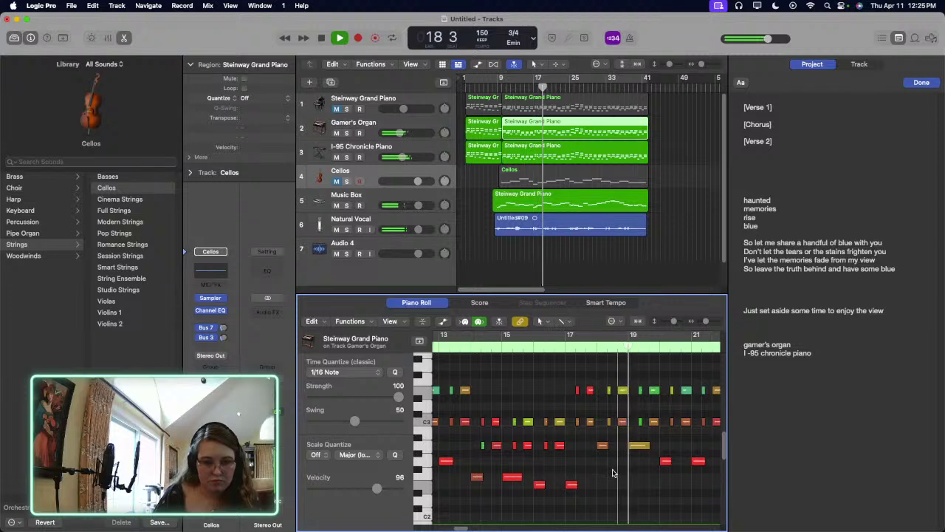
Step: Try raising the four upper organ notes in bar 16 to E3 and C♯3, replaying from about bar 14
{"action": "left_click_drag", "start_coordinate": [565, 461], "coordinate": [560, 390]}
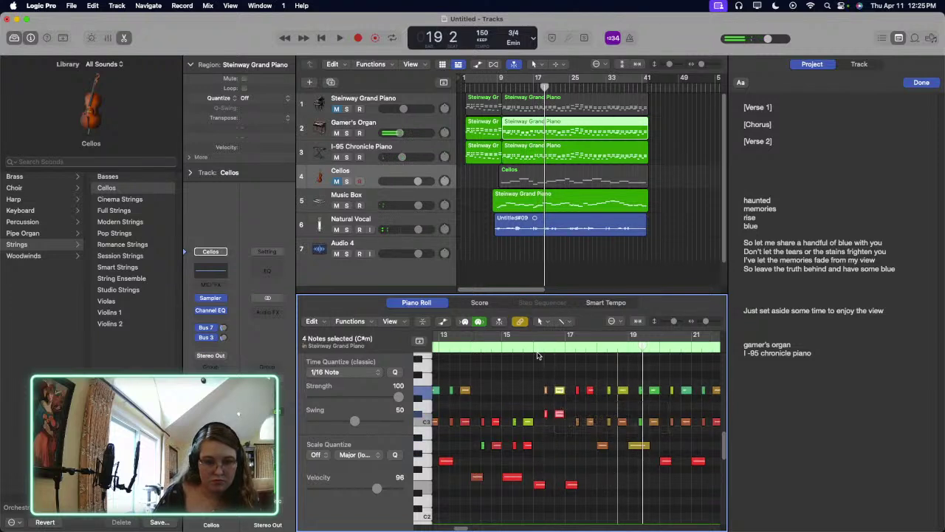
{"action": "left_click", "coordinate": [476, 347]}
{"action": "key", "text": "space"}
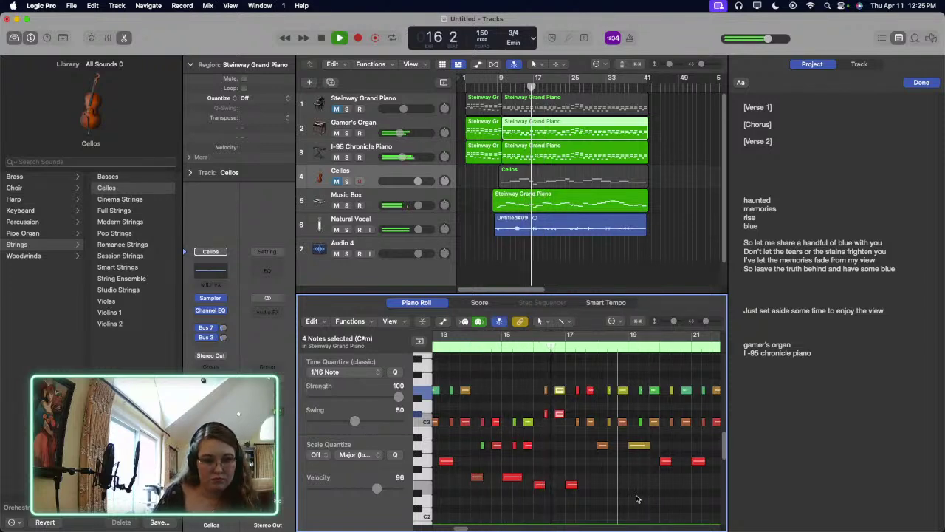
{"action": "key", "text": "space"}
Step: Try the lower pair of raised organ notes in bar 16 at C3, replay, and undo the pitch changes to all four notes
{"action": "mouse_move", "coordinate": [567, 432]}
{"action": "left_mouse_down"}
{"action": "mouse_move", "coordinate": [548, 414]}
{"action": "mouse_move", "coordinate": [559, 422]}
{"action": "left_mouse_up"}
{"action": "left_click", "coordinate": [527, 348]}
{"action": "key", "text": "space"}
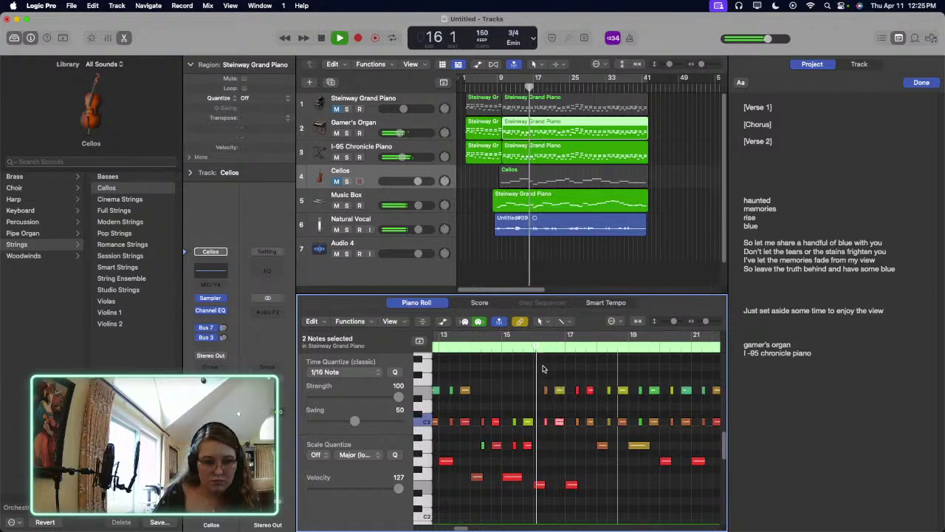
{"action": "key", "text": "super+z"}
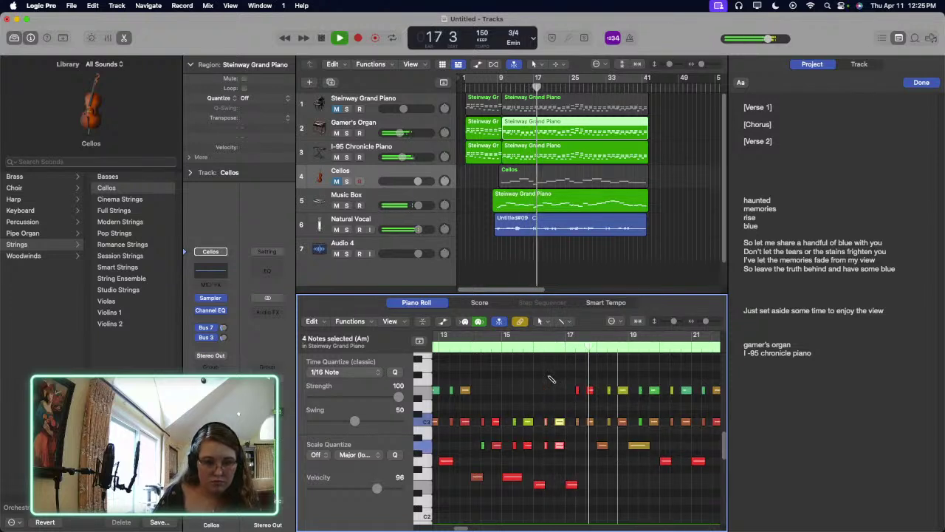
{"action": "left_click", "coordinate": [551, 379]}
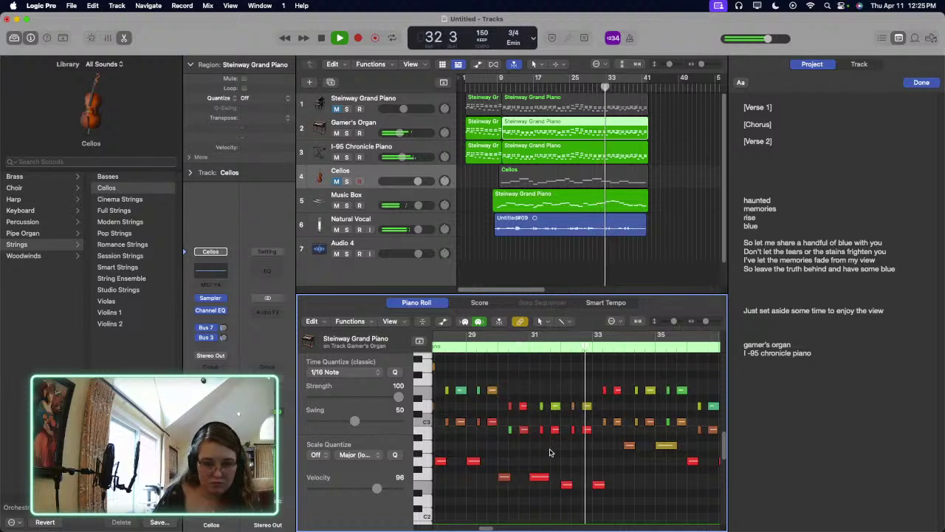
Step: In the first I-95 Chronicle Piano region, lower the twelve upper notes between bars 6 and 9 to C3 and A2, and stop playback
{"action": "scroll", "coordinate": [552, 453], "scroll_direction": "left", "scroll_amount": 10}
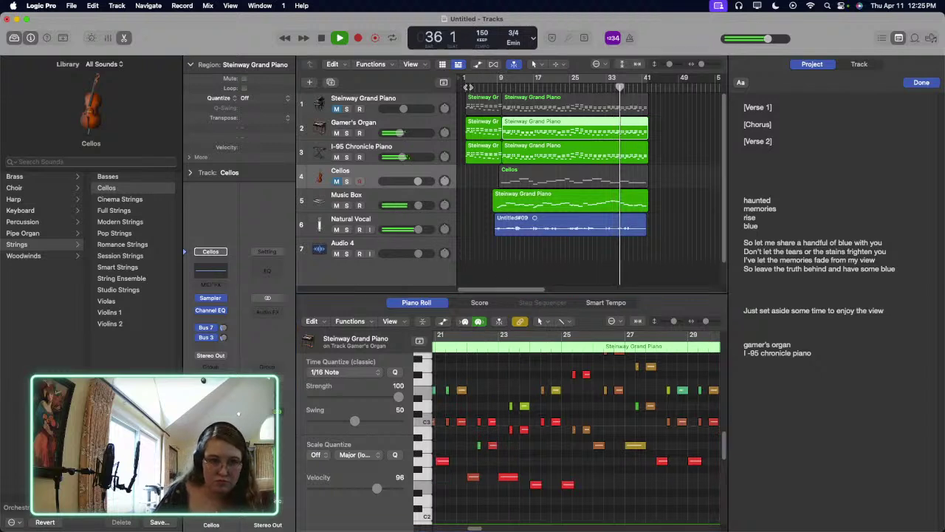
{"action": "left_click", "coordinate": [478, 147]}
{"action": "left_click", "coordinate": [608, 444]}
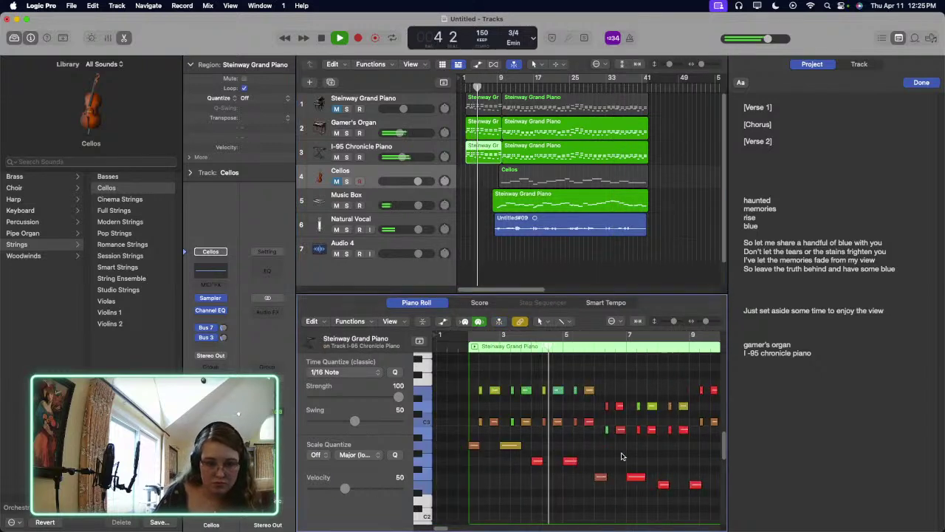
{"action": "left_click_drag", "start_coordinate": [675, 439], "coordinate": [623, 418]}
{"action": "left_click", "coordinate": [570, 361]}
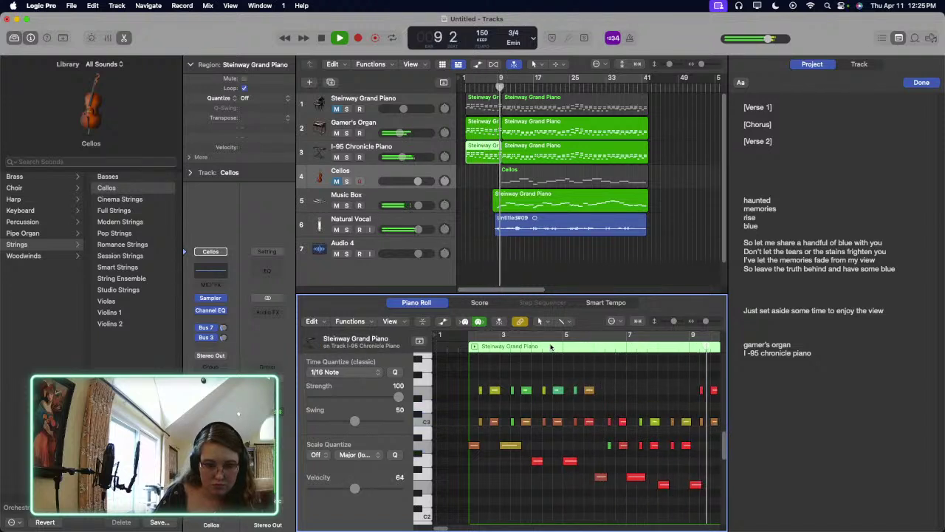
{"action": "key", "text": "super+z"}
{"action": "left_click_drag", "start_coordinate": [620, 432], "coordinate": [620, 448]}
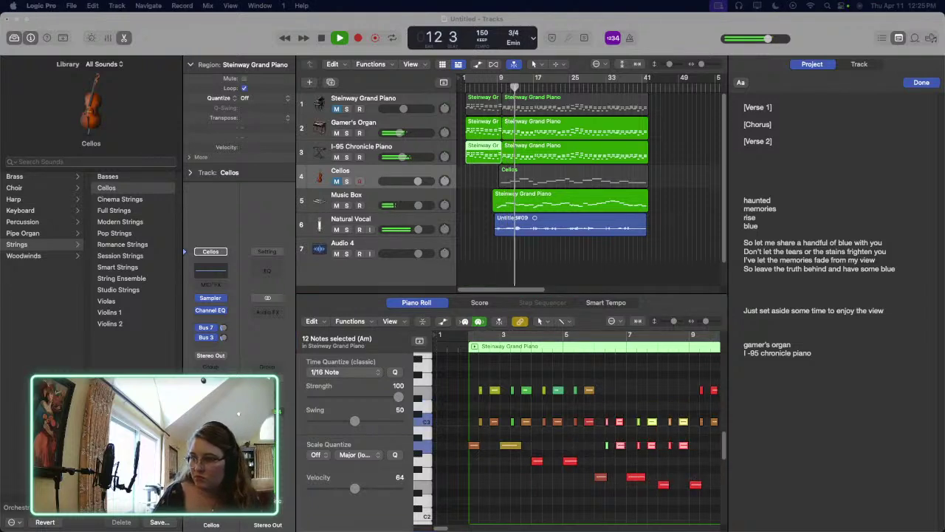
{"action": "left_click", "coordinate": [754, 416]}
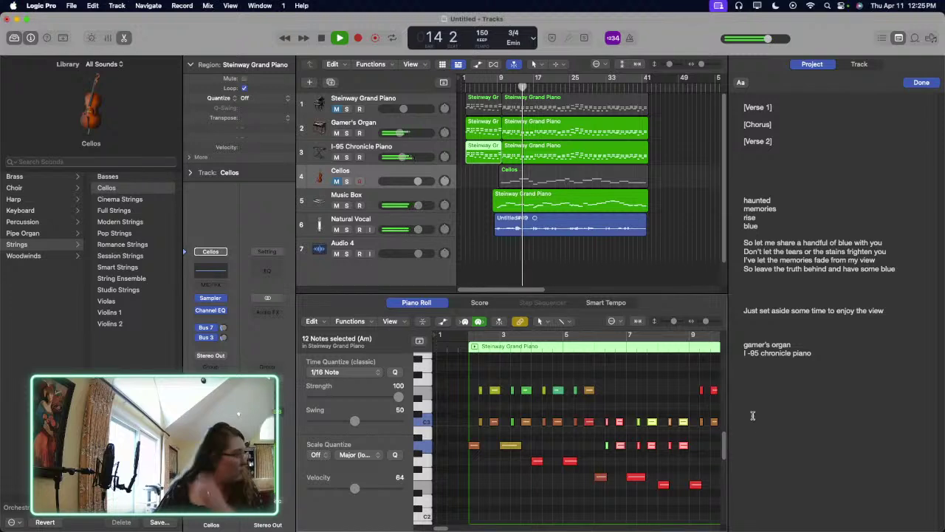
{"action": "left_click", "coordinate": [664, 286]}
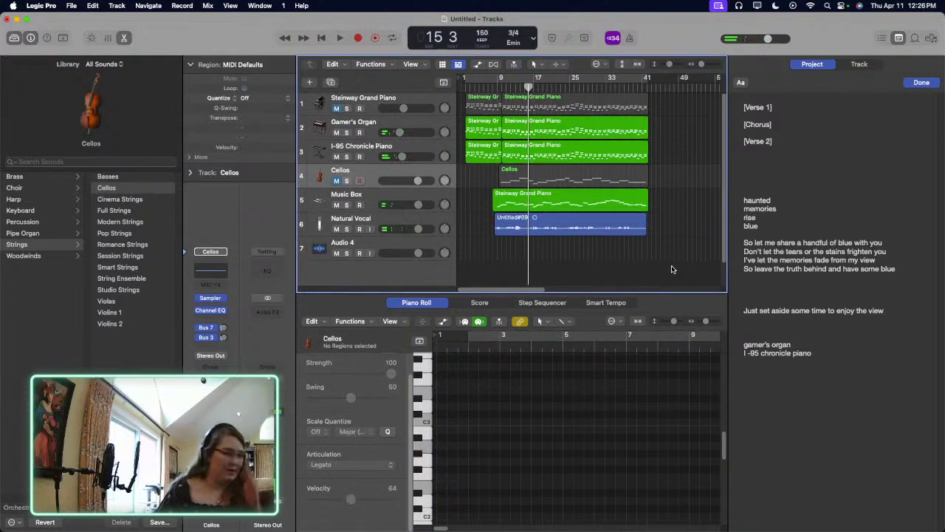
Step: Replay the arrangement from bar 7
{"action": "left_click", "coordinate": [487, 87]}
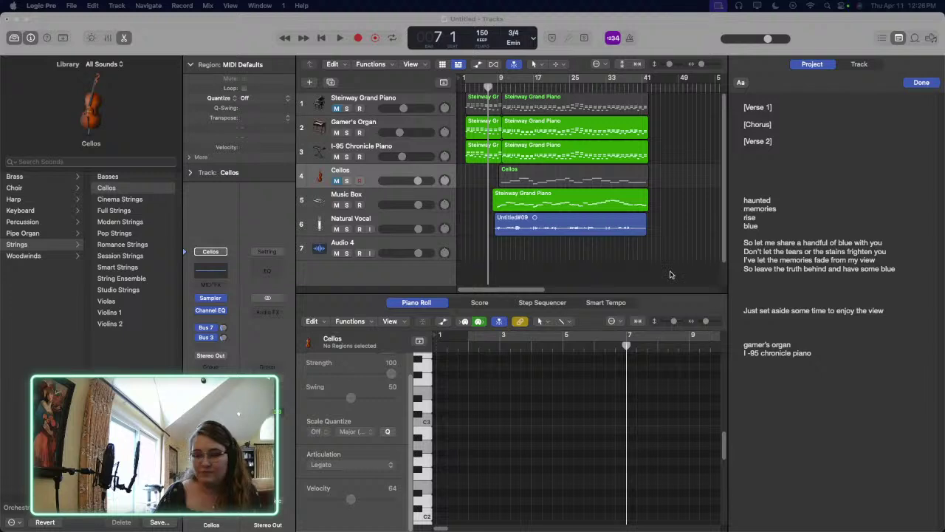
{"action": "left_click", "coordinate": [466, 227]}
{"action": "key", "text": "space"}
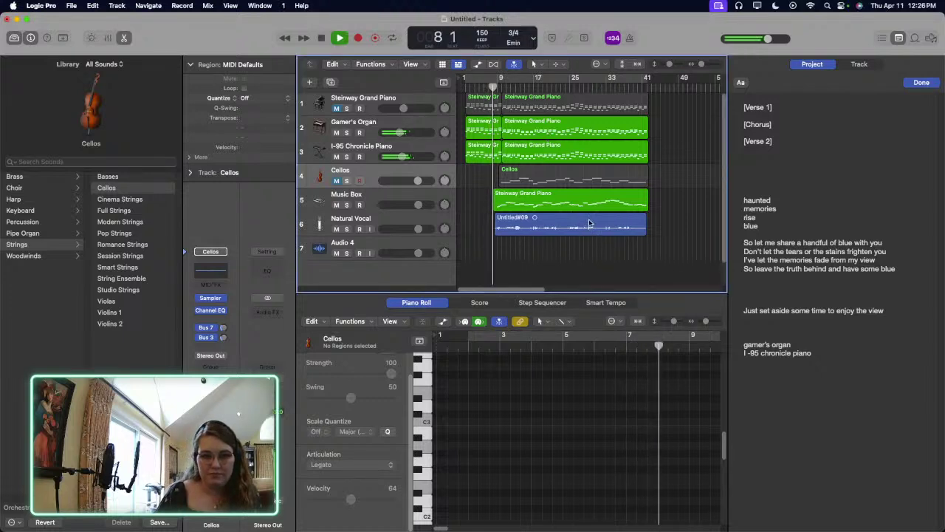
Step: In the first Gamer's Organ region, lower the twelve upper notes between bars 6 and 9 to C3 and A2
{"action": "key", "text": "Up"}
{"action": "key", "text": "Up"}
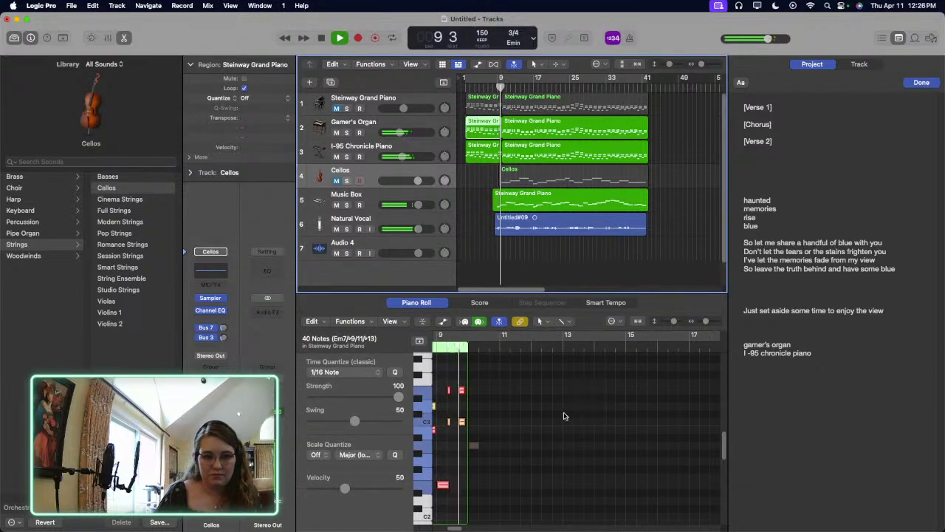
{"action": "scroll", "coordinate": [584, 452], "scroll_direction": "down", "scroll_amount": 5}
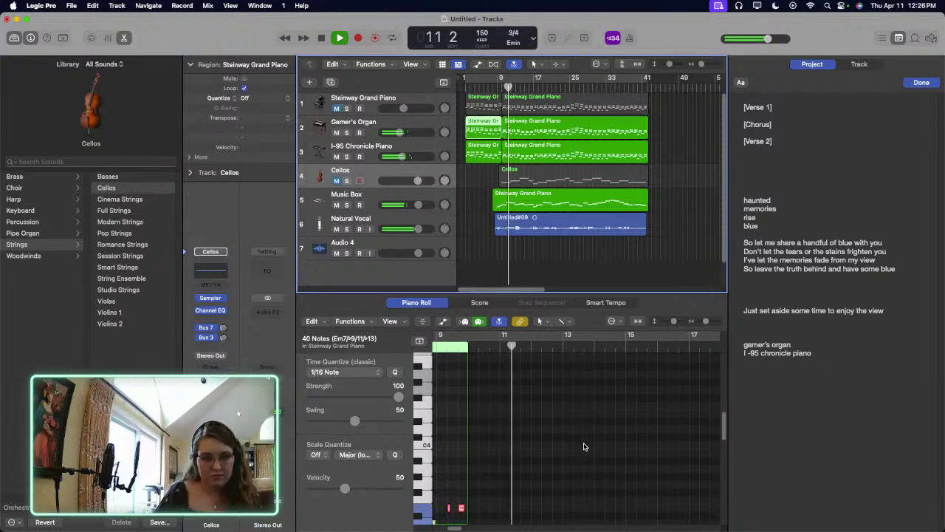
{"action": "scroll", "coordinate": [584, 446], "scroll_direction": "up", "scroll_amount": 5}
{"action": "left_click", "coordinate": [612, 461]}
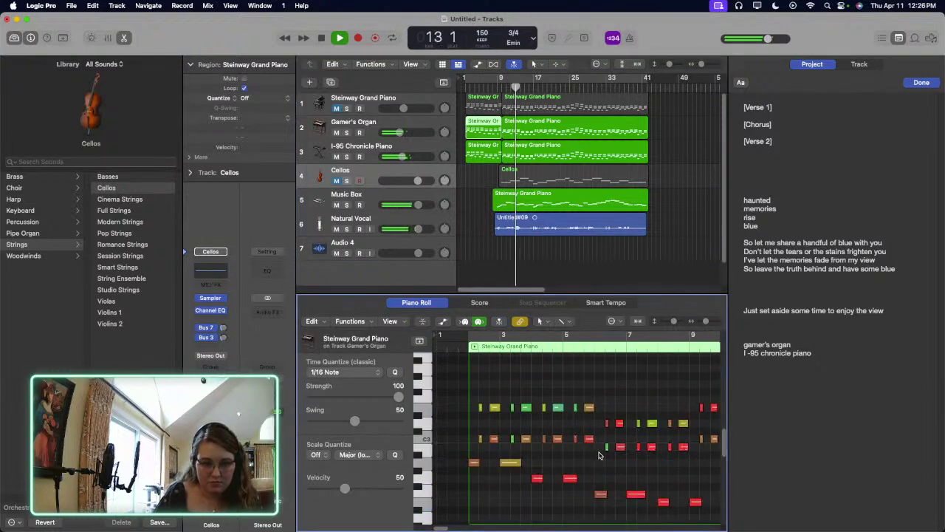
{"action": "left_click_drag", "start_coordinate": [603, 462], "coordinate": [683, 438]}
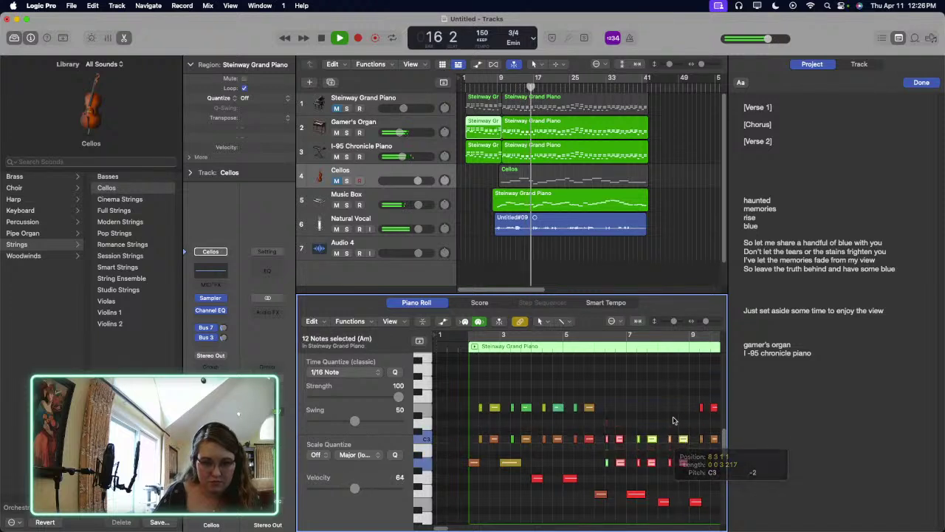
Step: Replay the song from its opening, unmute the Cellos track, and lower its volume while replaying from about bar 9
{"action": "left_click", "coordinate": [468, 91]}
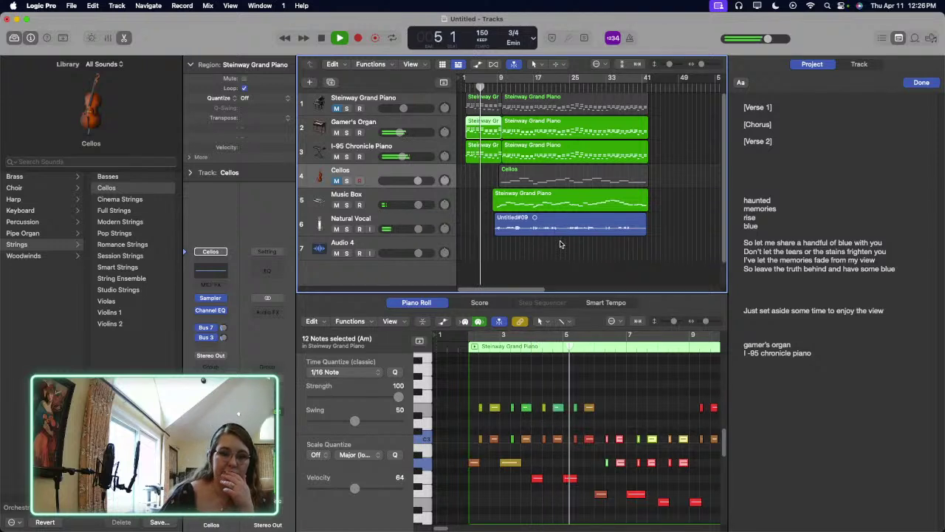
{"action": "left_click", "coordinate": [624, 385]}
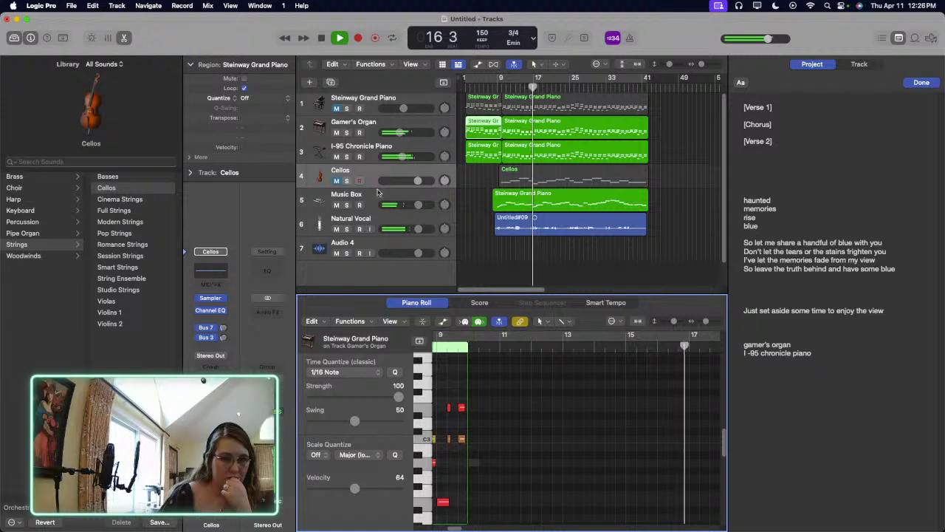
{"action": "left_click", "coordinate": [336, 181]}
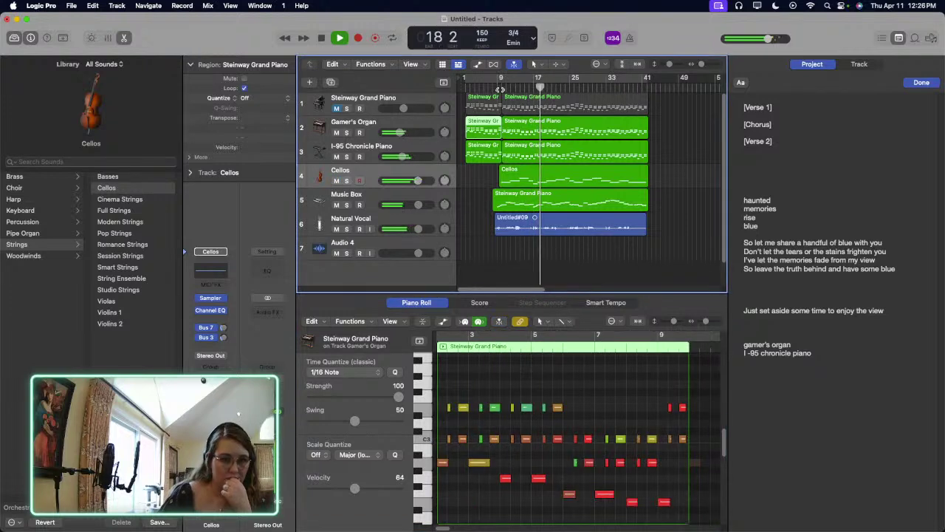
{"action": "left_click", "coordinate": [500, 89]}
{"action": "left_click_drag", "start_coordinate": [417, 180], "coordinate": [388, 187]}
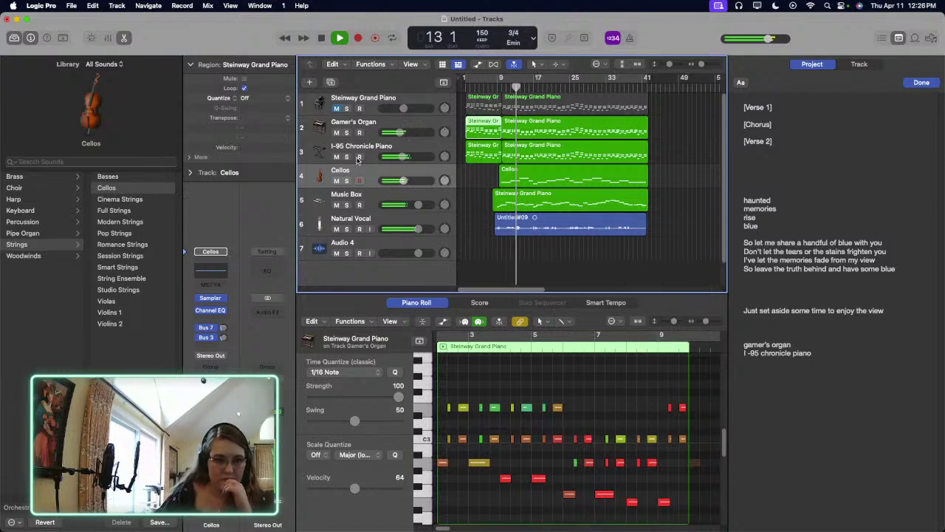
Step: In the Cellos region, stop playback and lower the long note spanning bars 14 to 16 to C3
{"action": "left_click", "coordinate": [552, 177]}
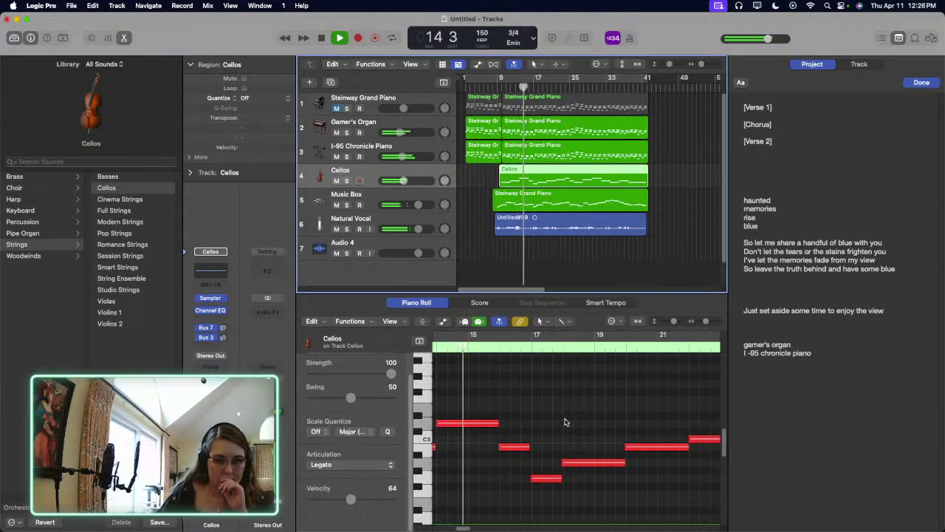
{"action": "key", "text": "space"}
{"action": "left_click_drag", "start_coordinate": [564, 422], "coordinate": [564, 439]}
Step: Replay from bar 11 with cycle mode turned off and follow the cello notes against the altered chords
{"action": "left_click", "coordinate": [505, 83]}
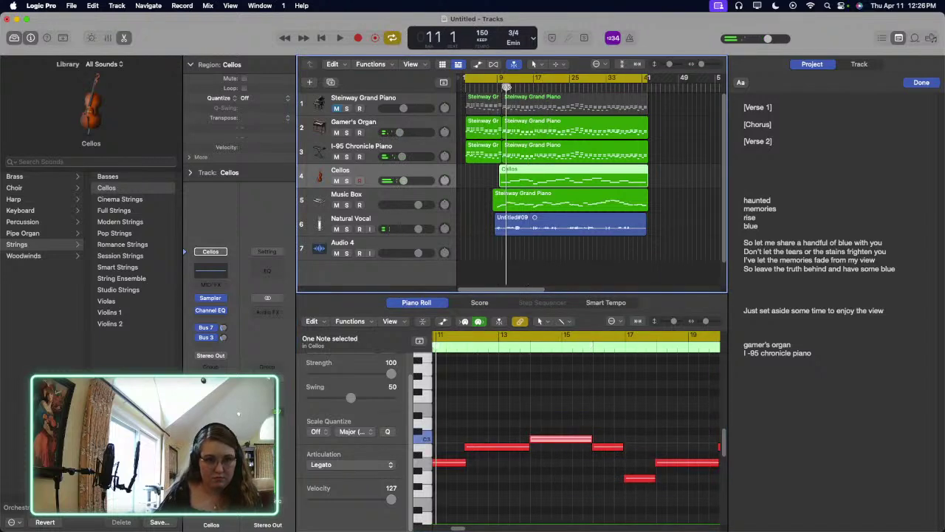
{"action": "left_click", "coordinate": [392, 38]}
{"action": "key", "text": "space"}
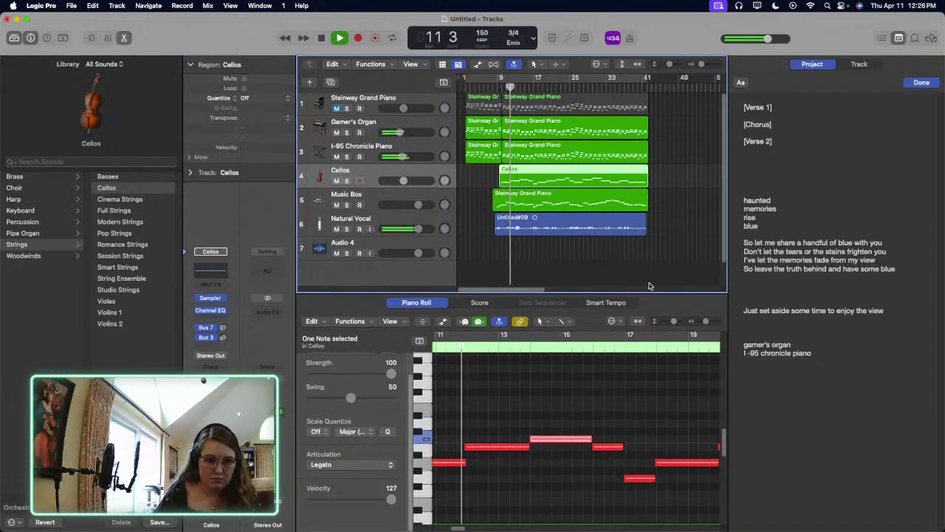
{"action": "left_click", "coordinate": [650, 268]}
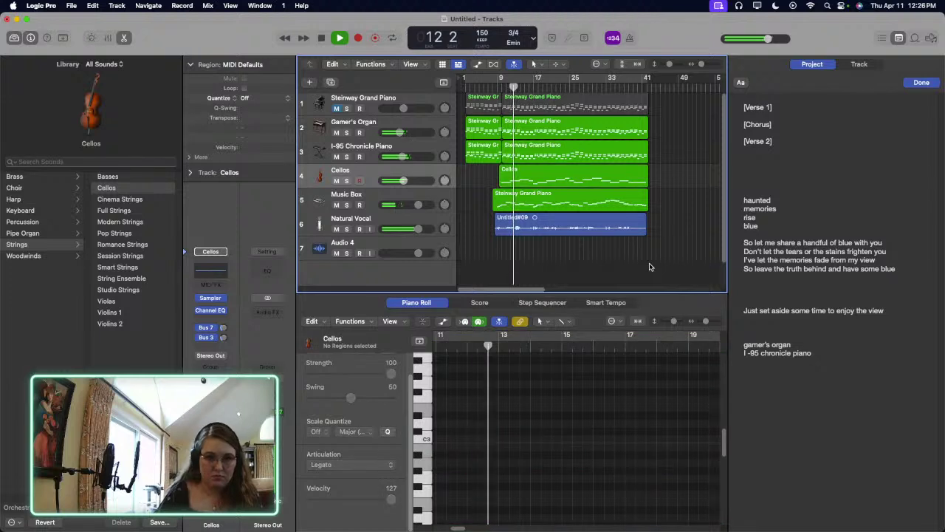
{"action": "left_click", "coordinate": [567, 181]}
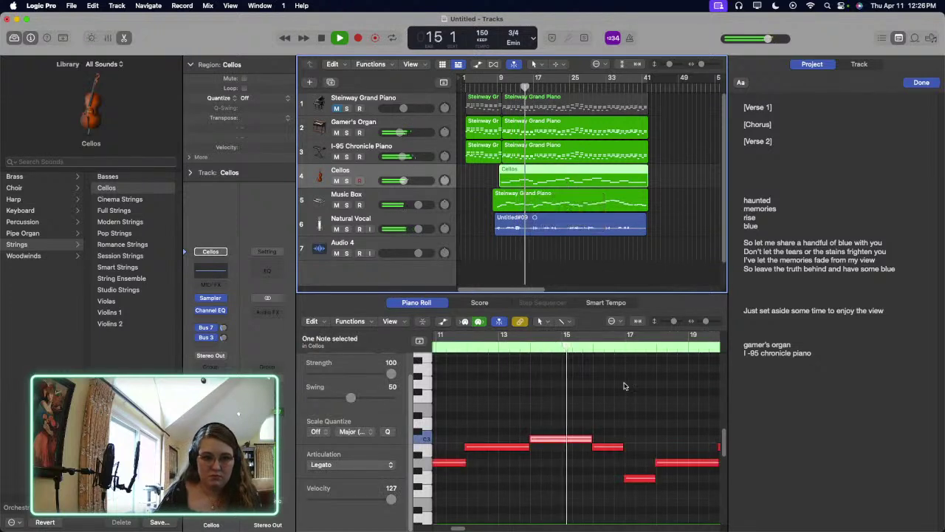
{"action": "left_click", "coordinate": [636, 489]}
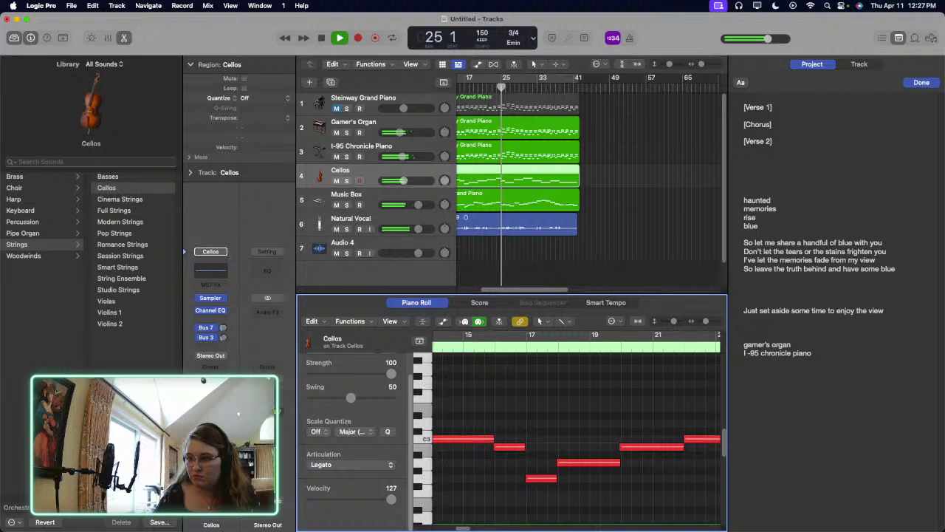
Step: Stop playback, switch to Streamlabs Desktop, and set the screen capture source to Screen 1
{"action": "key", "text": "space"}
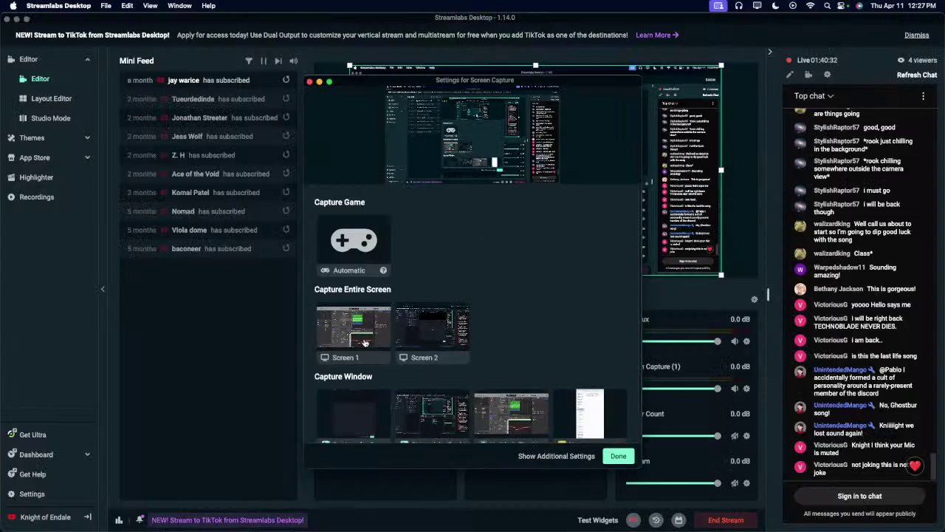
{"action": "left_click", "coordinate": [373, 343]}
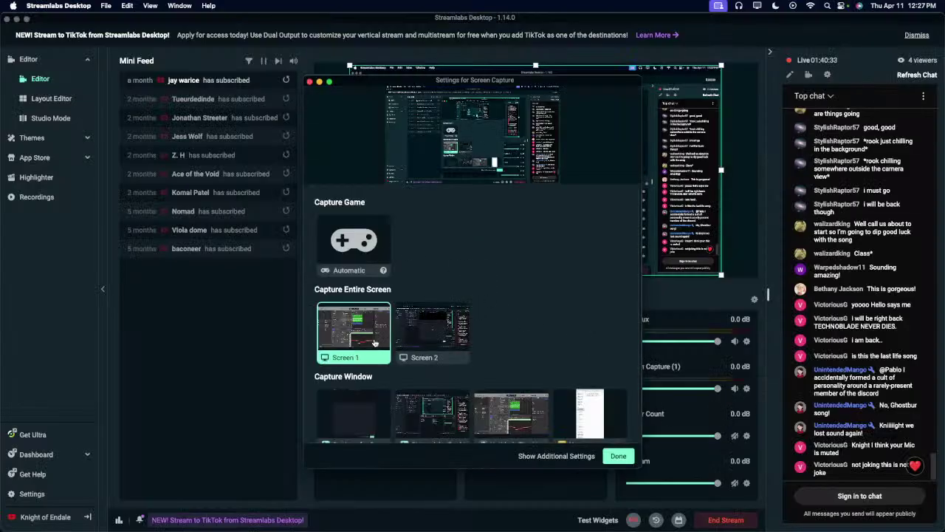
{"action": "left_click", "coordinate": [618, 456]}
{"action": "left_click_drag", "start_coordinate": [509, 317], "coordinate": [514, 420]}
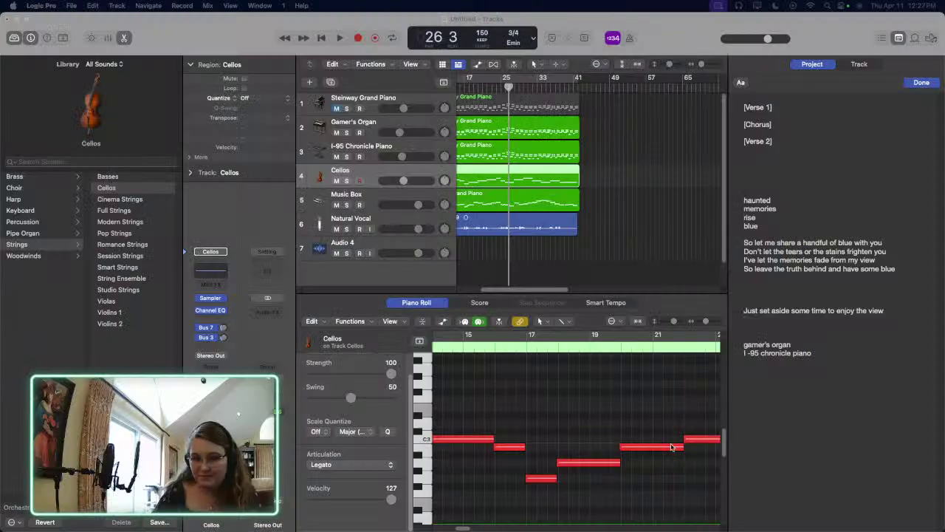
Step: Switch back to Logic Pro, clear the region selection, and replay the arrangement from about bar 9
{"action": "left_click", "coordinate": [583, 274]}
{"action": "key", "text": "space"}
{"action": "key", "text": "space"}
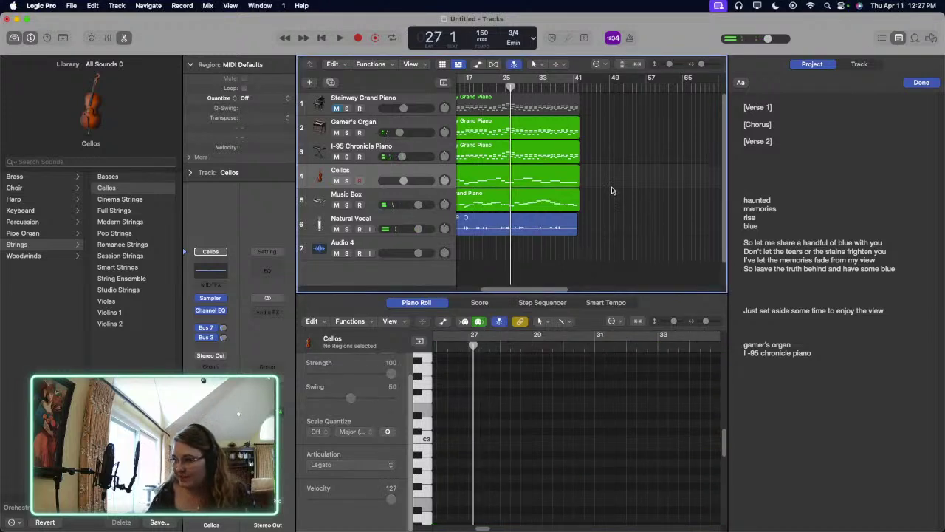
{"action": "scroll", "coordinate": [611, 190], "scroll_direction": "left", "scroll_amount": 1}
{"action": "scroll", "coordinate": [611, 192], "scroll_direction": "left", "scroll_amount": 4}
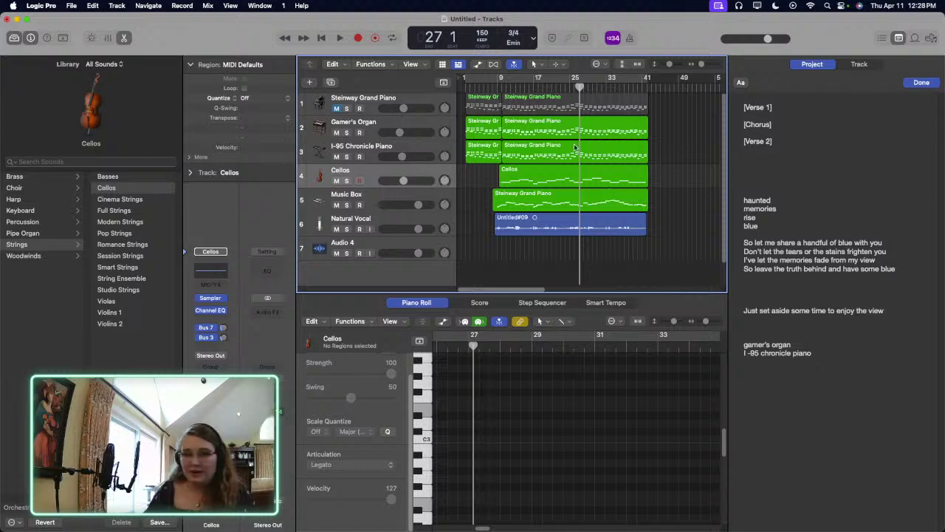
{"action": "left_click", "coordinate": [497, 86]}
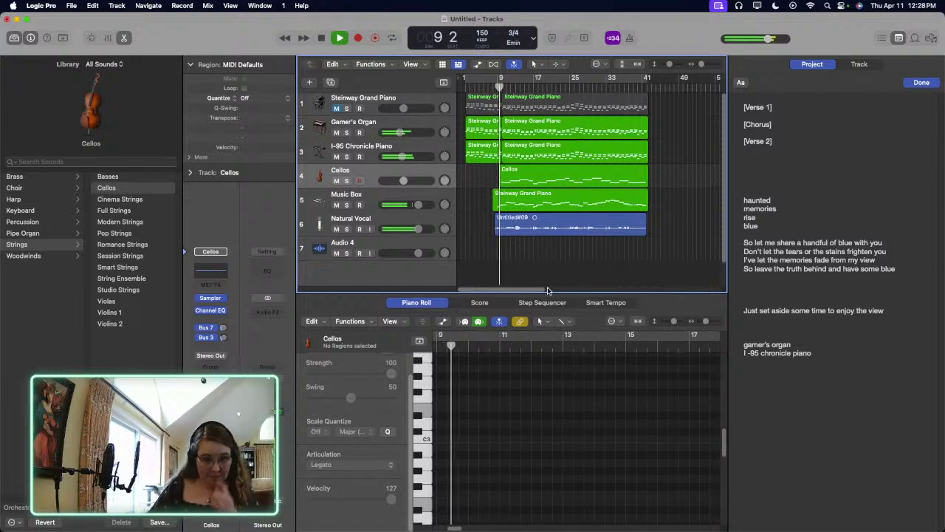
Step: Duplicate the Cellos track together with its region while the song plays
{"action": "left_click", "coordinate": [431, 171]}
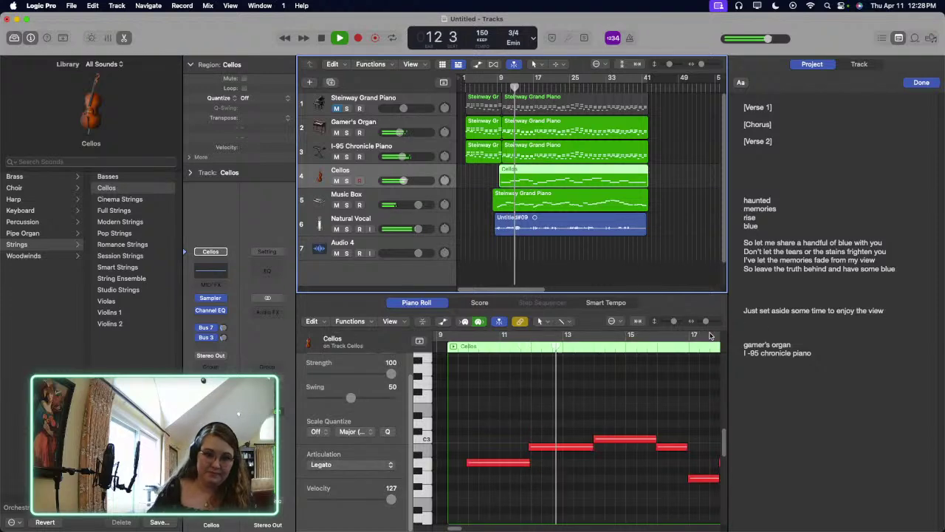
{"action": "left_click_drag", "start_coordinate": [706, 321], "coordinate": [699, 321]}
{"action": "left_click_drag", "start_coordinate": [682, 505], "coordinate": [494, 441]}
{"action": "left_click", "coordinate": [422, 177]}
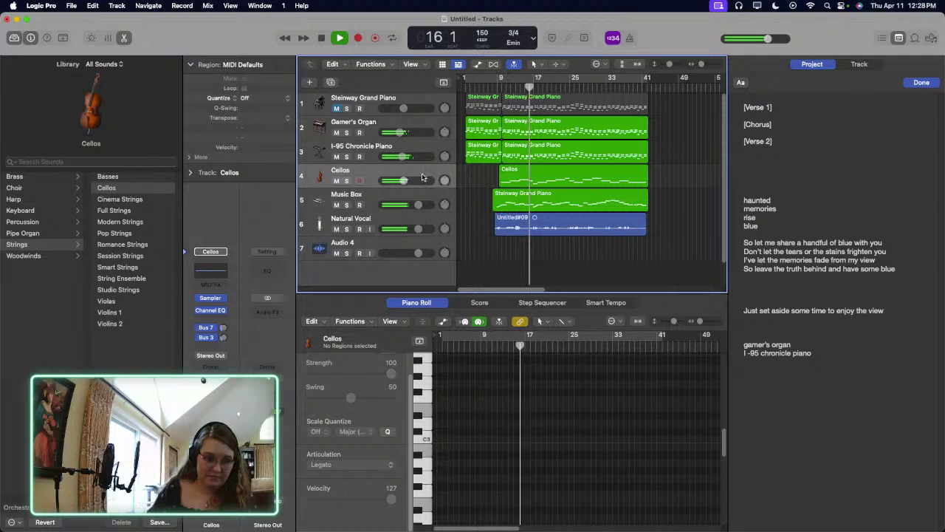
{"action": "key", "text": "super+d"}
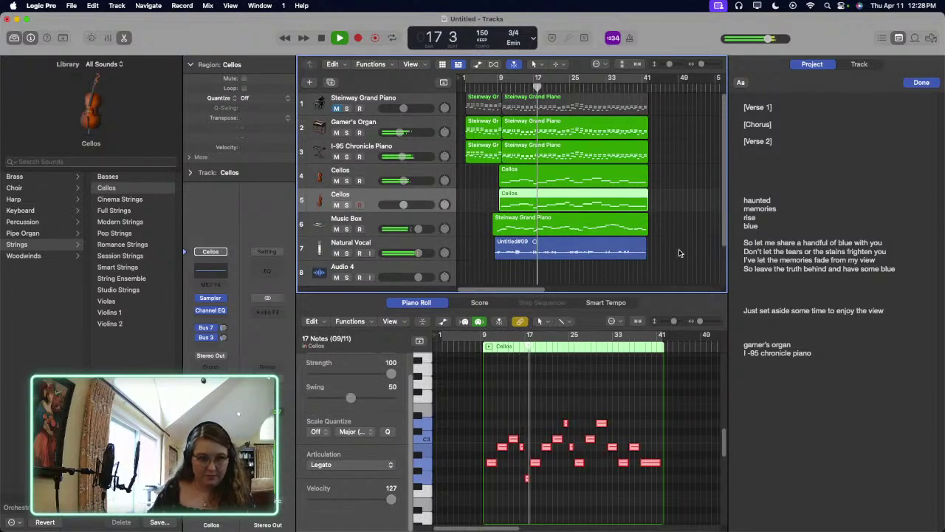
Step: Set the velocity of all notes in the original Cellos region to 68
{"action": "left_click", "coordinate": [679, 254]}
{"action": "left_click", "coordinate": [590, 200]}
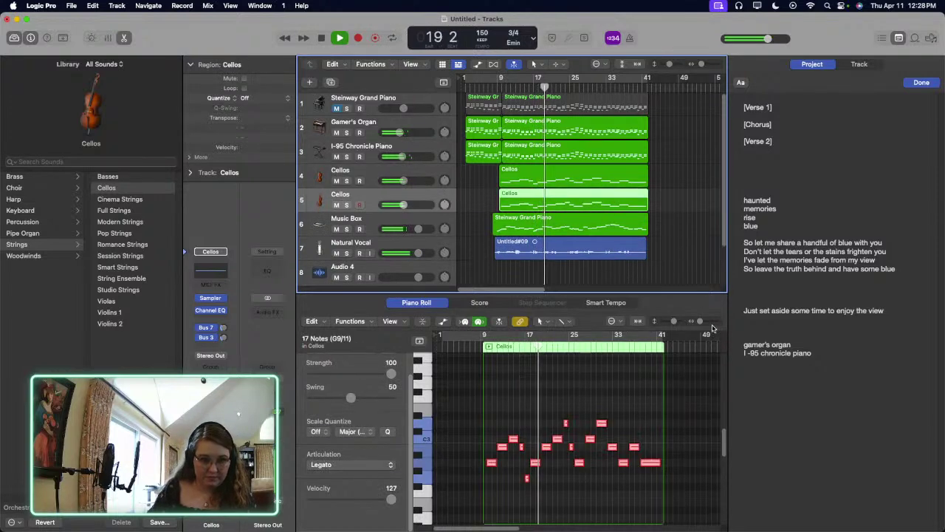
{"action": "key", "text": "Up"}
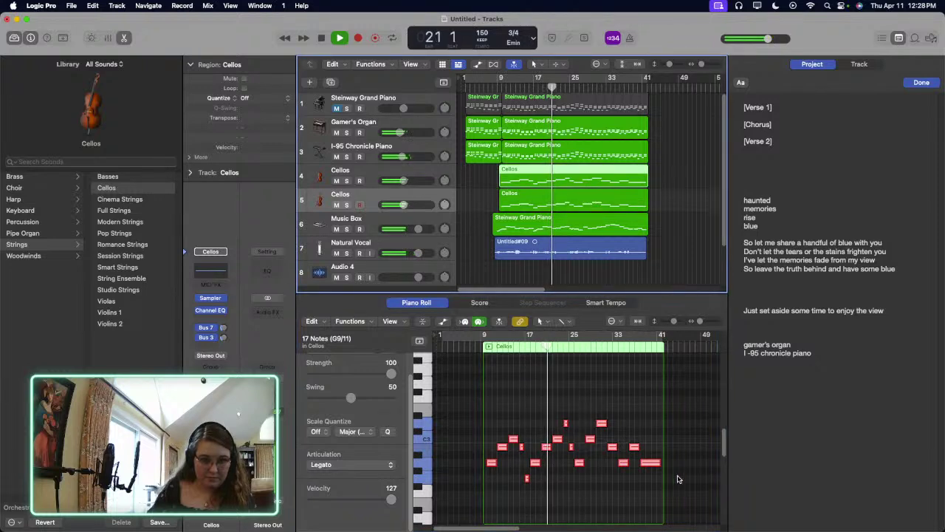
{"action": "left_click_drag", "start_coordinate": [687, 499], "coordinate": [478, 407]}
{"action": "left_click_drag", "start_coordinate": [392, 499], "coordinate": [353, 500]}
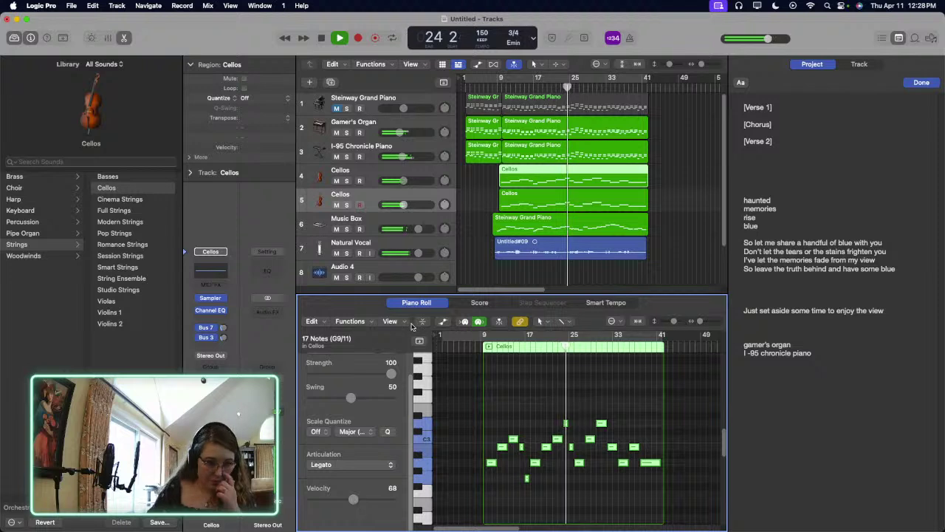
Step: Set the velocity of all notes in the duplicated Cellos region to 60
{"action": "left_click", "coordinate": [433, 201]}
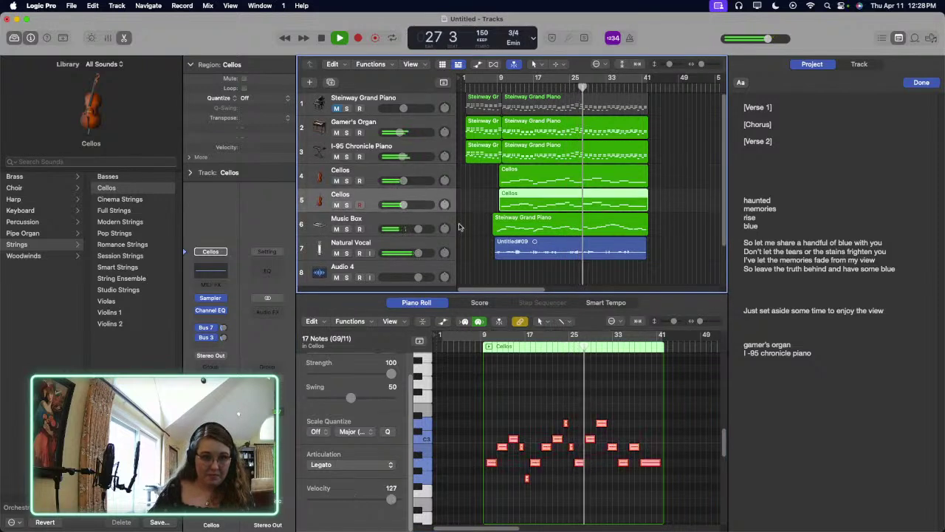
{"action": "left_click_drag", "start_coordinate": [690, 409], "coordinate": [440, 479]}
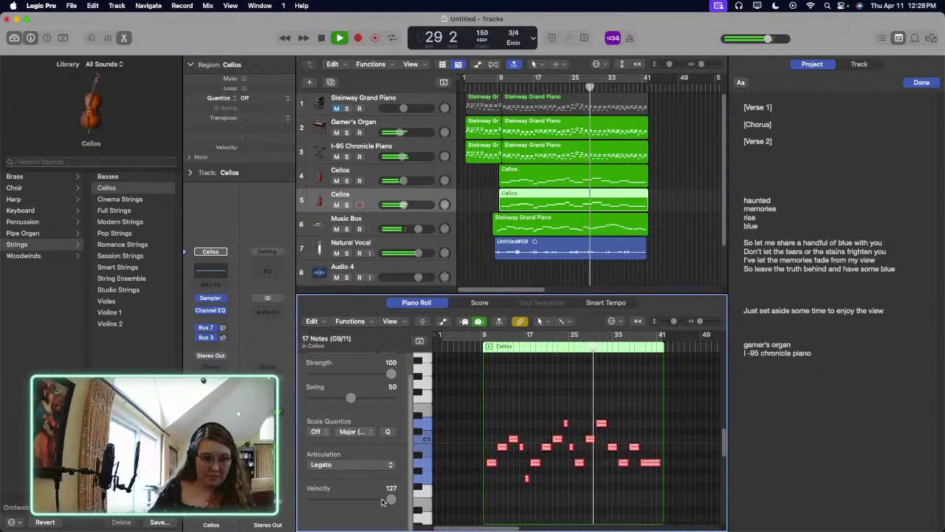
{"action": "left_click_drag", "start_coordinate": [382, 502], "coordinate": [349, 495]}
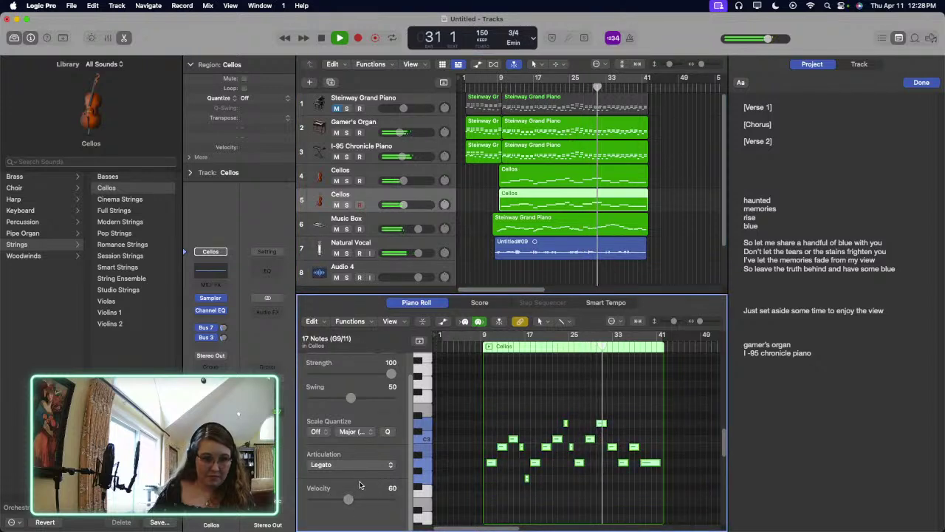
Step: Stop playback and, in the duplicated Cellos region, raise the first note to C3 and the second note to D#3
{"action": "left_click", "coordinate": [532, 502]}
{"action": "left_click_drag", "start_coordinate": [673, 320], "coordinate": [703, 325]}
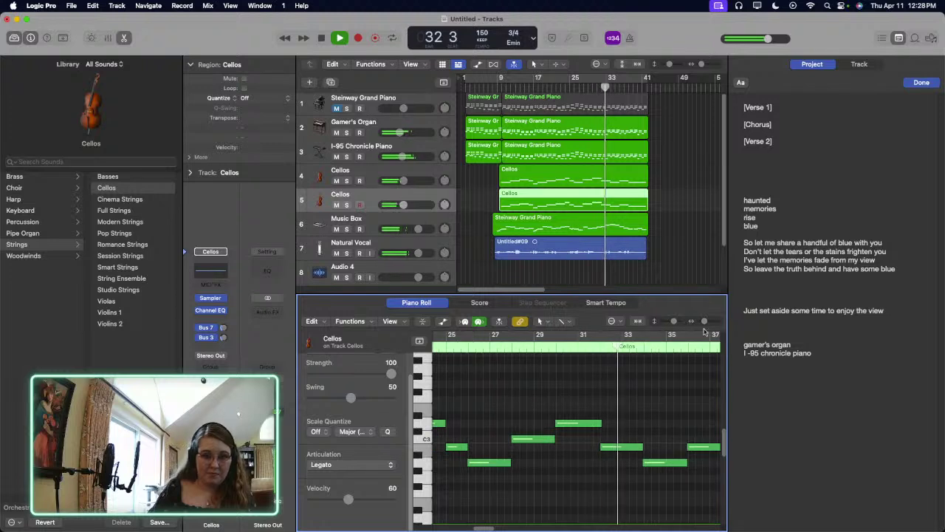
{"action": "scroll", "coordinate": [613, 443], "scroll_direction": "left", "scroll_amount": 15}
{"action": "key", "text": "space"}
{"action": "left_click", "coordinate": [614, 463]}
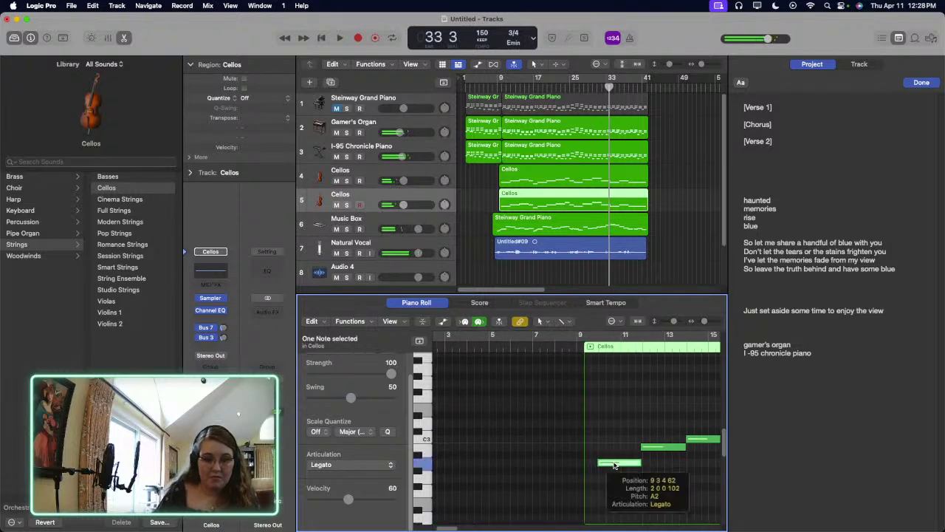
{"action": "left_click_drag", "start_coordinate": [614, 463], "coordinate": [671, 420]}
{"action": "left_click", "coordinate": [617, 439]}
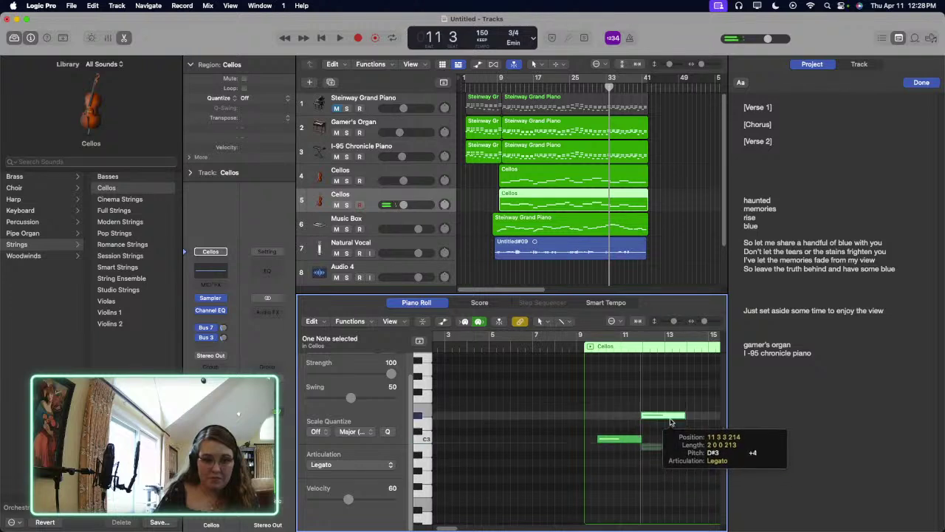
{"action": "left_click", "coordinate": [702, 439]}
Step: Replay from just before the duplicated Cellos region and raise the volume of both Cellos tracks
{"action": "left_click", "coordinate": [573, 346]}
{"action": "key", "text": "space"}
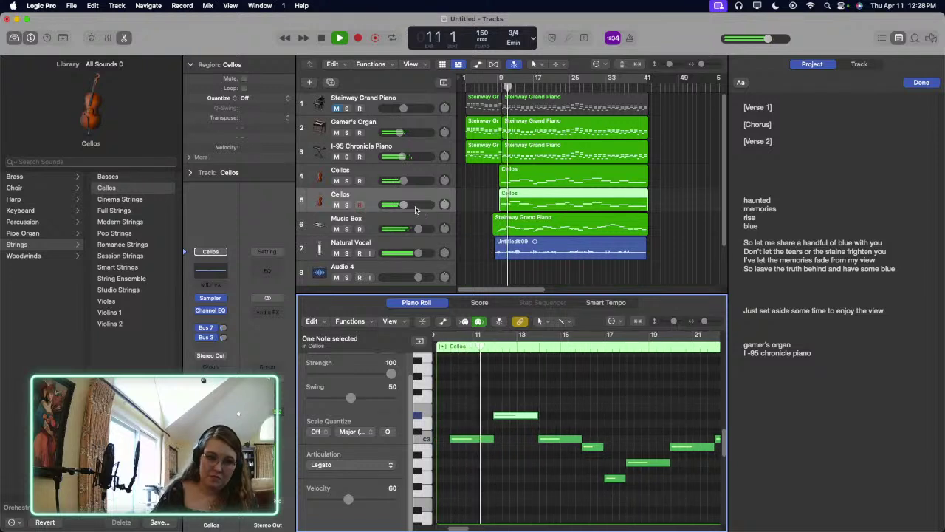
{"action": "left_click_drag", "start_coordinate": [403, 205], "coordinate": [427, 181]}
Step: Lower the second note of the duplicated Cellos region to D3 and replay from about bar 9
{"action": "key", "text": "space"}
{"action": "left_click", "coordinate": [520, 421]}
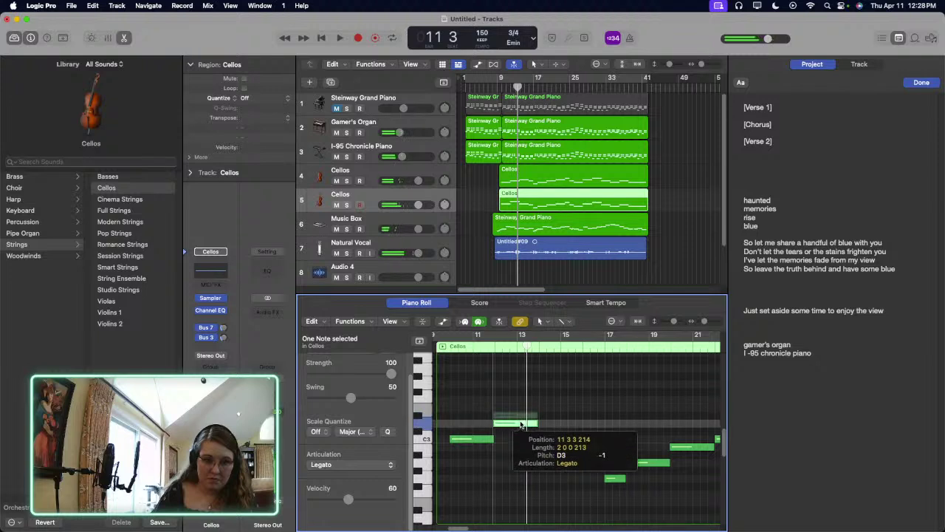
{"action": "left_click", "coordinate": [452, 349]}
{"action": "key", "text": "space"}
{"action": "key", "text": "space"}
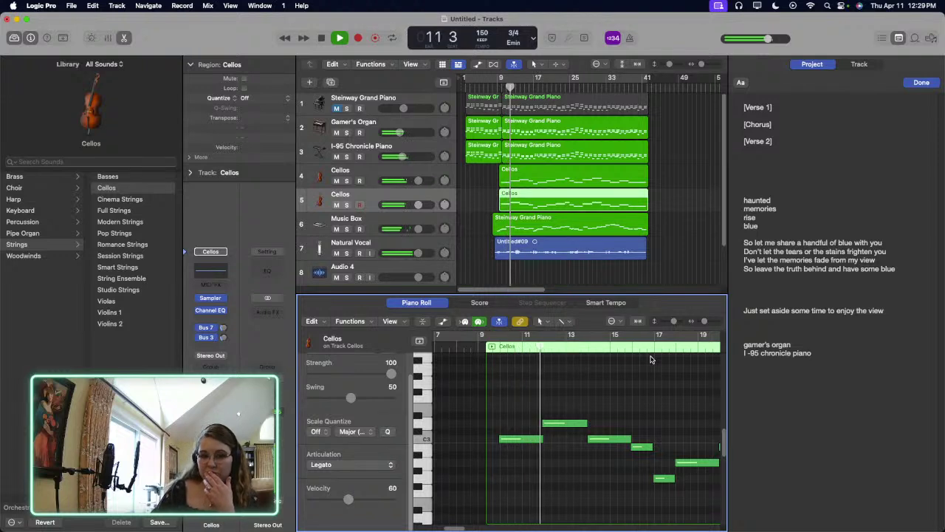
Step: Raise the duplicated cello part's third note to E3, and turn both Cellos tracks up further during playback
{"action": "left_click_drag", "start_coordinate": [610, 442], "coordinate": [612, 412]}
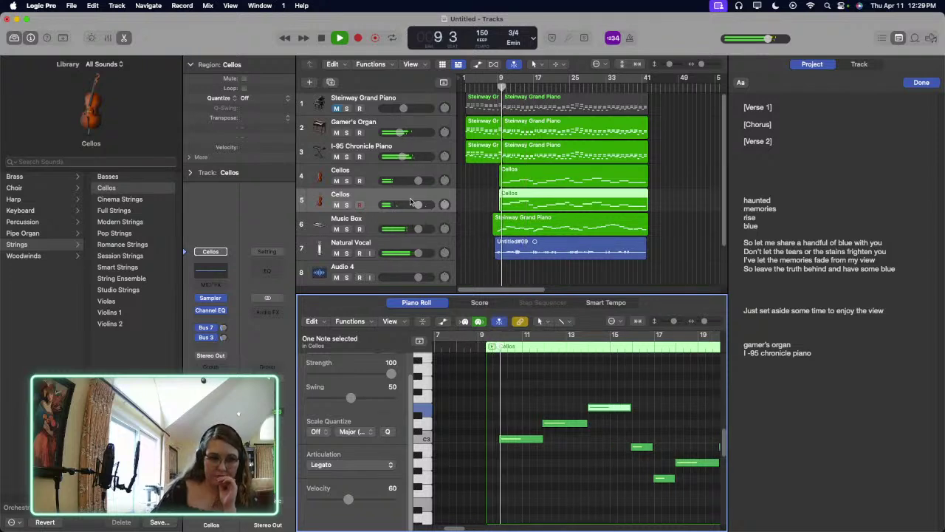
{"action": "left_click_drag", "start_coordinate": [411, 204], "coordinate": [423, 203]}
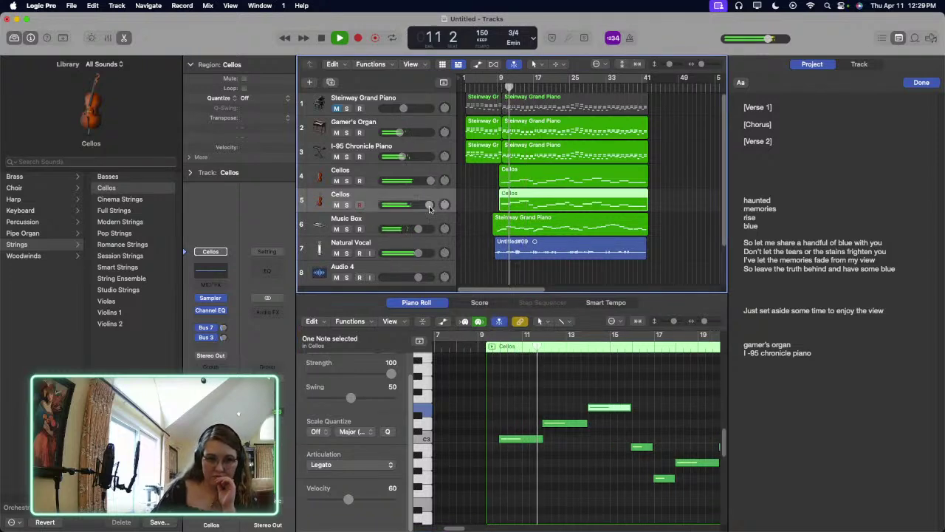
{"action": "left_click", "coordinate": [616, 454]}
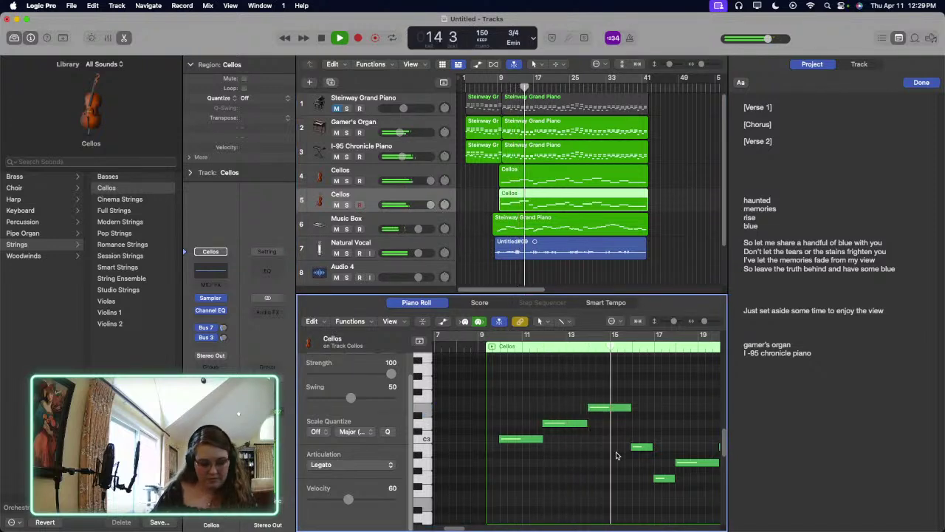
Step: Raise the duplicated cello part's short note at bar 16 to G3 and replay the passage up to bar 17
{"action": "left_click_drag", "start_coordinate": [628, 447], "coordinate": [632, 385]}
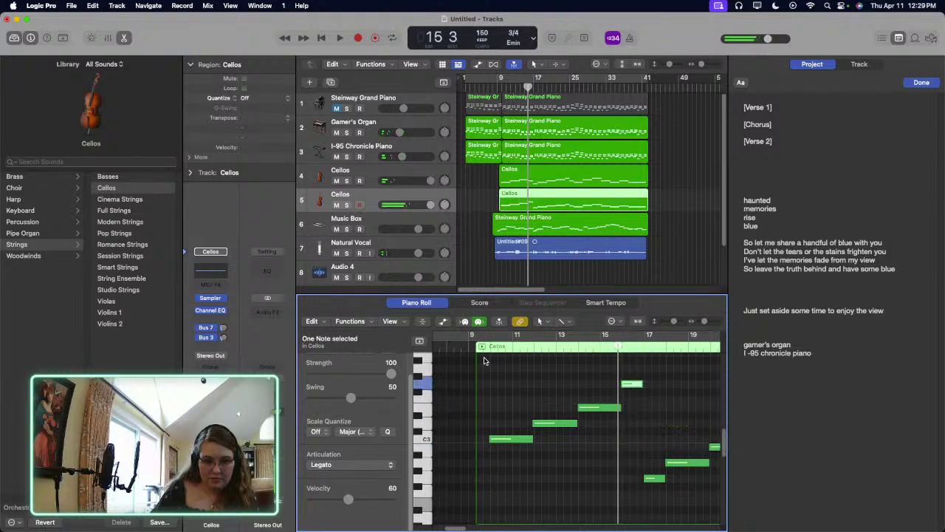
{"action": "key", "text": "space"}
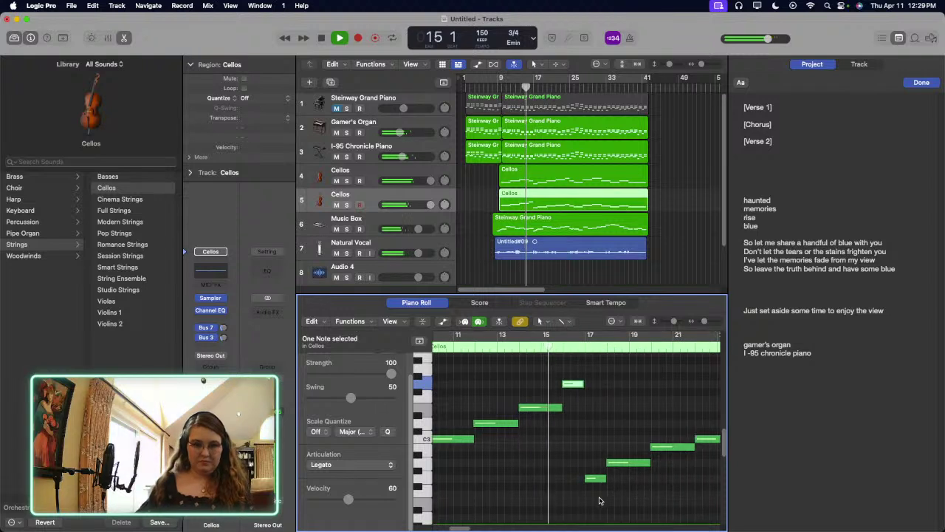
{"action": "key", "text": "space"}
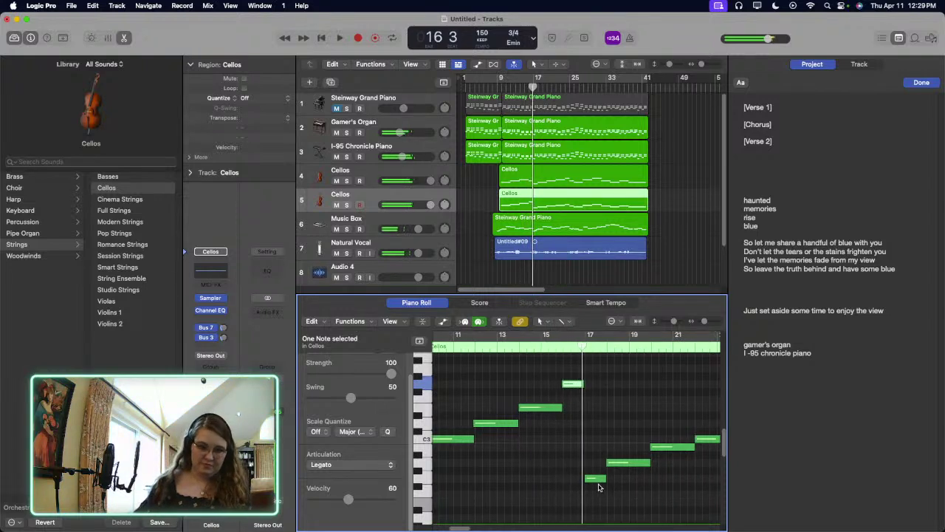
Step: Raise the duplicated cello part's short note at bar 17 to E3 and replay from about bar 15
{"action": "left_click_drag", "start_coordinate": [595, 478], "coordinate": [588, 415]}
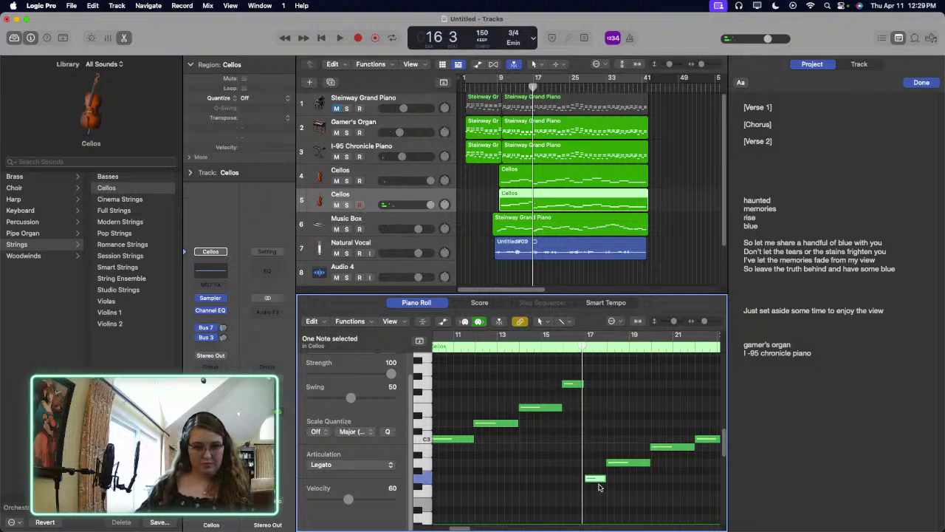
{"action": "left_click_drag", "start_coordinate": [597, 478], "coordinate": [595, 408]}
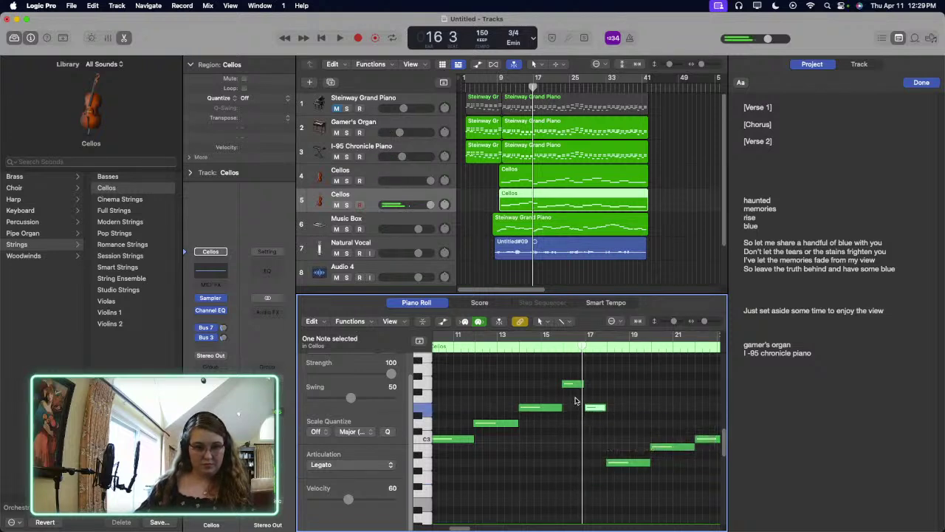
{"action": "left_click", "coordinate": [711, 321]}
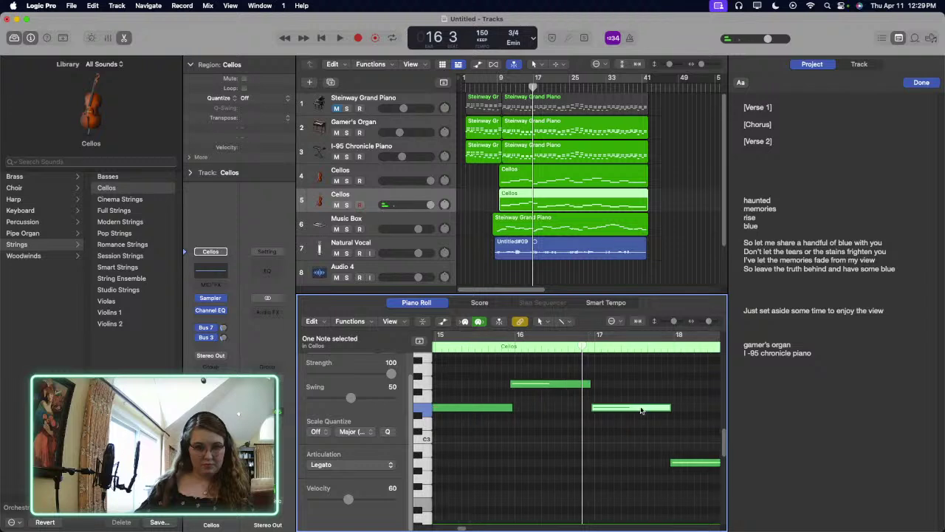
{"action": "double_click", "coordinate": [449, 353]}
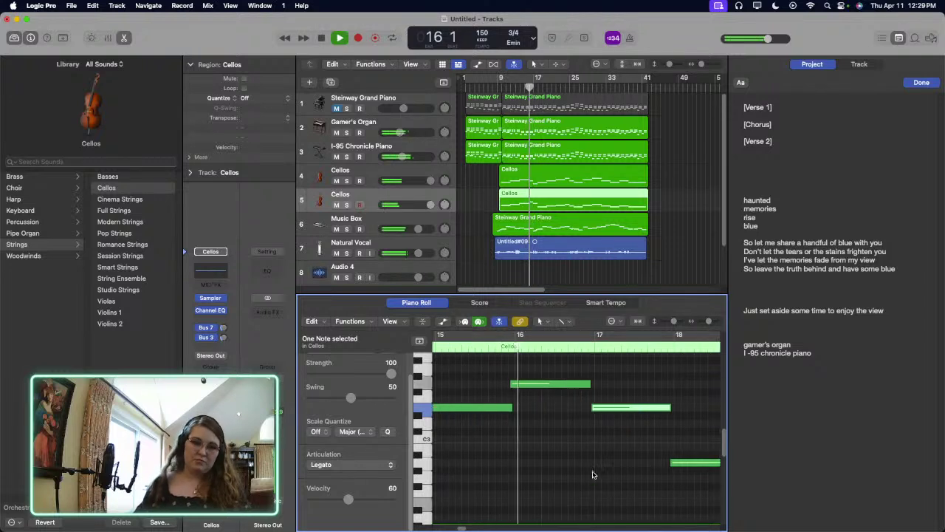
Step: Raise the duplicated cello part's note after bar 17 to C3 and replay from about bar 8 to bar 20
{"action": "scroll", "coordinate": [627, 450], "scroll_direction": "down", "scroll_amount": 3}
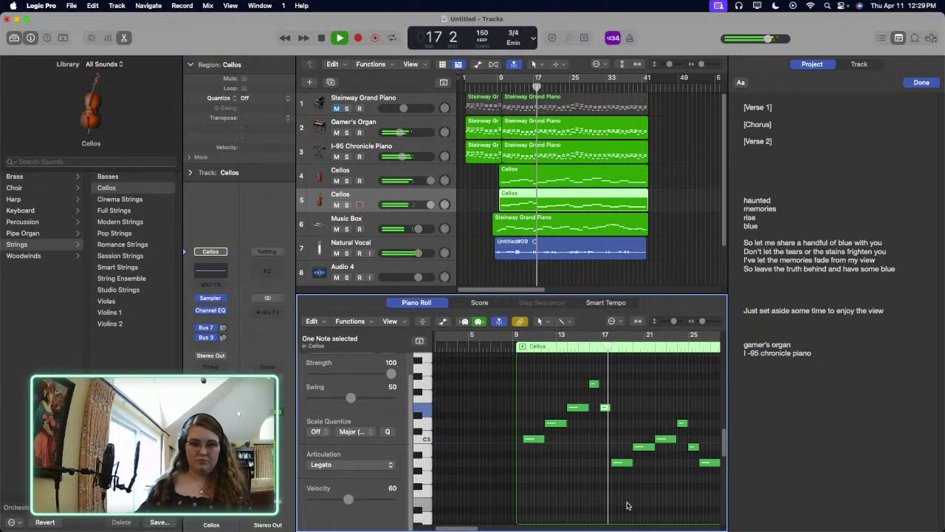
{"action": "key", "text": "space"}
{"action": "left_click_drag", "start_coordinate": [622, 466], "coordinate": [619, 441]}
{"action": "left_click", "coordinate": [503, 340]}
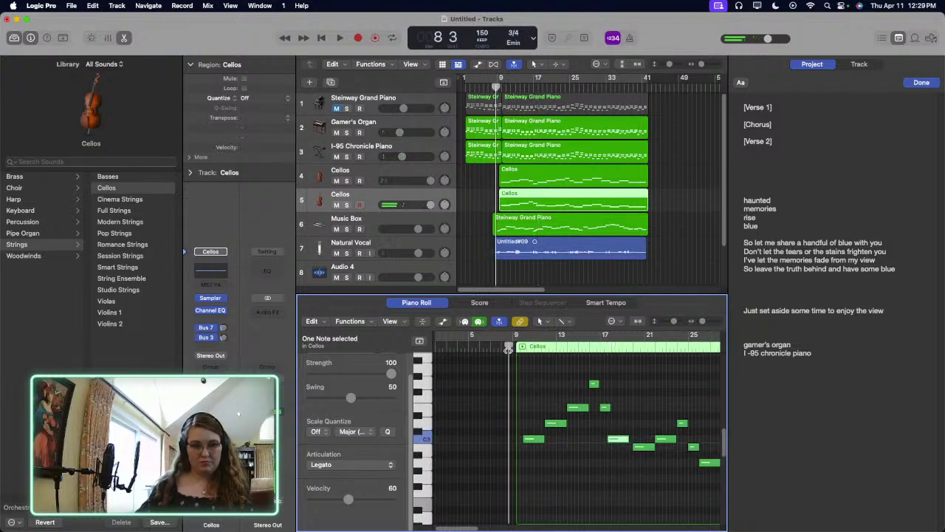
{"action": "key", "text": "space"}
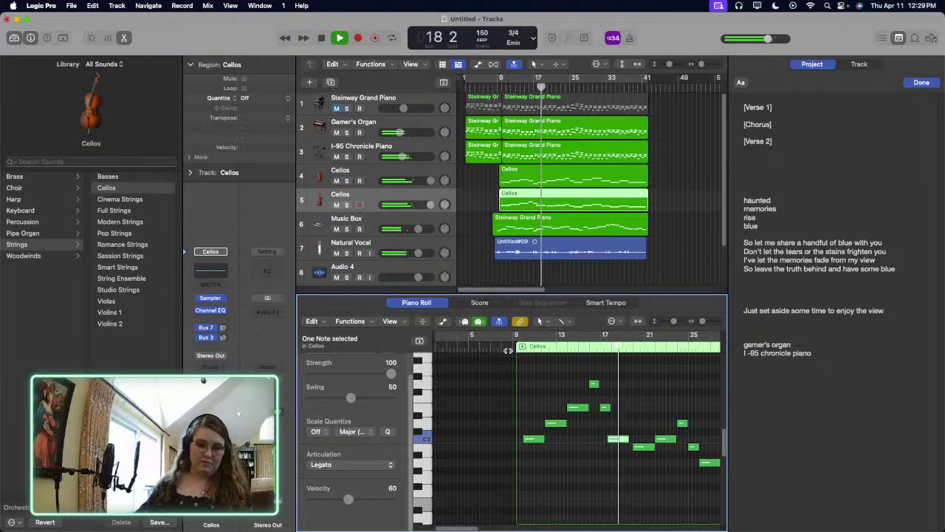
{"action": "key", "text": "super+Right"}
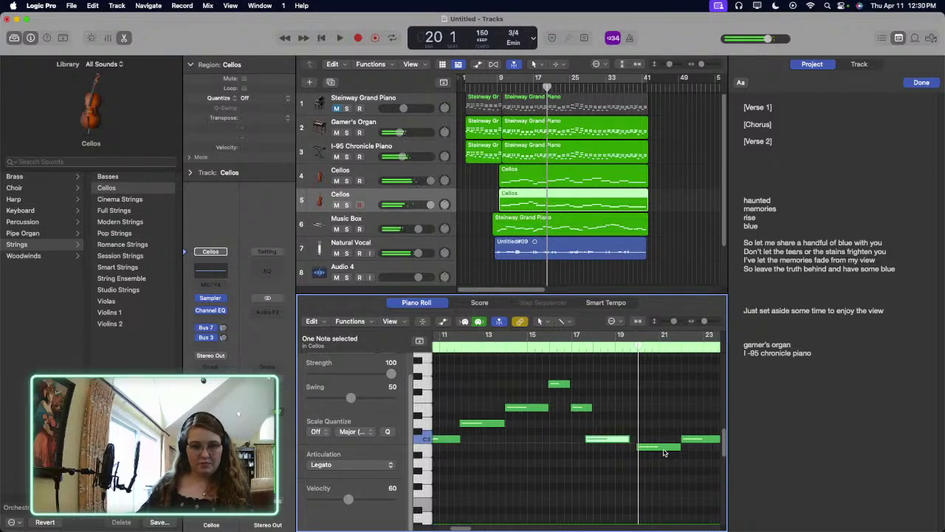
Step: Raise the duplicated cello part's note at bar 20 to D3 and replay from about bar 11
{"action": "left_click_drag", "start_coordinate": [663, 453], "coordinate": [663, 425]}
{"action": "scroll", "coordinate": [514, 350], "scroll_direction": "left", "scroll_amount": 2}
{"action": "double_click", "coordinate": [513, 347]}
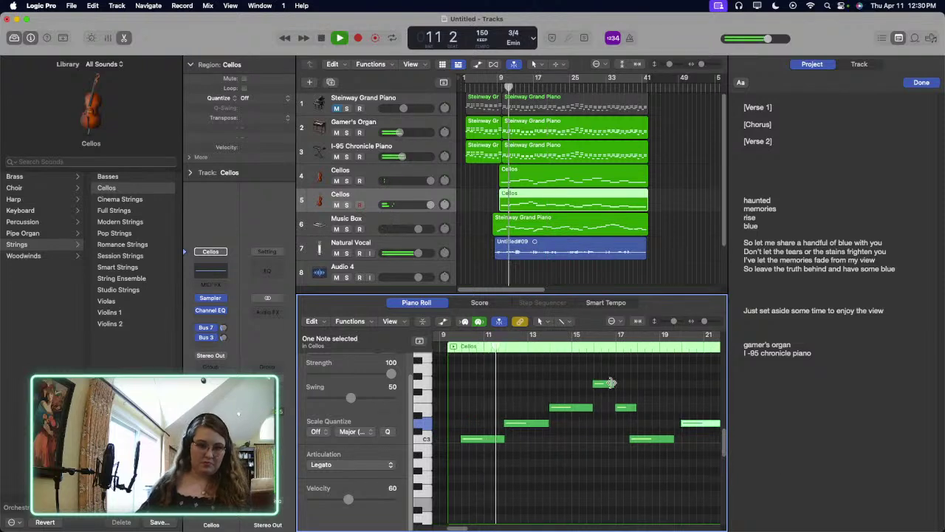
Step: Lower the duplicated cello part's short note at bar 16 to F3 and shift the overlapping C3 note to start at about bar 18
{"action": "mouse_move", "coordinate": [607, 388]}
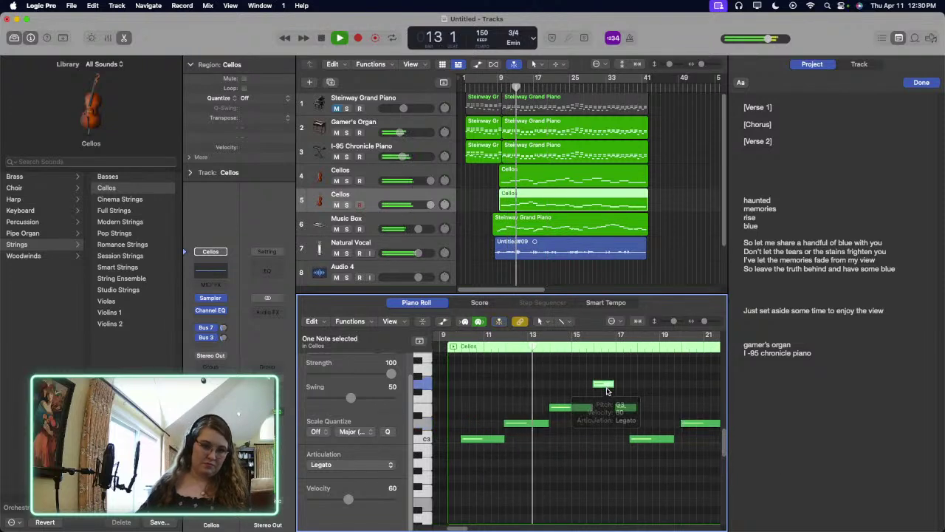
{"action": "left_click_drag", "start_coordinate": [607, 389], "coordinate": [609, 403]}
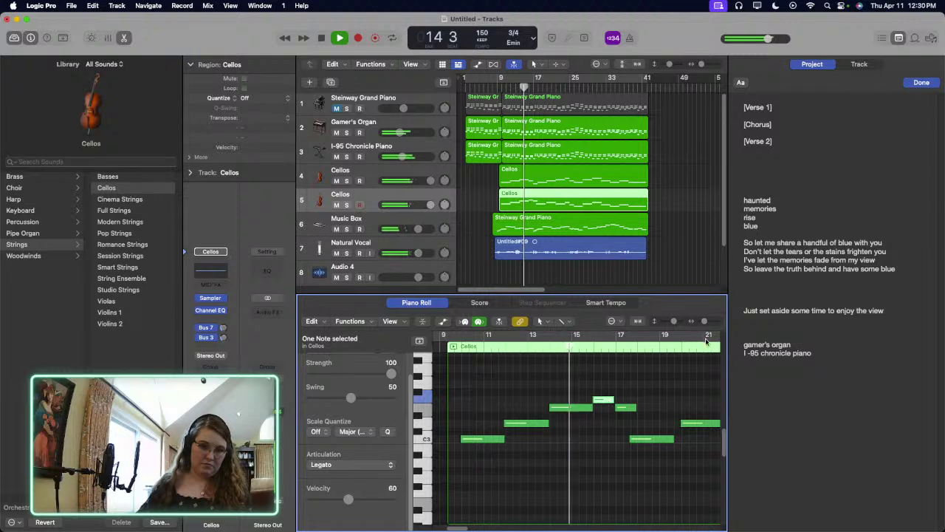
{"action": "left_click_drag", "start_coordinate": [707, 324], "coordinate": [714, 325]}
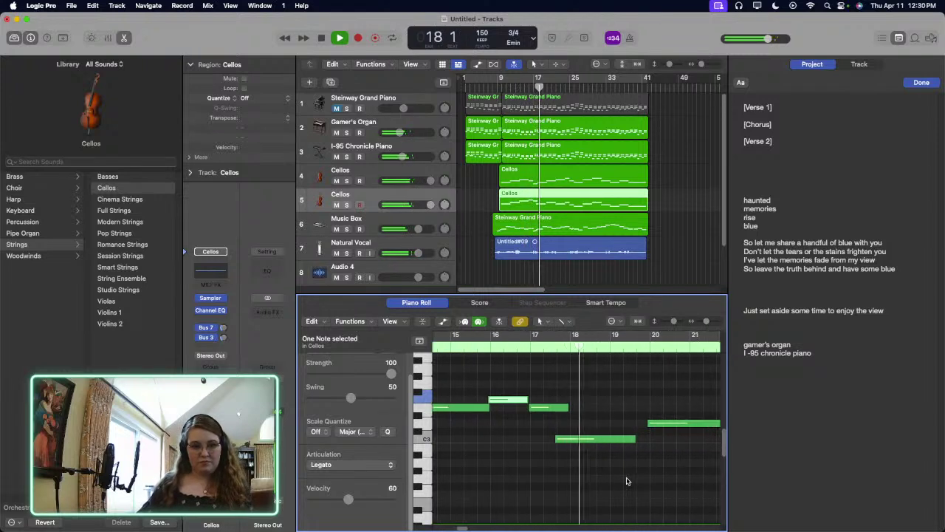
{"action": "left_click_drag", "start_coordinate": [578, 440], "coordinate": [591, 441]}
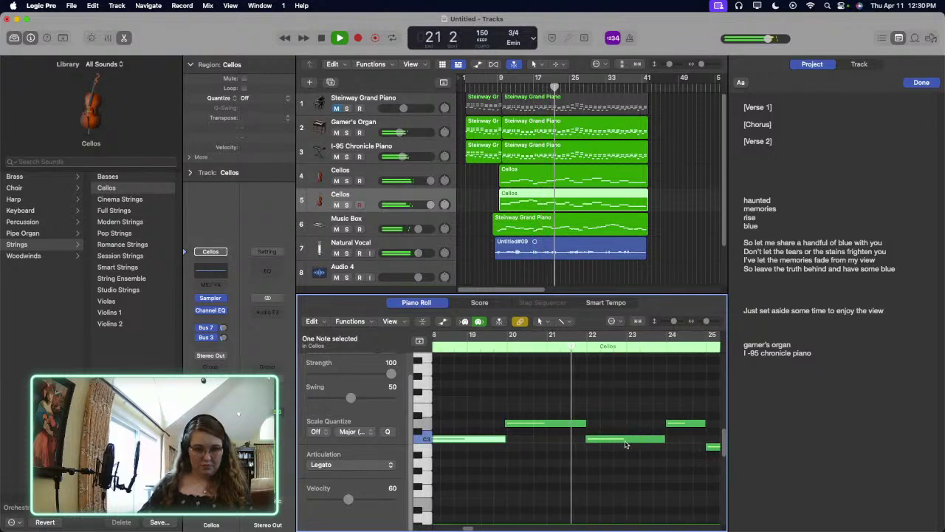
Step: Raise the duplicated cello part's note at bar 22 to E3 and replay from about bar 21
{"action": "key", "text": "space"}
{"action": "left_click_drag", "start_coordinate": [626, 444], "coordinate": [629, 409]}
{"action": "double_click", "coordinate": [553, 348]}
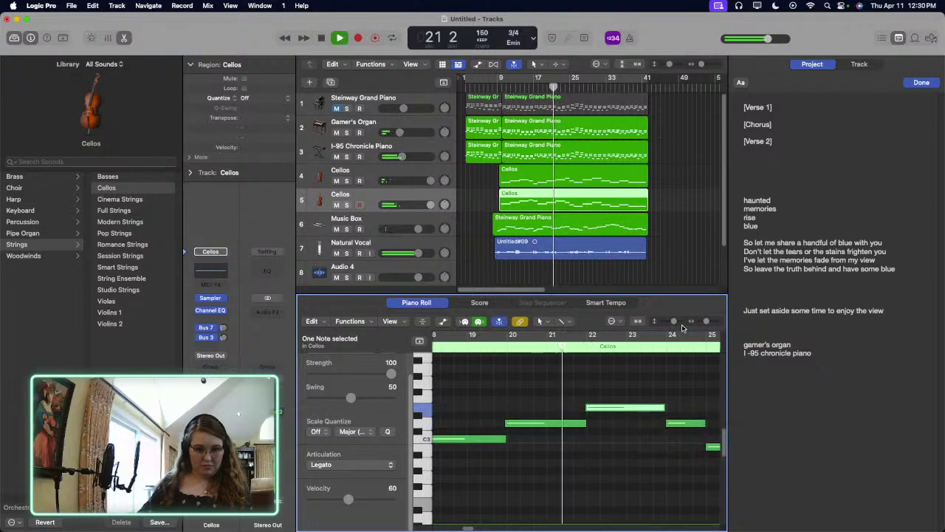
Step: Try the duplicated cello part's short note at bar 24 on F#3, replaying from about bar 22
{"action": "scroll", "coordinate": [619, 436], "scroll_direction": "right", "scroll_amount": 2}
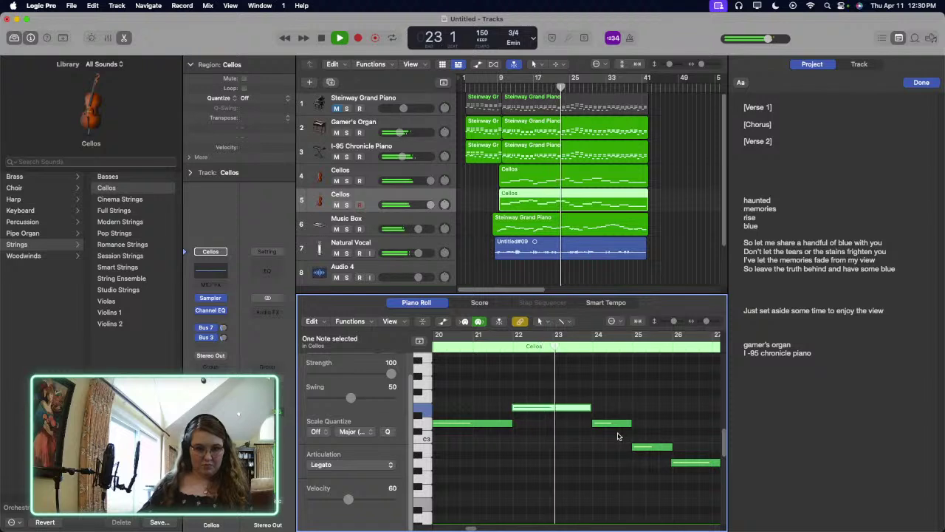
{"action": "left_click_drag", "start_coordinate": [615, 426], "coordinate": [616, 396]}
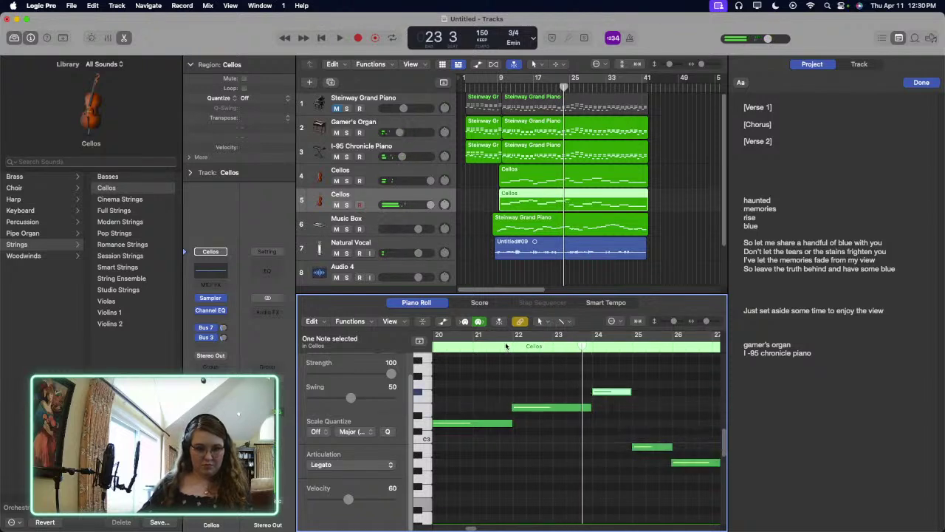
{"action": "left_click", "coordinate": [506, 346]}
{"action": "key", "text": "space"}
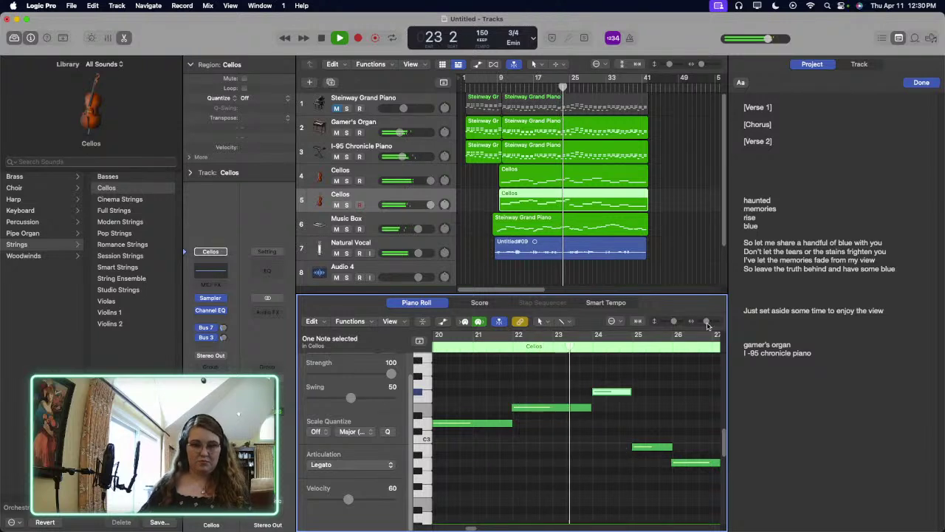
{"action": "key", "text": "space"}
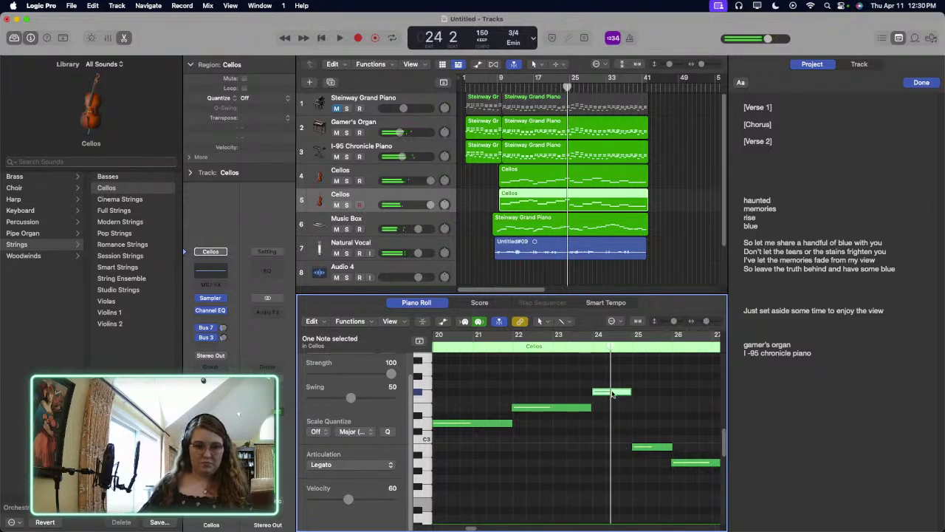
Step: Set the duplicated cello part's short note at bar 24 to F3 and replay from about bar 23
{"action": "left_click_drag", "start_coordinate": [612, 394], "coordinate": [613, 401]}
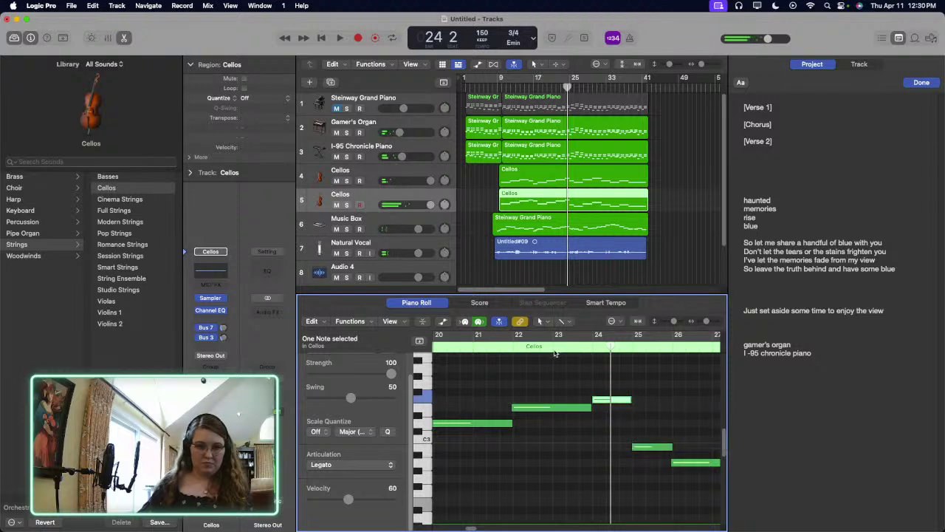
{"action": "left_click", "coordinate": [556, 353]}
{"action": "key", "text": "space"}
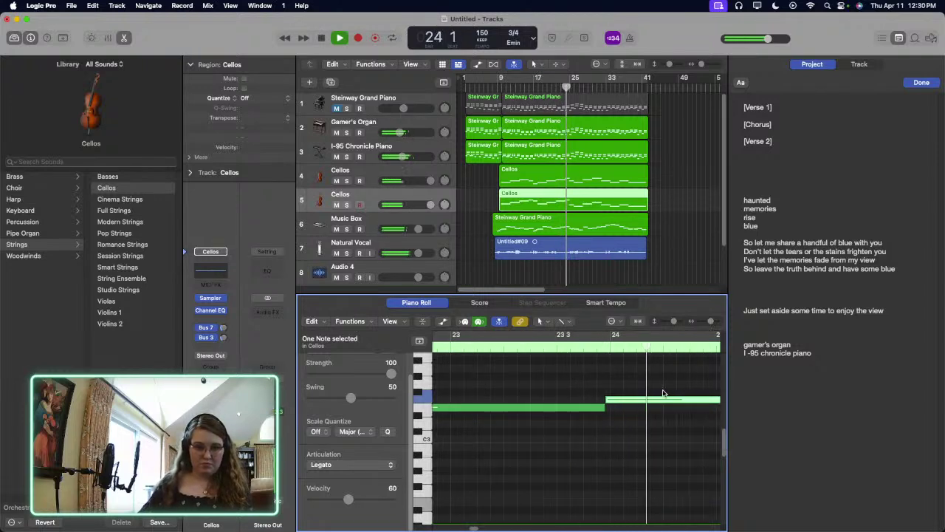
{"action": "key", "text": "space"}
Step: Raise the duplicated cello part's short note at bar 25 to E3 and replay from about bar 24 to bar 26
{"action": "left_click", "coordinate": [629, 449]}
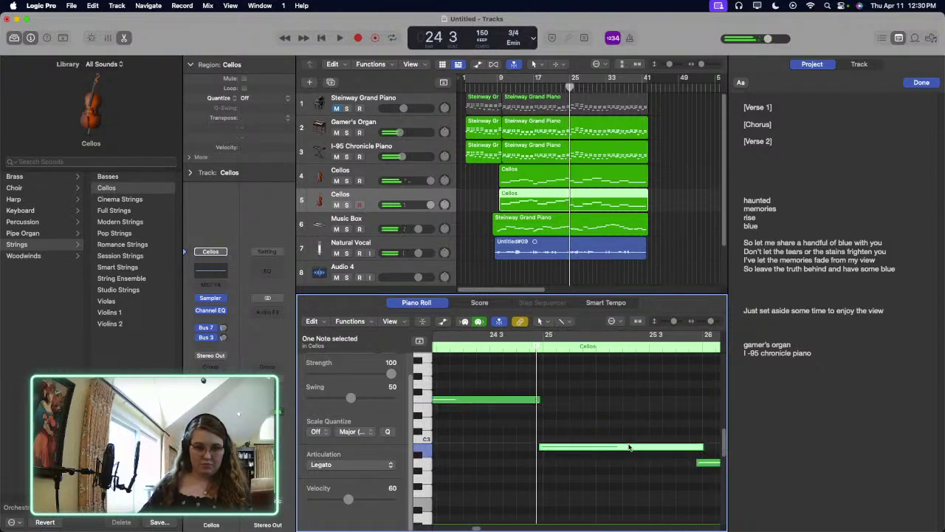
{"action": "left_click_drag", "start_coordinate": [629, 447], "coordinate": [591, 410]}
{"action": "scroll", "coordinate": [573, 398], "scroll_direction": "left", "scroll_amount": 2}
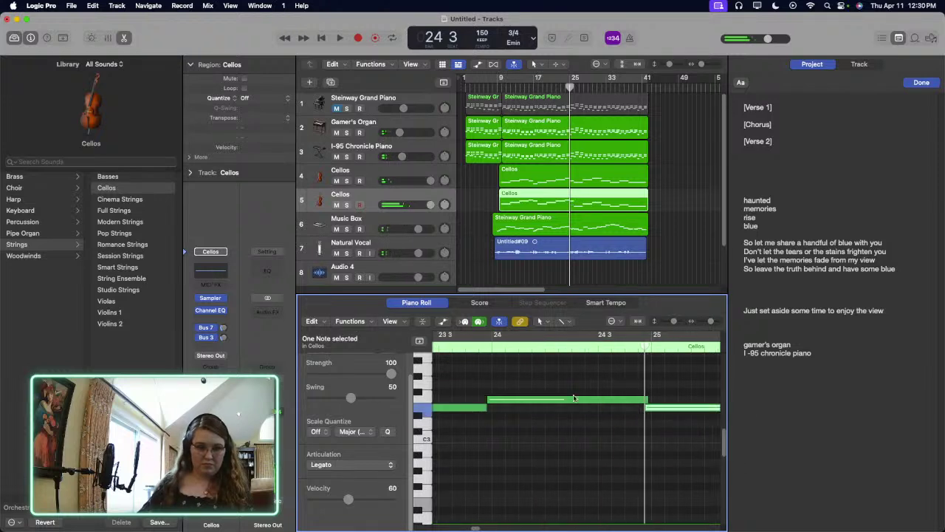
{"action": "scroll", "coordinate": [573, 398], "scroll_direction": "left", "scroll_amount": 2}
{"action": "left_click", "coordinate": [526, 353]}
{"action": "key", "text": "space"}
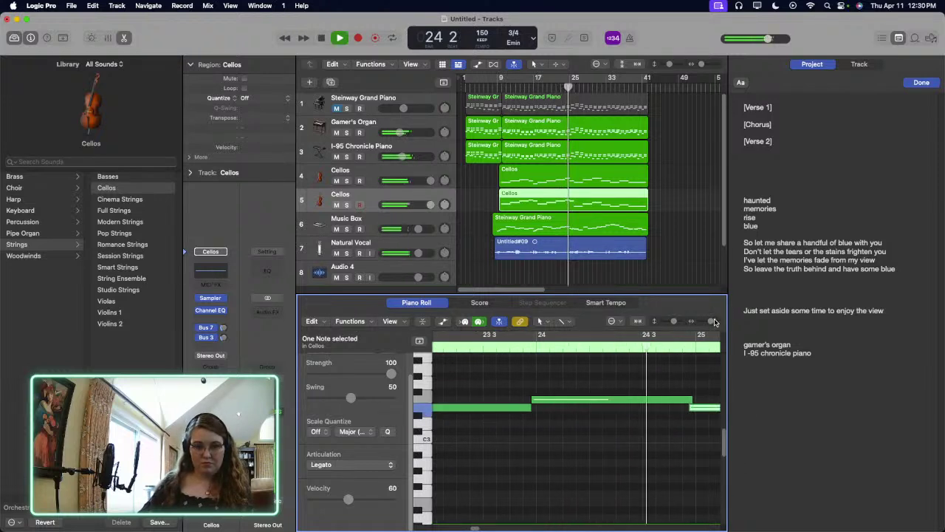
{"action": "left_click_drag", "start_coordinate": [711, 321], "coordinate": [703, 321]}
{"action": "key", "text": "space"}
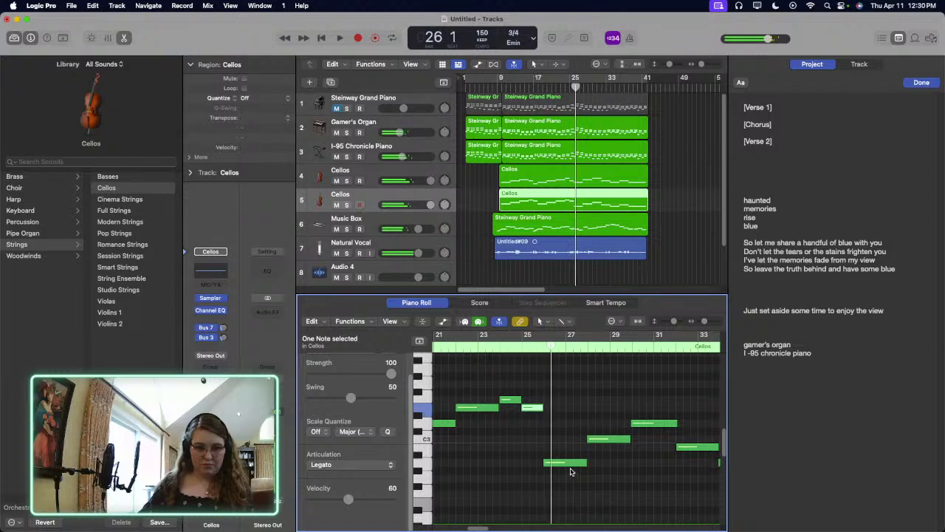
Step: Raise the duplicated cello part's note at bar 26 to C3 and replay from about bar 9
{"action": "left_click_drag", "start_coordinate": [567, 467], "coordinate": [570, 438]}
{"action": "scroll", "coordinate": [570, 438], "scroll_direction": "left", "scroll_amount": 2}
{"action": "scroll", "coordinate": [570, 438], "scroll_direction": "left", "scroll_amount": 6}
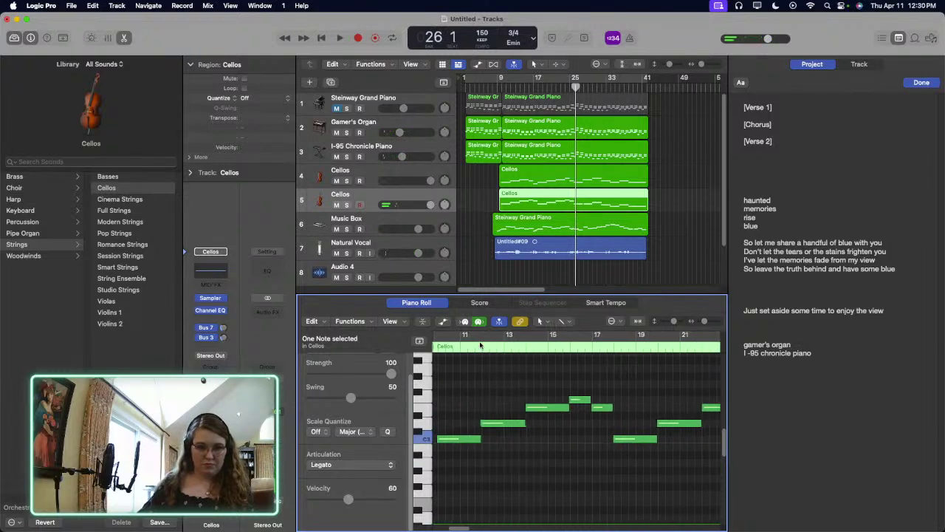
{"action": "scroll", "coordinate": [480, 345], "scroll_direction": "left", "scroll_amount": 1}
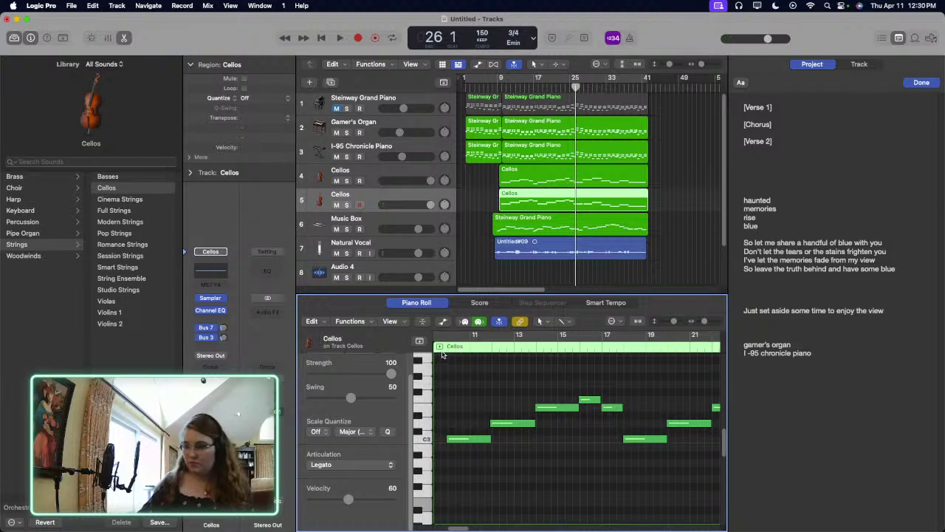
{"action": "scroll", "coordinate": [458, 401], "scroll_direction": "left", "scroll_amount": 3}
{"action": "left_click", "coordinate": [542, 348]}
{"action": "key", "text": "space"}
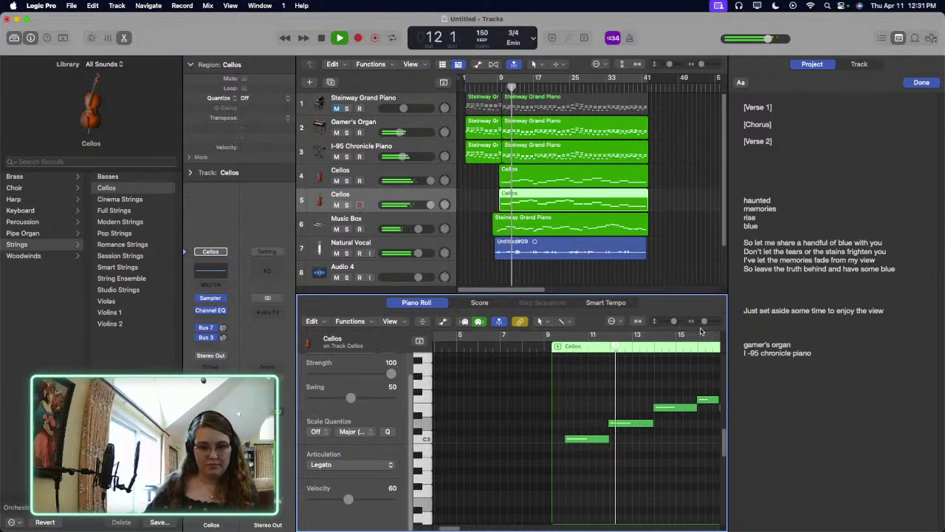
Step: Listen up to bar 27, raise the duplicated cello part's note at bar 28 to E3, and resume playback
{"action": "left_click_drag", "start_coordinate": [703, 321], "coordinate": [693, 320]}
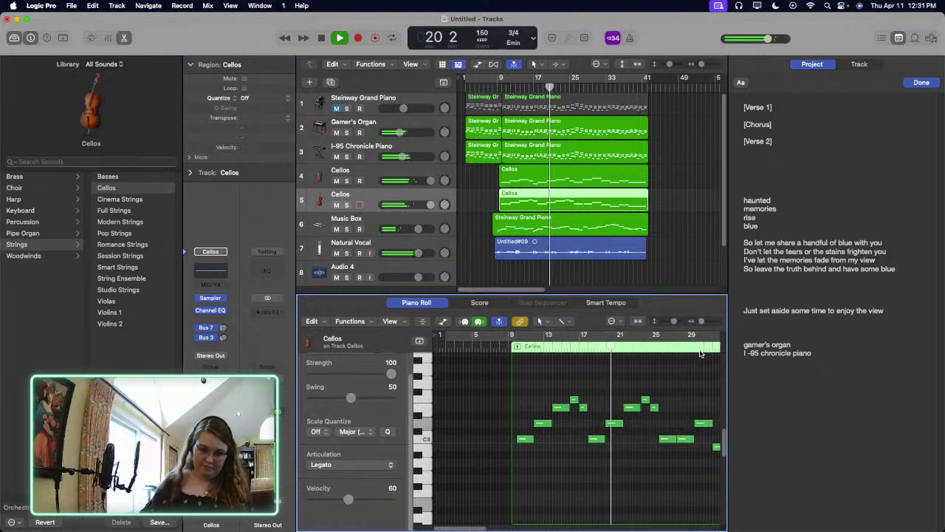
{"action": "left_click_drag", "start_coordinate": [701, 321], "coordinate": [719, 326]}
{"action": "scroll", "coordinate": [637, 436], "scroll_direction": "right", "scroll_amount": 3}
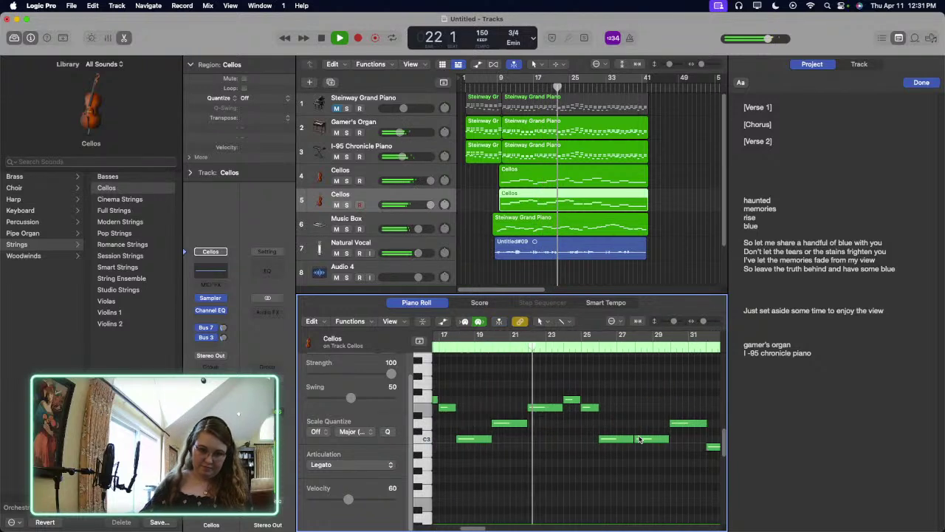
{"action": "scroll", "coordinate": [640, 441], "scroll_direction": "right", "scroll_amount": 1}
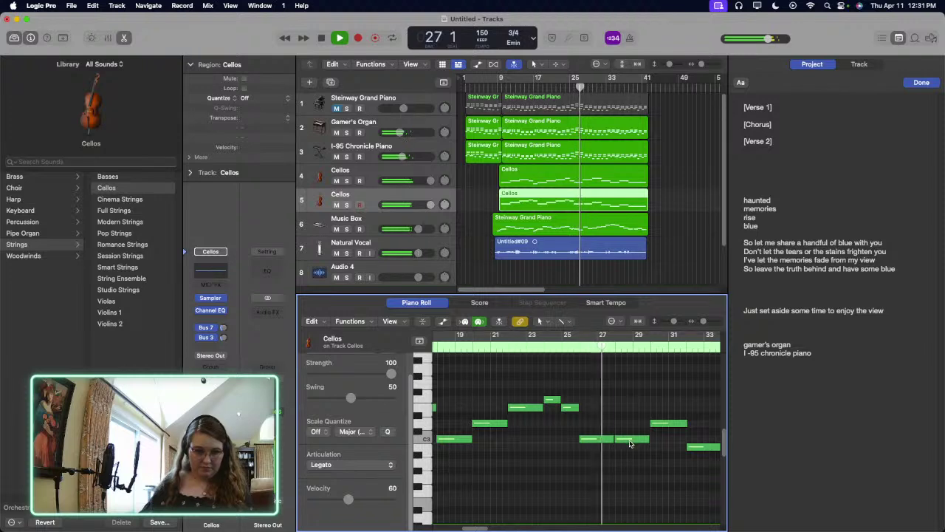
{"action": "key", "text": "space"}
{"action": "left_click_drag", "start_coordinate": [633, 441], "coordinate": [634, 411]}
{"action": "key", "text": "space"}
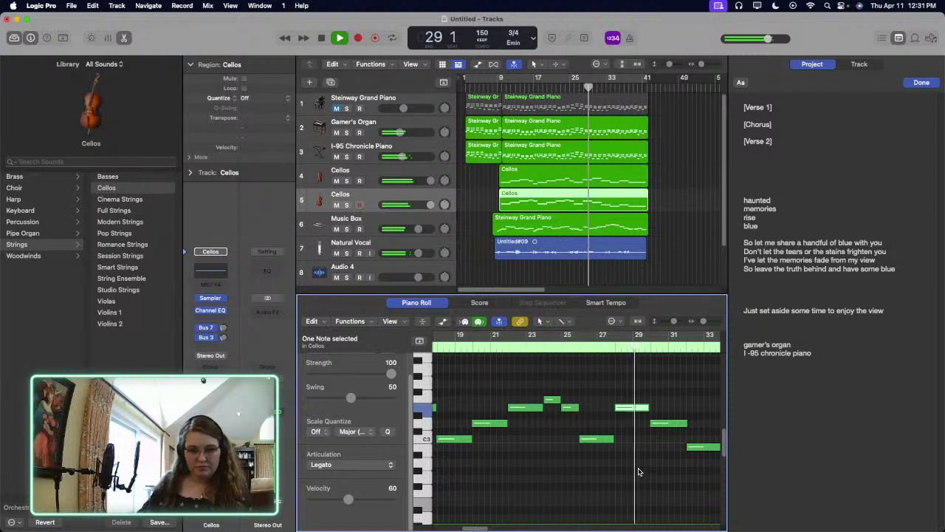
Step: Raise the duplicated cello part's note at bar 30 to F3 and replay the passage up to bar 32
{"action": "key", "text": "space"}
{"action": "left_click_drag", "start_coordinate": [668, 423], "coordinate": [670, 401]}
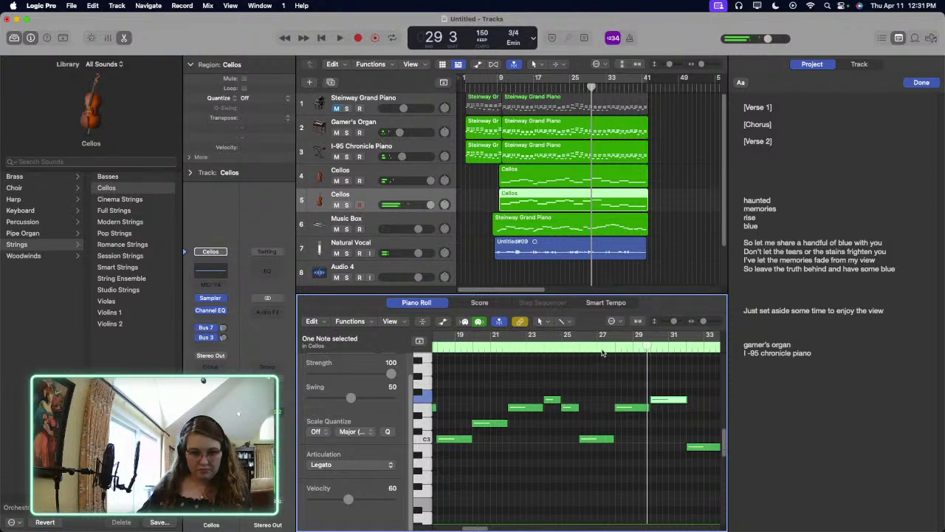
{"action": "key", "text": "space"}
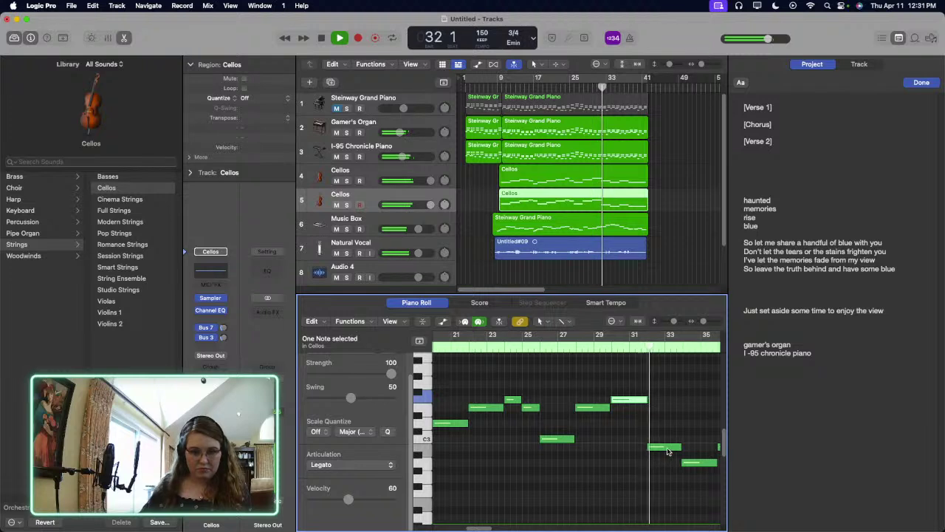
Step: Raise the duplicated cello part's note at bar 32 to D3 and replay from about bar 25 to bar 37
{"action": "key", "text": "space"}
{"action": "left_click_drag", "start_coordinate": [668, 452], "coordinate": [669, 425]}
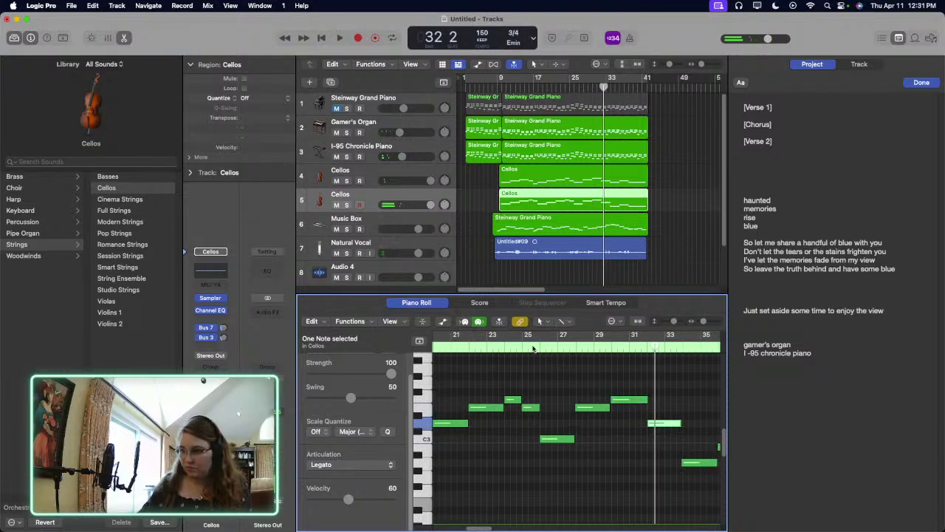
{"action": "left_click", "coordinate": [533, 347]}
{"action": "key", "text": "space"}
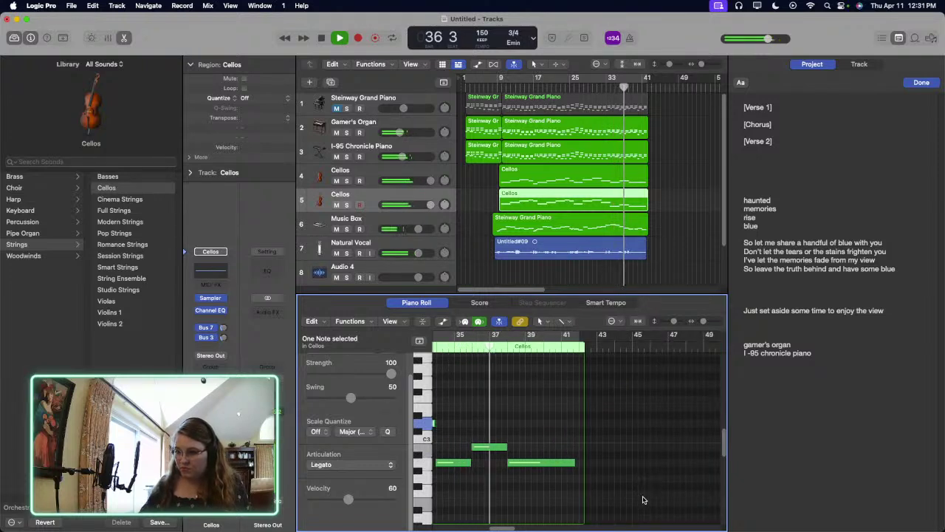
{"action": "key", "text": "space"}
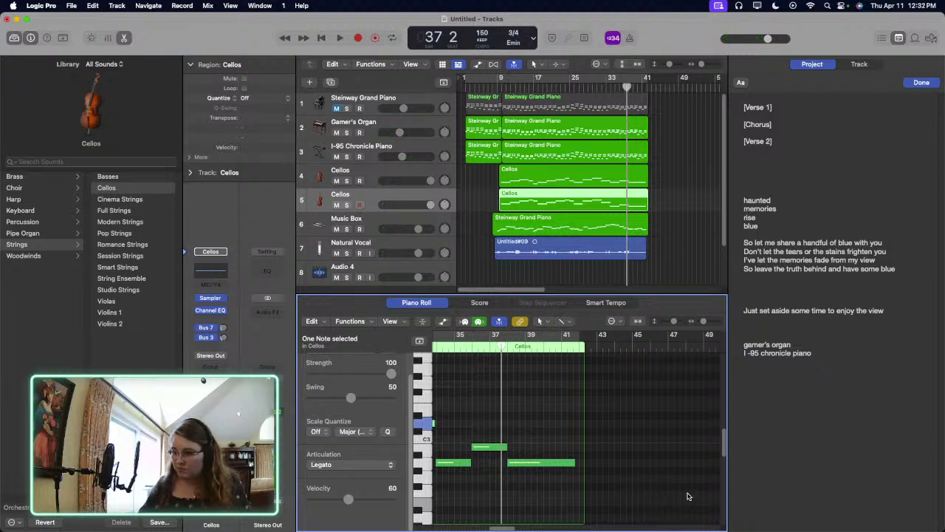
Step: Look over the duplicated cello part's remaining notes from bar 34 to its end, and return the playhead to about bar 25
{"action": "scroll", "coordinate": [686, 499], "scroll_direction": "right", "scroll_amount": 2}
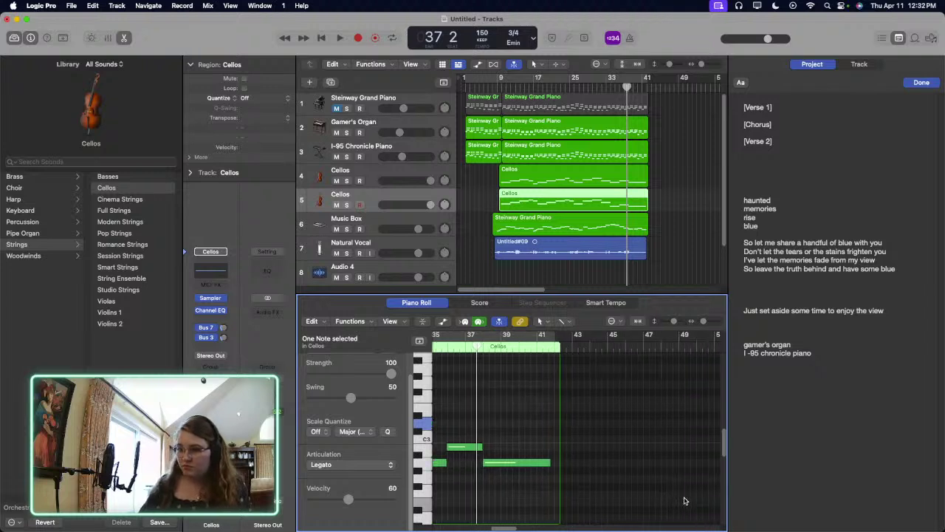
{"action": "scroll", "coordinate": [683, 500], "scroll_direction": "left", "scroll_amount": 2}
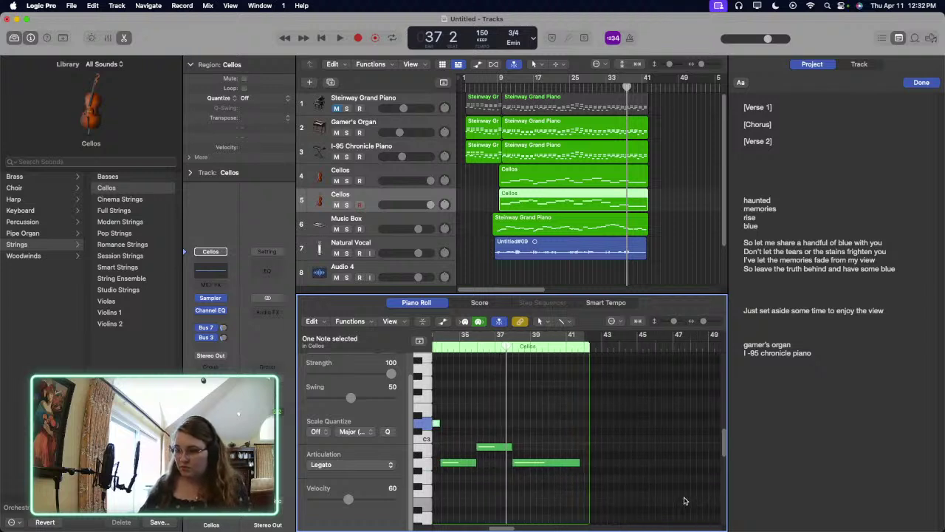
{"action": "scroll", "coordinate": [683, 501], "scroll_direction": "right", "scroll_amount": 1}
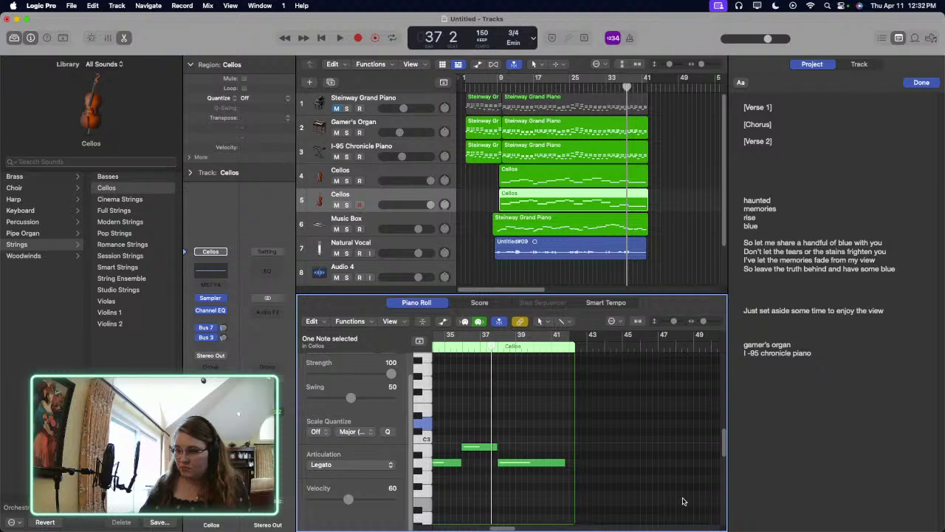
{"action": "scroll", "coordinate": [683, 501], "scroll_direction": "left", "scroll_amount": 1}
{"action": "scroll", "coordinate": [682, 503], "scroll_direction": "left", "scroll_amount": 4}
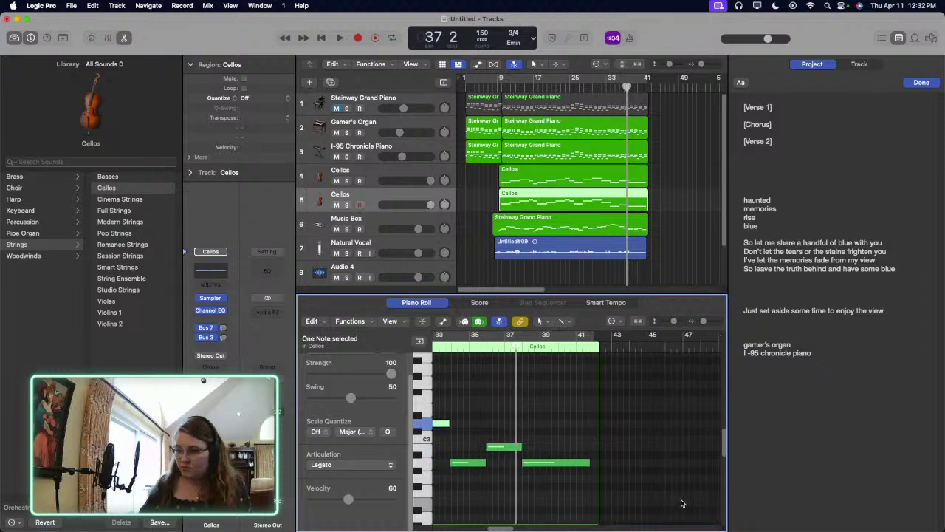
{"action": "scroll", "coordinate": [681, 503], "scroll_direction": "left", "scroll_amount": 2}
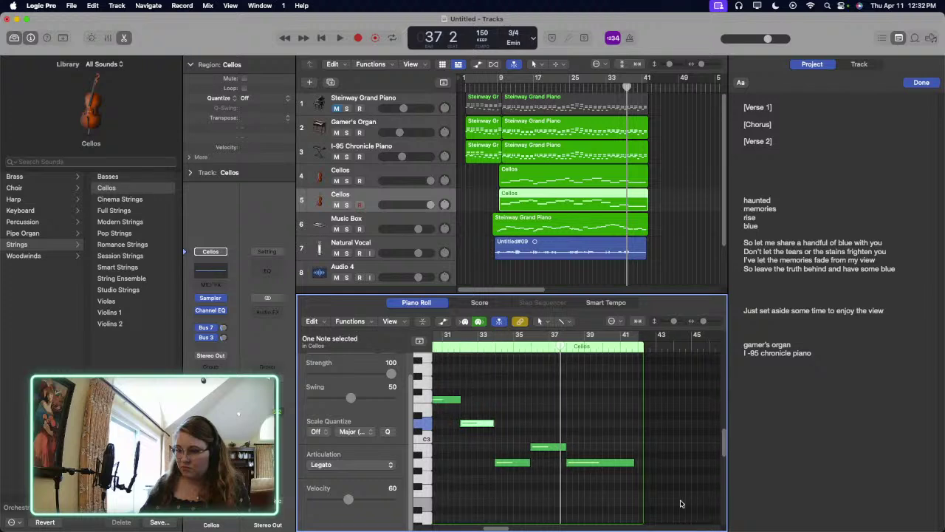
{"action": "left_click", "coordinate": [505, 346]}
{"action": "scroll", "coordinate": [502, 348], "scroll_direction": "left", "scroll_amount": 15}
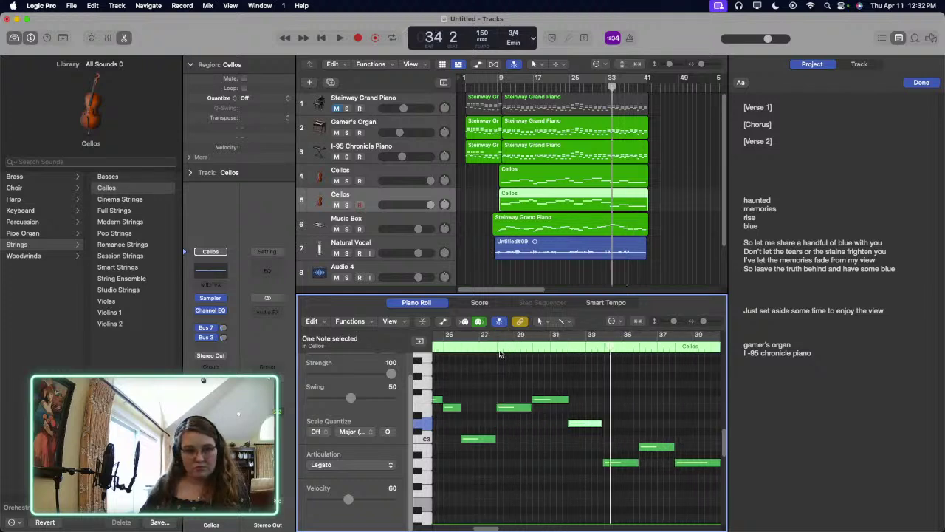
{"action": "left_click", "coordinate": [499, 345]}
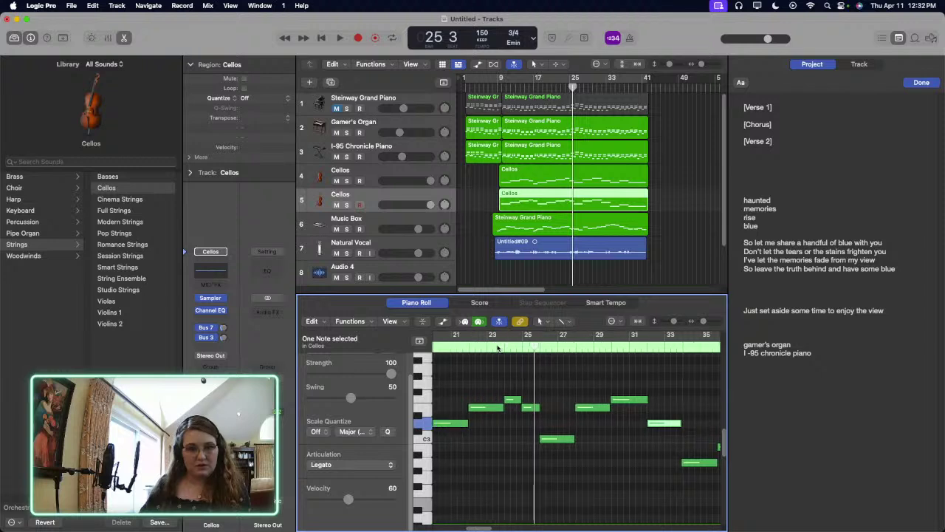
Step: Listen to the arrangement from about bar 25 to bar 33
{"action": "key", "text": "space"}
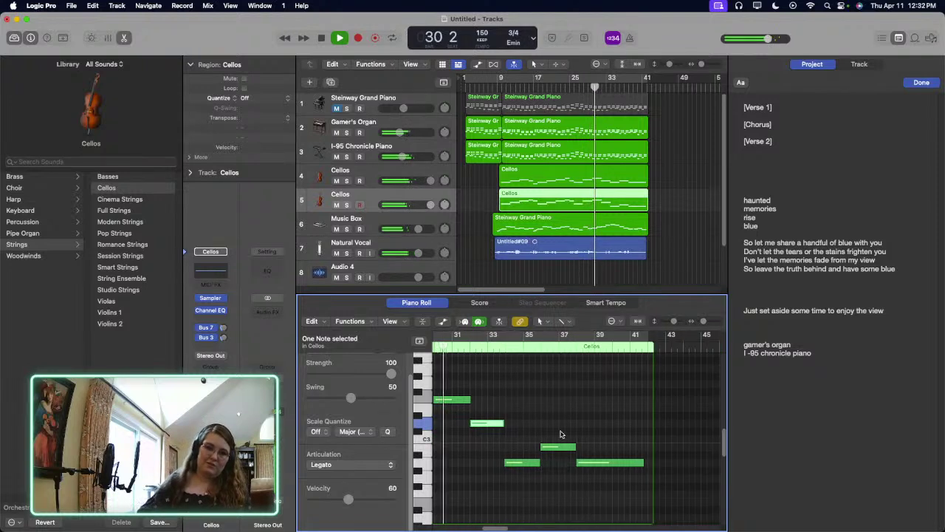
{"action": "left_click", "coordinate": [567, 421]}
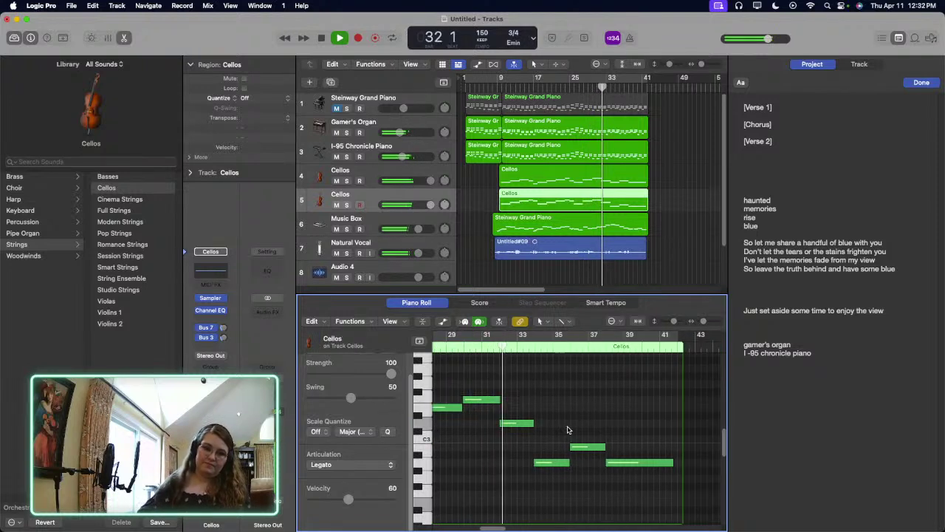
{"action": "key", "text": "space"}
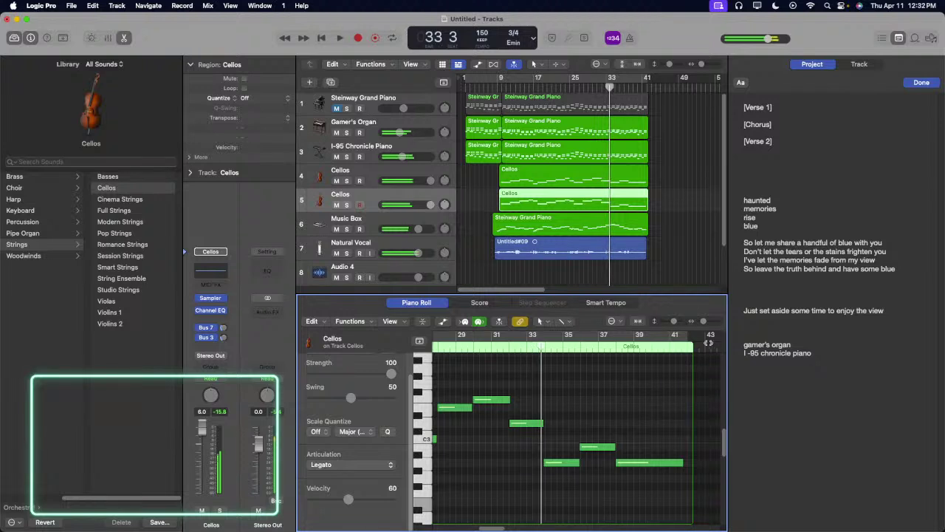
Step: Adjust the start of the duplicated cello part's D3 note so it begins just before bar 32
{"action": "left_click", "coordinate": [719, 326]}
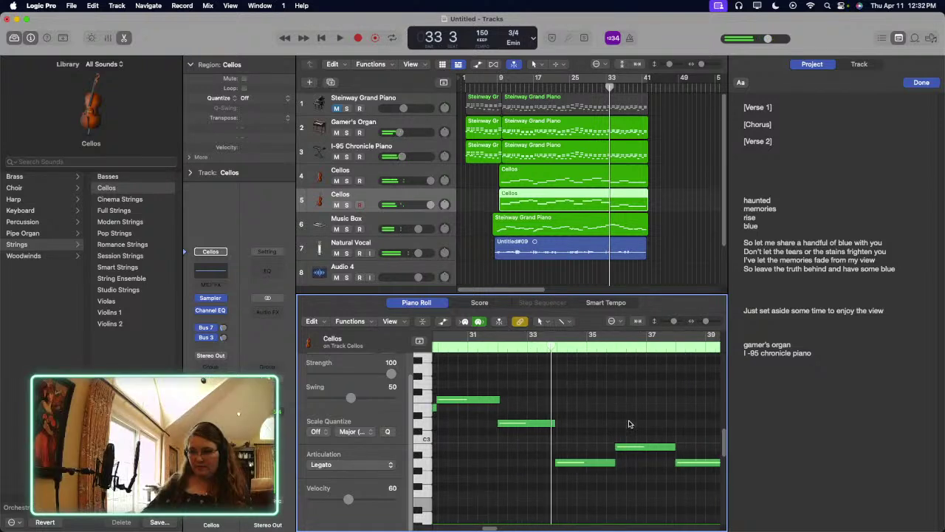
{"action": "scroll", "coordinate": [628, 425], "scroll_direction": "left", "scroll_amount": 3}
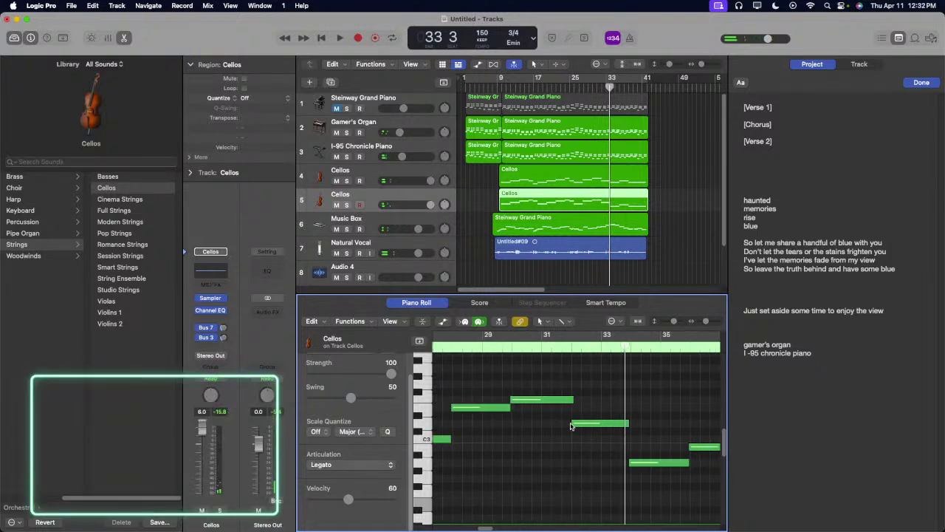
{"action": "left_click_drag", "start_coordinate": [570, 426], "coordinate": [561, 429]}
{"action": "left_click", "coordinate": [714, 321]}
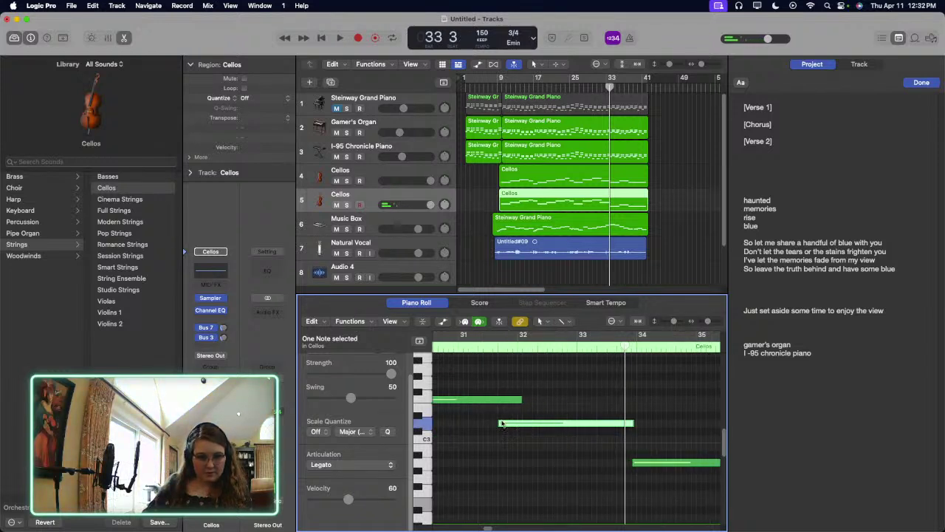
{"action": "left_click_drag", "start_coordinate": [501, 423], "coordinate": [513, 426]}
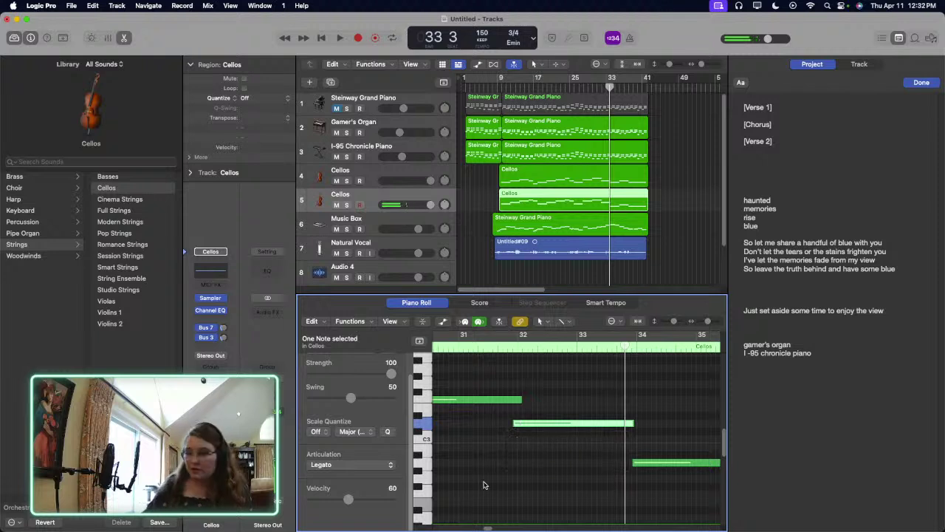
{"action": "left_click", "coordinate": [489, 461]}
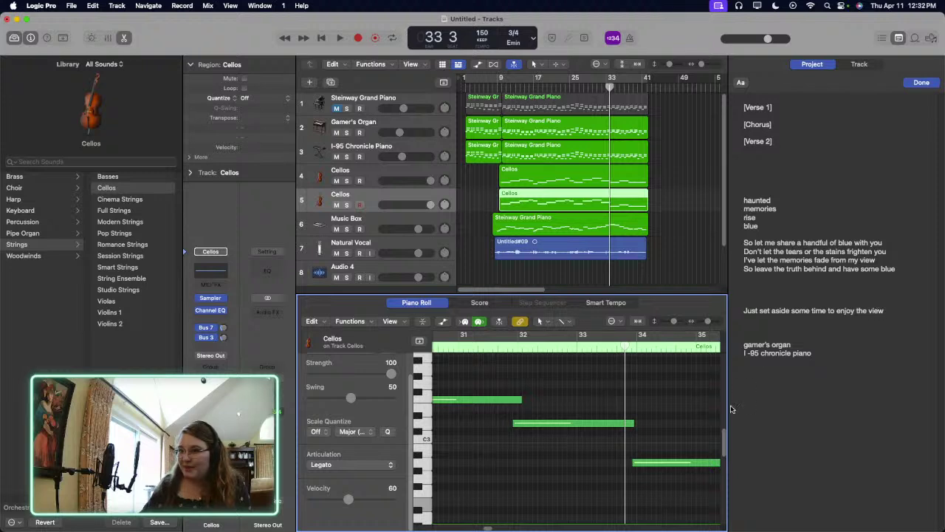
Step: Replay the adjusted note's entry from bar 31 beat 3 and return the playhead to that point
{"action": "left_click", "coordinate": [488, 349]}
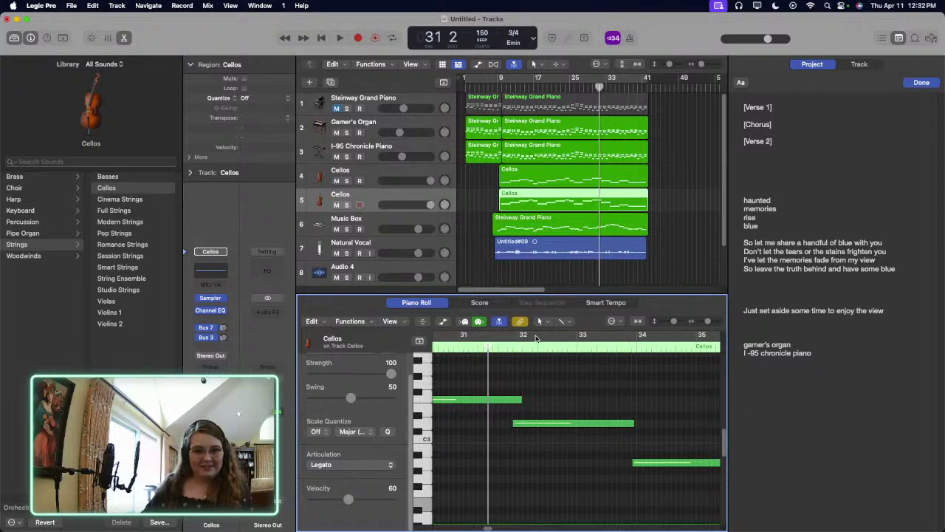
{"action": "left_click", "coordinate": [505, 348]}
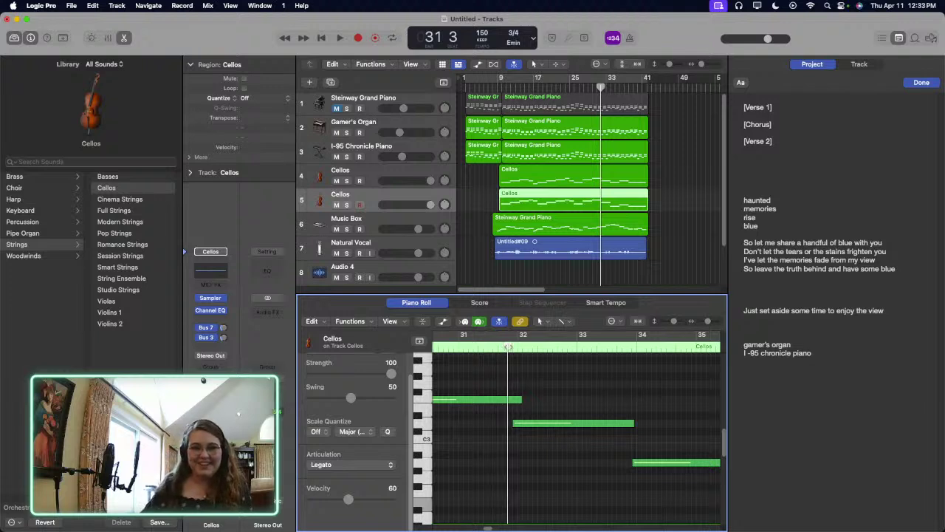
{"action": "key", "text": "space"}
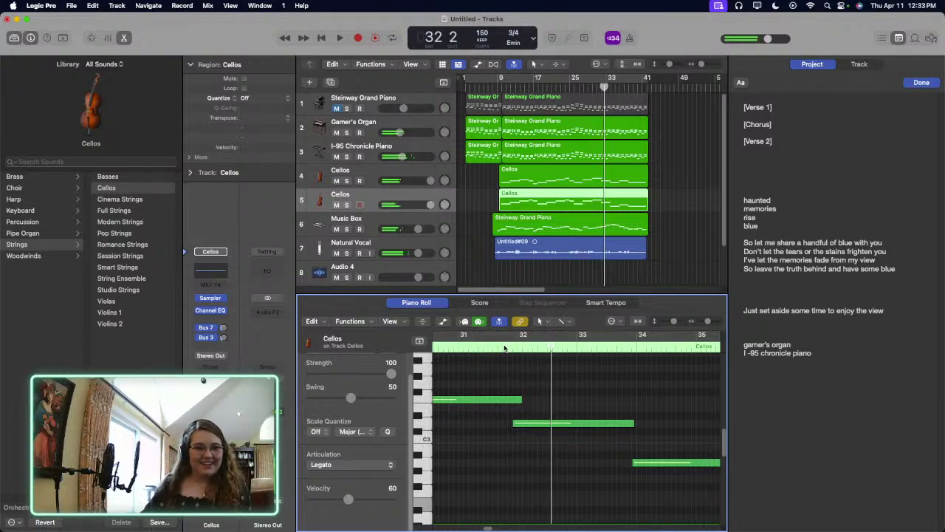
{"action": "left_click", "coordinate": [504, 347]}
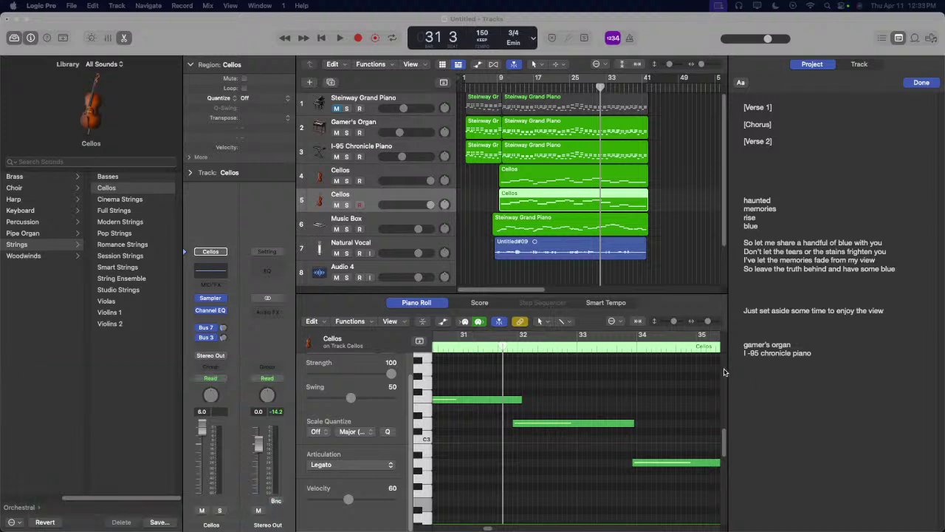
Step: Reselect the duplicated cello region and listen from bar 31 beat 3 to about bar 34
{"action": "left_click", "coordinate": [629, 278]}
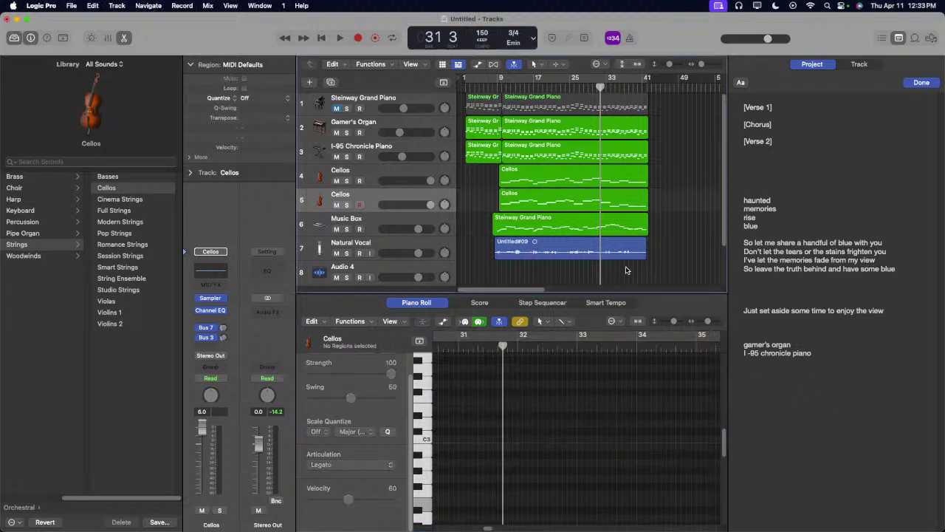
{"action": "left_click", "coordinate": [604, 231]}
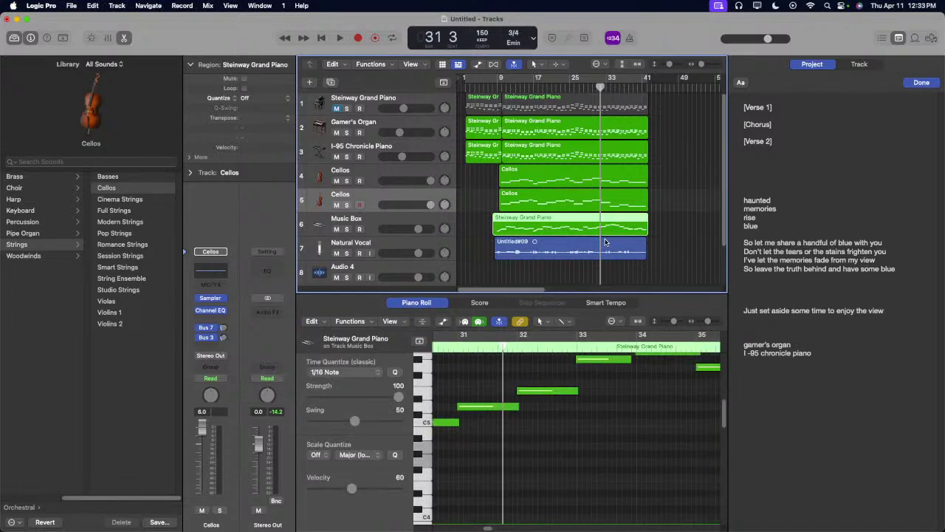
{"action": "left_click", "coordinate": [604, 209]}
{"action": "key", "text": "space"}
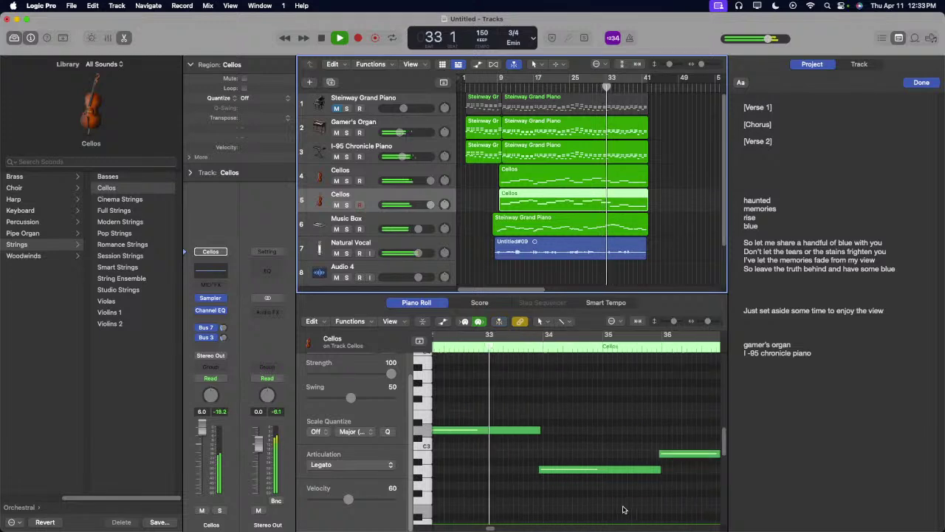
{"action": "key", "text": "space"}
Step: Raise the duplicated cello part's note at bar 34 to C3 after trying B2, replaying from just before the note each time
{"action": "left_click", "coordinate": [600, 469]}
{"action": "left_click_drag", "start_coordinate": [599, 470], "coordinate": [600, 453]}
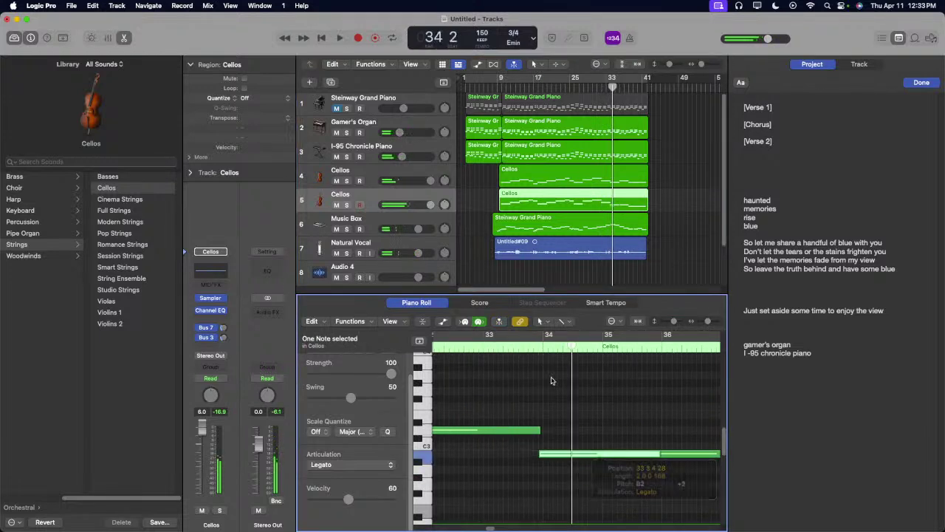
{"action": "left_click", "coordinate": [533, 343]}
{"action": "key", "text": "space"}
{"action": "key", "text": "space"}
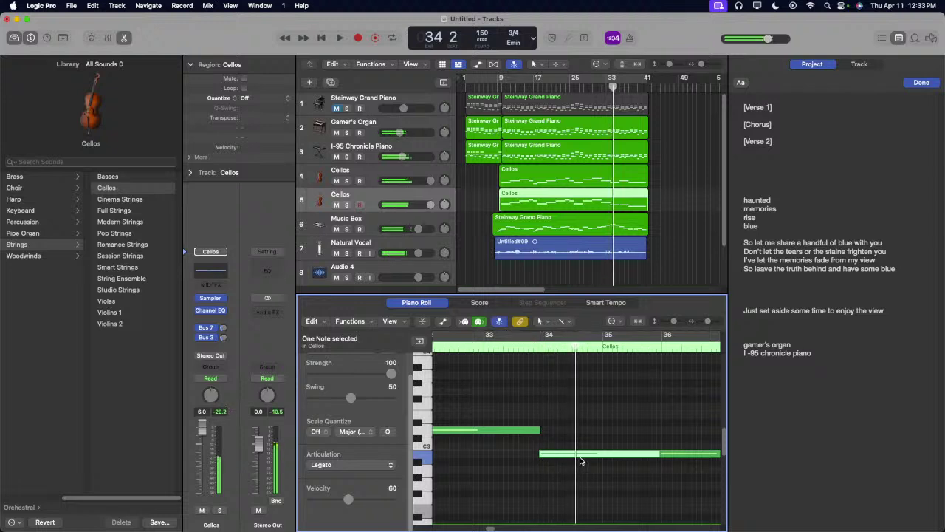
{"action": "mouse_move", "coordinate": [583, 451]}
{"action": "left_mouse_down"}
{"action": "mouse_move", "coordinate": [584, 476]}
{"action": "mouse_move", "coordinate": [583, 448]}
{"action": "left_mouse_up"}
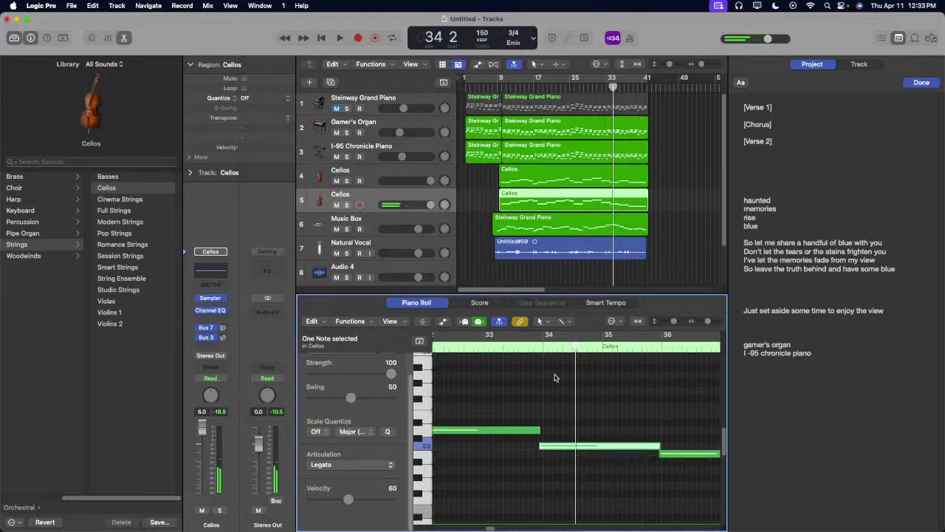
{"action": "double_click", "coordinate": [536, 354]}
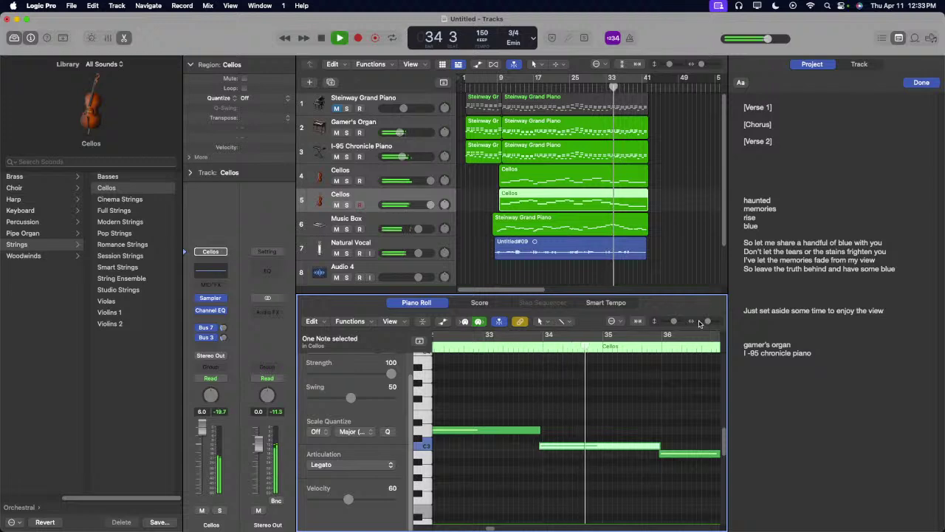
Step: Raise the duplicated cello part's note at bar 36 to D3 and replay from about bar 33
{"action": "mouse_move", "coordinate": [707, 321]}
{"action": "left_mouse_down"}
{"action": "mouse_move", "coordinate": [699, 323]}
{"action": "mouse_move", "coordinate": [708, 325]}
{"action": "left_mouse_up"}
{"action": "key", "text": "space"}
{"action": "left_click_drag", "start_coordinate": [633, 456], "coordinate": [633, 432]}
{"action": "double_click", "coordinate": [536, 351]}
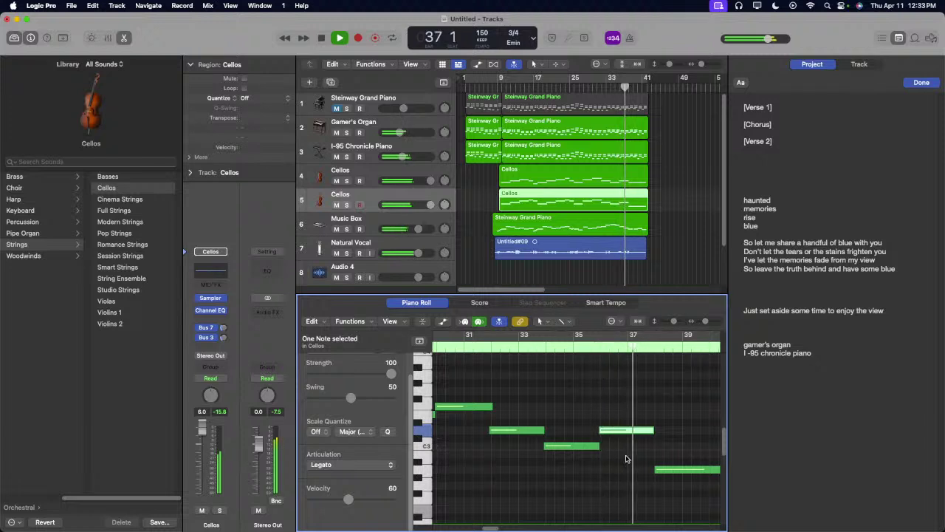
Step: Try the duplicated cello part's final note at bar 38 on C3, replay the ending, and return the note to A2
{"action": "left_click_drag", "start_coordinate": [712, 475], "coordinate": [686, 451]}
{"action": "left_click", "coordinate": [522, 344]}
{"action": "key", "text": "space"}
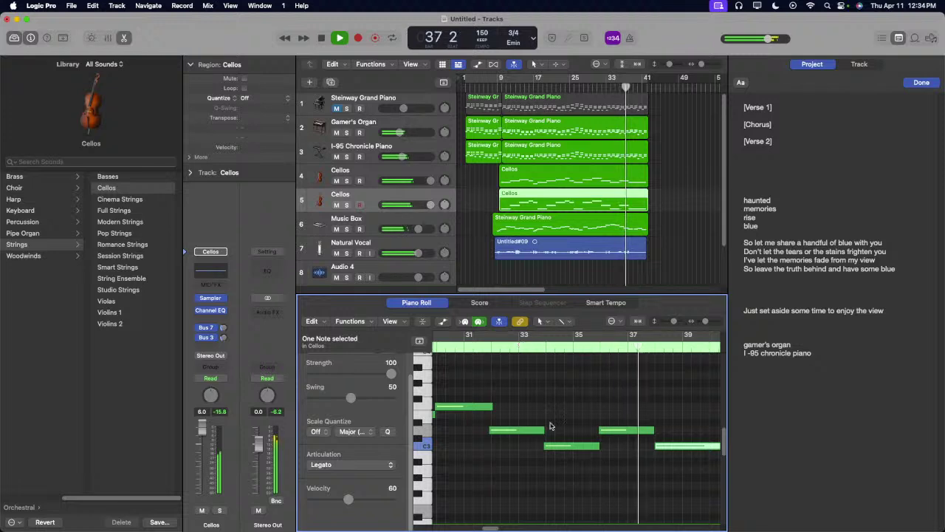
{"action": "left_click_drag", "start_coordinate": [706, 321], "coordinate": [699, 323]}
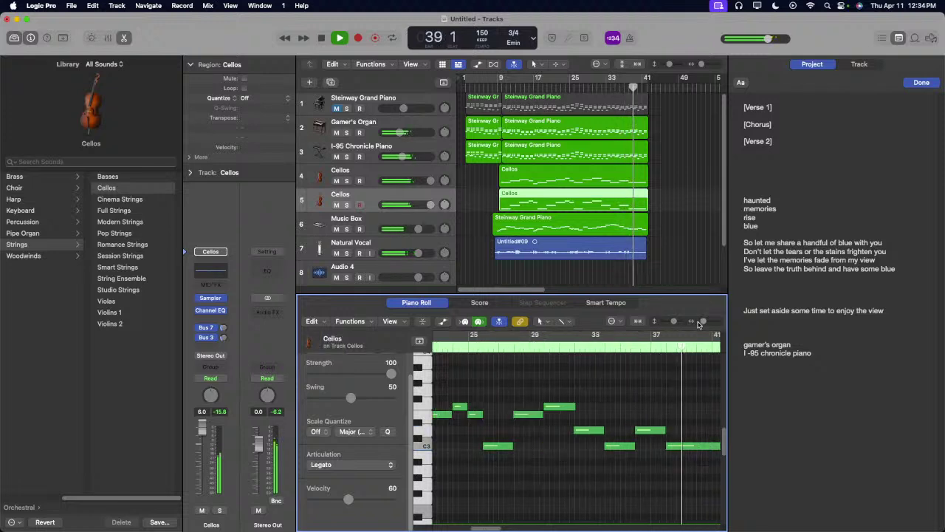
{"action": "left_click", "coordinate": [672, 447]}
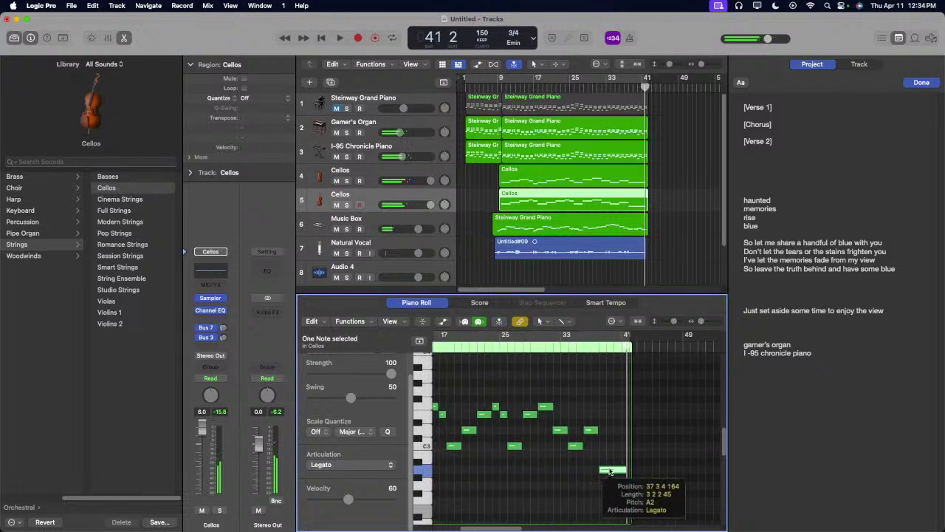
Step: While playing from just before bar 9, lower both Cellos tracks to about -5.3 dB and slightly reduce the Natural Vocal track's volume
{"action": "scroll", "coordinate": [517, 428], "scroll_direction": "left", "scroll_amount": 5}
{"action": "left_click", "coordinate": [473, 344]}
{"action": "key", "text": "space"}
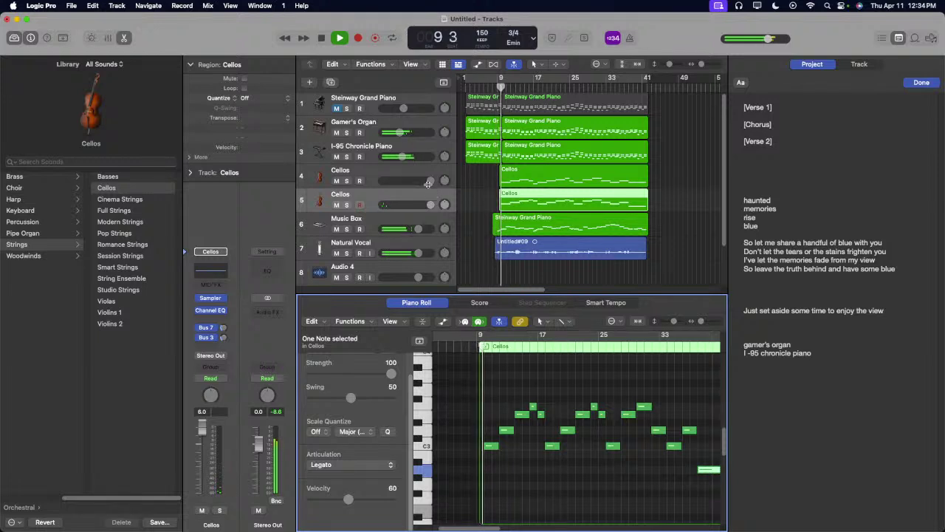
{"action": "left_click", "coordinate": [431, 205]}
{"action": "left_click_drag", "start_coordinate": [431, 205], "coordinate": [405, 205]}
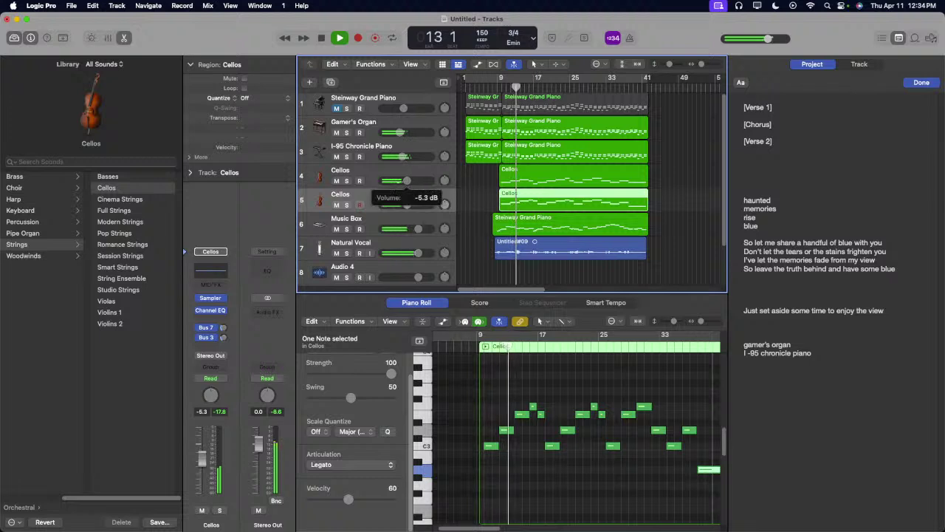
{"action": "left_click", "coordinate": [478, 184]}
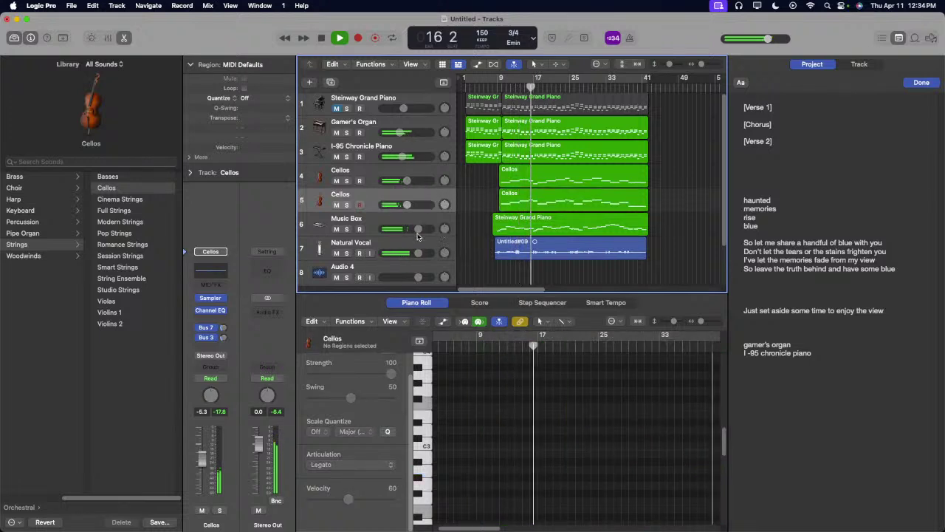
{"action": "left_click_drag", "start_coordinate": [419, 254], "coordinate": [416, 253]}
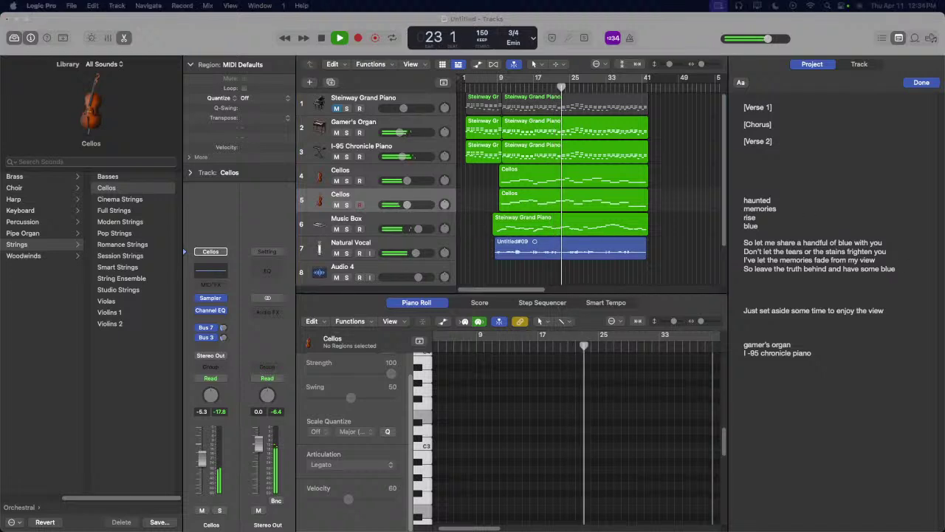
Step: Lower the Music Box track's volume to -3.3 dB and turn up its Reverb slightly
{"action": "left_click", "coordinate": [531, 223]}
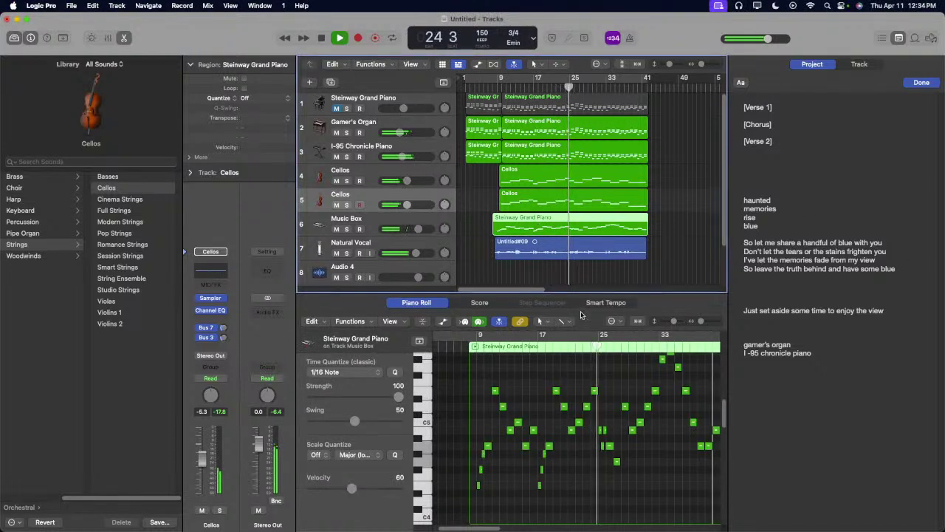
{"action": "scroll", "coordinate": [674, 384], "scroll_direction": "up", "scroll_amount": 5}
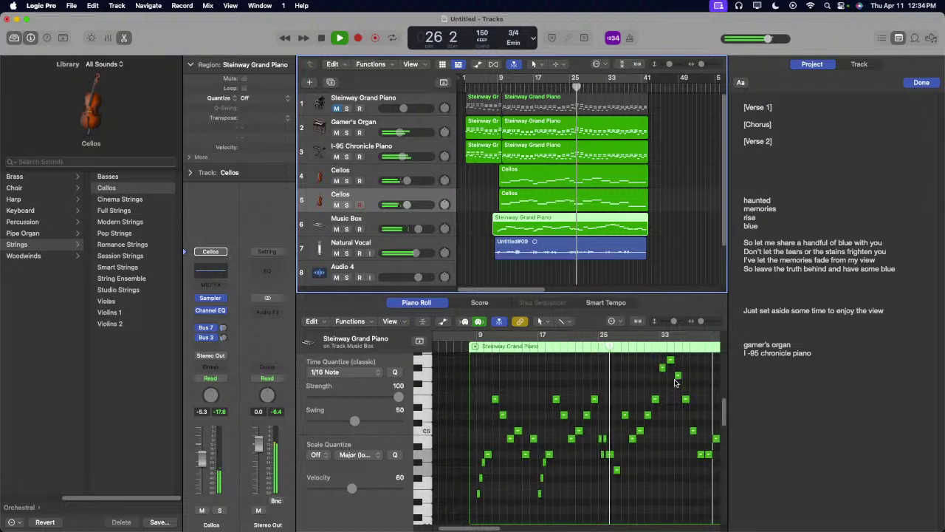
{"action": "left_click", "coordinate": [517, 277]}
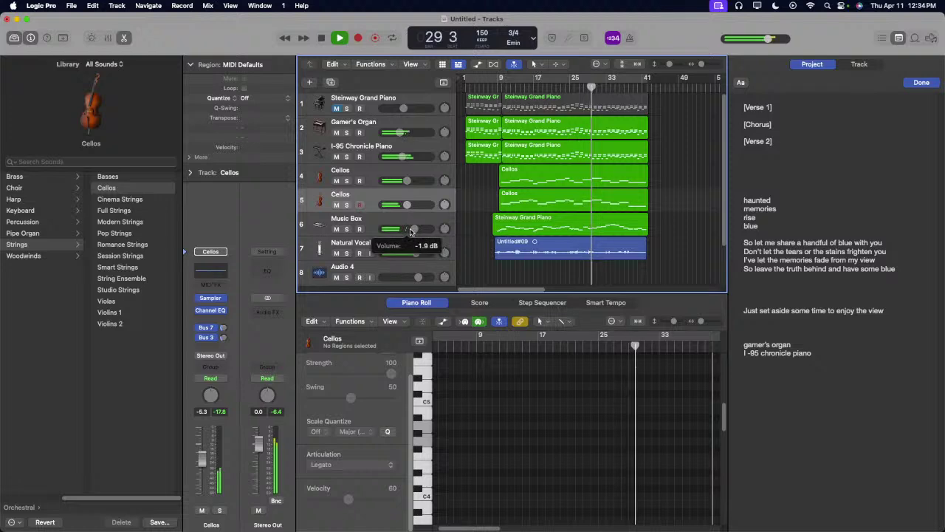
{"action": "left_click_drag", "start_coordinate": [418, 229], "coordinate": [412, 229]}
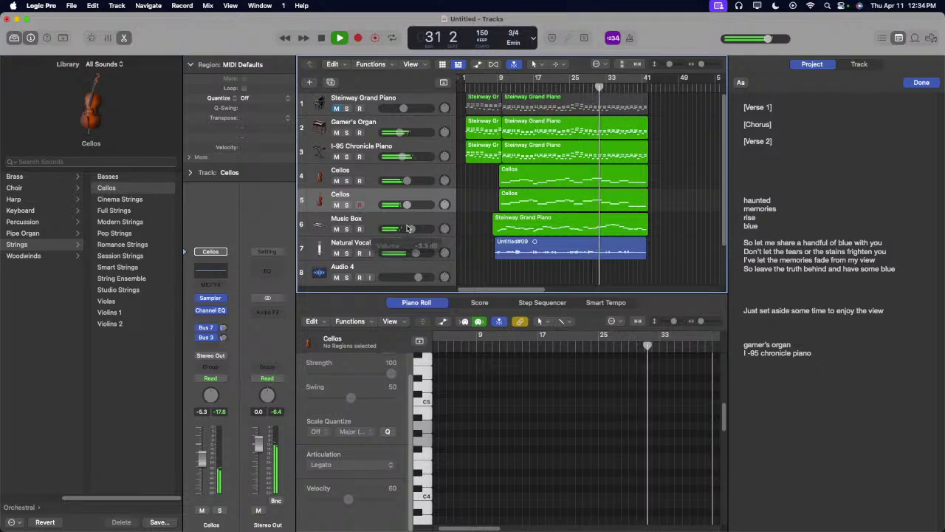
{"action": "key", "text": "b"}
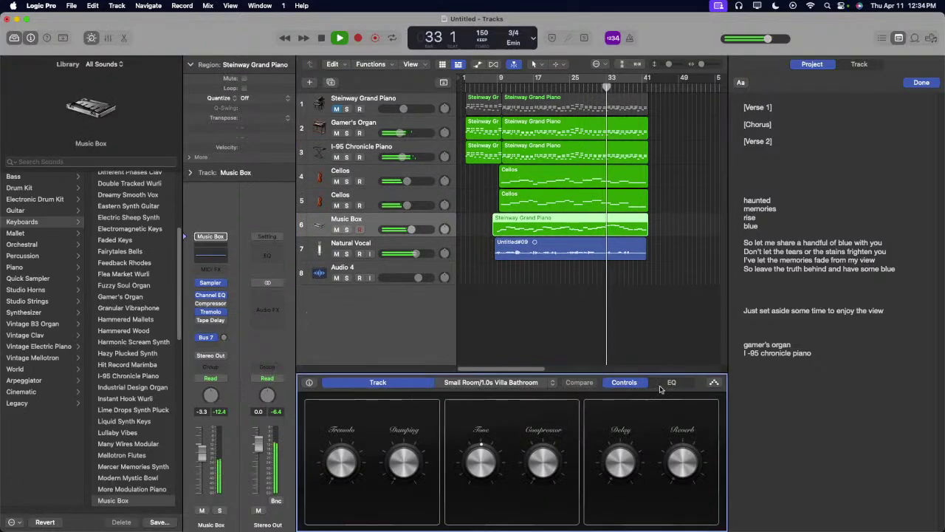
{"action": "left_click_drag", "start_coordinate": [694, 456], "coordinate": [680, 446]}
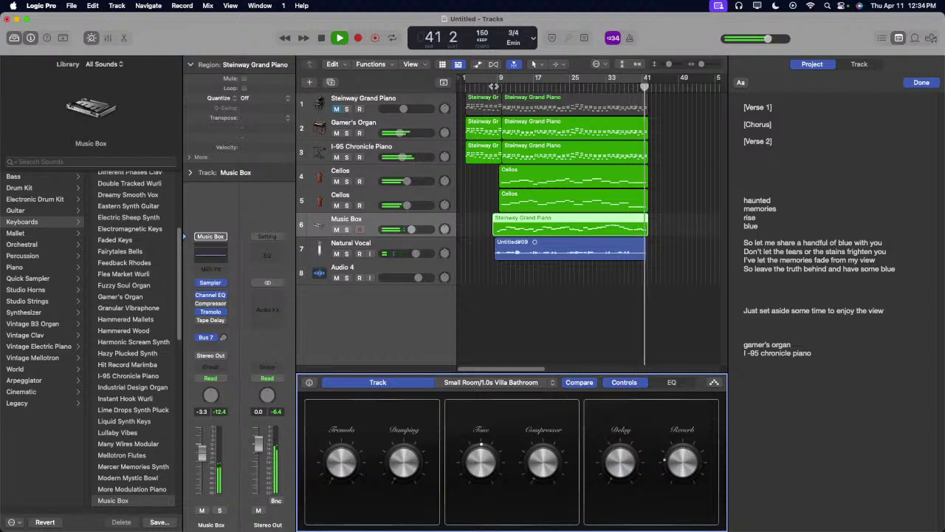
Step: Open the Music Box region in the Piano Roll and try lower pitches for its last note, replaying the ending
{"action": "left_click", "coordinate": [622, 231]}
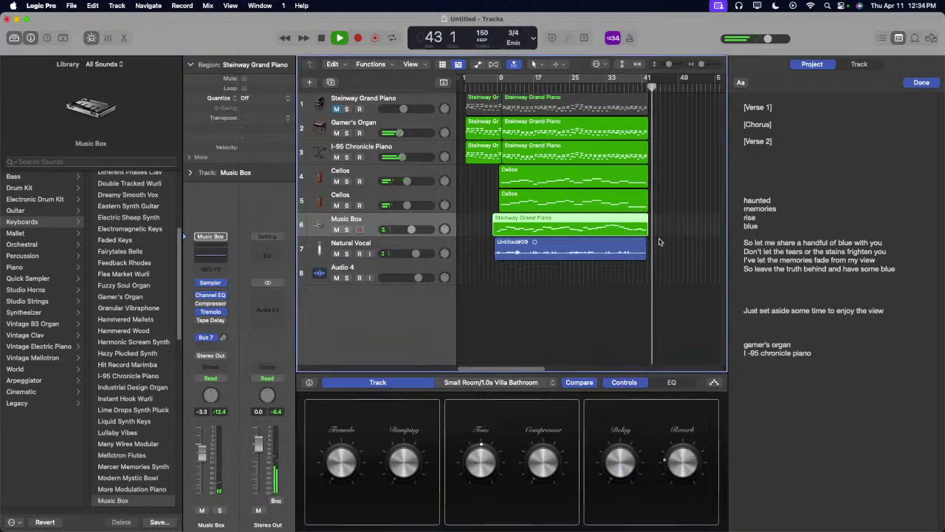
{"action": "double_click", "coordinate": [622, 231]}
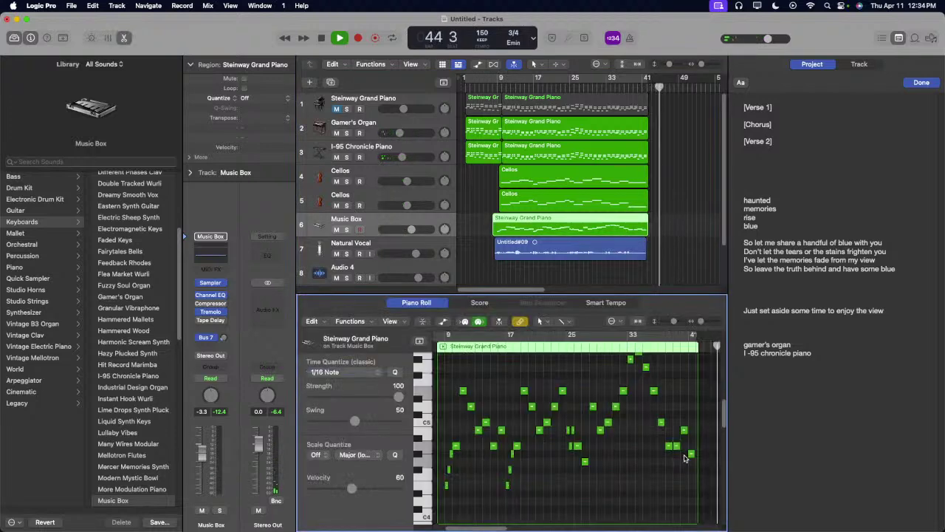
{"action": "left_click_drag", "start_coordinate": [691, 456], "coordinate": [691, 486]}
{"action": "left_click", "coordinate": [670, 347]}
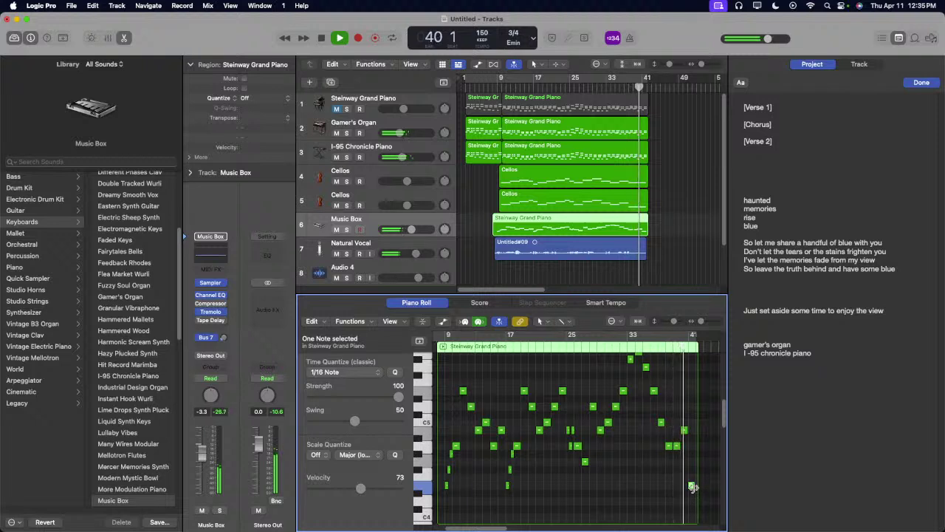
{"action": "left_click_drag", "start_coordinate": [691, 485], "coordinate": [692, 474]}
{"action": "left_click", "coordinate": [659, 347]}
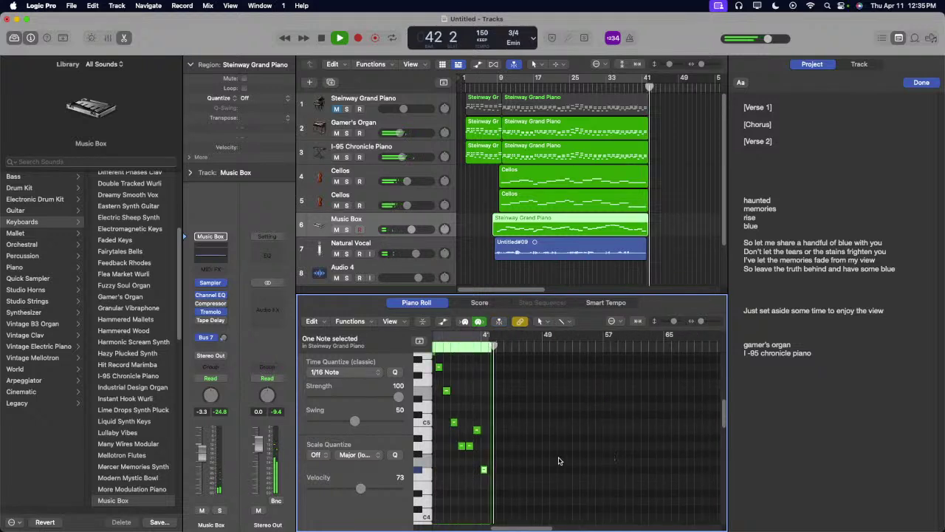
Step: Try raising the Music Box region's last note to the pitch of the repeated pair before it, and replay the ending
{"action": "key", "text": "space"}
{"action": "left_click_drag", "start_coordinate": [484, 471], "coordinate": [485, 447]}
{"action": "scroll", "coordinate": [510, 355], "scroll_direction": "left", "scroll_amount": 2}
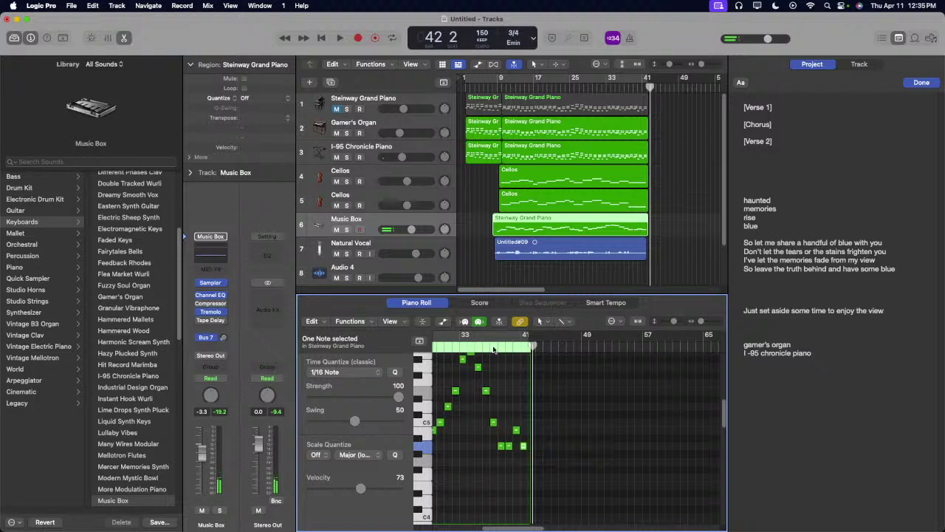
{"action": "left_click", "coordinate": [494, 348]}
{"action": "key", "text": "space"}
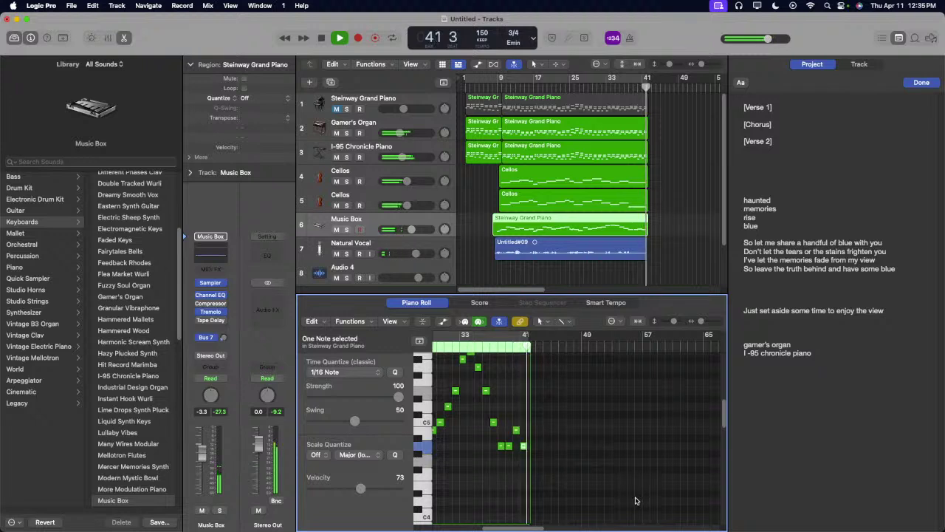
{"action": "scroll", "coordinate": [635, 500], "scroll_direction": "left", "scroll_amount": 8}
{"action": "scroll", "coordinate": [635, 501], "scroll_direction": "up", "scroll_amount": 2}
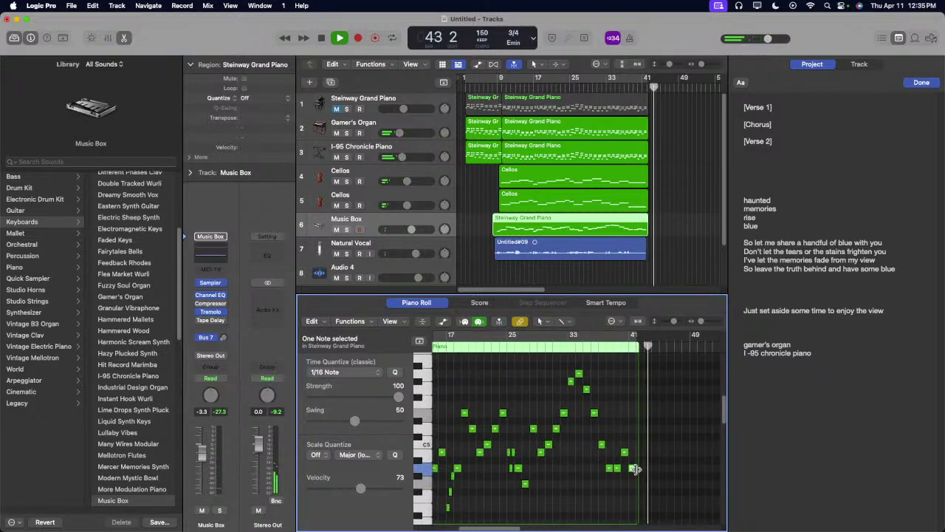
Step: Move the Music Box region's last note down to G4 and replay the ending
{"action": "left_click_drag", "start_coordinate": [635, 468], "coordinate": [632, 492]}
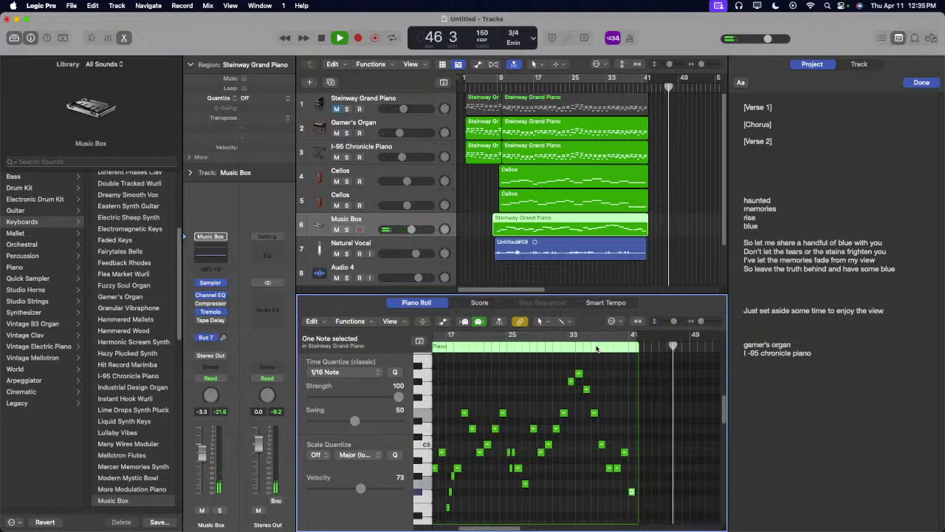
{"action": "left_click", "coordinate": [596, 348]}
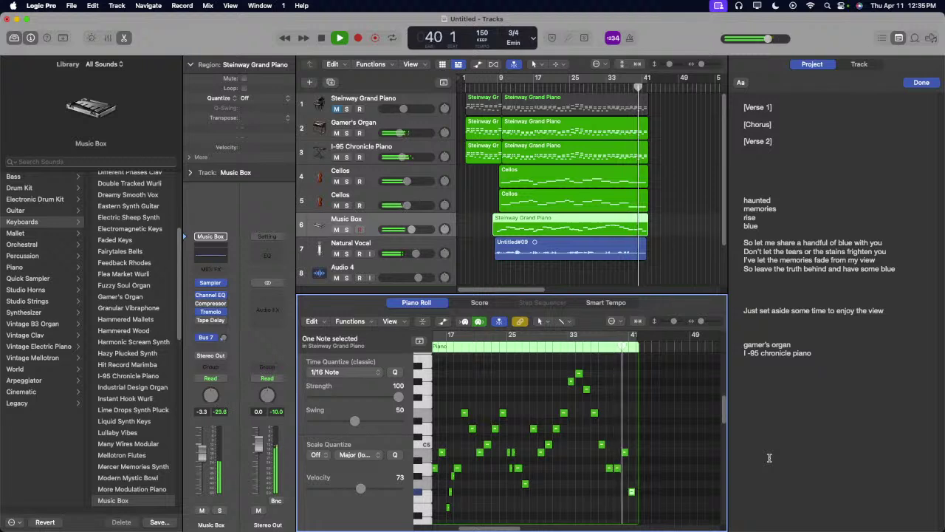
{"action": "scroll", "coordinate": [632, 480], "scroll_direction": "left", "scroll_amount": 1}
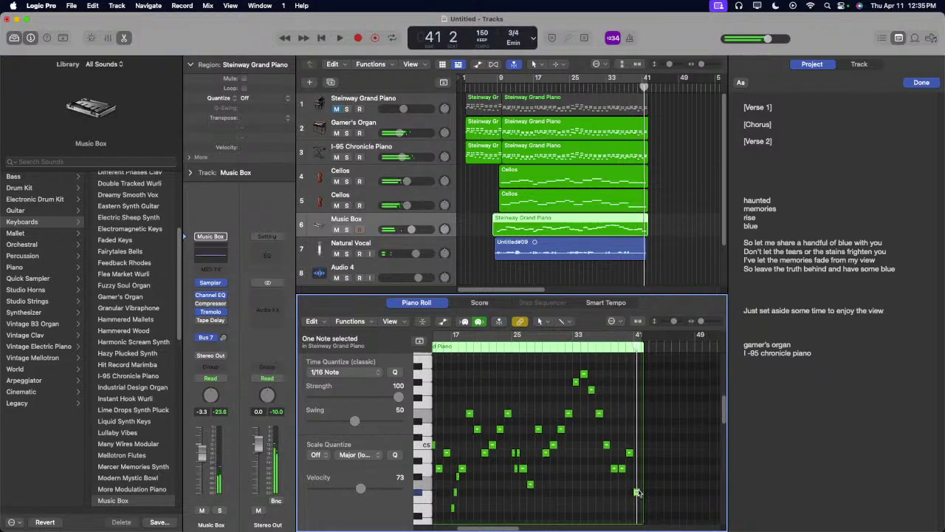
{"action": "left_click_drag", "start_coordinate": [636, 492], "coordinate": [636, 484]}
{"action": "left_click", "coordinate": [610, 347]}
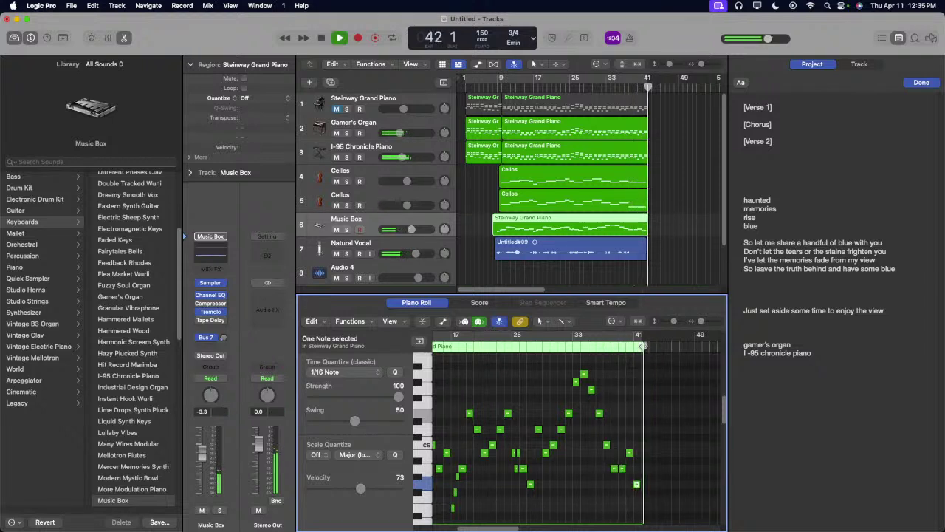
{"action": "left_click", "coordinate": [610, 343]}
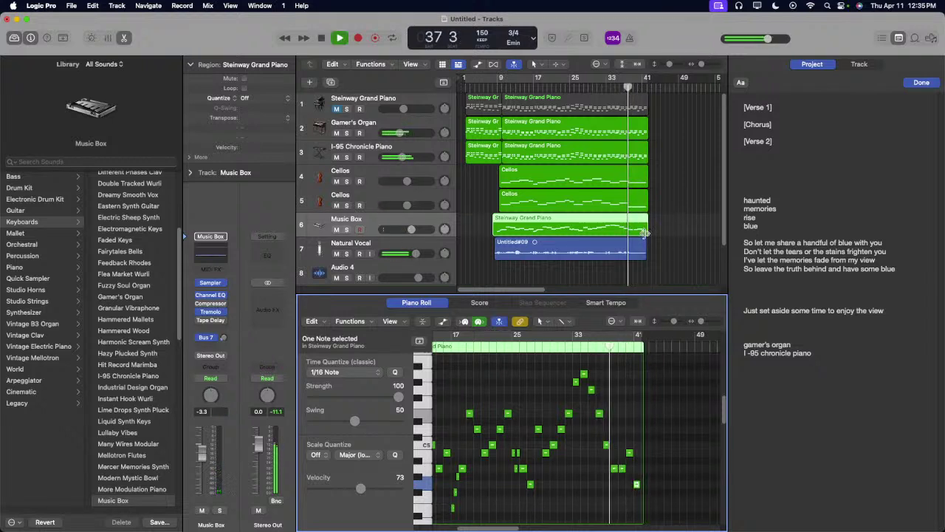
Step: Extend the Music Box region to about bar 45 and paste a copy of the note at bar 39 after the last note
{"action": "left_click_drag", "start_coordinate": [647, 234], "coordinate": [666, 235]}
{"action": "left_click_drag", "start_coordinate": [608, 462], "coordinate": [617, 469]}
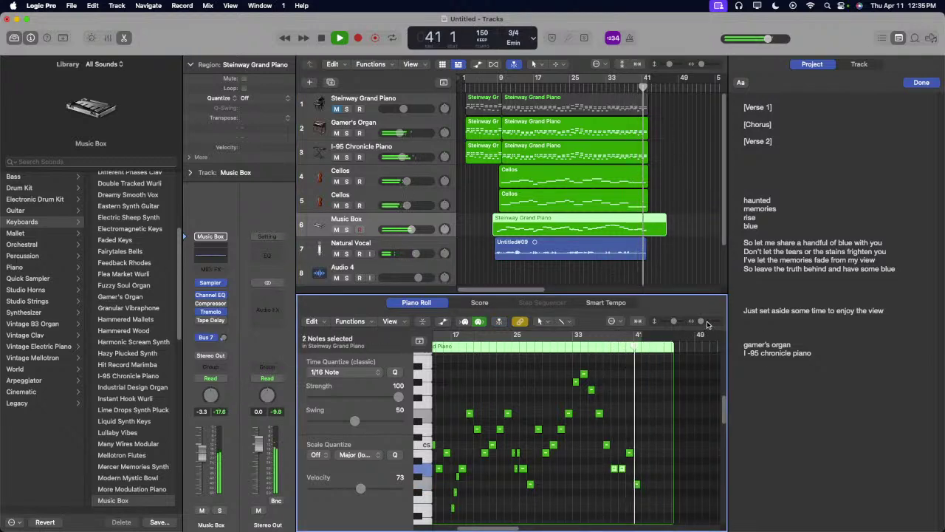
{"action": "left_click_drag", "start_coordinate": [701, 320], "coordinate": [707, 324]}
{"action": "key", "text": "space"}
{"action": "left_click", "coordinate": [584, 468]}
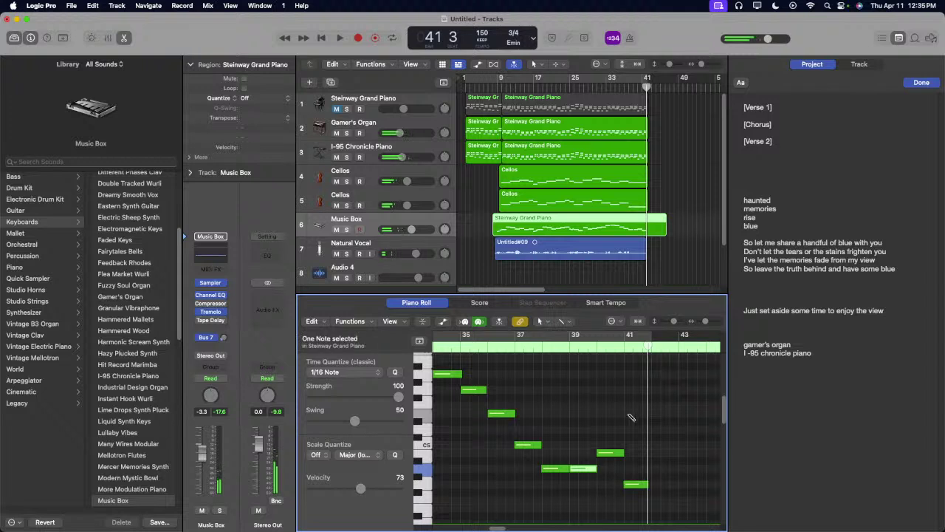
{"action": "left_click_drag", "start_coordinate": [649, 347], "coordinate": [648, 347]}
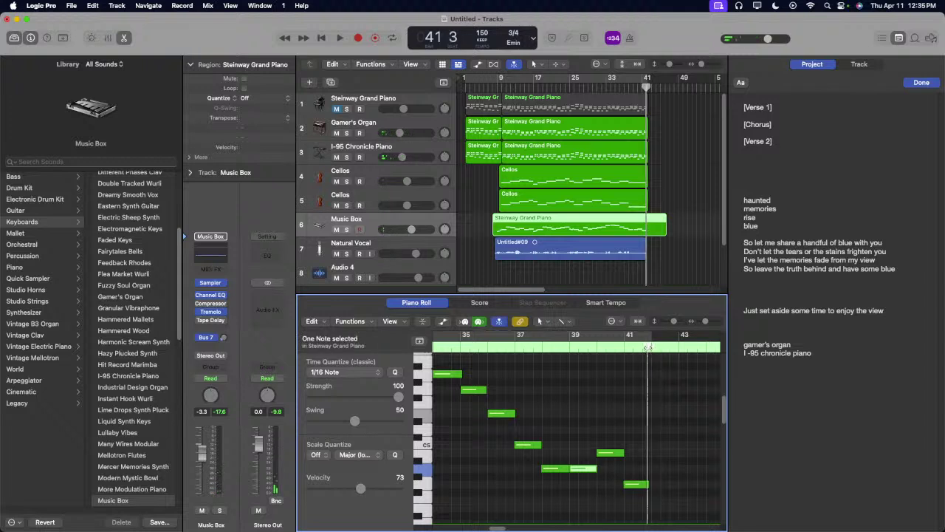
{"action": "key", "text": "space"}
{"action": "key", "text": "super+v"}
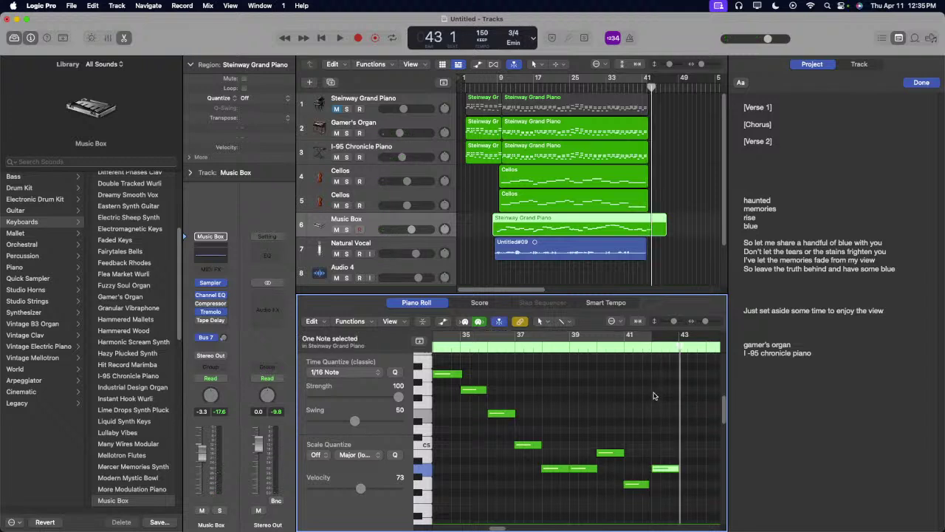
Step: Play the new ending and lengthen the G4 note to 1 0 0 85 so it meets the pasted note
{"action": "left_click", "coordinate": [609, 348]}
{"action": "key", "text": "space"}
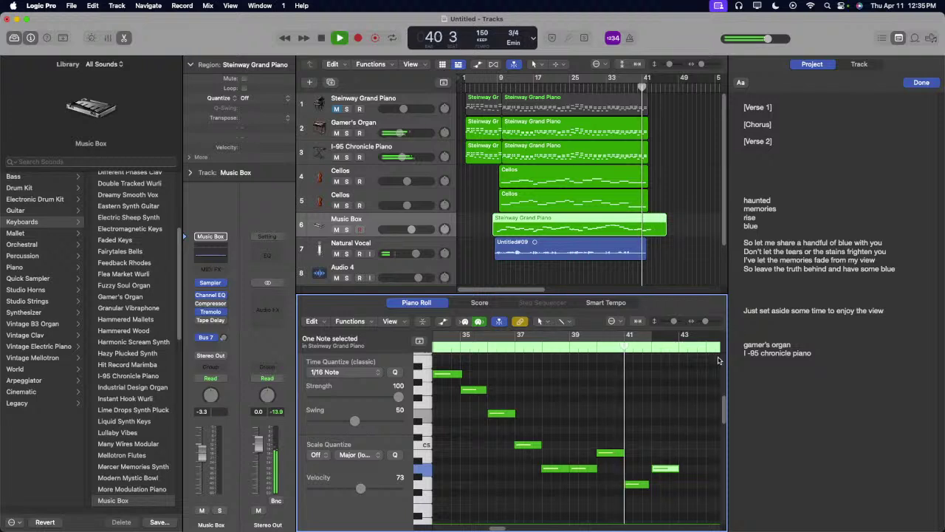
{"action": "left_click", "coordinate": [647, 484]}
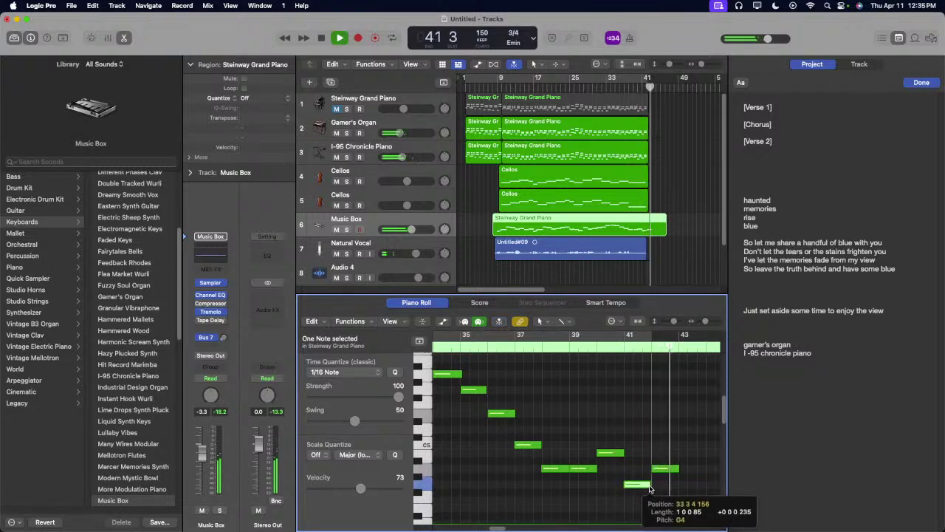
{"action": "left_click", "coordinate": [678, 434]}
{"action": "key", "text": "space"}
{"action": "scroll", "coordinate": [677, 434], "scroll_direction": "left", "scroll_amount": 1}
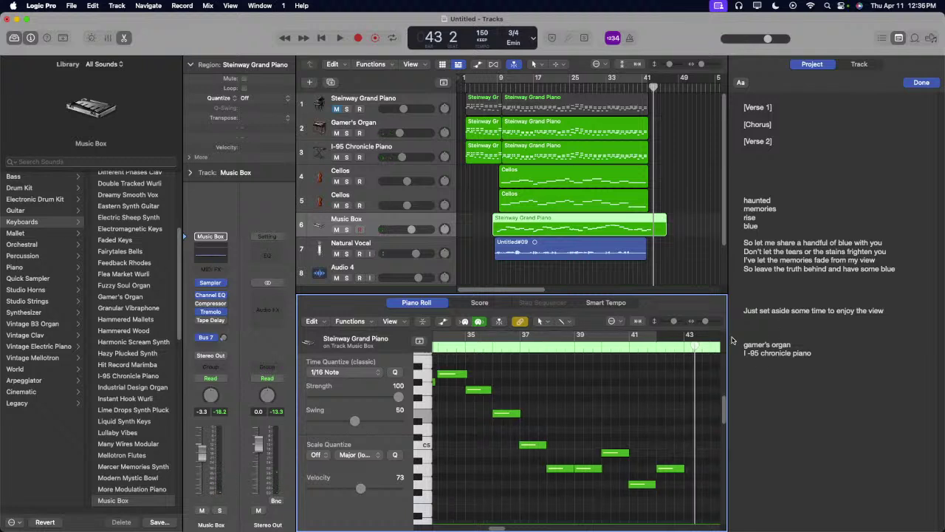
Step: Play back the arrangement from about bar 8 with more of the song in view
{"action": "left_click", "coordinate": [495, 88]}
{"action": "key", "text": "space"}
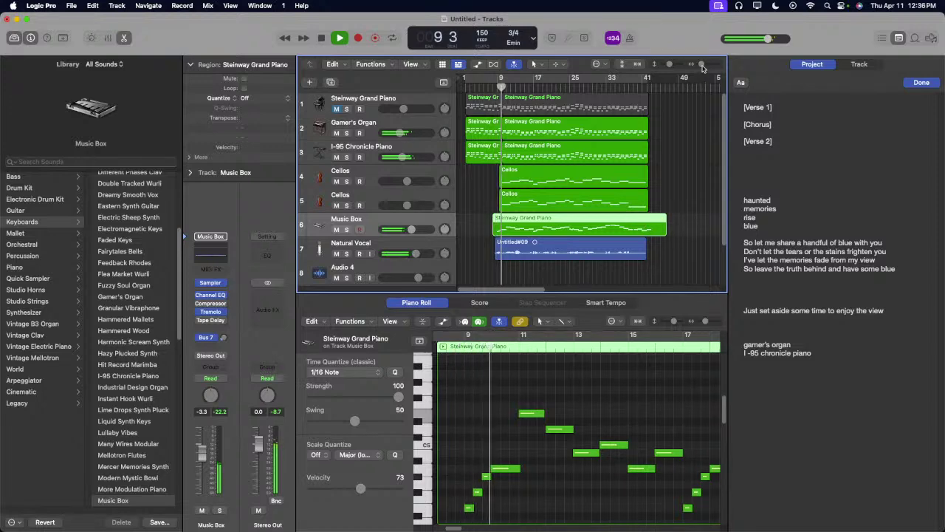
{"action": "left_click_drag", "start_coordinate": [669, 64], "coordinate": [699, 64]}
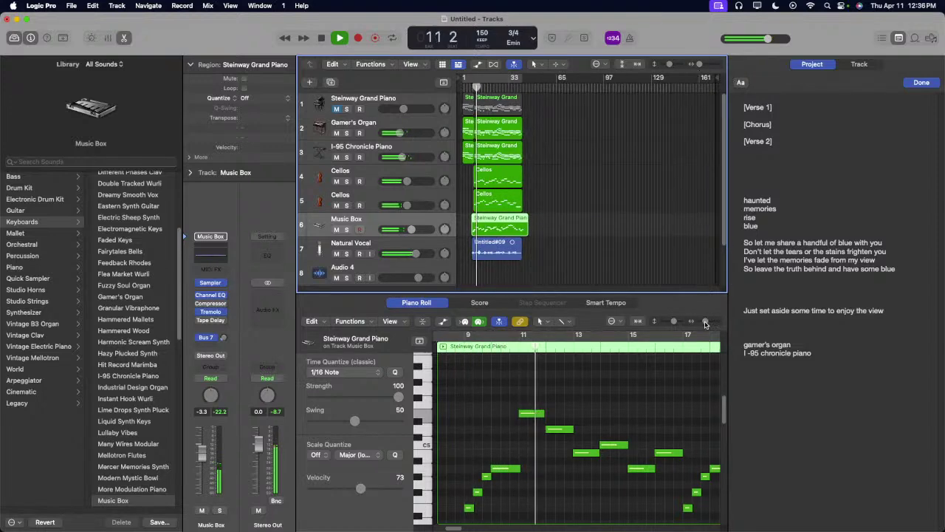
{"action": "left_click_drag", "start_coordinate": [705, 321], "coordinate": [703, 321]}
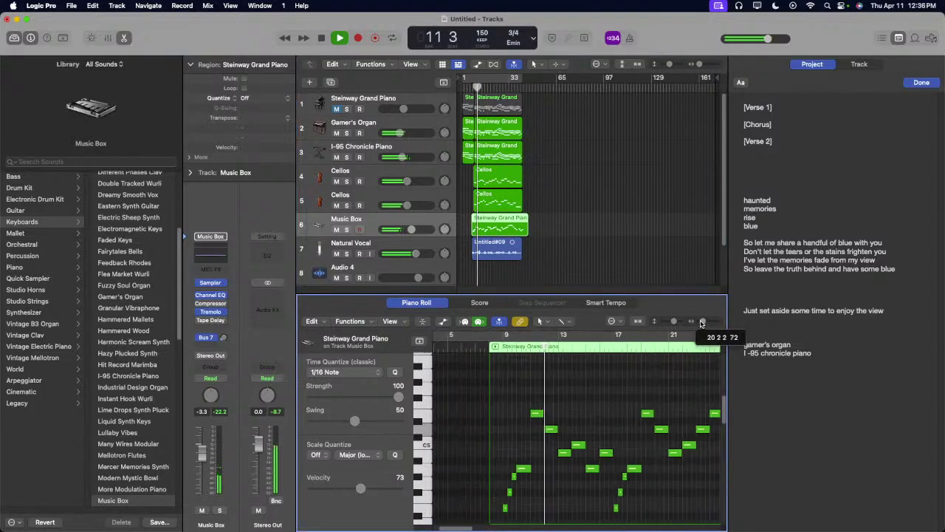
Step: Save the project as "Handful of Blue - Ghostbur song" in the Logic folder and resume playback
{"action": "left_click", "coordinate": [70, 5]}
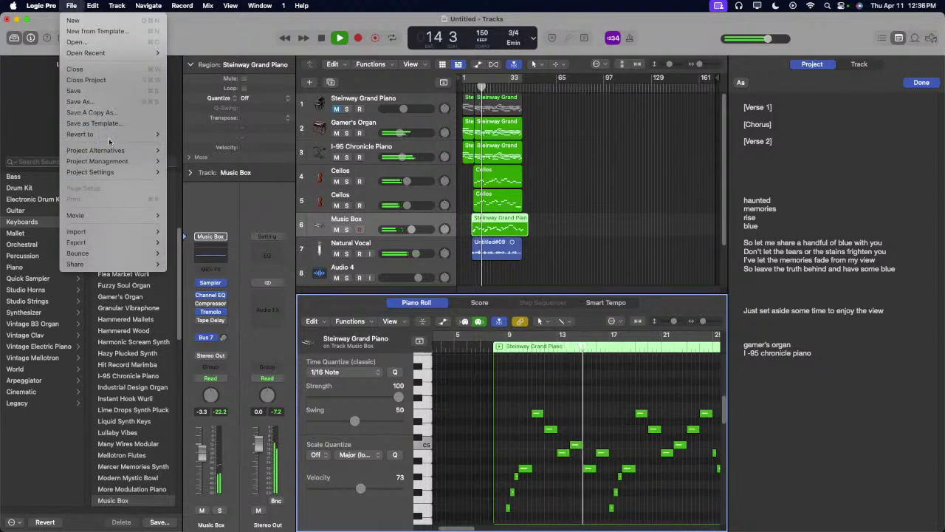
{"action": "left_click", "coordinate": [94, 102]}
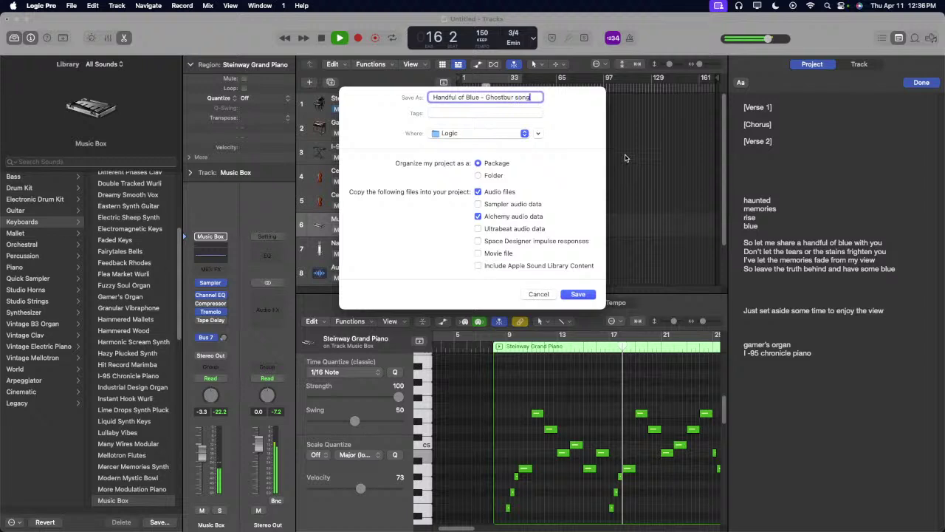
{"action": "left_click", "coordinate": [578, 294]}
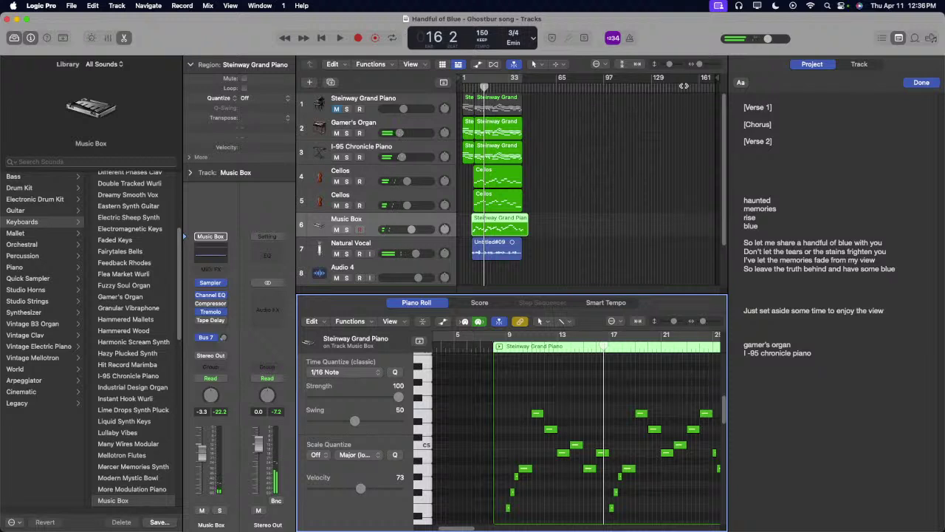
{"action": "left_click", "coordinate": [632, 164]}
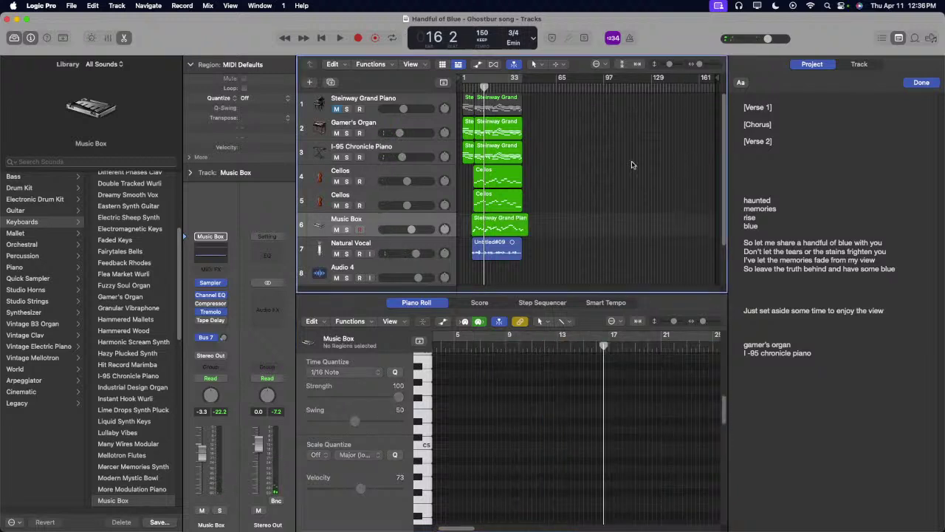
{"action": "key", "text": "space"}
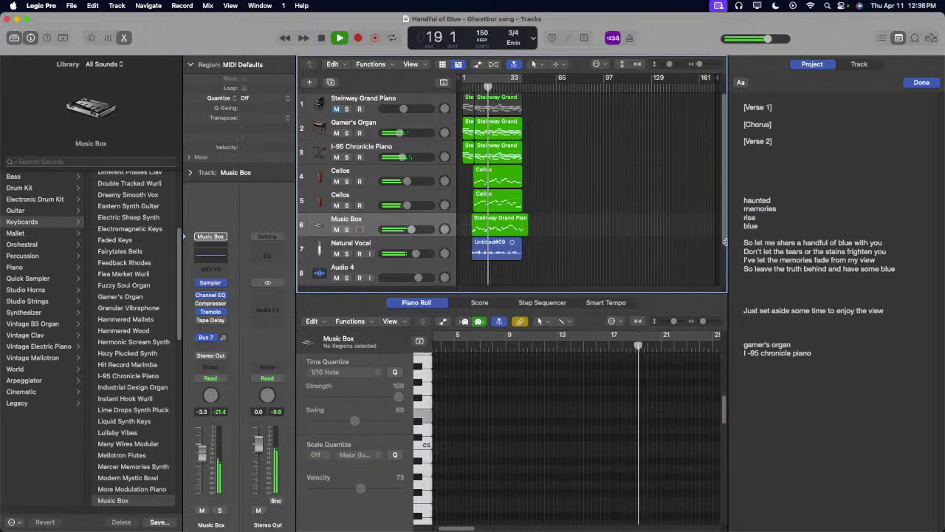
Step: Move the four lyric lines starting with "So let me share a handful of blue with you" directly under [Chorus] in the project notes
{"action": "left_click", "coordinate": [841, 269]}
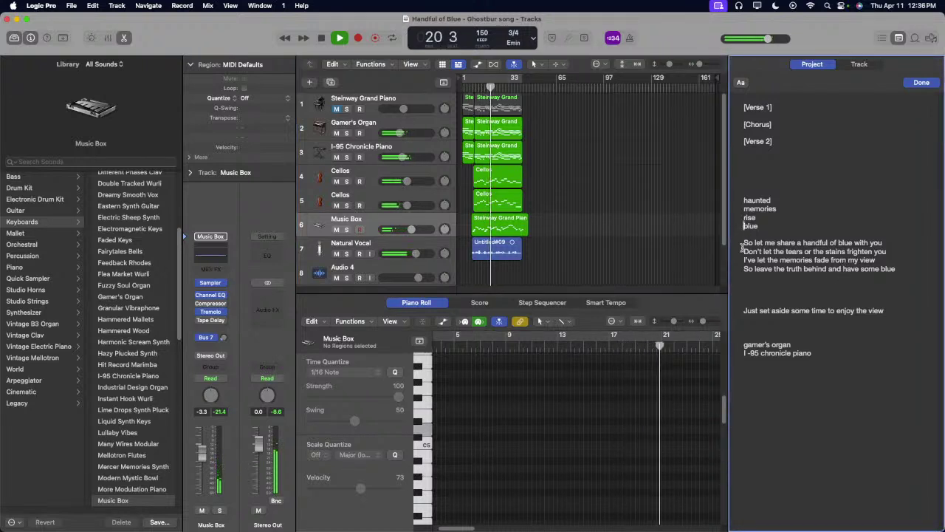
{"action": "left_click_drag", "start_coordinate": [742, 248], "coordinate": [897, 270]}
{"action": "key", "text": "super+x"}
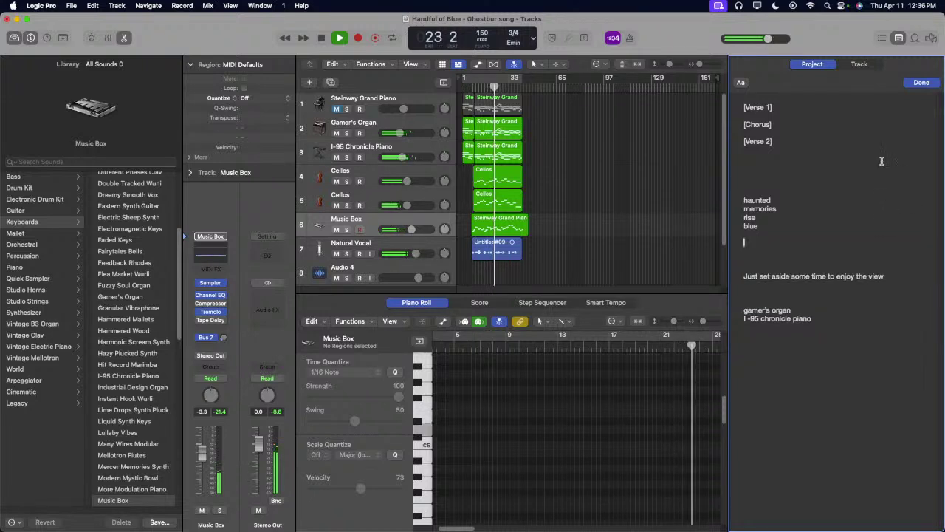
{"action": "left_click", "coordinate": [774, 132]}
{"action": "key", "text": "super+v"}
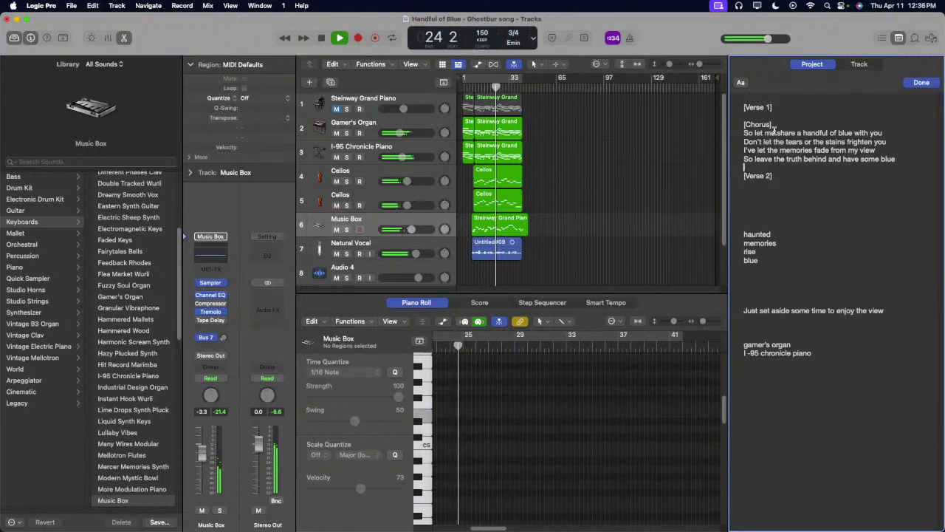
Step: Remove two blank lines between [Verse 2] and the word "haunted" in the project notes
{"action": "left_click", "coordinate": [569, 249]}
{"action": "left_click", "coordinate": [789, 209]}
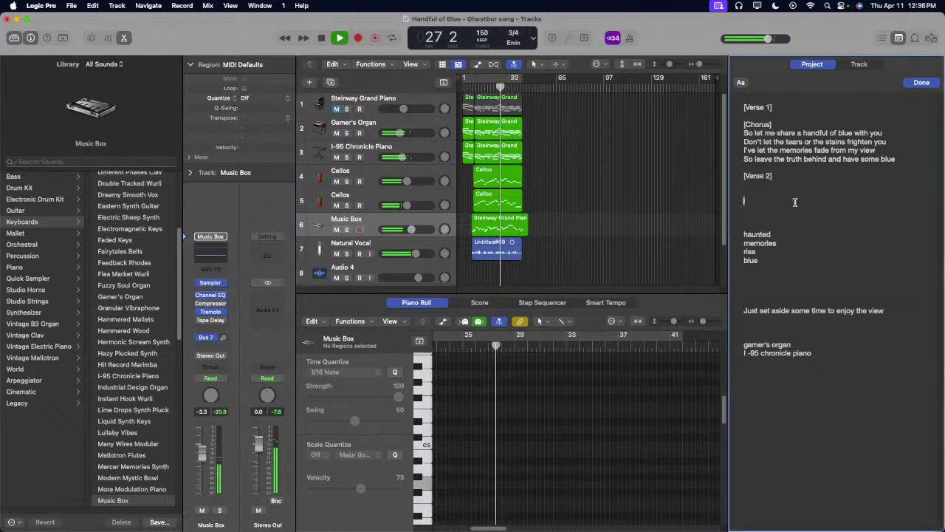
{"action": "key", "text": "BackSpace"}
{"action": "key", "text": "BackSpace"}
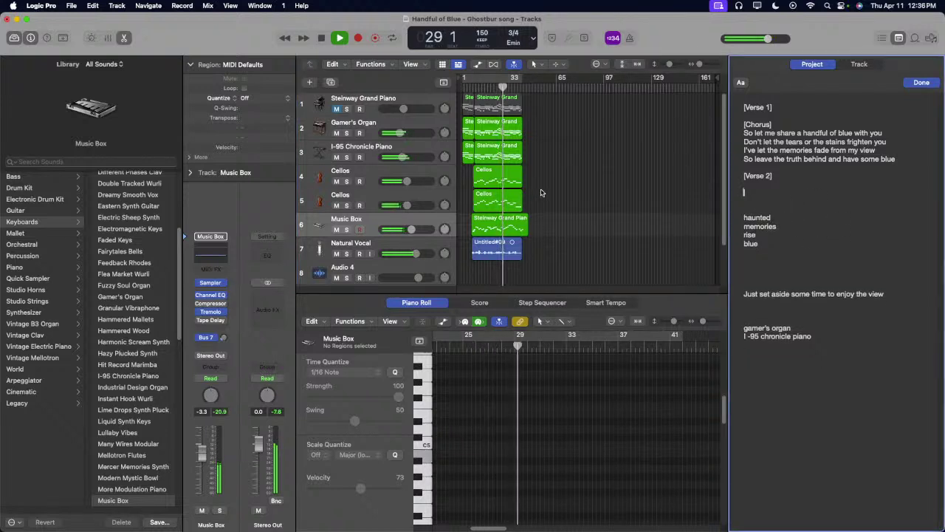
{"action": "left_click", "coordinate": [552, 194]}
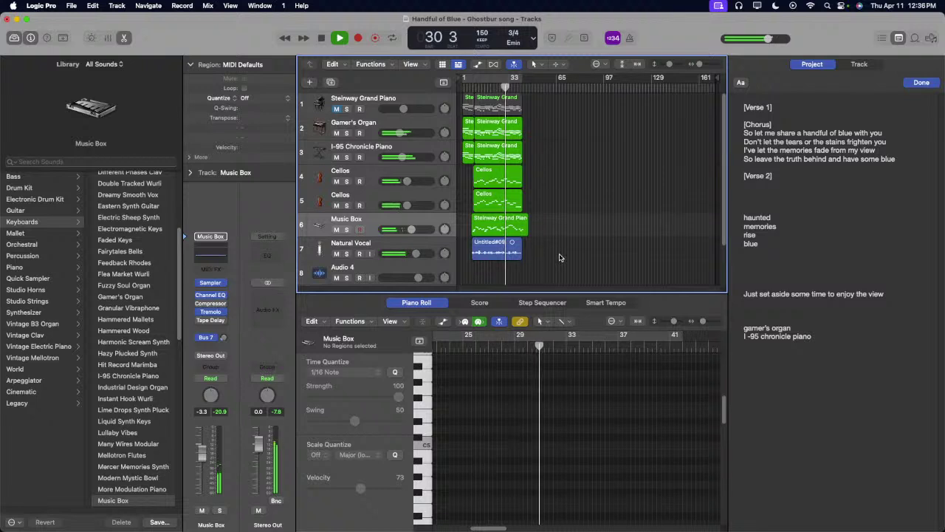
Step: Raise the Natural Vocal track's volume slightly during playback and save the project once playback is stopped
{"action": "scroll", "coordinate": [560, 255], "scroll_direction": "down", "scroll_amount": 2}
{"action": "scroll", "coordinate": [561, 255], "scroll_direction": "up", "scroll_amount": 2}
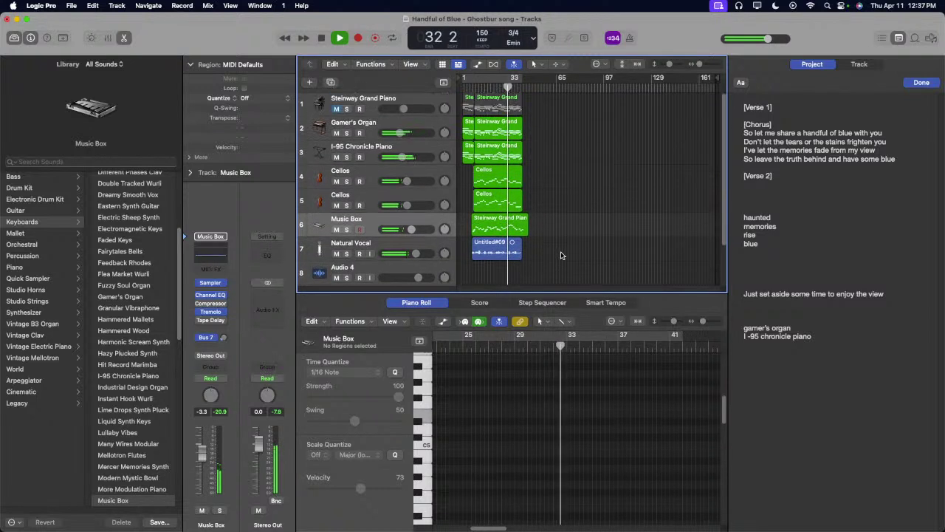
{"action": "left_click_drag", "start_coordinate": [415, 253], "coordinate": [422, 254]}
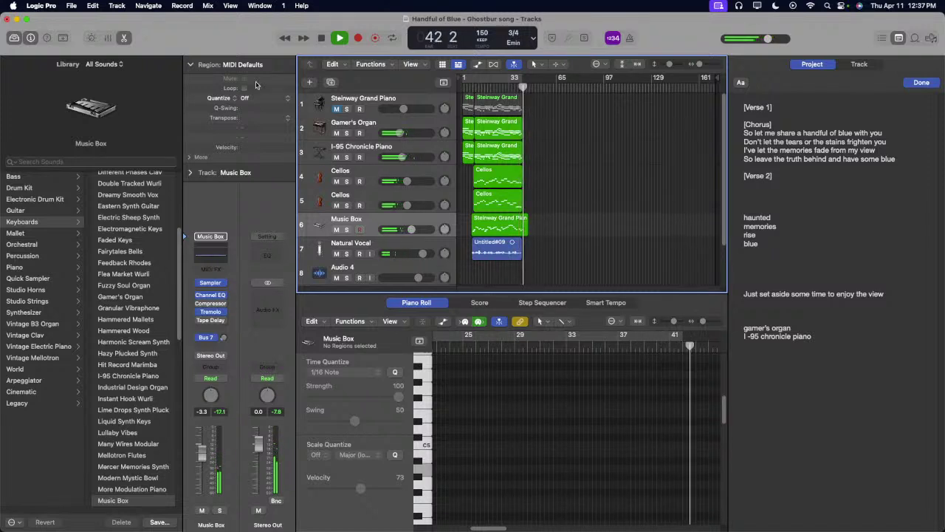
{"action": "key", "text": "space"}
{"action": "left_click", "coordinate": [71, 5]}
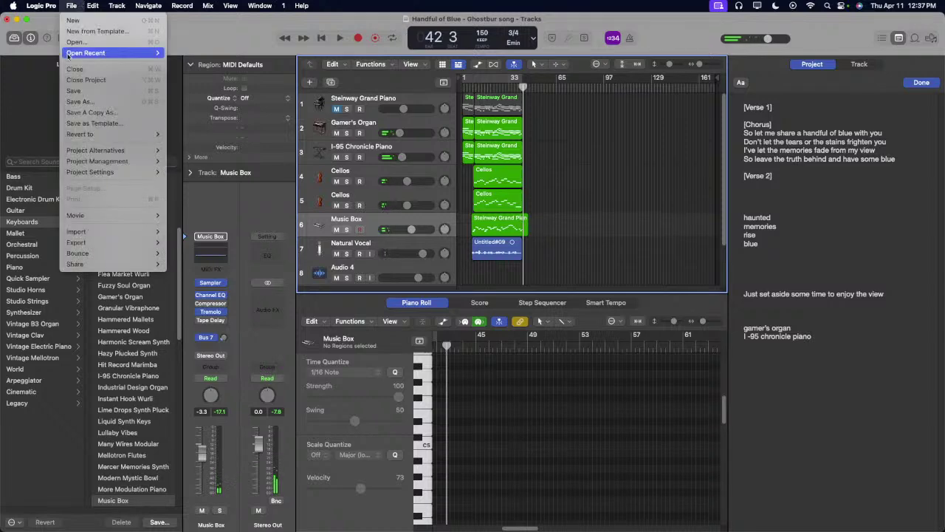
{"action": "left_click", "coordinate": [77, 90]}
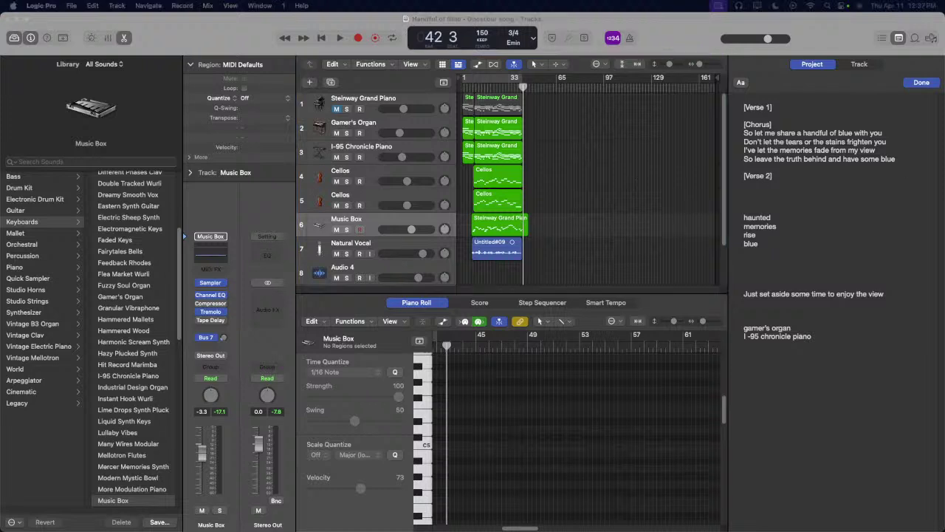
{"action": "left_click", "coordinate": [638, 232]}
{"action": "left_click", "coordinate": [532, 109]}
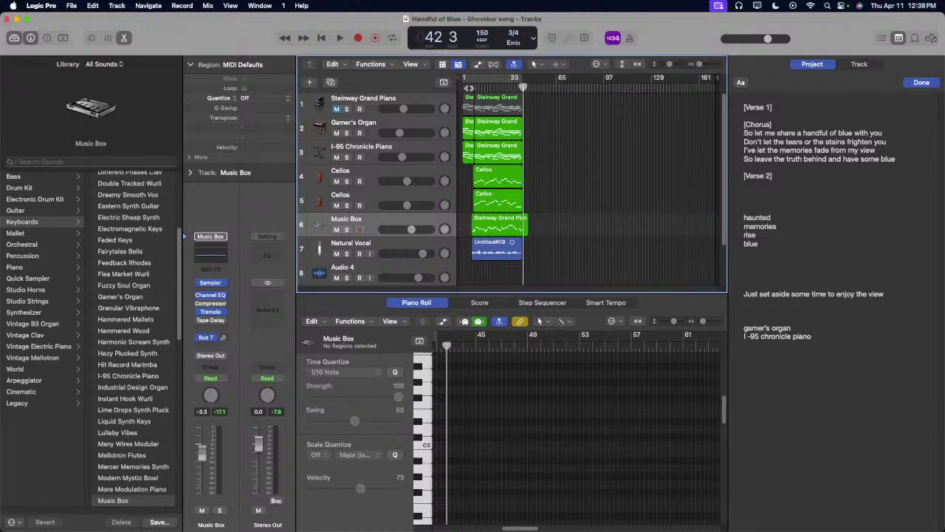
Step: Save the project again and play a short passage from bar 9
{"action": "key", "text": "Return"}
{"action": "left_click", "coordinate": [70, 6]}
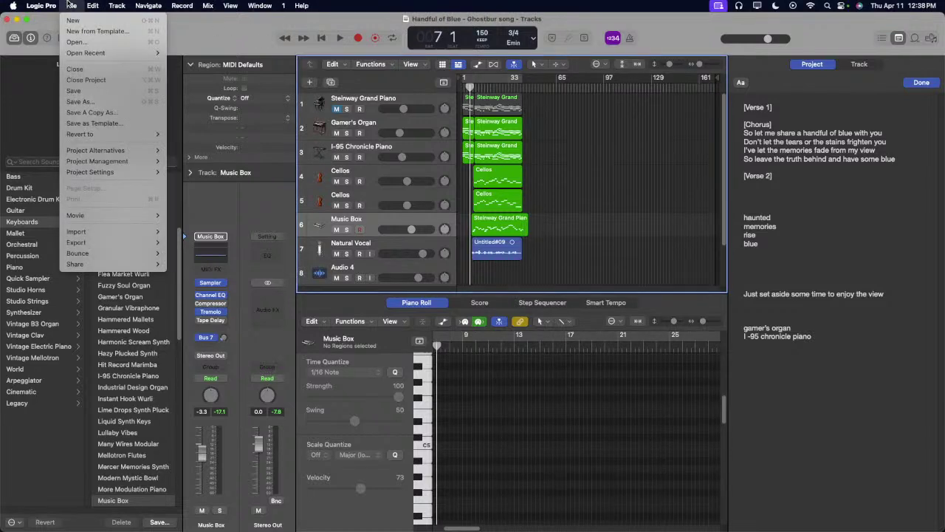
{"action": "left_click", "coordinate": [95, 96]}
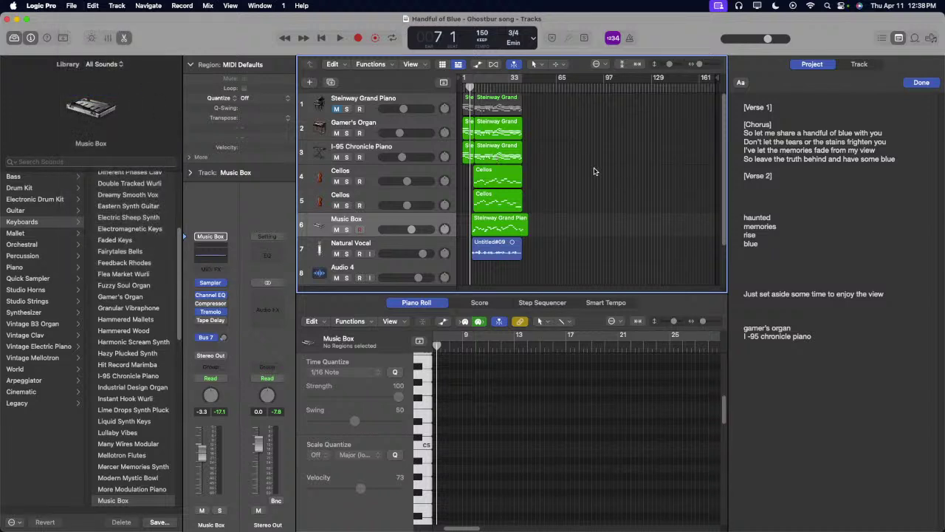
{"action": "left_click_drag", "start_coordinate": [476, 87], "coordinate": [470, 89]}
{"action": "left_click", "coordinate": [471, 89]}
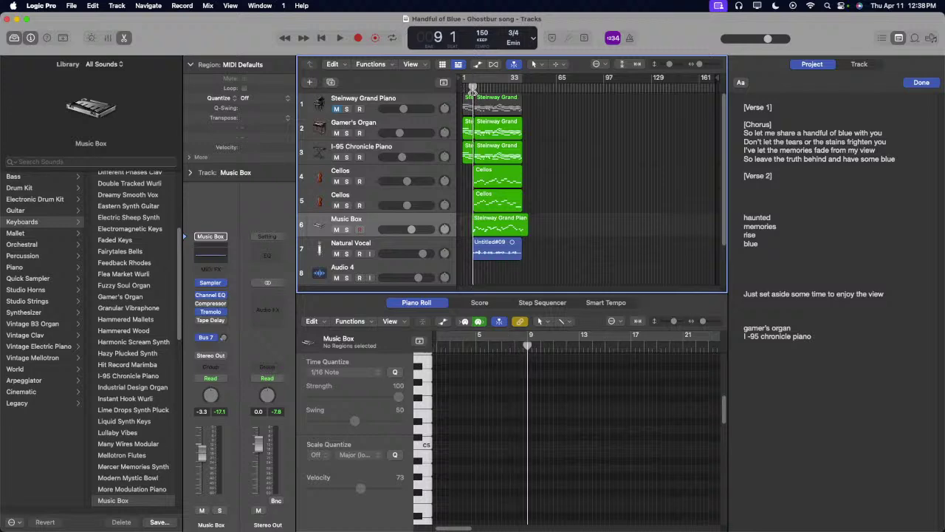
{"action": "key", "text": "space"}
{"action": "key", "text": "space"}
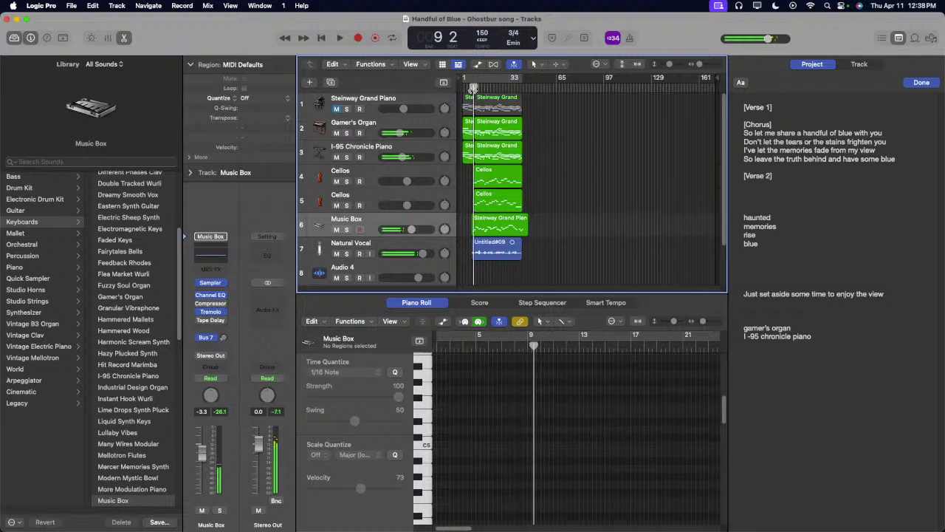
Step: Save the "Handful of Blue - Ghostbur song" project once more and close its window
{"action": "left_click", "coordinate": [67, 5]}
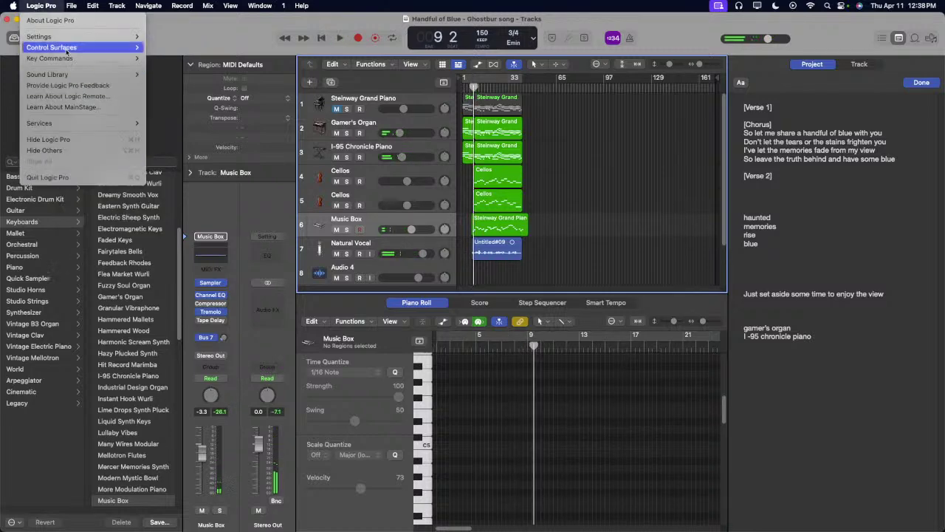
{"action": "left_click", "coordinate": [82, 95]}
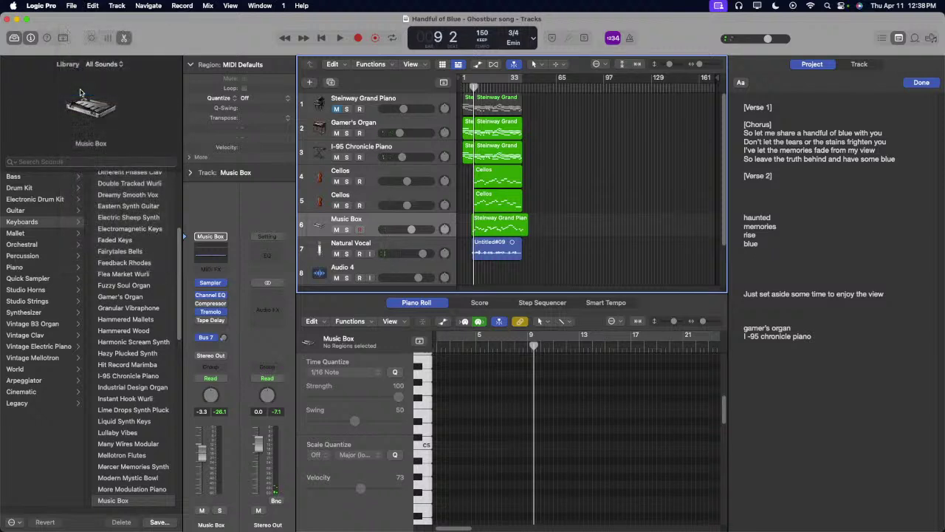
{"action": "left_click", "coordinate": [68, 5]}
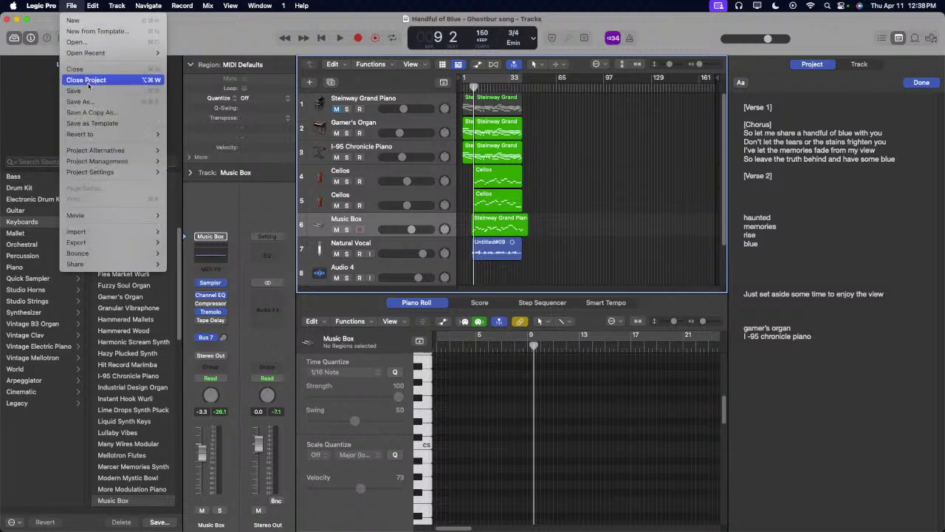
{"action": "left_click", "coordinate": [82, 90]}
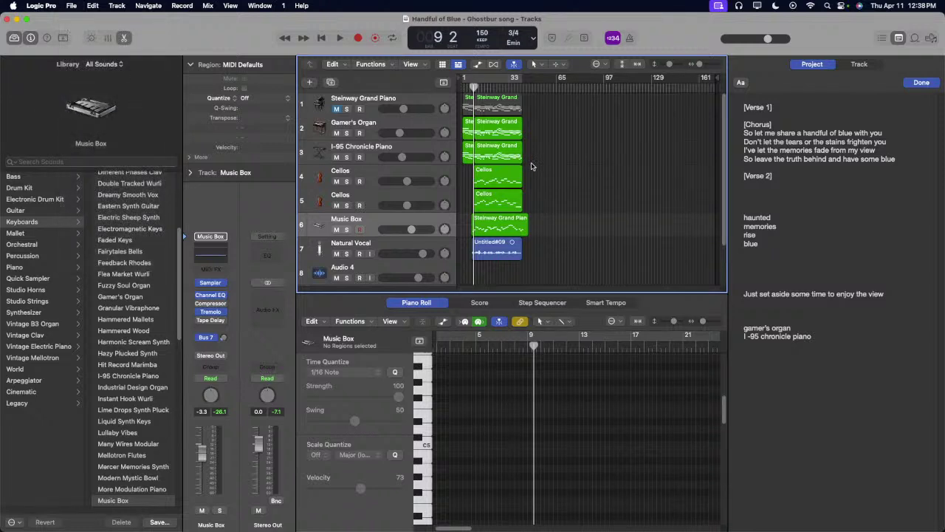
{"action": "scroll", "coordinate": [558, 219], "scroll_direction": "down", "scroll_amount": 3}
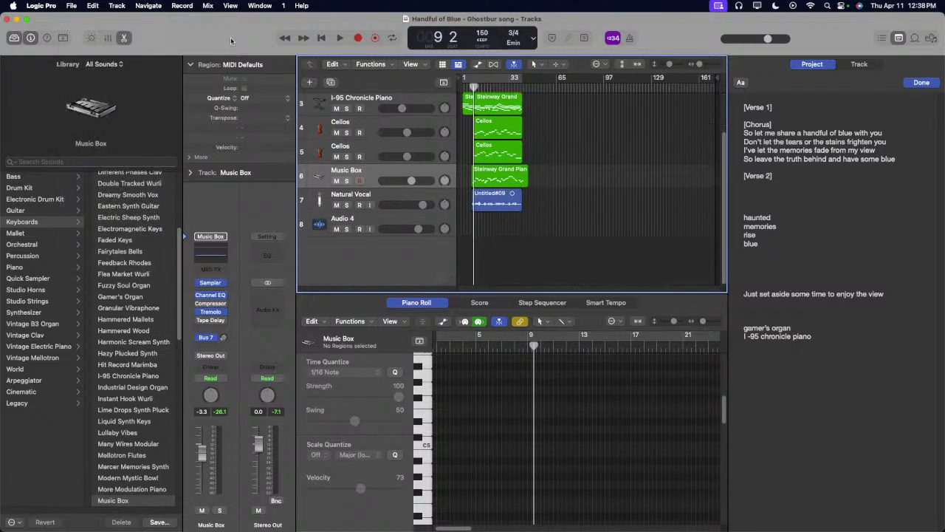
{"action": "left_click", "coordinate": [7, 21]}
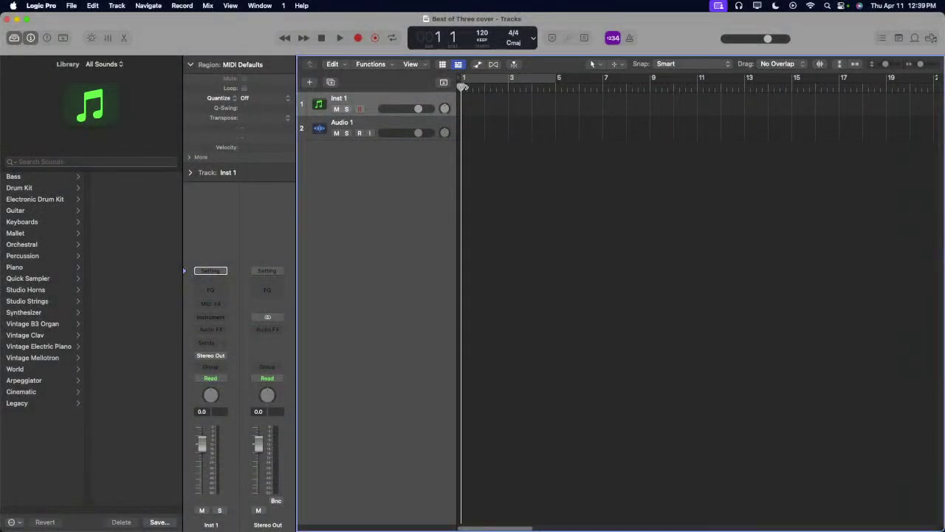
Step: In the "Best of Three cover" project, assign Steinway Grand Piano to the first track and add a software instrument track using Steel String Acoustic
{"action": "left_click", "coordinate": [37, 267]}
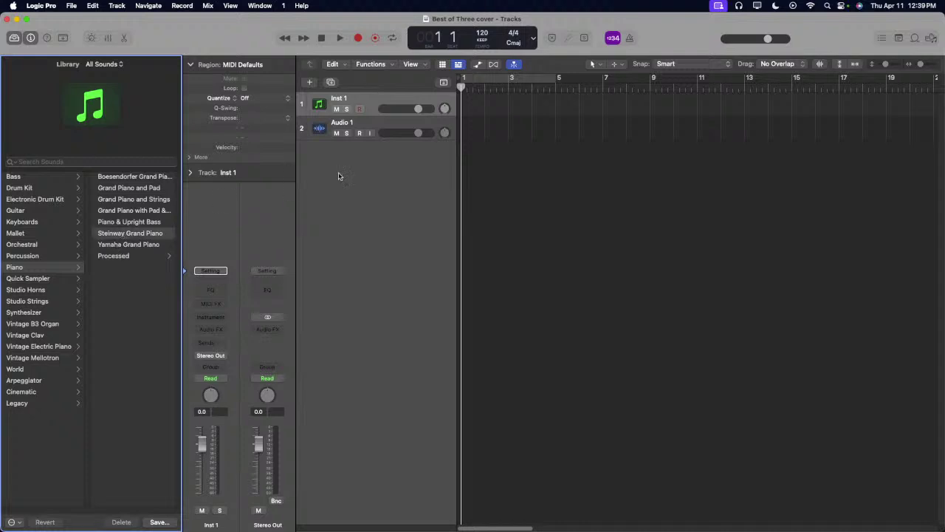
{"action": "right_click", "coordinate": [374, 113]}
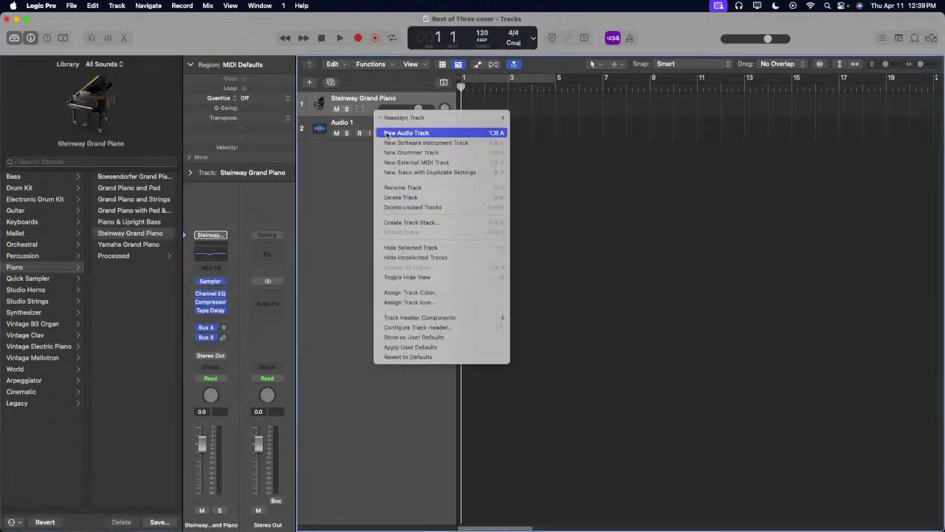
{"action": "left_click", "coordinate": [394, 142]}
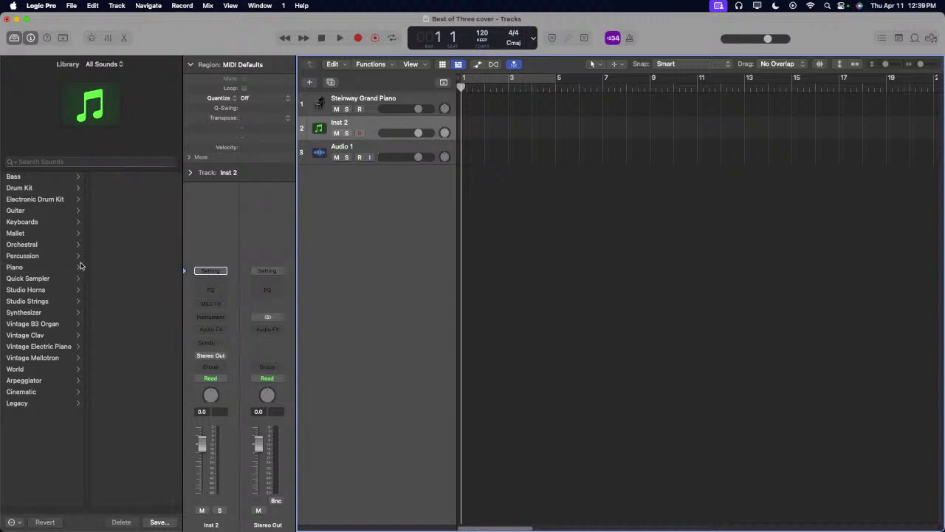
{"action": "left_click", "coordinate": [26, 212]}
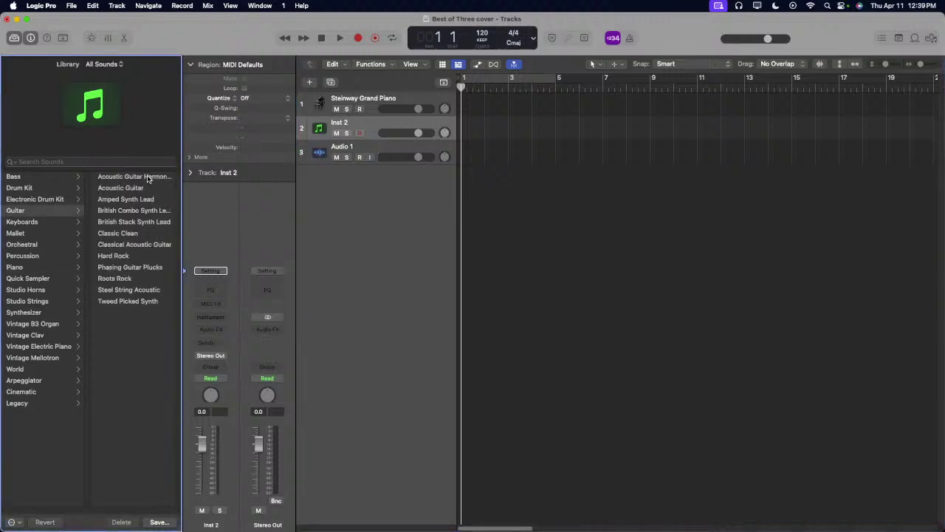
{"action": "left_click", "coordinate": [139, 290]}
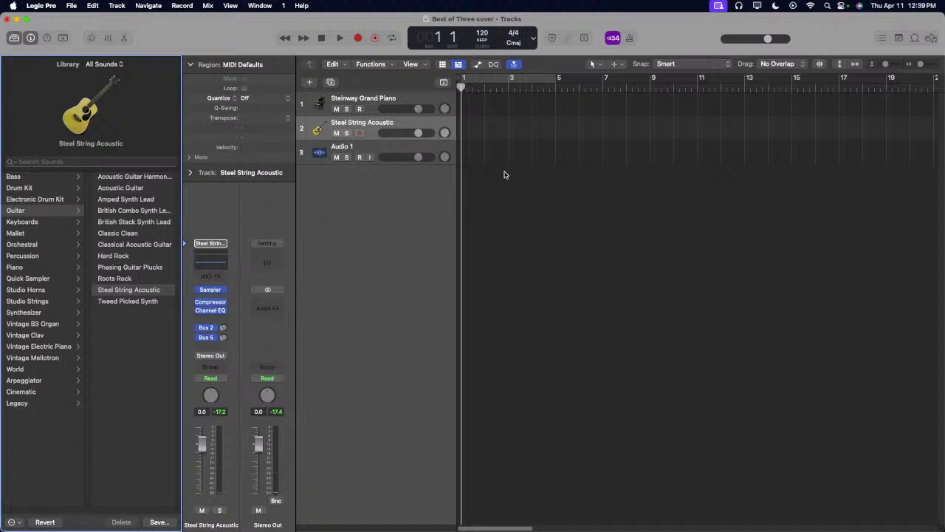
Step: Play briefly from bar 1 and set the project's key signature to C minor
{"action": "left_click", "coordinate": [463, 96]}
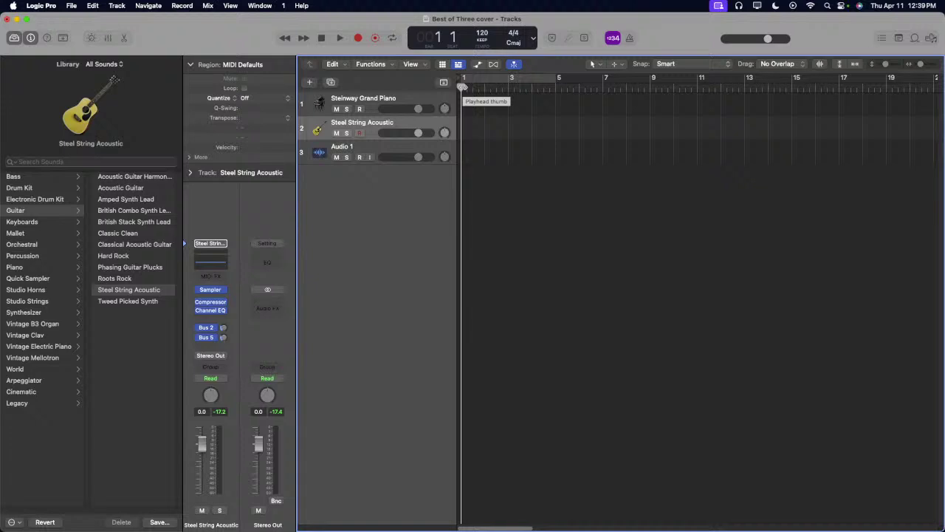
{"action": "key", "text": "space"}
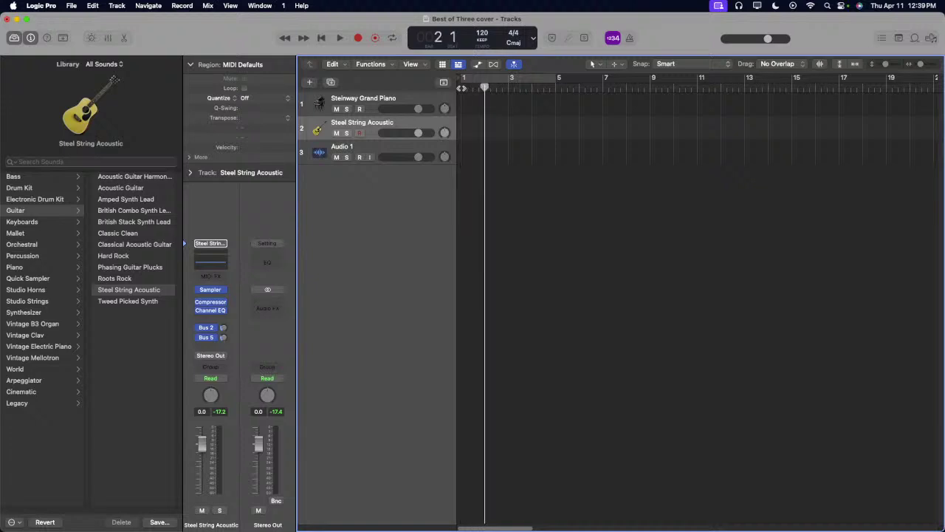
{"action": "key", "text": "space"}
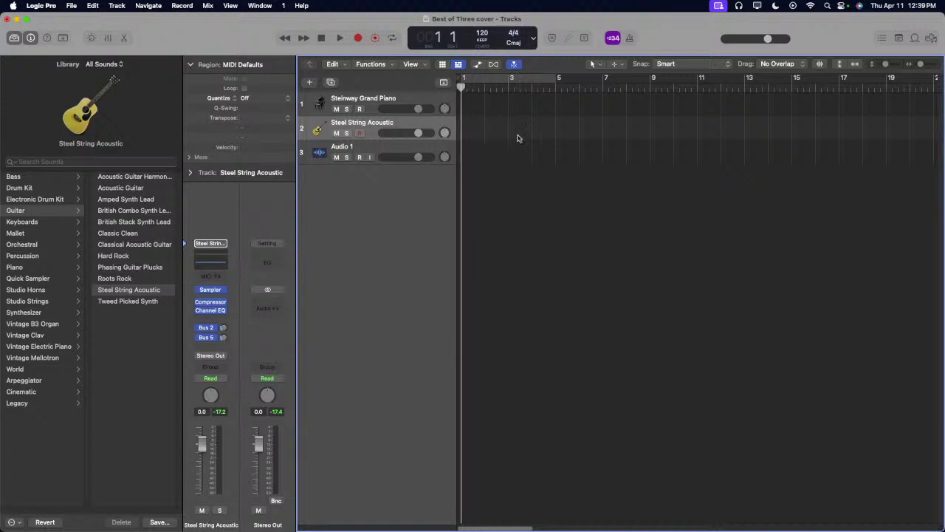
{"action": "left_click", "coordinate": [515, 45]}
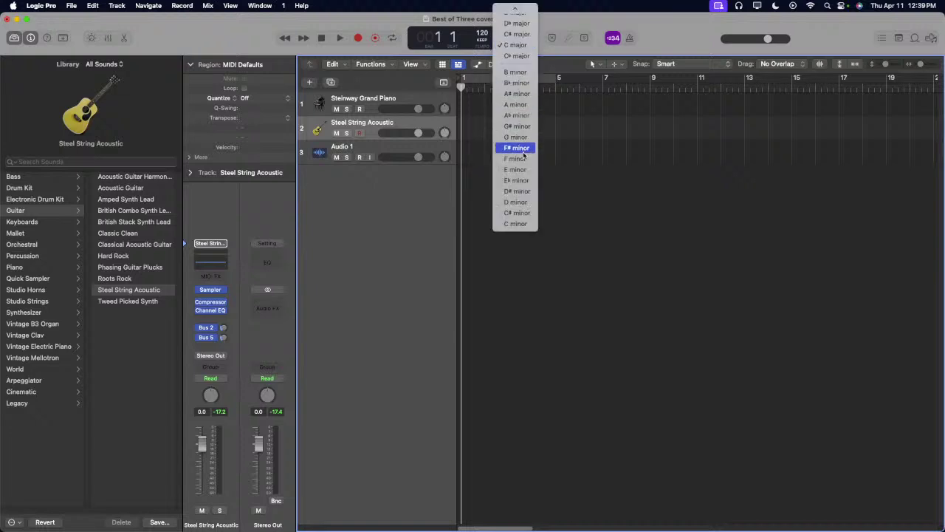
{"action": "left_click", "coordinate": [516, 223]}
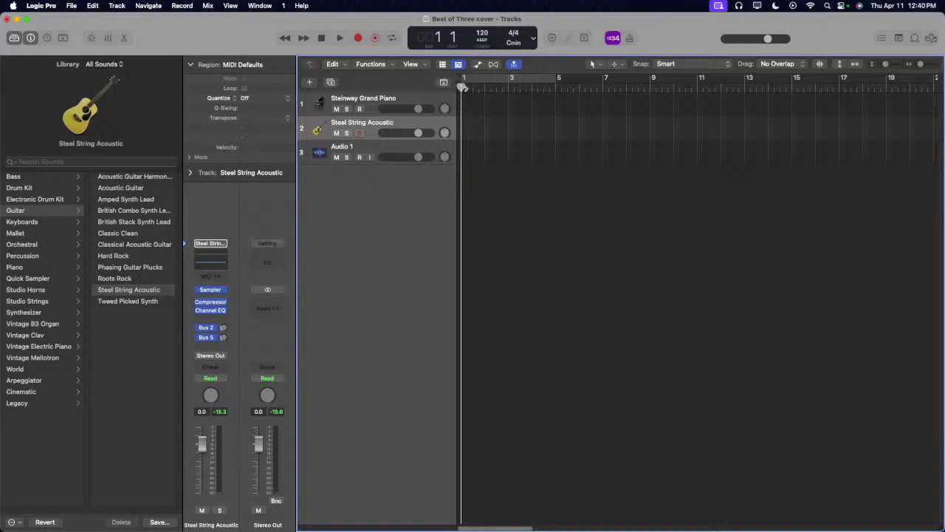
Step: Play from bar 1 with the Audio 1 track selected, turn on the metronome and set the tempo to 125
{"action": "left_click", "coordinate": [453, 145]}
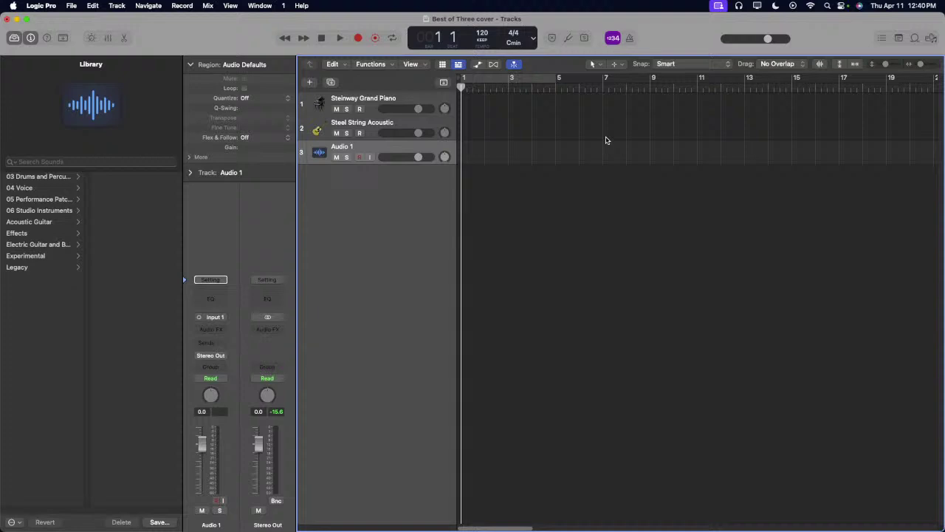
{"action": "key", "text": "space"}
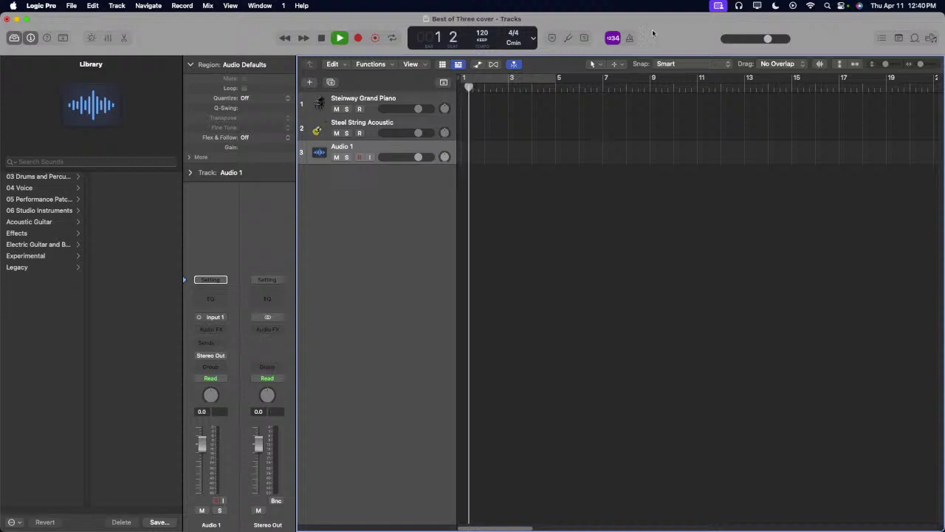
{"action": "left_click", "coordinate": [630, 39]}
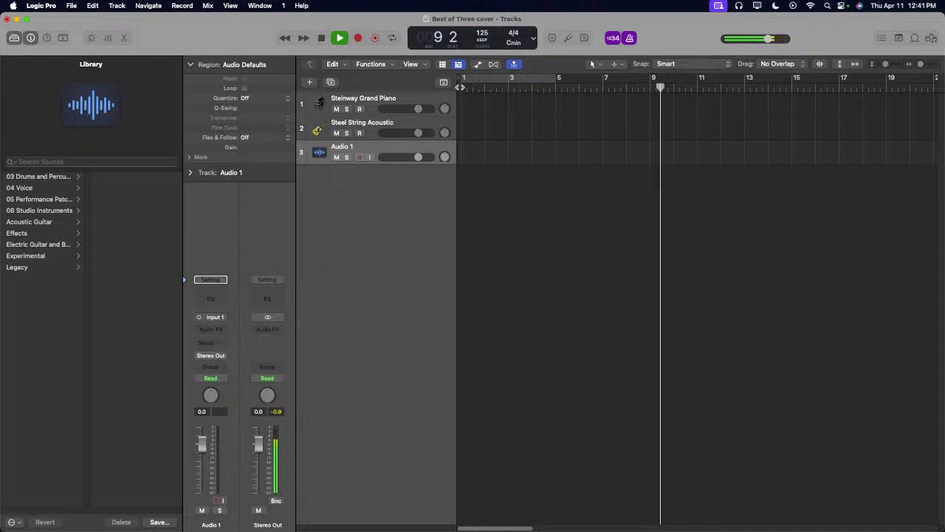
{"action": "key", "text": "space"}
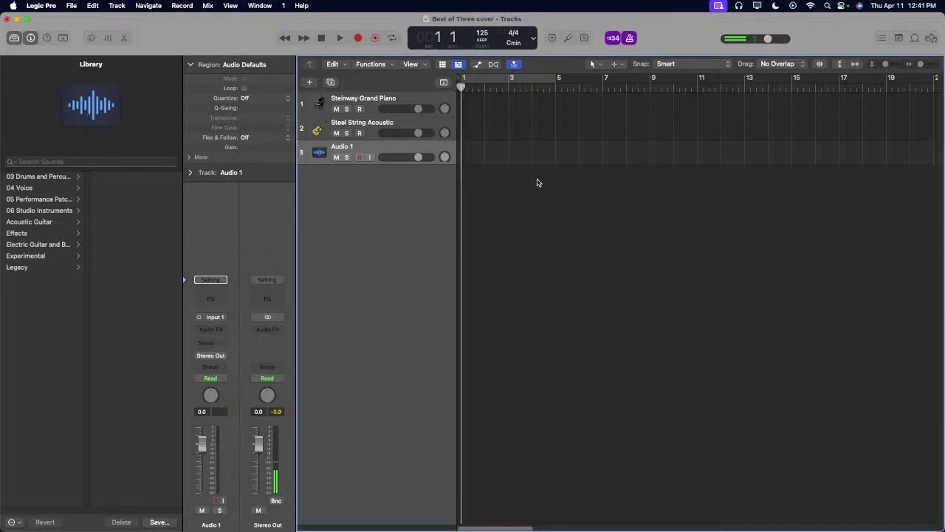
Step: Record a take on the Audio 1 track from bar 1 to about bar 123 and display the whole region
{"action": "key", "text": "r"}
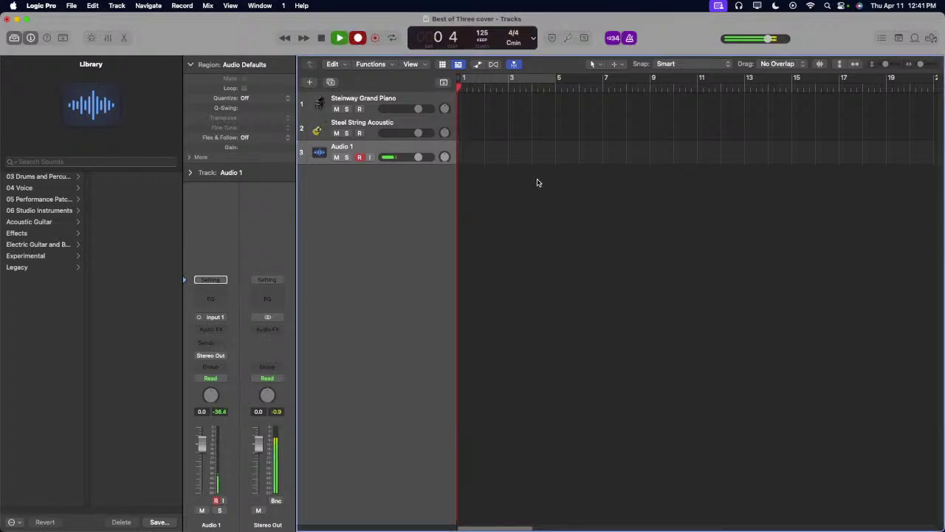
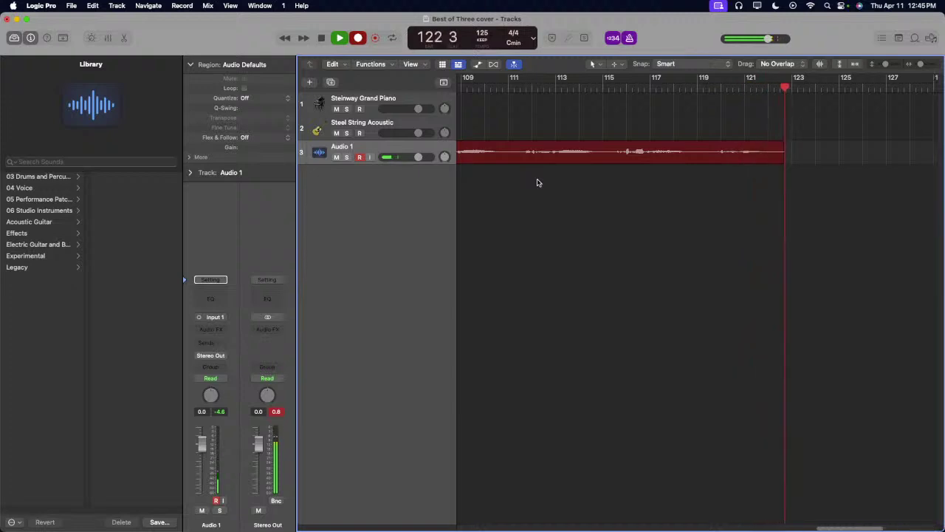
{"action": "key", "text": "space"}
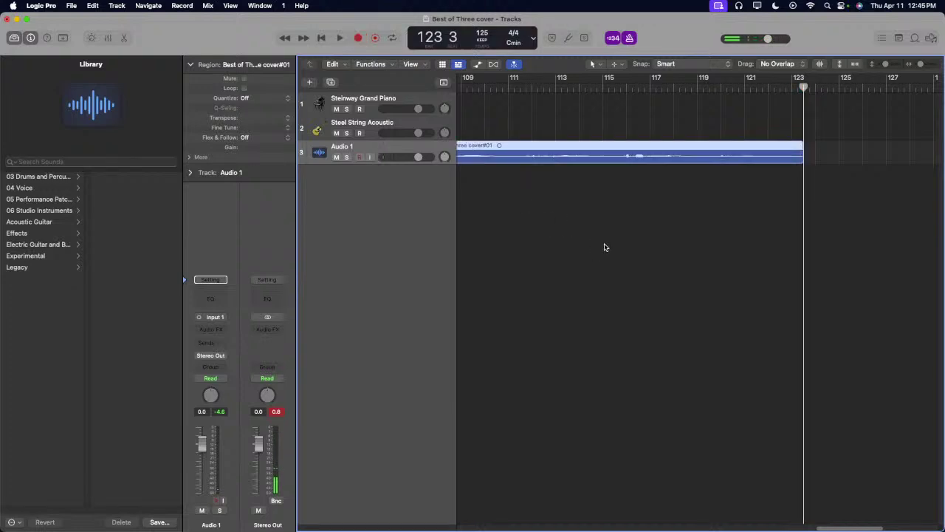
{"action": "scroll", "coordinate": [604, 247], "scroll_direction": "left", "scroll_amount": 20}
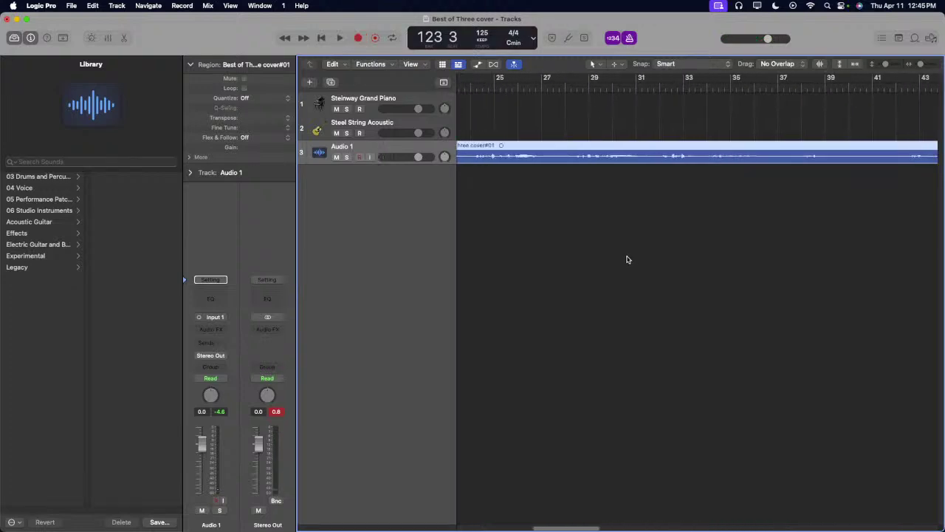
{"action": "scroll", "coordinate": [628, 259], "scroll_direction": "left", "scroll_amount": 6}
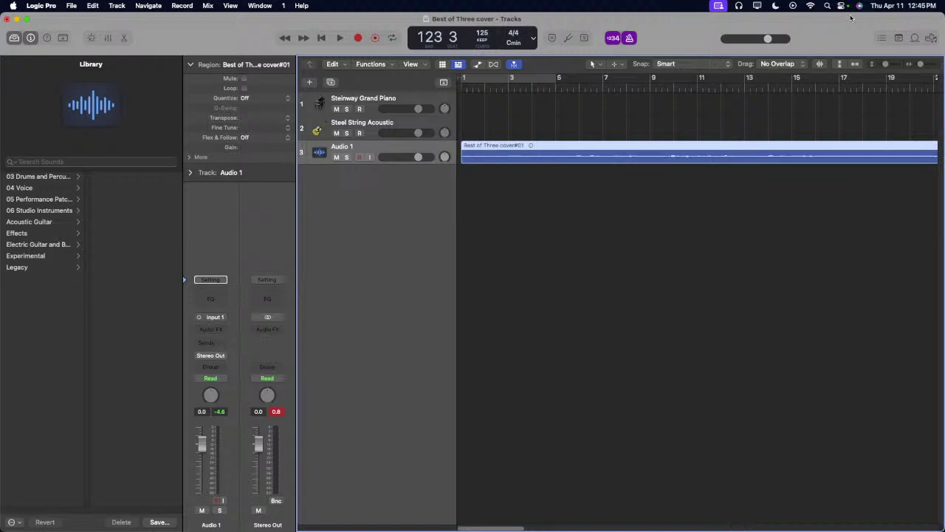
{"action": "left_click_drag", "start_coordinate": [923, 65], "coordinate": [917, 67]}
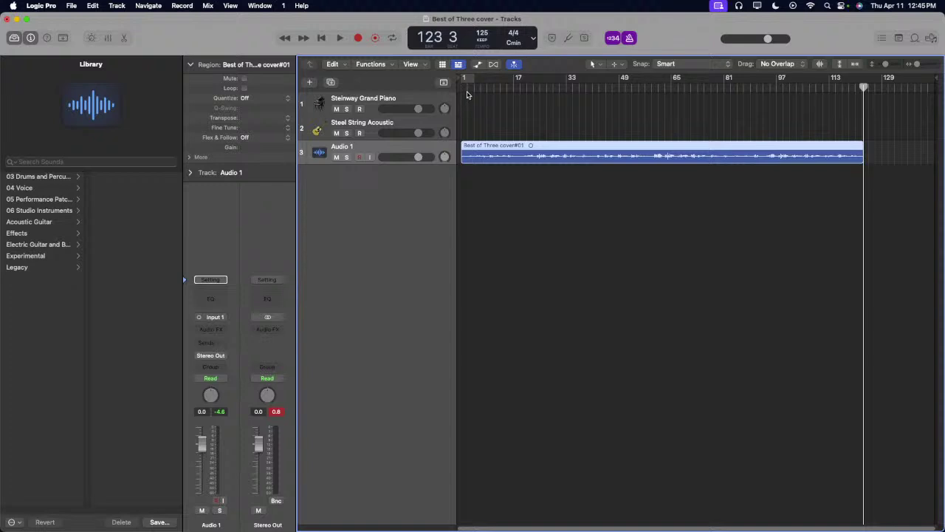
Step: Play the recorded take briefly from bar 1, select the Steinway Grand Piano track and set the key signature to A minor
{"action": "key", "text": "Return"}
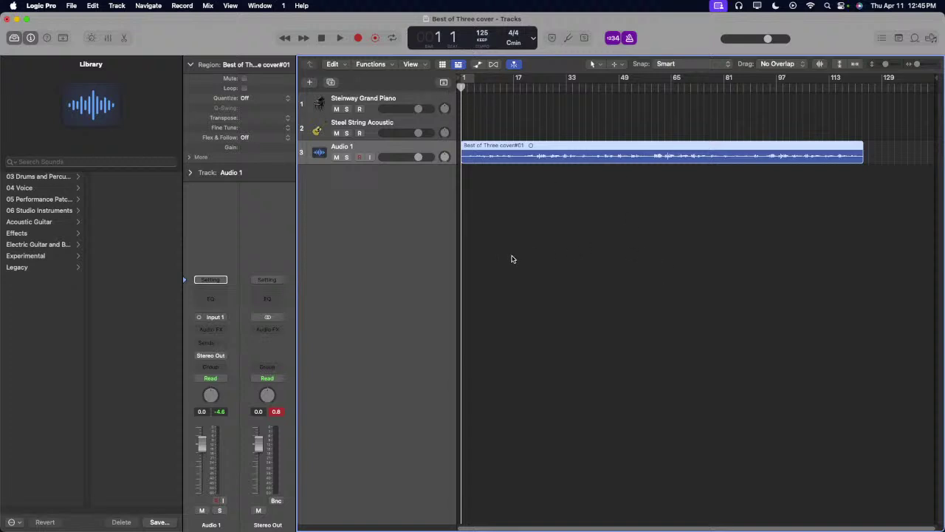
{"action": "key", "text": "space"}
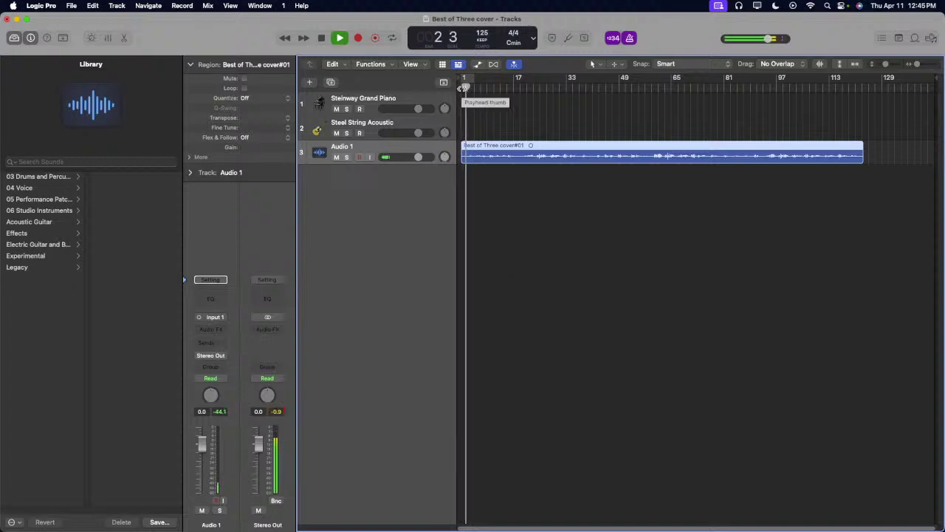
{"action": "left_click", "coordinate": [430, 94]}
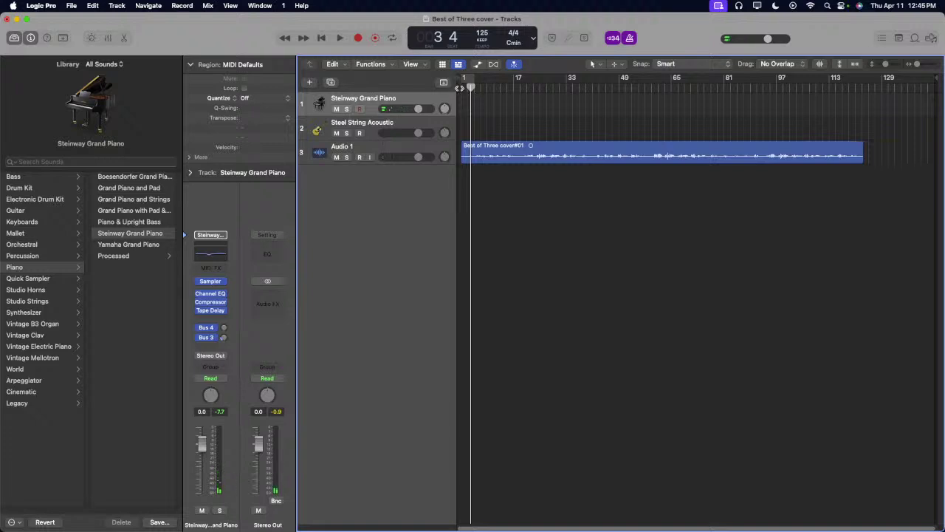
{"action": "left_click", "coordinate": [513, 42]}
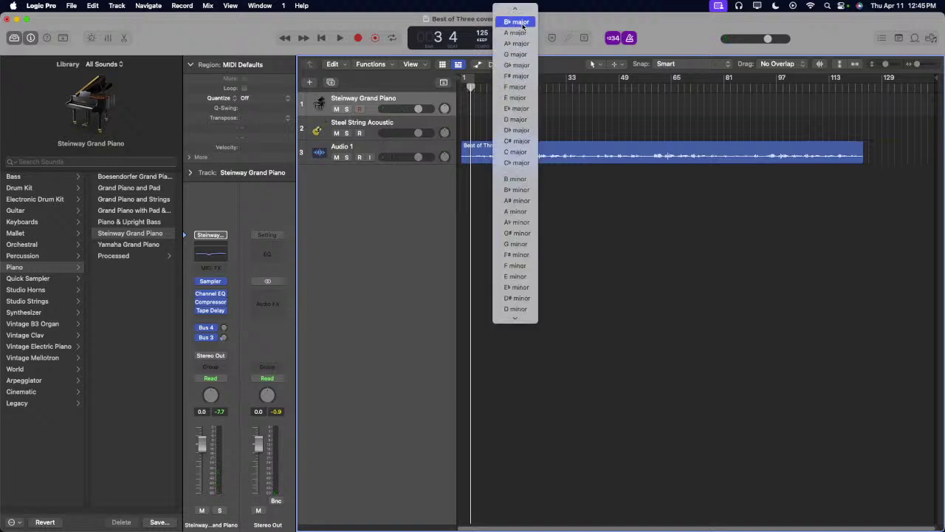
{"action": "left_click", "coordinate": [520, 212]}
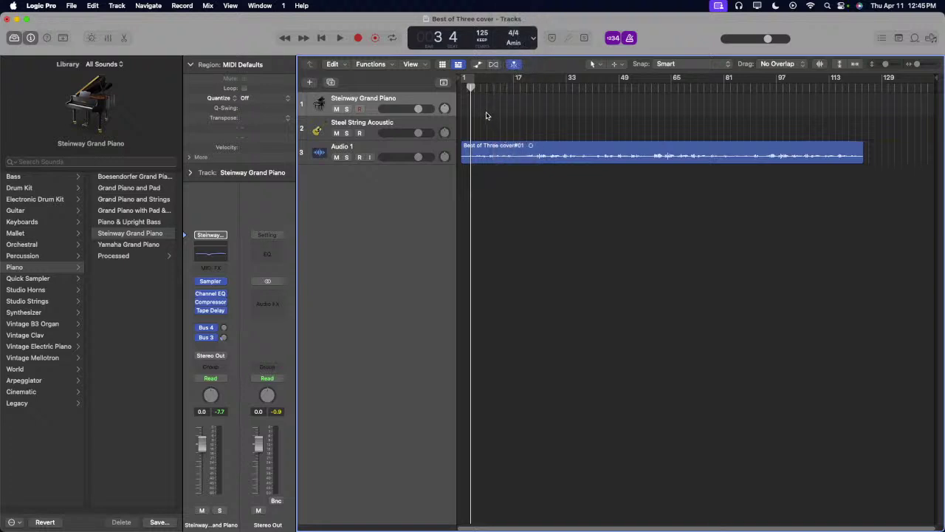
Step: Record a MIDI piano part on the Steinway Grand Piano track from the project start, stopping in bar 11
{"action": "key", "text": "Return"}
{"action": "key", "text": "r"}
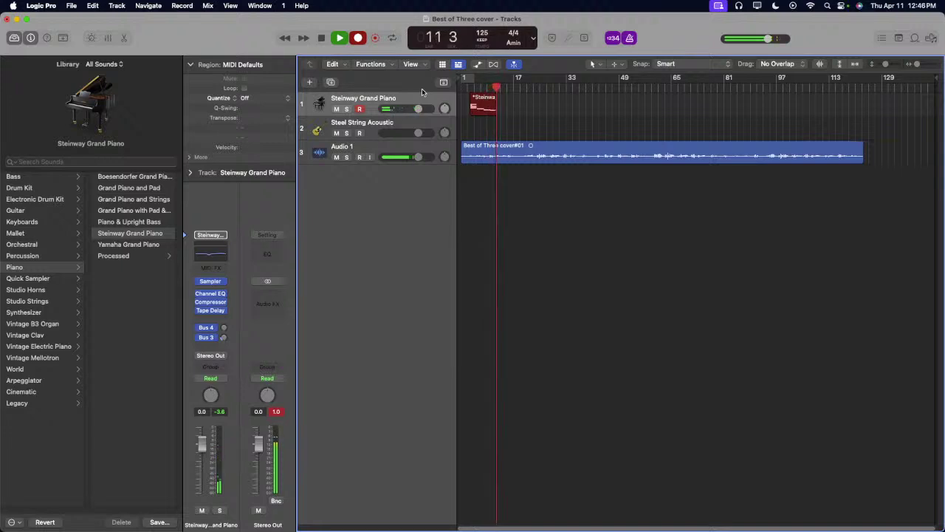
{"action": "key", "text": "space"}
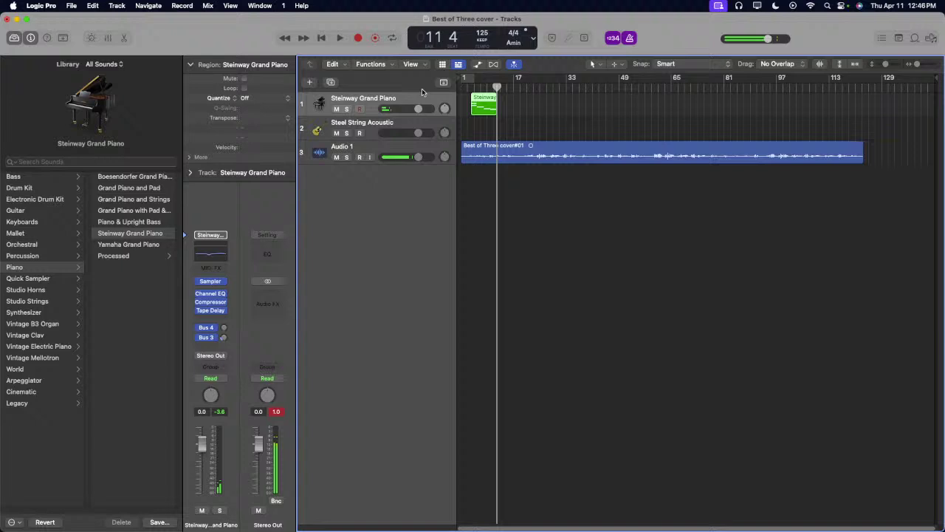
Step: Open the piano region in the Piano Roll, delete the very short stray note at bar 4 and play the region
{"action": "double_click", "coordinate": [482, 97]}
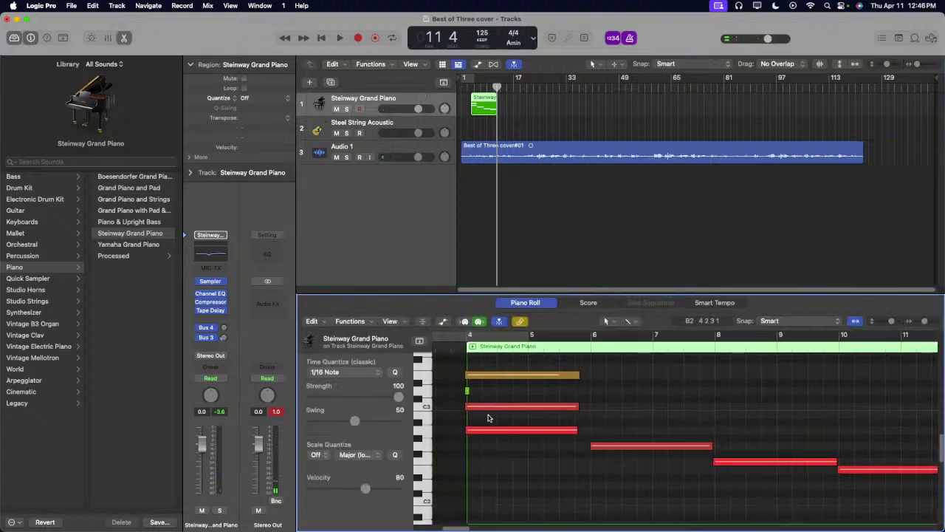
{"action": "left_click_drag", "start_coordinate": [457, 394], "coordinate": [458, 393]}
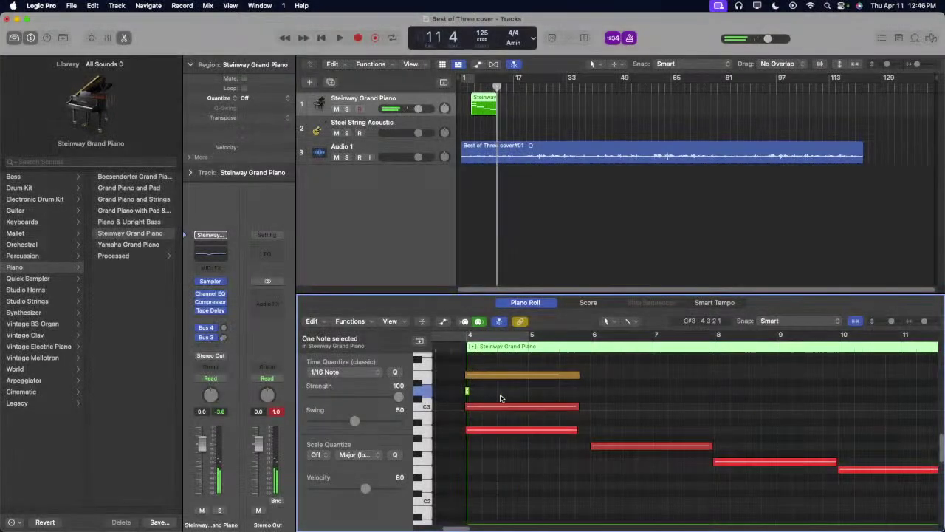
{"action": "key", "text": "shift+space"}
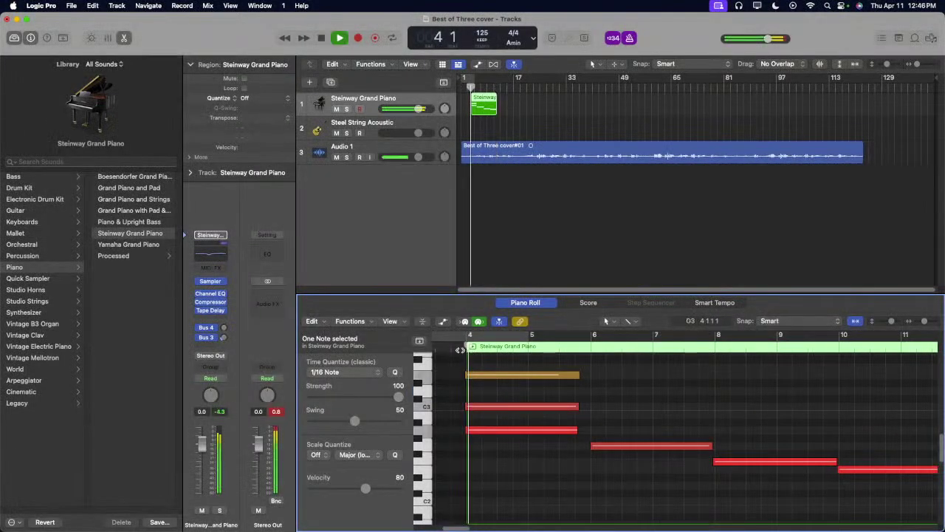
Step: Extend the three notes of the first chord to bar 6 and align their starts with bar 4
{"action": "mouse_move", "coordinate": [576, 446]}
{"action": "left_mouse_down"}
{"action": "mouse_move", "coordinate": [536, 395]}
{"action": "mouse_move", "coordinate": [554, 426]}
{"action": "mouse_move", "coordinate": [587, 431]}
{"action": "left_mouse_up"}
{"action": "key", "text": "space"}
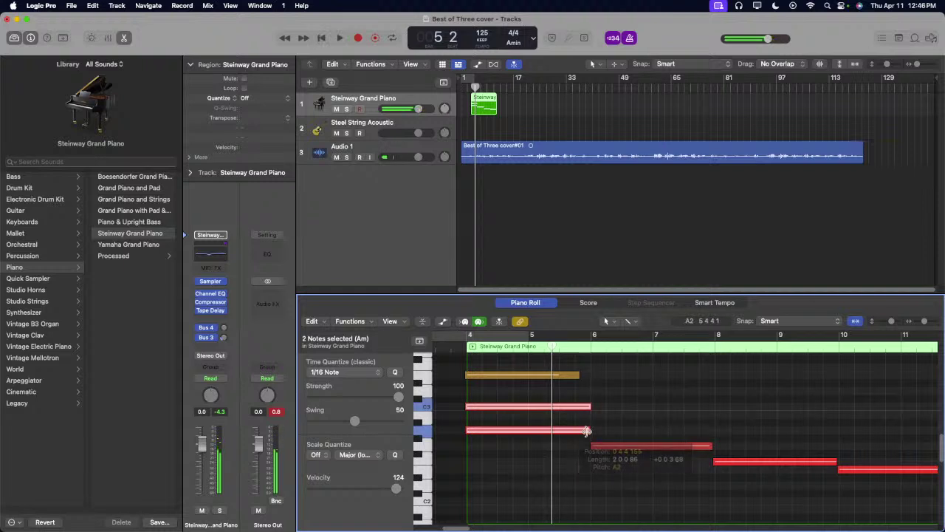
{"action": "left_click_drag", "start_coordinate": [579, 376], "coordinate": [589, 380]}
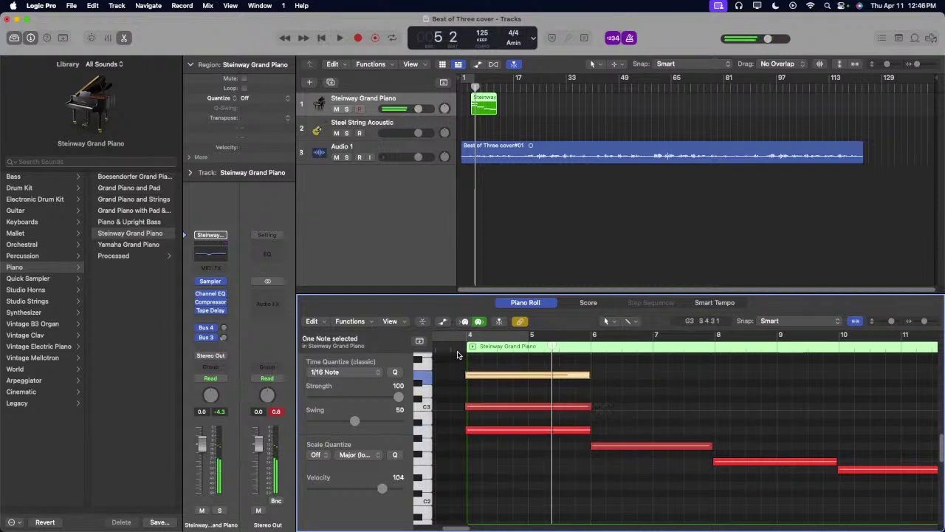
{"action": "key", "text": "shift+space"}
{"action": "left_click_drag", "start_coordinate": [475, 445], "coordinate": [461, 370]}
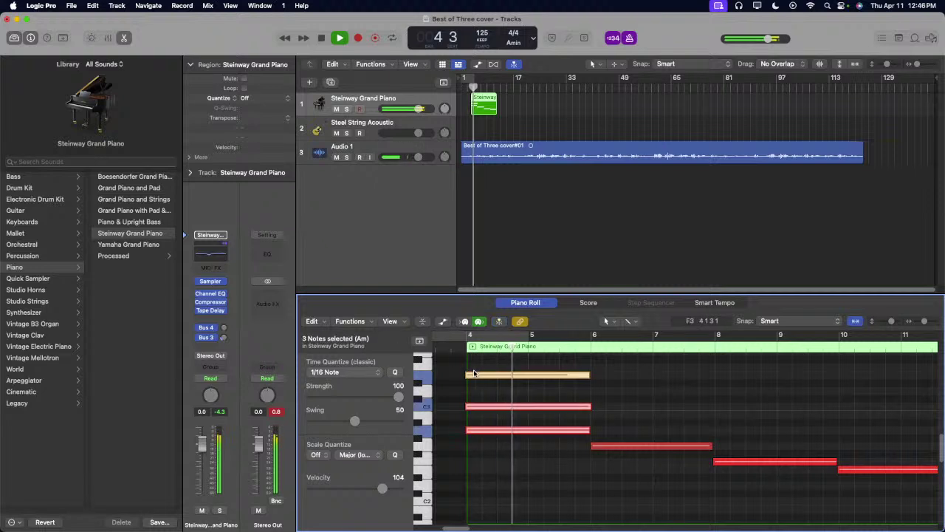
{"action": "left_click_drag", "start_coordinate": [466, 407], "coordinate": [465, 407]}
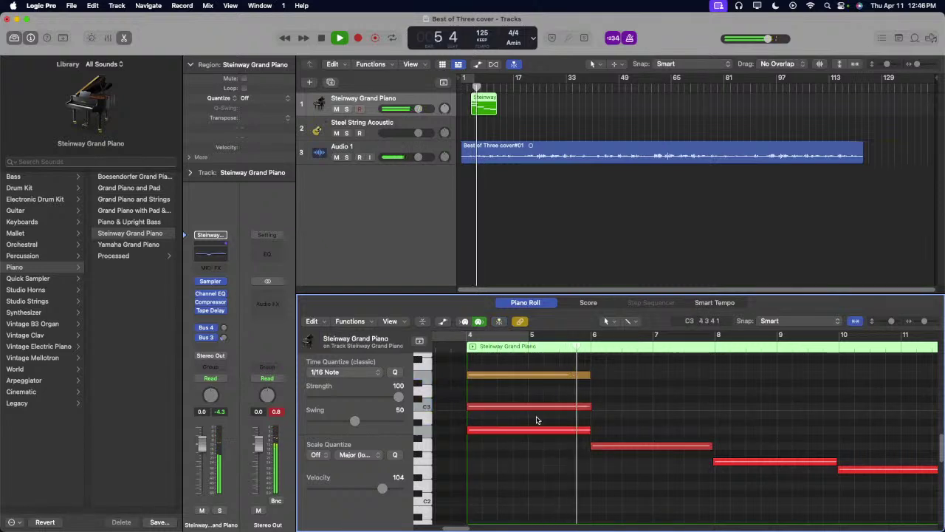
Step: Copy the G2 note at bar 6 up to C3 and E3, and play back from just before bar 4
{"action": "left_click", "coordinate": [628, 446]}
{"action": "key", "text": "space"}
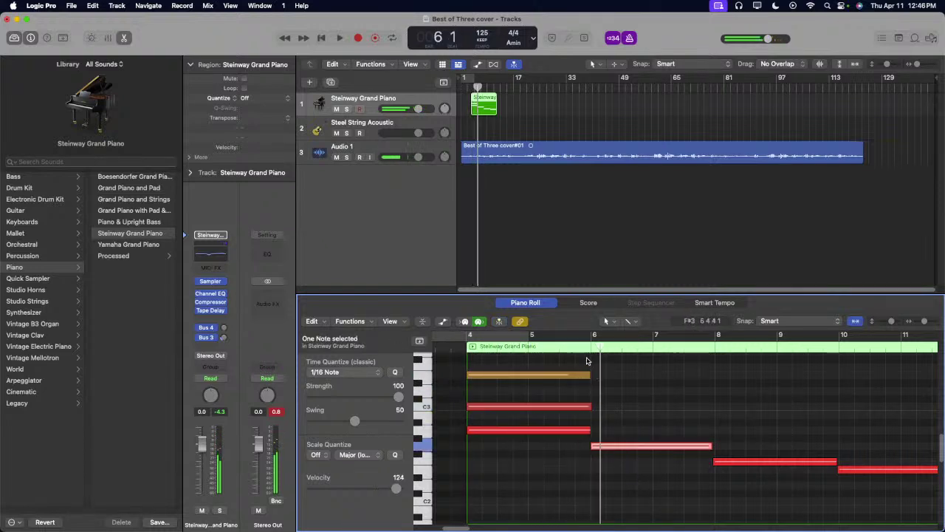
{"action": "left_click", "coordinate": [588, 348]}
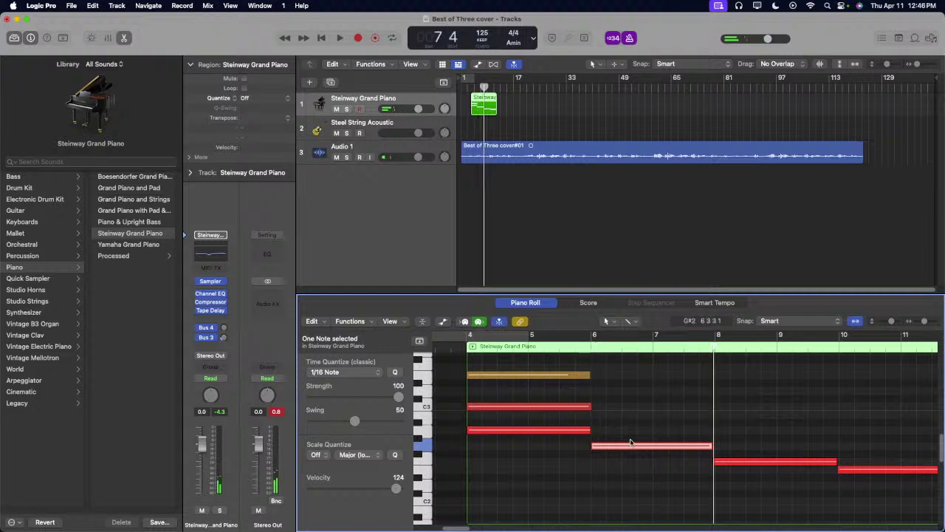
{"action": "left_click_drag", "start_coordinate": [625, 446], "coordinate": [627, 411]}
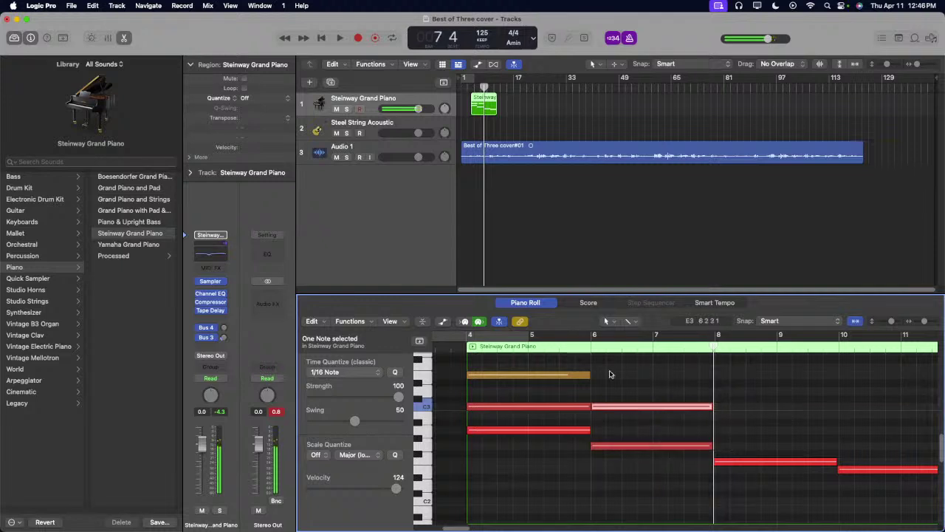
{"action": "left_click", "coordinate": [627, 447]}
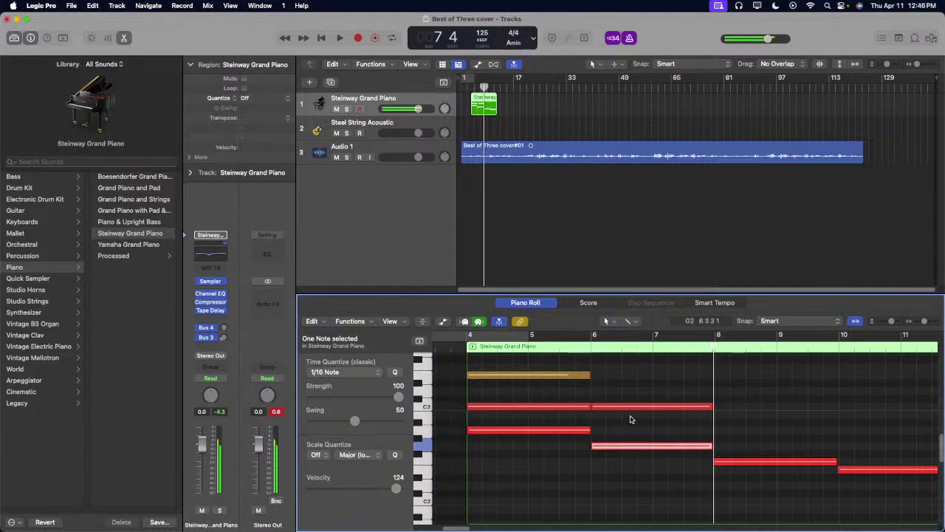
{"action": "left_click_drag", "start_coordinate": [630, 445], "coordinate": [625, 380]}
{"action": "left_click", "coordinate": [458, 345]}
{"action": "key", "text": "space"}
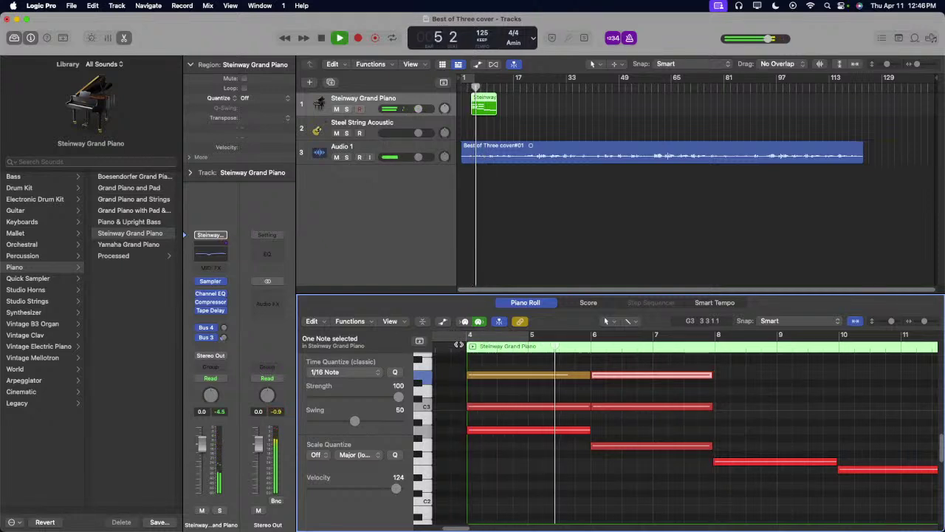
Step: Trim the start of the F2 note to bar 8, copy the note up to A2 and C3, and play the result
{"action": "left_click", "coordinate": [714, 463]}
{"action": "key", "text": "space"}
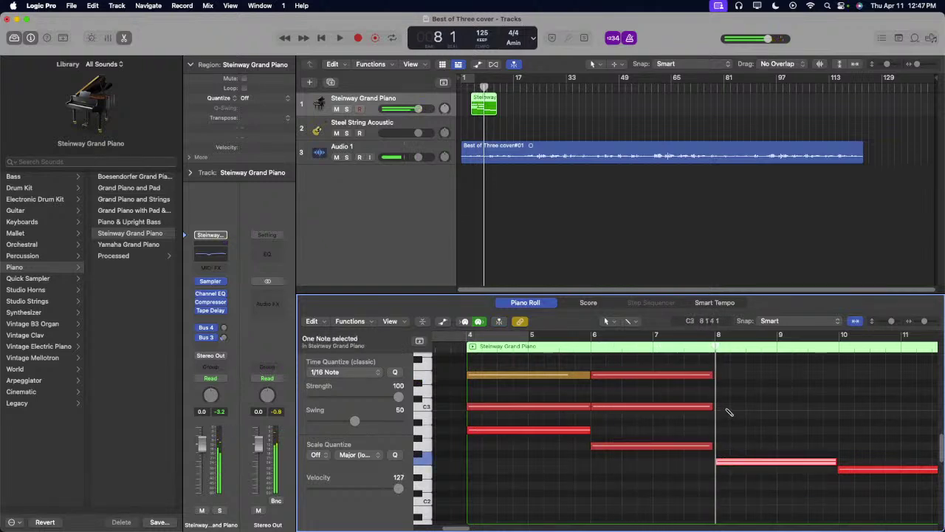
{"action": "left_click", "coordinate": [837, 341]}
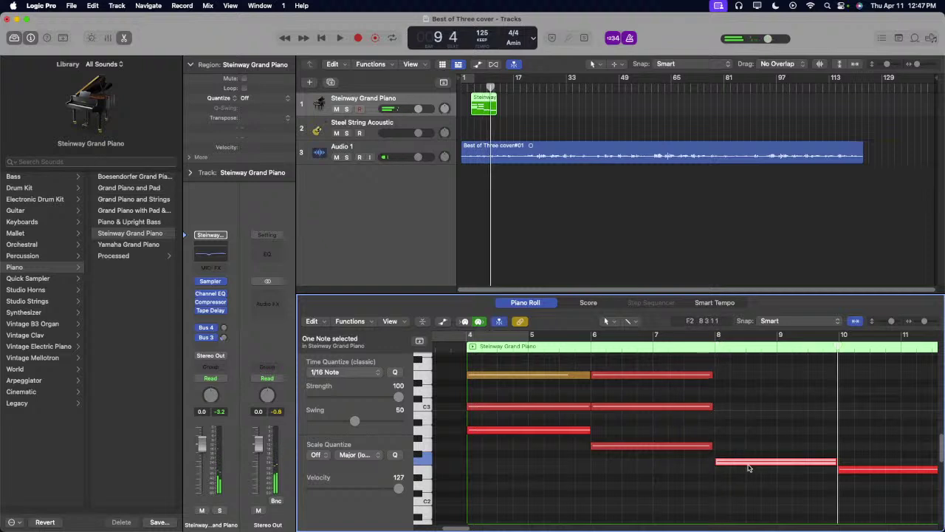
{"action": "left_click_drag", "start_coordinate": [748, 468], "coordinate": [731, 406]}
{"action": "left_click", "coordinate": [731, 462]}
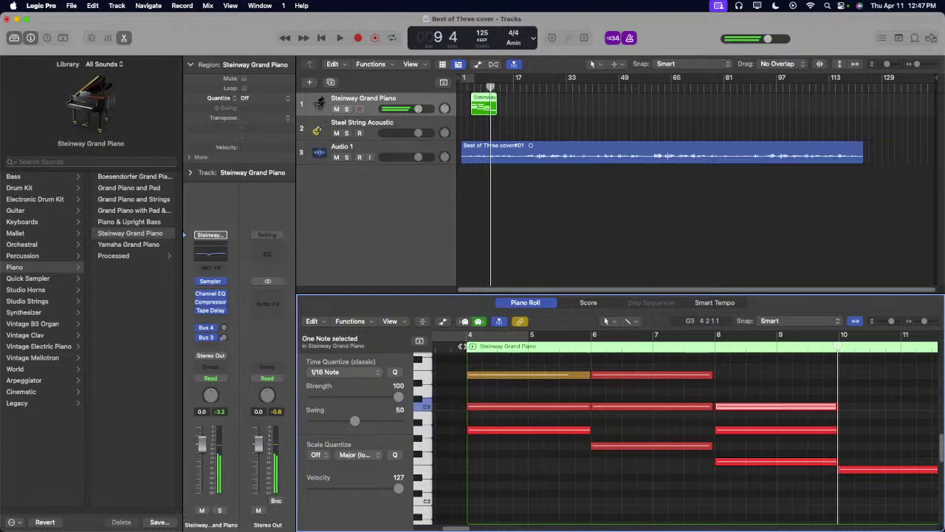
{"action": "key", "text": "space"}
Step: Move the F2 note at bar 8 up to F3 and undo the move
{"action": "scroll", "coordinate": [760, 480], "scroll_direction": "up", "scroll_amount": 1}
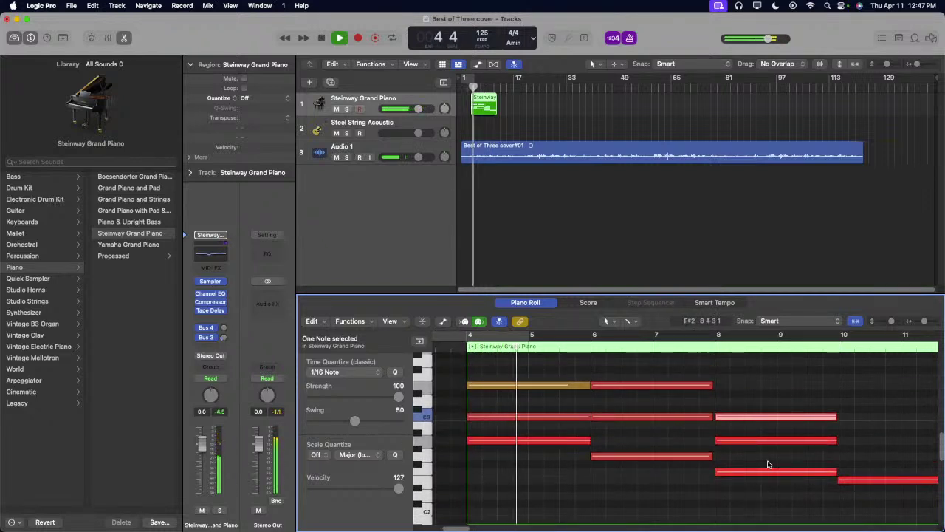
{"action": "left_click_drag", "start_coordinate": [768, 471], "coordinate": [766, 381]}
{"action": "left_click", "coordinate": [791, 494]}
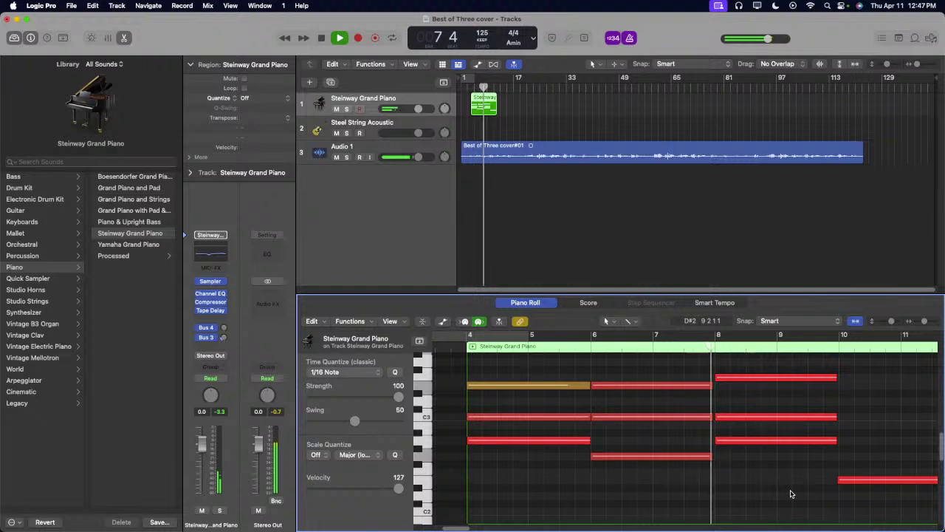
{"action": "key", "text": "super+z"}
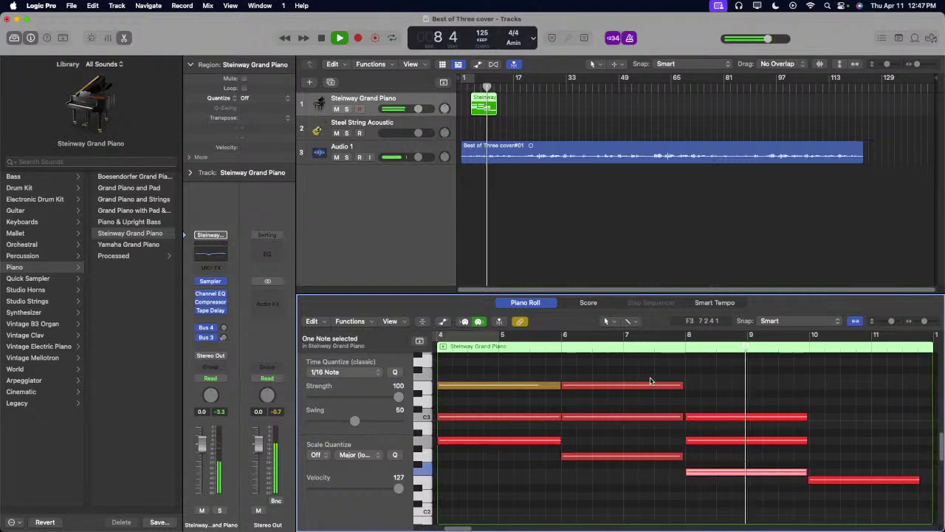
Step: Play the edited piano chords back from just before bar 4
{"action": "scroll", "coordinate": [650, 380], "scroll_direction": "left", "scroll_amount": 3}
{"action": "left_click", "coordinate": [533, 343]}
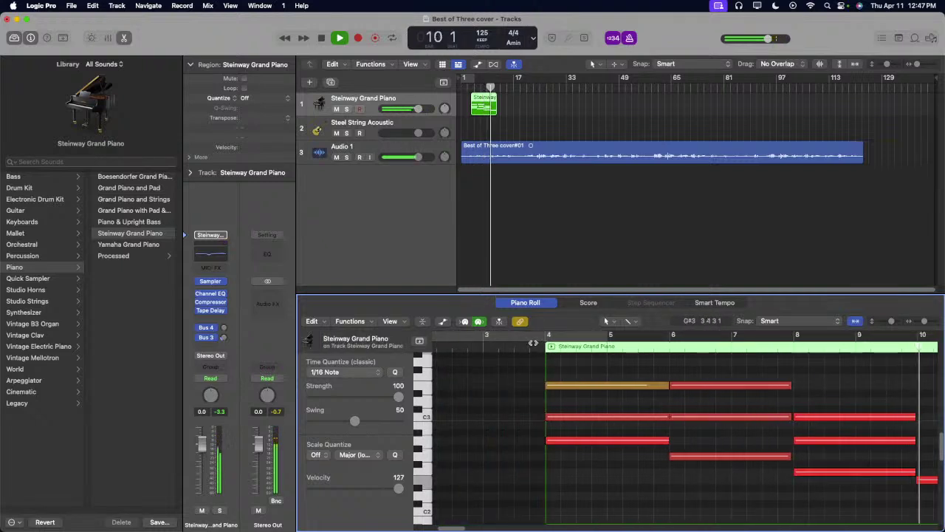
{"action": "left_click", "coordinate": [534, 344]}
{"action": "key", "text": "space"}
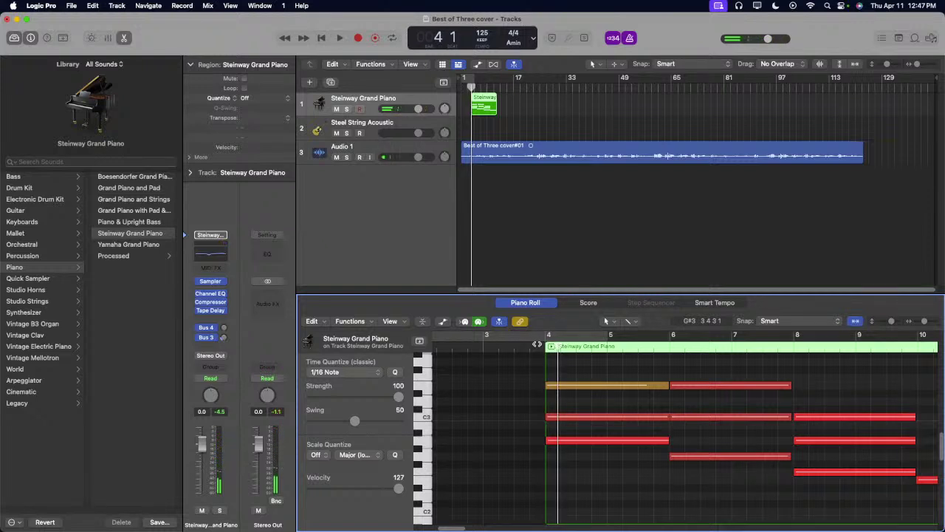
{"action": "left_click", "coordinate": [534, 344]}
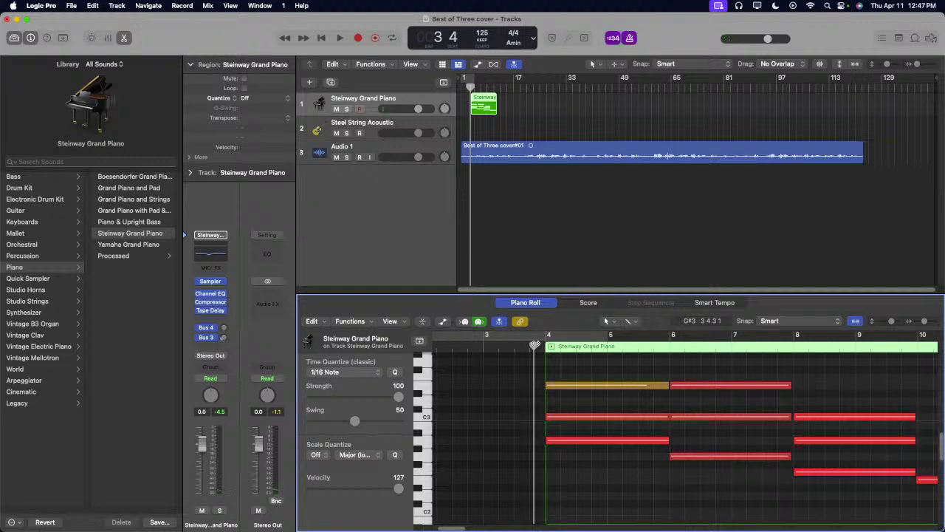
{"action": "key", "text": "space"}
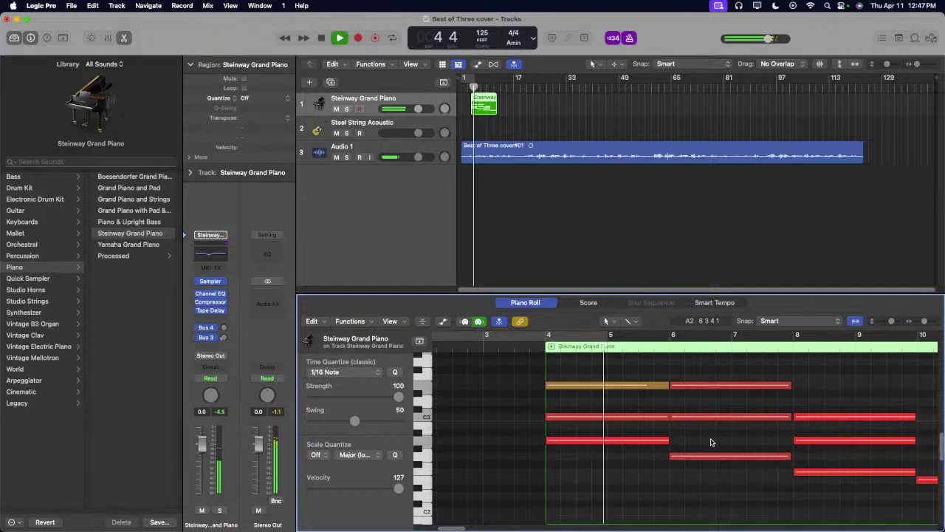
Step: Set the velocity of the E3 note at bar 4 to 123 and listen to the chords up to bar 10
{"action": "left_click", "coordinate": [622, 384]}
{"action": "left_click_drag", "start_coordinate": [398, 487], "coordinate": [396, 488]}
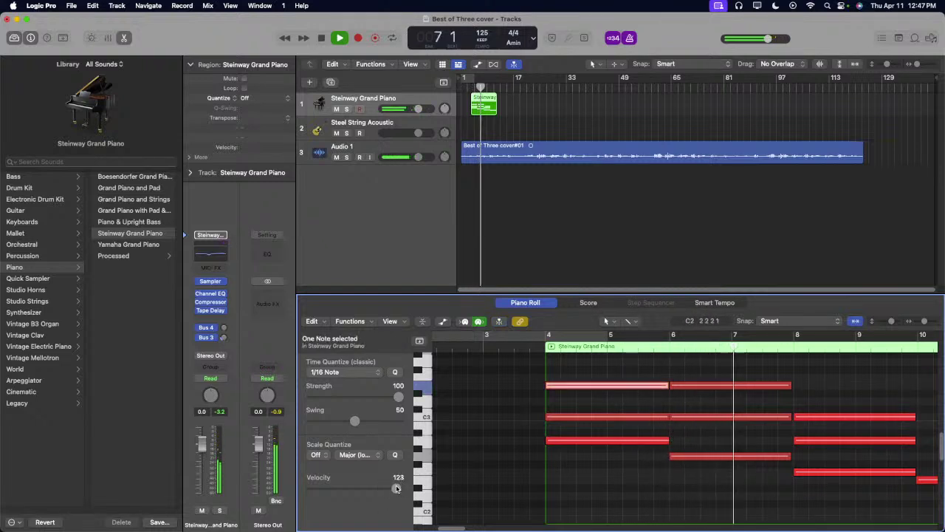
{"action": "left_click", "coordinate": [477, 475]}
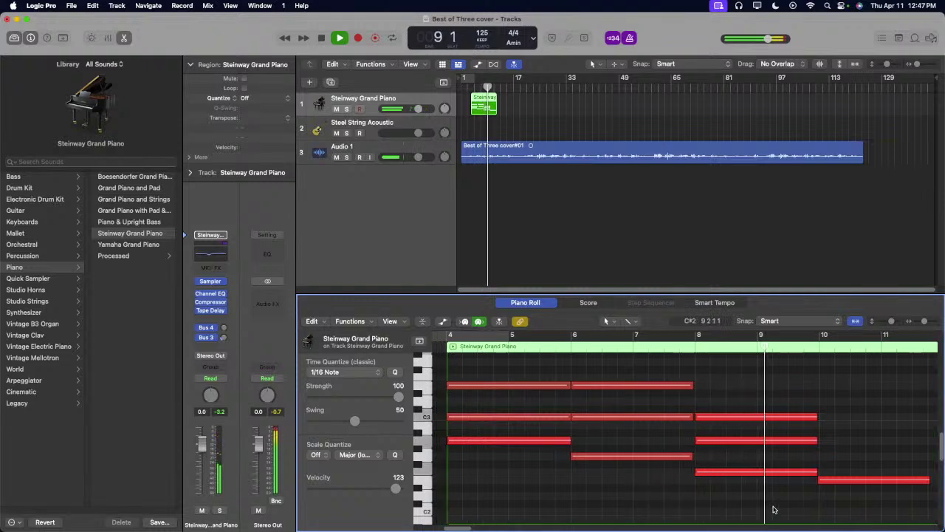
{"action": "key", "text": "space"}
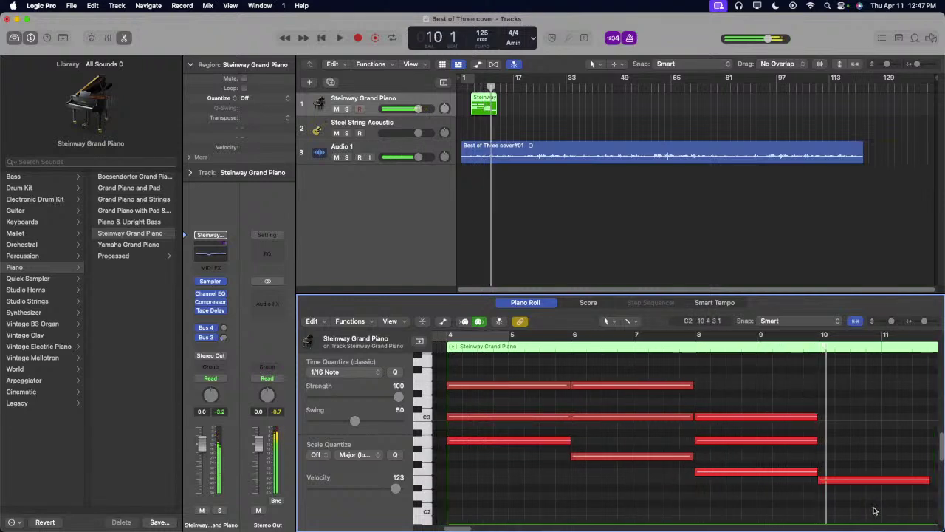
Step: Build a G2, B2 and E3 chord from the E2 note at bar 10, and play the chords from just before bar 4
{"action": "left_click", "coordinate": [862, 480]}
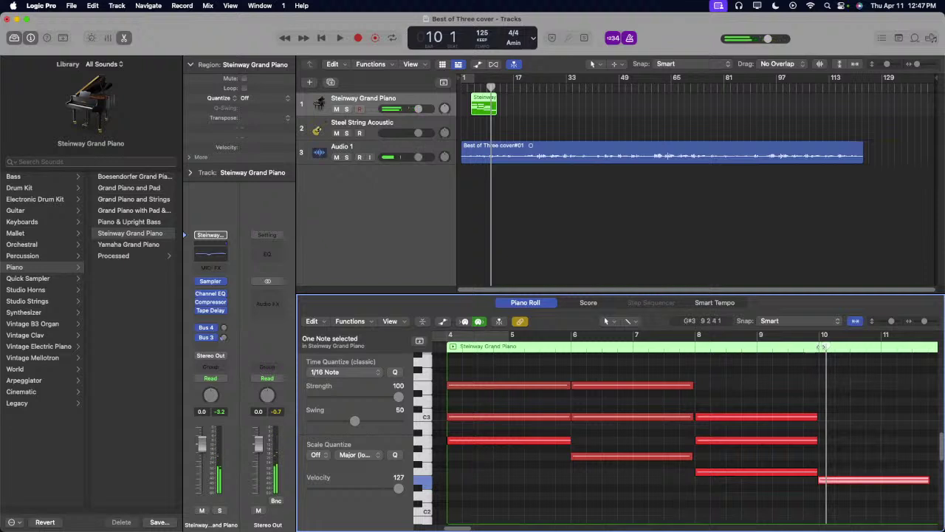
{"action": "left_click", "coordinate": [929, 346]}
{"action": "left_click_drag", "start_coordinate": [770, 482], "coordinate": [759, 395]}
{"action": "key", "text": "Left"}
{"action": "scroll", "coordinate": [615, 408], "scroll_direction": "left", "scroll_amount": 3}
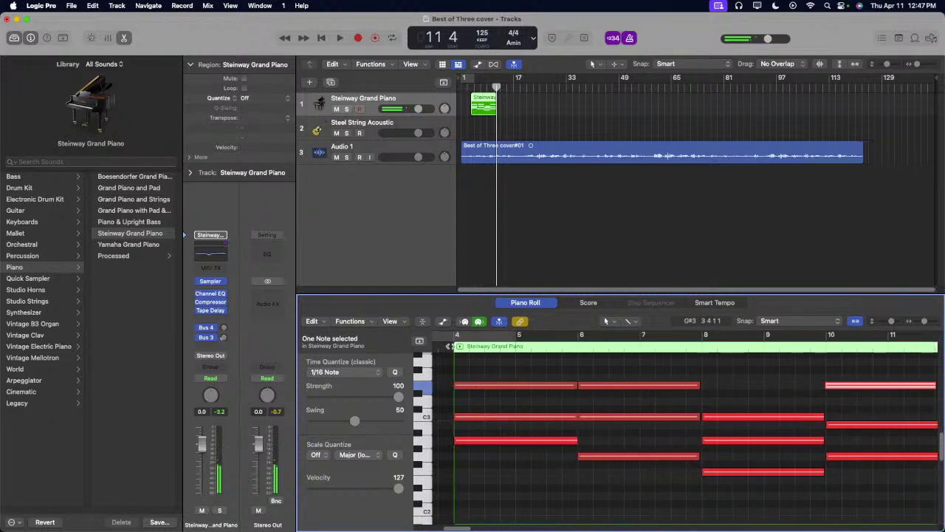
{"action": "key", "text": "space"}
Step: Move the E3 notes at bars 4, 6 and 10 down an octave to E2
{"action": "left_click", "coordinate": [660, 484]}
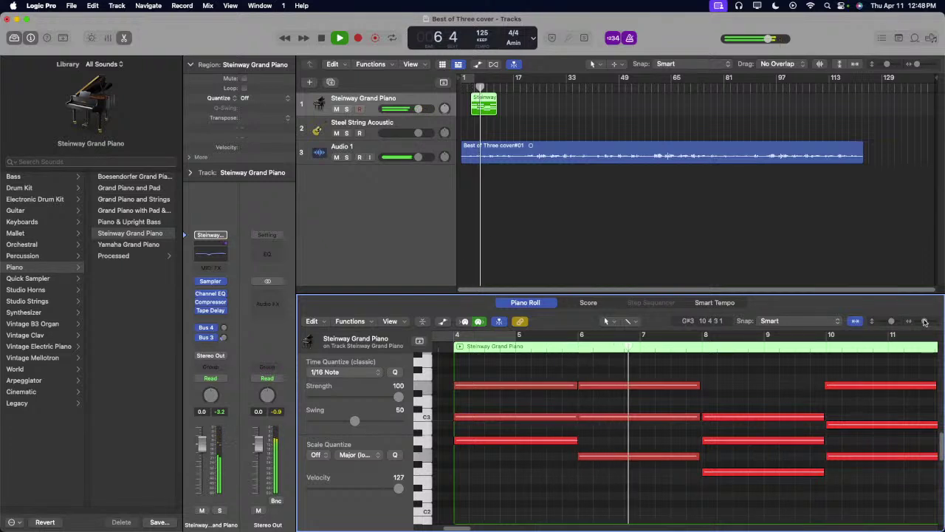
{"action": "left_click_drag", "start_coordinate": [932, 362], "coordinate": [555, 491]}
{"action": "left_click", "coordinate": [560, 494]}
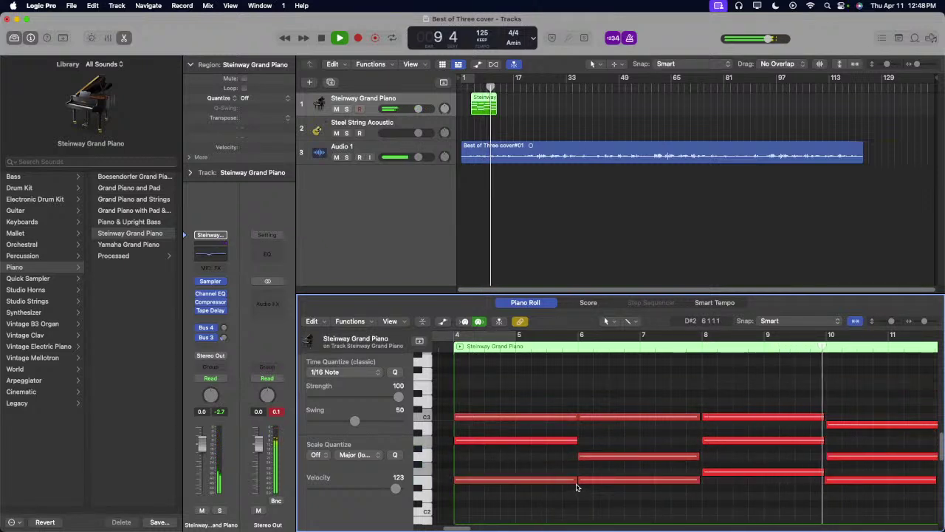
{"action": "scroll", "coordinate": [739, 489], "scroll_direction": "right", "scroll_amount": 2}
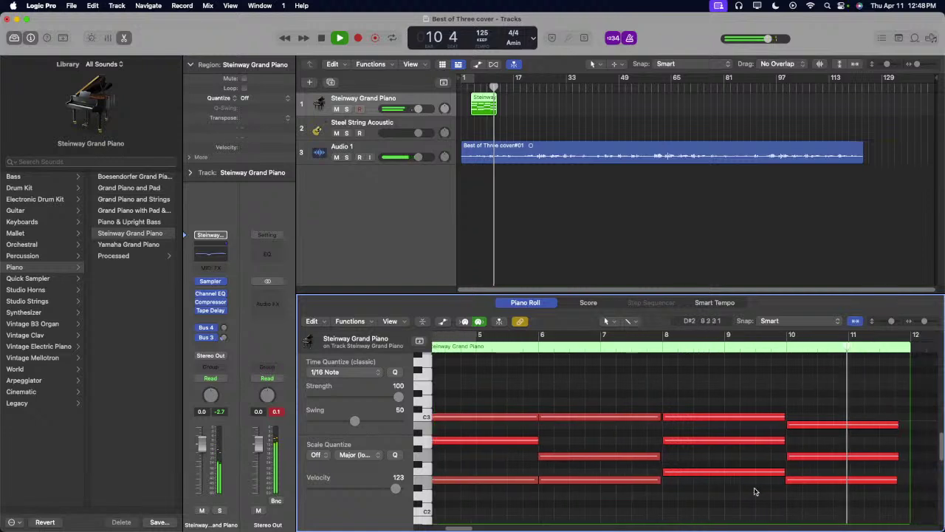
Step: Replay the piano chords from the beginning of the region with the metronome turned off
{"action": "left_click_drag", "start_coordinate": [786, 490], "coordinate": [905, 458]}
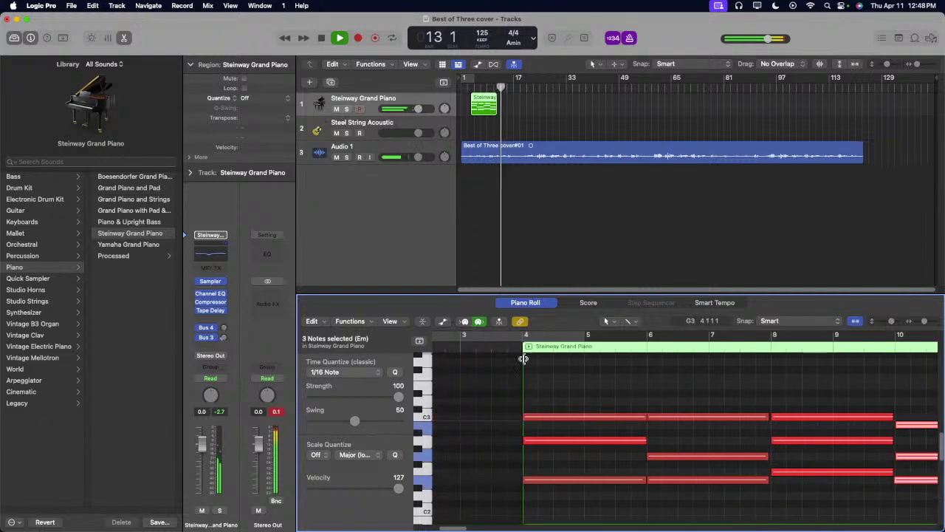
{"action": "key", "text": "space"}
{"action": "key", "text": "space"}
{"action": "left_click", "coordinate": [630, 39]}
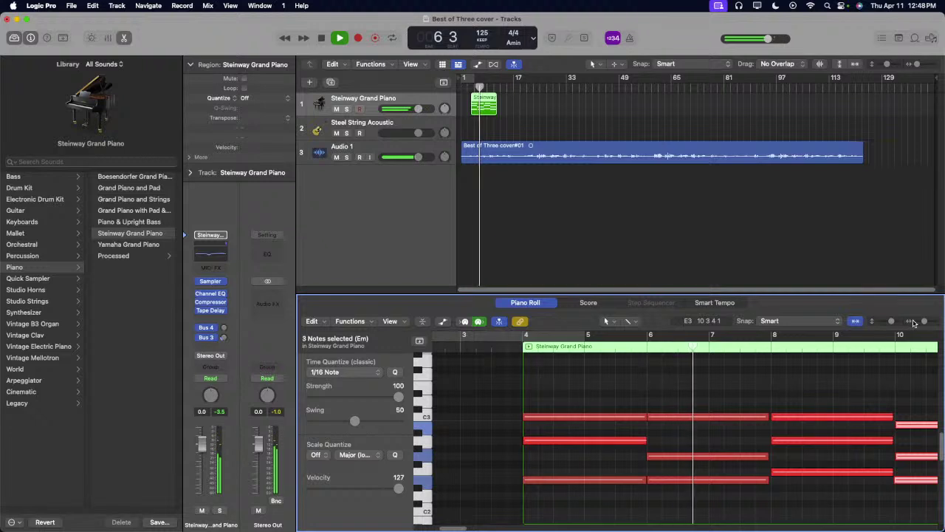
{"action": "left_click_drag", "start_coordinate": [913, 322], "coordinate": [908, 322]}
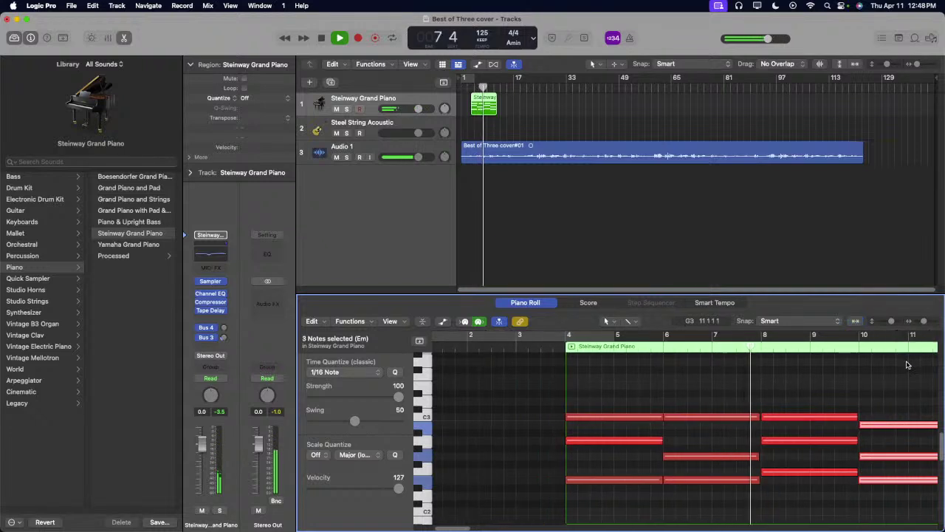
{"action": "left_click_drag", "start_coordinate": [924, 322], "coordinate": [921, 322]}
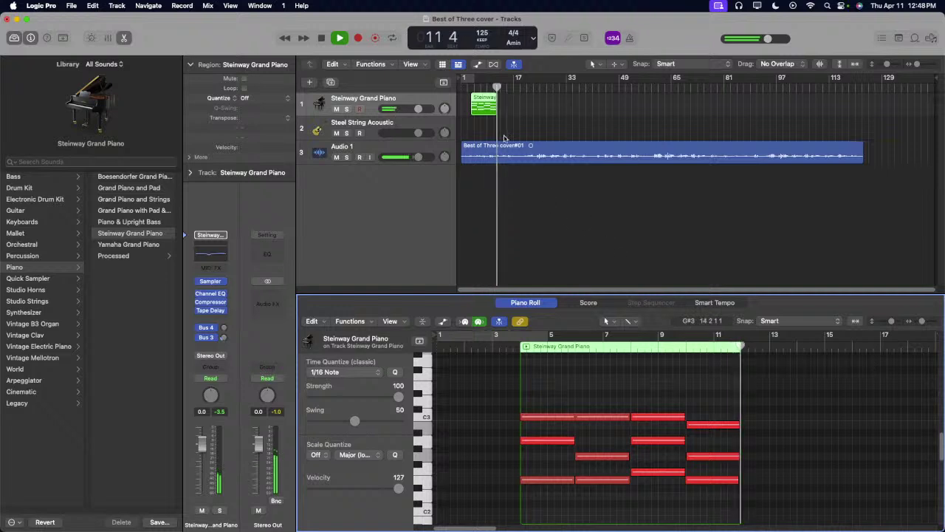
Step: Extend the Steinway Grand Piano region to about bar 93 and repeat all its chord notes once from bar 12
{"action": "left_click_drag", "start_coordinate": [498, 112], "coordinate": [770, 110]}
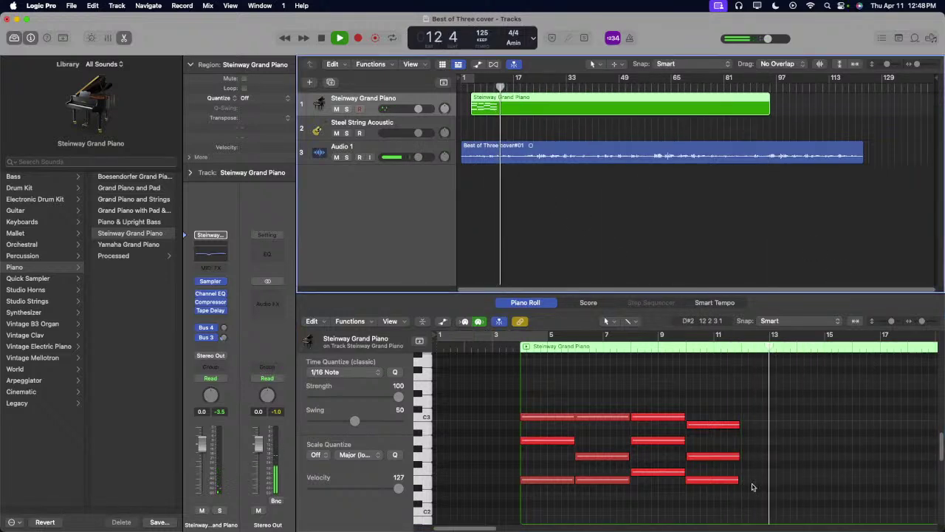
{"action": "key", "text": "space"}
{"action": "left_click_drag", "start_coordinate": [743, 494], "coordinate": [543, 395]}
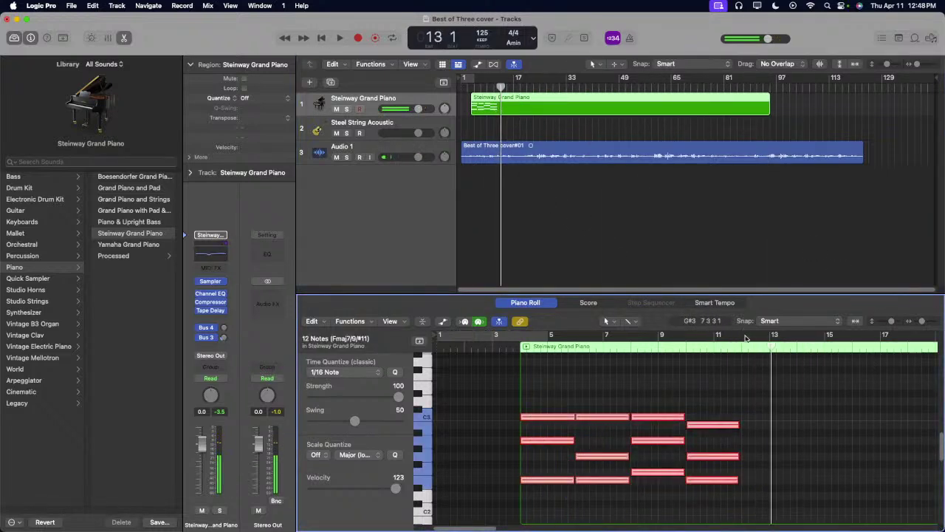
{"action": "key", "text": "super+r"}
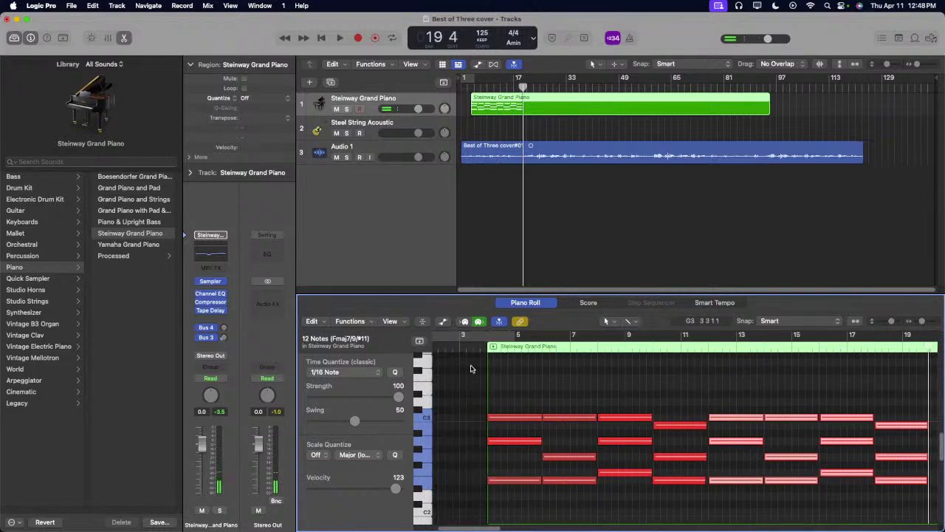
Step: Select all the piano notes during playback and lower their velocity to 84
{"action": "key", "text": "space"}
{"action": "left_click_drag", "start_coordinate": [650, 413], "coordinate": [705, 467]}
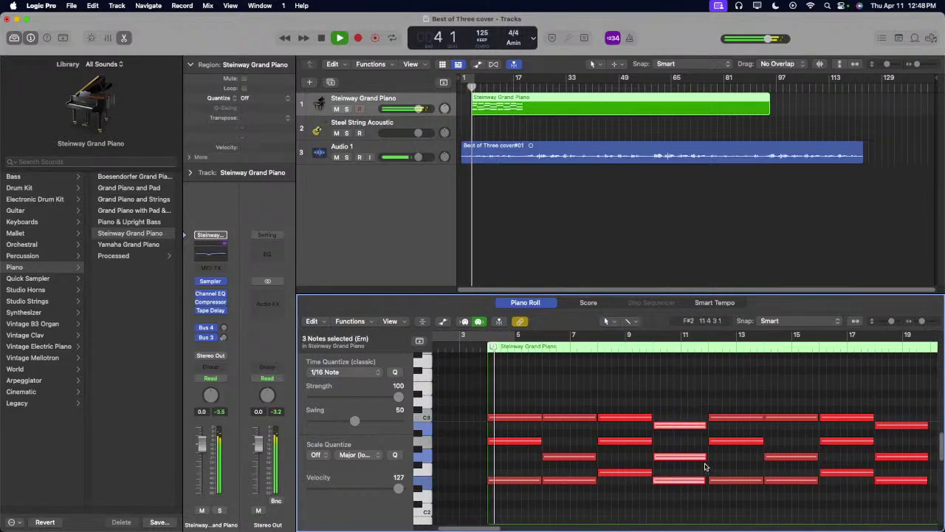
{"action": "left_click", "coordinate": [705, 467]}
{"action": "left_click_drag", "start_coordinate": [894, 384], "coordinate": [513, 501]}
{"action": "scroll", "coordinate": [530, 440], "scroll_direction": "up", "scroll_amount": 3}
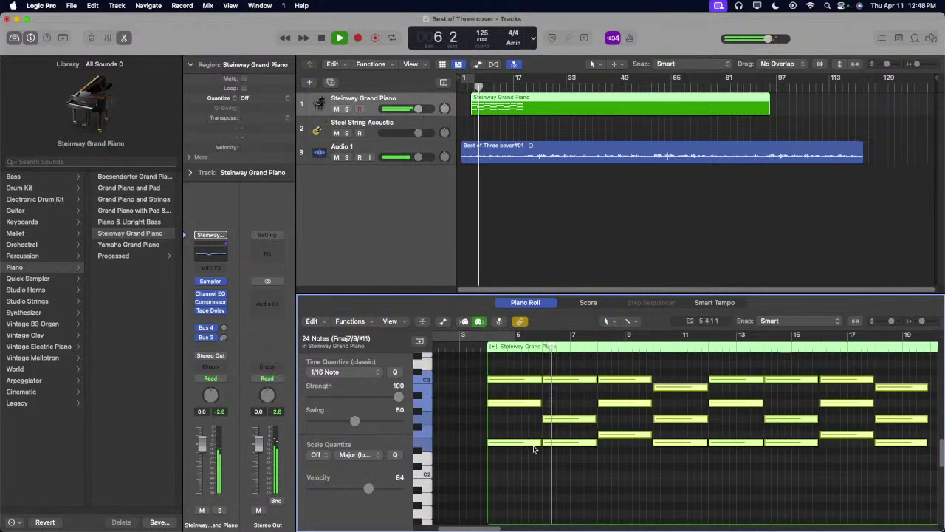
{"action": "left_click", "coordinate": [564, 492]}
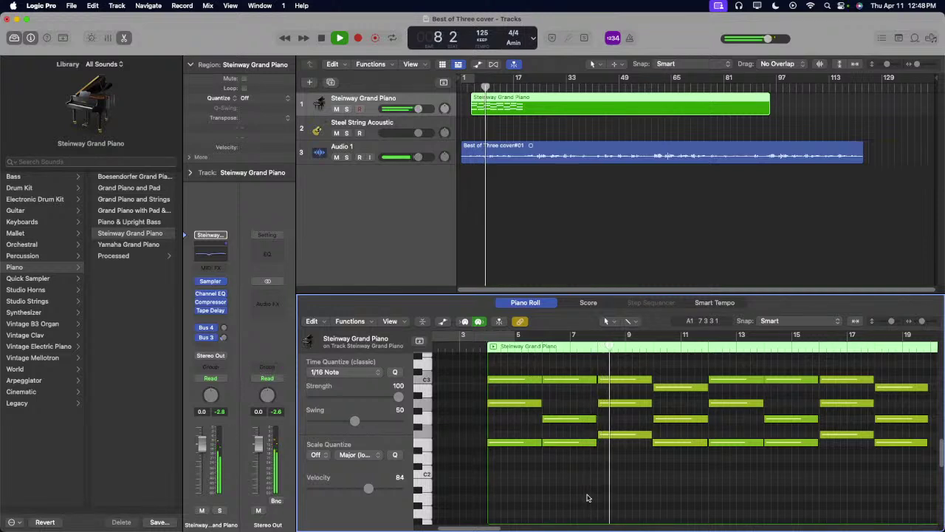
Step: Shorten the chord notes at bar 10 to one bar and add a one-bar G2 note at bar 11
{"action": "scroll", "coordinate": [665, 414], "scroll_direction": "up", "scroll_amount": 2}
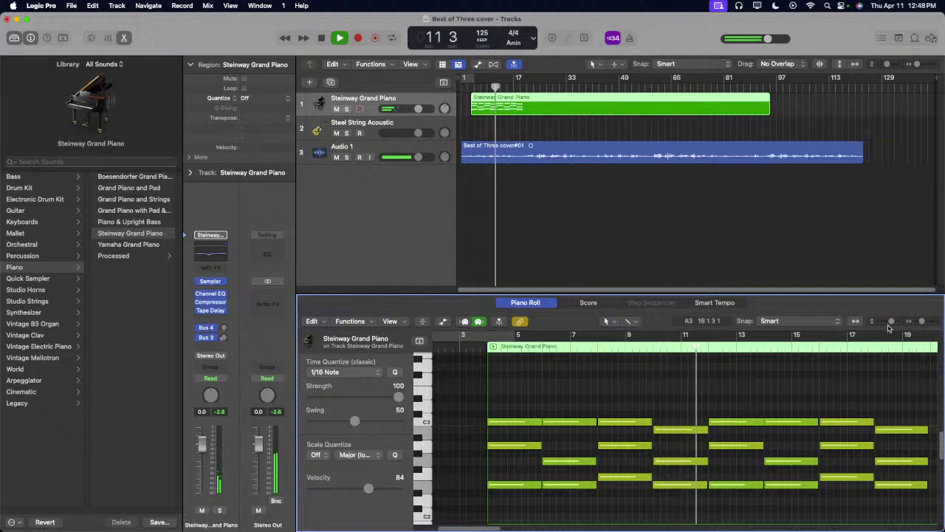
{"action": "left_click_drag", "start_coordinate": [921, 322], "coordinate": [917, 321]}
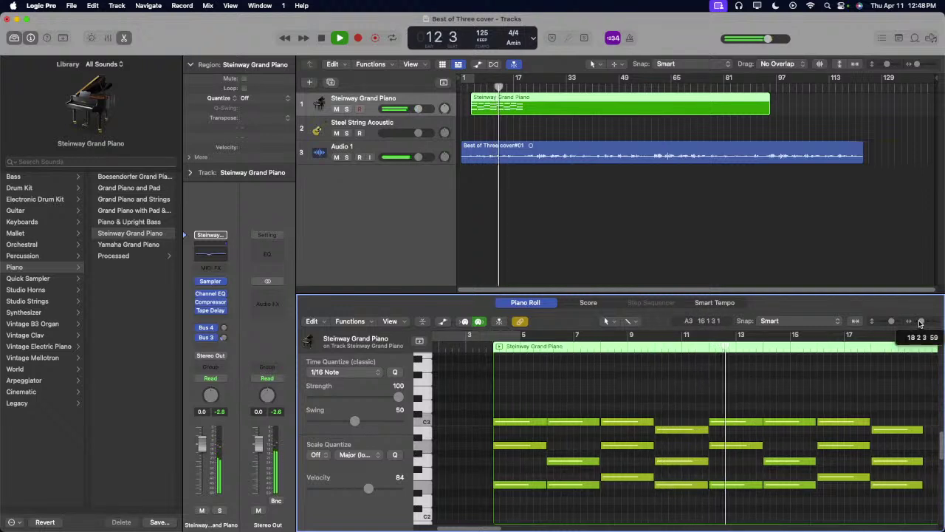
{"action": "left_click_drag", "start_coordinate": [692, 407], "coordinate": [697, 462]}
{"action": "key", "text": "space"}
{"action": "left_click", "coordinate": [673, 494]}
{"action": "left_click", "coordinate": [664, 485]}
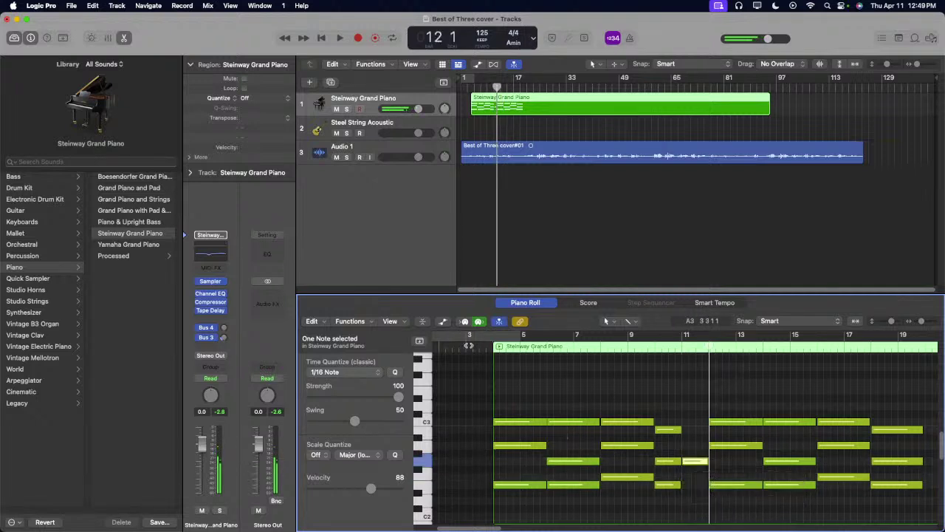
Step: Audition the new note at bar 11 against the audio, move it down to F2 and replay the passage from around bar 10
{"action": "left_click", "coordinate": [470, 345]}
{"action": "key", "text": "space"}
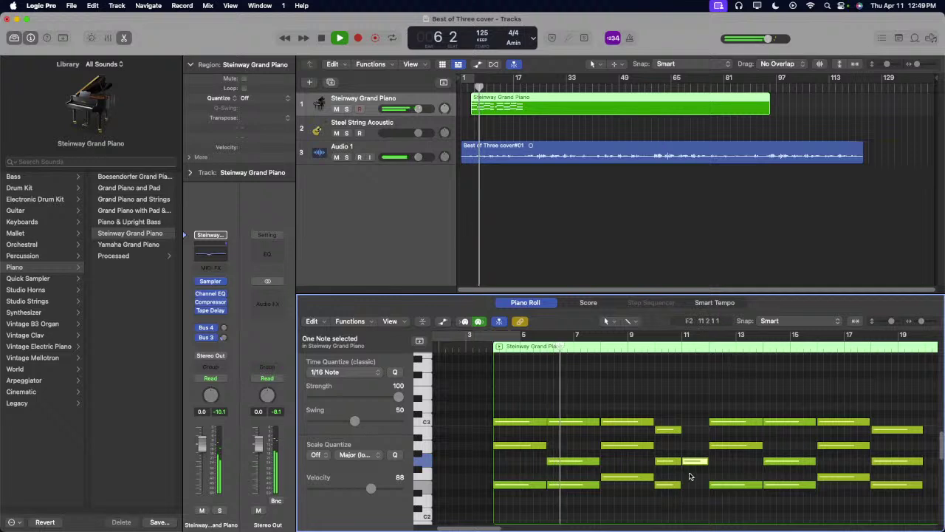
{"action": "mouse_move", "coordinate": [692, 465]}
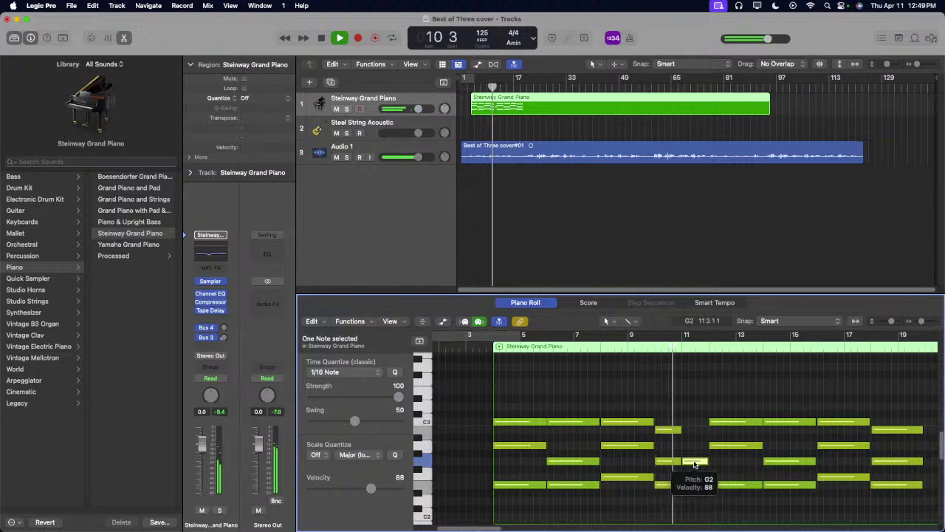
{"action": "left_click_drag", "start_coordinate": [693, 465], "coordinate": [696, 478]}
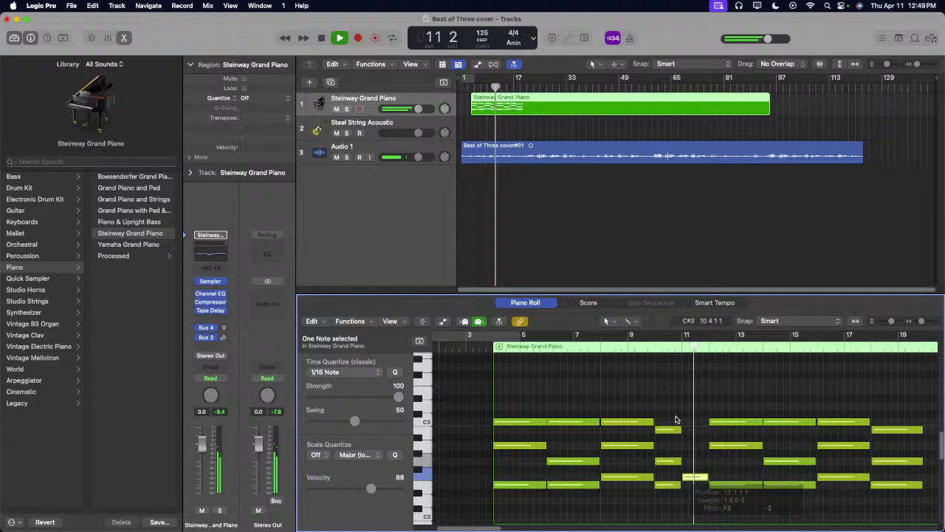
{"action": "left_click", "coordinate": [648, 350]}
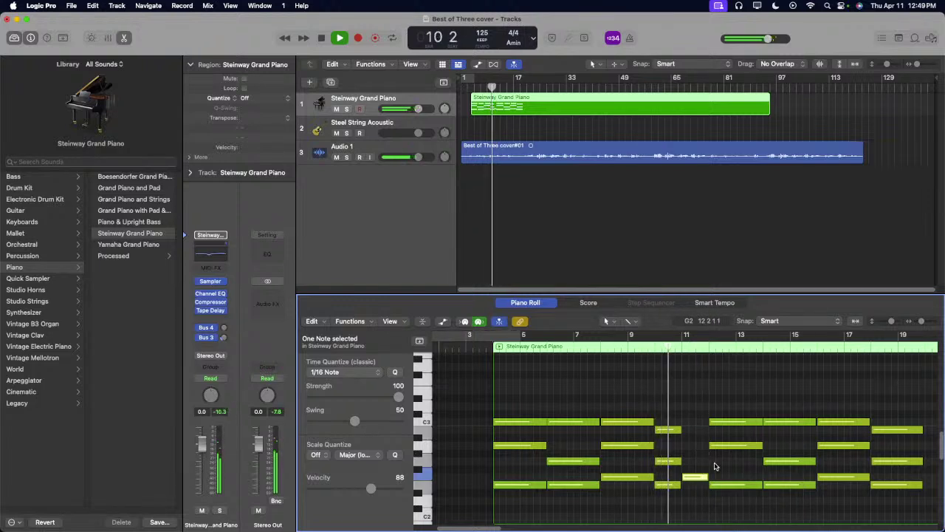
{"action": "key", "text": "space"}
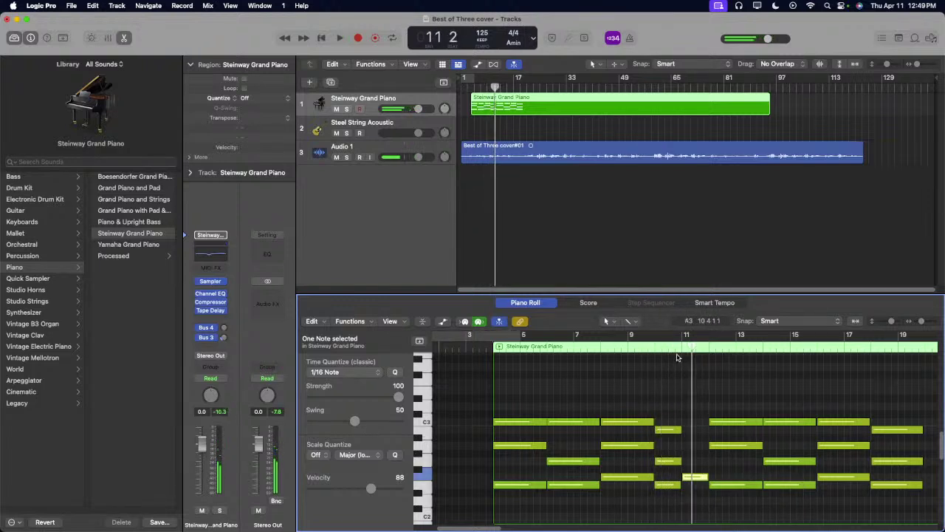
Step: Copy the F2 note at bar 11 up to A2 and C3, play the chords through, and return the playhead to bar 3
{"action": "left_click_drag", "start_coordinate": [695, 478], "coordinate": [697, 426]}
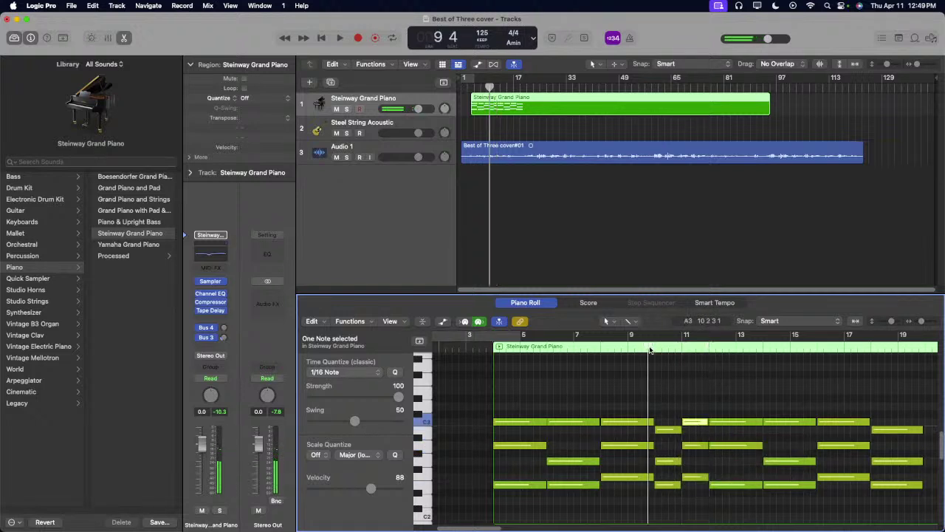
{"action": "key", "text": "space"}
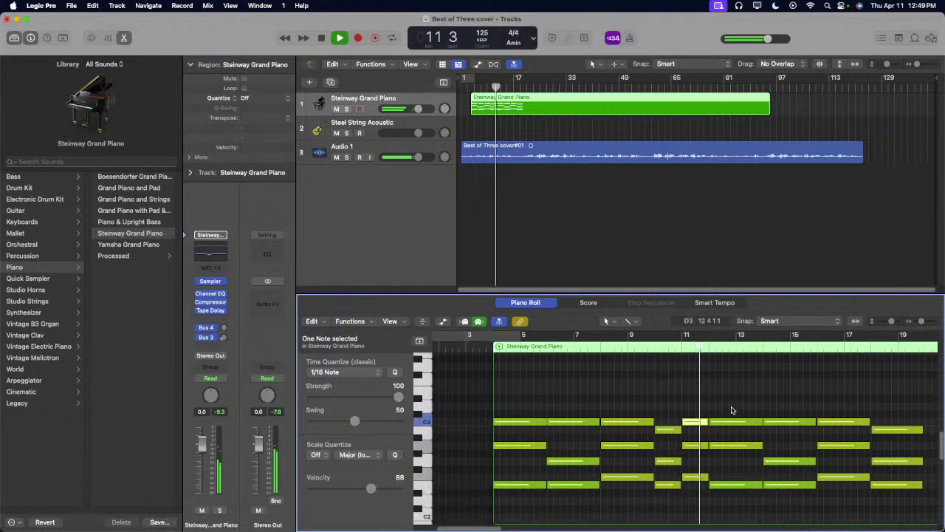
{"action": "left_click", "coordinate": [739, 456]}
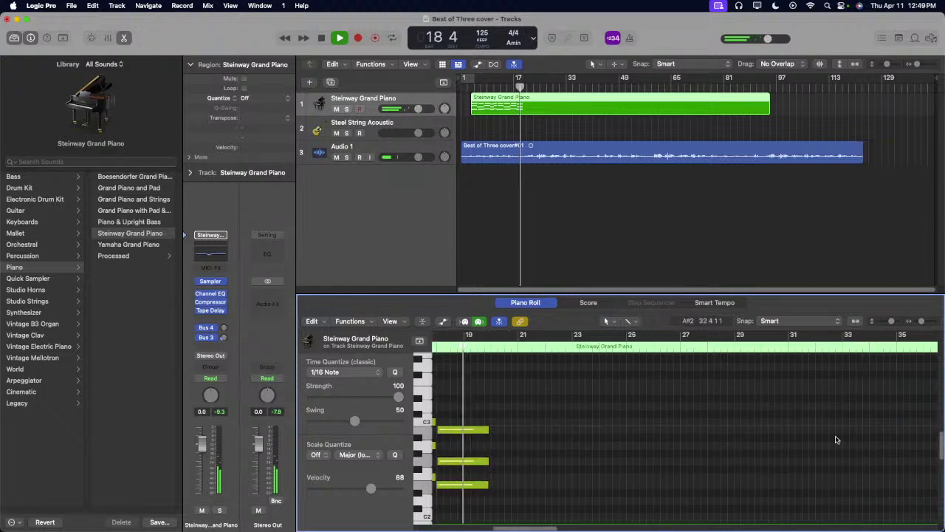
{"action": "scroll", "coordinate": [679, 408], "scroll_direction": "left", "scroll_amount": 5}
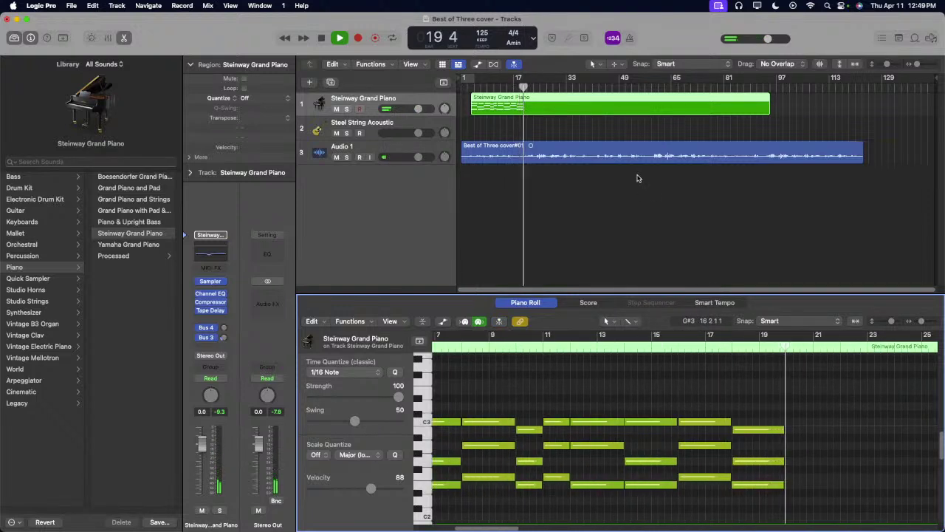
{"action": "left_click", "coordinate": [453, 109]}
{"action": "key", "text": "space"}
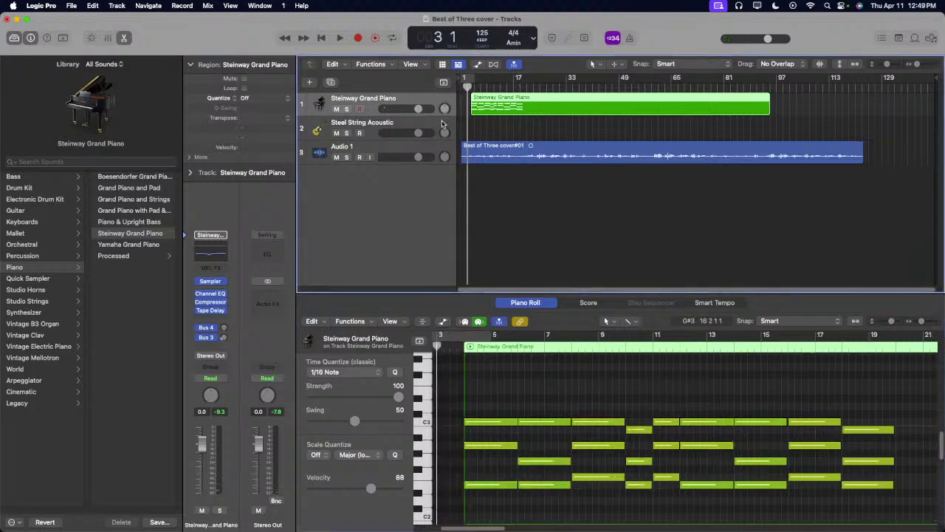
Step: Select the Steel String Acoustic track and look through its track options and the available instrument plug-ins
{"action": "left_click", "coordinate": [442, 123]}
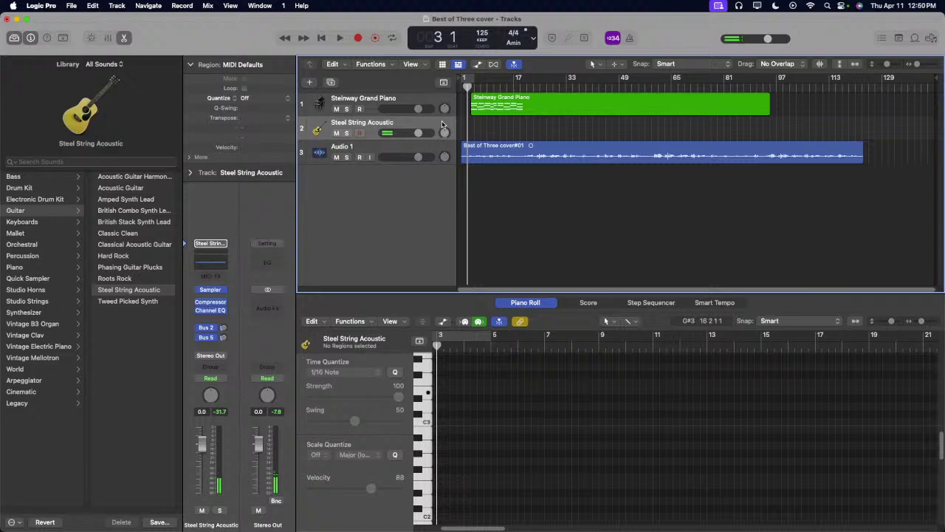
{"action": "right_click", "coordinate": [442, 122]}
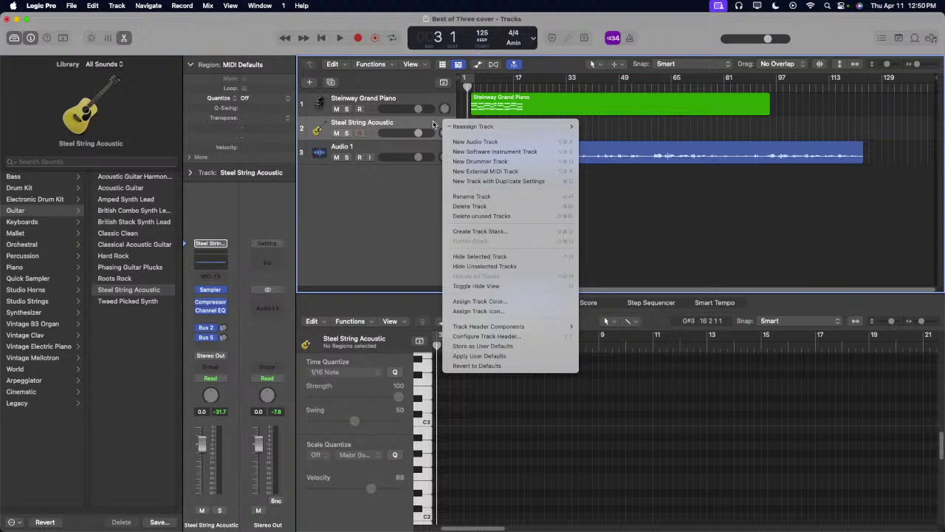
{"action": "key", "text": "Escape"}
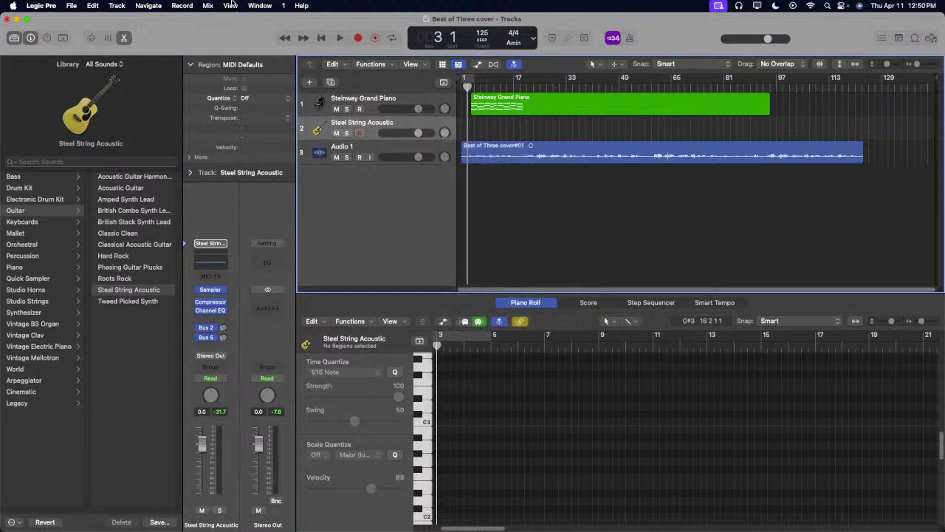
{"action": "right_click", "coordinate": [370, 124]}
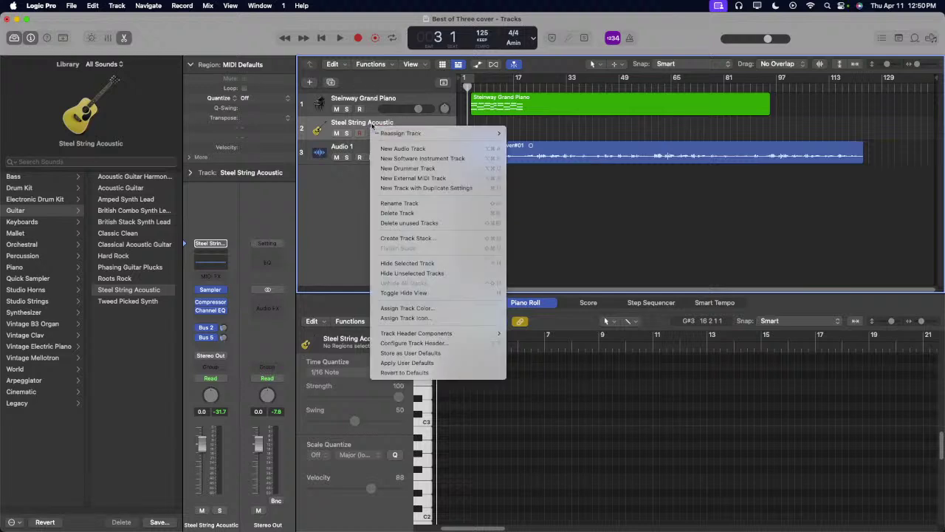
{"action": "key", "text": "Escape"}
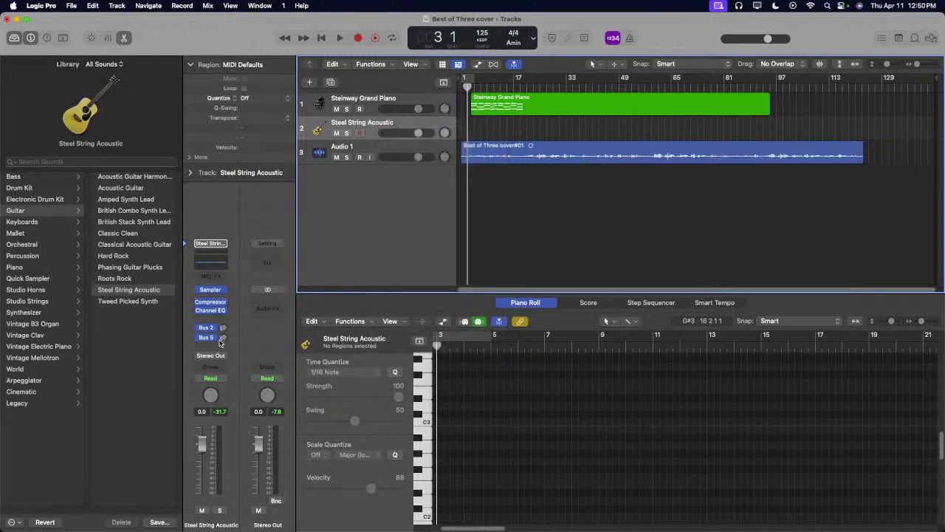
{"action": "left_click", "coordinate": [223, 292]}
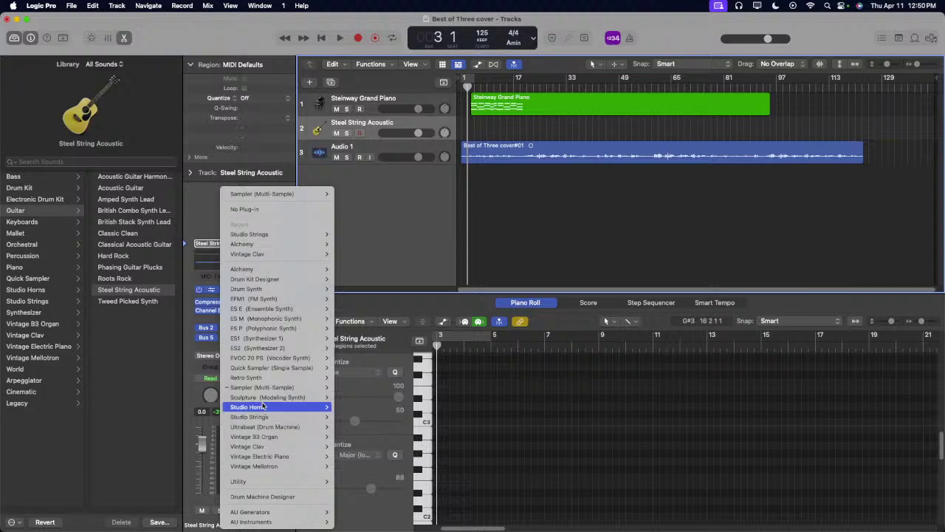
{"action": "mouse_move", "coordinate": [266, 421]}
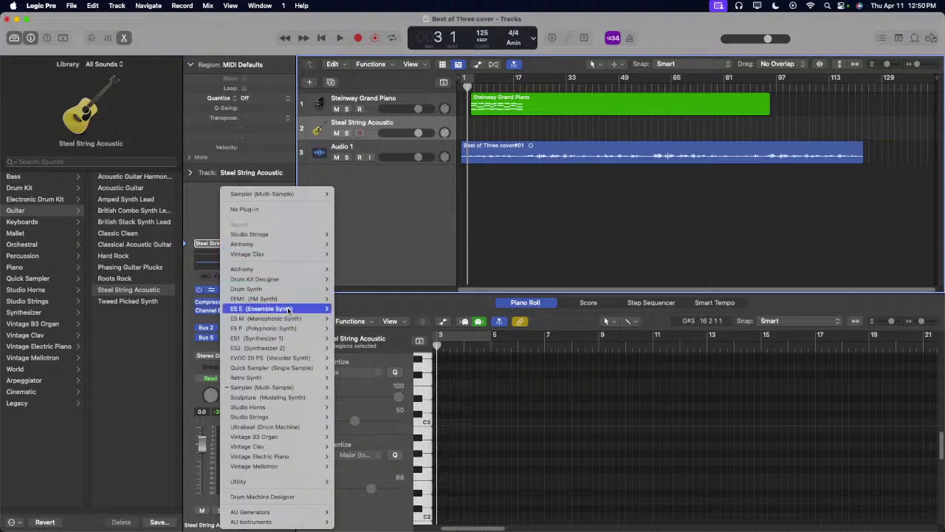
{"action": "mouse_move", "coordinate": [298, 379]}
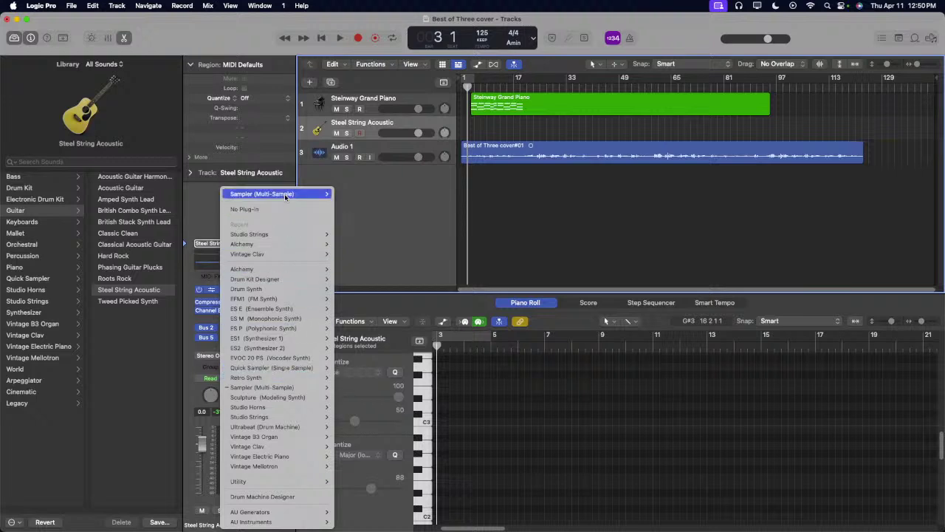
{"action": "mouse_move", "coordinate": [285, 195]}
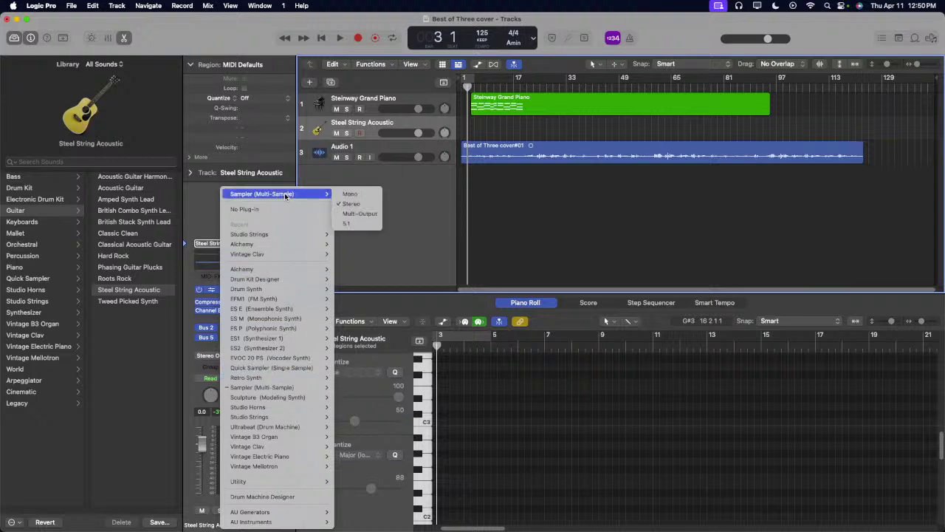
{"action": "left_click", "coordinate": [192, 284]}
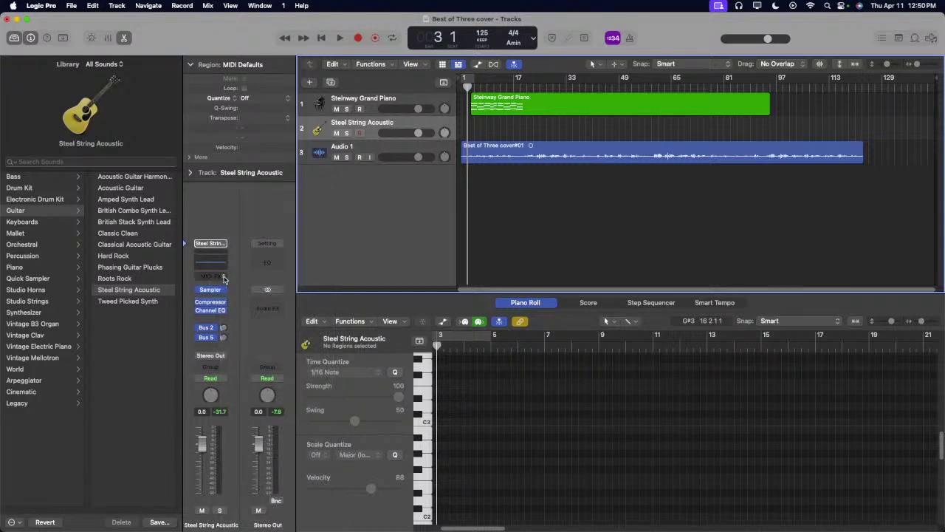
Step: Insert the Scripter MIDI effect on the Steel String Acoustic track, close its script editor and load the Guitar Strummer preset
{"action": "left_click", "coordinate": [225, 278]}
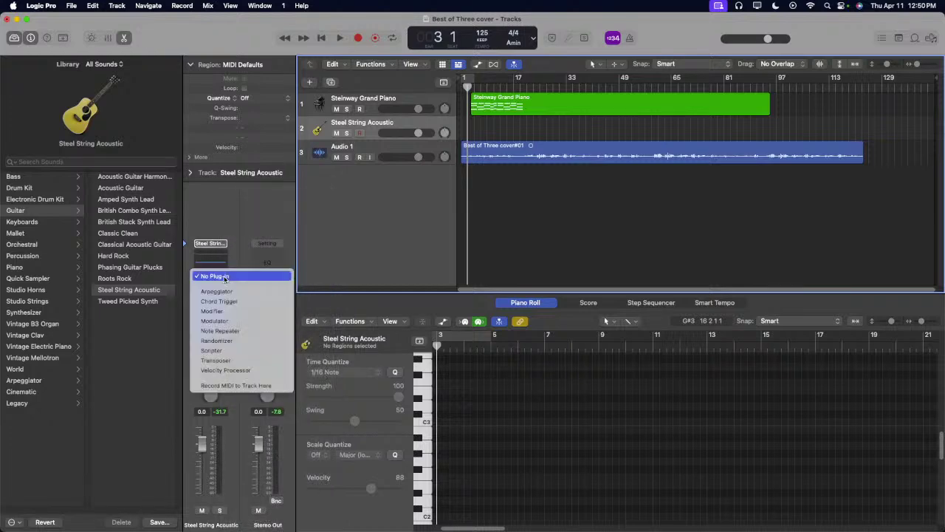
{"action": "left_click", "coordinate": [221, 350]}
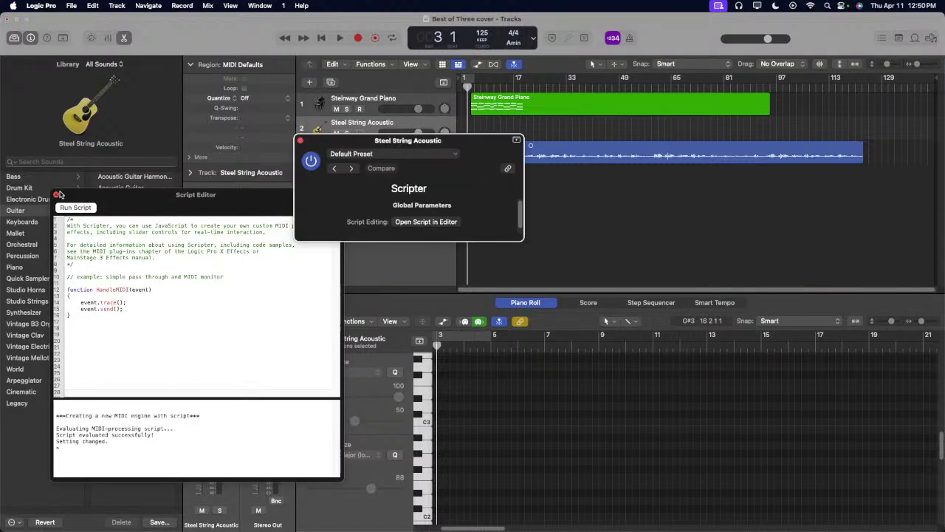
{"action": "left_click", "coordinate": [57, 194]}
{"action": "left_click", "coordinate": [416, 155]}
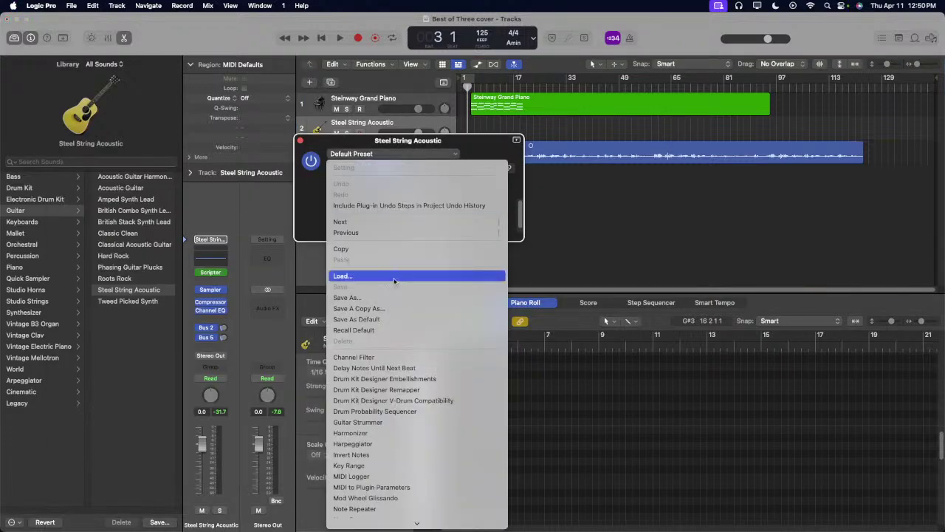
{"action": "left_click", "coordinate": [353, 420]}
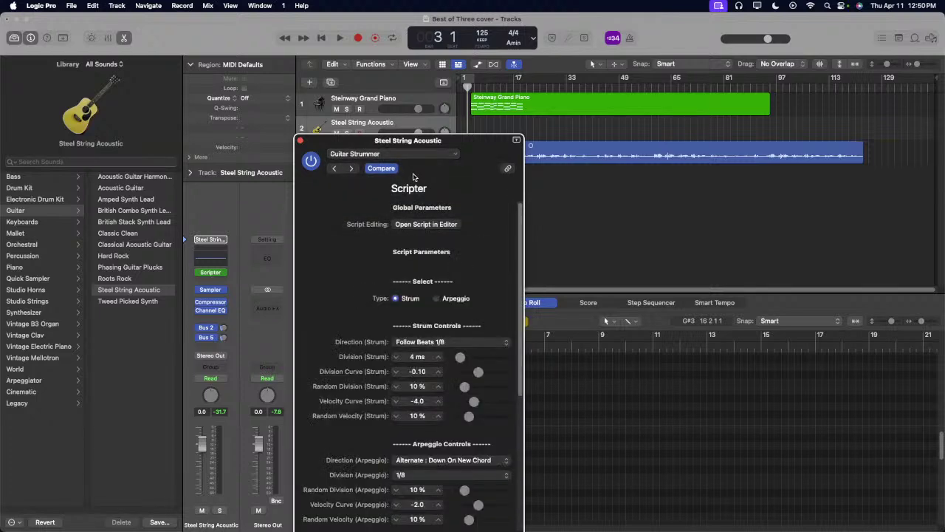
{"action": "left_click_drag", "start_coordinate": [455, 138], "coordinate": [345, 54]}
Step: Audition the strummed chords, switch the Guitar Strummer type to Arpeggio and check the arpeggio direction options
{"action": "scroll", "coordinate": [299, 320], "scroll_direction": "down", "scroll_amount": 10}
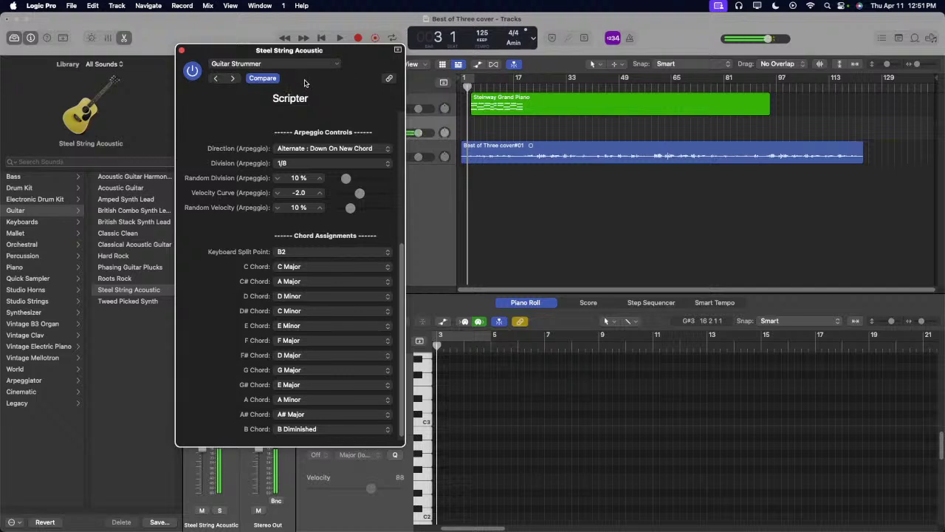
{"action": "scroll", "coordinate": [303, 111], "scroll_direction": "up", "scroll_amount": 10}
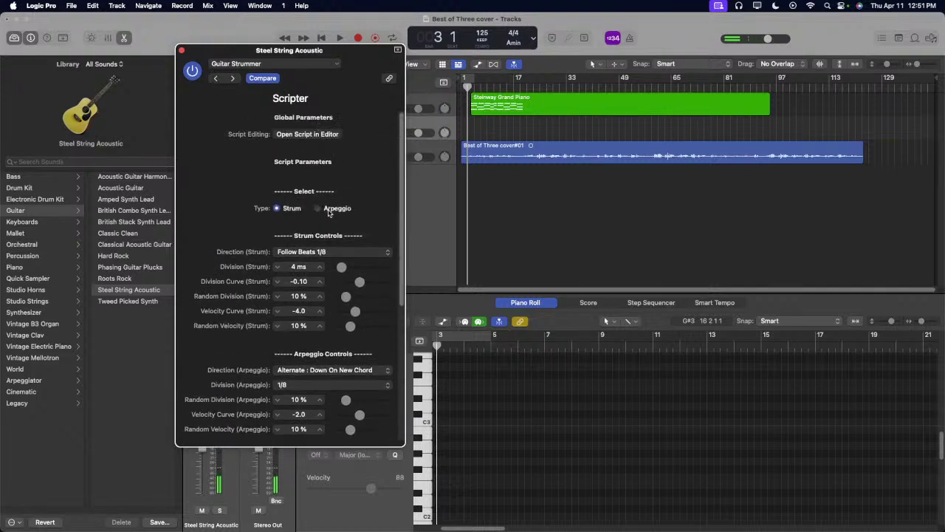
{"action": "scroll", "coordinate": [335, 227], "scroll_direction": "down", "scroll_amount": 3}
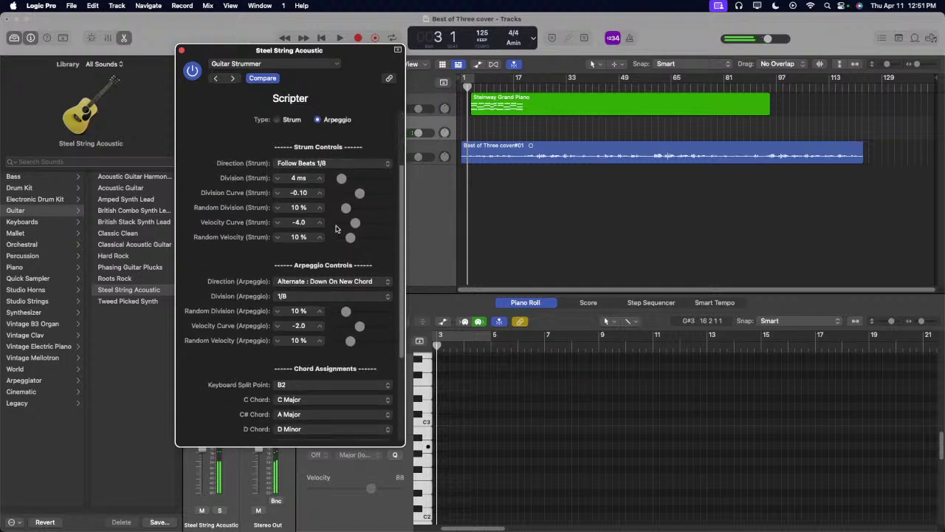
{"action": "scroll", "coordinate": [348, 278], "scroll_direction": "down", "scroll_amount": 4}
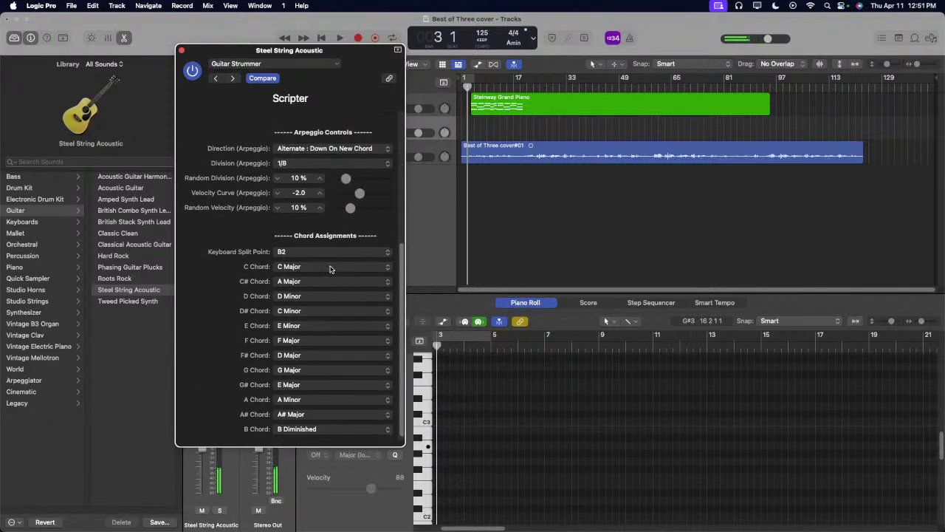
{"action": "scroll", "coordinate": [330, 270], "scroll_direction": "up", "scroll_amount": 4}
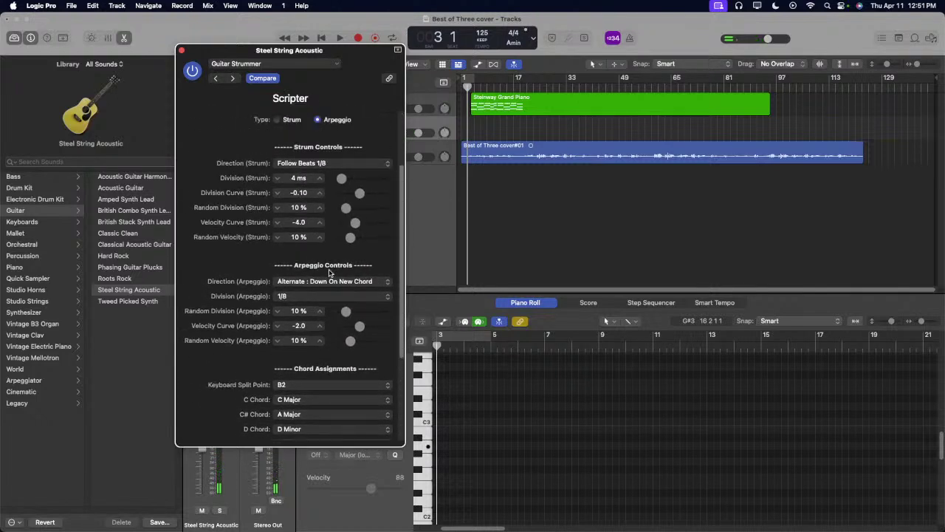
{"action": "scroll", "coordinate": [329, 272], "scroll_direction": "down", "scroll_amount": 1}
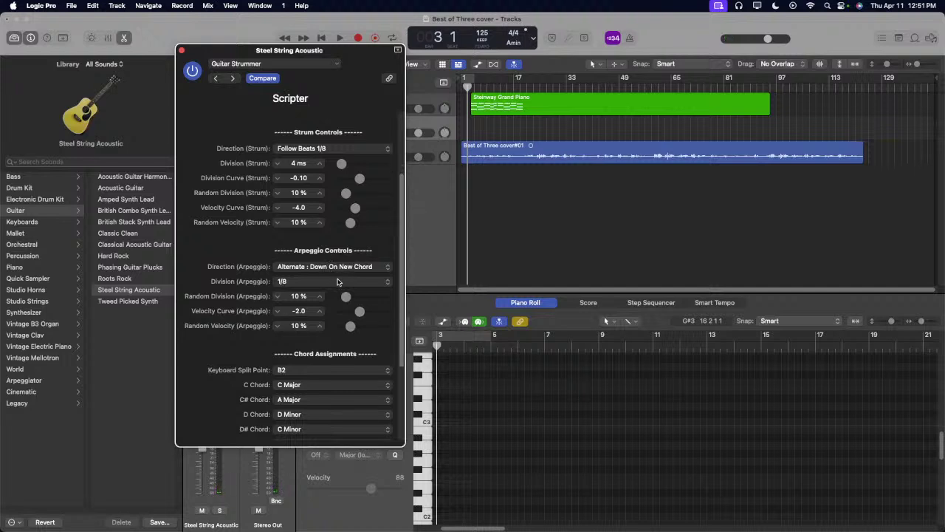
{"action": "left_click", "coordinate": [332, 273]}
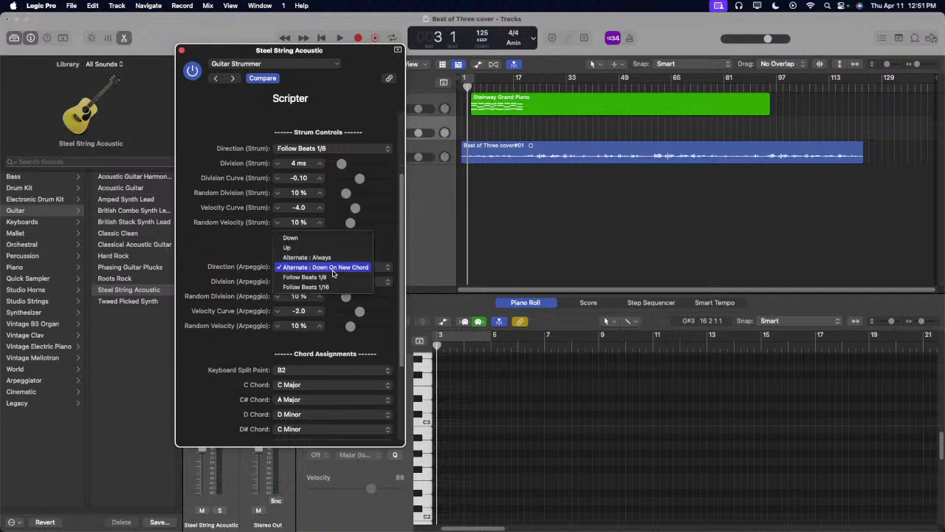
{"action": "left_click", "coordinate": [205, 260]}
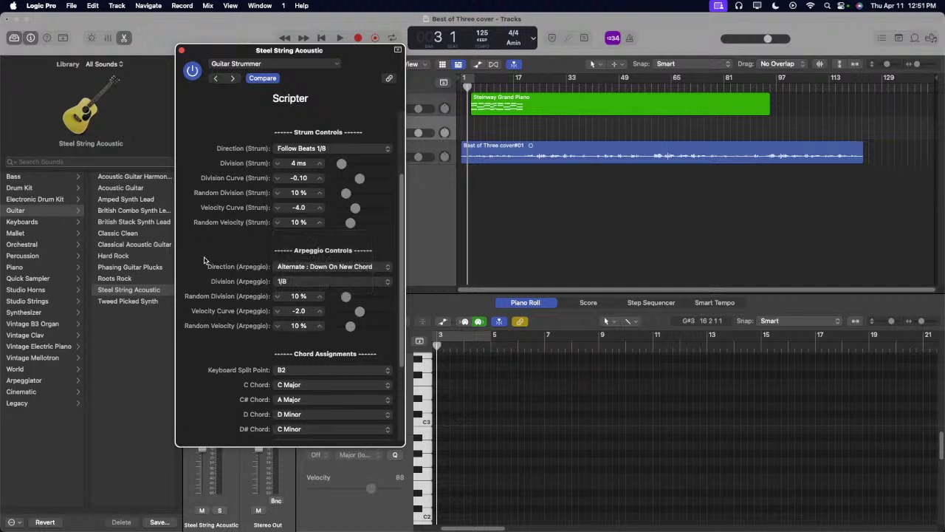
Step: Try the arpeggio division at 1/16 and 1/4 while playing chords, and return it to 1/8
{"action": "left_click", "coordinate": [329, 285]}
{"action": "left_click", "coordinate": [298, 293]}
{"action": "left_click", "coordinate": [304, 284]}
{"action": "left_click", "coordinate": [294, 256]}
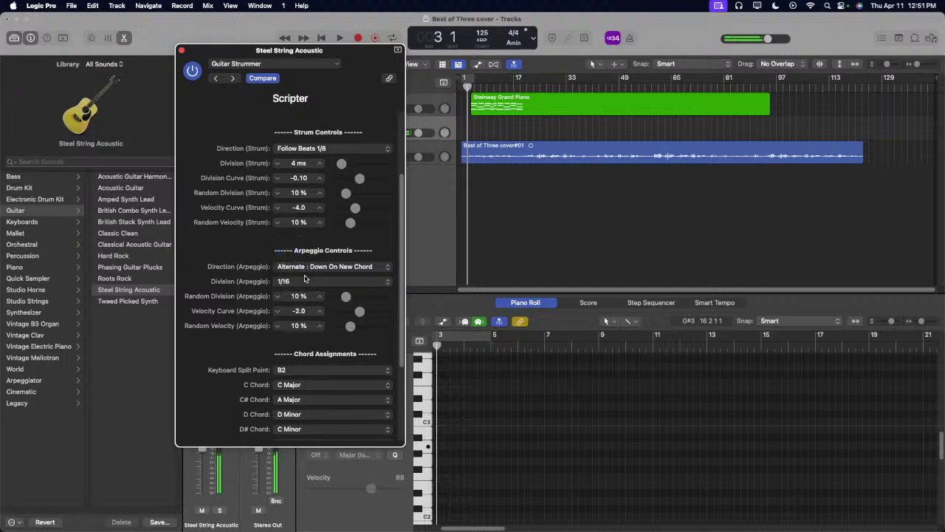
{"action": "left_click", "coordinate": [303, 283]}
{"action": "left_click", "coordinate": [295, 321]}
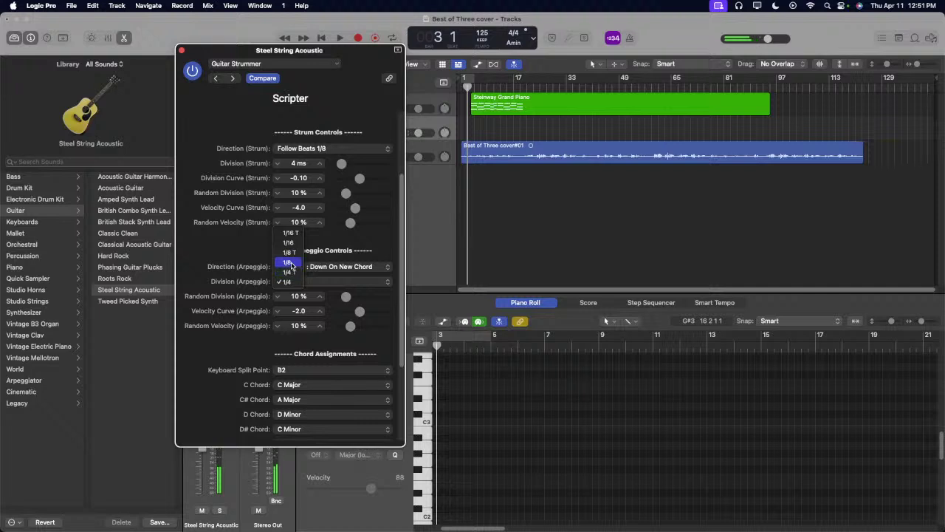
{"action": "left_click", "coordinate": [292, 263]}
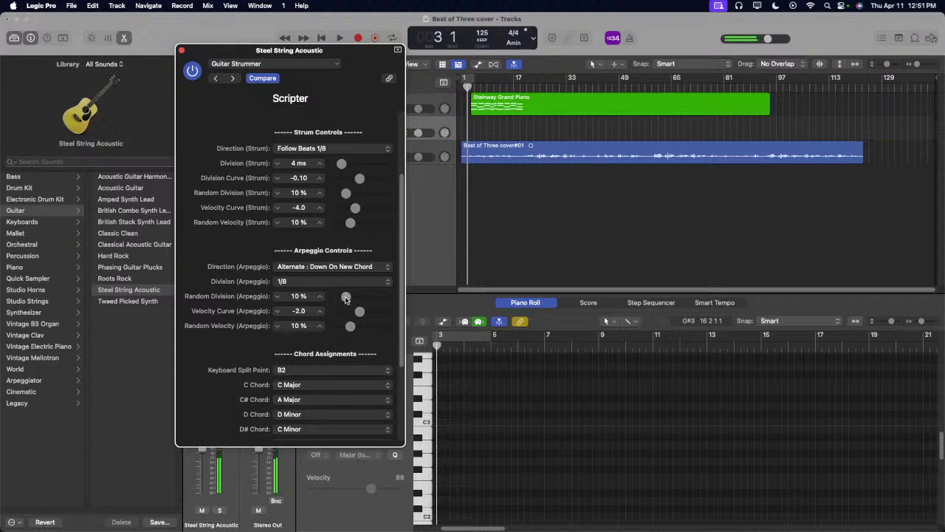
Step: Set the arpeggio's random division to 20 %, review the chord assignments and switch the type back to Strum
{"action": "mouse_move", "coordinate": [347, 298]}
{"action": "left_mouse_down"}
{"action": "mouse_move", "coordinate": [399, 308]}
{"action": "mouse_move", "coordinate": [351, 303]}
{"action": "left_mouse_up"}
{"action": "scroll", "coordinate": [333, 338], "scroll_direction": "down", "scroll_amount": 2}
{"action": "scroll", "coordinate": [334, 340], "scroll_direction": "down", "scroll_amount": 3}
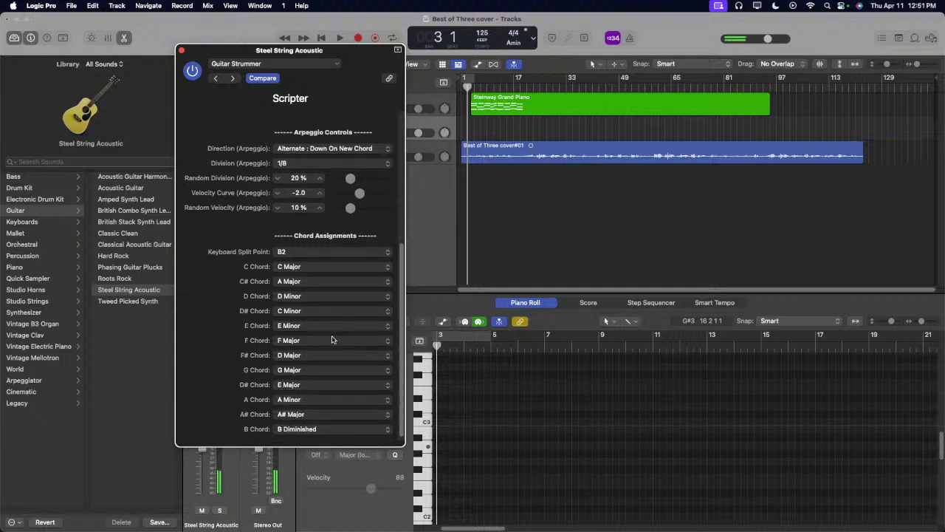
{"action": "scroll", "coordinate": [332, 340], "scroll_direction": "up", "scroll_amount": 10}
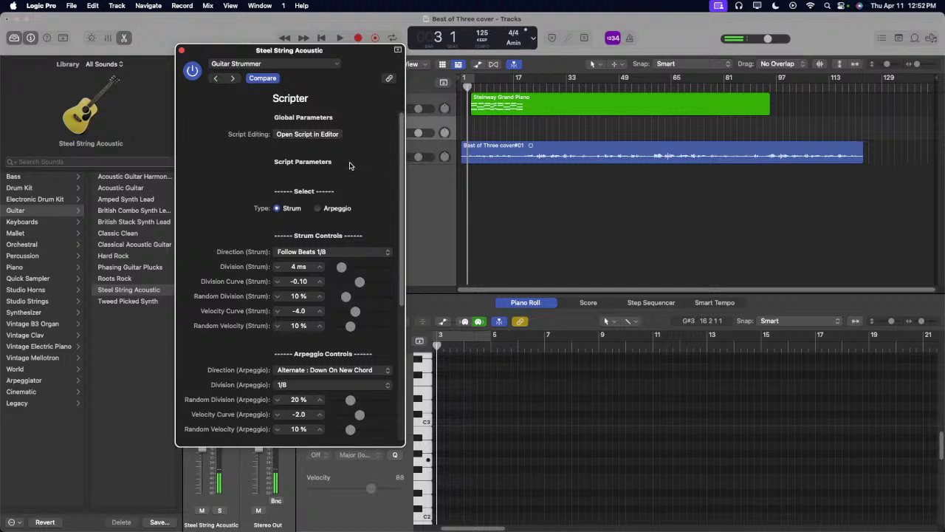
Step: Record a short strummed guitar take from bar 4 on the Steel String Acoustic track, stop near bar 9 and delete the take
{"action": "left_click", "coordinate": [471, 86]}
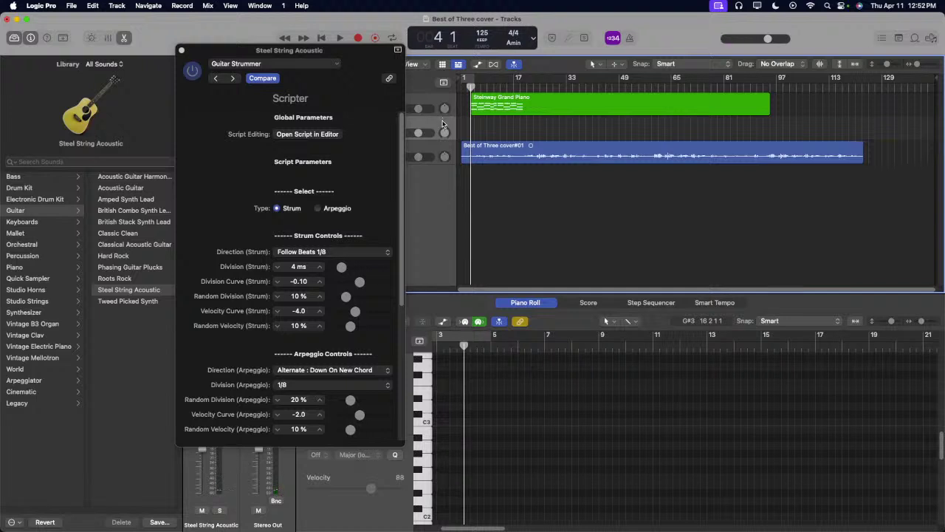
{"action": "key", "text": "r"}
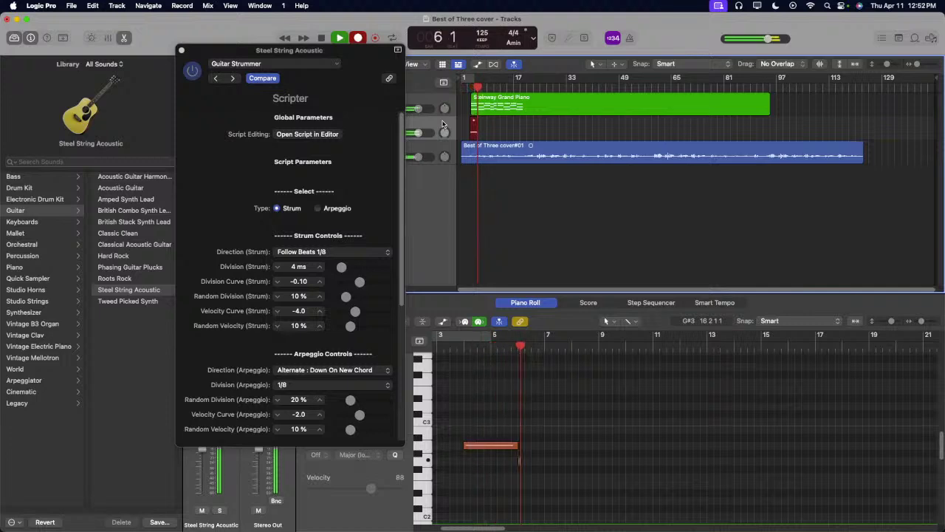
{"action": "left_click_drag", "start_coordinate": [369, 64], "coordinate": [310, 59]}
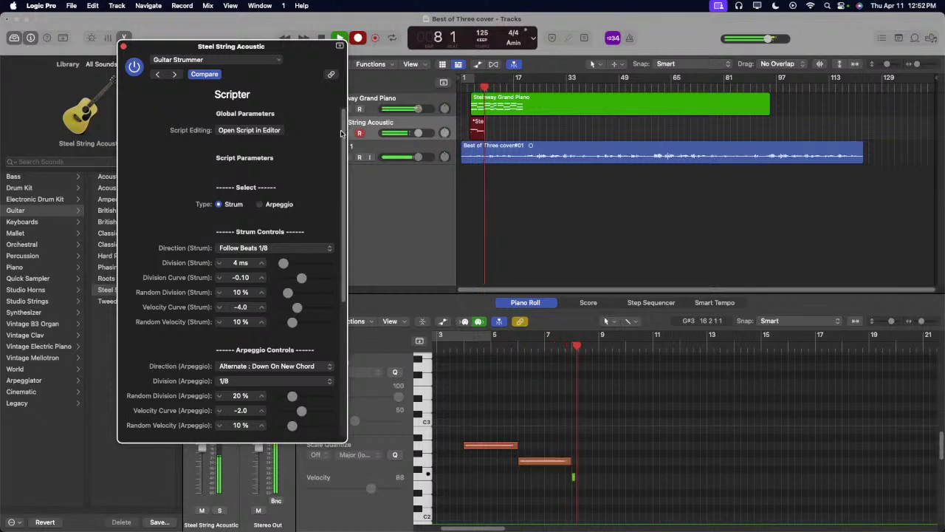
{"action": "left_click", "coordinate": [473, 130]}
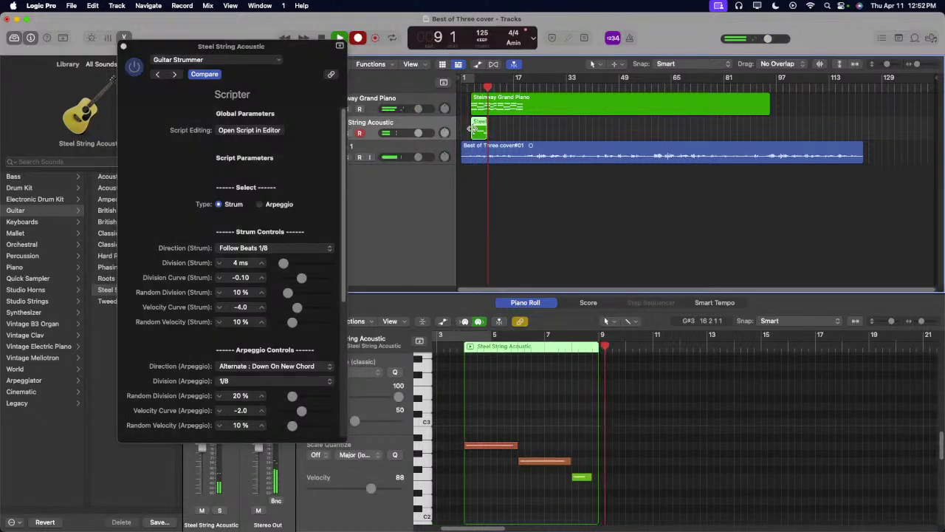
{"action": "key", "text": "space"}
{"action": "key", "text": "Delete"}
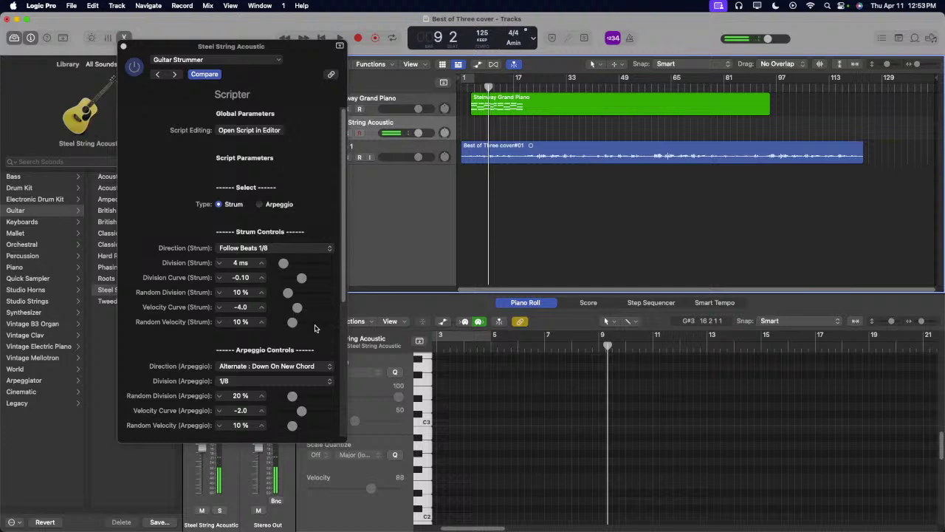
Step: Close the Scripter window and save the project
{"action": "left_click", "coordinate": [124, 46]}
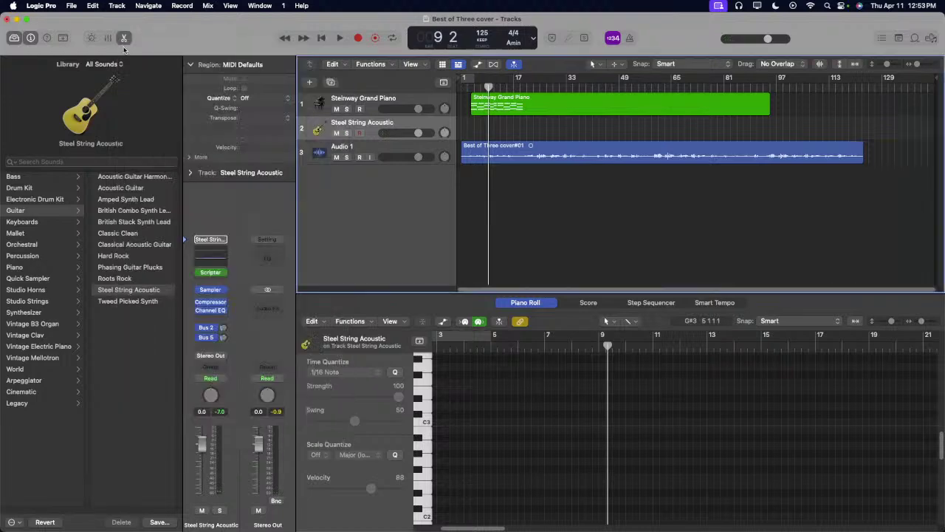
{"action": "left_click", "coordinate": [74, 6]}
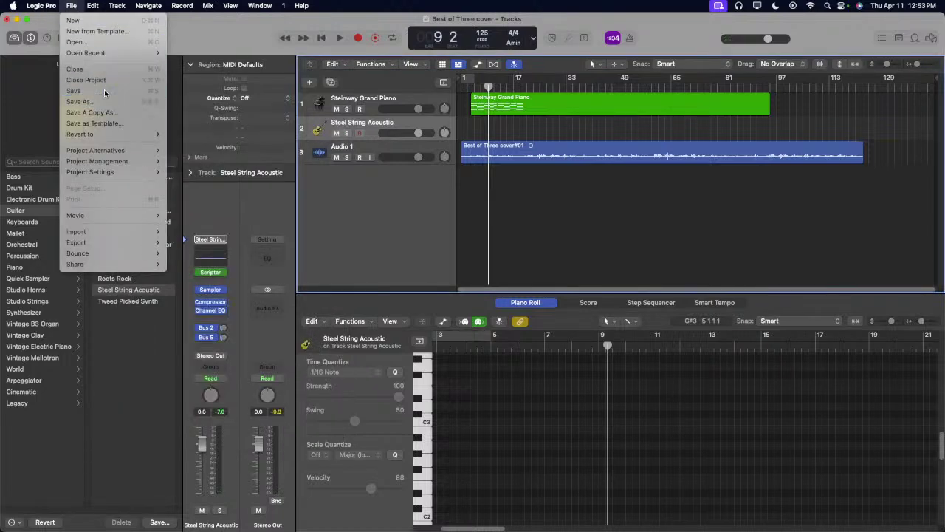
{"action": "left_click", "coordinate": [105, 92]}
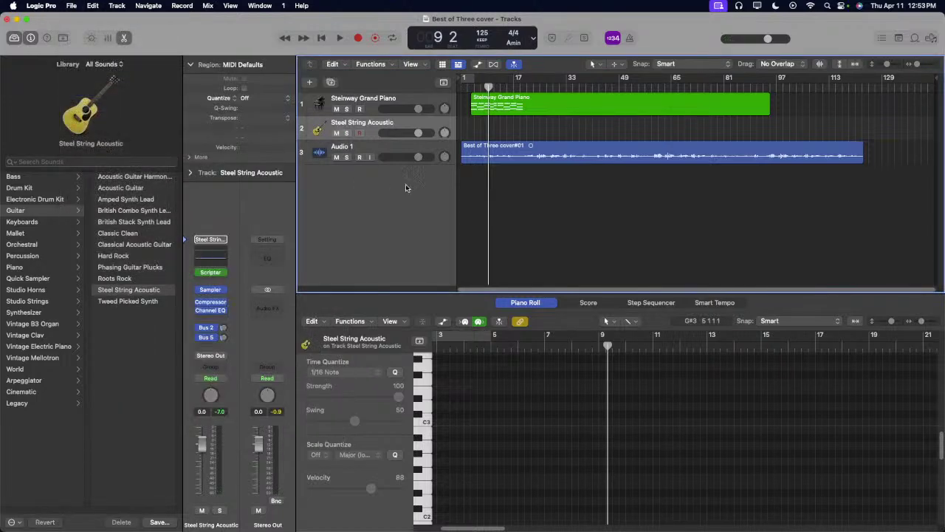
Step: Start playback a few bars in and shorten the Steinway Grand Piano region so it ends near bar 21
{"action": "left_click", "coordinate": [477, 86]}
{"action": "key", "text": "space"}
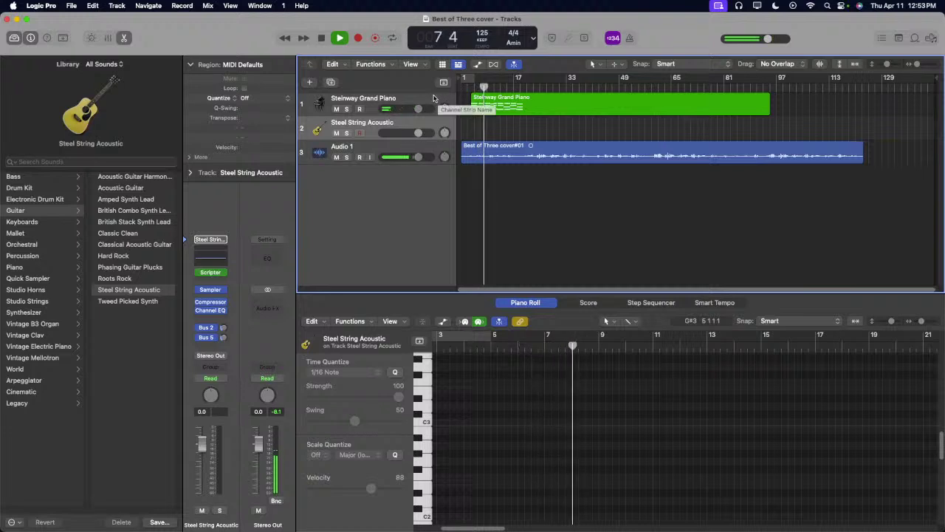
{"action": "left_click", "coordinate": [766, 109]}
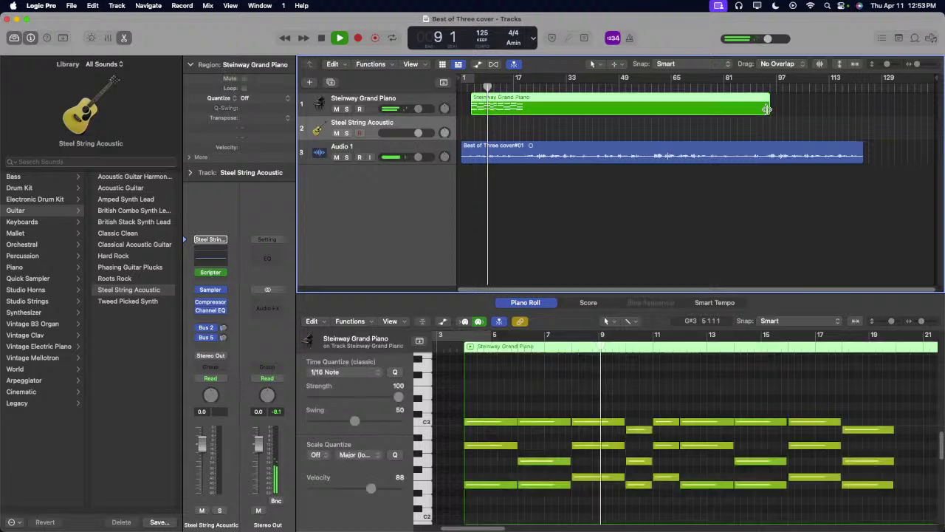
{"action": "left_click_drag", "start_coordinate": [767, 109], "coordinate": [523, 136]}
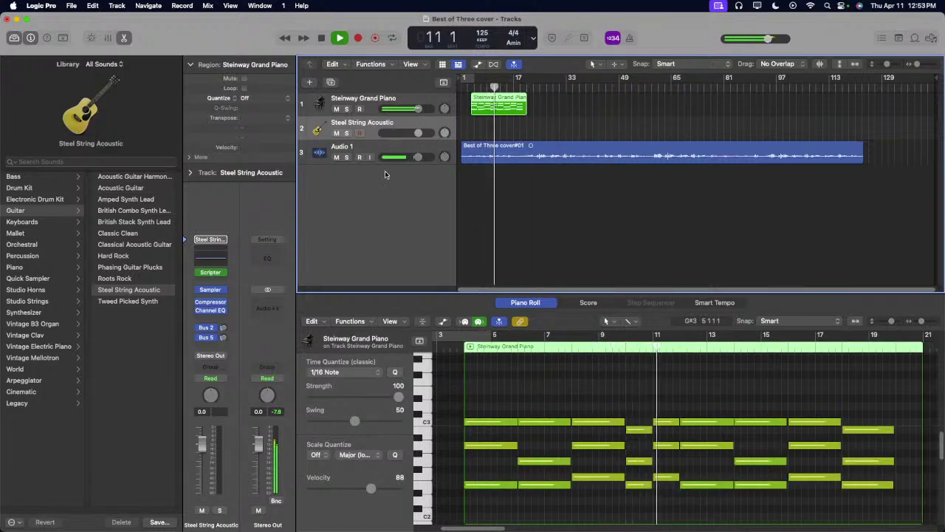
{"action": "left_click", "coordinate": [33, 244]}
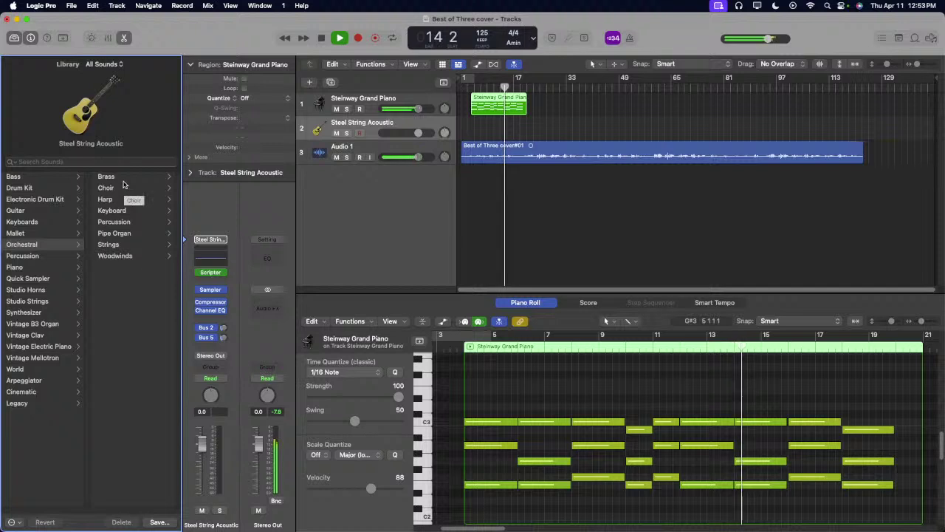
{"action": "left_click", "coordinate": [125, 245]}
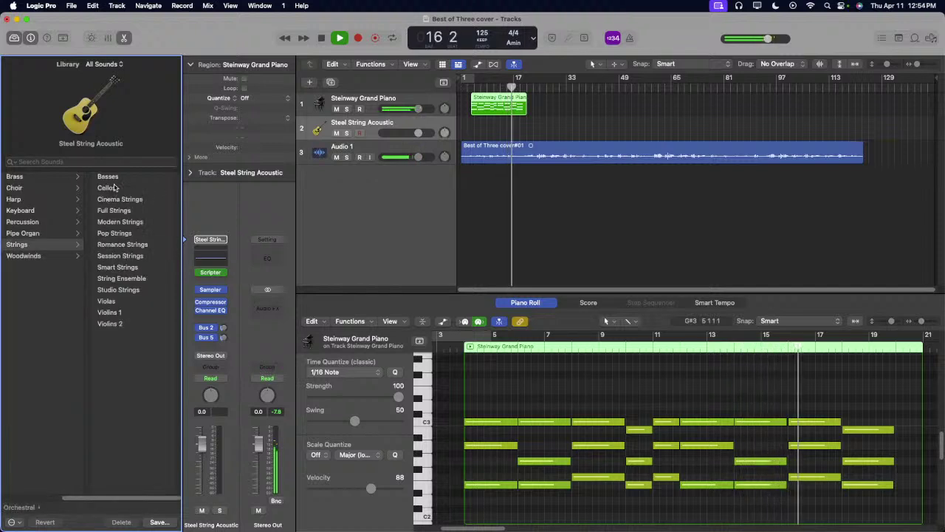
{"action": "left_click", "coordinate": [108, 176]}
{"action": "left_click", "coordinate": [107, 187]}
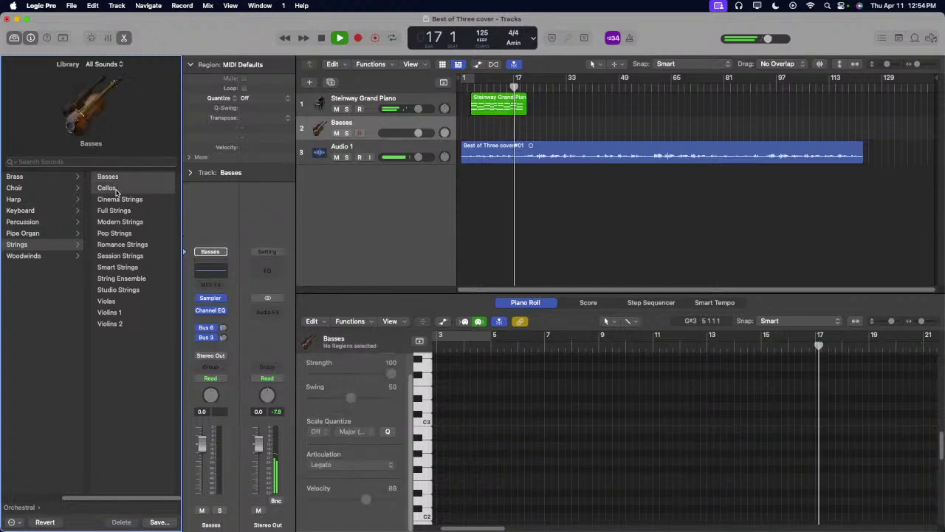
{"action": "left_click", "coordinate": [482, 108]}
{"action": "key", "text": "super+Right"}
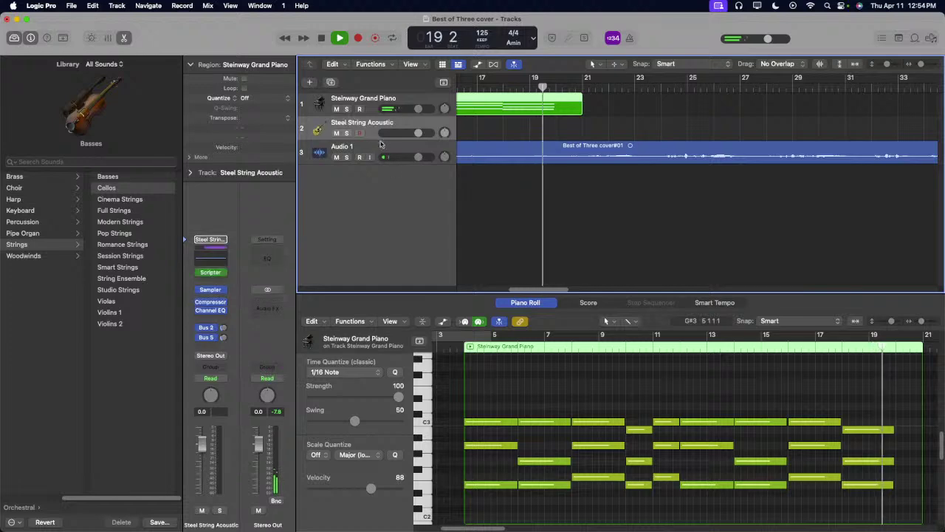
Step: Add a new instrument track below the Steinway Grand Piano track and place the playhead at bar 4
{"action": "left_click", "coordinate": [373, 114]}
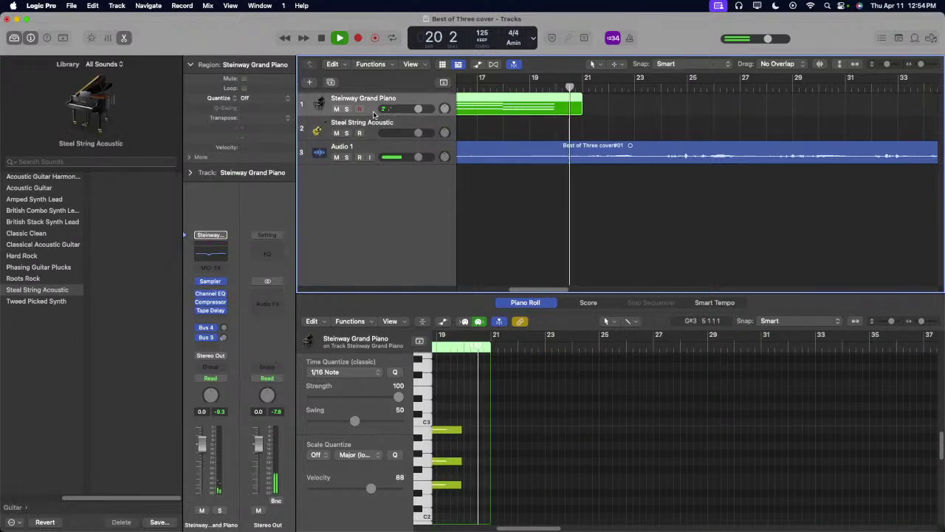
{"action": "right_click", "coordinate": [373, 114]}
{"action": "left_click", "coordinate": [415, 124]}
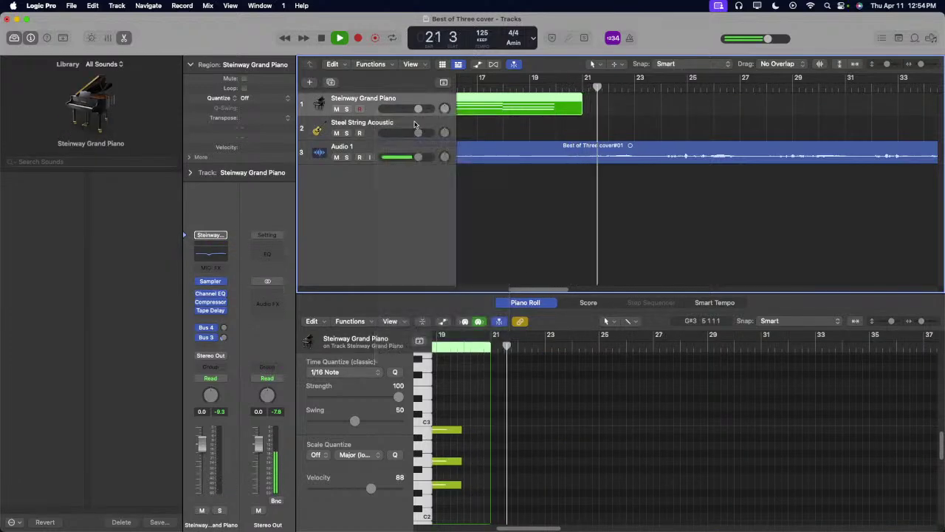
{"action": "scroll", "coordinate": [543, 103], "scroll_direction": "left", "scroll_amount": 10}
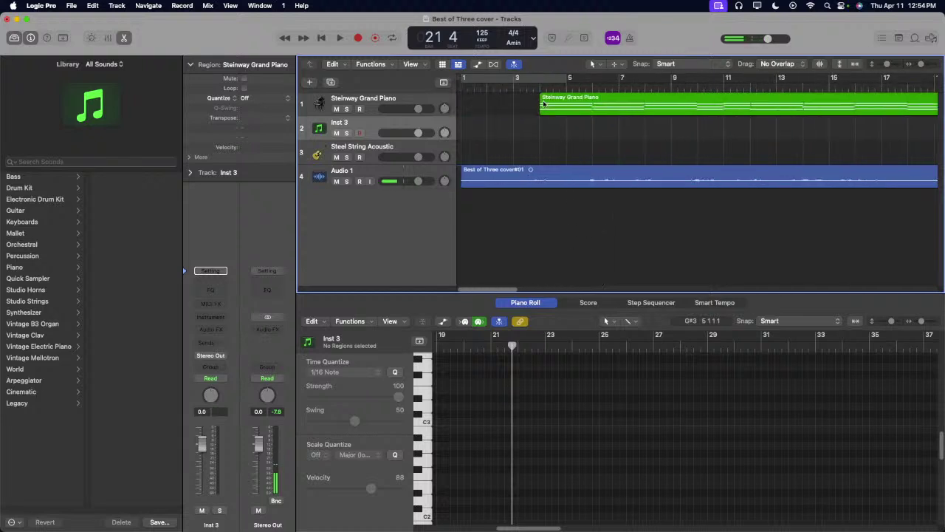
{"action": "left_click", "coordinate": [540, 86]}
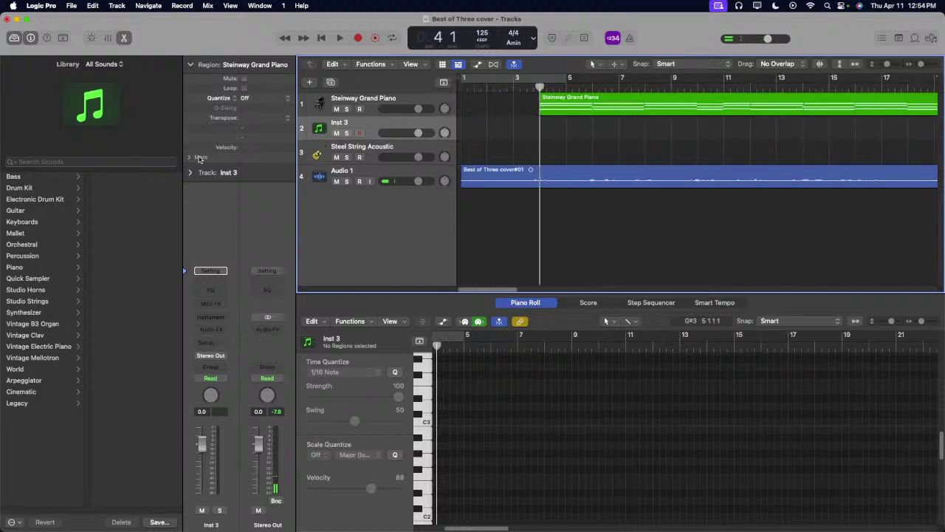
Step: Try the Cellos patch from the Orchestral Strings sounds on the new track and load the Basses patch instead
{"action": "left_click", "coordinate": [42, 243]}
{"action": "left_click", "coordinate": [108, 233]}
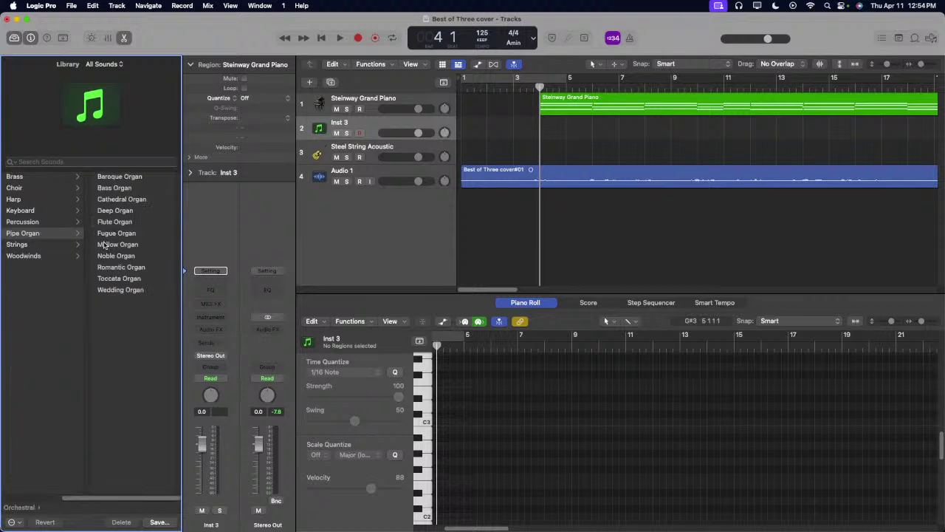
{"action": "left_click", "coordinate": [43, 244]}
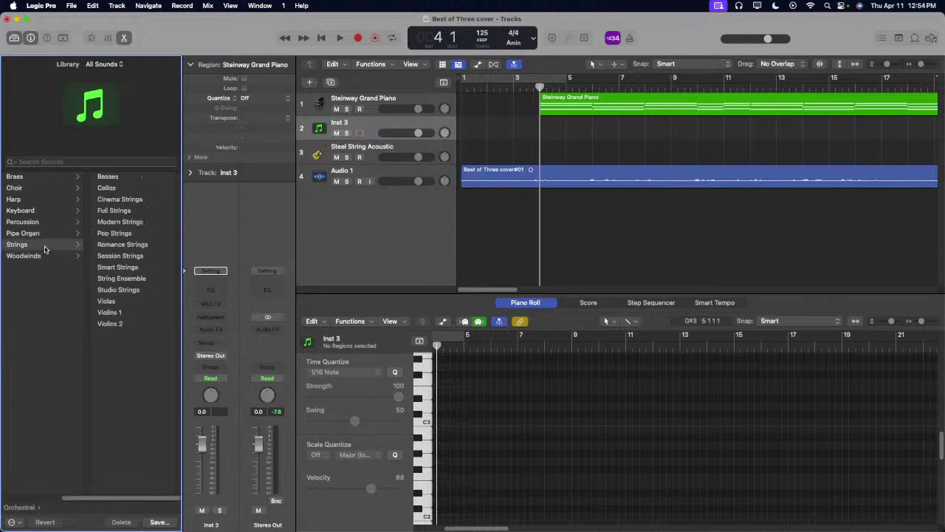
{"action": "left_click", "coordinate": [111, 189]}
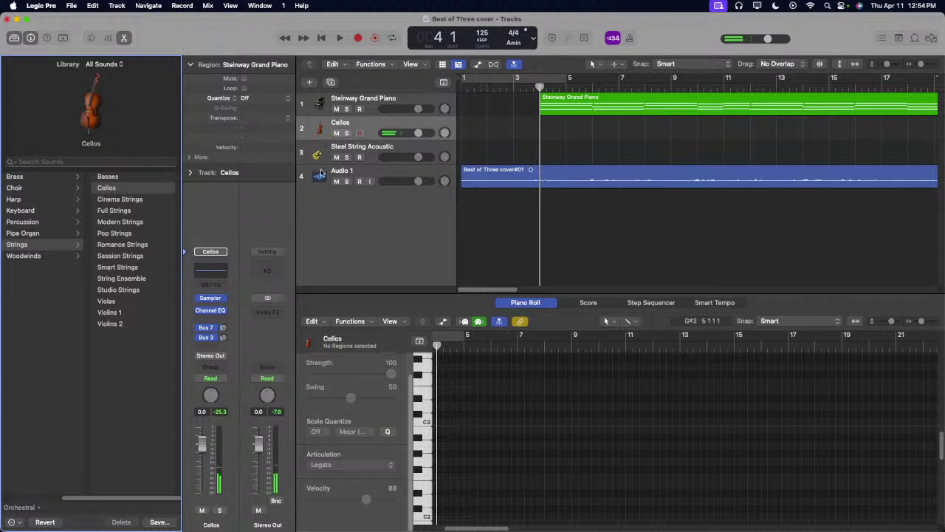
{"action": "left_click", "coordinate": [147, 177]}
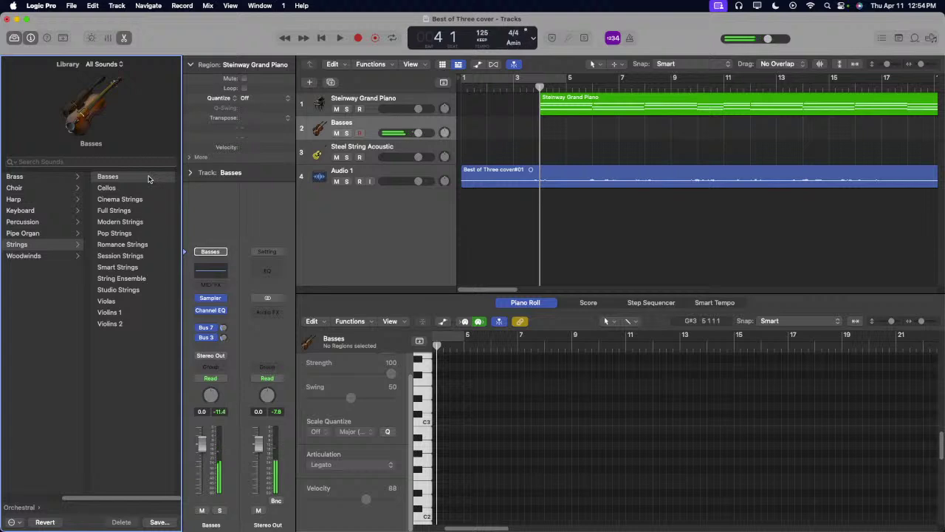
Step: With the piano muted and Basses at -8.4 dB, record a Basses line from bar 4 to about bar 20, switching the metronome on during the take
{"action": "left_click", "coordinate": [336, 110]}
{"action": "key", "text": "r"}
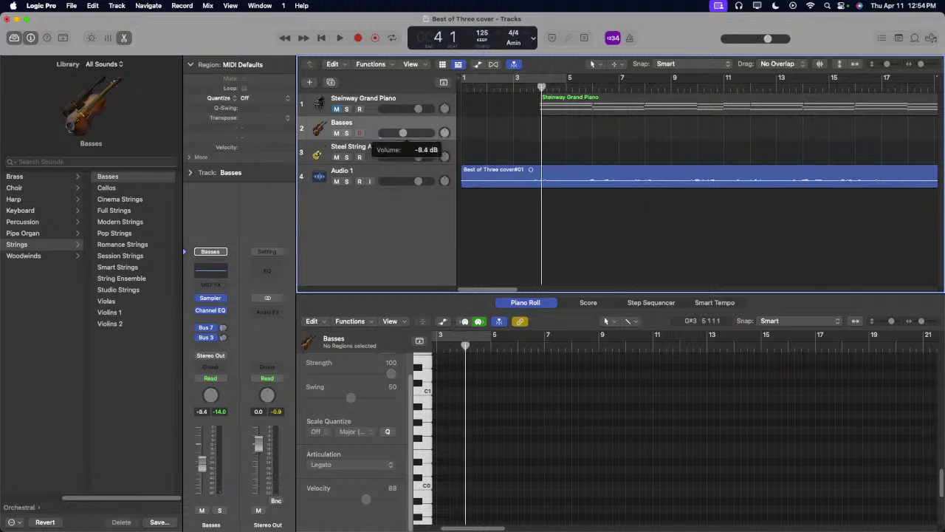
{"action": "key", "text": "r"}
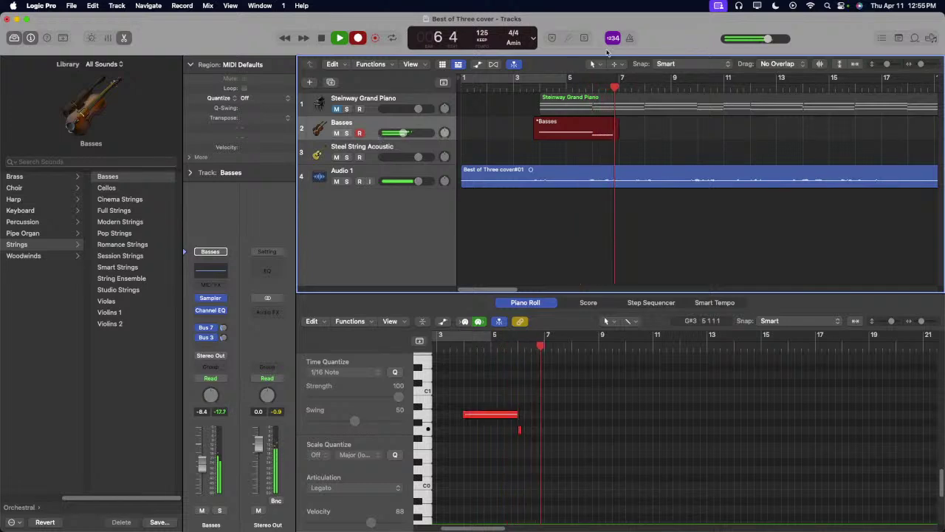
{"action": "left_click", "coordinate": [631, 37]}
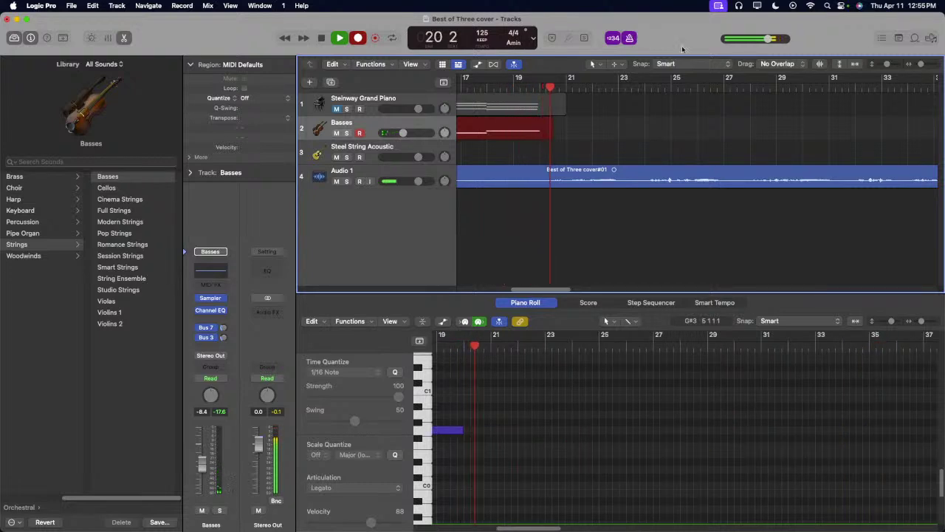
{"action": "key", "text": "space"}
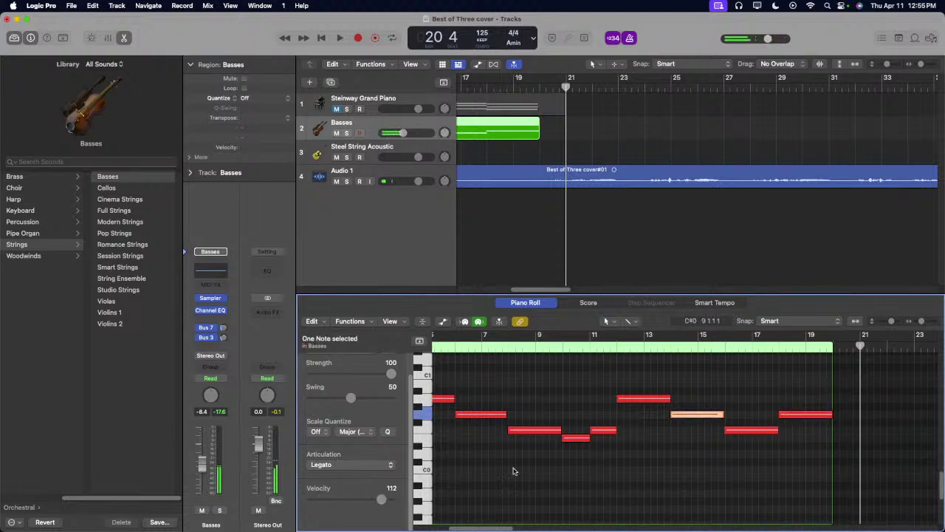
Step: Play the recorded Basses line back from bar 4 and raise the Basses track volume to 0.7 dB
{"action": "scroll", "coordinate": [477, 493], "scroll_direction": "up", "scroll_amount": 5}
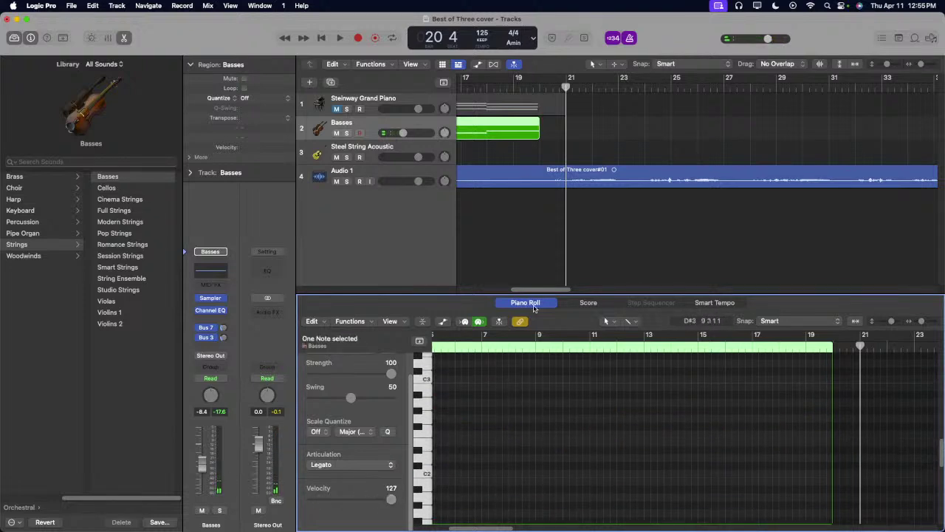
{"action": "scroll", "coordinate": [512, 129], "scroll_direction": "left", "scroll_amount": 10}
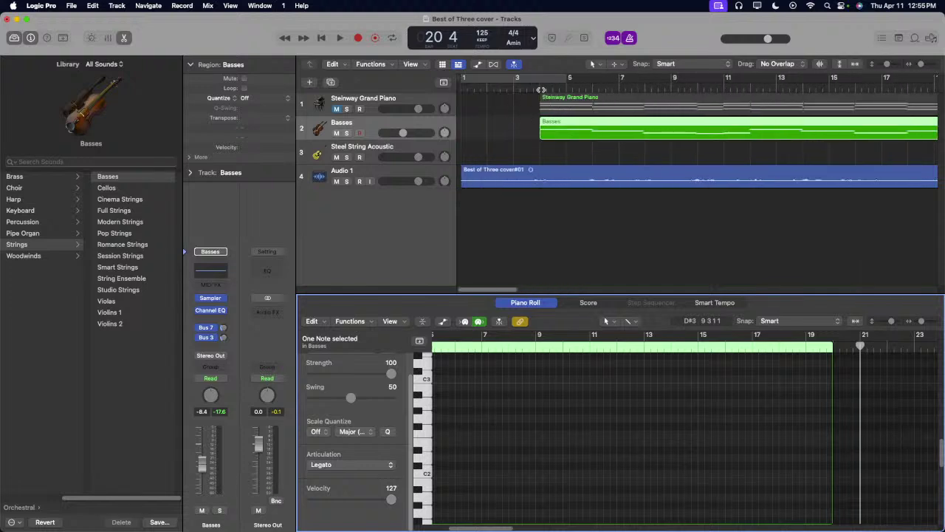
{"action": "left_click", "coordinate": [539, 82]}
{"action": "key", "text": "space"}
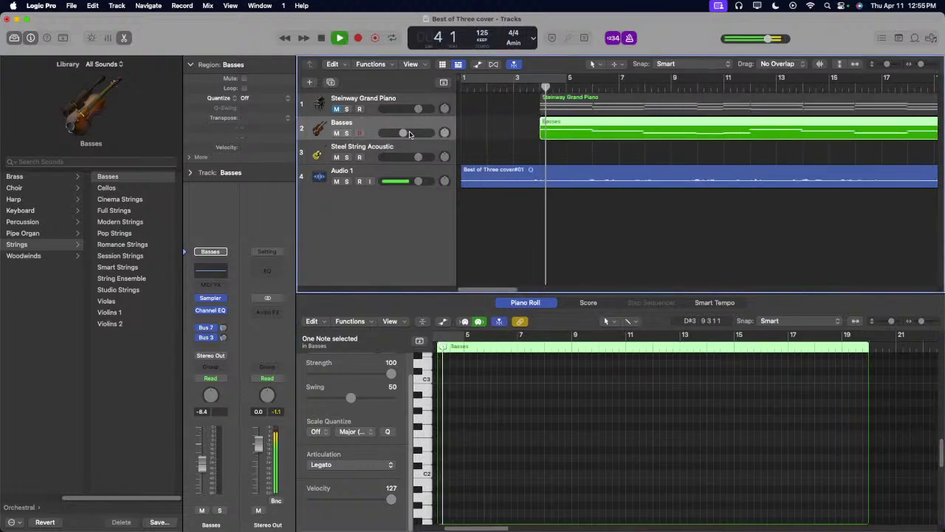
Step: Select all the notes of the Basses region in the Piano Roll and lower their velocity to 70
{"action": "left_click", "coordinate": [921, 319]}
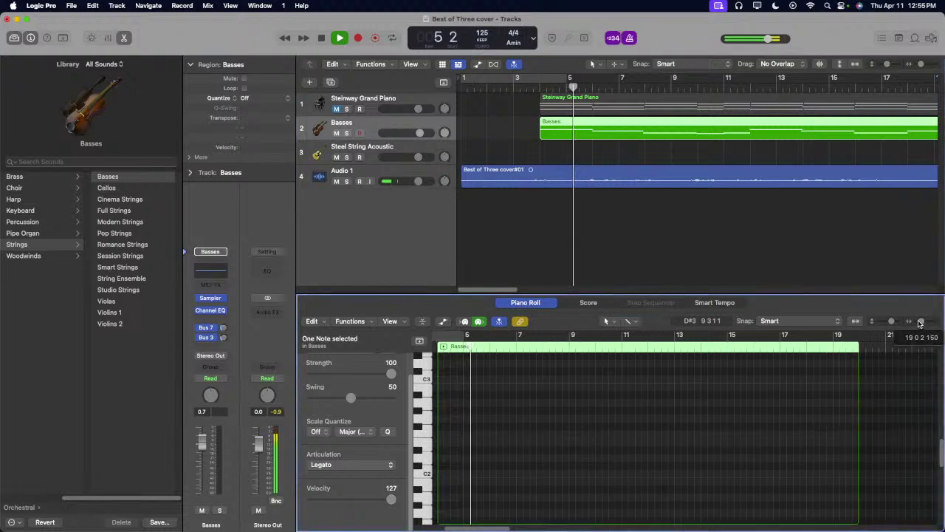
{"action": "scroll", "coordinate": [692, 401], "scroll_direction": "down", "scroll_amount": 5}
{"action": "scroll", "coordinate": [654, 435], "scroll_direction": "down", "scroll_amount": 5}
{"action": "left_click_drag", "start_coordinate": [690, 480], "coordinate": [464, 396]}
{"action": "left_click_drag", "start_coordinate": [391, 499], "coordinate": [360, 504]}
{"action": "left_click", "coordinate": [675, 458]}
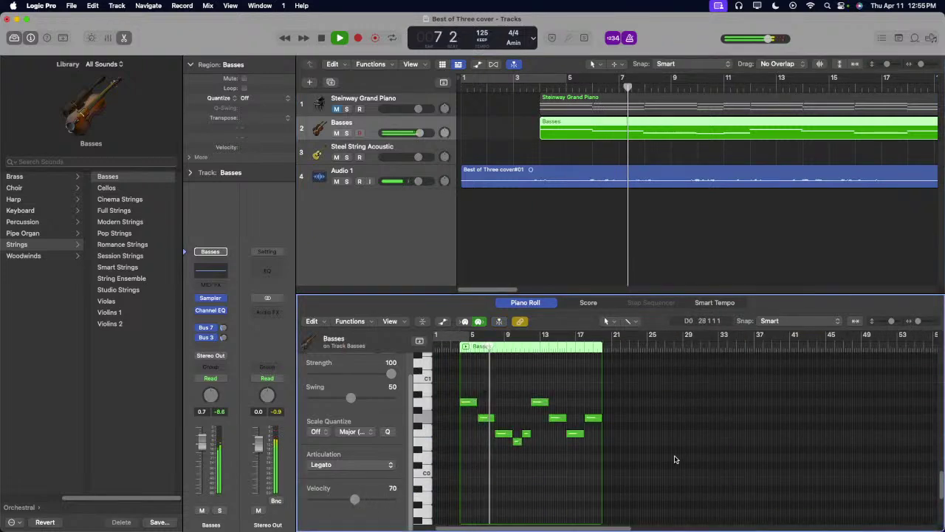
Step: Try velocity 85 for all Basses notes while playing from bar 4, settle on 71 and reset the Basses track volume to 0.0 dB
{"action": "left_click", "coordinate": [526, 95]}
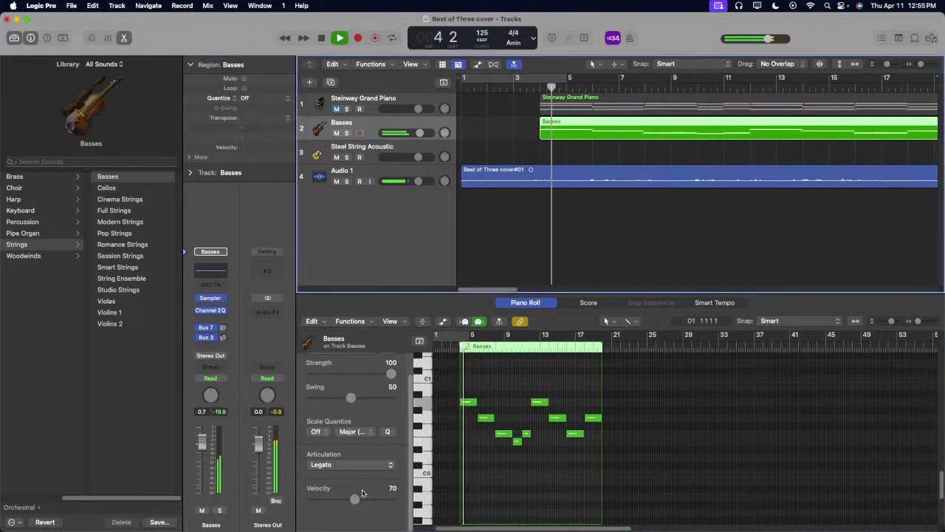
{"action": "left_click_drag", "start_coordinate": [686, 516], "coordinate": [451, 366]}
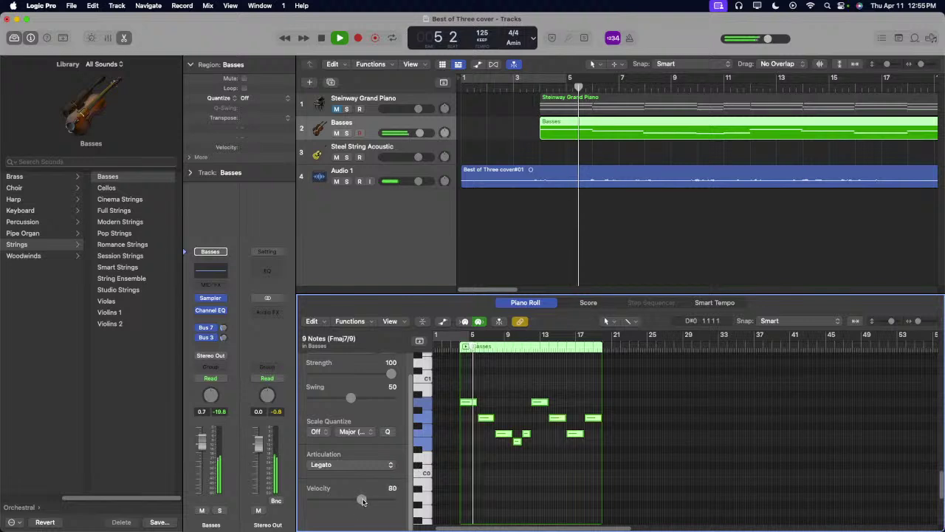
{"action": "left_click", "coordinate": [741, 500]}
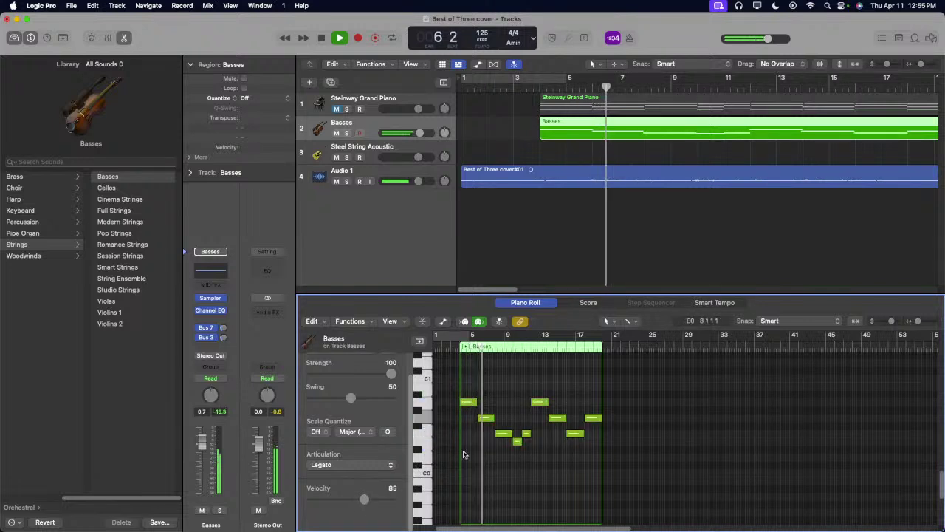
{"action": "left_click_drag", "start_coordinate": [653, 521], "coordinate": [455, 344]}
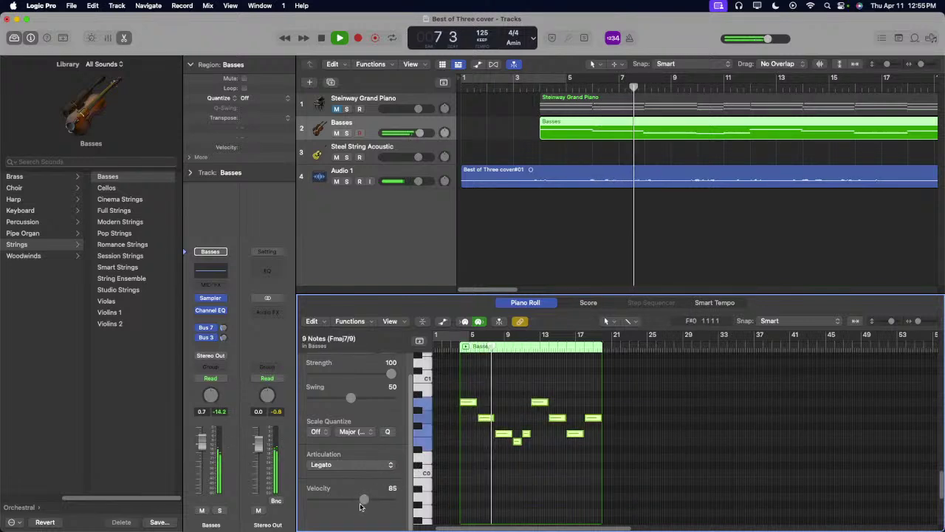
{"action": "left_click_drag", "start_coordinate": [363, 500], "coordinate": [353, 504]}
{"action": "left_click", "coordinate": [490, 234]}
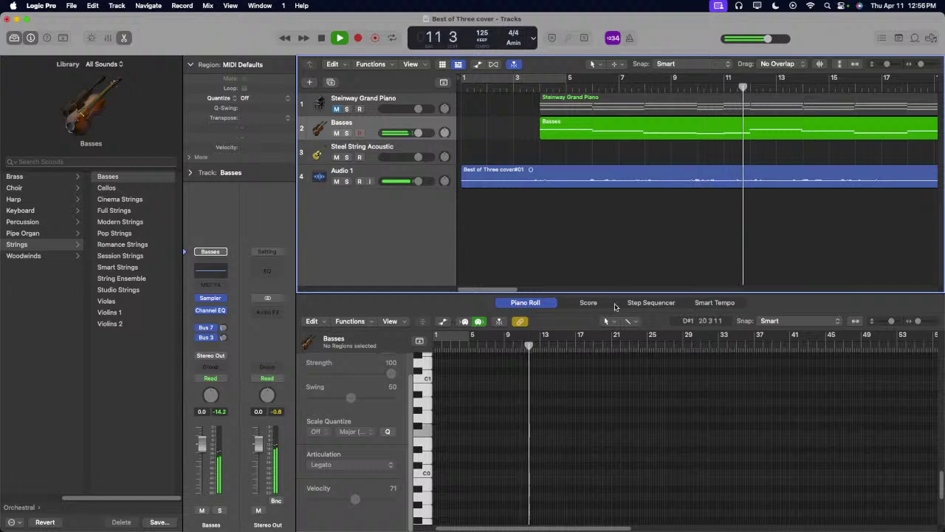
Step: Move the short Basses note at bar 11 up two semitones to G0
{"action": "key", "text": "super+a"}
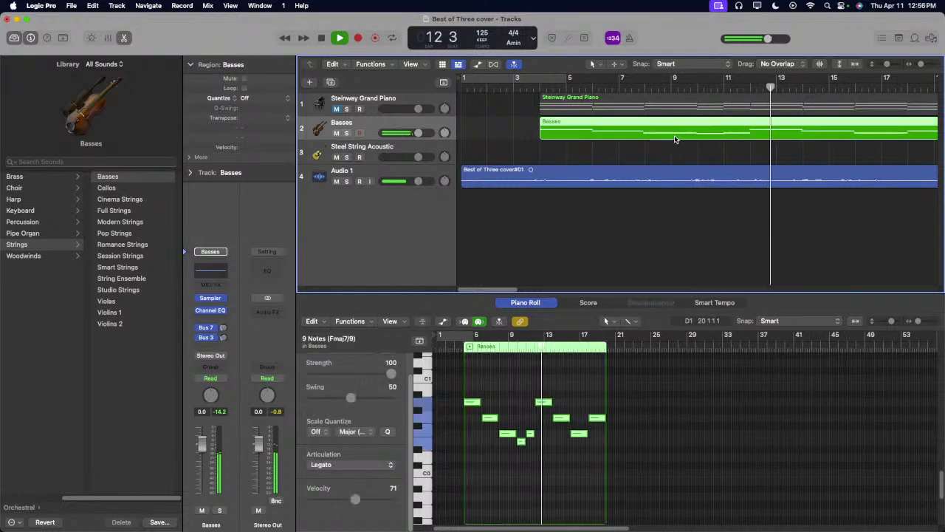
{"action": "left_click", "coordinate": [533, 448]}
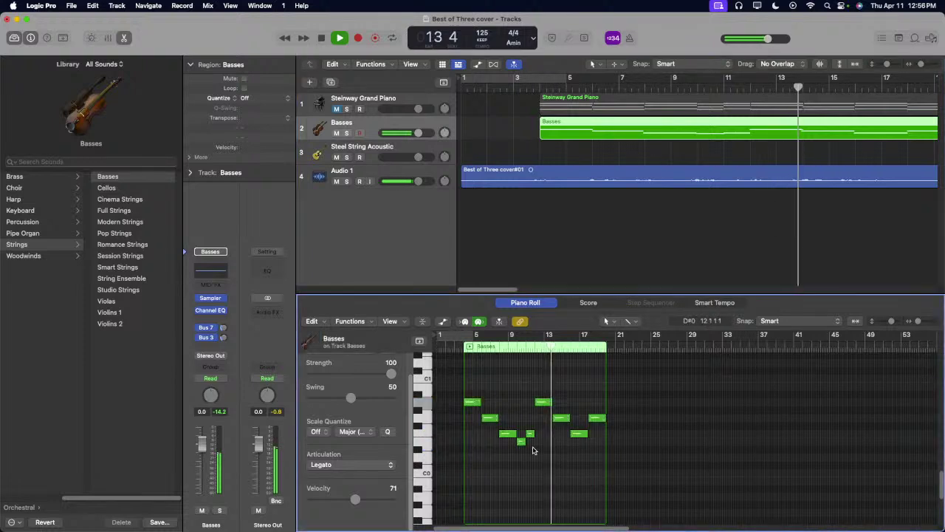
{"action": "left_click_drag", "start_coordinate": [531, 434], "coordinate": [531, 418]}
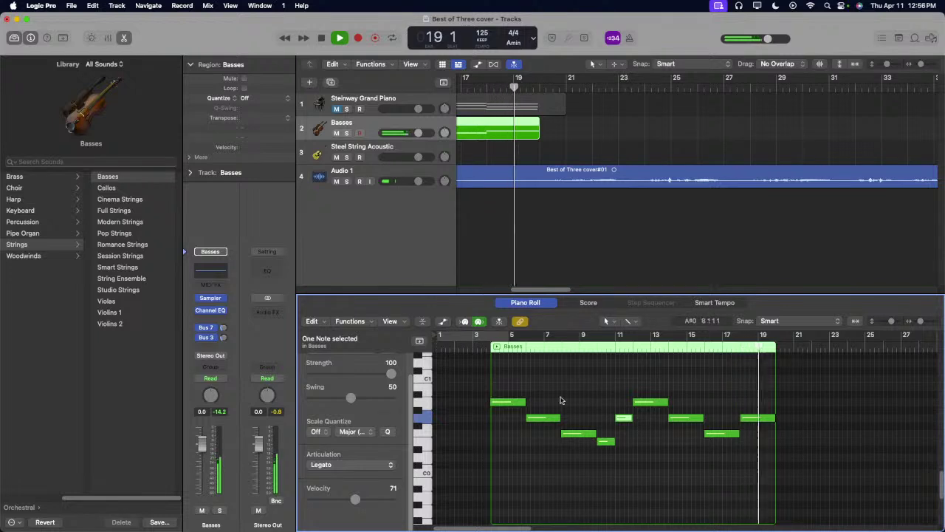
Step: Play the corrected Basses line back from bar 4 and save the project
{"action": "double_click", "coordinate": [482, 348]}
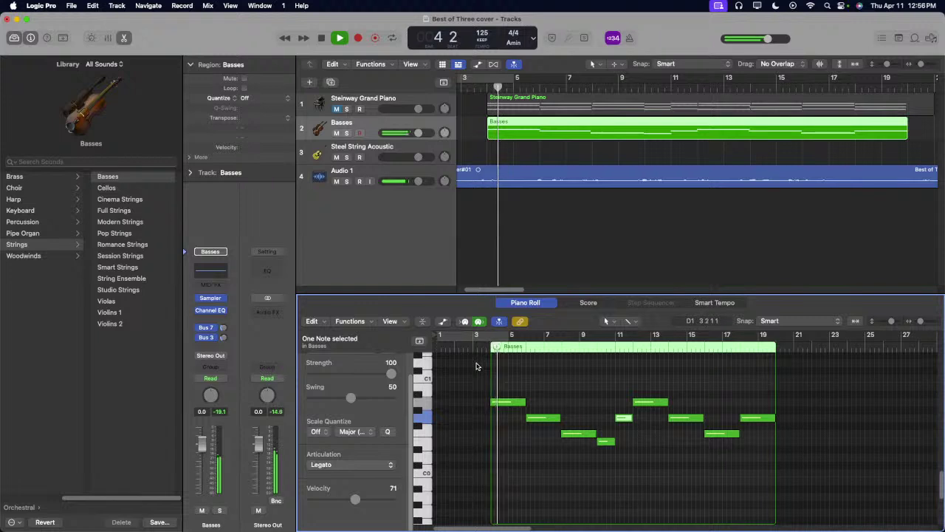
{"action": "scroll", "coordinate": [563, 236], "scroll_direction": "left", "scroll_amount": 3}
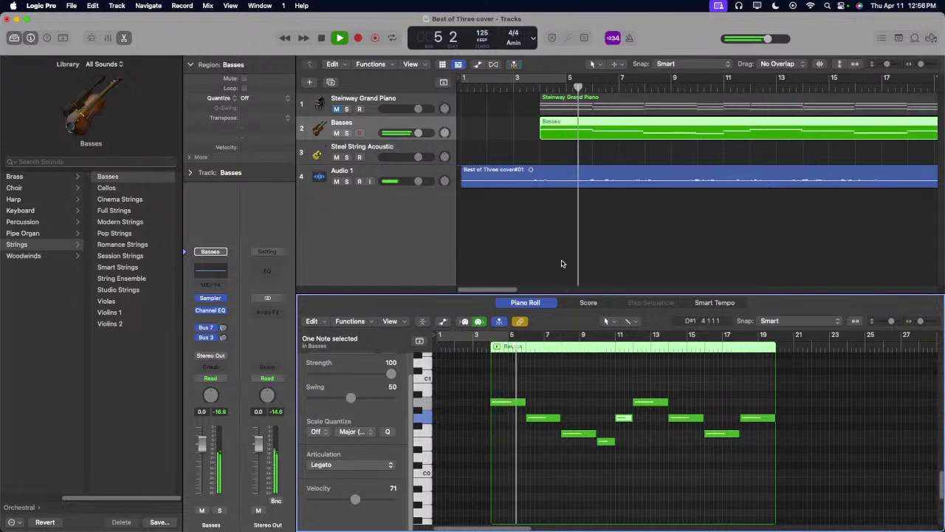
{"action": "left_click", "coordinate": [73, 4]}
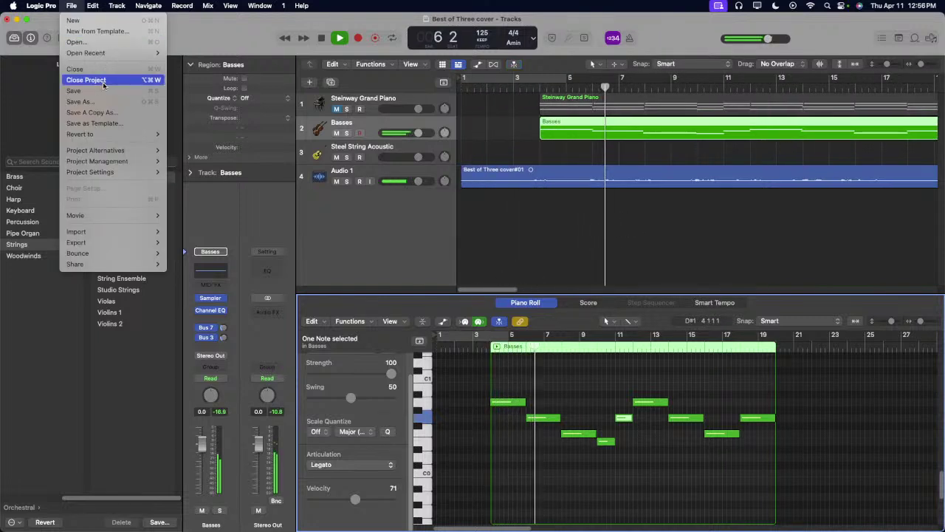
{"action": "left_click", "coordinate": [82, 91]}
Step: Duplicate the Steinway Grand Piano track together with its chord region and unmute the copy
{"action": "left_click", "coordinate": [397, 122]}
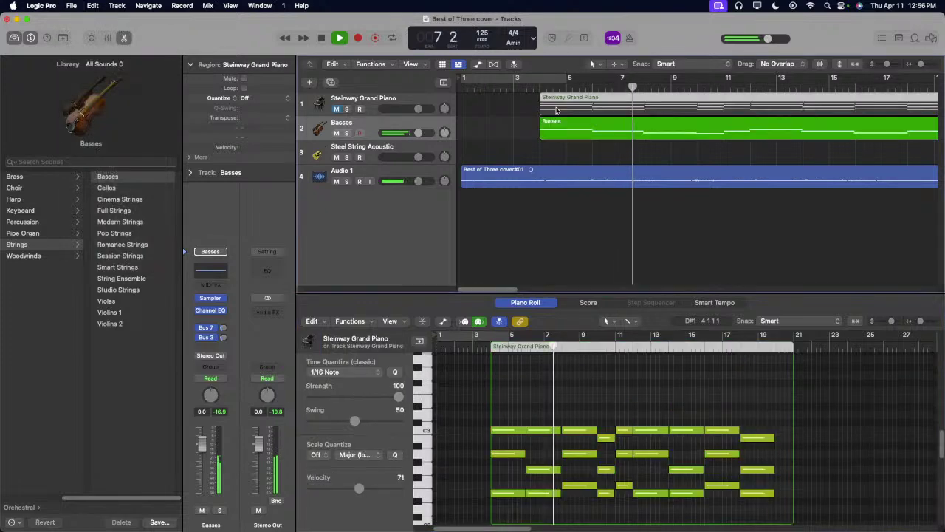
{"action": "right_click", "coordinate": [398, 123]}
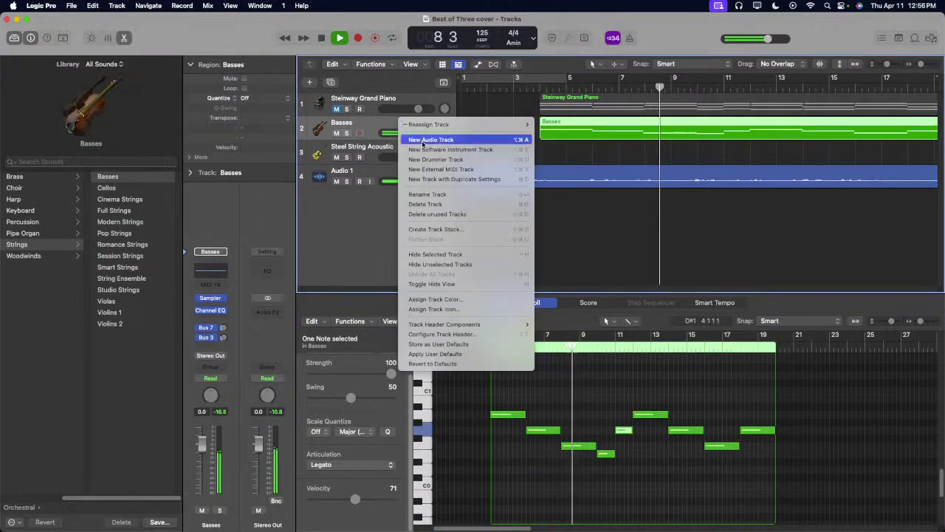
{"action": "left_click", "coordinate": [385, 101]}
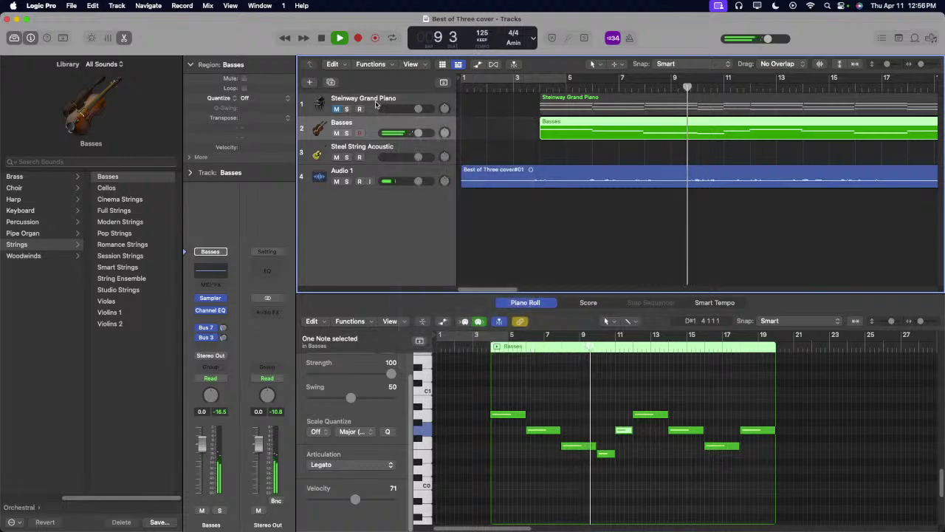
{"action": "left_click", "coordinate": [384, 100]}
{"action": "key", "text": "cmd+d"}
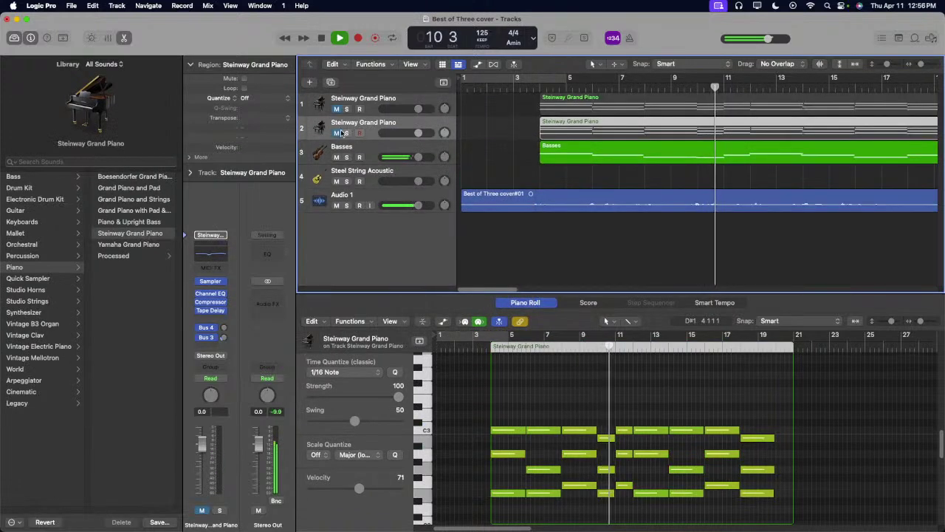
{"action": "left_click", "coordinate": [337, 133]}
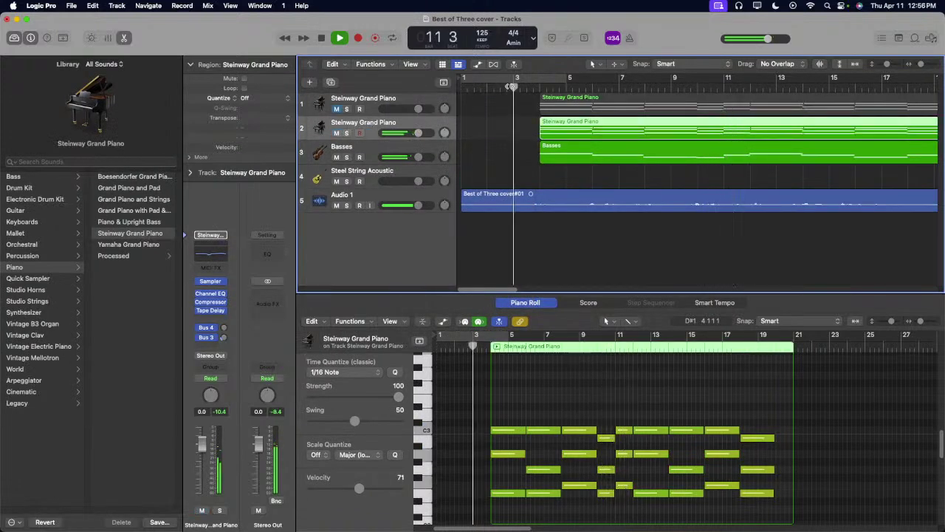
Step: Load the Orchestral Strings patch Cellos on the duplicated piano track and lower its volume to -2.4 dB
{"action": "left_click", "coordinate": [37, 245]}
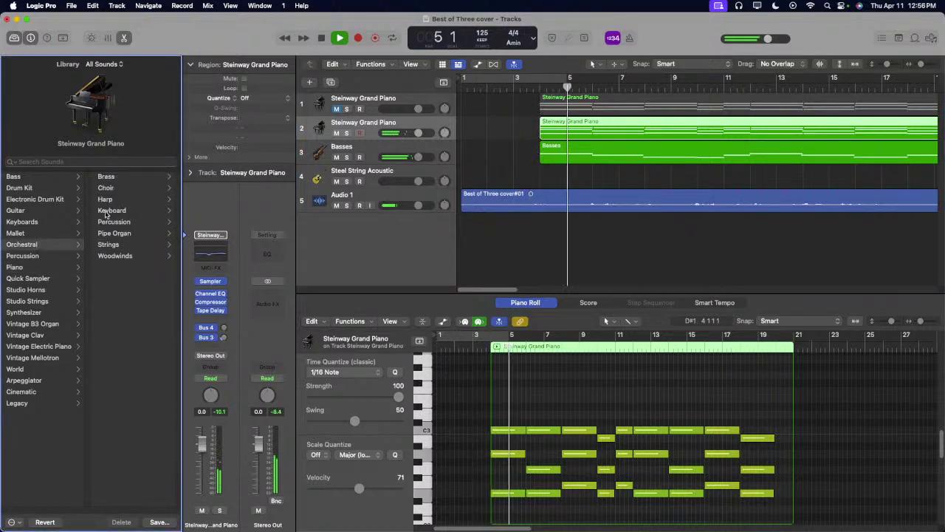
{"action": "left_click", "coordinate": [108, 244]}
{"action": "left_click", "coordinate": [107, 187]}
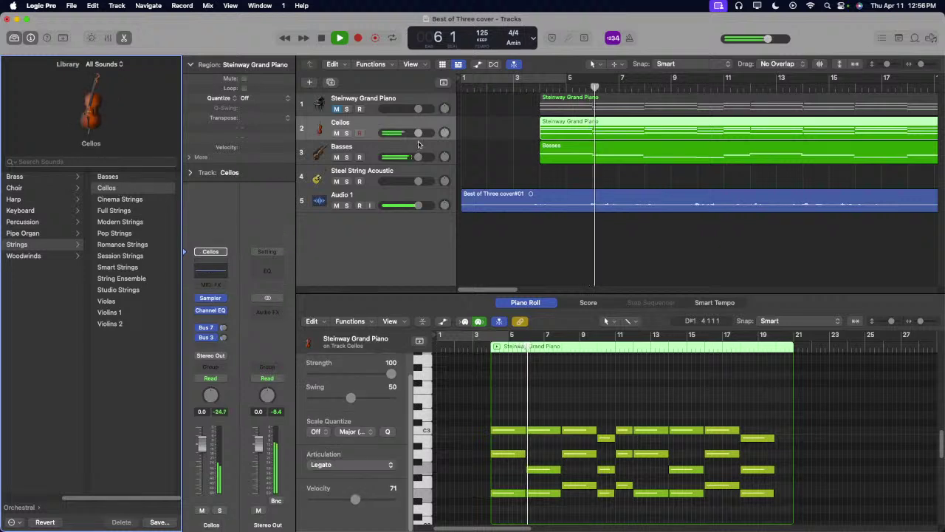
{"action": "left_click", "coordinate": [521, 123]}
{"action": "left_click", "coordinate": [566, 159]}
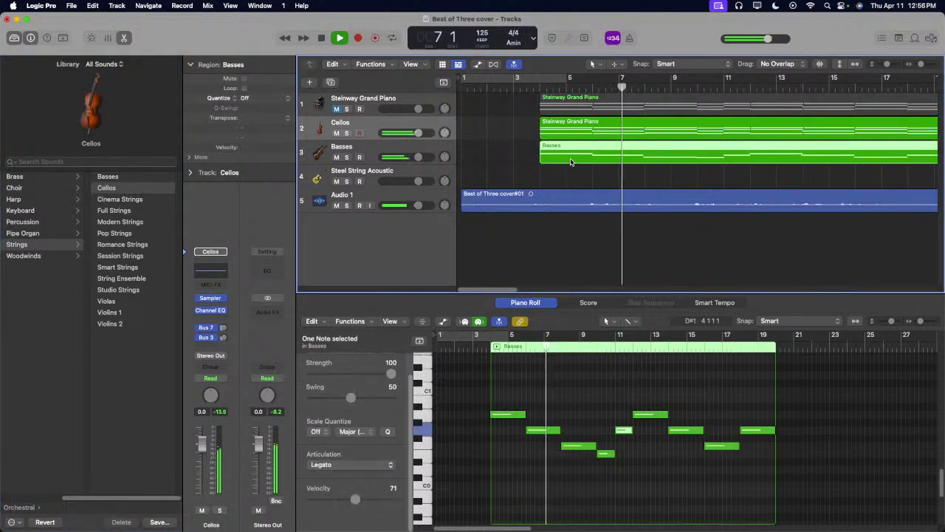
{"action": "left_click_drag", "start_coordinate": [418, 133], "coordinate": [412, 133]}
Step: Replace the old Basses track with a duplicate of the Cellos track and its chord region, using the Basses patch
{"action": "left_click", "coordinate": [432, 125]}
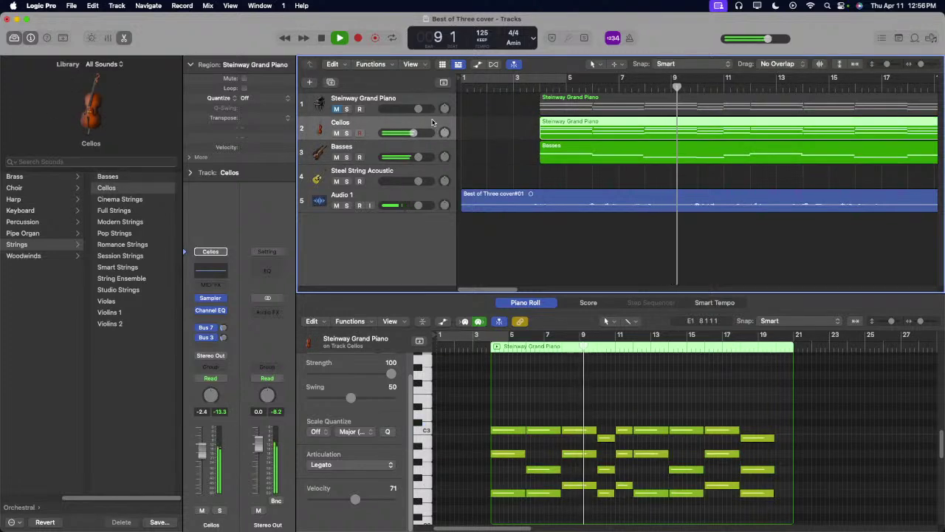
{"action": "key", "text": "super+d"}
{"action": "left_click", "coordinate": [434, 172]}
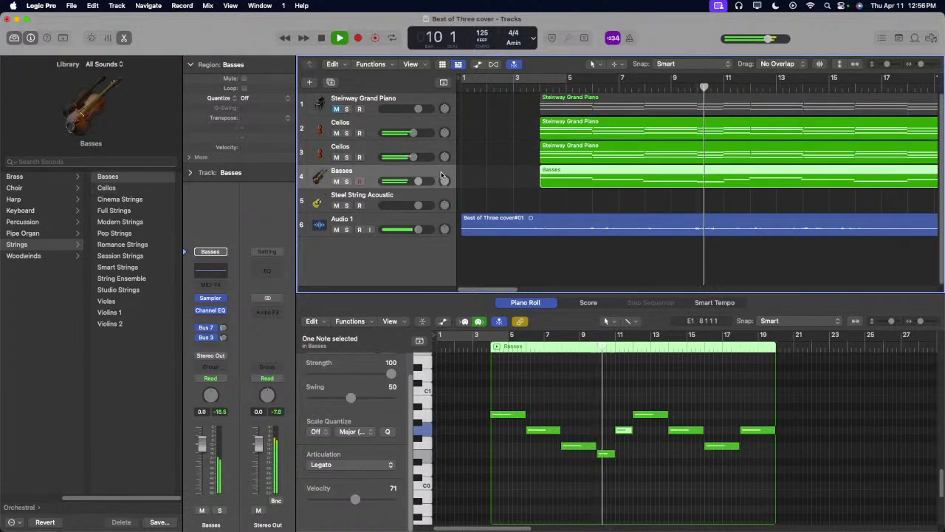
{"action": "key", "text": "Delete"}
{"action": "key", "text": "super+Delete"}
{"action": "left_click", "coordinate": [423, 153]}
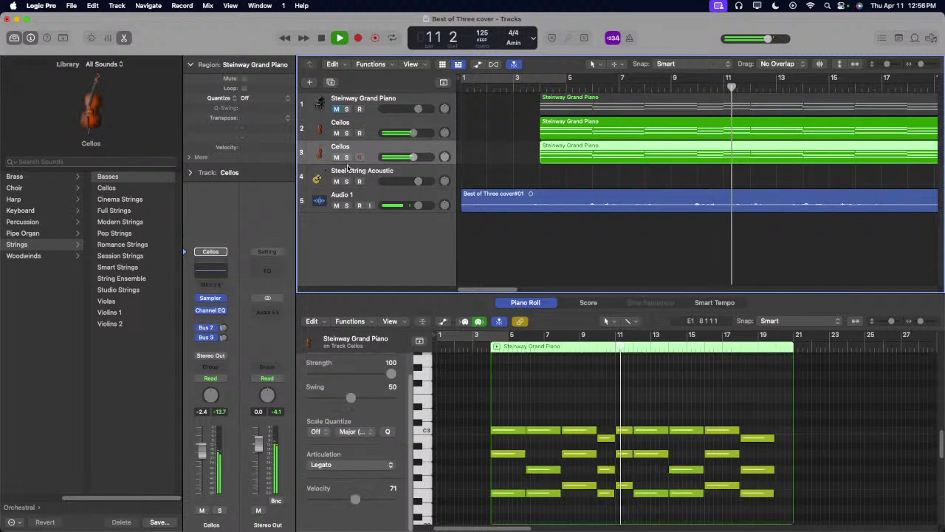
{"action": "left_click", "coordinate": [107, 176]}
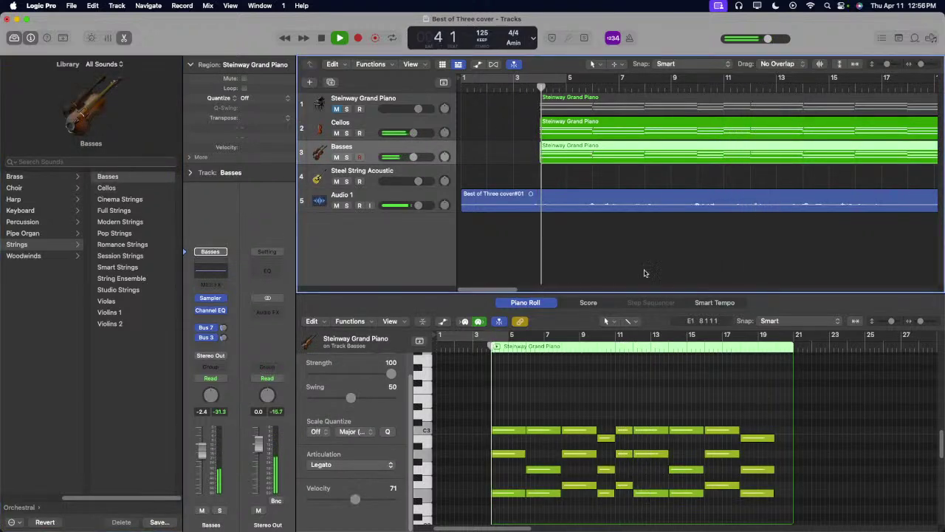
Step: Select all the chord notes of the new Basses region and transpose them down one octave
{"action": "scroll", "coordinate": [847, 491], "scroll_direction": "down", "scroll_amount": 5}
{"action": "left_click_drag", "start_coordinate": [847, 491], "coordinate": [441, 343]}
{"action": "scroll", "coordinate": [512, 404], "scroll_direction": "down", "scroll_amount": 10}
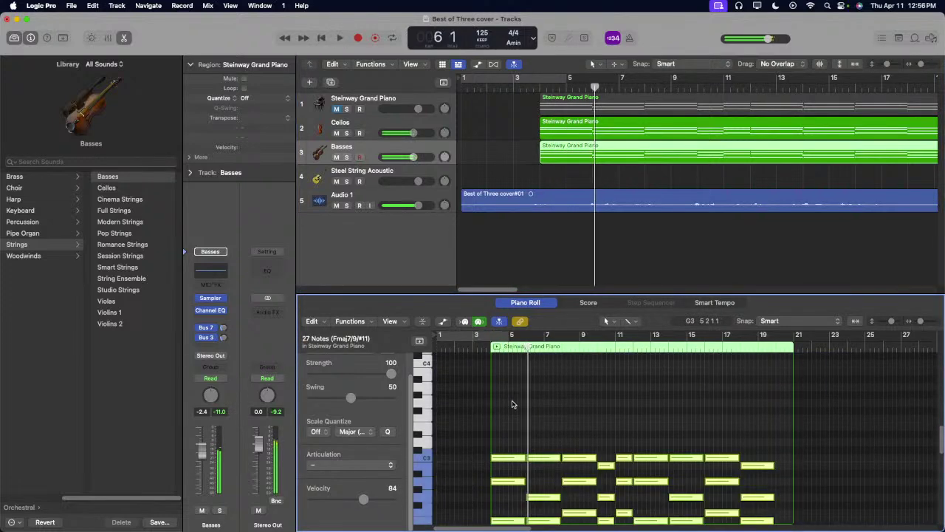
{"action": "left_click_drag", "start_coordinate": [512, 414], "coordinate": [512, 512]}
Step: Play from bar 3, reduce the Cellos volume and lower the Basses track volume to -4.6 dB
{"action": "left_click", "coordinate": [477, 341]}
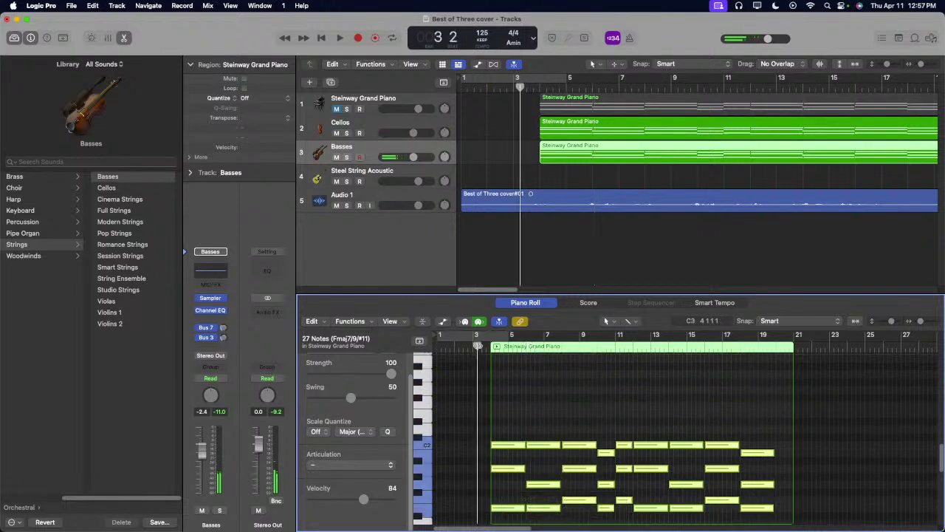
{"action": "key", "text": "space"}
{"action": "left_click", "coordinate": [466, 157]}
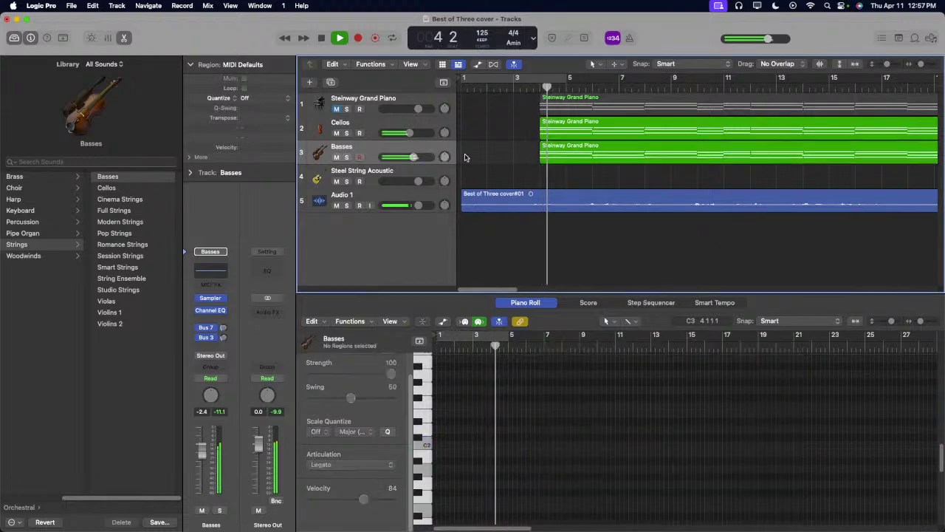
{"action": "left_click", "coordinate": [381, 151]}
{"action": "key", "text": "space"}
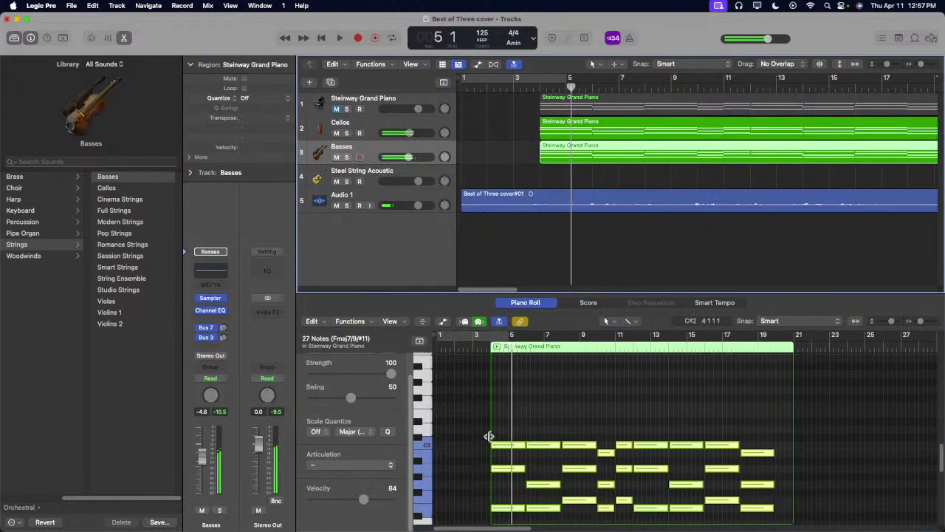
Step: Delete the top line of notes from the Basses region's chords and play the result from around bar 4
{"action": "left_click", "coordinate": [508, 444]}
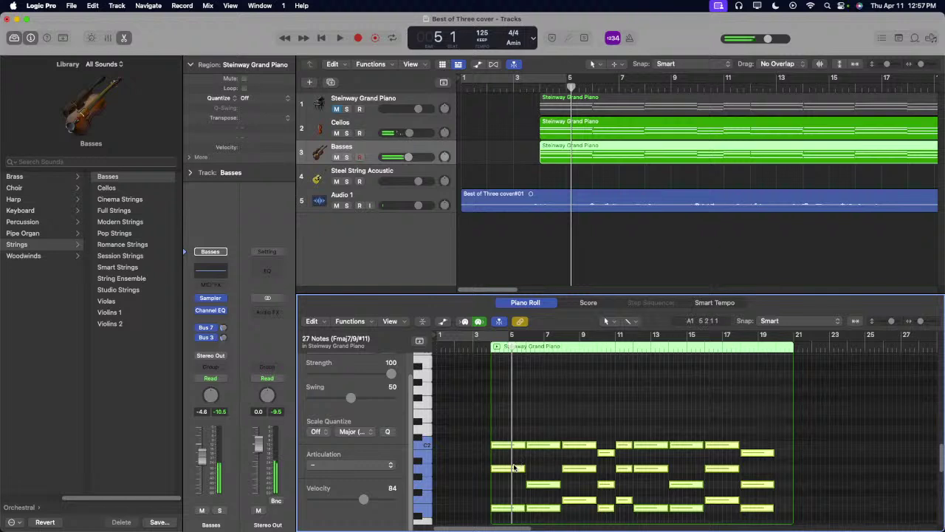
{"action": "left_click_drag", "start_coordinate": [471, 417], "coordinate": [760, 457]}
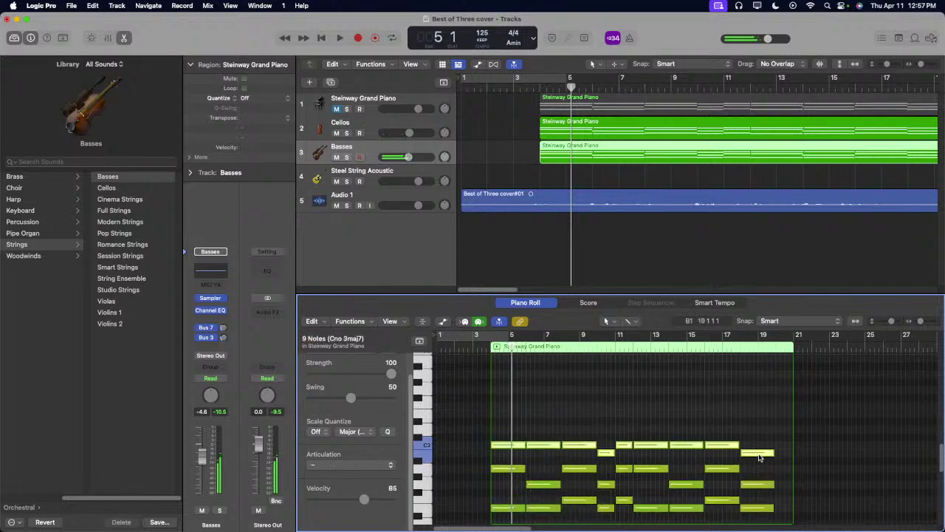
{"action": "key", "text": "Delete"}
{"action": "key", "text": "space"}
{"action": "scroll", "coordinate": [581, 446], "scroll_direction": "down", "scroll_amount": 5}
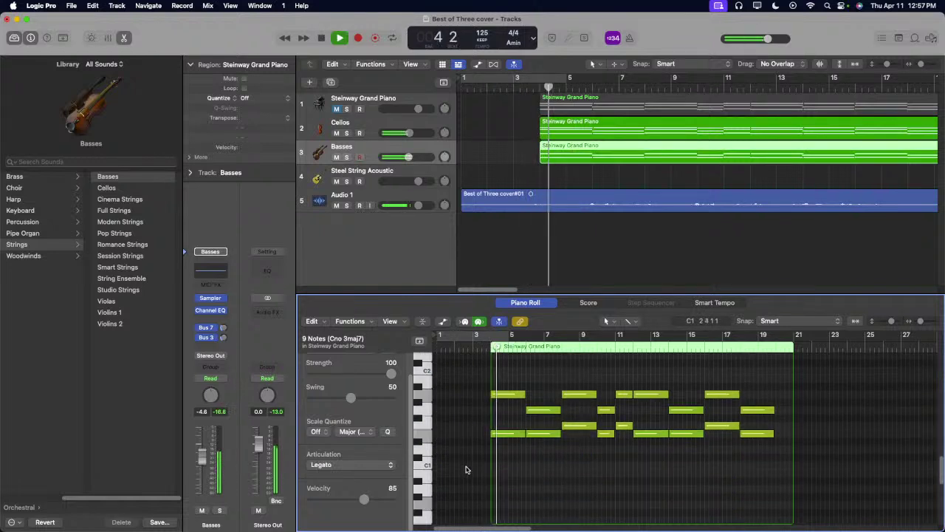
Step: Pan the Basses track to -20 and increase the height of the tracks
{"action": "left_click_drag", "start_coordinate": [444, 156], "coordinate": [444, 164]}
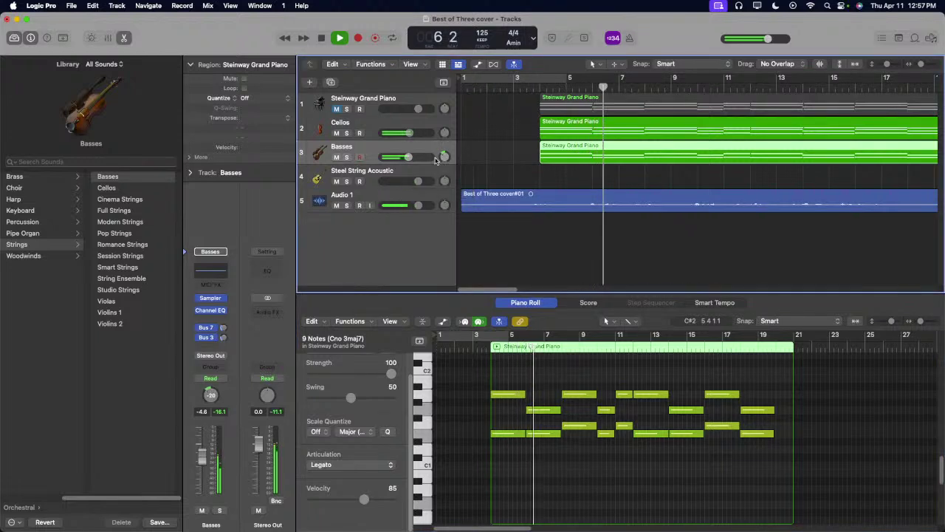
{"action": "left_click", "coordinate": [425, 172]}
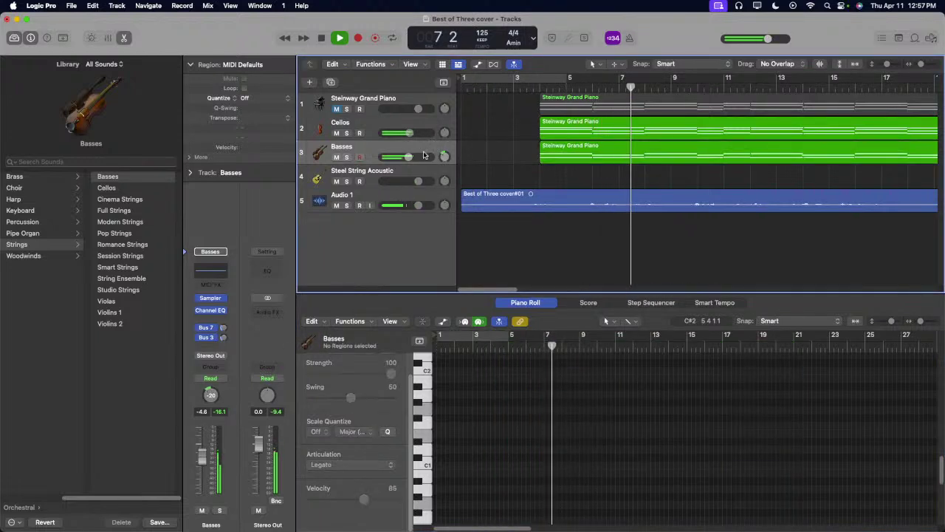
{"action": "key", "text": "super+Down"}
{"action": "left_click", "coordinate": [435, 147]}
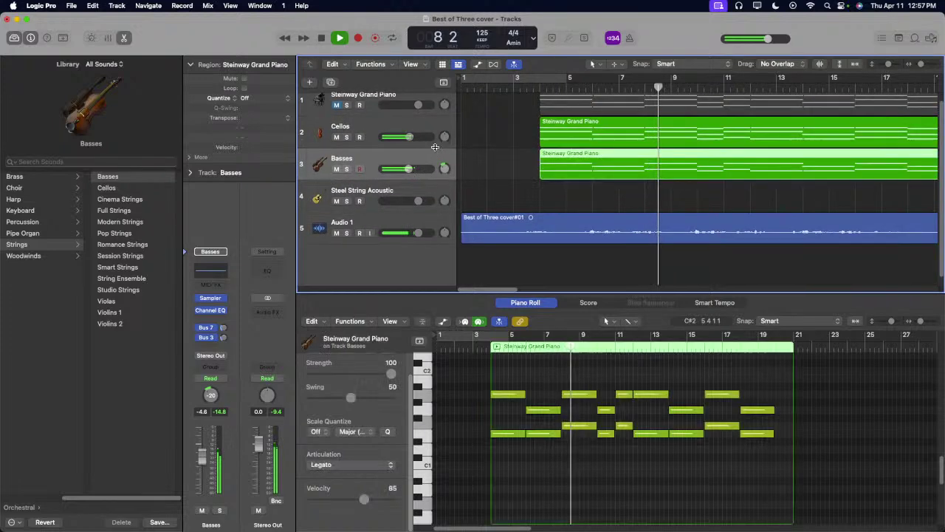
{"action": "mouse_move", "coordinate": [435, 179]}
{"action": "left_mouse_down"}
{"action": "mouse_move", "coordinate": [435, 166]}
{"action": "mouse_move", "coordinate": [433, 184]}
{"action": "left_mouse_up"}
Step: Undo the deletion of the top notes in the Basses region and delete them again
{"action": "key", "text": "super+z"}
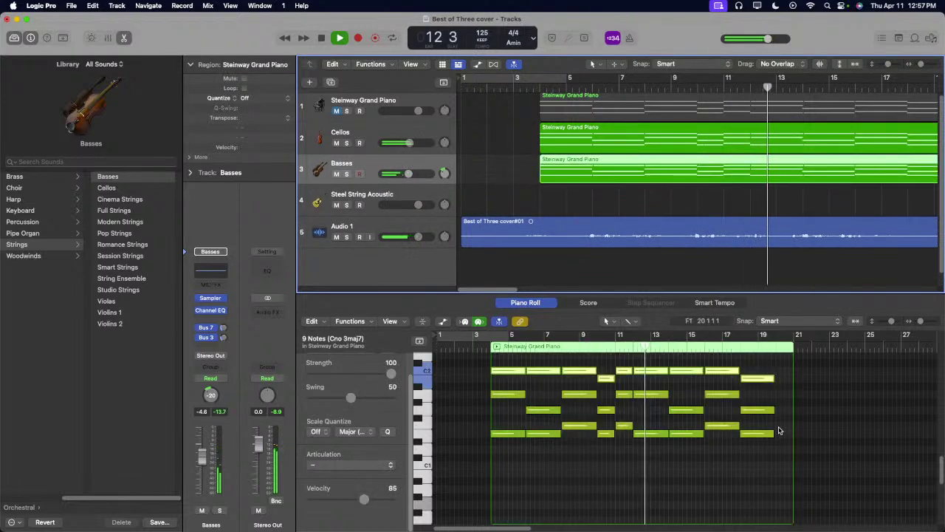
{"action": "left_click_drag", "start_coordinate": [780, 365], "coordinate": [479, 378]}
{"action": "key", "text": "Delete"}
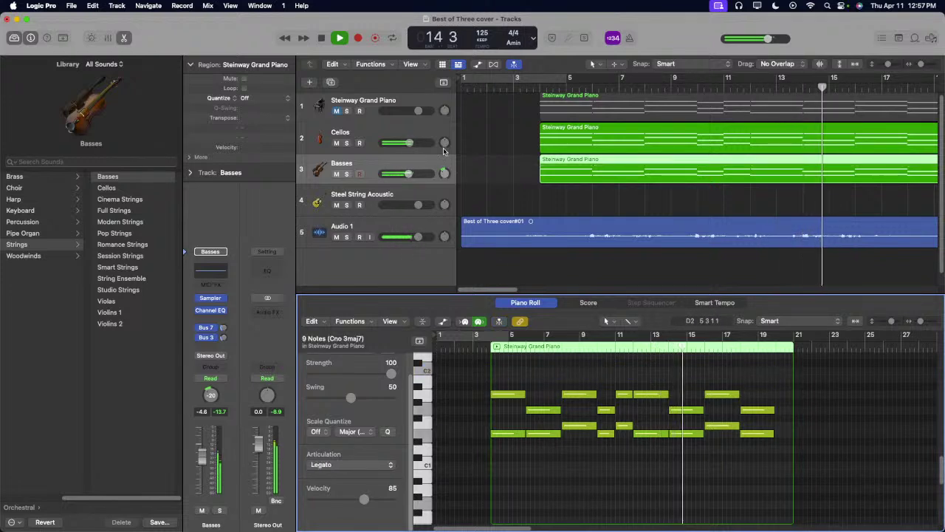
Step: Duplicate the Basses track with its region and pan the copy to +20
{"action": "left_click", "coordinate": [452, 169]}
{"action": "key", "text": "super+d"}
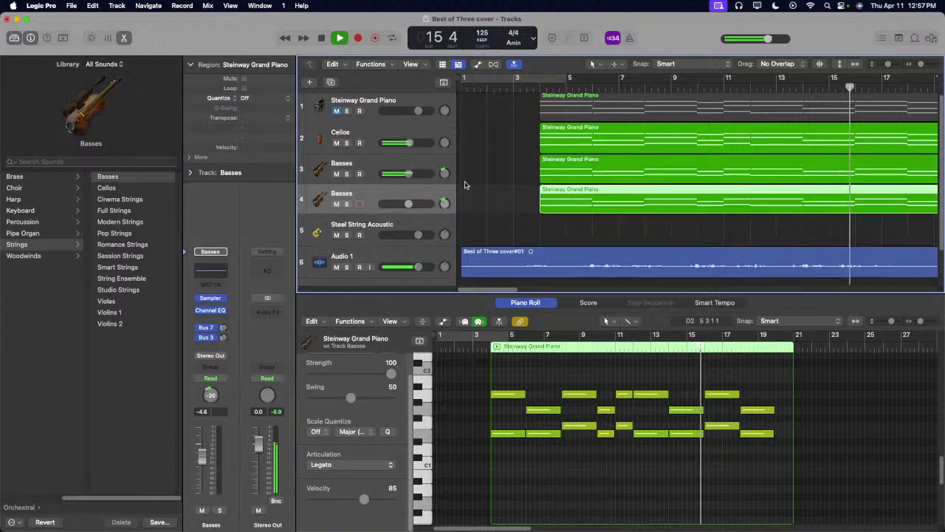
{"action": "left_click", "coordinate": [465, 185]}
{"action": "left_click_drag", "start_coordinate": [444, 203], "coordinate": [444, 188]}
{"action": "scroll", "coordinate": [548, 156], "scroll_direction": "left", "scroll_amount": 5}
{"action": "scroll", "coordinate": [548, 155], "scroll_direction": "left", "scroll_amount": 5}
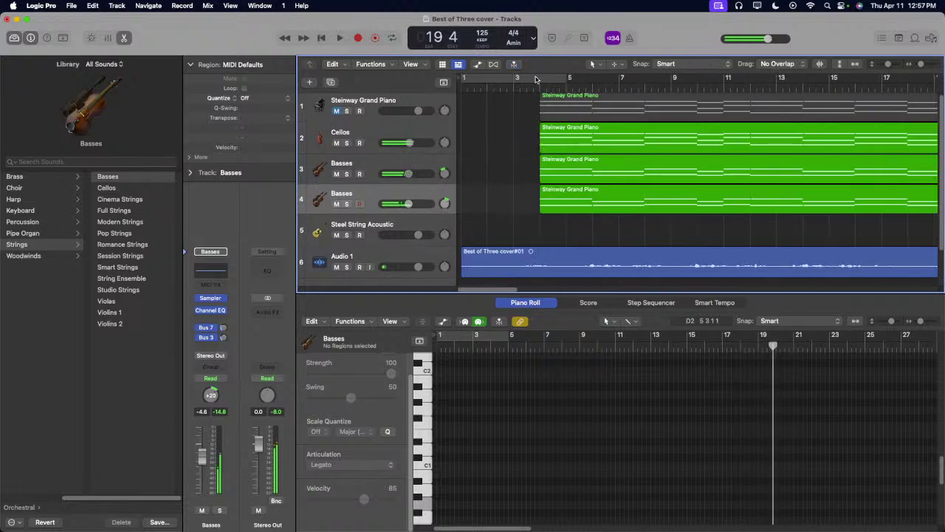
Step: Delete the upper line of notes from the duplicated Basses region on track 4
{"action": "left_click", "coordinate": [581, 194]}
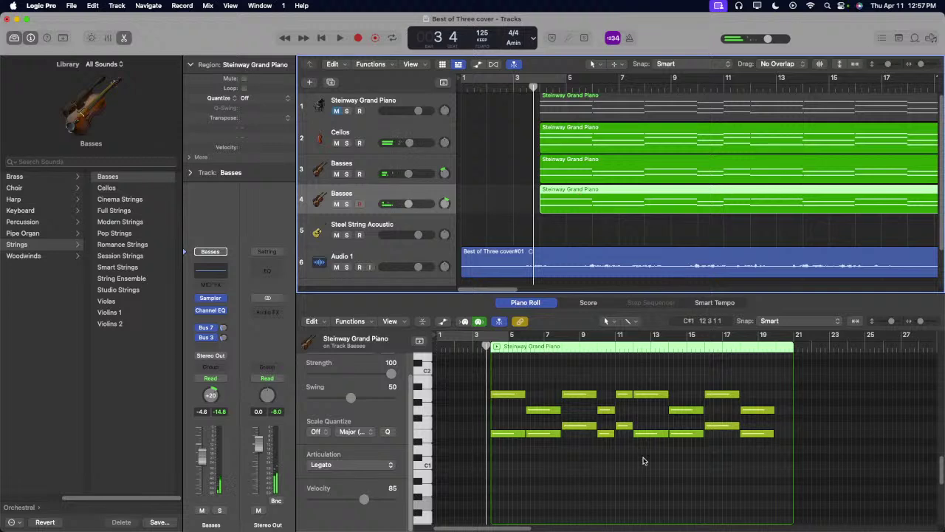
{"action": "left_click_drag", "start_coordinate": [768, 377], "coordinate": [490, 415]}
{"action": "key", "text": "Delete"}
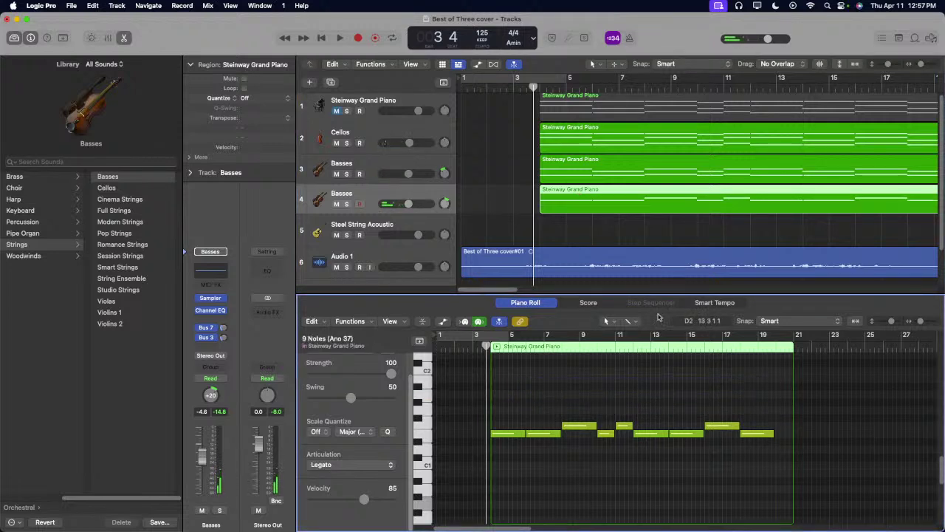
Step: Delete the lower line of notes from the Basses region on track 3
{"action": "left_click", "coordinate": [606, 181]}
{"action": "left_click_drag", "start_coordinate": [483, 474], "coordinate": [816, 426]}
{"action": "key", "text": "Delete"}
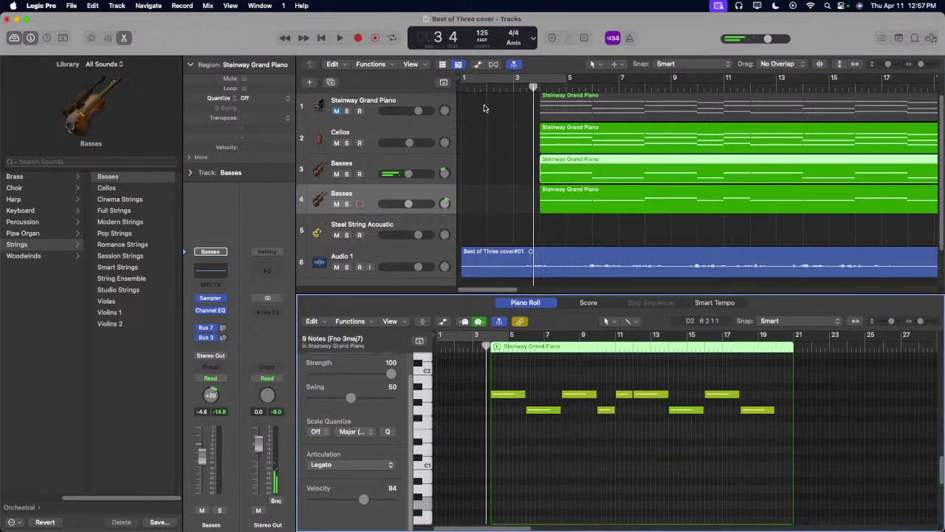
Step: Lower the volumes of both Basses tracks during playback, bringing track 3 to about -7.6 dB
{"action": "left_click", "coordinate": [405, 206]}
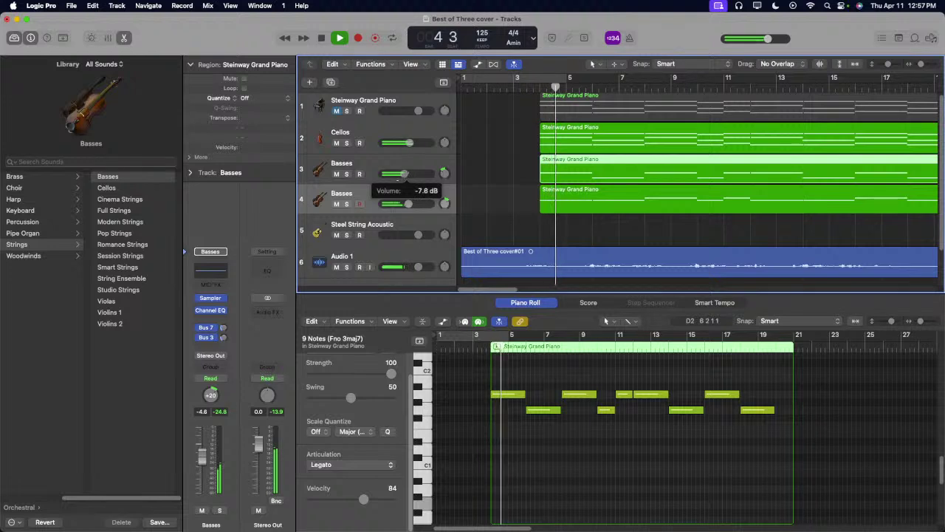
{"action": "left_click_drag", "start_coordinate": [403, 209], "coordinate": [398, 209]}
Step: Show the Cellos region's chords in the Piano Roll and mute both Basses tracks
{"action": "left_click", "coordinate": [437, 144]}
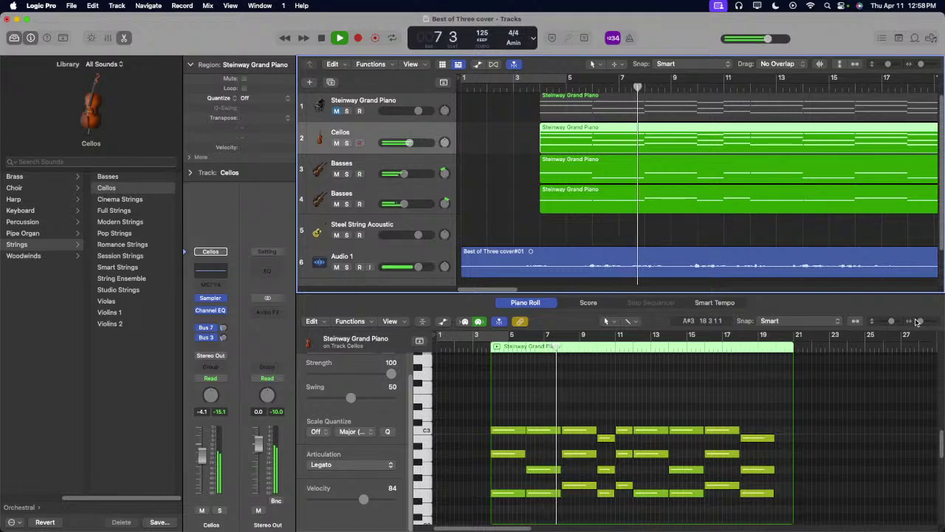
{"action": "left_click_drag", "start_coordinate": [920, 321], "coordinate": [915, 323]}
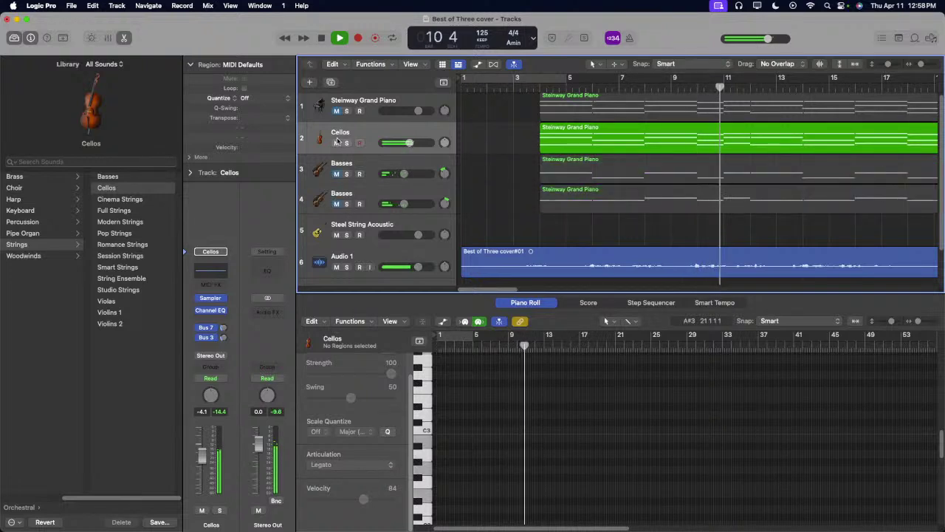
Step: Mute the Cellos track, unmute both Basses tracks and play the arrangement from bar 3
{"action": "left_click", "coordinate": [337, 204]}
{"action": "left_click", "coordinate": [336, 204]}
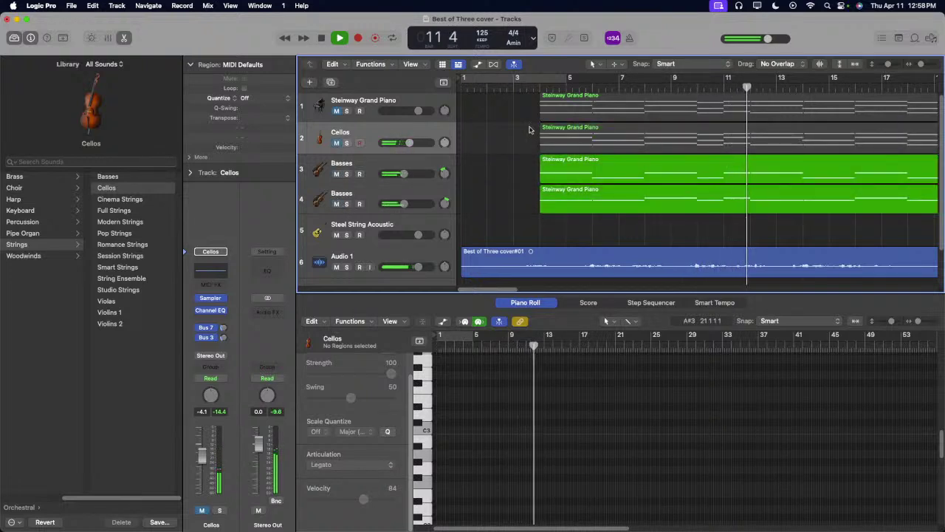
{"action": "left_click", "coordinate": [527, 87]}
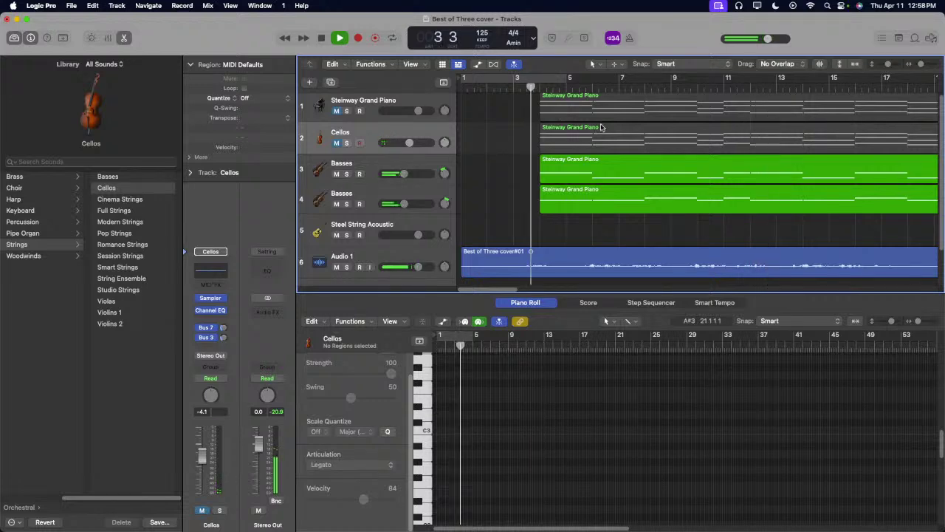
Step: Apply the Natural Vocal patch to Audio 1 and adjust its sends to Ambience 28% and Reverb 32%
{"action": "left_click", "coordinate": [384, 258]}
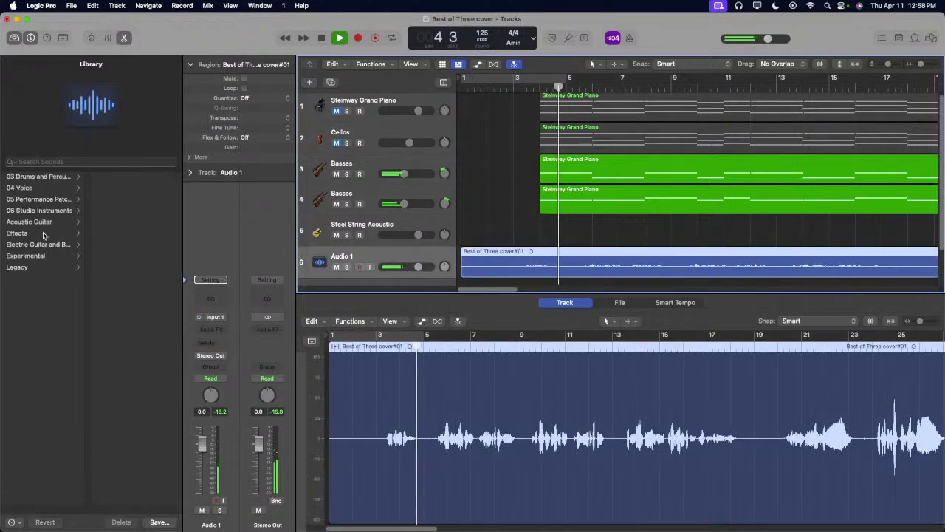
{"action": "left_click", "coordinate": [20, 188]}
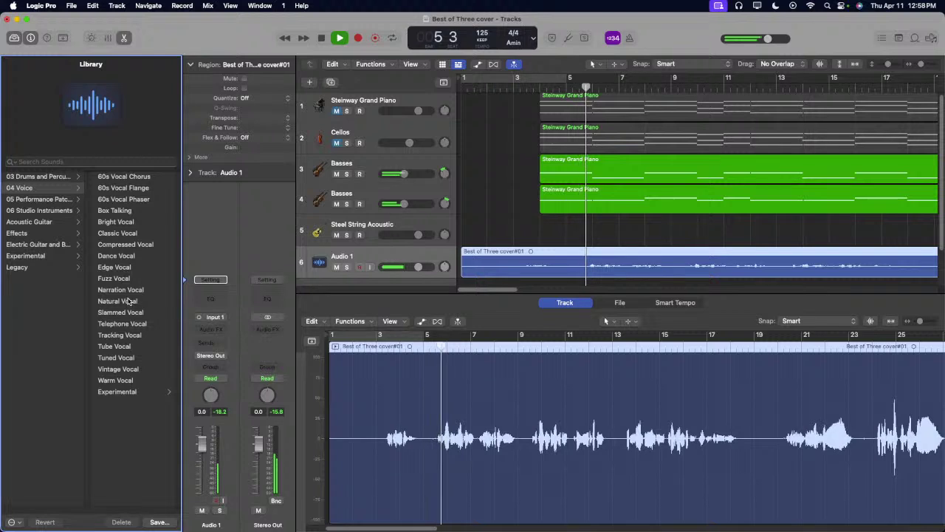
{"action": "left_click", "coordinate": [118, 301]}
{"action": "left_click", "coordinate": [90, 38]}
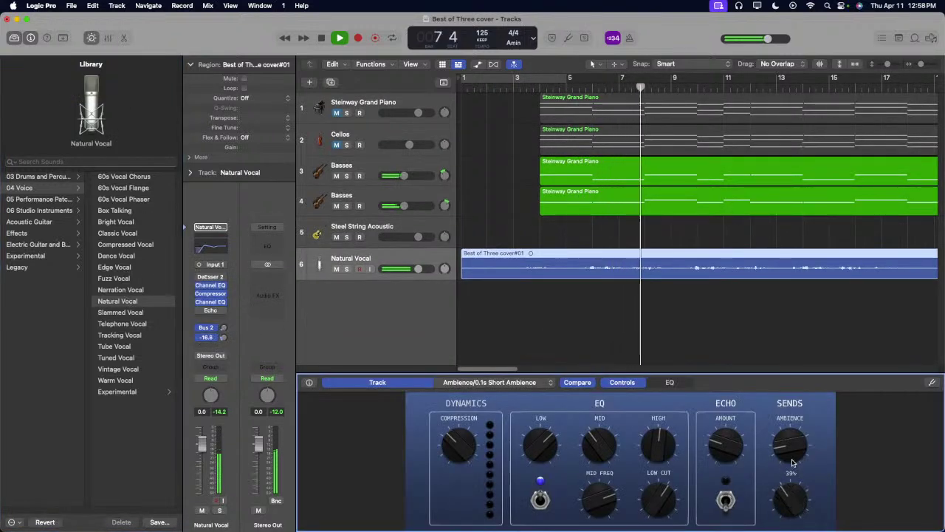
{"action": "left_click_drag", "start_coordinate": [775, 504], "coordinate": [787, 511]}
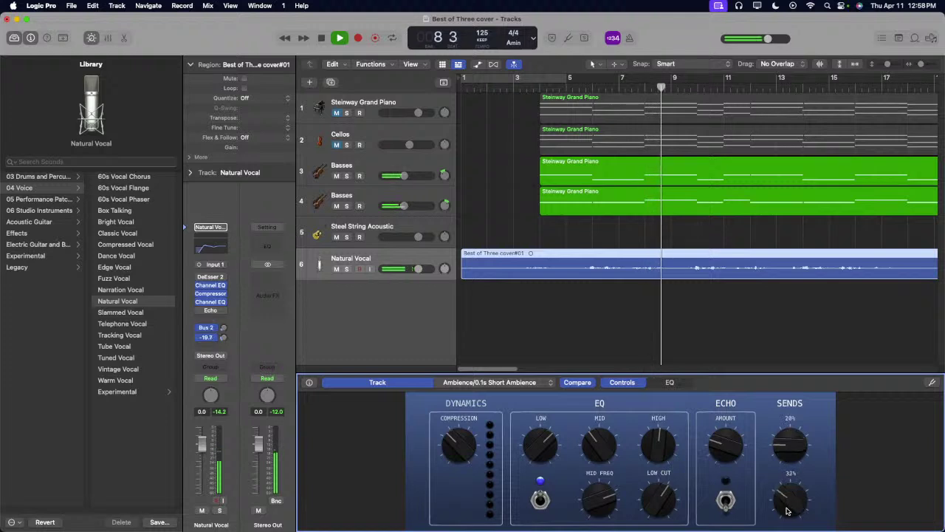
Step: Trim the start of the recorded region on the Natural Vocal track to bar 3
{"action": "left_click_drag", "start_coordinate": [465, 274], "coordinate": [518, 281]}
{"action": "left_click", "coordinate": [530, 317]}
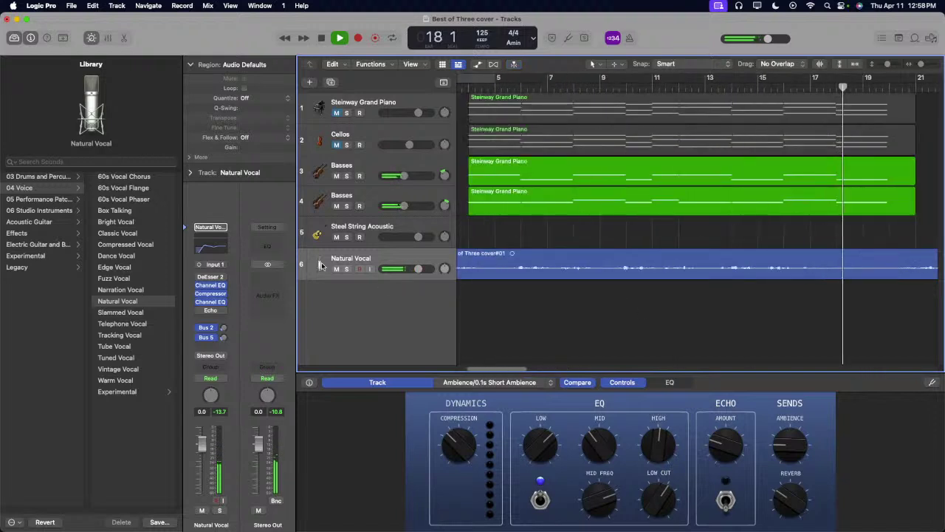
Step: Mute the Natural Vocal track and add a new audio track below it
{"action": "left_click", "coordinate": [336, 268]}
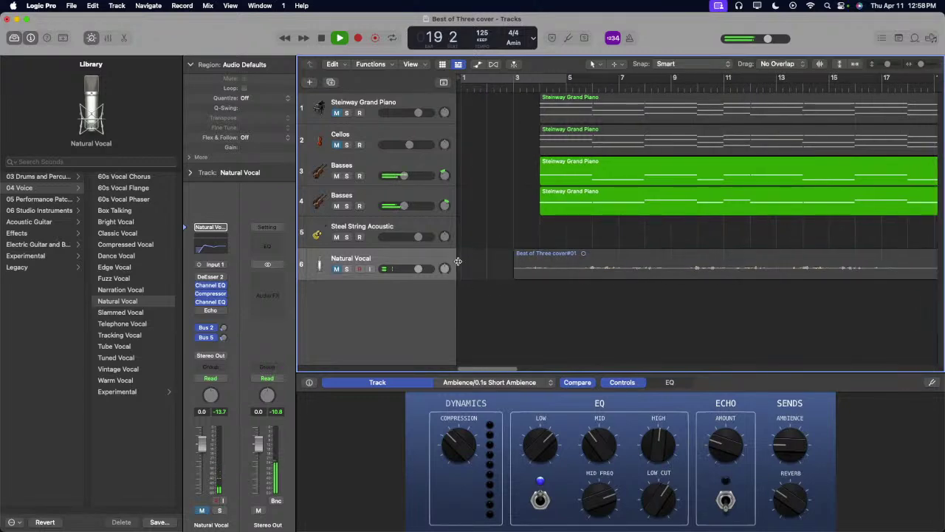
{"action": "right_click", "coordinate": [435, 253]}
{"action": "left_click", "coordinate": [471, 269]}
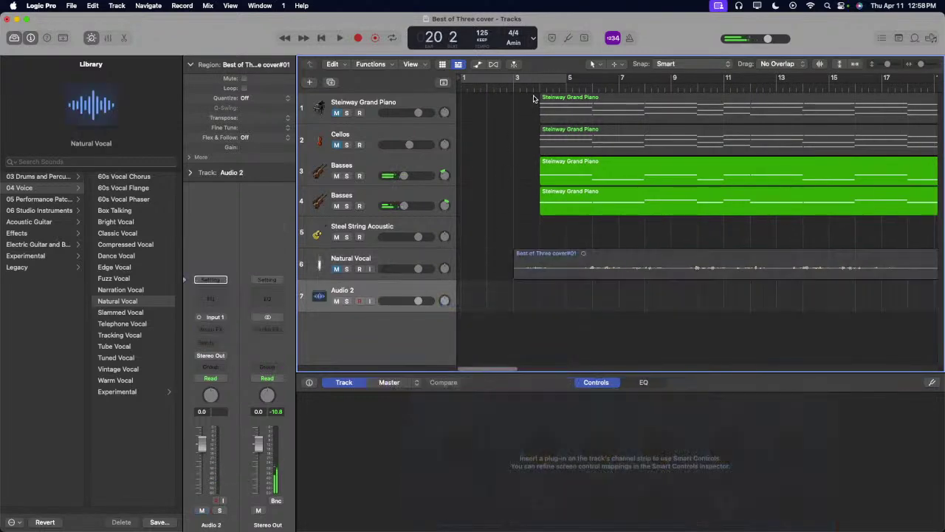
Step: Record two short trial takes on the Audio 2 track around bars 3 to 7 and delete both
{"action": "key", "text": "space"}
{"action": "key", "text": "r"}
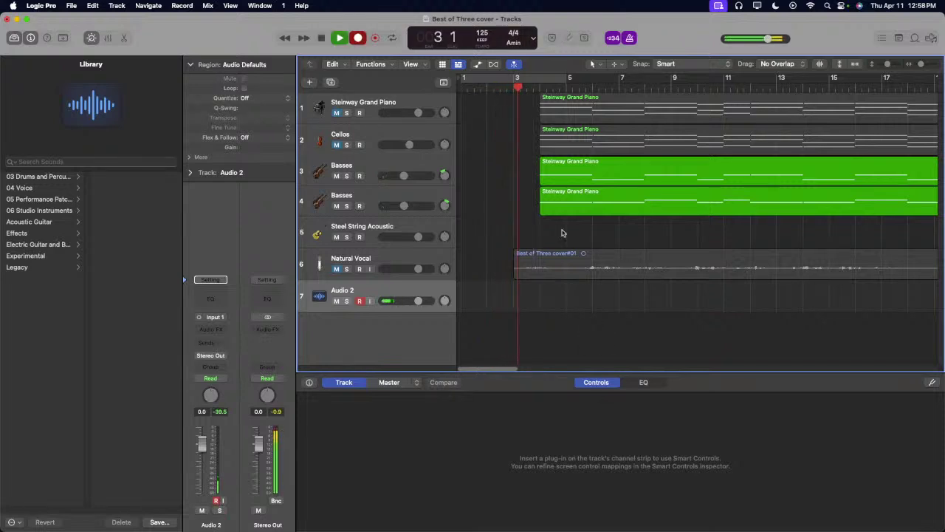
{"action": "key", "text": "space"}
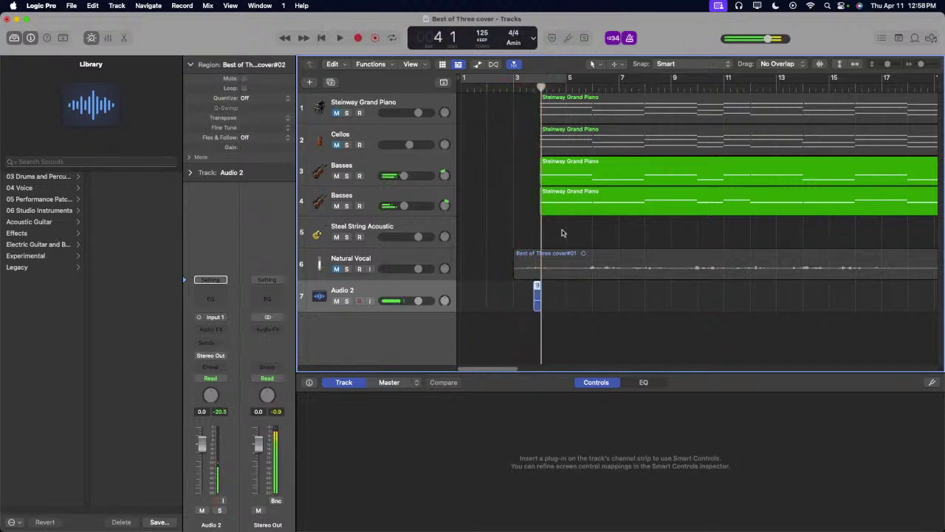
{"action": "left_click", "coordinate": [515, 84]}
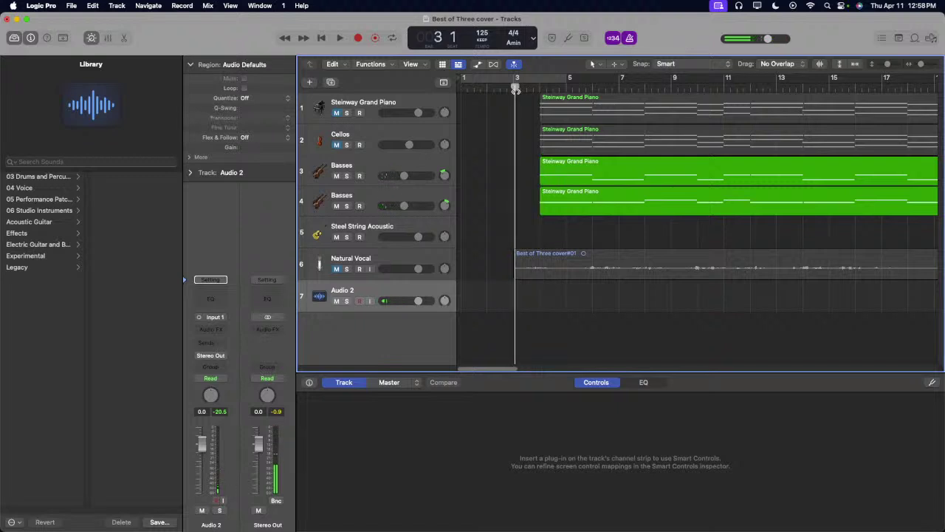
{"action": "key", "text": "r"}
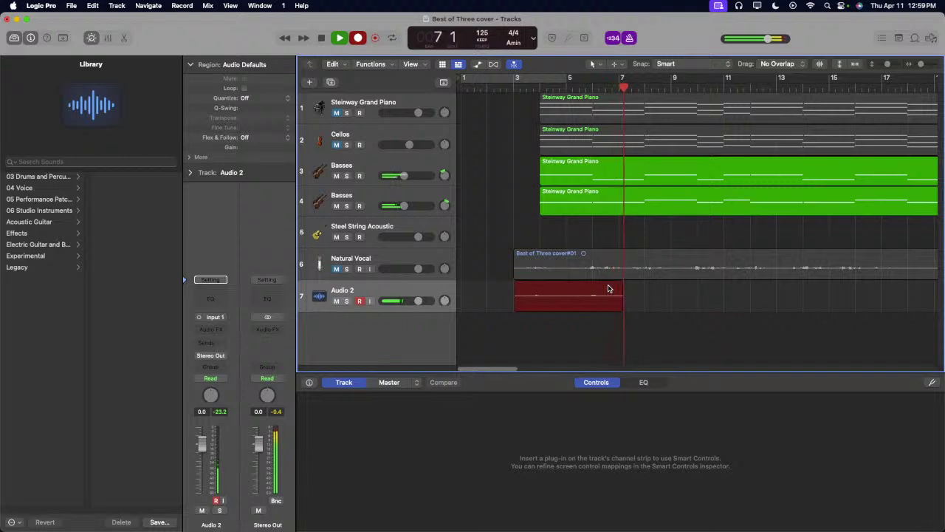
{"action": "key", "text": "space"}
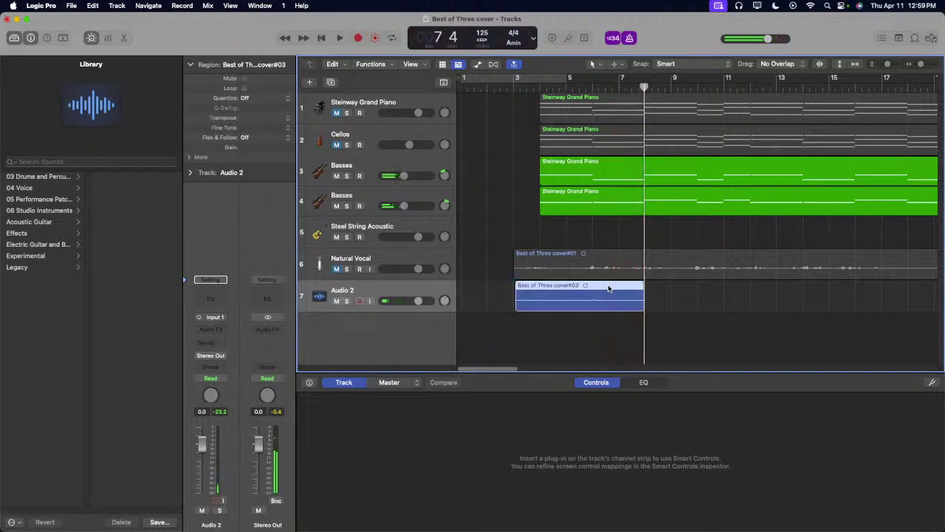
{"action": "key", "text": "Delete"}
Step: Record another take on Audio 2 from bar 3 to bar 17 and delete it
{"action": "left_click", "coordinate": [517, 87]}
{"action": "key", "text": "r"}
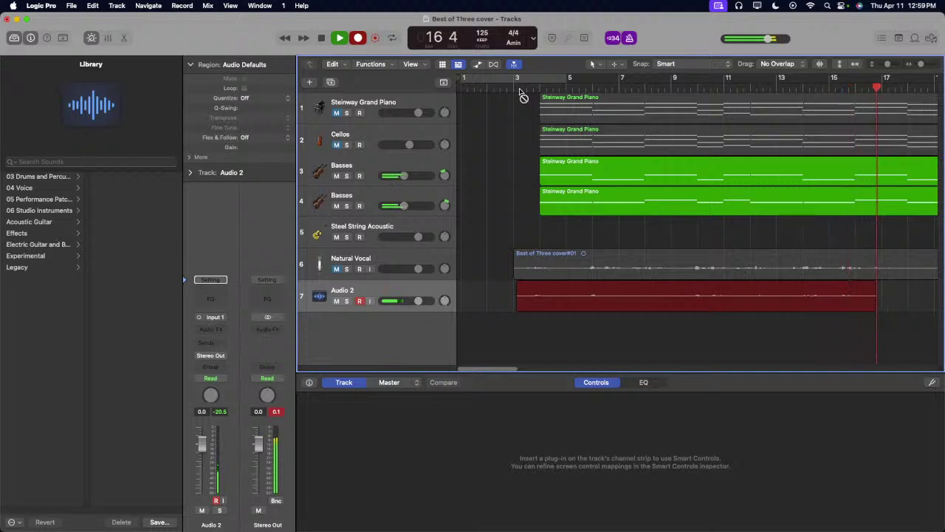
{"action": "key", "text": "space"}
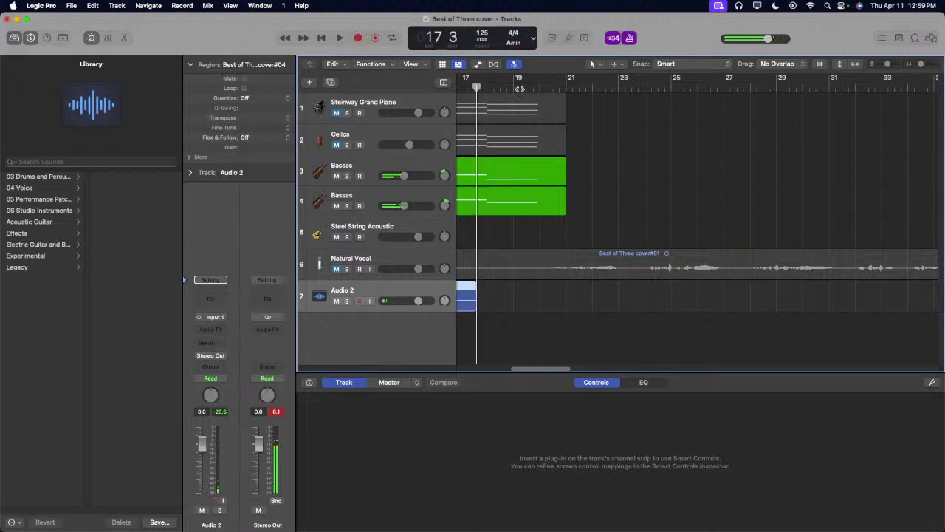
{"action": "key", "text": "Delete"}
{"action": "scroll", "coordinate": [658, 192], "scroll_direction": "left", "scroll_amount": 10}
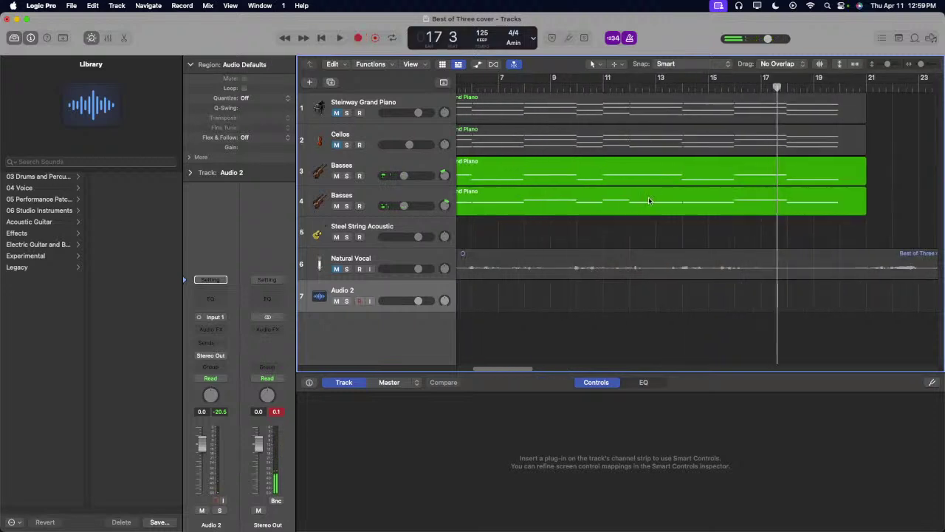
Step: Set the project tempo to 112 and play the arrangement from bar 4
{"action": "left_click", "coordinate": [541, 89]}
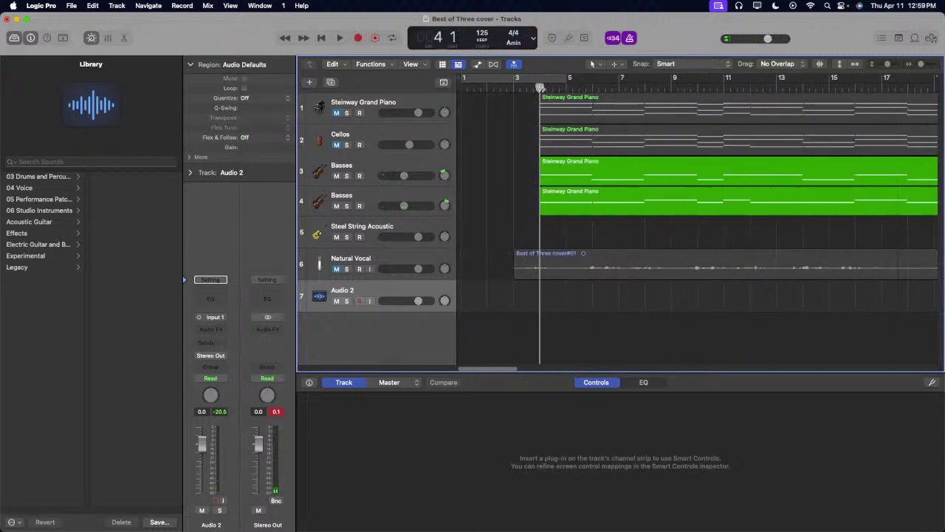
{"action": "left_click", "coordinate": [488, 33]}
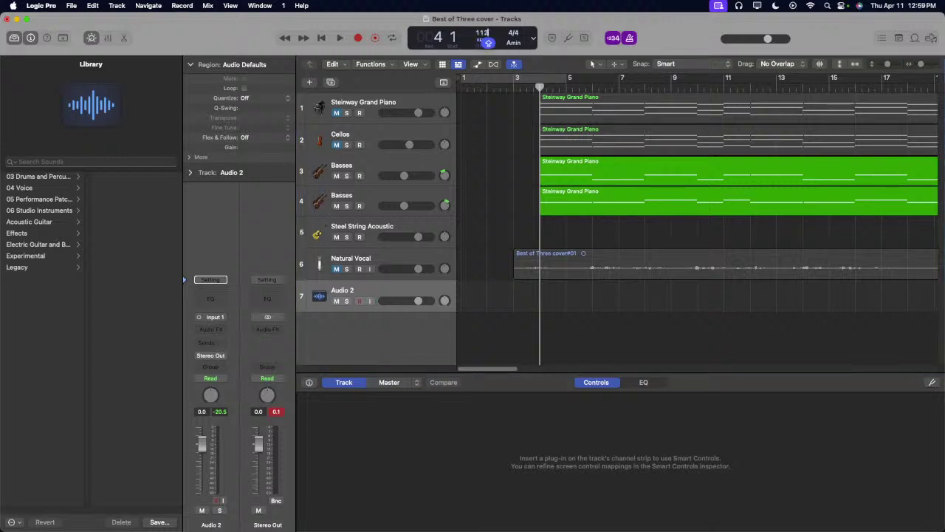
{"action": "key", "text": "space"}
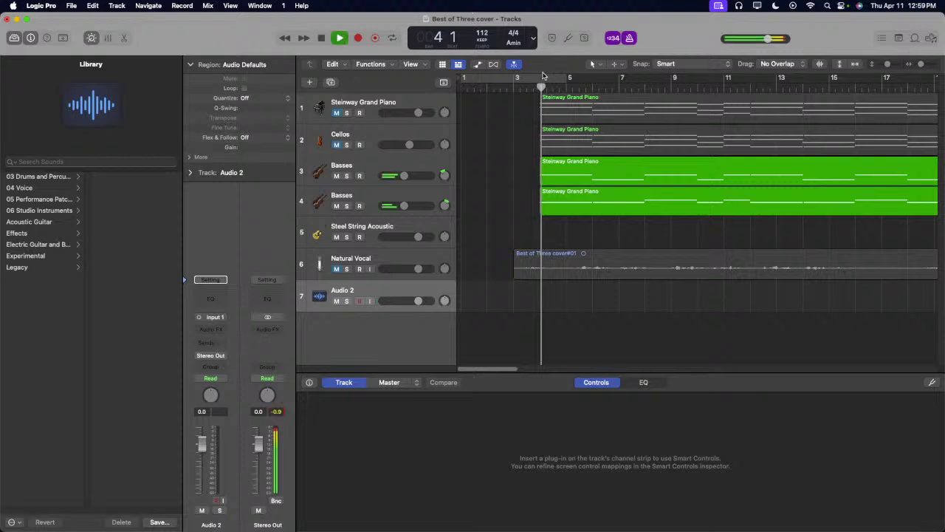
Step: Try recording Audio 2 at the new tempo from about bar 3 to bar 12, and delete the take
{"action": "left_click", "coordinate": [512, 87]}
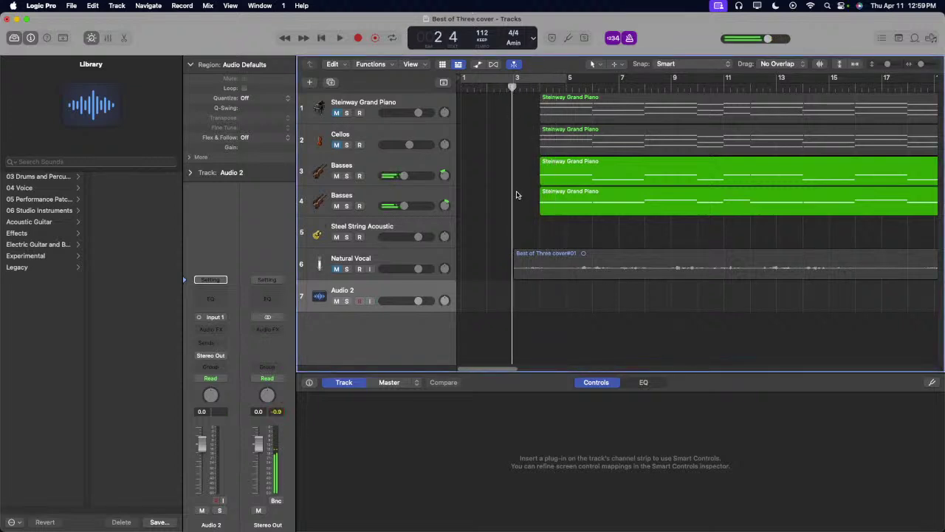
{"action": "key", "text": "r"}
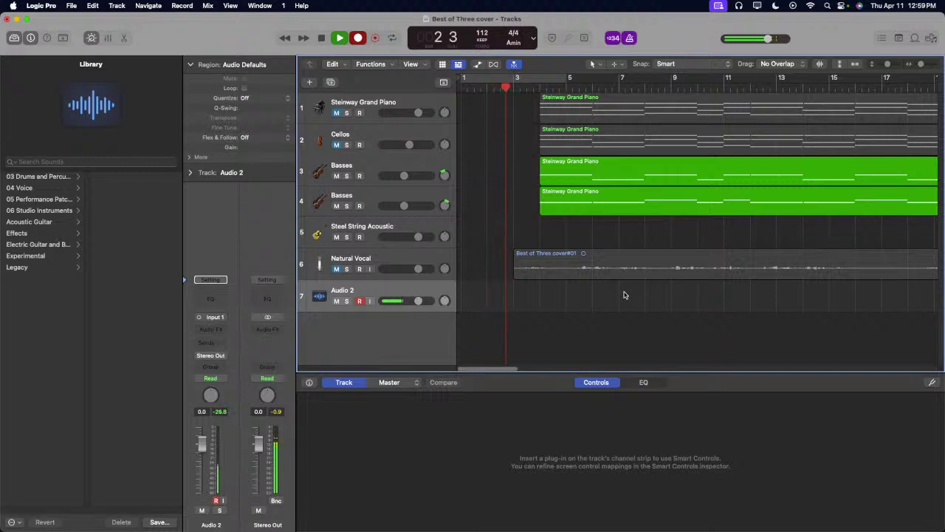
{"action": "key", "text": "space"}
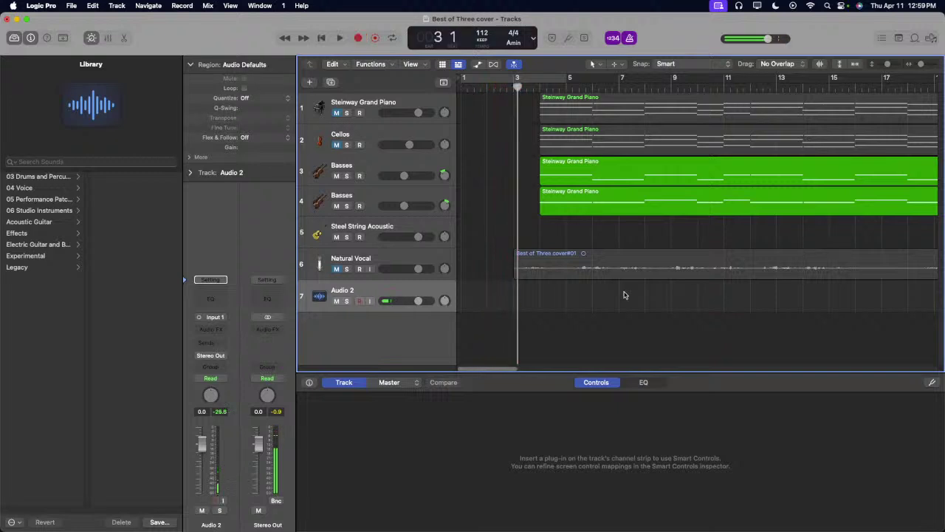
{"action": "key", "text": "r"}
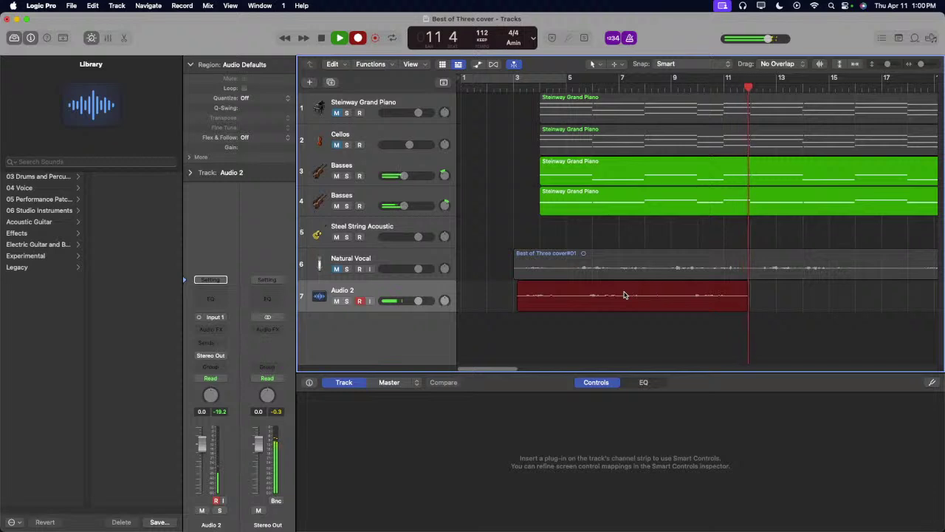
{"action": "key", "text": "space"}
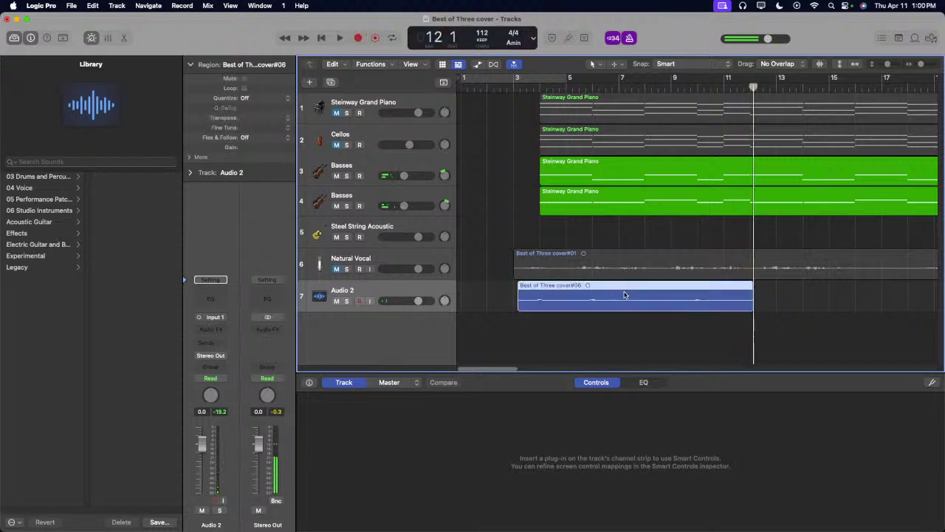
{"action": "key", "text": "Delete"}
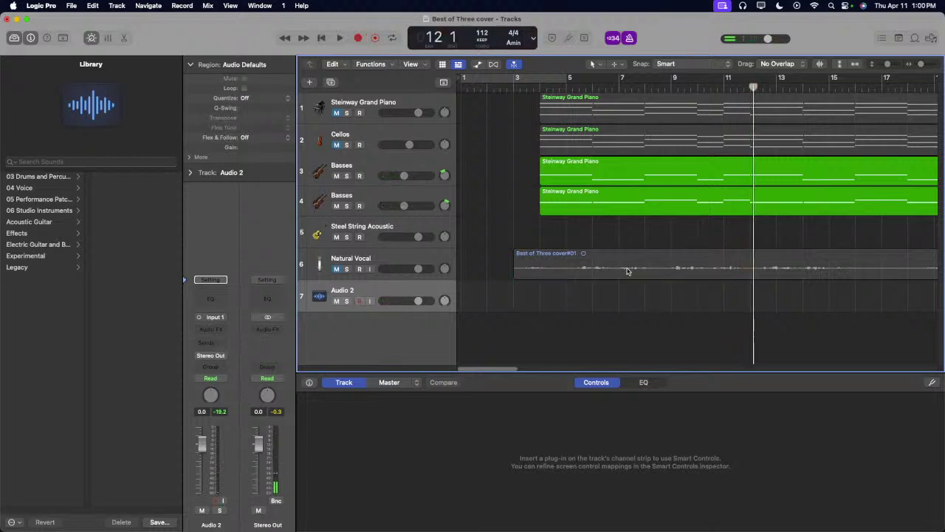
Step: Record a further take on Audio 2 from bar 3 up to bar 17 and remove it
{"action": "left_click_drag", "start_coordinate": [533, 95], "coordinate": [525, 95]}
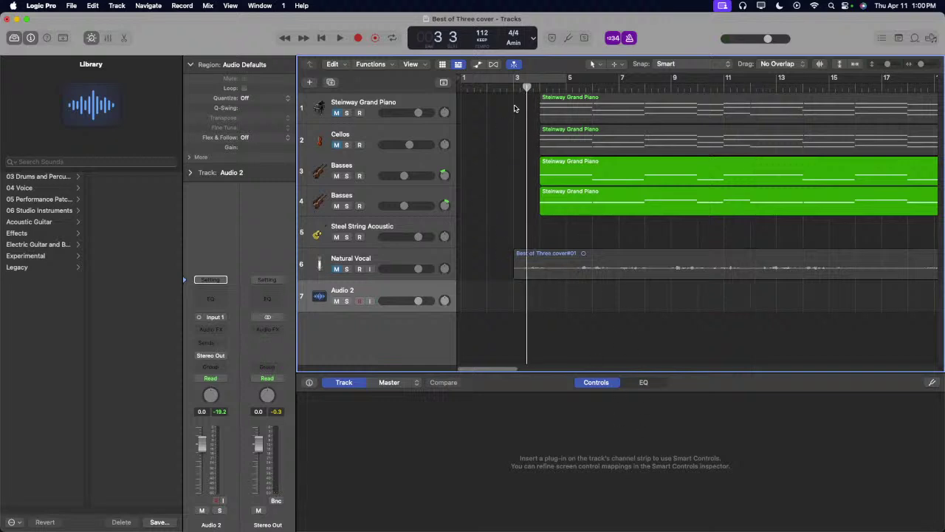
{"action": "left_click", "coordinate": [516, 88]}
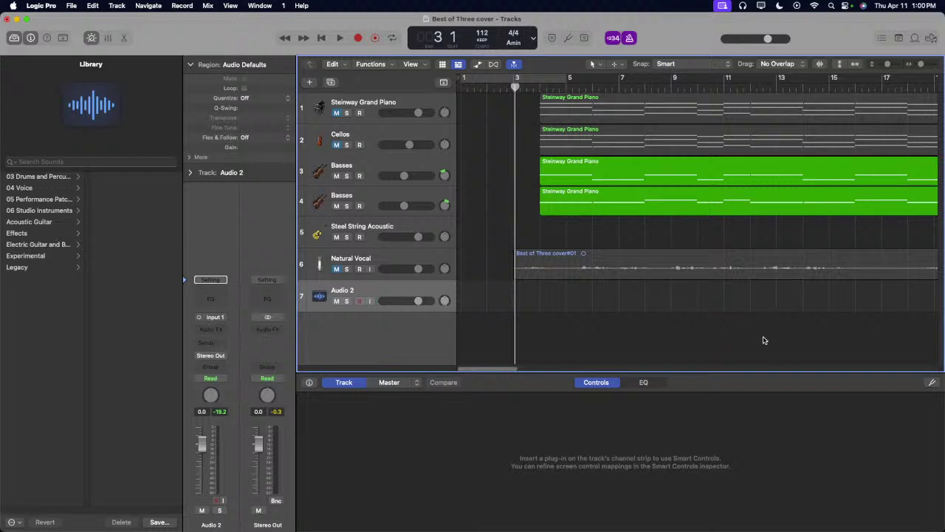
{"action": "key", "text": "r"}
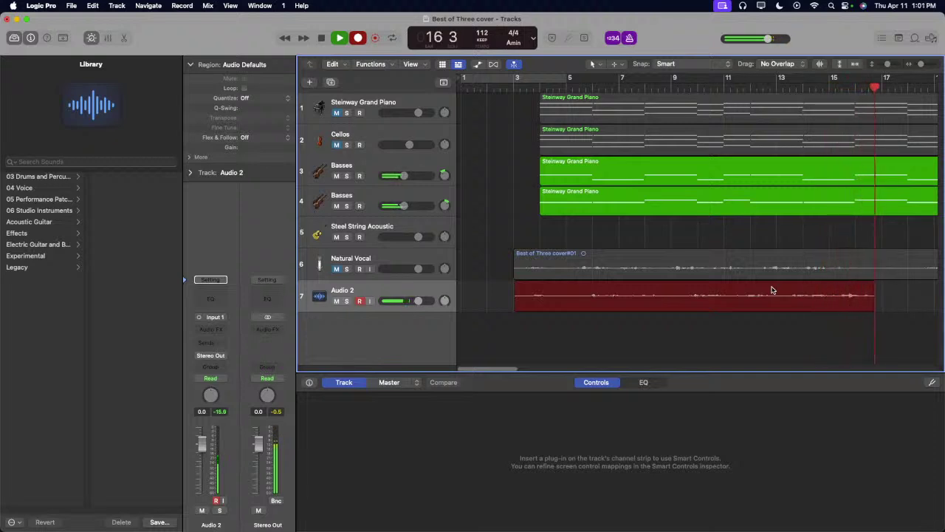
{"action": "key", "text": "space"}
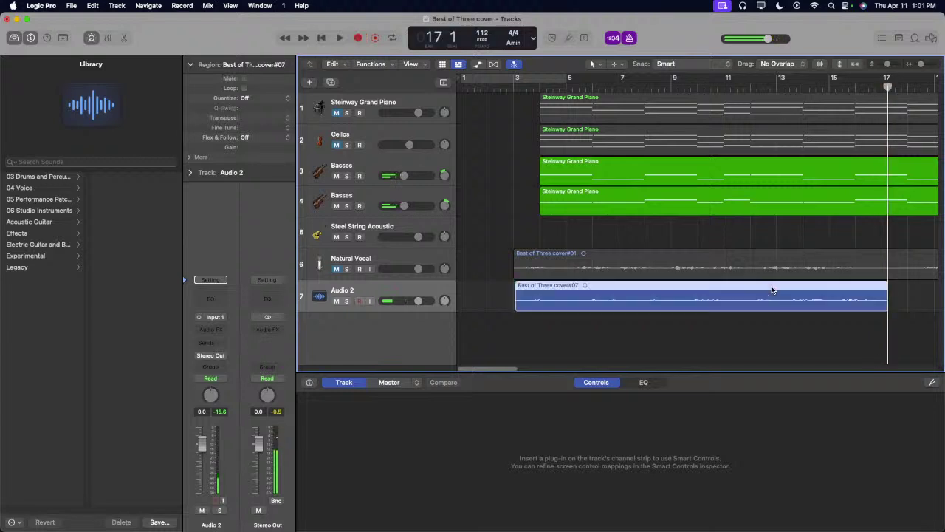
{"action": "key", "text": "Delete"}
Step: Record a take on Audio 2 from bar 3 to bar 20 and play it back from bar 3
{"action": "left_click", "coordinate": [816, 87]}
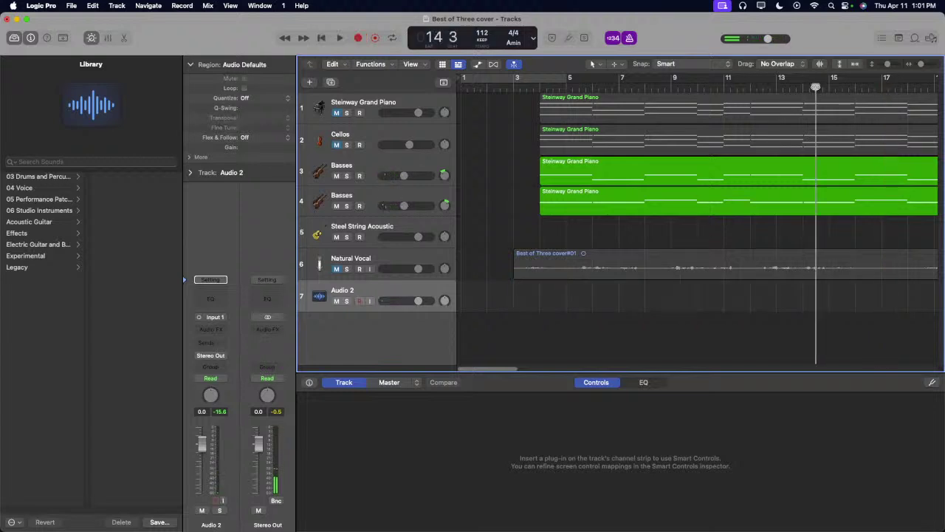
{"action": "left_click", "coordinate": [511, 89]}
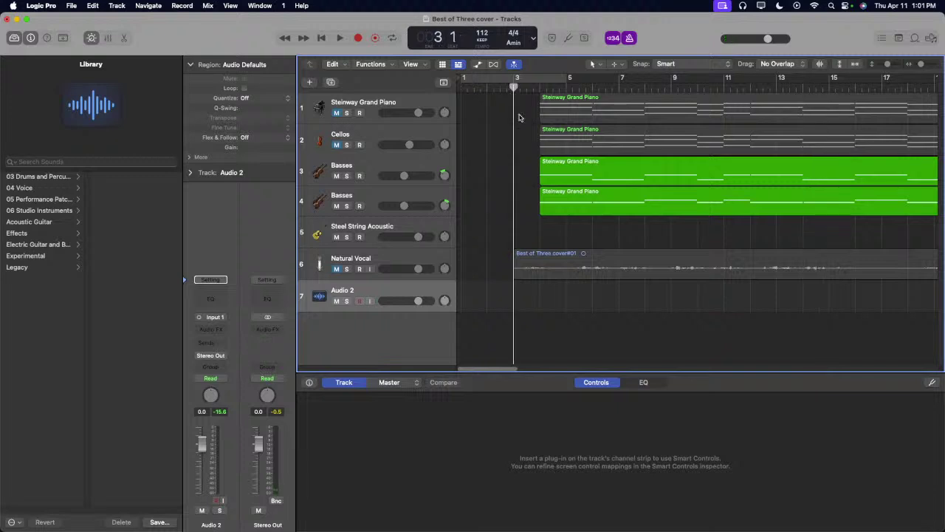
{"action": "key", "text": "r"}
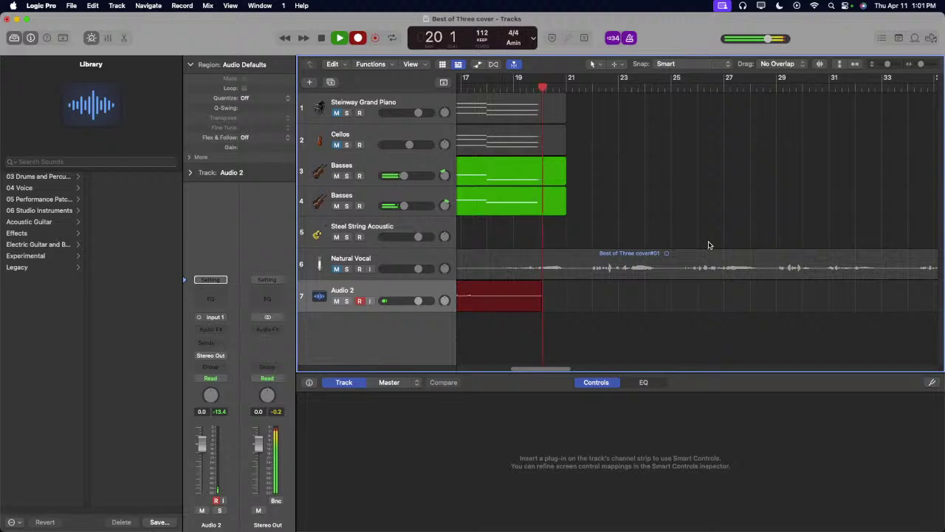
{"action": "key", "text": "space"}
{"action": "scroll", "coordinate": [664, 221], "scroll_direction": "left", "scroll_amount": 10}
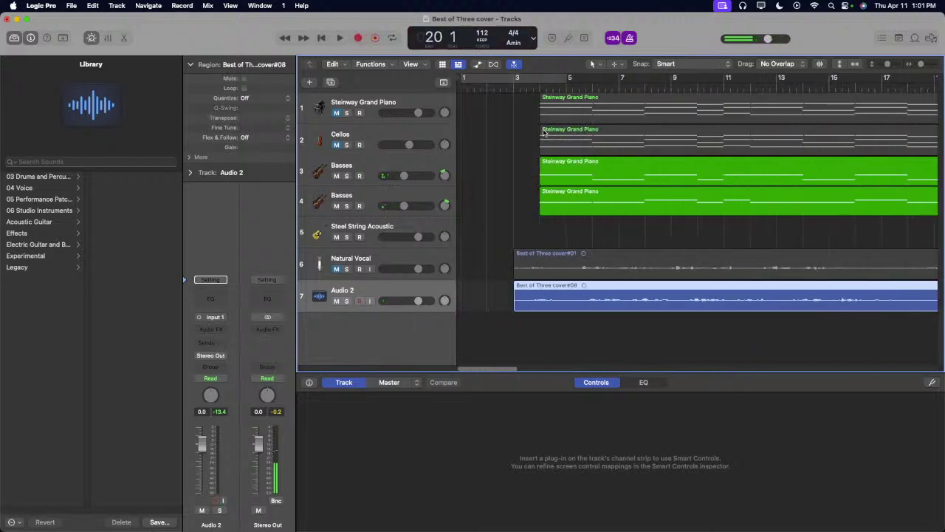
{"action": "double_click", "coordinate": [533, 90]}
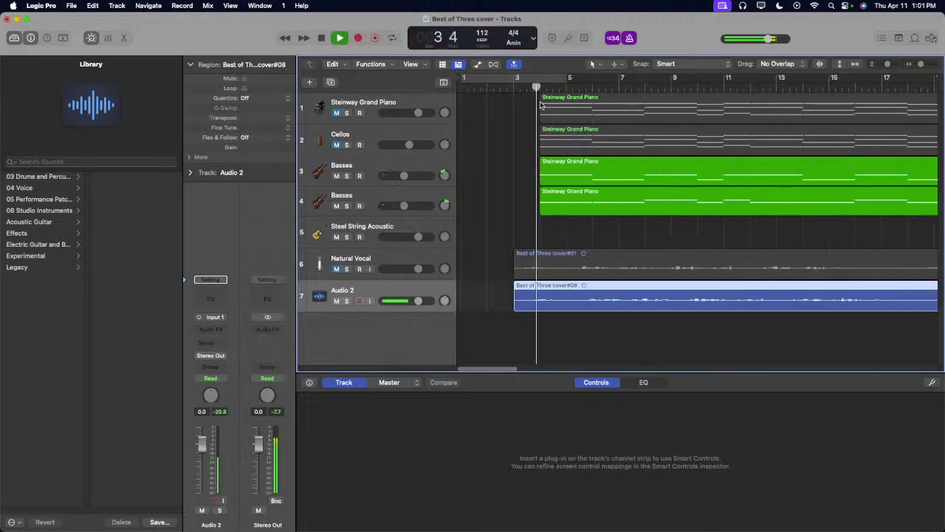
Step: Listen to the arrangement up to bar 18, leaving the Steel String Acoustic track selected when playback stops
{"action": "left_click", "coordinate": [368, 230]}
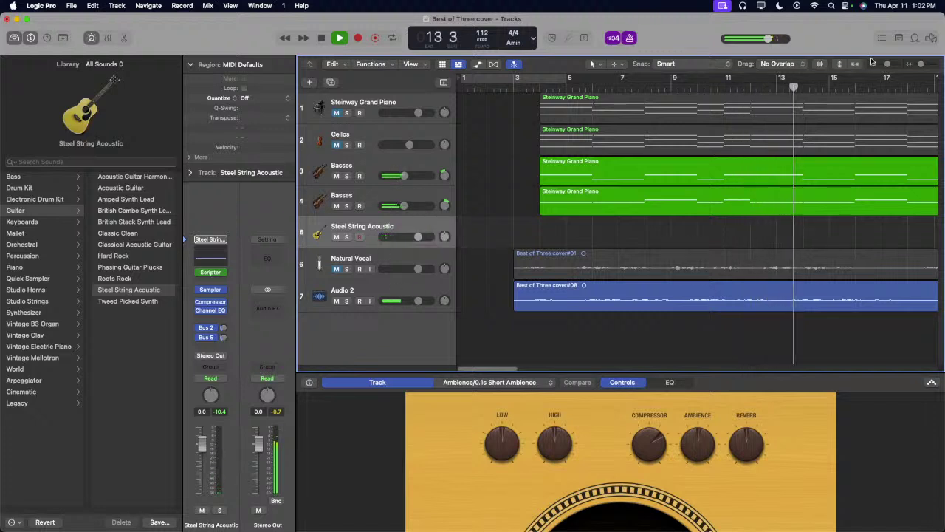
{"action": "key", "text": "super+Left"}
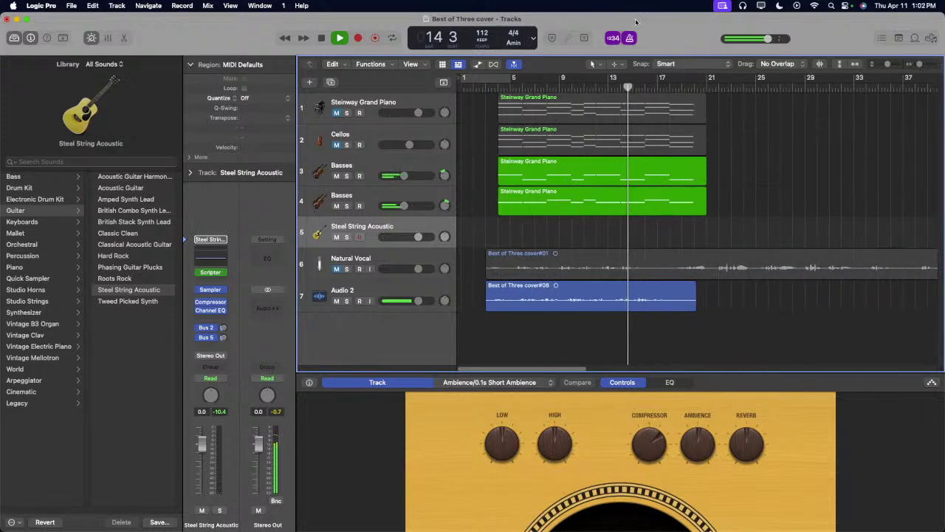
{"action": "left_click", "coordinate": [419, 290]}
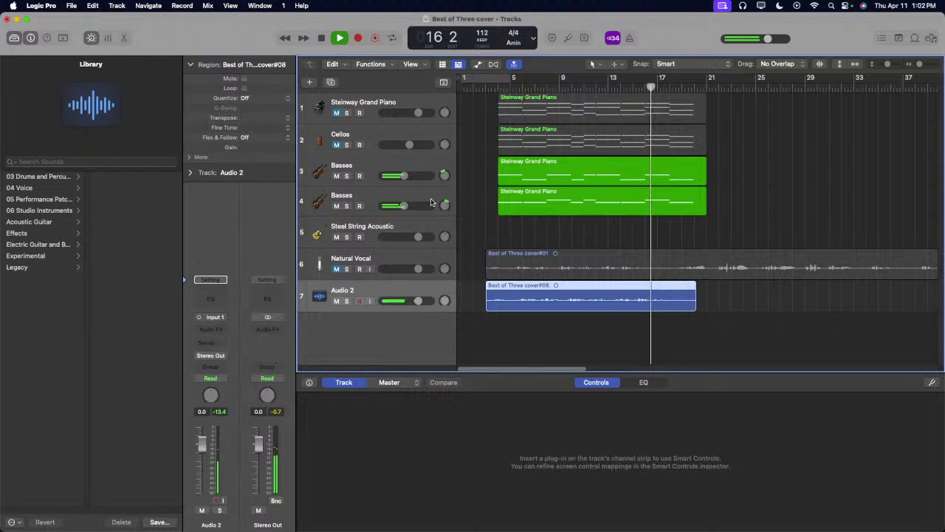
{"action": "left_click", "coordinate": [419, 222]}
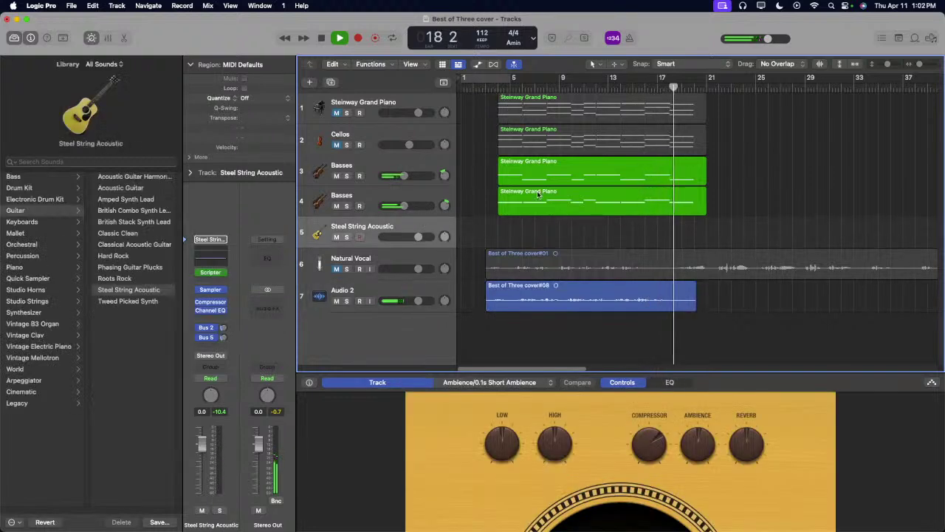
{"action": "key", "text": "space"}
Step: Save the Best of Three cover project and close it
{"action": "left_click", "coordinate": [71, 5]}
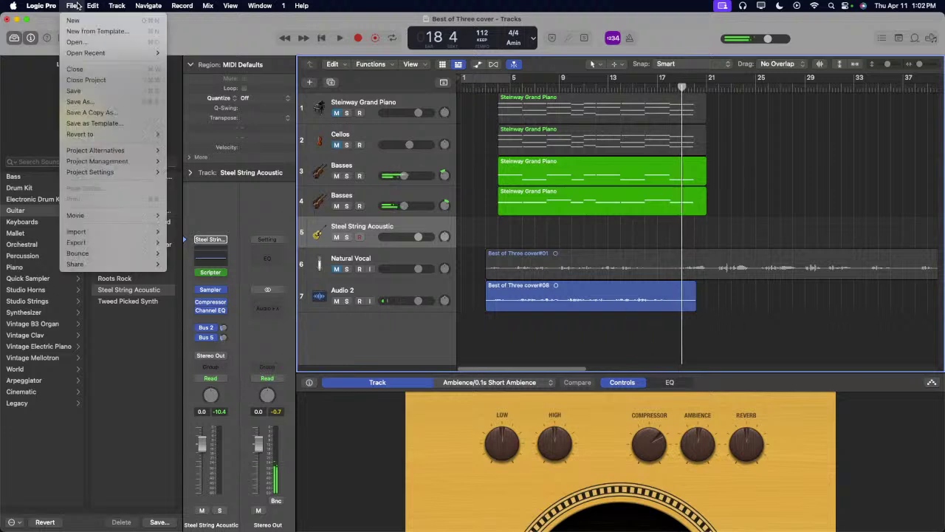
{"action": "left_click", "coordinate": [96, 90]}
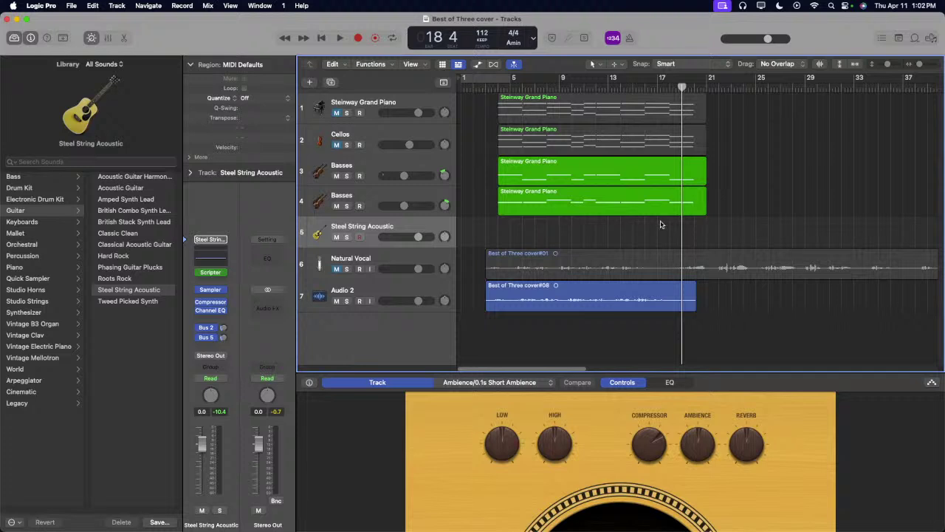
{"action": "left_click", "coordinate": [71, 5]}
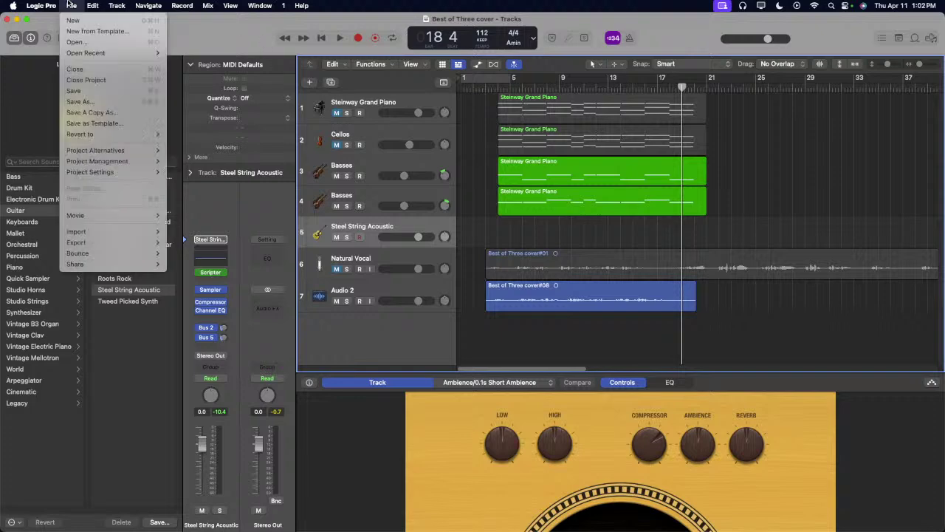
{"action": "left_click", "coordinate": [96, 90]}
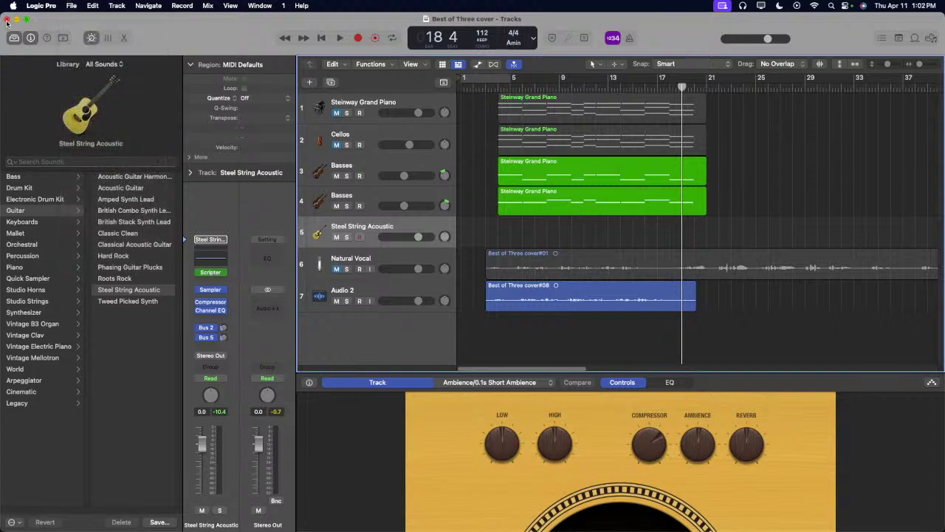
{"action": "key", "text": "super+w"}
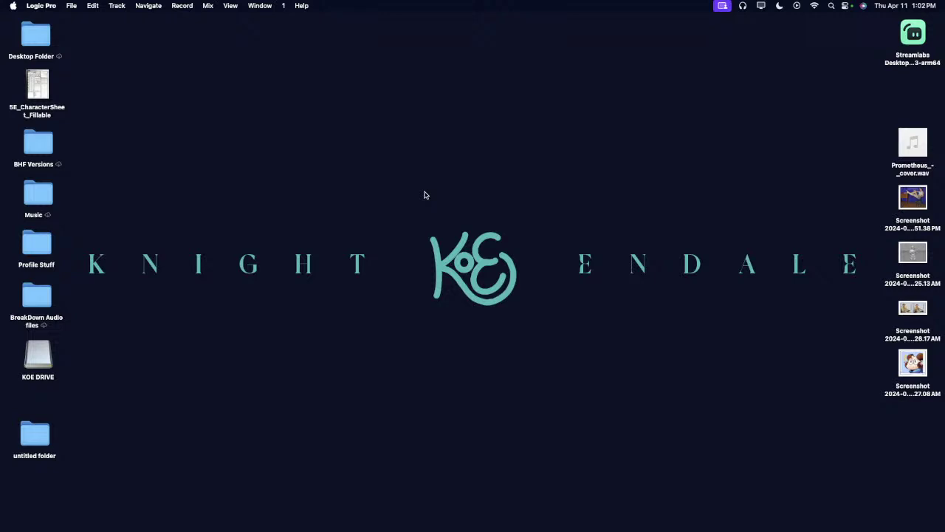
Step: Open the project "Handful of Blue - Ghostbur song" and place the playhead at bar 11
{"action": "key", "text": "super+o"}
{"action": "left_click", "coordinate": [433, 153]}
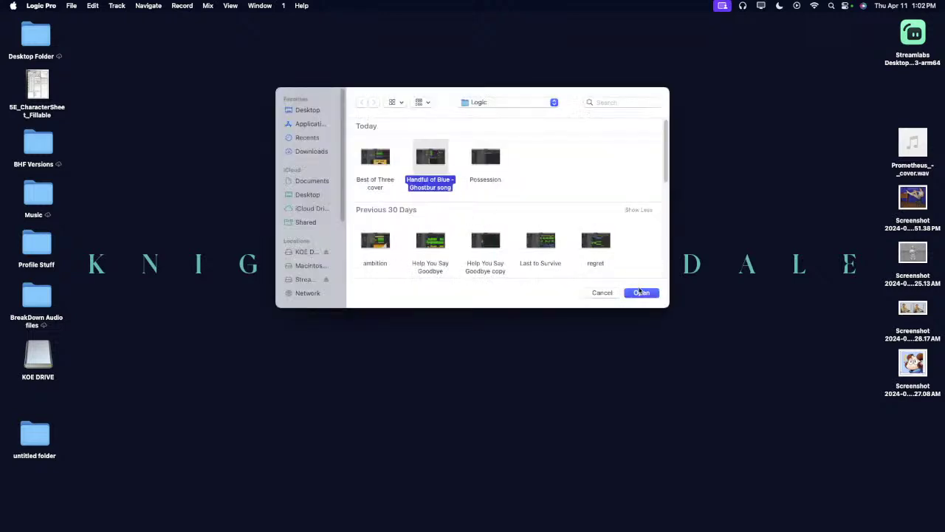
{"action": "key", "text": "Return"}
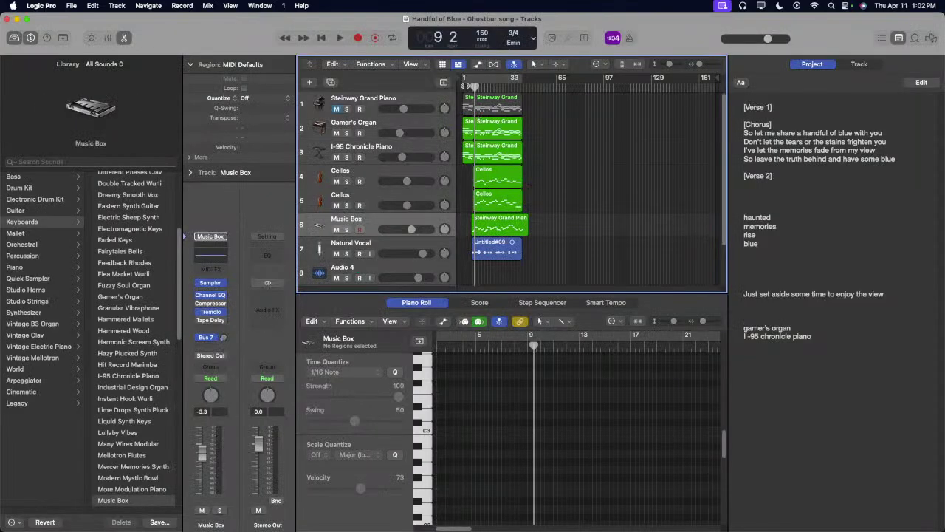
{"action": "left_click", "coordinate": [462, 85]}
{"action": "left_click", "coordinate": [475, 85]}
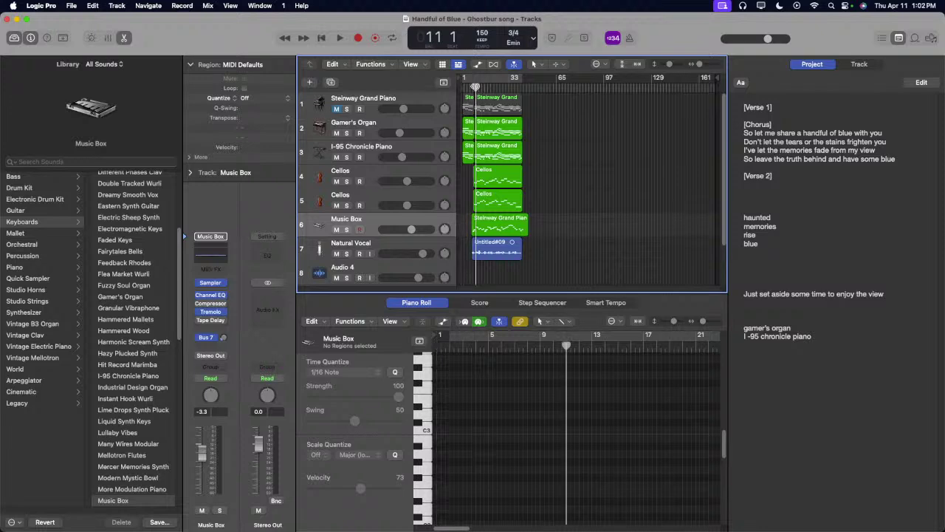
Step: Move all regions later in the timeline so the longer Steinway Grand Piano region starts at bar 33
{"action": "key", "text": "super+a"}
{"action": "left_click_drag", "start_coordinate": [702, 64], "coordinate": [705, 64]}
{"action": "scroll", "coordinate": [594, 191], "scroll_direction": "right", "scroll_amount": 2}
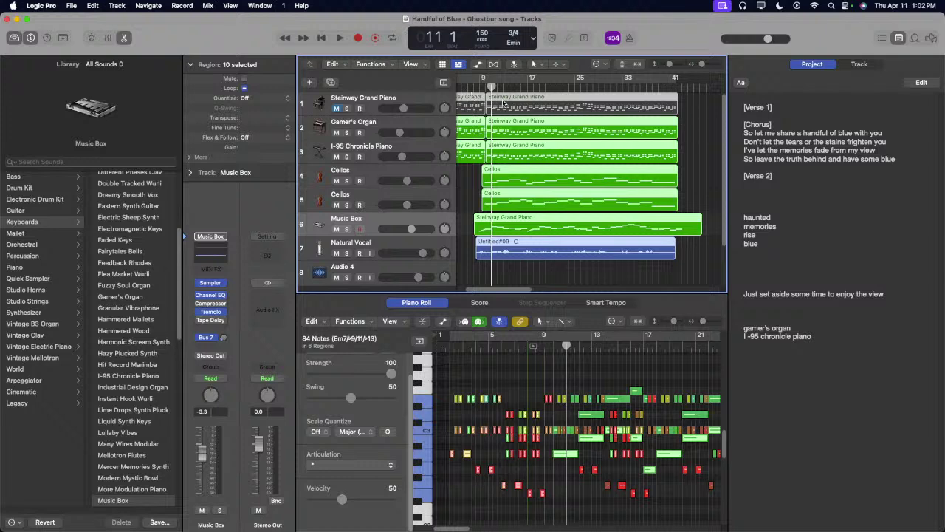
{"action": "left_click_drag", "start_coordinate": [502, 106], "coordinate": [643, 104]}
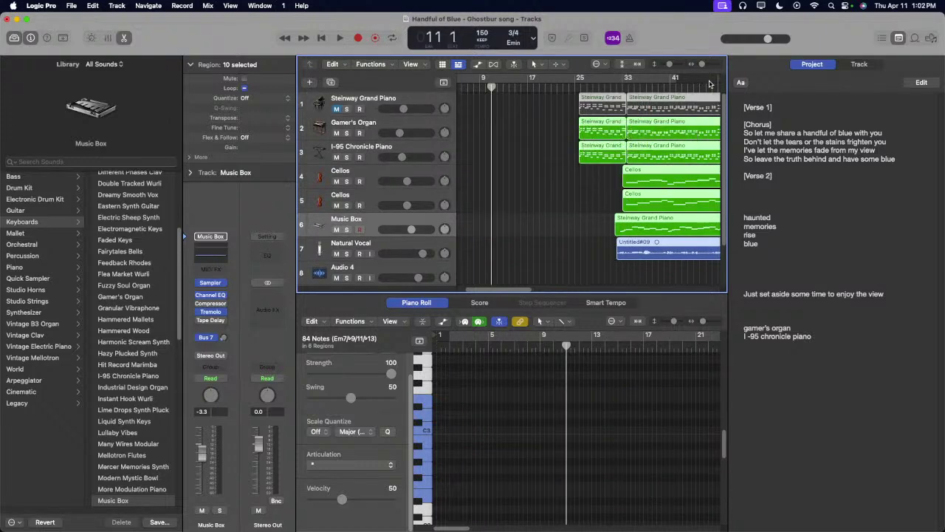
{"action": "scroll", "coordinate": [670, 146], "scroll_direction": "up", "scroll_amount": 5}
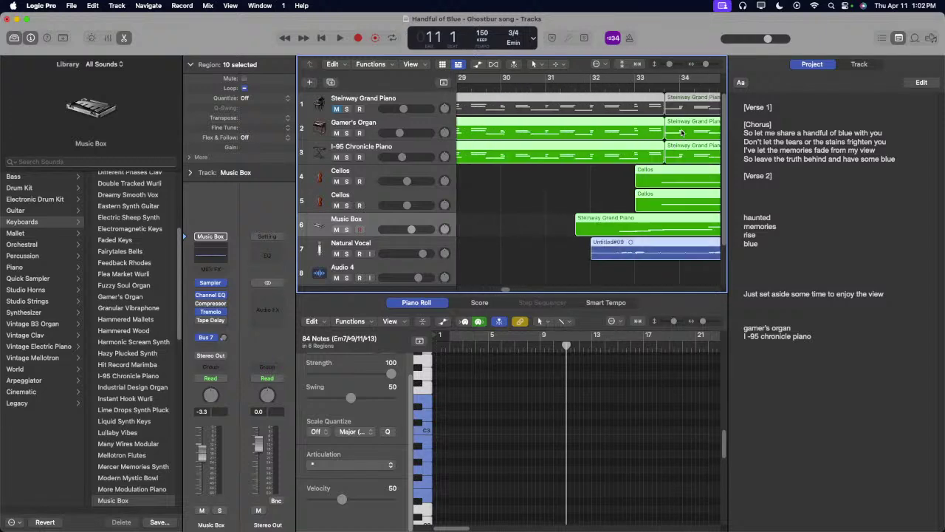
{"action": "left_click_drag", "start_coordinate": [692, 113], "coordinate": [661, 114]}
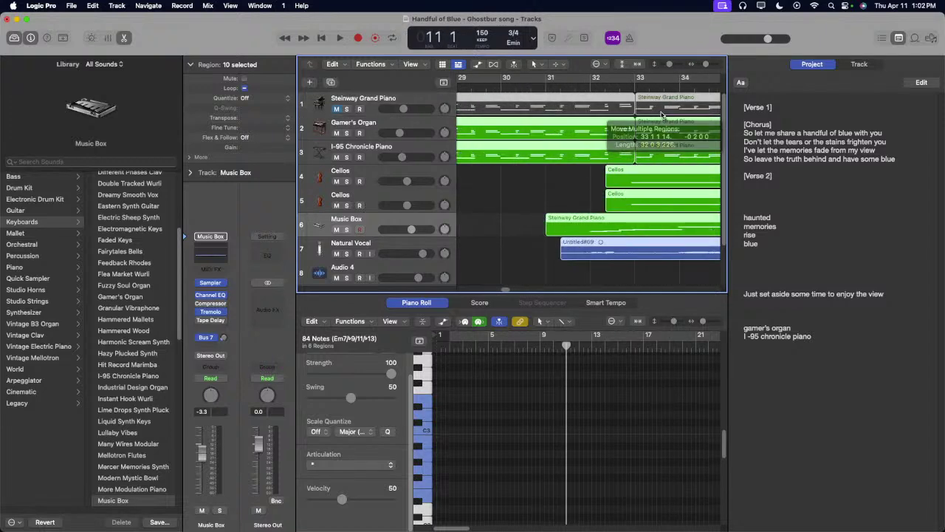
Step: Play the moved arrangement from bar 33 to bar 35 and clear the region selection
{"action": "double_click", "coordinate": [633, 86]}
{"action": "scroll", "coordinate": [618, 131], "scroll_direction": "down", "scroll_amount": 10}
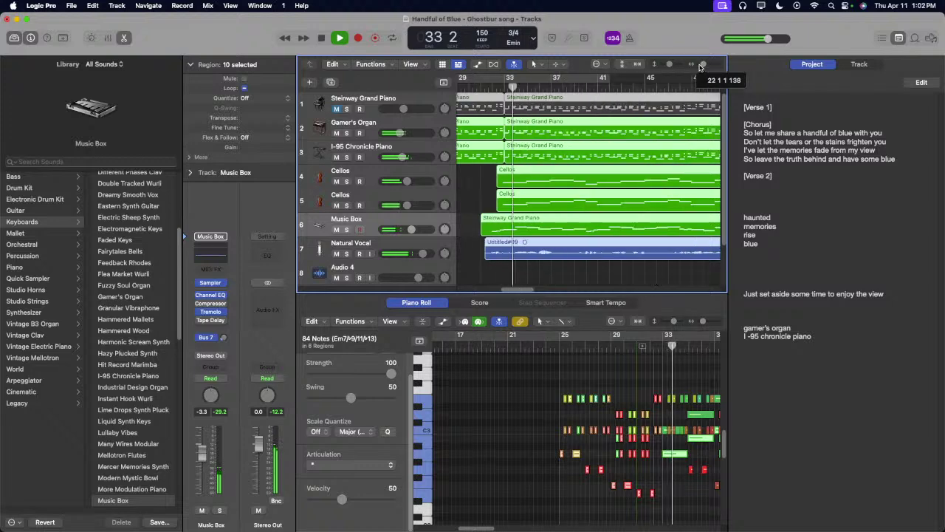
{"action": "left_click", "coordinate": [617, 132]}
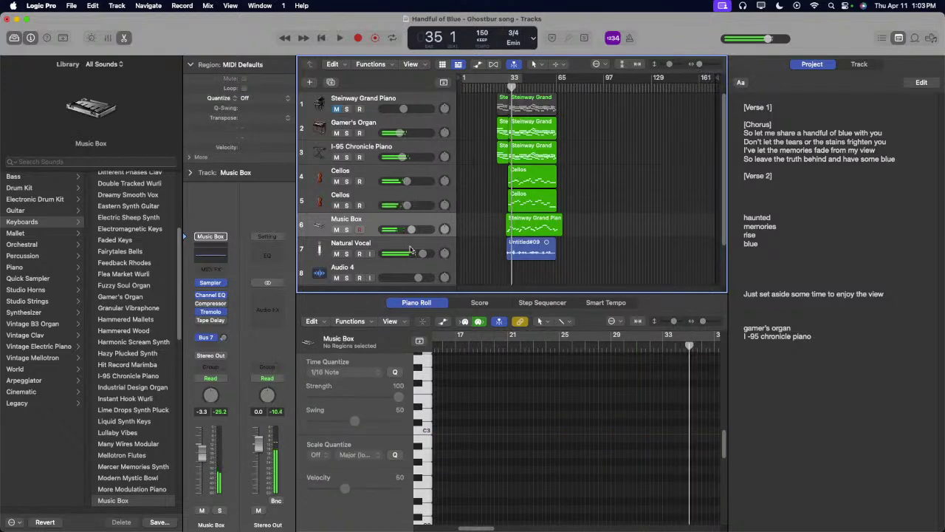
Step: Mute the Natural Vocal track and try recording a take on it from bar 28 to bar 40
{"action": "left_click", "coordinate": [411, 250]}
{"action": "key", "text": "Down"}
{"action": "key", "text": "Up"}
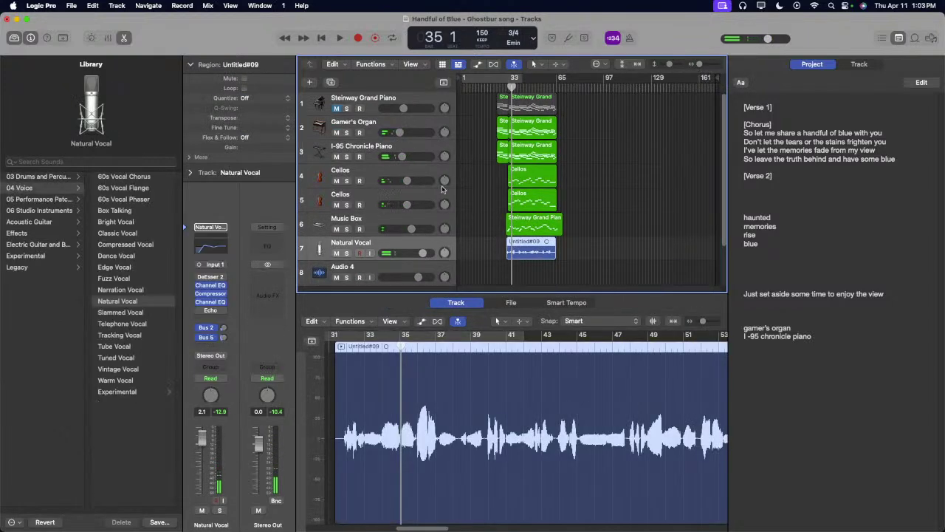
{"action": "key", "text": "space"}
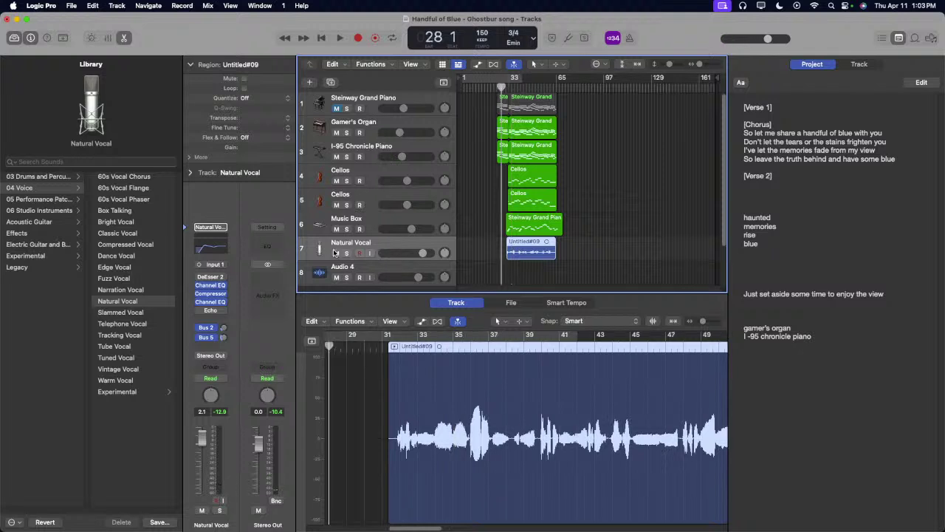
{"action": "key", "text": "r"}
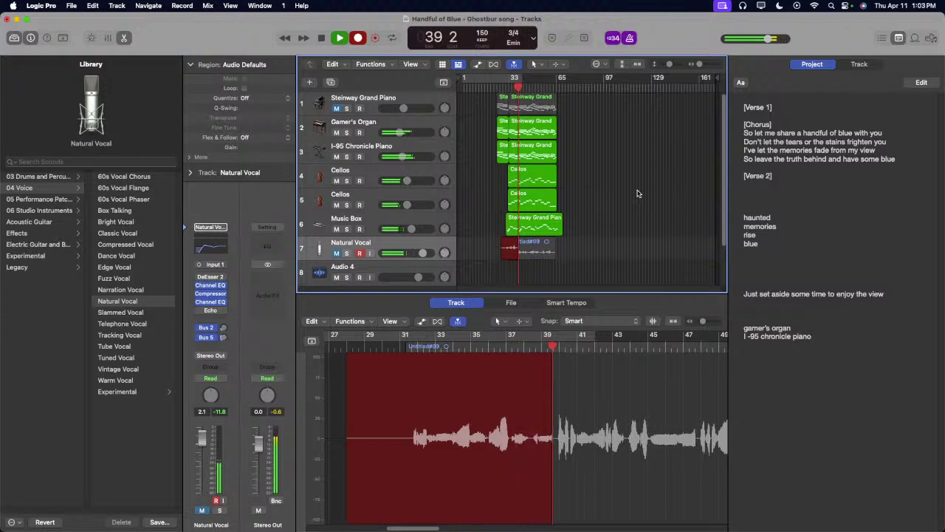
{"action": "key", "text": "space"}
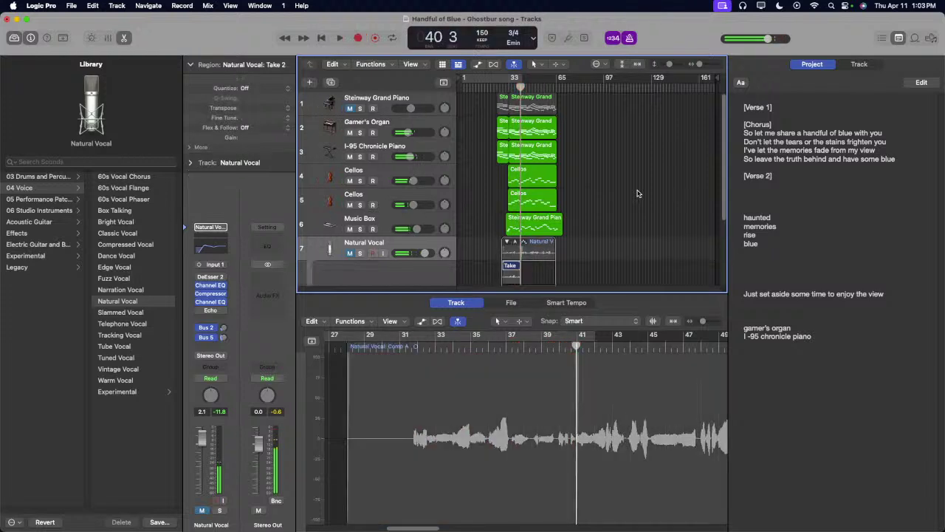
Step: Try recording a take on Audio 4 from about bar 29 to bar 43, and delete it
{"action": "left_click", "coordinate": [411, 275]}
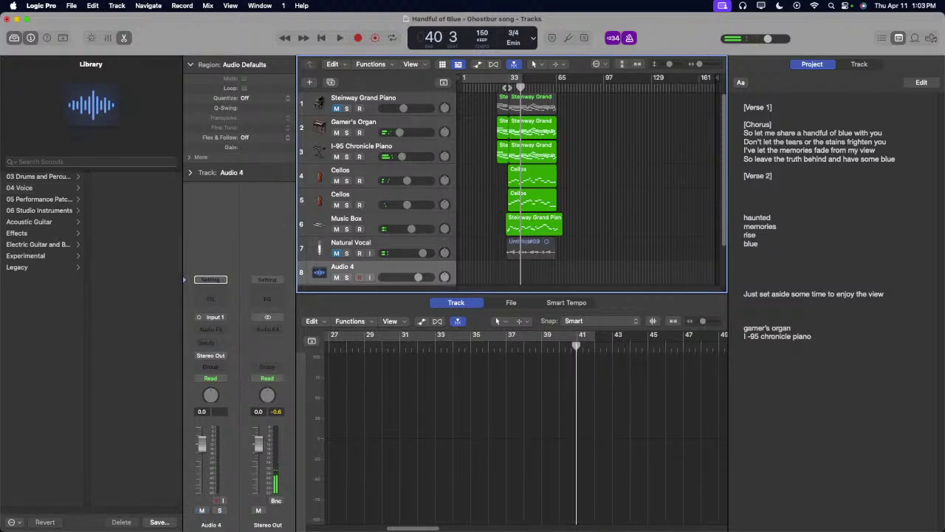
{"action": "left_click", "coordinate": [503, 87]}
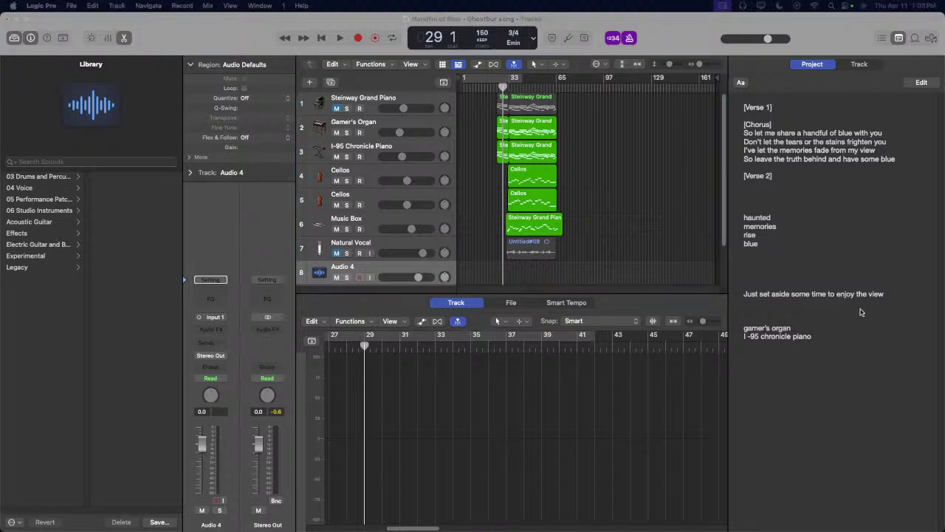
{"action": "left_click", "coordinate": [610, 240]}
{"action": "key", "text": "r"}
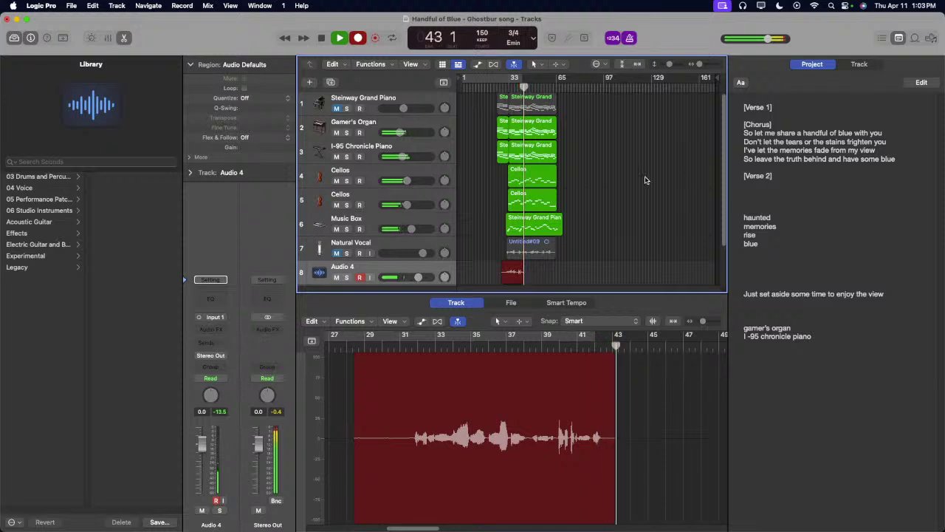
{"action": "key", "text": "space"}
{"action": "key", "text": "Delete"}
Step: Record another take on Audio 4 from bar 31 to bar 57 and remove it
{"action": "left_click", "coordinate": [506, 87]}
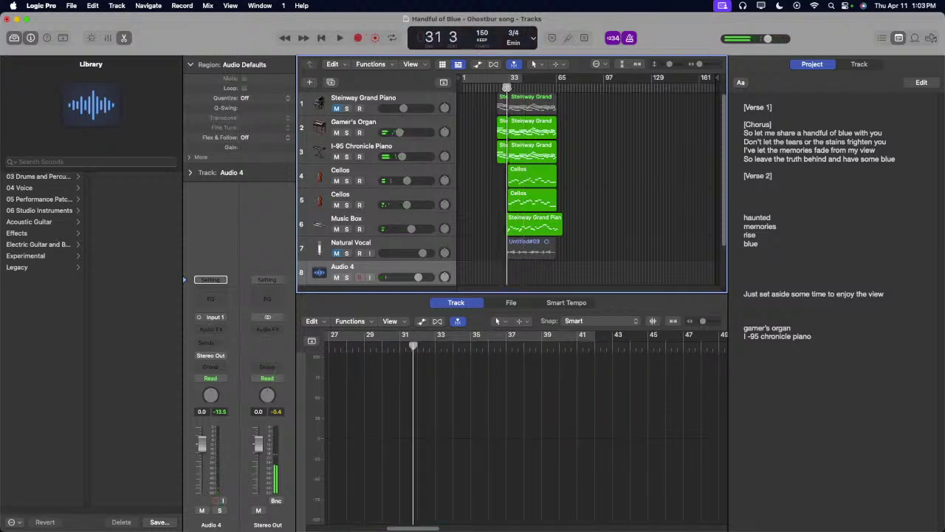
{"action": "key", "text": "r"}
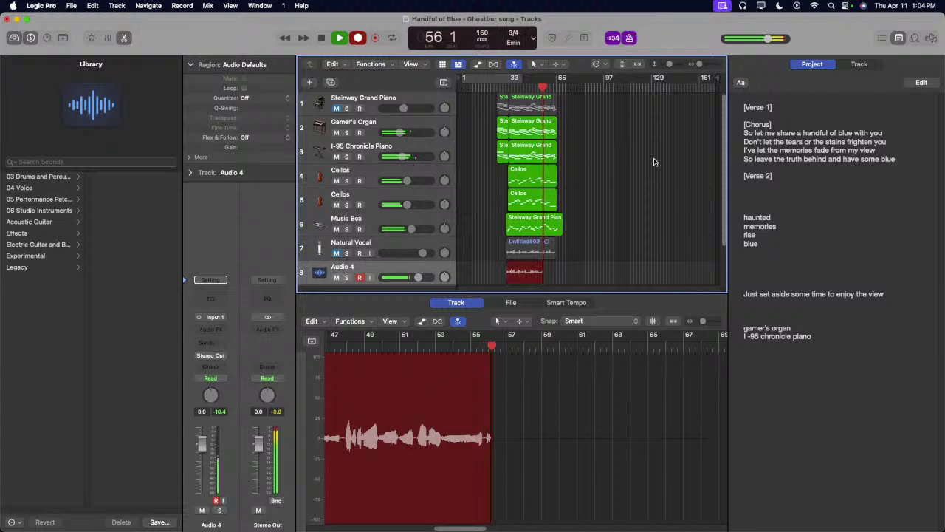
{"action": "key", "text": "space"}
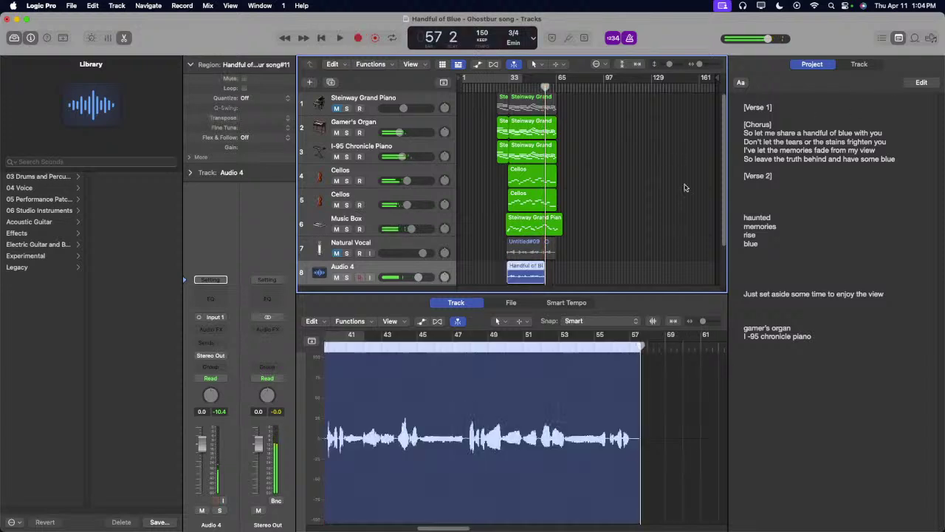
{"action": "key", "text": "Delete"}
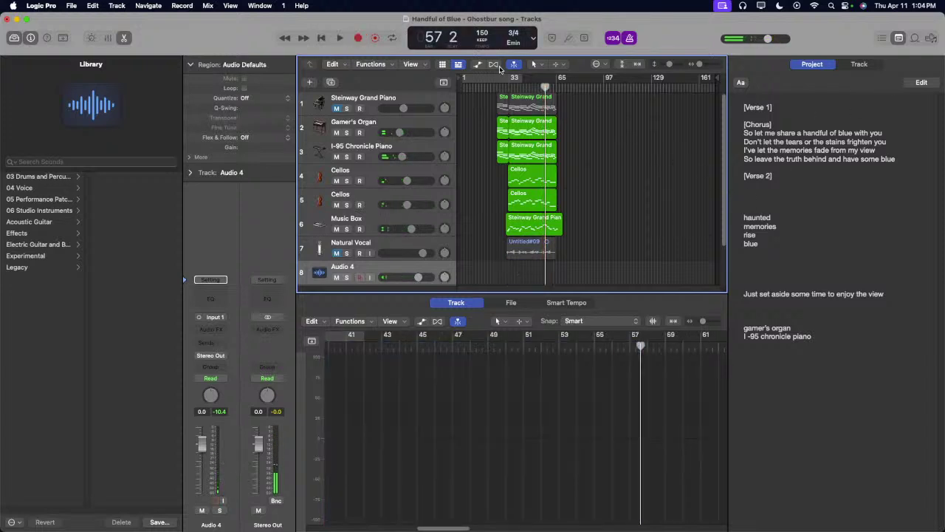
Step: Unmute the Natural Vocal track and lower its volume to about -7.2 dB
{"action": "left_click", "coordinate": [502, 83]}
{"action": "left_click", "coordinate": [329, 257]}
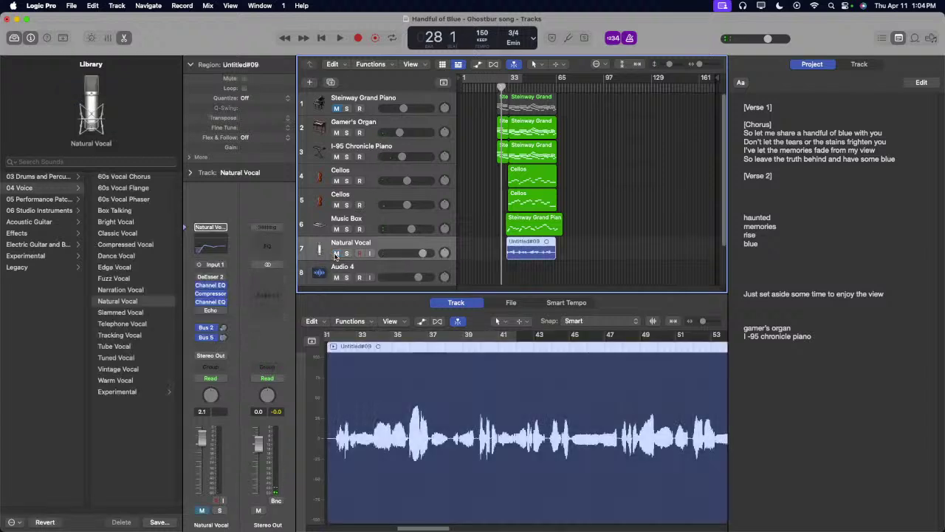
{"action": "left_click", "coordinate": [372, 268]}
{"action": "left_click", "coordinate": [401, 254]}
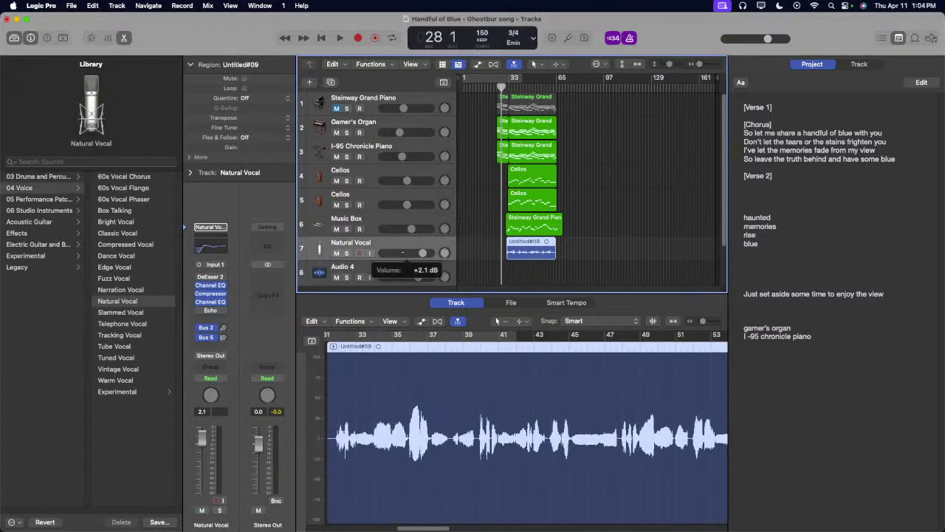
{"action": "left_click_drag", "start_coordinate": [417, 257], "coordinate": [407, 256]}
Step: Record a take on Audio 4 from bar 28 to bar 64 over the quieter Natural Vocal guide
{"action": "left_click", "coordinate": [367, 275]}
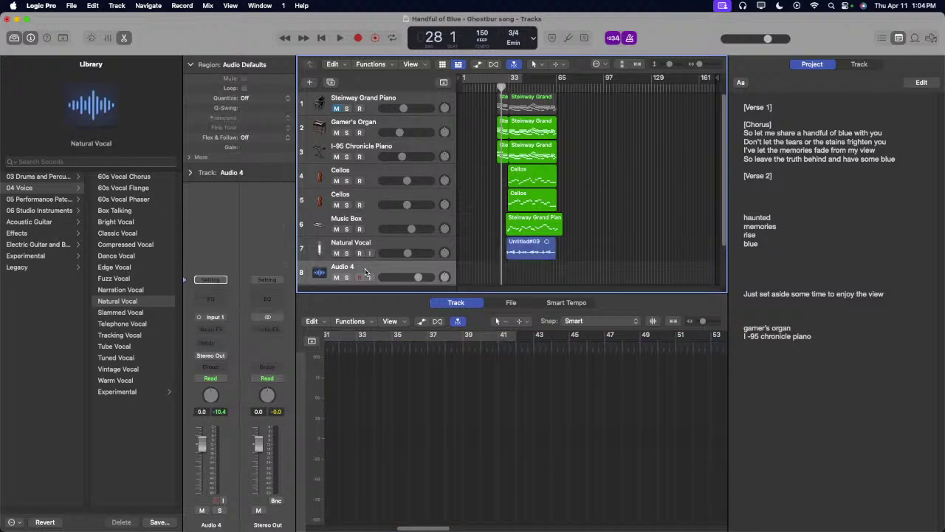
{"action": "key", "text": "r"}
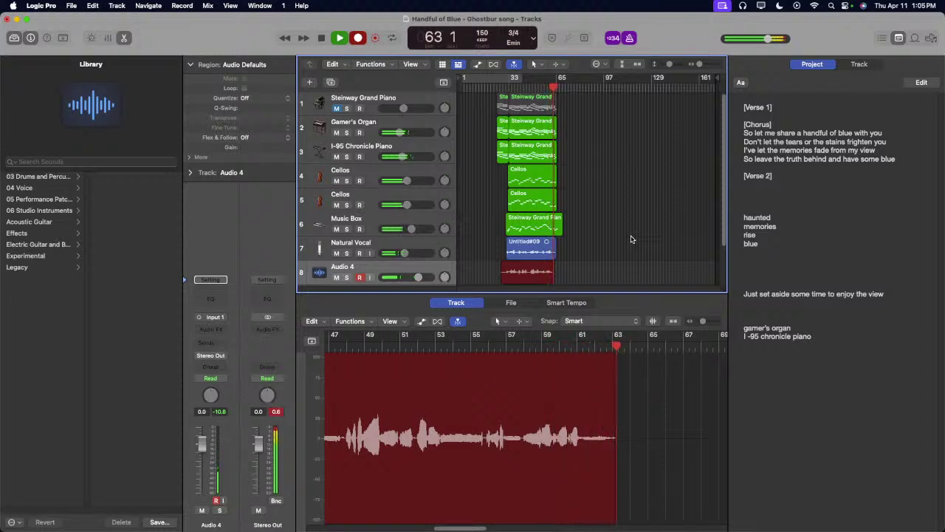
{"action": "key", "text": "space"}
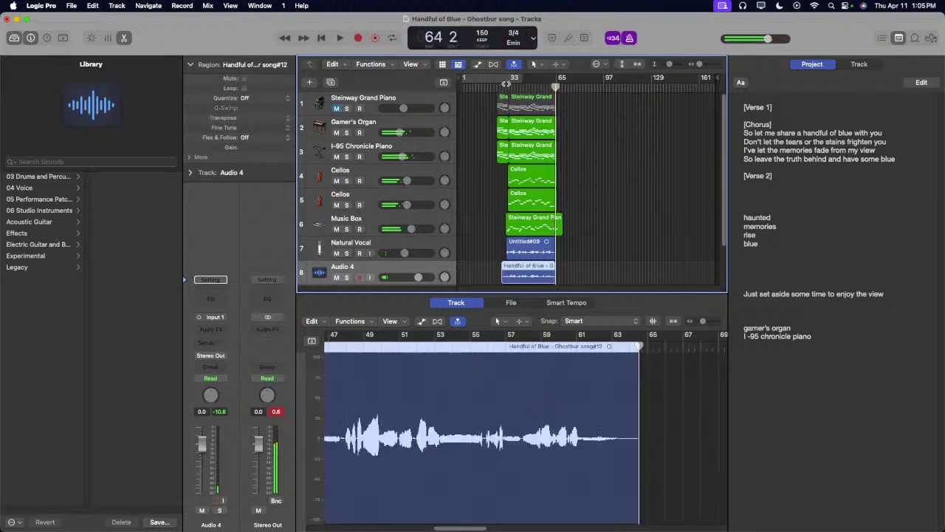
Step: Play the song from bar 31 and mute the older Natural Vocal guide track
{"action": "left_click", "coordinate": [506, 86]}
{"action": "key", "text": "space"}
{"action": "left_click", "coordinate": [336, 253]}
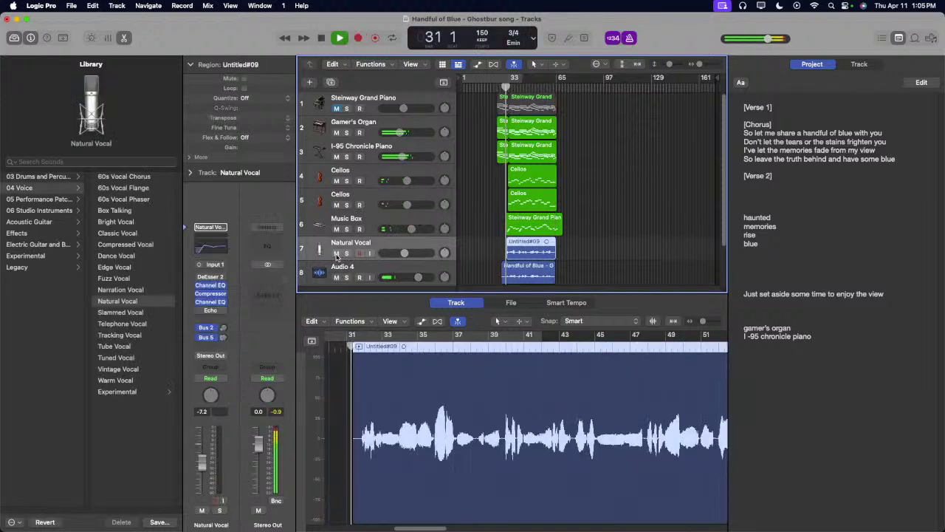
Step: Apply the Natural Vocal patch from the Voice sounds to the Audio 4 track
{"action": "left_click", "coordinate": [349, 268]}
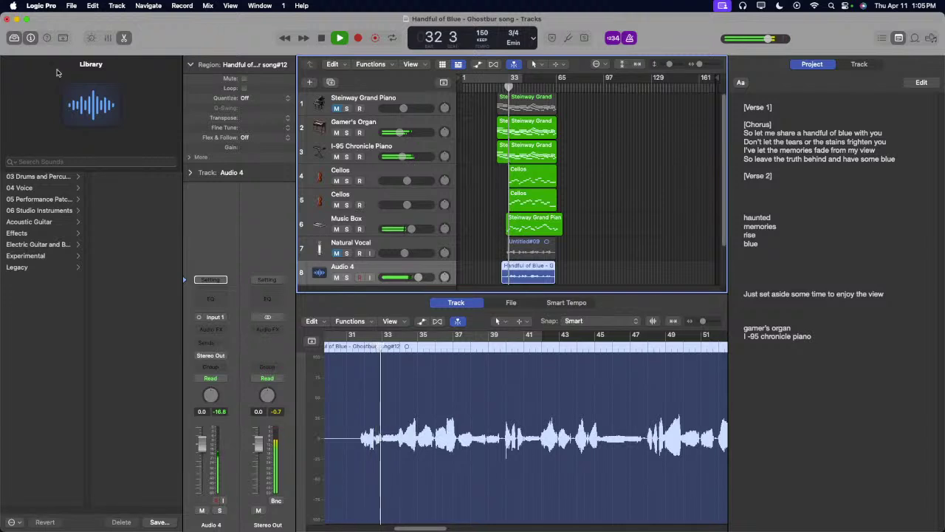
{"action": "left_click", "coordinate": [22, 188]}
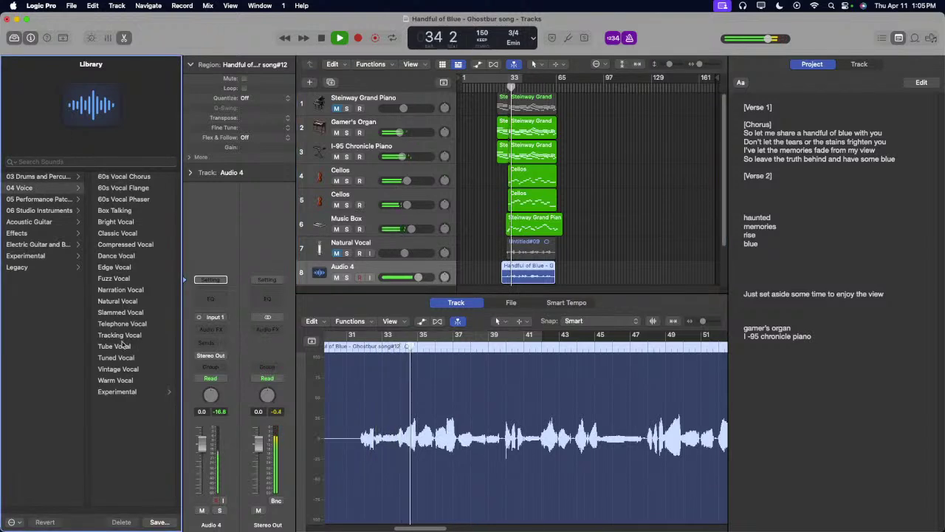
{"action": "left_click", "coordinate": [117, 302]}
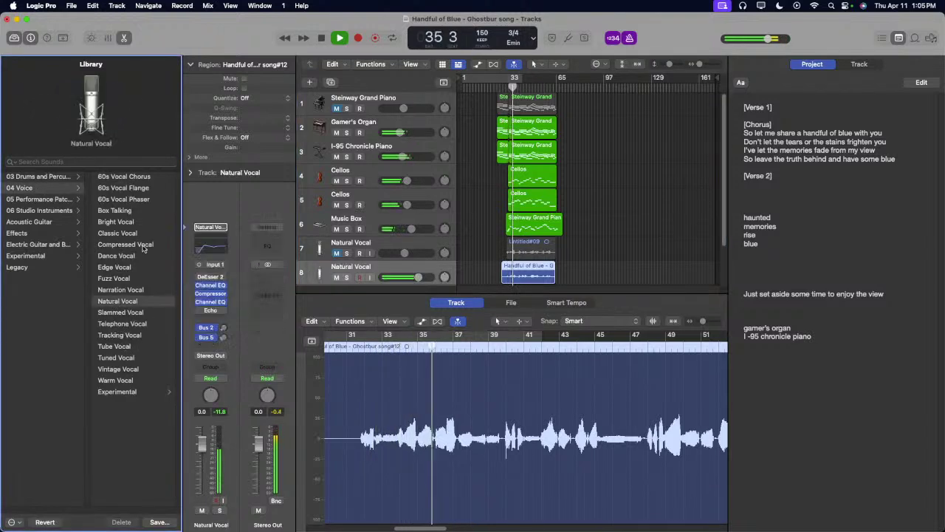
Step: Show the new vocal track's smart controls, increase its Reverb send, and raise the track volume to 3.9 dB
{"action": "left_click", "coordinate": [91, 38]}
{"action": "mouse_move", "coordinate": [687, 503]}
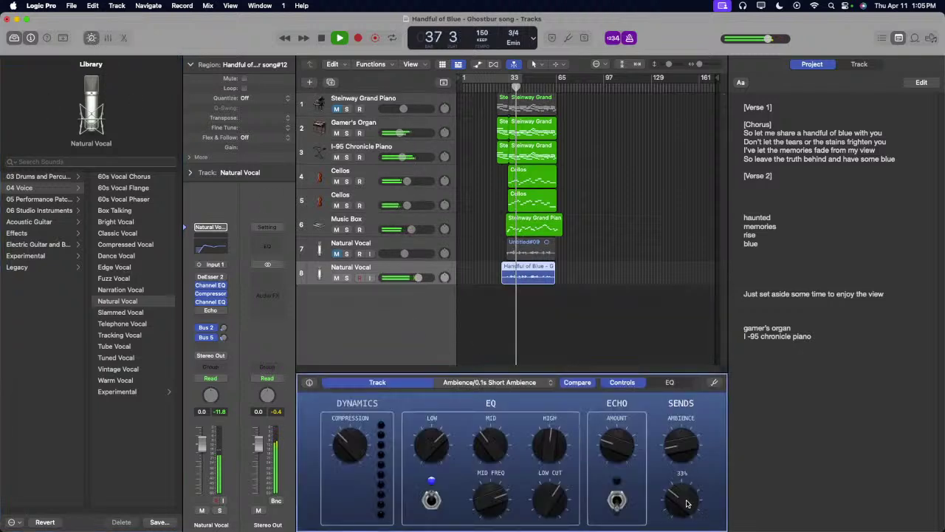
{"action": "left_click_drag", "start_coordinate": [680, 496], "coordinate": [679, 486]}
{"action": "mouse_move", "coordinate": [671, 444]}
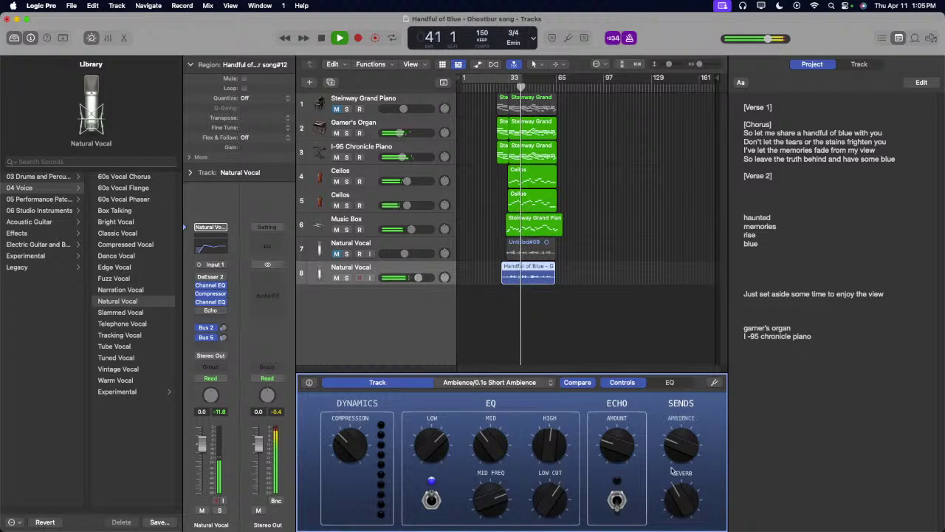
{"action": "left_click_drag", "start_coordinate": [418, 278], "coordinate": [426, 278]}
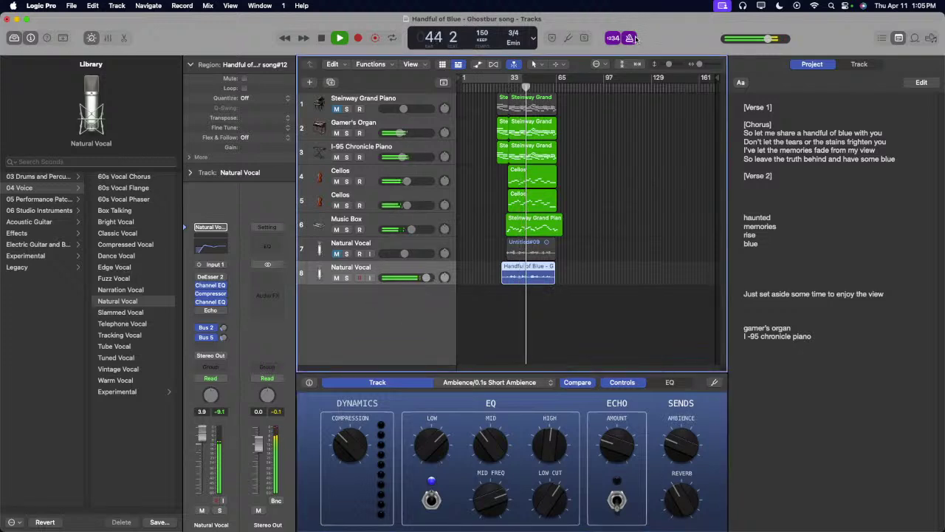
Step: With the metronome off, set the vocal's Ambience send to 30%, Reverb send to 26%, and track volume to 5.0 dB
{"action": "left_click", "coordinate": [604, 310]}
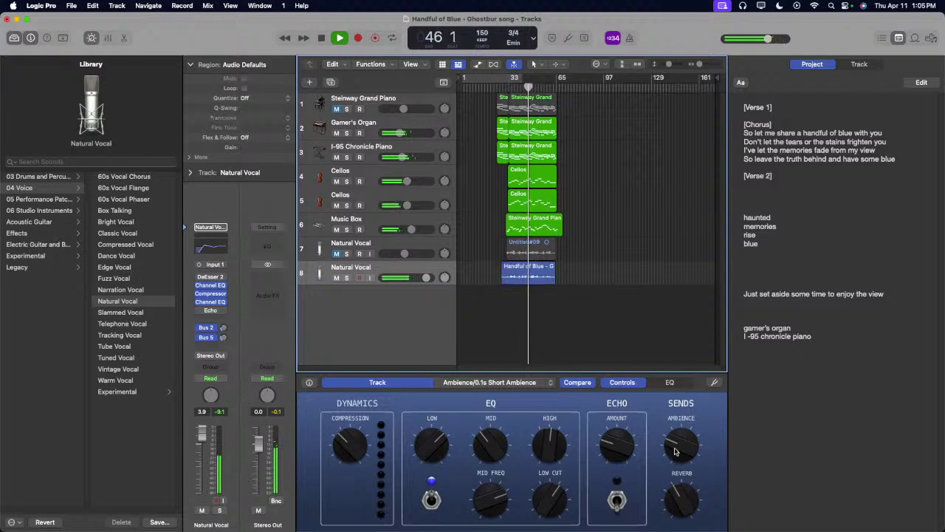
{"action": "left_click_drag", "start_coordinate": [675, 451], "coordinate": [680, 445]}
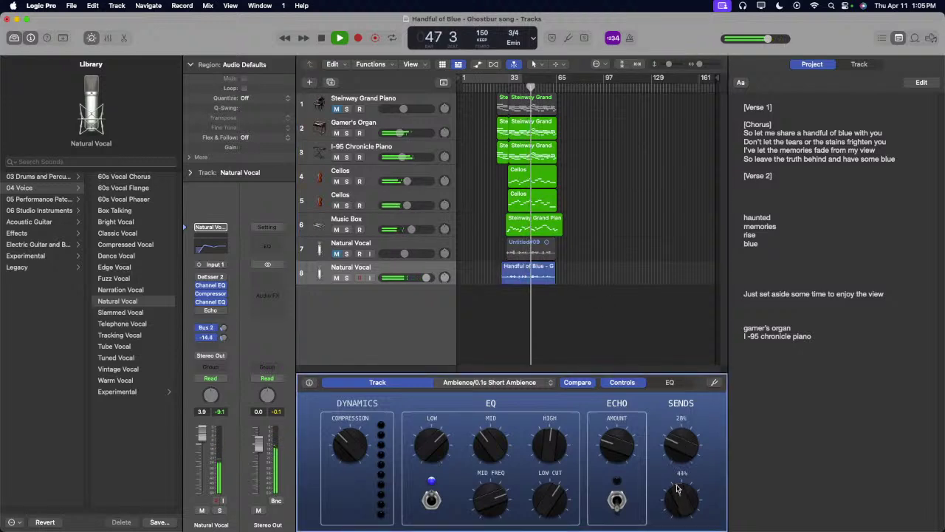
{"action": "left_click_drag", "start_coordinate": [681, 517], "coordinate": [681, 527]}
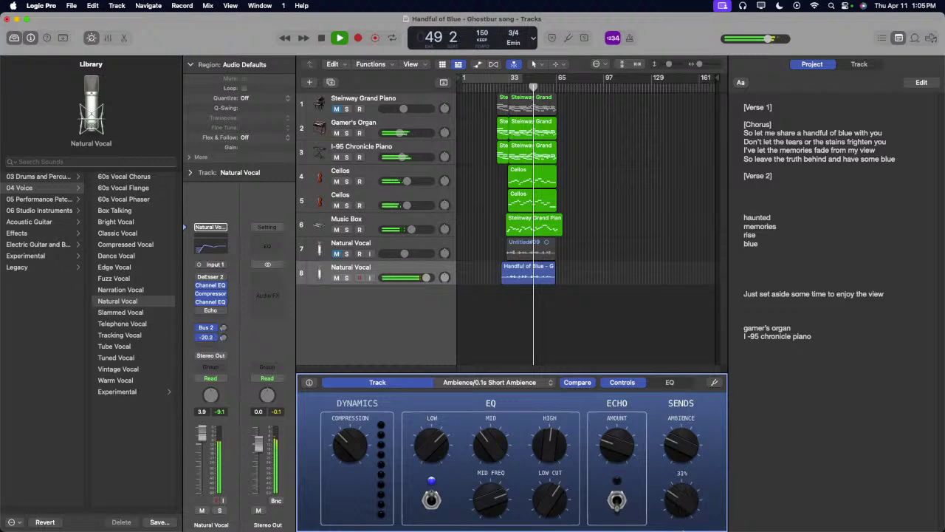
{"action": "left_click_drag", "start_coordinate": [683, 434], "coordinate": [683, 429]}
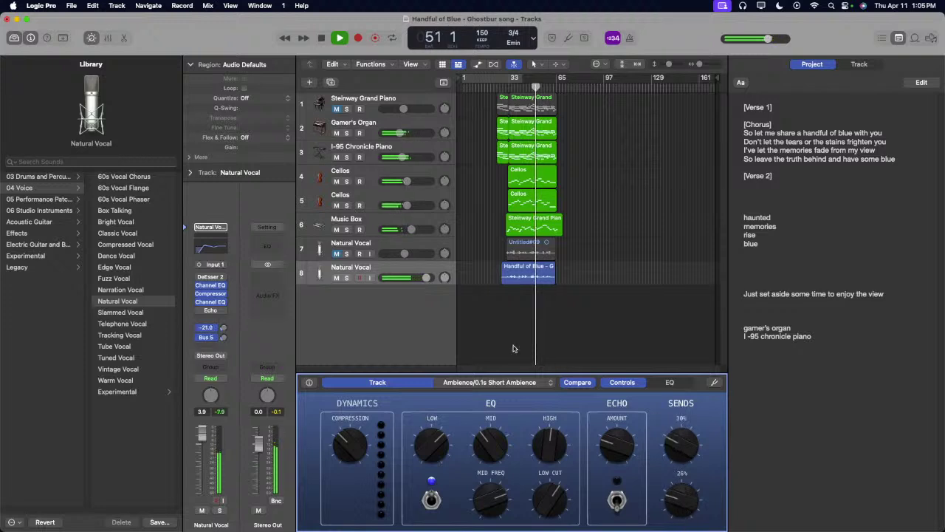
{"action": "left_click_drag", "start_coordinate": [426, 277], "coordinate": [428, 278]}
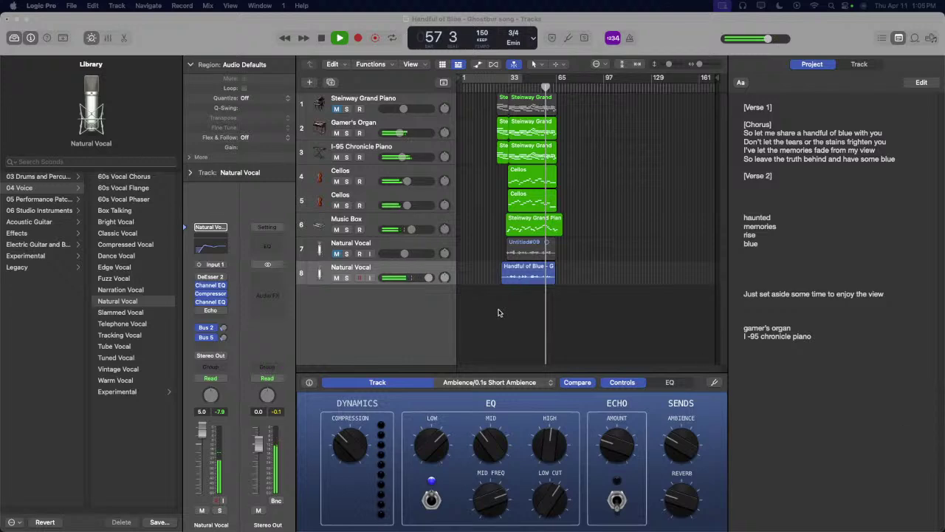
{"action": "right_click", "coordinate": [417, 263]}
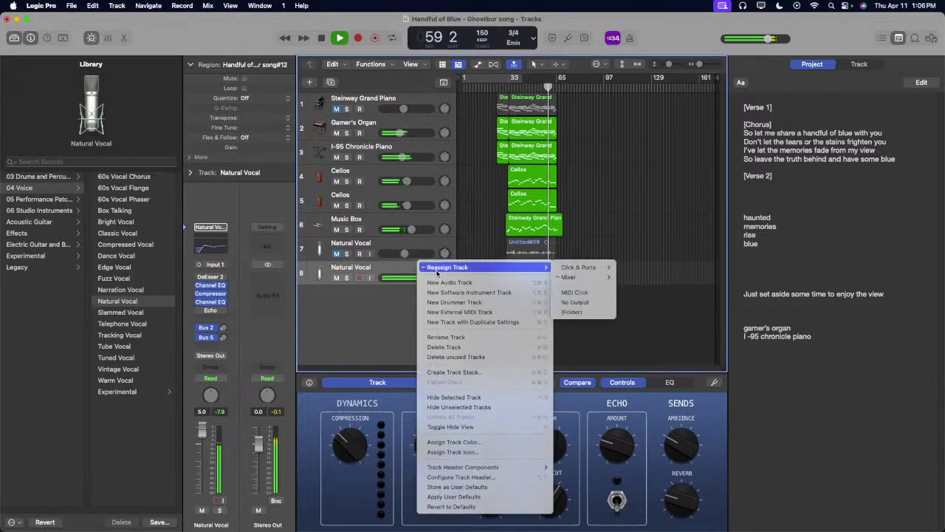
{"action": "left_click", "coordinate": [575, 182]}
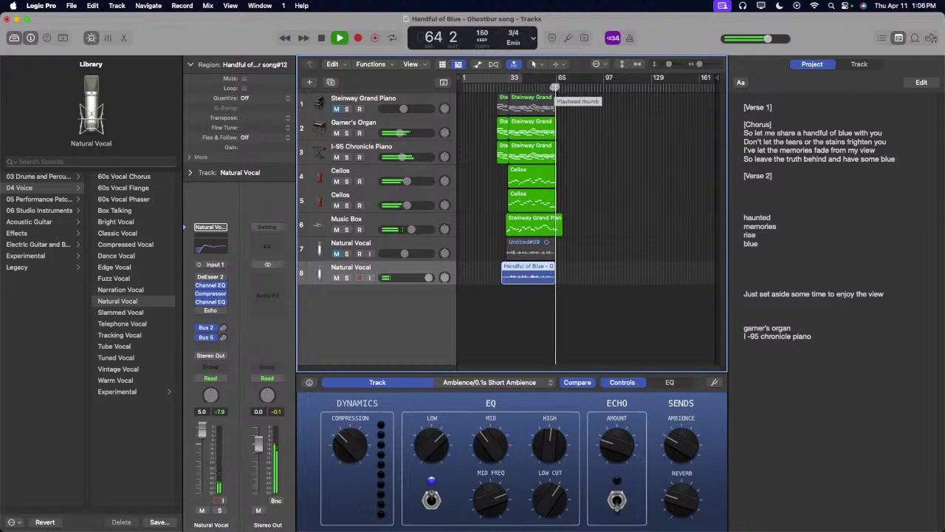
Step: Copy the Gamer's Organ and I-95 Chronicle Piano regions at bar 25 to the song's start at bar 1
{"action": "left_click", "coordinate": [471, 87]}
{"action": "key", "text": "super+Right"}
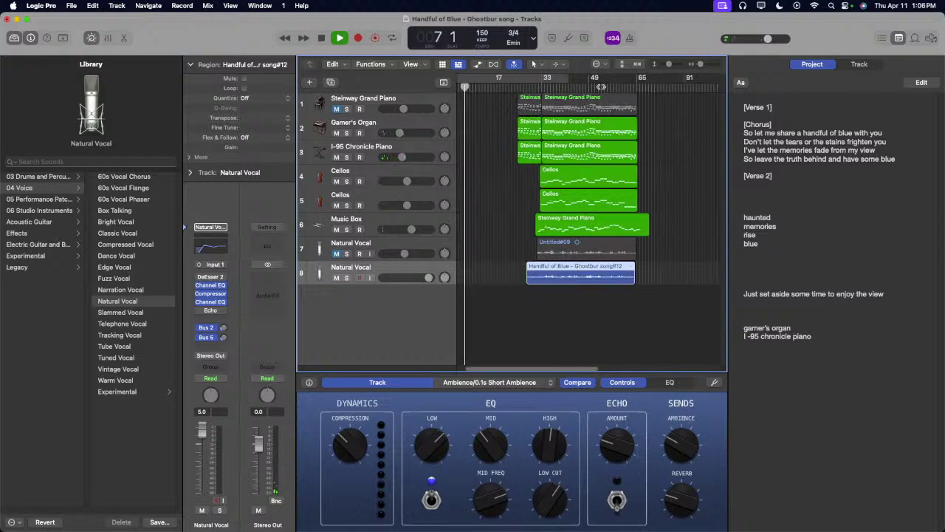
{"action": "key", "text": "comma"}
{"action": "key", "text": "comma"}
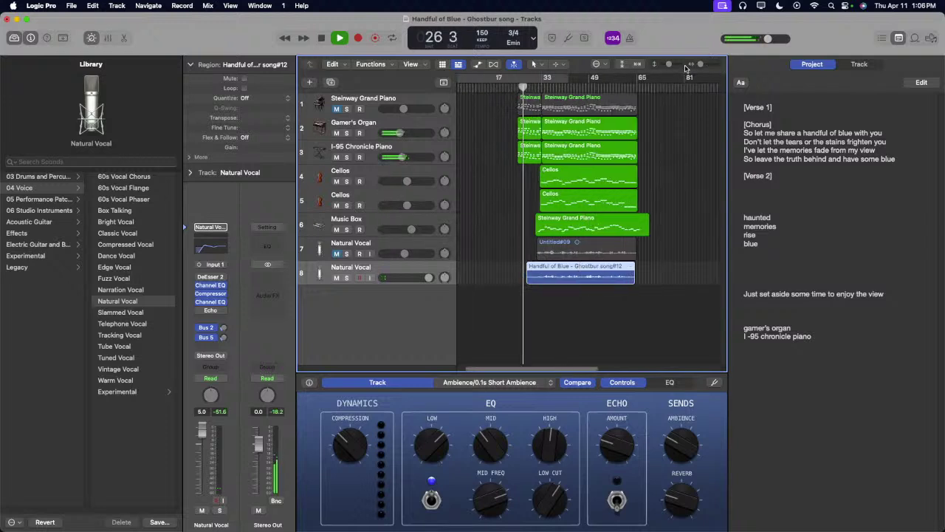
{"action": "key", "text": "super+Right"}
{"action": "left_click_drag", "start_coordinate": [483, 139], "coordinate": [531, 153]}
{"action": "key", "text": "super+Left"}
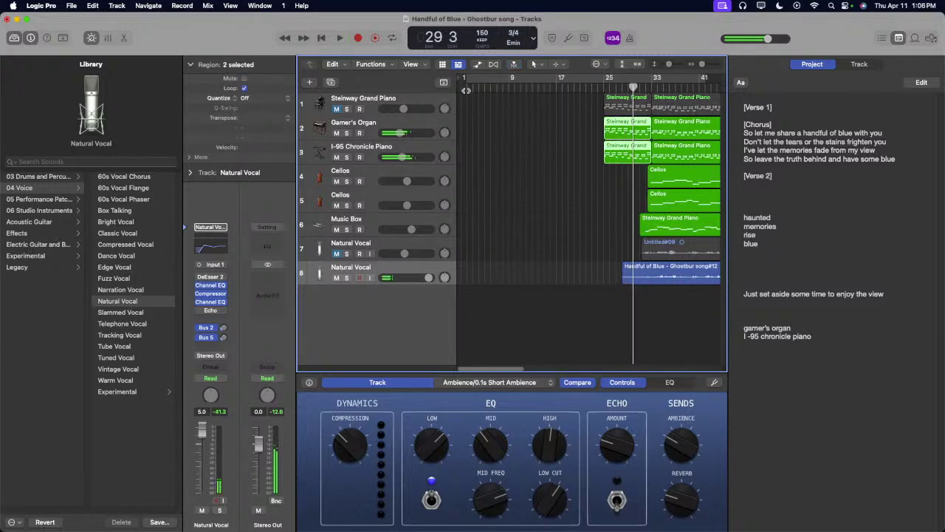
{"action": "key", "text": "space"}
{"action": "key", "text": "Return"}
{"action": "key", "text": "super+v"}
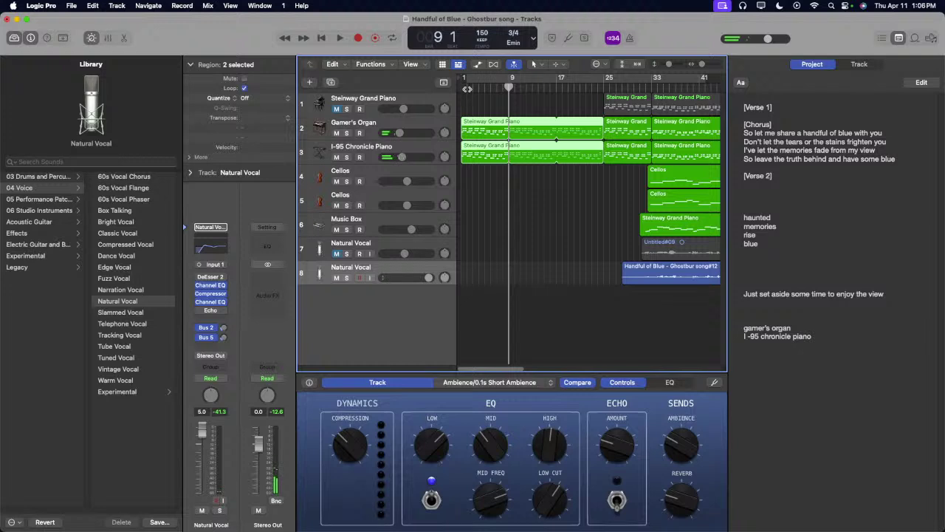
Step: Play from the start and loop the two copied regions out to bar 25
{"action": "key", "text": "Return"}
{"action": "key", "text": "space"}
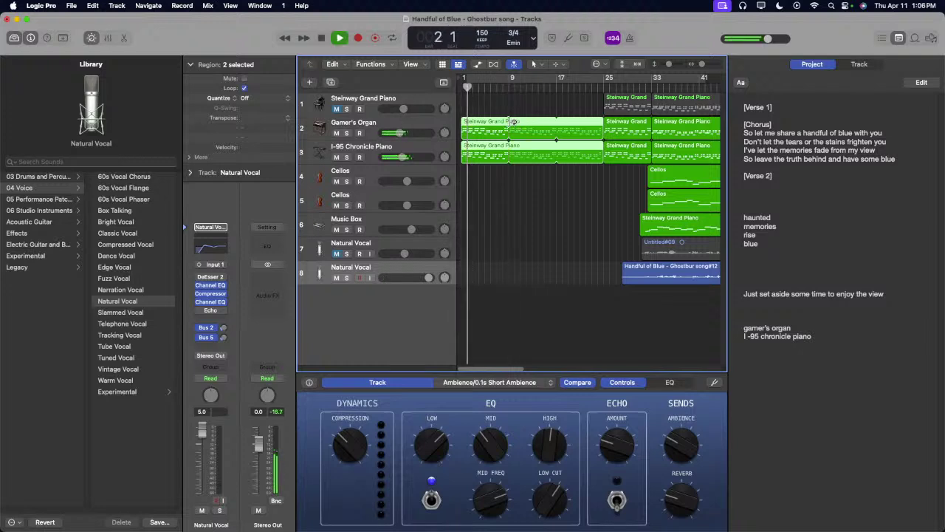
{"action": "key", "text": "super+z"}
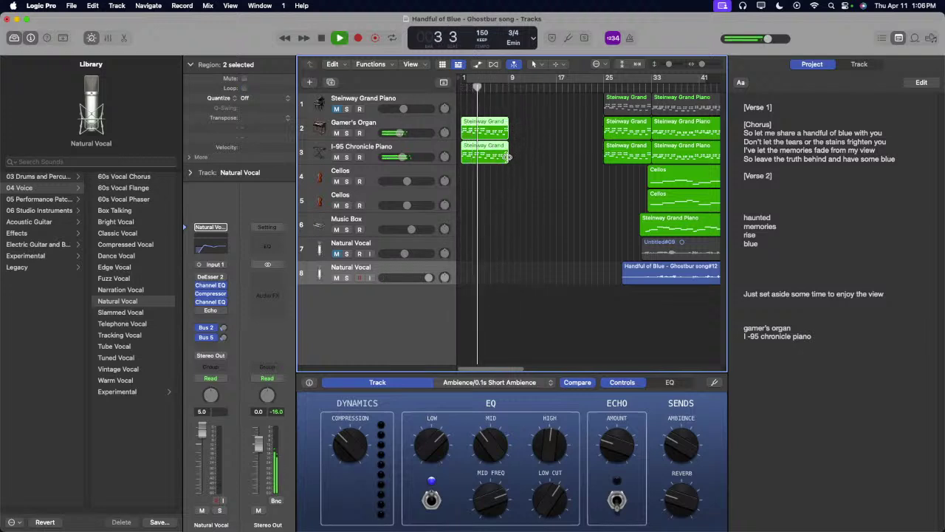
{"action": "left_click_drag", "start_coordinate": [506, 157], "coordinate": [603, 125]}
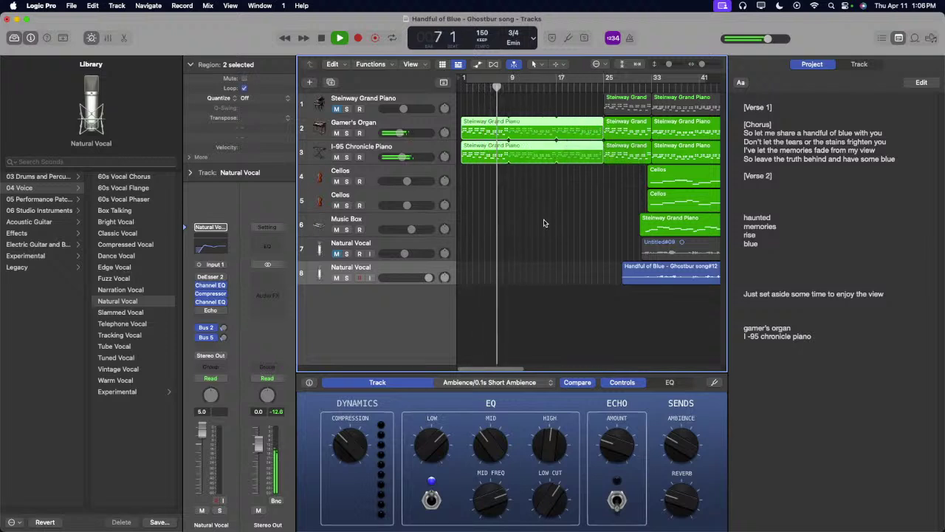
Step: Create a new audio track below the second Natural Vocal track
{"action": "left_click", "coordinate": [543, 223]}
{"action": "right_click", "coordinate": [412, 267]}
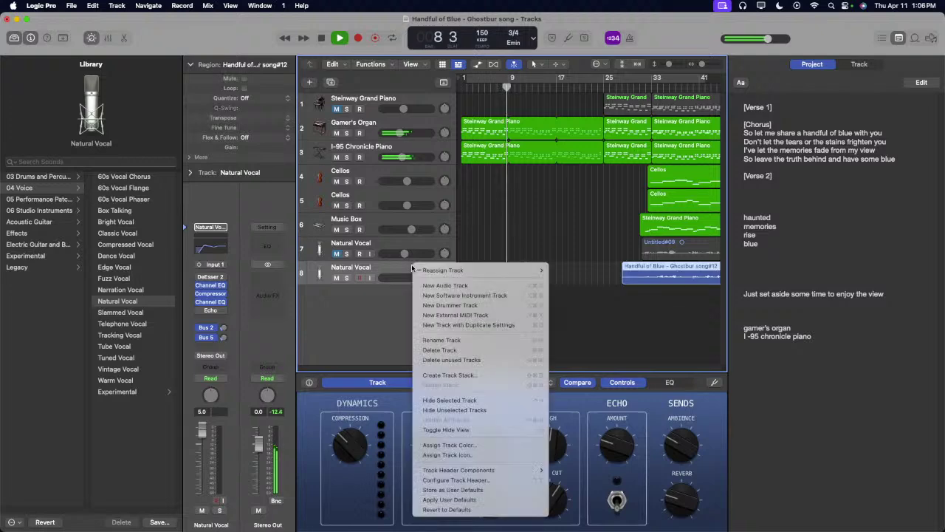
{"action": "left_click", "coordinate": [444, 285]}
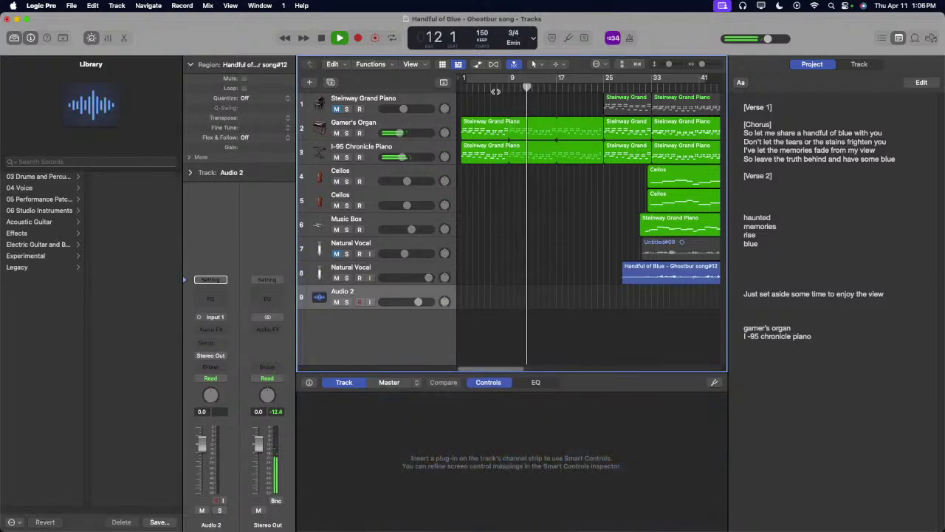
Step: Try a take on Audio 2 from bar 1 to about bar 10, turning the metronome on, and delete the take
{"action": "left_click", "coordinate": [498, 87]}
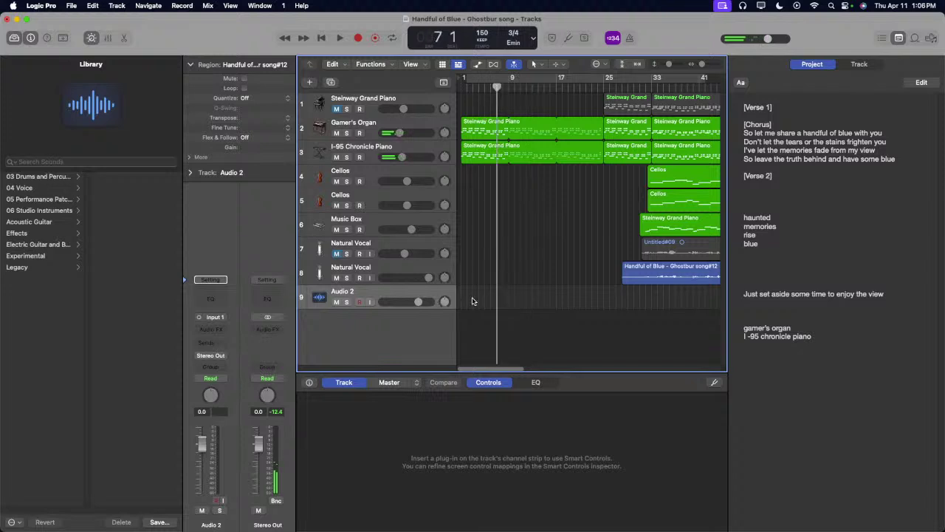
{"action": "left_click_drag", "start_coordinate": [476, 90], "coordinate": [439, 88]}
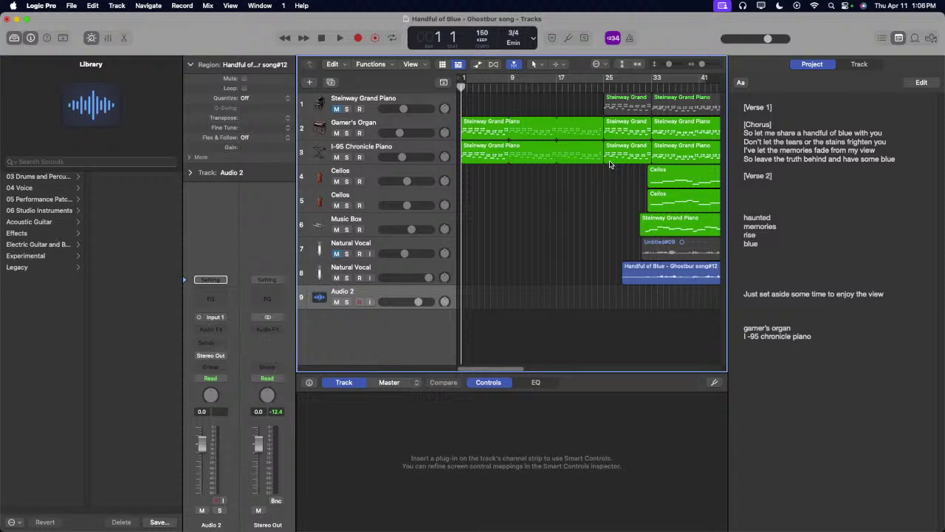
{"action": "key", "text": "r"}
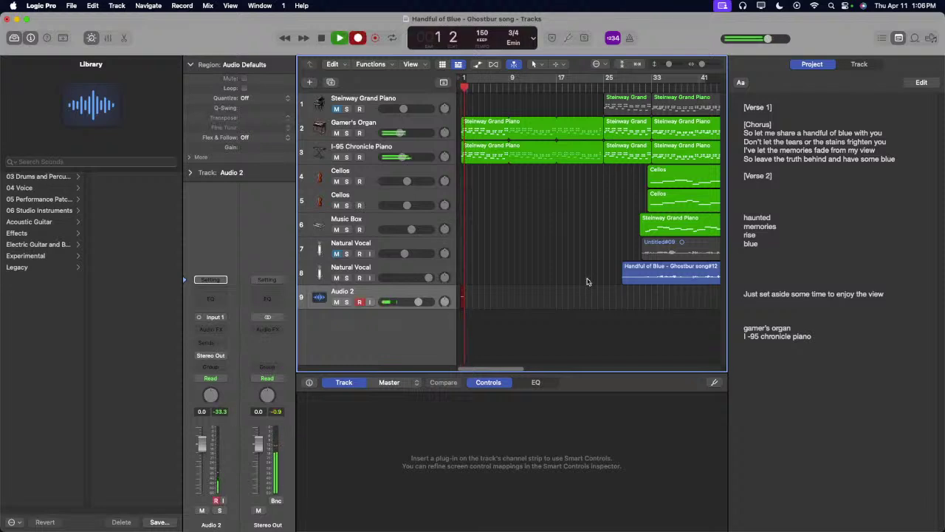
{"action": "left_click", "coordinate": [629, 37]}
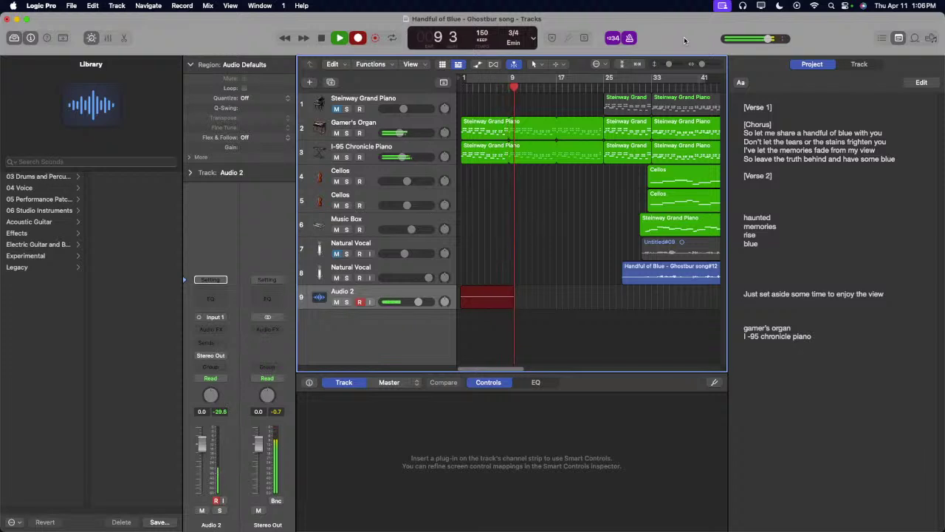
{"action": "key", "text": "space"}
{"action": "key", "text": "Delete"}
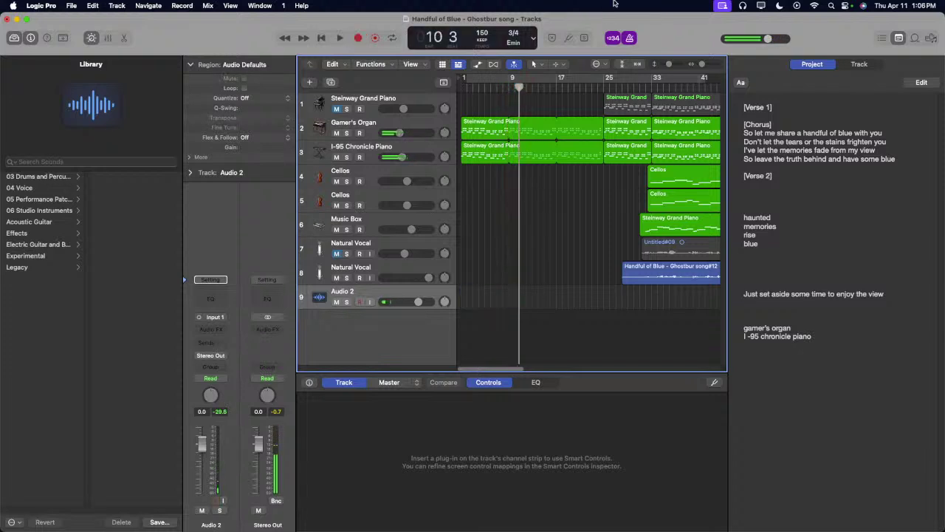
Step: Record a take on Audio 2 from bar 1 to about bar 24
{"action": "left_click_drag", "start_coordinate": [499, 89], "coordinate": [460, 87]}
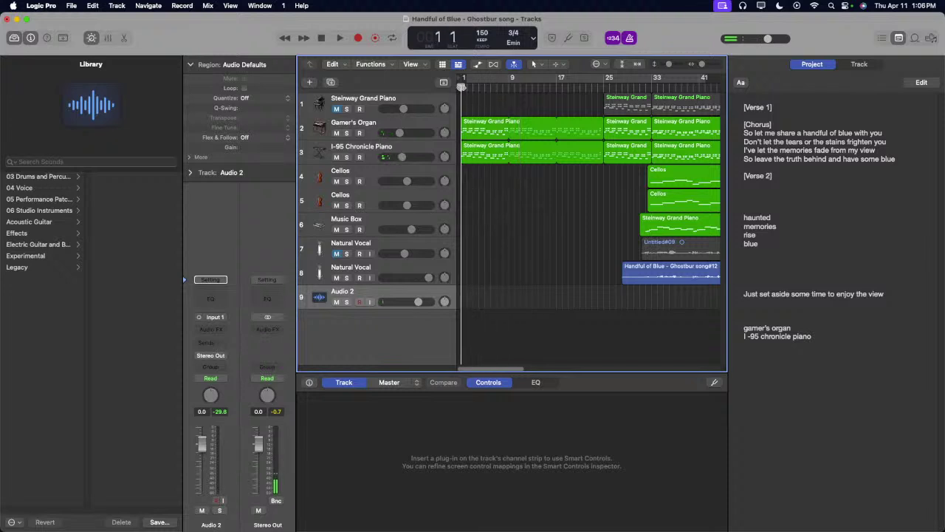
{"action": "key", "text": "r"}
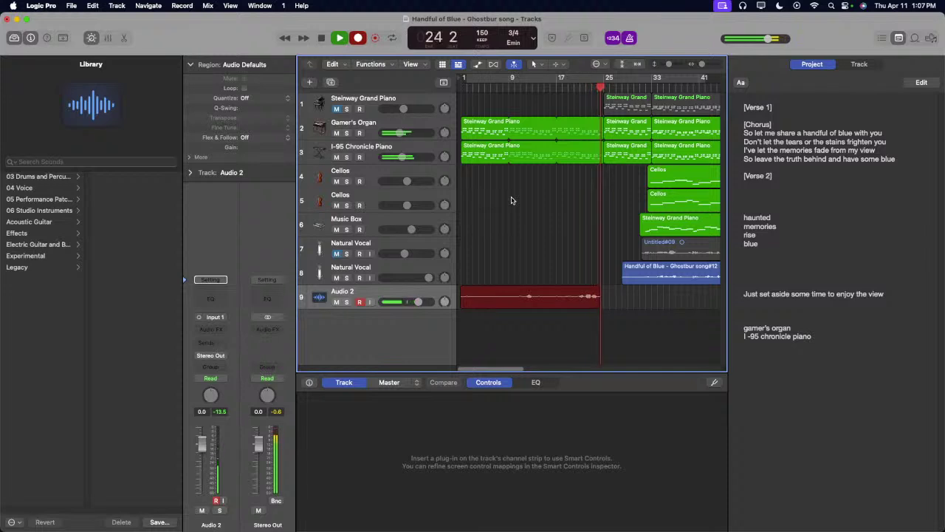
{"action": "key", "text": "space"}
Step: Play back the take and move all the regions from bar 25 onward so they start at bar 49
{"action": "key", "text": "space"}
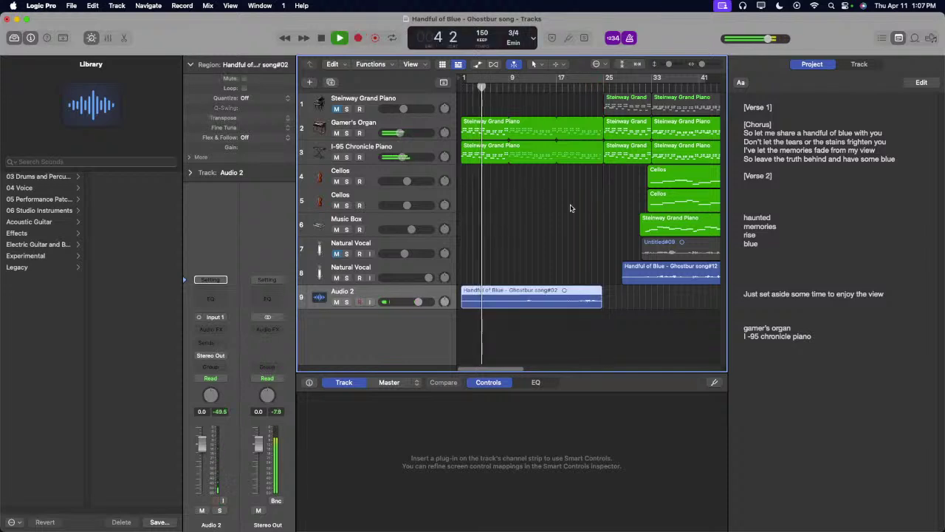
{"action": "left_click_drag", "start_coordinate": [717, 325], "coordinate": [639, 126]}
{"action": "scroll", "coordinate": [654, 151], "scroll_direction": "right", "scroll_amount": 5}
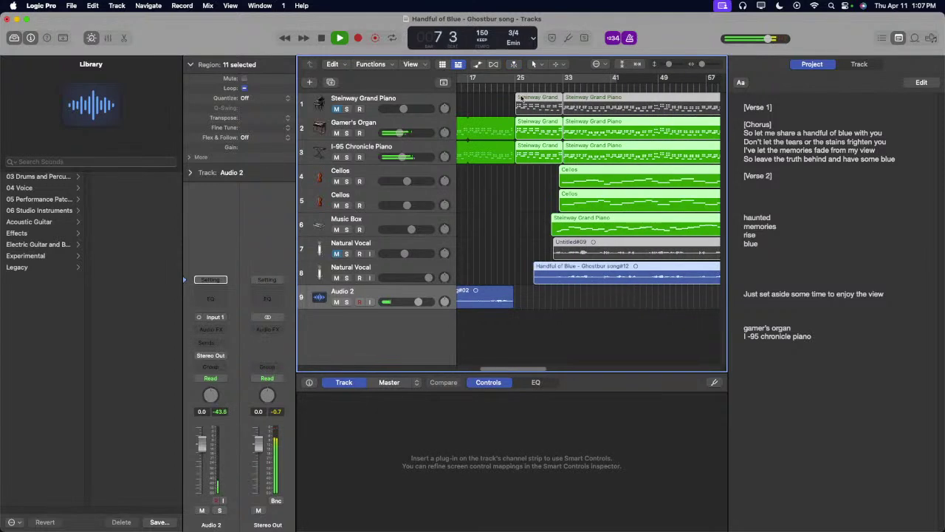
{"action": "left_click_drag", "start_coordinate": [529, 103], "coordinate": [691, 106]}
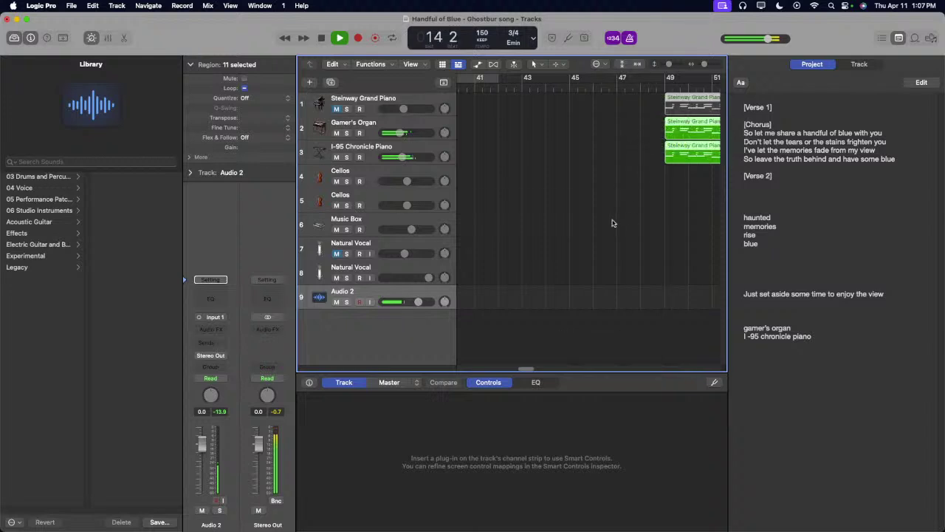
Step: Extend the loops of the opening Gamer's Organ and I-95 Chronicle Piano regions past bar 35, toward the moved arrangement
{"action": "key", "text": "super+z"}
{"action": "left_click_drag", "start_coordinate": [617, 227], "coordinate": [695, 67]}
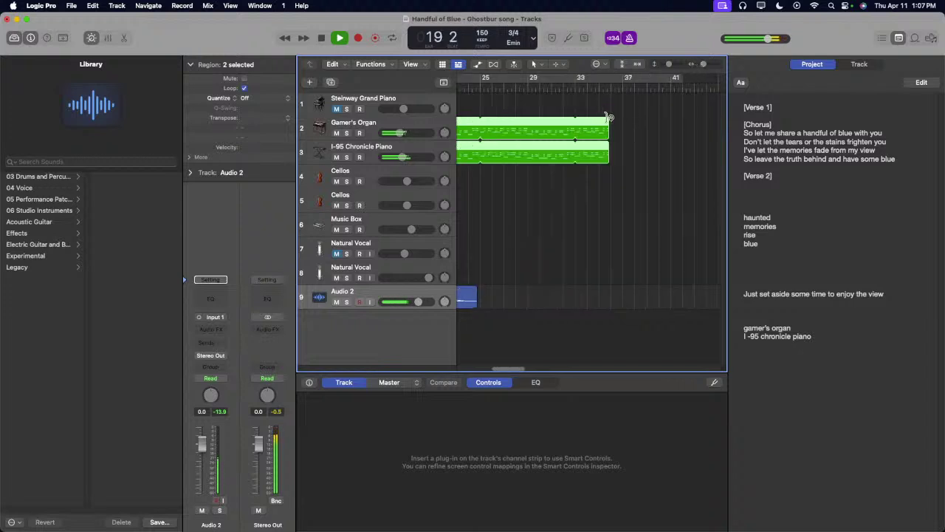
{"action": "left_click_drag", "start_coordinate": [608, 118], "coordinate": [673, 138]}
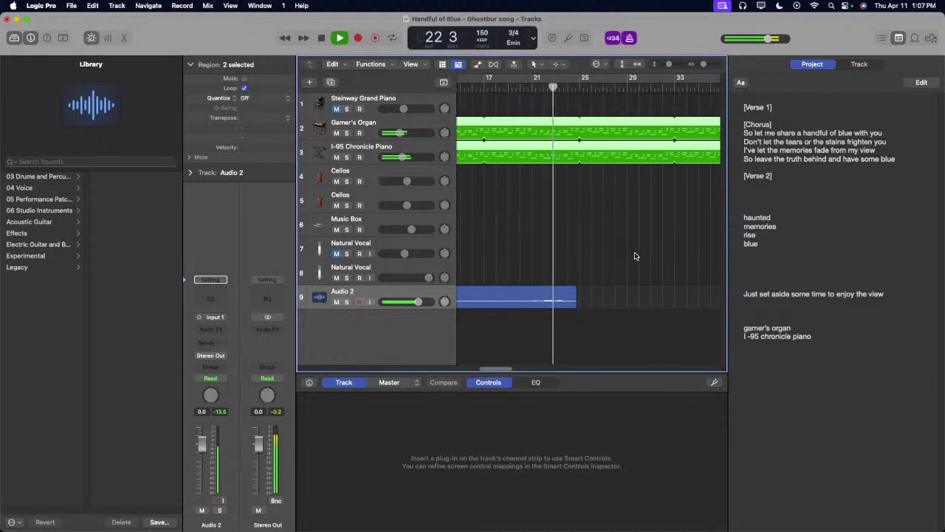
Step: Add a new audio track directly below Audio 2
{"action": "scroll", "coordinate": [599, 254], "scroll_direction": "left", "scroll_amount": 10}
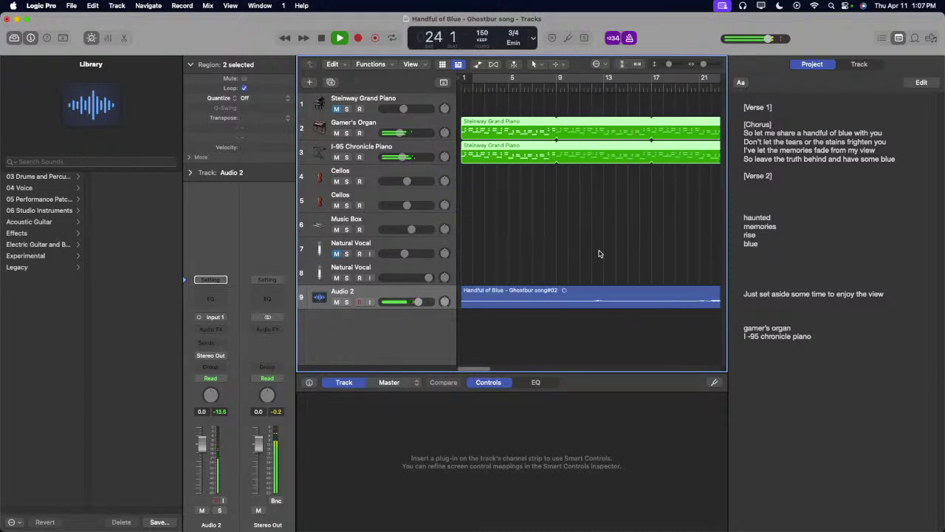
{"action": "right_click", "coordinate": [415, 283]}
{"action": "left_click", "coordinate": [432, 296]}
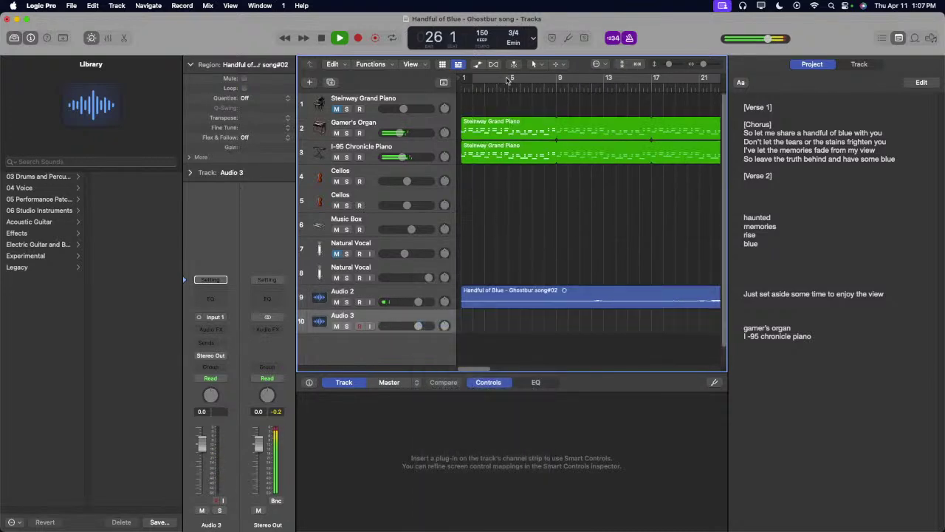
Step: Mute Audio 2 and record a take on the new audio track from bar 1 to about bar 40
{"action": "left_click", "coordinate": [460, 87]}
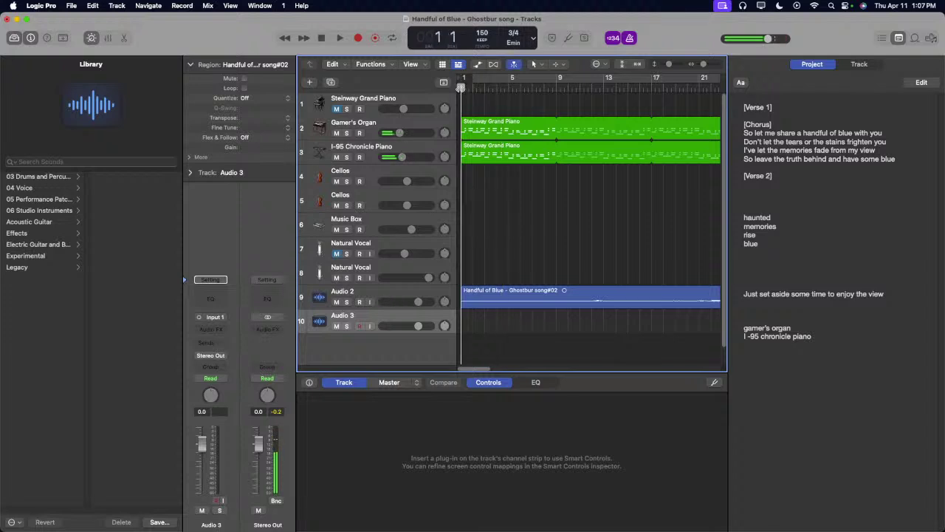
{"action": "left_click", "coordinate": [336, 302]}
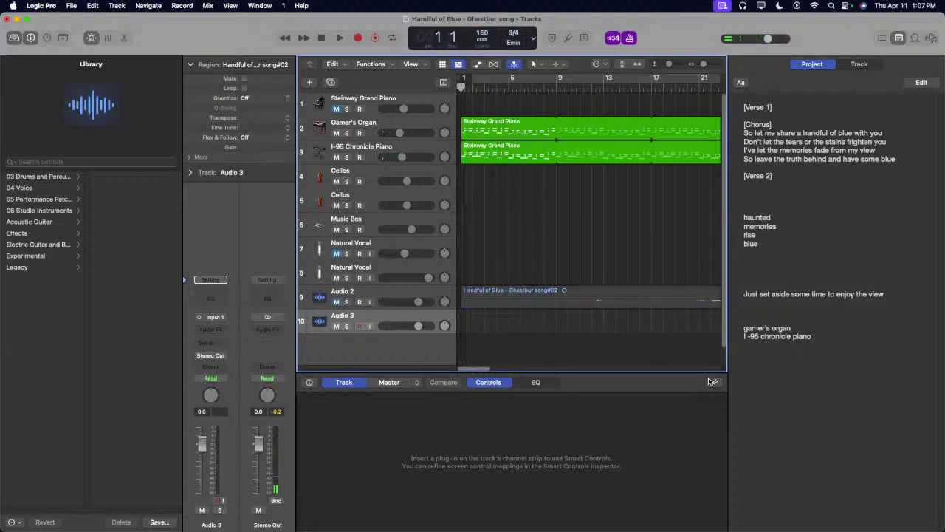
{"action": "key", "text": "r"}
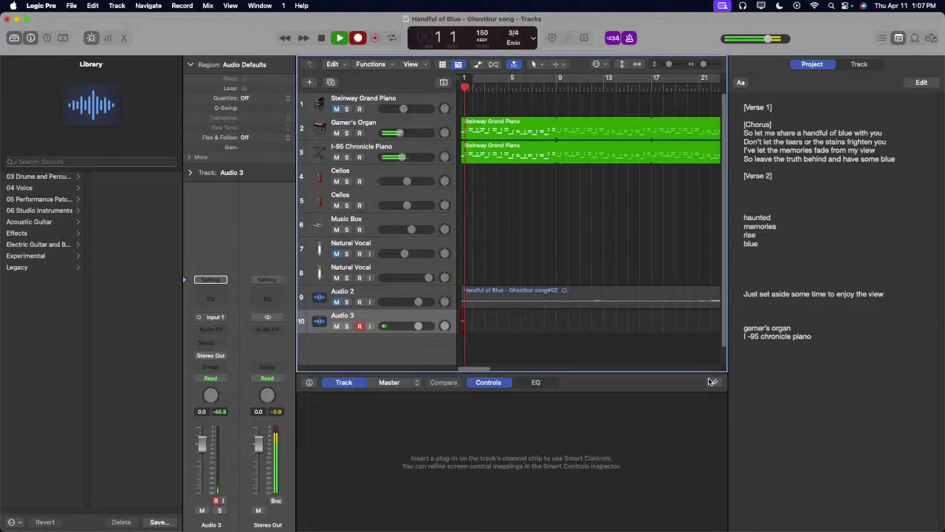
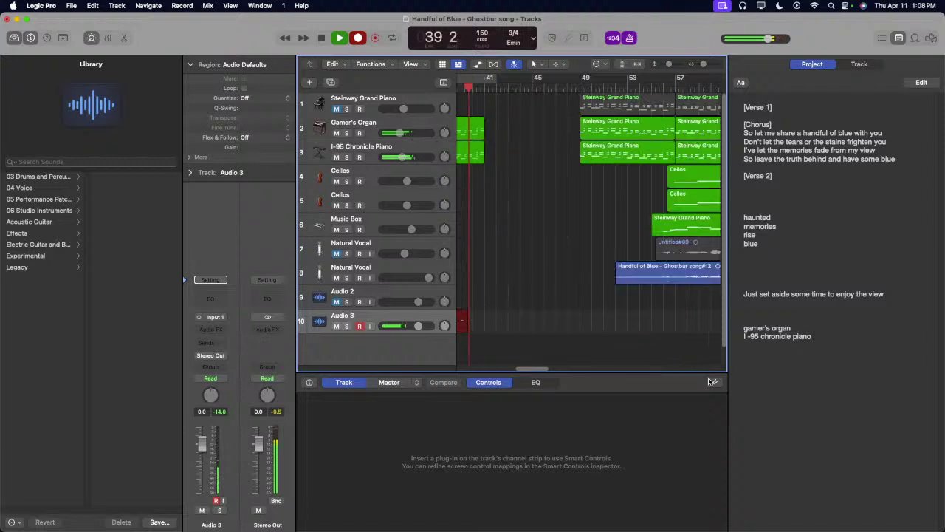
{"action": "key", "text": "space"}
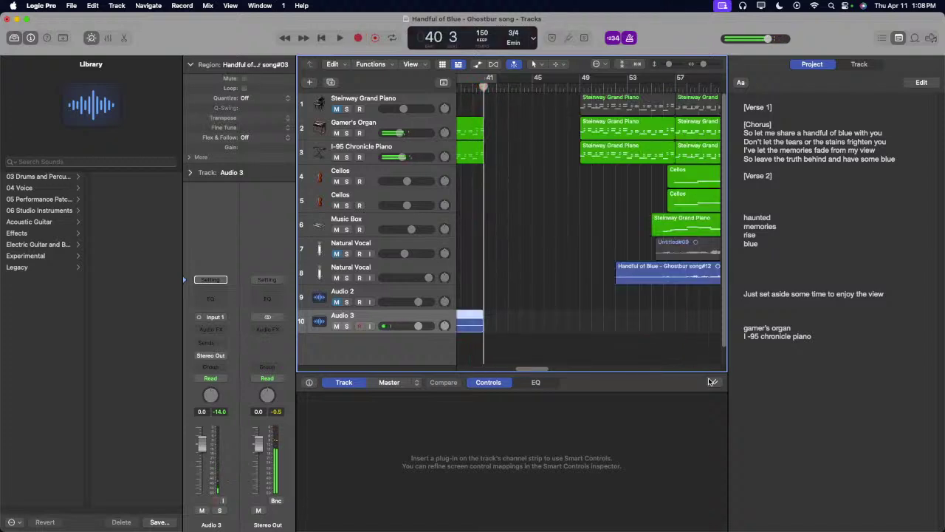
Step: Play from bar 51 and move all the regions from bar 49 onward so they start at bar 33
{"action": "left_click", "coordinate": [611, 89]}
{"action": "key", "text": "space"}
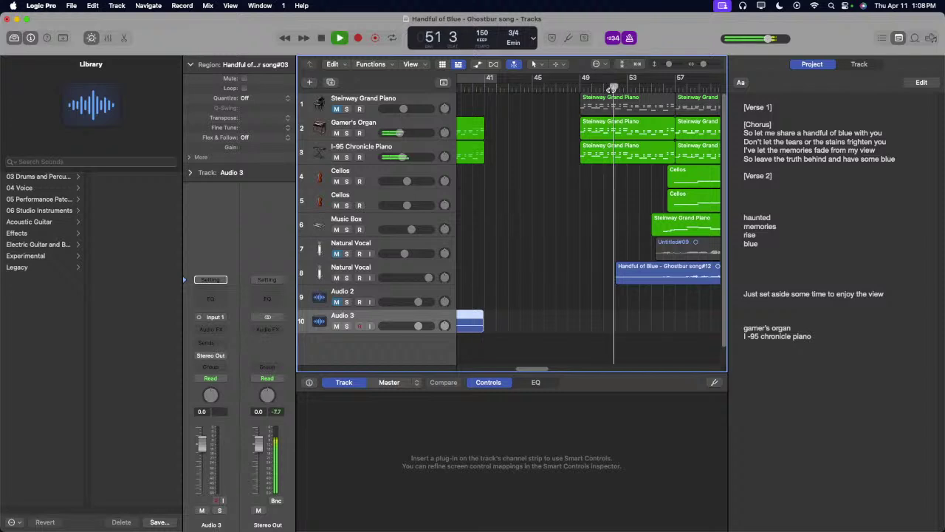
{"action": "key", "text": "shift+f"}
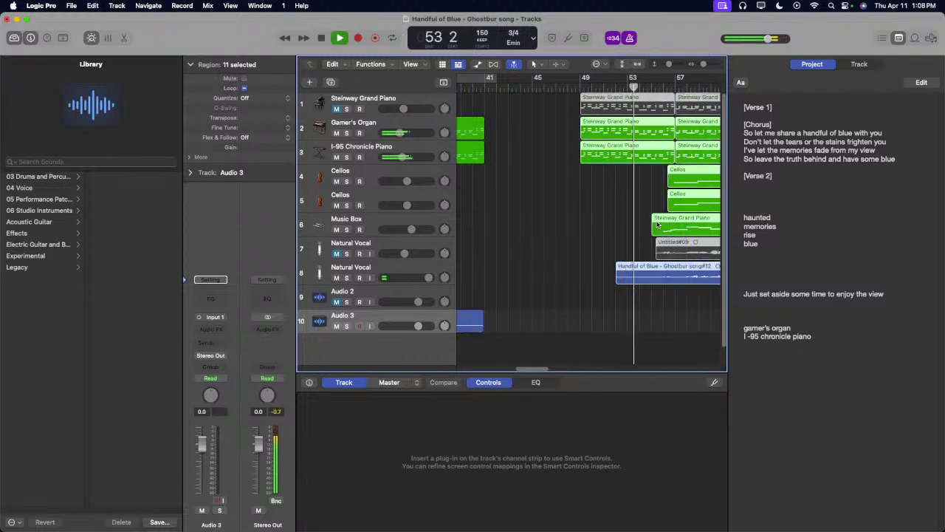
{"action": "scroll", "coordinate": [670, 192], "scroll_direction": "right", "scroll_amount": 3}
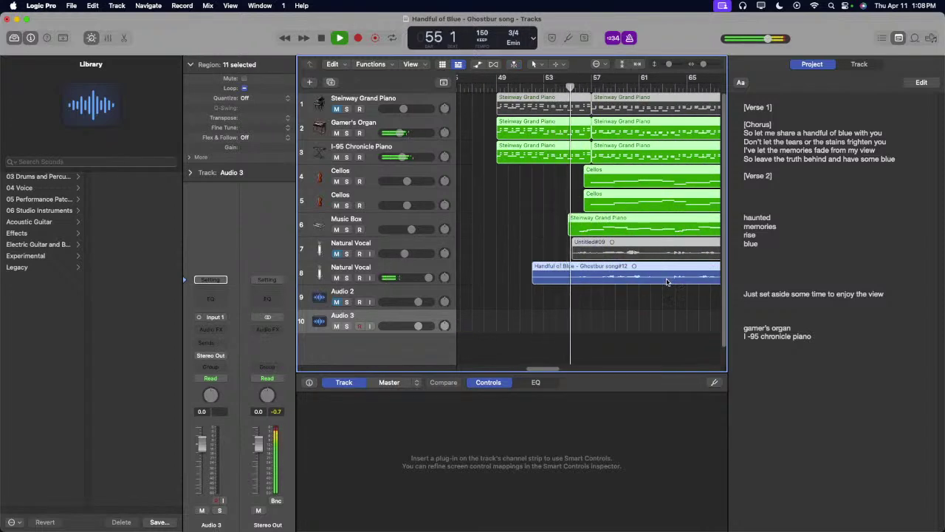
{"action": "scroll", "coordinate": [667, 288], "scroll_direction": "right", "scroll_amount": 5}
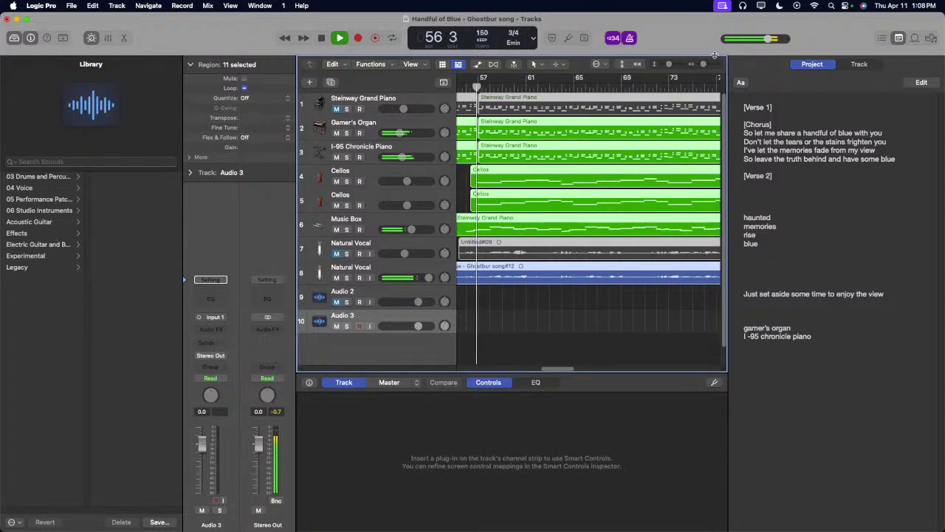
{"action": "scroll", "coordinate": [697, 215], "scroll_direction": "down", "scroll_amount": 5}
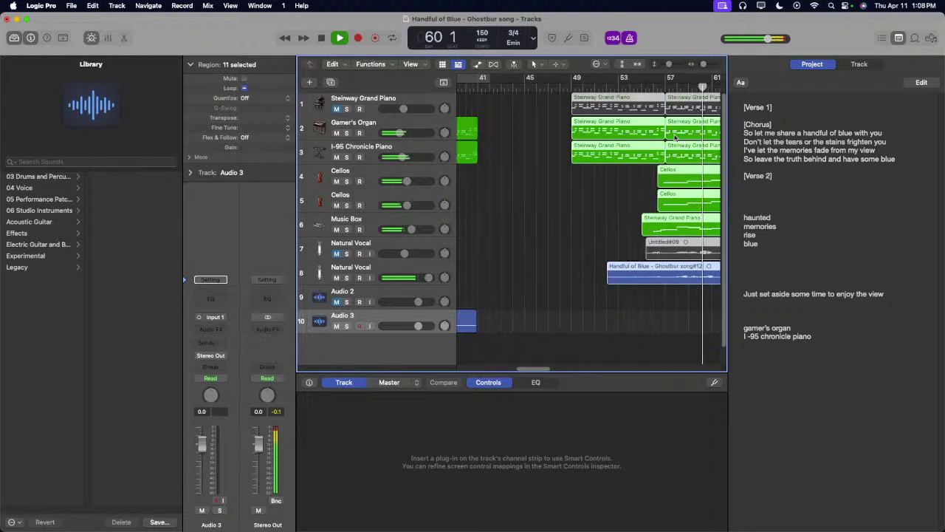
{"action": "scroll", "coordinate": [536, 221], "scroll_direction": "up", "scroll_amount": 5}
{"action": "left_click_drag", "start_coordinate": [668, 99], "coordinate": [517, 99]}
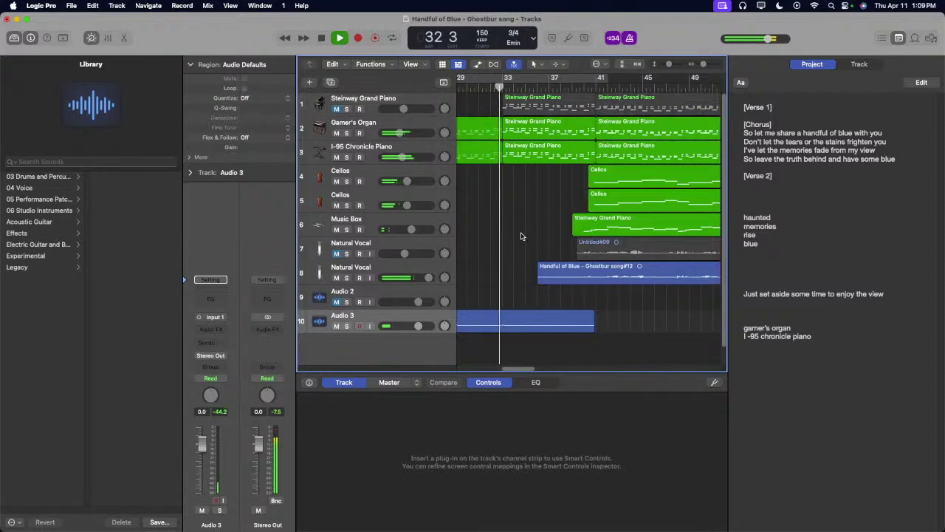
Step: Play back the transition from the verse into the moved arrangement and delete the muted take on Audio 2
{"action": "left_click", "coordinate": [702, 65]}
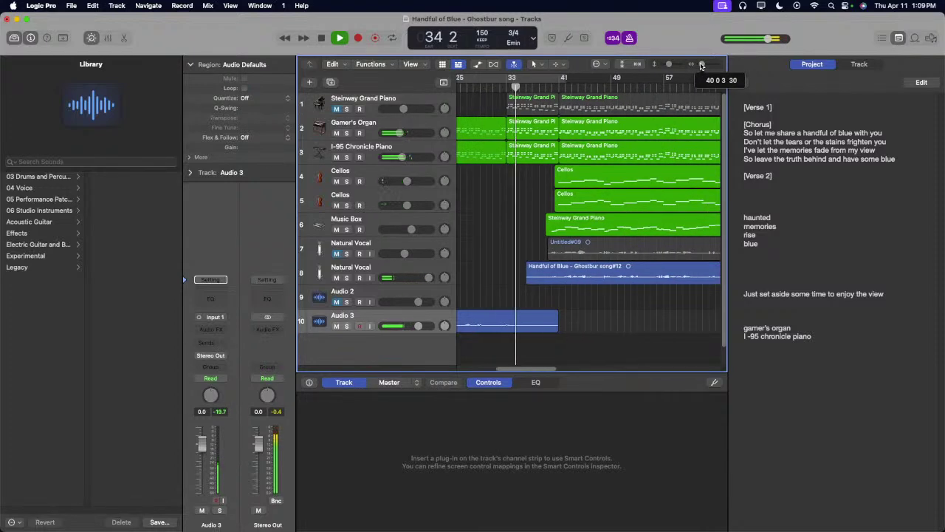
{"action": "scroll", "coordinate": [573, 208], "scroll_direction": "left", "scroll_amount": 5}
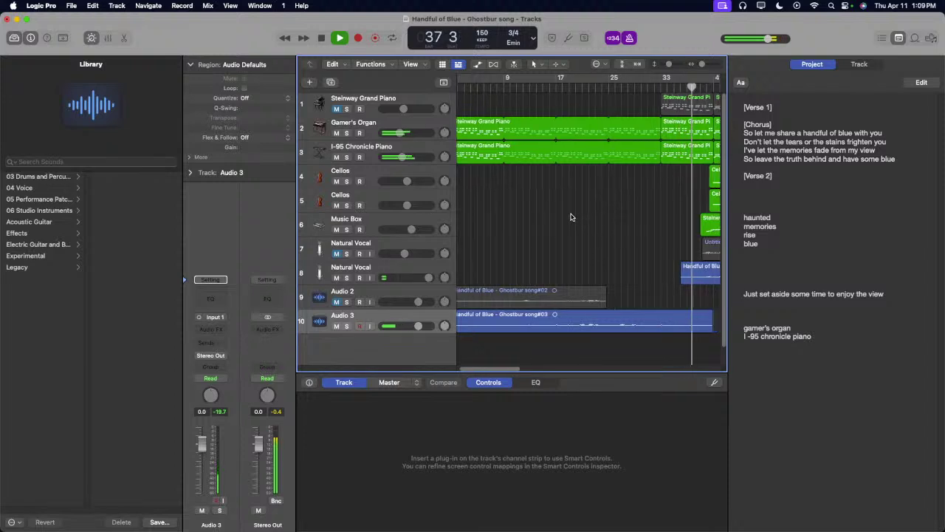
{"action": "scroll", "coordinate": [572, 217], "scroll_direction": "right", "scroll_amount": 2}
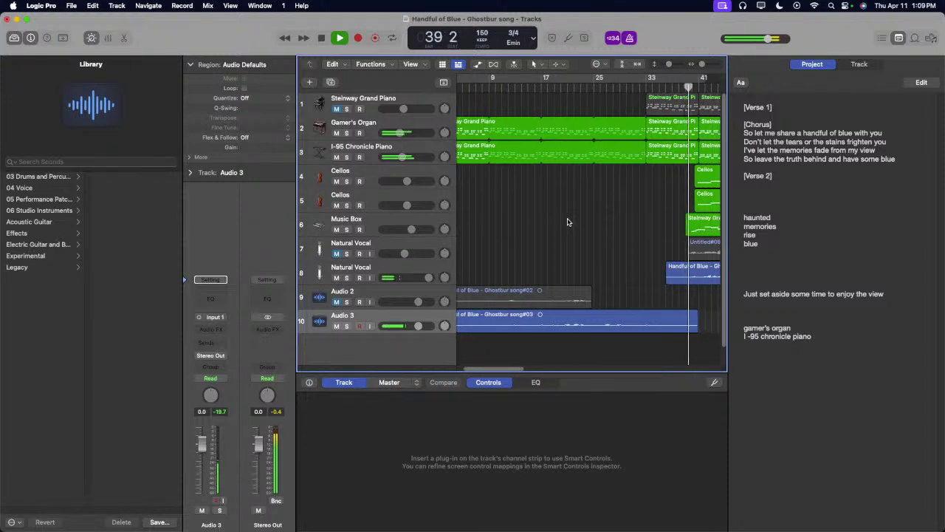
{"action": "scroll", "coordinate": [567, 225], "scroll_direction": "left", "scroll_amount": 2}
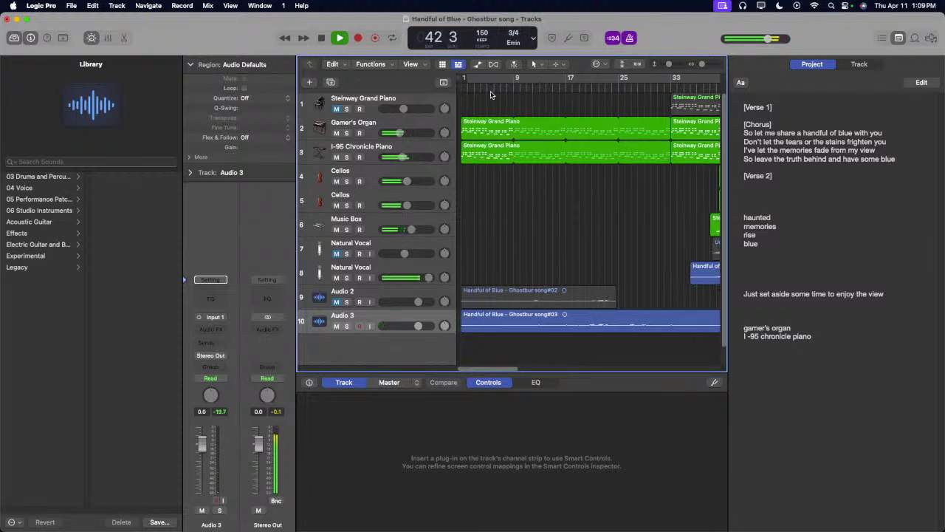
{"action": "left_click", "coordinate": [406, 295]}
{"action": "key", "text": "Delete"}
{"action": "left_click", "coordinate": [557, 210]}
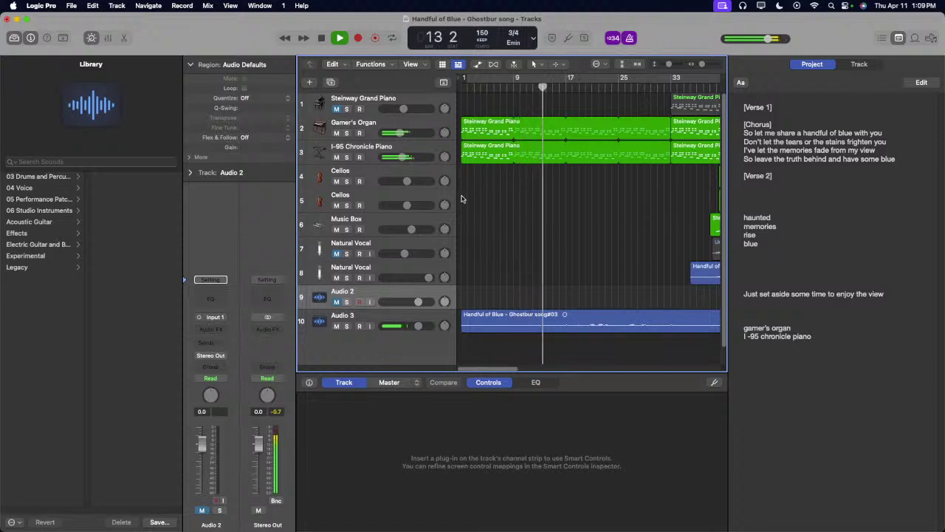
Step: Try a take on Audio 2 from bar 8 to about bar 9 and delete it
{"action": "key", "text": "space"}
{"action": "left_click_drag", "start_coordinate": [495, 89], "coordinate": [506, 93]}
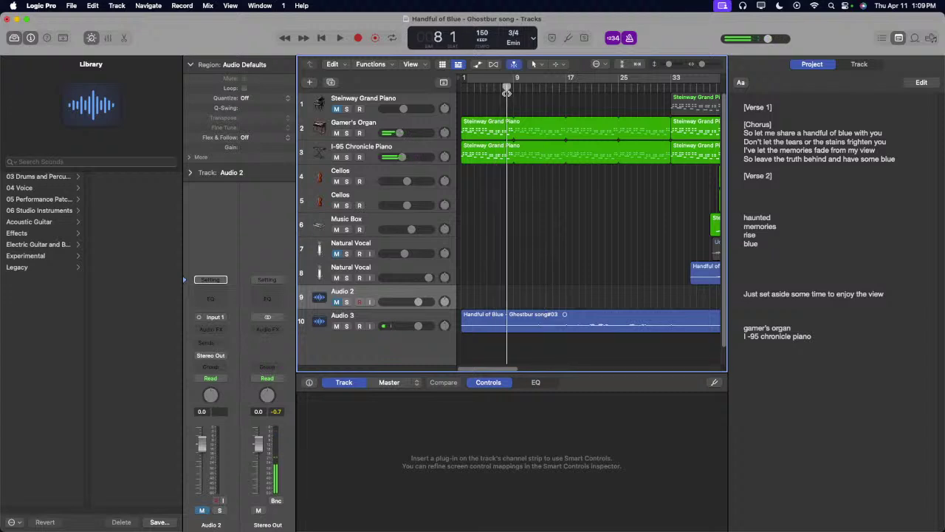
{"action": "key", "text": "r"}
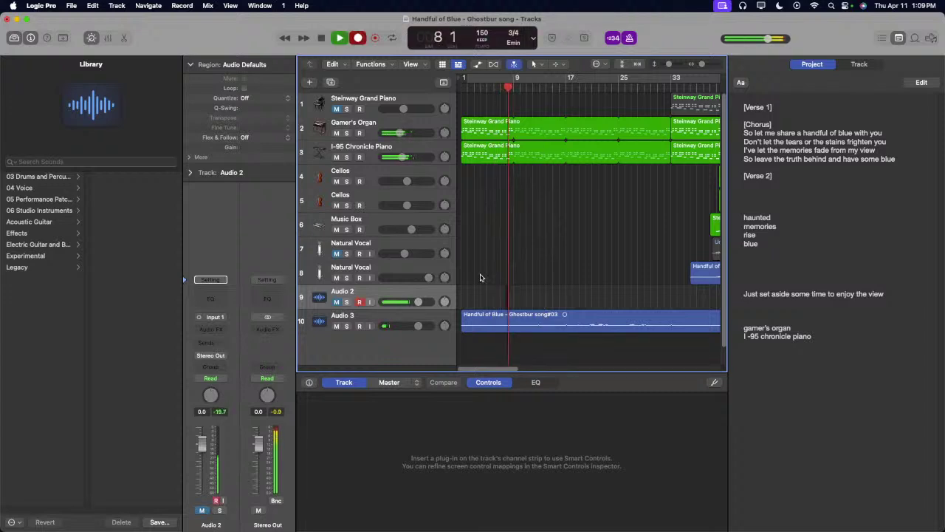
{"action": "key", "text": "space"}
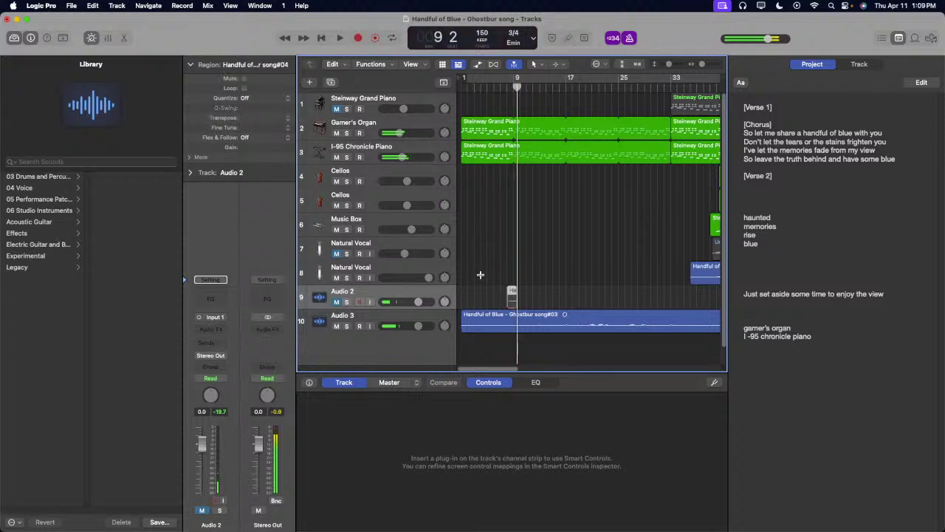
Step: Try a take on Audio 2 from bar 1 to about bar 13 and delete it
{"action": "left_click", "coordinate": [459, 93]}
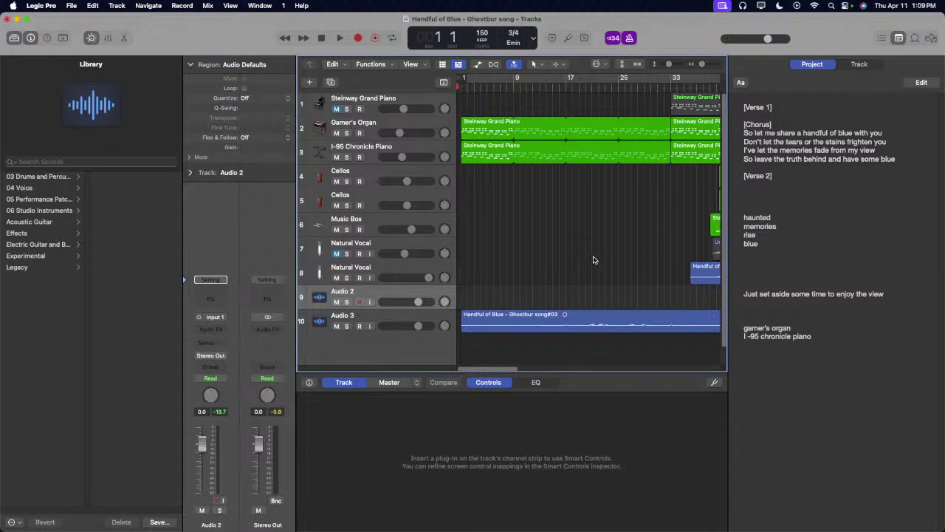
{"action": "key", "text": "r"}
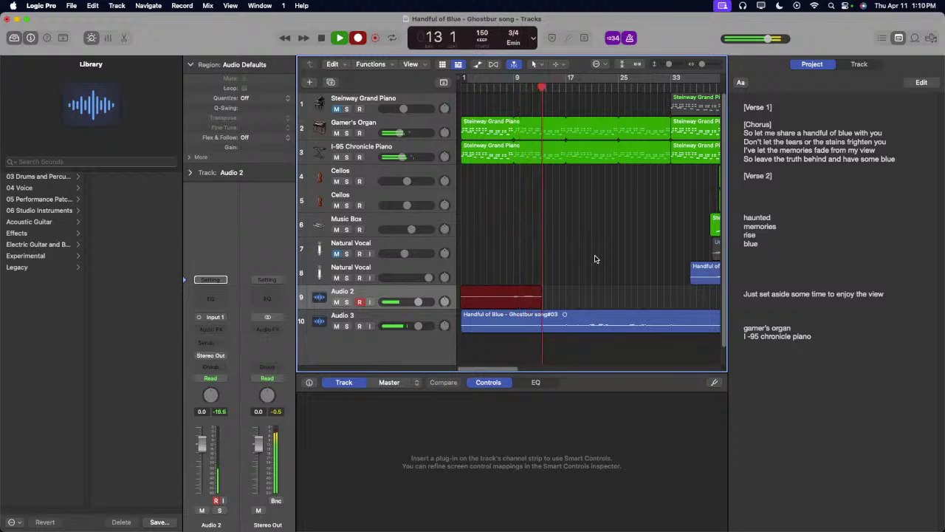
{"action": "key", "text": "space"}
{"action": "key", "text": "Delete"}
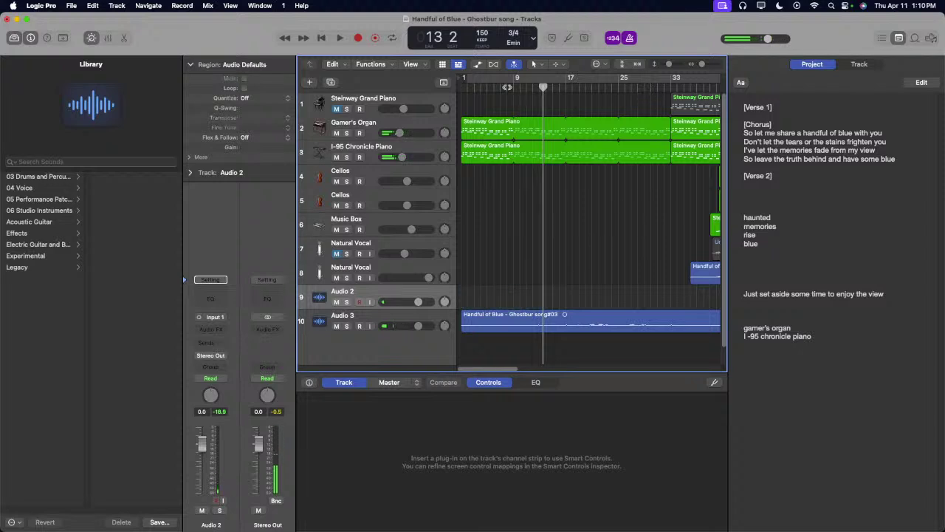
Step: Try a take on Audio 2 from about bar 9 to bar 10, delete it, and return the playhead to bar 9
{"action": "left_click", "coordinate": [507, 87]}
{"action": "left_click", "coordinate": [458, 87]}
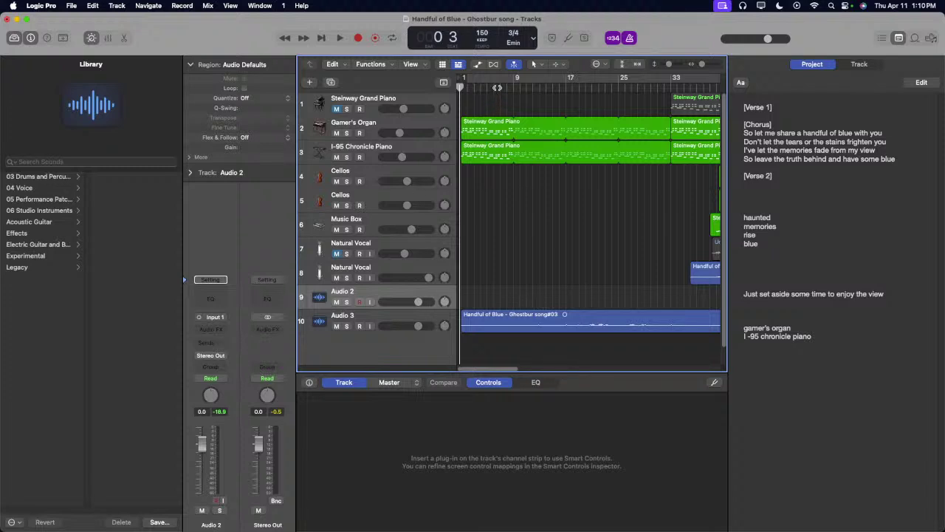
{"action": "left_click", "coordinate": [508, 87]}
{"action": "key", "text": "r"}
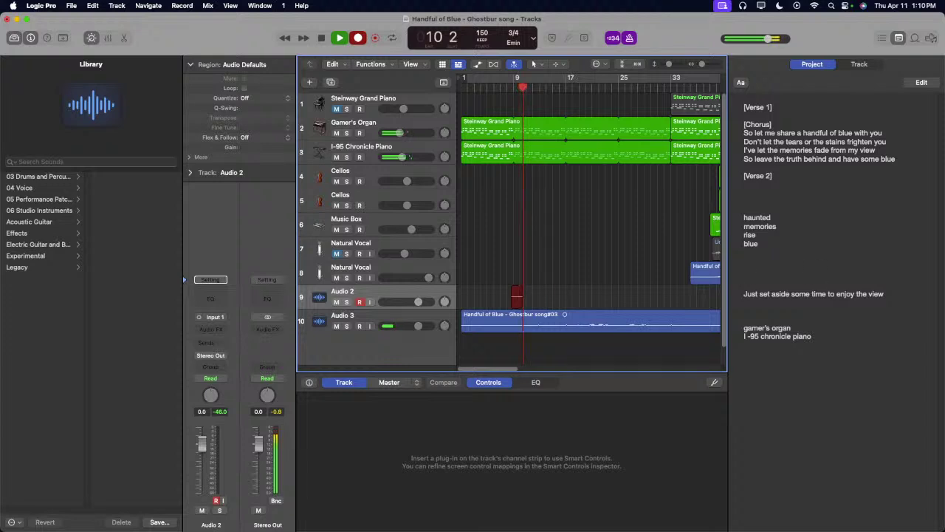
{"action": "key", "text": "space"}
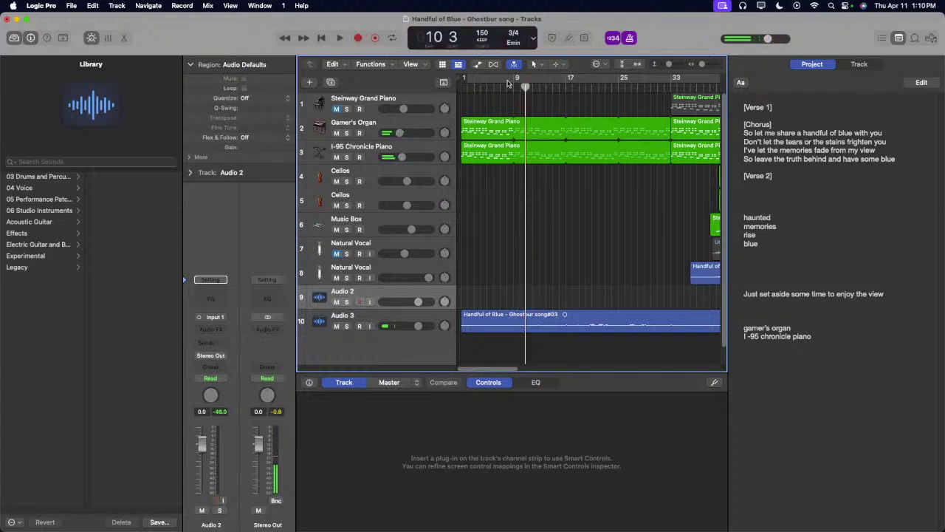
{"action": "left_click", "coordinate": [512, 89]}
Step: Save the project
{"action": "left_click", "coordinate": [72, 5]}
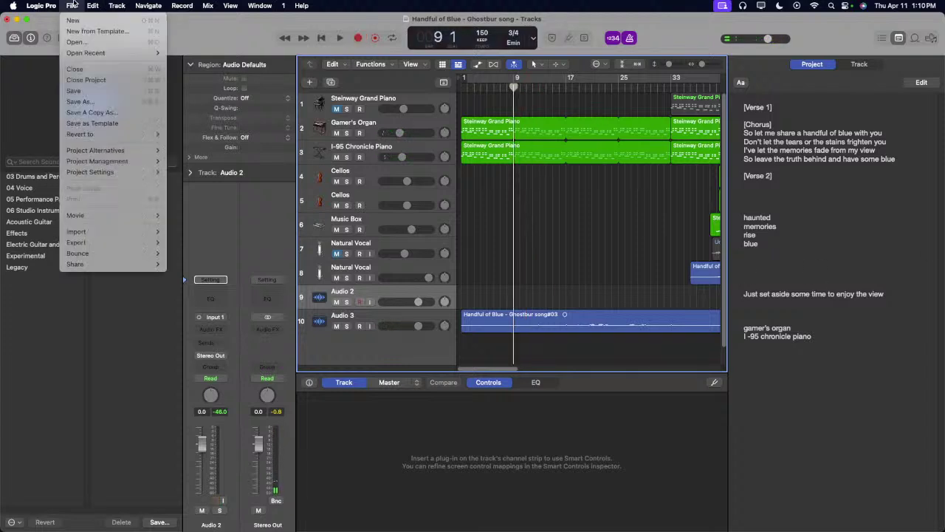
{"action": "left_click", "coordinate": [121, 91]}
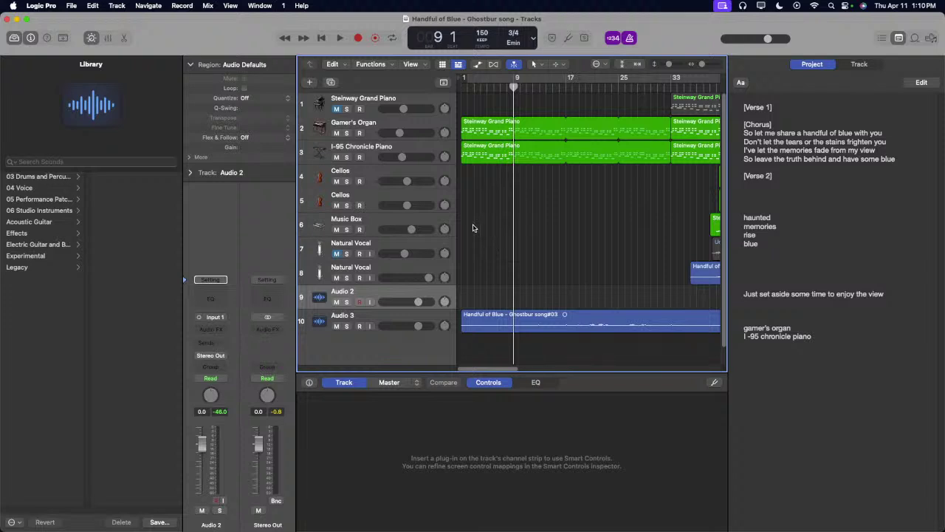
{"action": "left_click", "coordinate": [66, 5]}
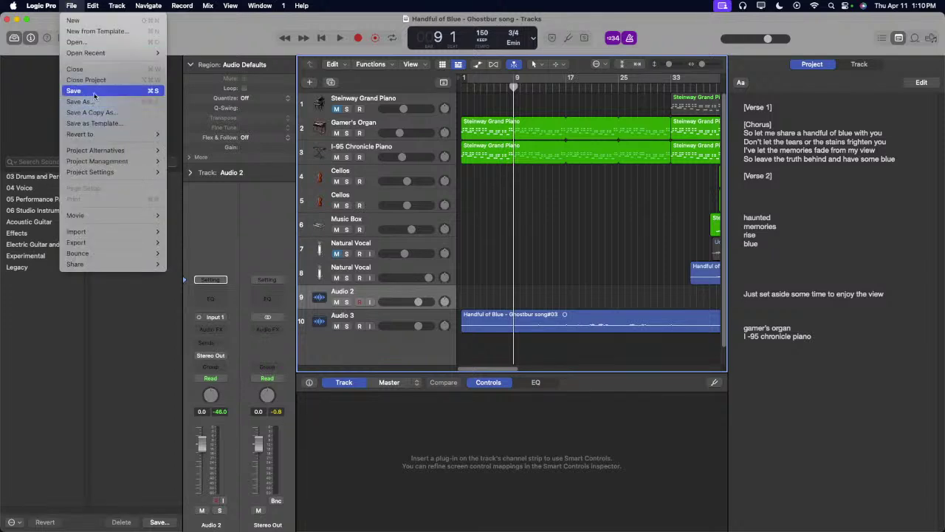
{"action": "left_click", "coordinate": [94, 89]}
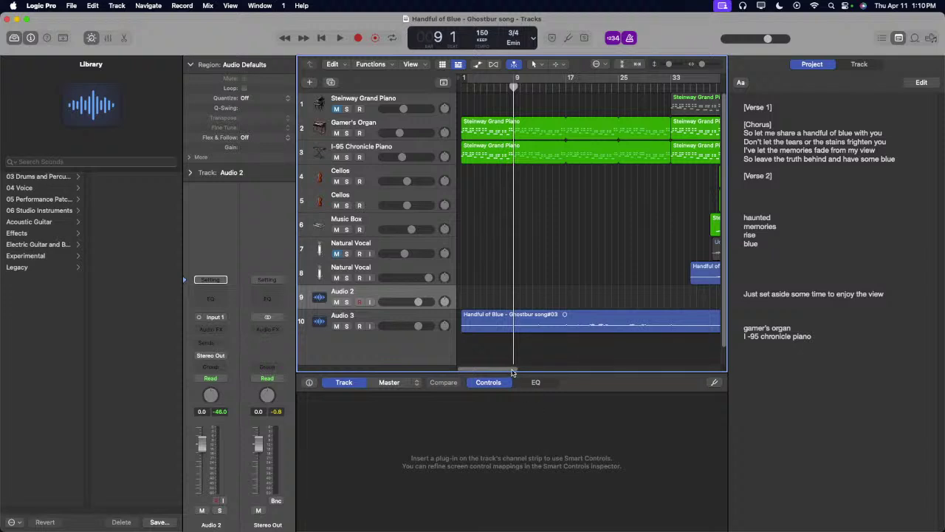
Step: Hide the project notes to widen the arrangement view and save the project again
{"action": "scroll", "coordinate": [539, 359], "scroll_direction": "right", "scroll_amount": 10}
{"action": "scroll", "coordinate": [539, 359], "scroll_direction": "left", "scroll_amount": 10}
{"action": "left_click", "coordinate": [900, 37]}
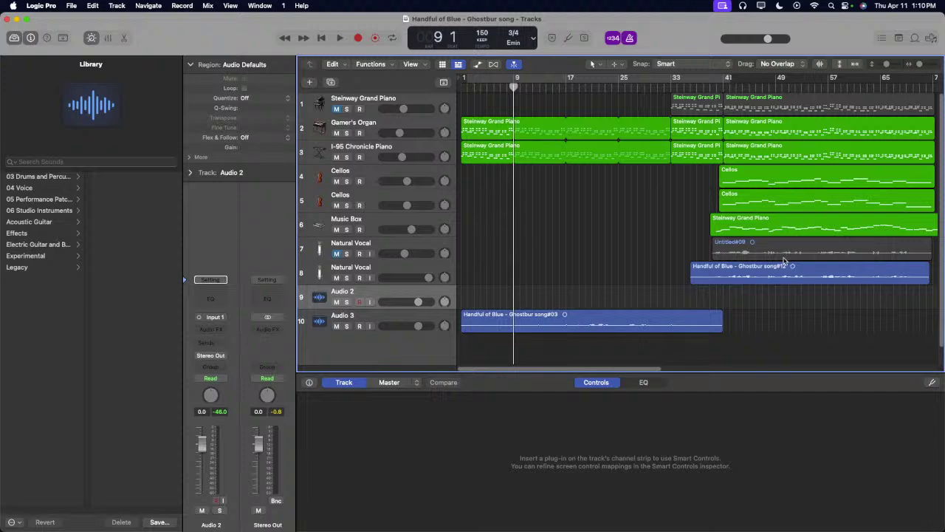
{"action": "scroll", "coordinate": [625, 317], "scroll_direction": "down", "scroll_amount": 1}
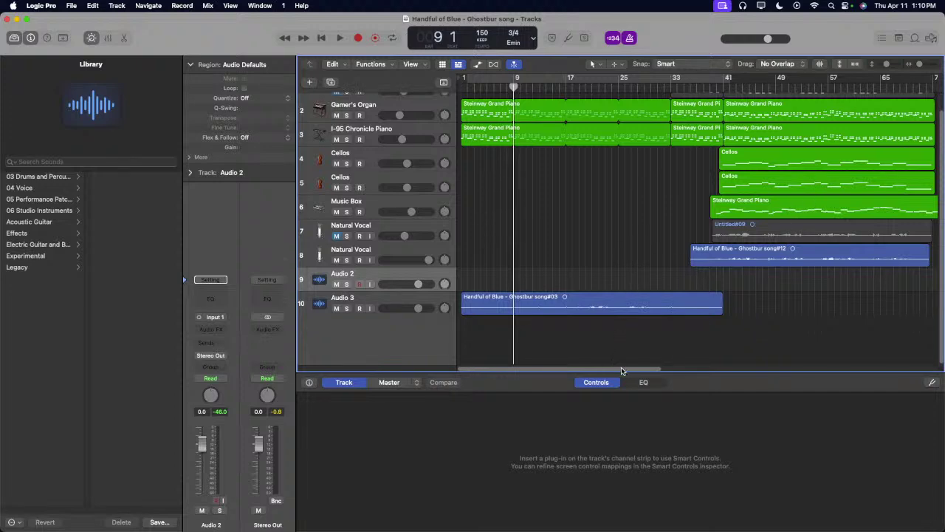
{"action": "scroll", "coordinate": [780, 348], "scroll_direction": "right", "scroll_amount": 10}
{"action": "scroll", "coordinate": [544, 332], "scroll_direction": "left", "scroll_amount": 10}
{"action": "scroll", "coordinate": [599, 273], "scroll_direction": "up", "scroll_amount": 1}
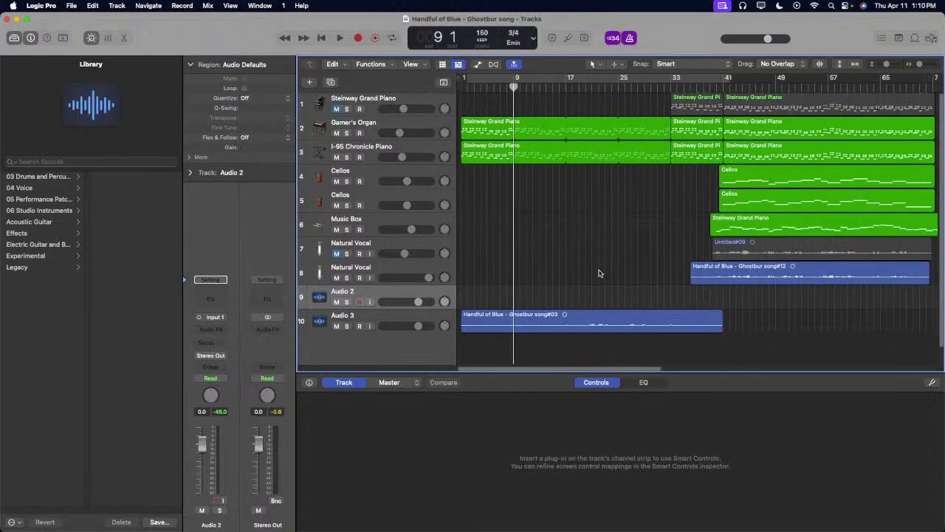
{"action": "left_click", "coordinate": [79, 5]}
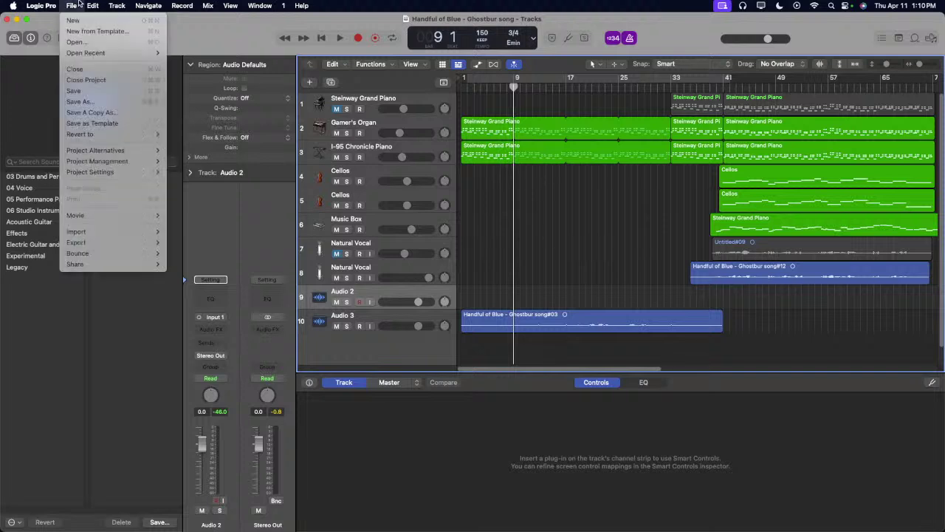
{"action": "left_click", "coordinate": [81, 87]}
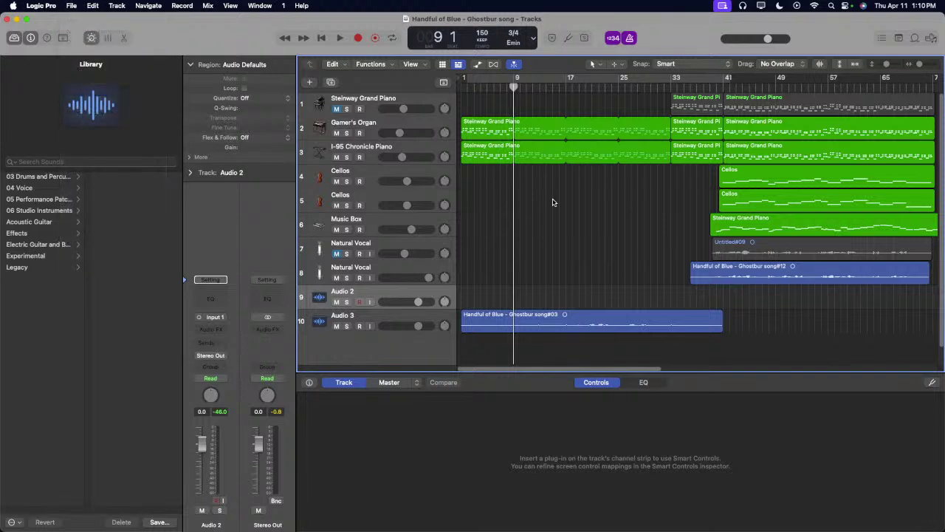